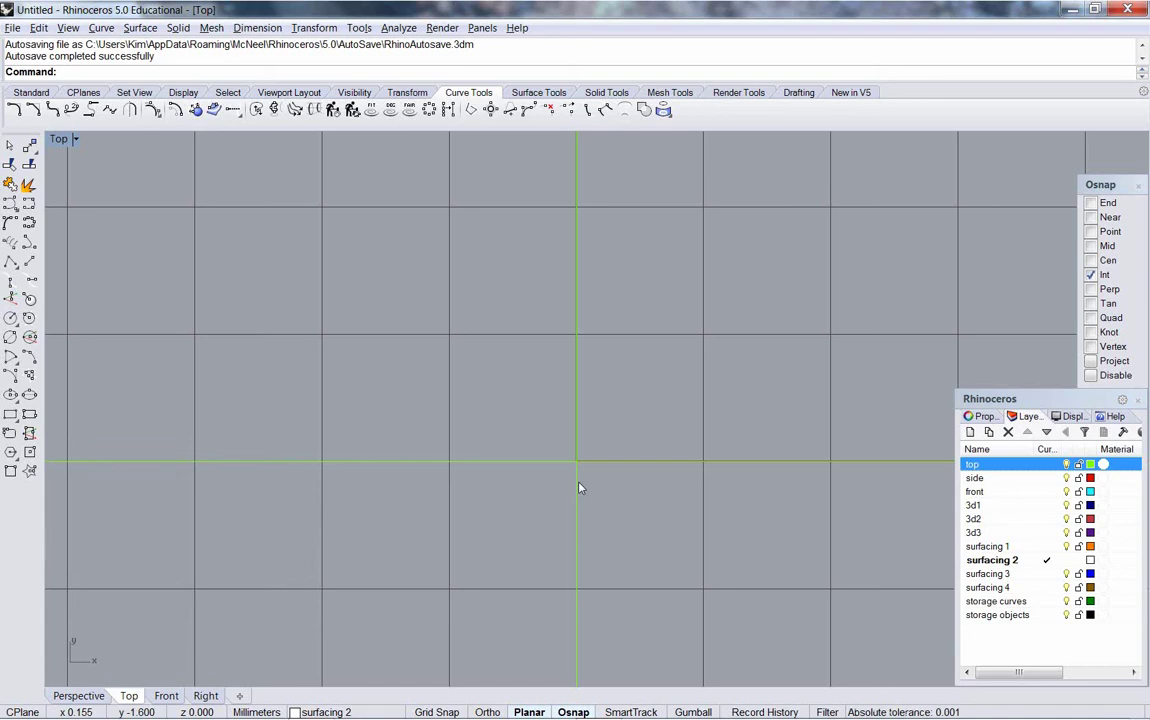
Step: Delete the two existing guide lines crossing at the origin in the Top view
{"action": "right_click_drag", "start_coordinate": [603, 503], "coordinate": [483, 440]}
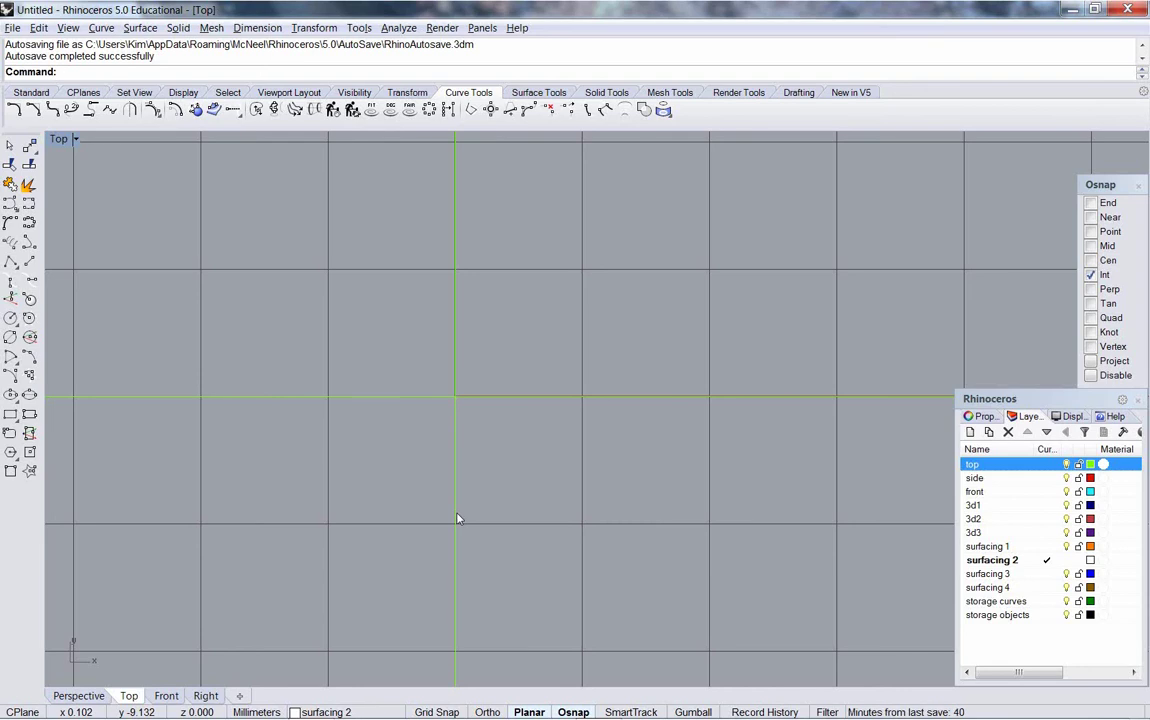
{"action": "right_click_drag", "start_coordinate": [457, 519], "coordinate": [480, 465]}
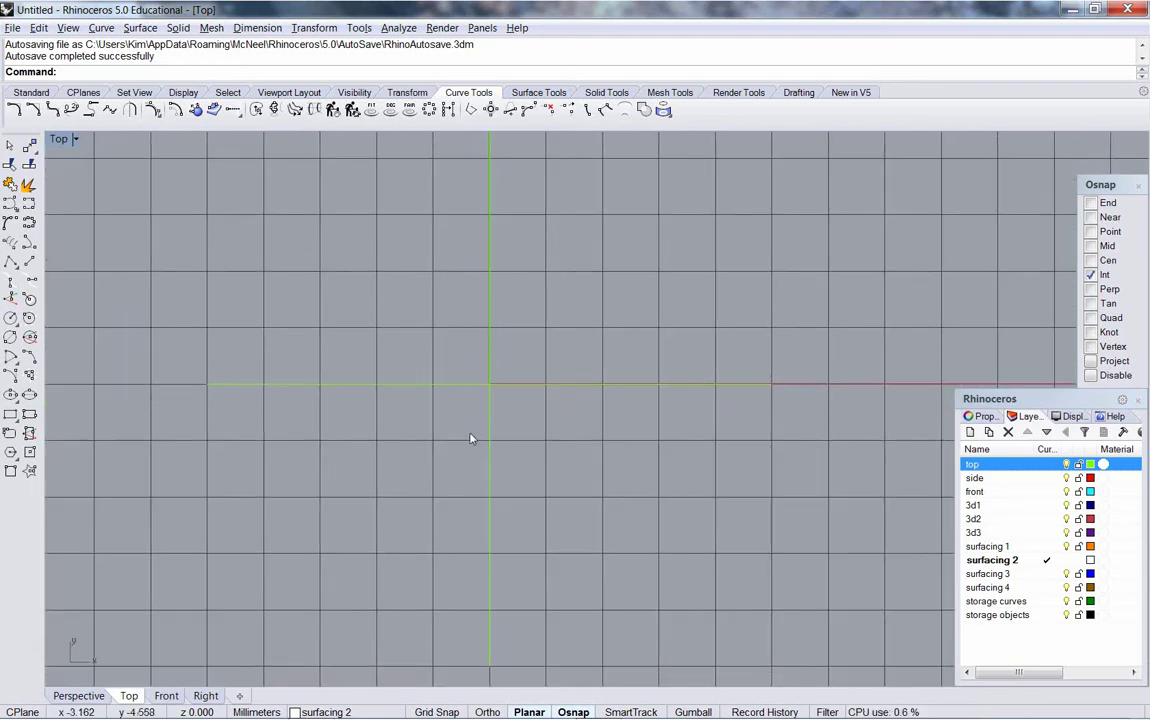
{"action": "left_click_drag", "start_coordinate": [561, 455], "coordinate": [439, 354]}
{"action": "key", "text": "Delete"}
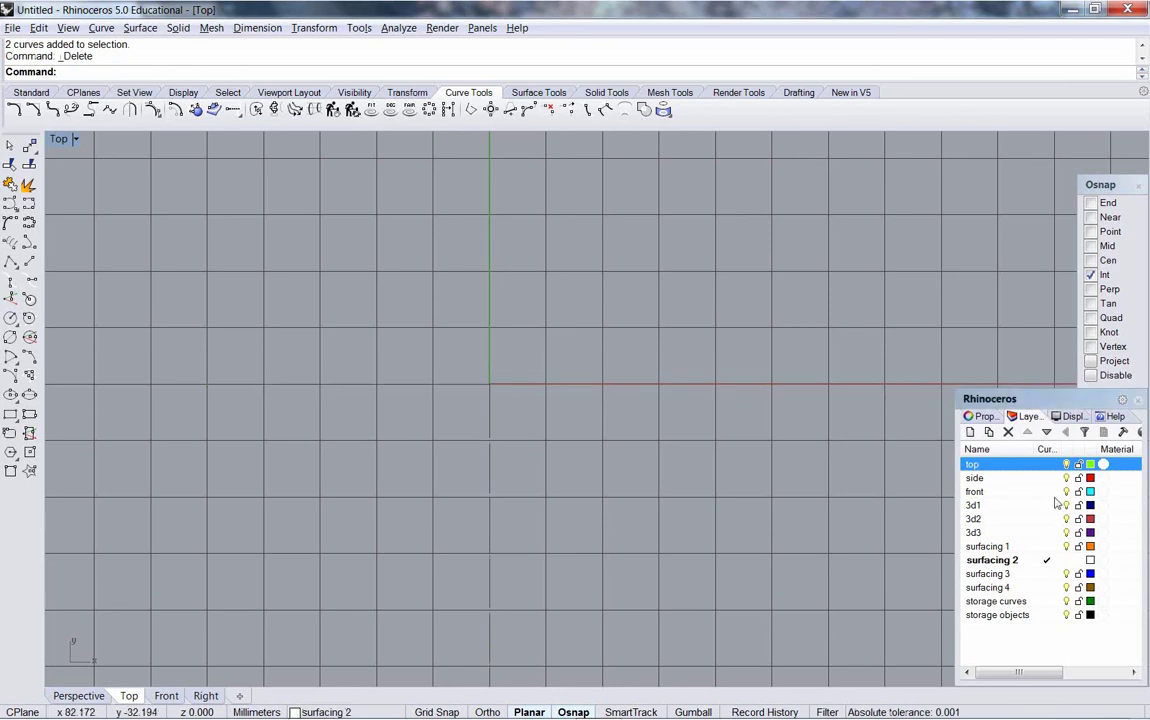
Step: Make the top layer current and draw a vertical line through the origin, extending 50 mm to both sides
{"action": "left_click", "coordinate": [1048, 465]}
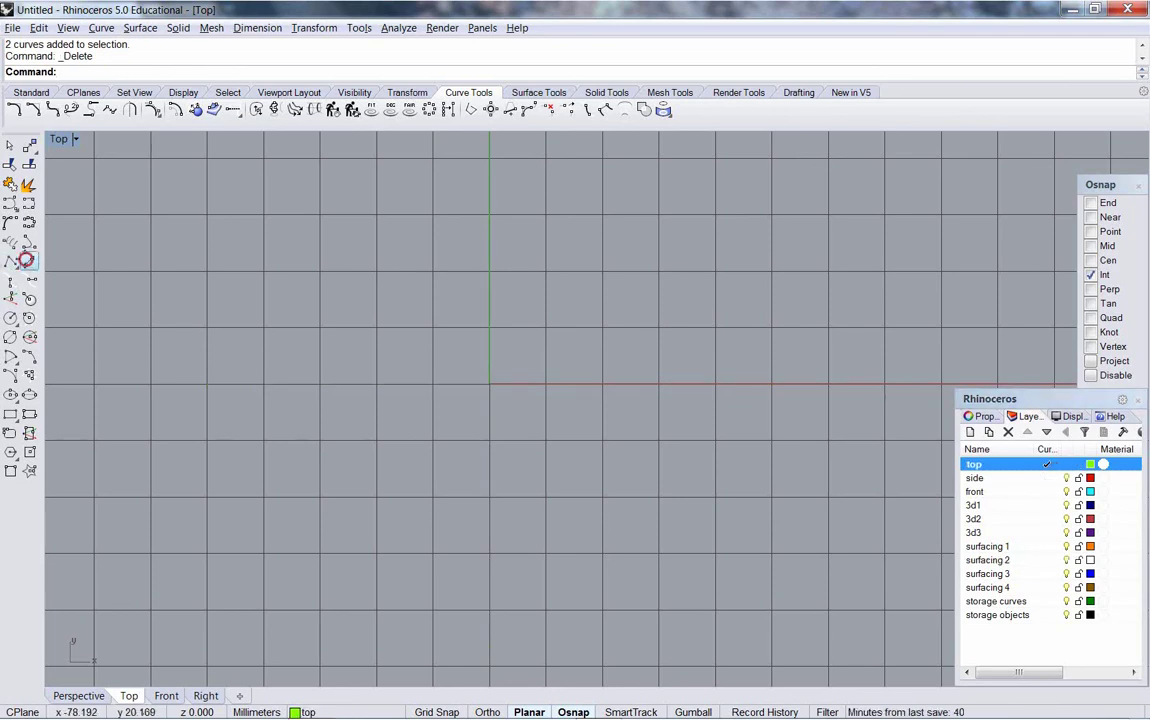
{"action": "left_click", "coordinate": [21, 229]}
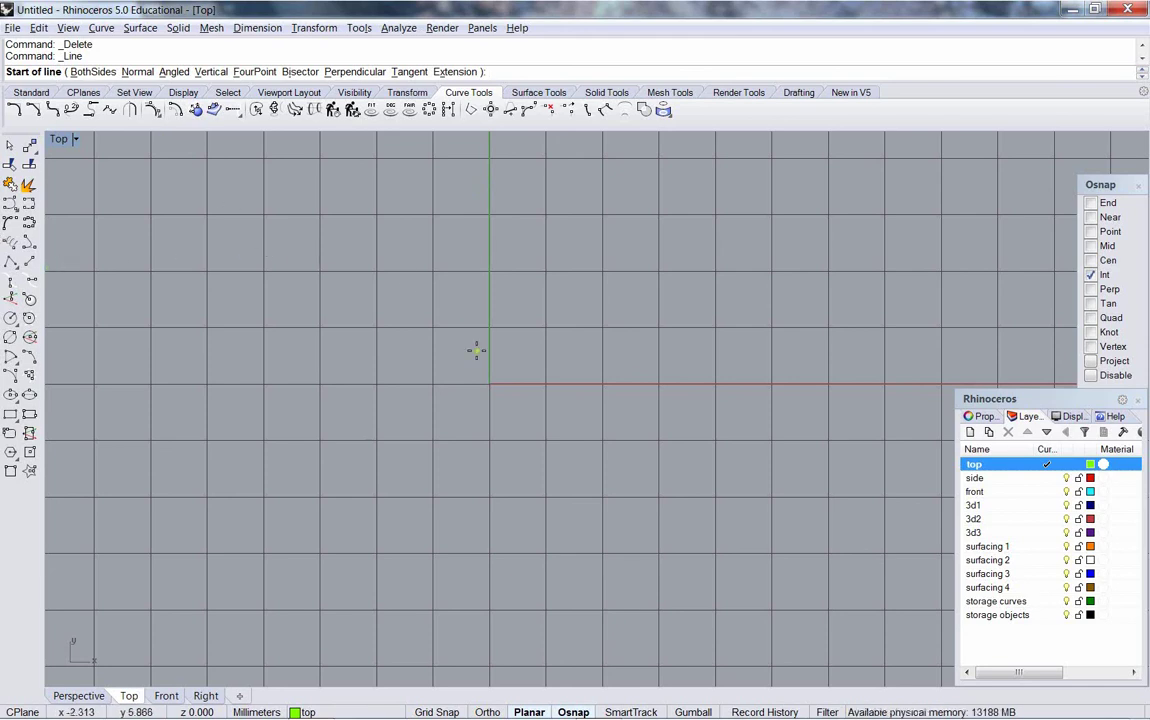
{"action": "type", "text": "0"}
{"action": "key", "text": "Return"}
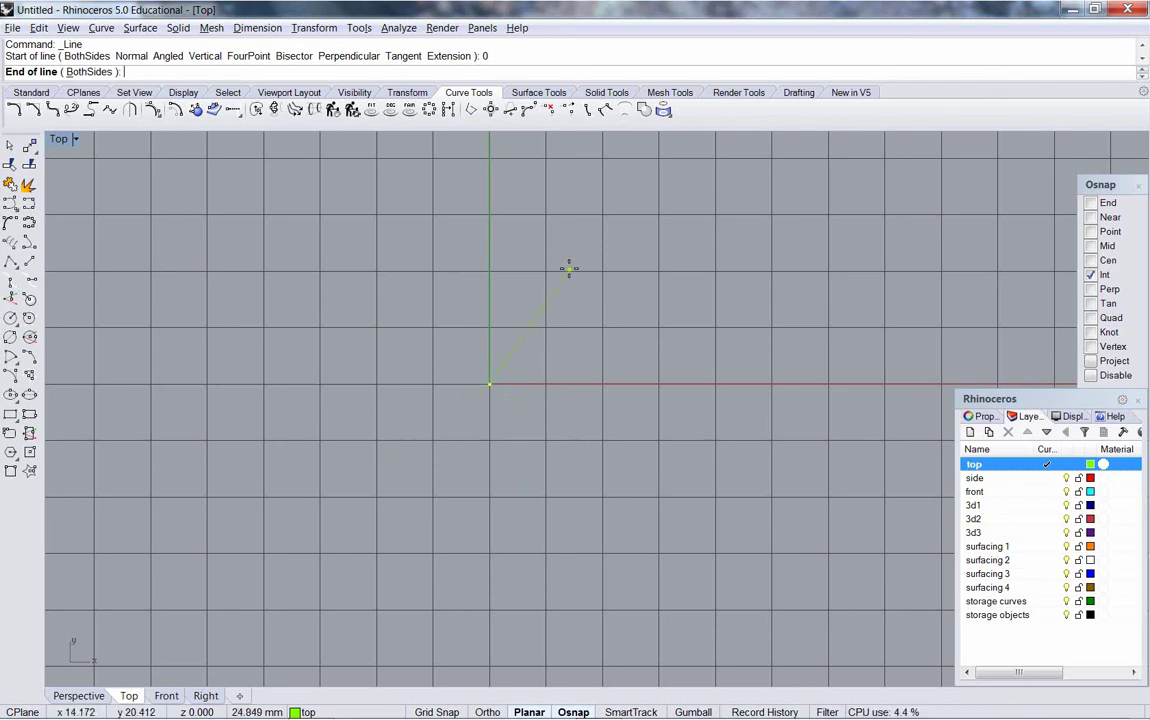
{"action": "right_click_drag", "start_coordinate": [567, 267], "coordinate": [576, 328]}
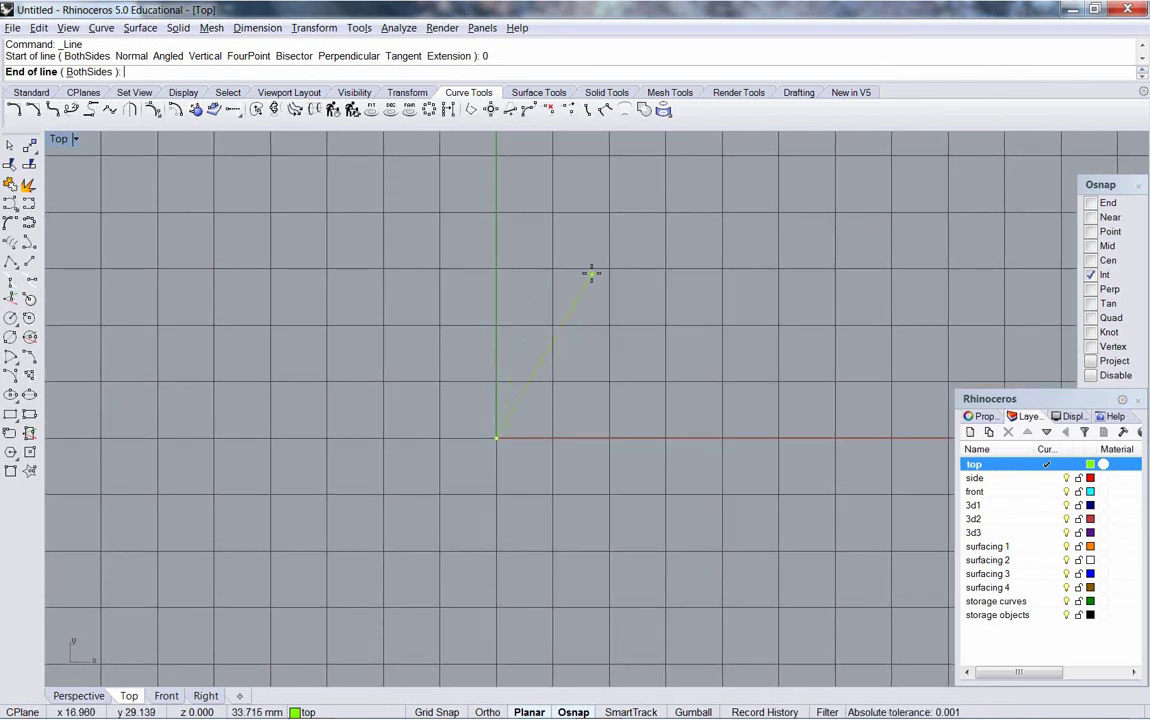
{"action": "left_click", "coordinate": [92, 71]}
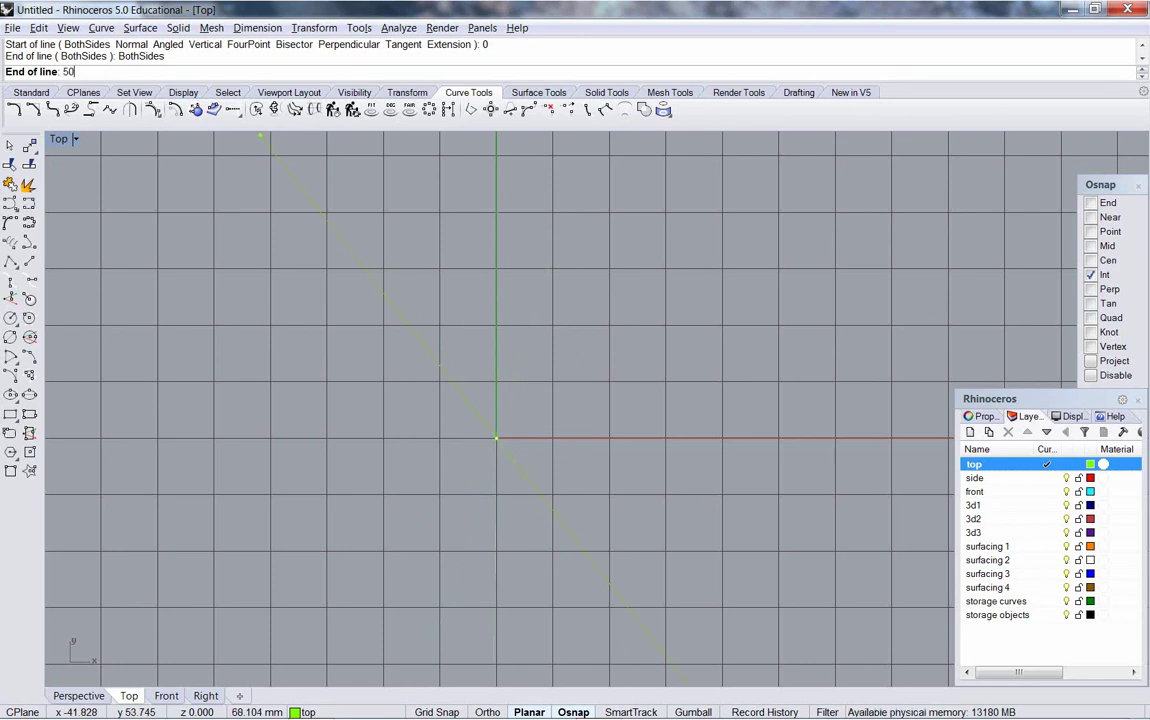
{"action": "key", "text": "Return"}
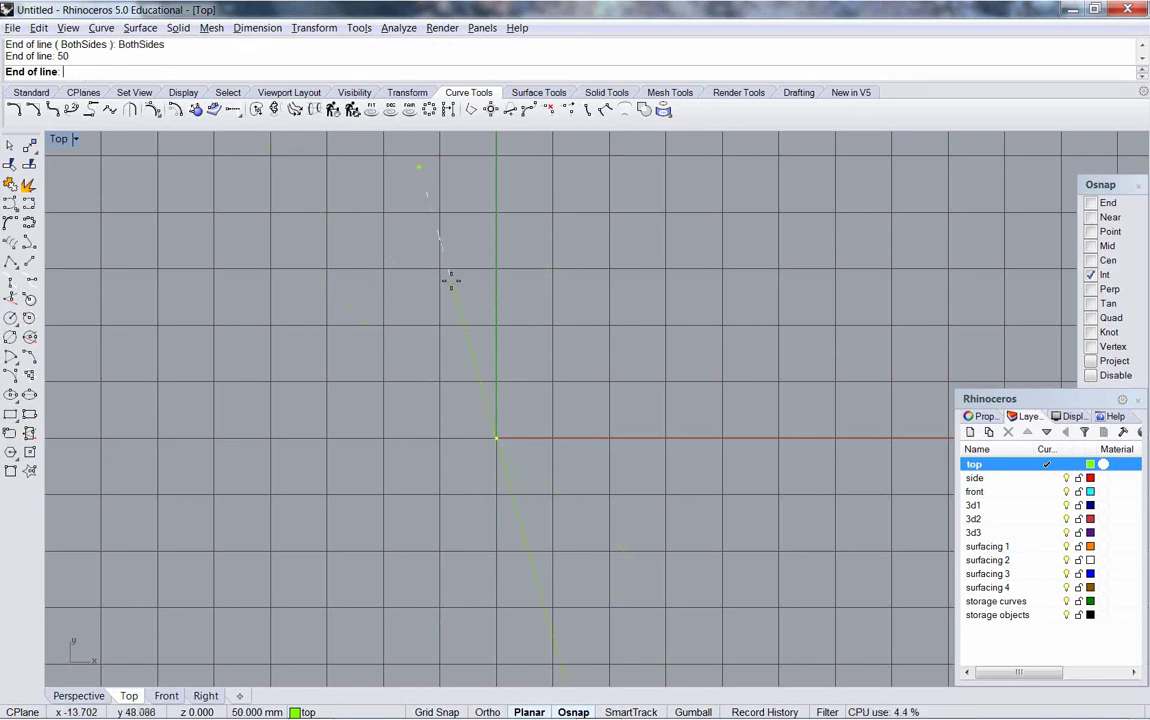
{"action": "key", "text": "F8"}
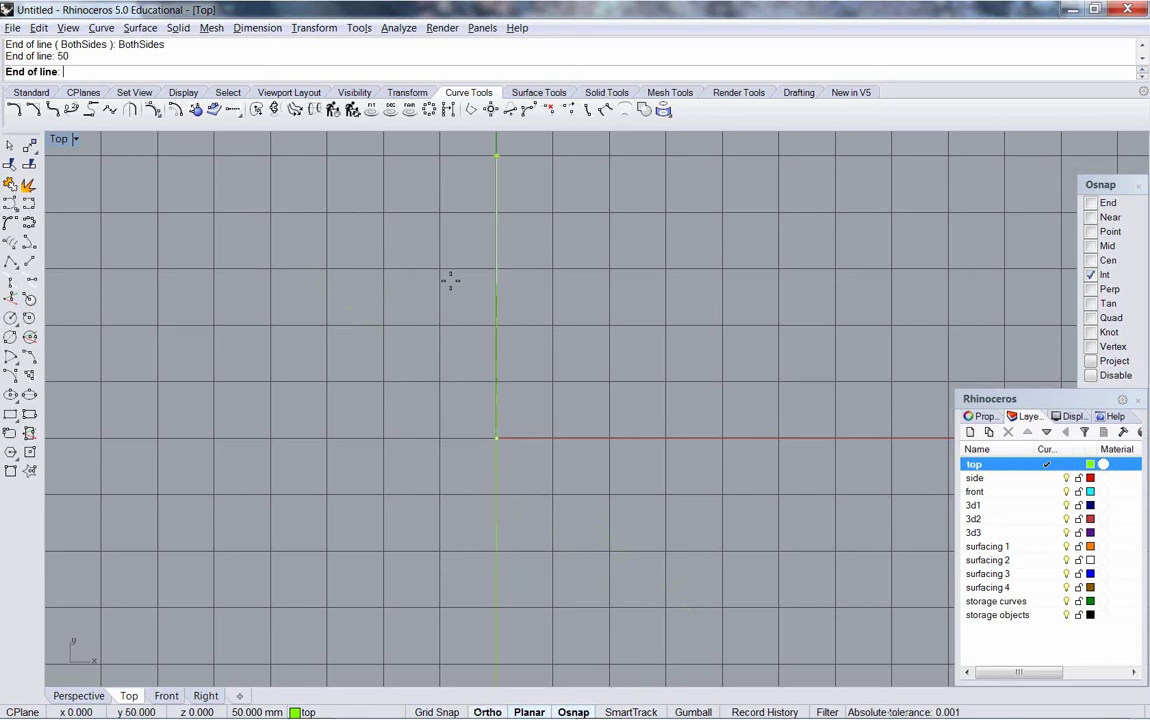
{"action": "left_click", "coordinate": [457, 278], "text": "shift"}
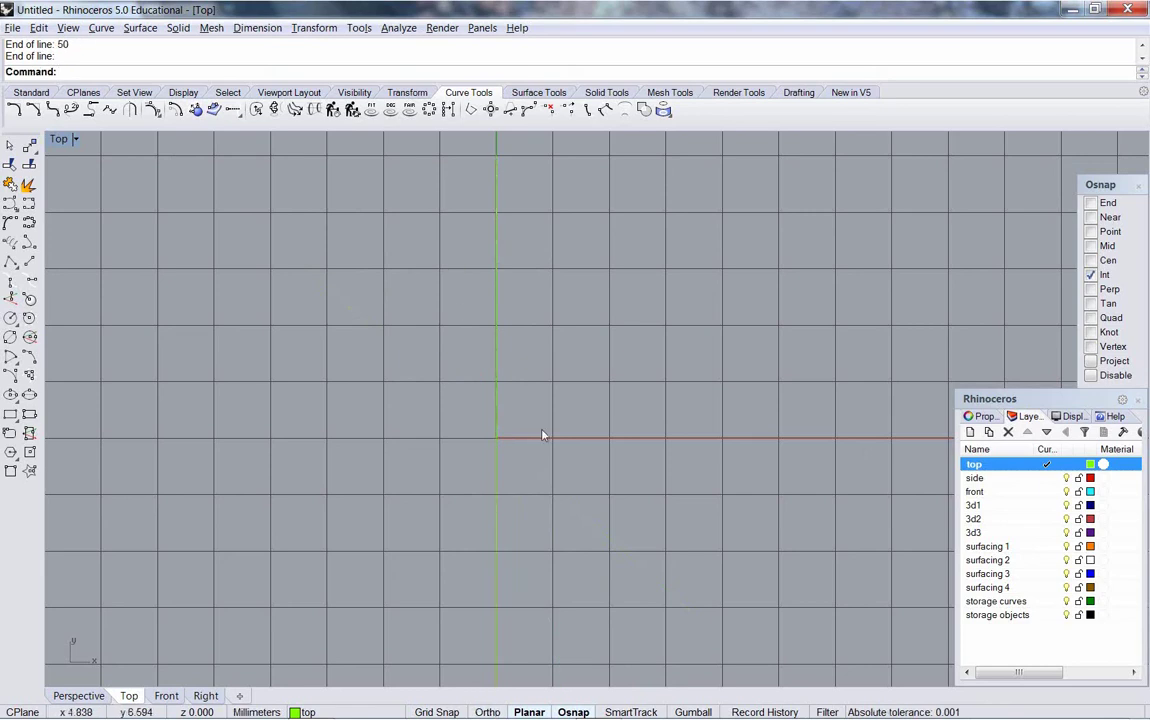
{"action": "scroll", "coordinate": [553, 428], "scroll_direction": "down", "scroll_amount": 2}
{"action": "scroll", "coordinate": [553, 428], "scroll_direction": "down", "scroll_amount": 2}
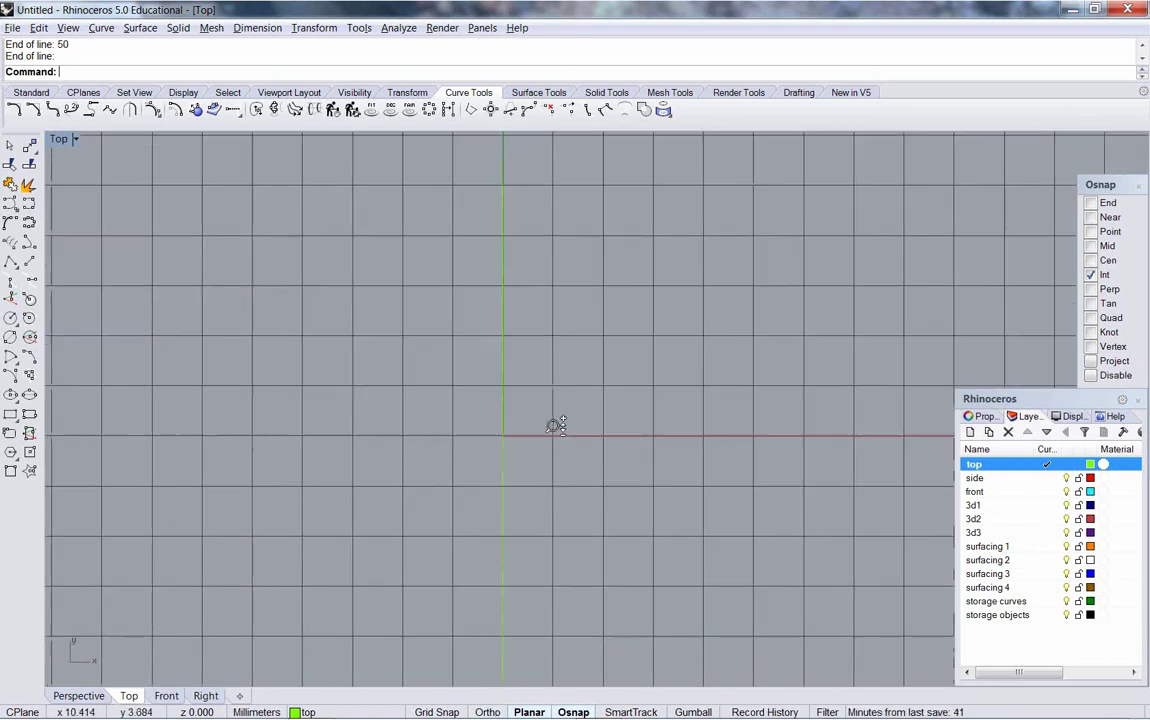
{"action": "scroll", "coordinate": [549, 410], "scroll_direction": "up", "scroll_amount": 3}
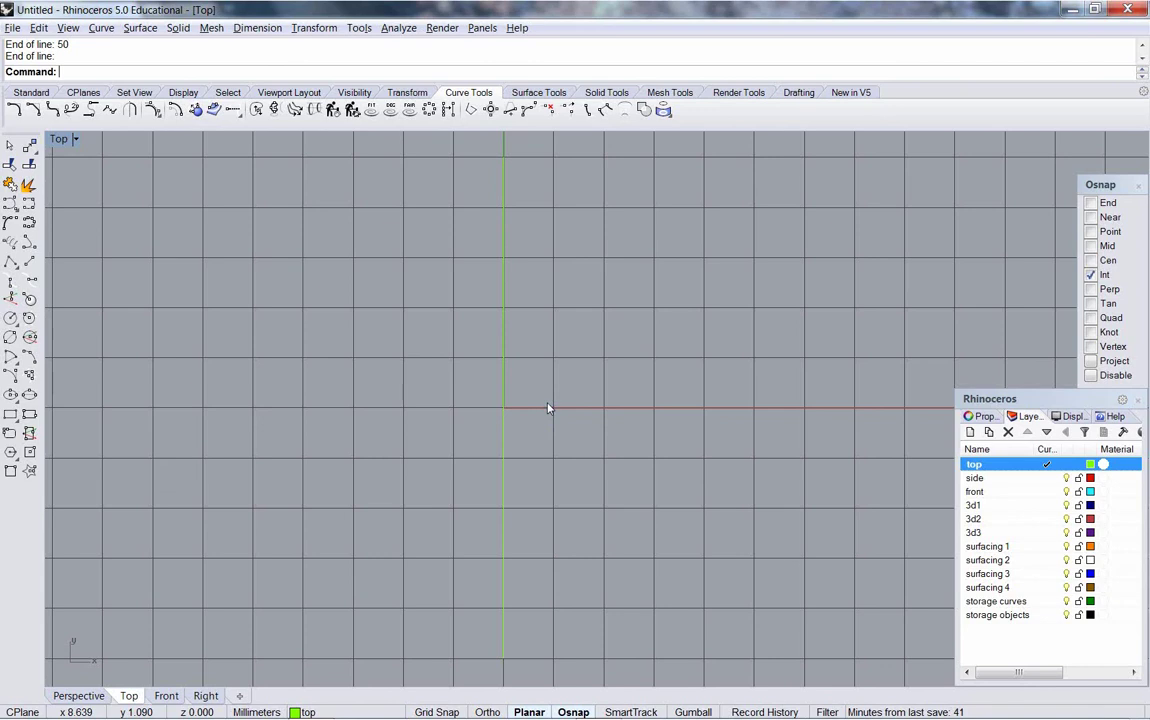
{"action": "key", "text": "Return"}
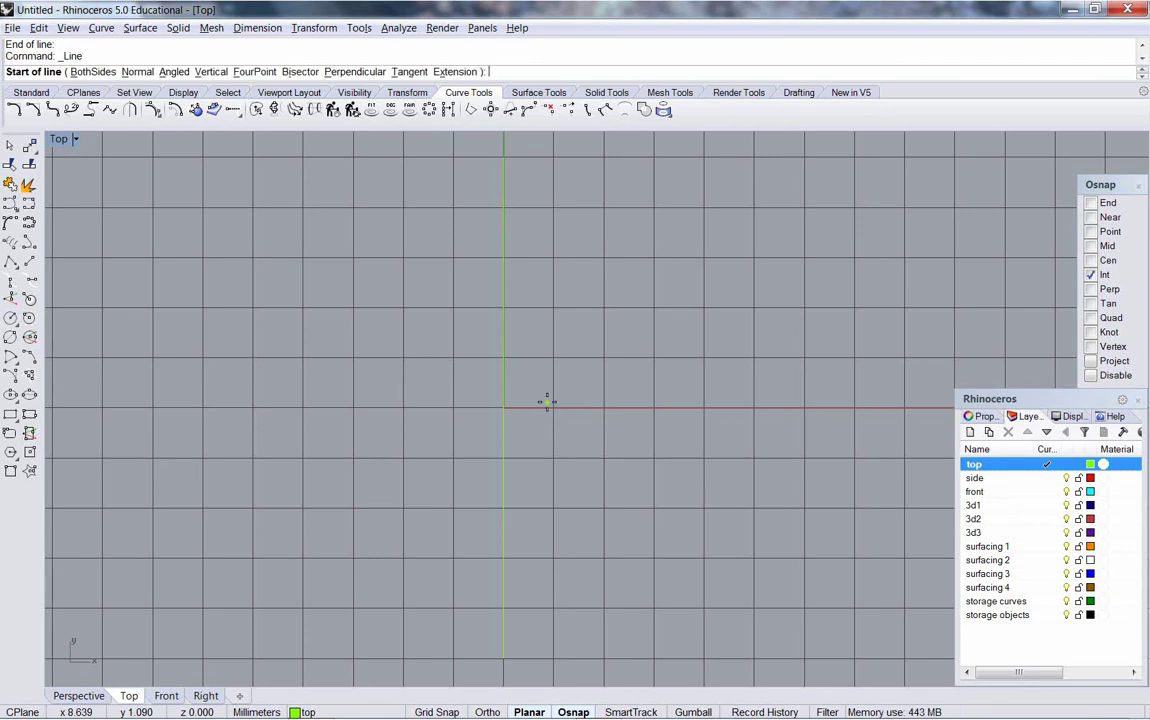
{"action": "type", "text": "0"}
{"action": "key", "text": "Return"}
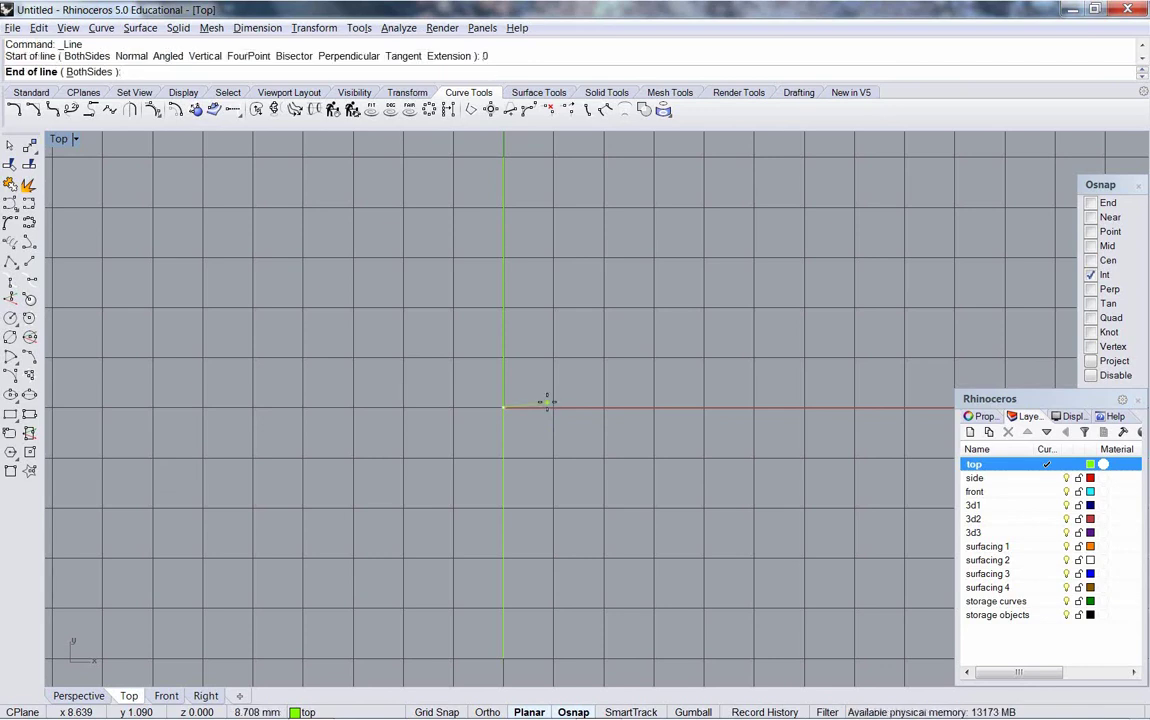
{"action": "type", "text": "b"}
{"action": "key", "text": "Return"}
{"action": "key", "text": "Return"}
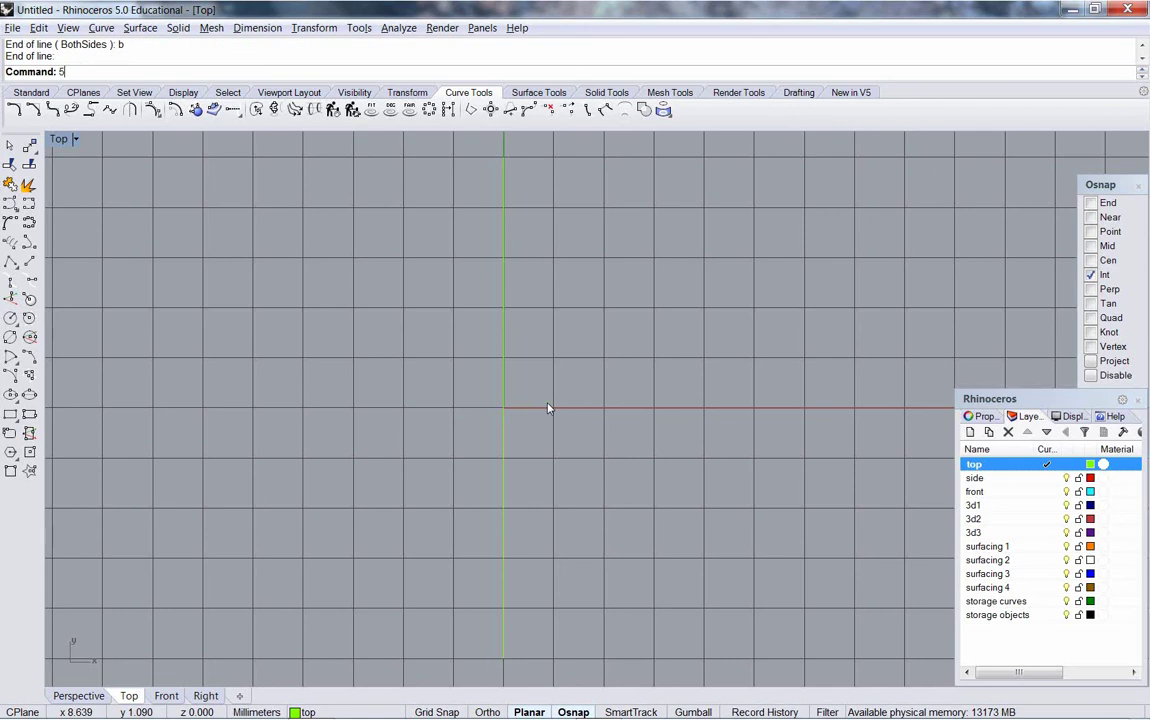
{"action": "type", "text": "50"}
{"action": "key", "text": "Return"}
{"action": "key", "text": "Return"}
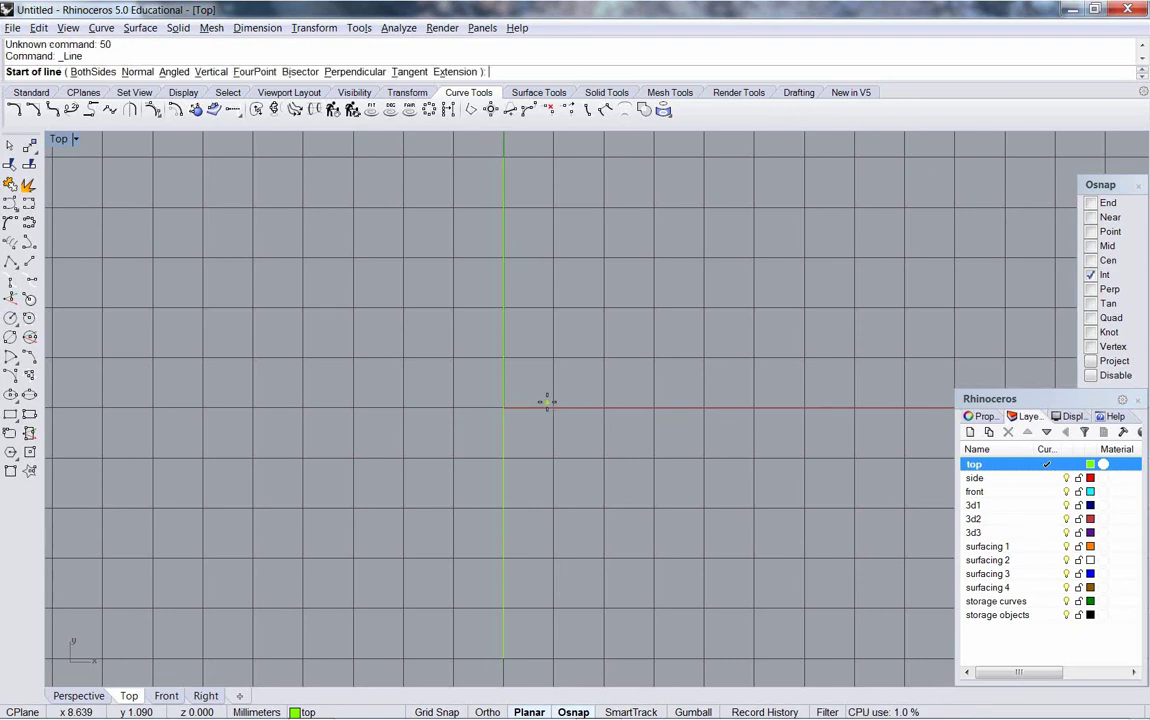
{"action": "key", "text": "Escape"}
Step: Draw a horizontal line centred on the origin with the BothSides option, extending 50 mm each way
{"action": "key", "text": "Return"}
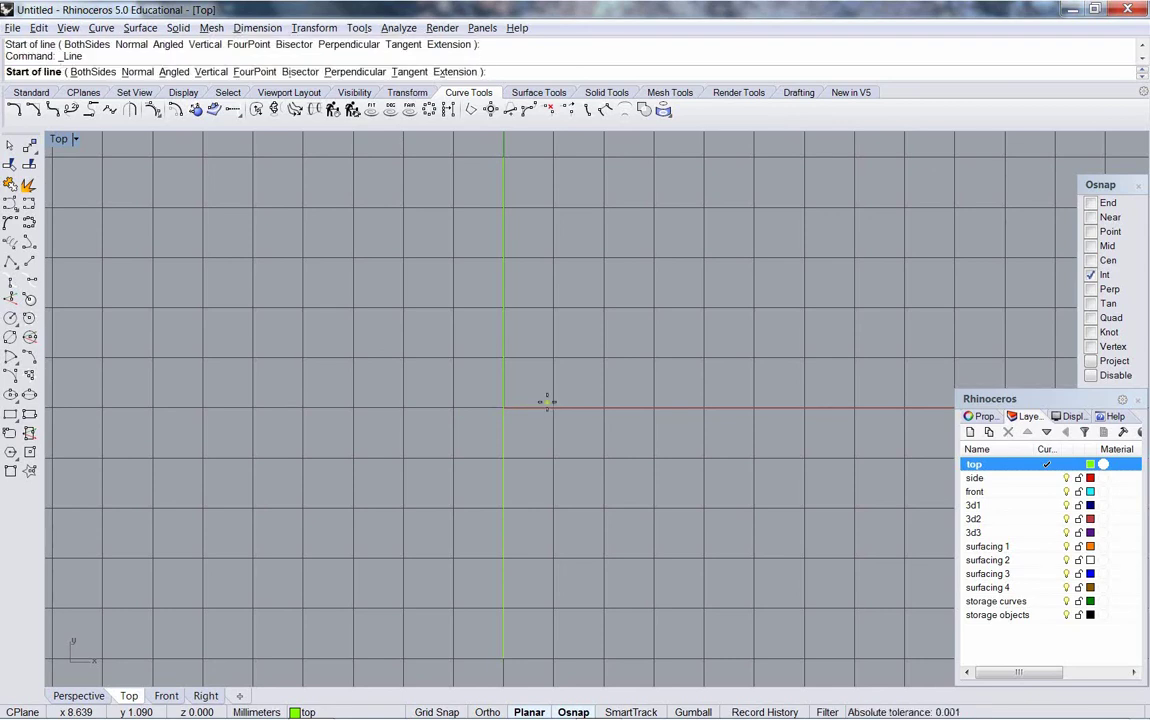
{"action": "key", "text": "Return"}
{"action": "type", "text": "b"}
{"action": "key", "text": "Return"}
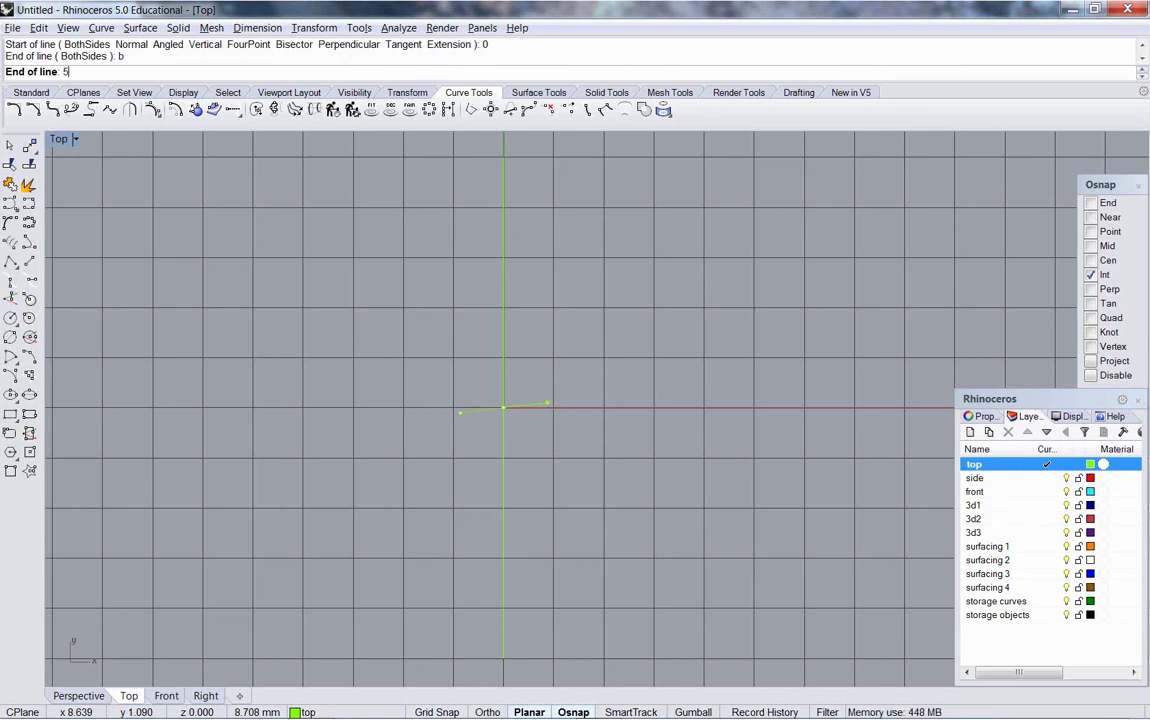
{"action": "key", "text": "Return"}
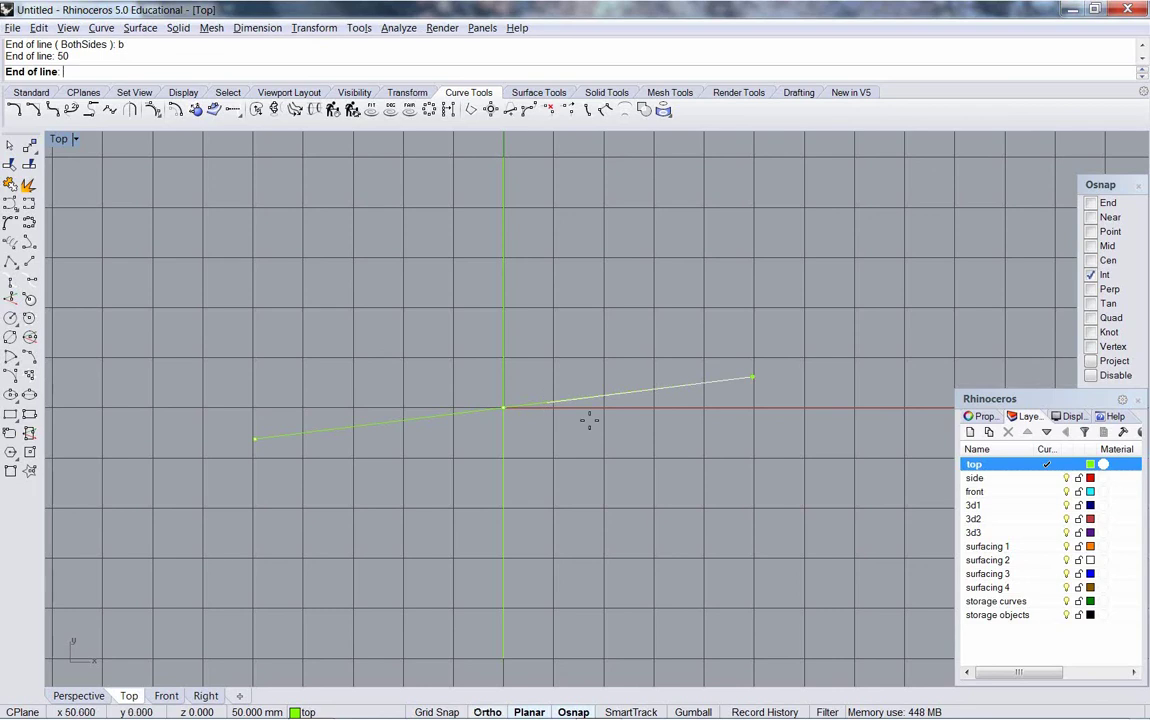
{"action": "left_click", "coordinate": [586, 407]}
Step: Make the front layer current and draw a circle of 17 mm diameter centred on the origin
{"action": "right_click_drag", "start_coordinate": [593, 460], "coordinate": [599, 488]}
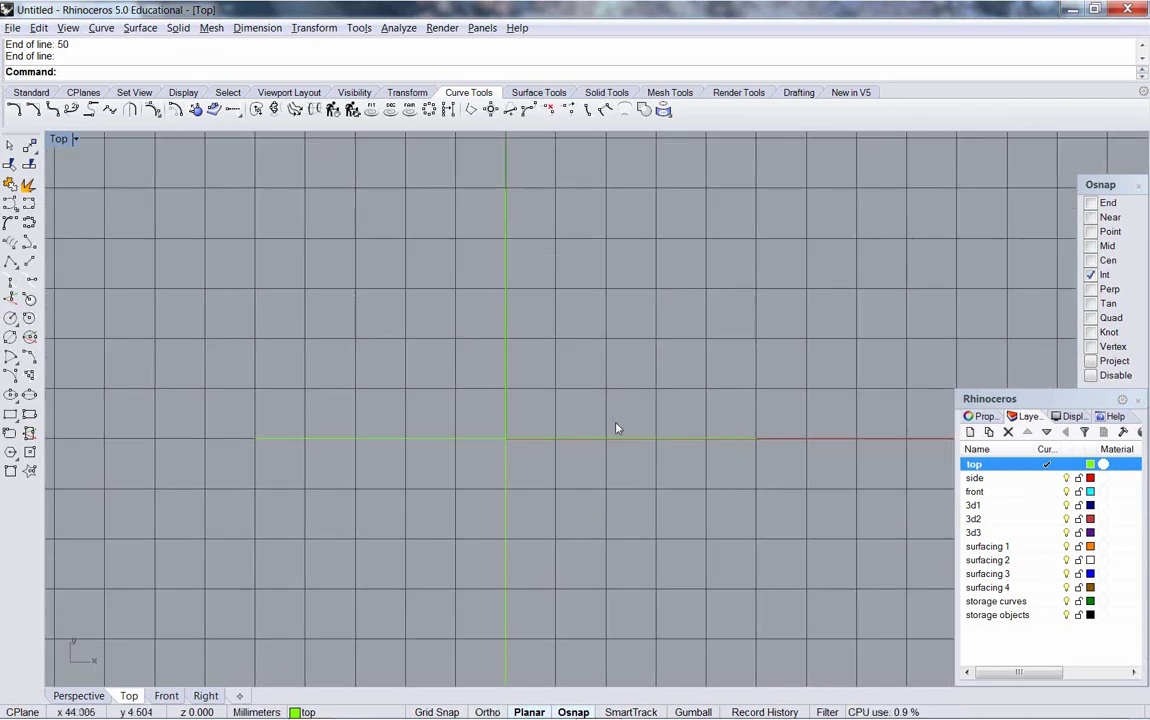
{"action": "right_click_drag", "start_coordinate": [616, 427], "coordinate": [544, 380], "text": "ctrl"}
{"action": "left_click", "coordinate": [1050, 491]}
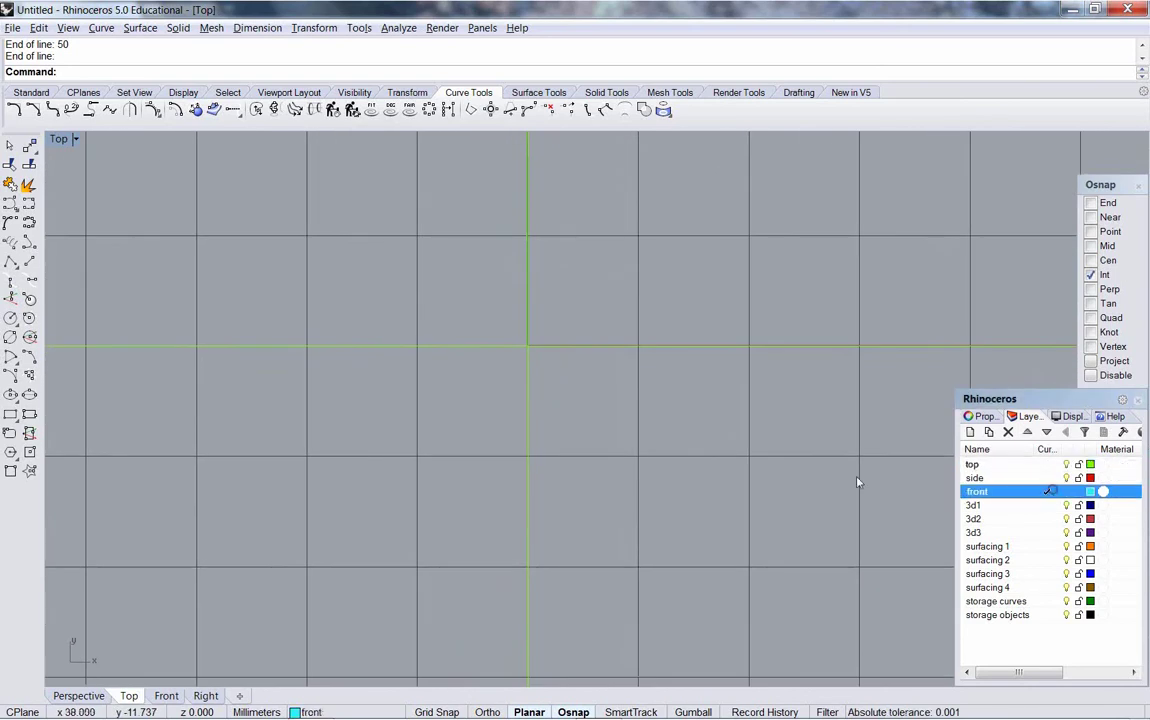
{"action": "left_click", "coordinate": [9, 318]}
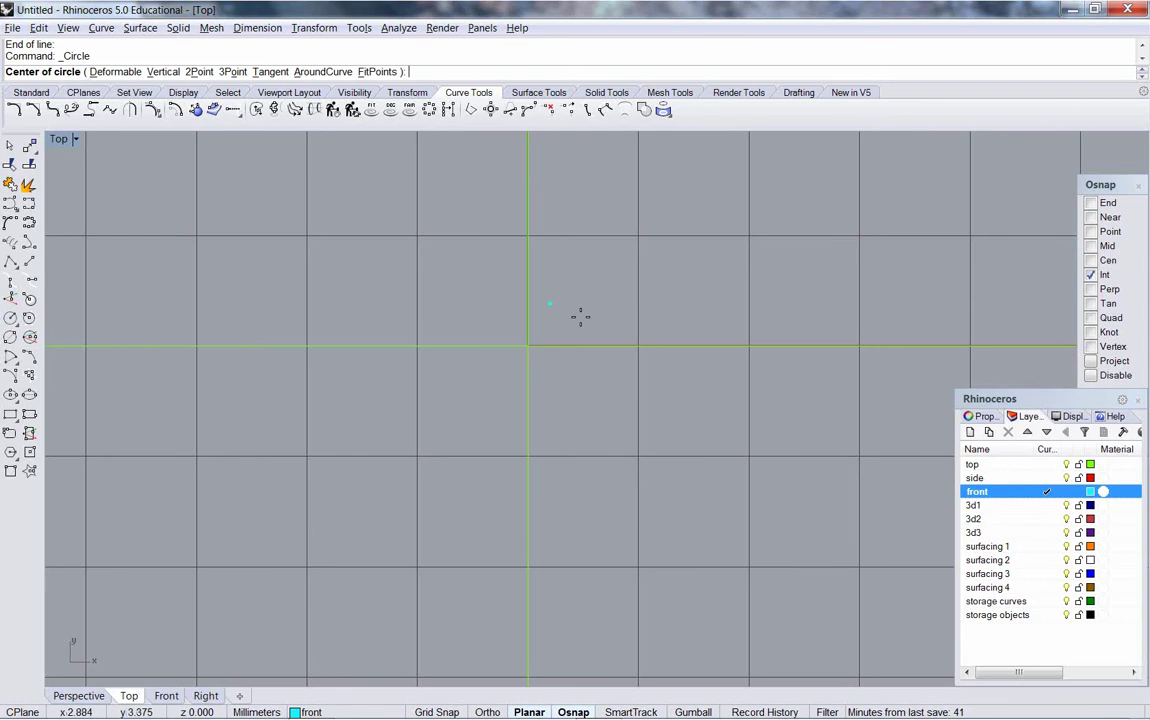
{"action": "type", "text": "0"}
{"action": "key", "text": "Return"}
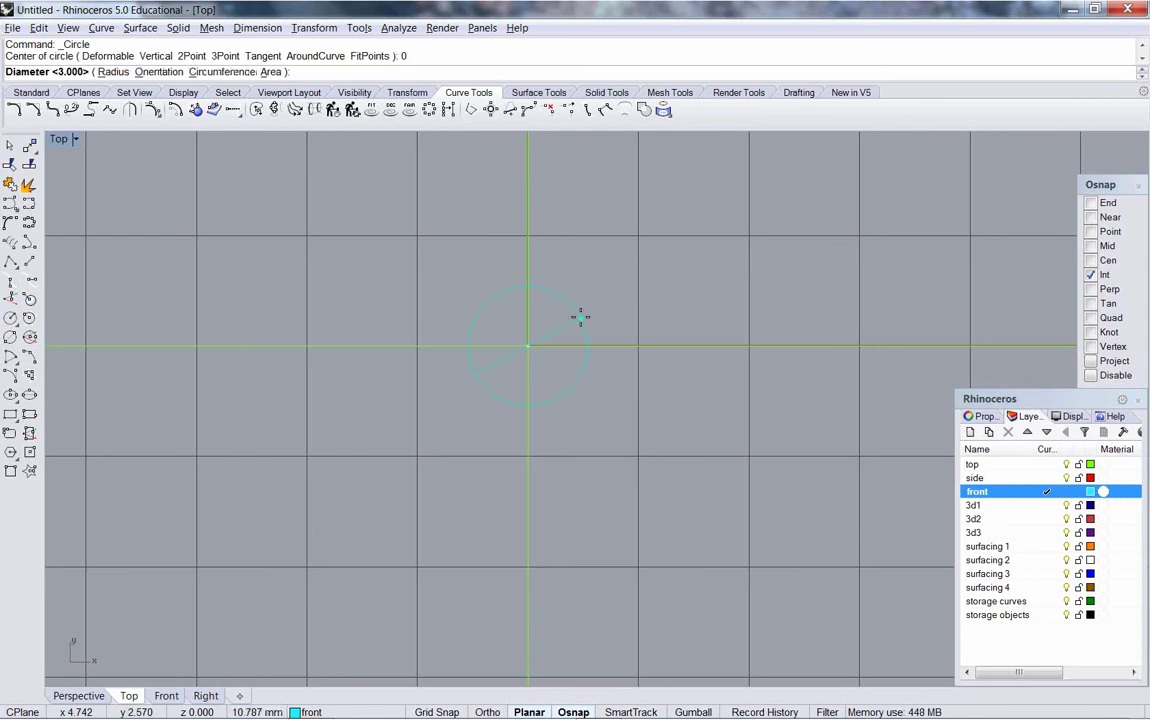
{"action": "left_click", "coordinate": [102, 72]}
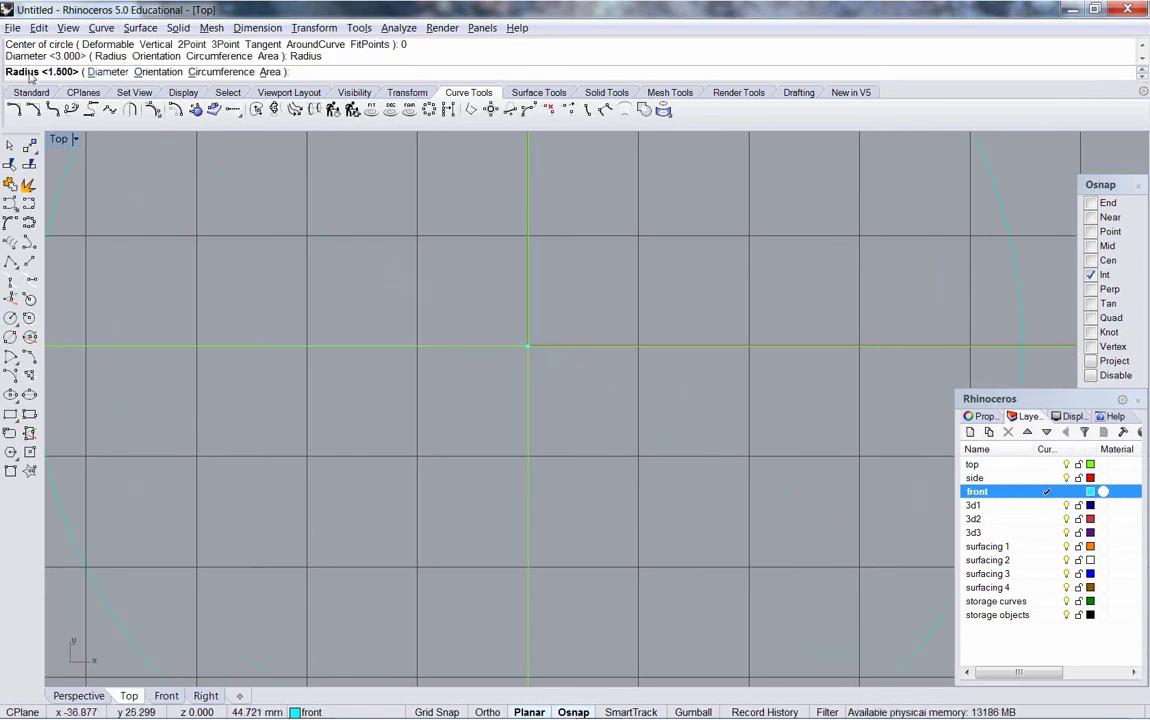
{"action": "left_click", "coordinate": [103, 72]}
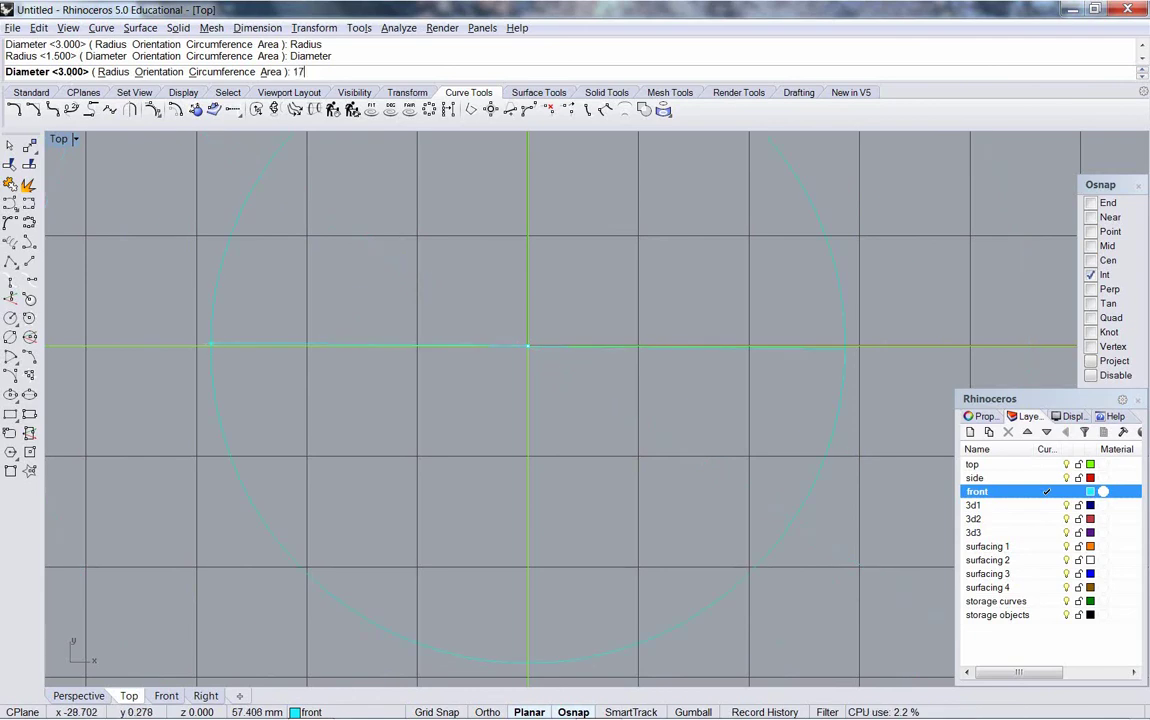
{"action": "type", "text": "17"}
{"action": "key", "text": "Return"}
Step: Offset the 17 mm circle outward by 2 mm
{"action": "right_click_drag", "start_coordinate": [403, 345], "coordinate": [354, 506]}
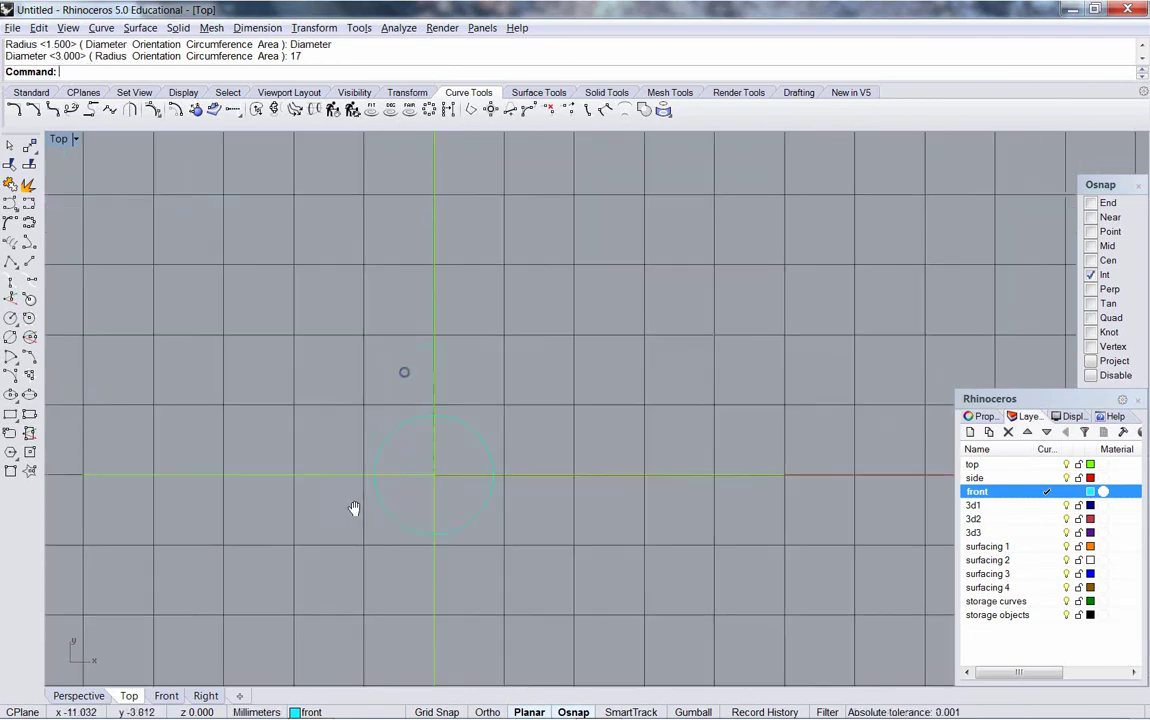
{"action": "left_click", "coordinate": [388, 440]}
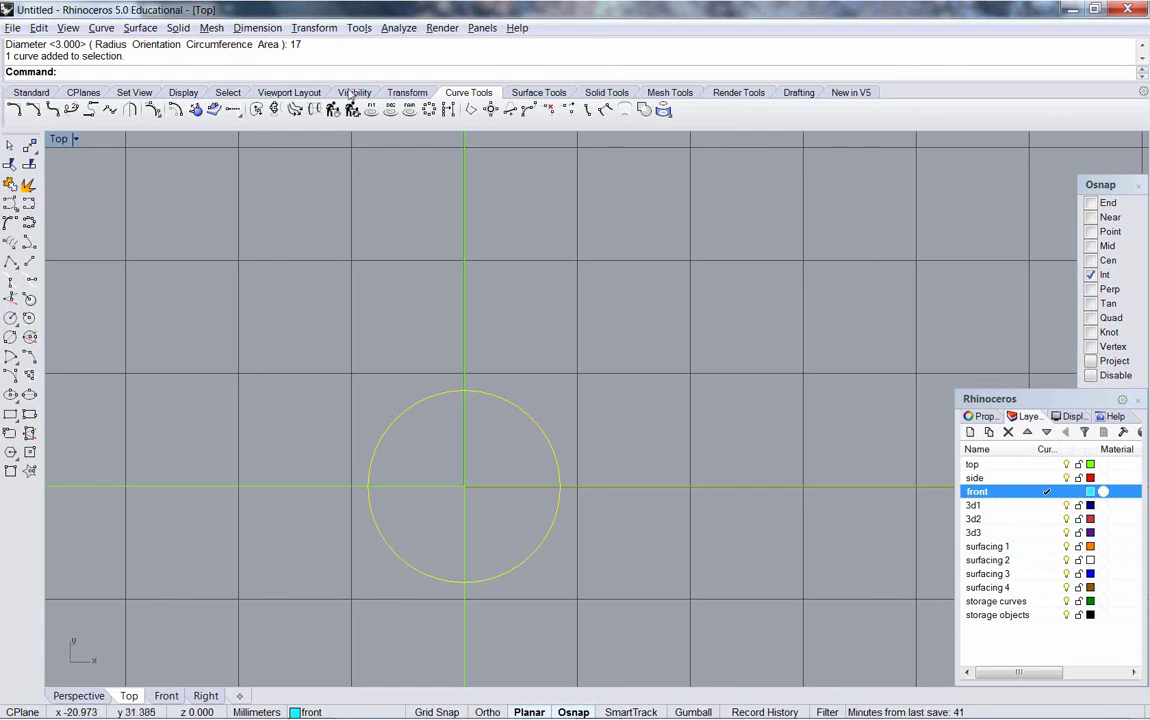
{"action": "left_click", "coordinate": [175, 110]}
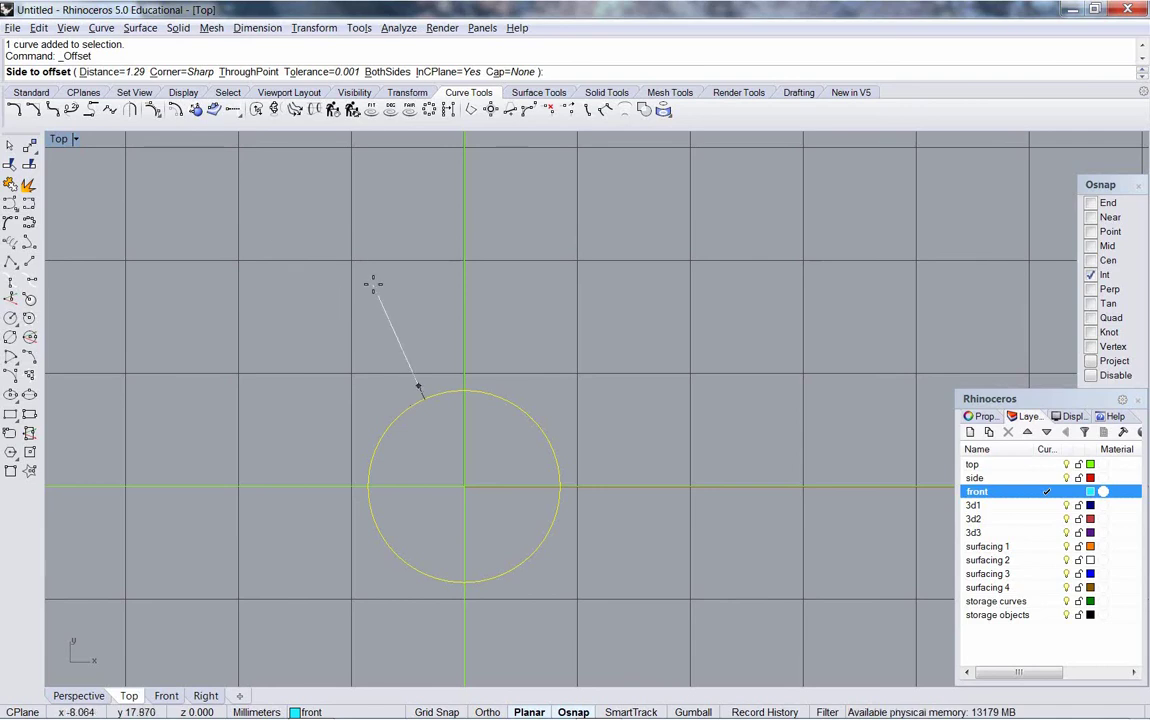
{"action": "type", "text": "2"}
{"action": "key", "text": "Return"}
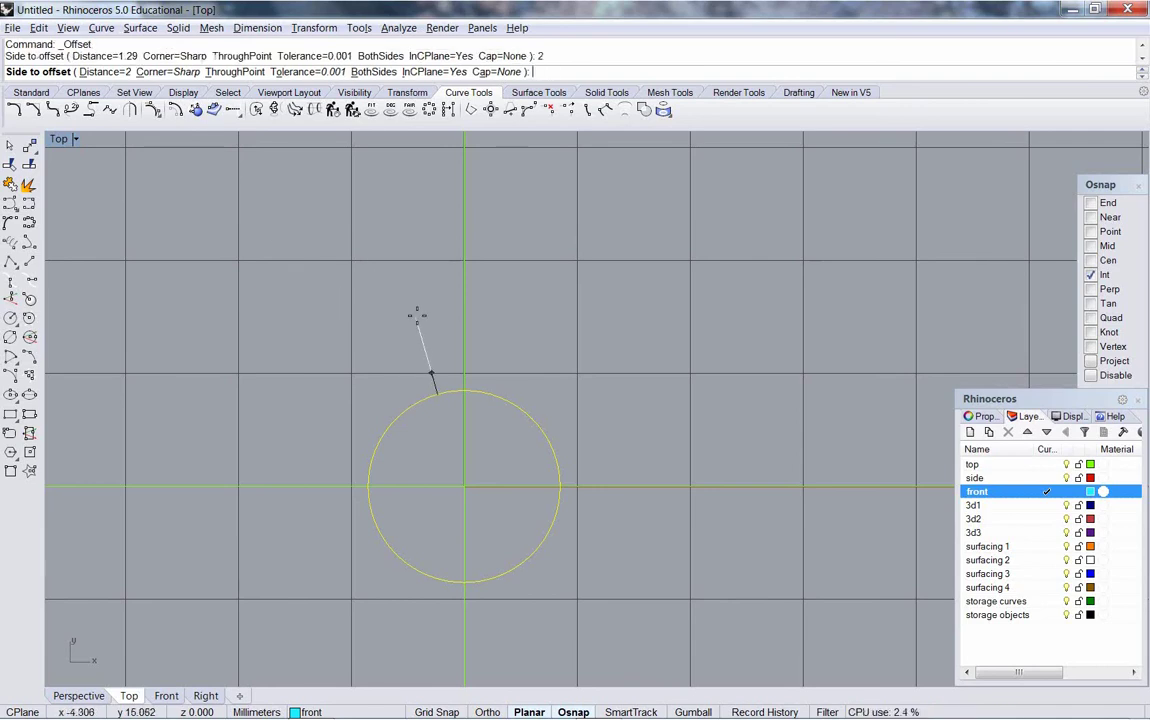
{"action": "left_click", "coordinate": [485, 316]}
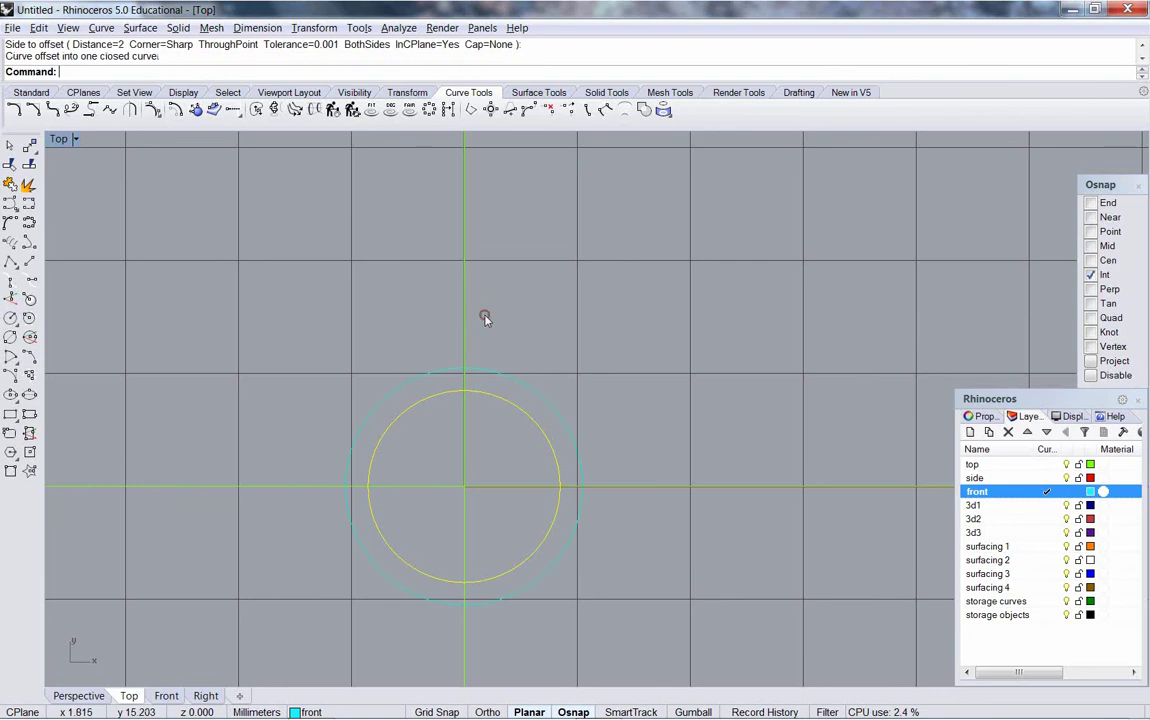
Step: Move both concentric circles to the surfacing 2 layer with the changelayer command
{"action": "left_click", "coordinate": [574, 432]}
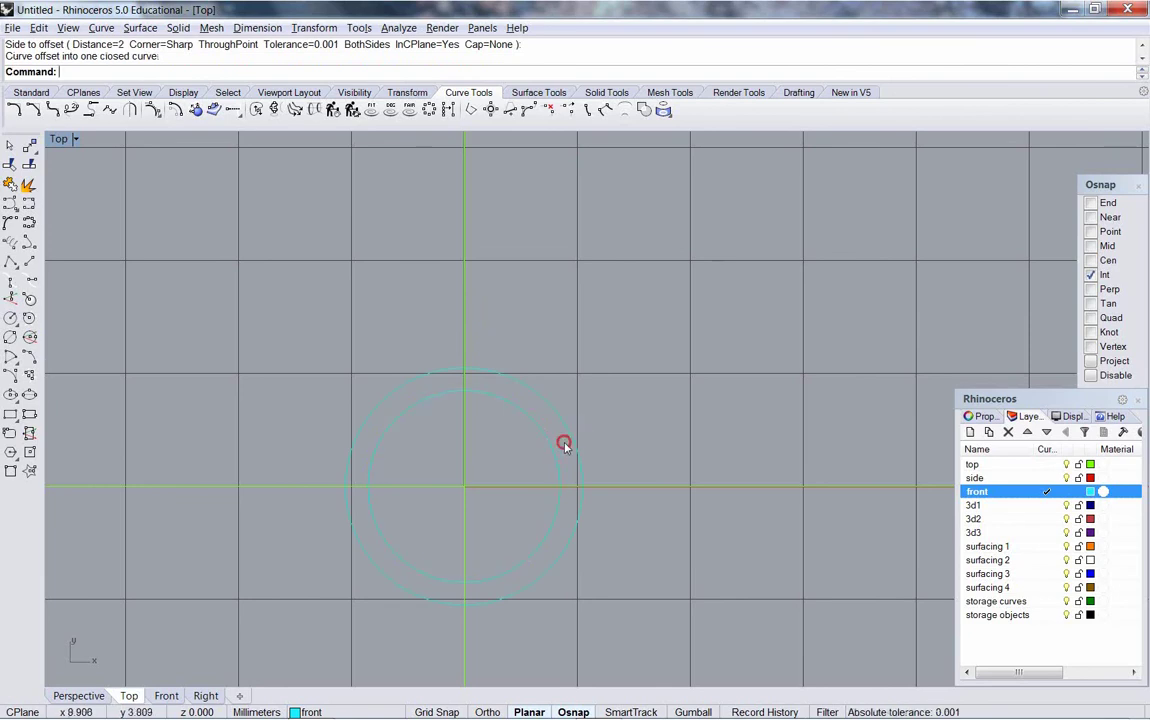
{"action": "left_click", "coordinate": [562, 452]}
{"action": "left_click", "coordinate": [557, 454]}
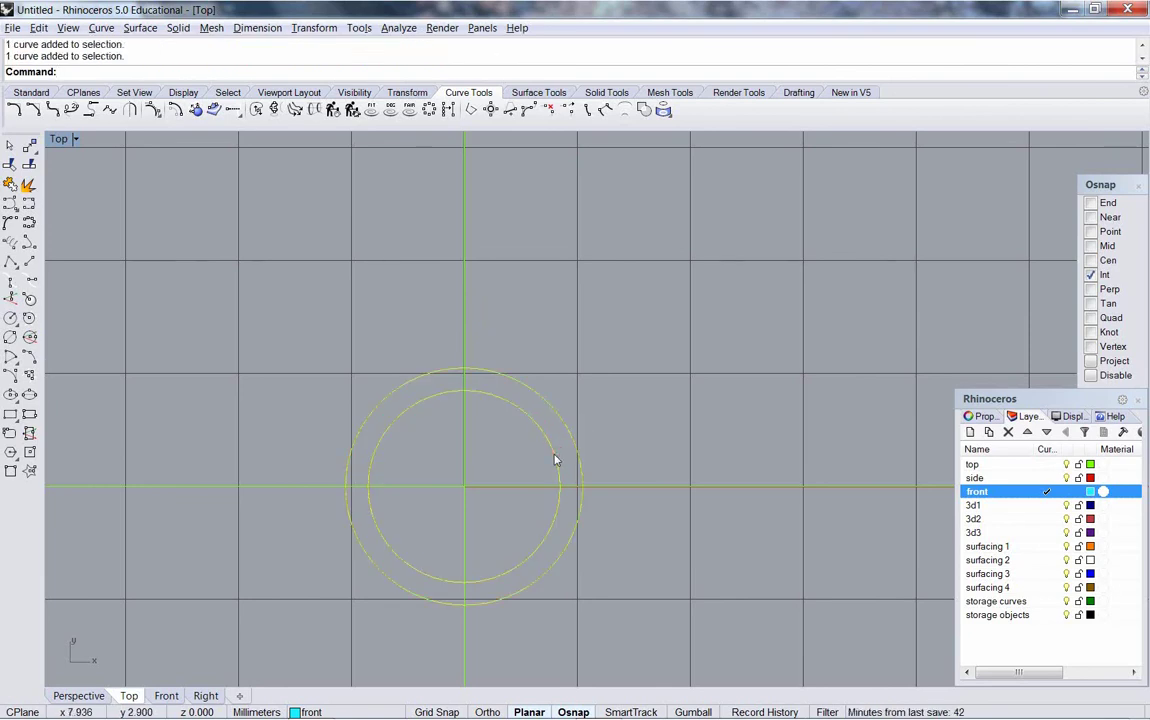
{"action": "type", "text": "changelayer"}
{"action": "key", "text": "Return"}
{"action": "scroll", "coordinate": [610, 300], "scroll_direction": "down", "scroll_amount": 1}
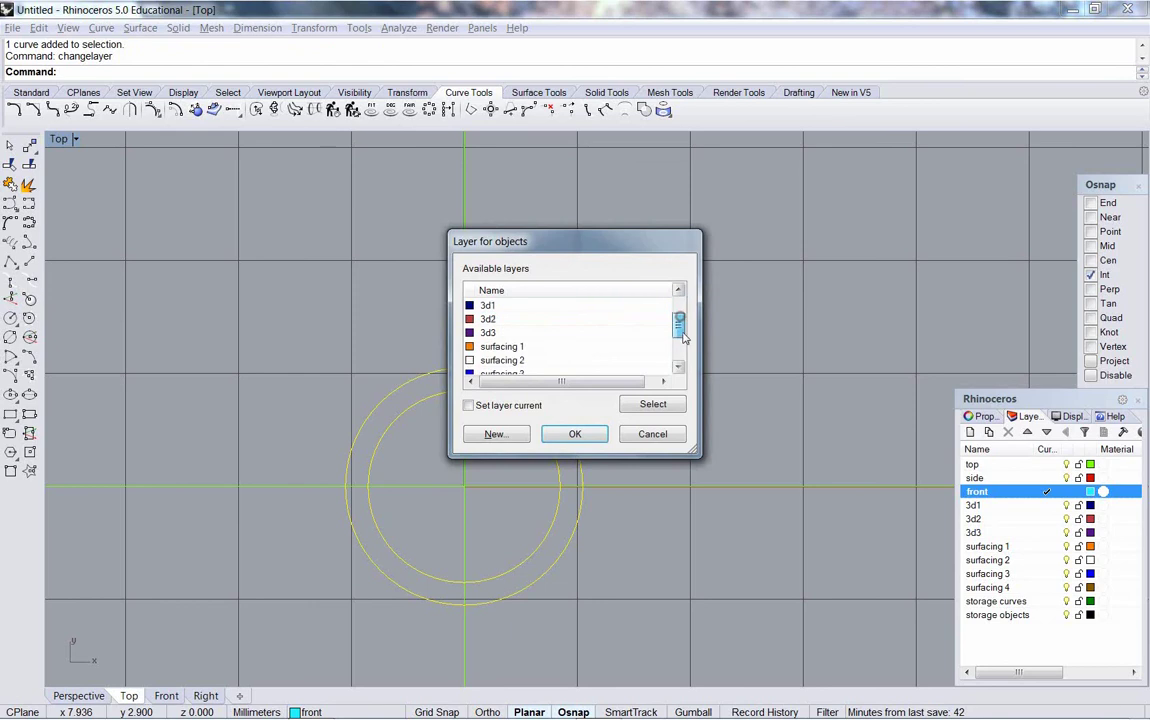
{"action": "left_click", "coordinate": [585, 361]}
{"action": "left_click", "coordinate": [575, 433]}
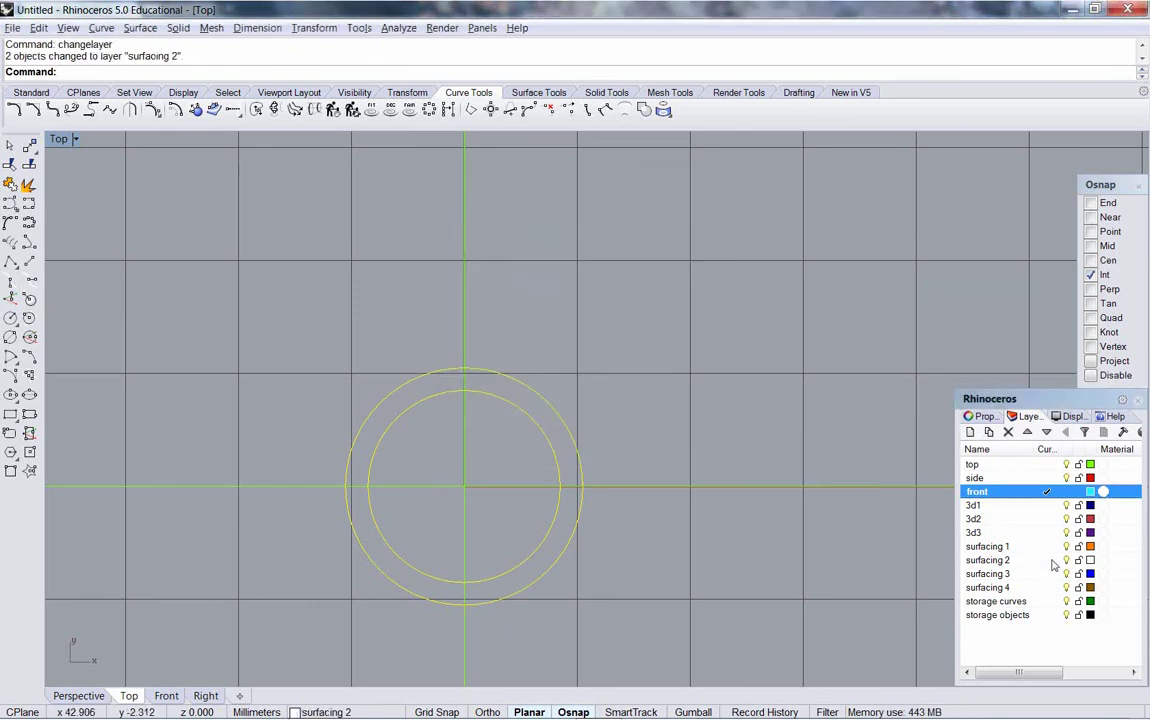
Step: Set surfacing 2 as the current layer, then make the top layer current
{"action": "left_click", "coordinate": [1047, 560]}
{"action": "left_click", "coordinate": [693, 447]}
{"action": "right_click_drag", "start_coordinate": [478, 447], "coordinate": [500, 445]}
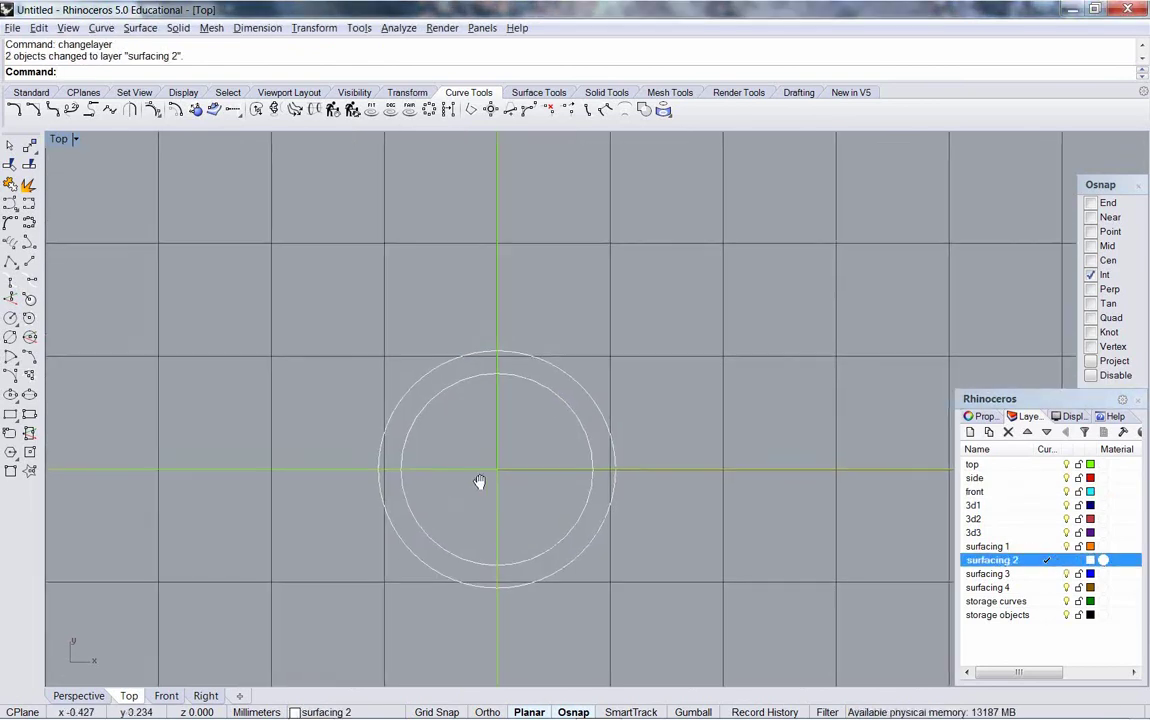
{"action": "scroll", "coordinate": [520, 416], "scroll_direction": "down", "scroll_amount": 1}
{"action": "right_click_drag", "start_coordinate": [621, 440], "coordinate": [564, 441]}
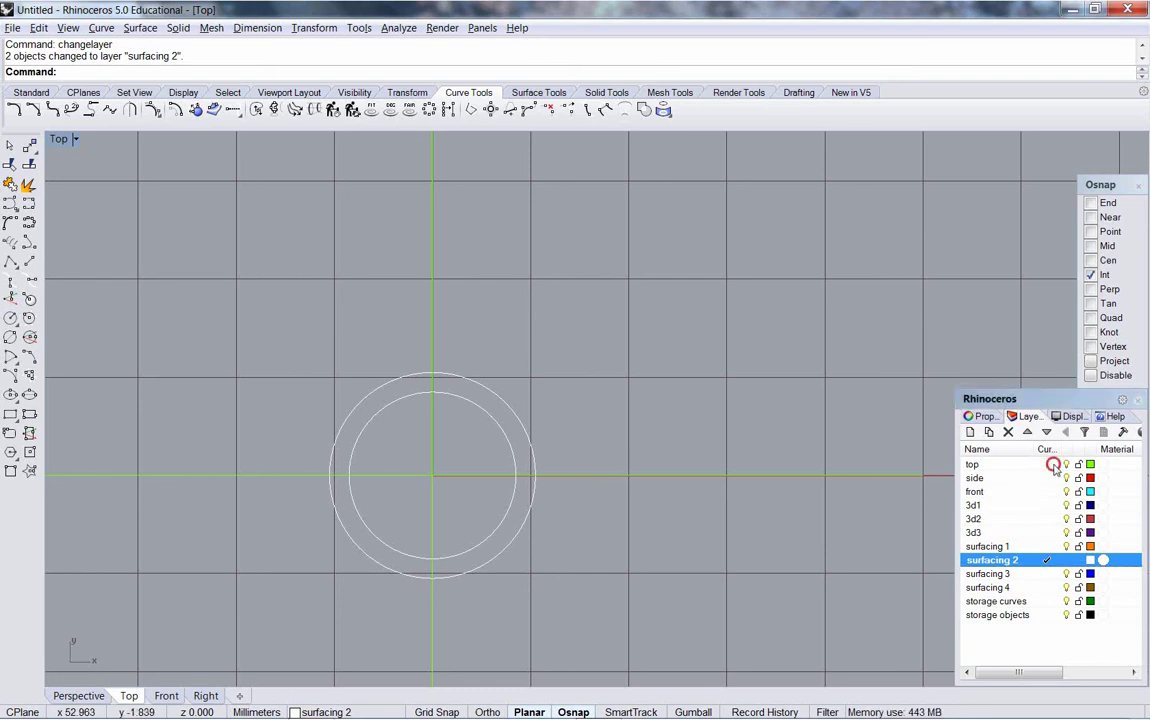
{"action": "left_click", "coordinate": [1047, 464]}
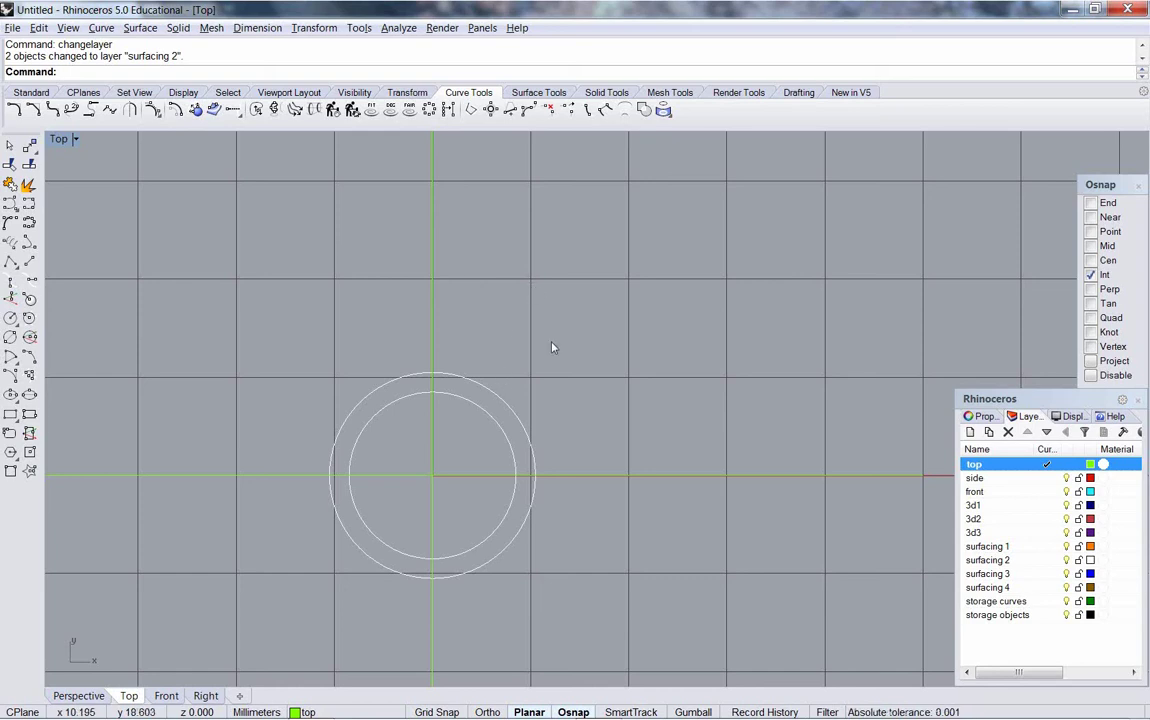
Step: Review the grid properties and snap spacing in the document's grid options
{"action": "left_click", "coordinate": [359, 28]}
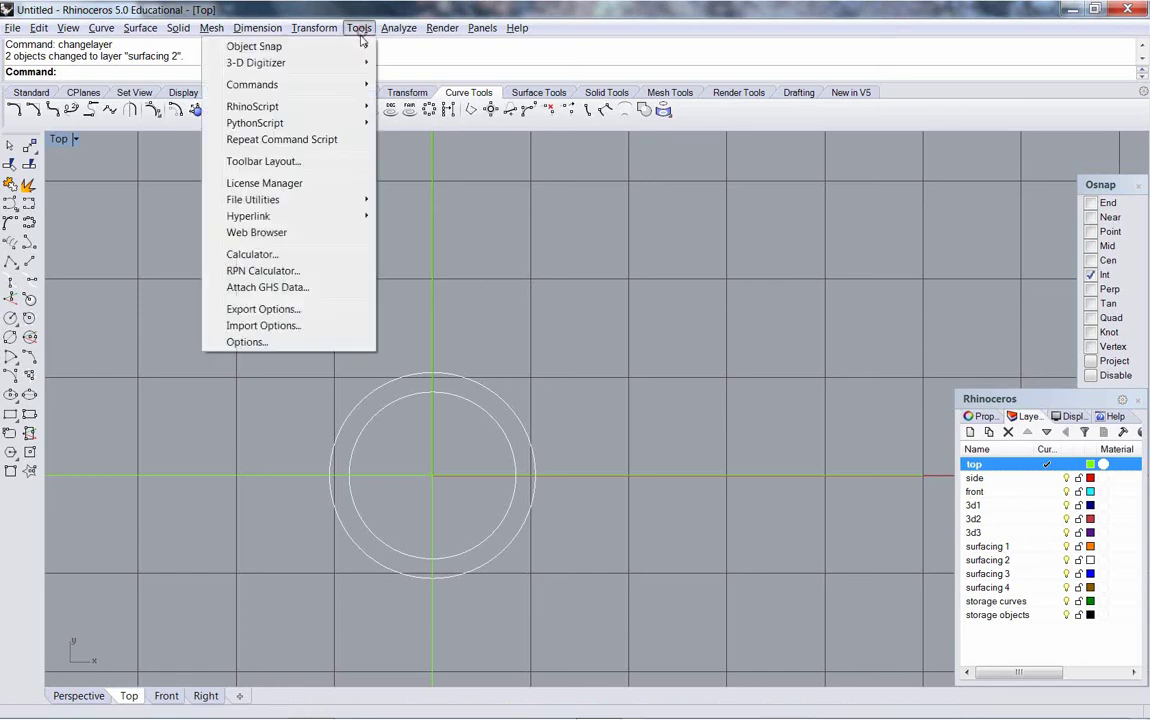
{"action": "left_click", "coordinate": [245, 342]}
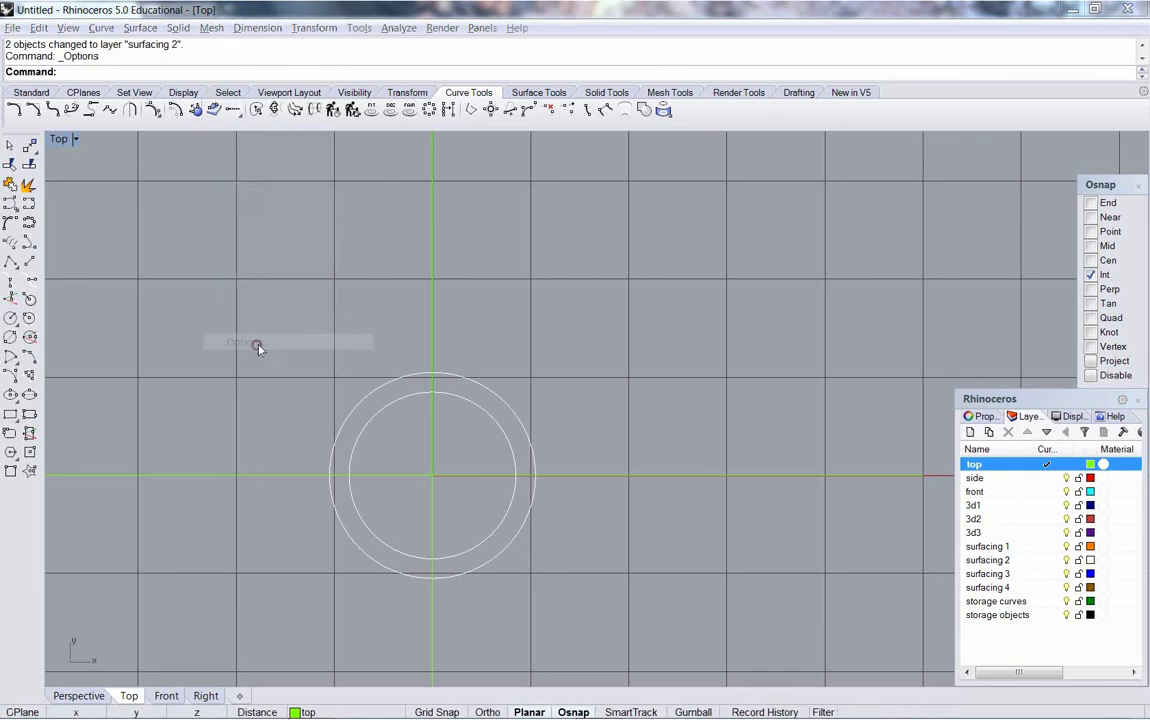
{"action": "left_click", "coordinate": [262, 192]}
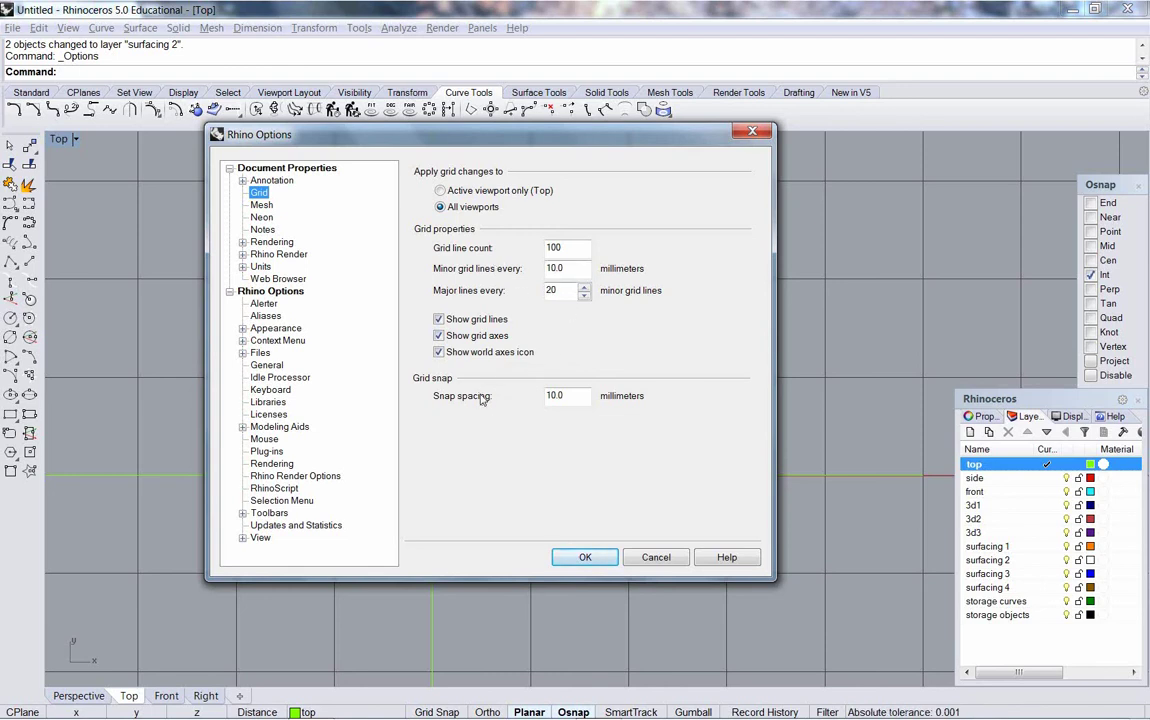
{"action": "left_click", "coordinate": [592, 559]}
{"action": "right_click_drag", "start_coordinate": [583, 505], "coordinate": [609, 503]}
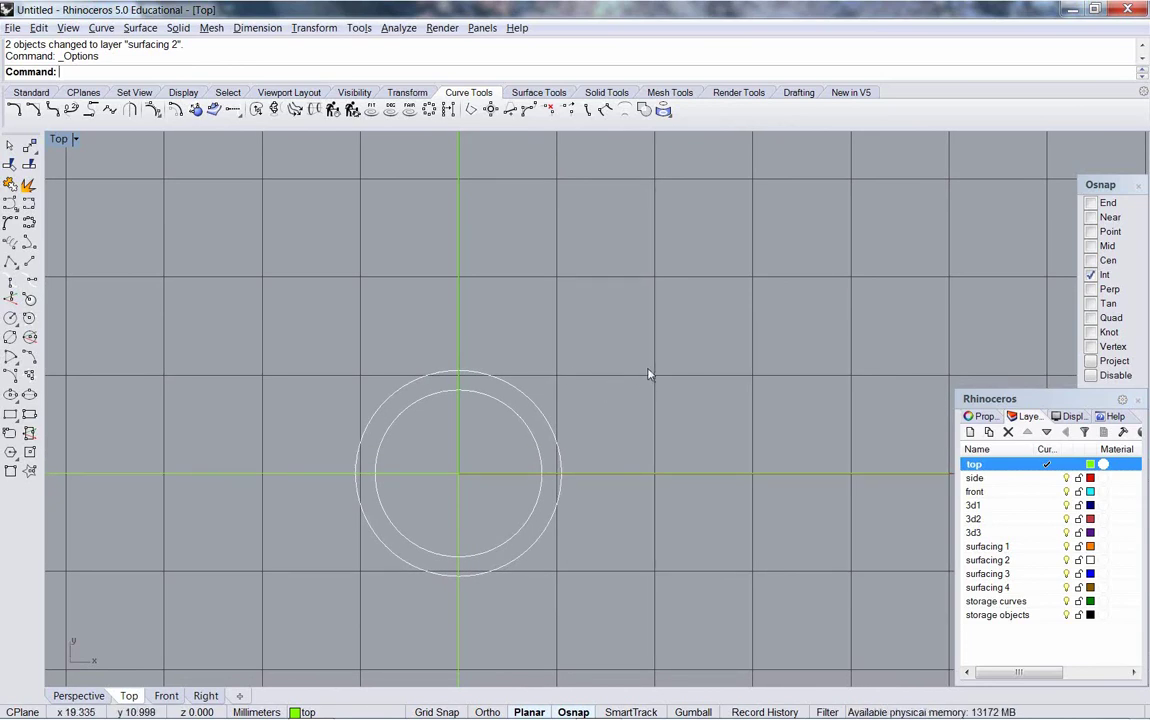
Step: Offset the vertical centre line with the ThroughPoint option to a grid line 20 mm on its positive X side
{"action": "right_click_drag", "start_coordinate": [652, 363], "coordinate": [648, 385]}
{"action": "left_click", "coordinate": [455, 469]}
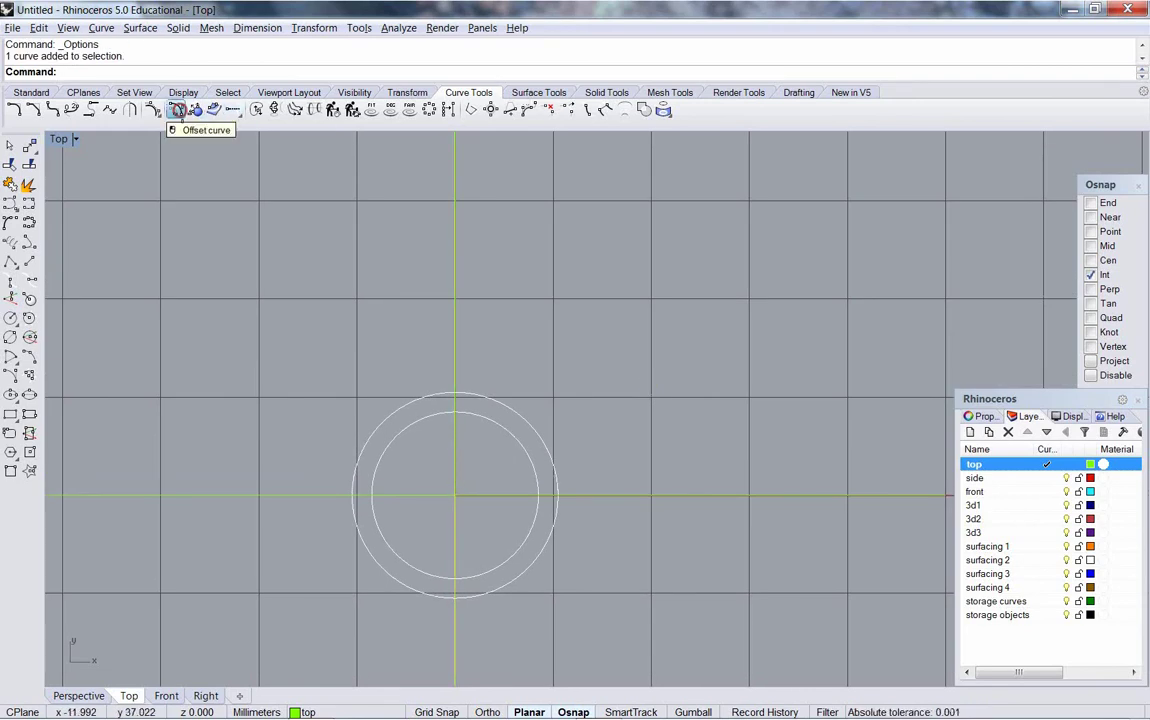
{"action": "left_click", "coordinate": [175, 110]}
{"action": "type", "text": "t"}
{"action": "key", "text": "Return"}
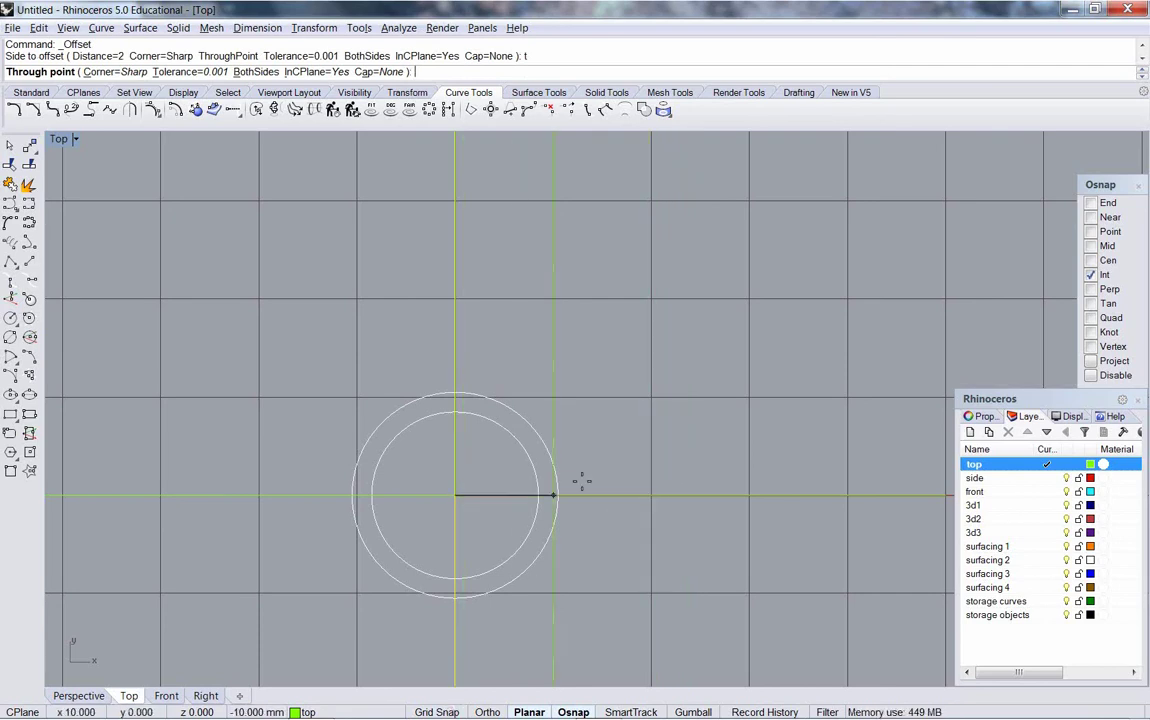
{"action": "left_click", "coordinate": [651, 484]}
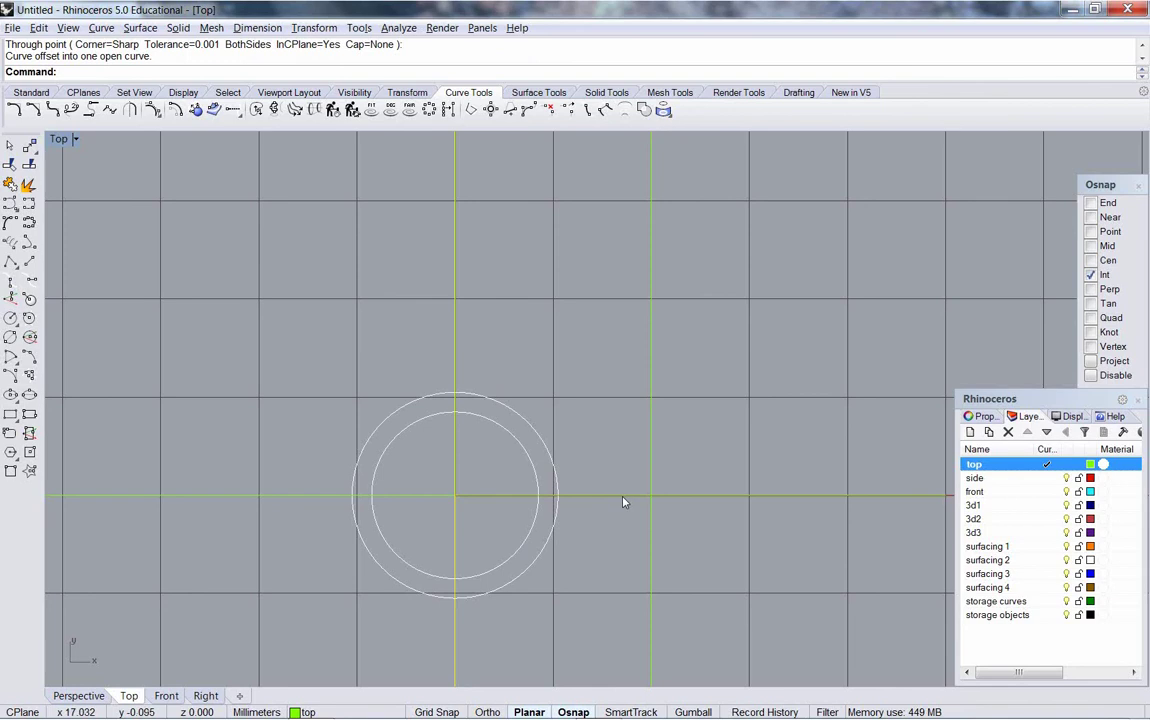
Step: Offset the horizontal centre line 20 mm in the positive Y direction with Grid Snap on
{"action": "left_click", "coordinate": [623, 496]}
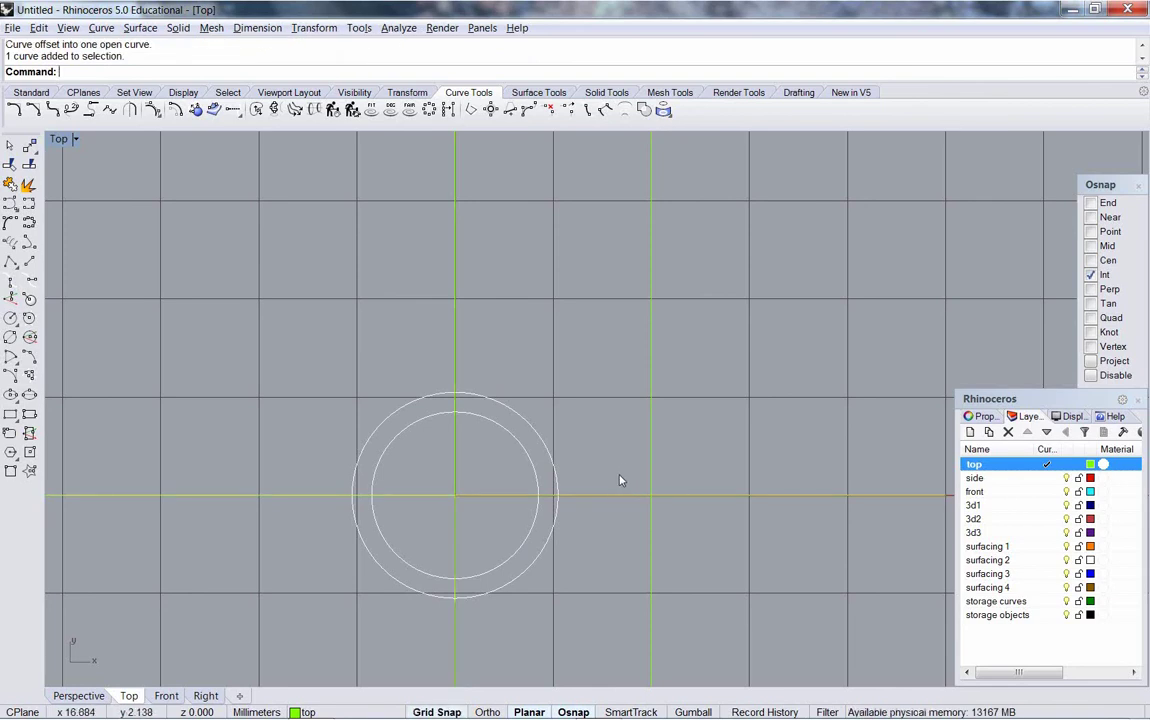
{"action": "key", "text": "Return"}
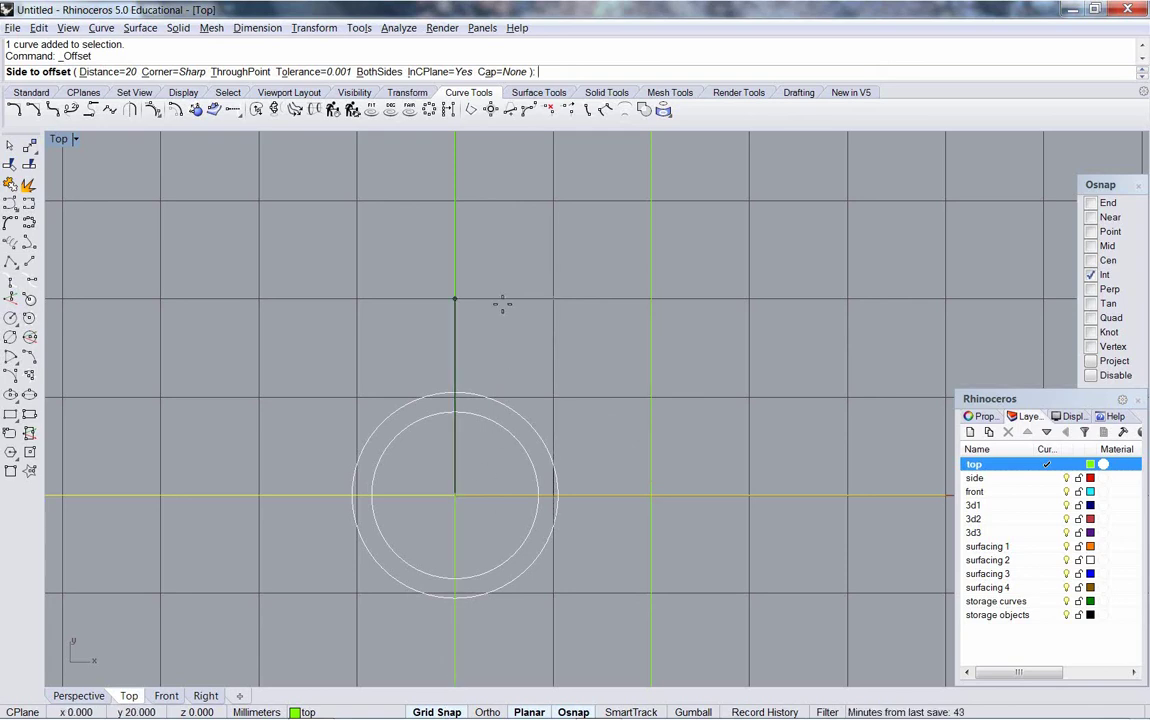
{"action": "key", "text": "F9"}
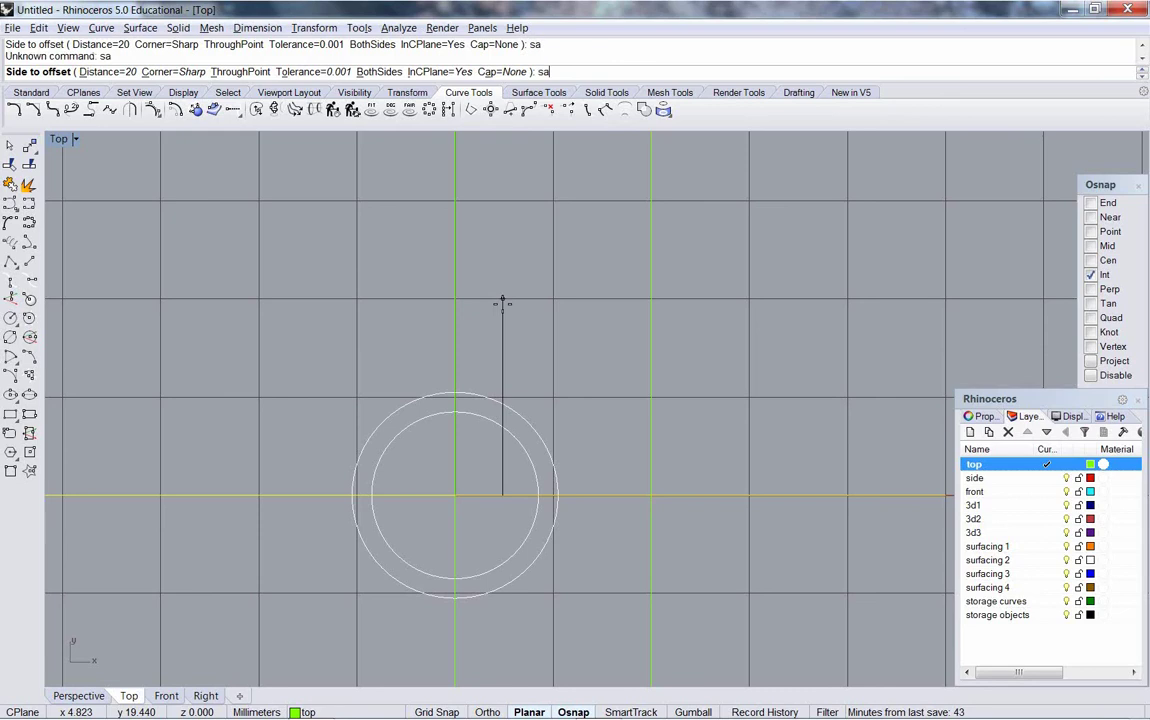
{"action": "key", "text": "F9"}
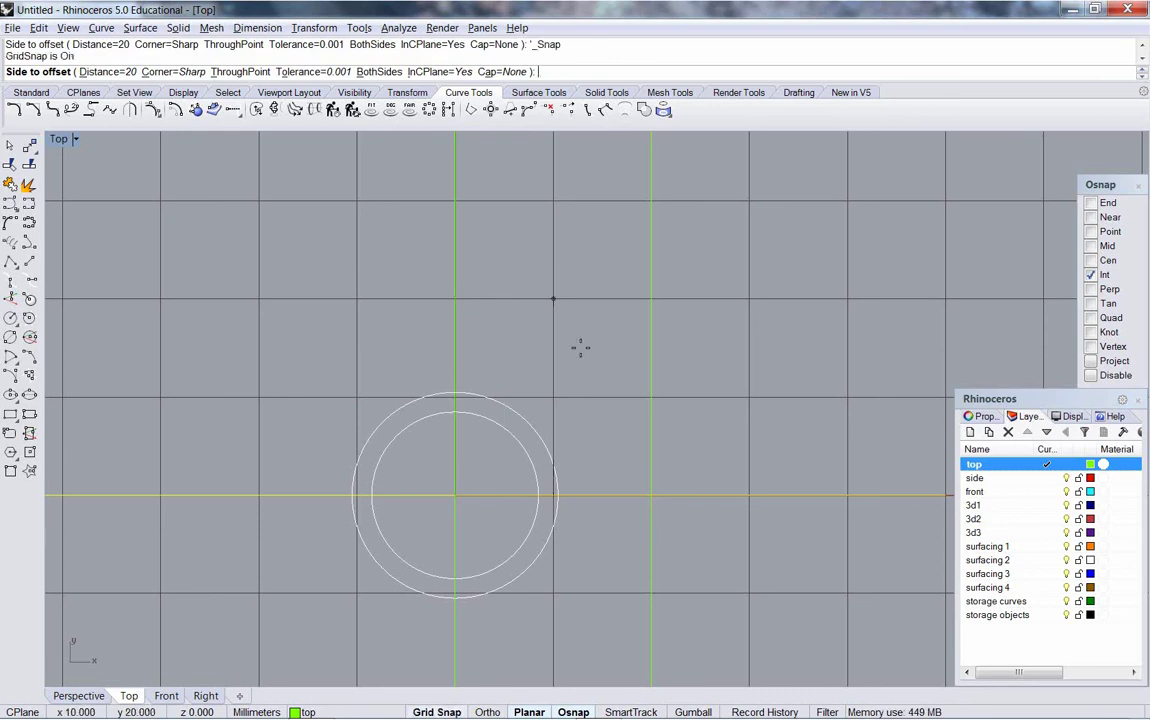
{"action": "left_click", "coordinate": [448, 297]}
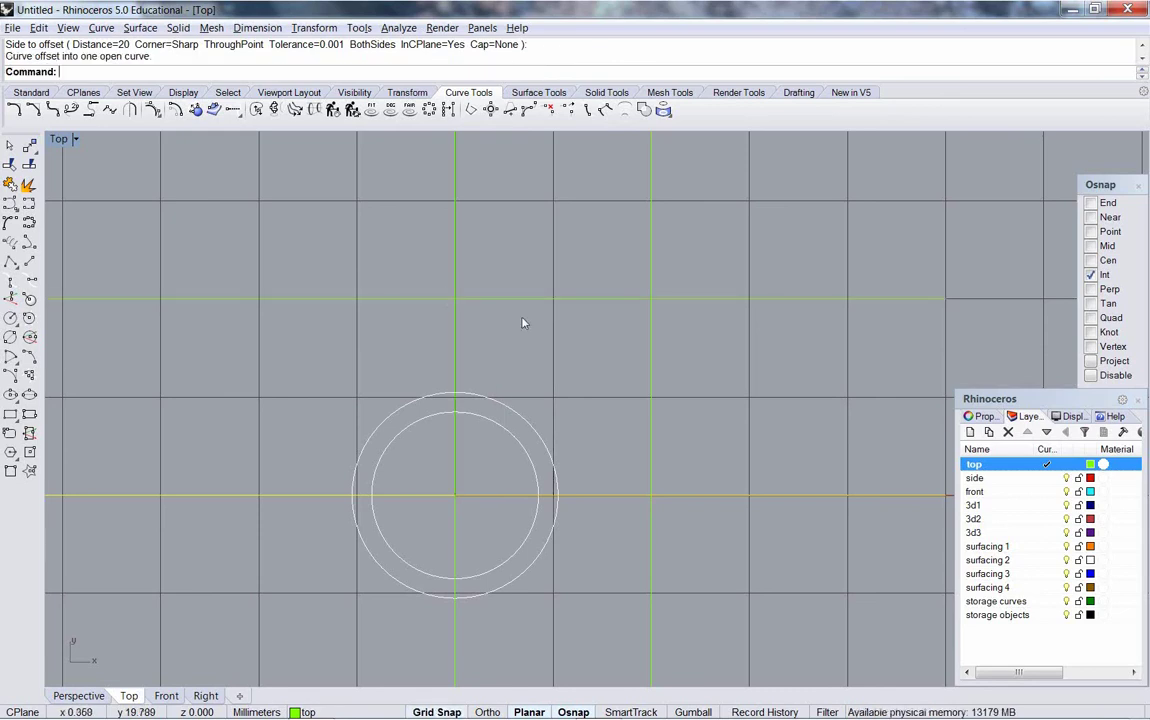
{"action": "right_click_drag", "start_coordinate": [598, 390], "coordinate": [640, 373]}
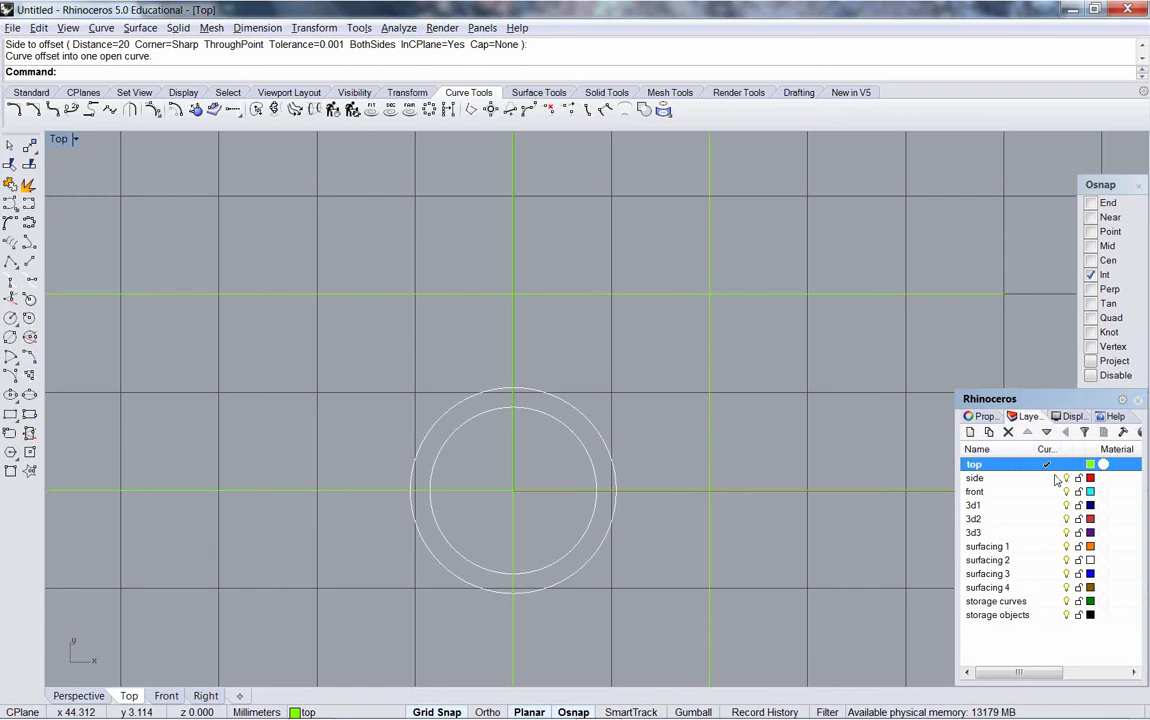
Step: On the side layer, draw a BothSides line at 45 degrees centred on the offset guides' intersection, ending at about 8.7, 8.7, with Grid Snap off
{"action": "left_click", "coordinate": [1047, 478]}
{"action": "left_click", "coordinate": [29, 261]}
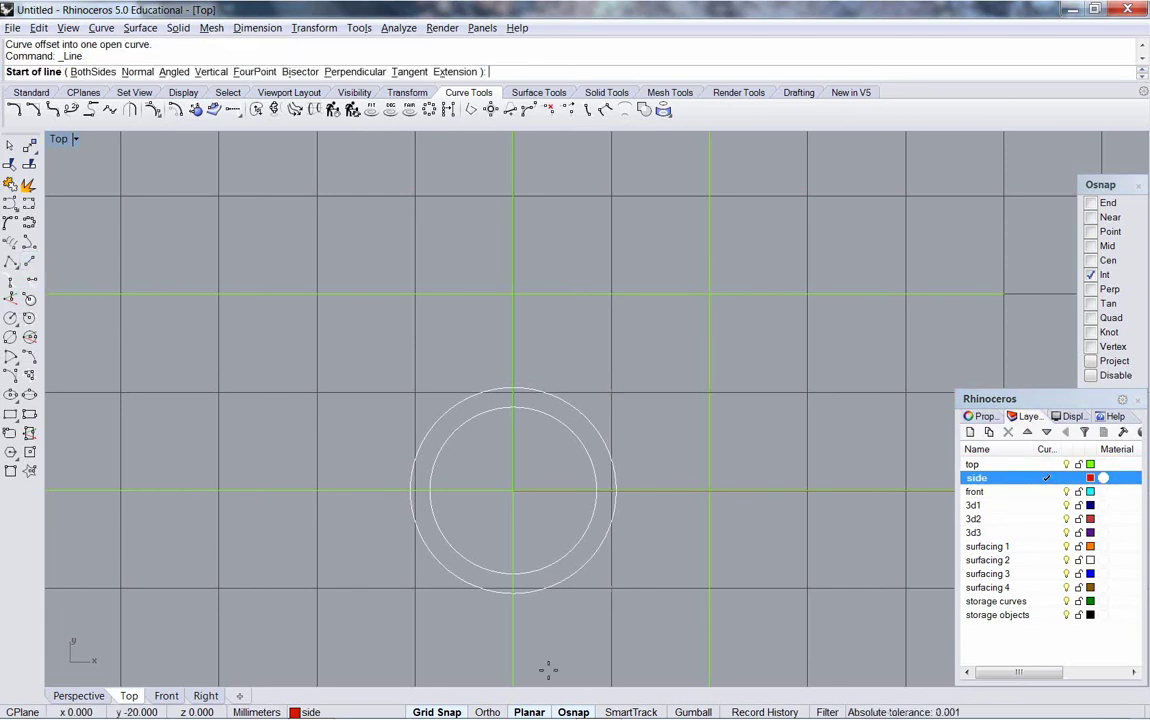
{"action": "left_click", "coordinate": [437, 712]}
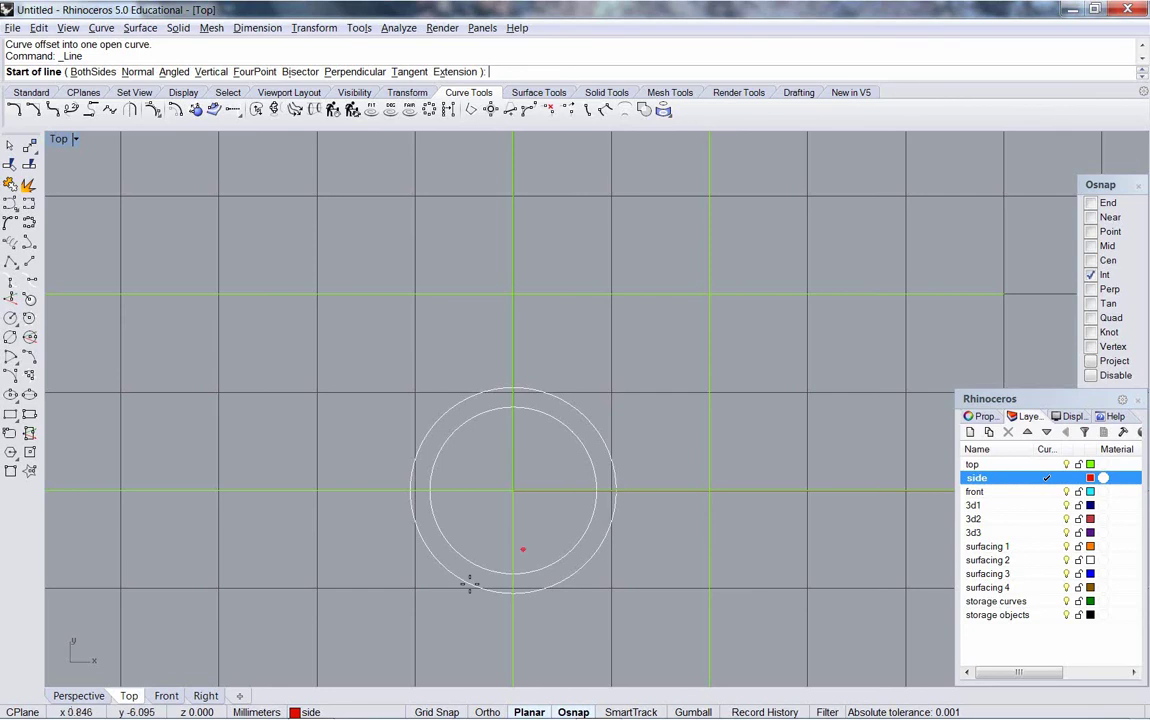
{"action": "right_click_drag", "start_coordinate": [544, 502], "coordinate": [508, 486]}
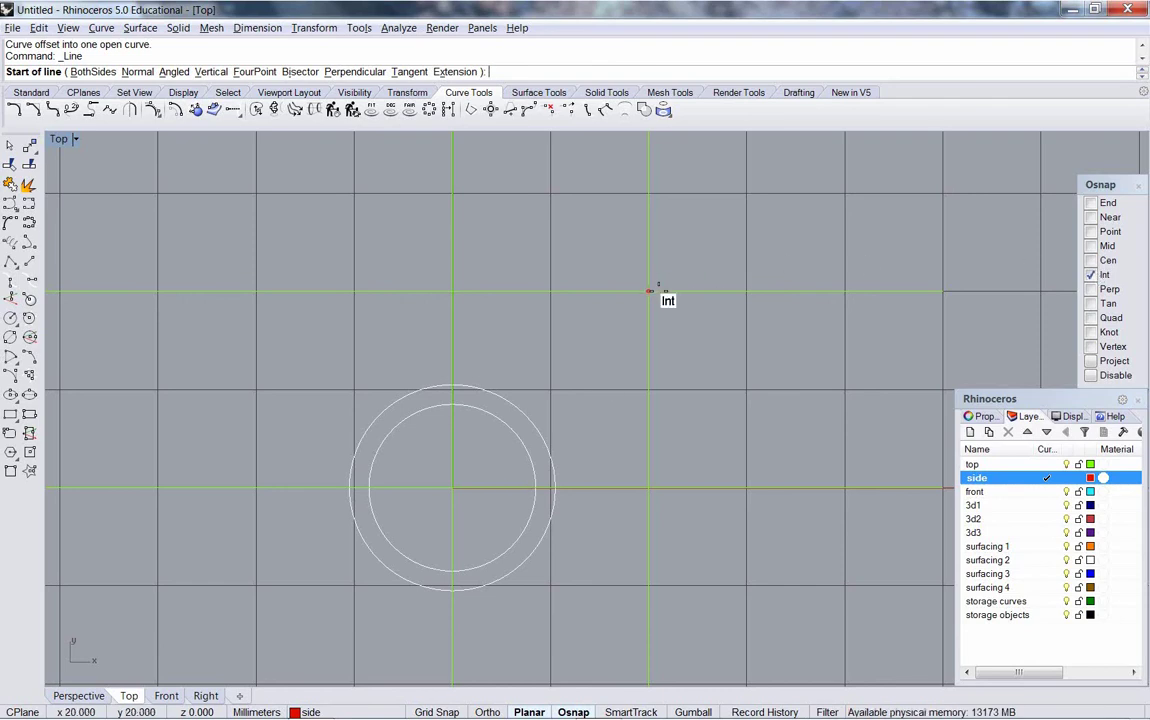
{"action": "left_click", "coordinate": [648, 292]}
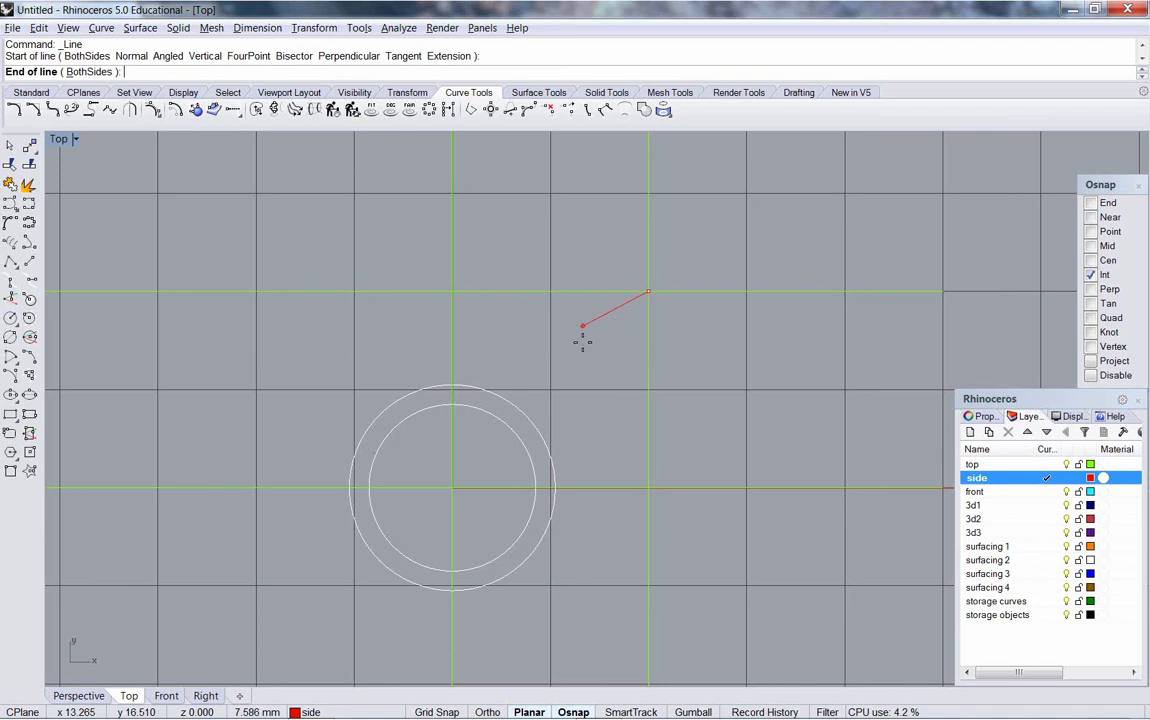
{"action": "type", "text": "b"}
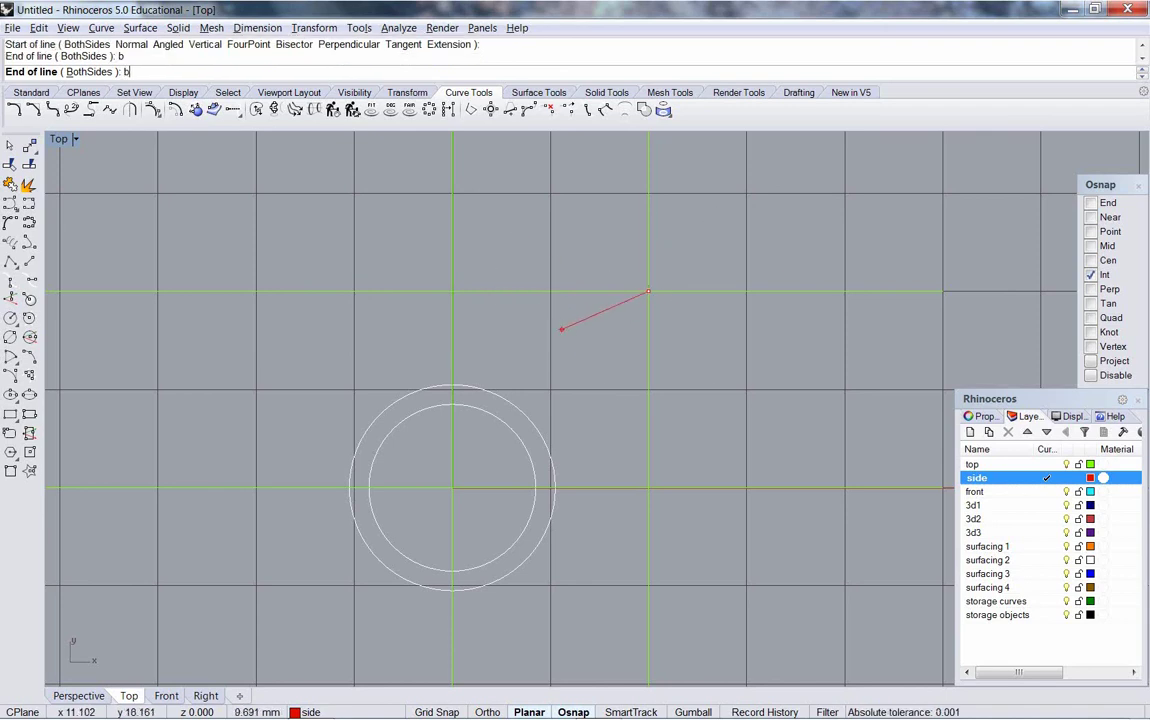
{"action": "key", "text": "Return"}
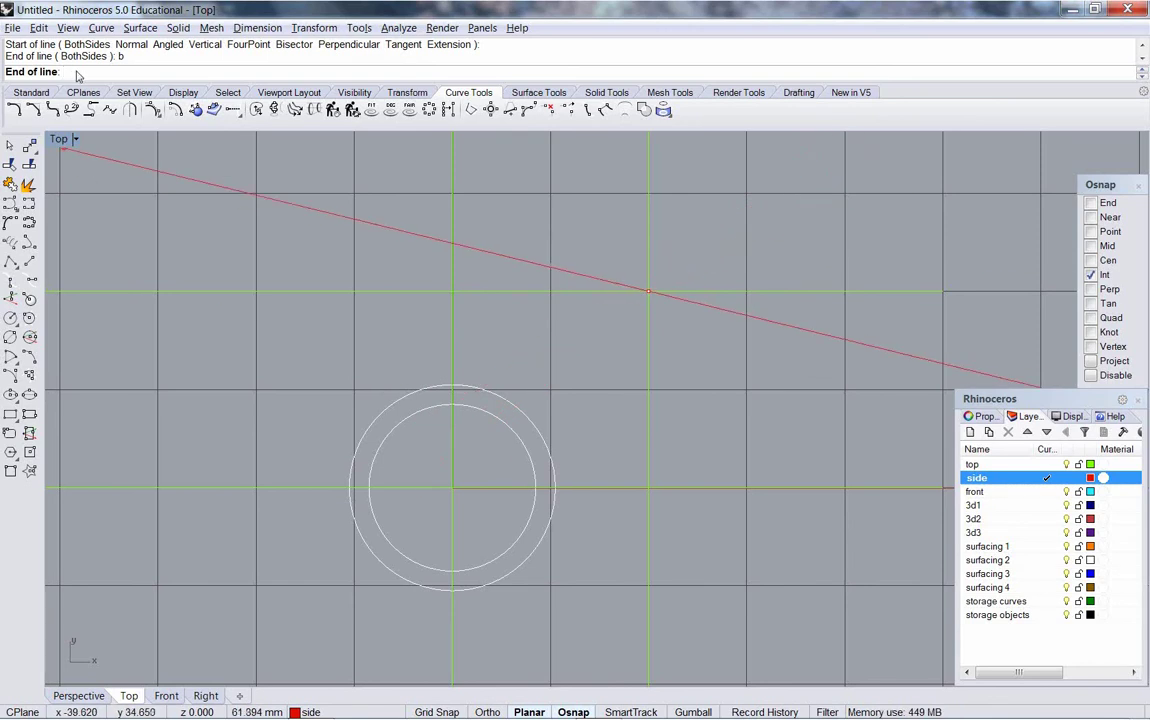
{"action": "key", "text": "F8"}
{"action": "key", "text": "F8"}
{"action": "type", "text": "45"}
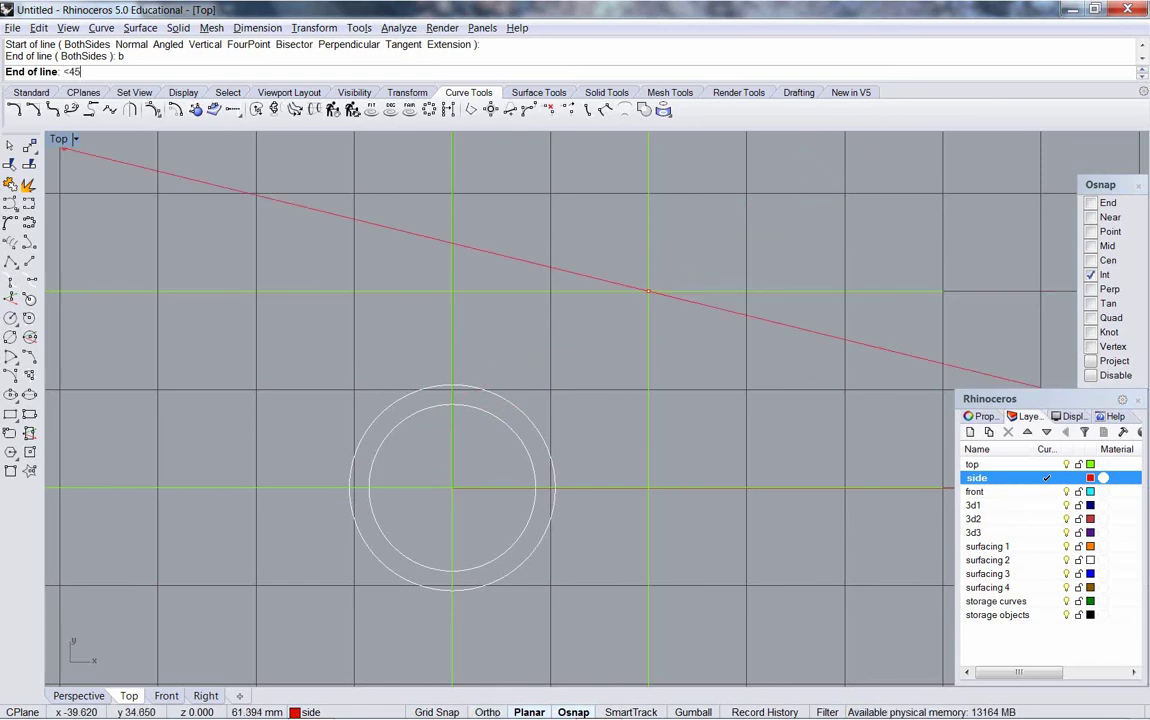
{"action": "key", "text": "Return"}
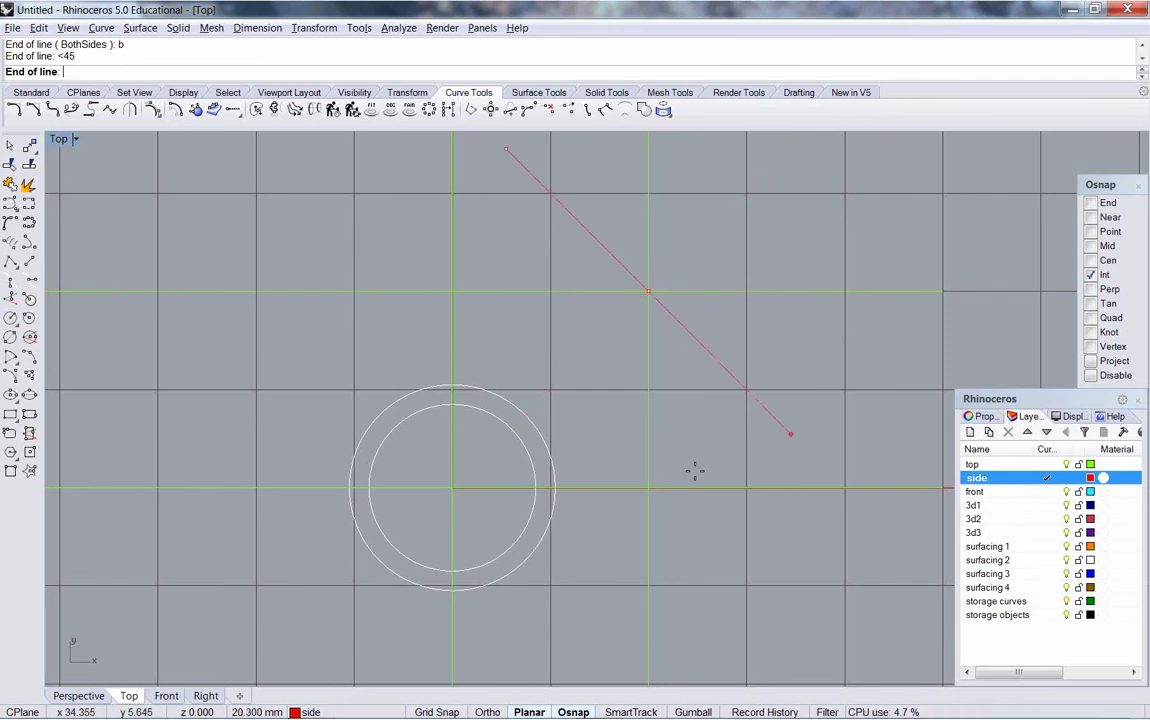
{"action": "left_click", "coordinate": [537, 401]}
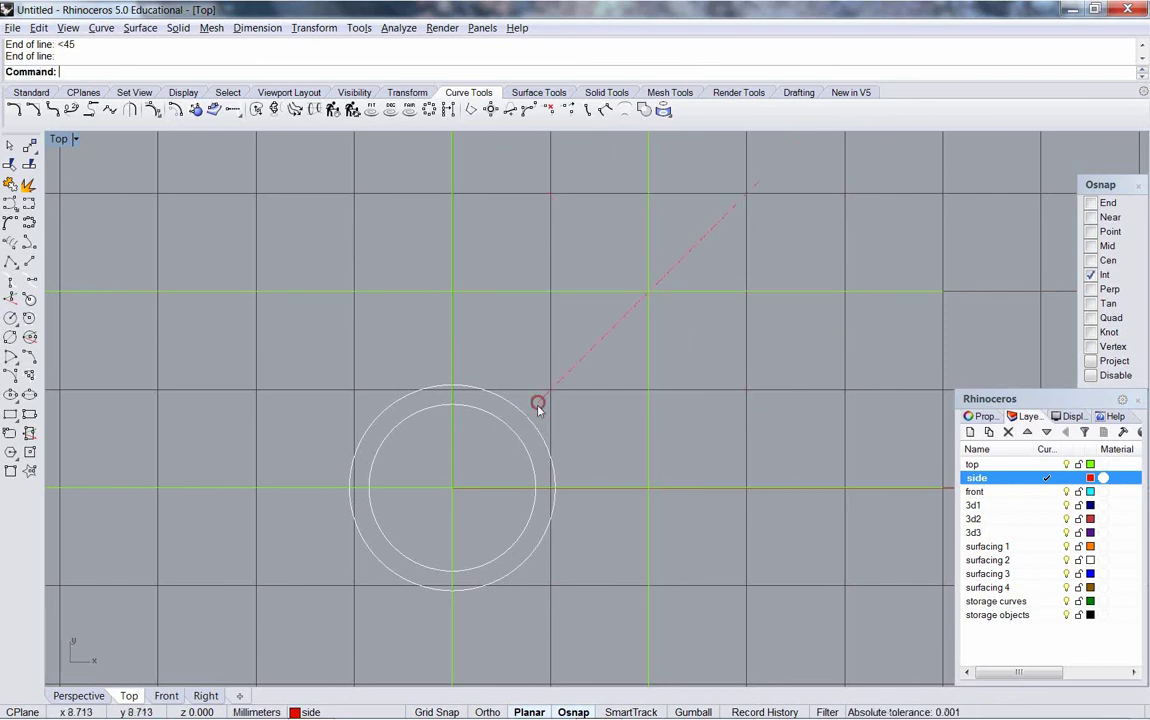
Step: On the top layer, offset the vertical centre line 10.5 mm to both sides, through the outer circle's intersections with the horizontal axis
{"action": "right_click_drag", "start_coordinate": [539, 403], "coordinate": [503, 442]}
{"action": "left_click", "coordinate": [488, 470]}
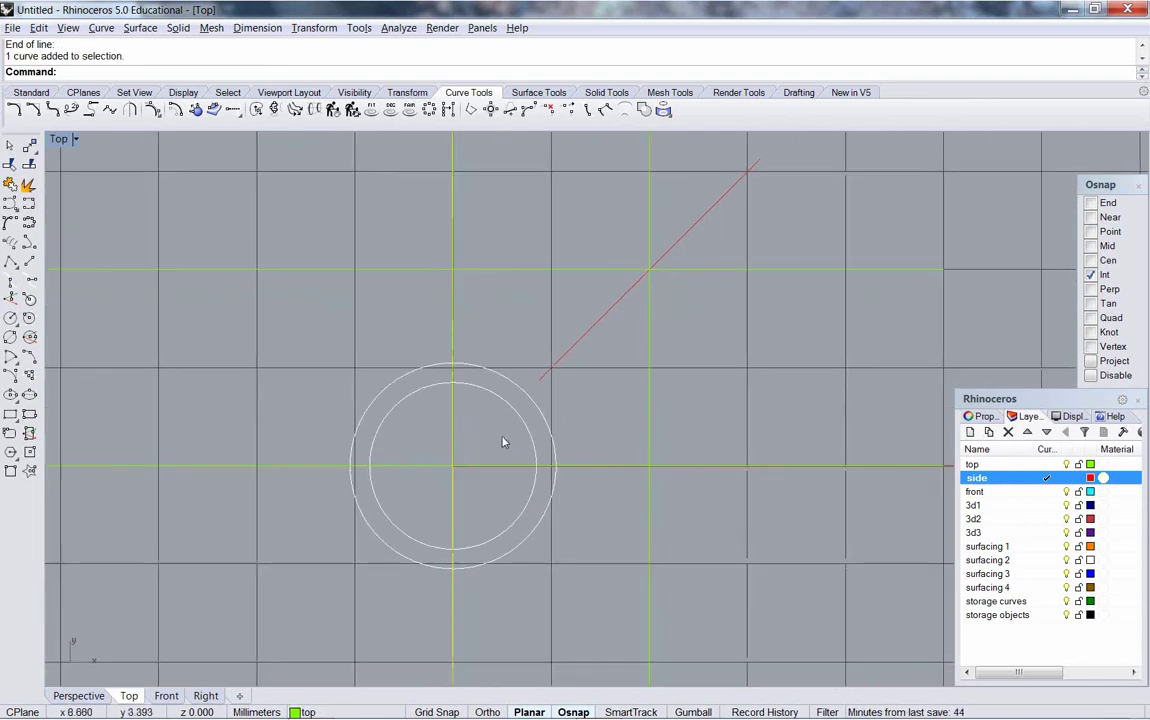
{"action": "left_click", "coordinate": [175, 108]}
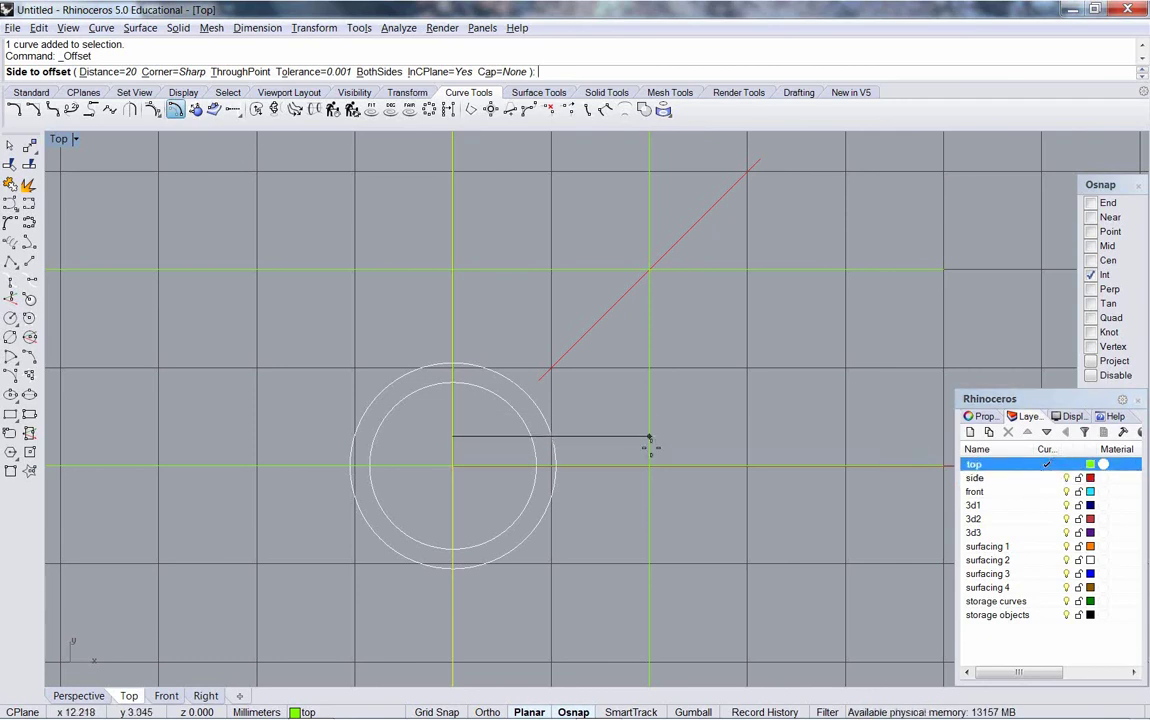
{"action": "type", "text": "t"}
{"action": "key", "text": "Return"}
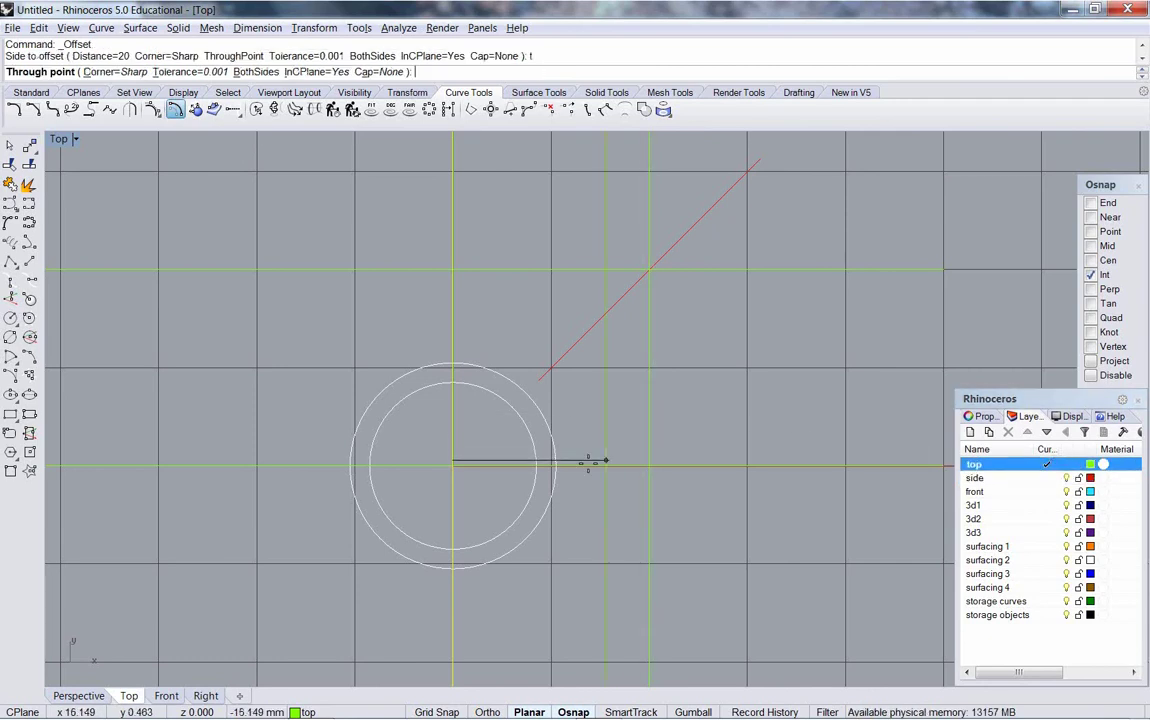
{"action": "left_click", "coordinate": [563, 467]}
{"action": "key", "text": "Return"}
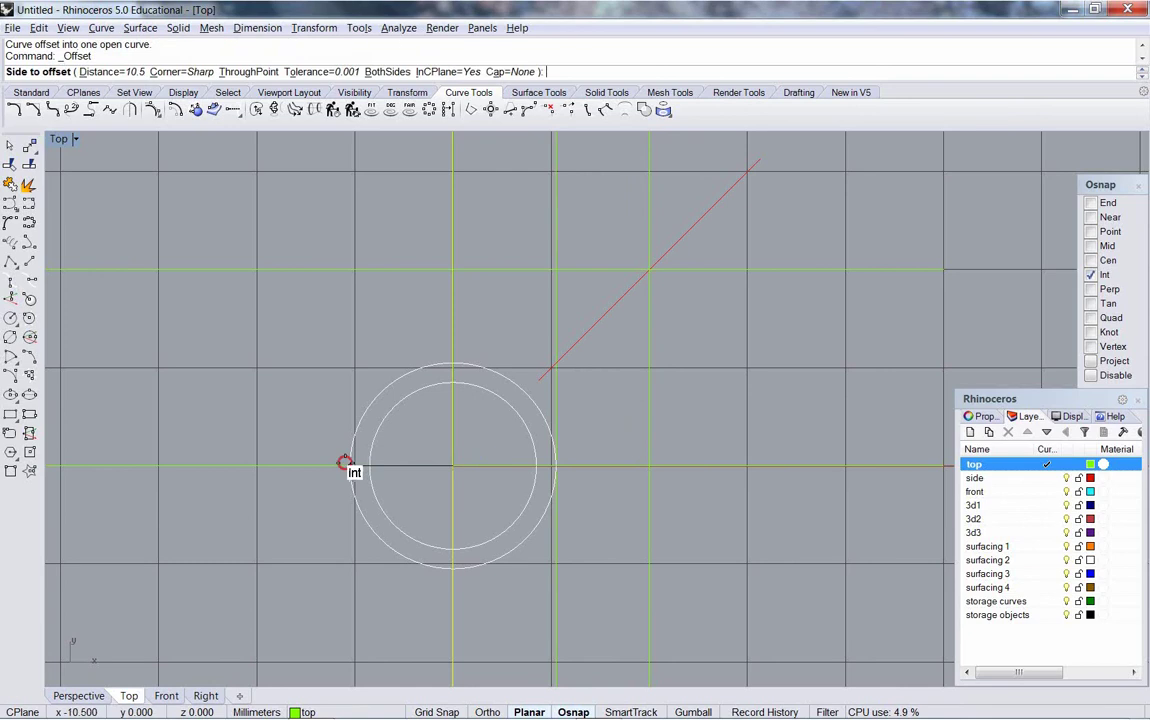
{"action": "left_click", "coordinate": [341, 481]}
{"action": "right_click_drag", "start_coordinate": [398, 416], "coordinate": [390, 444]}
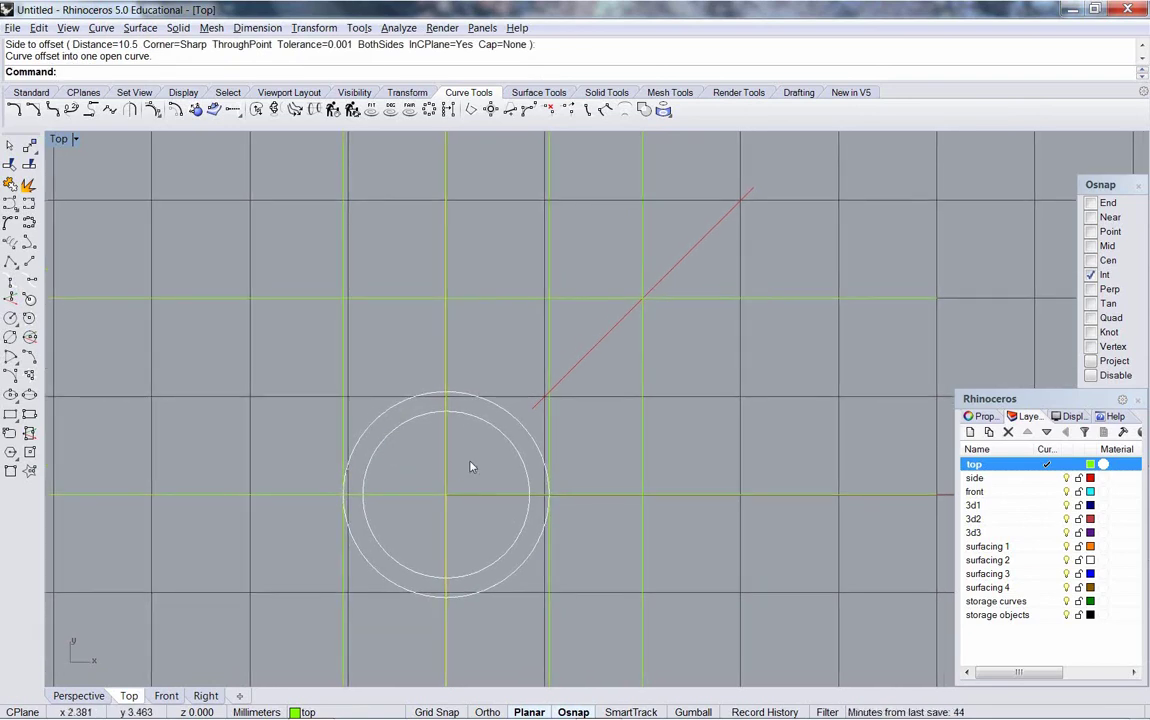
Step: Offset the vertical centre line 8.5 mm to both sides, through the inner circle's intersections with the horizontal axis
{"action": "key", "text": "Return"}
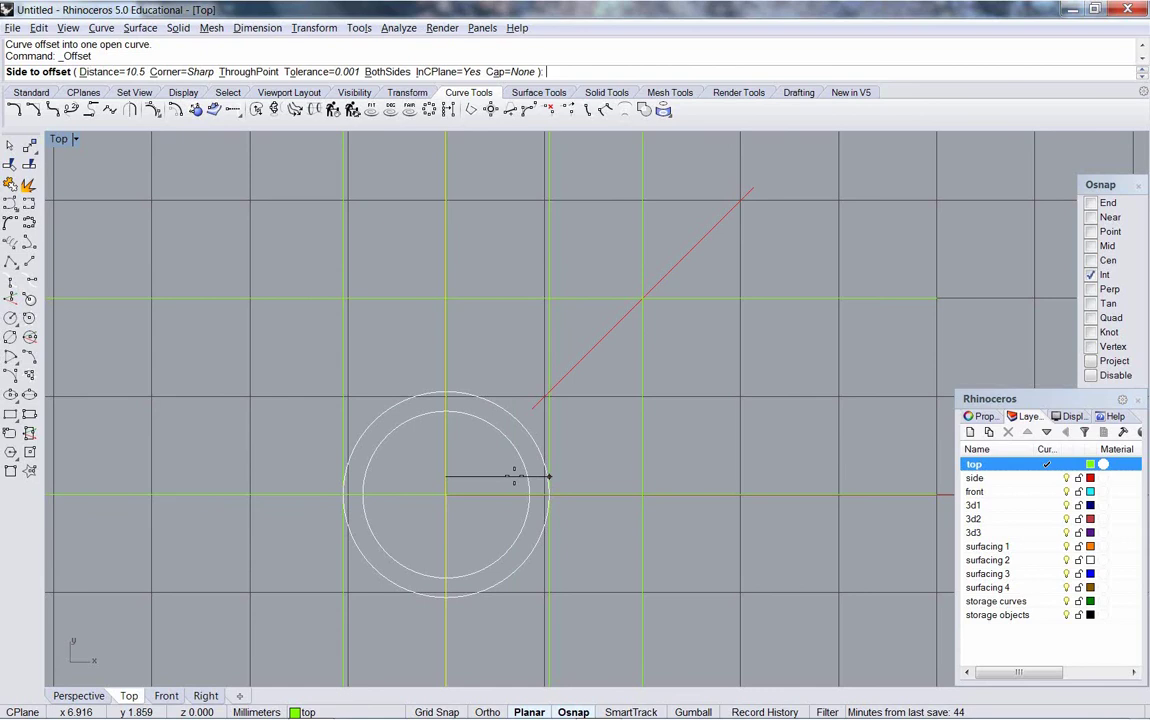
{"action": "type", "text": "t"}
{"action": "key", "text": "Return"}
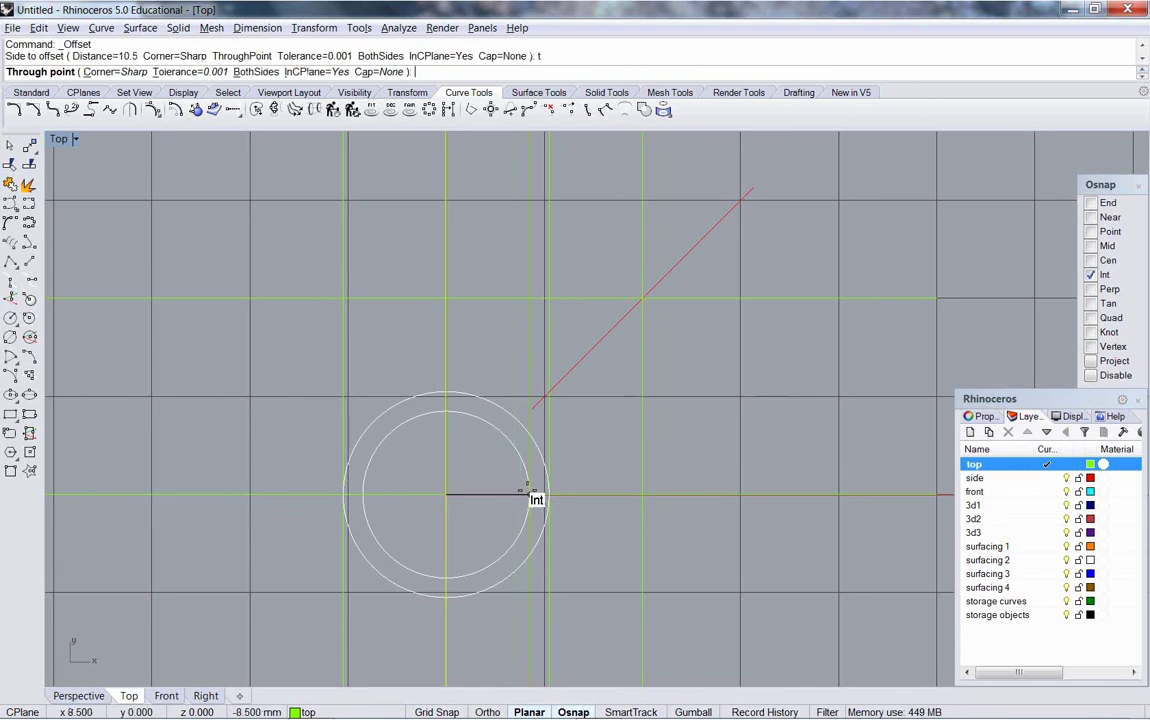
{"action": "left_click", "coordinate": [533, 494]}
{"action": "key", "text": "Return"}
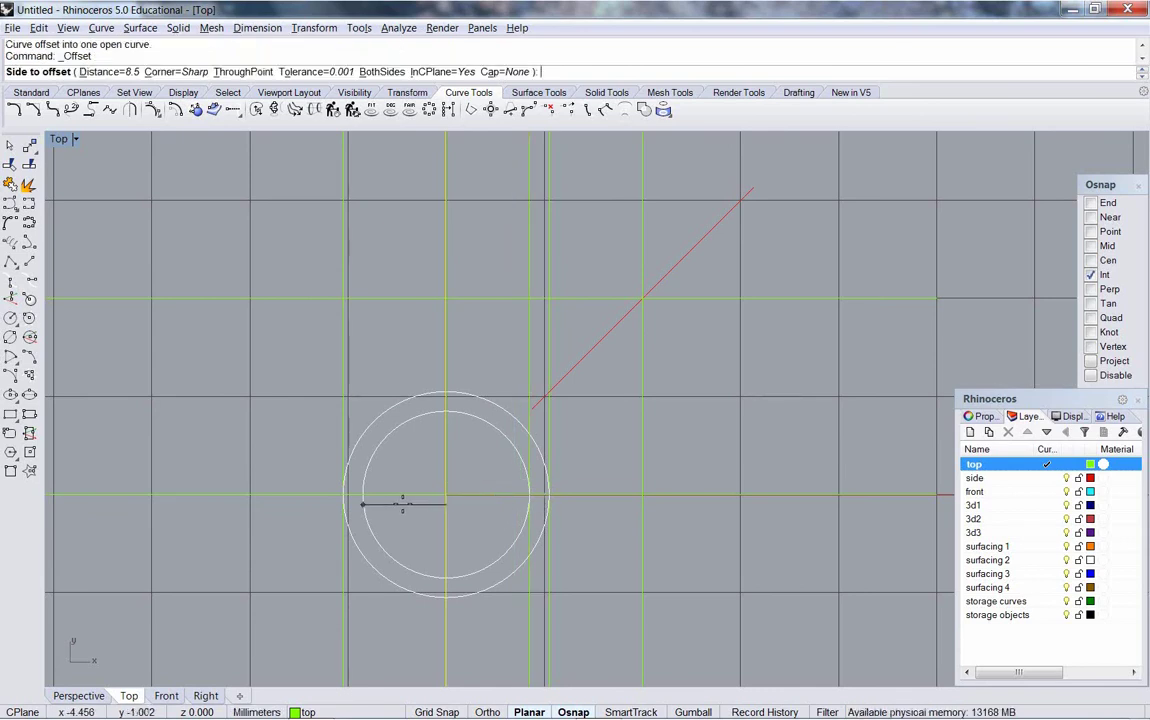
{"action": "left_click", "coordinate": [402, 502]}
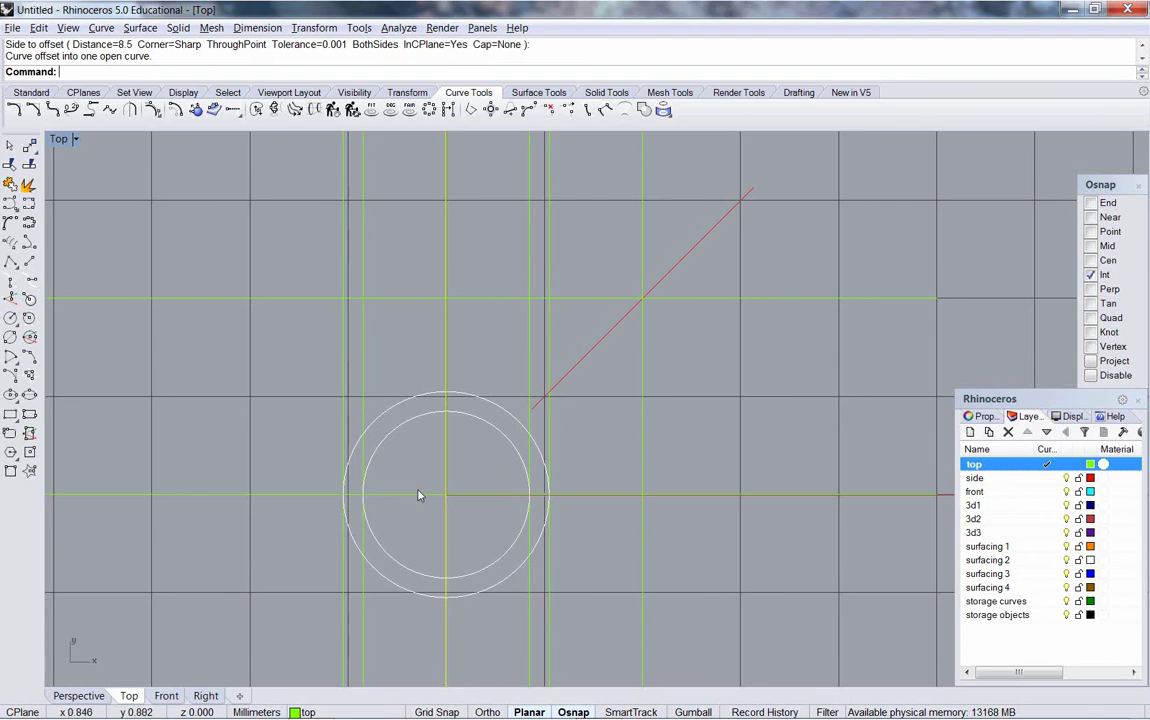
Step: Offset the horizontal centre line 10.5 mm to both sides, through the outer circle's intersections with the vertical axis
{"action": "left_click", "coordinate": [489, 495]}
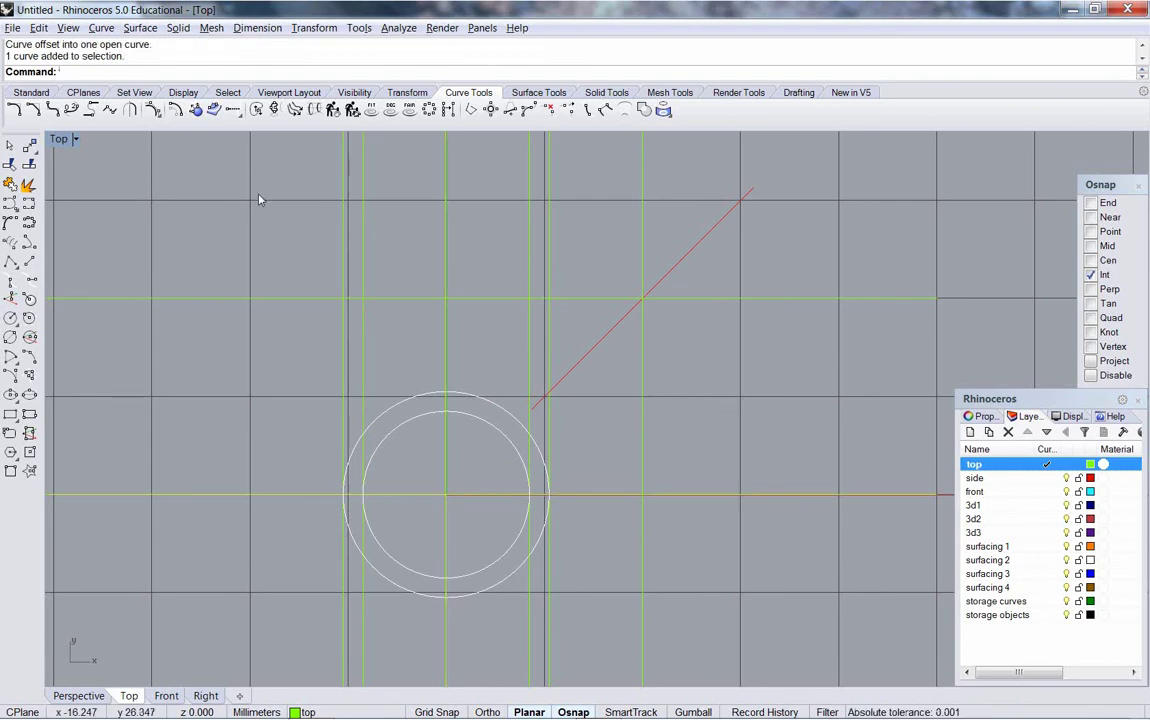
{"action": "right_click", "coordinate": [357, 80]}
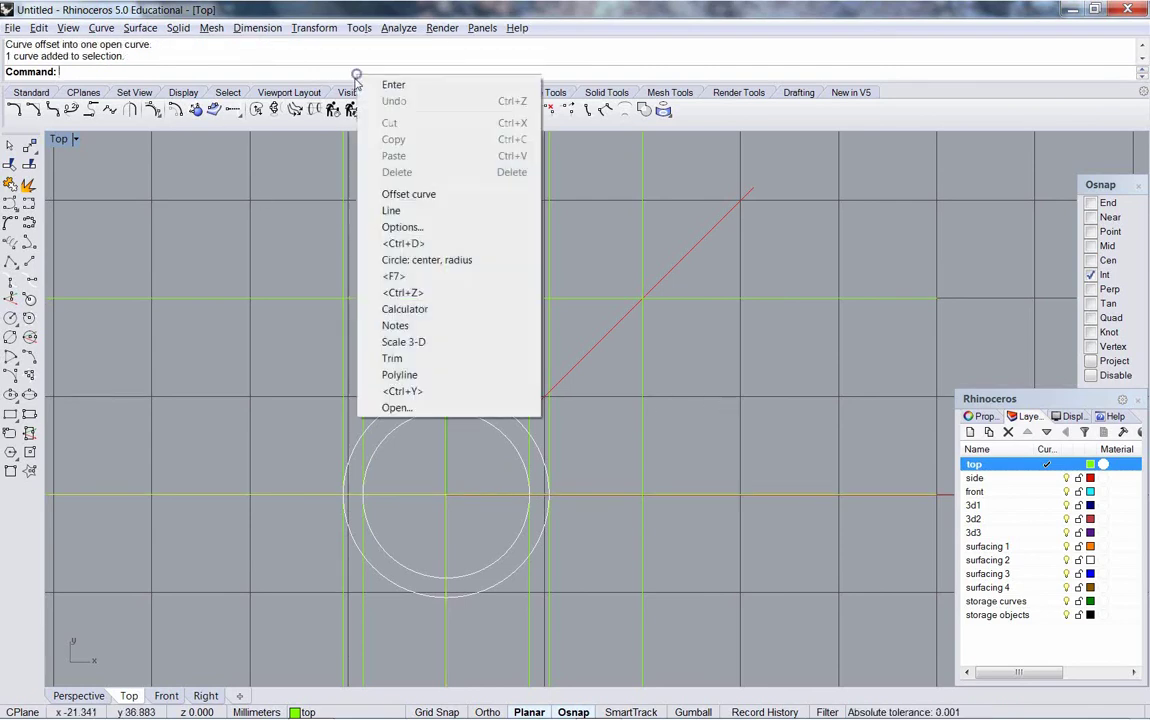
{"action": "left_click", "coordinate": [410, 195]}
{"action": "type", "text": "t"}
{"action": "key", "text": "Return"}
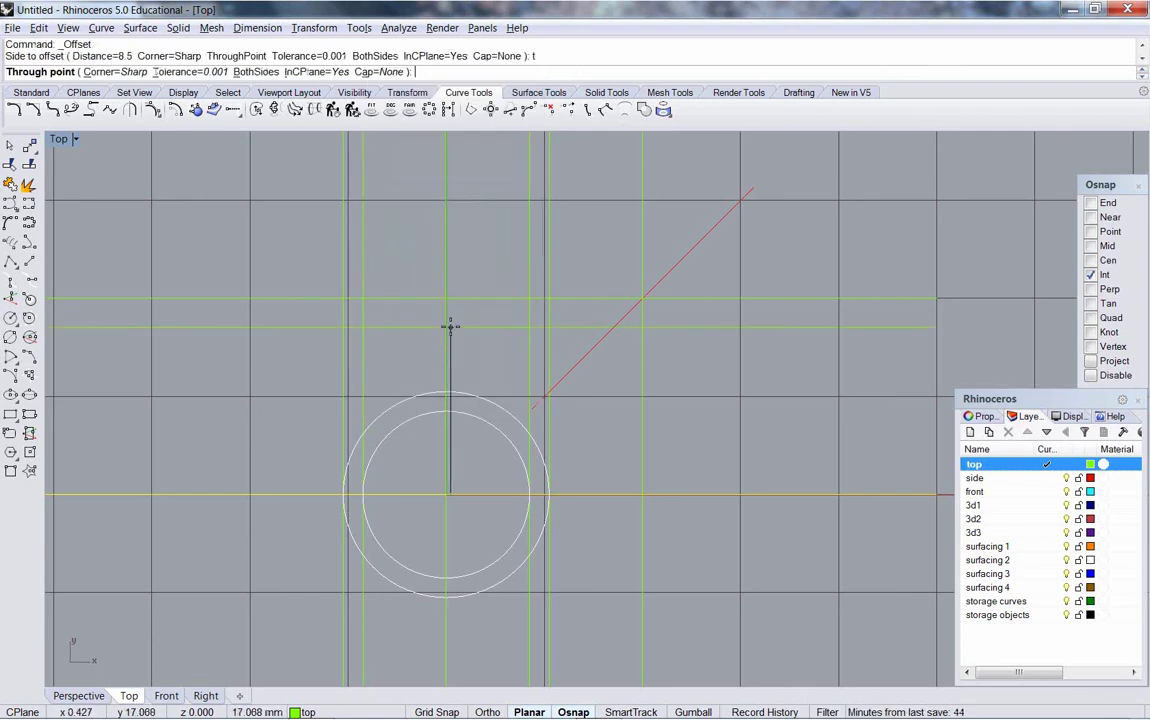
{"action": "left_click", "coordinate": [449, 392]}
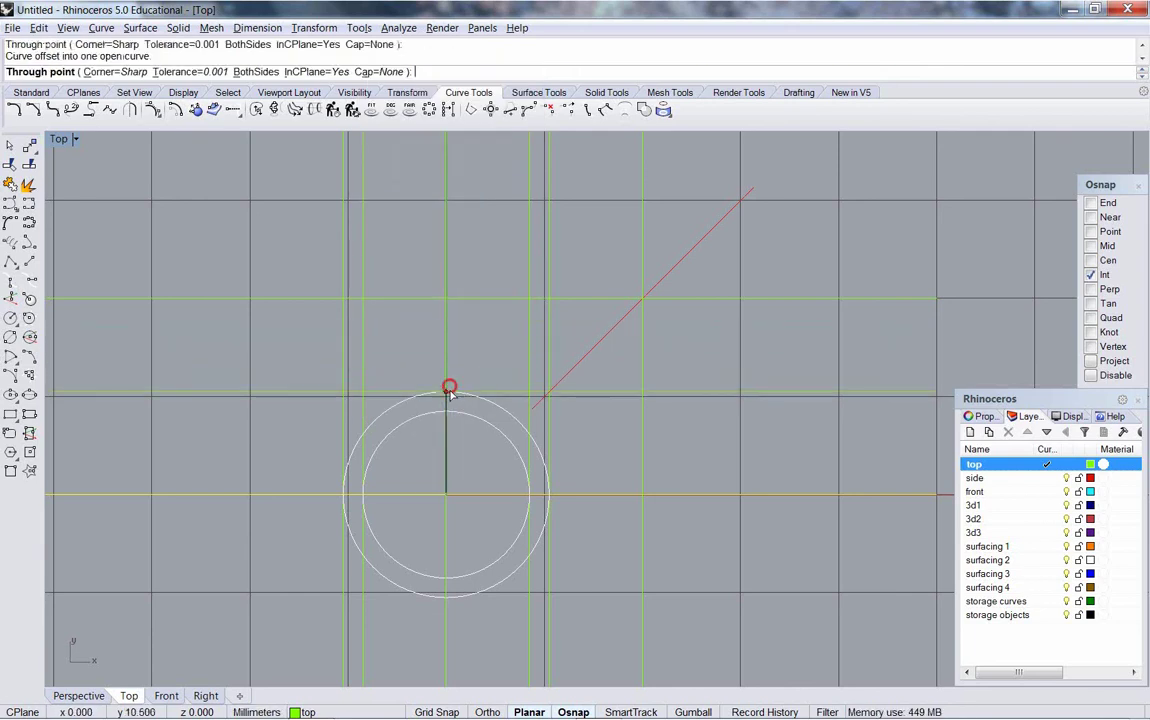
{"action": "key", "text": "Return"}
{"action": "left_click", "coordinate": [453, 598]}
Step: Offset the horizontal centre line 8.5 mm to both sides at once, through the inner circle's intersection with the vertical axis
{"action": "key", "text": "Return"}
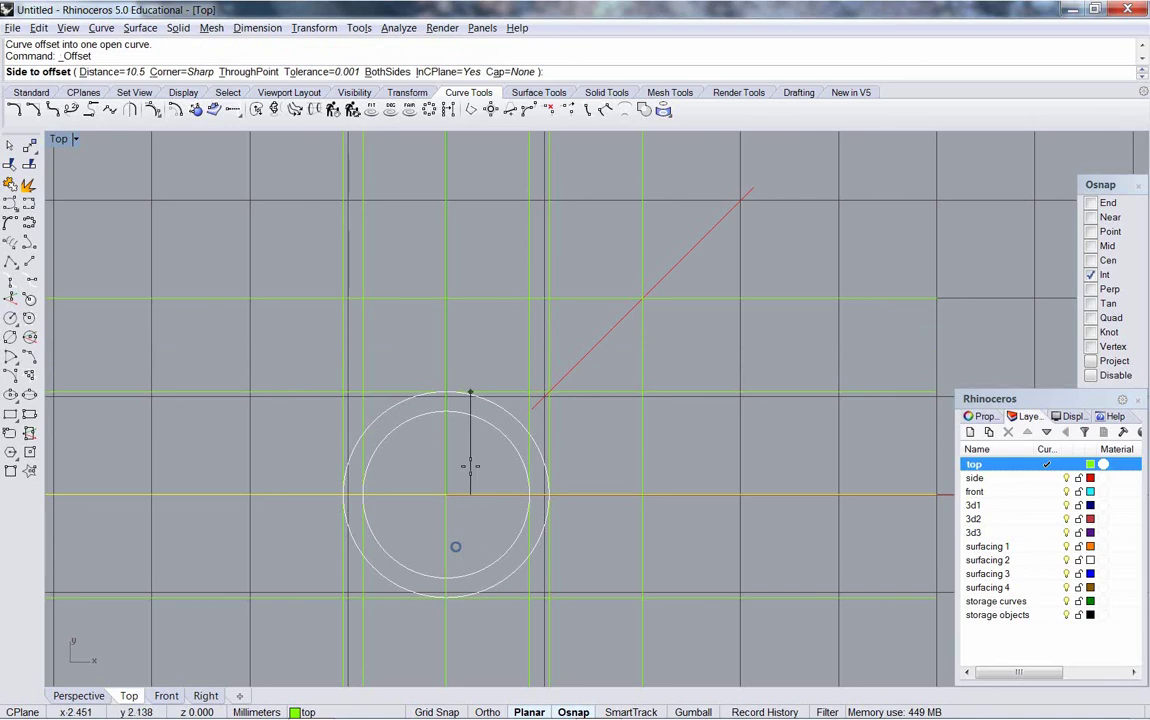
{"action": "type", "text": "t"}
{"action": "key", "text": "Return"}
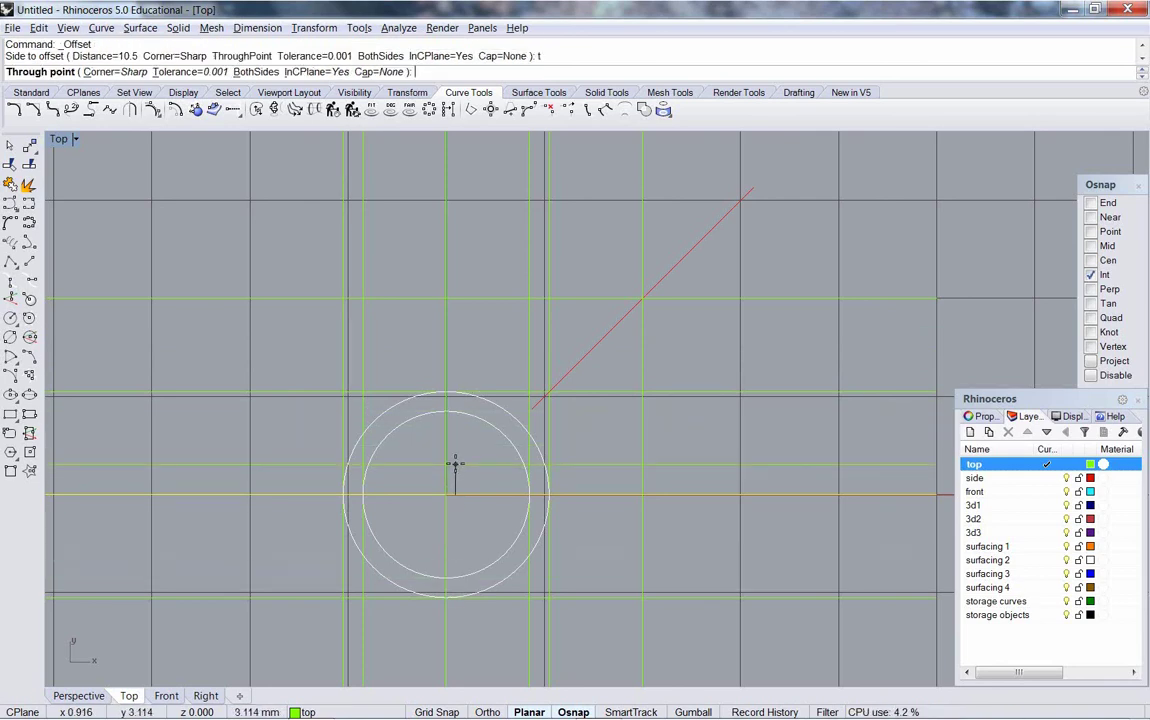
{"action": "type", "text": "b"}
{"action": "key", "text": "Return"}
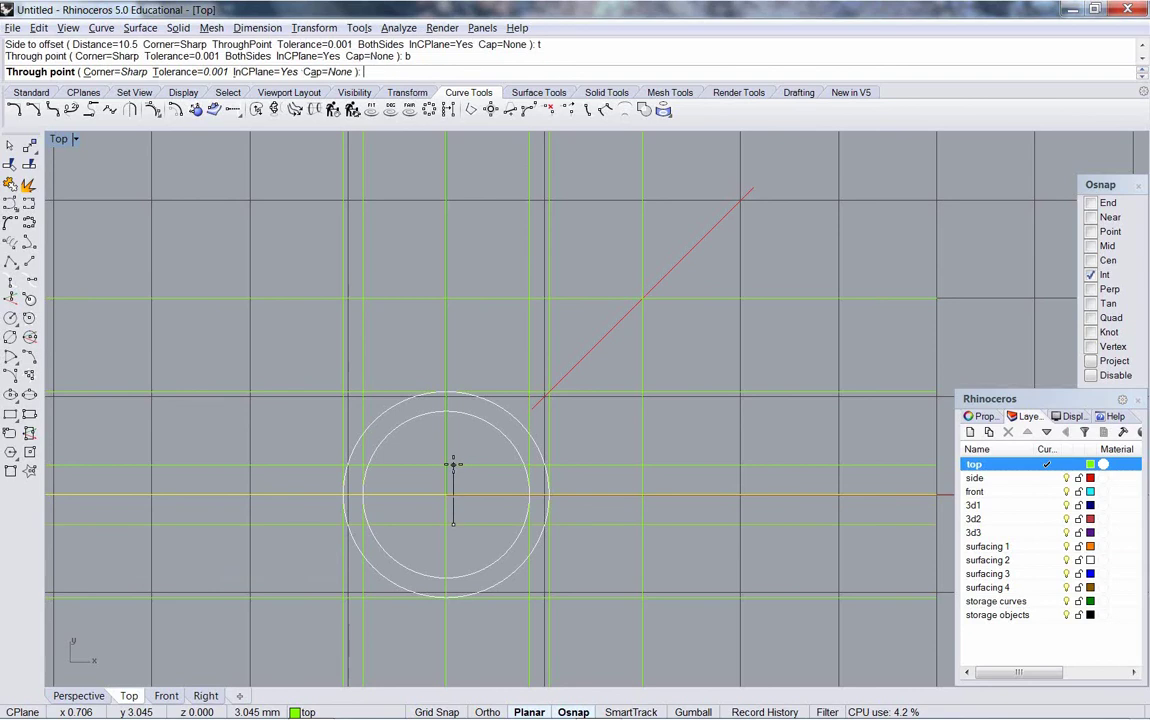
{"action": "left_click", "coordinate": [447, 414]}
Step: Offset the horizontal guide that lies 20 mm above the centre line by 1.5 mm to both sides, using BothSides
{"action": "right_click_drag", "start_coordinate": [663, 569], "coordinate": [611, 562]}
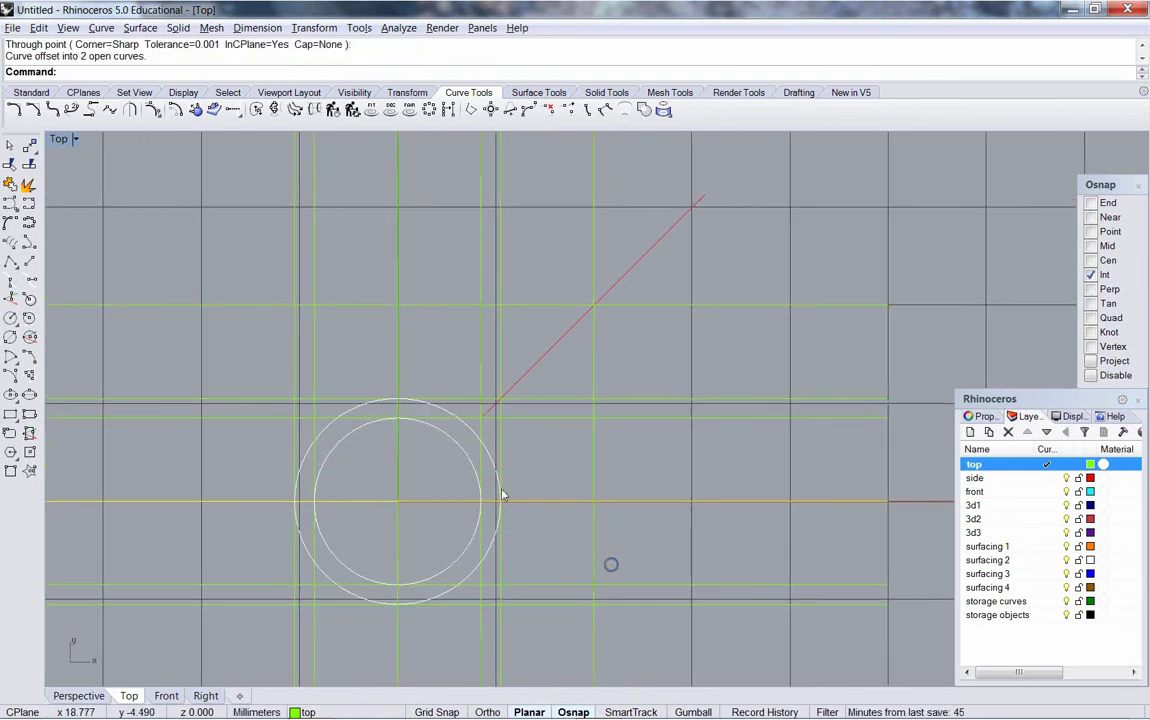
{"action": "right_click_drag", "start_coordinate": [418, 367], "coordinate": [436, 403]}
{"action": "left_click", "coordinate": [435, 342]}
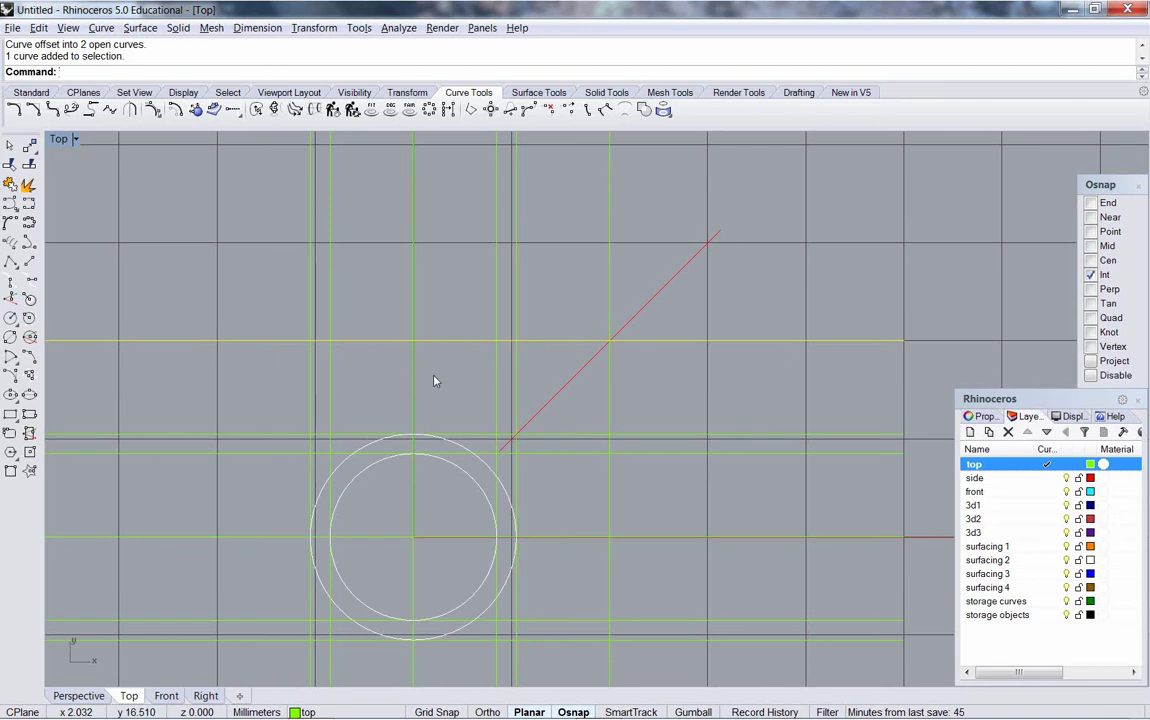
{"action": "left_click", "coordinate": [372, 442]}
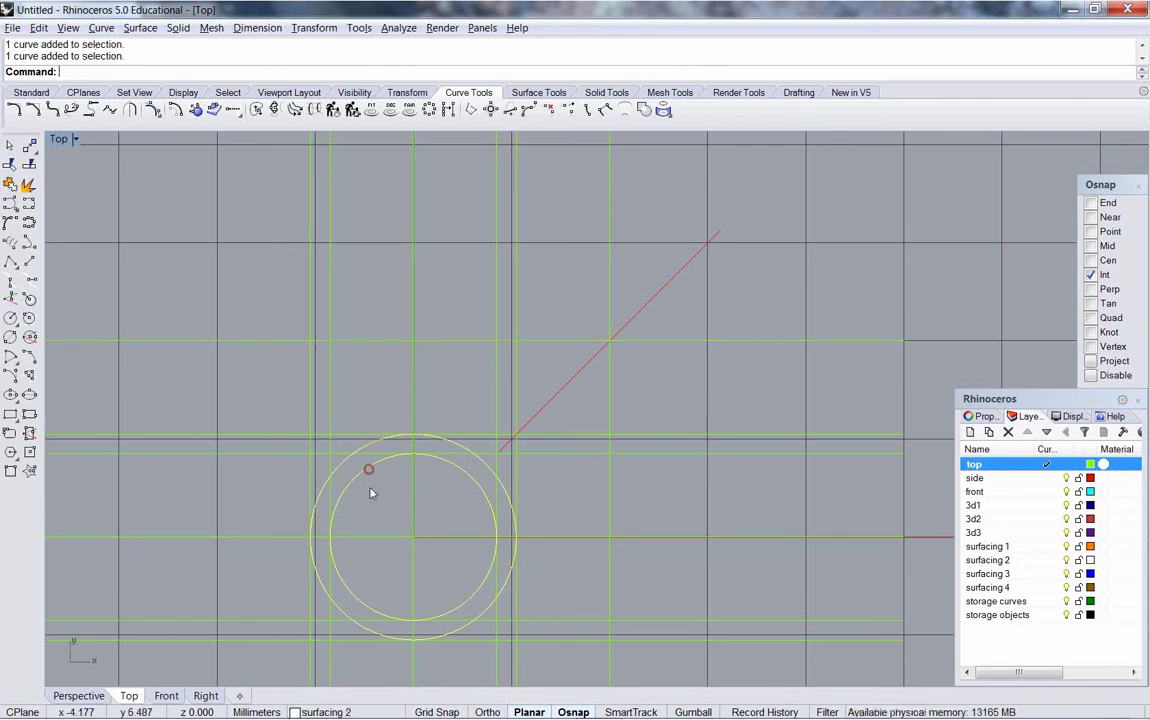
{"action": "right_click_drag", "start_coordinate": [452, 416], "coordinate": [480, 436]}
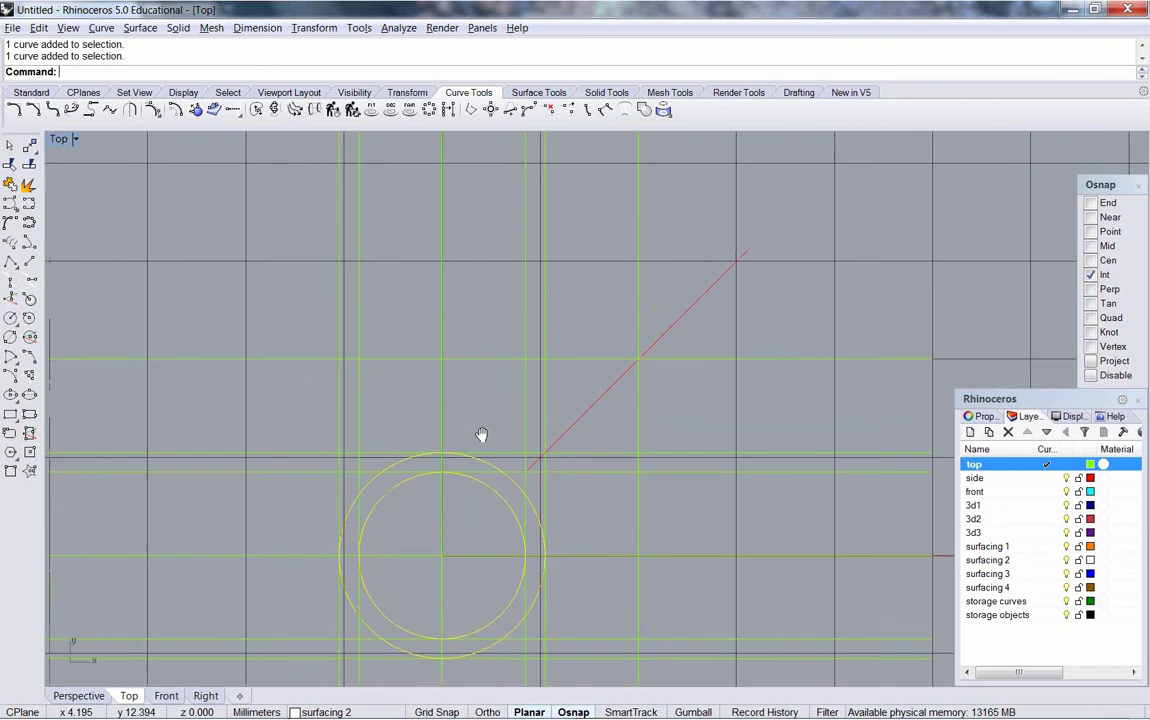
{"action": "left_click", "coordinate": [472, 360]}
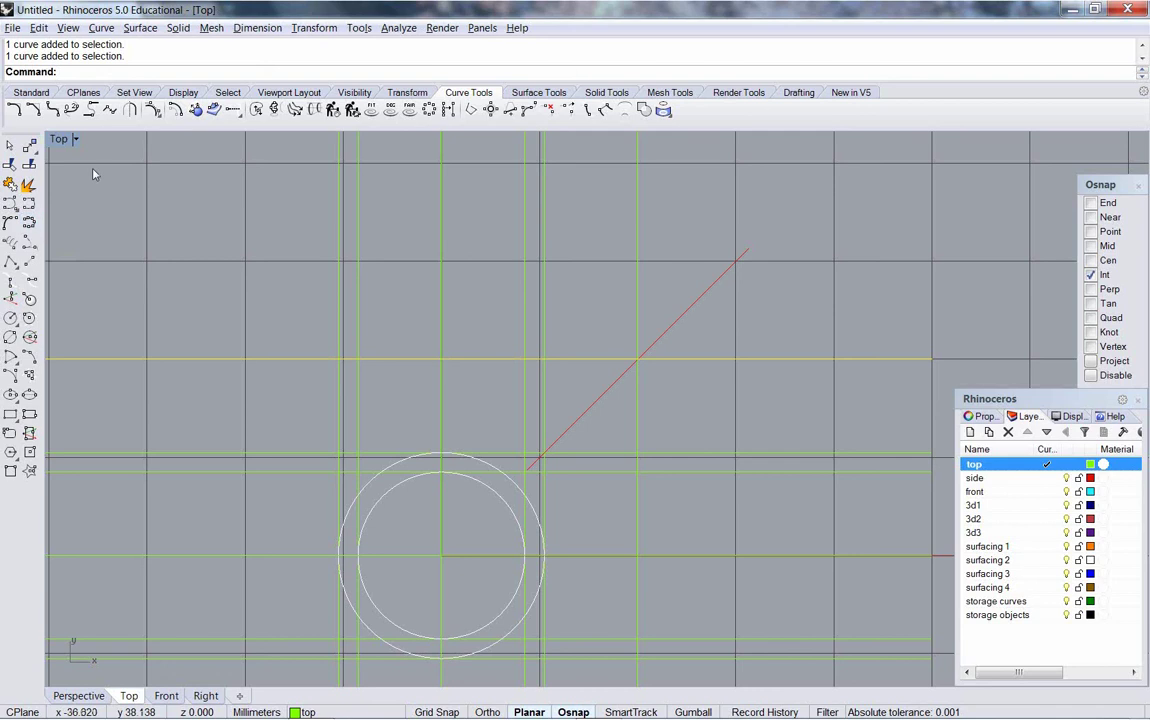
{"action": "left_click", "coordinate": [174, 110]}
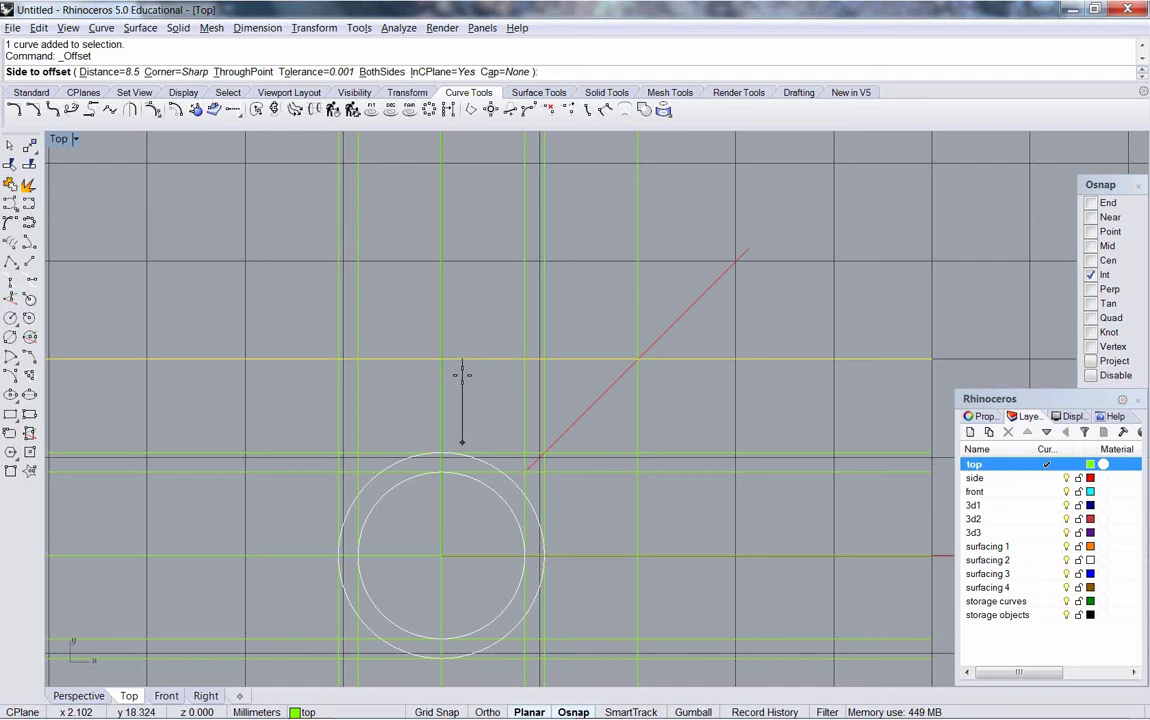
{"action": "type", "text": "b"}
{"action": "key", "text": "Return"}
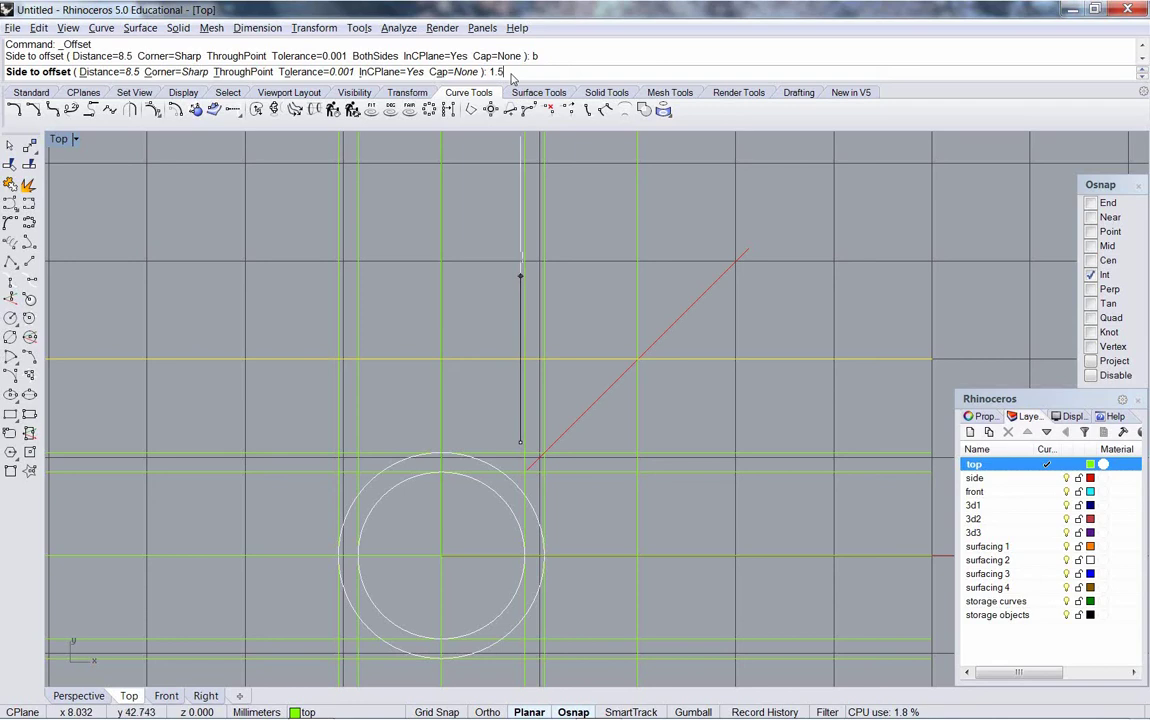
{"action": "key", "text": "Return"}
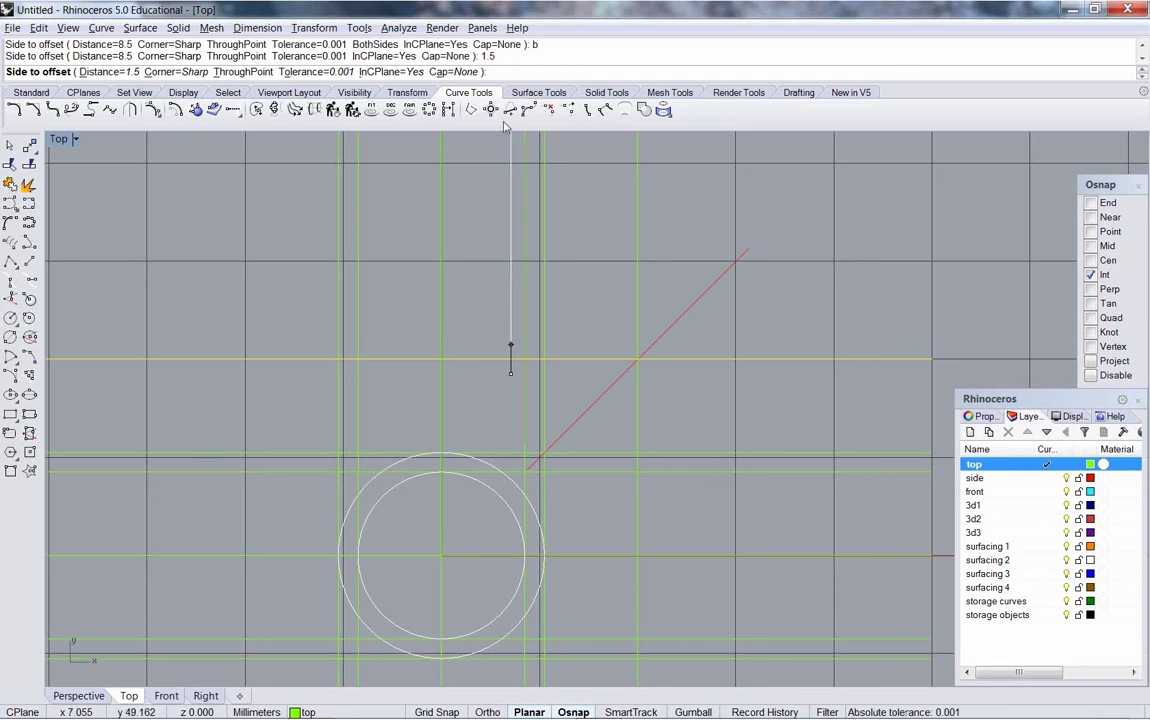
{"action": "left_click", "coordinate": [451, 264]}
Step: Try offsetting the upper 1.5 mm guide outward by another 1.5 mm, and undo that offset
{"action": "left_click", "coordinate": [483, 345]}
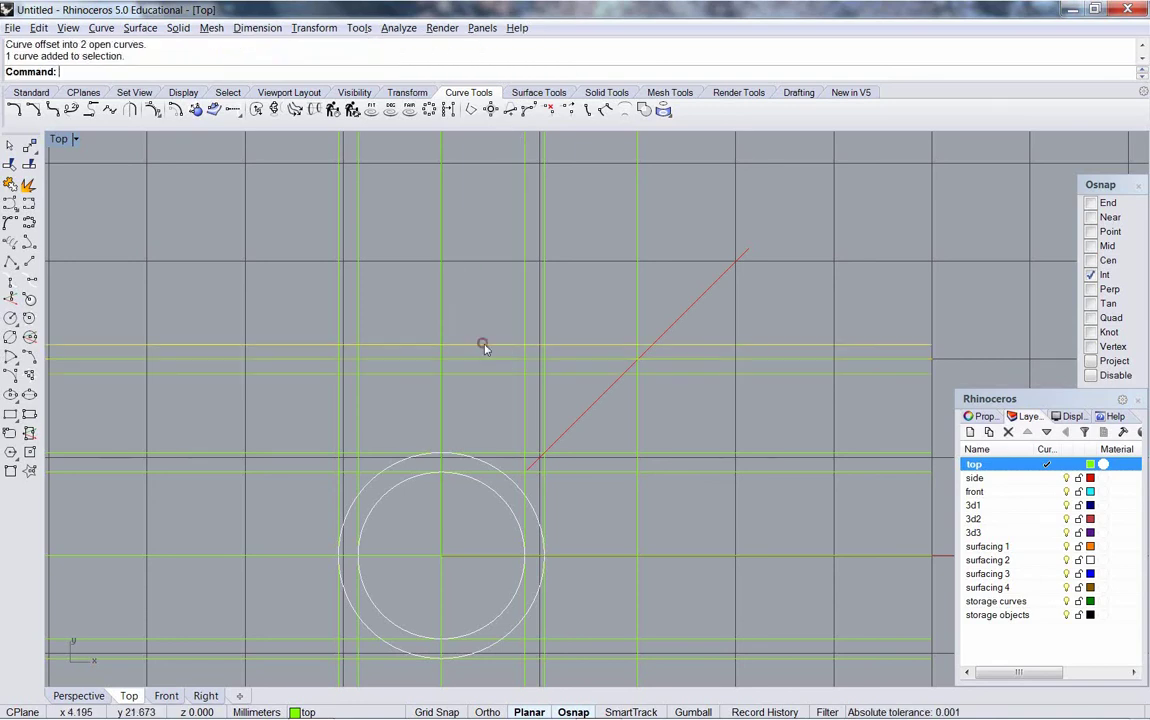
{"action": "key", "text": "Return"}
{"action": "left_click", "coordinate": [479, 321]}
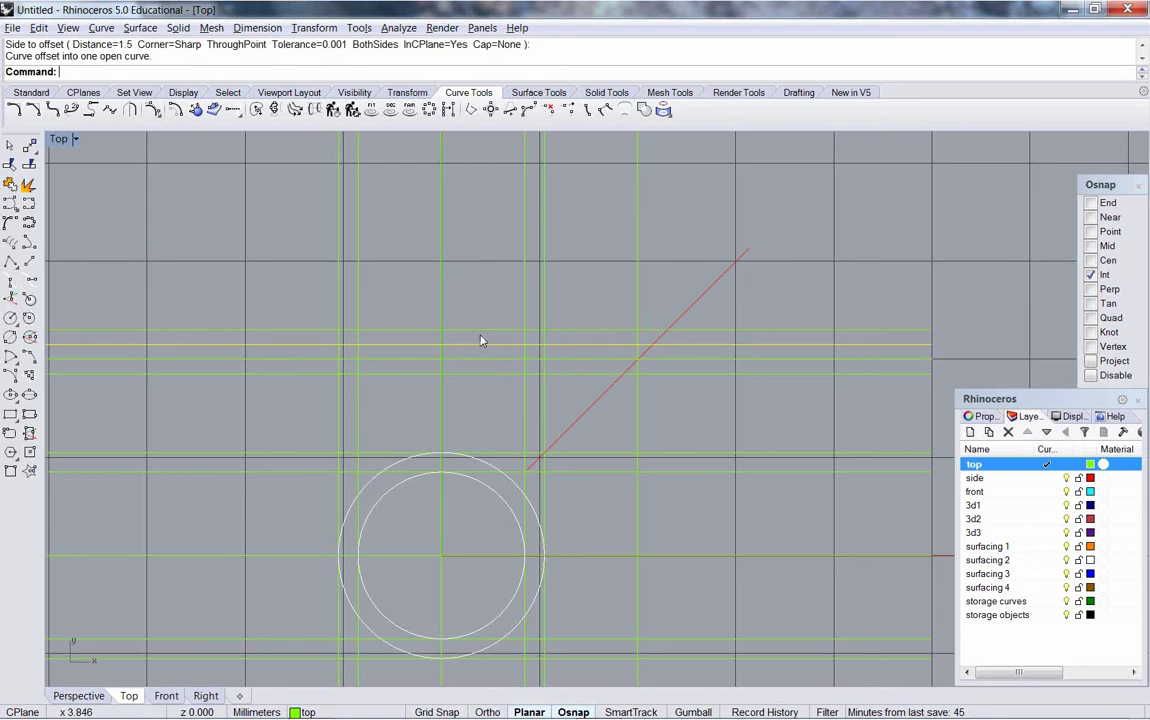
{"action": "left_click", "coordinate": [480, 375]}
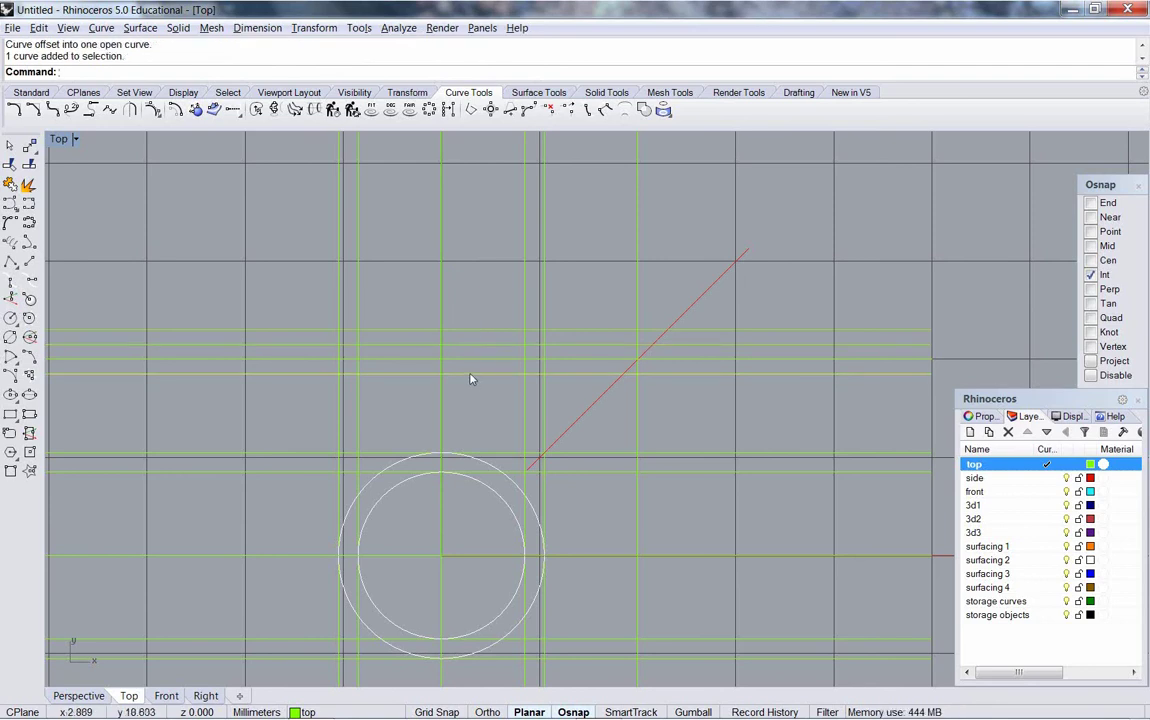
{"action": "key", "text": "ctrl+z"}
Step: Offset the upper 1.5 mm horizontal guide 1 mm upward and the lower one 1 mm downward
{"action": "left_click", "coordinate": [472, 346]}
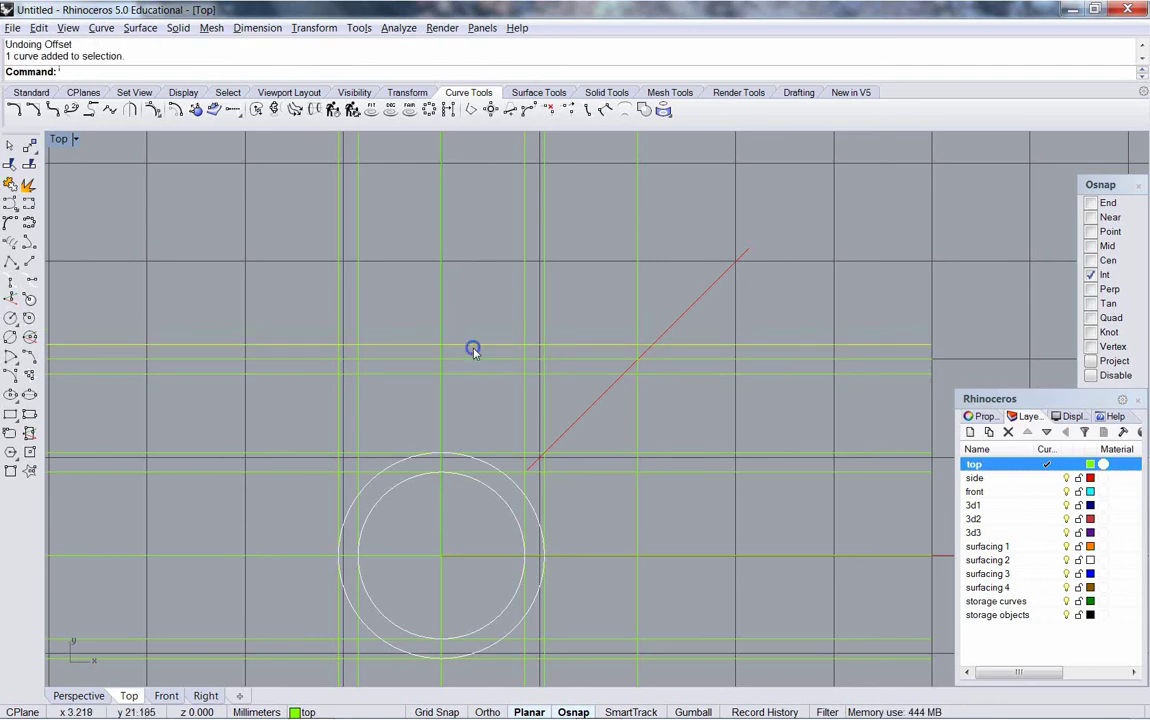
{"action": "key", "text": "Return"}
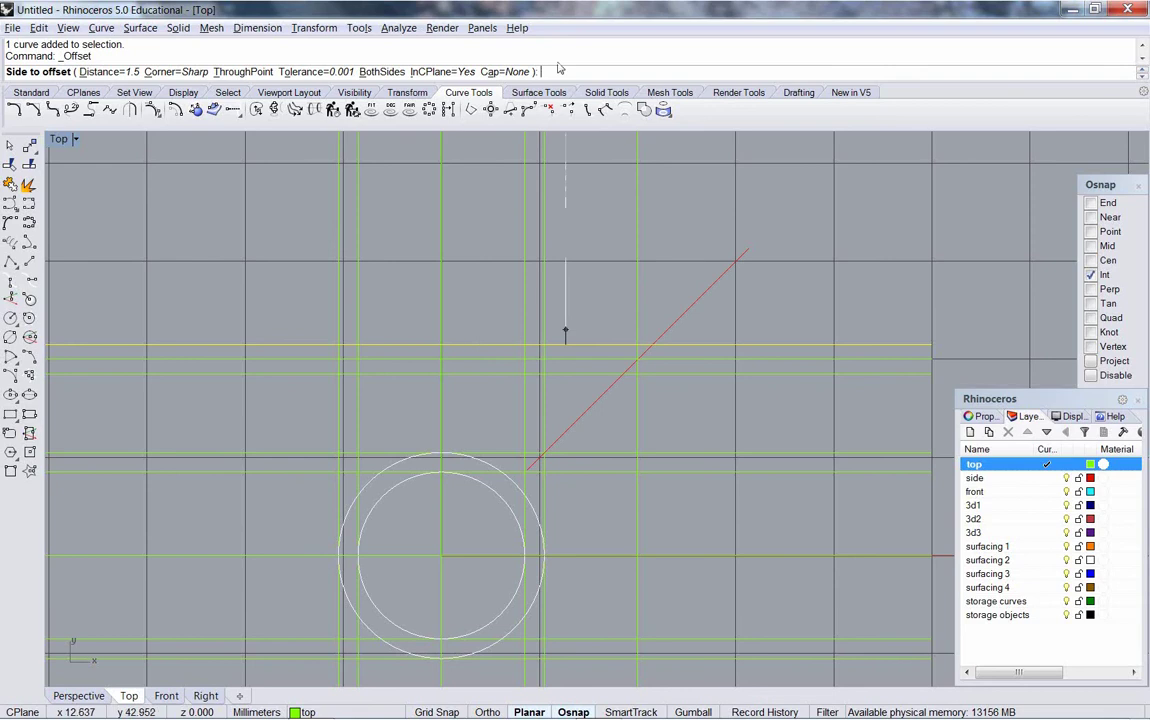
{"action": "type", "text": "1"}
{"action": "key", "text": "Return"}
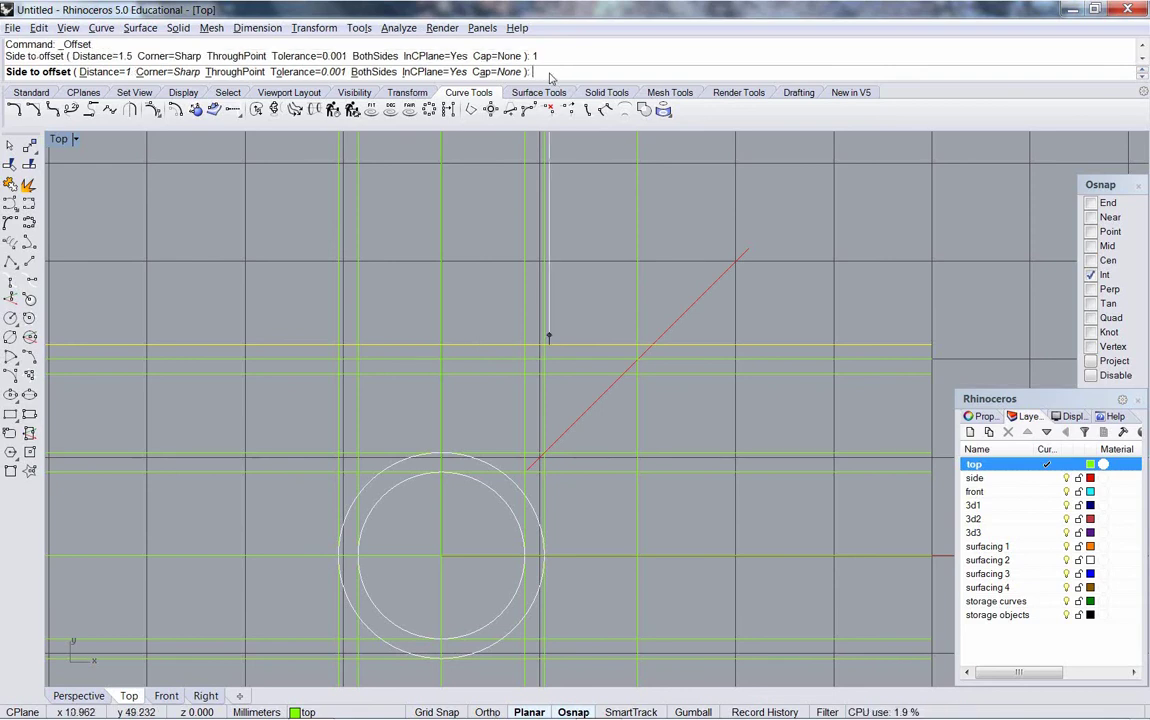
{"action": "left_click", "coordinate": [498, 336]}
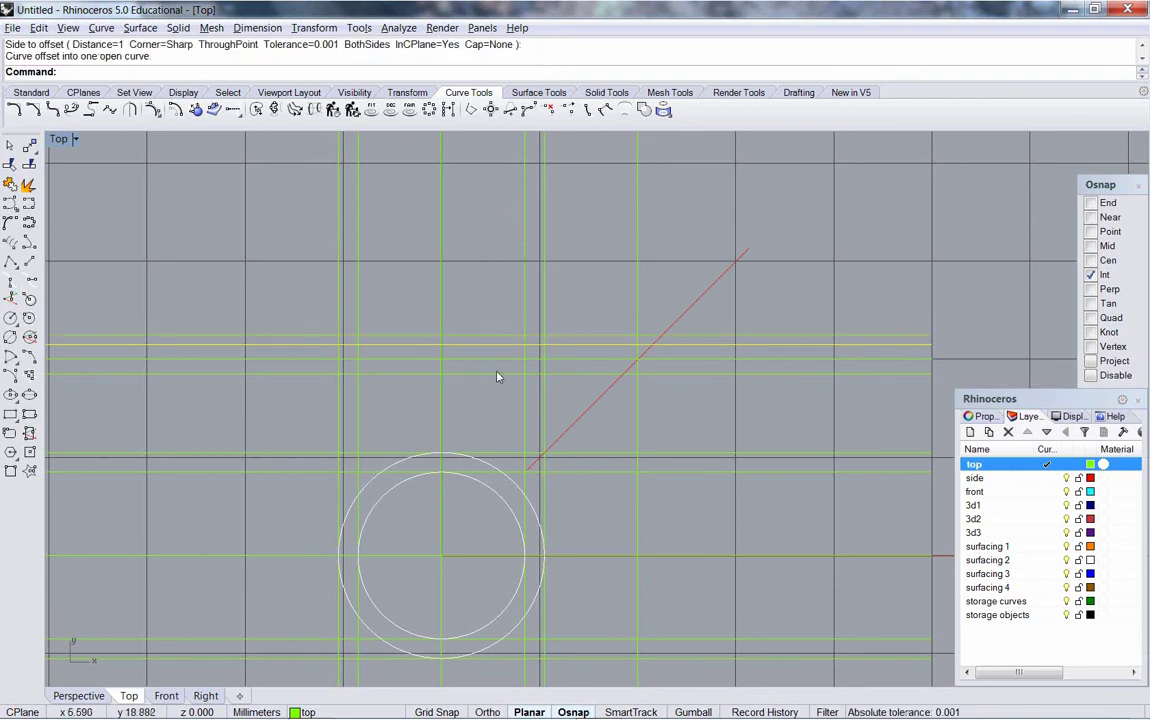
{"action": "right_click", "coordinate": [490, 380]}
{"action": "left_click", "coordinate": [488, 400]}
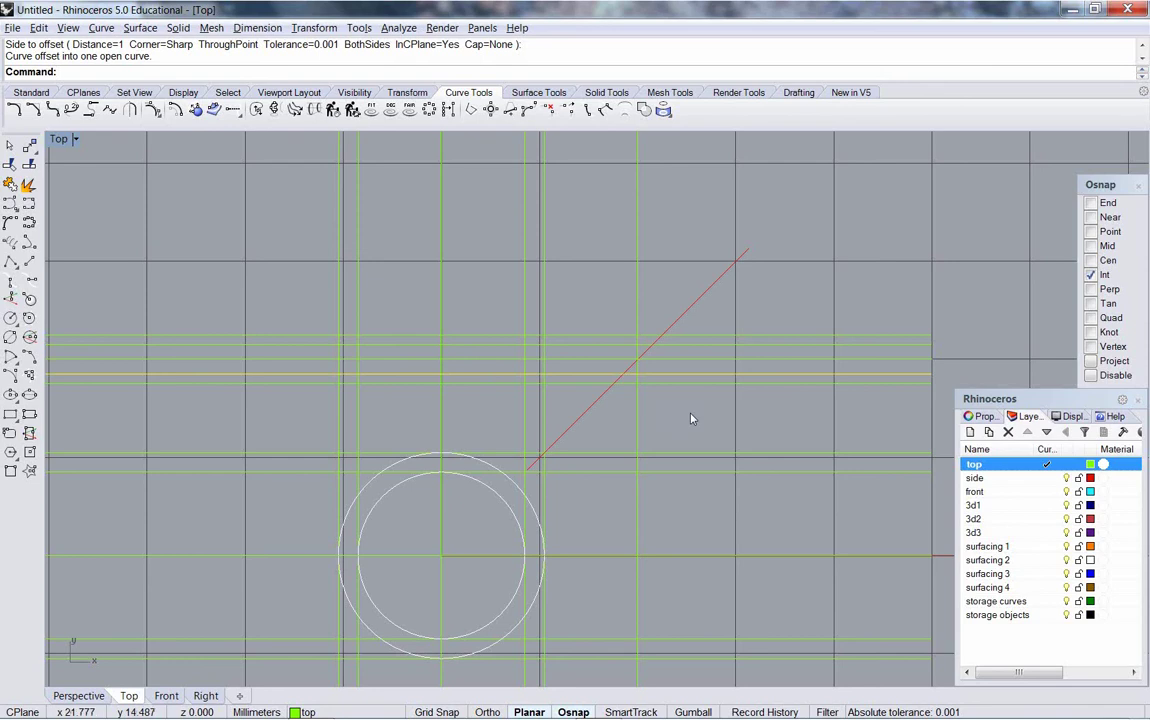
Step: Offset the vertical guide through the 45-degree line's midpoint 1.5 mm to both sides, matching the horizontal guides' intersections with the diagonal
{"action": "right_click_drag", "start_coordinate": [648, 430], "coordinate": [624, 419]}
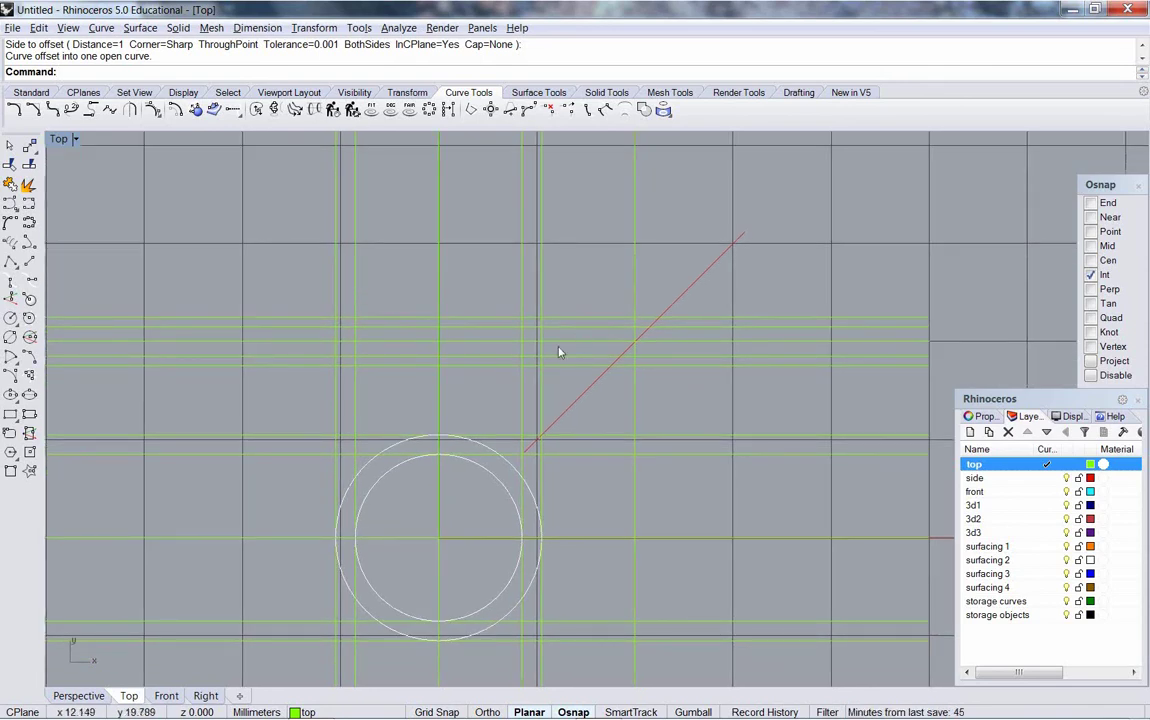
{"action": "left_click", "coordinate": [633, 395]}
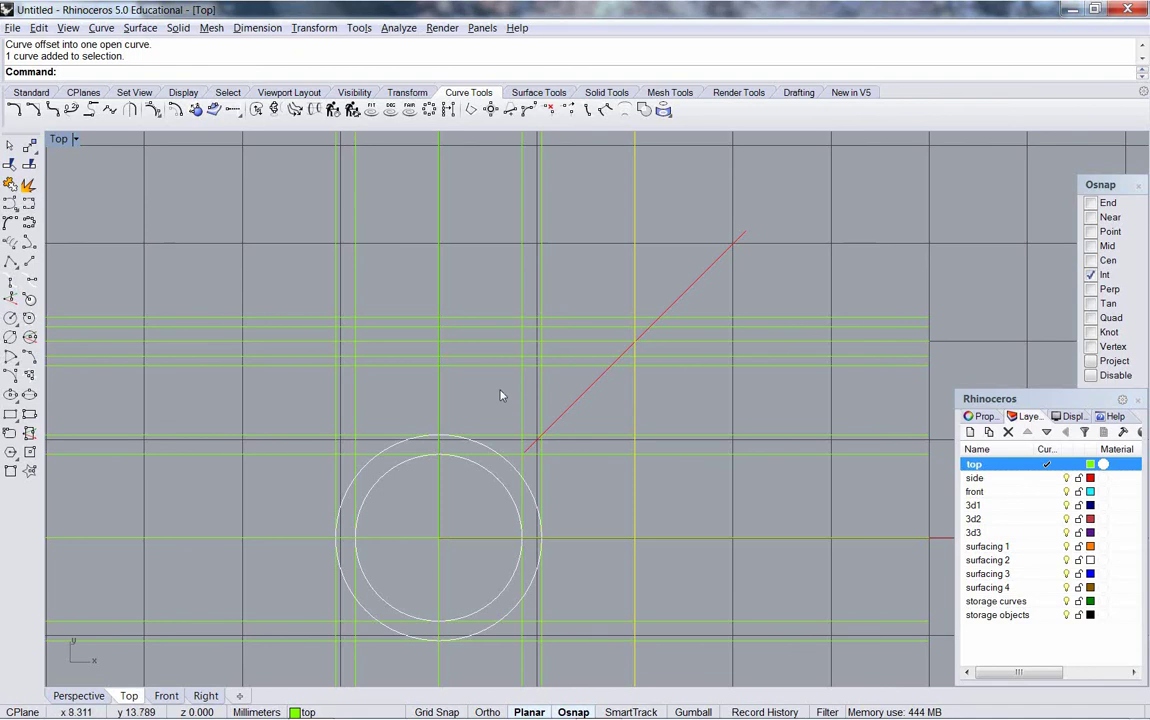
{"action": "left_click", "coordinate": [175, 109]}
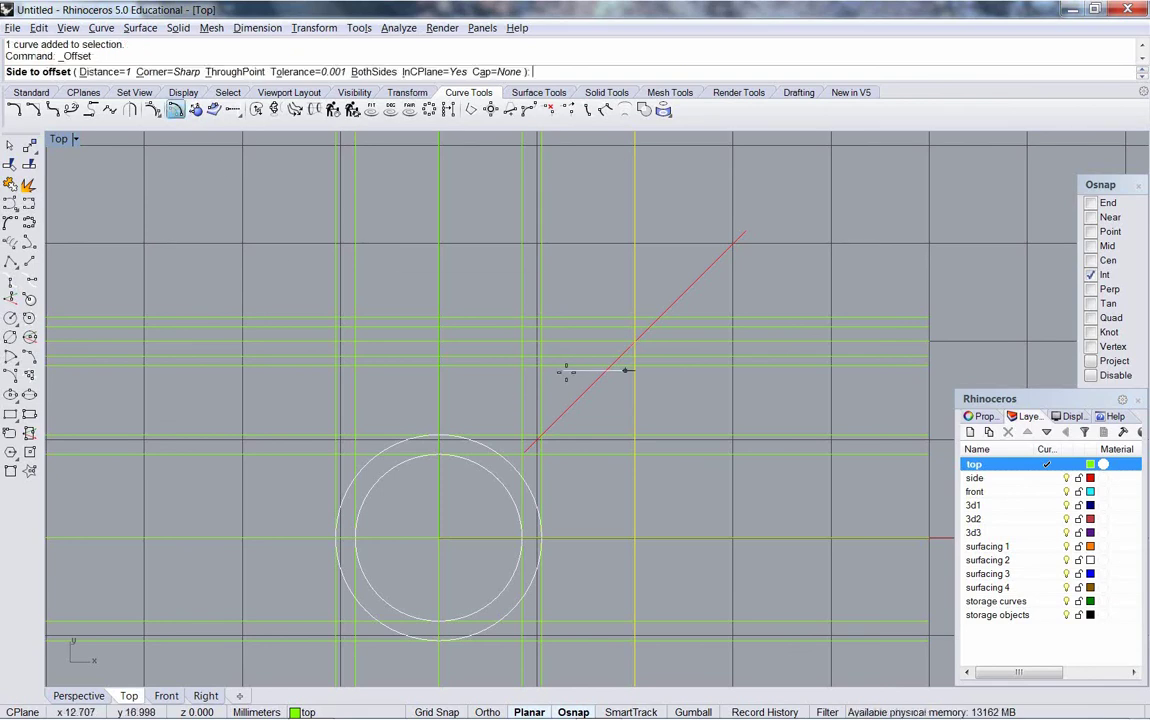
{"action": "type", "text": "t"}
{"action": "key", "text": "Return"}
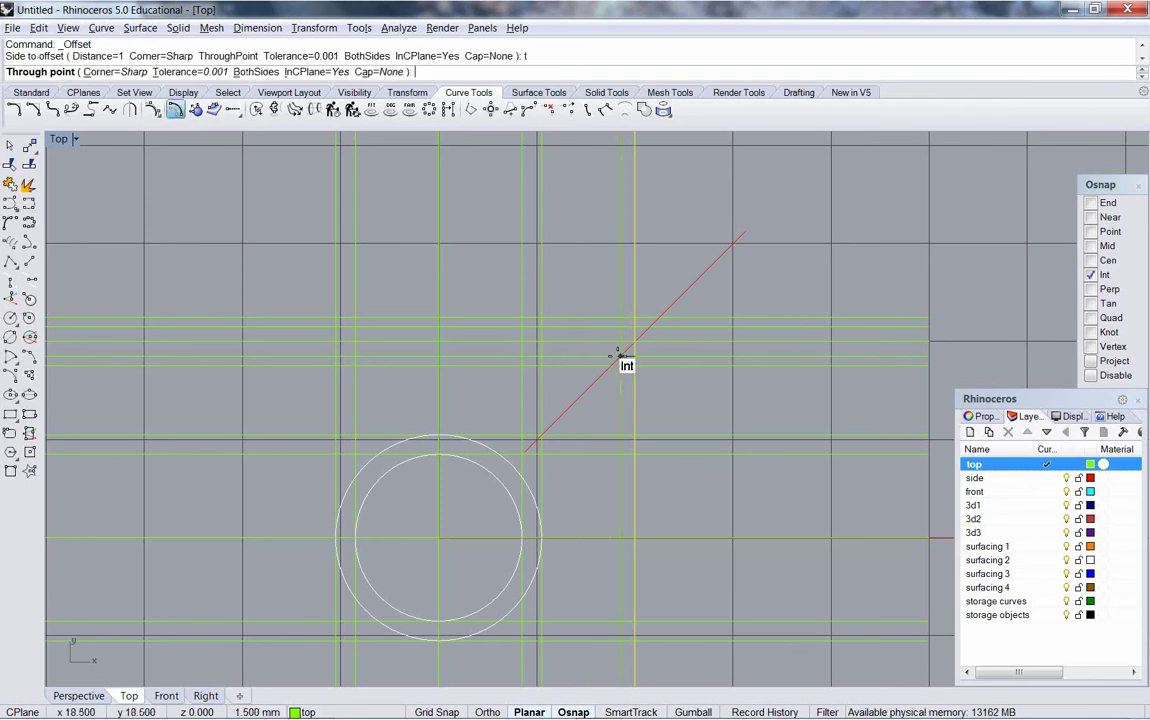
{"action": "left_click", "coordinate": [620, 357]}
{"action": "right_click", "coordinate": [657, 360]}
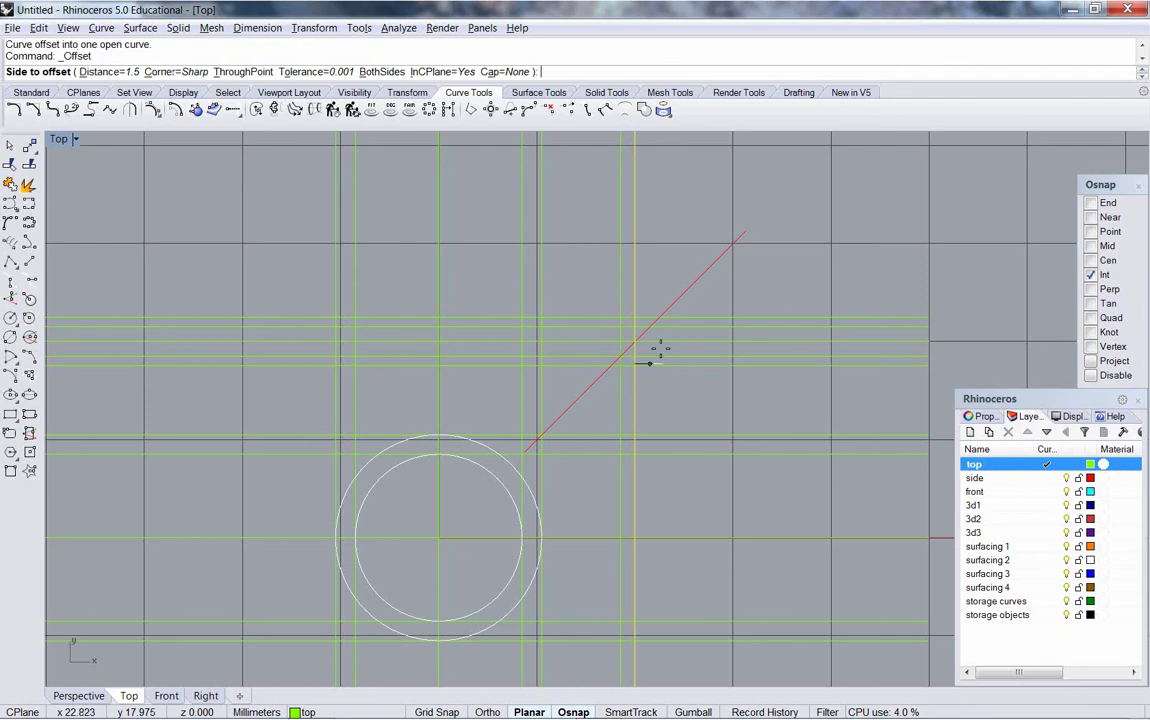
{"action": "left_click", "coordinate": [662, 337]}
Step: Offset the two 1.5 mm vertical guides 1 mm outward, through the diagonal's intersections with the outermost guides of the upper horizontal set
{"action": "left_click", "coordinate": [618, 398]}
{"action": "right_click", "coordinate": [590, 413]}
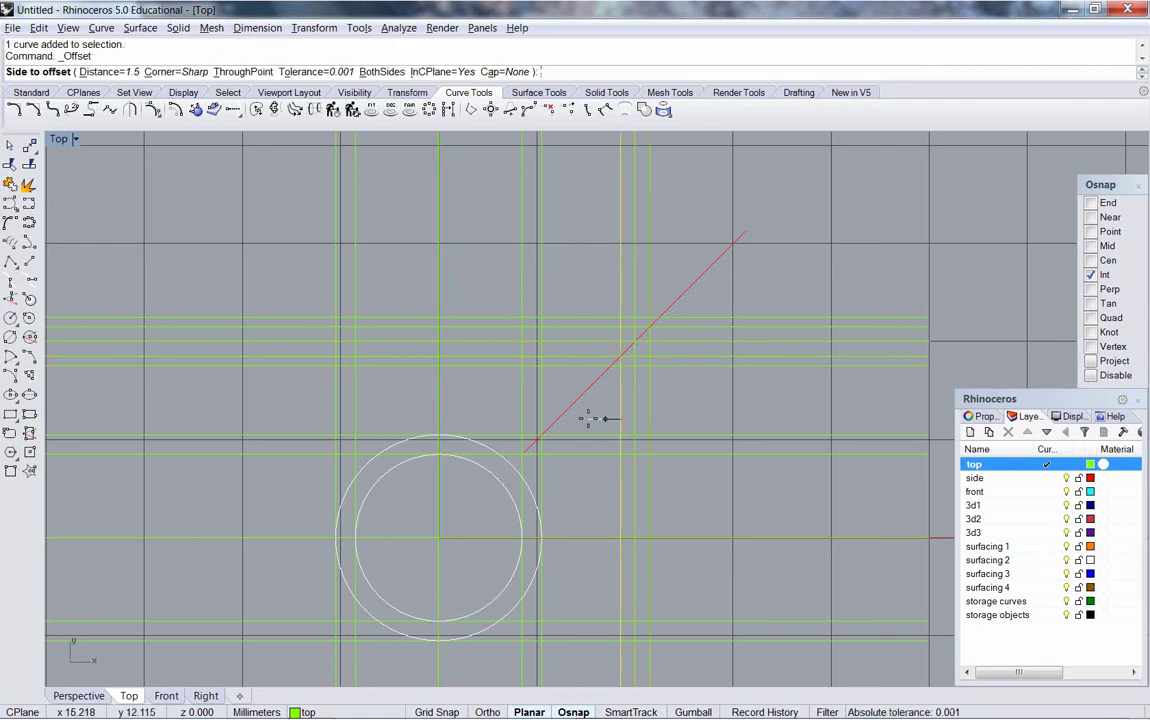
{"action": "type", "text": "t"}
{"action": "key", "text": "Return"}
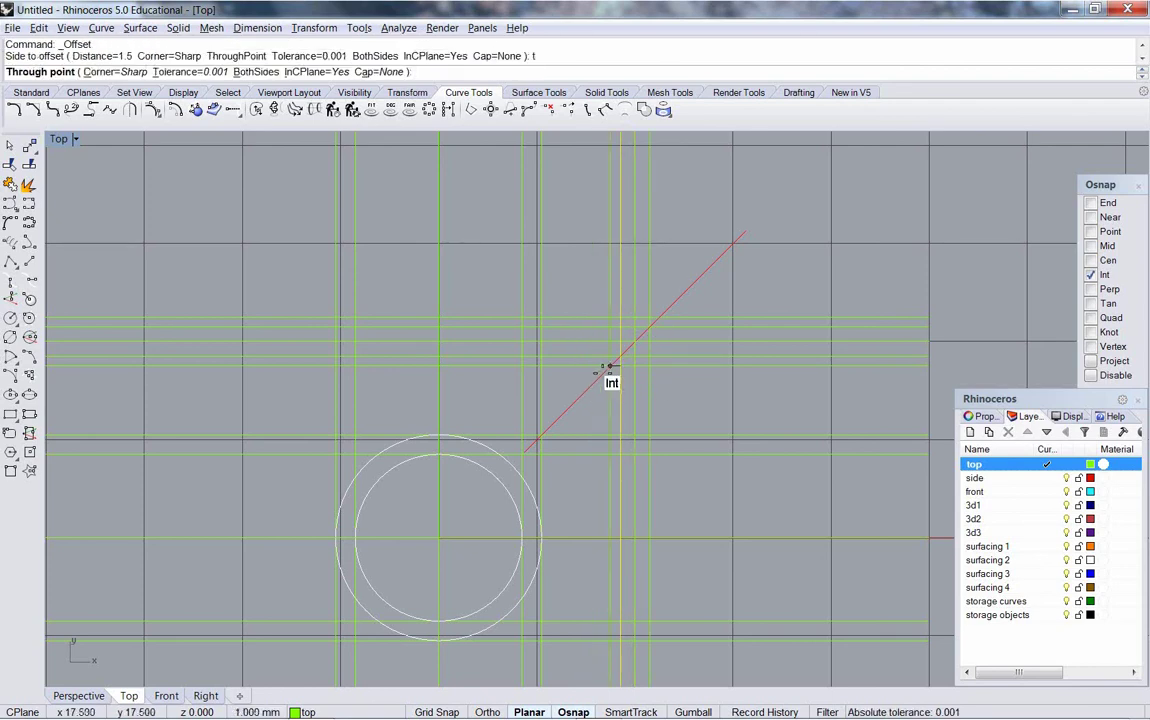
{"action": "left_click", "coordinate": [612, 376]}
{"action": "left_click", "coordinate": [649, 390]}
{"action": "right_click", "coordinate": [660, 380]}
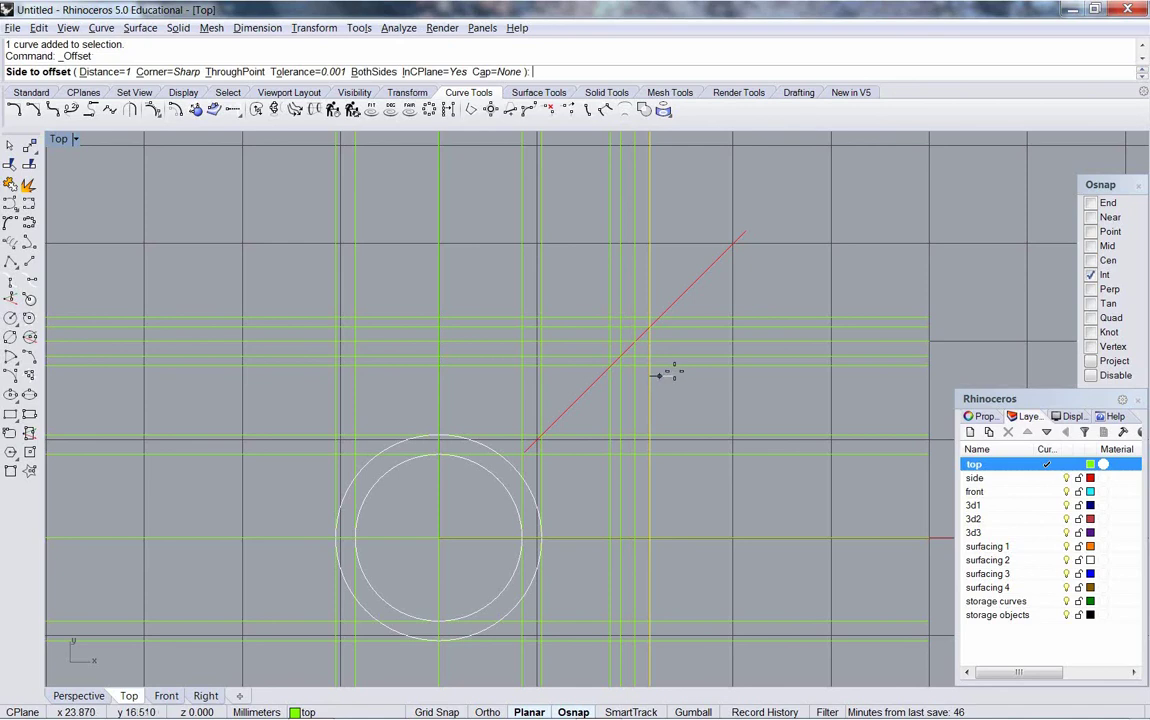
{"action": "type", "text": "t"}
{"action": "key", "text": "Return"}
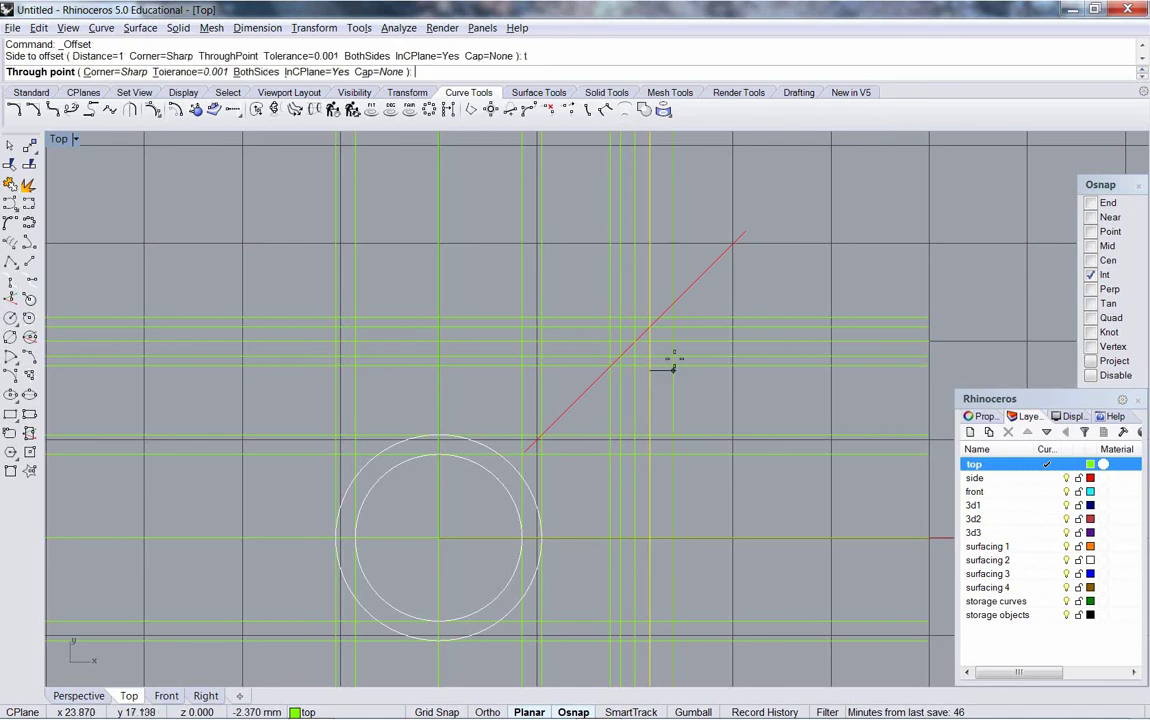
{"action": "left_click", "coordinate": [659, 318]}
Step: On the surfacing 2 layer, draw a closed rectangular polyline above the circles through the outermost guides' intersections
{"action": "right_click_drag", "start_coordinate": [673, 412], "coordinate": [684, 400]}
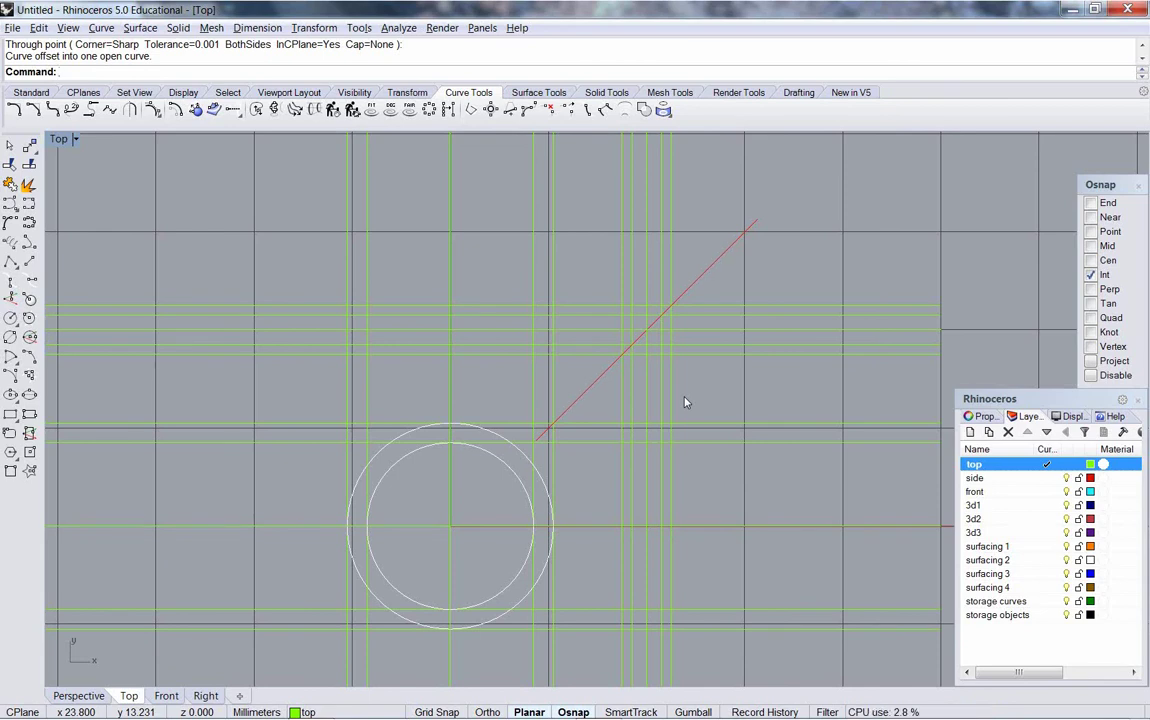
{"action": "left_click", "coordinate": [1047, 560]}
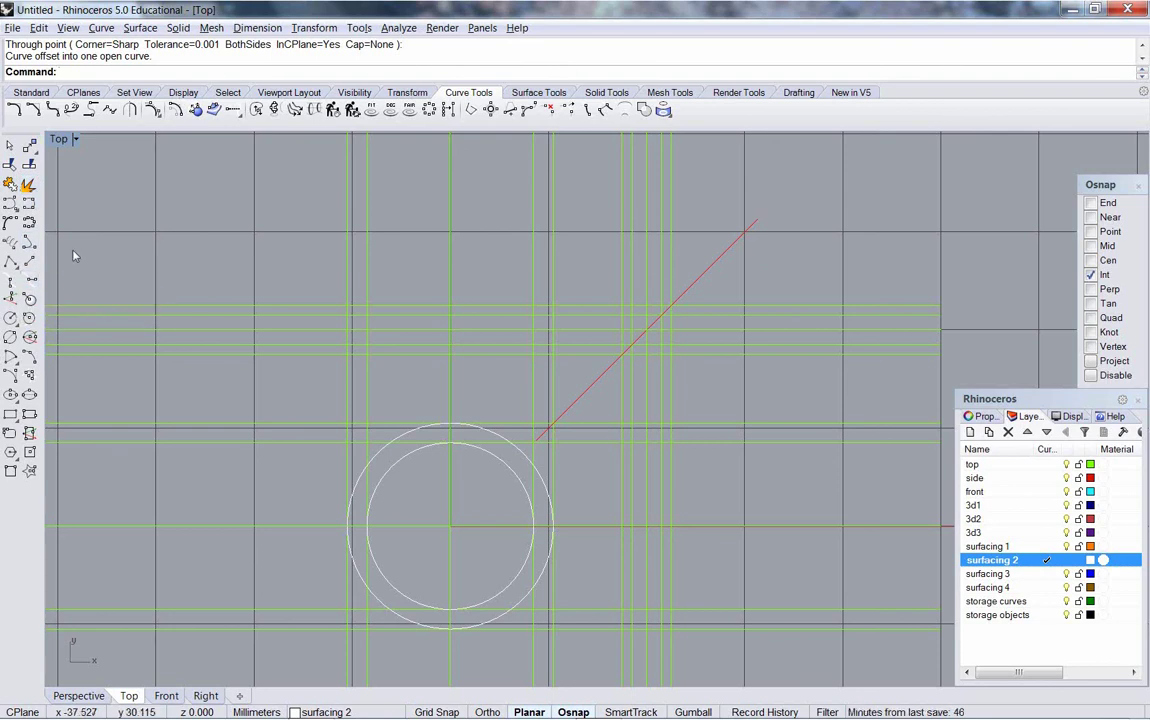
{"action": "left_click", "coordinate": [8, 264]}
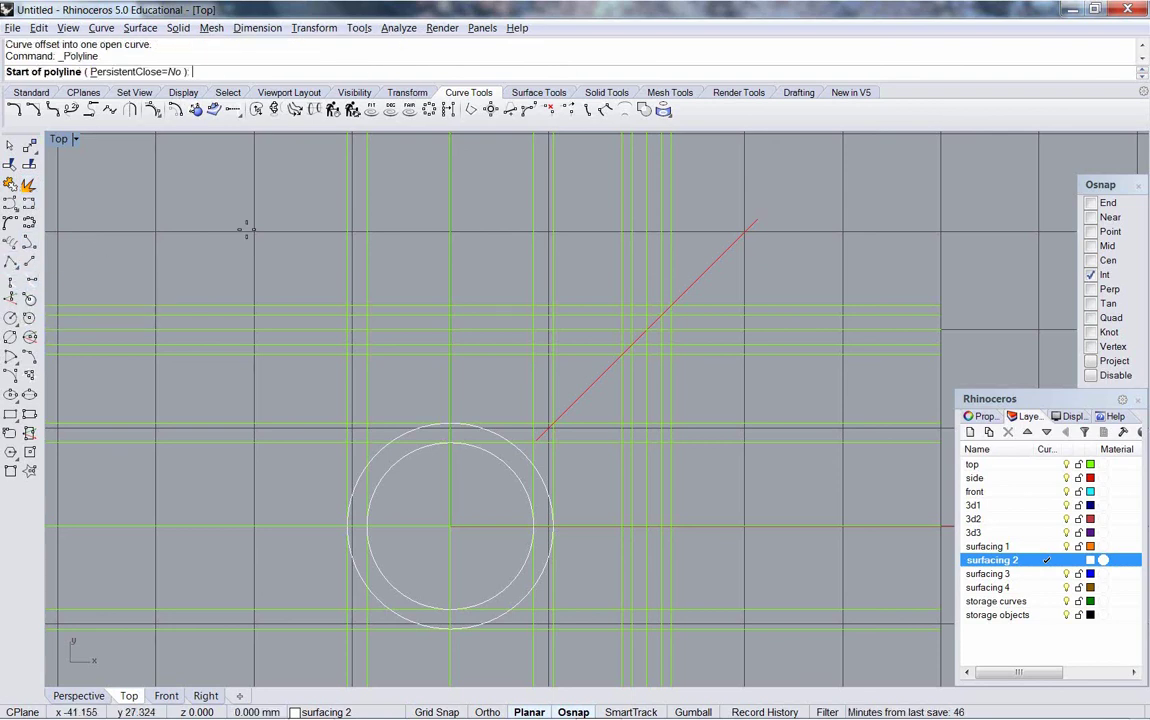
{"action": "left_click", "coordinate": [347, 306]}
{"action": "left_click", "coordinate": [347, 352]}
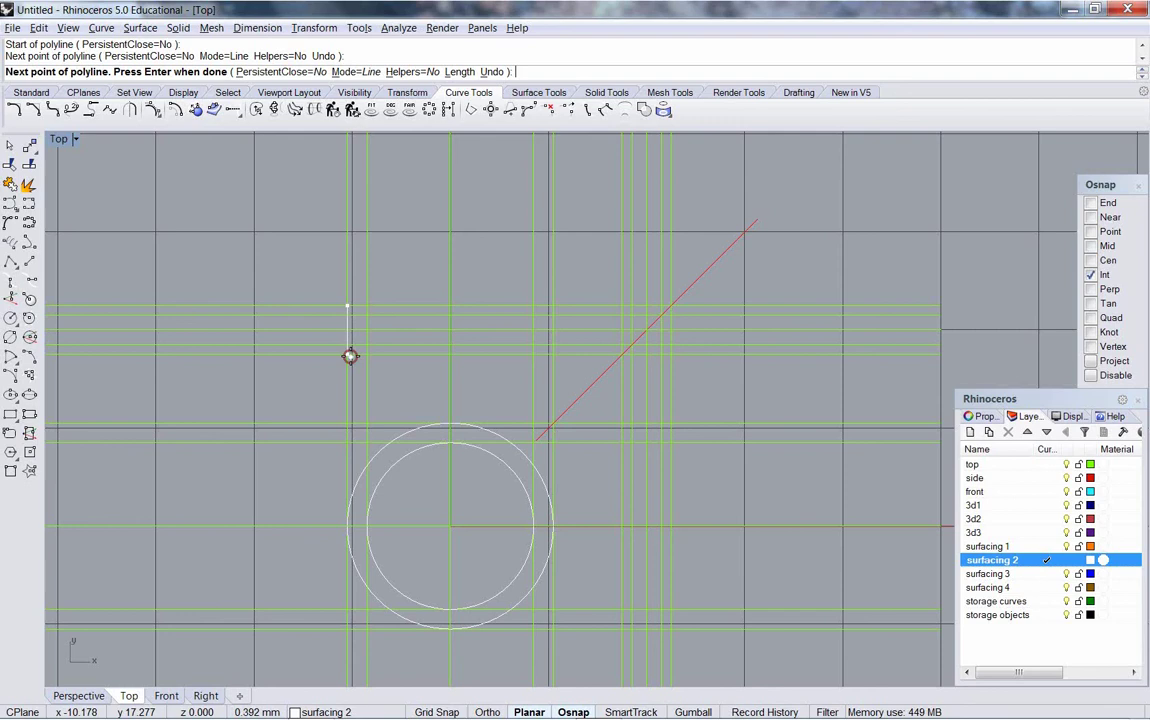
{"action": "left_click", "coordinate": [552, 352]}
{"action": "left_click", "coordinate": [556, 305]}
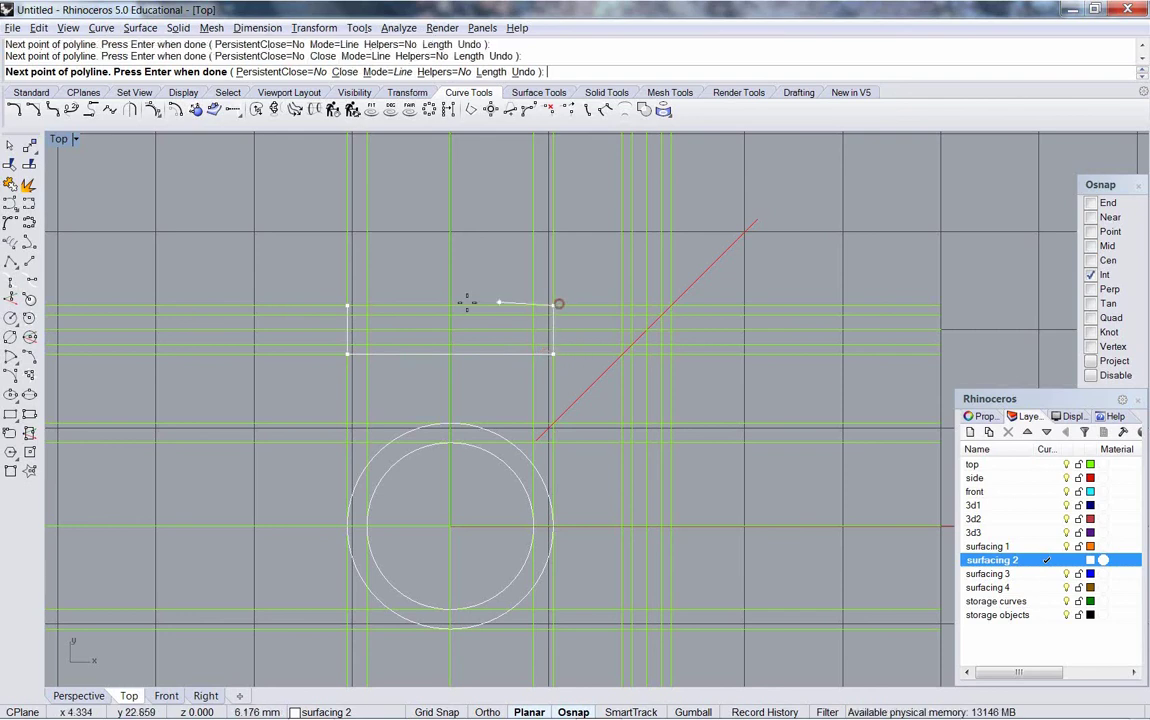
{"action": "left_click", "coordinate": [348, 305]}
Step: Draw a closed 5 by 21 mm rectangular polyline beside the circles, snapping its corners to the outermost guides' intersections
{"action": "right_click", "coordinate": [740, 456]}
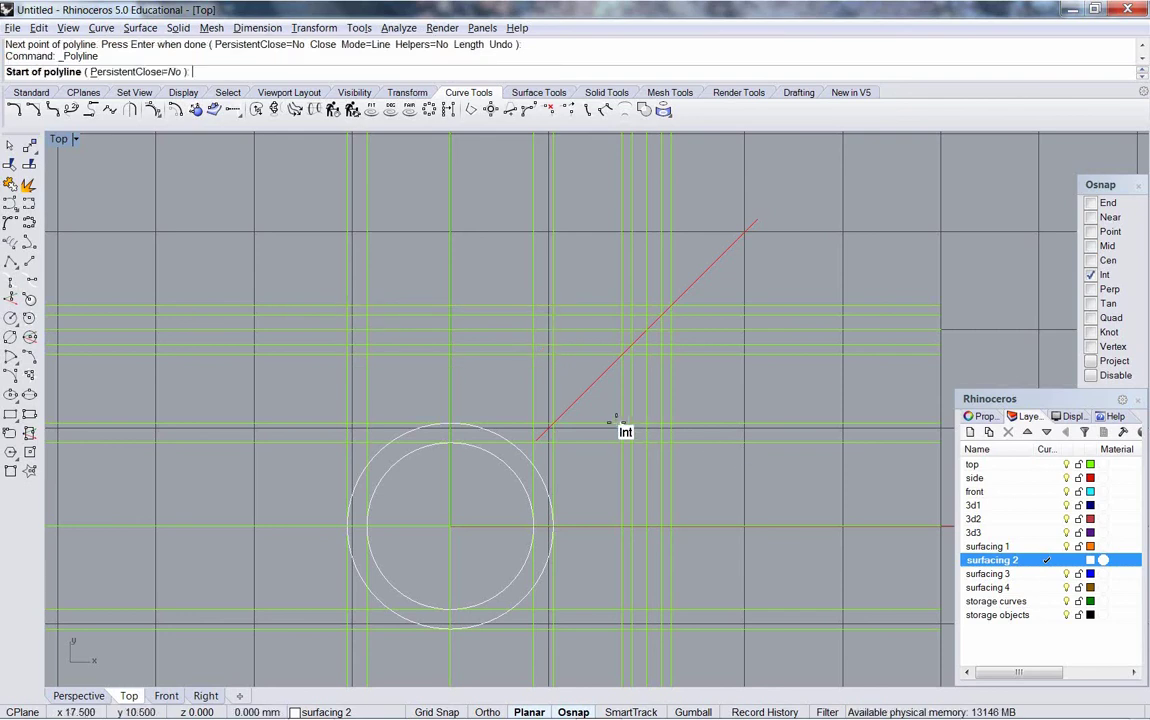
{"action": "left_click", "coordinate": [621, 425]}
{"action": "left_click", "coordinate": [621, 629]}
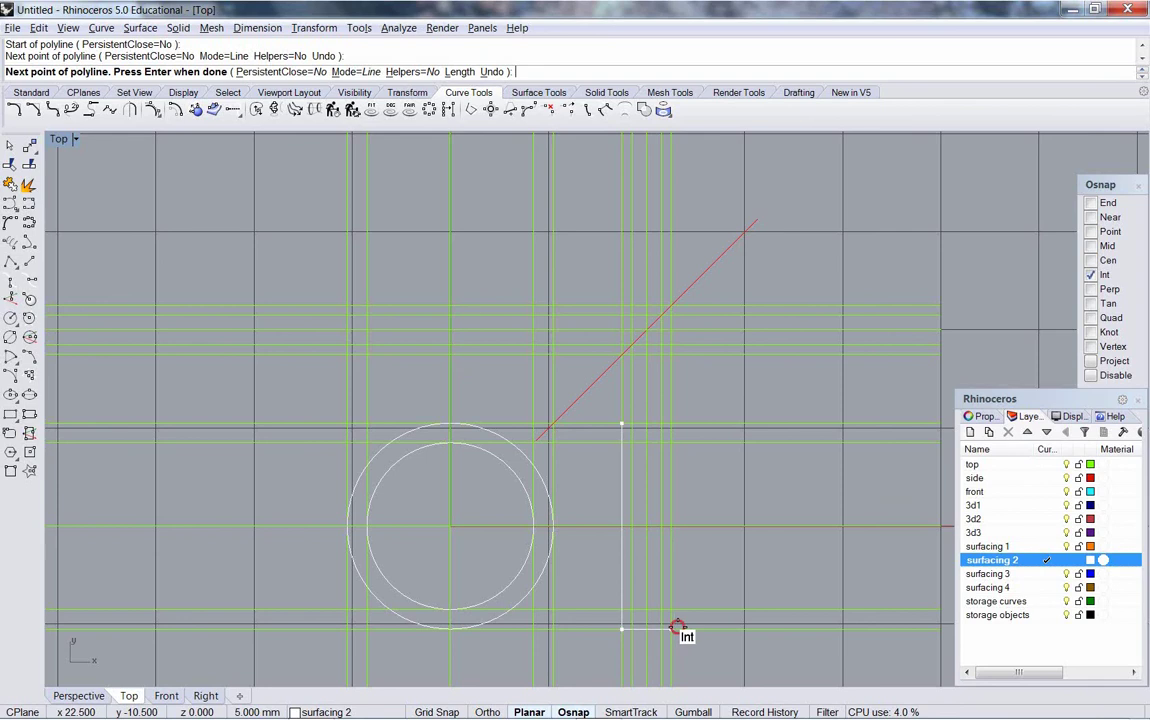
{"action": "left_click", "coordinate": [670, 628]}
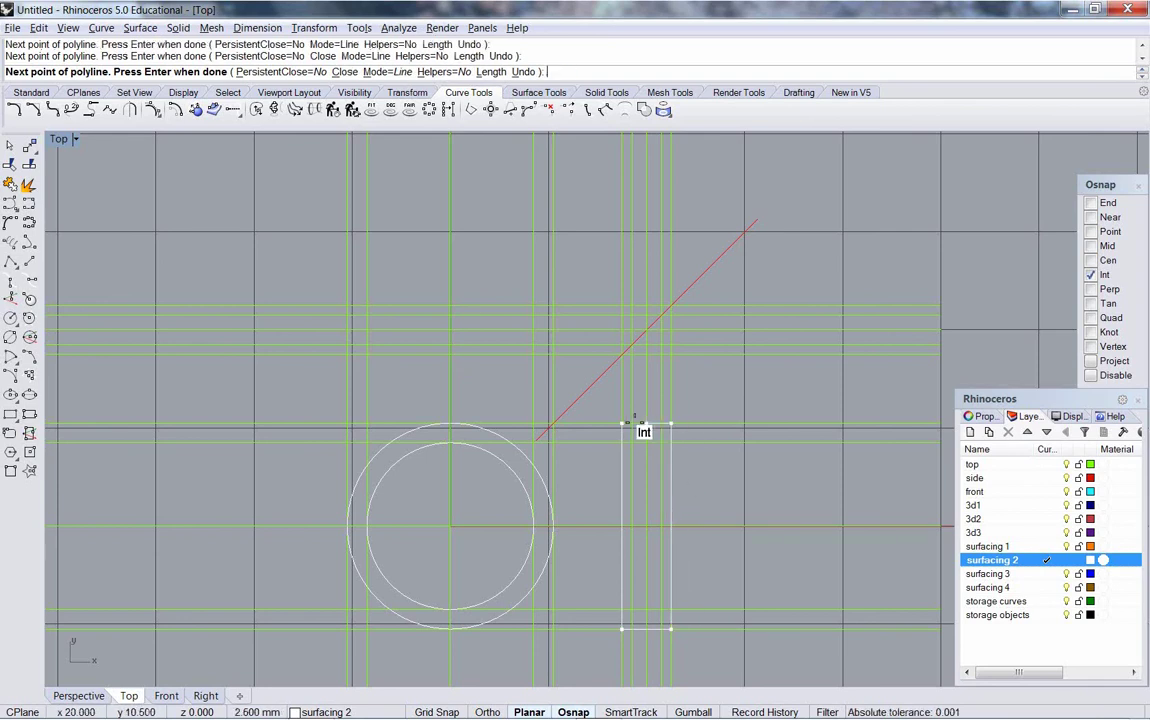
{"action": "left_click", "coordinate": [621, 425]}
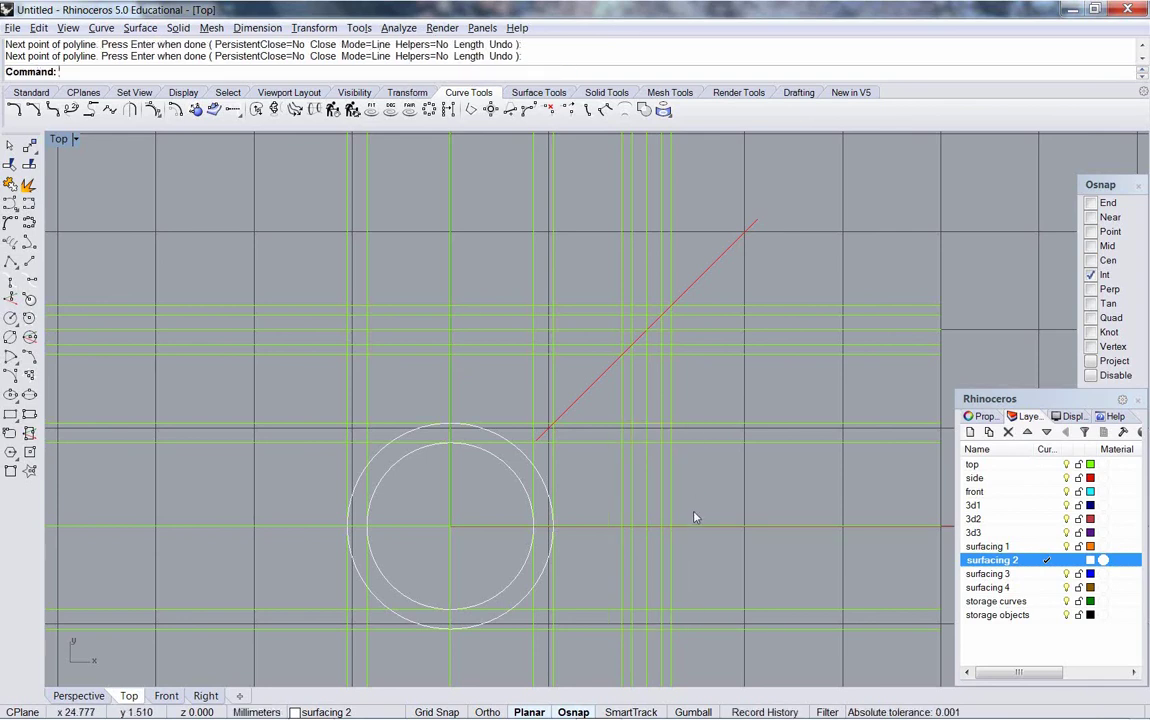
Step: Hide the top layer briefly to check the drawn outlines without guides, and show it again
{"action": "right_click_drag", "start_coordinate": [724, 520], "coordinate": [720, 498]}
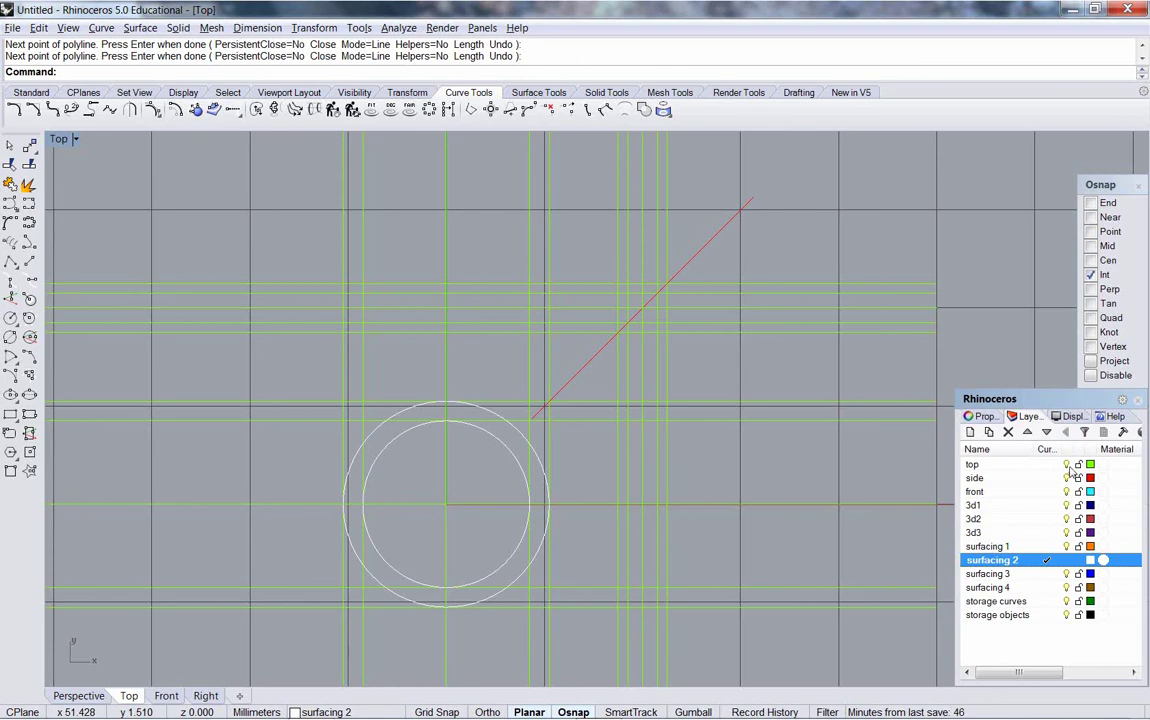
{"action": "left_click", "coordinate": [1067, 465]}
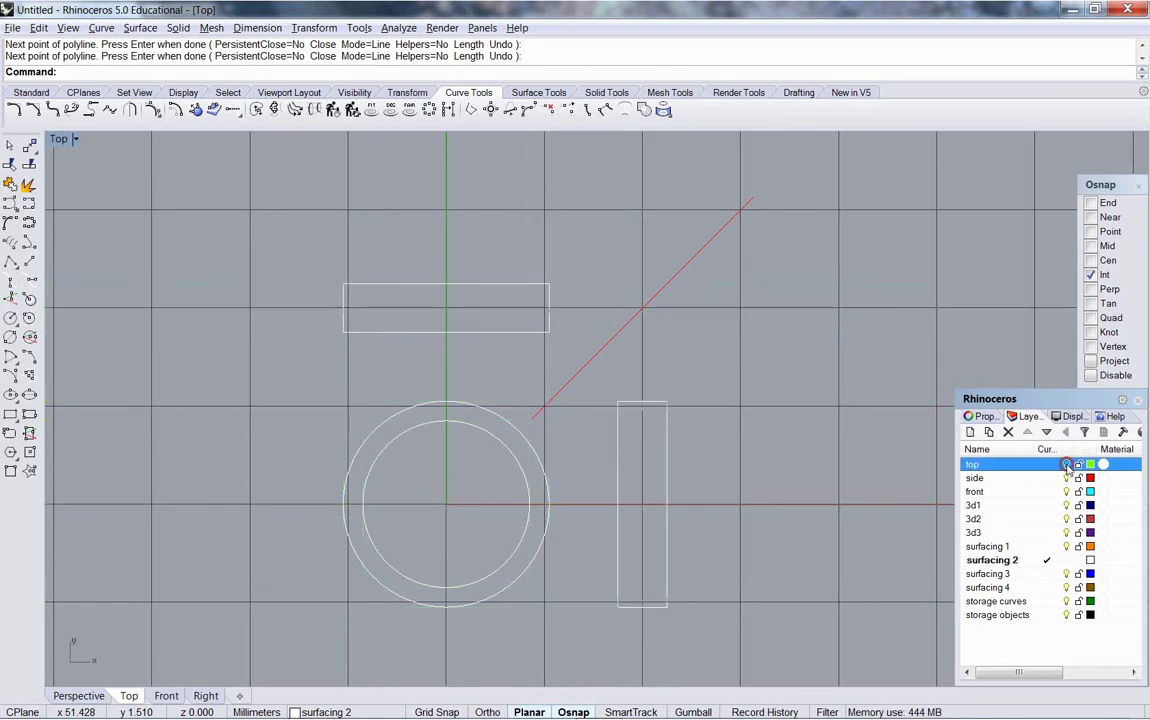
{"action": "left_click", "coordinate": [1067, 465]}
{"action": "right_click_drag", "start_coordinate": [731, 496], "coordinate": [711, 464]}
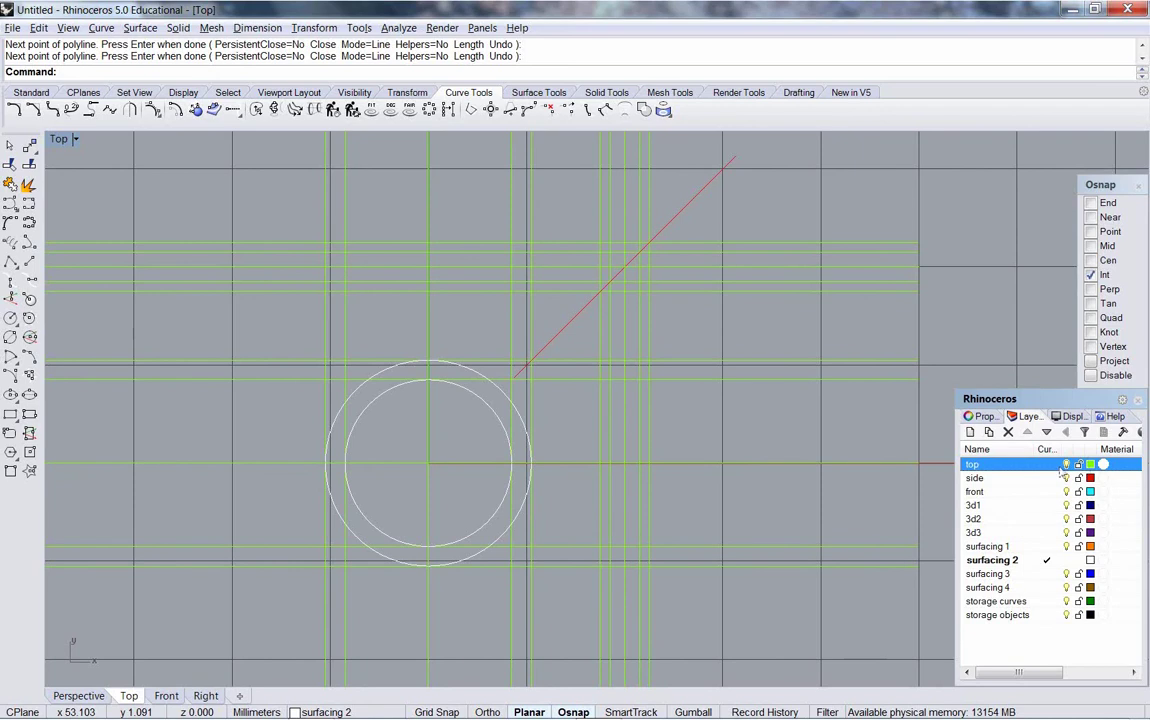
Step: Move all guides on the top layer except the four centre lines to the storage curves layer, and lock that layer
{"action": "right_click", "coordinate": [962, 464]}
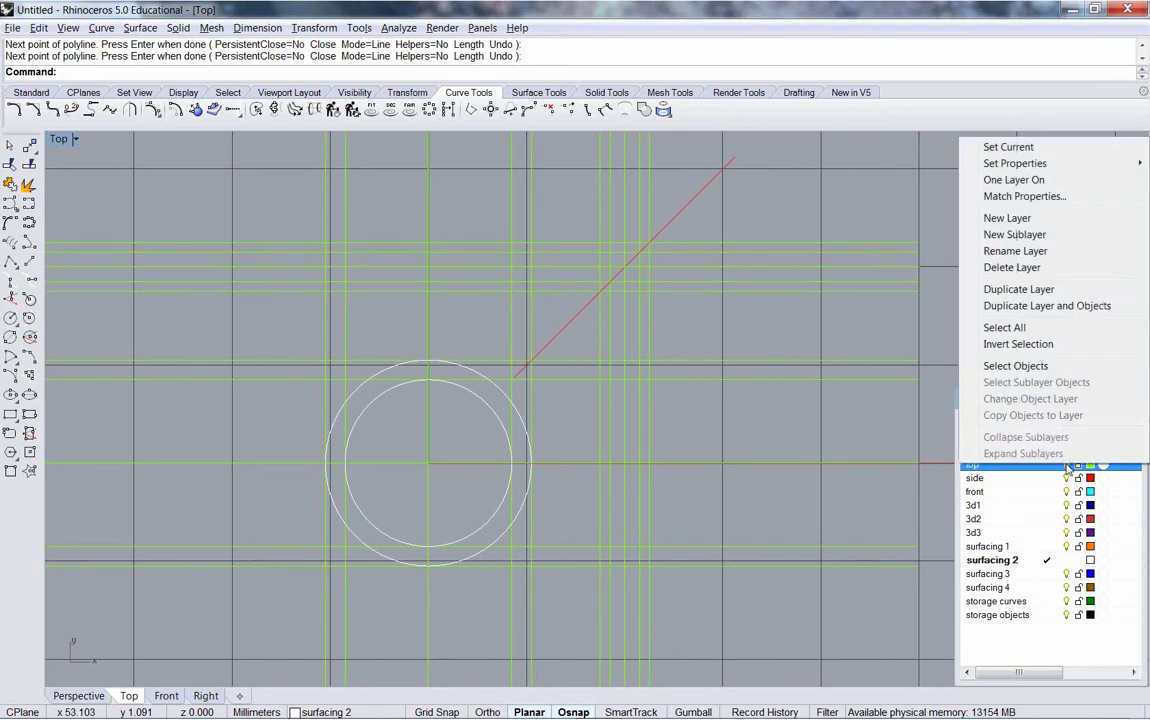
{"action": "left_click", "coordinate": [1015, 366]}
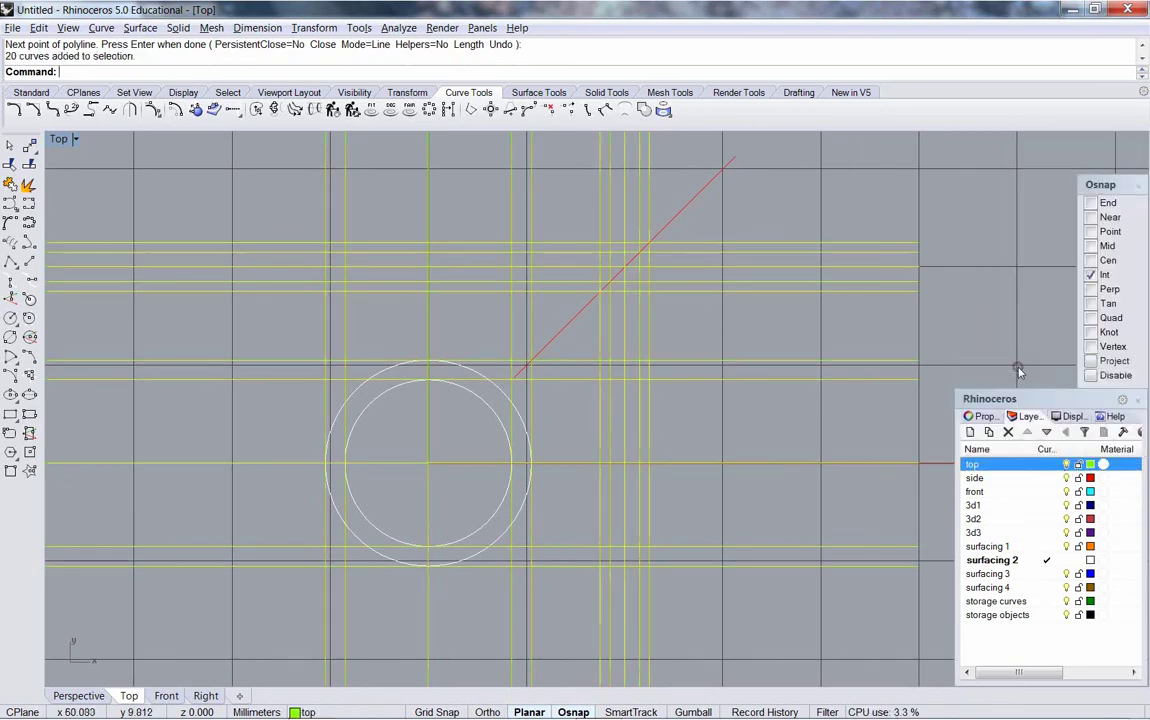
{"action": "left_click", "coordinate": [689, 465], "text": "ctrl"}
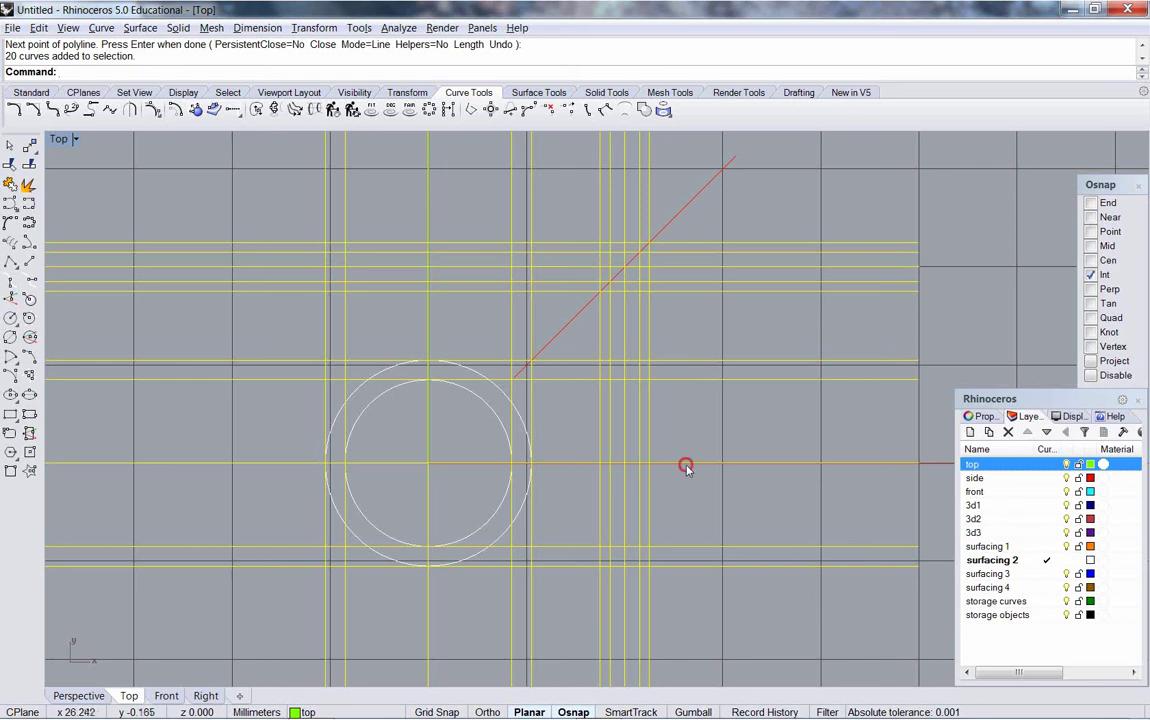
{"action": "left_click", "coordinate": [429, 543], "text": "ctrl"}
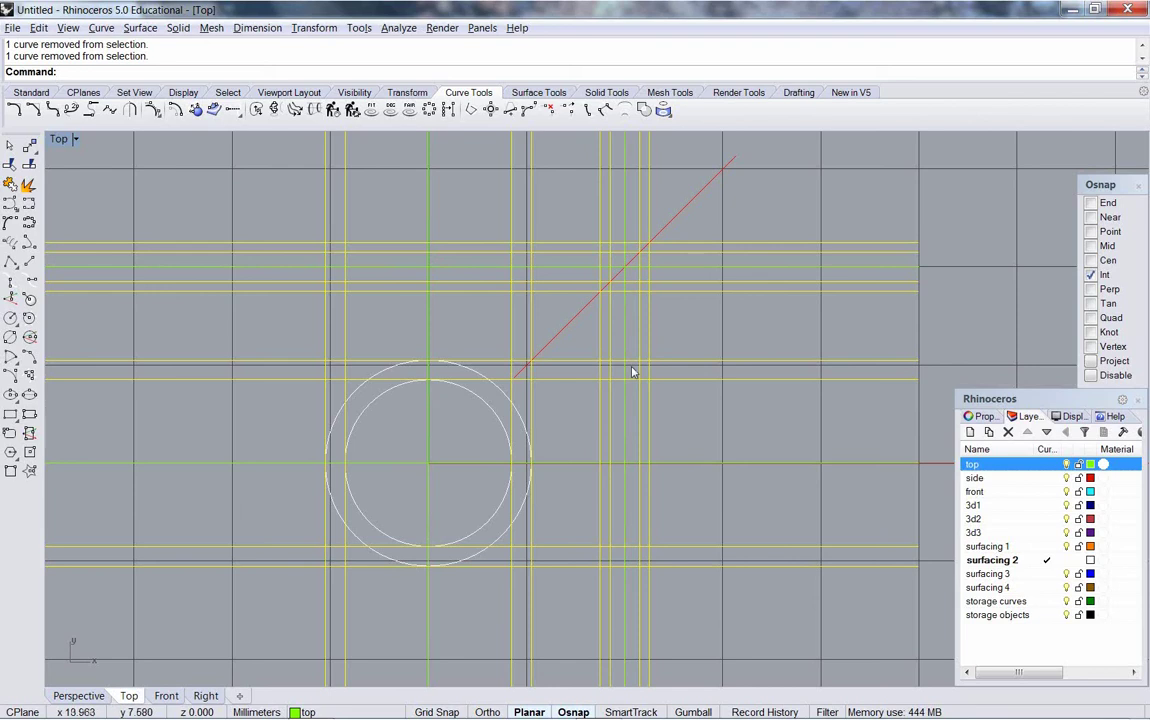
{"action": "right_click", "coordinate": [607, 437]}
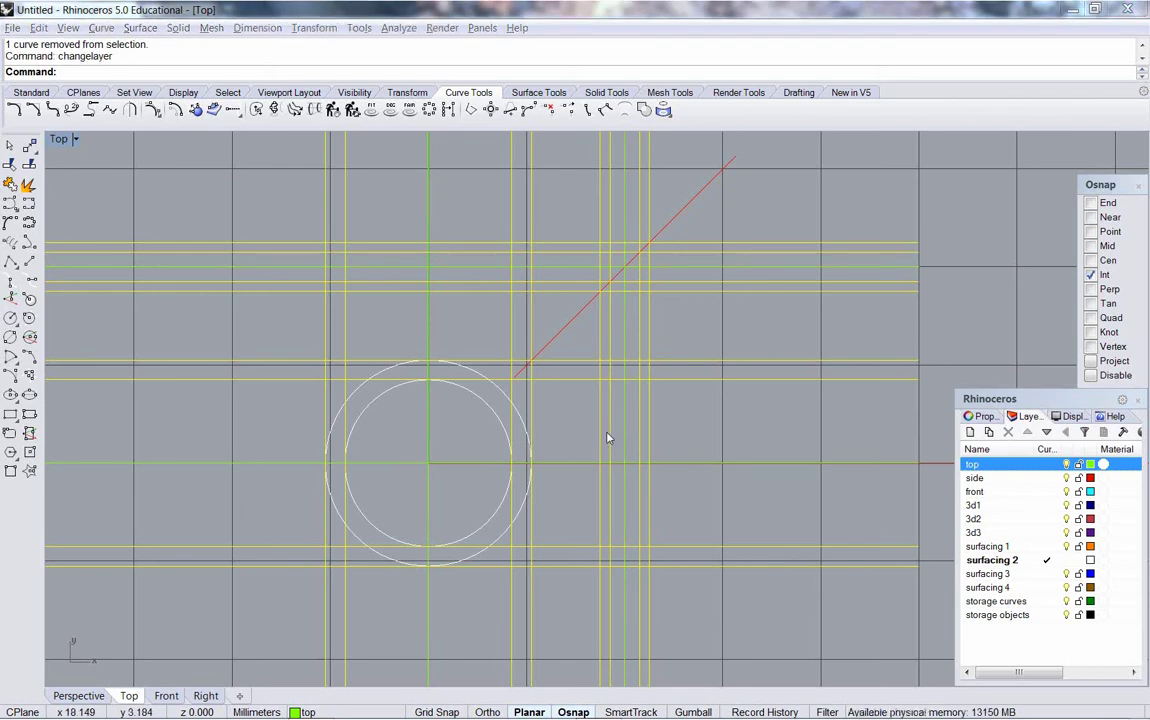
{"action": "left_click", "coordinate": [679, 327]}
{"action": "left_click_drag", "start_coordinate": [679, 327], "coordinate": [639, 365]}
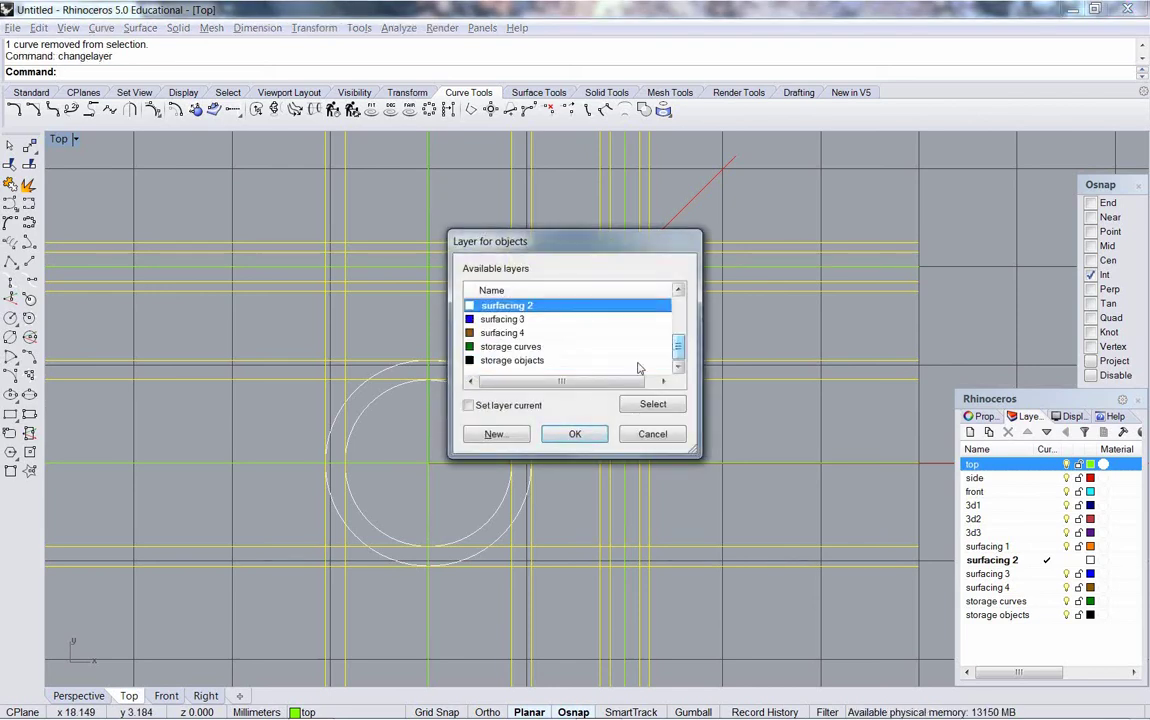
{"action": "left_click", "coordinate": [555, 347]}
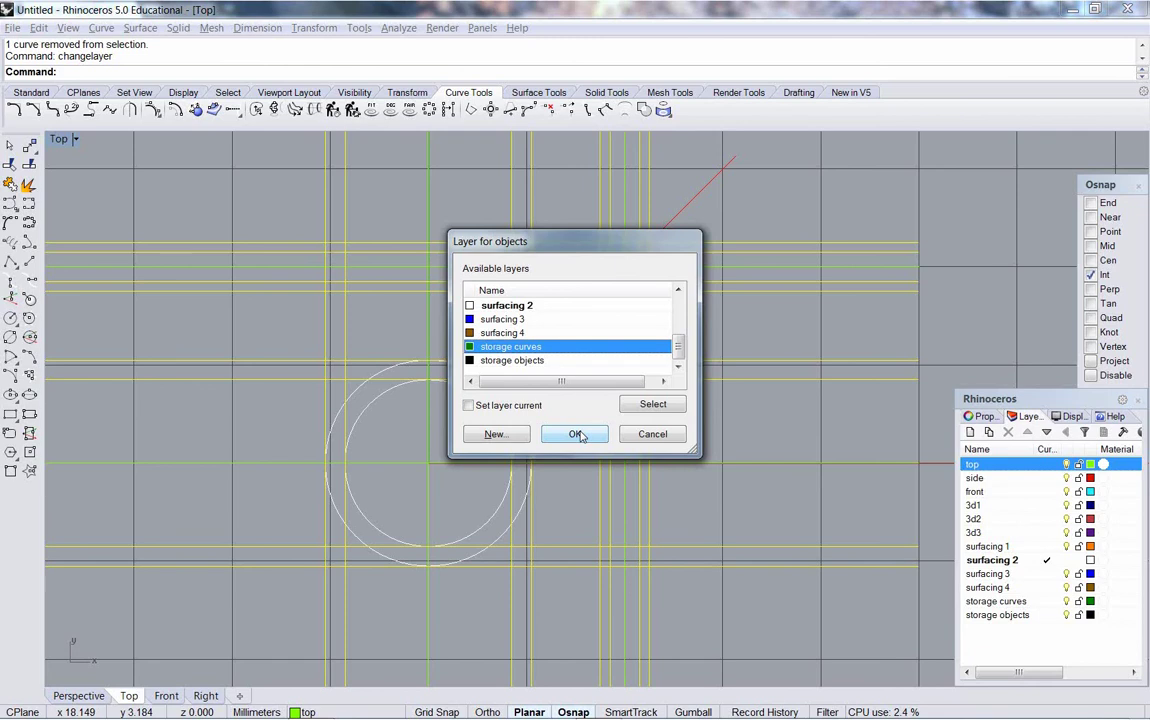
{"action": "left_click", "coordinate": [577, 434]}
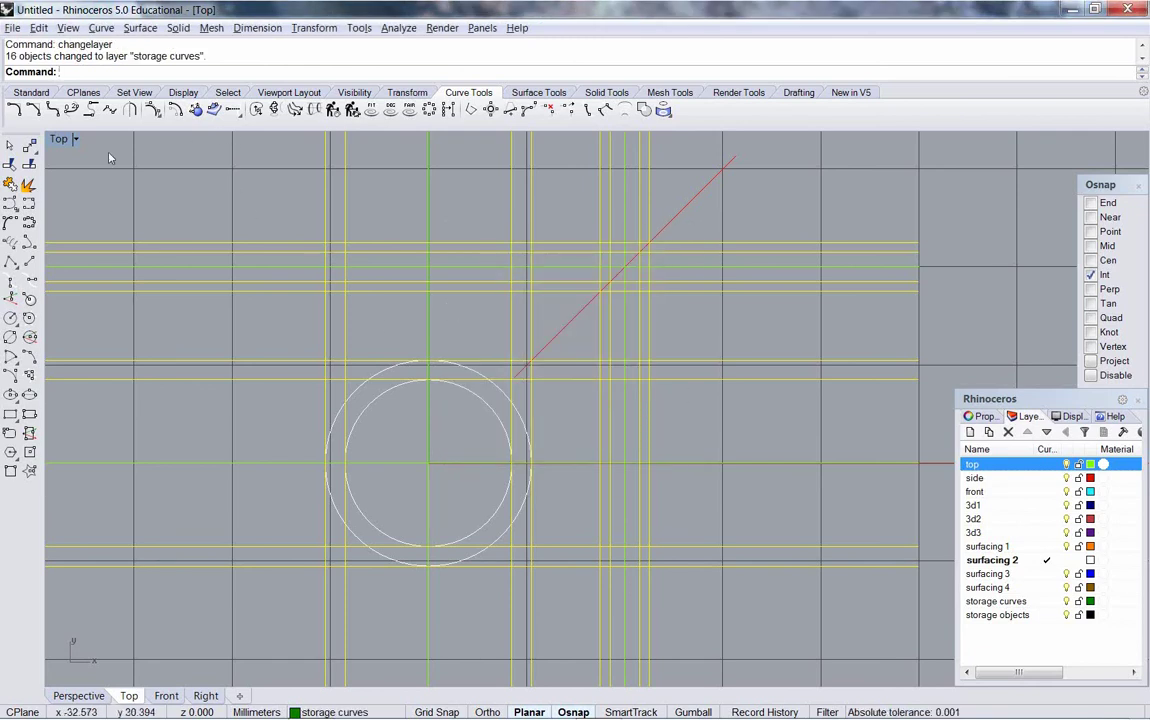
{"action": "key", "text": "Return"}
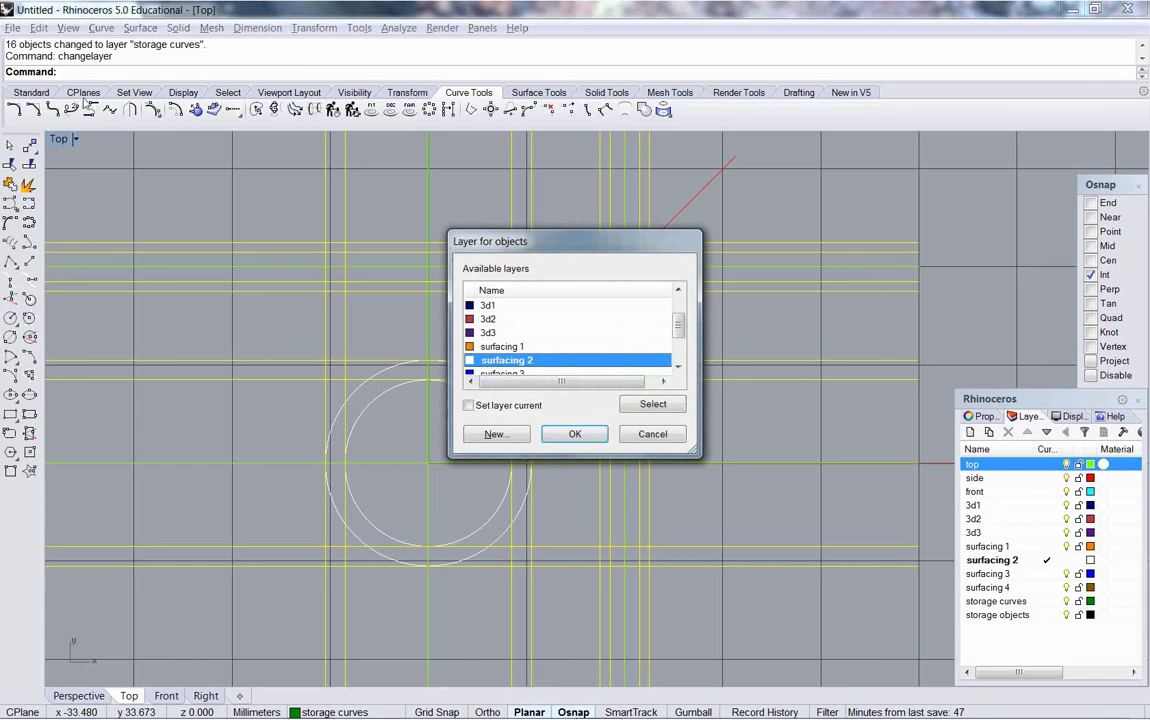
{"action": "left_click", "coordinate": [653, 434]}
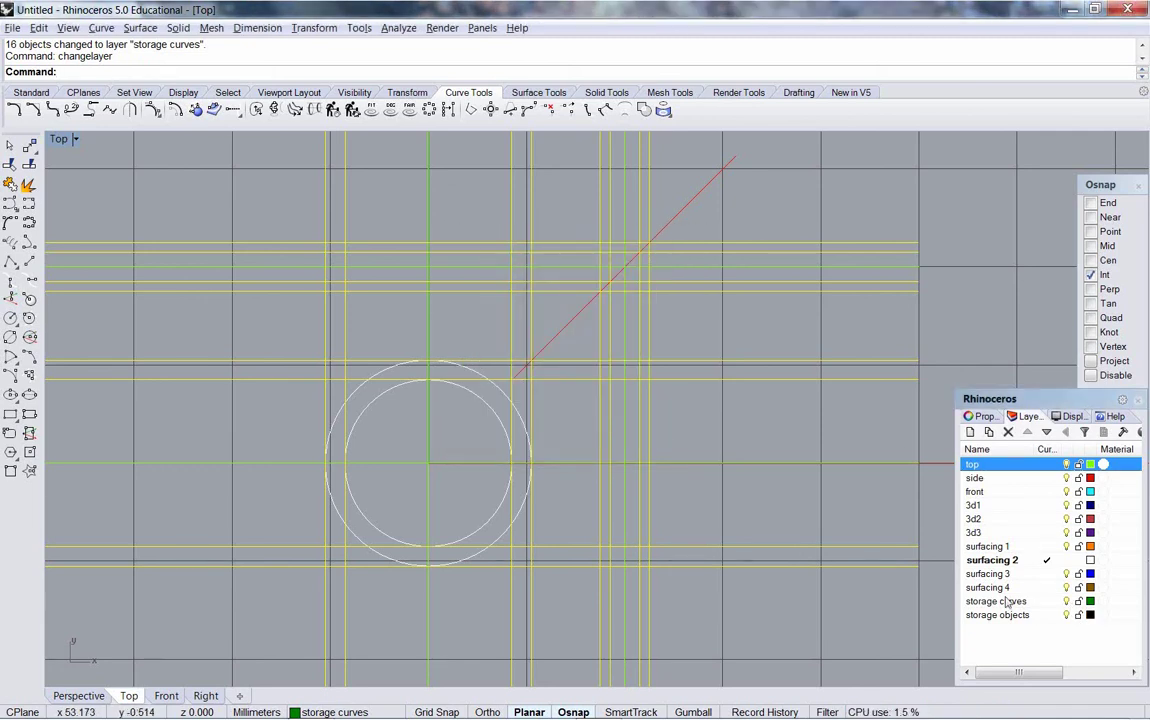
{"action": "left_click", "coordinate": [1077, 603]}
{"action": "left_click", "coordinate": [1078, 601]}
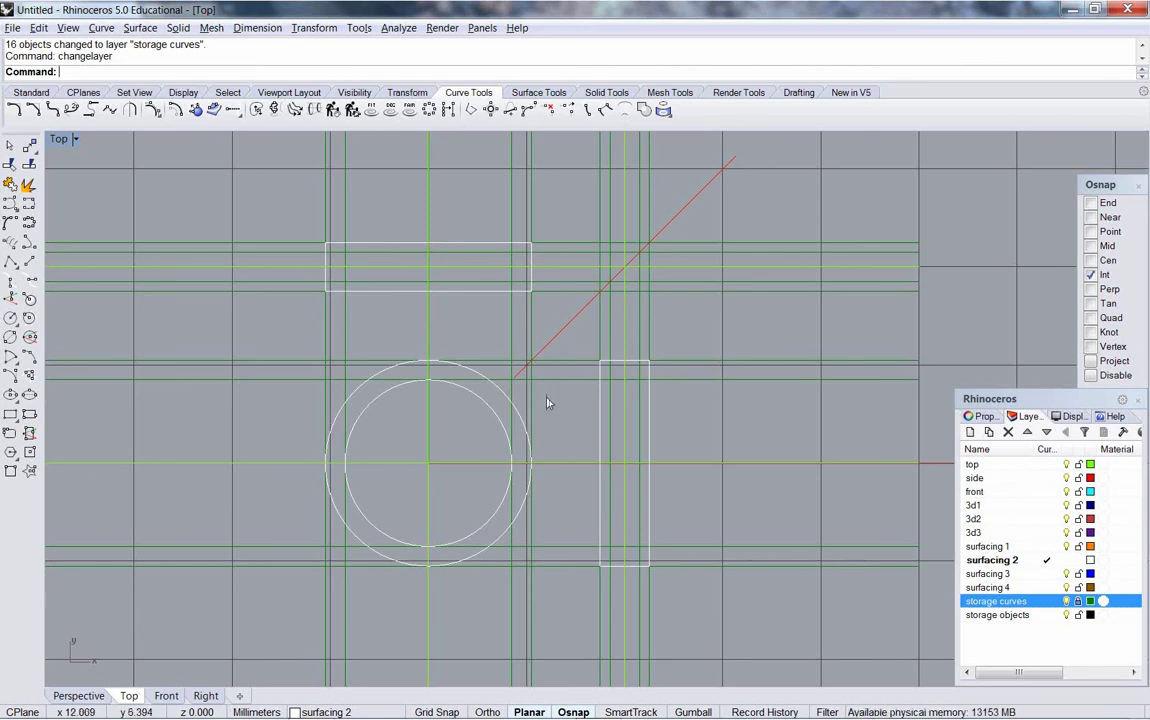
{"action": "right_click_drag", "start_coordinate": [600, 328], "coordinate": [619, 333]}
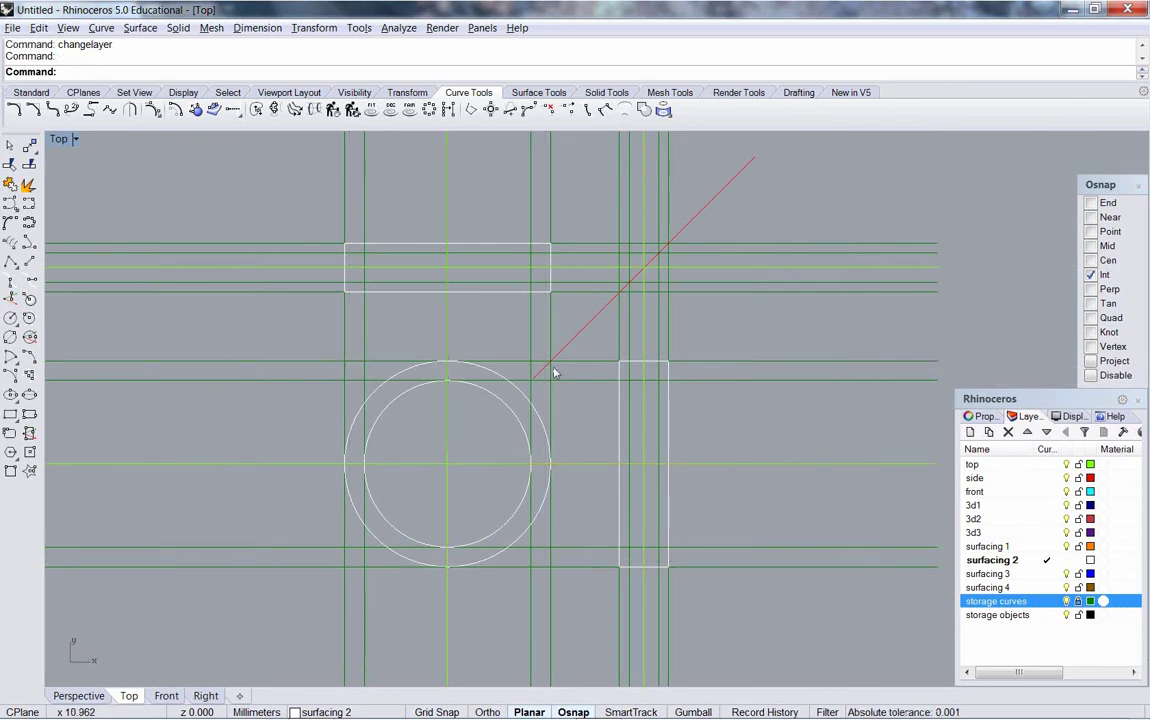
{"action": "right_click_drag", "start_coordinate": [555, 372], "coordinate": [583, 369]}
{"action": "right_click_drag", "start_coordinate": [540, 414], "coordinate": [600, 418]}
{"action": "right_click_drag", "start_coordinate": [617, 465], "coordinate": [601, 468]}
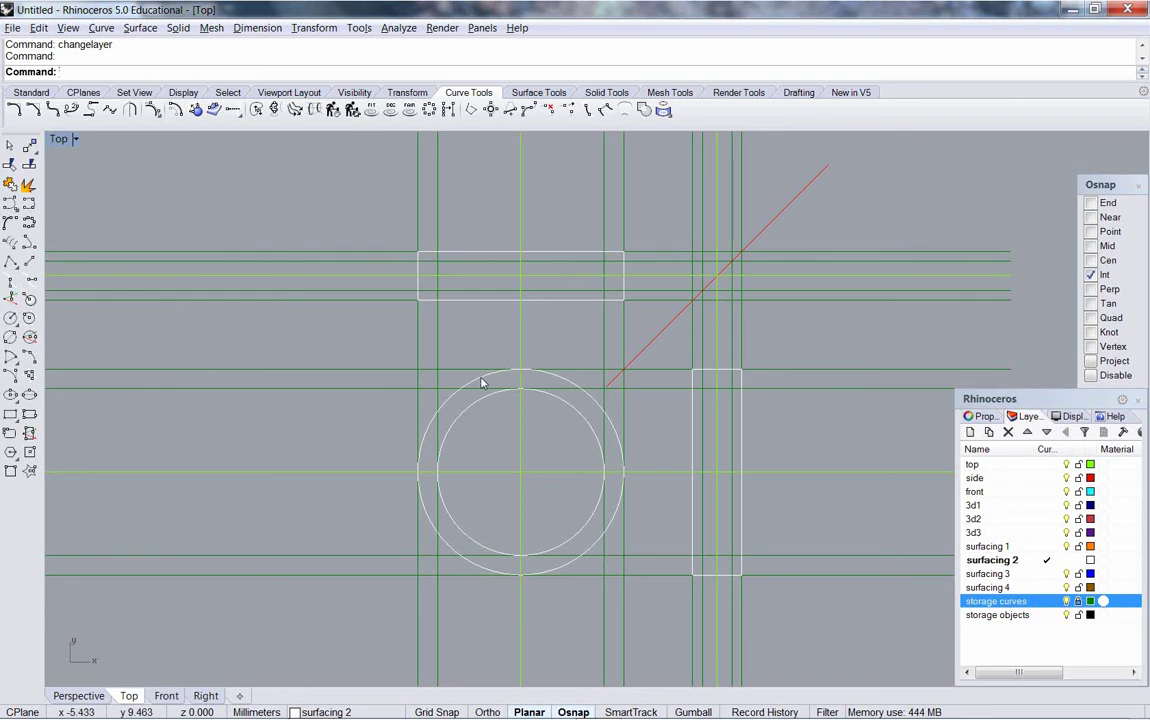
Step: Read the gem proportions for pavilion, crown and table facet in the document notes, and close the notes
{"action": "left_click", "coordinate": [12, 27]}
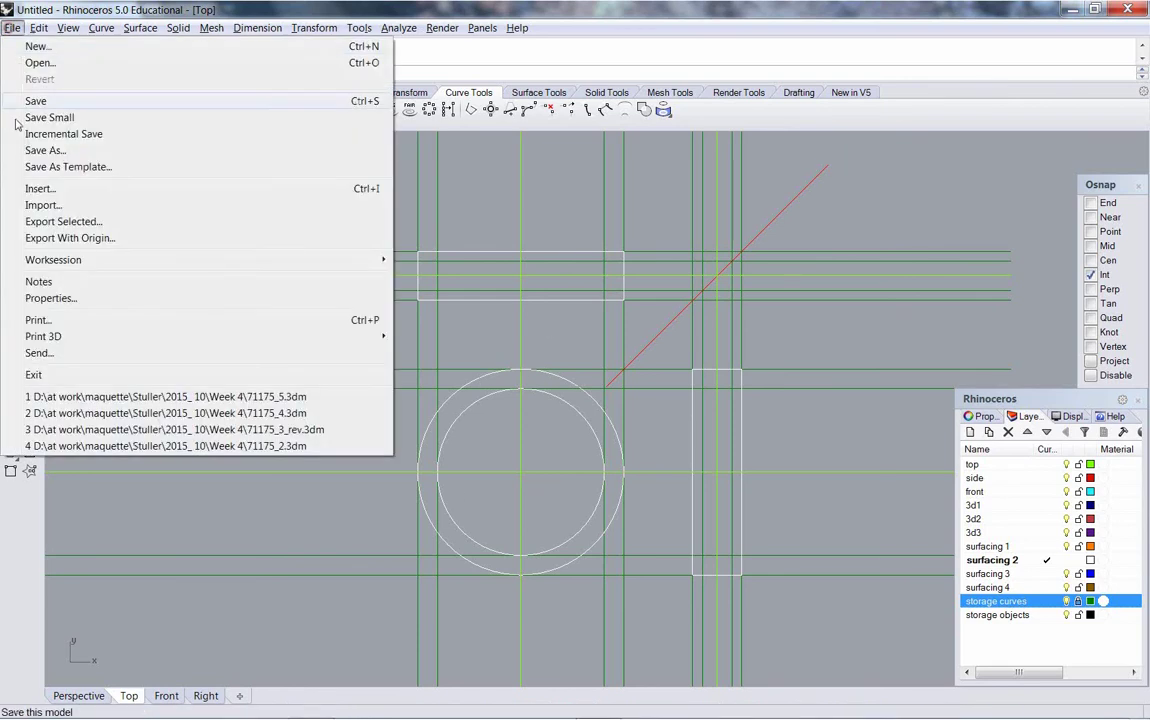
{"action": "left_click", "coordinate": [55, 282]}
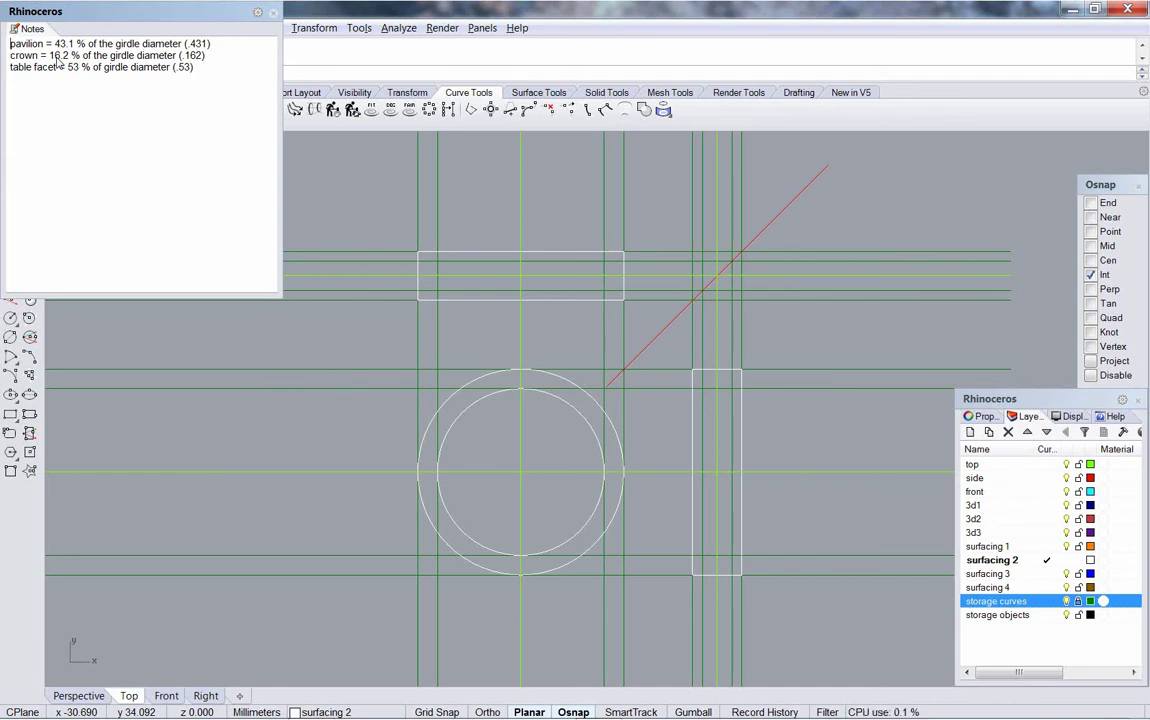
{"action": "left_click", "coordinate": [273, 12]}
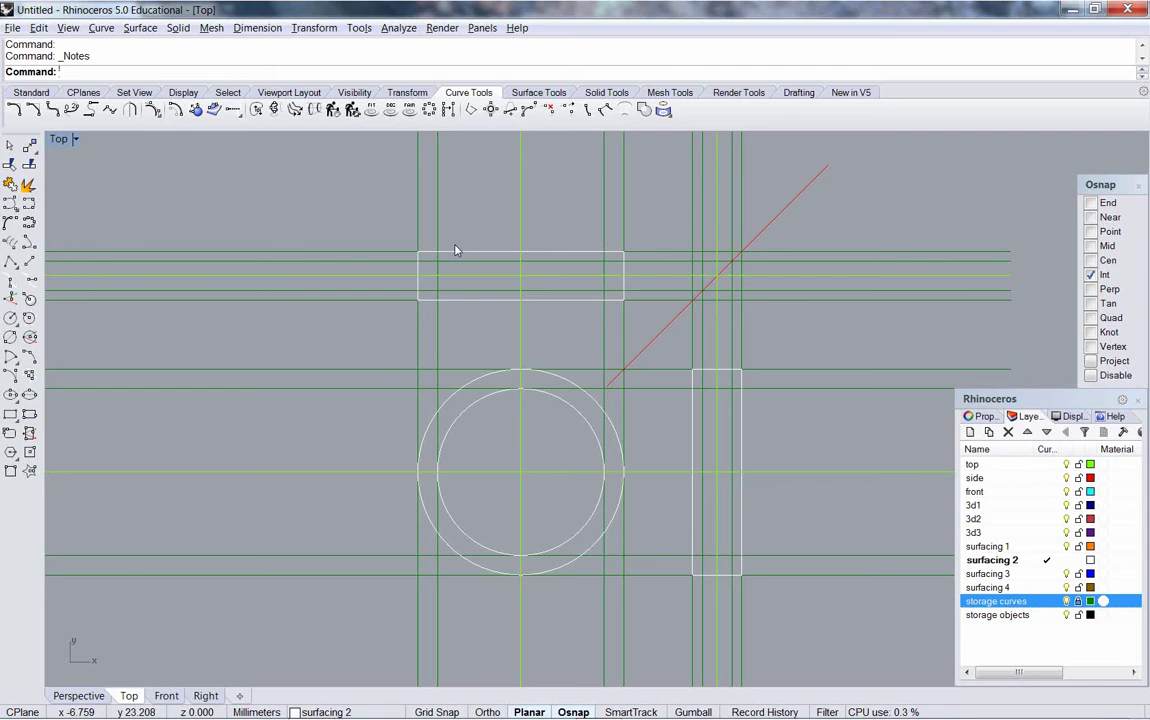
Step: Make surfacing 3 the current layer and offset the outer circle 0.45 mm inward
{"action": "left_click", "coordinate": [561, 380]}
{"action": "left_click", "coordinate": [1047, 573]}
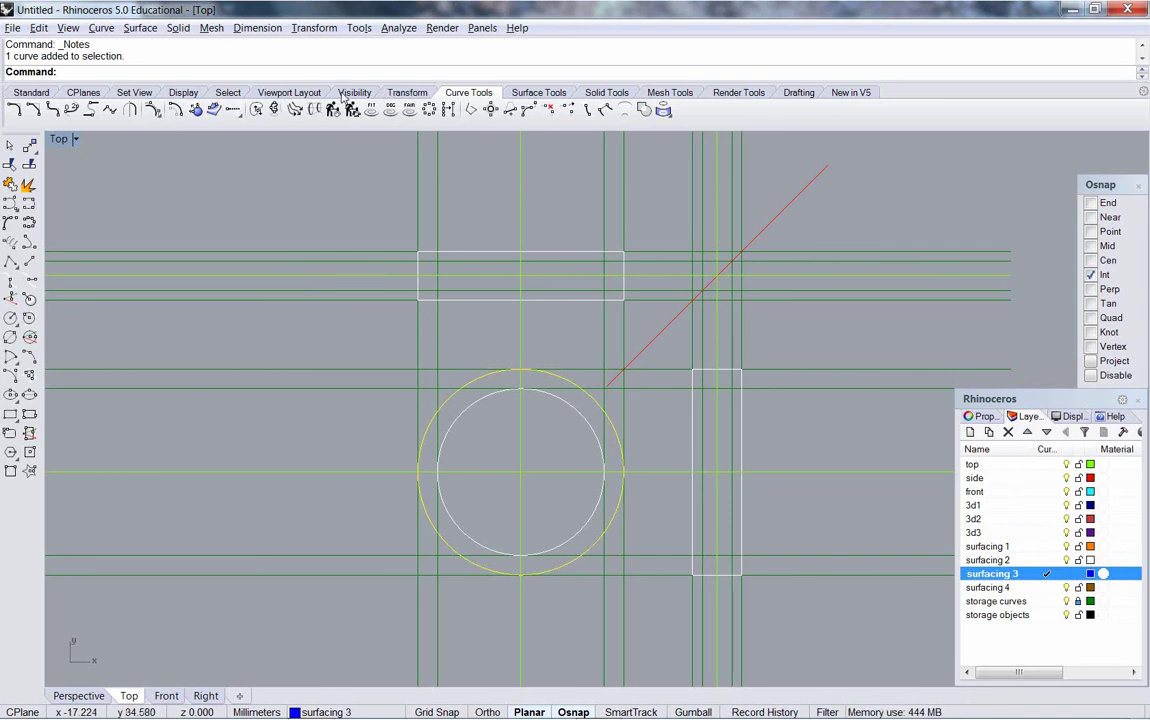
{"action": "left_click", "coordinate": [174, 111]}
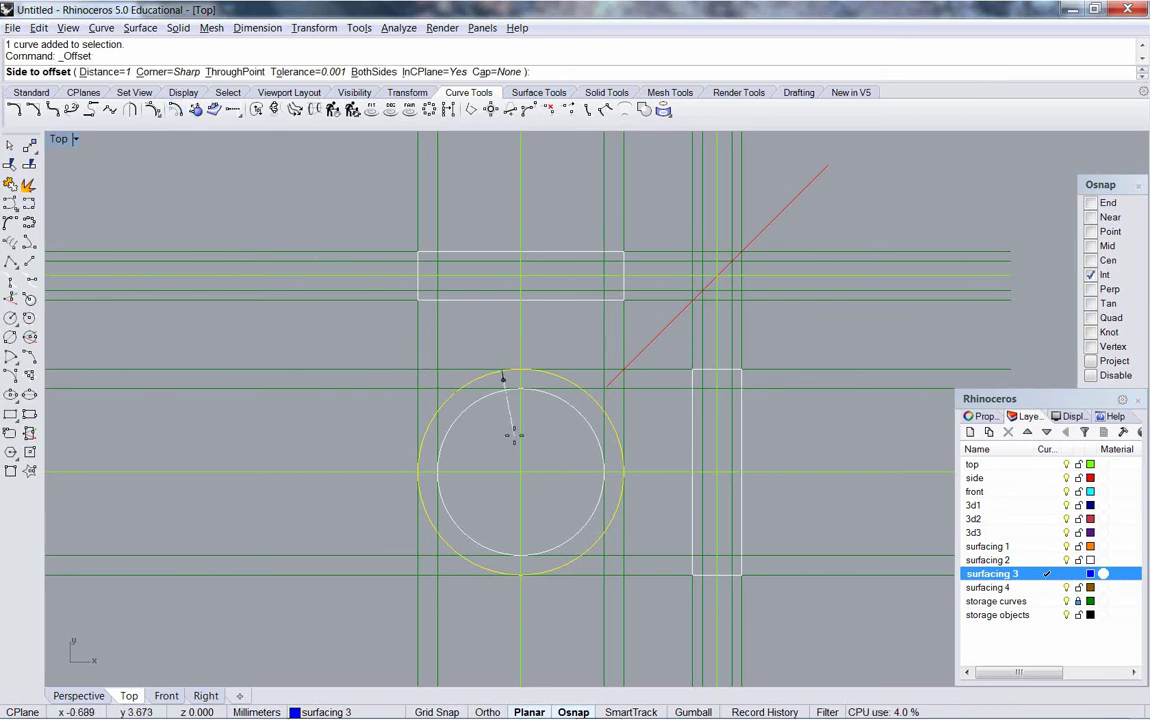
{"action": "type", "text": ".45"}
{"action": "key", "text": "Return"}
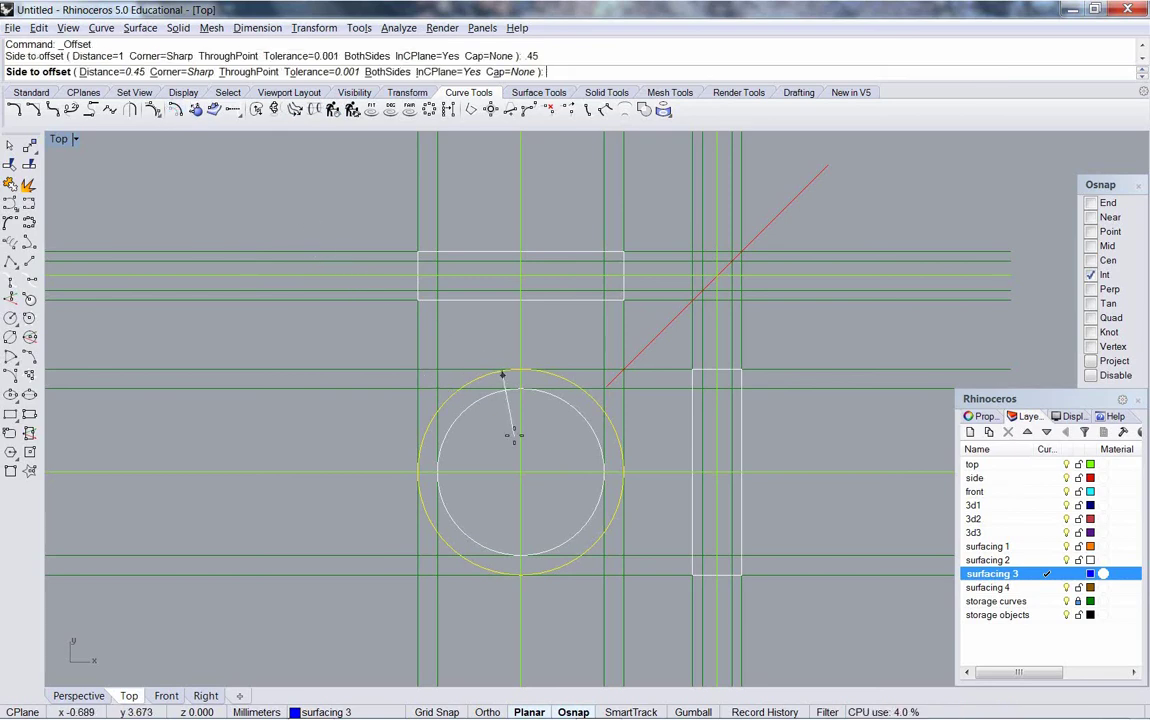
{"action": "left_click", "coordinate": [537, 430]}
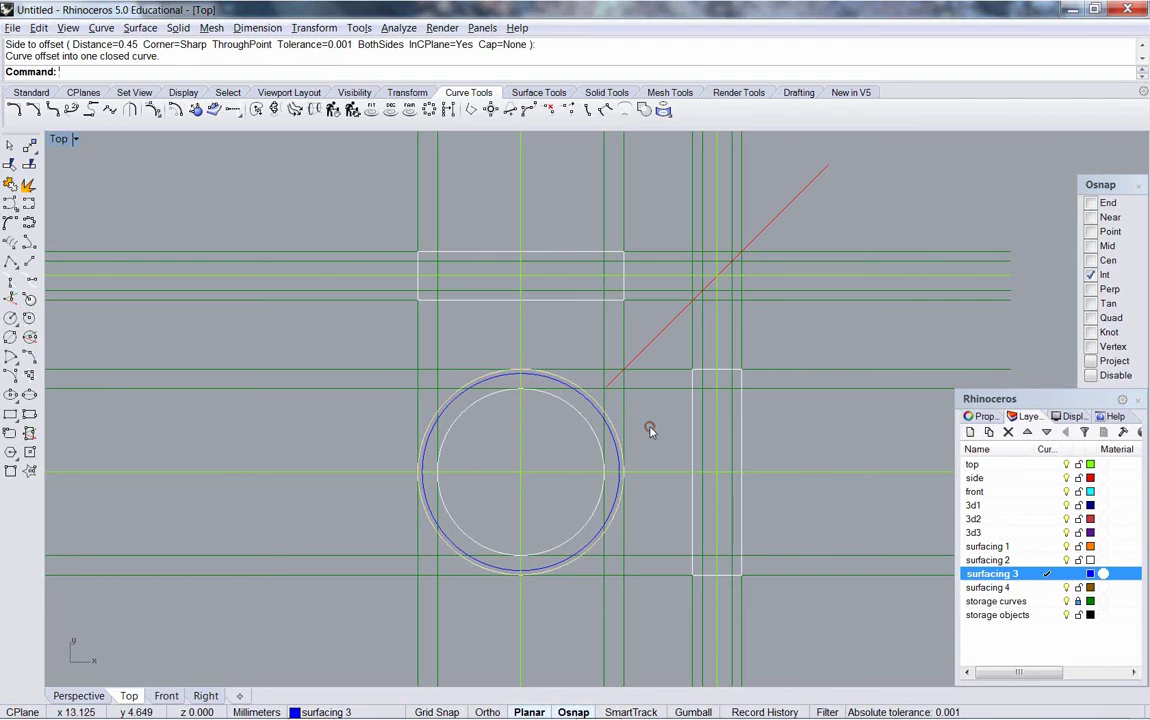
Step: Make the top layer current and offset the vertical centre line through the blue circle's right-hand intersection with the horizontal centre line
{"action": "scroll", "coordinate": [531, 388], "scroll_direction": "up", "scroll_amount": 3}
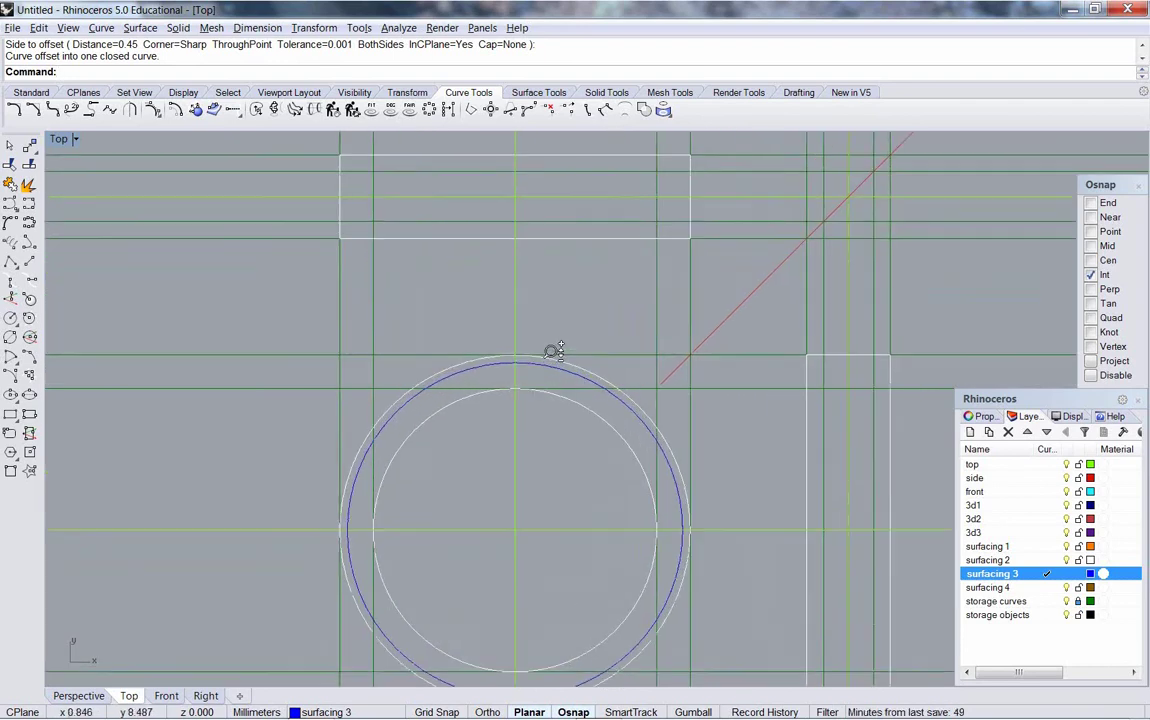
{"action": "scroll", "coordinate": [553, 350], "scroll_direction": "up", "scroll_amount": 2}
{"action": "left_click", "coordinate": [546, 363]}
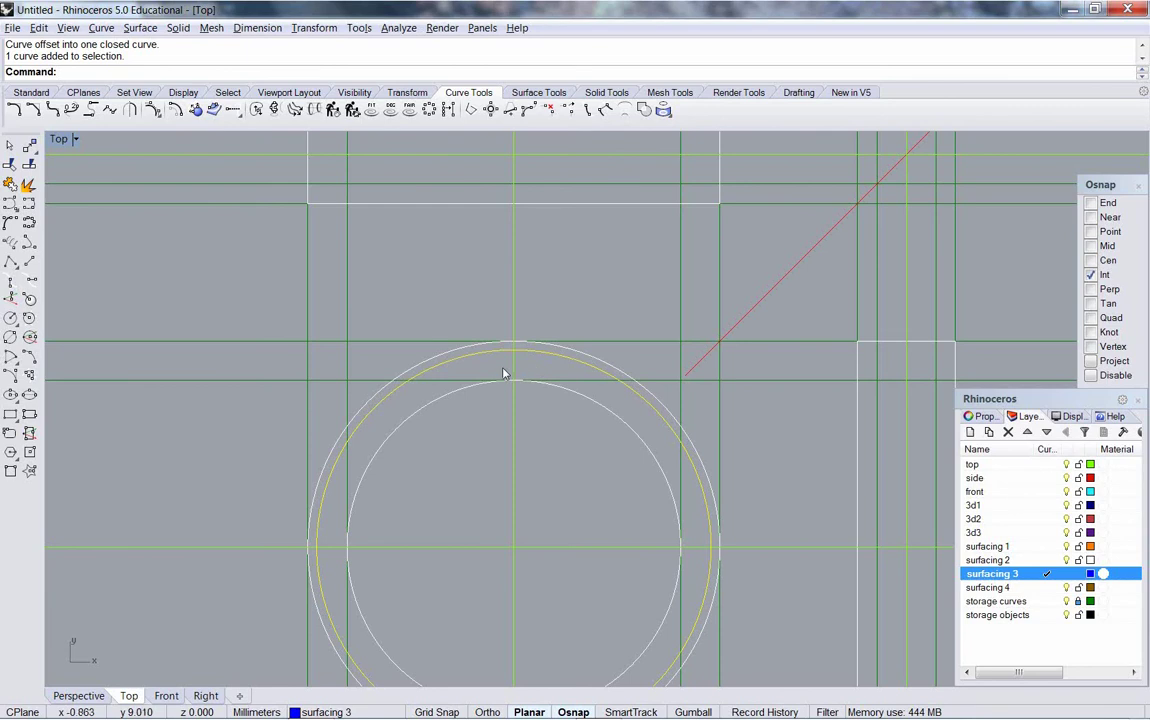
{"action": "mouse_move", "coordinate": [522, 388]}
{"action": "right_mouse_down"}
{"action": "mouse_move", "coordinate": [531, 406]}
{"action": "mouse_move", "coordinate": [560, 393]}
{"action": "mouse_move", "coordinate": [554, 411]}
{"action": "right_mouse_up"}
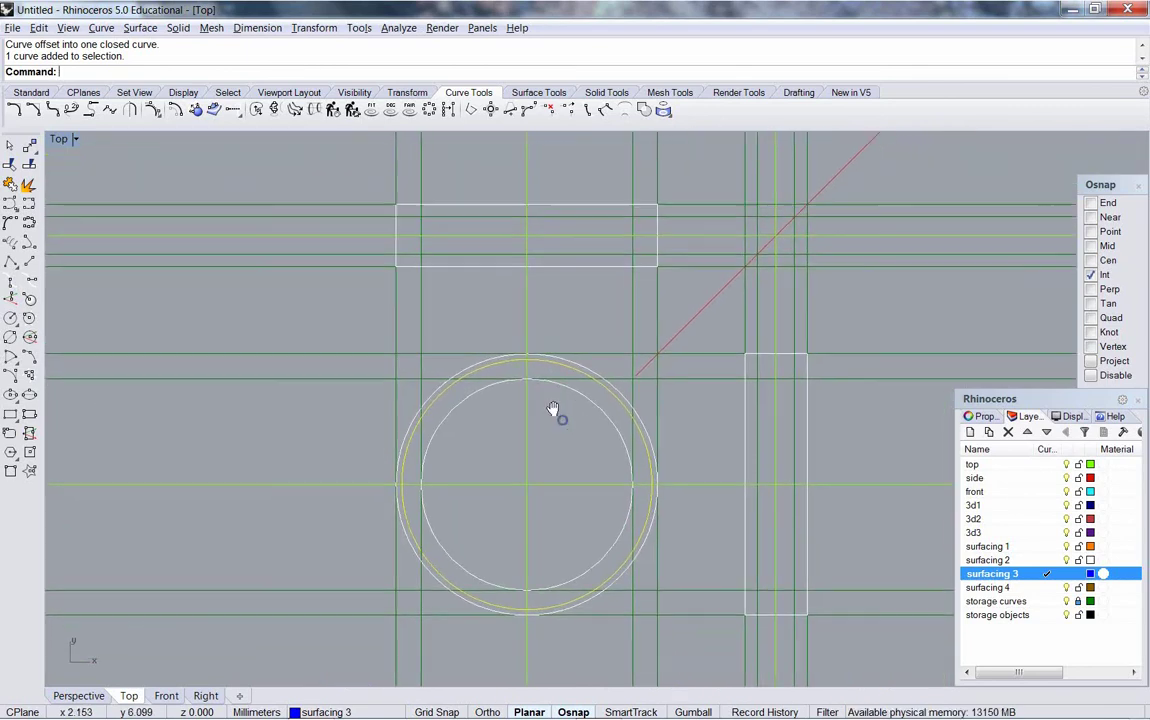
{"action": "left_click", "coordinate": [553, 485]}
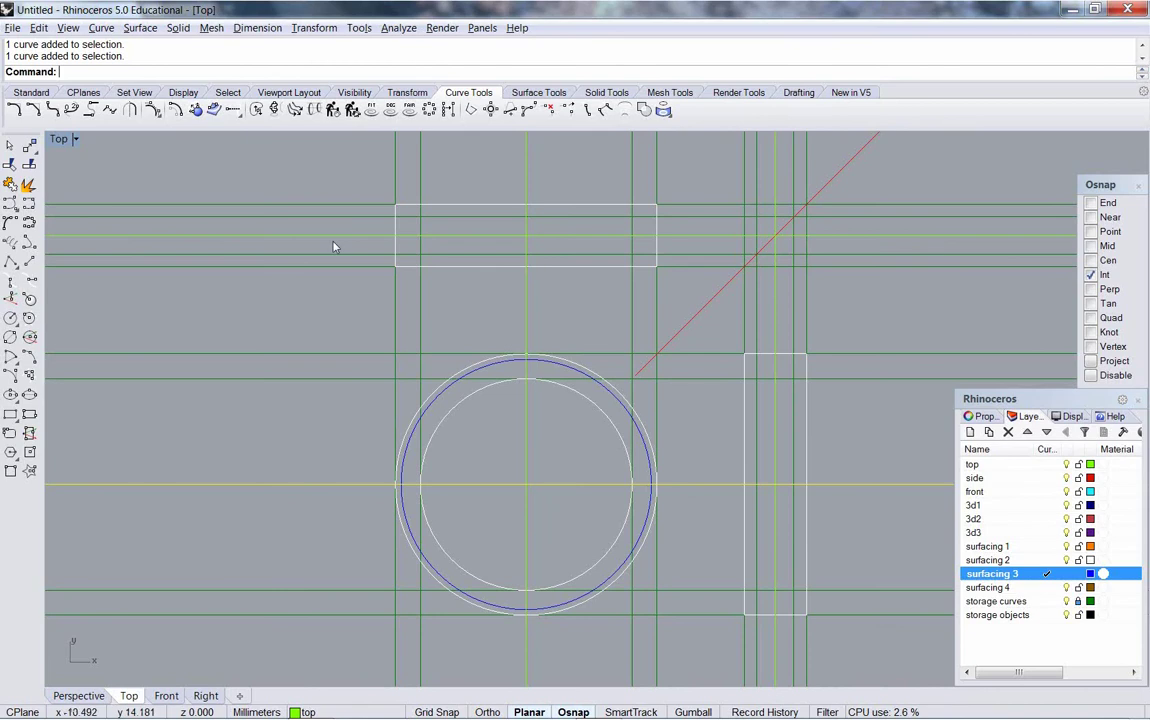
{"action": "left_click", "coordinate": [174, 109]}
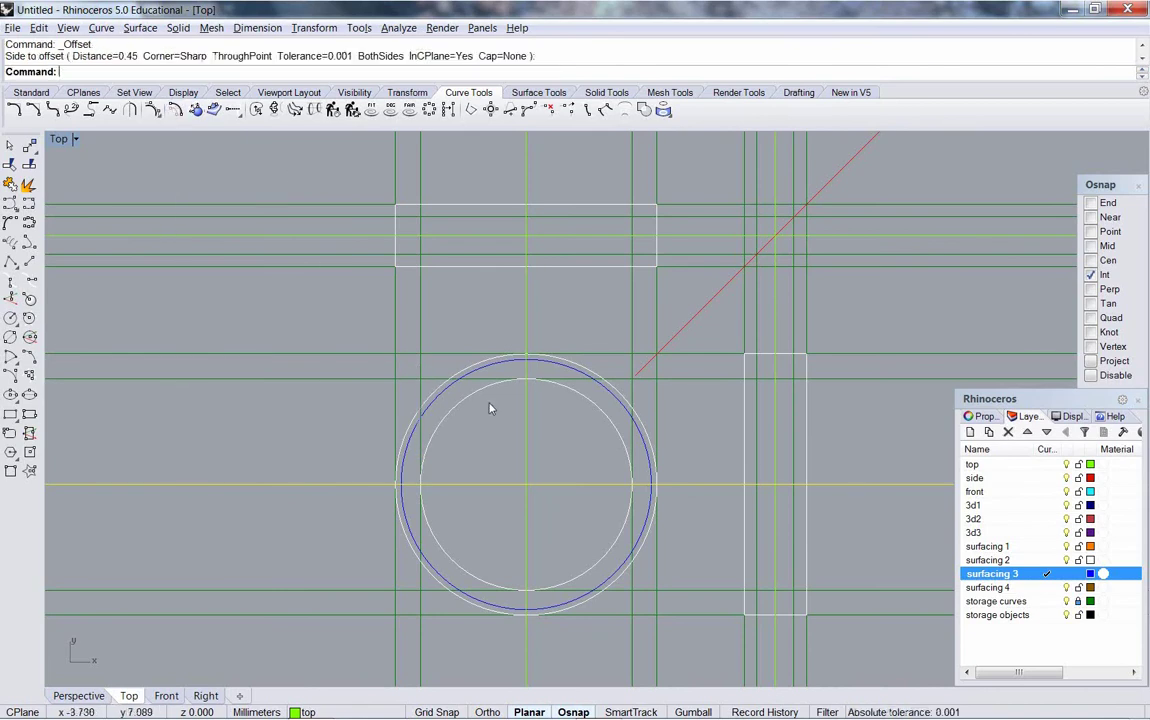
{"action": "left_click", "coordinate": [527, 430]}
{"action": "key", "text": "Return"}
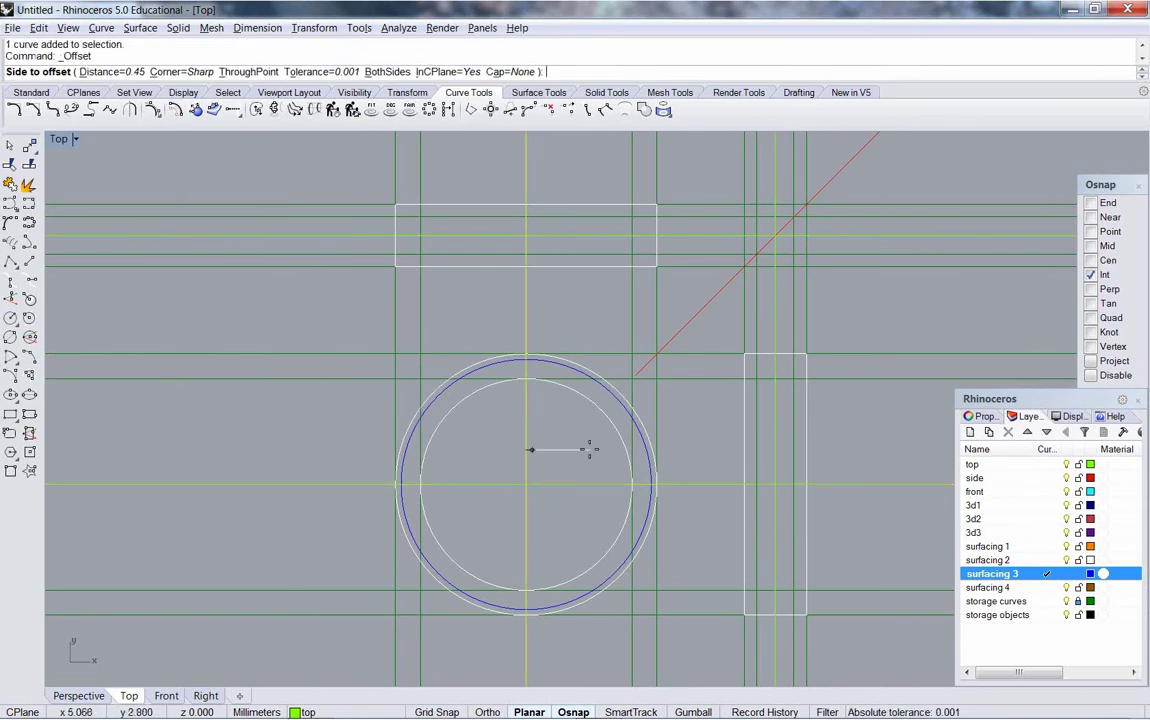
{"action": "type", "text": "t"}
{"action": "key", "text": "Return"}
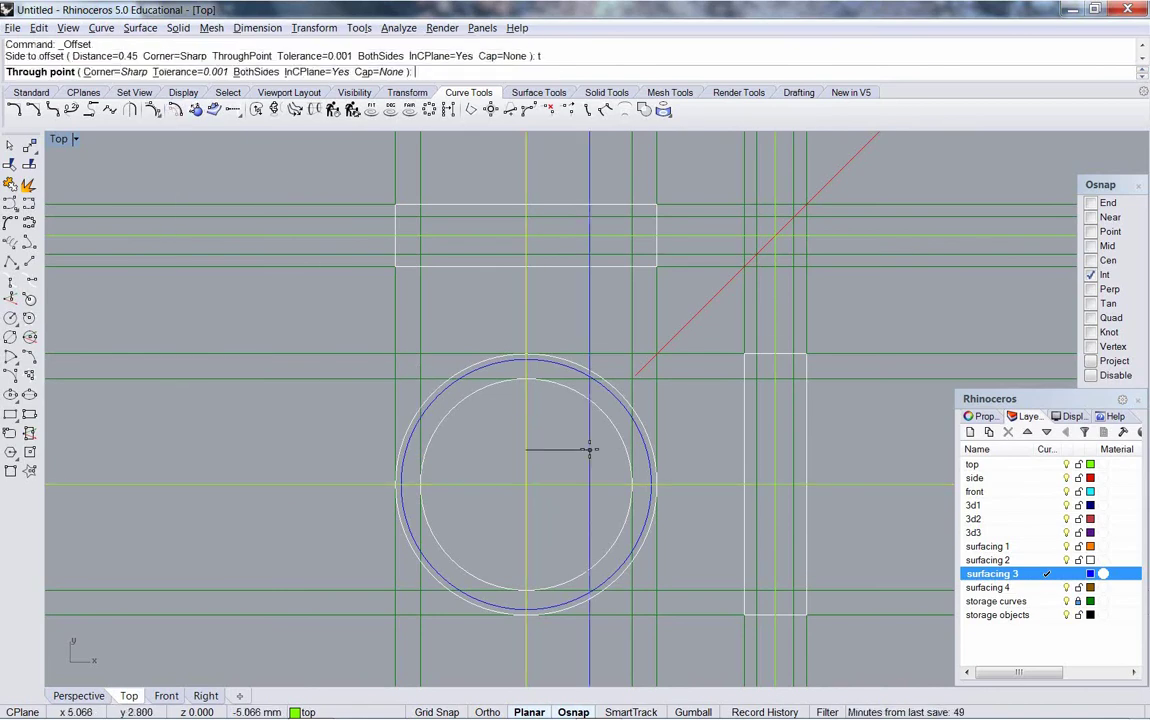
{"action": "left_click", "coordinate": [1058, 467]}
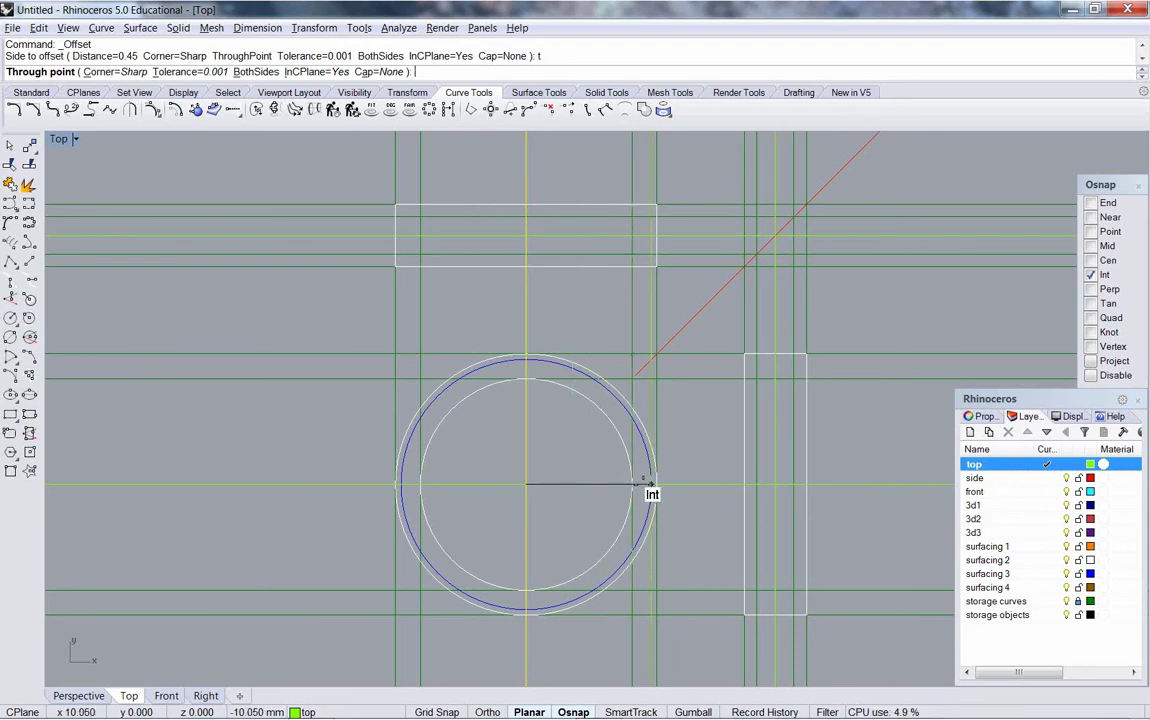
{"action": "left_click", "coordinate": [651, 484]}
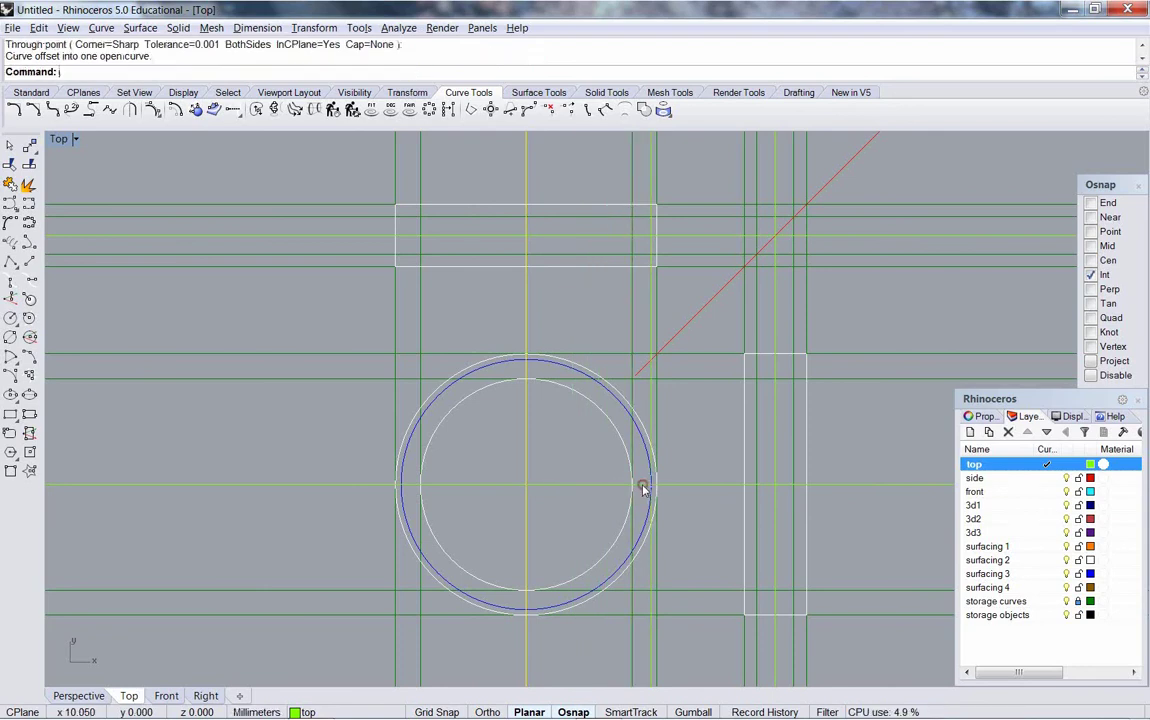
Step: Offset the vertical centre line 10.05 mm to its left side to meet the blue circle's opposite edge
{"action": "right_click", "coordinate": [506, 505]}
{"action": "left_click", "coordinate": [460, 511]}
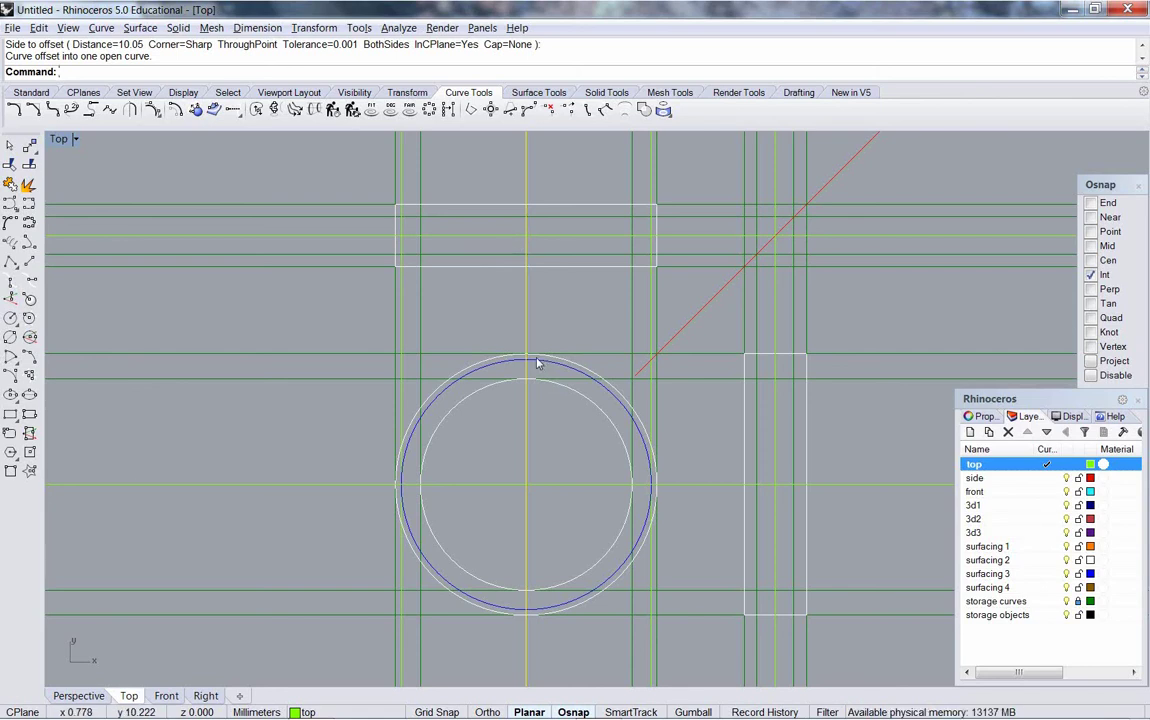
{"action": "left_click", "coordinate": [401, 460]}
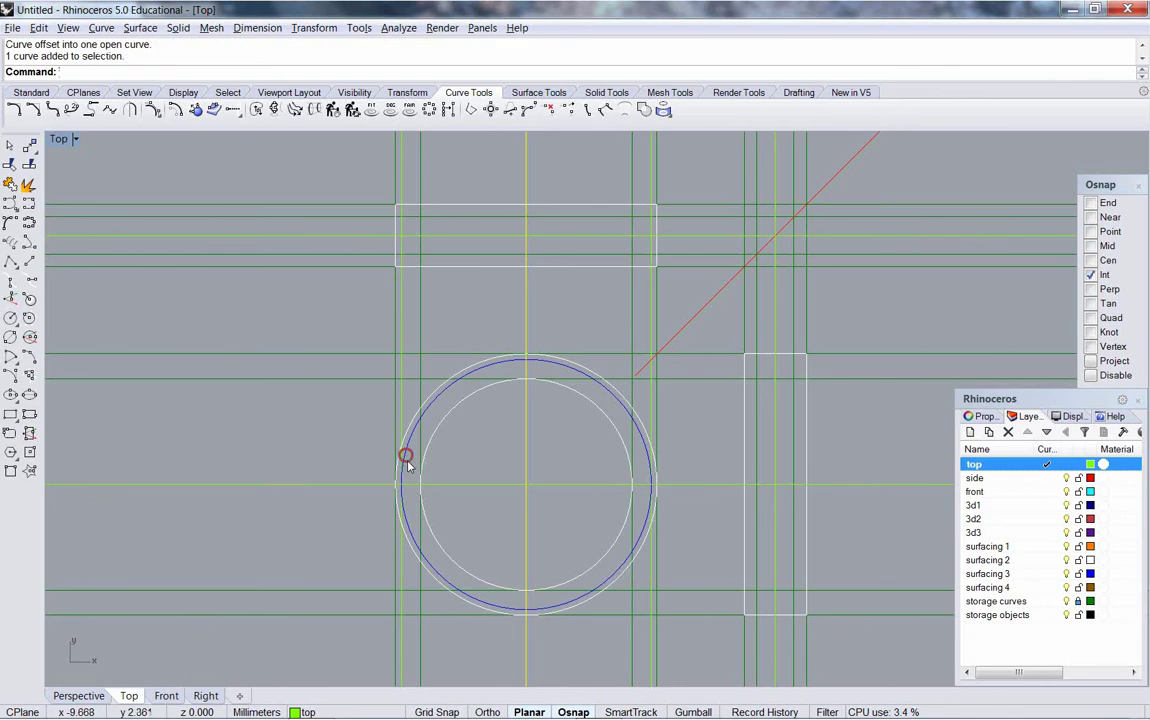
{"action": "left_click", "coordinate": [403, 287]}
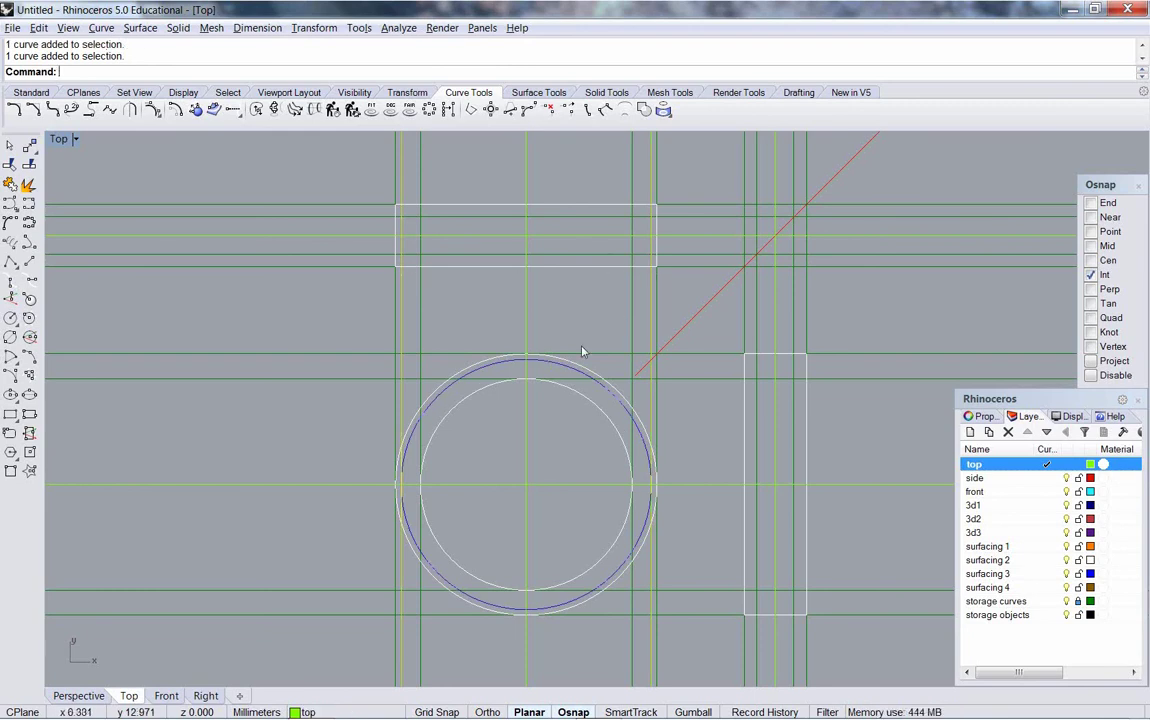
Step: Offset the circle's horizontal centre line 10.05 mm both above and below
{"action": "right_click", "coordinate": [629, 411]}
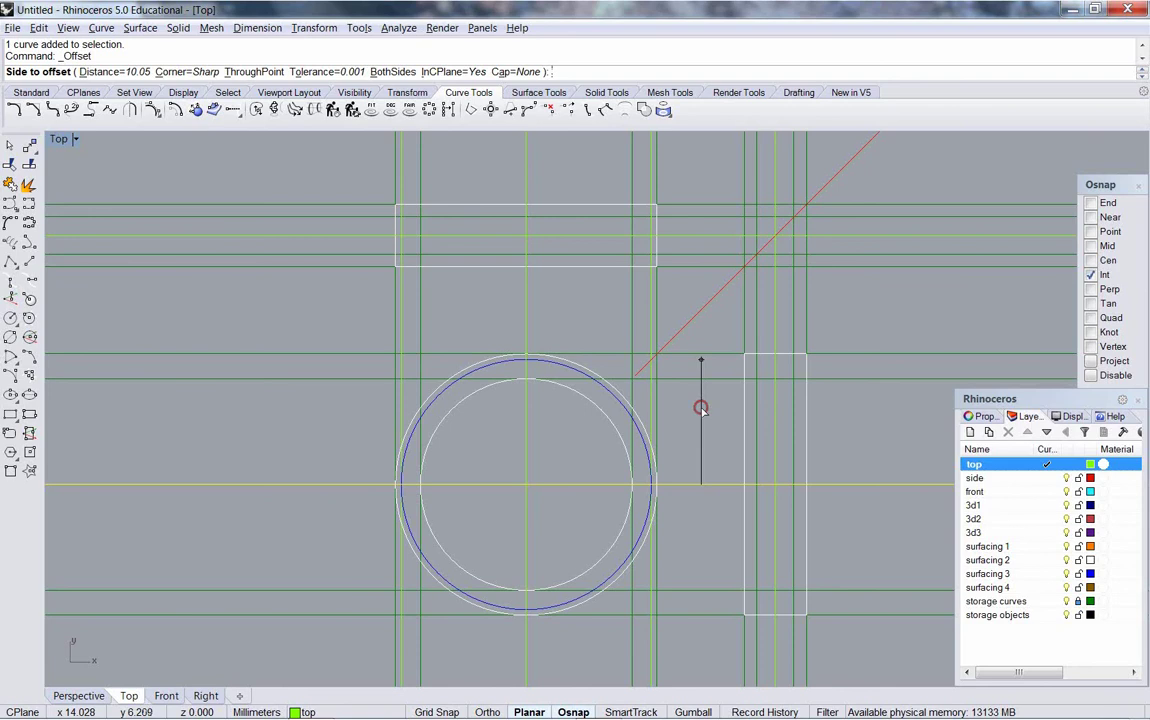
{"action": "left_click", "coordinate": [700, 408]}
{"action": "mouse_move", "coordinate": [706, 539]}
{"action": "right_mouse_down"}
{"action": "mouse_move", "coordinate": [700, 524]}
{"action": "mouse_move", "coordinate": [702, 538]}
{"action": "right_mouse_up"}
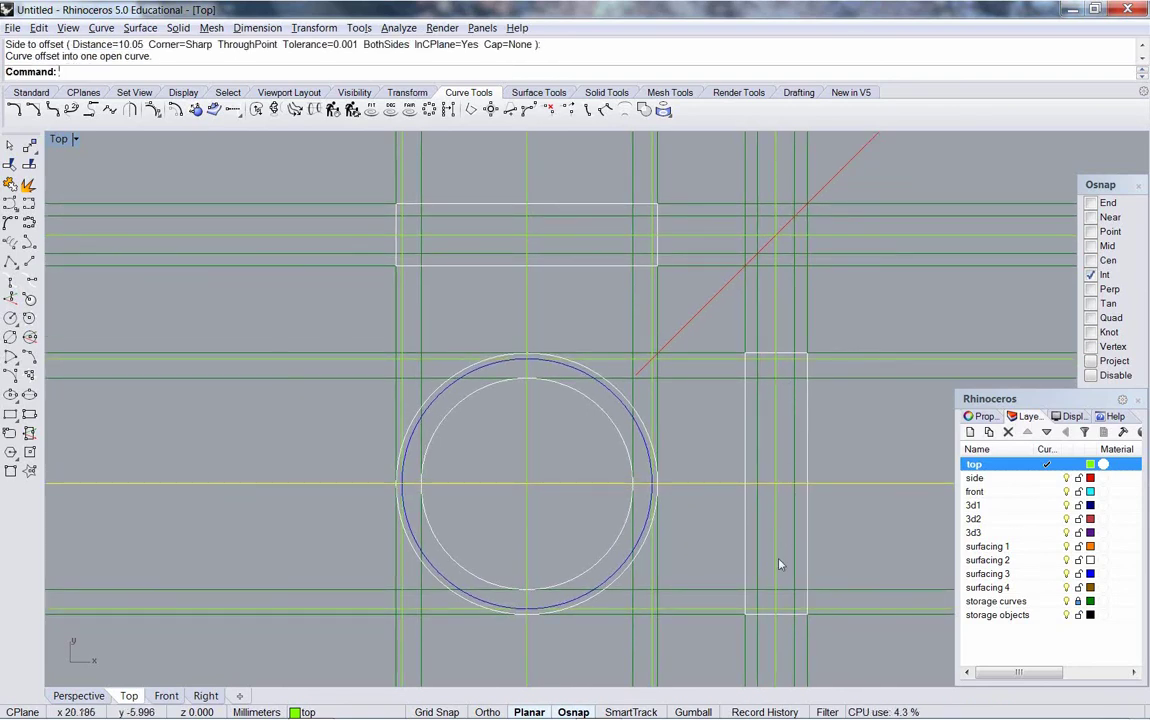
Step: Move the two new horizontal offset guides to the storage curves layer, leaving out the horizontal centre line
{"action": "right_click_drag", "start_coordinate": [662, 505], "coordinate": [650, 518]}
{"action": "scroll", "coordinate": [629, 434], "scroll_direction": "down", "scroll_amount": 5}
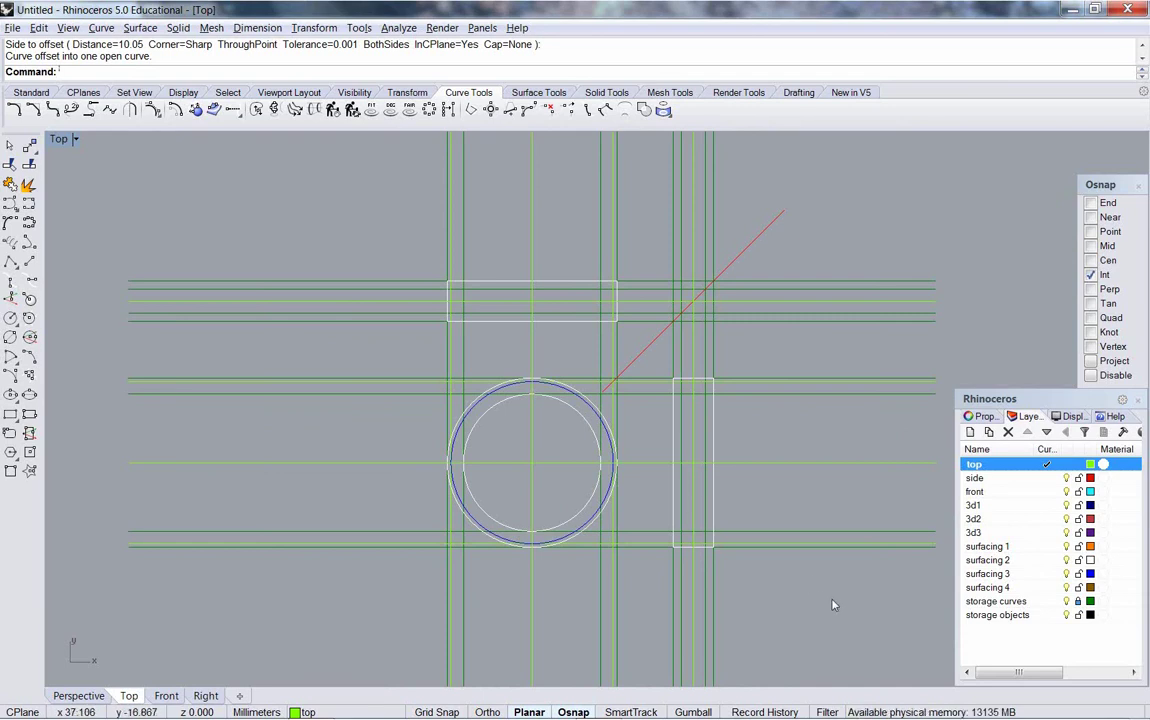
{"action": "right_click_drag", "start_coordinate": [884, 593], "coordinate": [857, 602]}
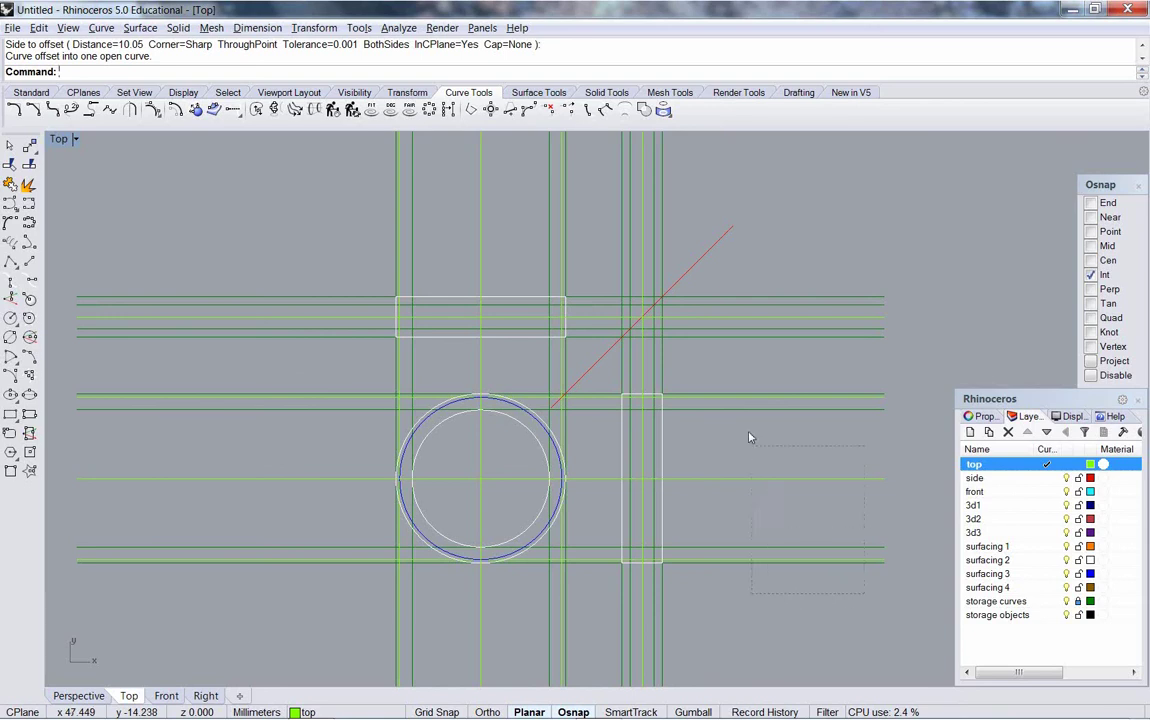
{"action": "left_click_drag", "start_coordinate": [750, 437], "coordinate": [748, 381]}
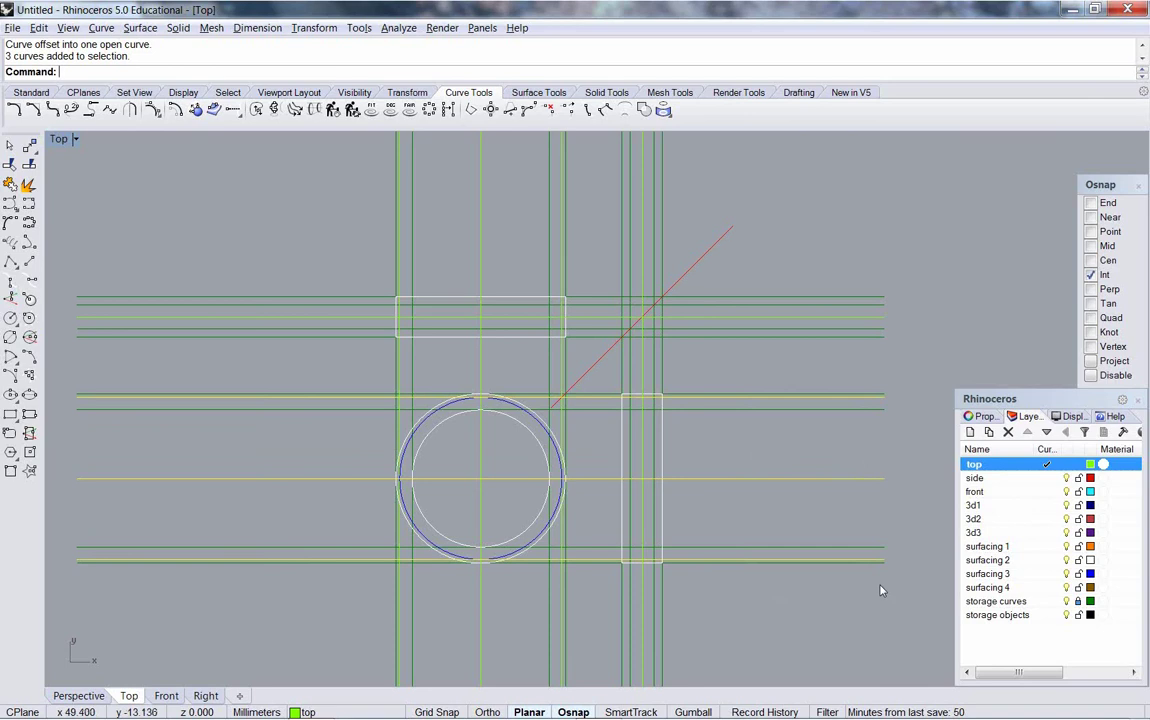
{"action": "left_click", "coordinate": [780, 479], "text": "ctrl"}
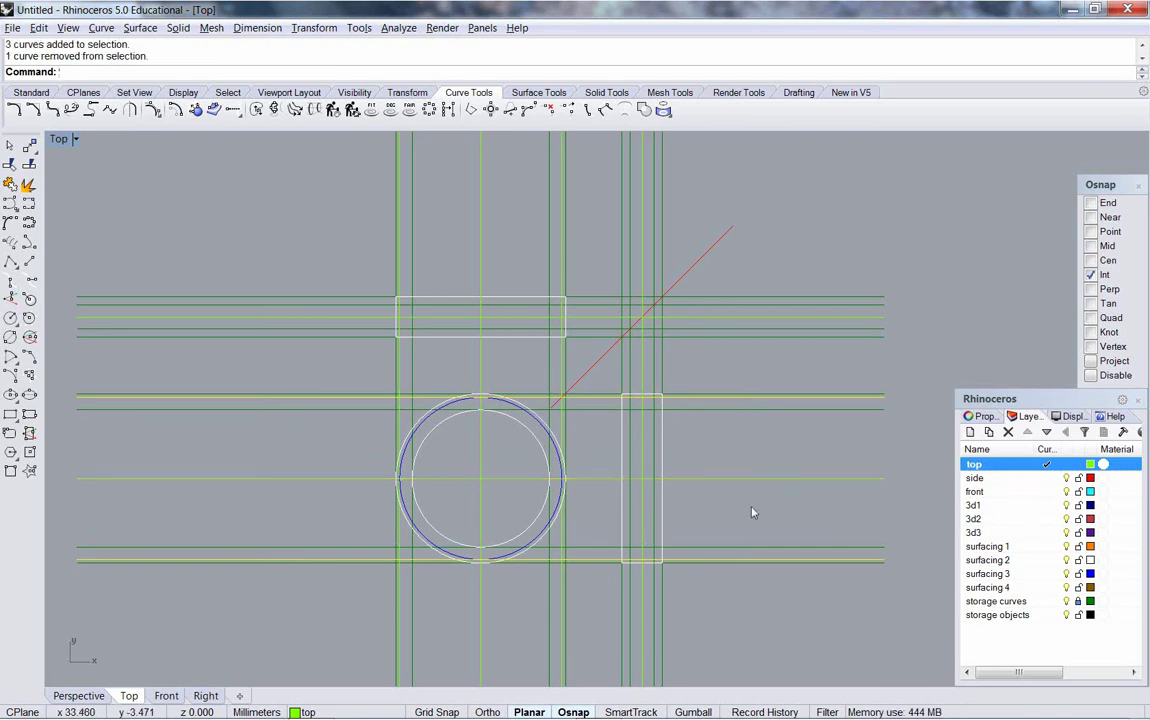
{"action": "type", "text": "changelayer"}
{"action": "key", "text": "Return"}
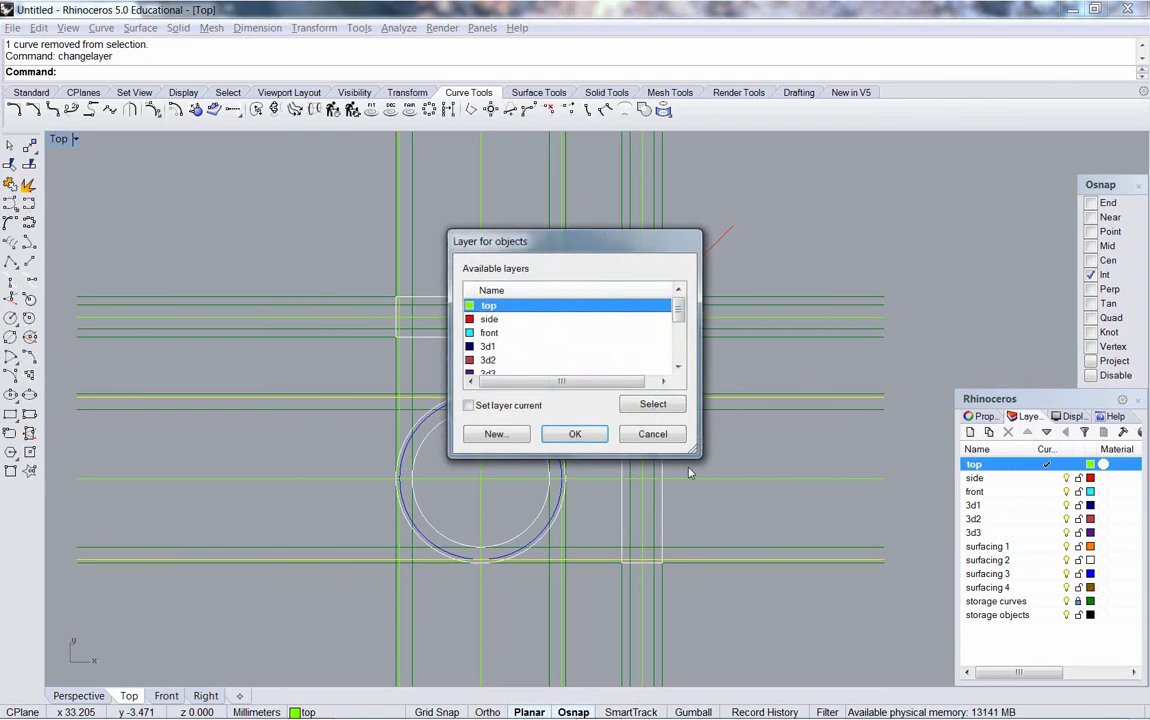
{"action": "left_click_drag", "start_coordinate": [679, 308], "coordinate": [680, 350]}
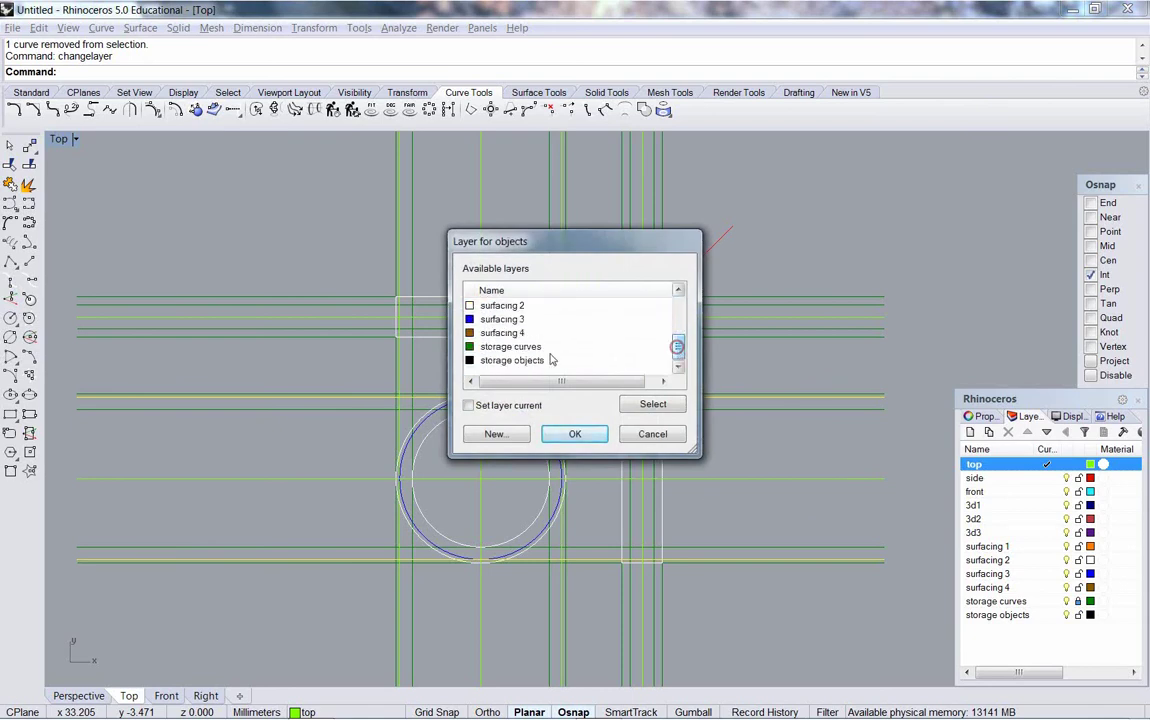
{"action": "left_click", "coordinate": [548, 346]}
{"action": "left_click", "coordinate": [575, 434]}
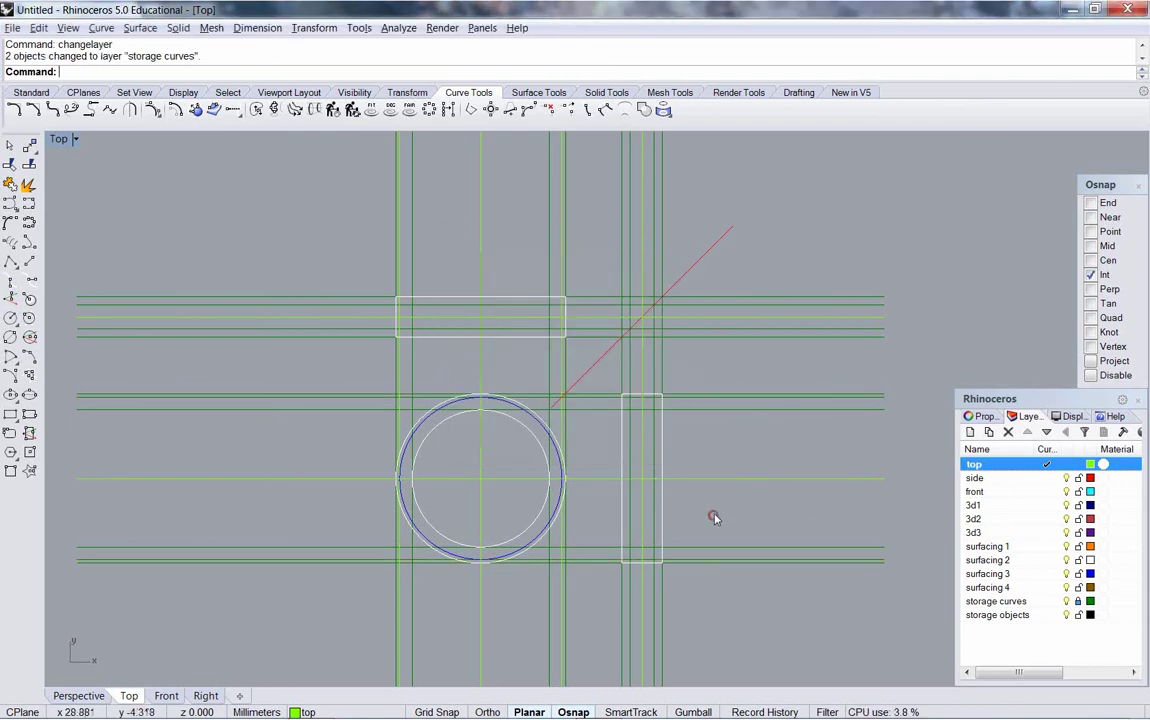
Step: Move the two new vertical offset guides to the storage curves layer without the centre lines, and test-select across the vertical guides
{"action": "right_click_drag", "start_coordinate": [614, 338], "coordinate": [630, 435]}
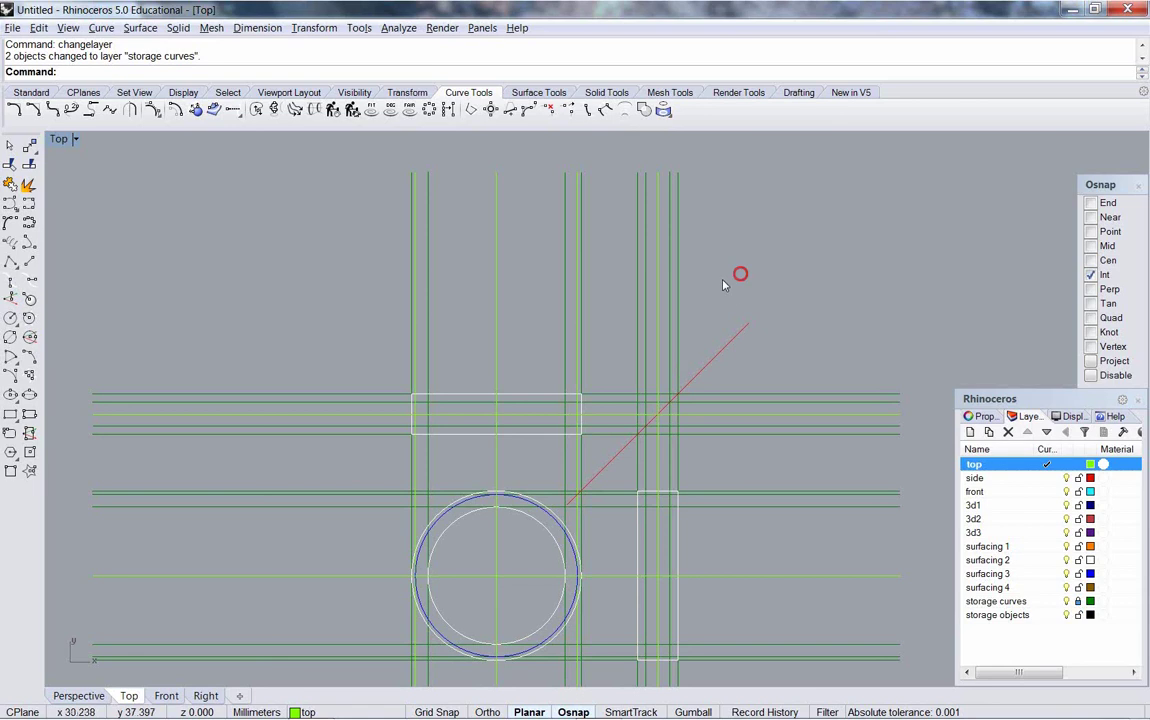
{"action": "left_click_drag", "start_coordinate": [334, 199], "coordinate": [333, 197]}
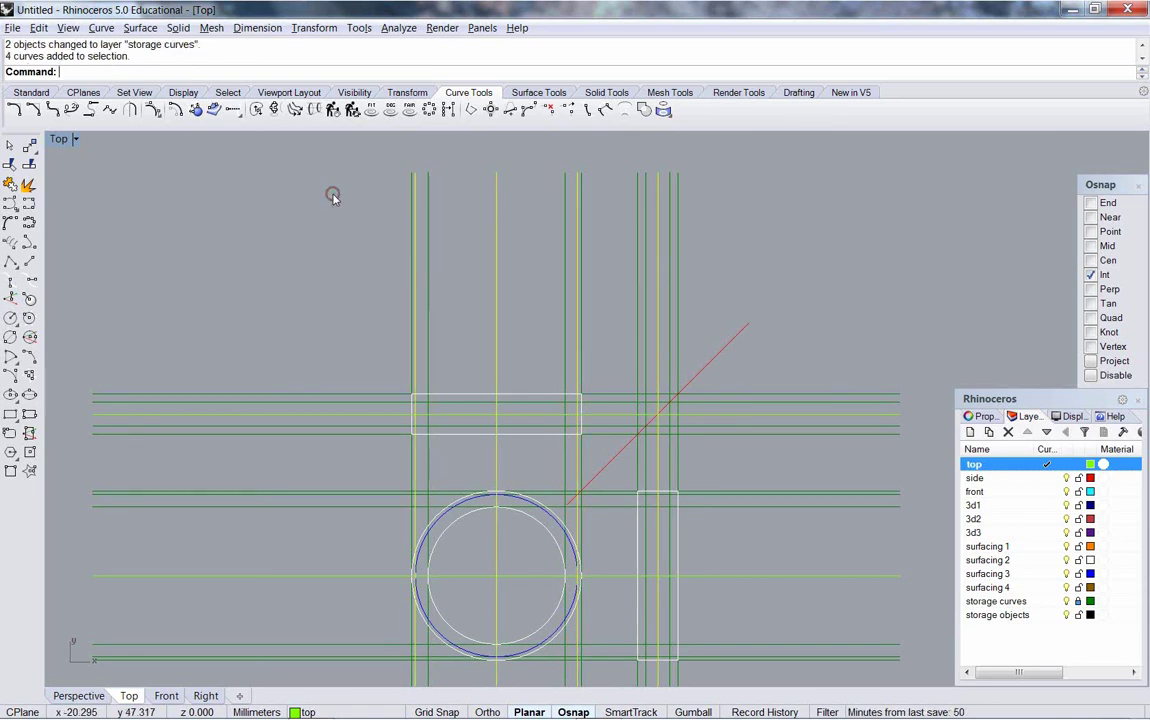
{"action": "left_click", "coordinate": [661, 314], "text": "ctrl"}
{"action": "left_click", "coordinate": [495, 341], "text": "ctrl"}
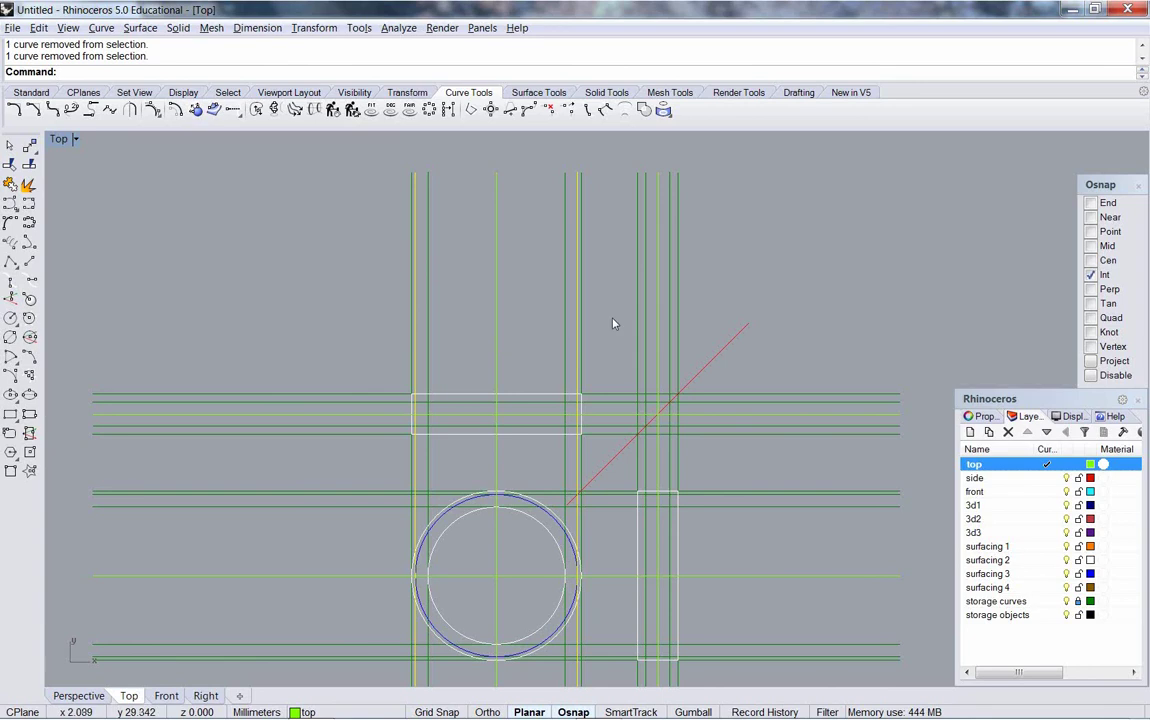
{"action": "type", "text": "changelayer"}
{"action": "key", "text": "Return"}
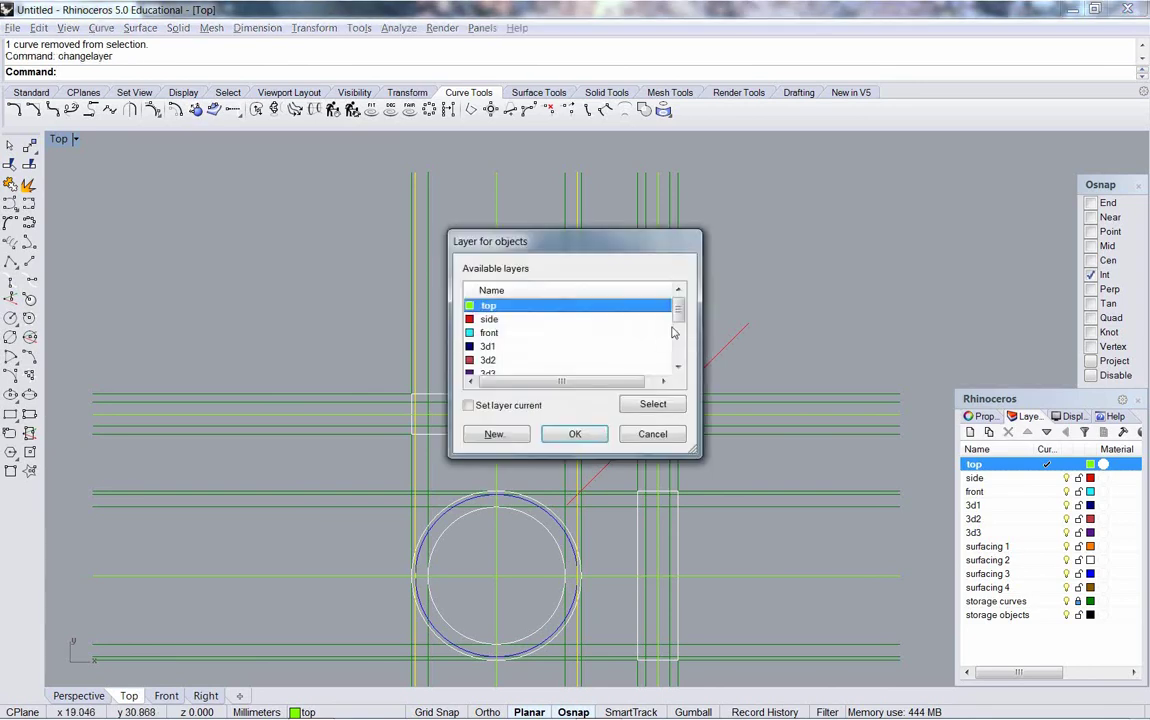
{"action": "scroll", "coordinate": [675, 335], "scroll_direction": "down", "scroll_amount": 3}
{"action": "left_click", "coordinate": [580, 360]}
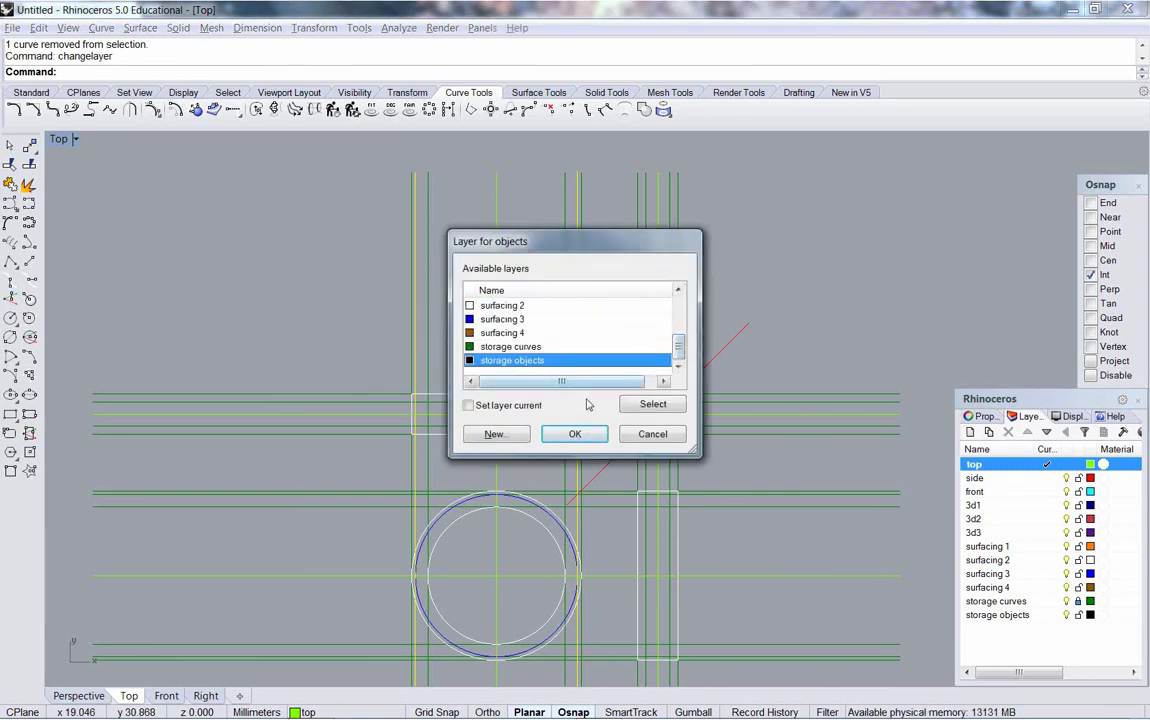
{"action": "left_click", "coordinate": [550, 348]}
{"action": "left_click", "coordinate": [576, 433]}
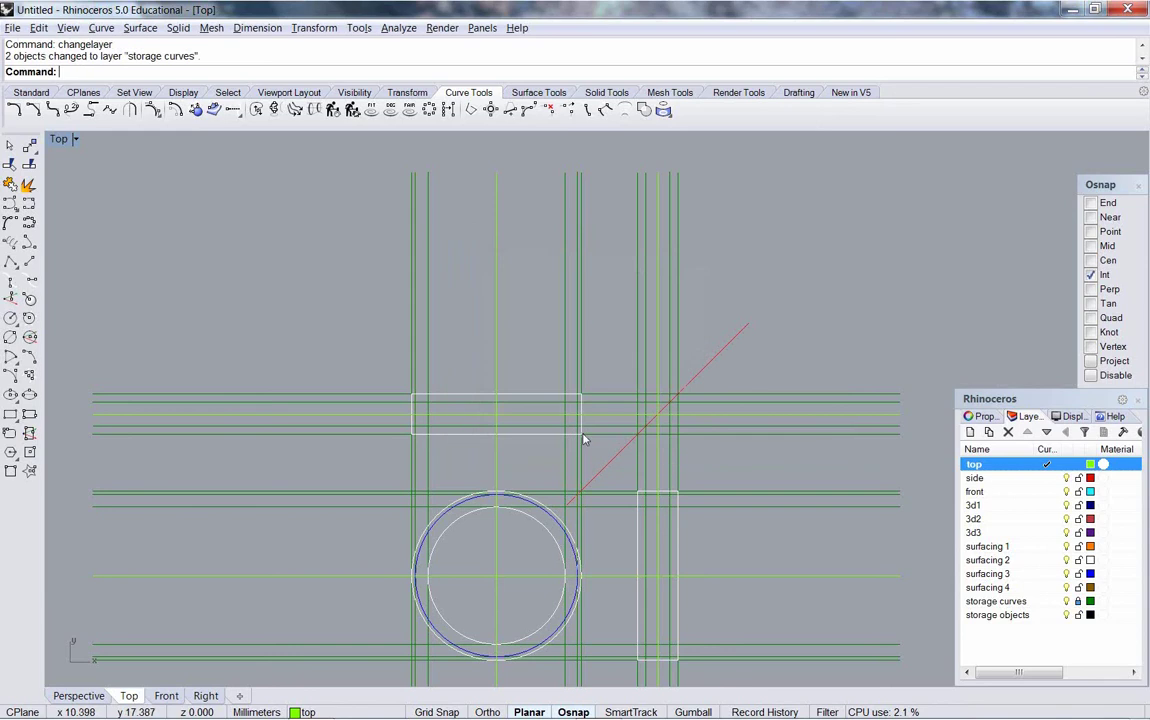
{"action": "left_click_drag", "start_coordinate": [430, 242], "coordinate": [344, 225]}
{"action": "left_click_drag", "start_coordinate": [744, 273], "coordinate": [321, 217]}
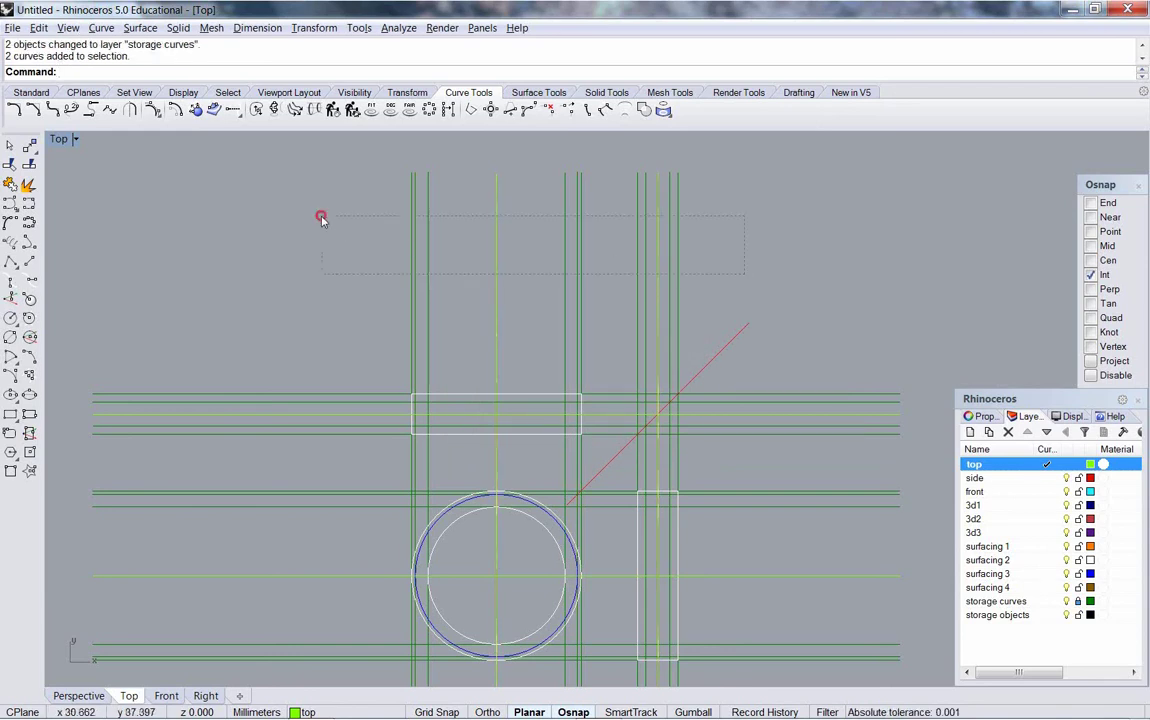
{"action": "left_click", "coordinate": [329, 241]}
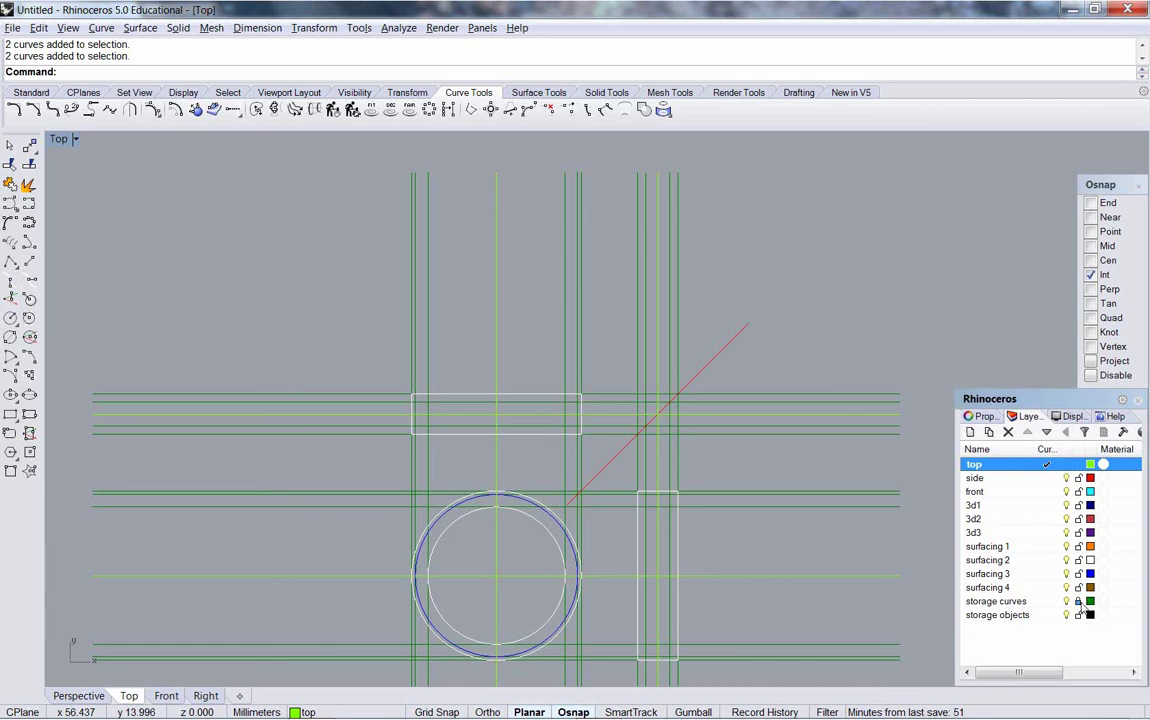
Step: Make surfacing 2 current and draw two 21 mm horizontal lines across the upper rectangle along its inner guides
{"action": "right_click_drag", "start_coordinate": [617, 487], "coordinate": [629, 475]}
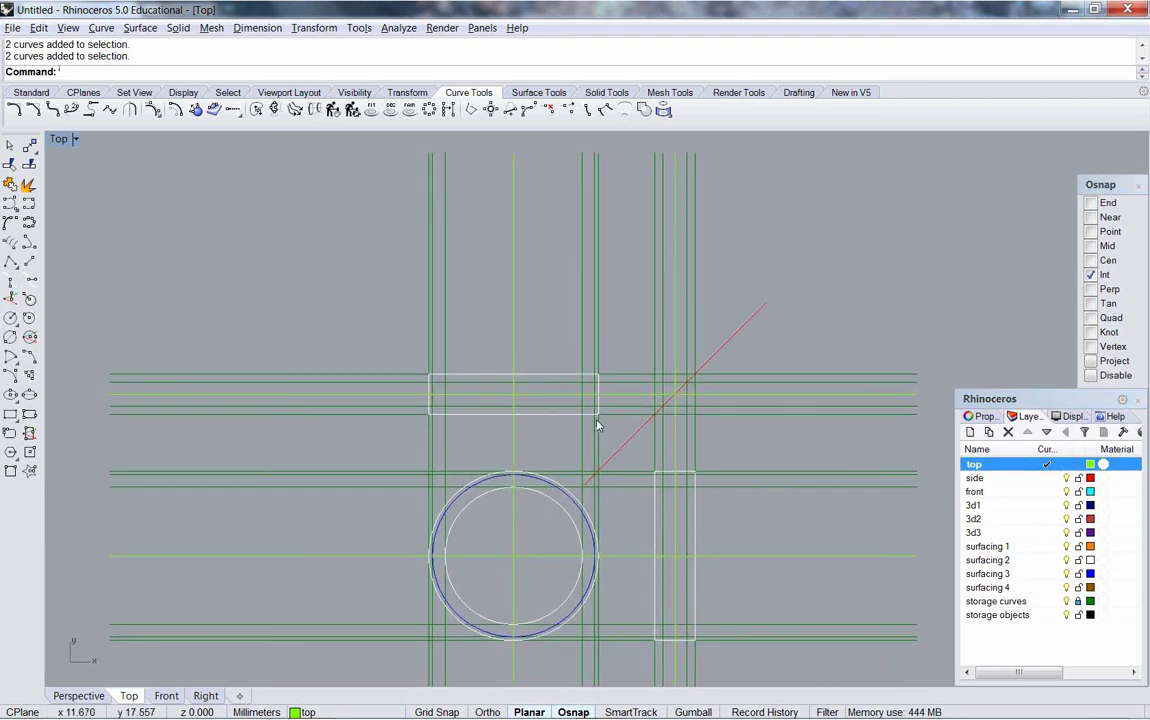
{"action": "scroll", "coordinate": [506, 440], "scroll_direction": "up", "scroll_amount": 3}
{"action": "right_click_drag", "start_coordinate": [588, 443], "coordinate": [526, 400]}
{"action": "left_click", "coordinate": [31, 264]}
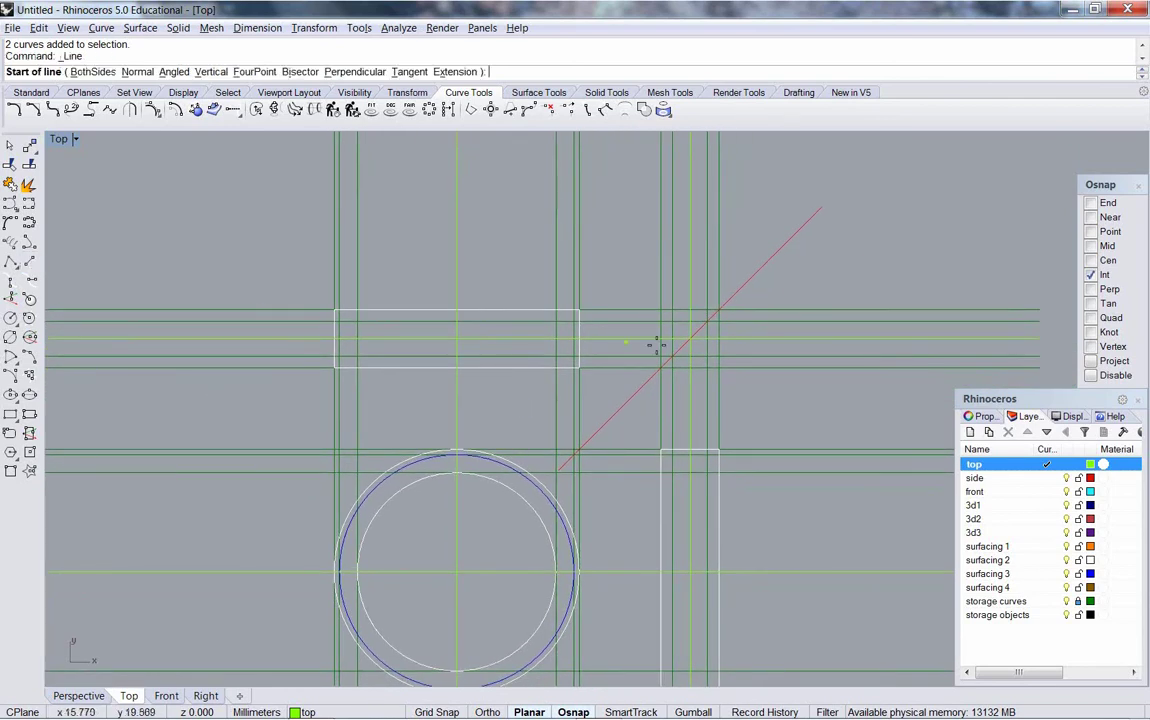
{"action": "left_click", "coordinate": [1050, 561]}
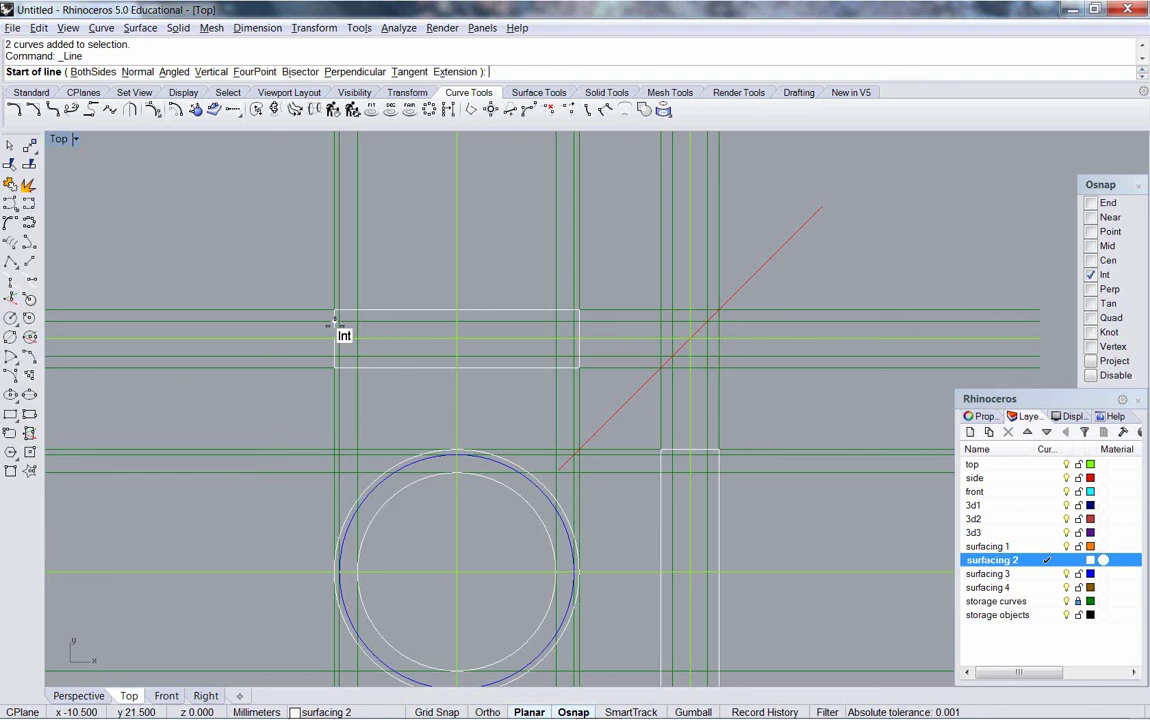
{"action": "left_click", "coordinate": [333, 322]}
{"action": "left_click", "coordinate": [582, 324]}
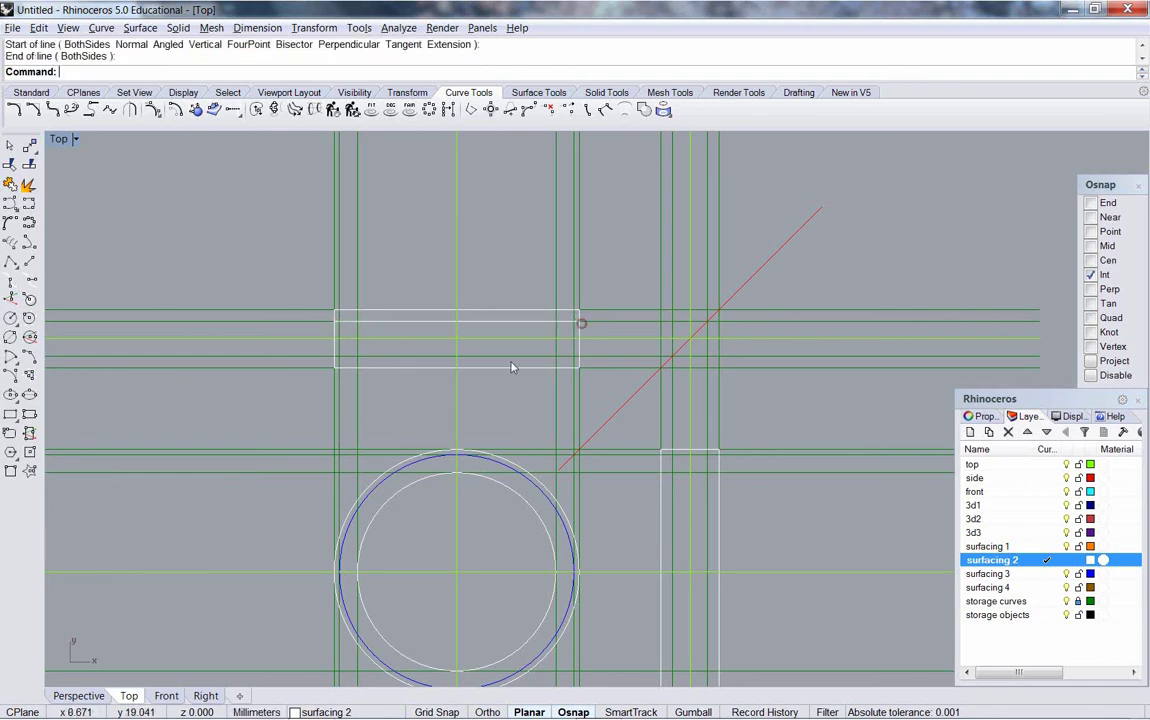
{"action": "key", "text": "Return"}
{"action": "left_click", "coordinate": [333, 357]}
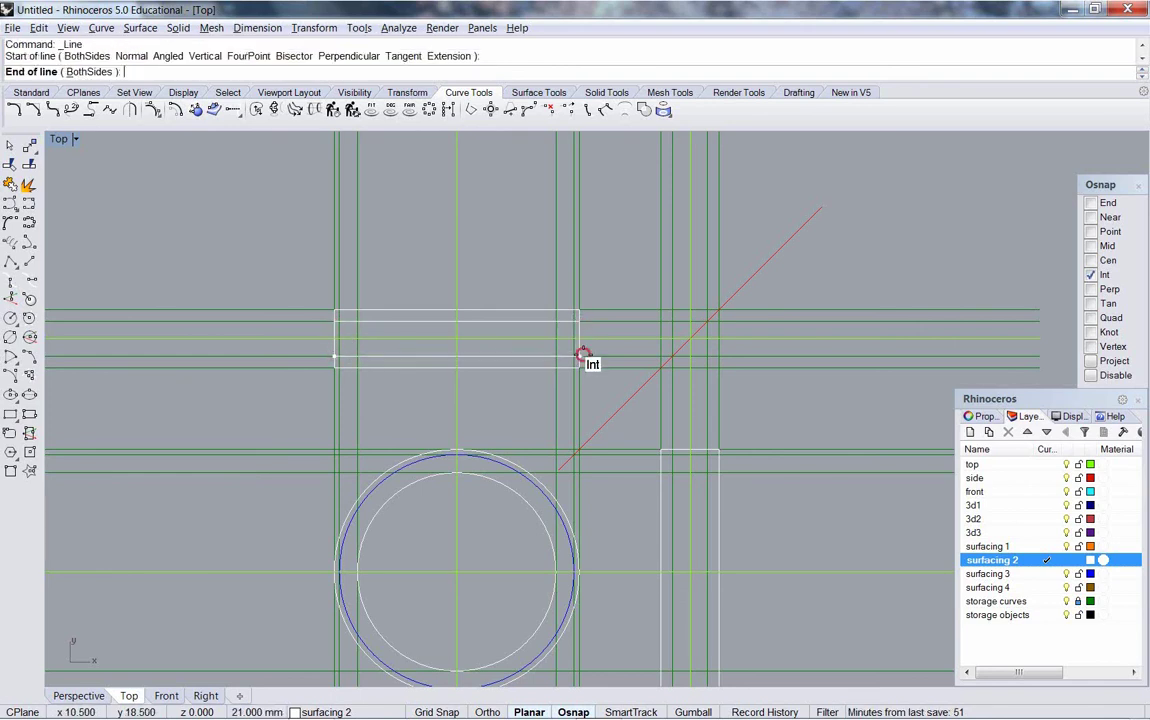
{"action": "left_click", "coordinate": [582, 355]}
Step: Draw a short vertical line at each end of the upper rectangle, joining its two inner horizontal lines along the 10.05 mm offset guides
{"action": "key", "text": "Return"}
{"action": "left_click", "coordinate": [344, 326]}
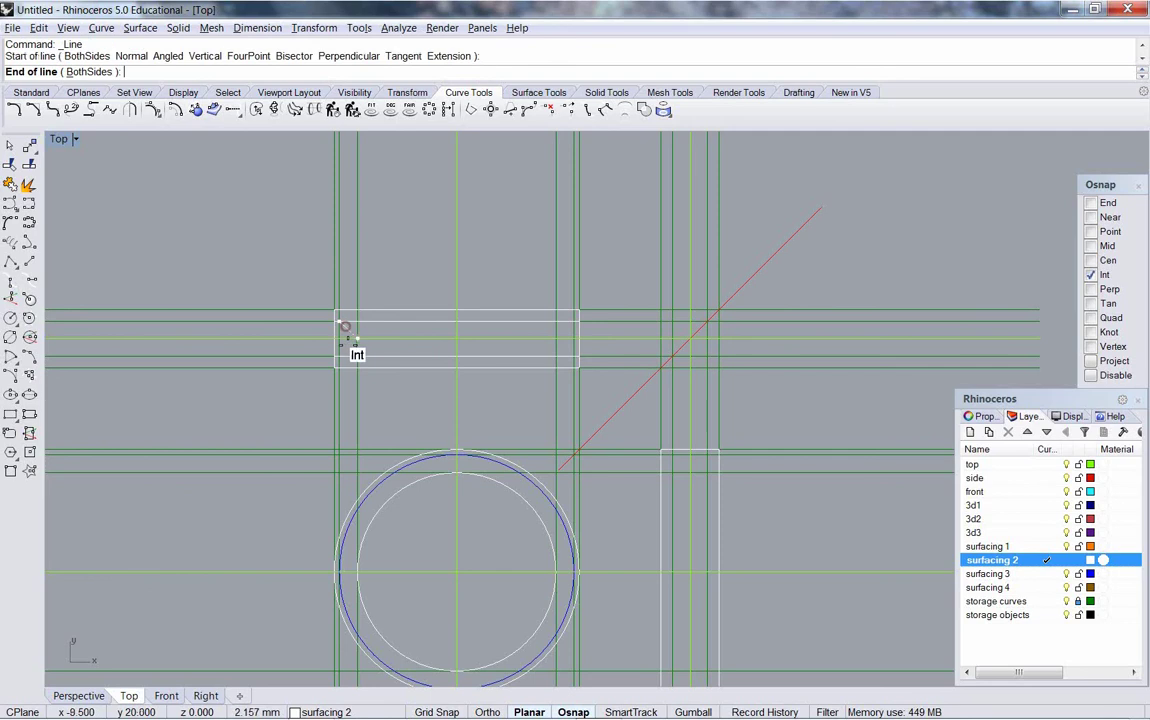
{"action": "left_click", "coordinate": [346, 355]}
{"action": "key", "text": "Return"}
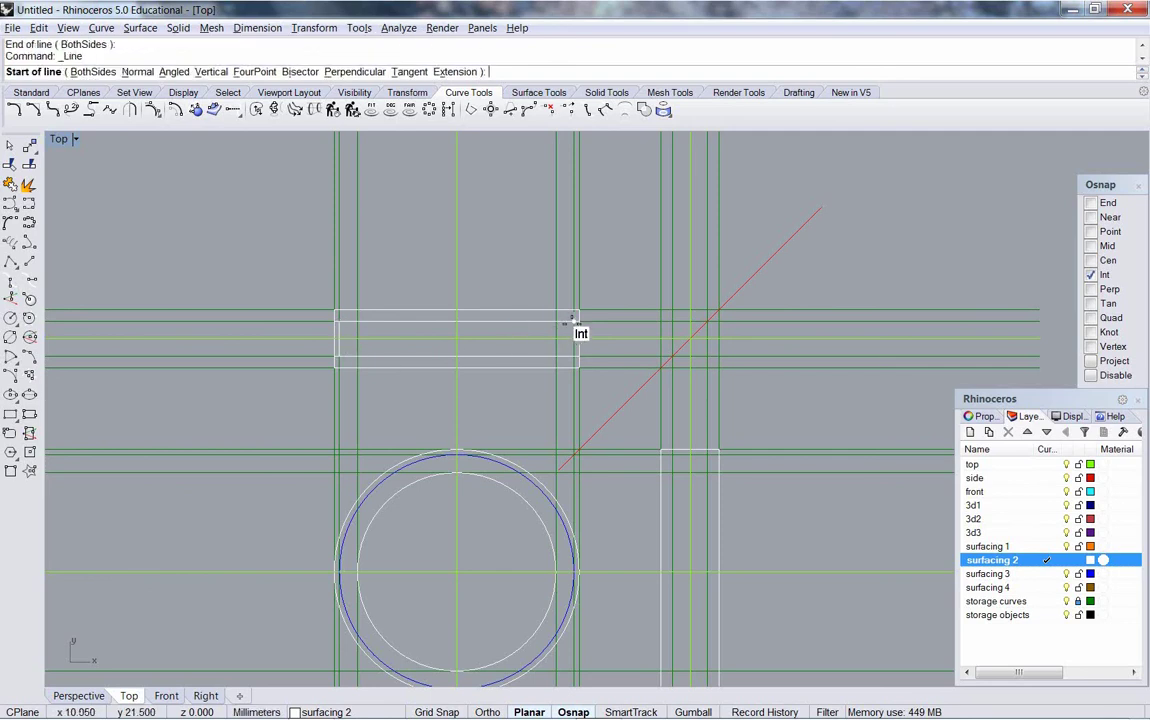
{"action": "left_click", "coordinate": [572, 324]}
{"action": "left_click", "coordinate": [574, 355]}
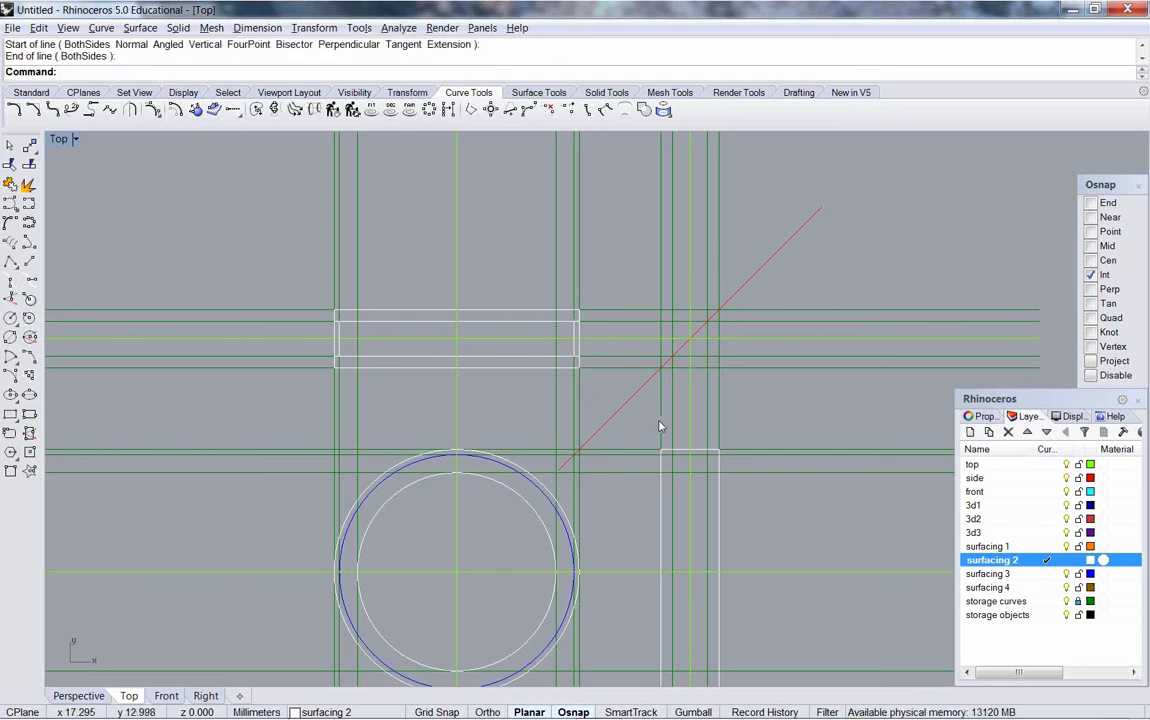
Step: Draw two vertical lines down the full height of the side-view rectangle along its inner guides
{"action": "key", "text": "Return"}
{"action": "right_click_drag", "start_coordinate": [678, 452], "coordinate": [668, 342]}
{"action": "left_click", "coordinate": [668, 342]}
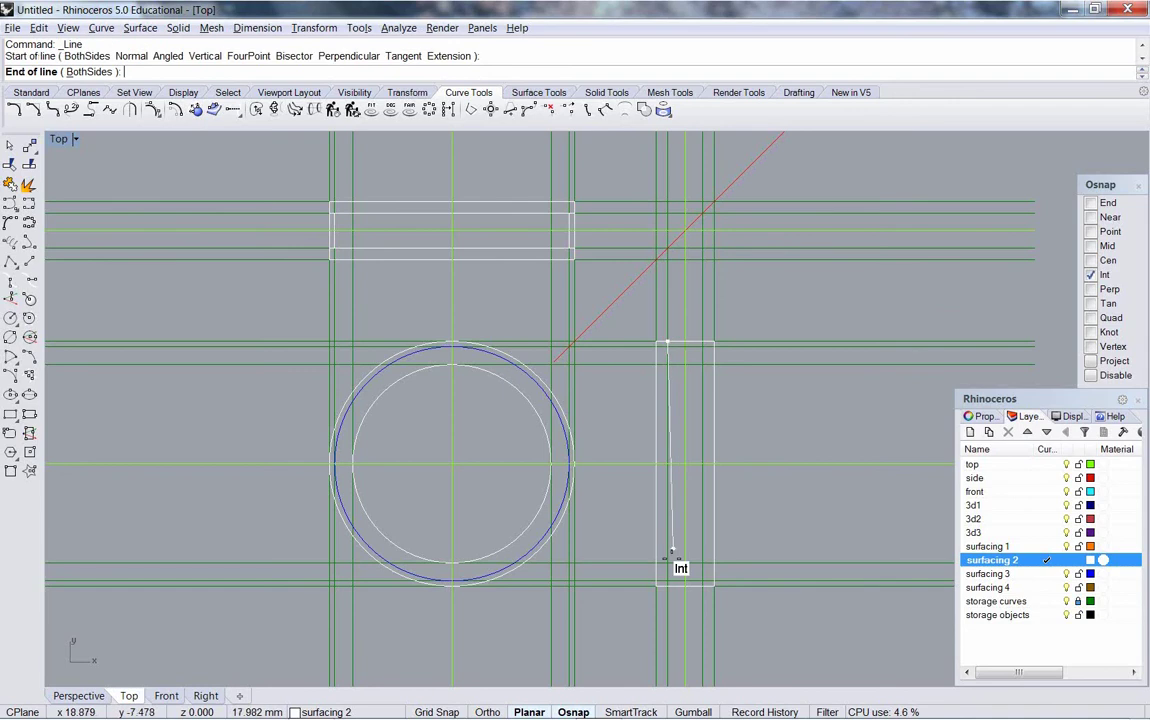
{"action": "left_click", "coordinate": [671, 585]}
{"action": "key", "text": "Return"}
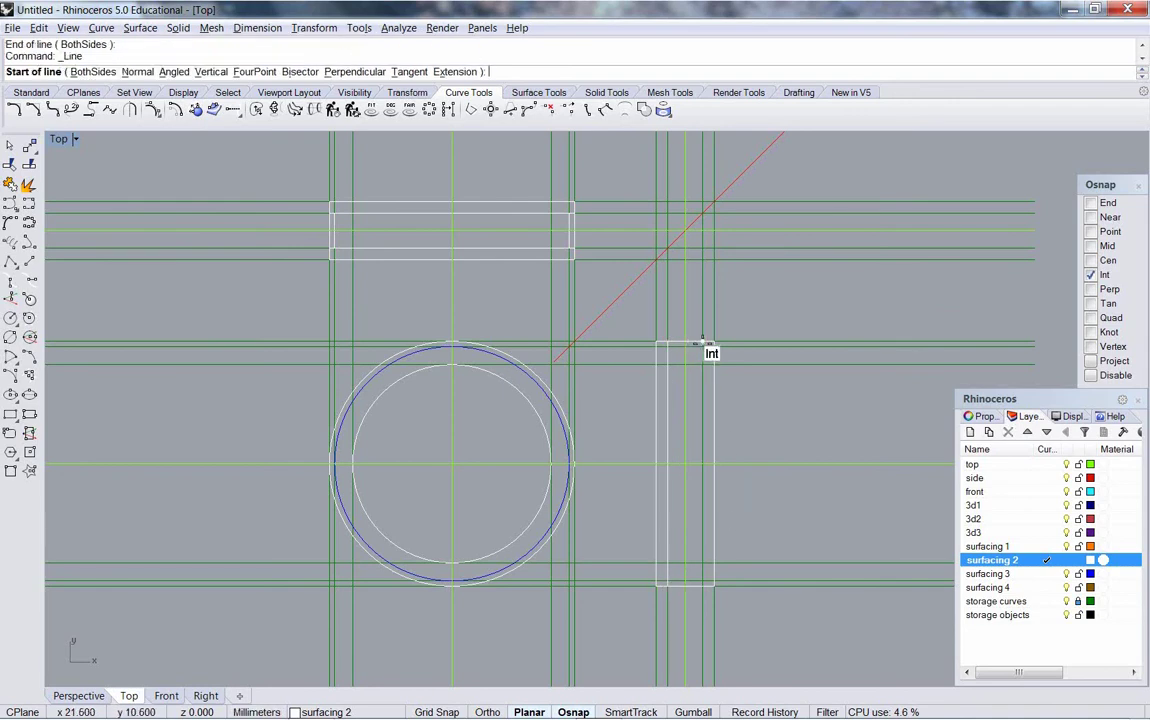
{"action": "left_click", "coordinate": [703, 343]}
{"action": "left_click", "coordinate": [704, 586]}
Step: Draw 3 mm horizontal lines between the side view's inner vertical lines, at the lower and upper guides projected from the blue circle
{"action": "key", "text": "Return"}
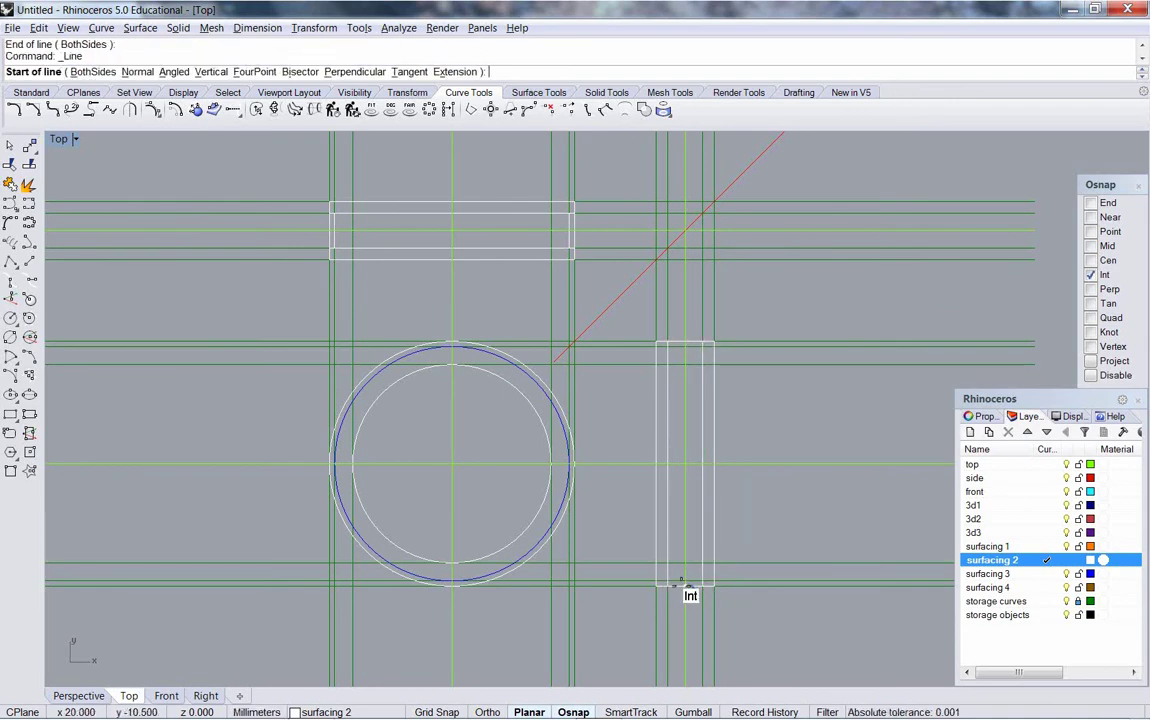
{"action": "left_click", "coordinate": [670, 584]}
{"action": "left_click", "coordinate": [701, 583]}
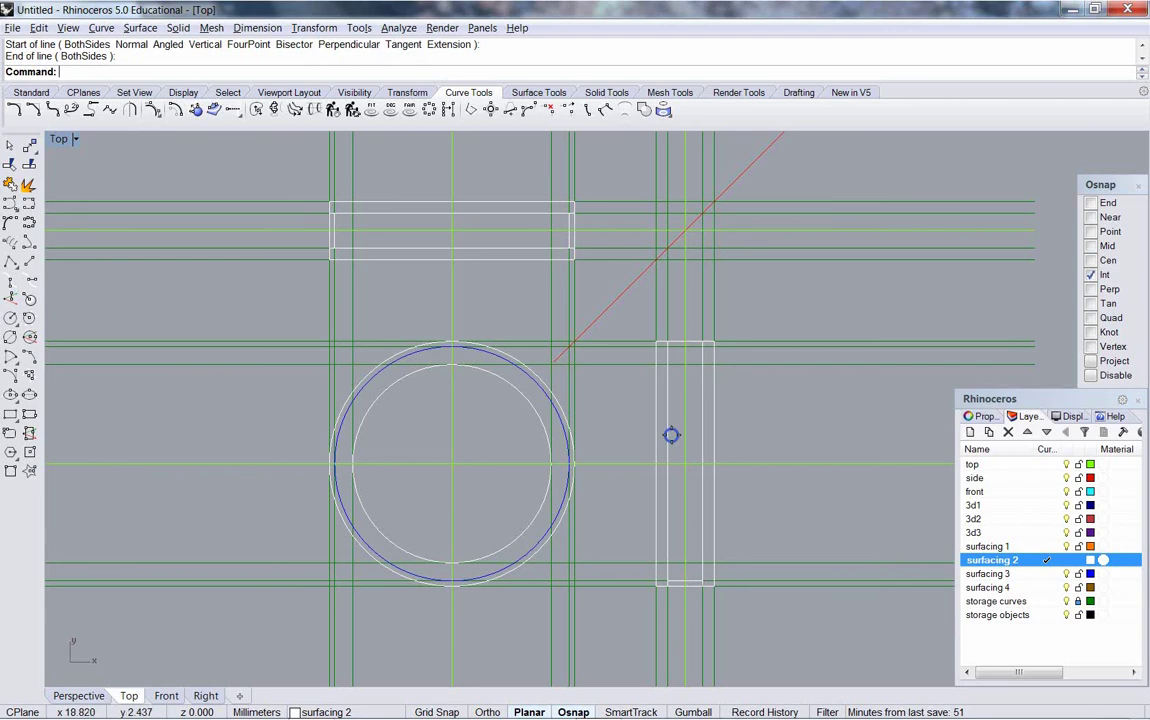
{"action": "key", "text": "Return"}
{"action": "left_click", "coordinate": [659, 345]}
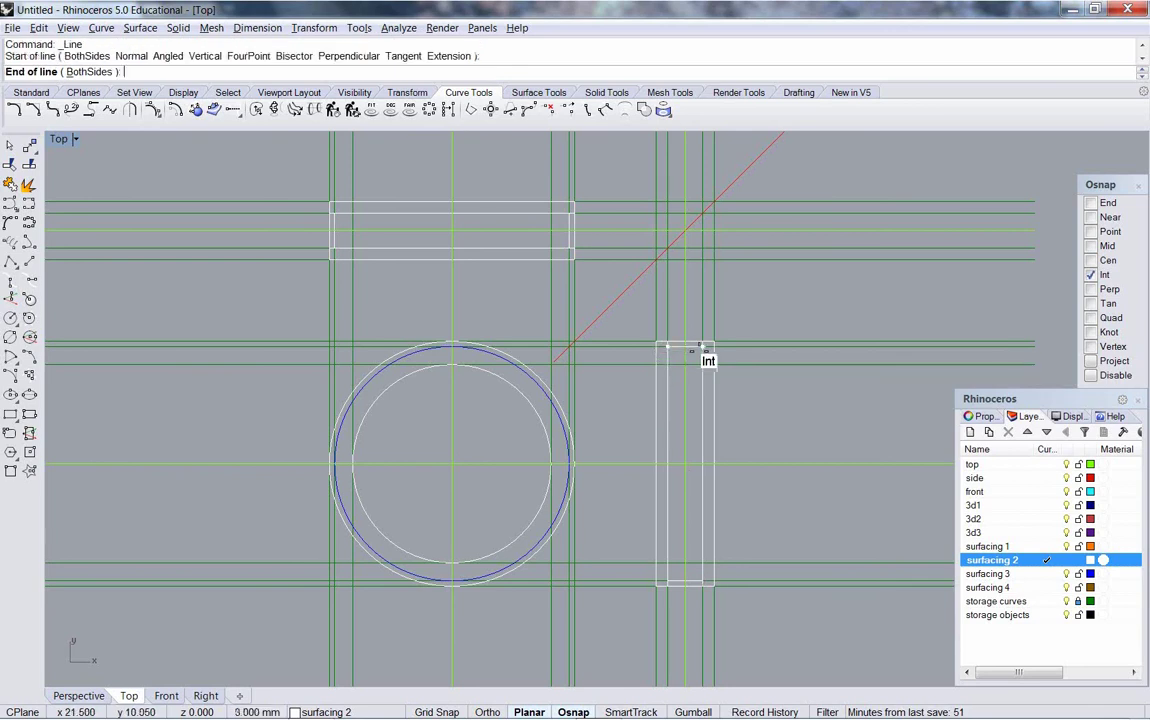
{"action": "left_click", "coordinate": [692, 350]}
Step: Trim both short end edges of the upper rectangle between its two inner horizontal lines
{"action": "right_click_drag", "start_coordinate": [495, 326], "coordinate": [513, 405]}
{"action": "scroll", "coordinate": [548, 352], "scroll_direction": "up", "scroll_amount": 2}
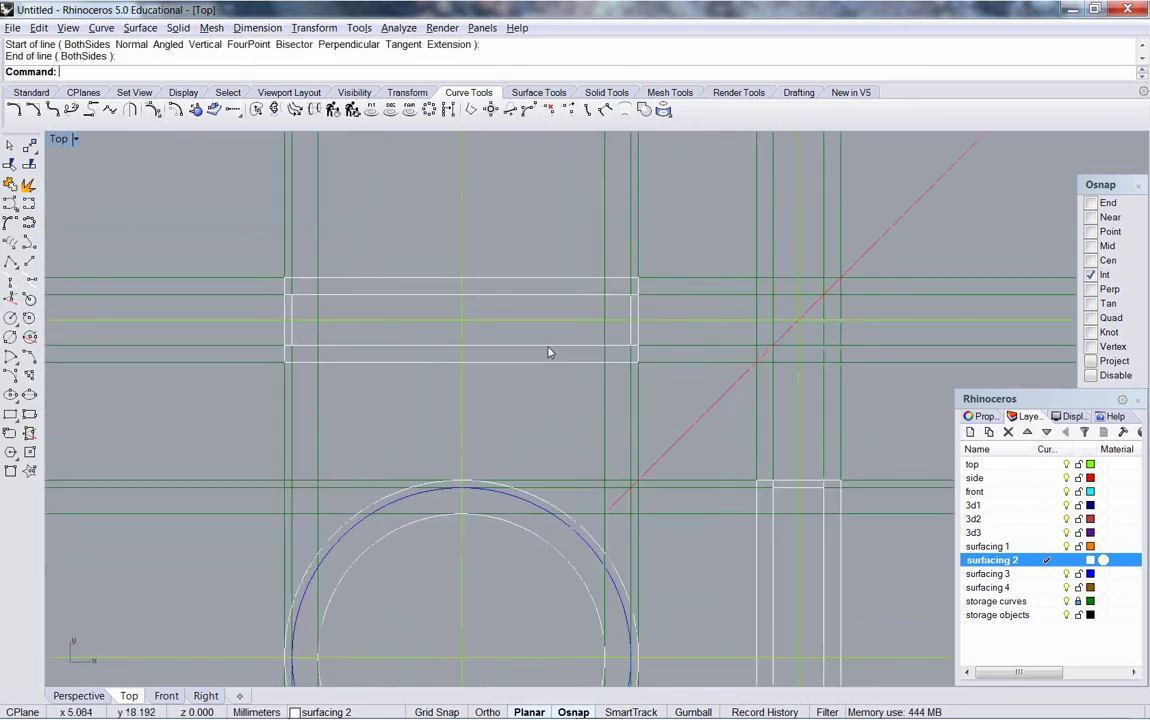
{"action": "left_click", "coordinate": [548, 346]}
{"action": "left_click", "coordinate": [557, 294]}
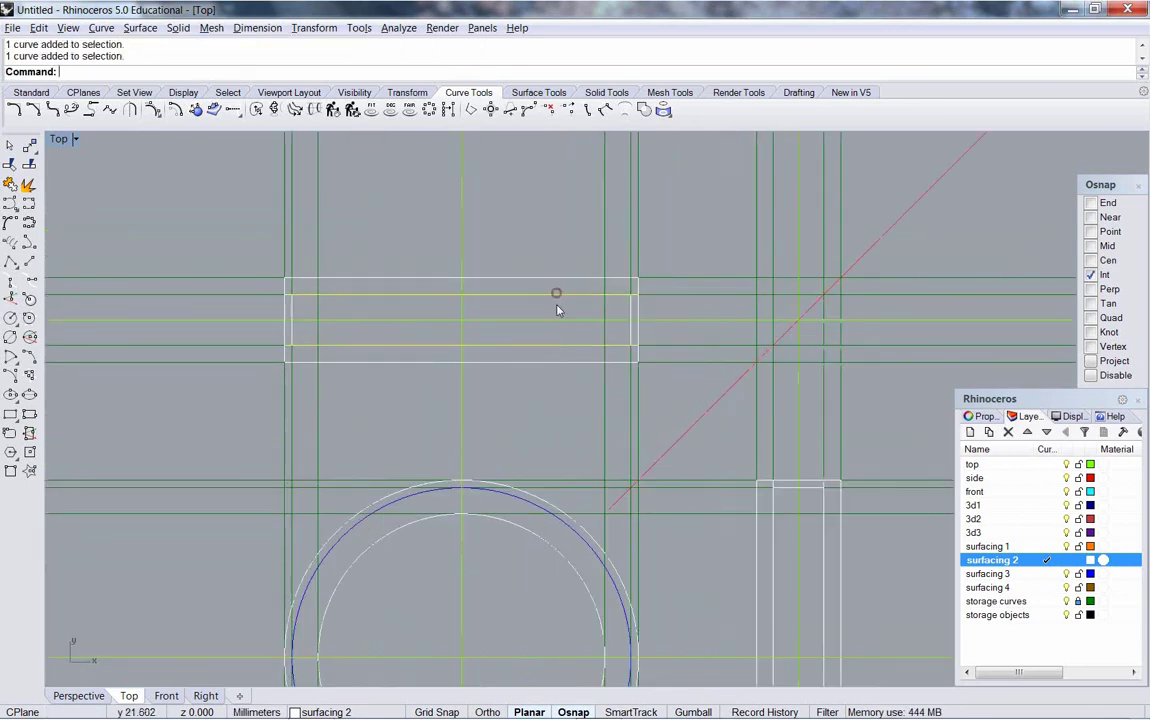
{"action": "left_click", "coordinate": [12, 184]}
{"action": "left_click", "coordinate": [286, 338]}
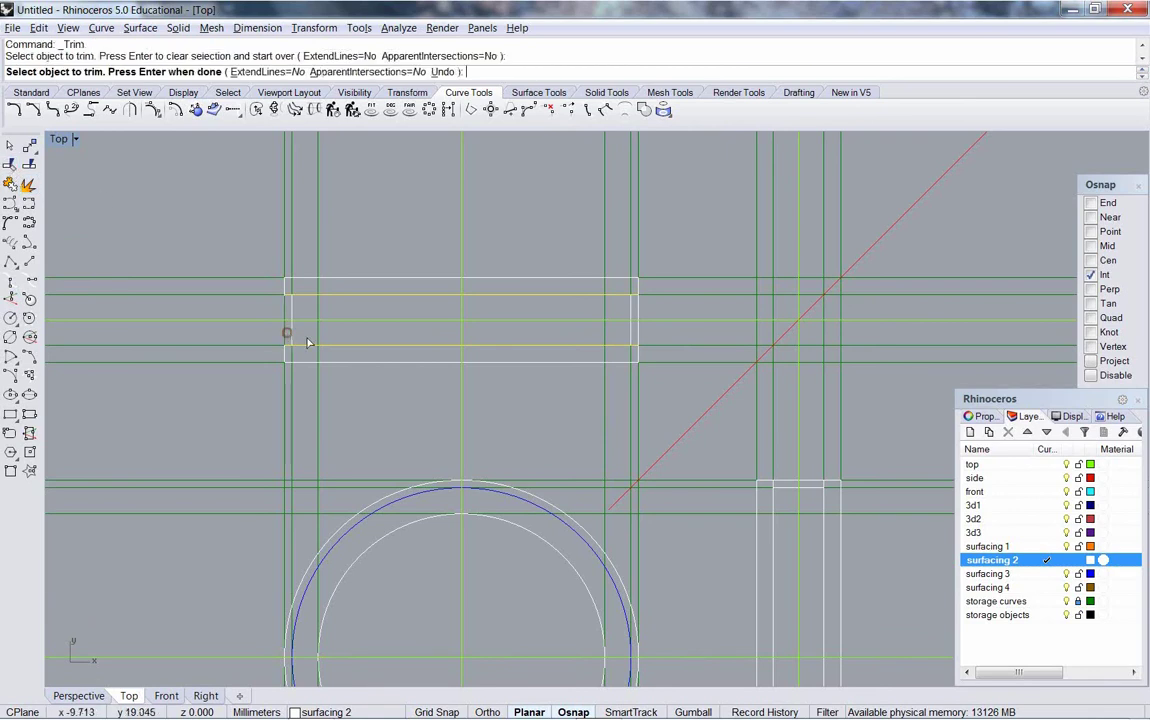
{"action": "left_click", "coordinate": [638, 328]}
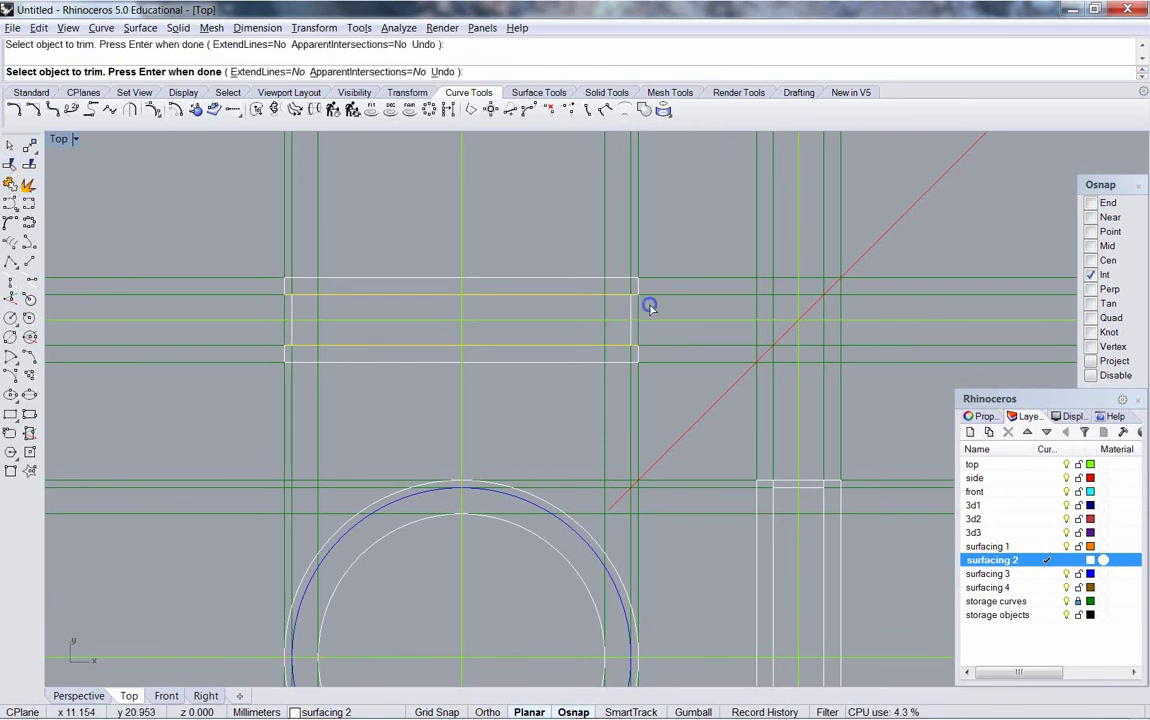
{"action": "key", "text": "Return"}
Step: Trim the side-view rectangle's upper and lower edges between its two inner vertical lines
{"action": "key", "text": "Right"}
{"action": "key", "text": "Down"}
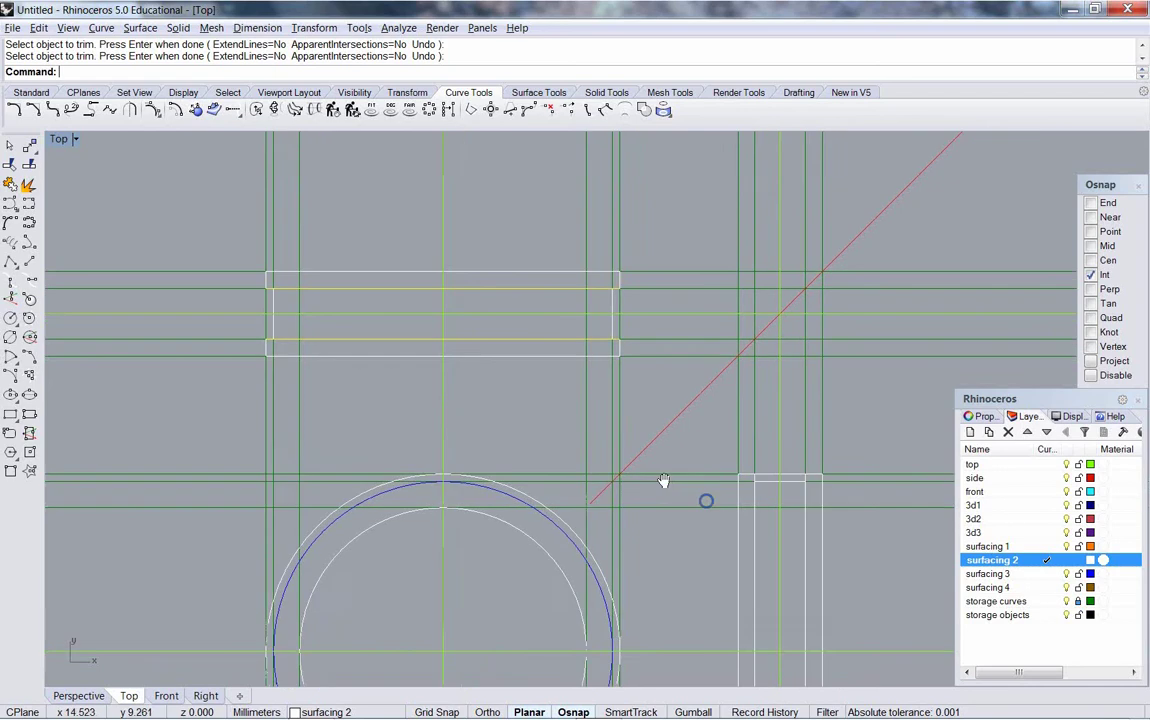
{"action": "left_click", "coordinate": [686, 406]}
{"action": "left_click", "coordinate": [634, 424]}
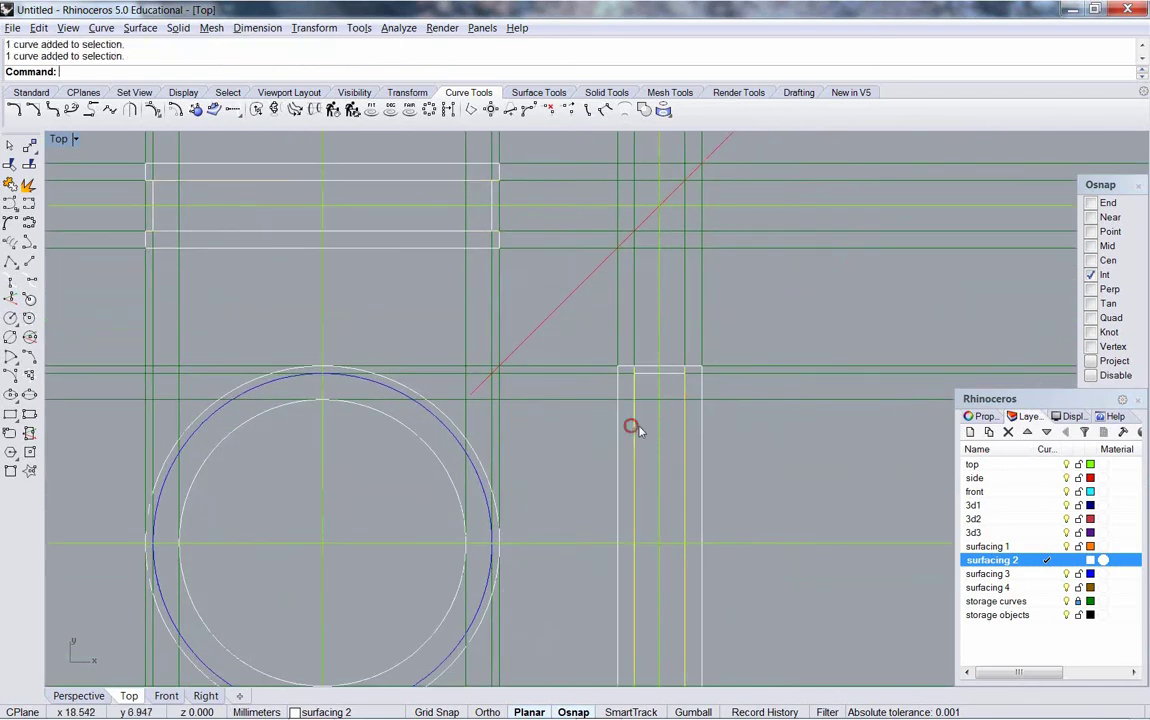
{"action": "scroll", "coordinate": [660, 406], "scroll_direction": "down", "scroll_amount": 3}
{"action": "scroll", "coordinate": [665, 395], "scroll_direction": "up", "scroll_amount": 3}
{"action": "key", "text": "Return"}
{"action": "left_click", "coordinate": [674, 370]}
{"action": "scroll", "coordinate": [676, 385], "scroll_direction": "down", "scroll_amount": 4}
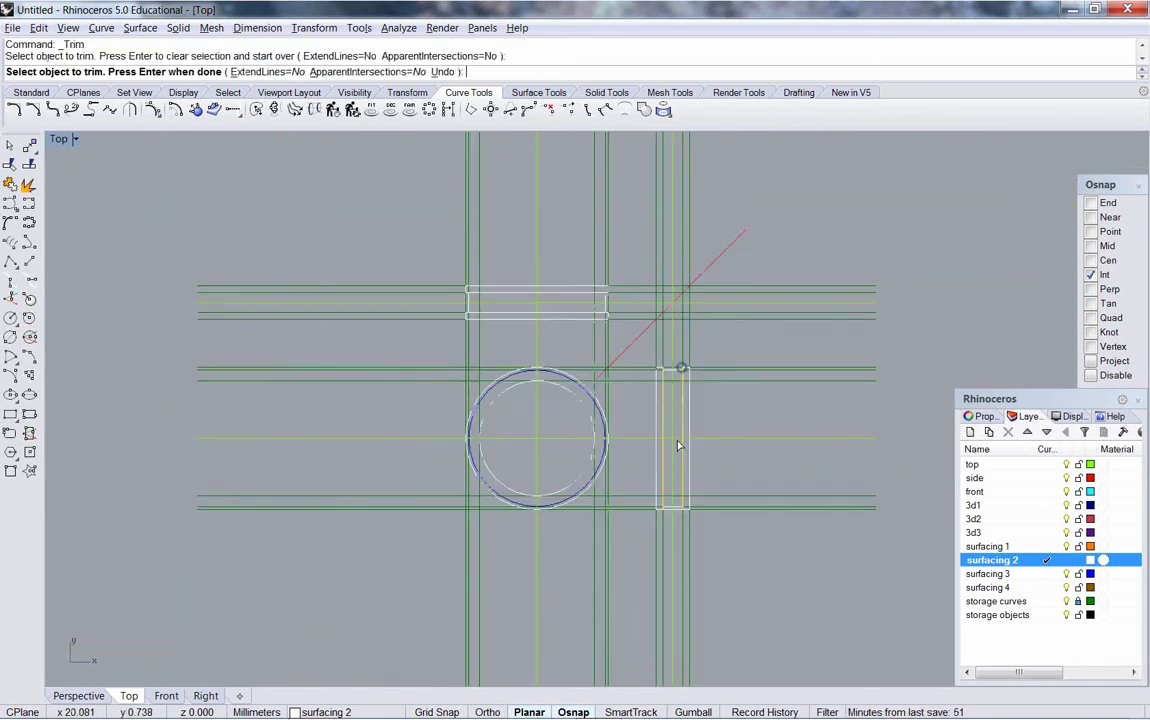
{"action": "key", "text": "Return"}
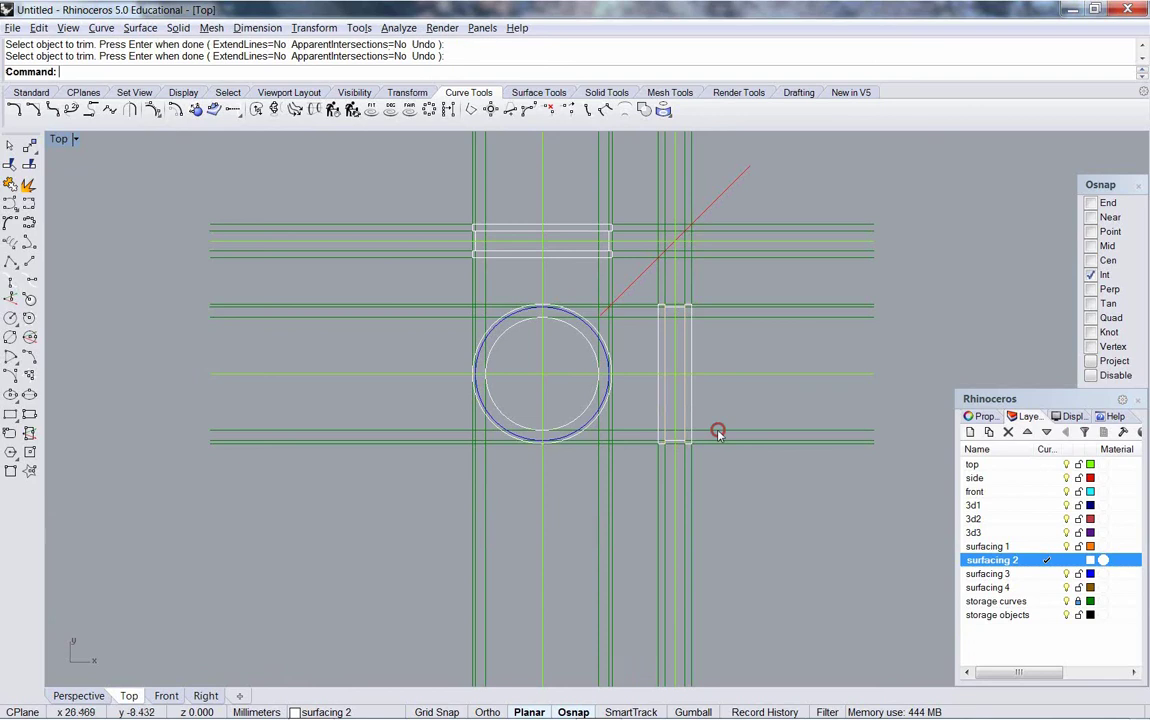
Step: Hide the surfacing 3 layer to inspect the front view without the blue circle, and show the layer again
{"action": "scroll", "coordinate": [665, 416], "scroll_direction": "up", "scroll_amount": 3}
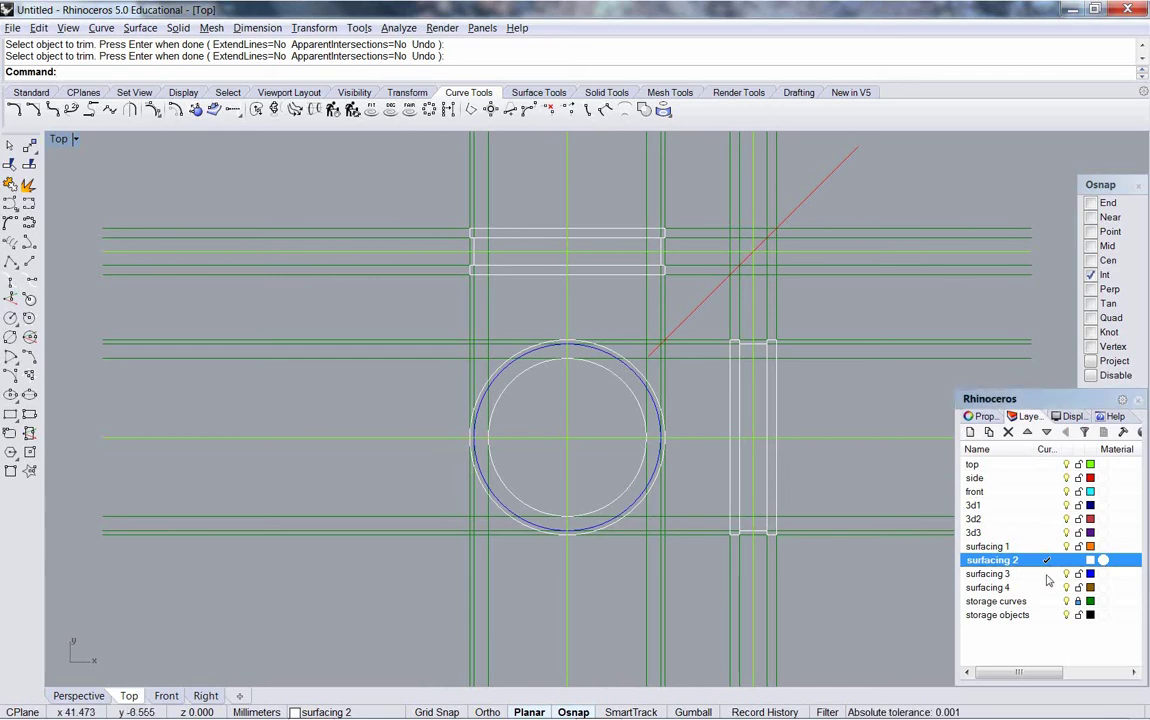
{"action": "left_click", "coordinate": [636, 375]}
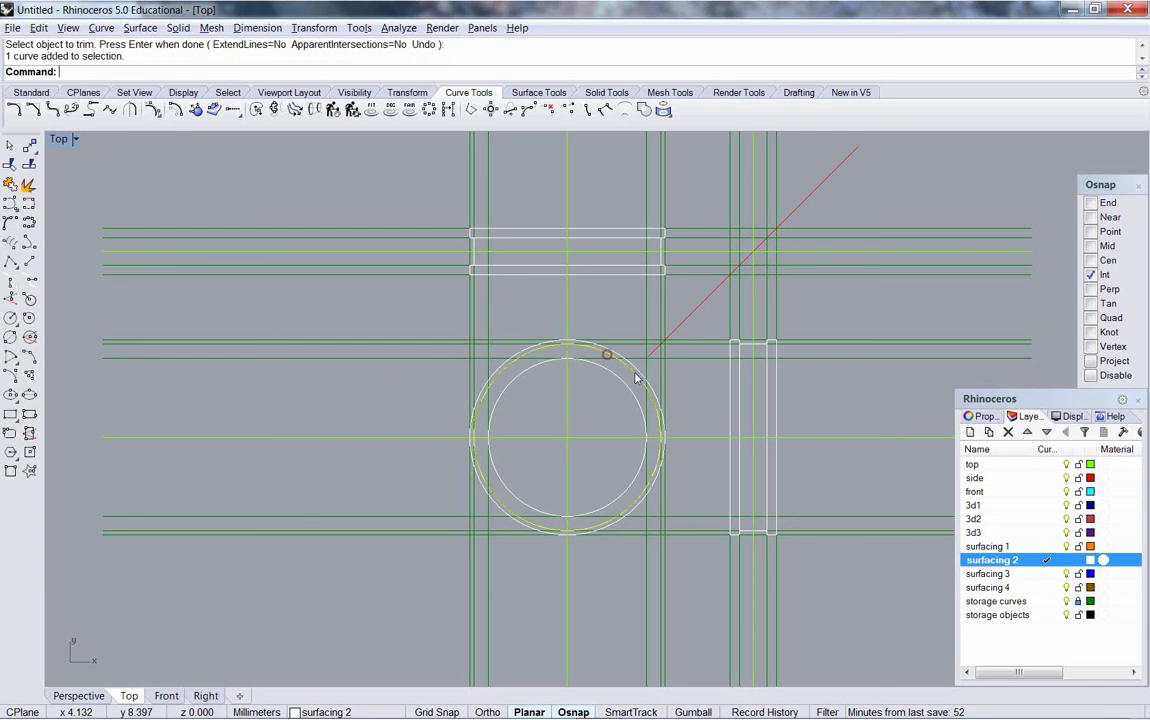
{"action": "left_click", "coordinate": [1067, 574]}
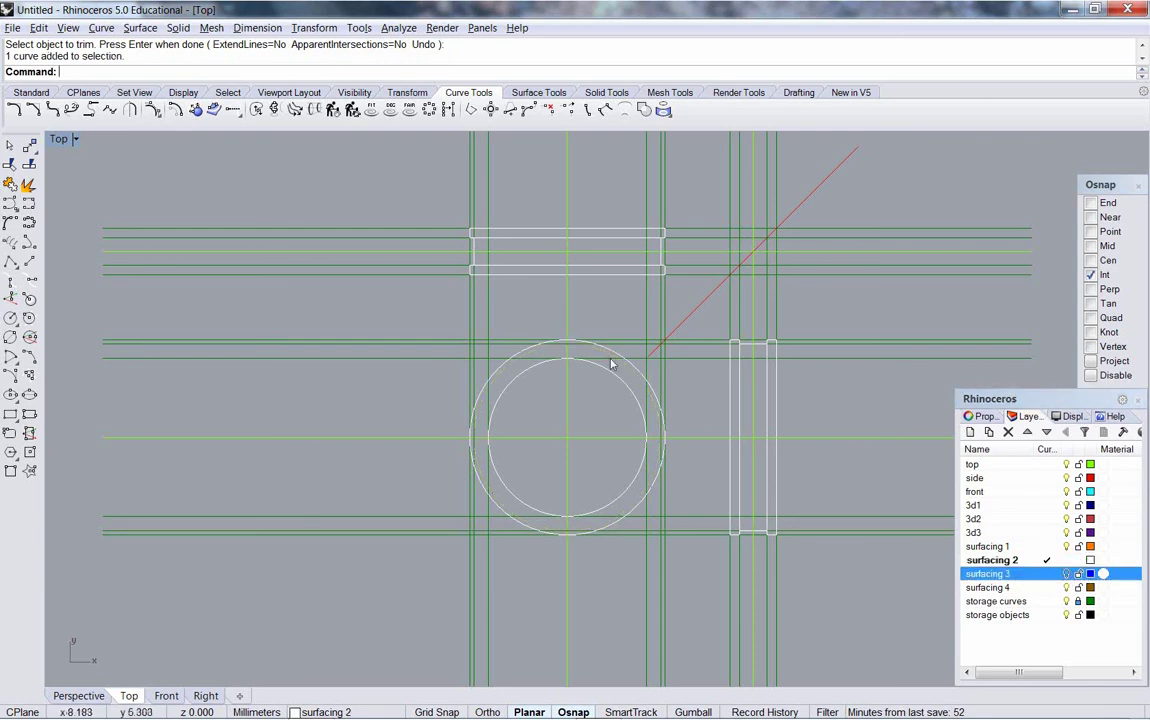
{"action": "right_click_drag", "start_coordinate": [717, 387], "coordinate": [689, 408]}
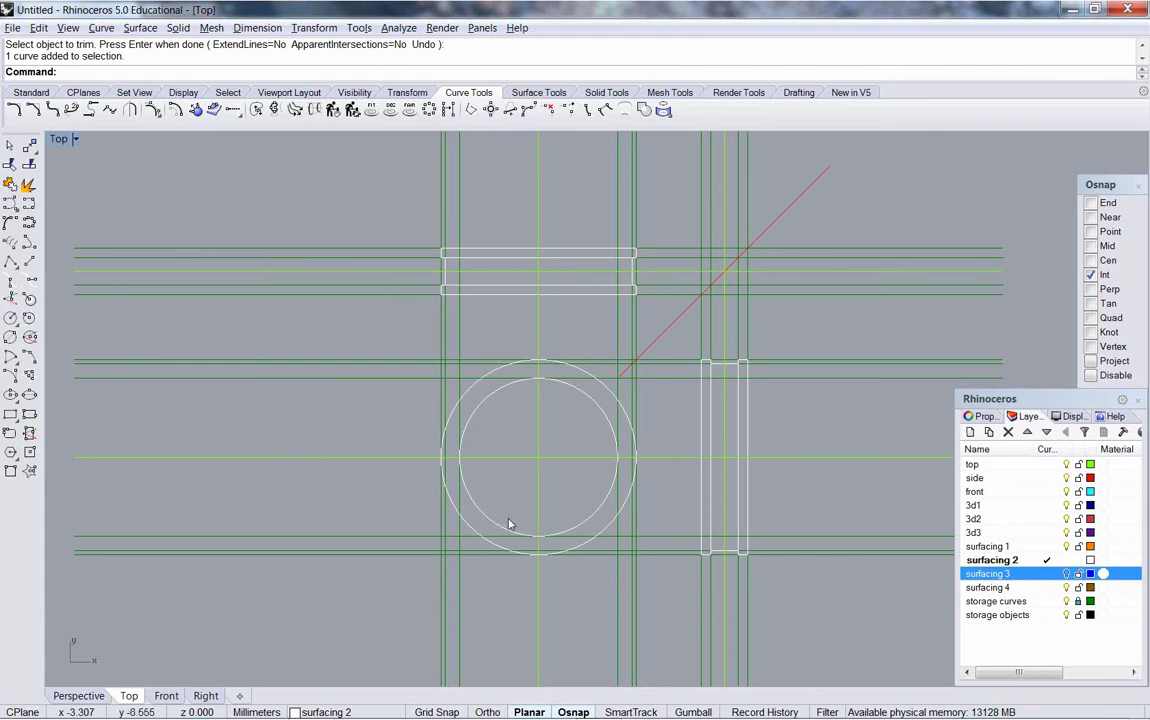
{"action": "left_click", "coordinate": [1067, 574]}
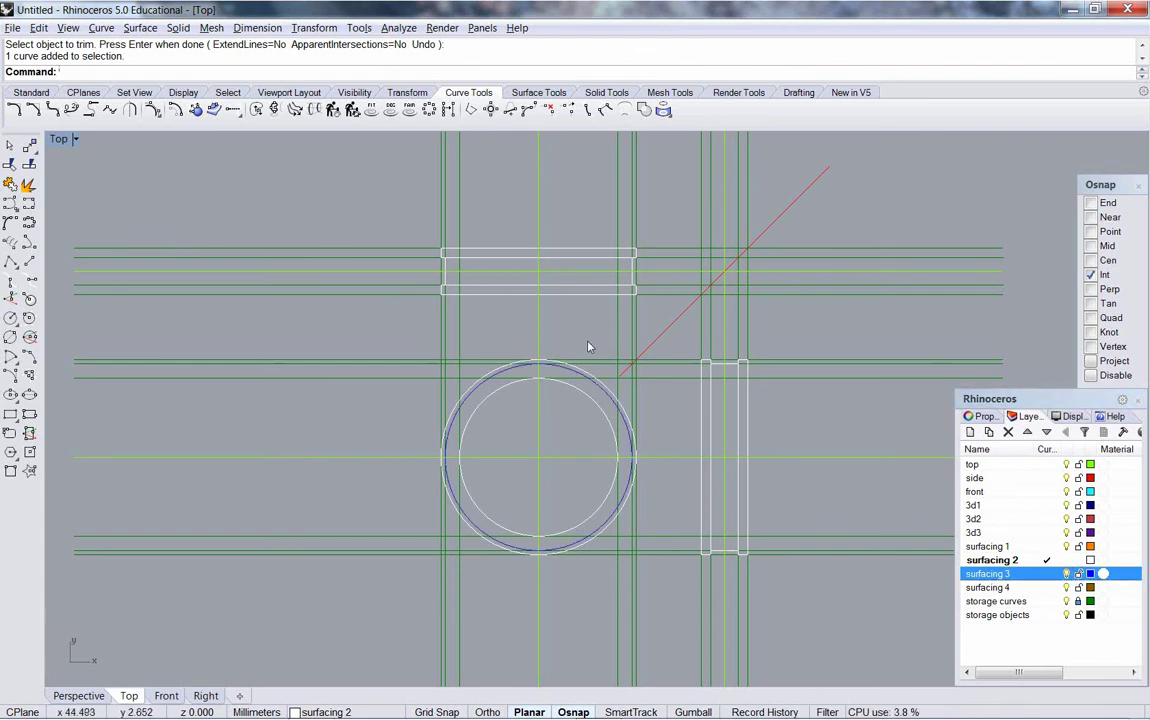
Step: Draw a 3 mm diameter circle at the centre of the upper rectangle, reaching its inner horizontal lines
{"action": "scroll", "coordinate": [495, 275], "scroll_direction": "up", "scroll_amount": 3}
{"action": "right_click_drag", "start_coordinate": [531, 275], "coordinate": [462, 261]}
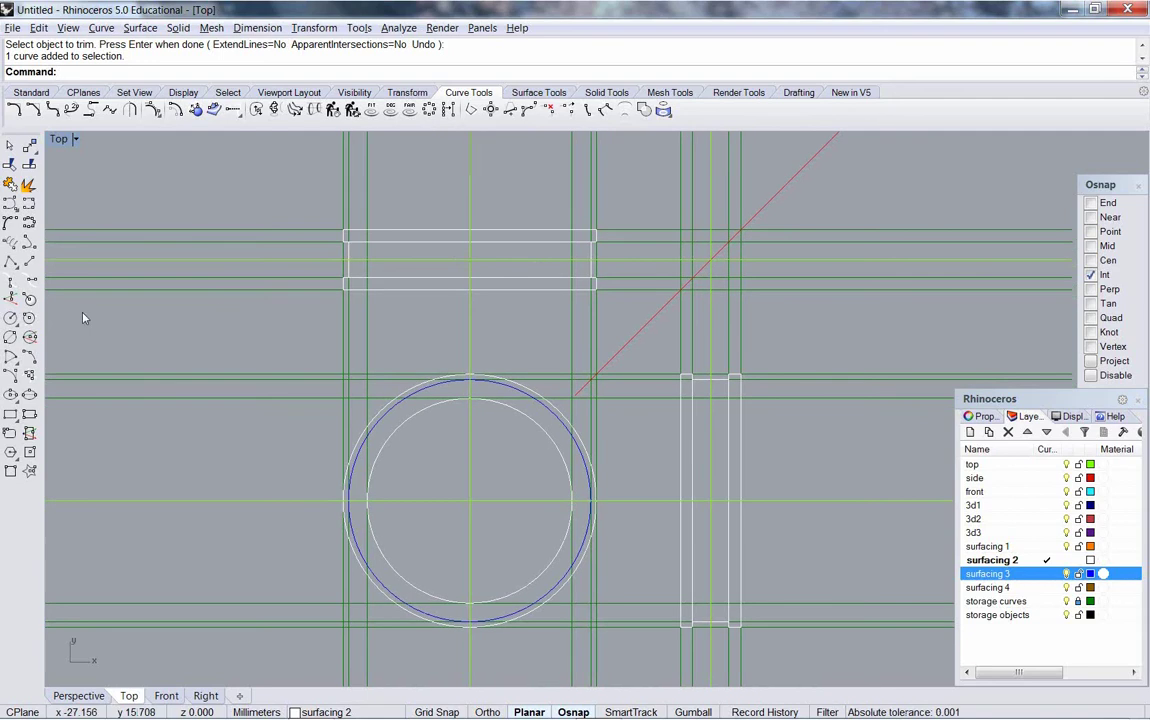
{"action": "left_click", "coordinate": [10, 318]}
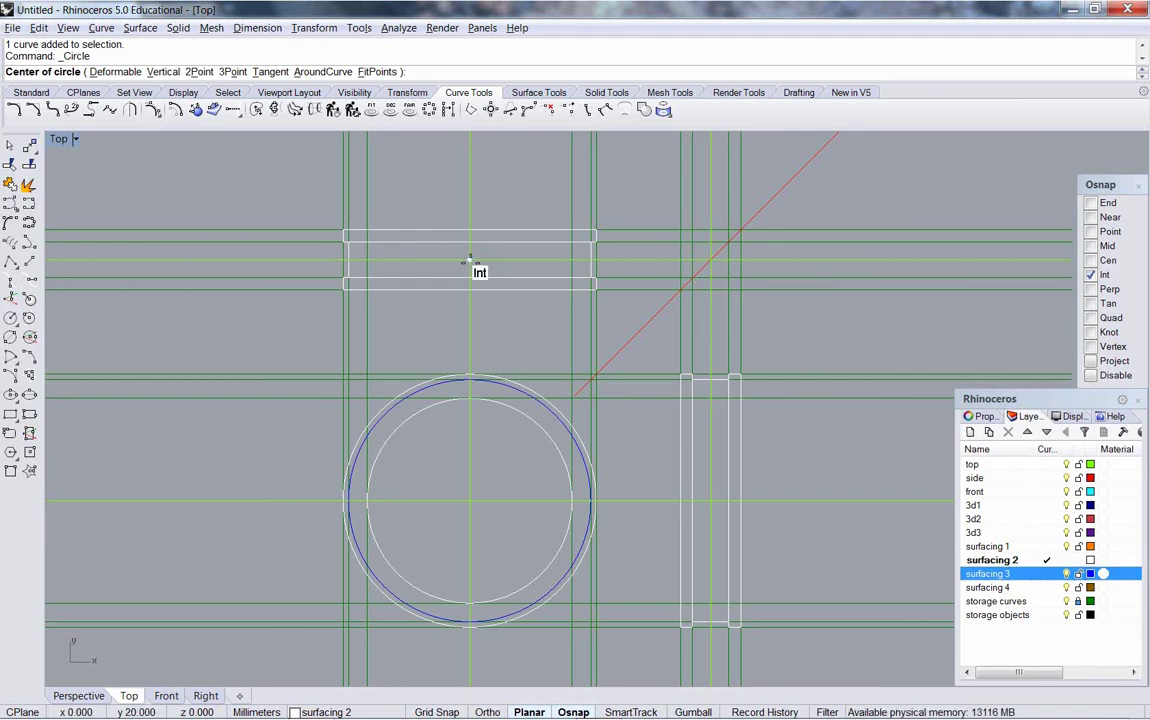
{"action": "left_click", "coordinate": [469, 259]}
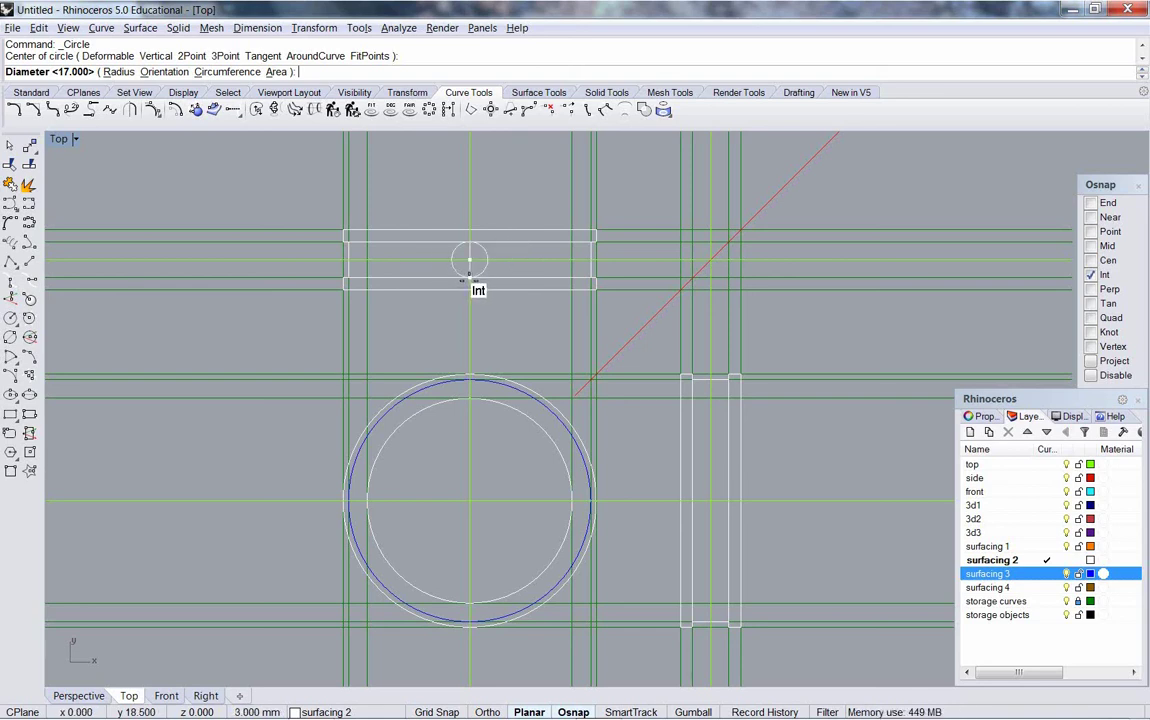
{"action": "left_click", "coordinate": [471, 281]}
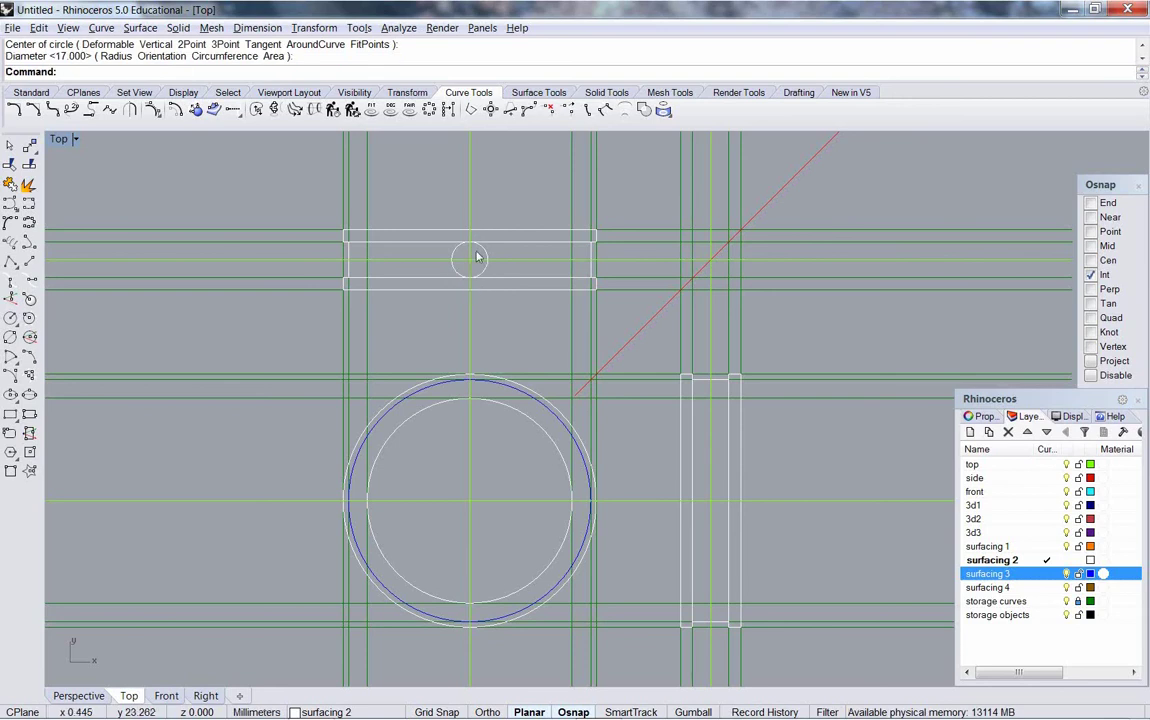
Step: Select the small circle in the upper rectangle and consult the document notes for the pavilion, crown and table proportions
{"action": "left_click", "coordinate": [486, 258]}
{"action": "scroll", "coordinate": [483, 266], "scroll_direction": "up", "scroll_amount": 3}
{"action": "right_click_drag", "start_coordinate": [501, 235], "coordinate": [506, 323]}
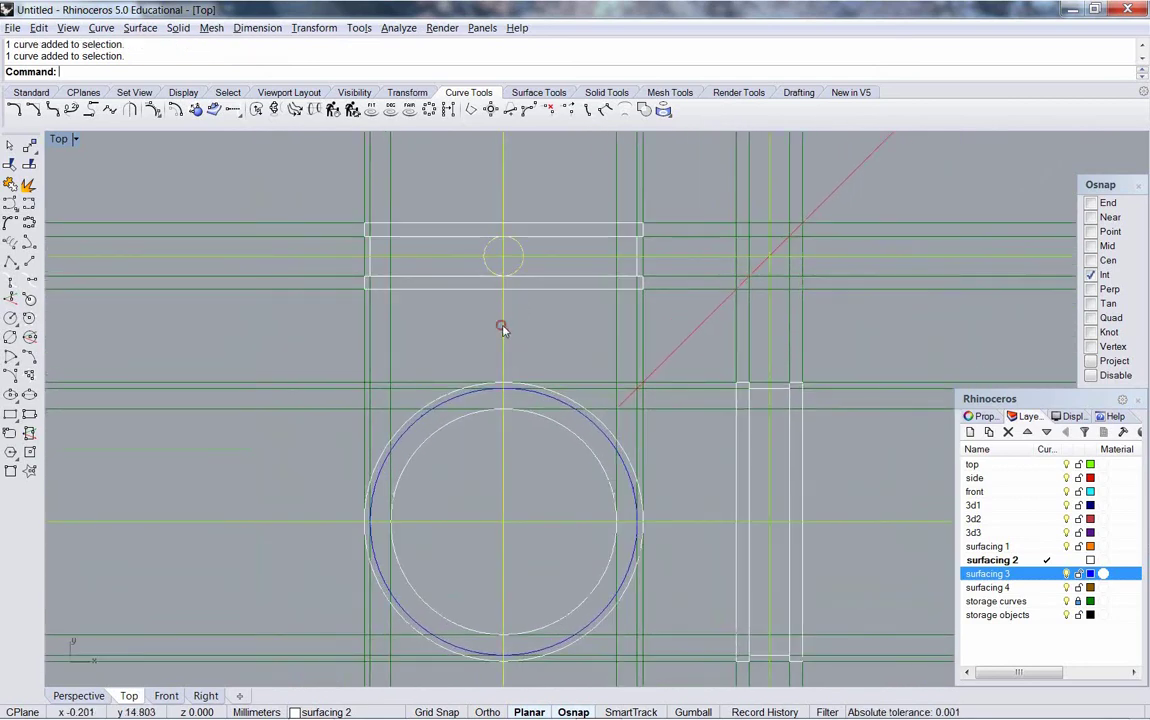
{"action": "scroll", "coordinate": [524, 311], "scroll_direction": "up", "scroll_amount": 2}
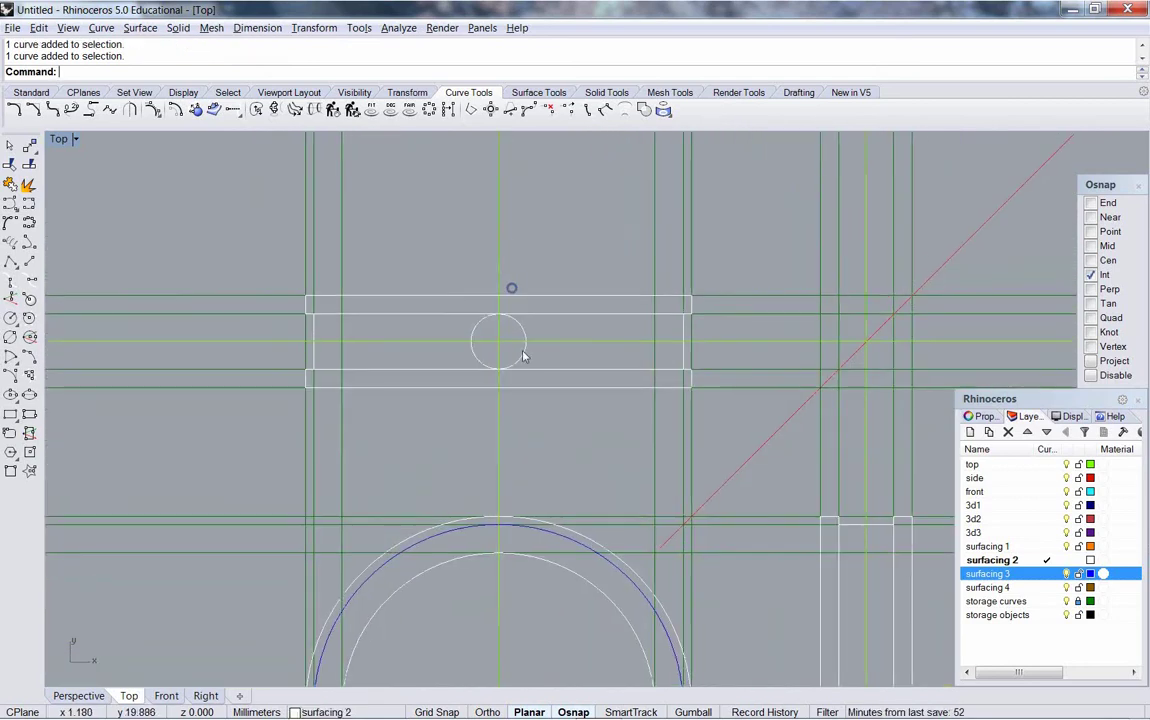
{"action": "left_click", "coordinate": [10, 28]}
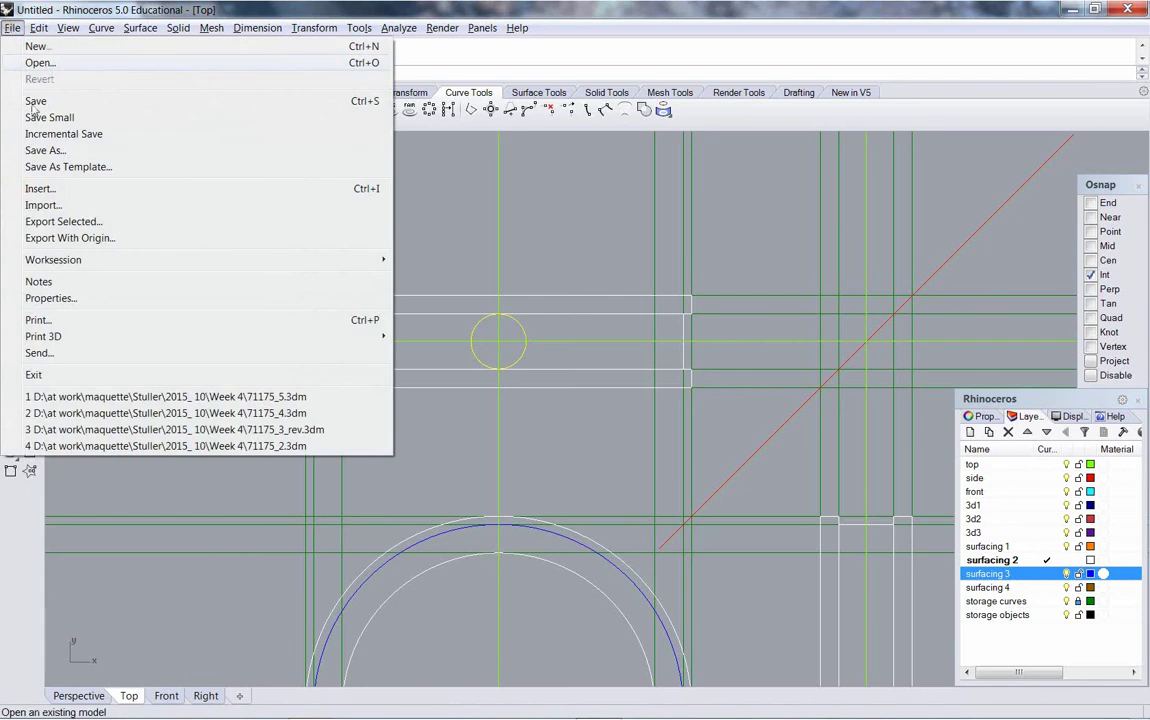
{"action": "left_click", "coordinate": [70, 280]}
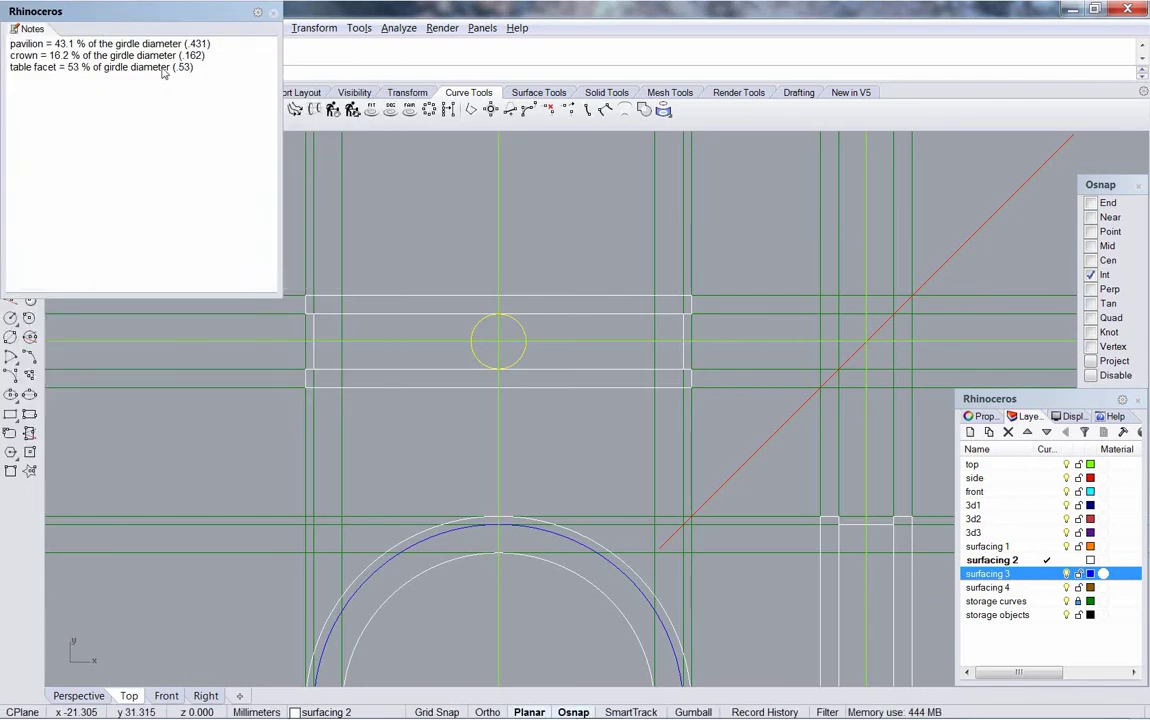
{"action": "left_click", "coordinate": [268, 15]}
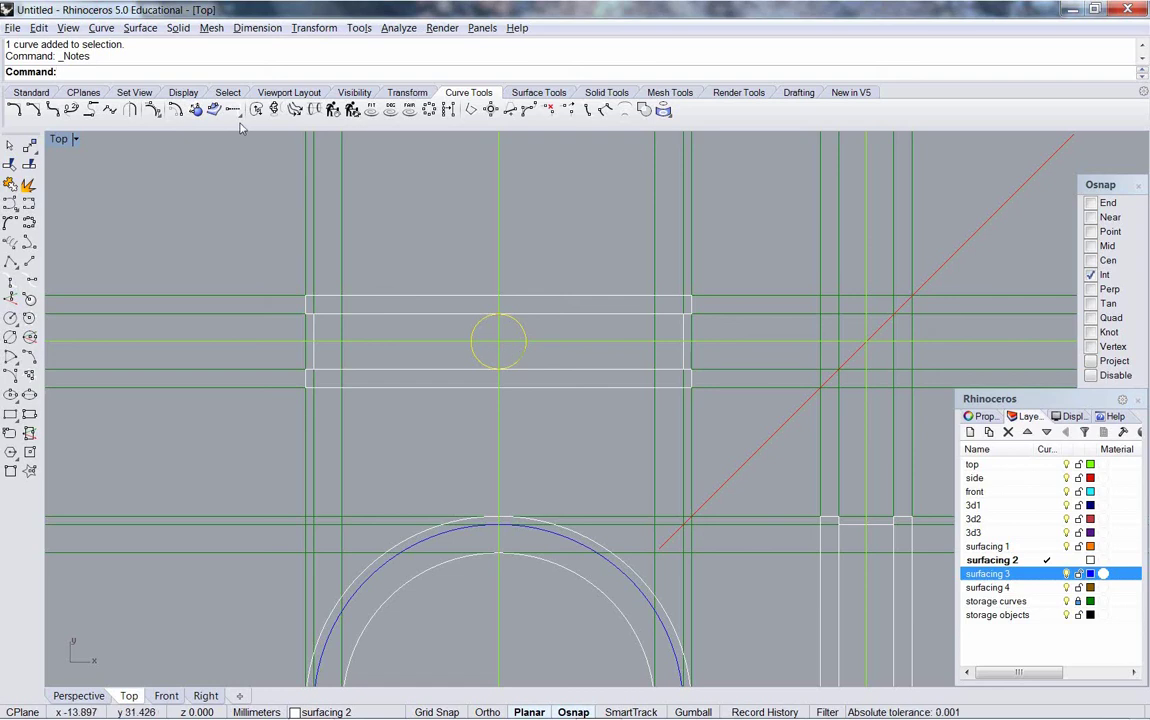
Step: Try to scale a copy of the small circle about its centre
{"action": "left_click", "coordinate": [407, 92]}
{"action": "left_click", "coordinate": [90, 110]}
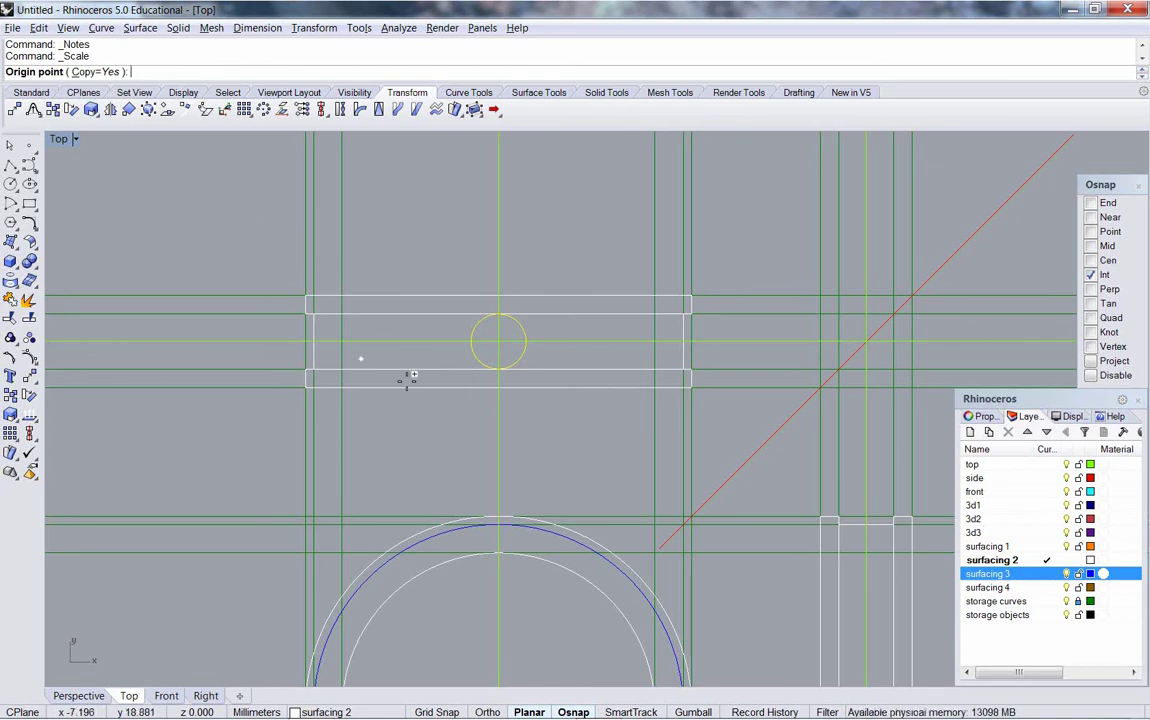
{"action": "left_click", "coordinate": [497, 342]}
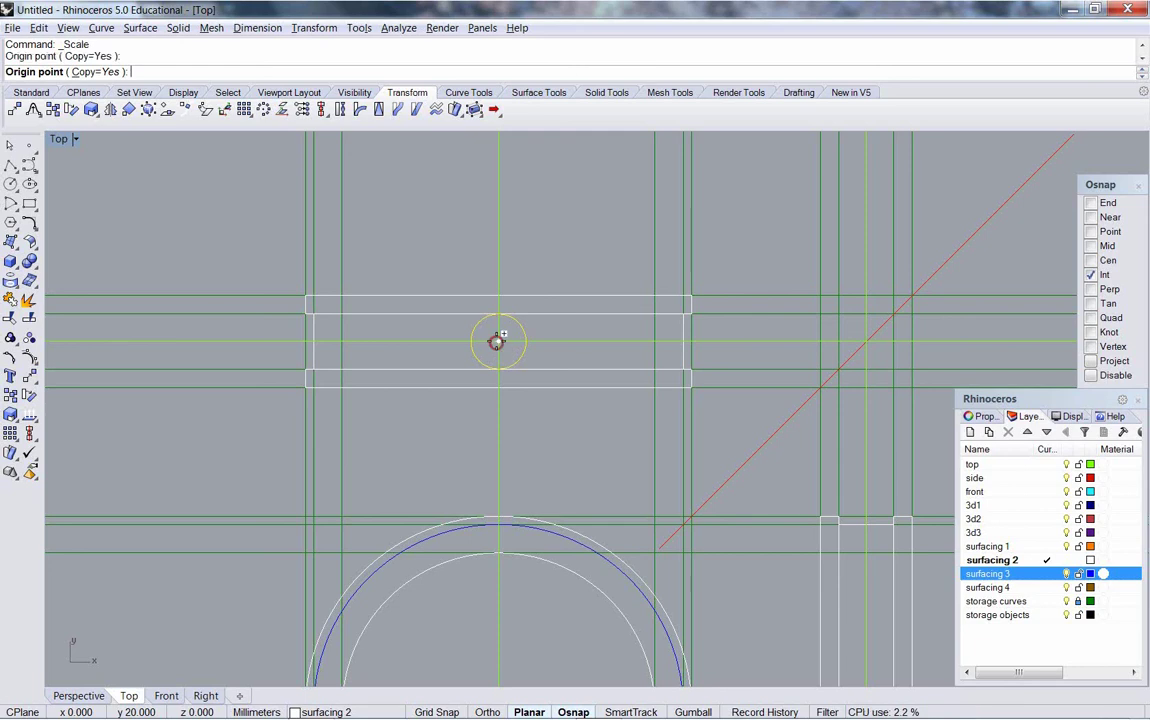
{"action": "left_click", "coordinate": [753, 210]}
Step: Scale a reduced copy of the small circle from its lowest point using freehand reference points
{"action": "key", "text": "Return"}
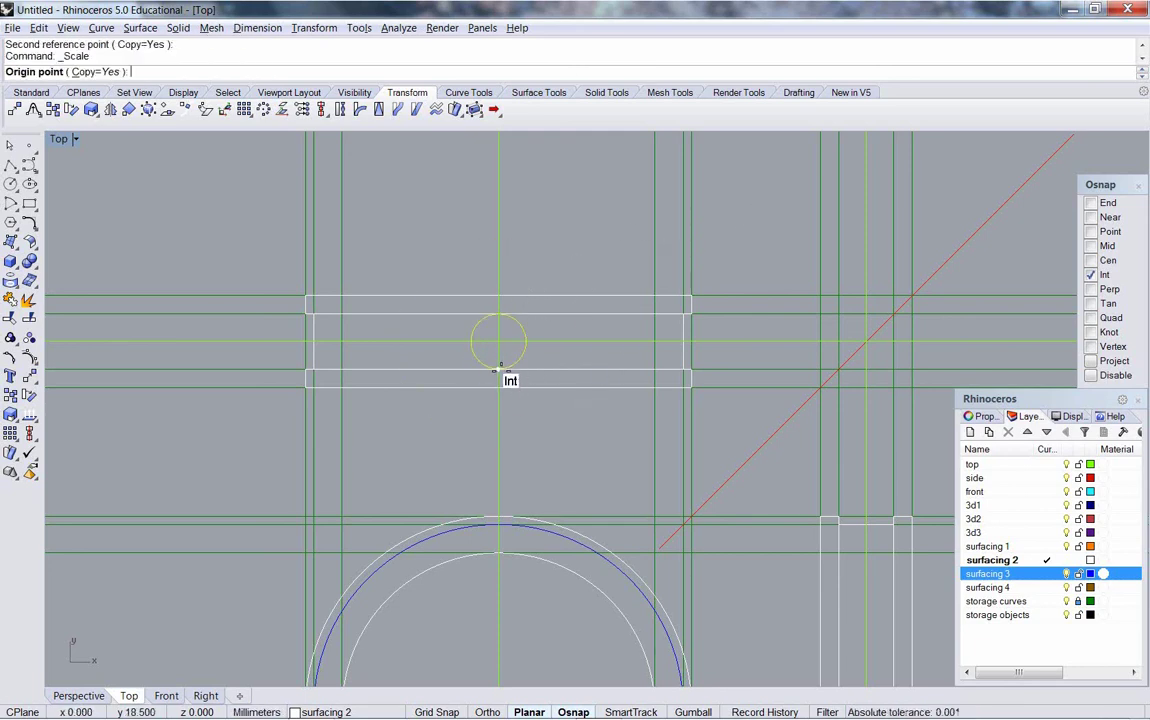
{"action": "left_click", "coordinate": [507, 375]}
{"action": "left_click", "coordinate": [556, 213]}
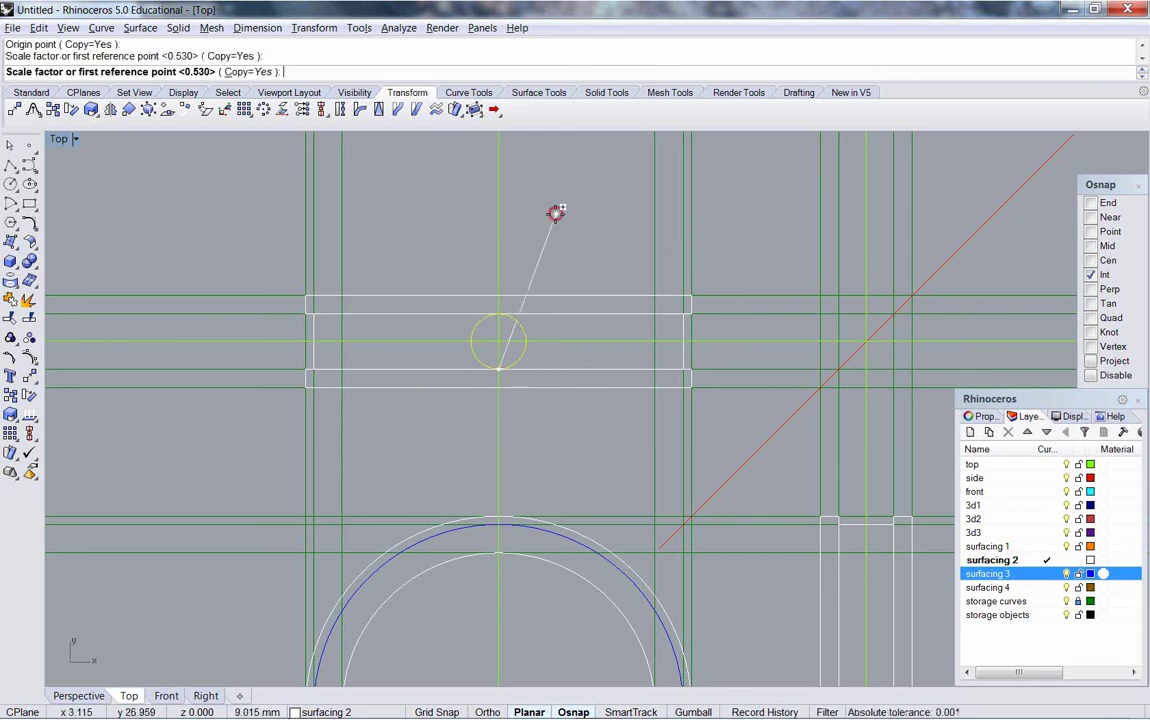
{"action": "left_click", "coordinate": [538, 302]}
{"action": "key", "text": "Return"}
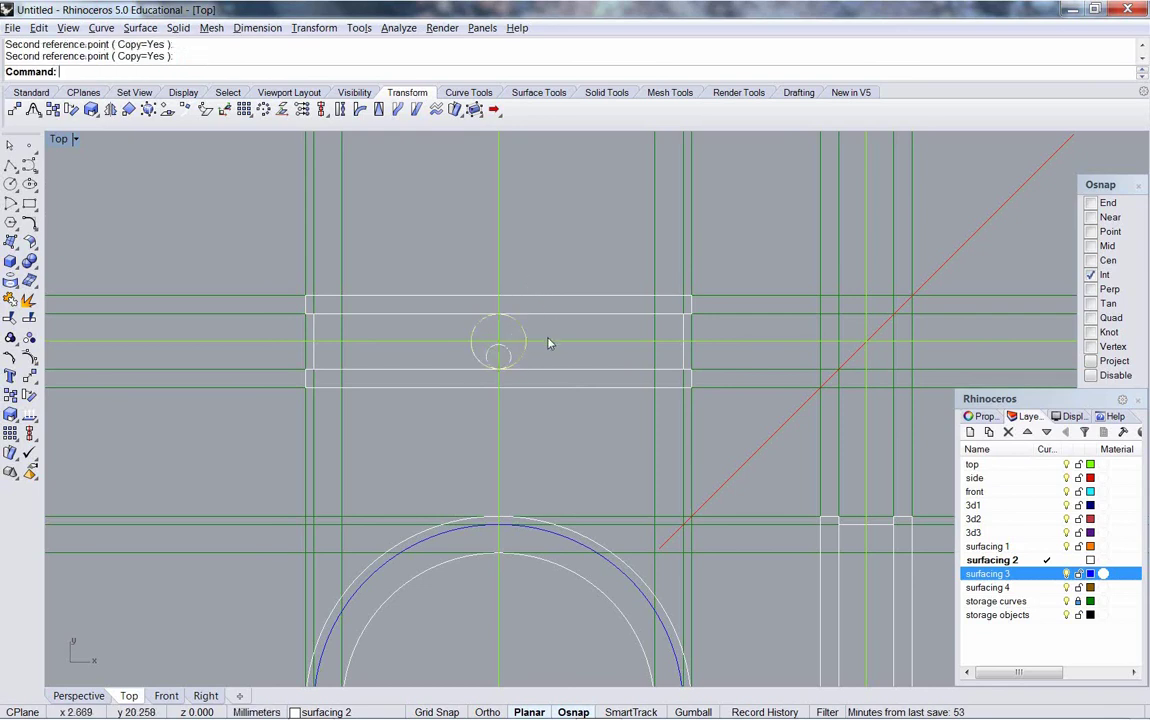
Step: Undo the scaled copy of the small circle, and try scaling another copy from the circle's highest point with freehand reference points
{"action": "key", "text": "ctrl+z"}
{"action": "key", "text": "Return"}
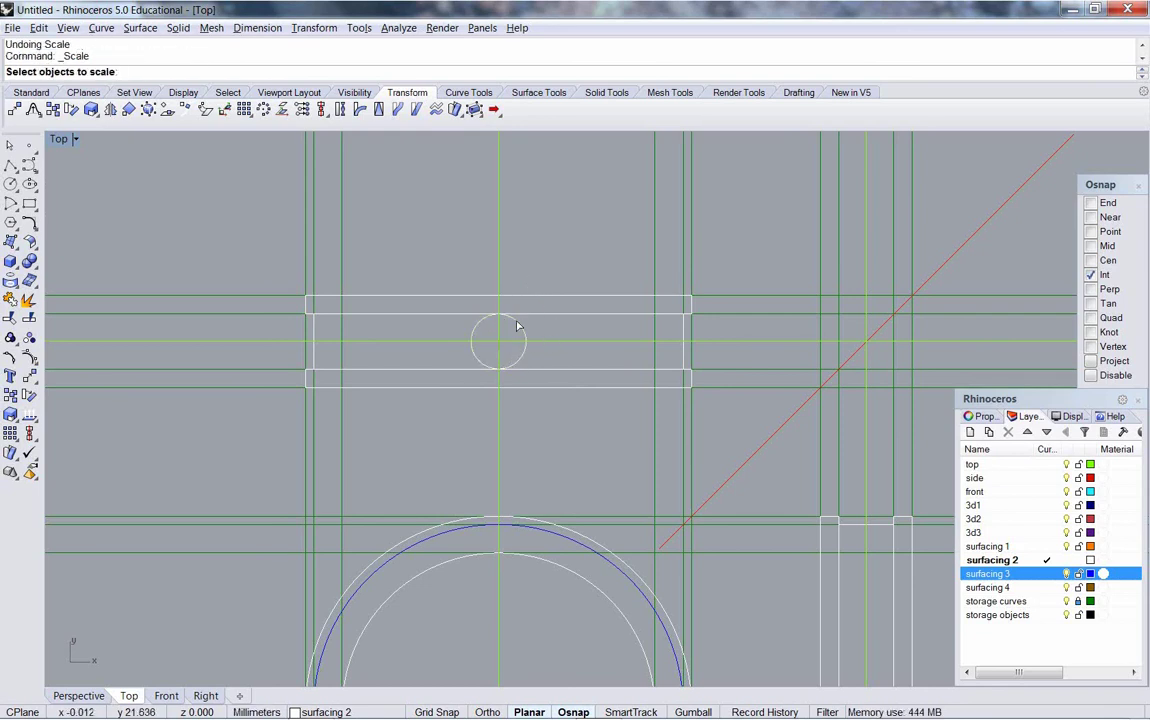
{"action": "left_click", "coordinate": [520, 322]}
{"action": "key", "text": "Return"}
{"action": "left_click", "coordinate": [503, 316]}
{"action": "left_click", "coordinate": [520, 303]}
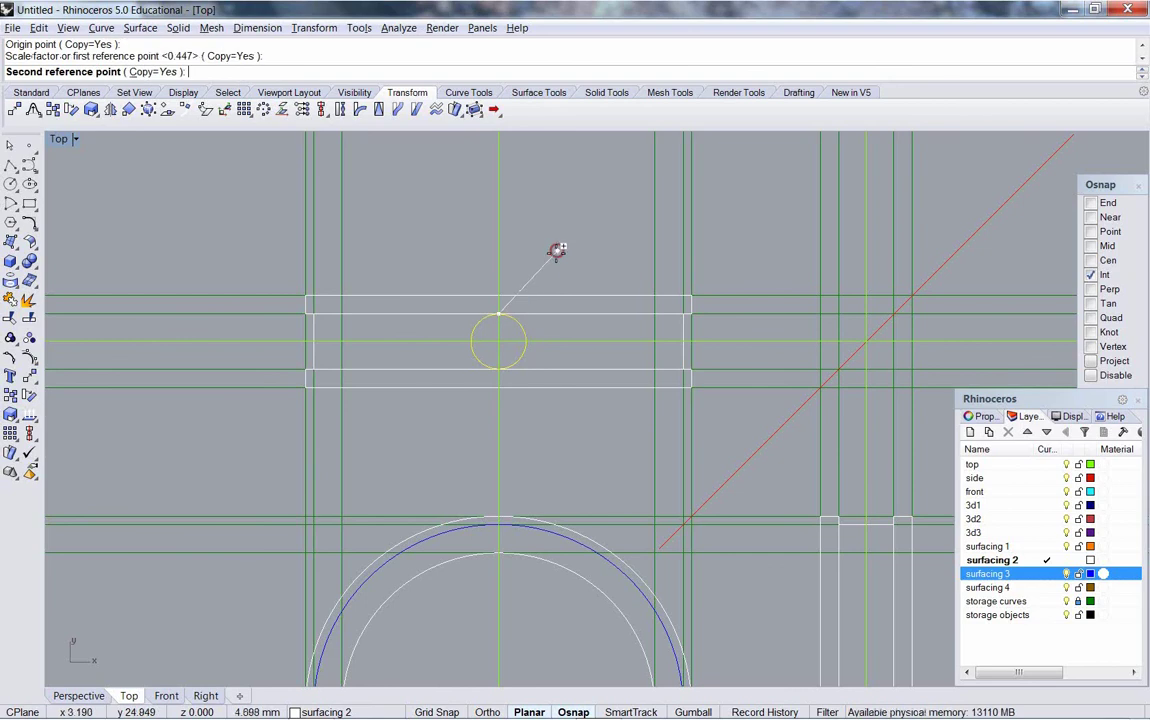
{"action": "left_click", "coordinate": [548, 278]}
{"action": "key", "text": "Return"}
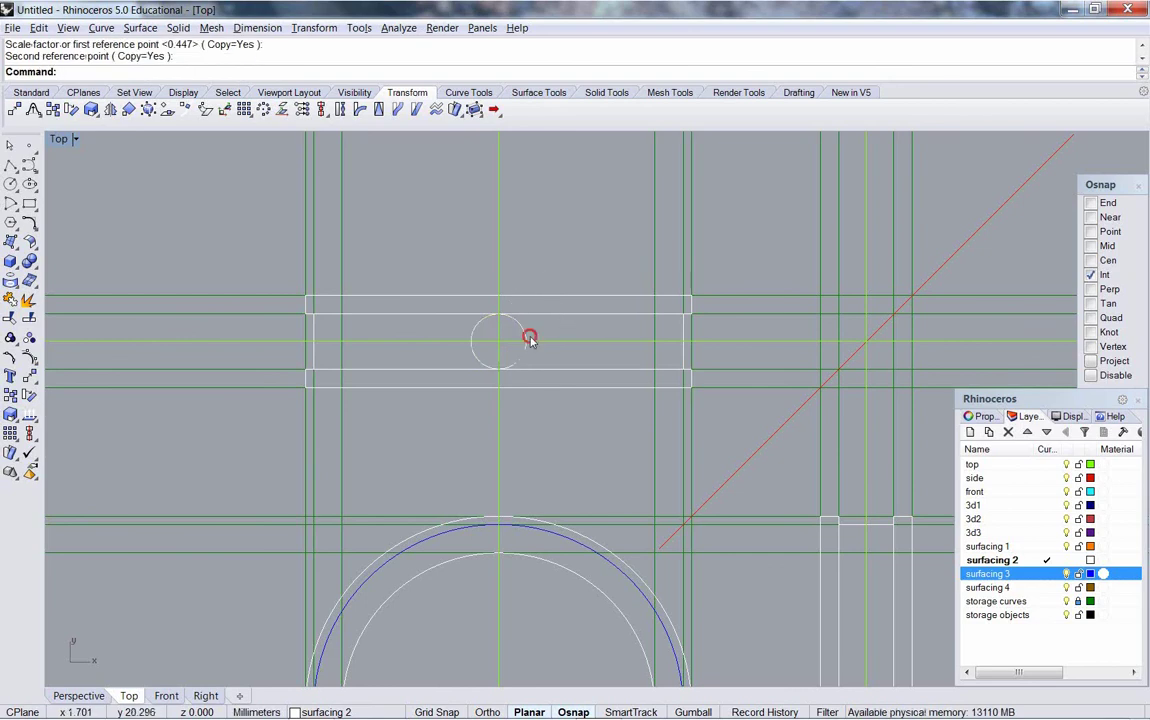
Step: Try to scale a copy of the small circle about the intersection of the diagonal and the horizontal centre line
{"action": "left_click", "coordinate": [527, 338]}
{"action": "key", "text": "Return"}
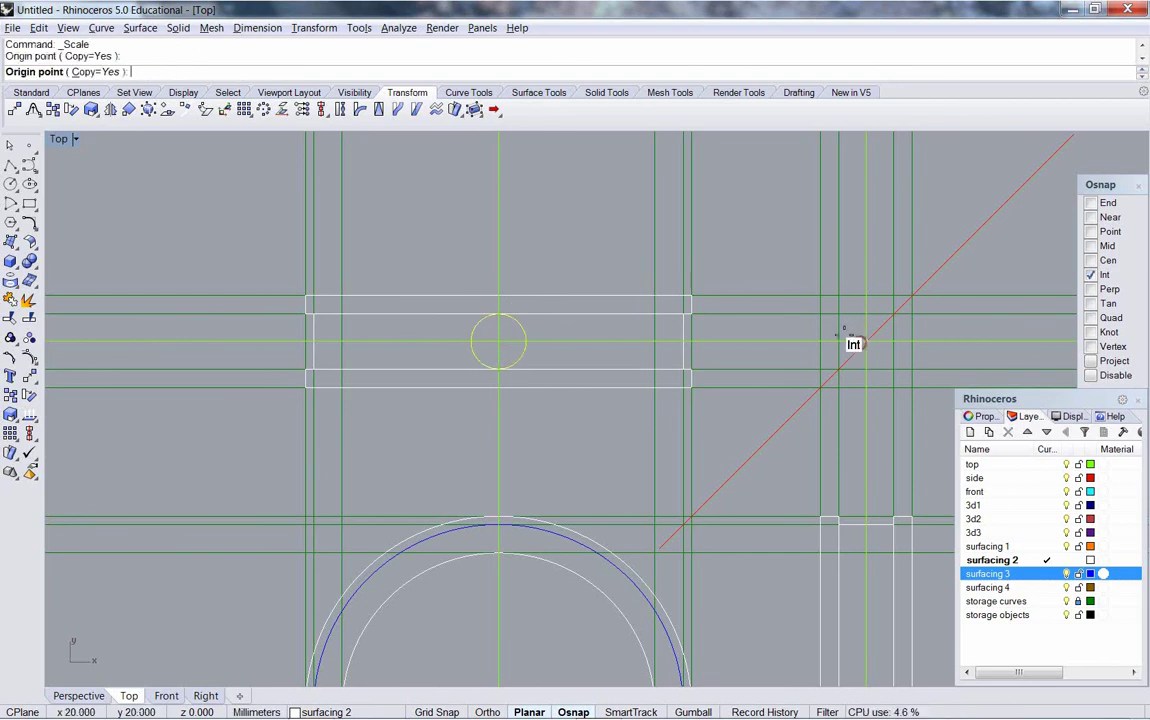
{"action": "left_click", "coordinate": [866, 341]}
{"action": "left_click", "coordinate": [499, 245]}
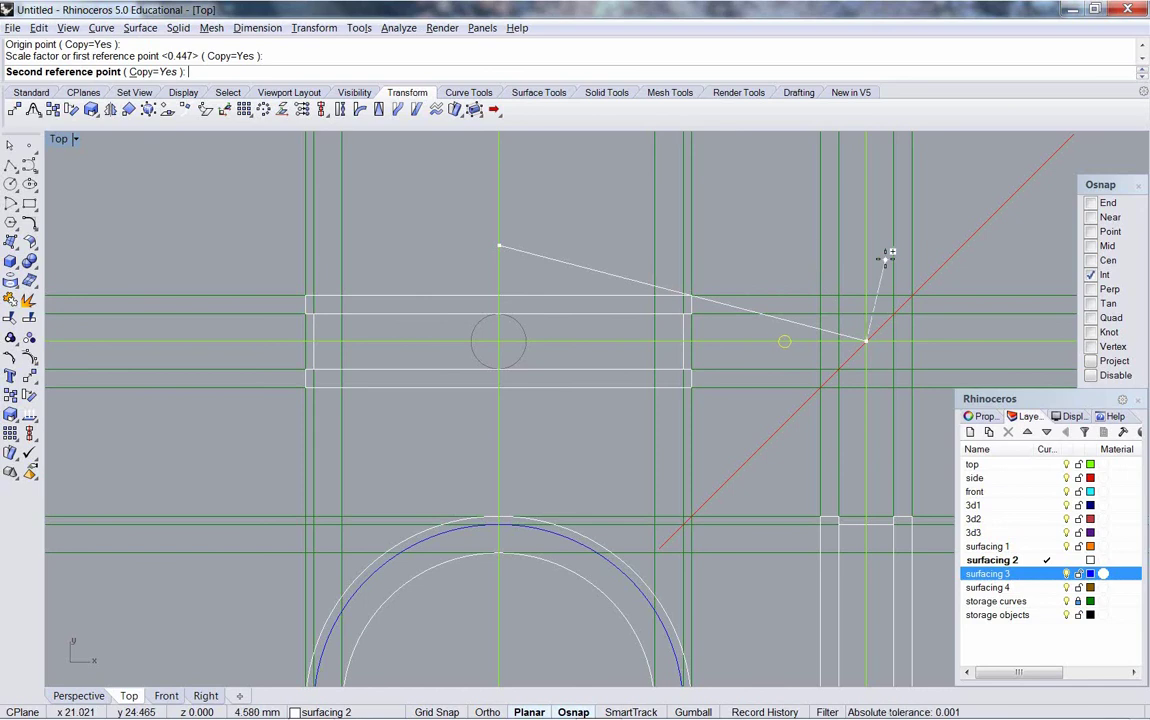
{"action": "key", "text": "Escape"}
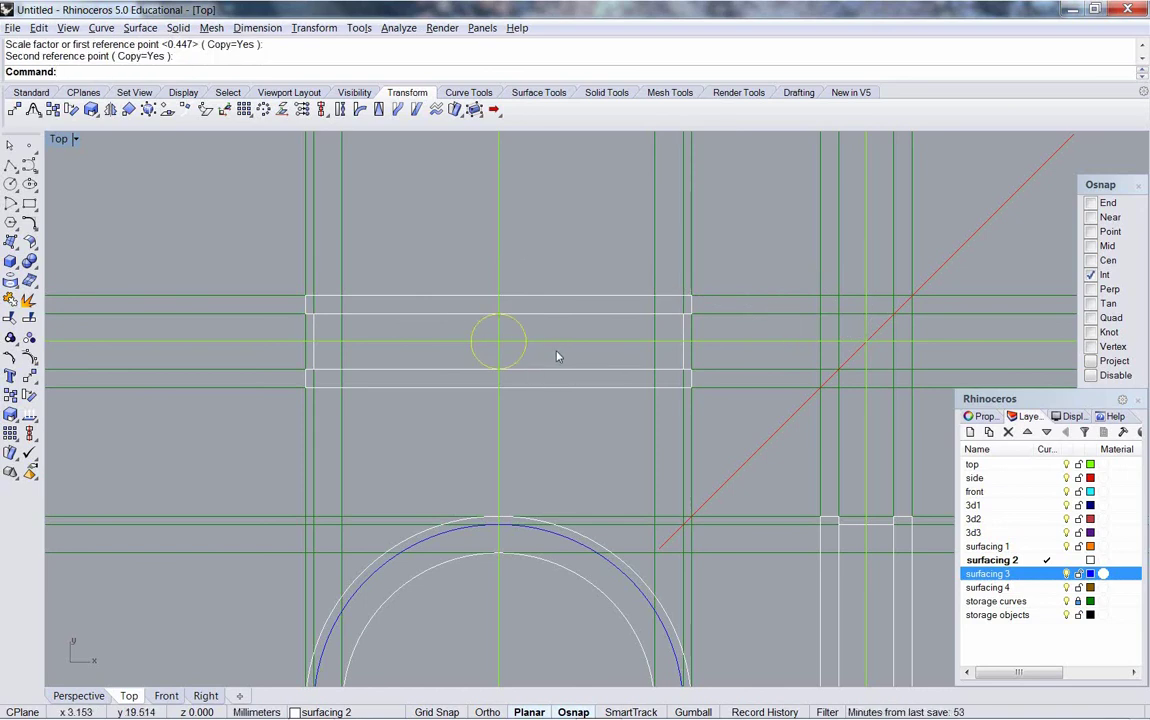
Step: Scale a copy of the small circle about its centre by a factor of 0.53, keeping the original
{"action": "key", "text": "Return"}
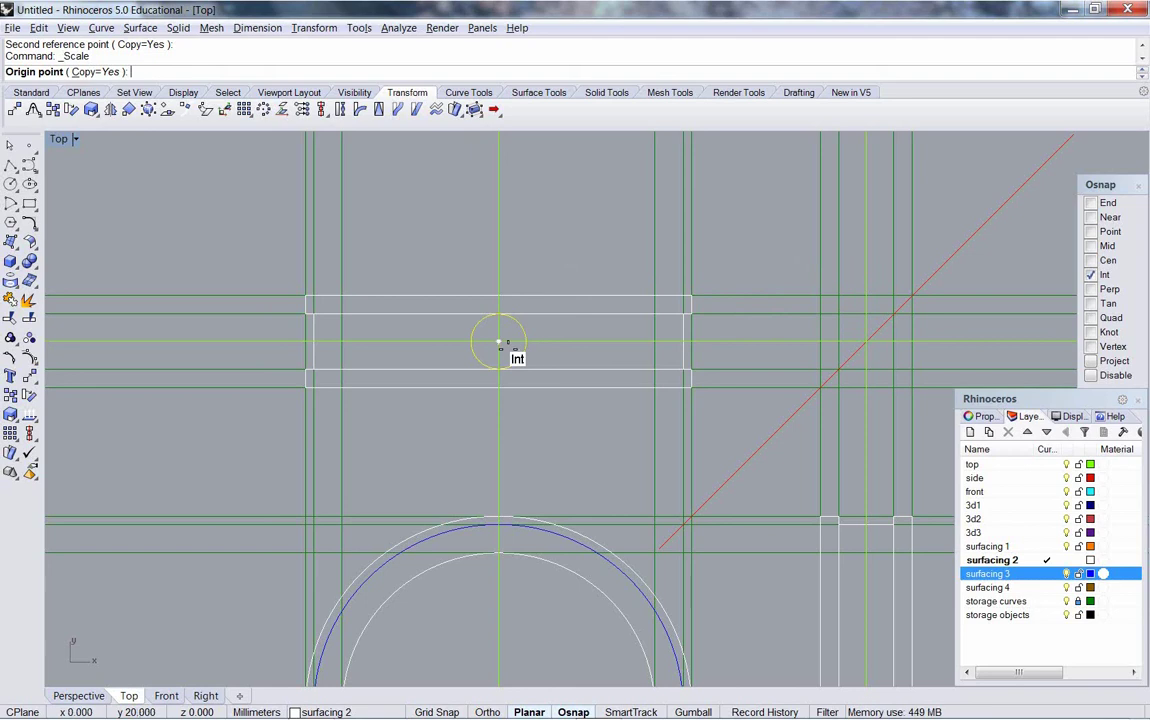
{"action": "left_click", "coordinate": [499, 342]}
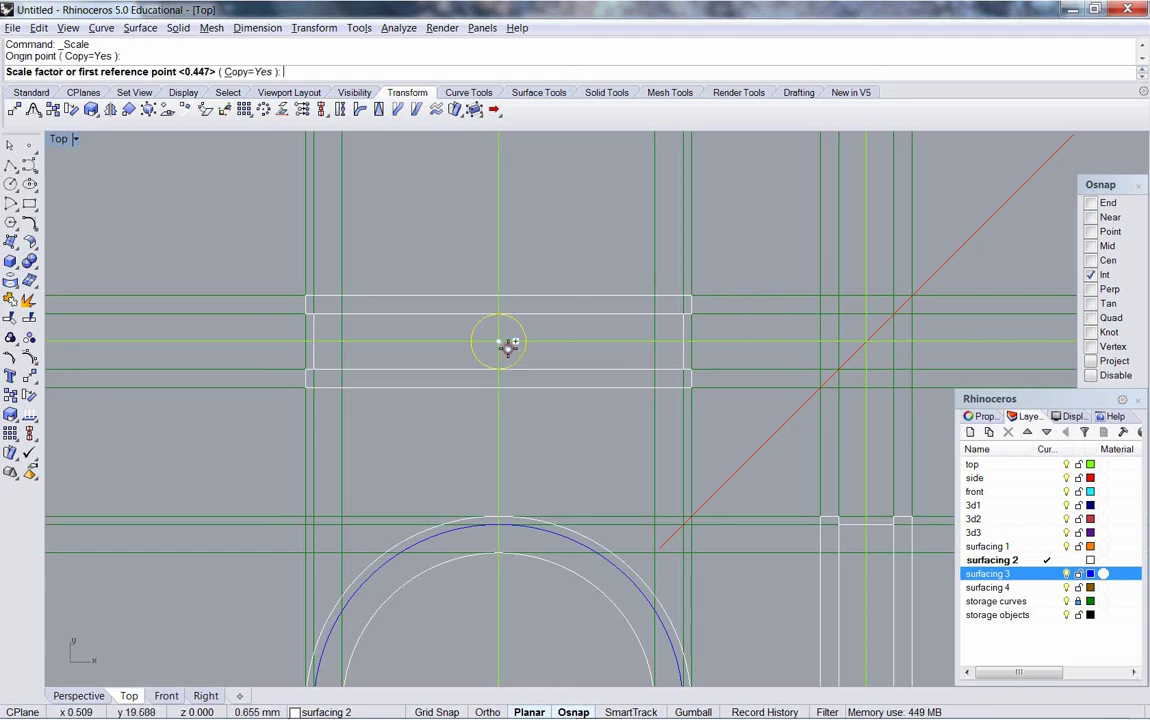
{"action": "left_click", "coordinate": [247, 73]}
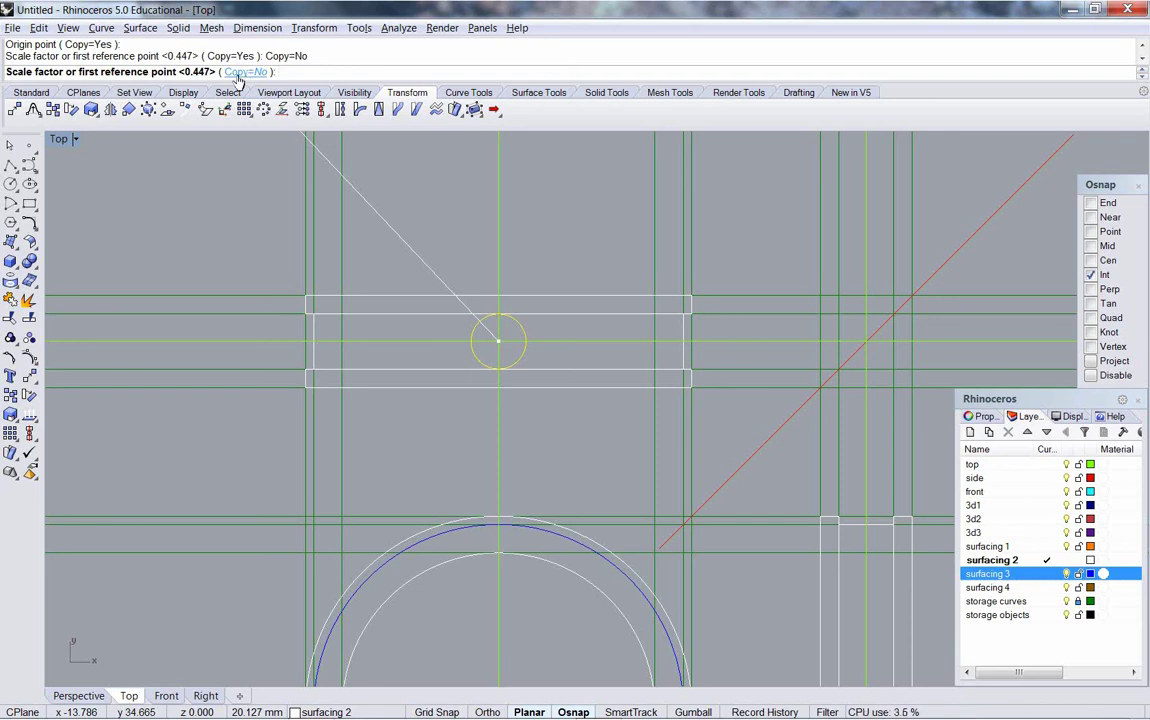
{"action": "left_click", "coordinate": [244, 73]}
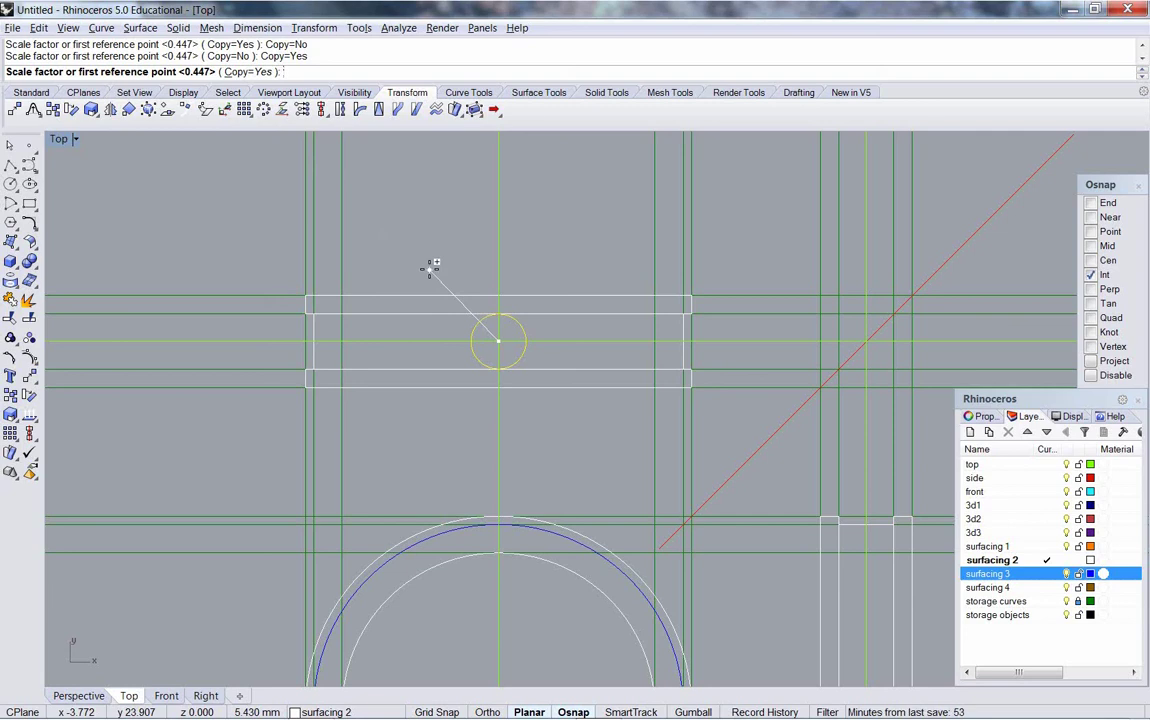
{"action": "type", "text": "c"}
{"action": "key", "text": "Return"}
{"action": "type", "text": "c"}
{"action": "key", "text": "Return"}
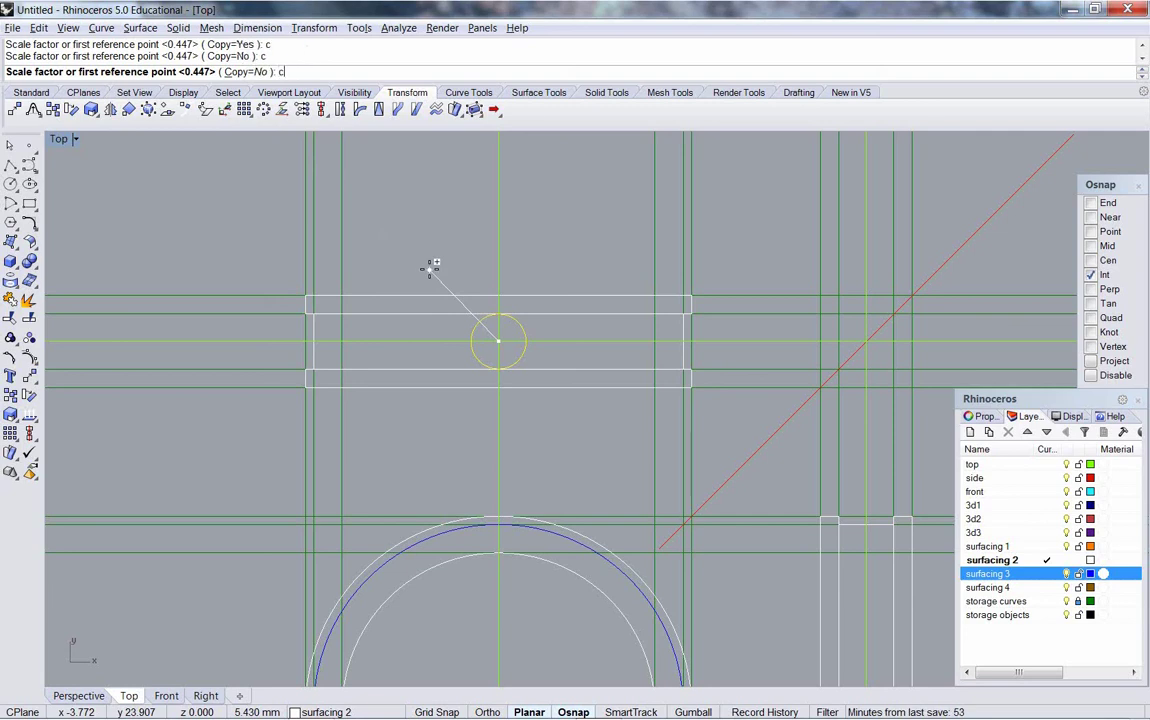
{"action": "type", "text": "c"}
{"action": "key", "text": "Return"}
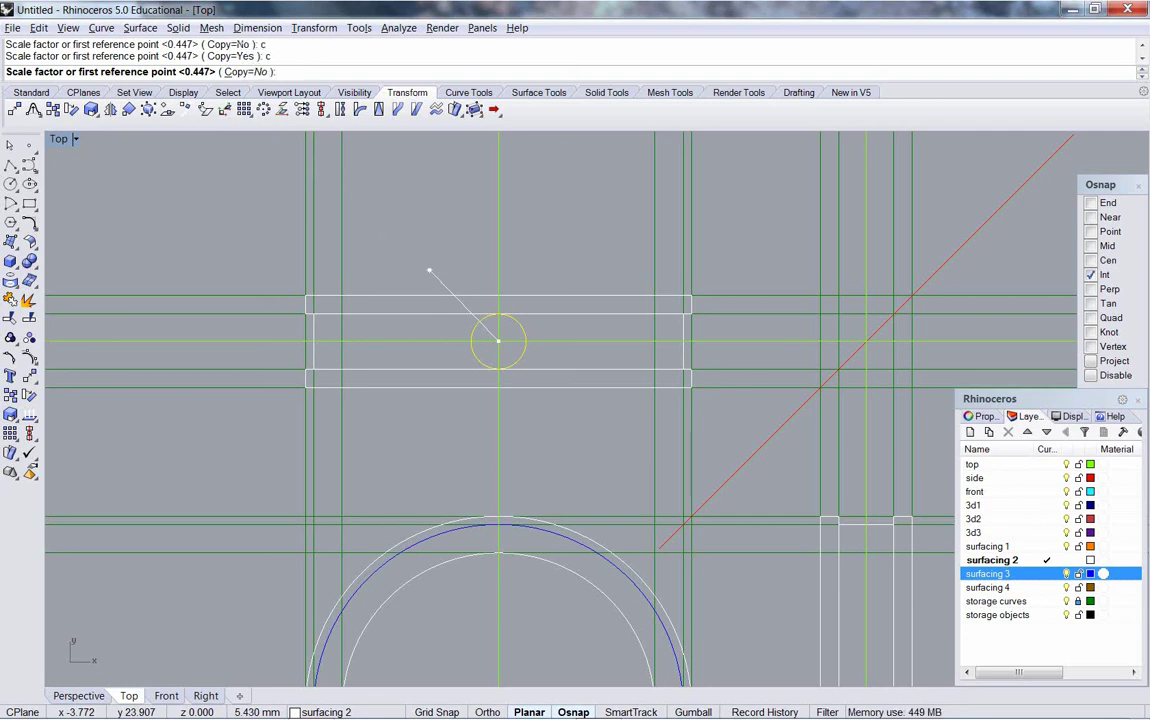
{"action": "type", "text": "c"}
{"action": "key", "text": "Return"}
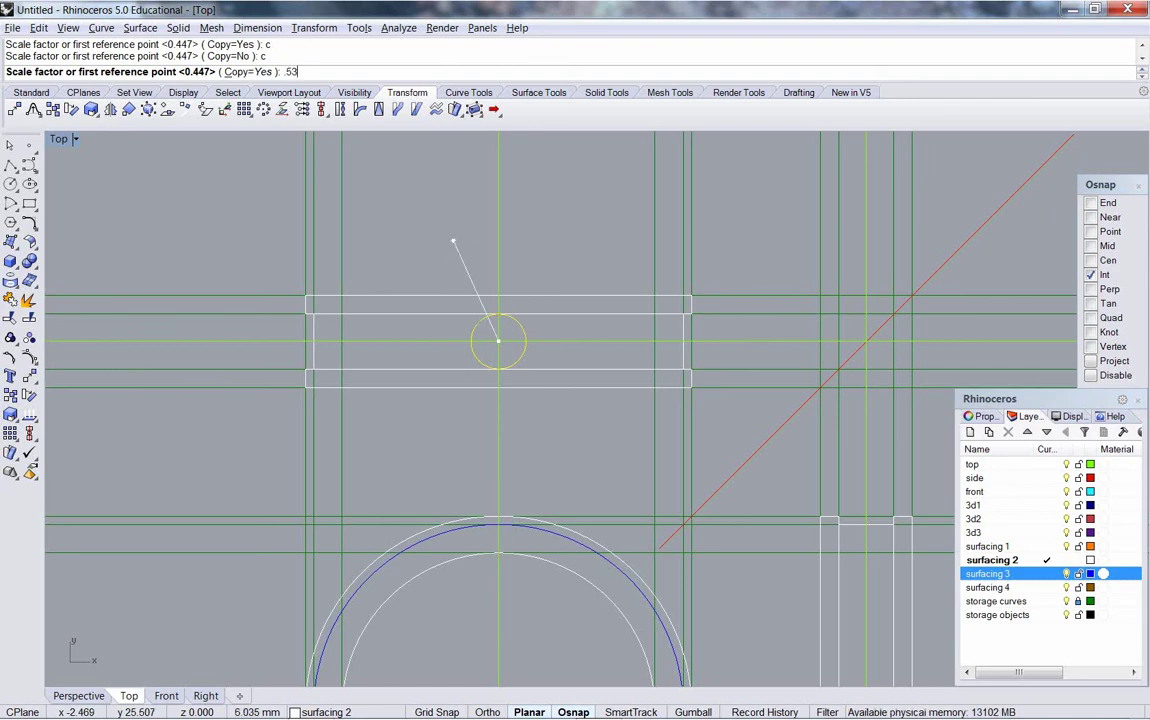
{"action": "type", "text": ".53"}
{"action": "key", "text": "Return"}
{"action": "key", "text": "Return"}
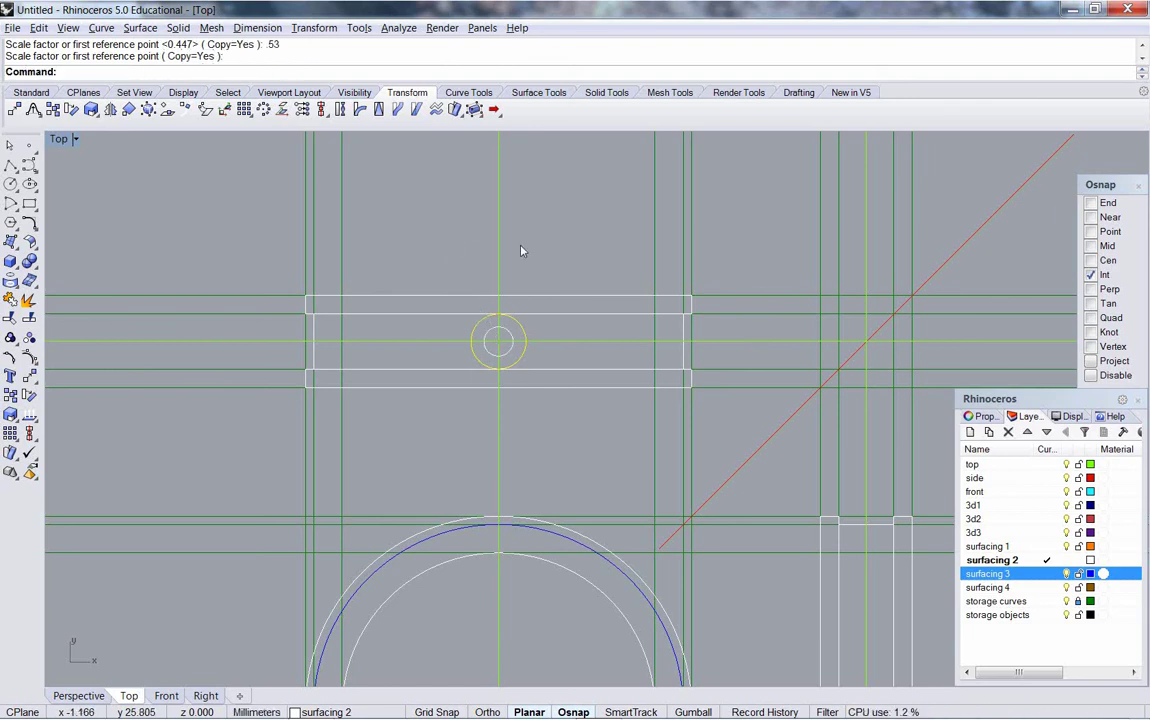
Step: On the top layer, offset the vertical centre line 1.5 mm to each side, through the edges of the 3 mm girdle circle
{"action": "right_click_drag", "start_coordinate": [519, 458], "coordinate": [480, 367]}
{"action": "left_click", "coordinate": [462, 341]}
{"action": "scroll", "coordinate": [488, 357], "scroll_direction": "up", "scroll_amount": 2}
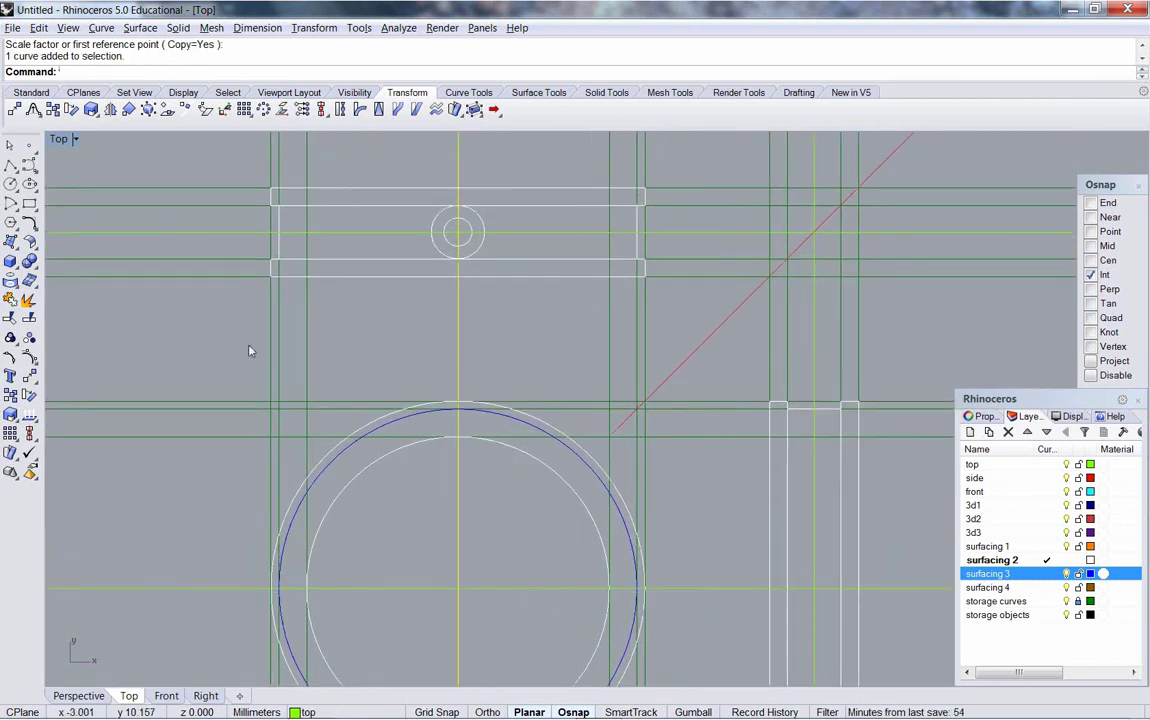
{"action": "left_click", "coordinate": [455, 92]}
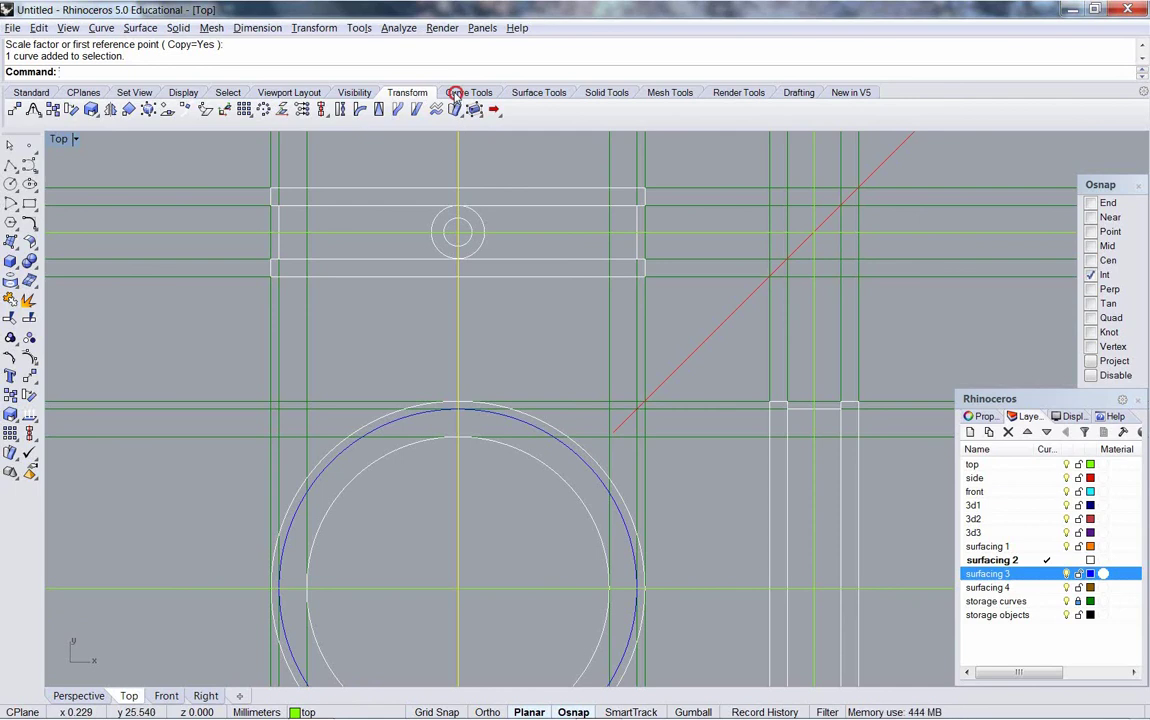
{"action": "left_click", "coordinate": [175, 109]}
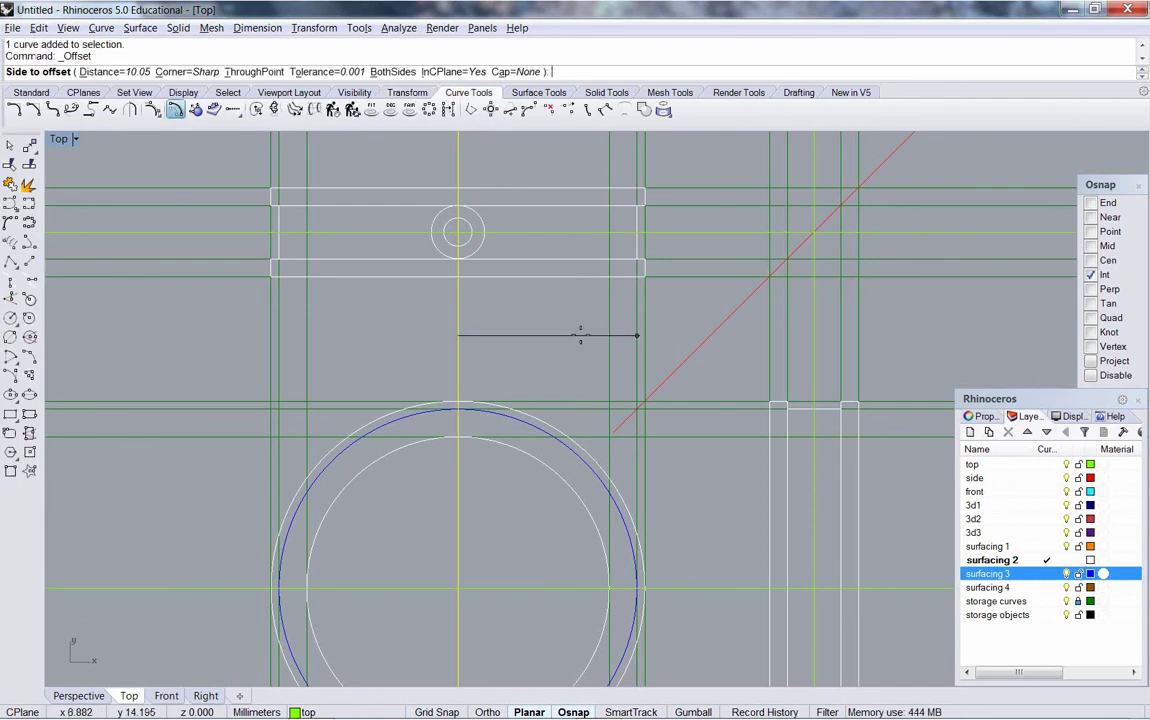
{"action": "type", "text": "t"}
{"action": "key", "text": "Return"}
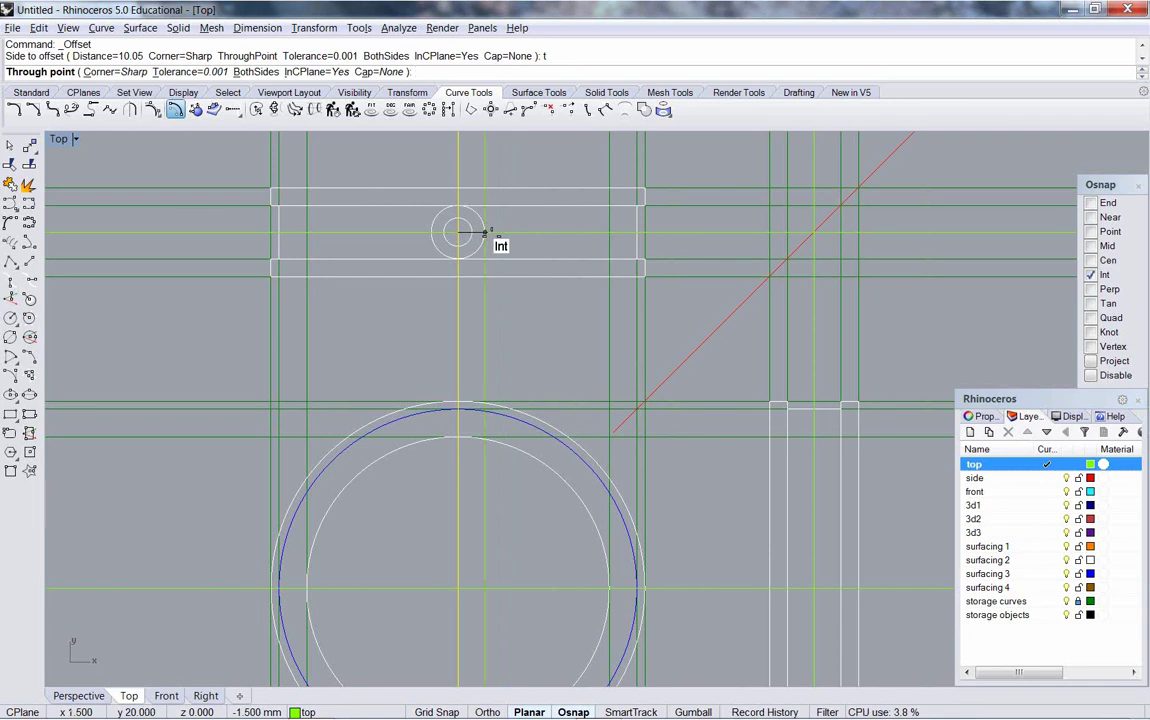
{"action": "left_click", "coordinate": [485, 233]}
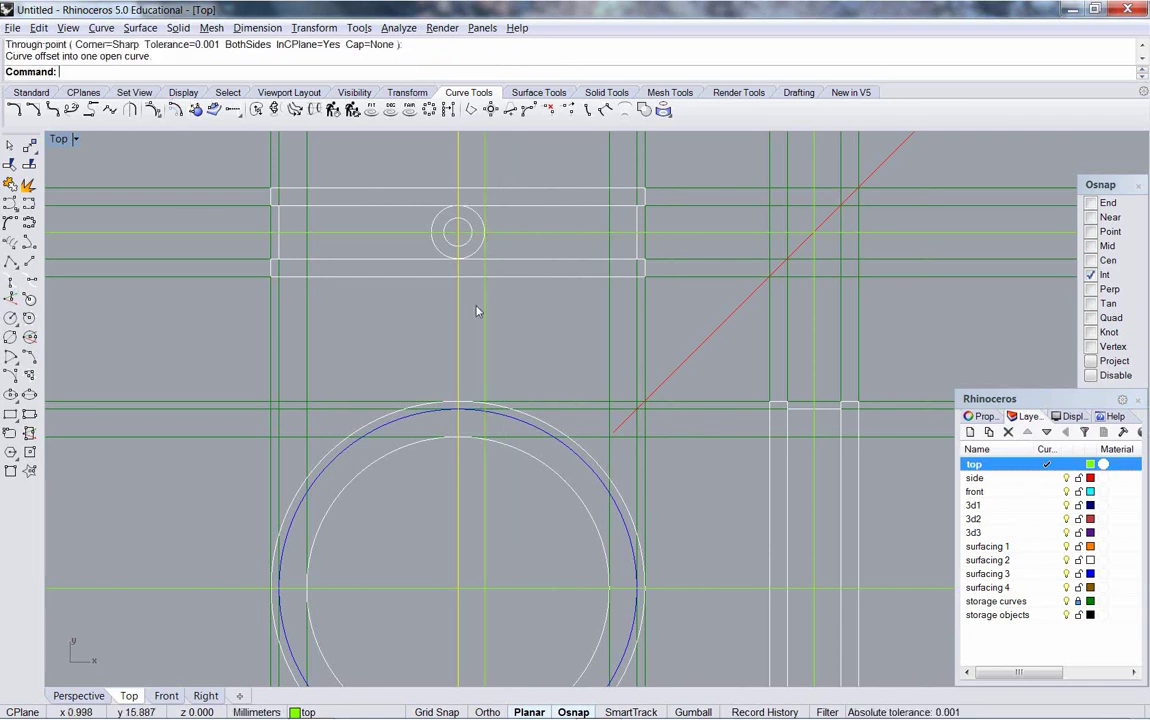
{"action": "key", "text": "Return"}
{"action": "left_click", "coordinate": [366, 311]}
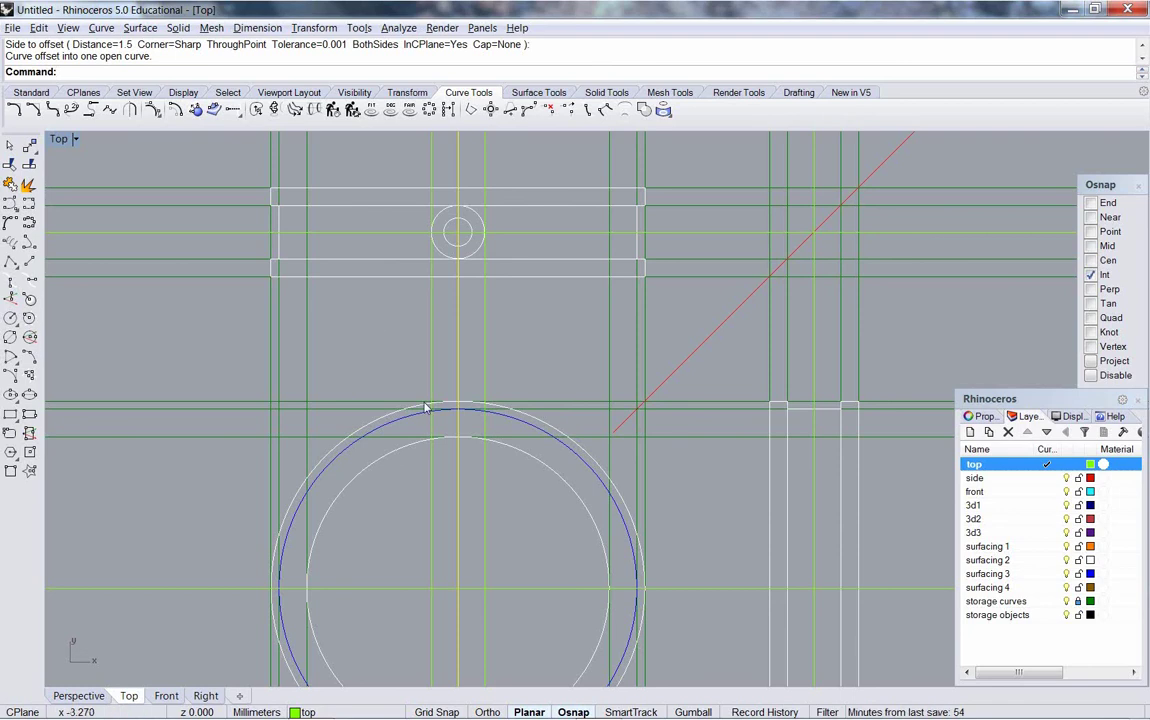
Step: Offset the vertical centre line to both sides through the edge of the inner table circle
{"action": "right_click_drag", "start_coordinate": [426, 404], "coordinate": [441, 390]}
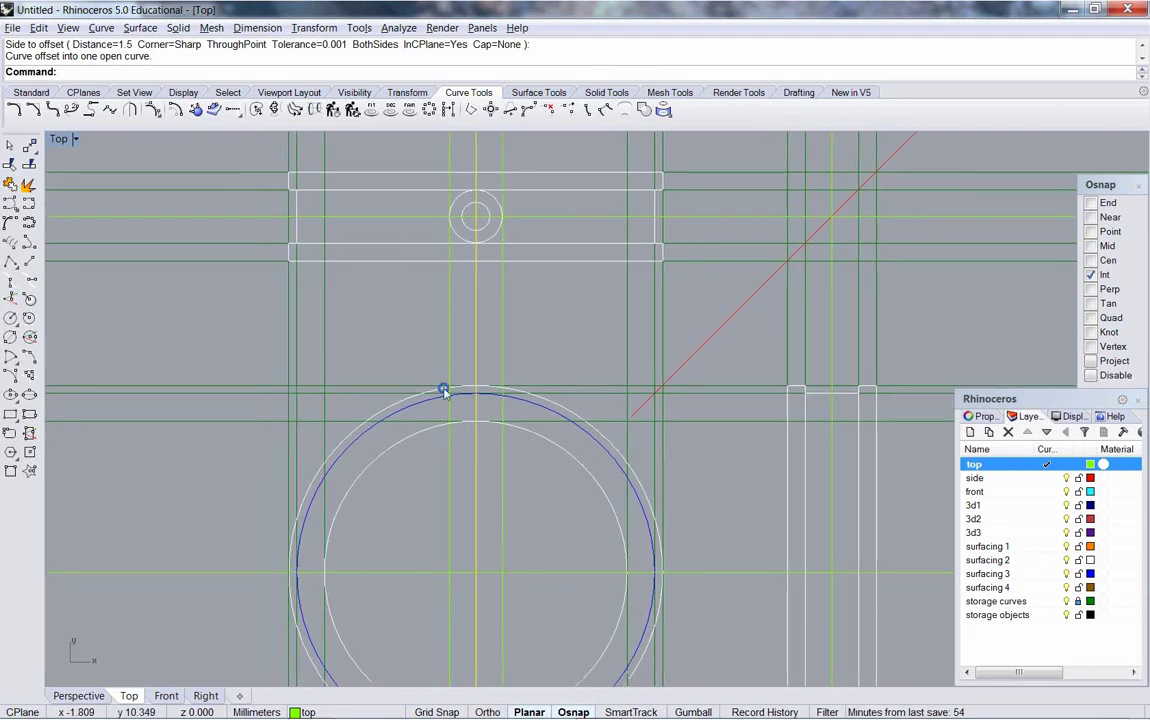
{"action": "key", "text": "Return"}
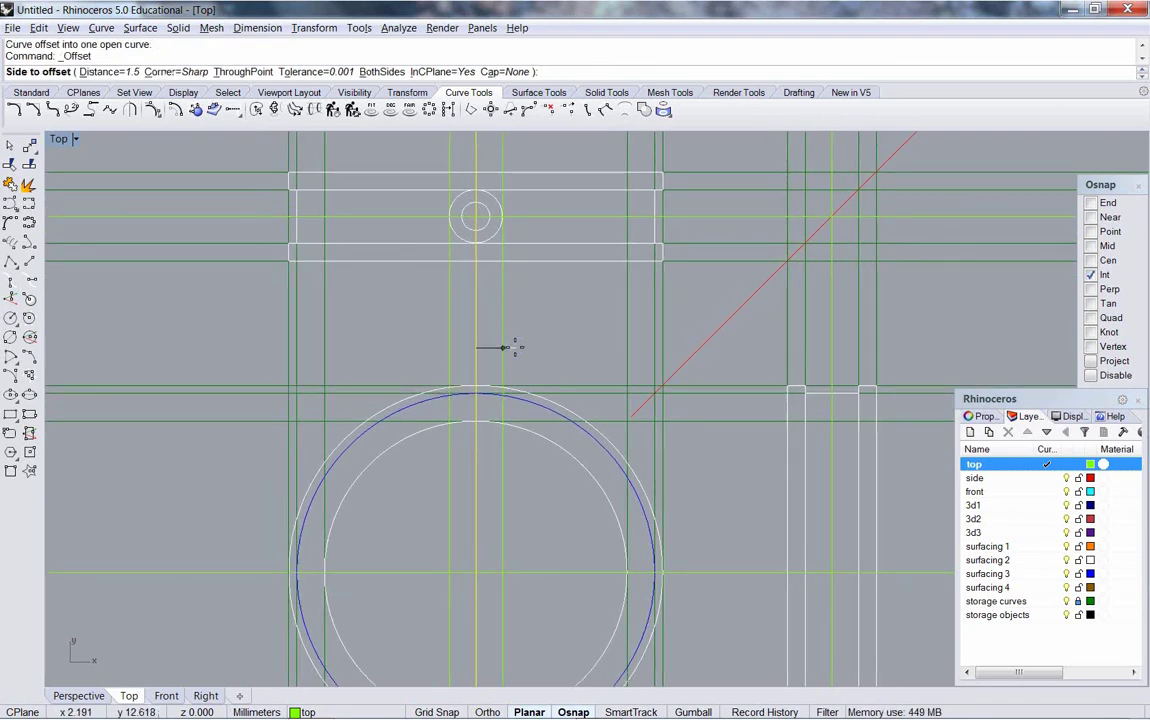
{"action": "type", "text": "t"}
{"action": "key", "text": "Return"}
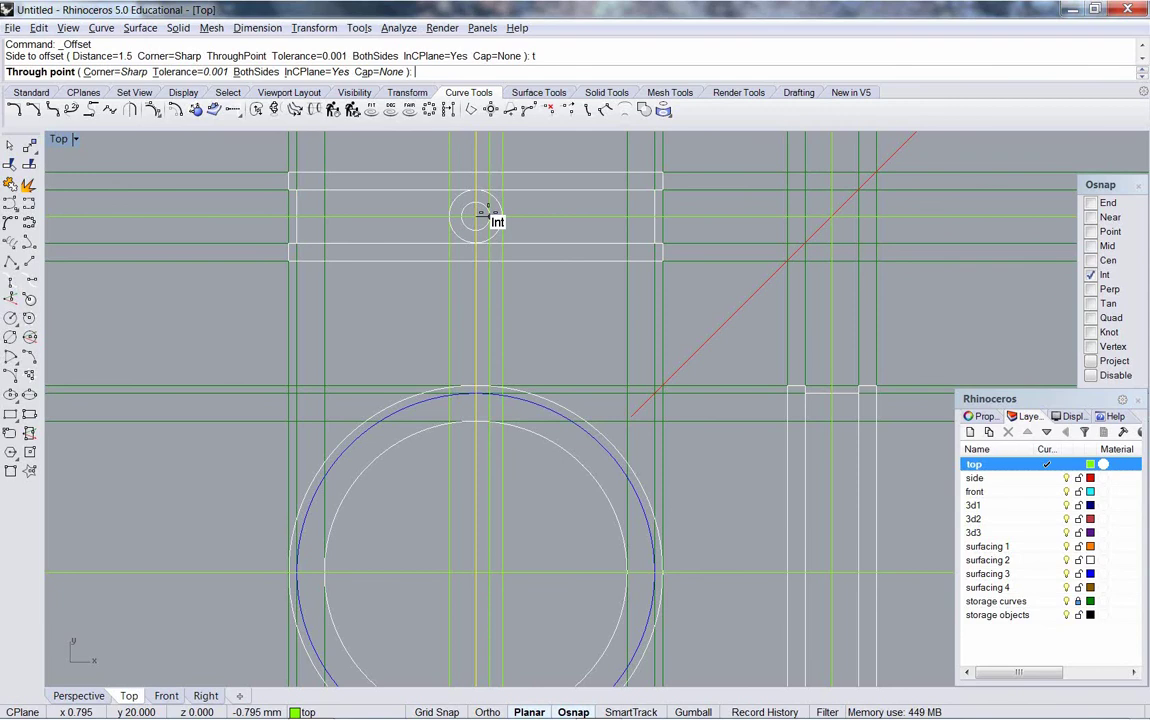
{"action": "type", "text": "b"}
{"action": "key", "text": "Return"}
{"action": "left_click", "coordinate": [480, 215]}
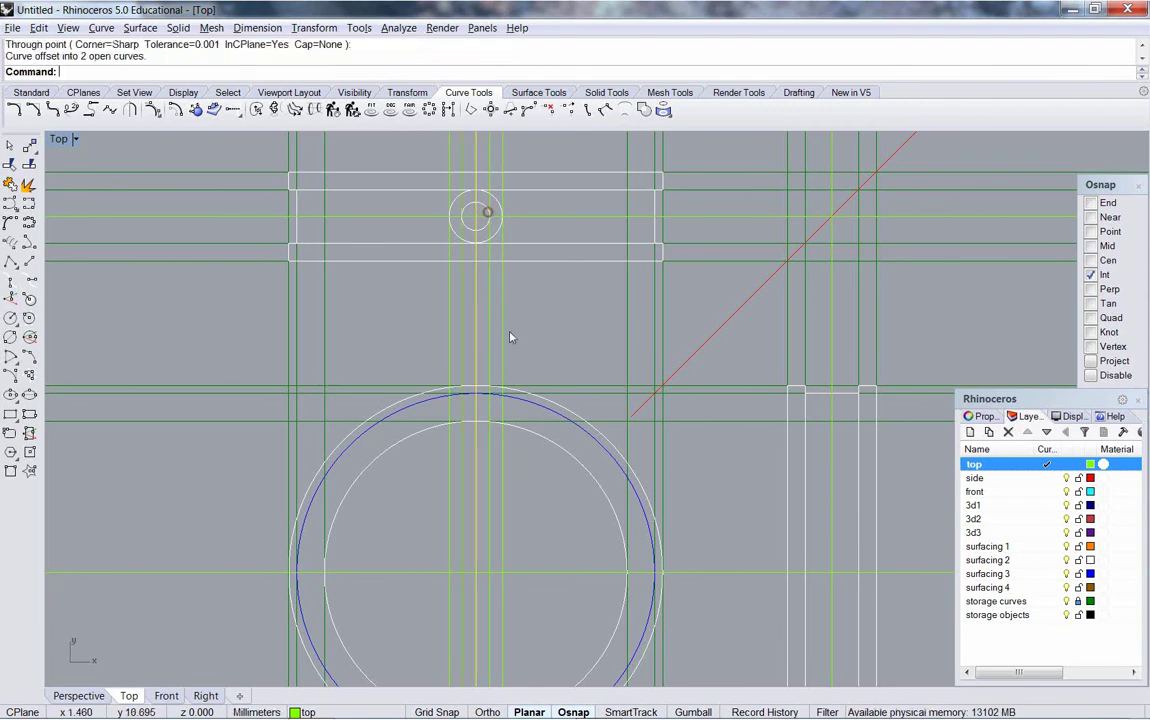
Step: Make surfacing 2 current and draw a 3 mm horizontal line between the outer girdle guides at the crest of the blue circle
{"action": "right_click_drag", "start_coordinate": [514, 430], "coordinate": [518, 462]}
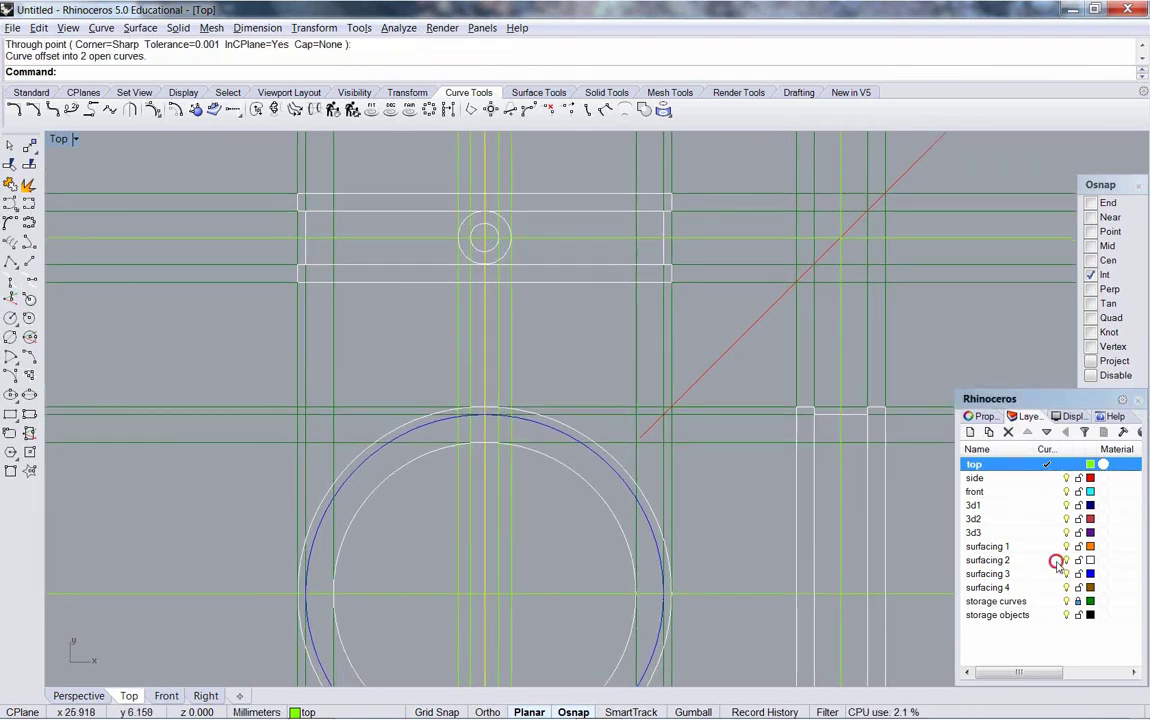
{"action": "left_click", "coordinate": [1048, 560]}
{"action": "scroll", "coordinate": [540, 418], "scroll_direction": "up", "scroll_amount": 3}
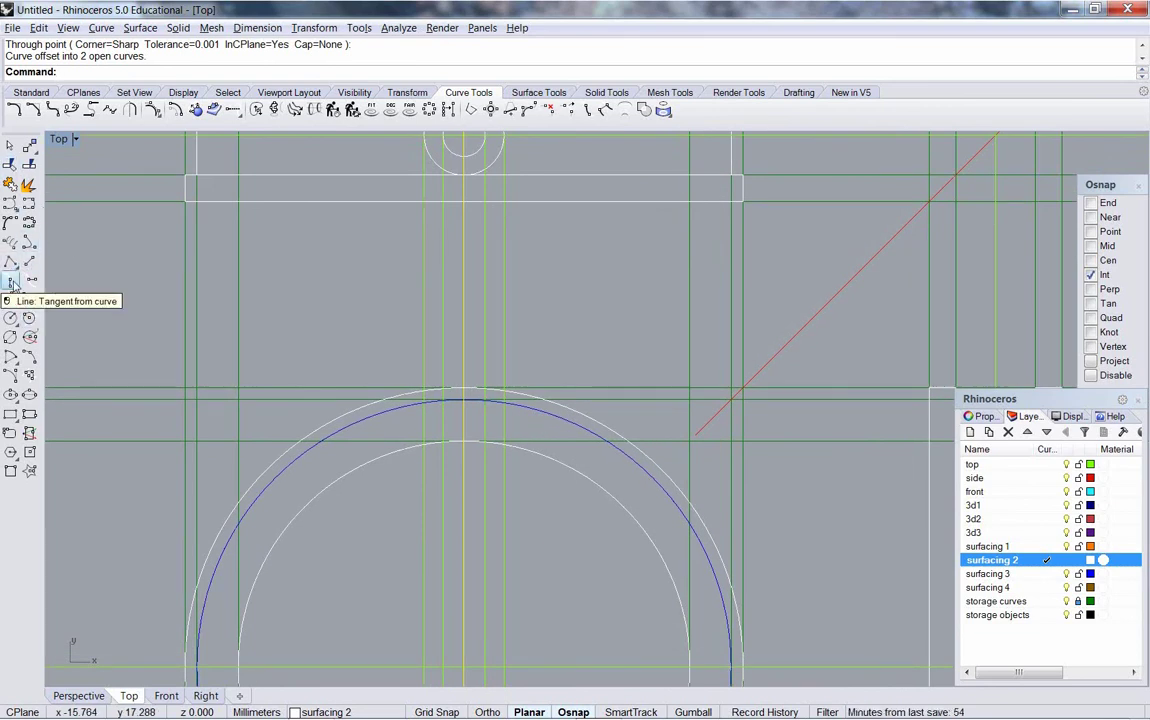
{"action": "left_click", "coordinate": [29, 258]}
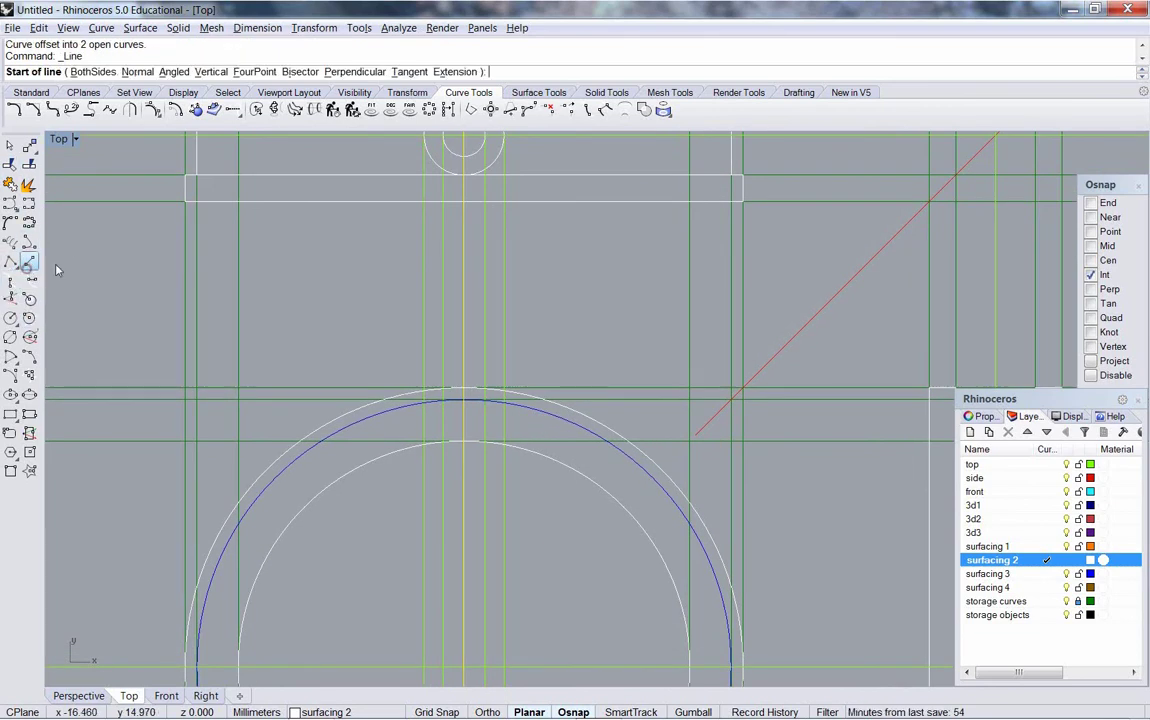
{"action": "left_click", "coordinate": [510, 397]}
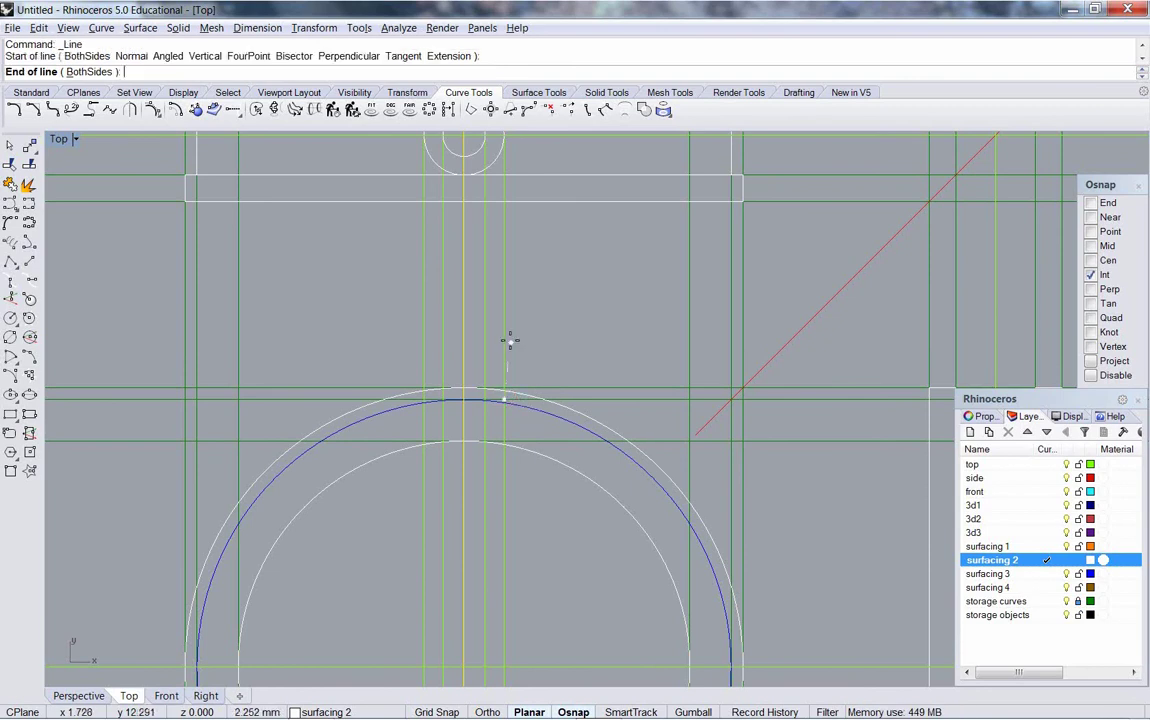
{"action": "right_click_drag", "start_coordinate": [508, 152], "coordinate": [515, 176]}
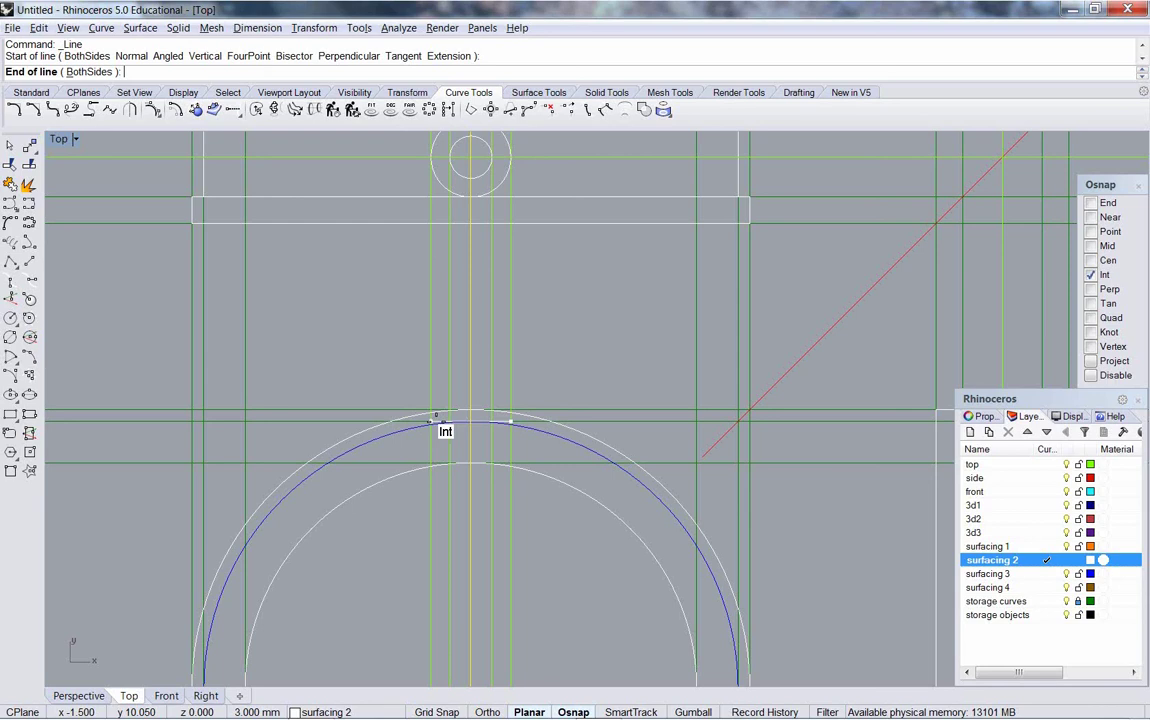
{"action": "left_click", "coordinate": [437, 420]}
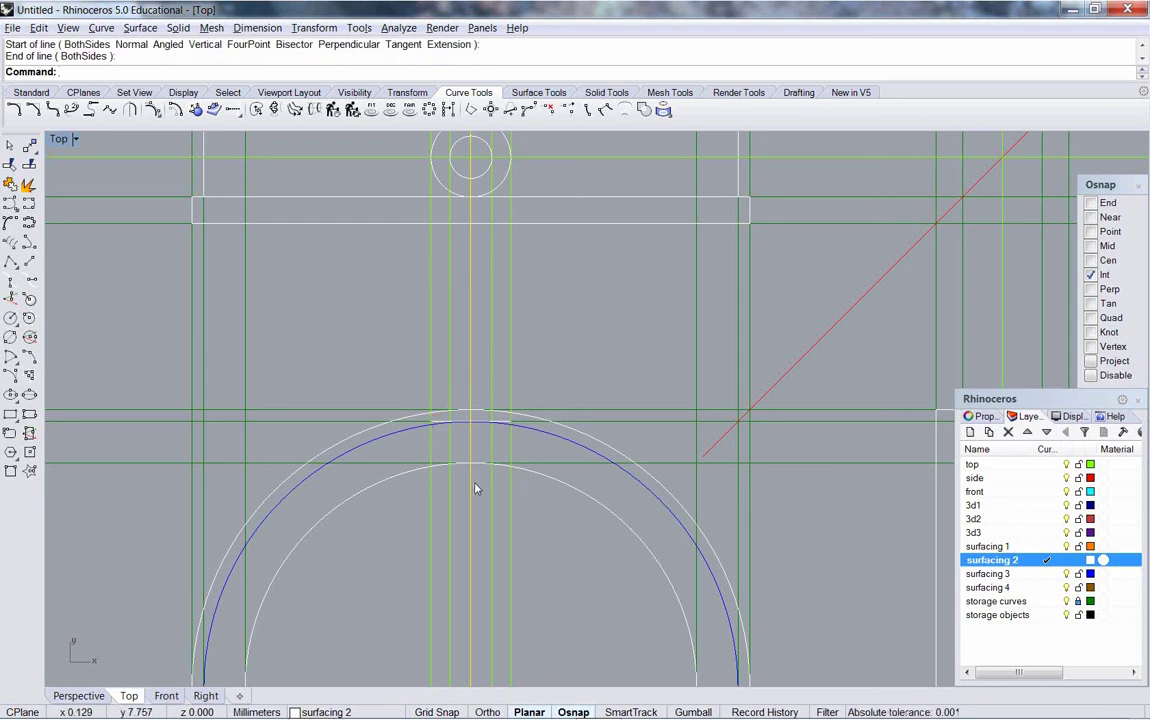
Step: Select the 3 mm girdle line and open the document notes to read the pavilion, crown and table proportions
{"action": "scroll", "coordinate": [505, 428], "scroll_direction": "up", "scroll_amount": 1}
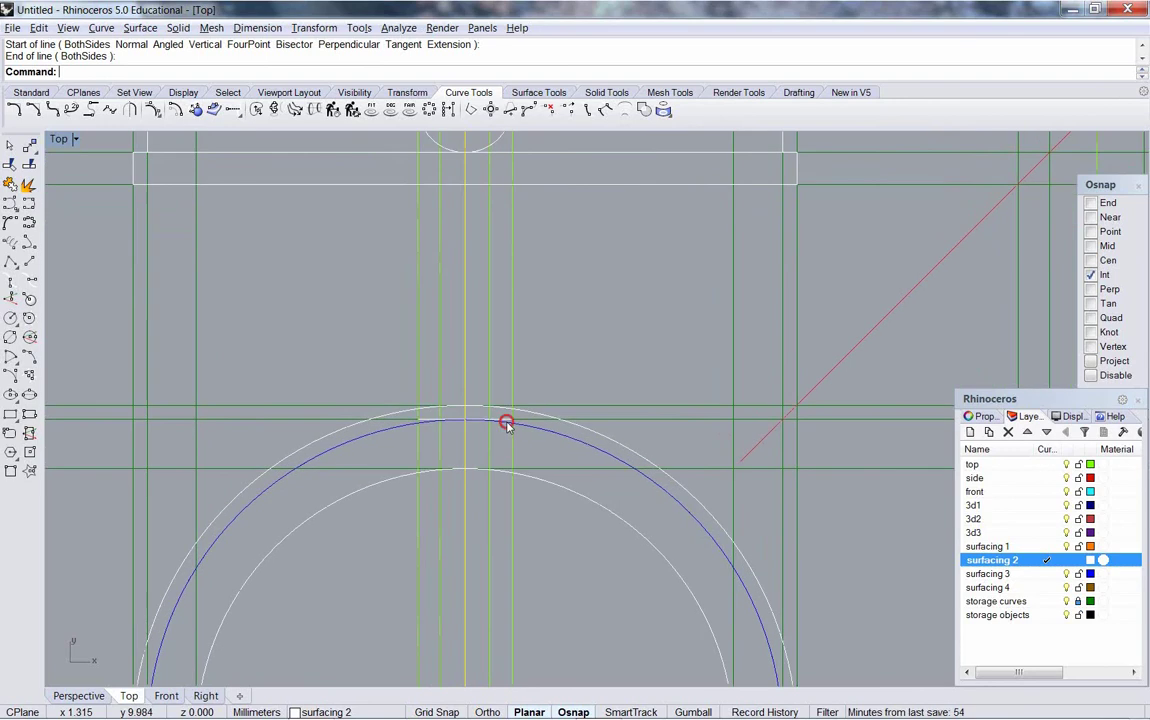
{"action": "left_click", "coordinate": [507, 425]}
{"action": "left_click", "coordinate": [508, 424]}
{"action": "left_click", "coordinate": [510, 427]}
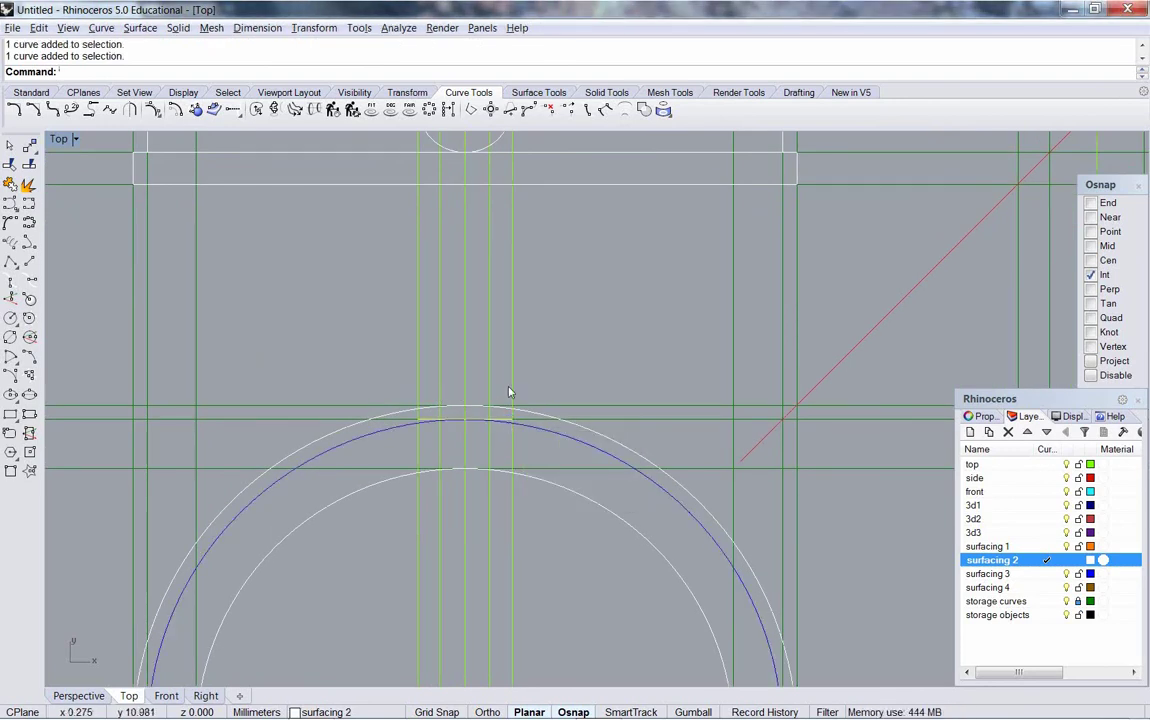
{"action": "right_click_drag", "start_coordinate": [467, 424], "coordinate": [477, 405]}
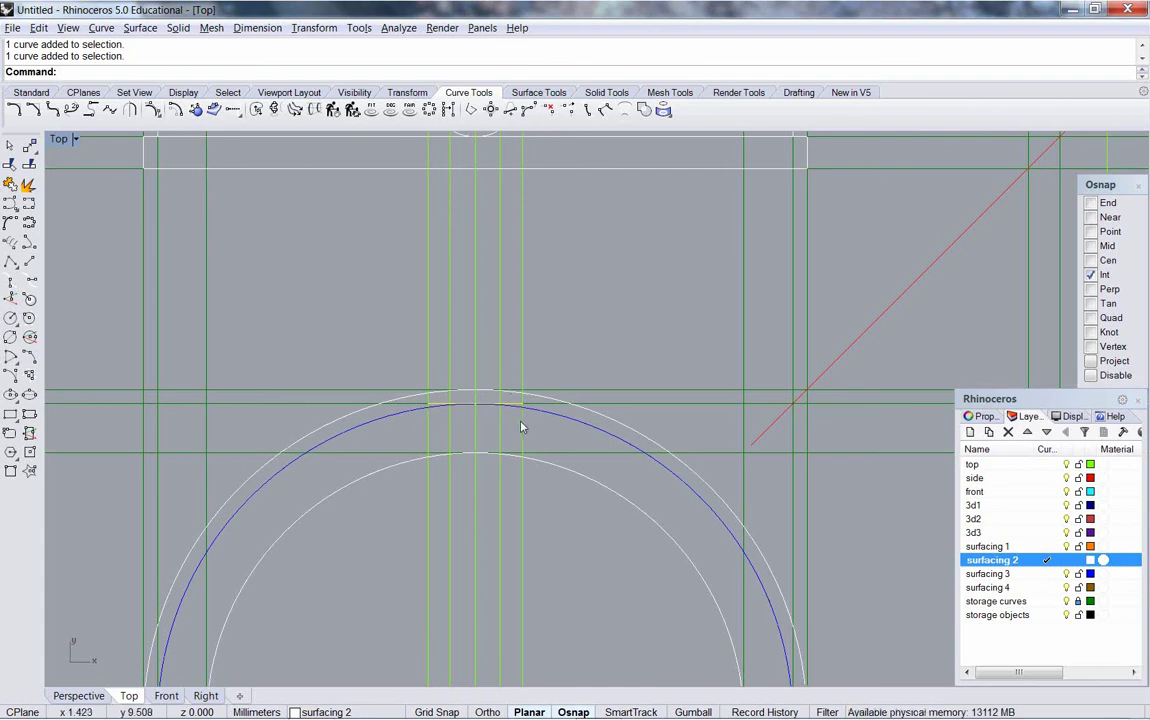
{"action": "left_click", "coordinate": [12, 27]}
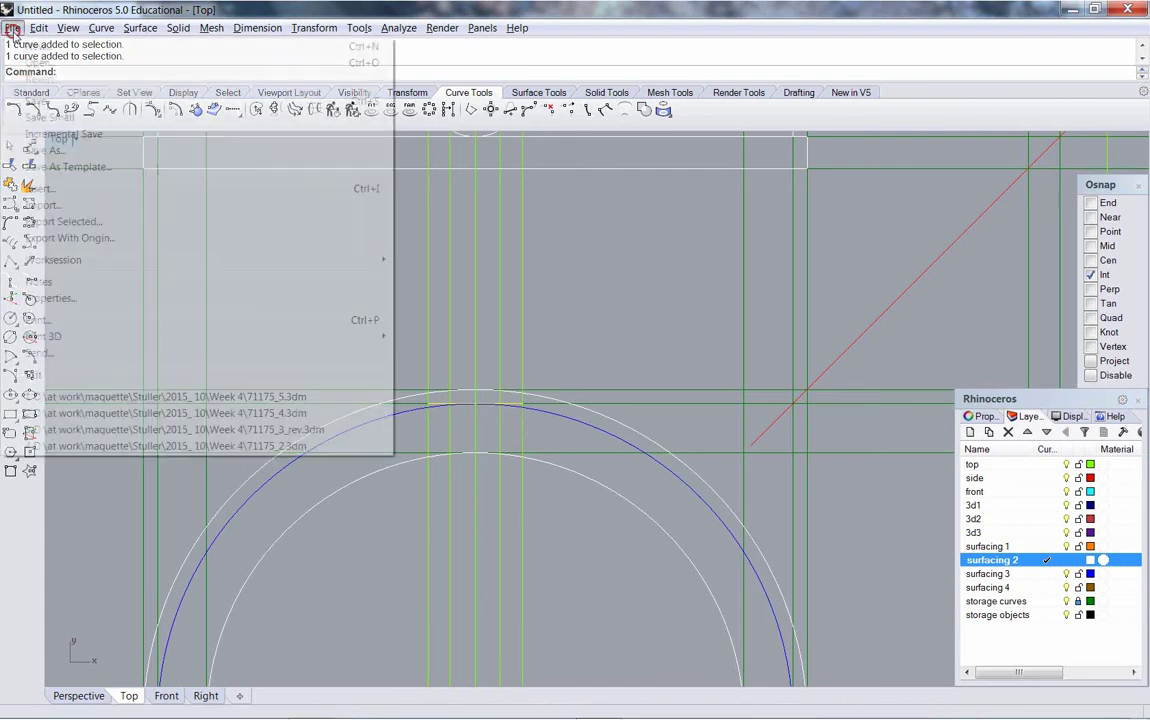
{"action": "left_click", "coordinate": [42, 281]}
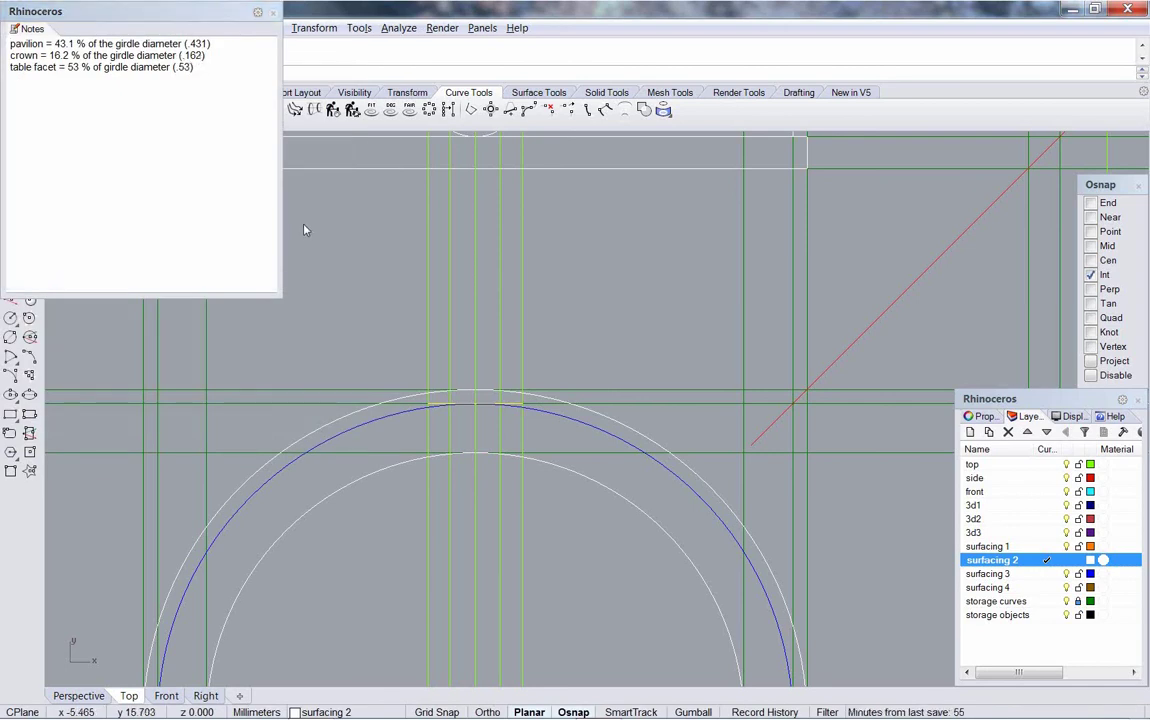
Step: Close the notes and calculate the crown height as 3 × .162 with the built-in calculator
{"action": "left_click", "coordinate": [272, 14]}
{"action": "left_click", "coordinate": [359, 27]}
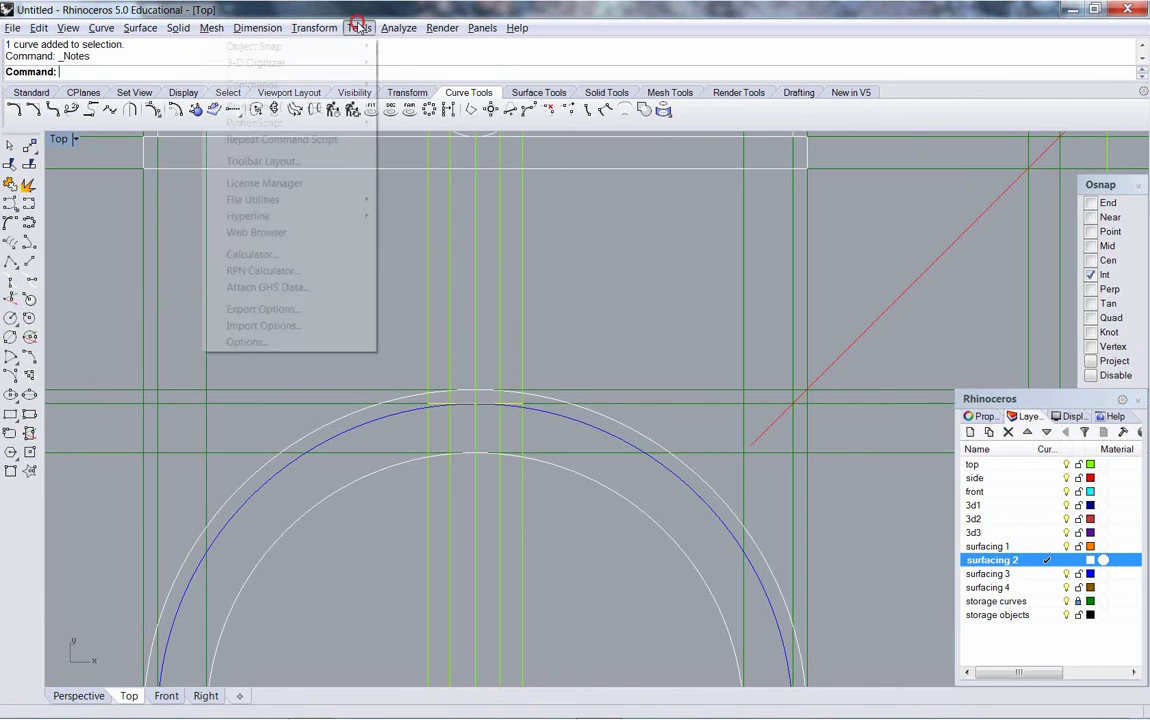
{"action": "left_click", "coordinate": [252, 254]}
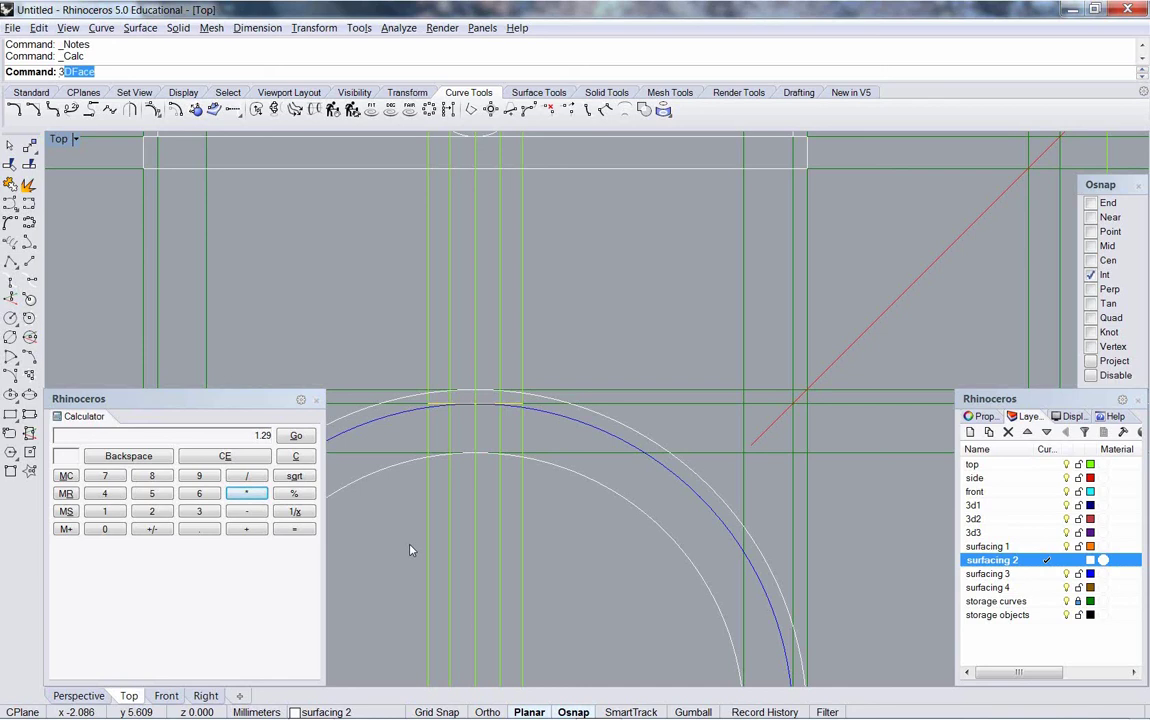
{"action": "type", "text": "3"}
{"action": "left_click", "coordinate": [292, 458]}
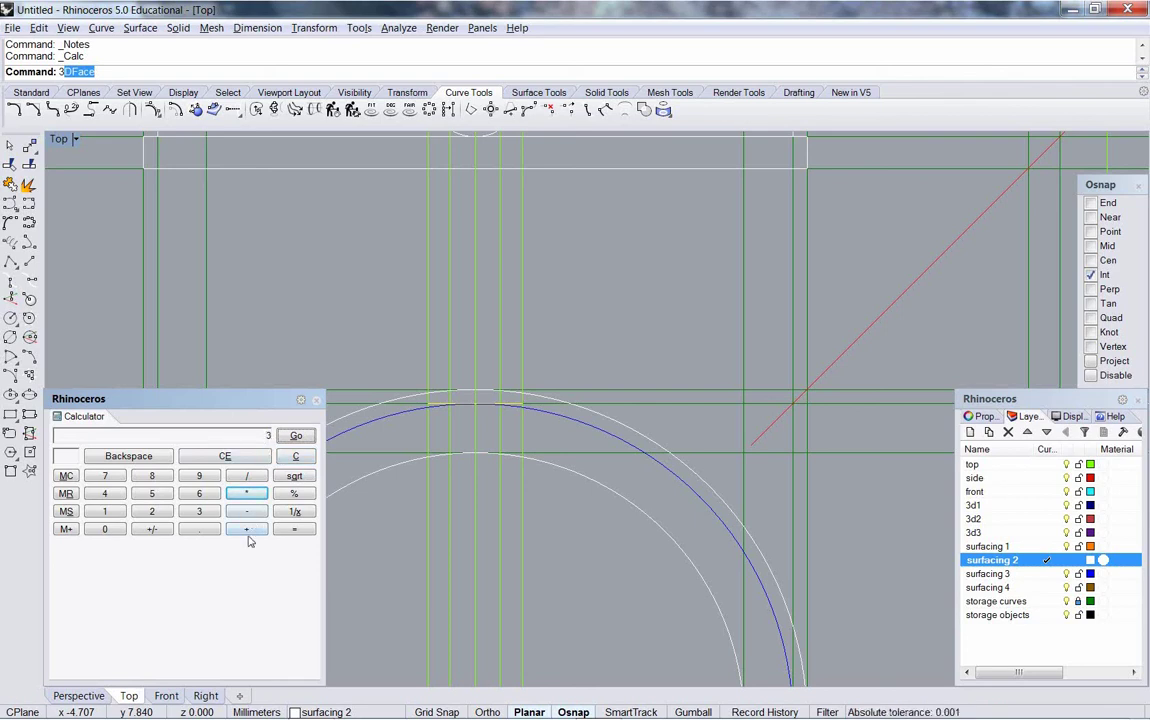
{"action": "left_click", "coordinate": [247, 497]}
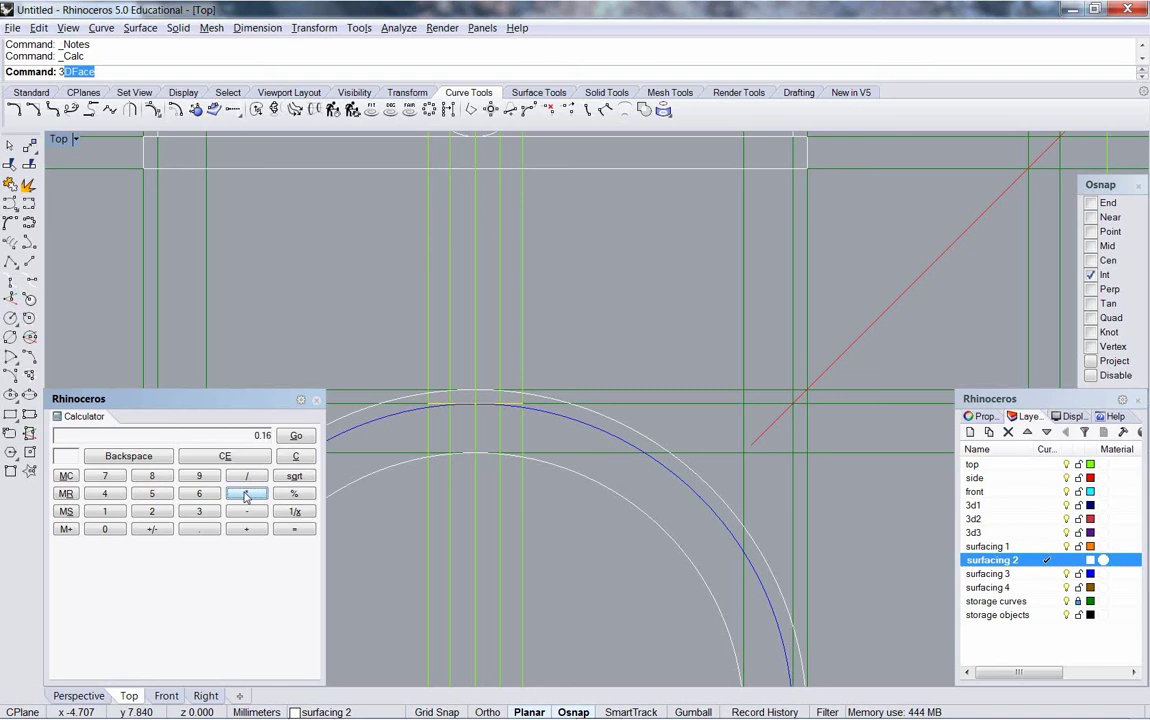
{"action": "type", "text": "2"}
{"action": "left_click", "coordinate": [246, 494]}
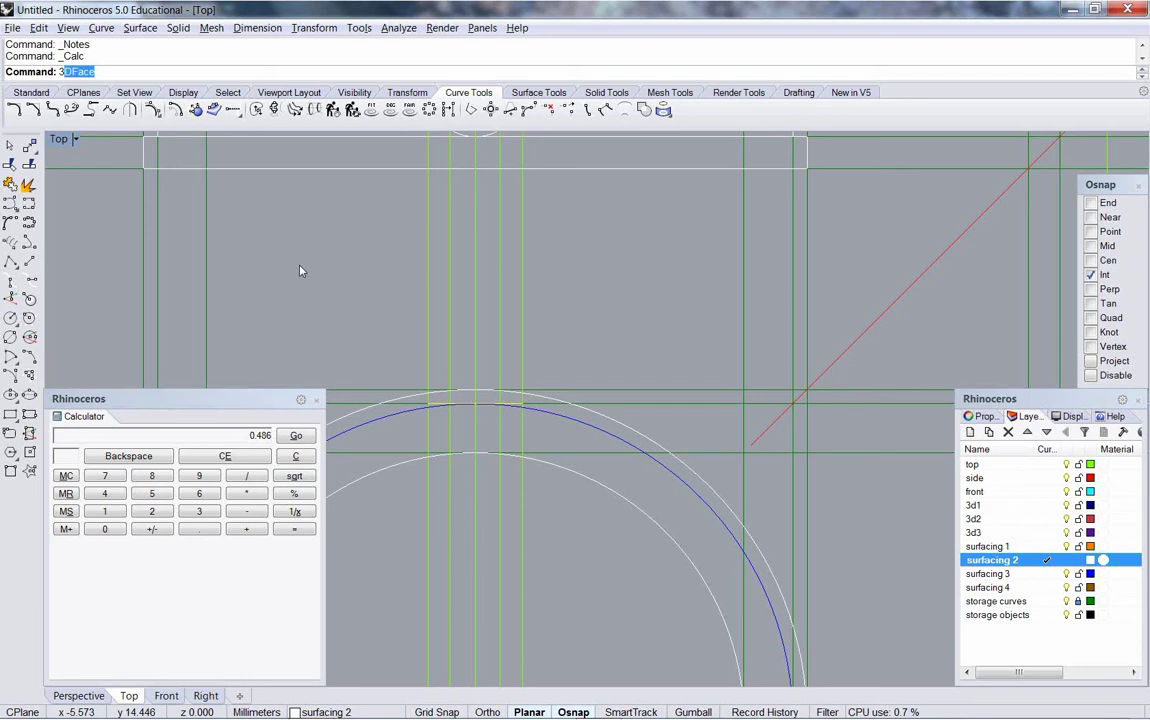
Step: Make the top layer current and offset the 3 mm girdle line upward by 0.486 mm for the crown height
{"action": "right_click_drag", "start_coordinate": [494, 321], "coordinate": [531, 388]}
{"action": "left_click", "coordinate": [529, 396]}
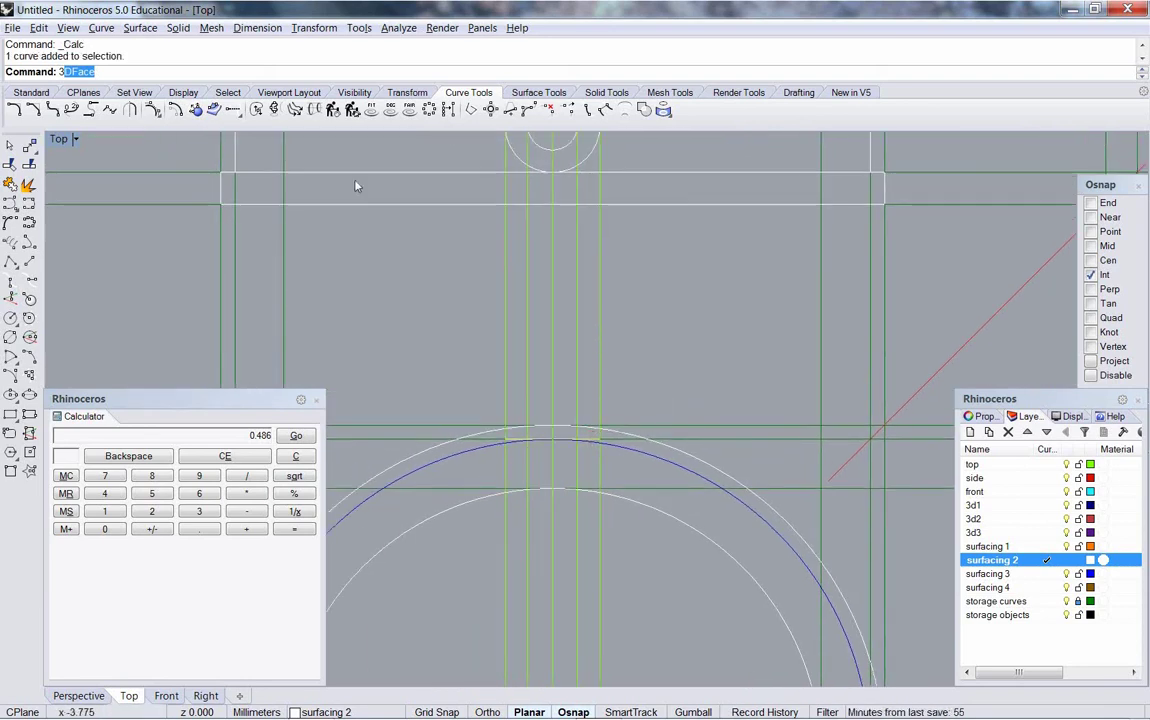
{"action": "left_click", "coordinate": [1047, 464]}
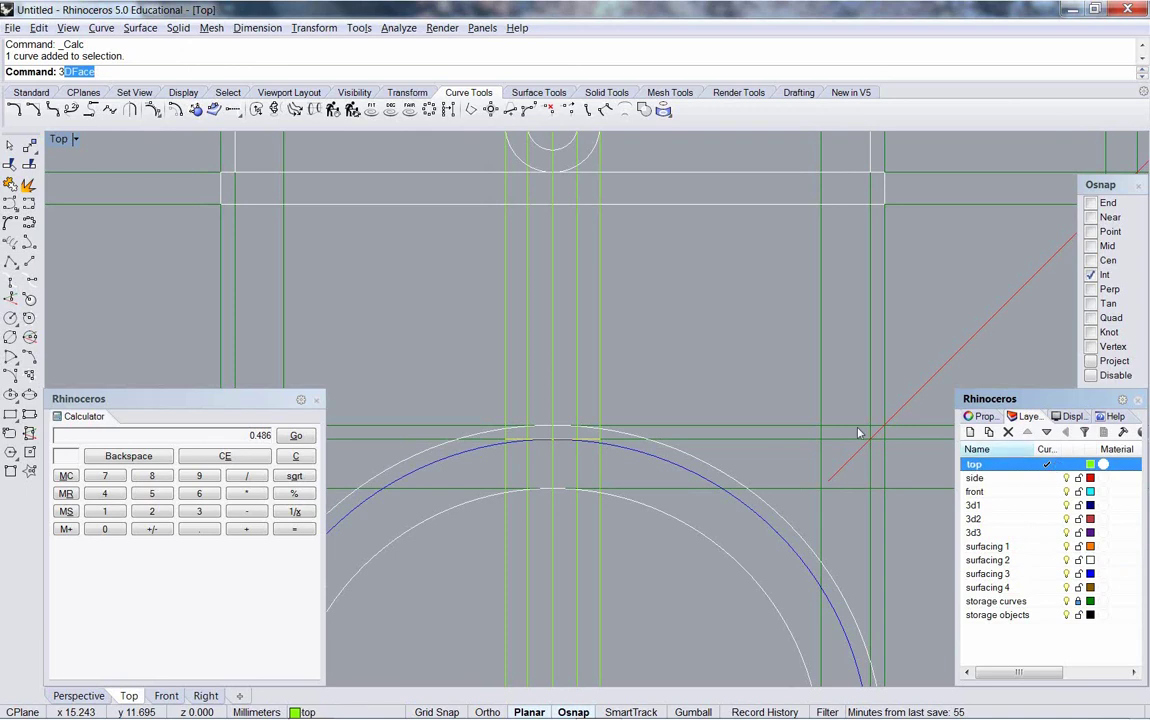
{"action": "left_click", "coordinate": [174, 112]}
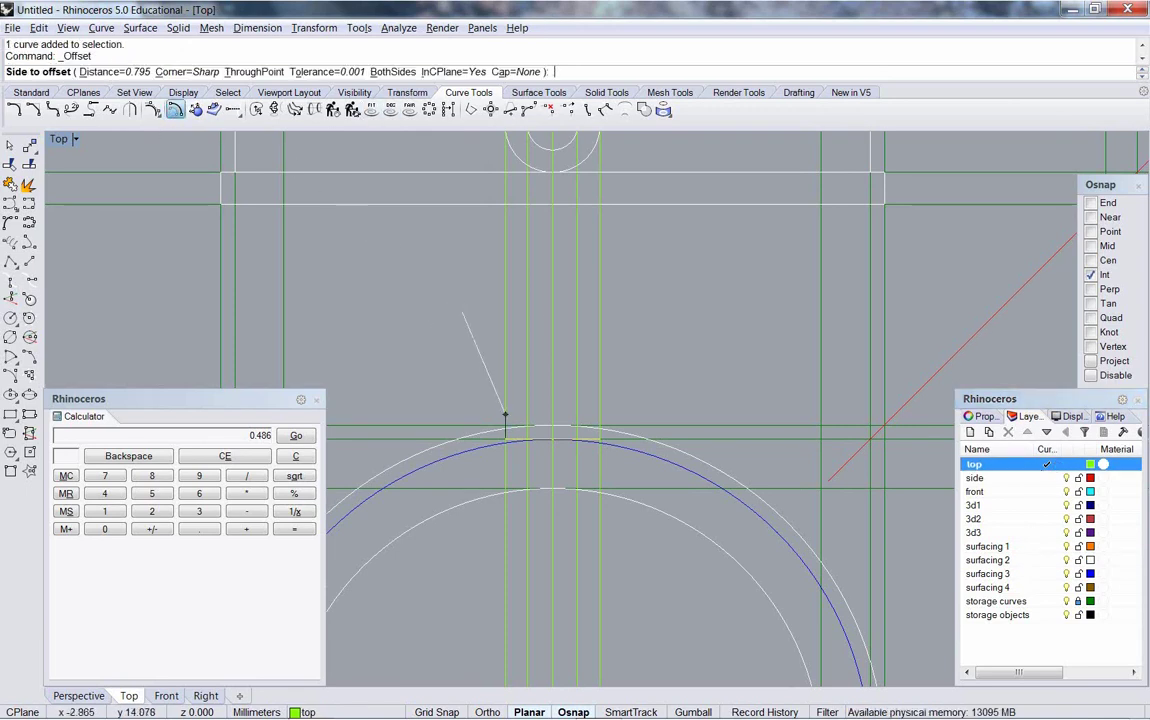
{"action": "type", "text": ".486"}
{"action": "key", "text": "Return"}
{"action": "left_click", "coordinate": [462, 315]}
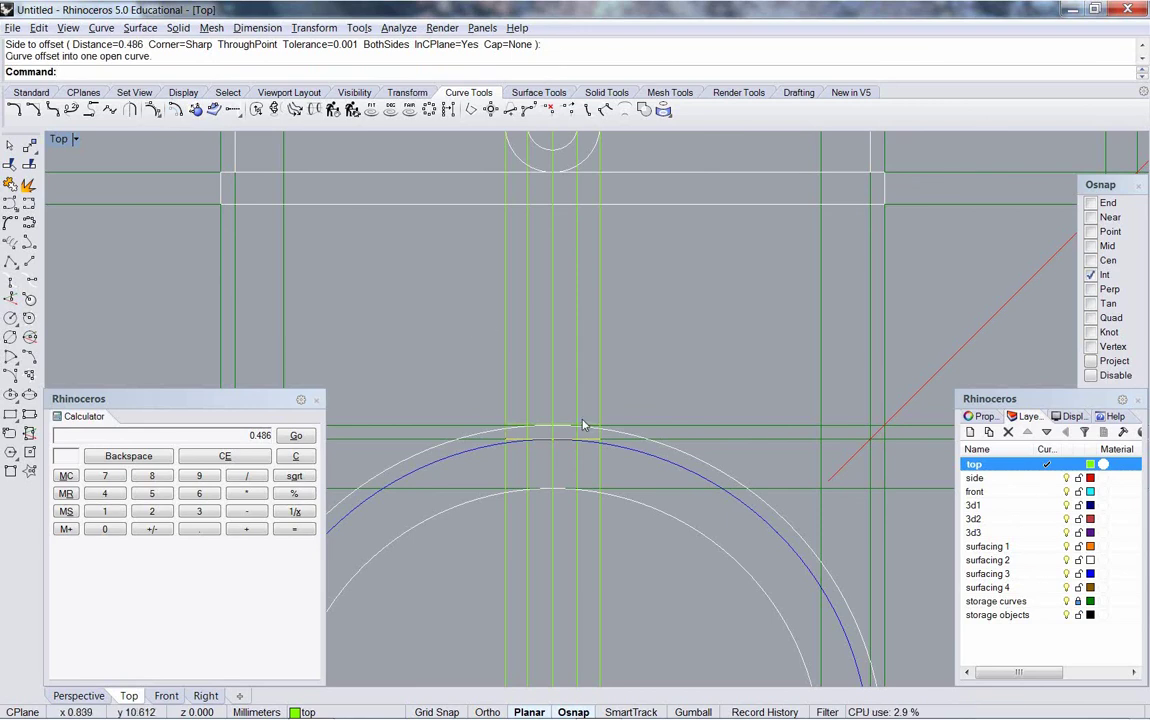
Step: On surfacing 2, draw the crown polyline from one girdle end up across the table width on the offset line and down to the other end
{"action": "scroll", "coordinate": [576, 431], "scroll_direction": "up", "scroll_amount": 5}
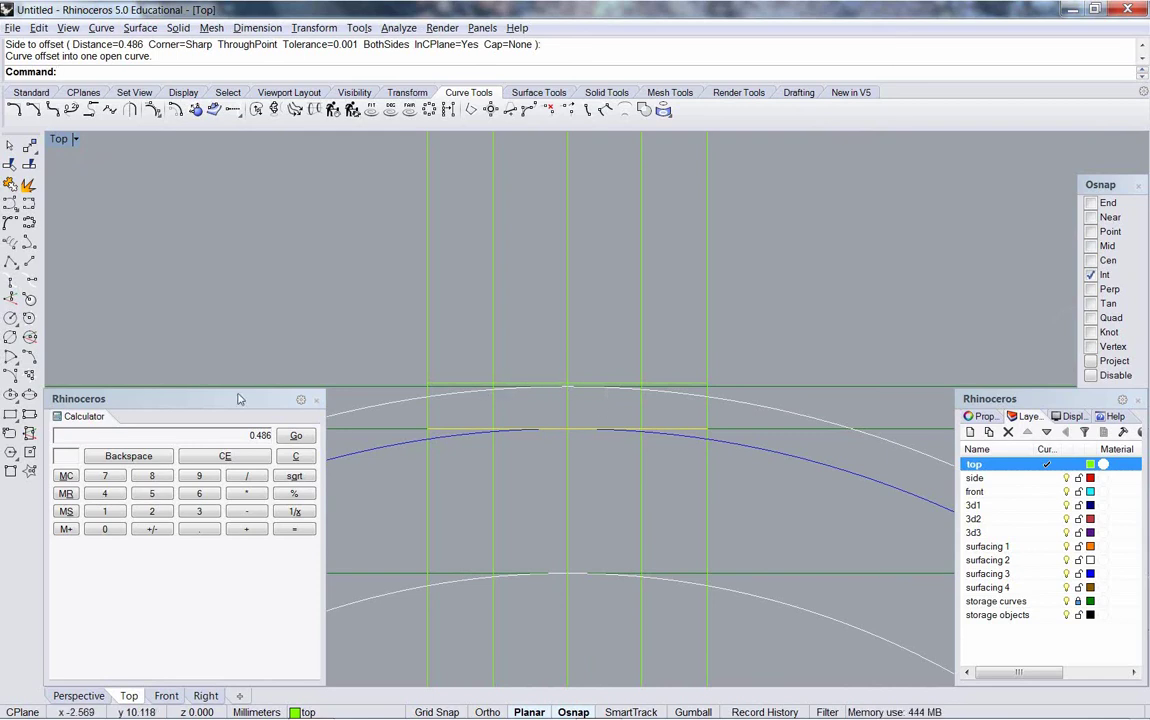
{"action": "left_click", "coordinate": [29, 261]}
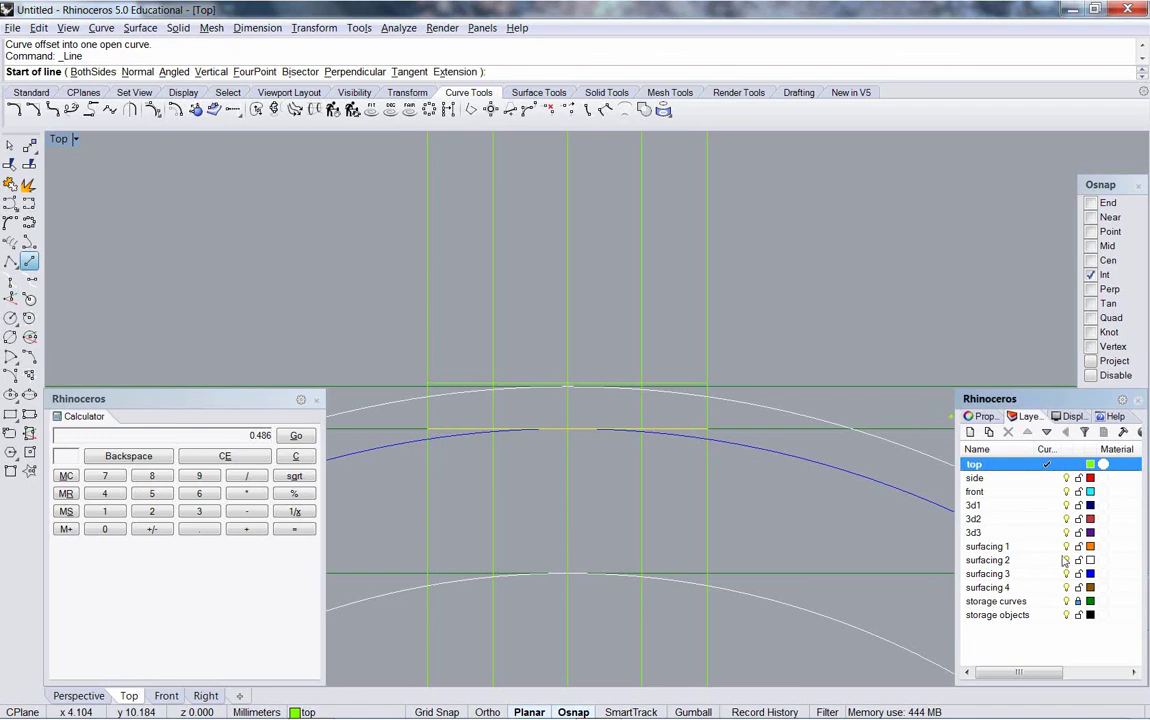
{"action": "left_click", "coordinate": [1057, 561]}
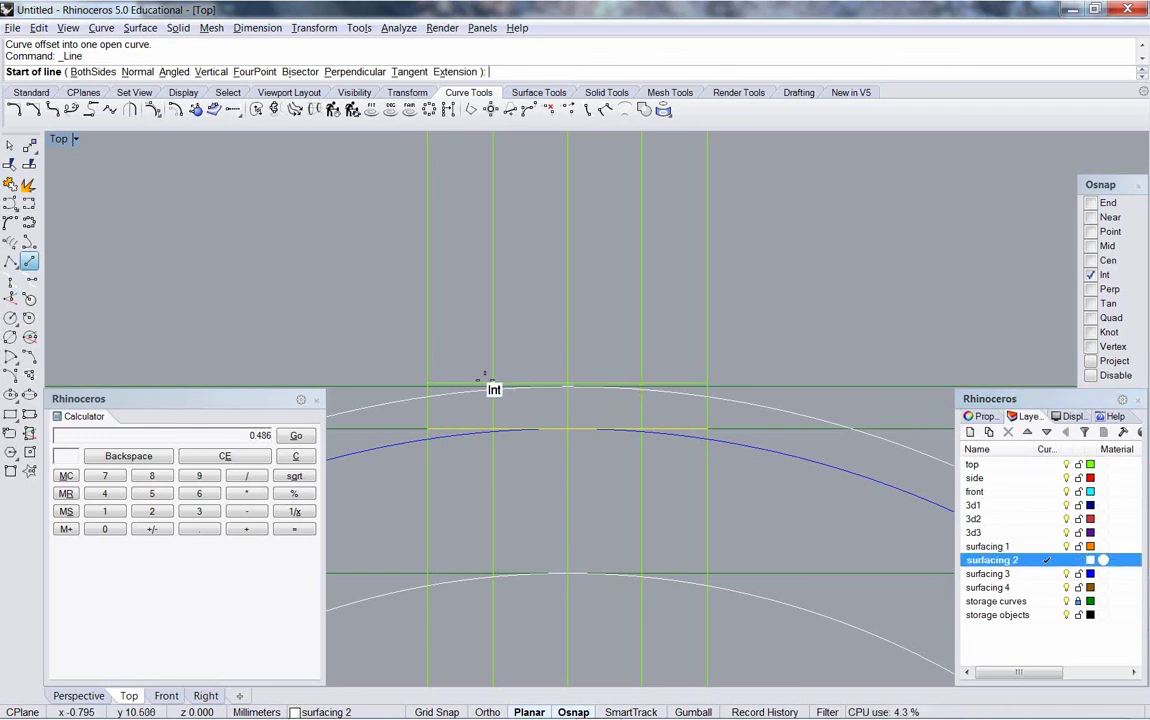
{"action": "left_click", "coordinate": [9, 262]}
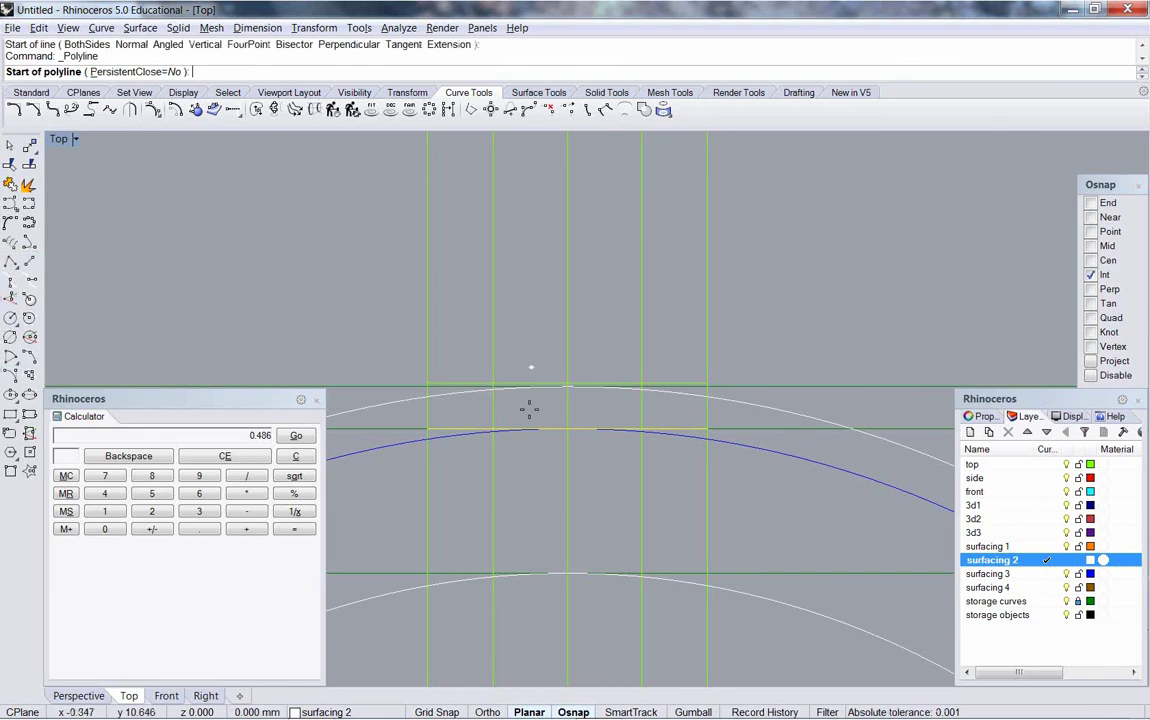
{"action": "left_click", "coordinate": [427, 428]}
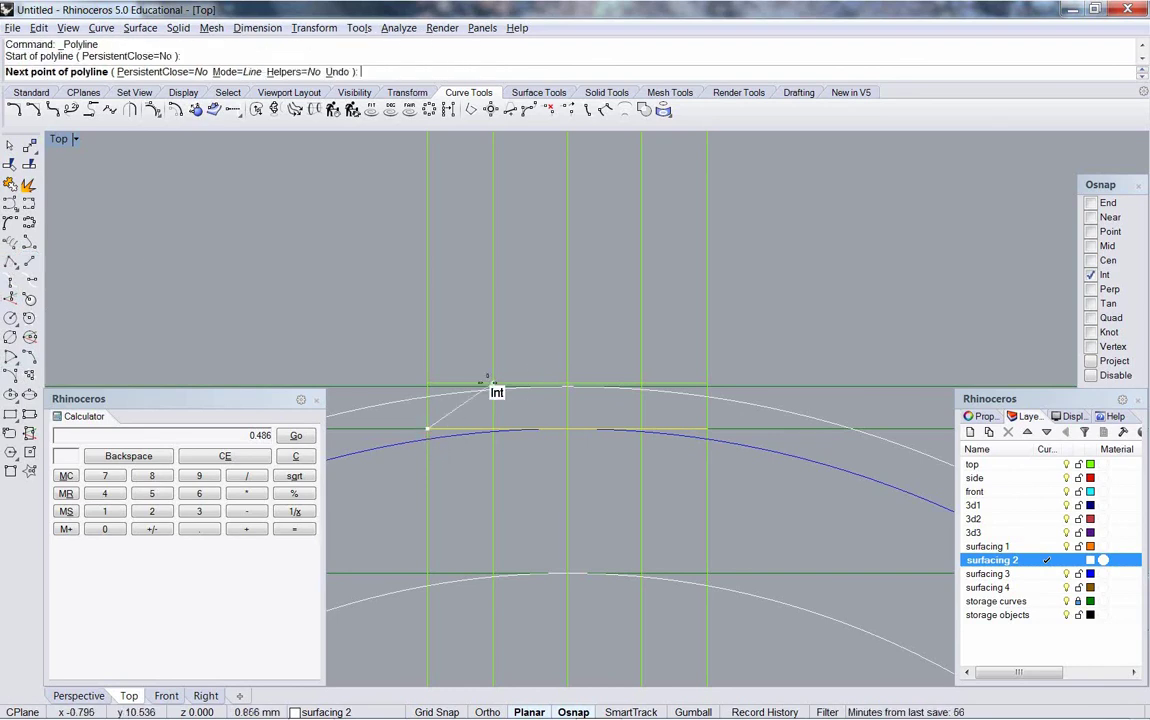
{"action": "left_click", "coordinate": [493, 383]}
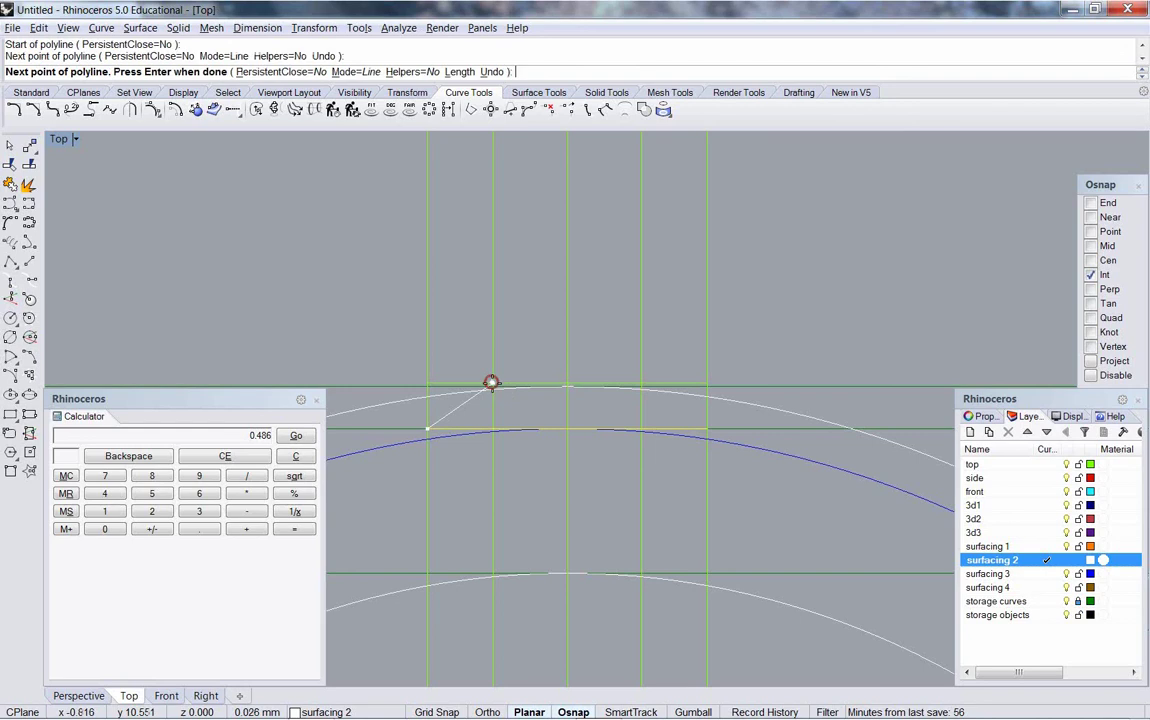
{"action": "left_click", "coordinate": [641, 383]}
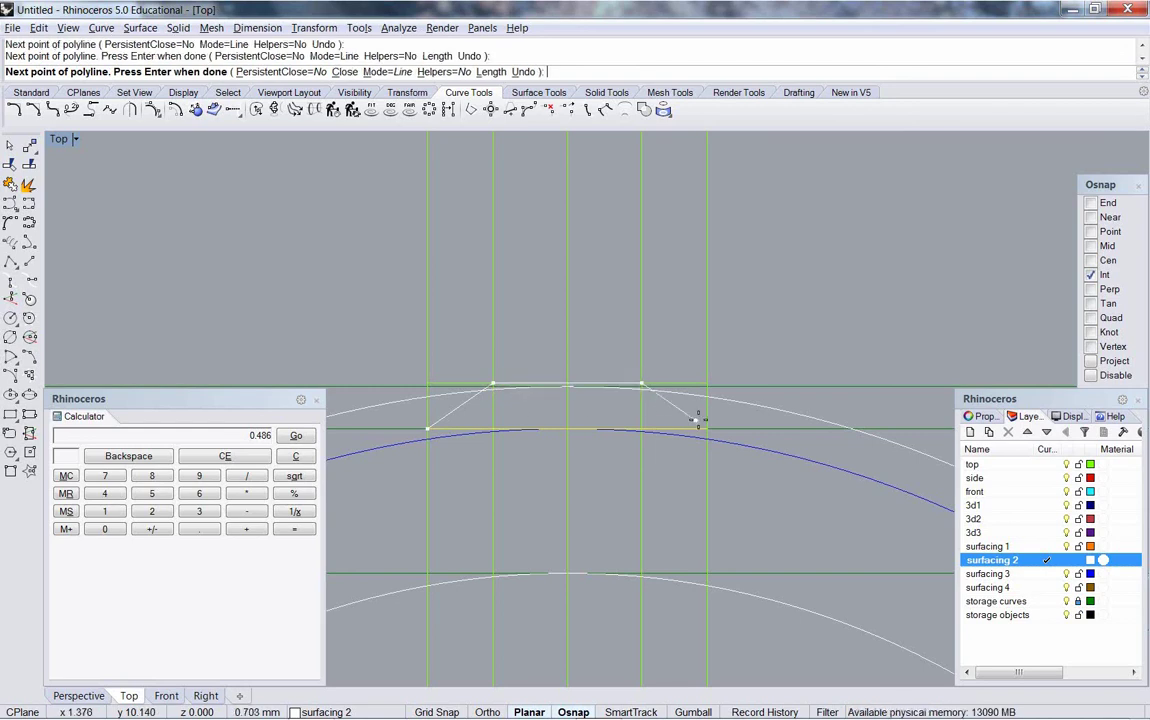
{"action": "left_click", "coordinate": [708, 428]}
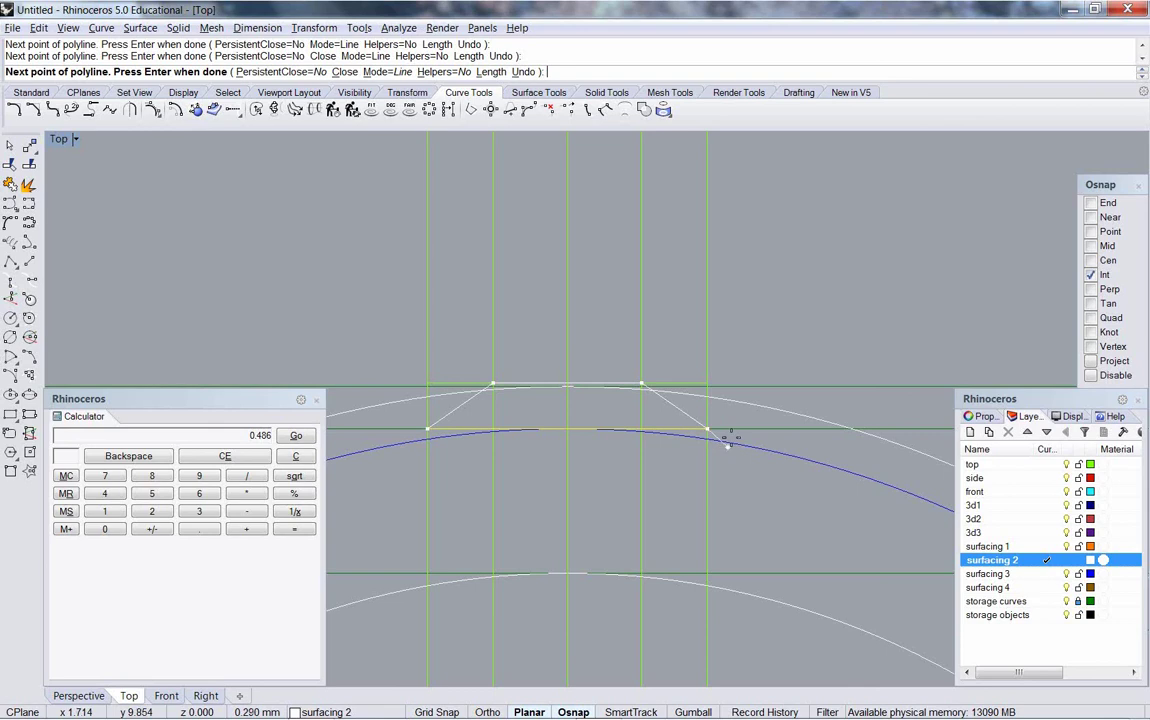
{"action": "key", "text": "Return"}
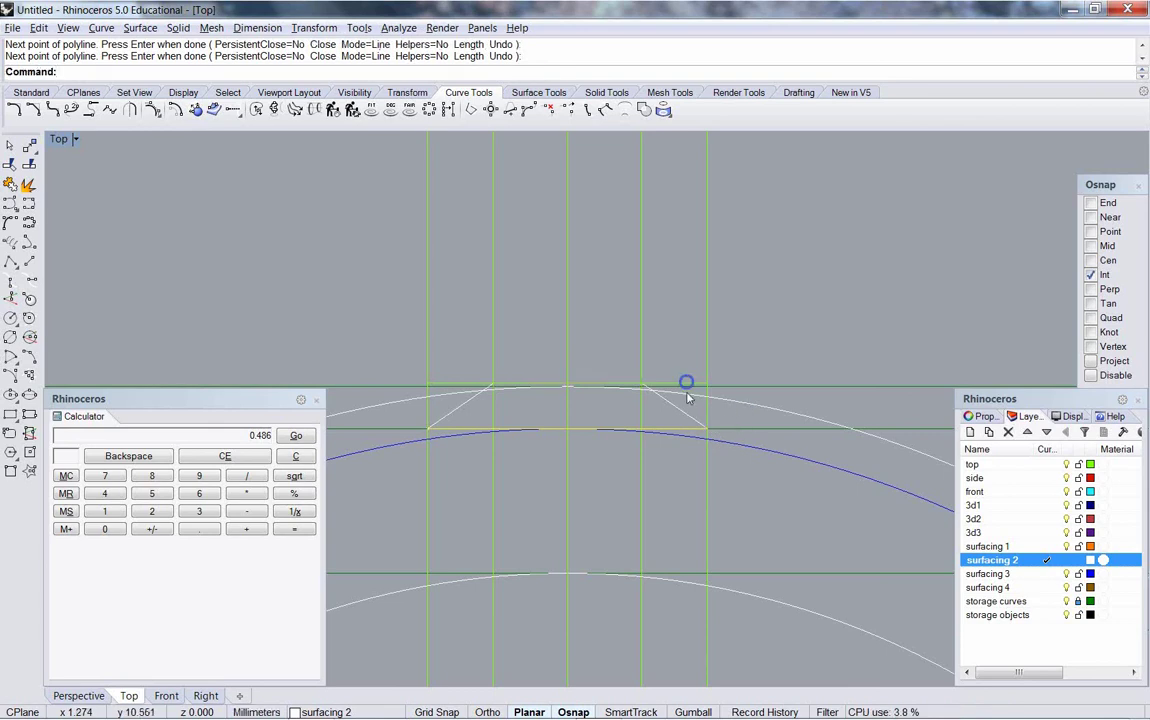
Step: Examine the crown profile's position relative to the outer ring circle, the blue circle and the other views
{"action": "scroll", "coordinate": [680, 442], "scroll_direction": "down", "scroll_amount": 5}
{"action": "scroll", "coordinate": [676, 456], "scroll_direction": "up", "scroll_amount": 3}
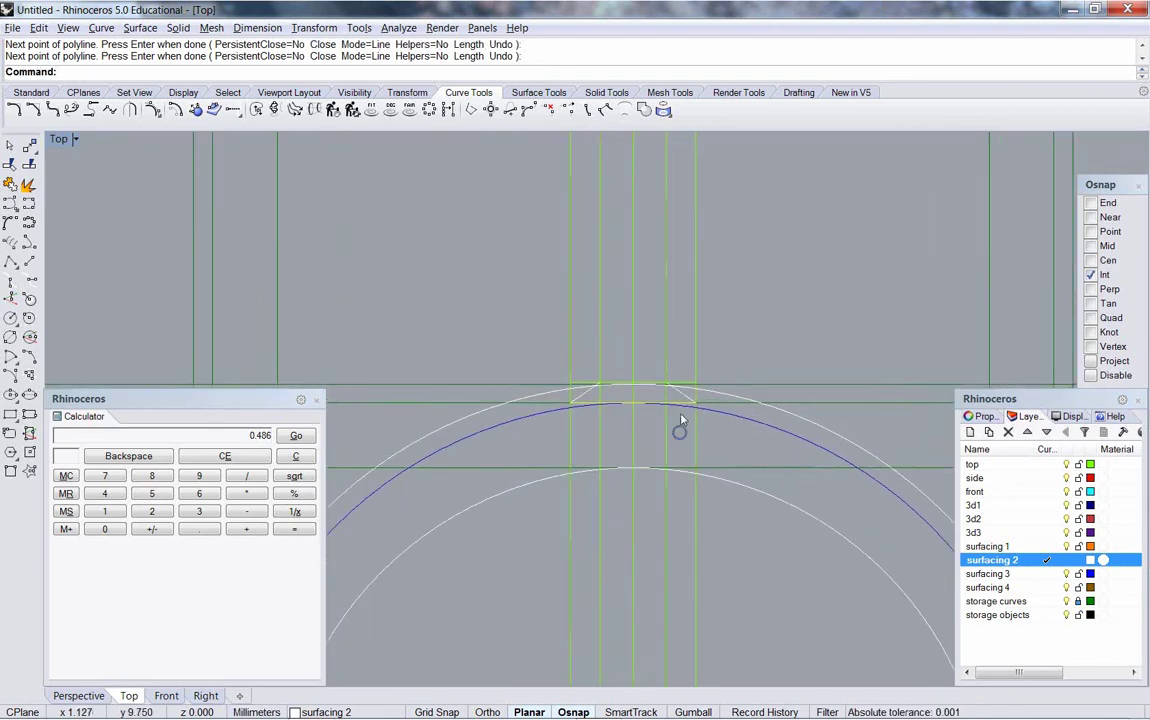
{"action": "left_click", "coordinate": [682, 399]}
{"action": "mouse_move", "coordinate": [680, 408]}
{"action": "right_mouse_down", "text": "ctrl"}
{"action": "mouse_move", "coordinate": [675, 429]}
{"action": "mouse_move", "coordinate": [686, 397]}
{"action": "mouse_move", "coordinate": [684, 428]}
{"action": "mouse_move", "coordinate": [673, 415]}
{"action": "right_mouse_up", "text": "ctrl"}
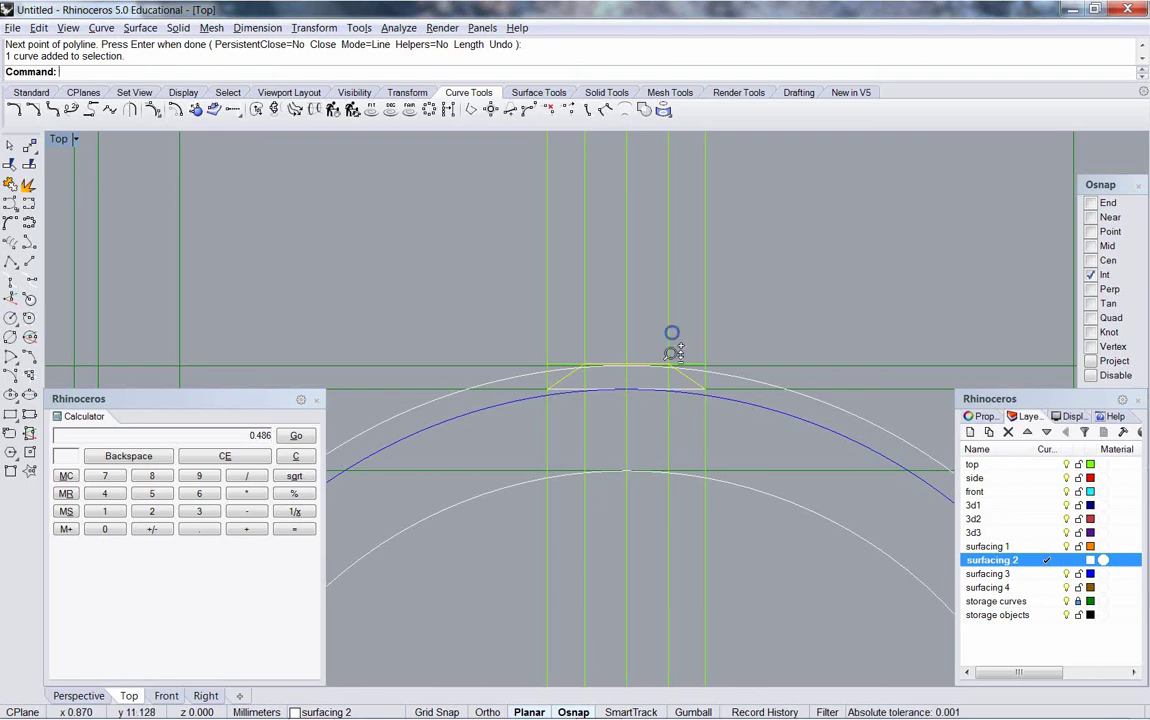
{"action": "scroll", "coordinate": [673, 352], "scroll_direction": "down", "scroll_amount": 5}
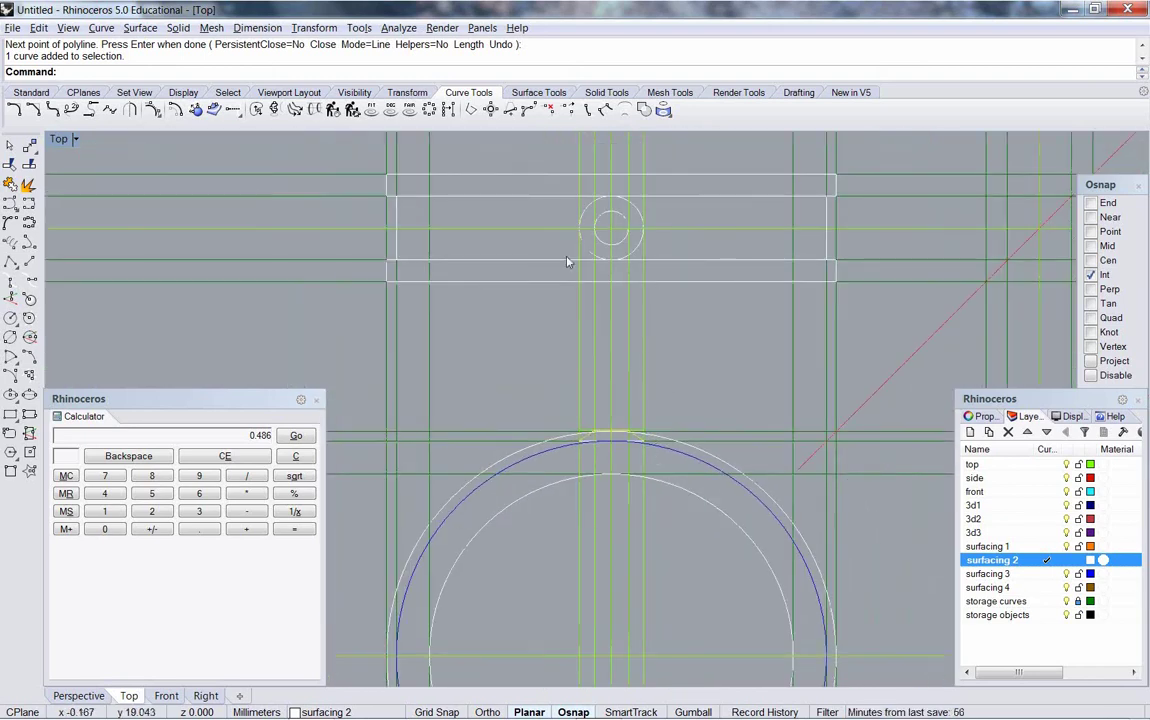
{"action": "scroll", "coordinate": [500, 400], "scroll_direction": "up", "scroll_amount": 3}
{"action": "scroll", "coordinate": [629, 418], "scroll_direction": "down", "scroll_amount": 3}
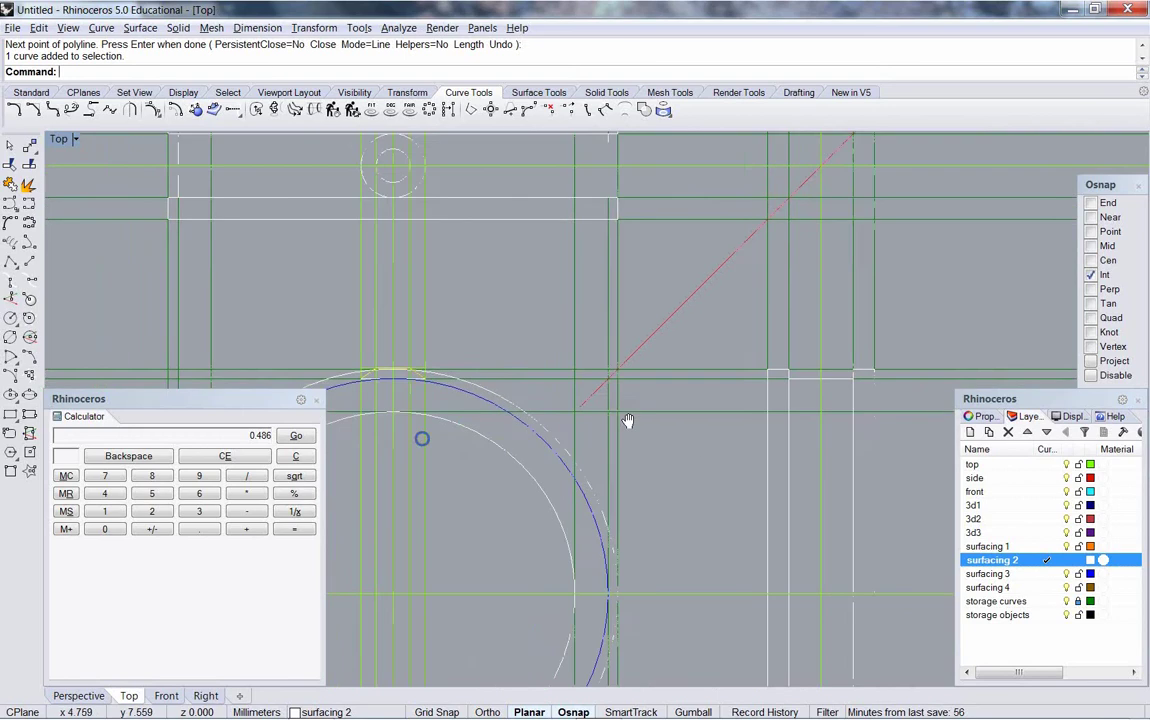
{"action": "scroll", "coordinate": [640, 373], "scroll_direction": "up", "scroll_amount": 3}
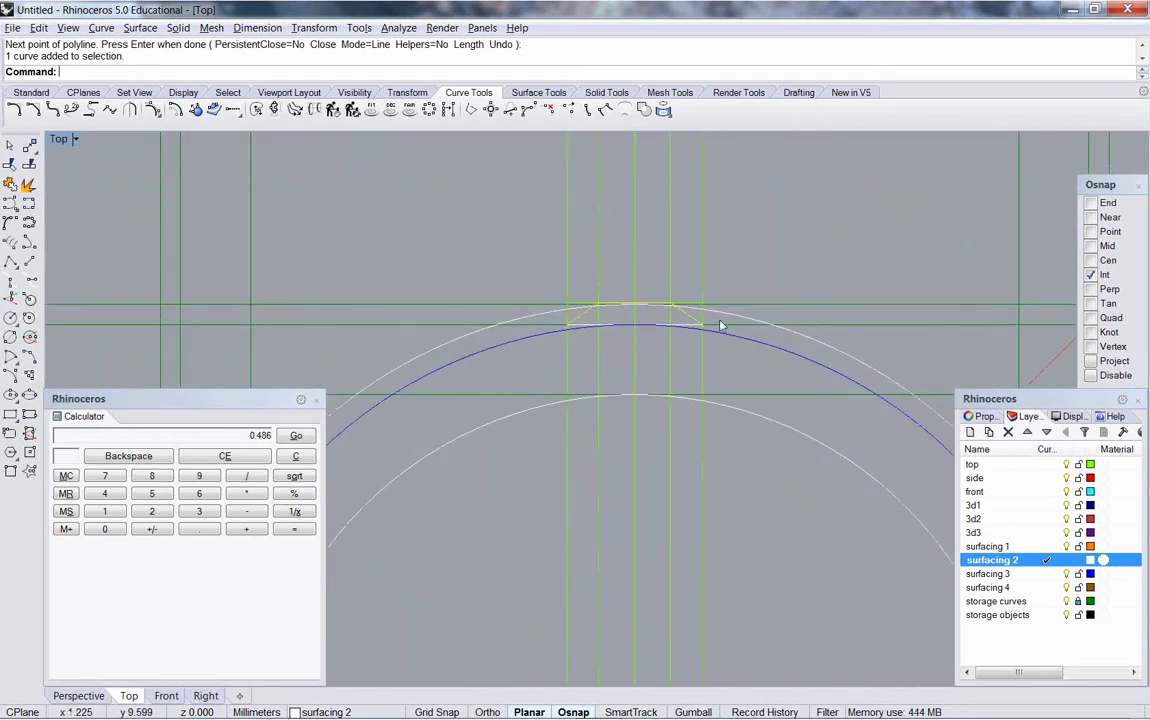
{"action": "left_click", "coordinate": [686, 310]}
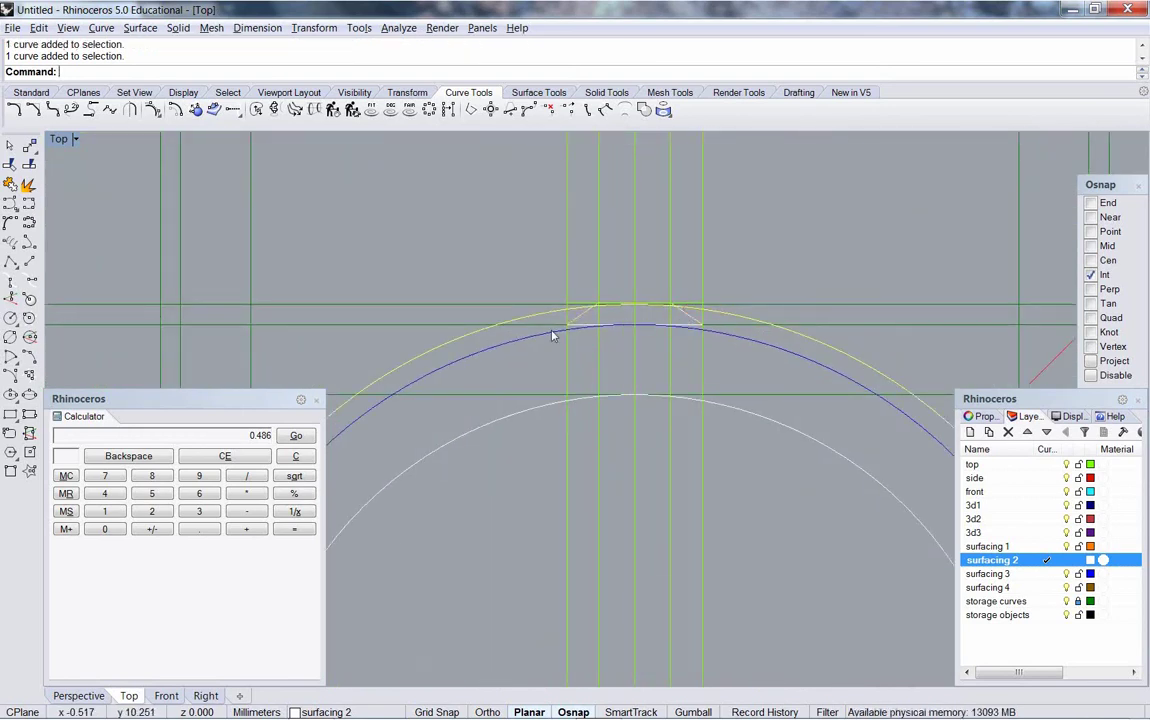
{"action": "key", "text": "Escape"}
{"action": "scroll", "coordinate": [668, 390], "scroll_direction": "down", "scroll_amount": 2}
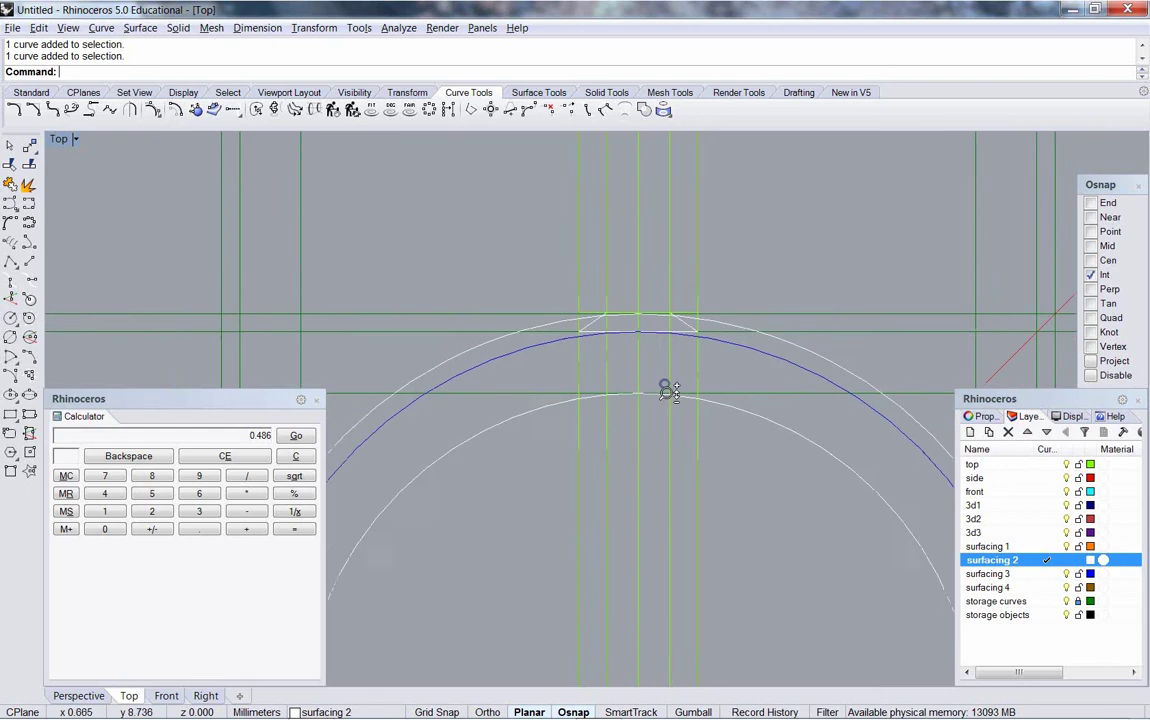
{"action": "scroll", "coordinate": [668, 385], "scroll_direction": "up", "scroll_amount": 3}
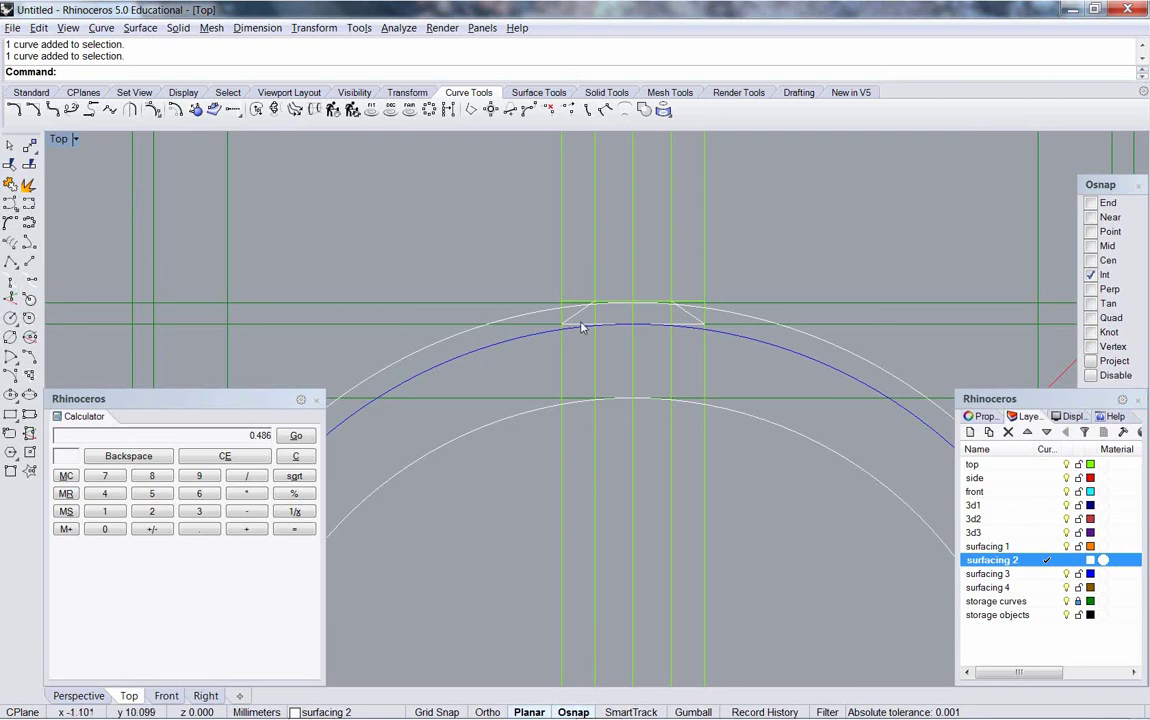
Step: Calculate the pavilion depth and, on the top layer, offset the girdle line 1.29 mm downward
{"action": "left_click", "coordinate": [245, 436]}
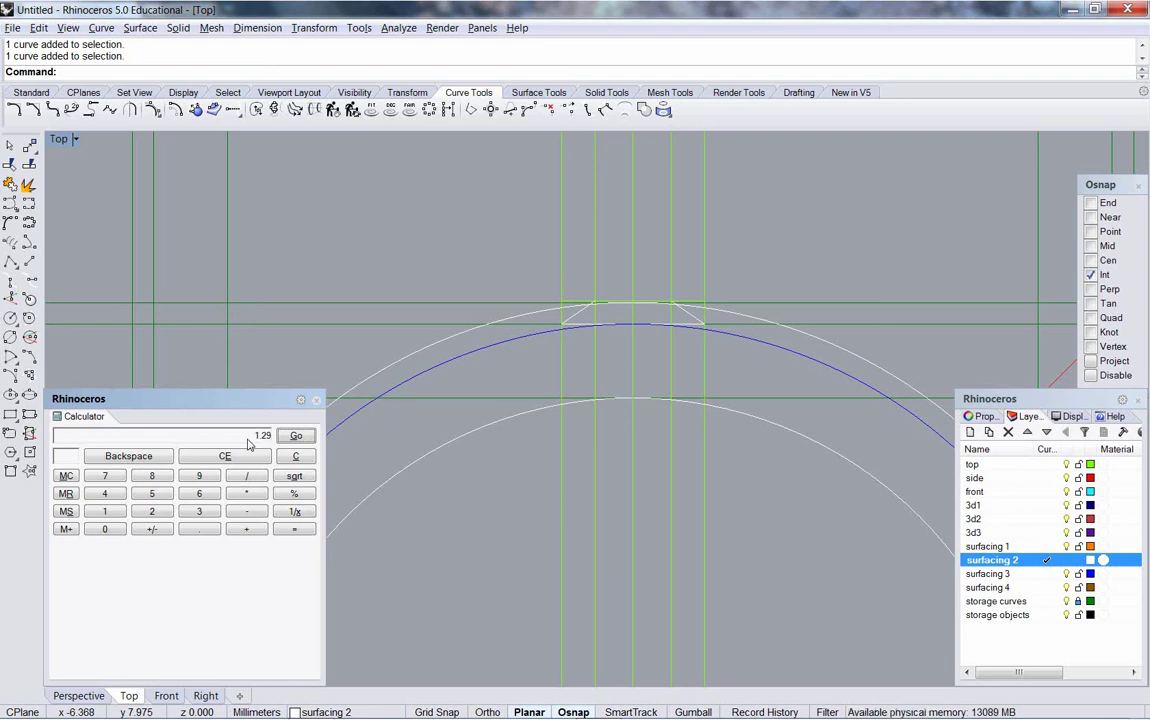
{"action": "left_click", "coordinate": [628, 322]}
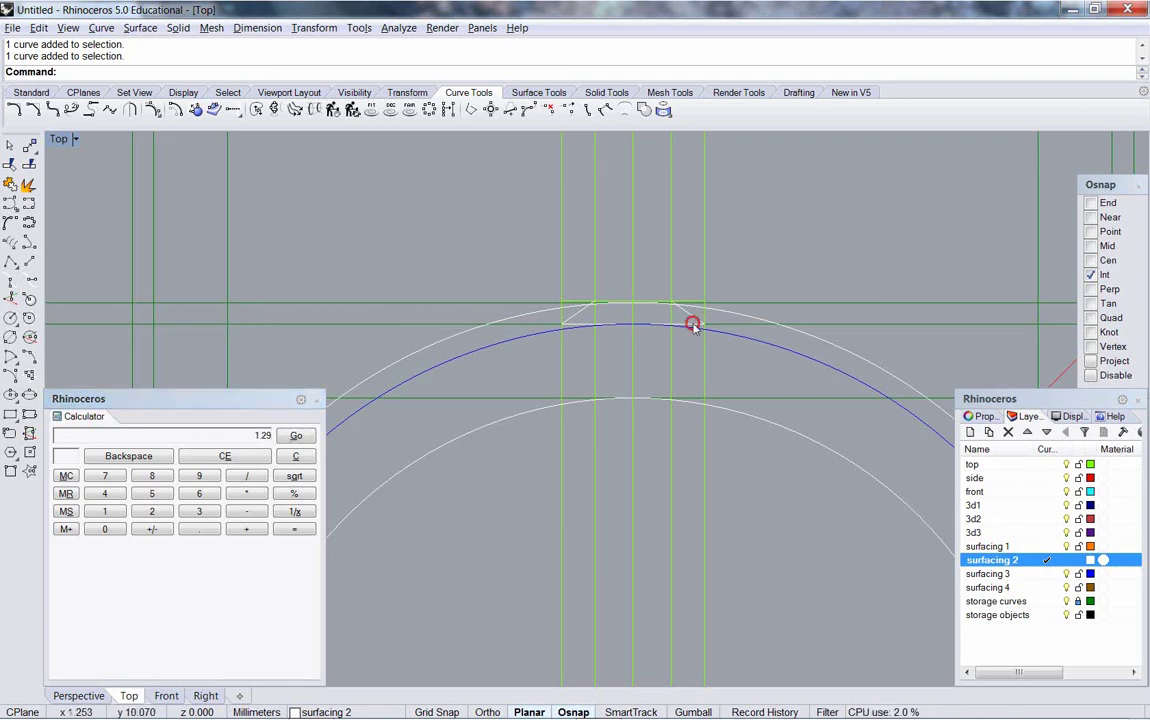
{"action": "left_click", "coordinate": [153, 111]}
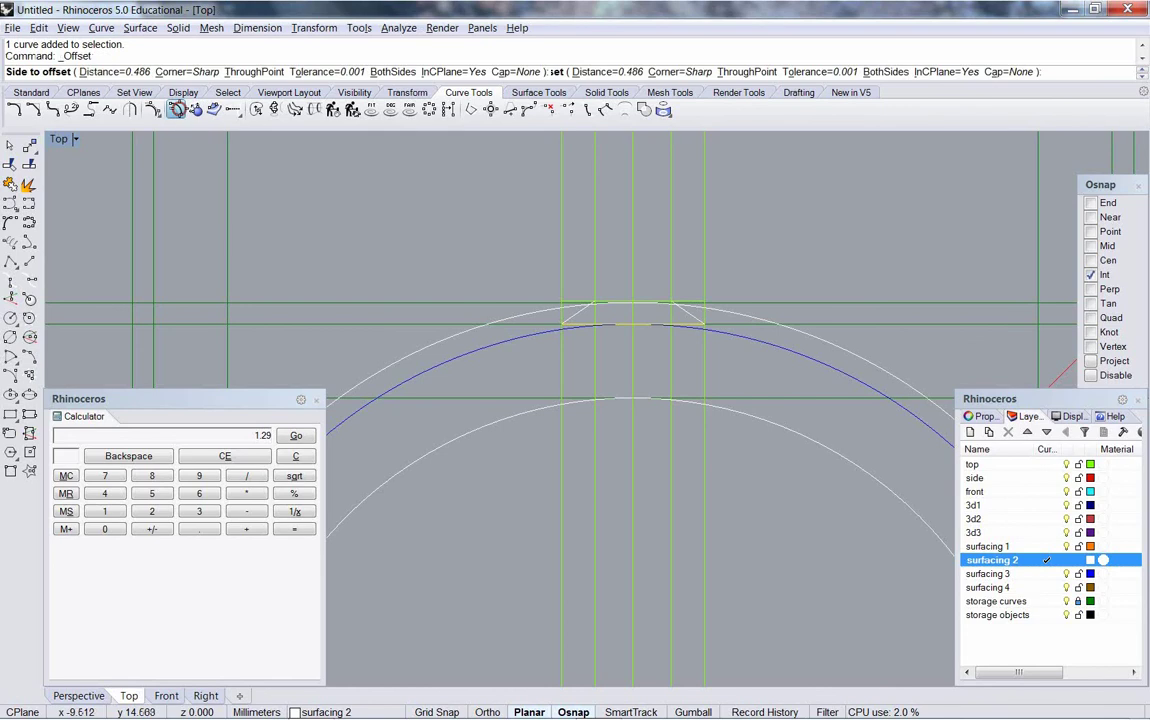
{"action": "left_click", "coordinate": [1057, 464]}
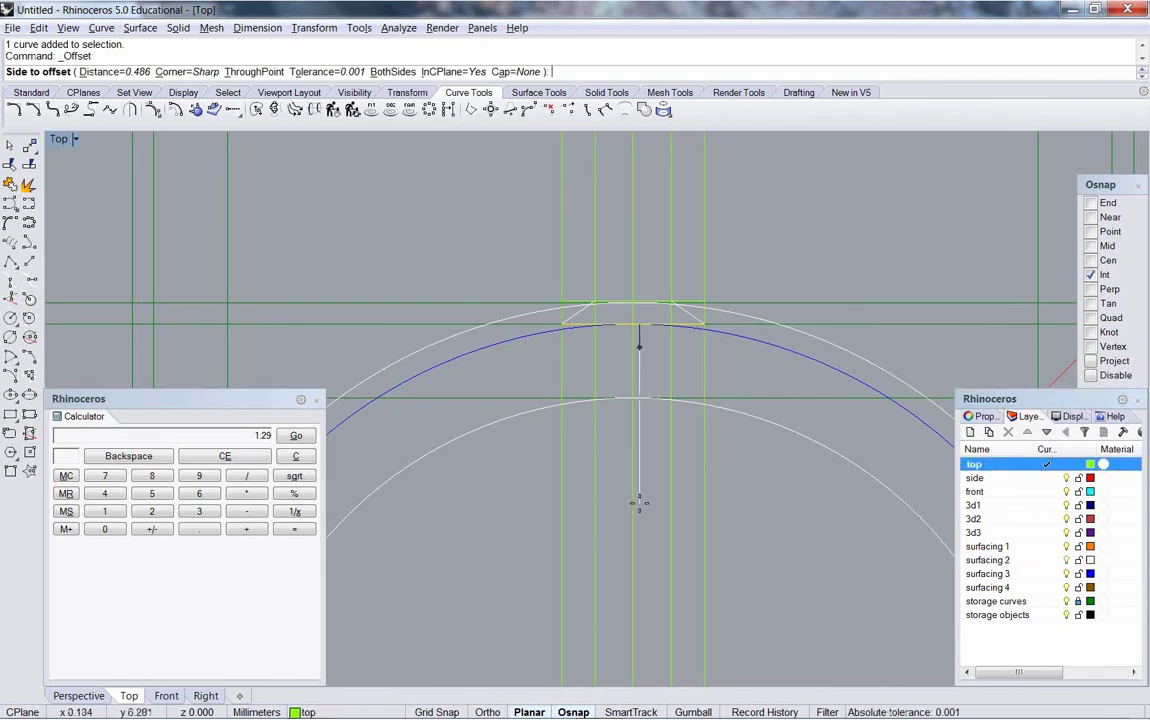
{"action": "type", "text": "1.29"}
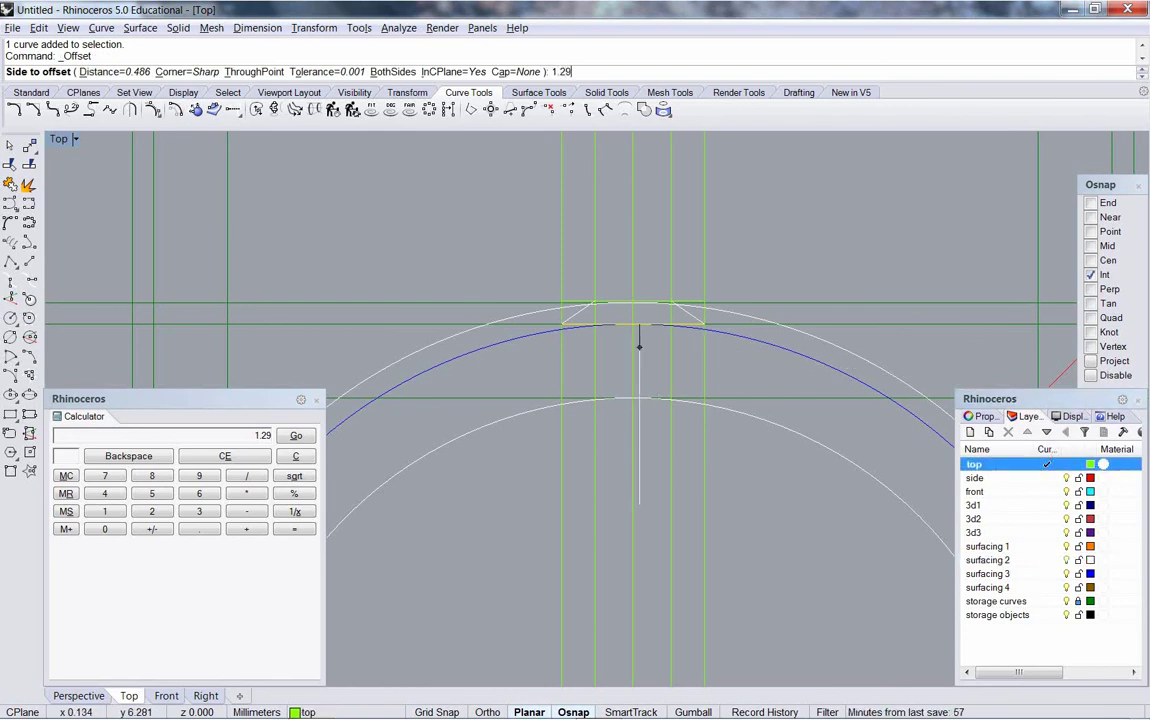
{"action": "key", "text": "Return"}
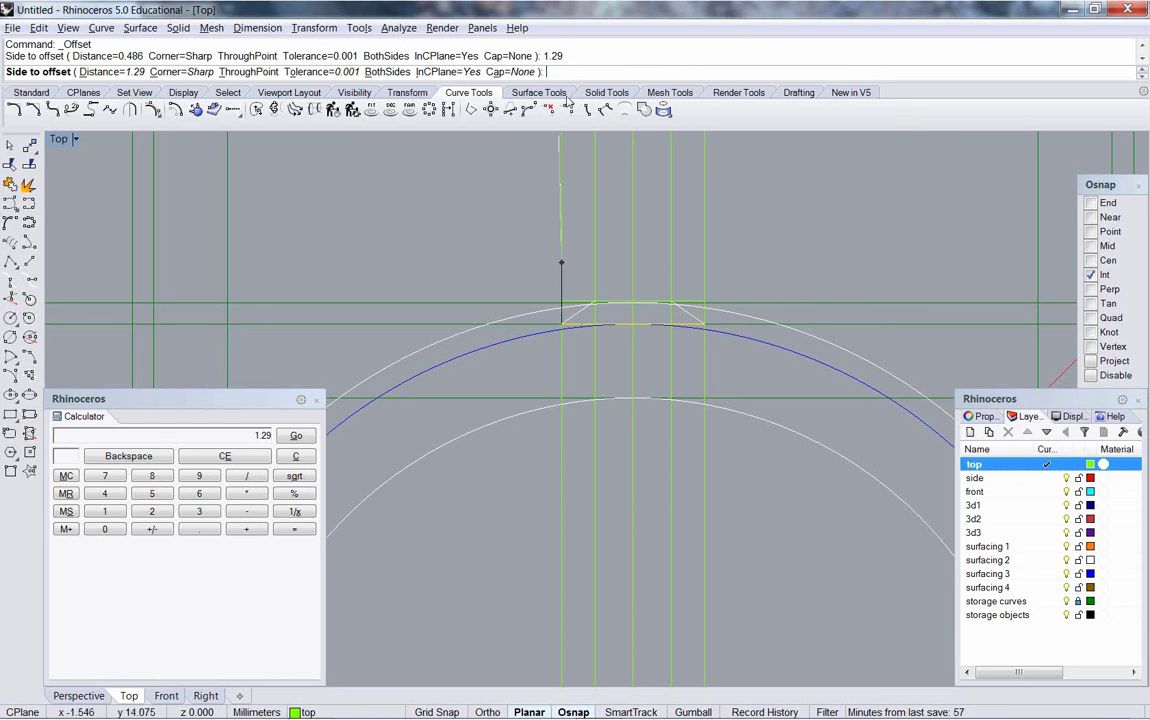
{"action": "left_click", "coordinate": [662, 470]}
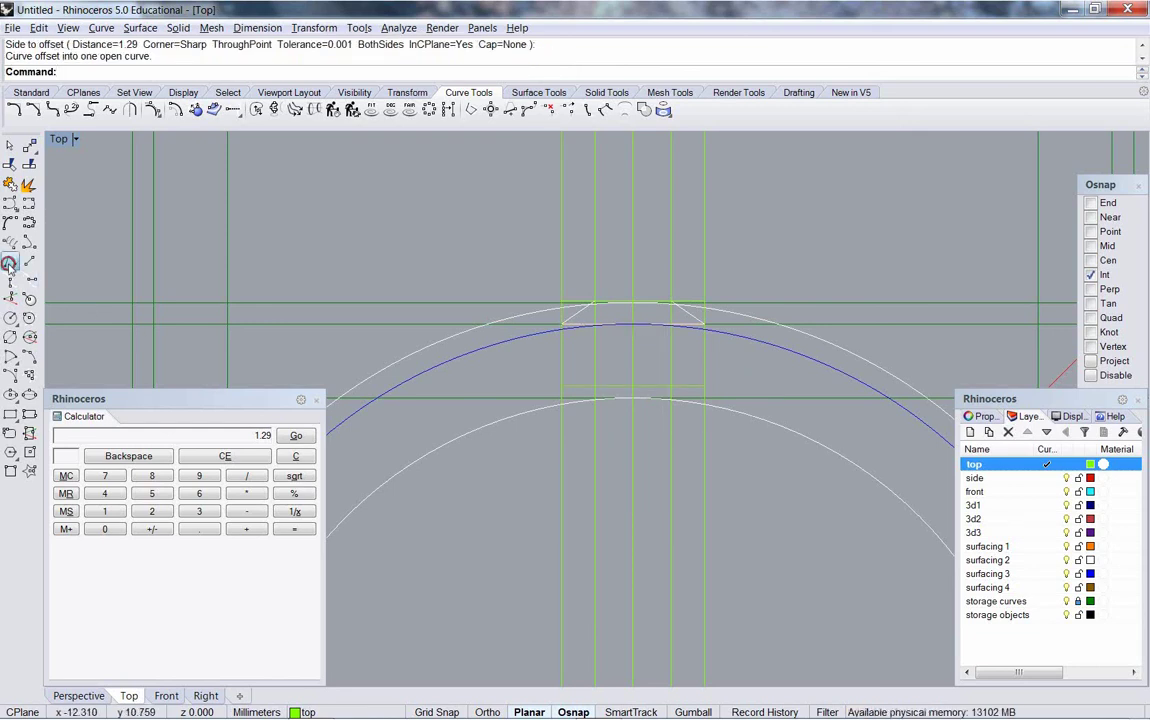
Step: On surfacing 2, start the pavilion polyline at one girdle end and run it to the centre line on the lower offset line
{"action": "left_click", "coordinate": [10, 224]}
{"action": "left_click", "coordinate": [1062, 562]}
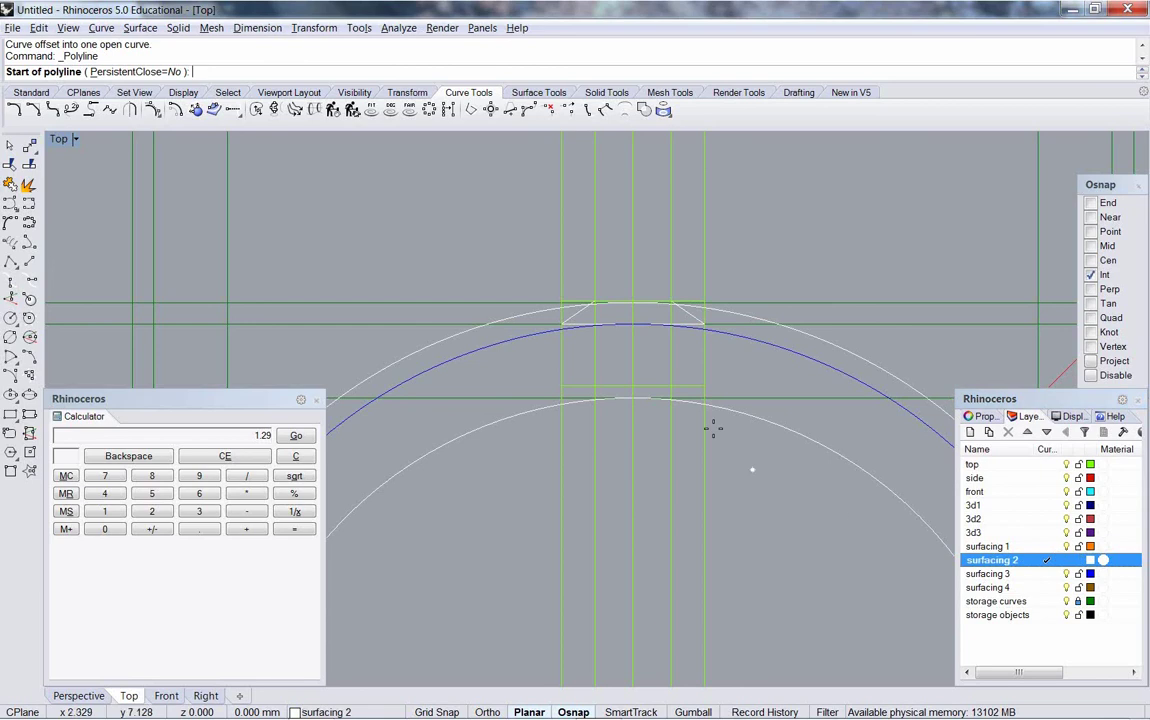
{"action": "left_click", "coordinate": [562, 324]}
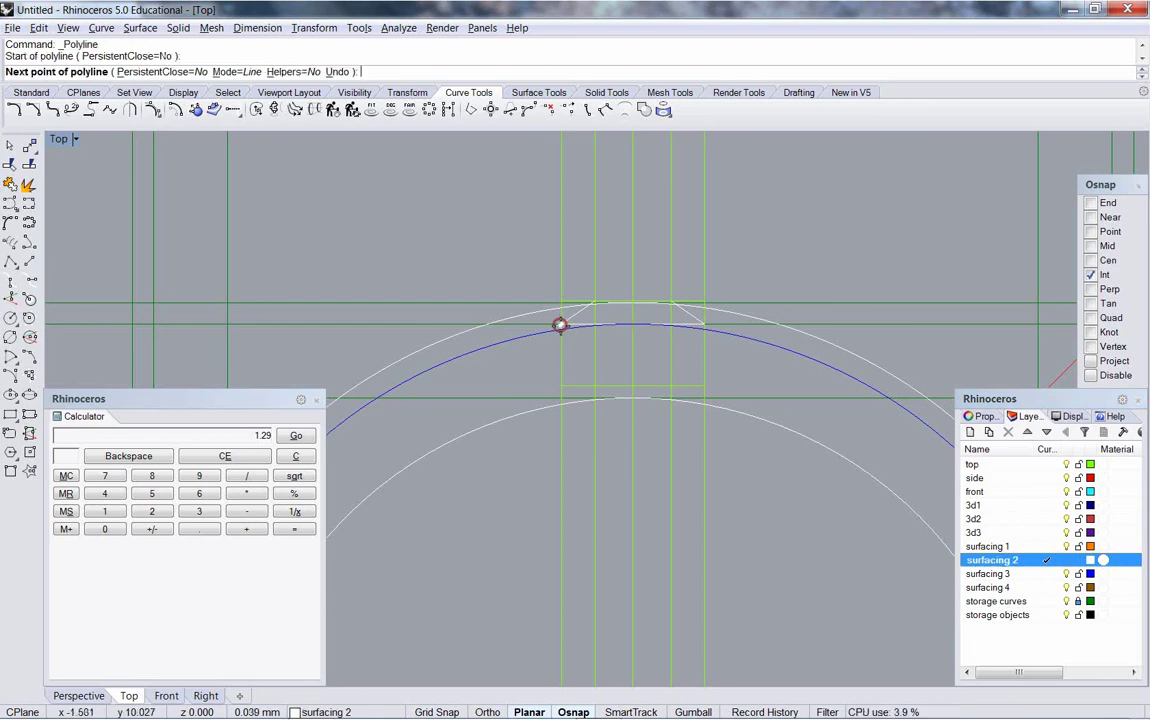
{"action": "left_click", "coordinate": [635, 385]}
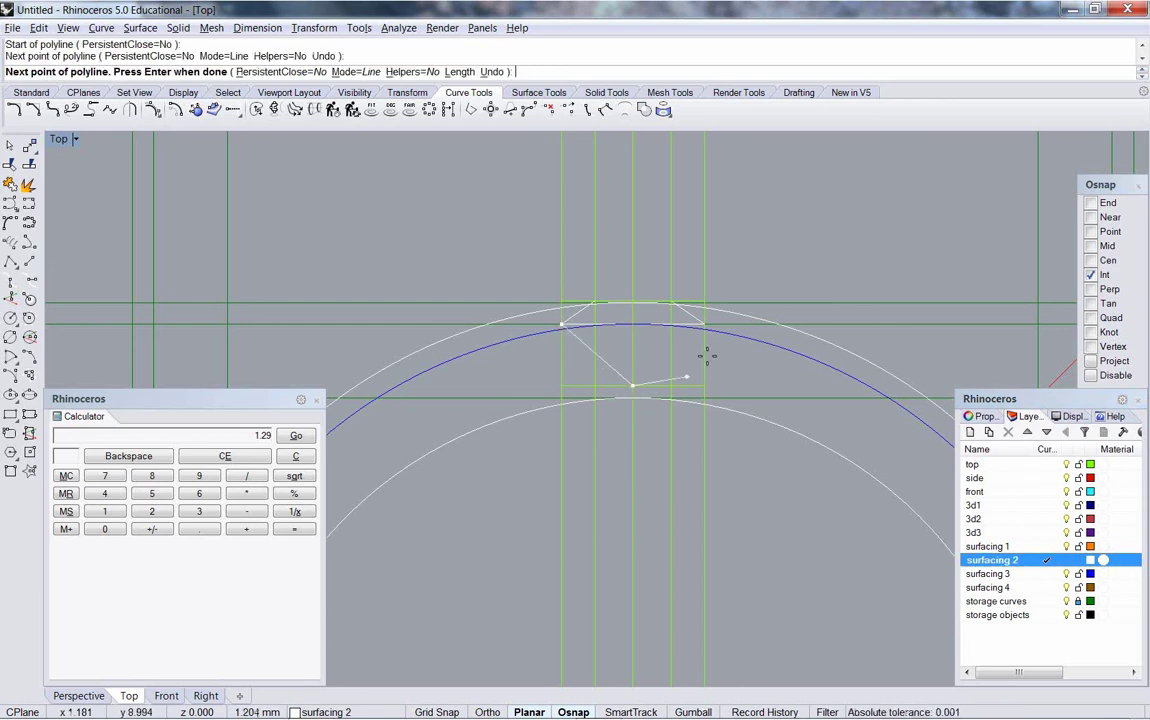
{"action": "left_click", "coordinate": [714, 324]}
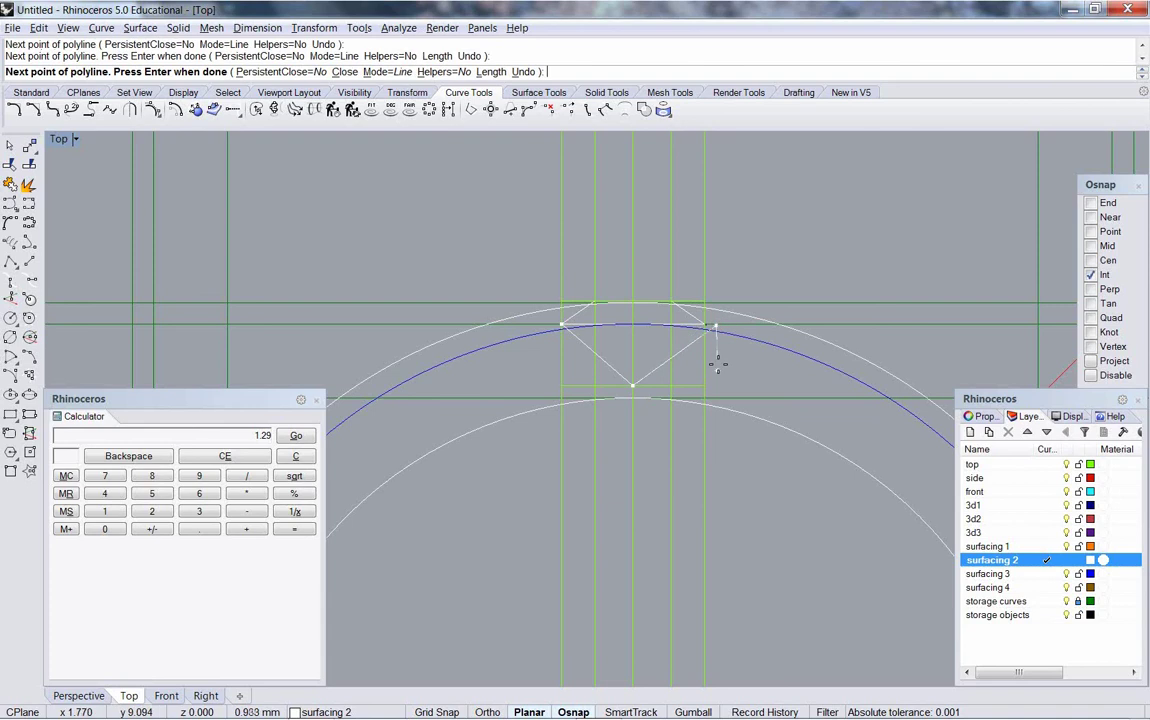
{"action": "left_click", "coordinate": [737, 365]}
{"action": "left_click", "coordinate": [780, 352]}
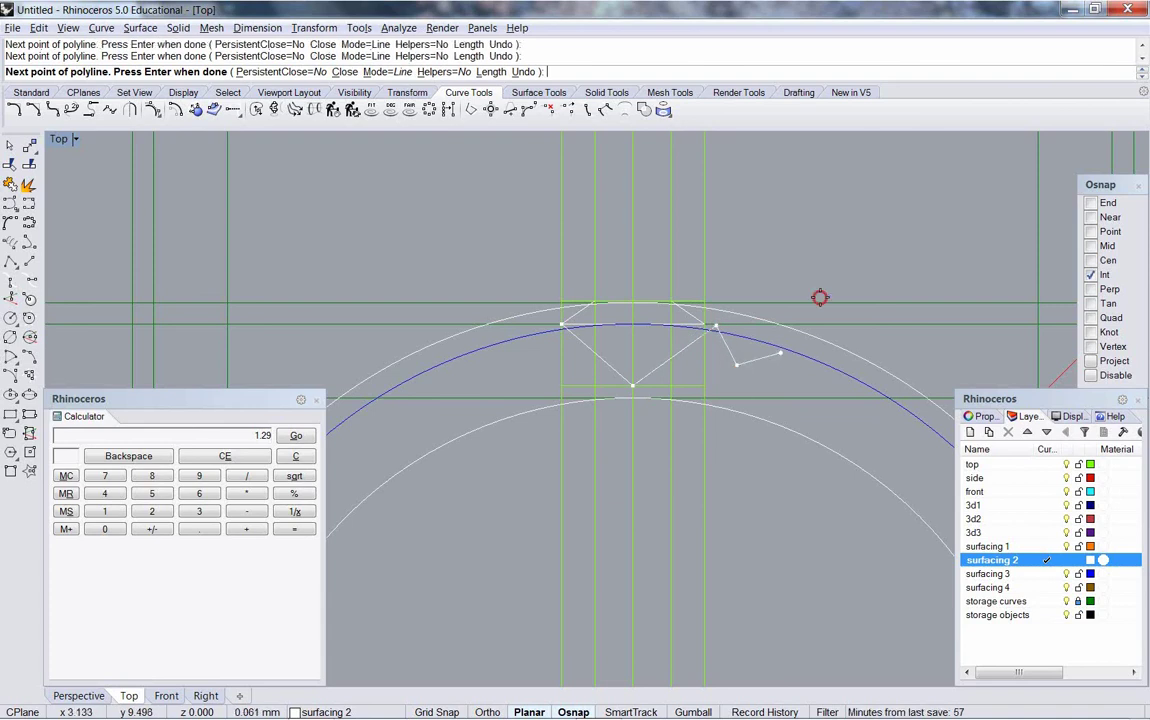
{"action": "left_click", "coordinate": [820, 297]}
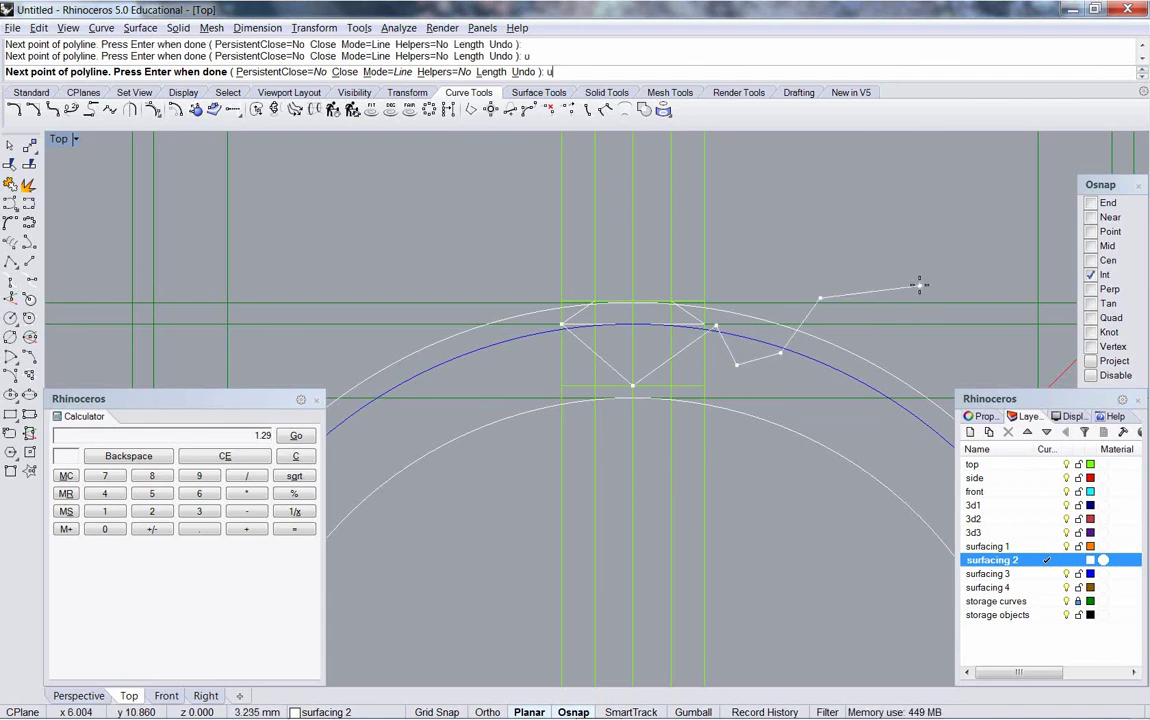
{"action": "type", "text": "u"}
{"action": "key", "text": "Return"}
{"action": "type", "text": "u"}
{"action": "key", "text": "Return"}
{"action": "type", "text": "u"}
{"action": "key", "text": "Return"}
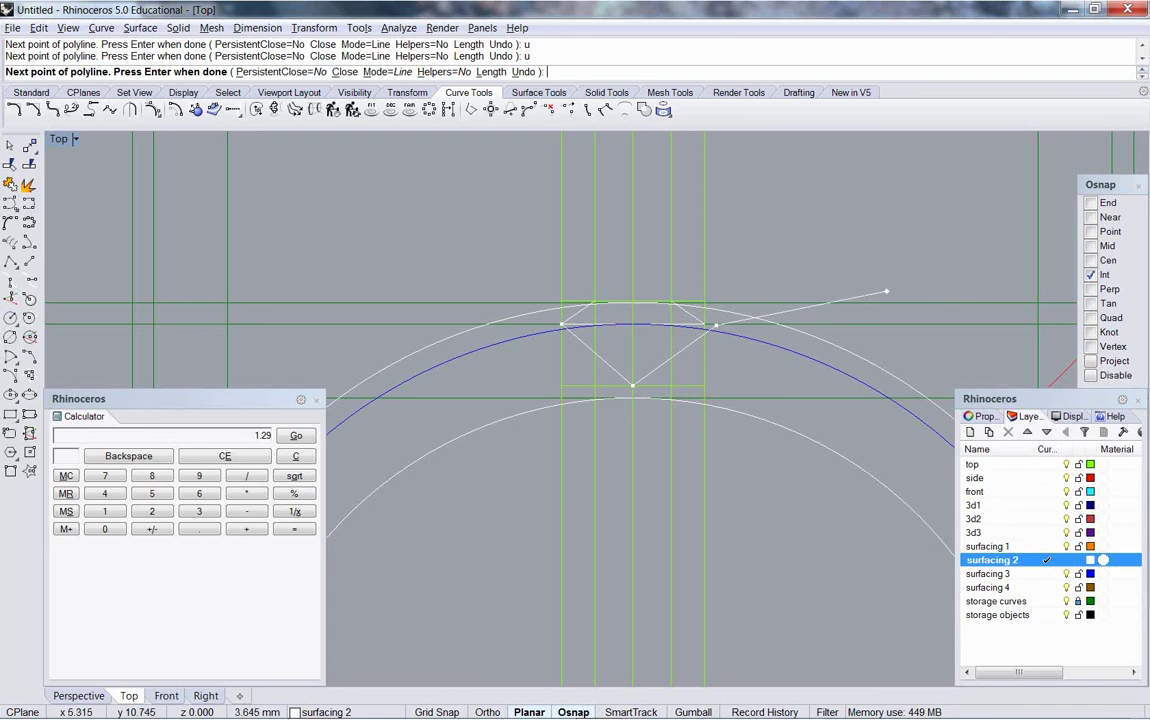
{"action": "type", "text": "u"}
{"action": "key", "text": "Return"}
Step: Finish the pavilion polyline from its lowest point to the opposite end of the girdle line
{"action": "left_click", "coordinate": [714, 322]}
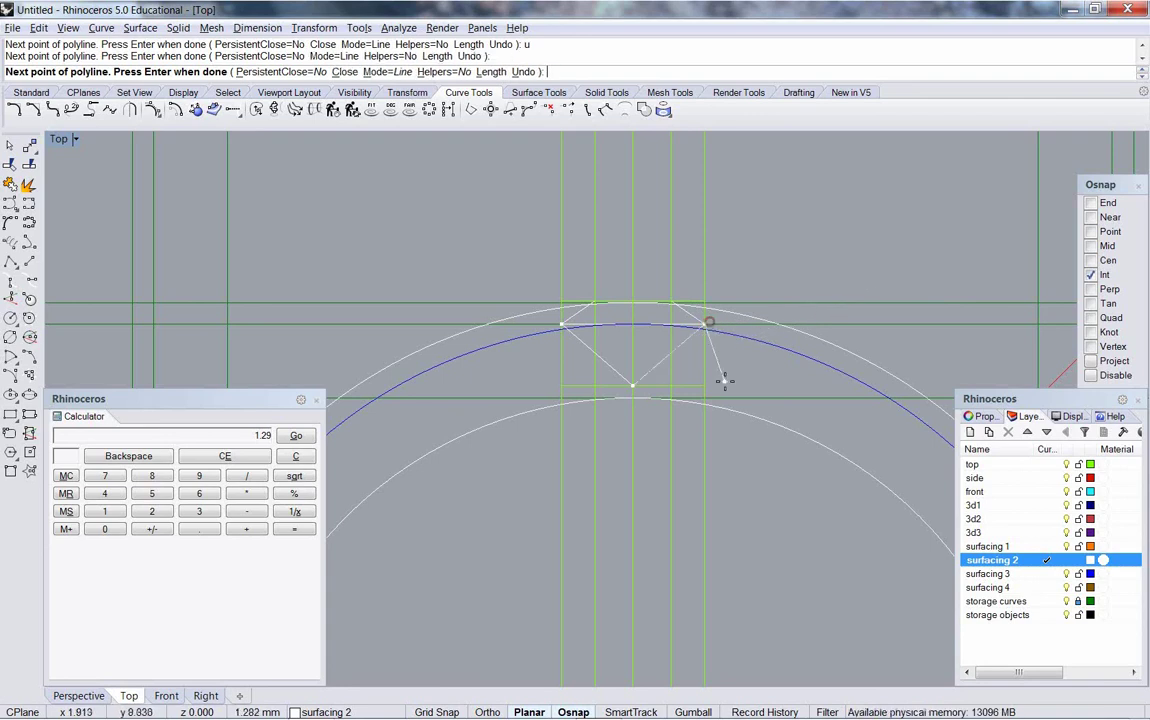
{"action": "key", "text": "Return"}
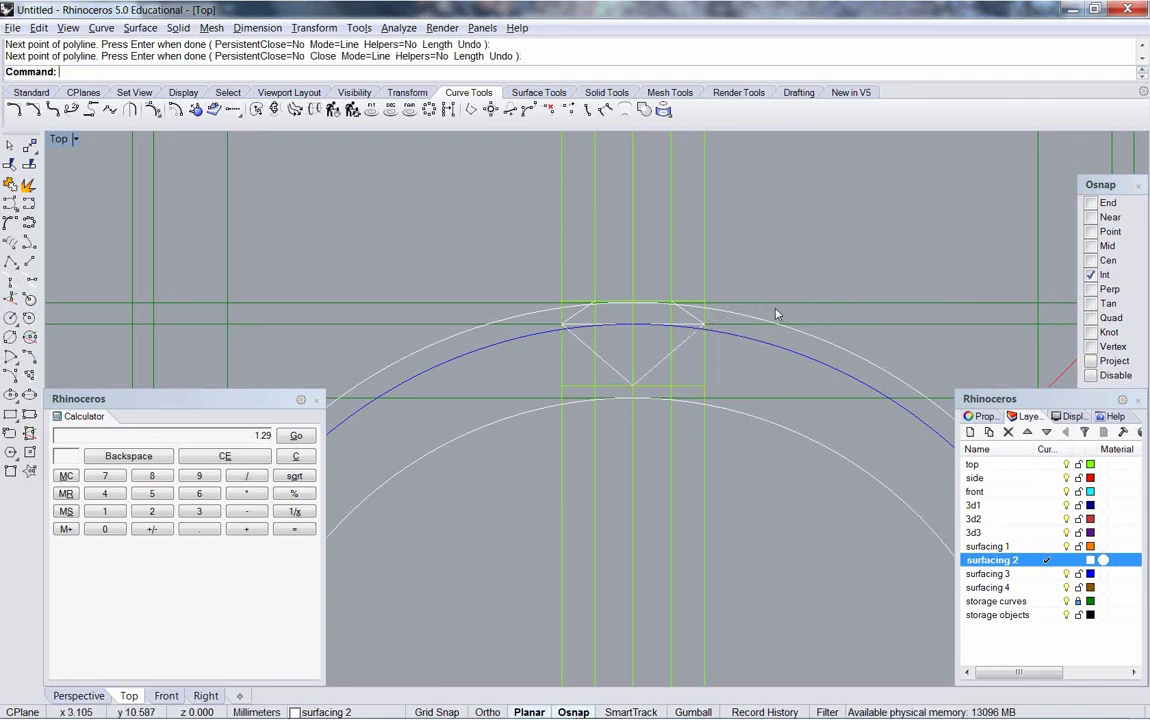
Step: Group the crown and pavilion polylines of the stone profile together
{"action": "left_click", "coordinate": [685, 346]}
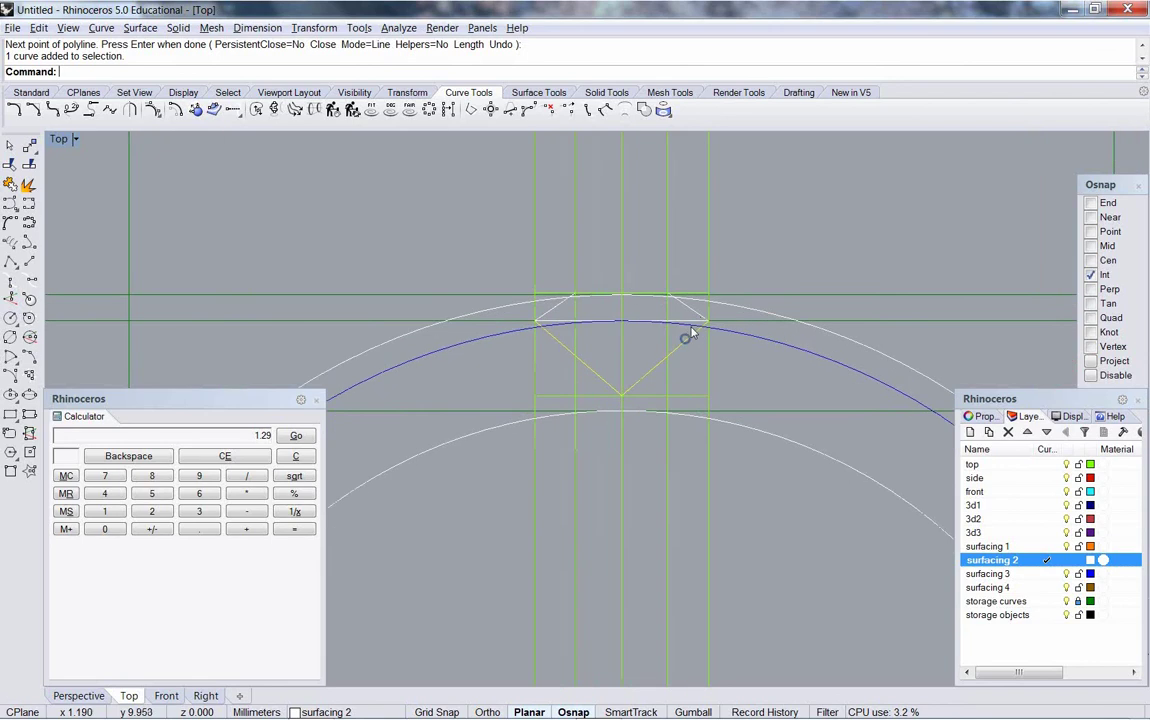
{"action": "scroll", "coordinate": [685, 340], "scroll_direction": "up", "scroll_amount": 1}
{"action": "left_click", "coordinate": [695, 317]}
{"action": "scroll", "coordinate": [720, 334], "scroll_direction": "down", "scroll_amount": 2}
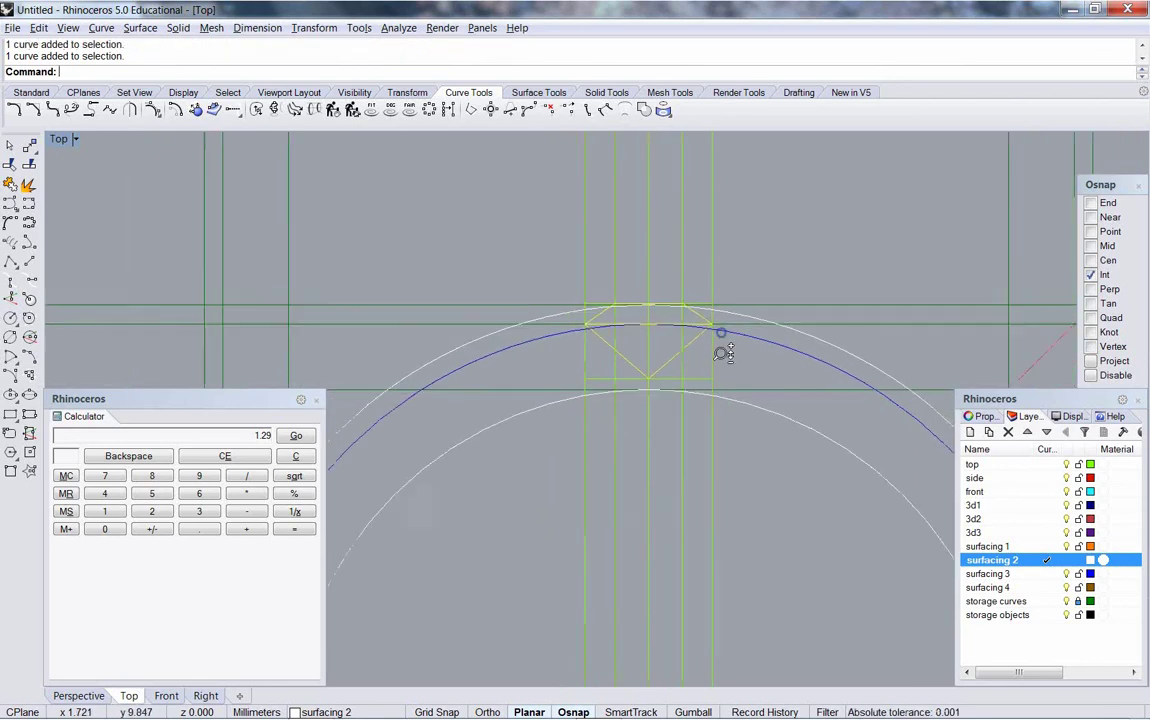
{"action": "left_click", "coordinate": [697, 357]}
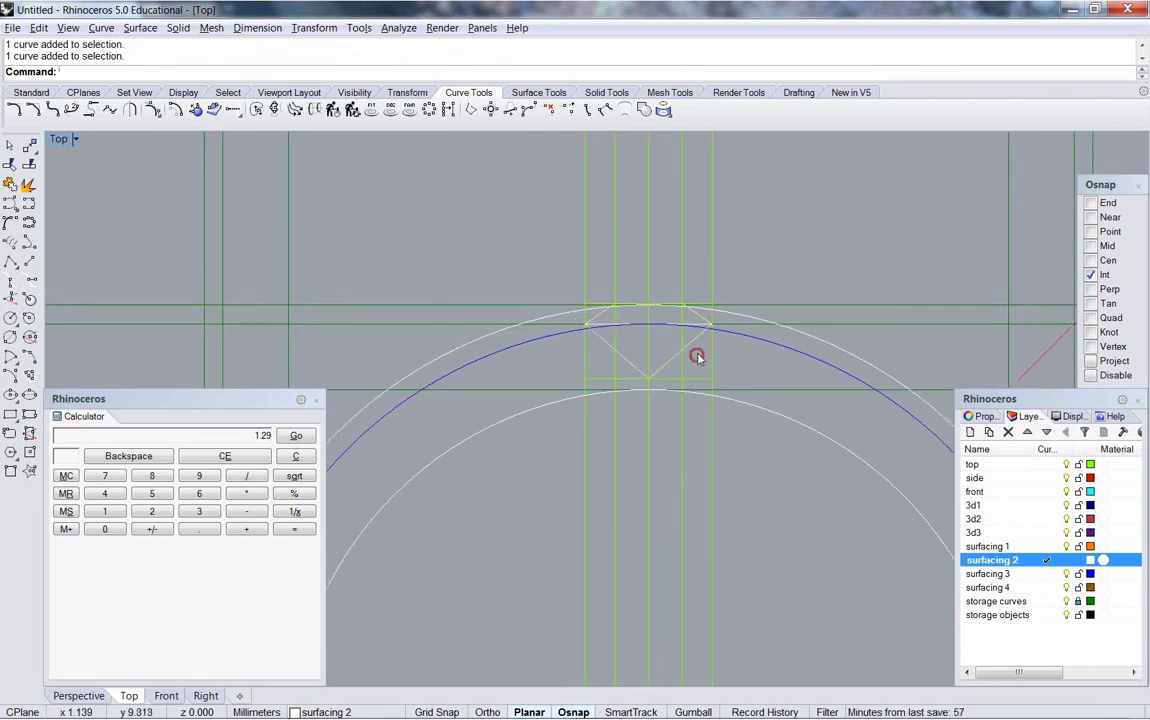
{"action": "left_click", "coordinate": [698, 322]}
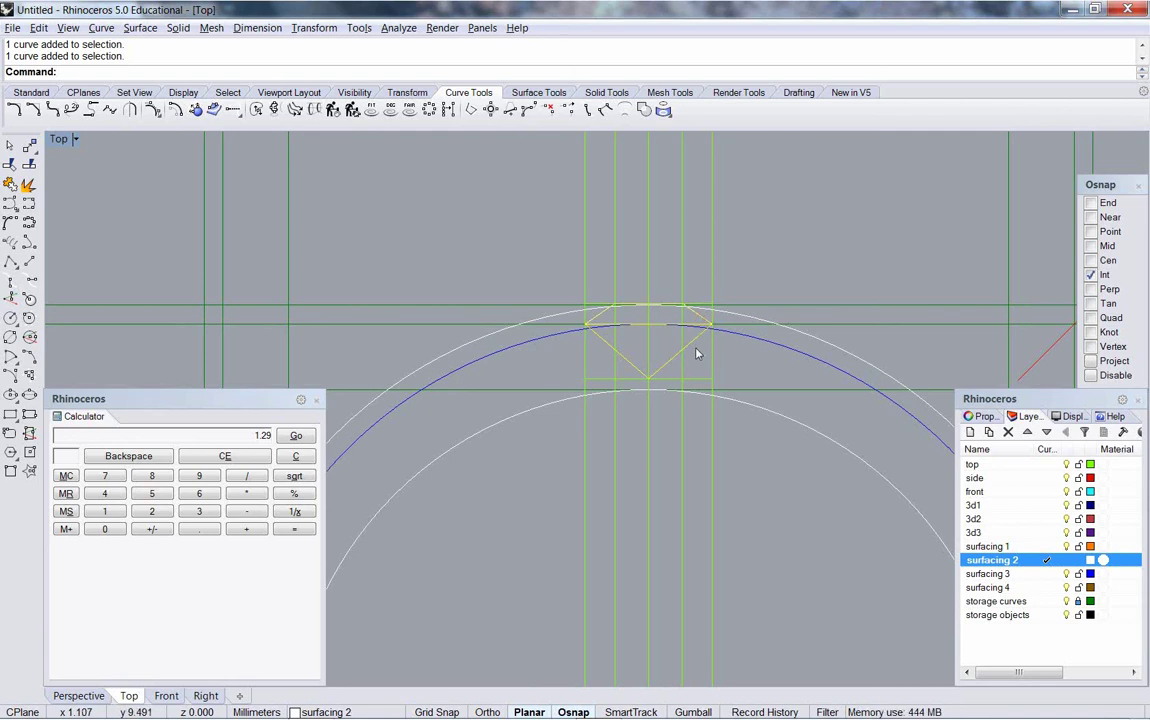
{"action": "key", "text": "ctrl+g"}
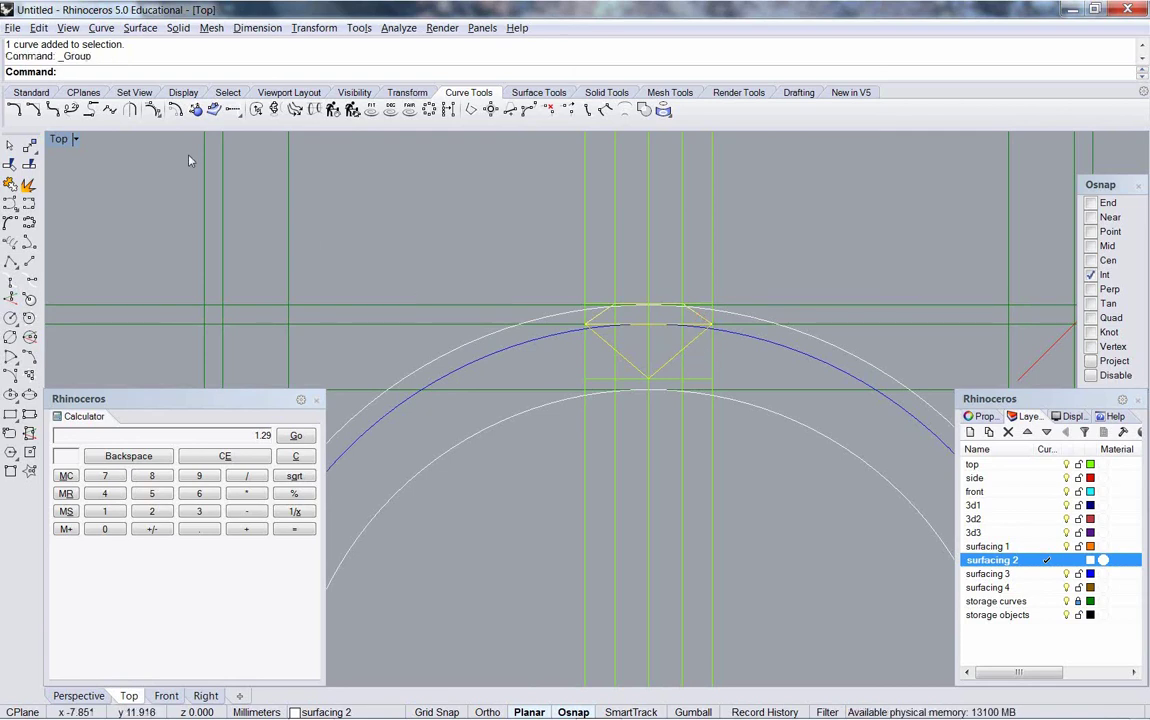
{"action": "left_click", "coordinate": [38, 28]}
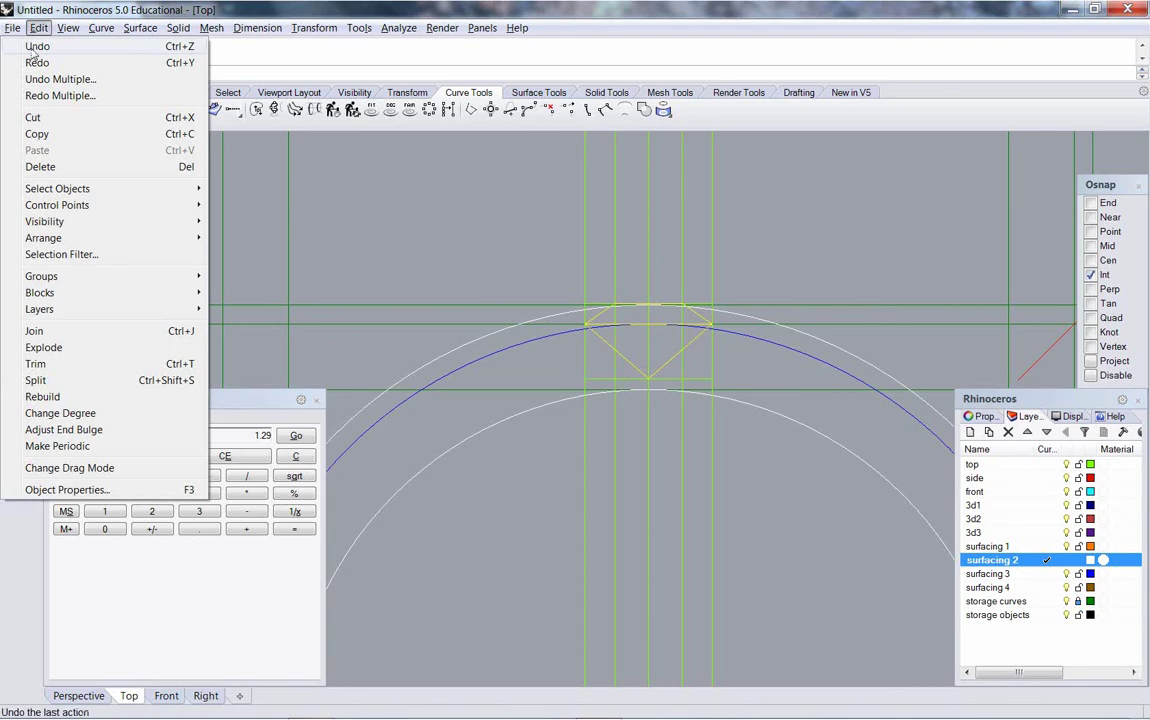
{"action": "mouse_move", "coordinate": [56, 276]}
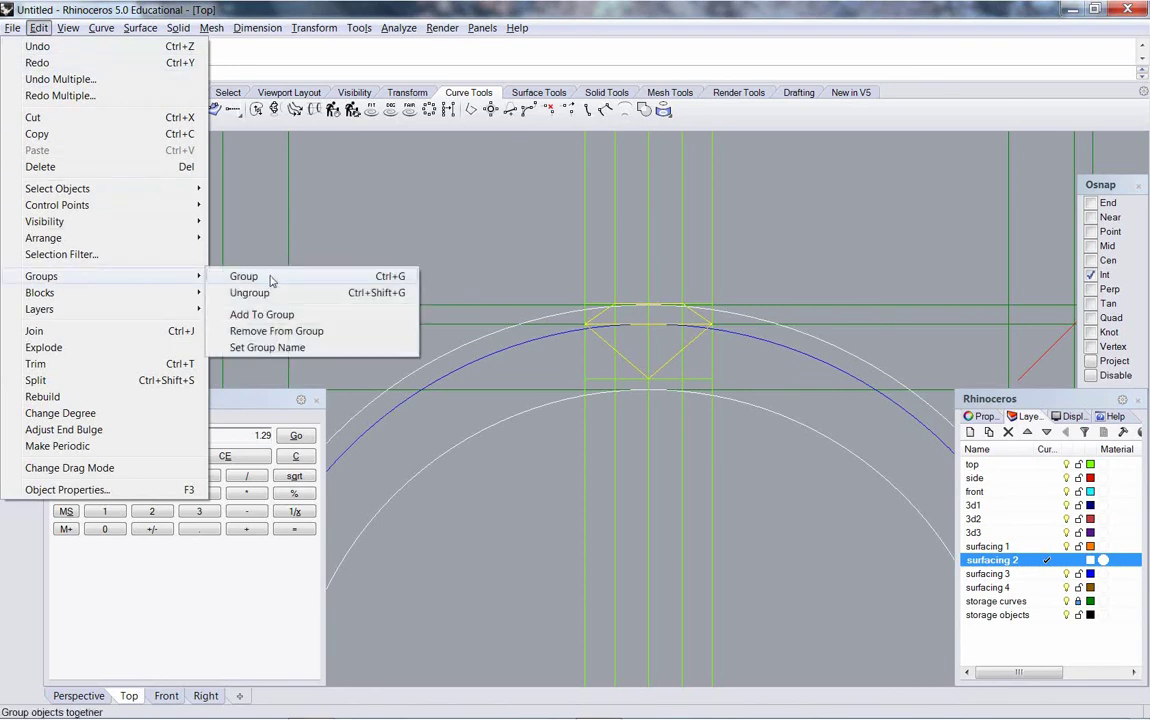
{"action": "left_click", "coordinate": [390, 283]}
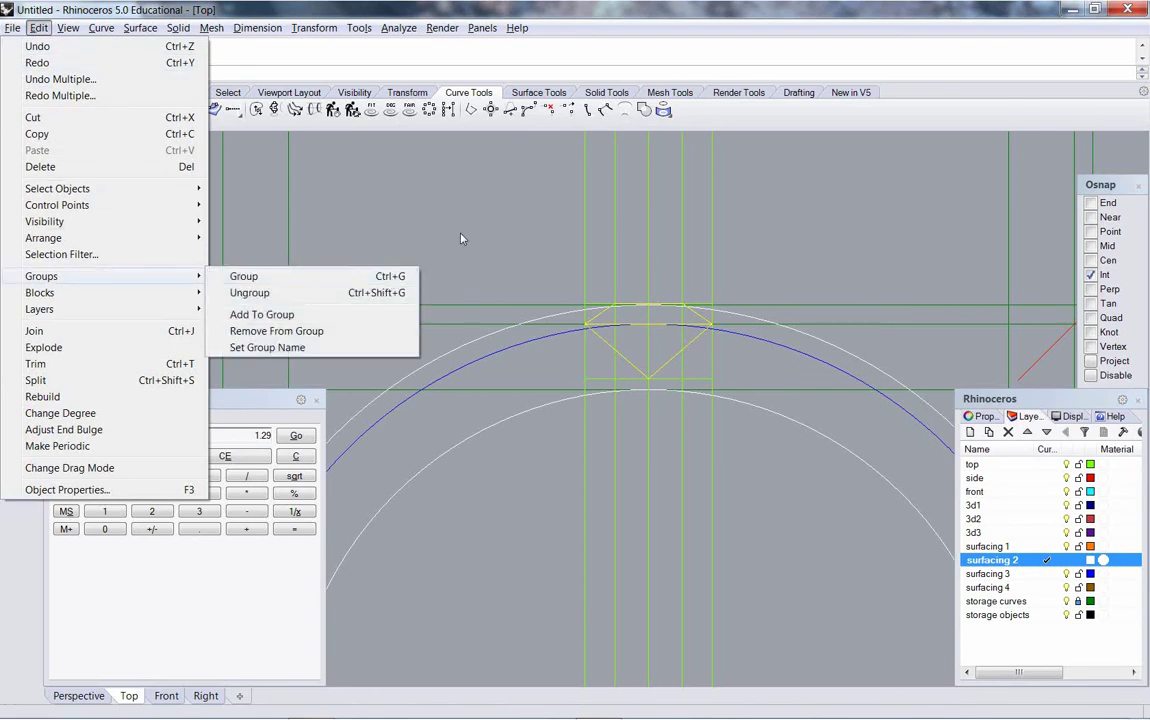
Step: Move the four vertical projection lines between the ring views, excluding the centre line, to the storage curves layer
{"action": "right_click_drag", "start_coordinate": [565, 335], "coordinate": [585, 373]}
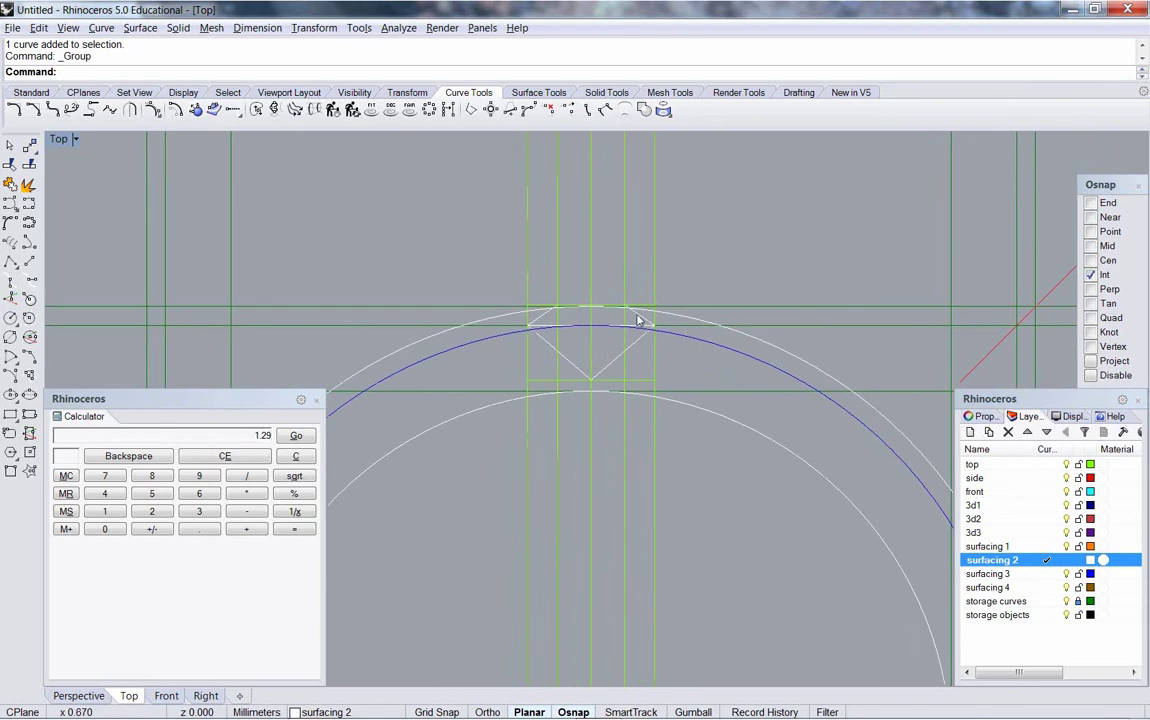
{"action": "scroll", "coordinate": [634, 341], "scroll_direction": "down", "scroll_amount": 5}
{"action": "right_click_drag", "start_coordinate": [650, 308], "coordinate": [624, 414]}
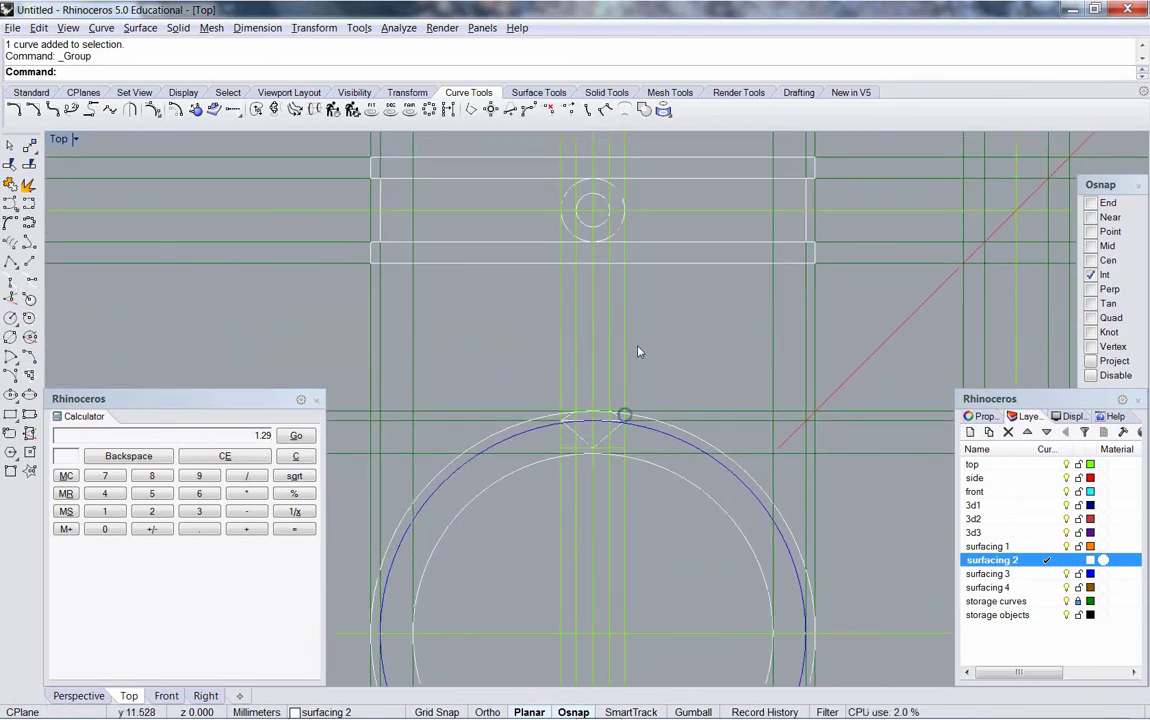
{"action": "left_click_drag", "start_coordinate": [701, 347], "coordinate": [504, 297]}
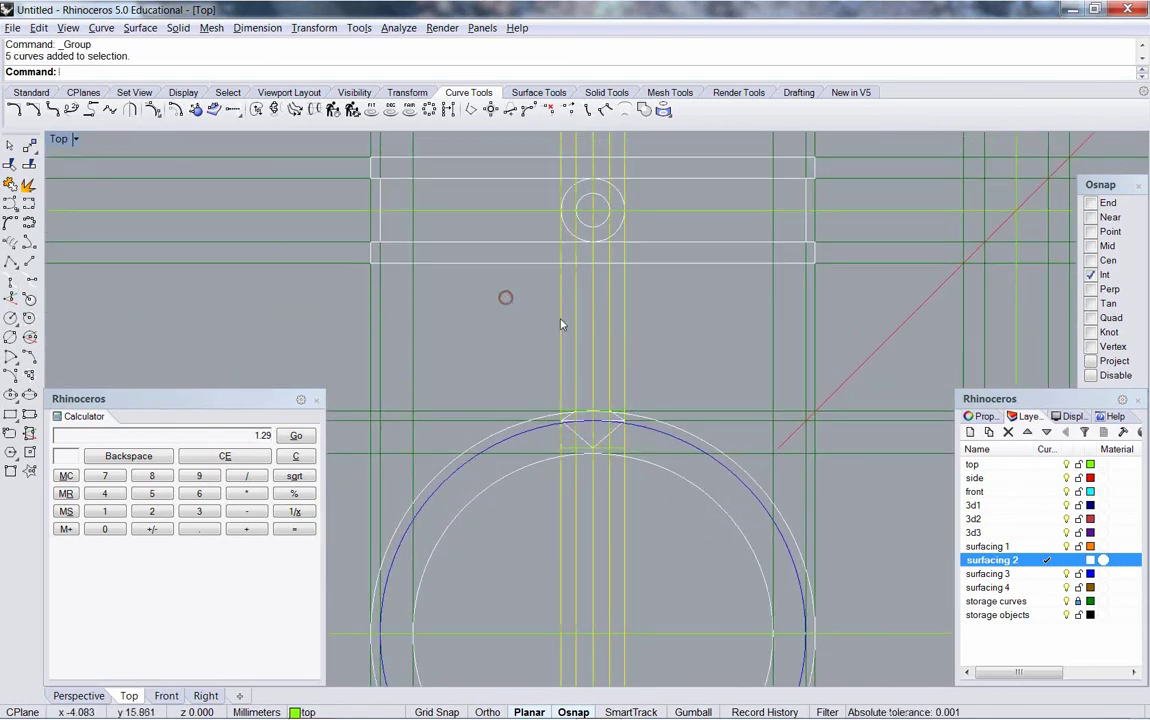
{"action": "left_click", "coordinate": [596, 366], "text": "ctrl"}
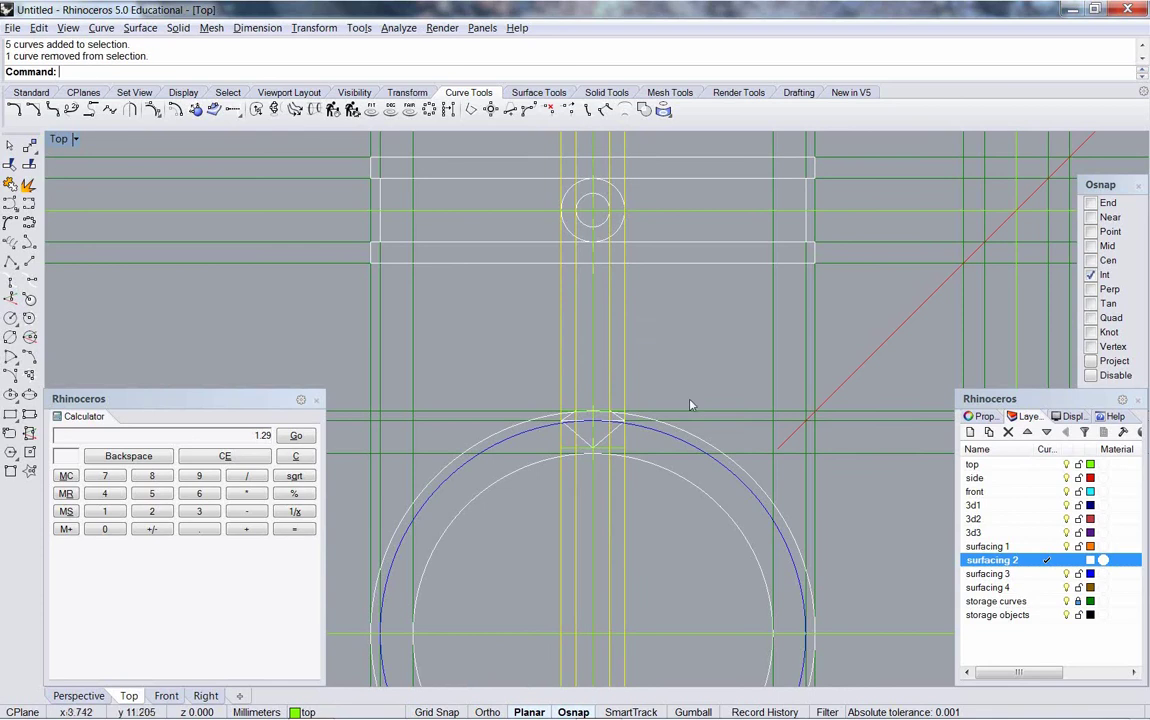
{"action": "type", "text": "changelayer"}
{"action": "key", "text": "Return"}
{"action": "left_click_drag", "start_coordinate": [679, 335], "coordinate": [679, 346]}
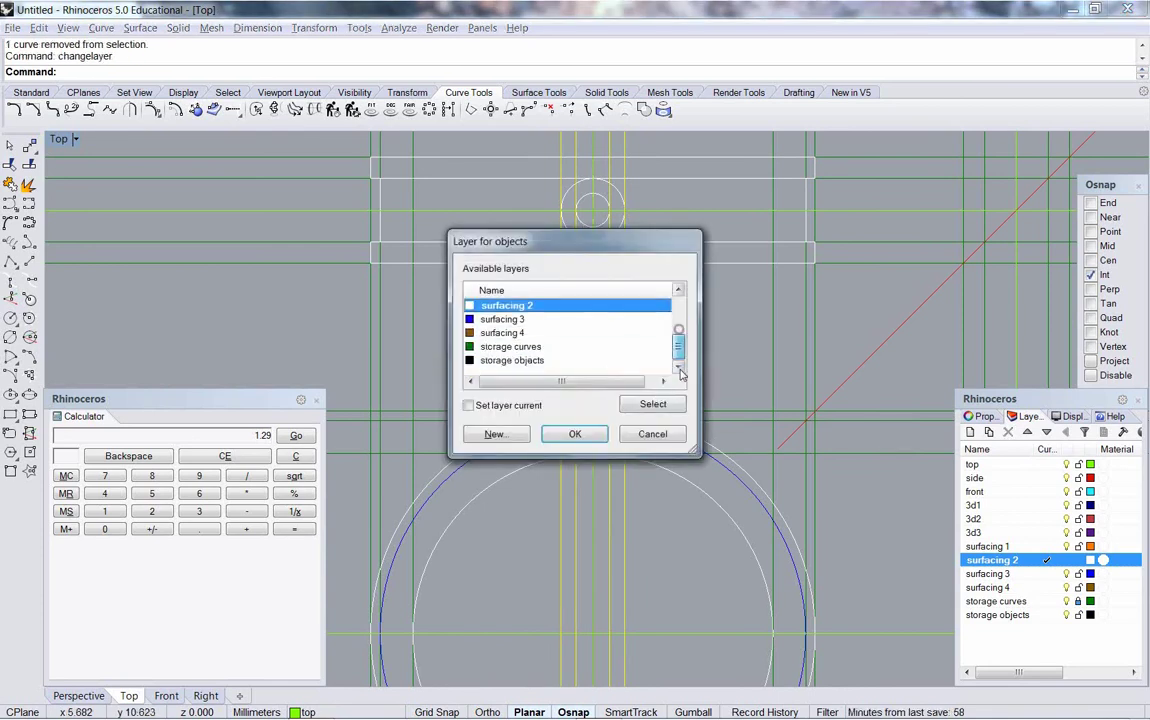
{"action": "left_click", "coordinate": [511, 346]}
{"action": "left_click", "coordinate": [568, 434]}
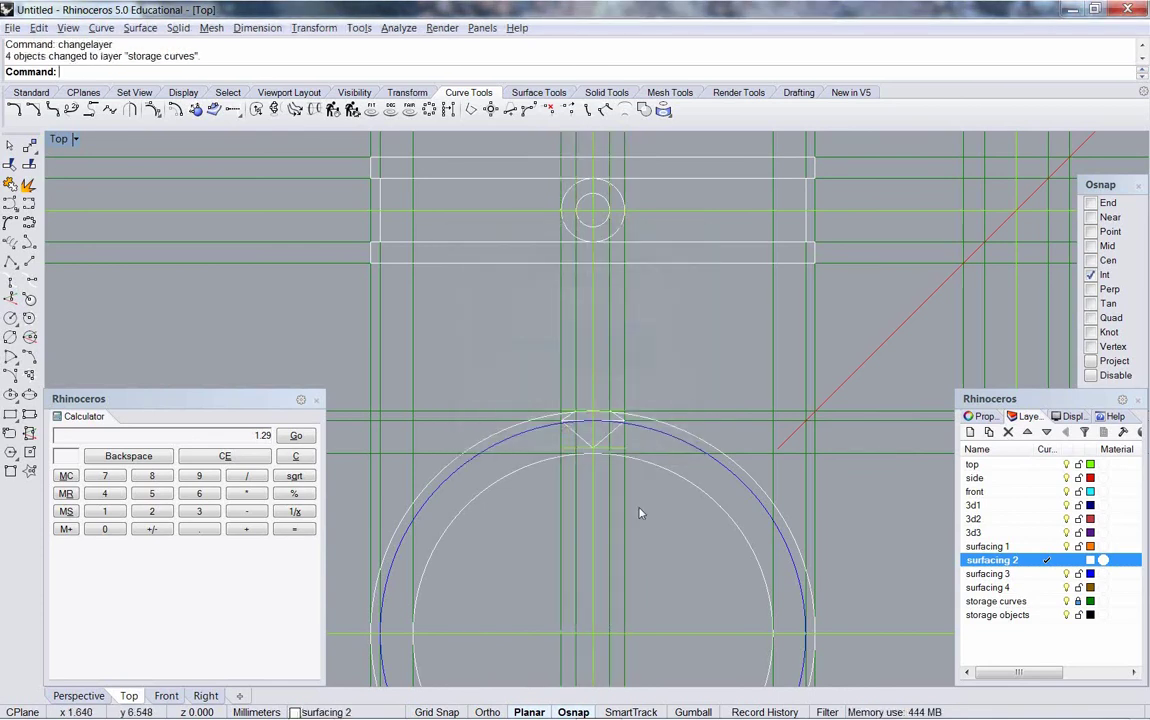
Step: Start a layer change for the short horizontal crown-height and pavilion-depth lines around the stone profile
{"action": "right_click_drag", "start_coordinate": [655, 521], "coordinate": [667, 512]}
{"action": "left_click", "coordinate": [636, 411]}
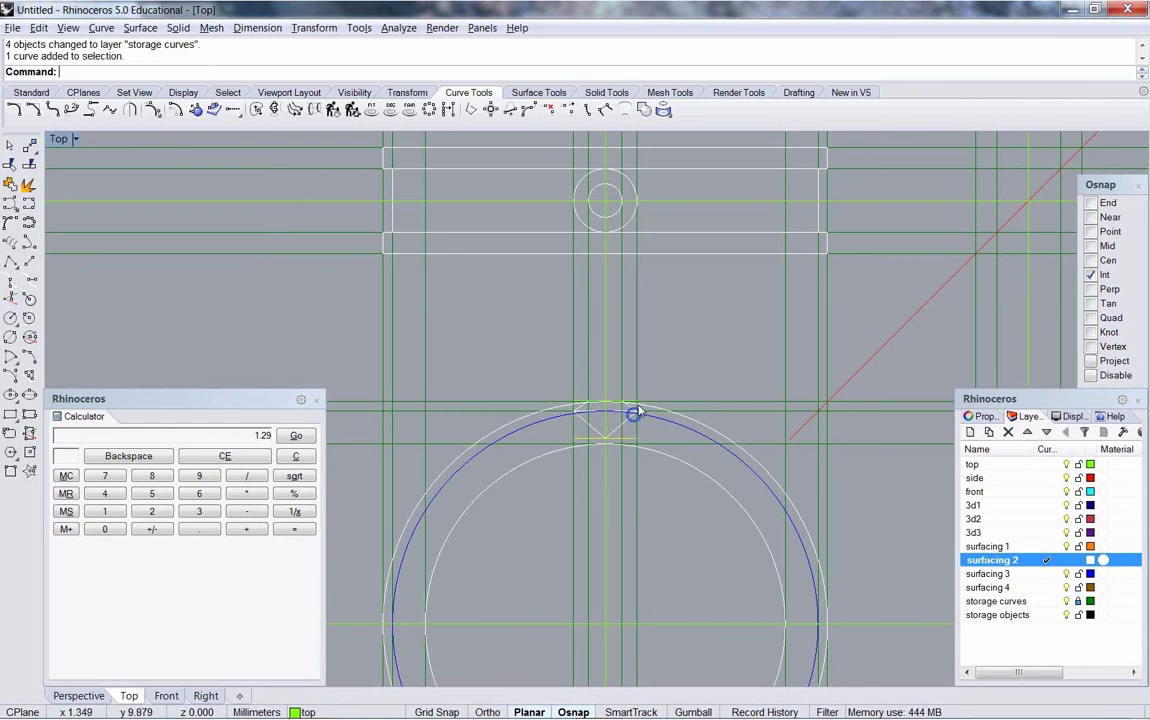
{"action": "scroll", "coordinate": [640, 405], "scroll_direction": "up", "scroll_amount": 2}
{"action": "left_click", "coordinate": [638, 400]}
{"action": "right_click", "coordinate": [640, 401]}
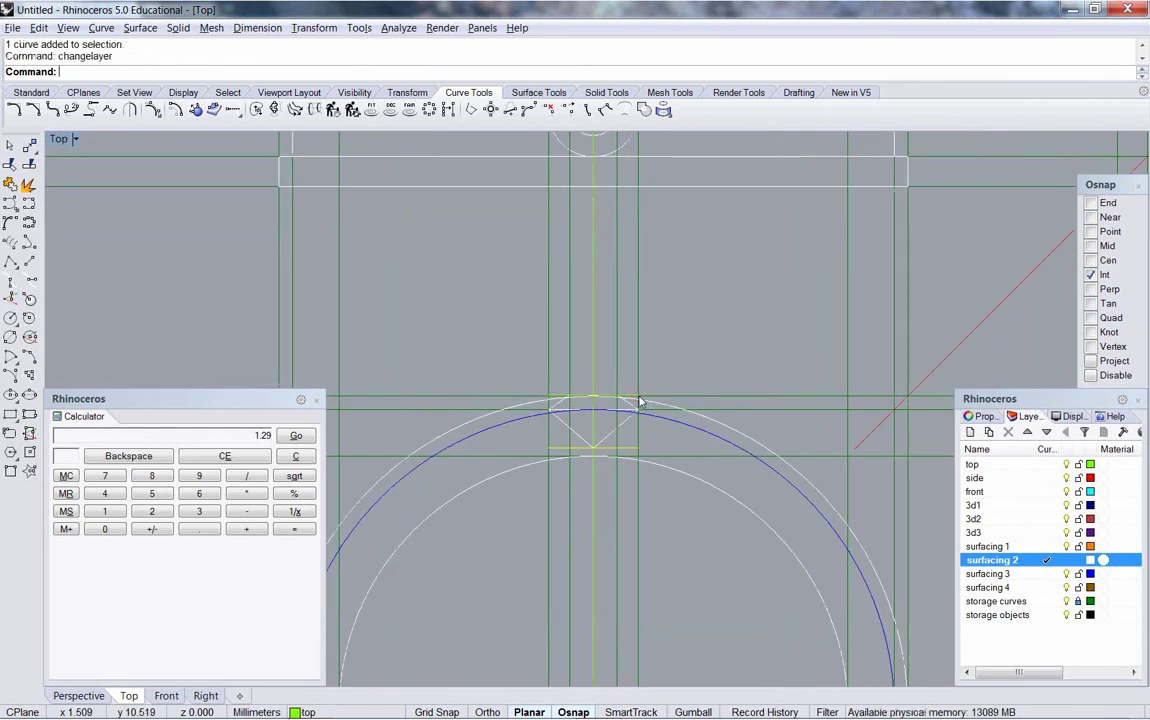
Step: Move the two selected guide curves around the gem profile to the "storage curves" layer
{"action": "scroll", "coordinate": [567, 365], "scroll_direction": "down", "scroll_amount": 2}
{"action": "left_click", "coordinate": [540, 346]}
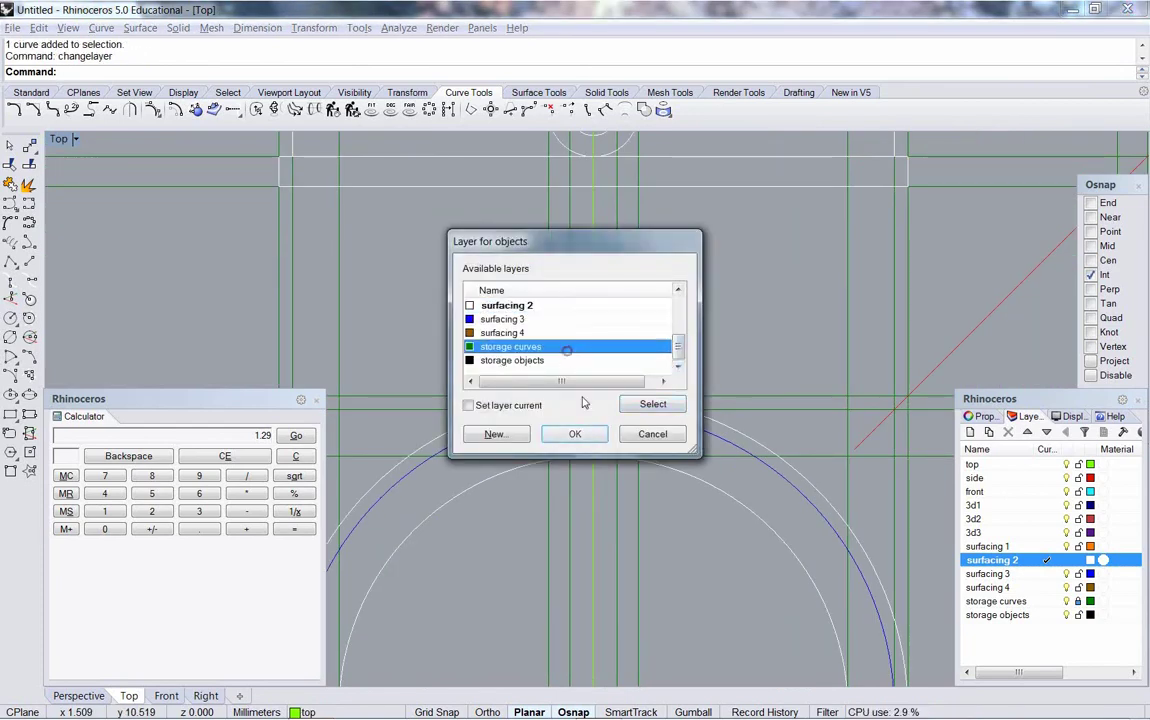
{"action": "left_click", "coordinate": [575, 433]}
{"action": "scroll", "coordinate": [667, 400], "scroll_direction": "down", "scroll_amount": 3}
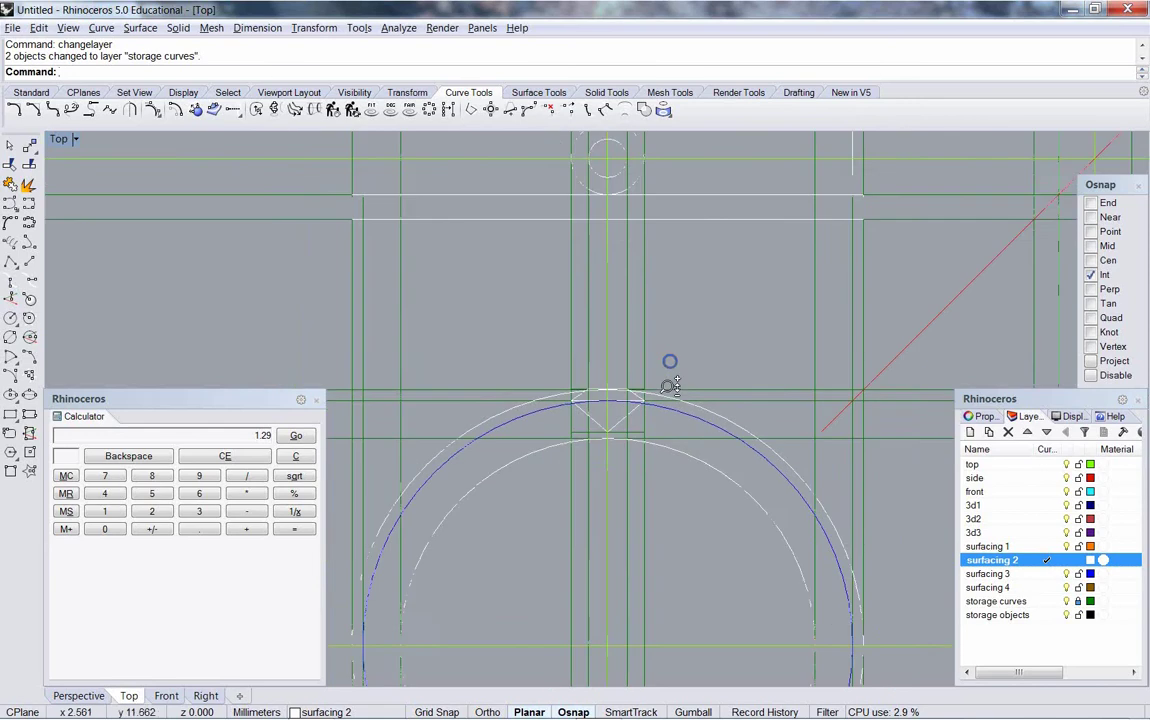
Step: Examine how the blue middle circle of the ring meets the widest corners of the gem profile
{"action": "scroll", "coordinate": [712, 435], "scroll_direction": "down", "scroll_amount": 1}
{"action": "scroll", "coordinate": [714, 444], "scroll_direction": "up", "scroll_amount": 1}
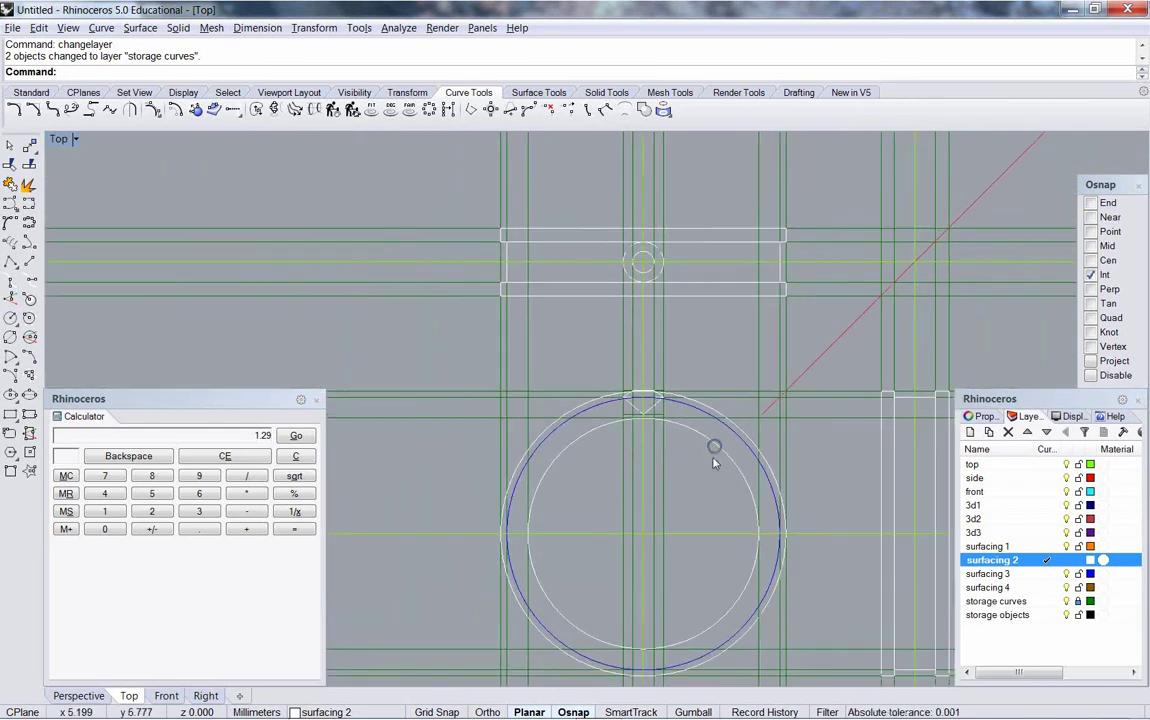
{"action": "scroll", "coordinate": [688, 420], "scroll_direction": "up", "scroll_amount": 2}
{"action": "scroll", "coordinate": [630, 360], "scroll_direction": "up", "scroll_amount": 1}
{"action": "scroll", "coordinate": [614, 305], "scroll_direction": "up", "scroll_amount": 2}
{"action": "scroll", "coordinate": [616, 292], "scroll_direction": "up", "scroll_amount": 1}
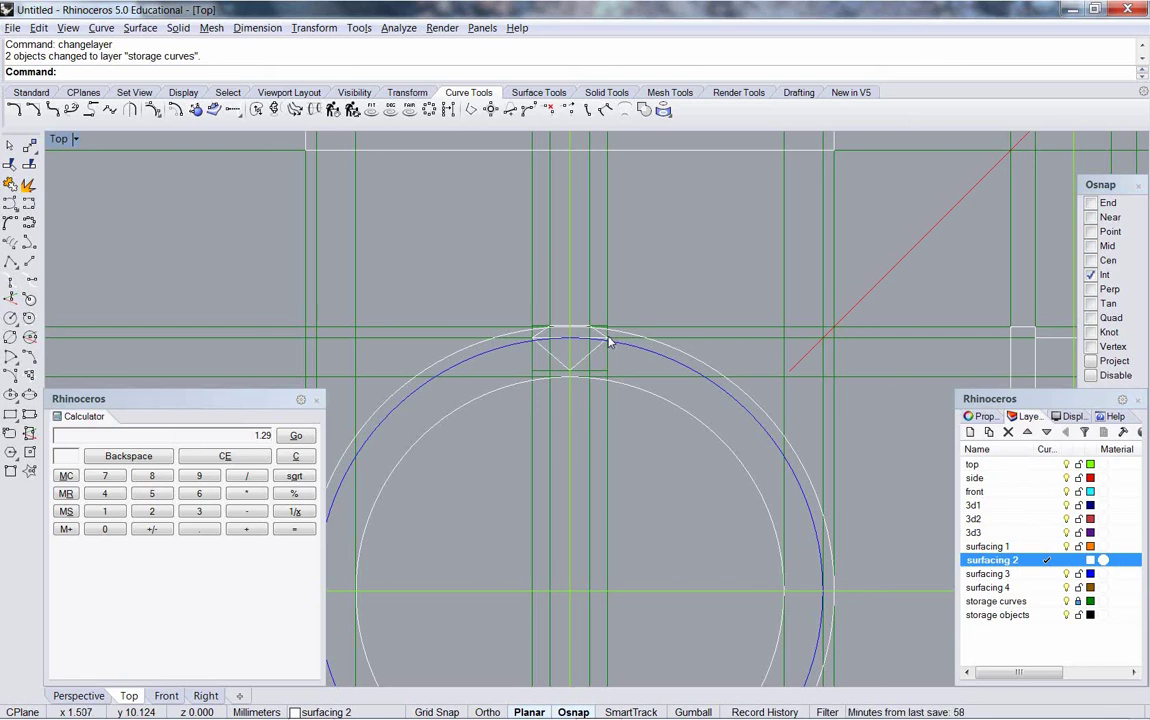
{"action": "left_click", "coordinate": [611, 340]}
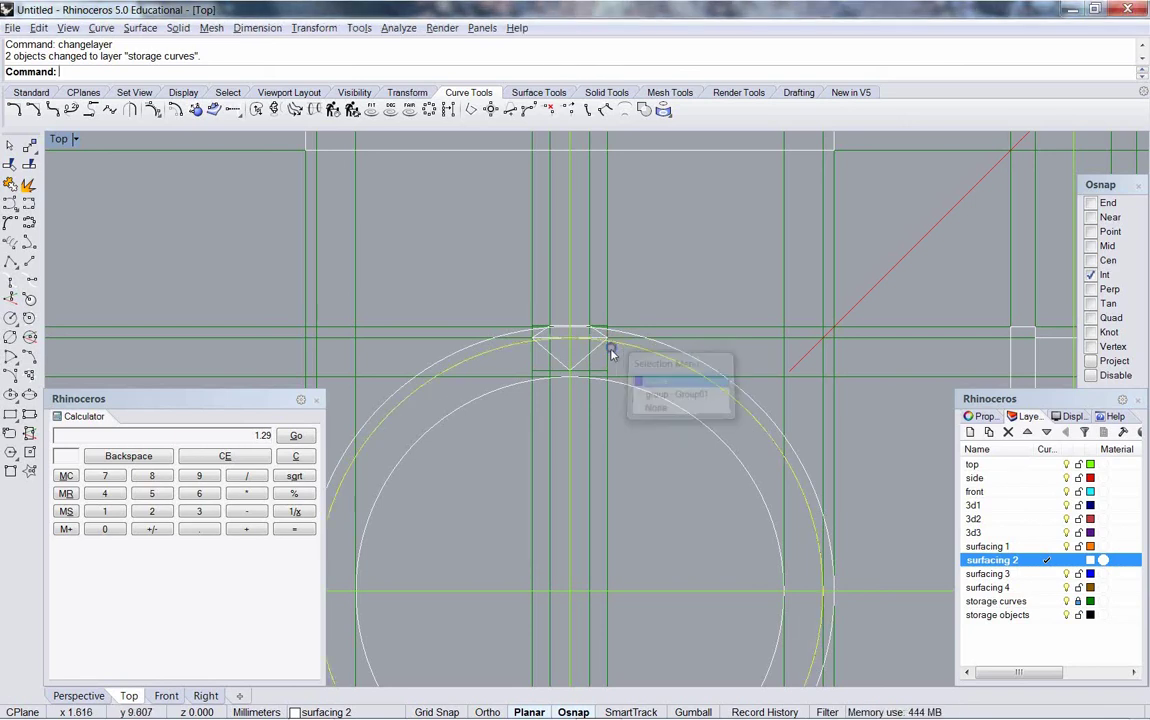
{"action": "scroll", "coordinate": [606, 329], "scroll_direction": "up", "scroll_amount": 10}
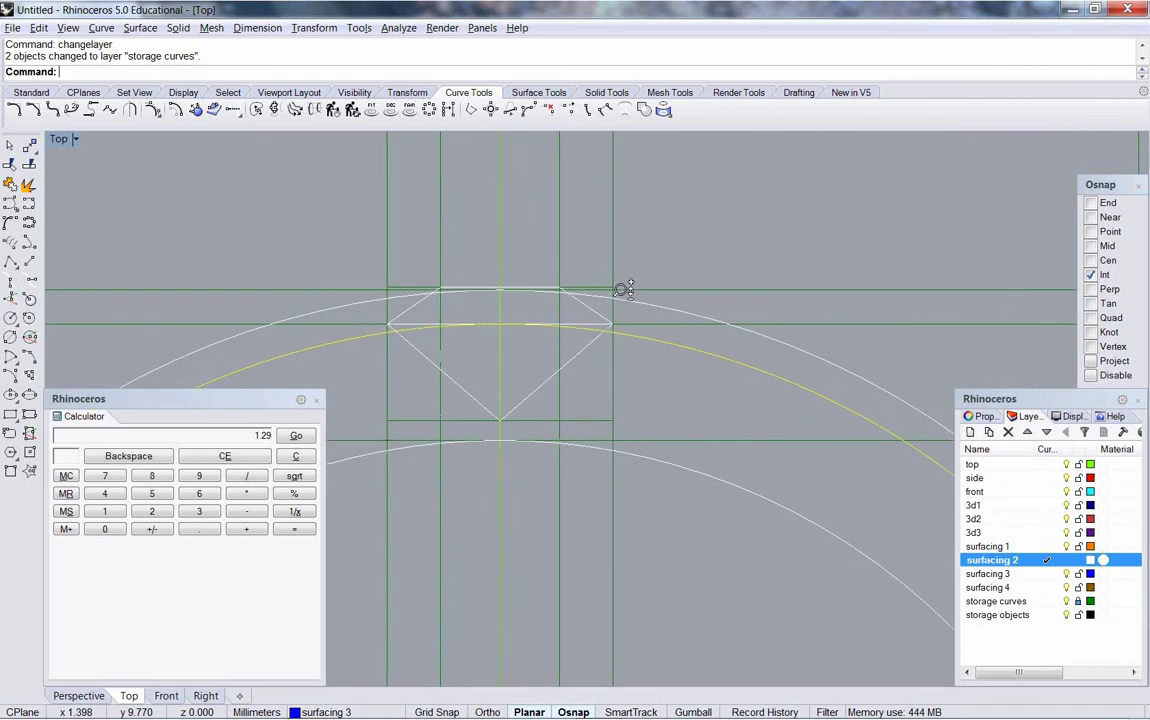
{"action": "scroll", "coordinate": [622, 290], "scroll_direction": "down", "scroll_amount": 3}
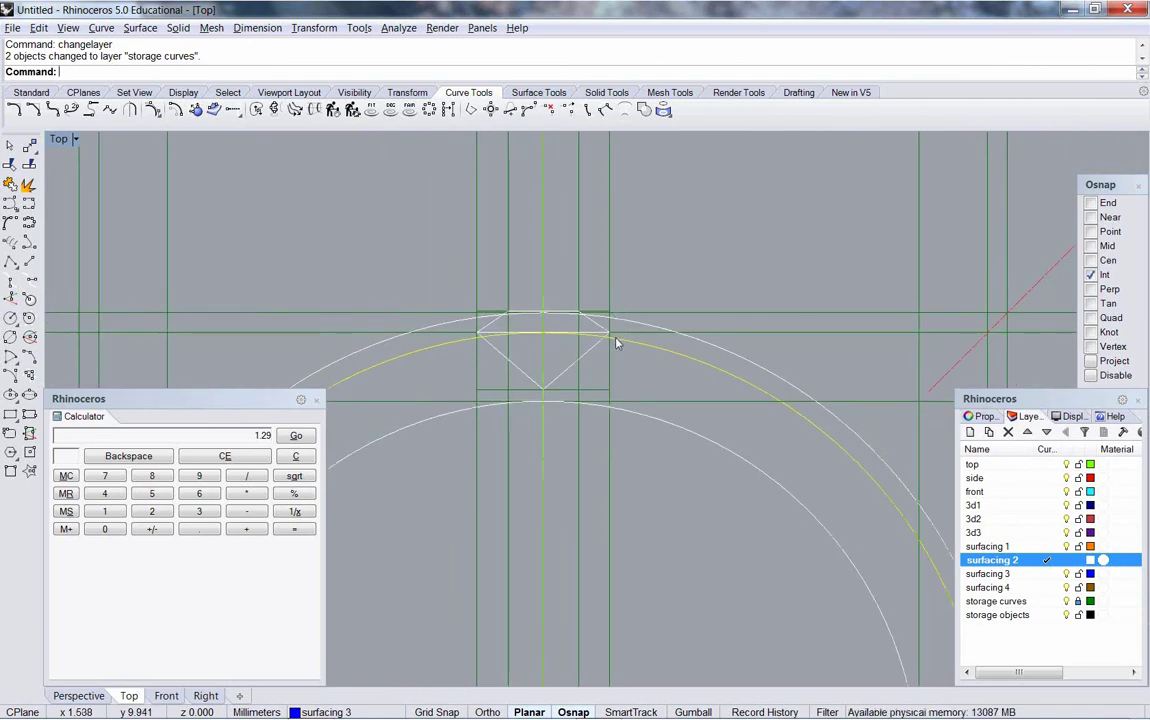
{"action": "scroll", "coordinate": [620, 342], "scroll_direction": "up", "scroll_amount": 2}
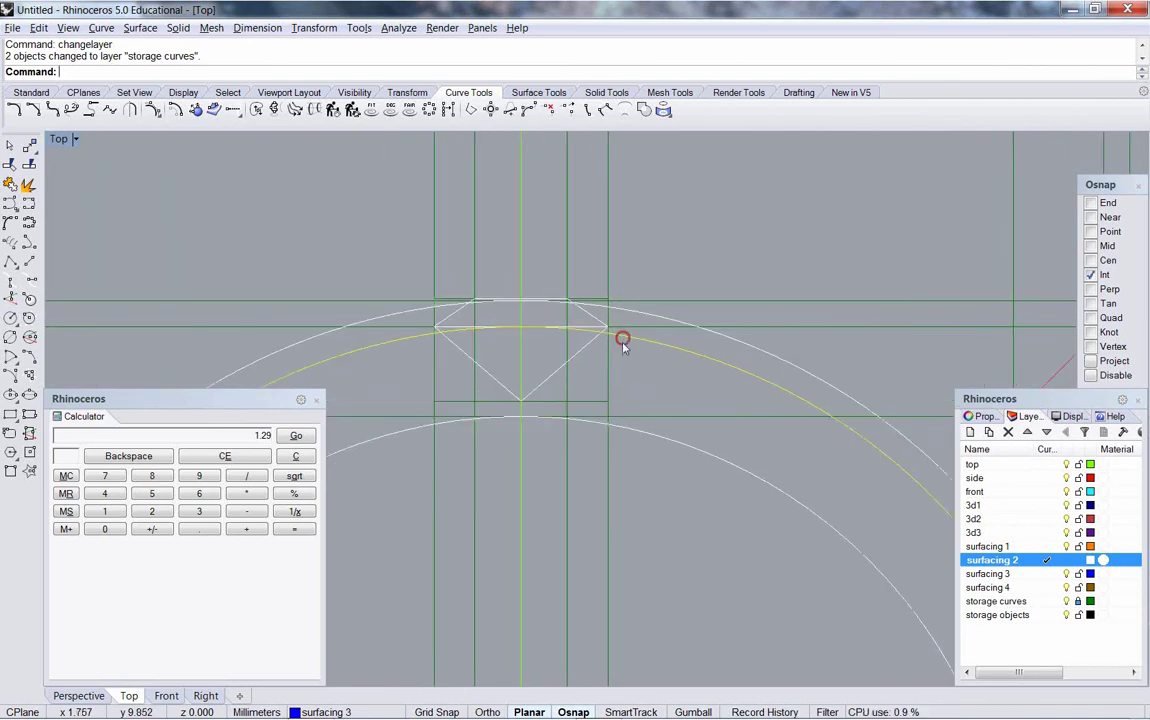
{"action": "key", "text": "Escape"}
{"action": "scroll", "coordinate": [610, 380], "scroll_direction": "down", "scroll_amount": 5}
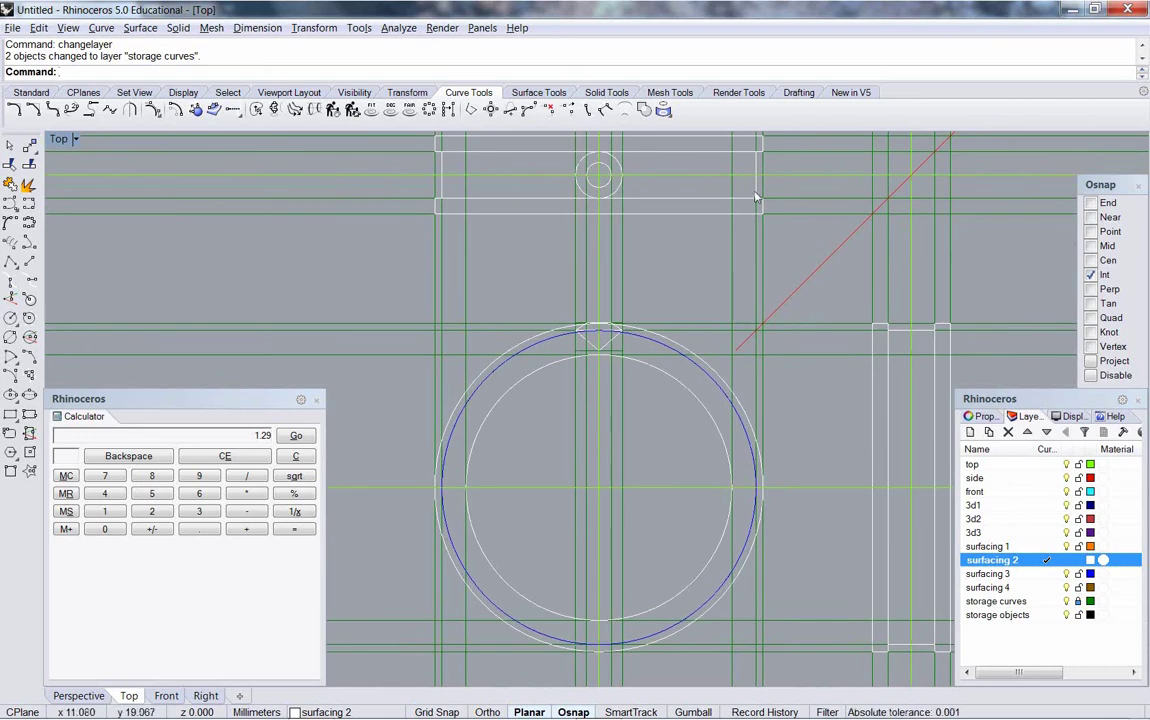
{"action": "scroll", "coordinate": [644, 362], "scroll_direction": "up", "scroll_amount": 3}
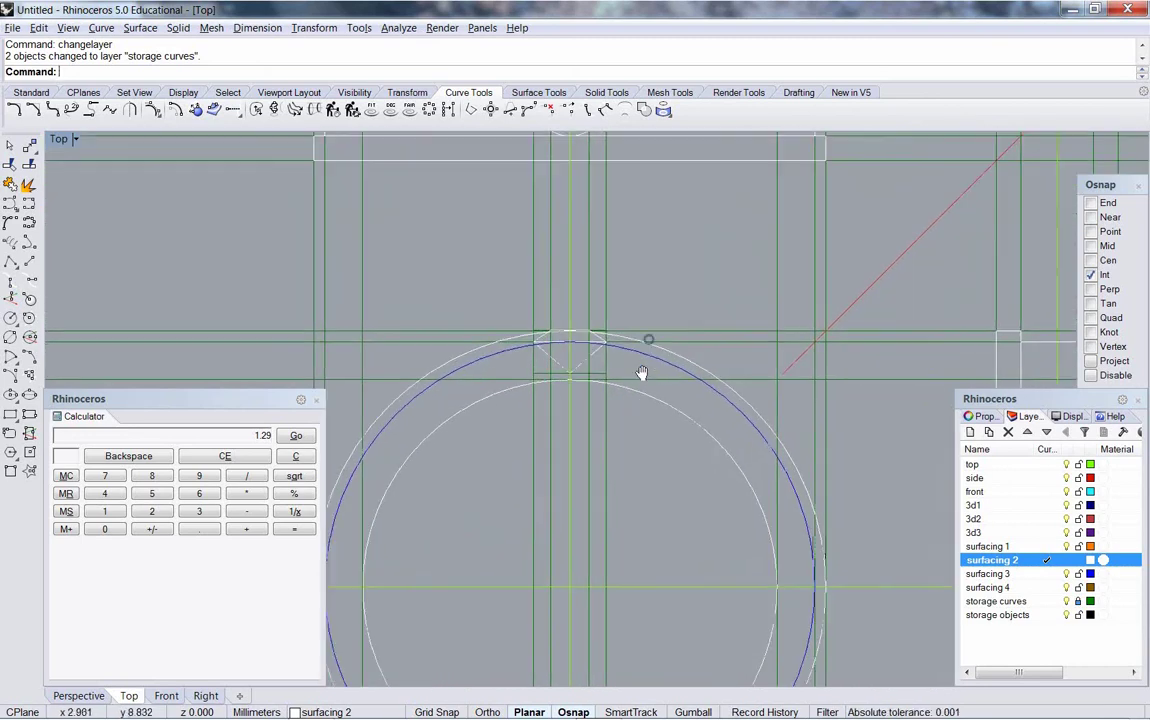
Step: Try the Hidden linetype on the blue middle circle of the ring's front view
{"action": "left_click", "coordinate": [646, 366]}
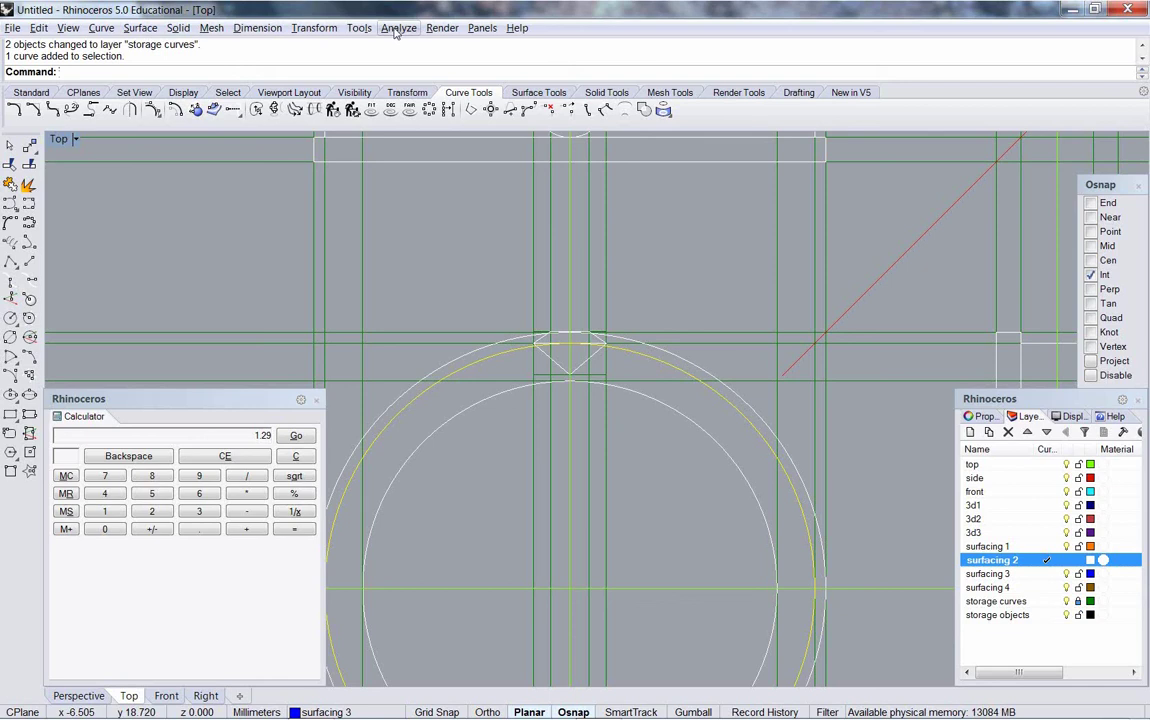
{"action": "left_click", "coordinate": [356, 29]}
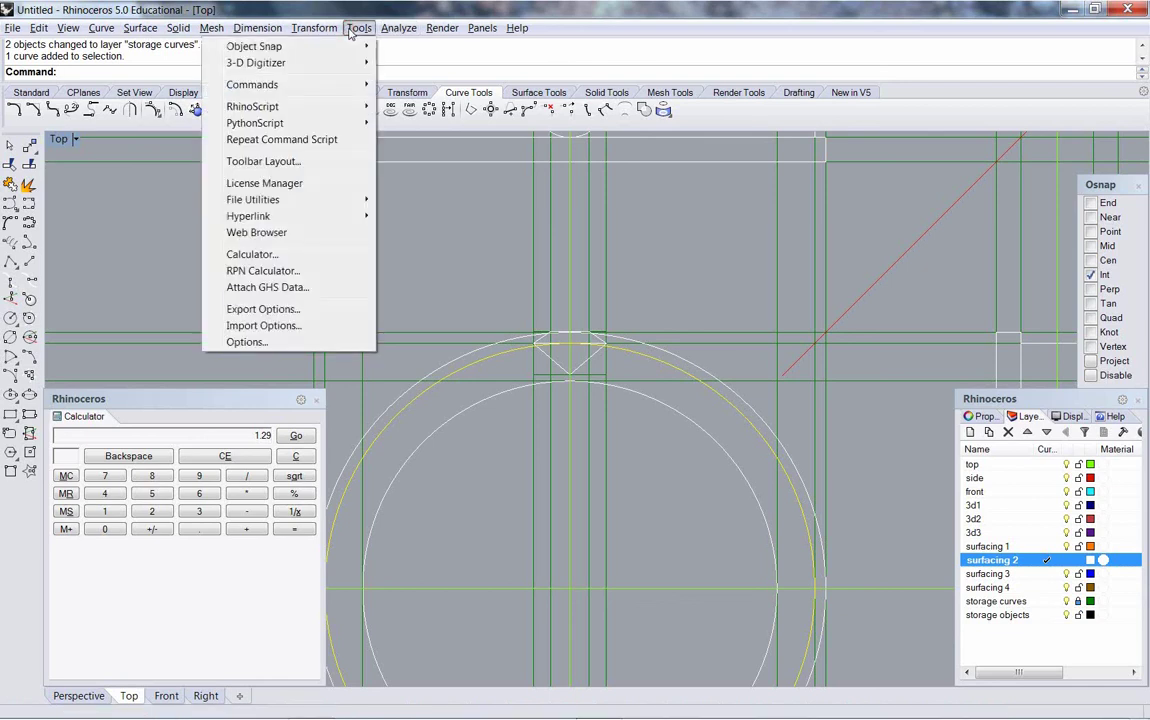
{"action": "mouse_move", "coordinate": [273, 32]}
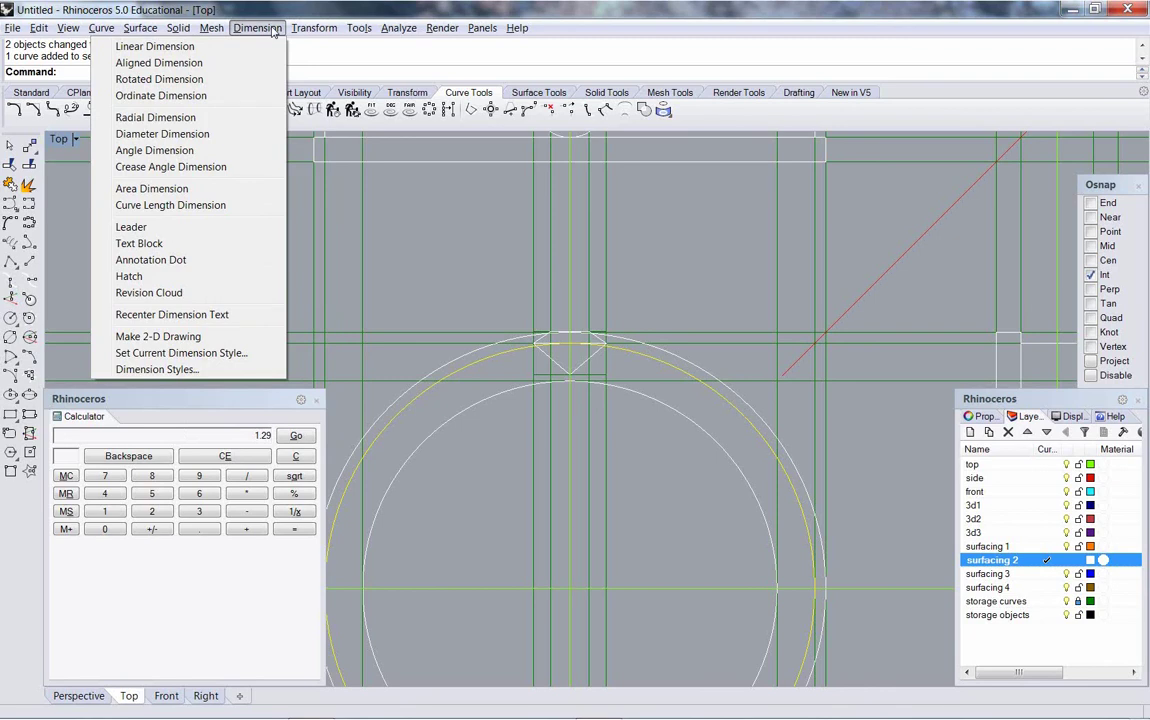
{"action": "mouse_move", "coordinate": [314, 27]}
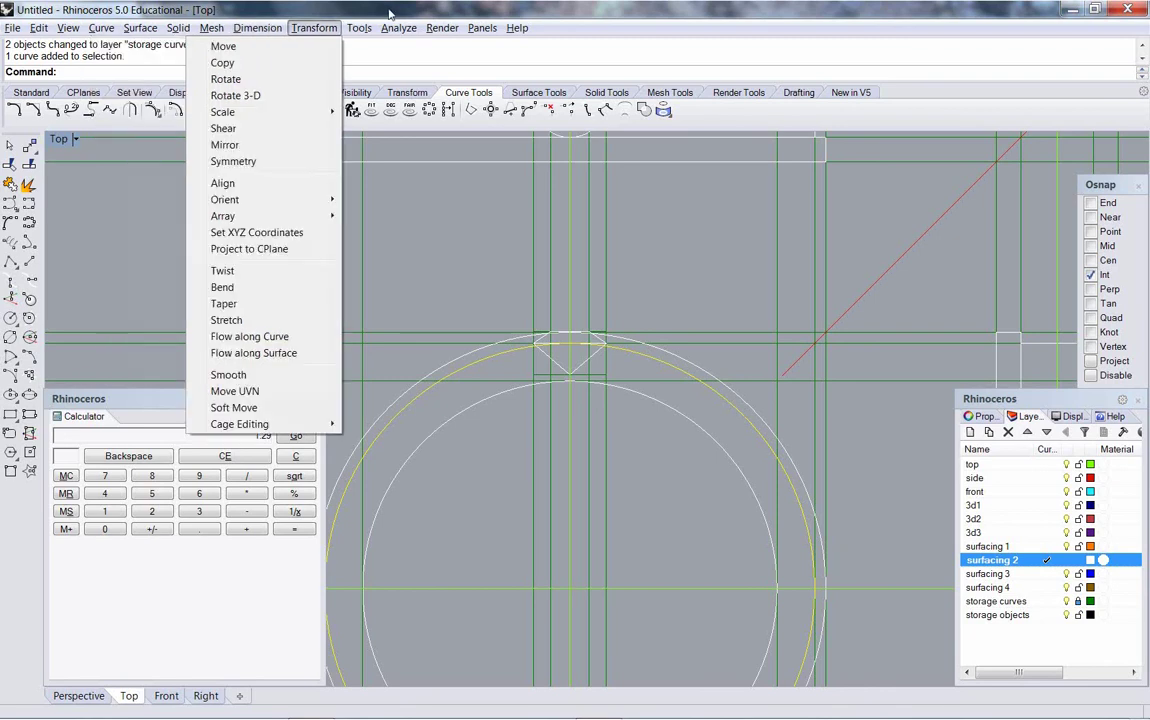
{"action": "left_click", "coordinate": [474, 8]}
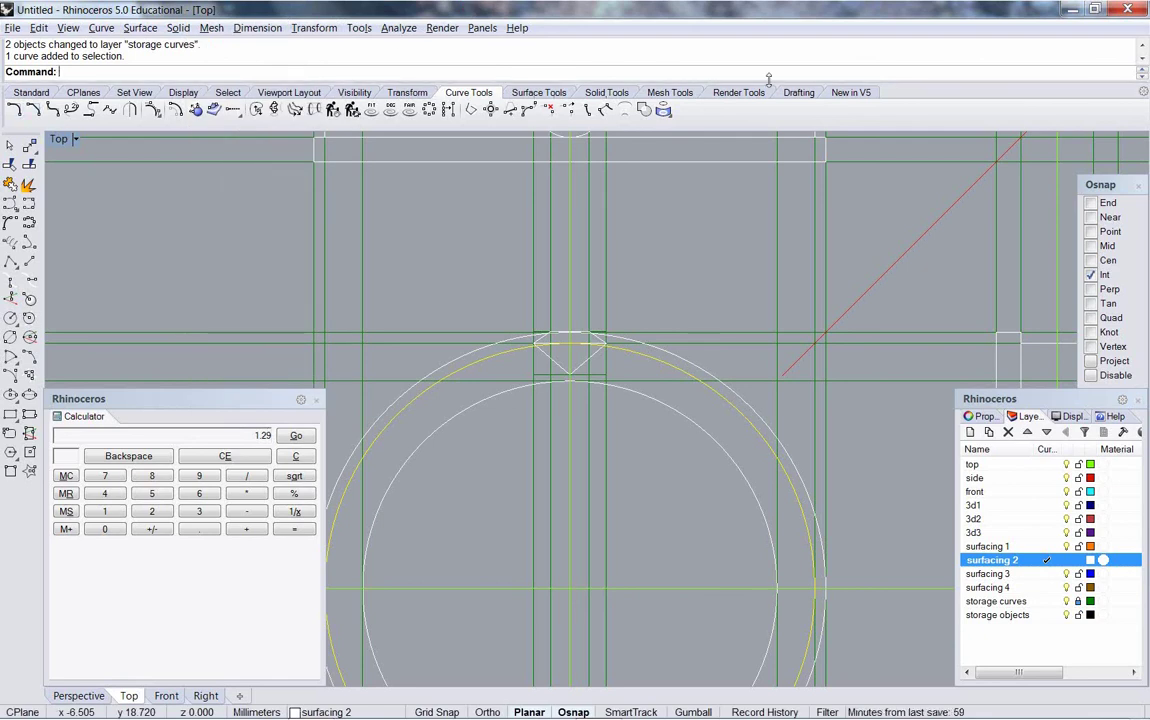
{"action": "left_click", "coordinate": [799, 93]}
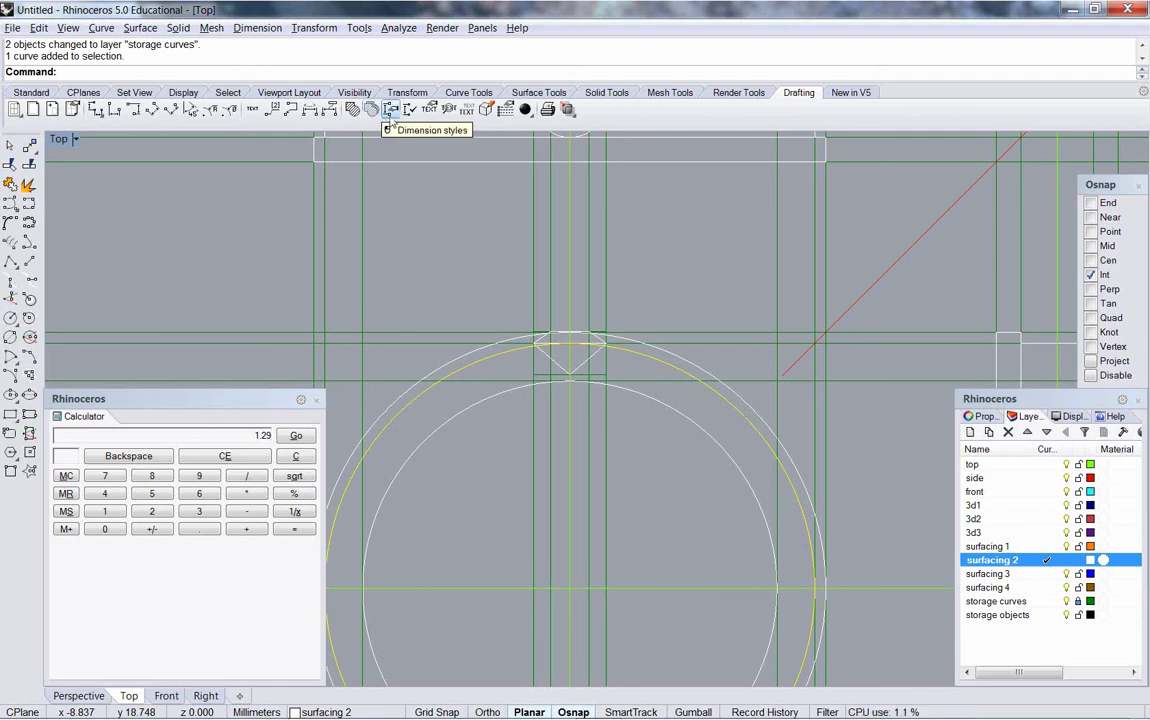
{"action": "left_click", "coordinate": [502, 112]}
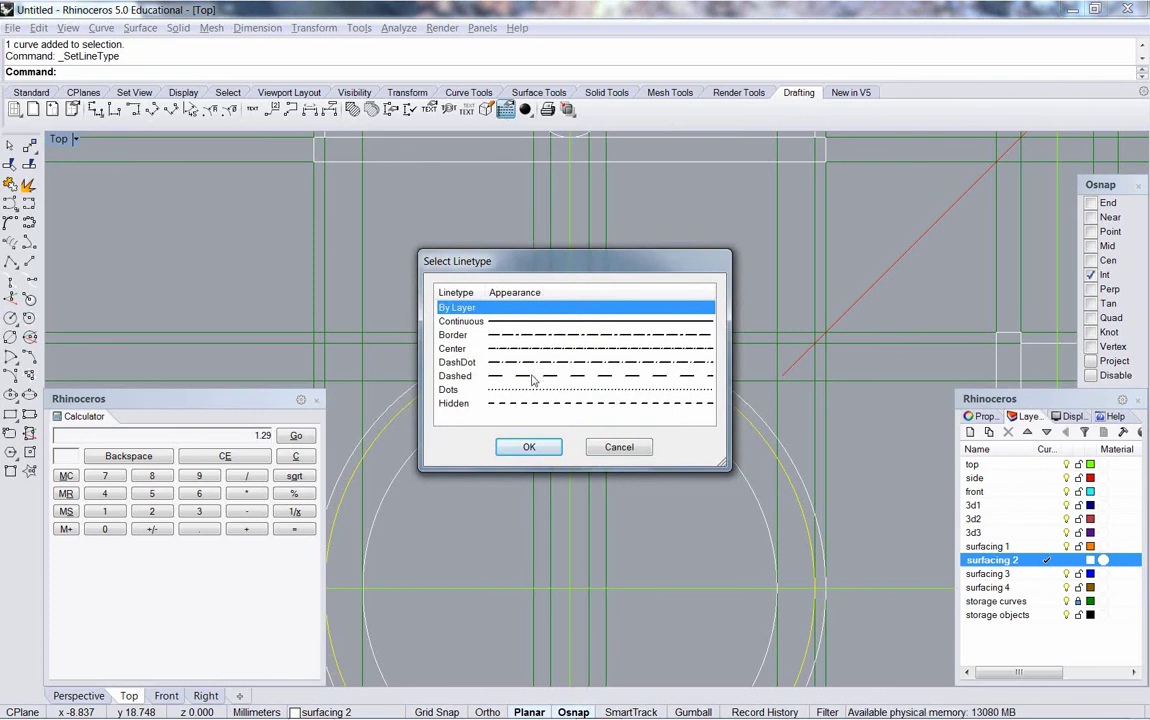
{"action": "left_click", "coordinate": [525, 405]}
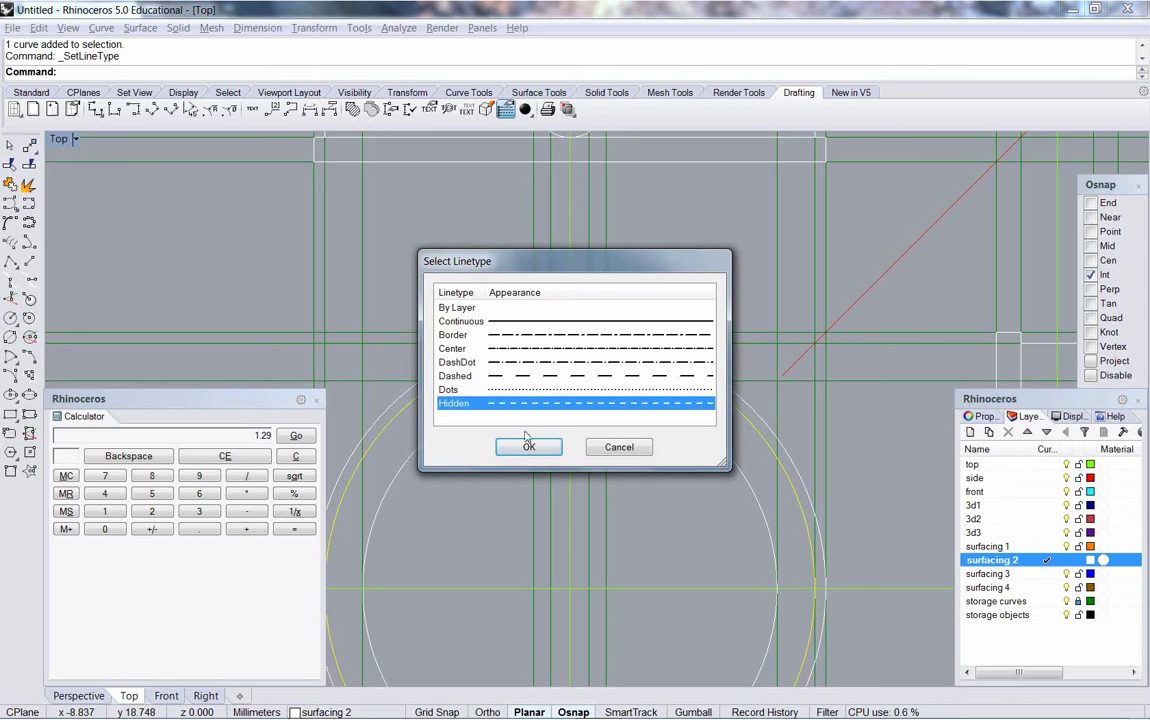
{"action": "left_click", "coordinate": [527, 446]}
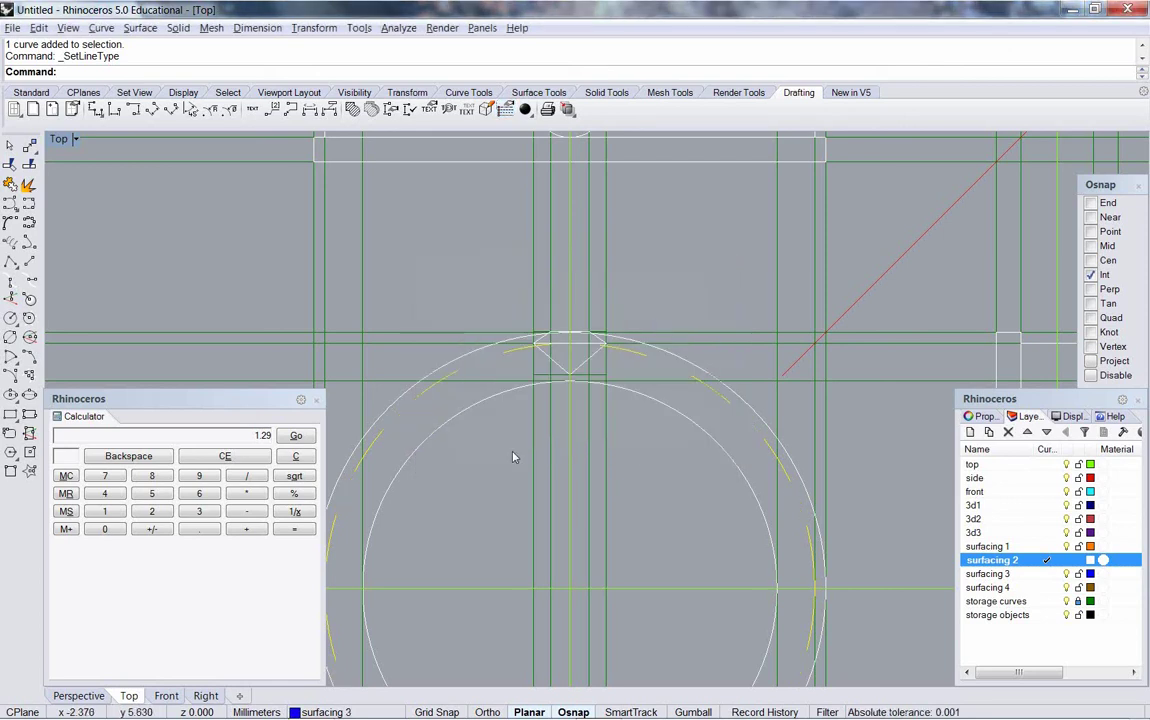
Step: Check the dashed pattern on the blue circle and undo the linetype change
{"action": "scroll", "coordinate": [653, 359], "scroll_direction": "down", "scroll_amount": 2}
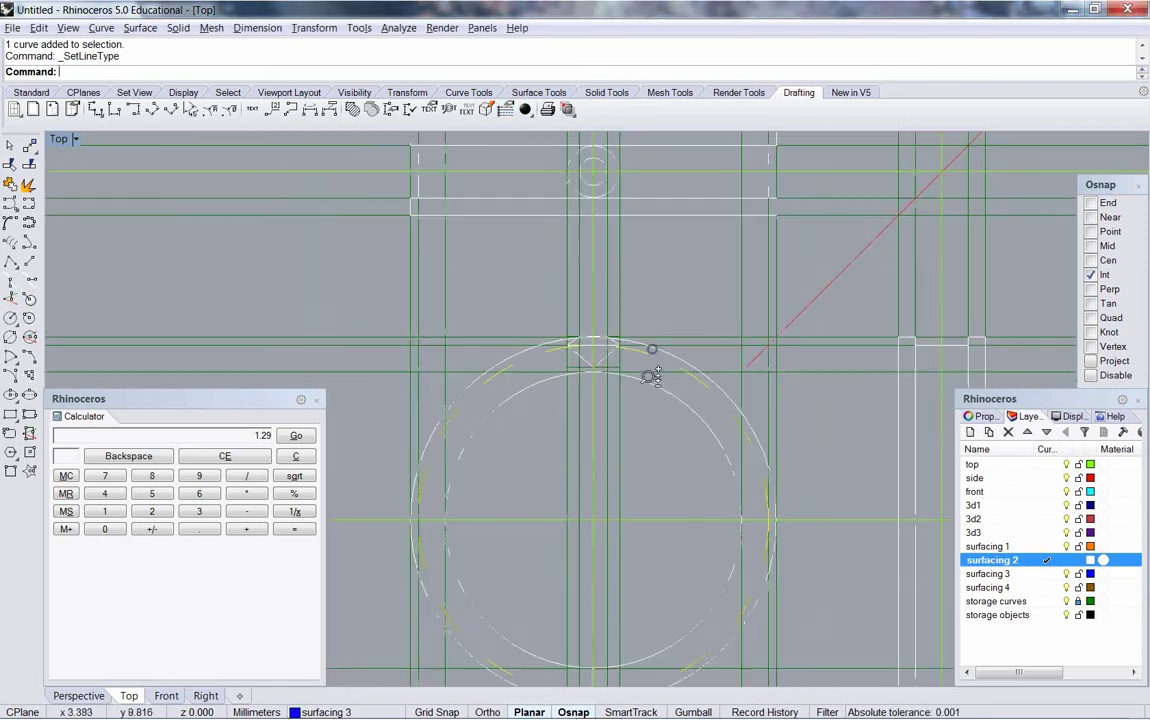
{"action": "left_click", "coordinate": [636, 428]}
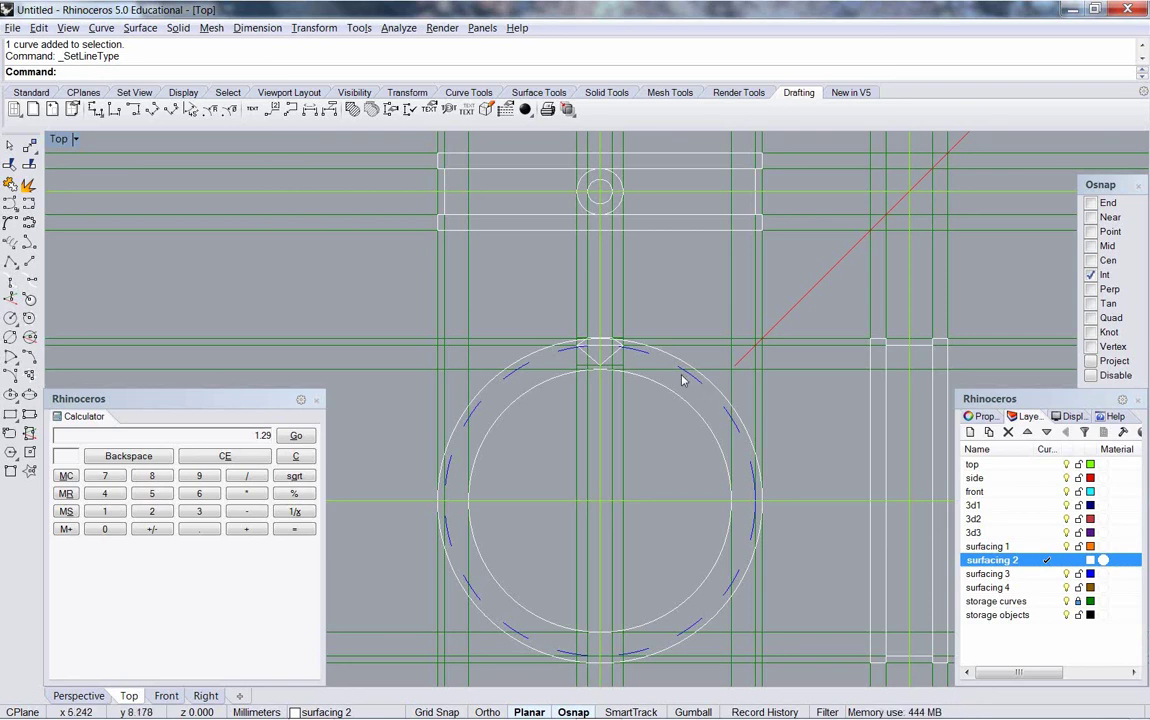
{"action": "left_click", "coordinate": [749, 470]}
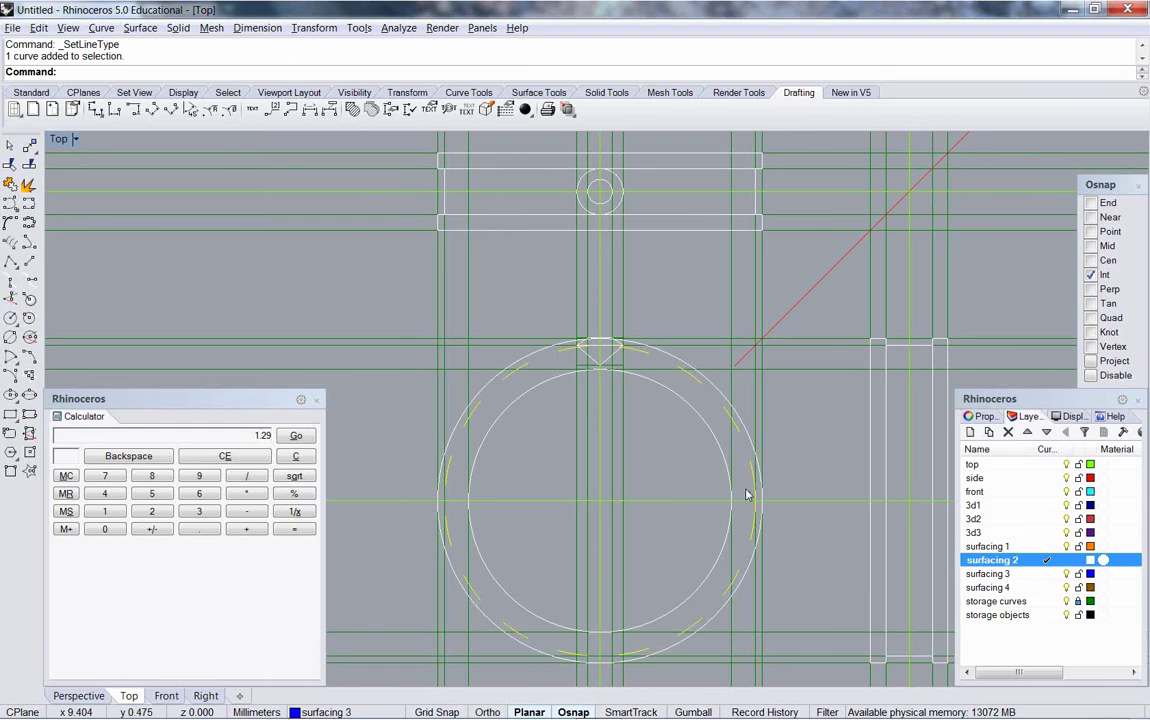
{"action": "left_click", "coordinate": [657, 452]}
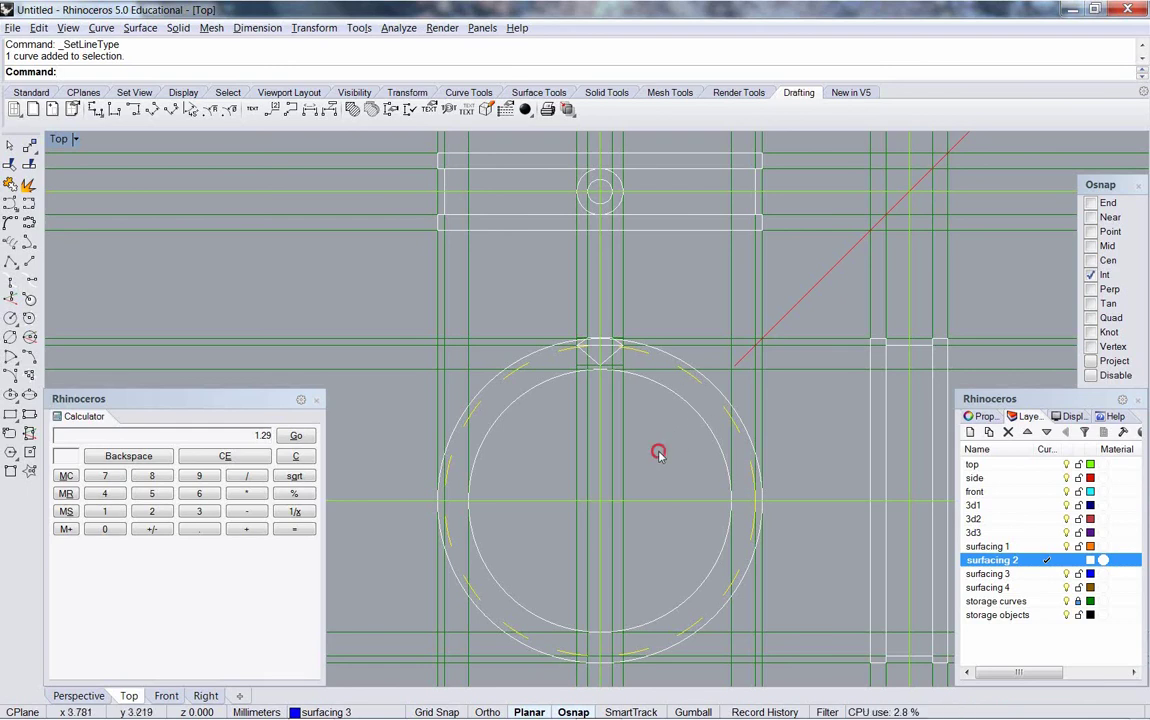
{"action": "left_click", "coordinate": [651, 442]}
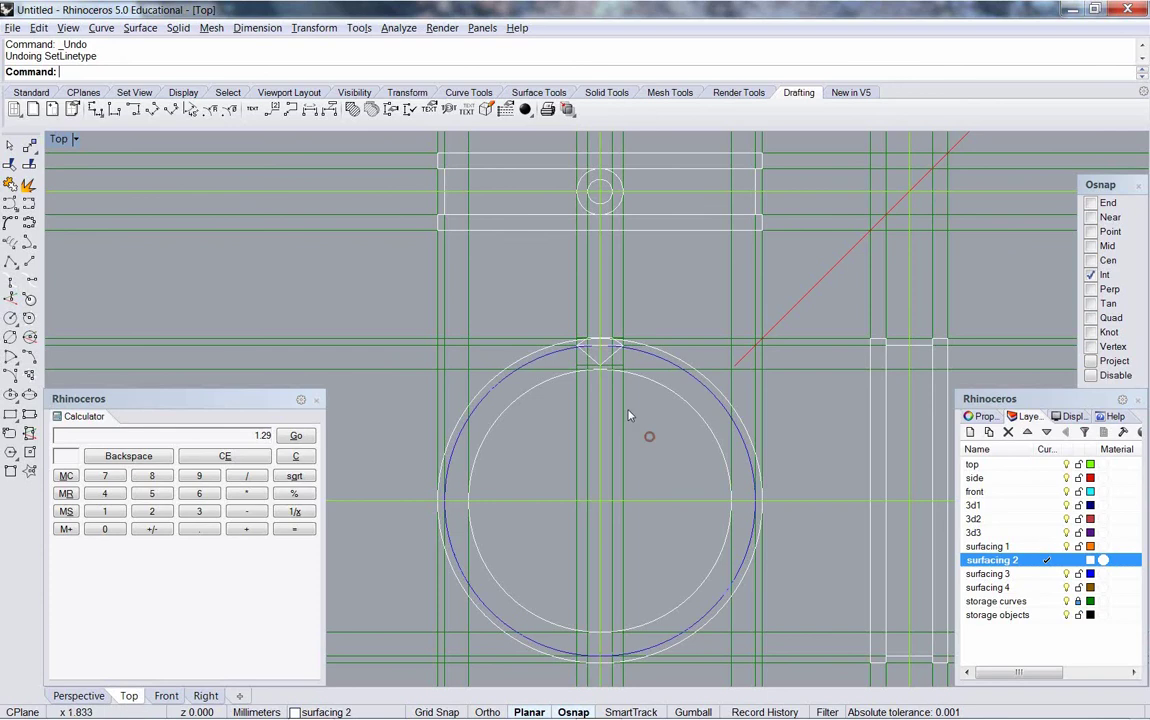
Step: Compare the blue middle circle at the gem with the rail rectangle and short end lines in the ring's upper view
{"action": "scroll", "coordinate": [624, 395], "scroll_direction": "up", "scroll_amount": 5}
{"action": "right_click_drag", "start_coordinate": [592, 352], "coordinate": [536, 358]}
{"action": "left_click", "coordinate": [600, 376]}
{"action": "scroll", "coordinate": [615, 383], "scroll_direction": "down", "scroll_amount": 5}
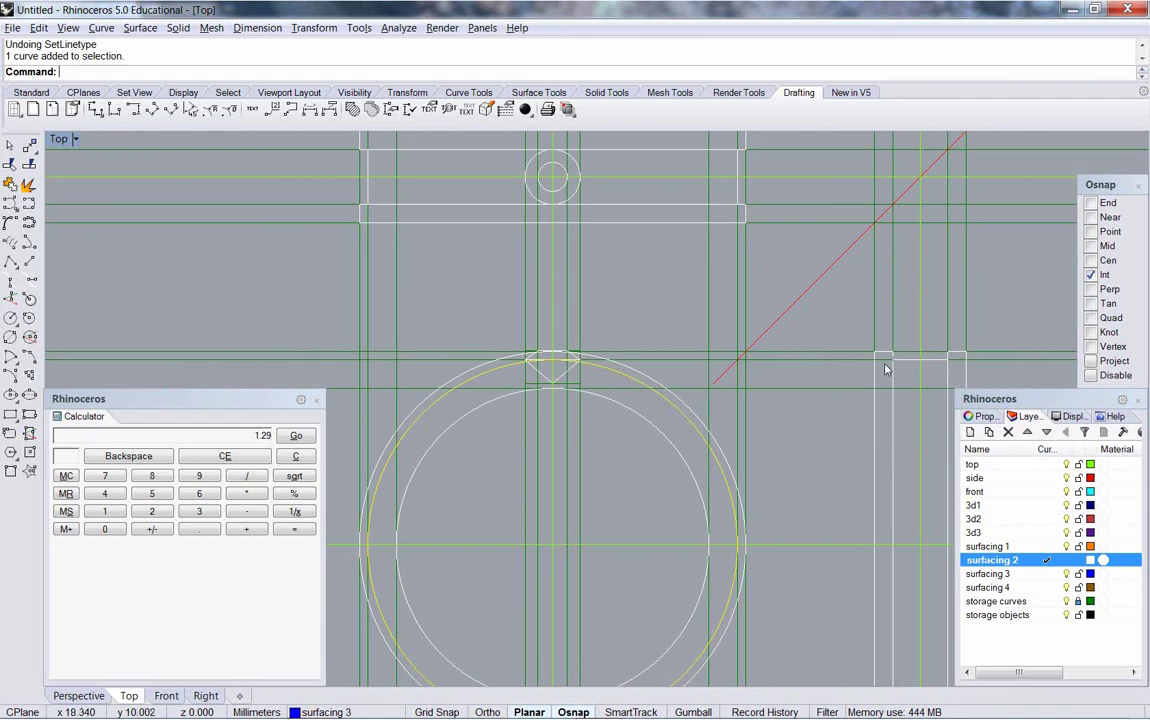
{"action": "left_click", "coordinate": [894, 712]}
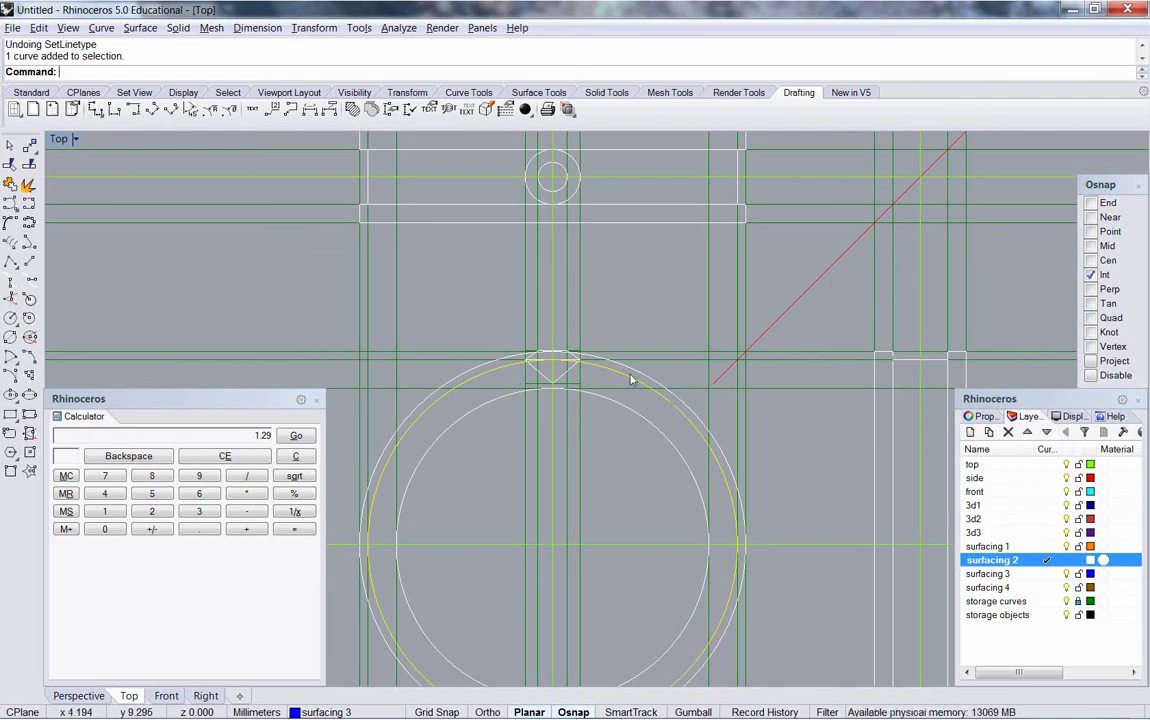
{"action": "left_click", "coordinate": [603, 431]}
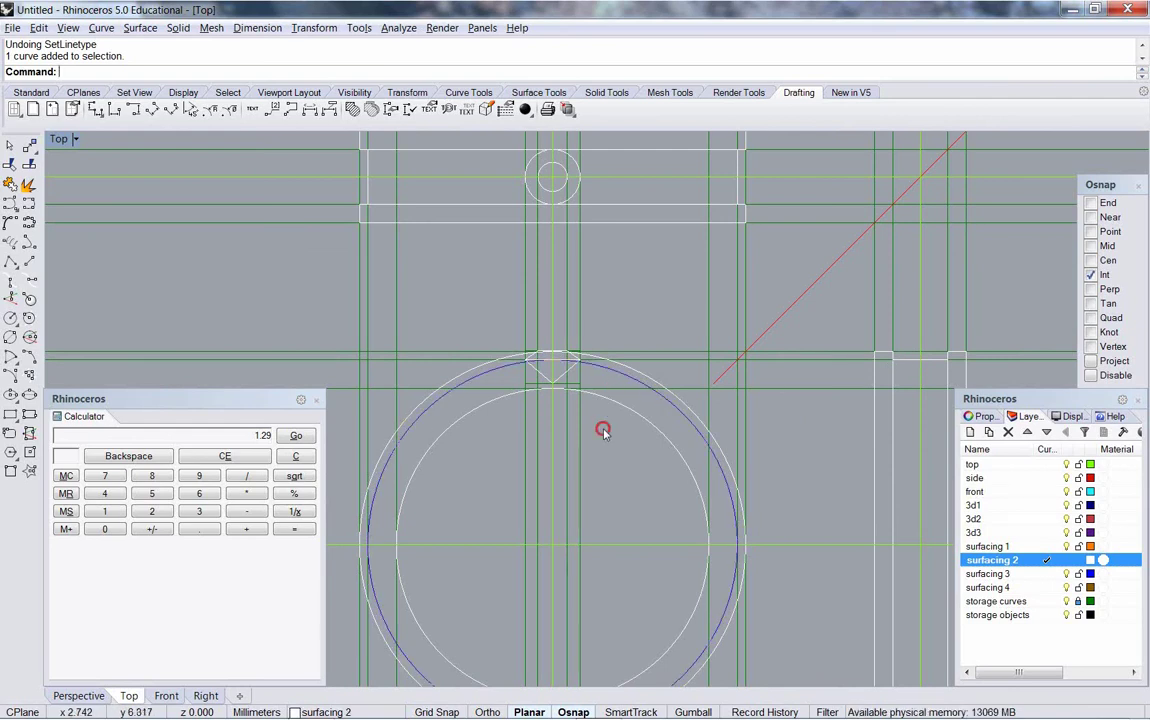
{"action": "right_click_drag", "start_coordinate": [608, 400], "coordinate": [611, 421]}
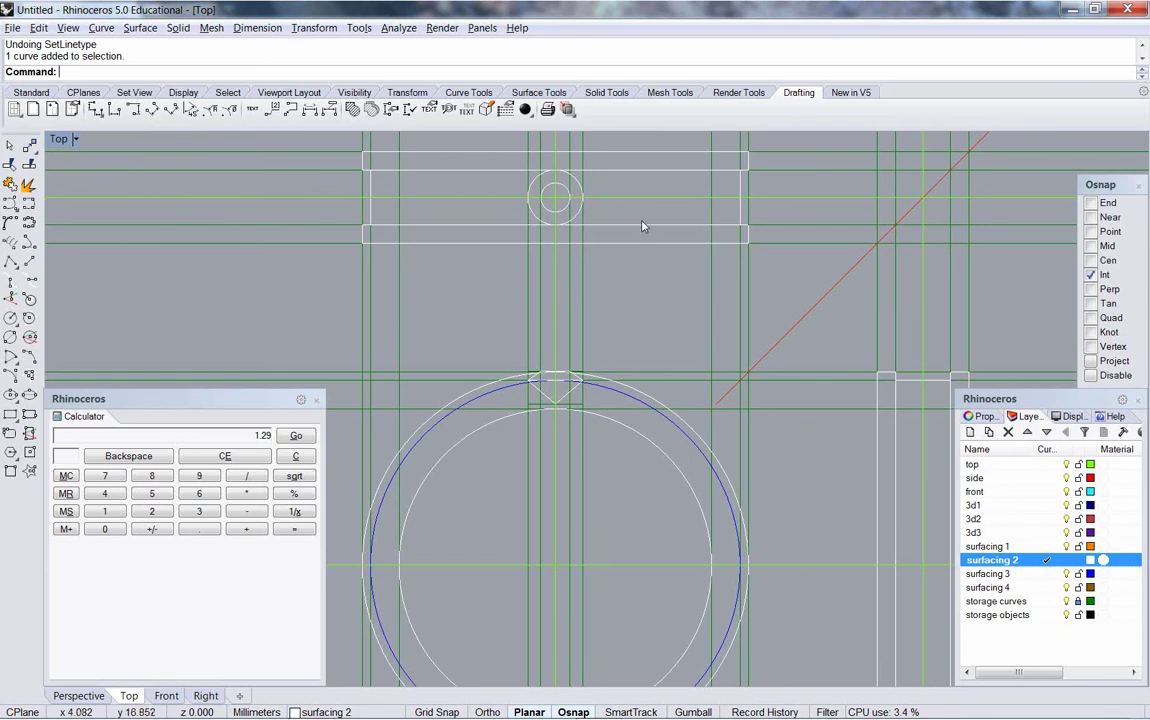
{"action": "left_click", "coordinate": [610, 233]}
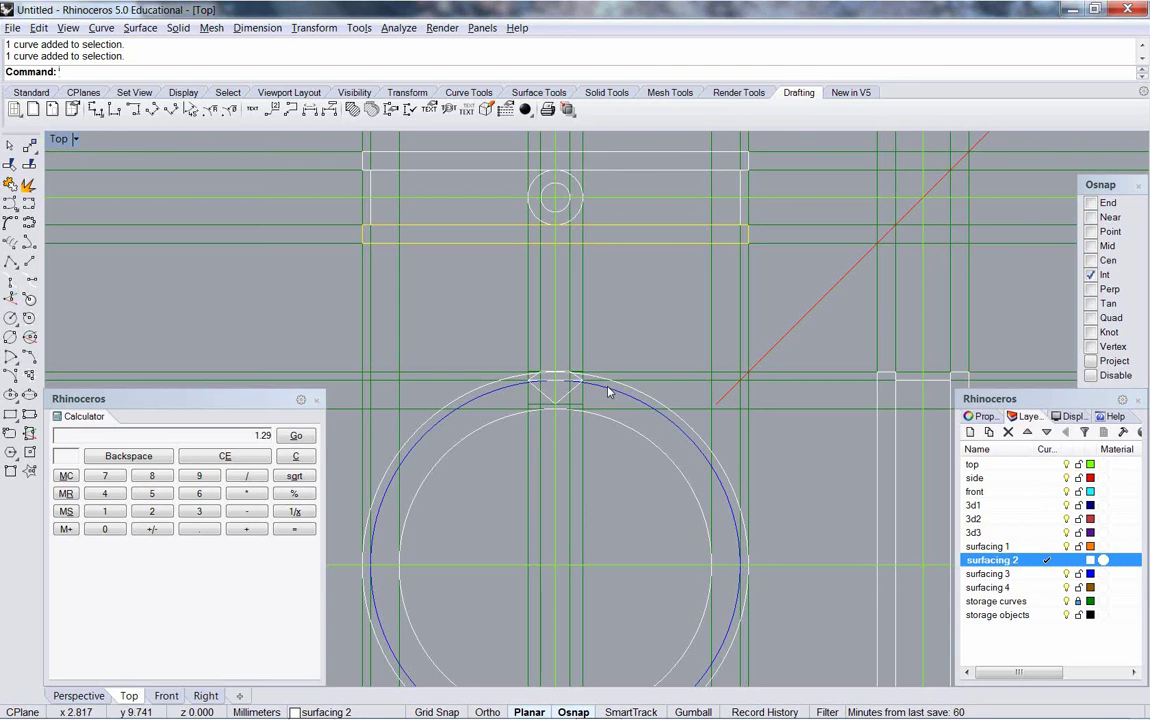
{"action": "left_click", "coordinate": [740, 216]}
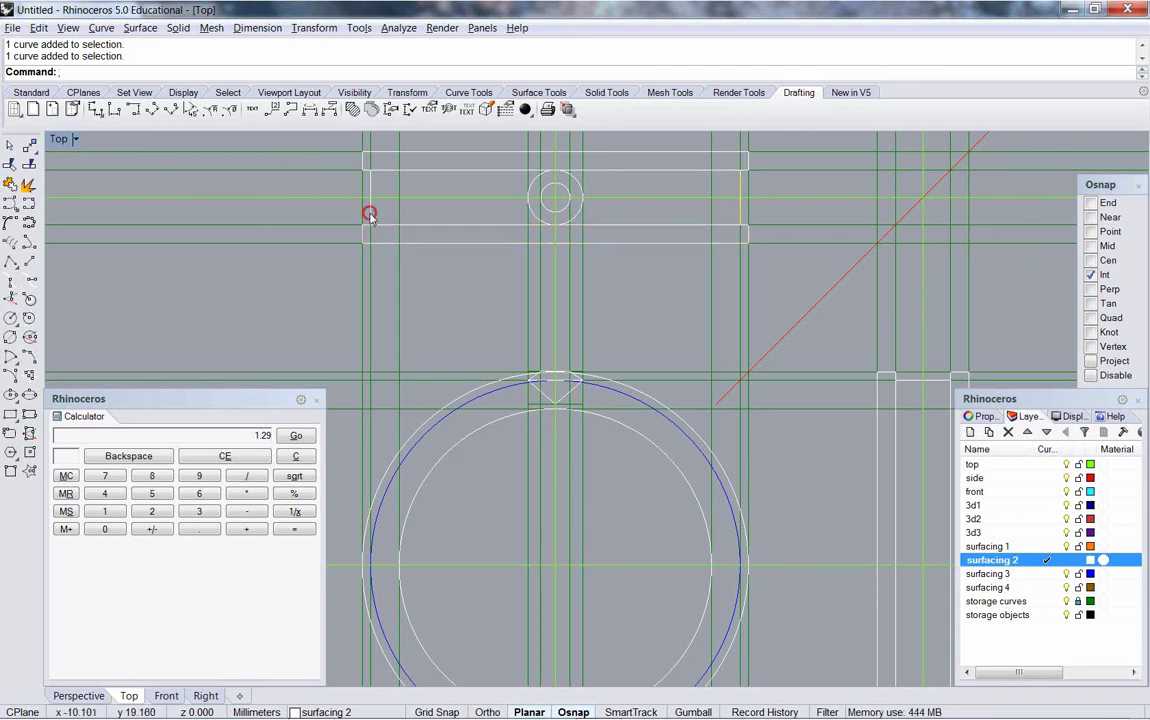
{"action": "left_click", "coordinate": [368, 213], "text": "shift"}
{"action": "scroll", "coordinate": [620, 400], "scroll_direction": "up", "scroll_amount": 3}
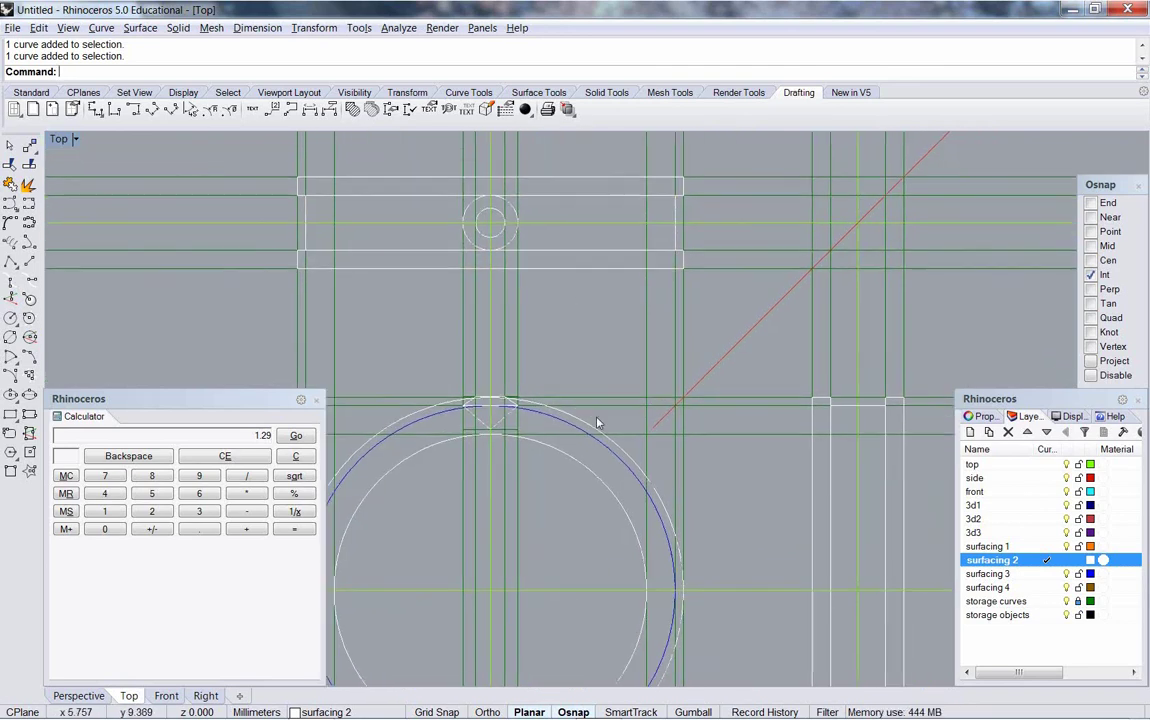
Step: Make the top layer current and offset the blue middle circle through the widest corner of the gem profile
{"action": "scroll", "coordinate": [537, 388], "scroll_direction": "up", "scroll_amount": 2}
{"action": "left_click", "coordinate": [578, 400]}
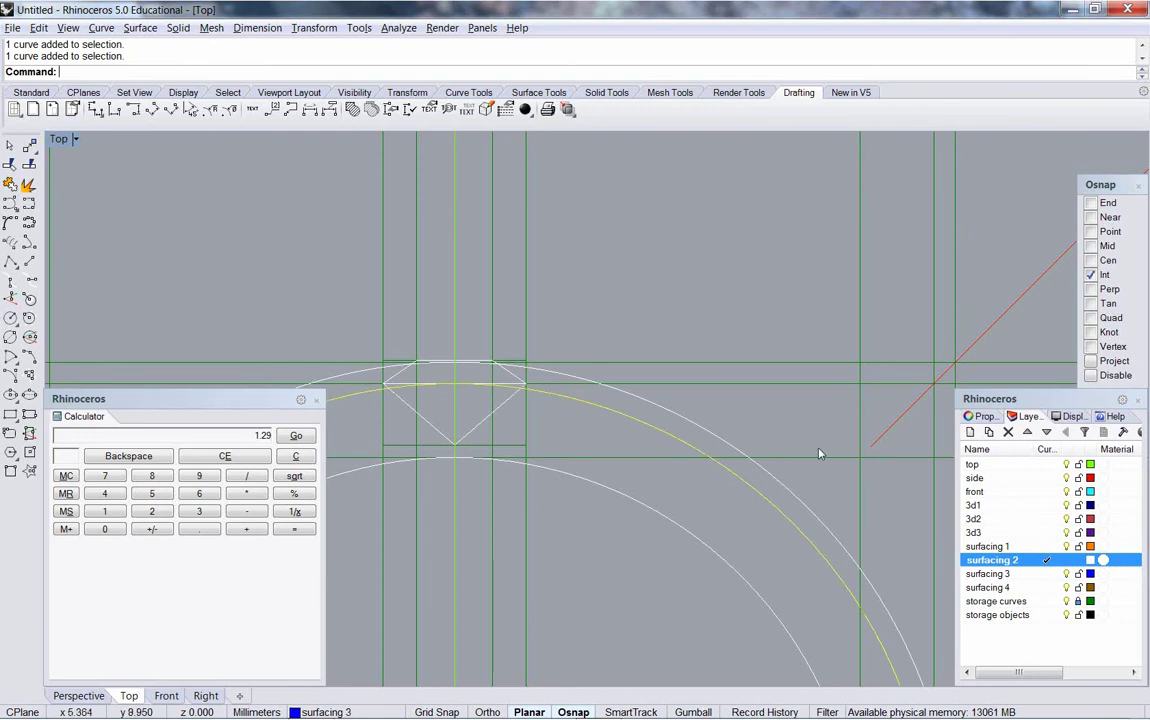
{"action": "left_click", "coordinate": [1047, 464]}
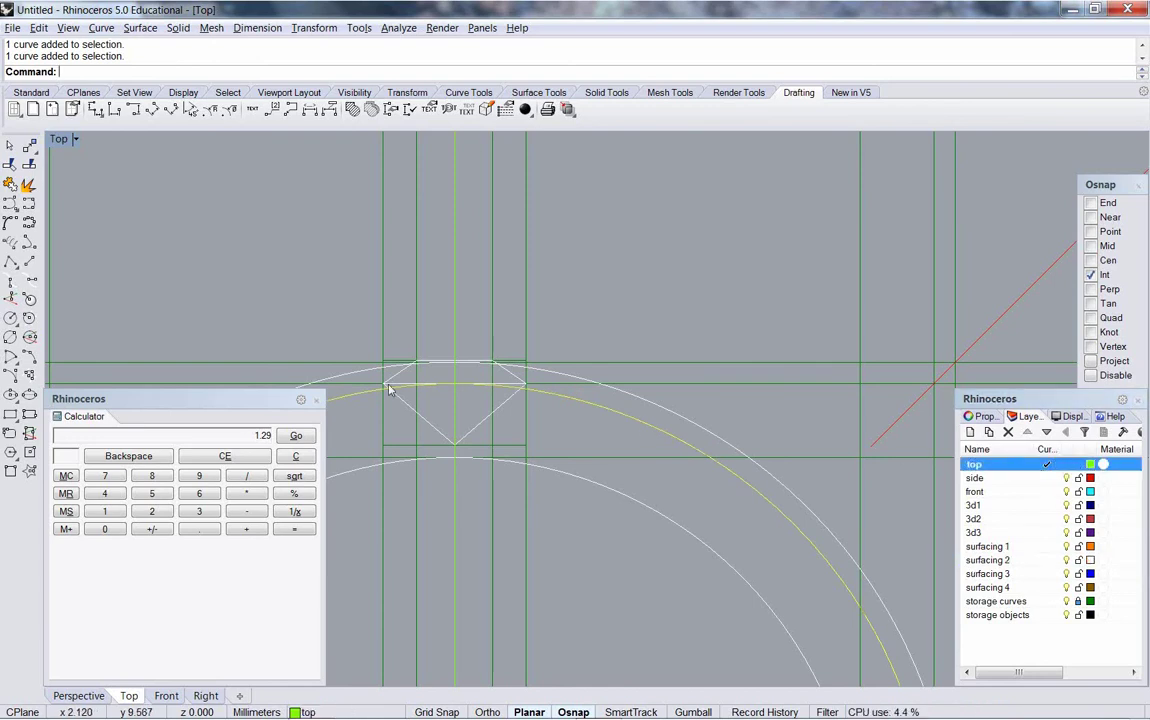
{"action": "left_click", "coordinate": [468, 92]}
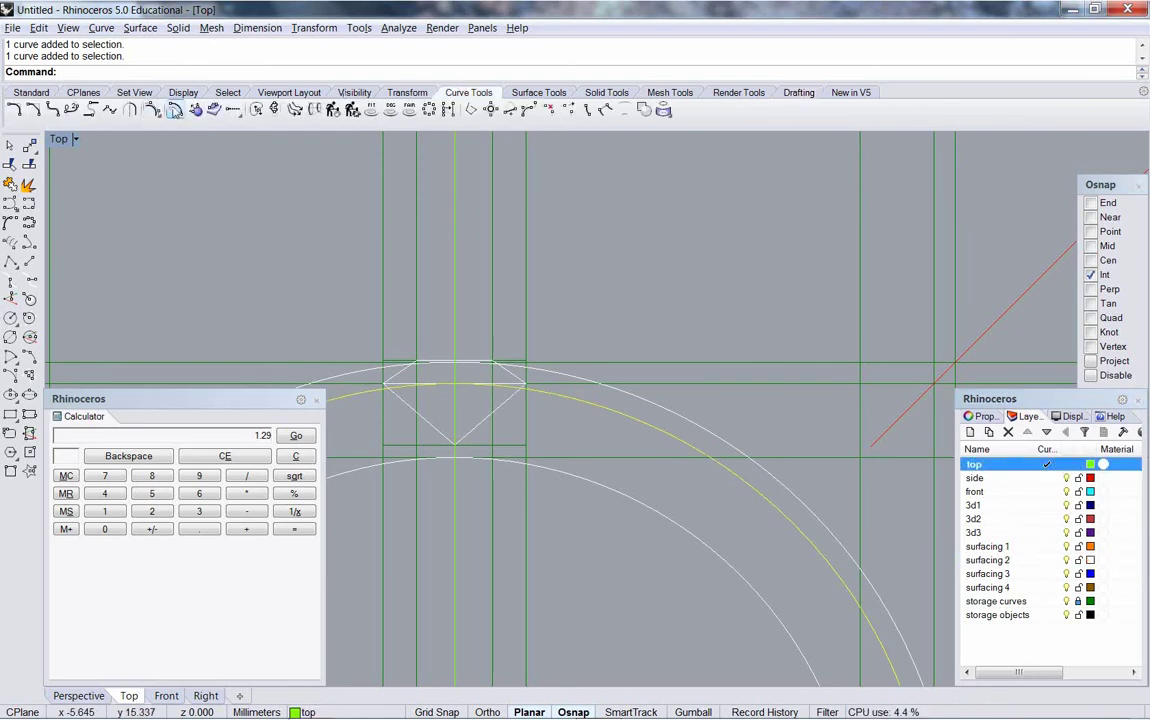
{"action": "left_click", "coordinate": [174, 109]}
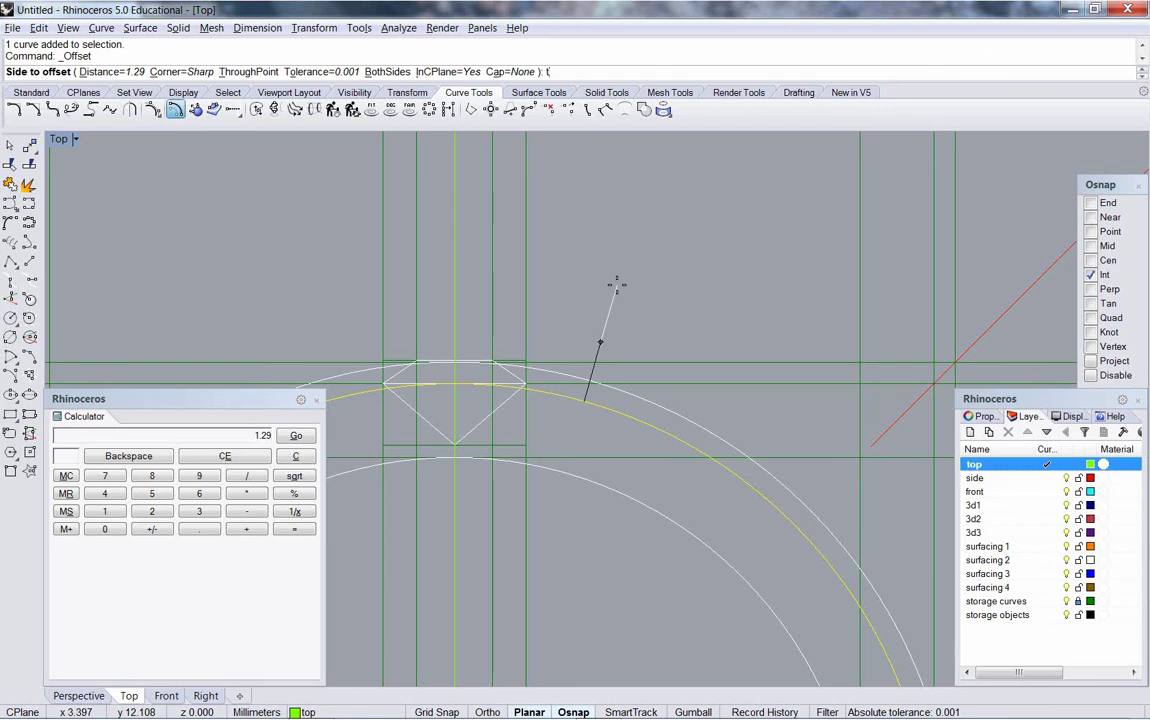
{"action": "type", "text": "t"}
{"action": "key", "text": "Return"}
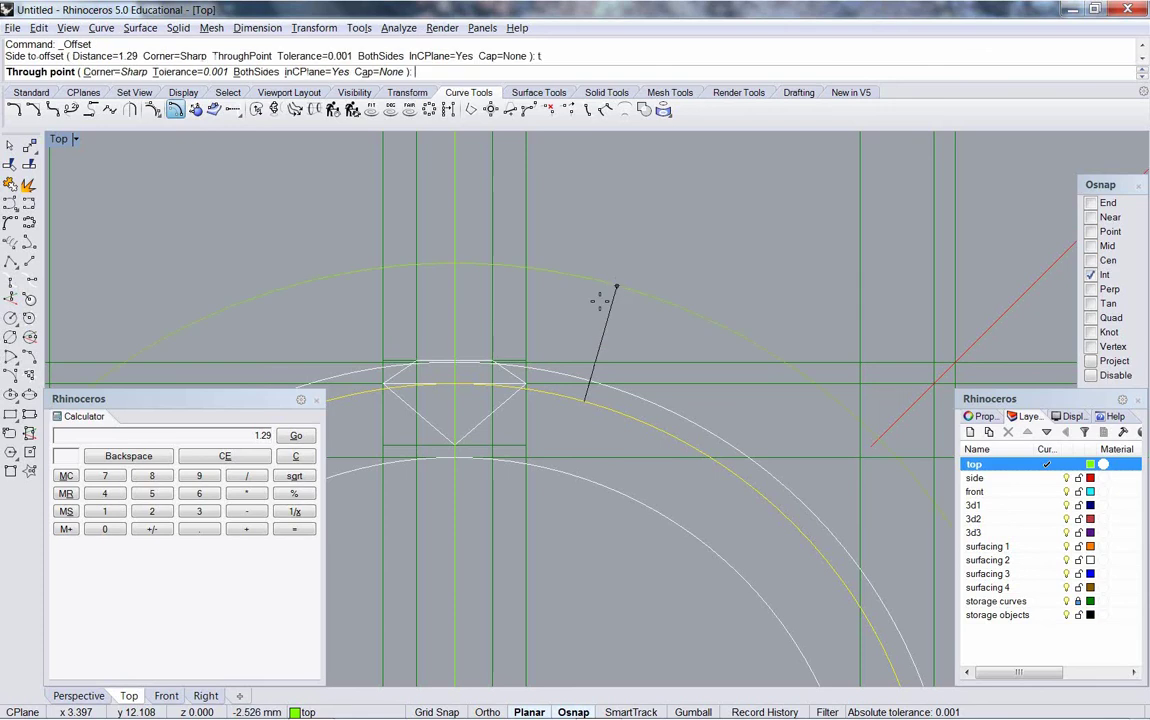
{"action": "left_click", "coordinate": [527, 384]}
Step: Clear the gem selection and hide the surfacing 3 layer holding the blue middle circle
{"action": "left_click", "coordinate": [522, 378]}
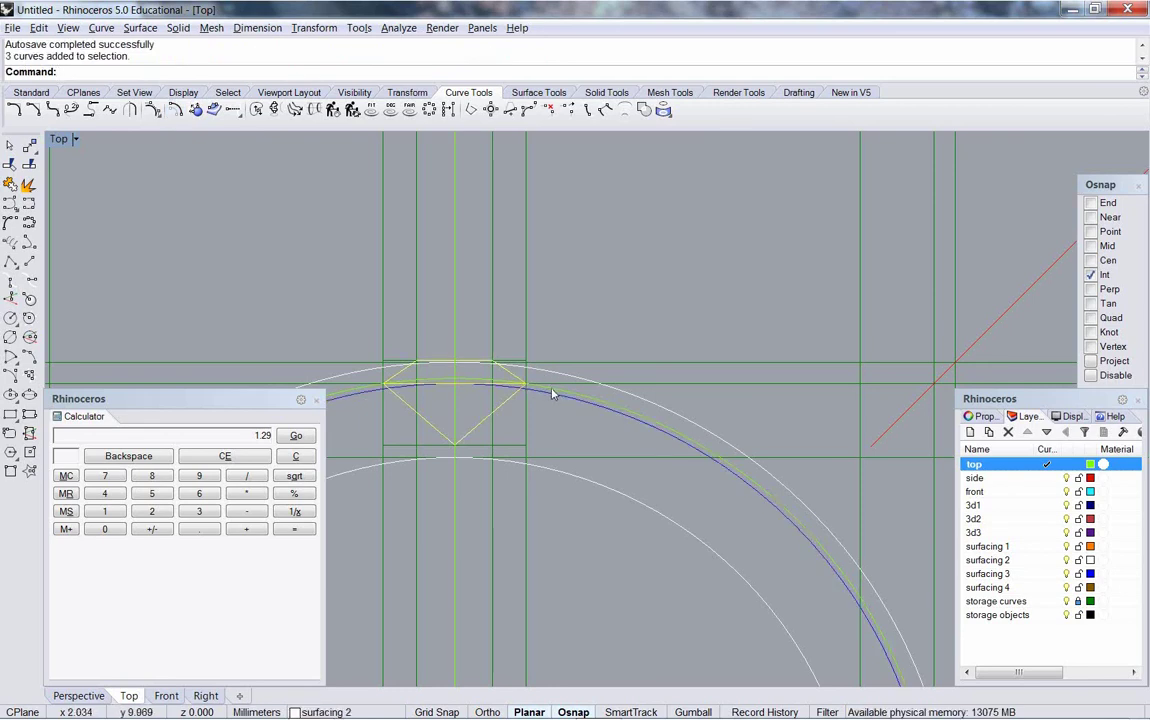
{"action": "scroll", "coordinate": [541, 367], "scroll_direction": "down", "scroll_amount": 5}
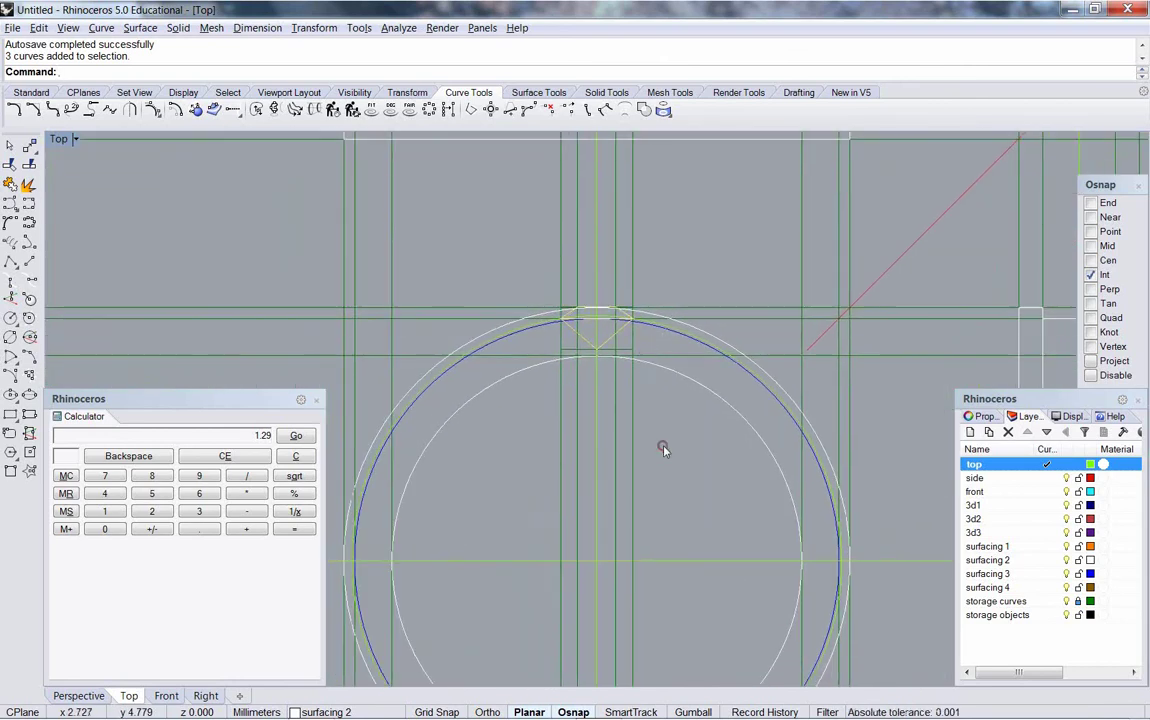
{"action": "key", "text": "Escape"}
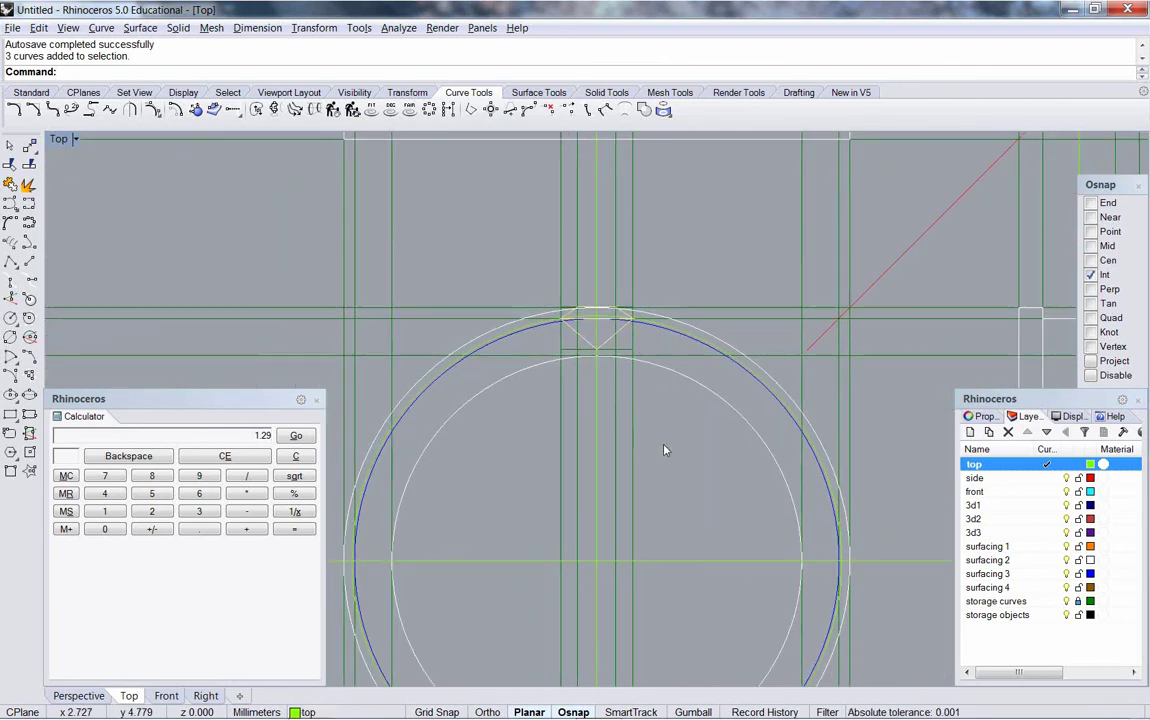
{"action": "left_click", "coordinate": [1066, 574]}
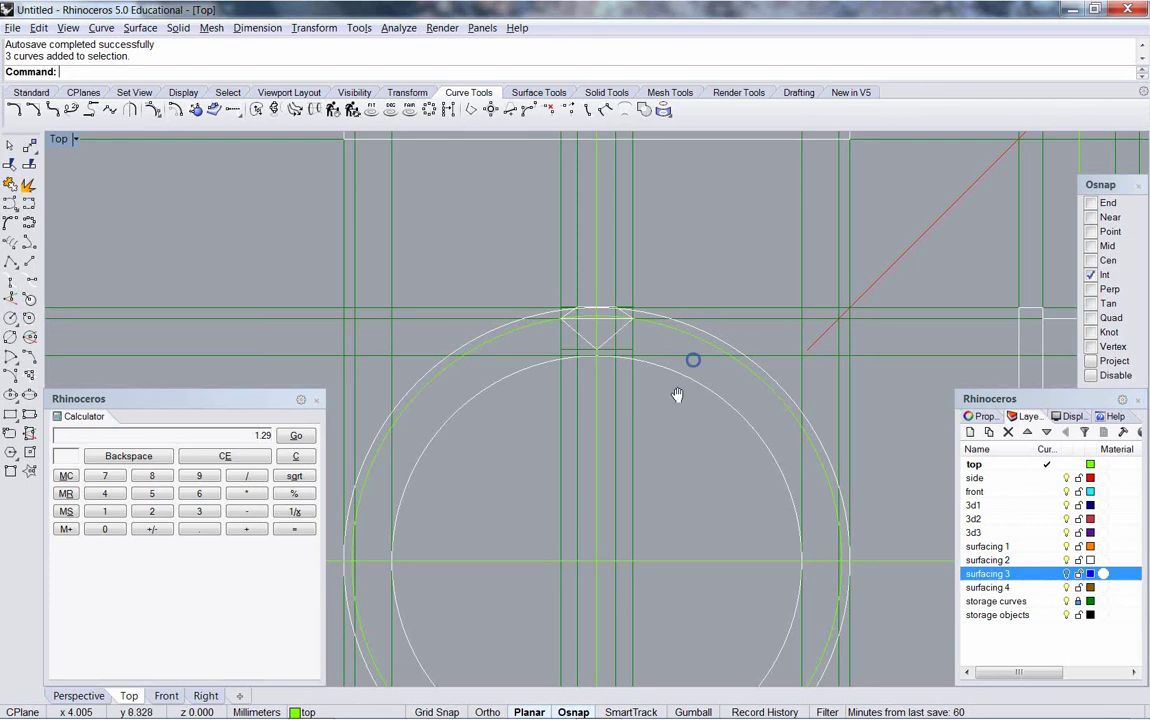
Step: Examine how the green offset circle meets the widest corners of the gem profile in the front view
{"action": "scroll", "coordinate": [675, 410], "scroll_direction": "up", "scroll_amount": 2}
{"action": "scroll", "coordinate": [623, 372], "scroll_direction": "up", "scroll_amount": 2}
{"action": "scroll", "coordinate": [627, 369], "scroll_direction": "down", "scroll_amount": 2}
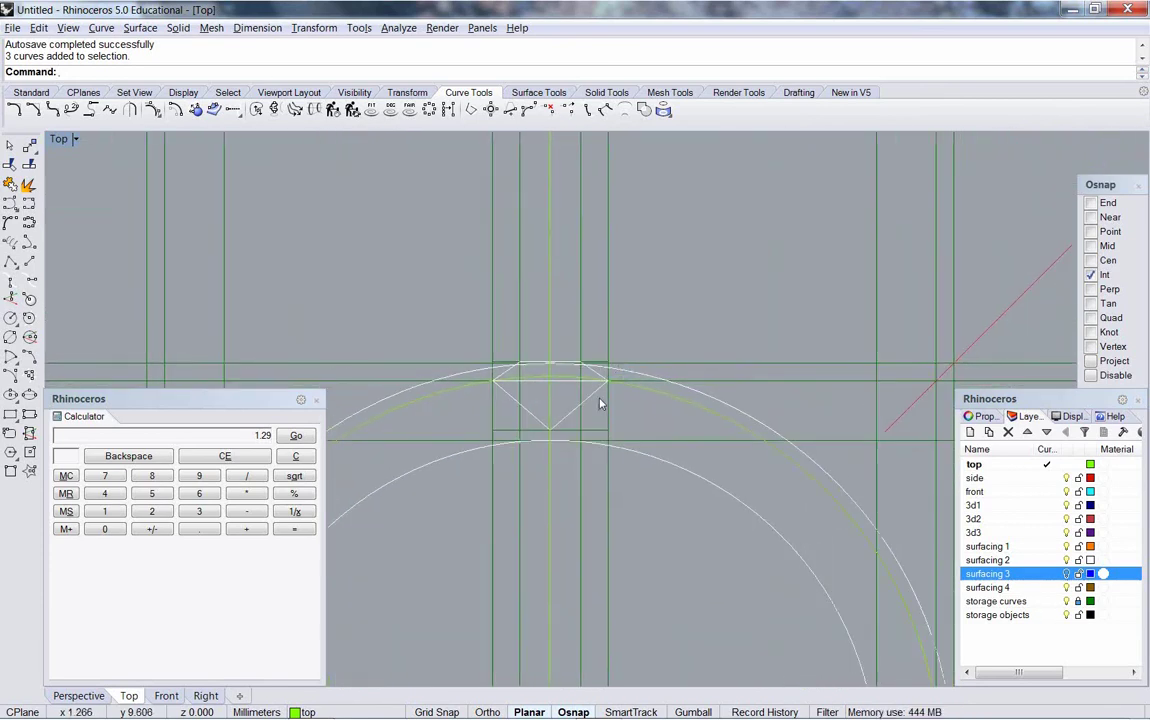
{"action": "left_click", "coordinate": [598, 400]}
{"action": "scroll", "coordinate": [600, 402], "scroll_direction": "down", "scroll_amount": 1}
{"action": "scroll", "coordinate": [600, 413], "scroll_direction": "up", "scroll_amount": 5}
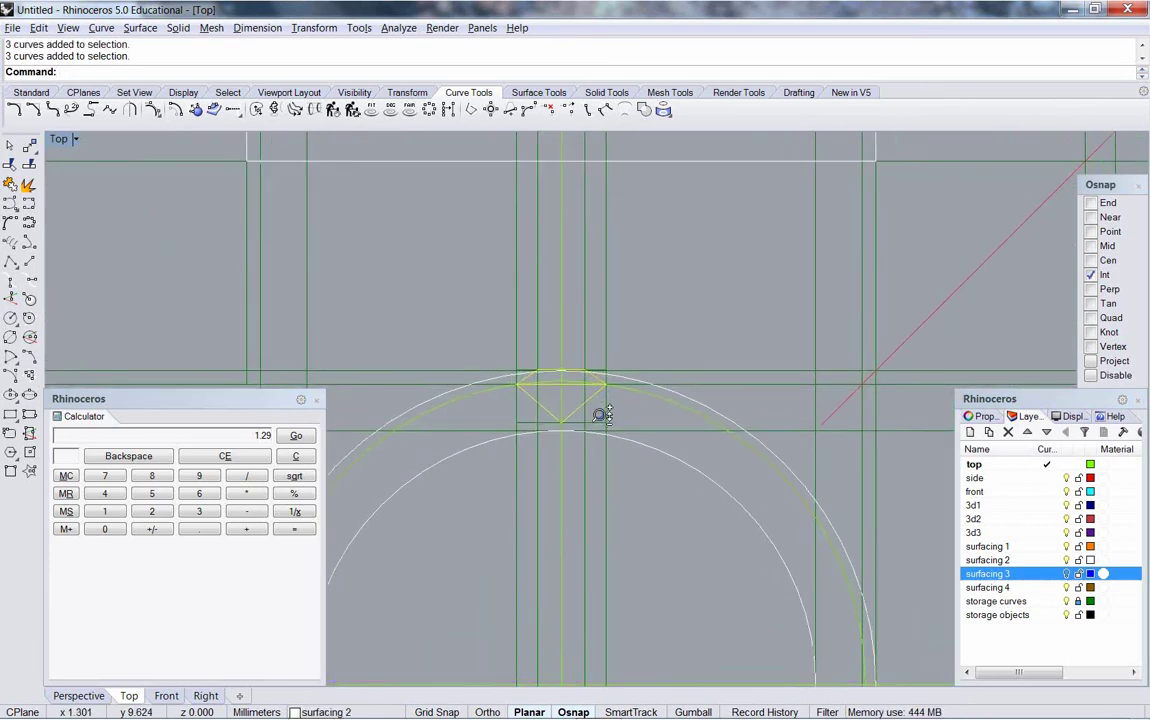
{"action": "scroll", "coordinate": [634, 422], "scroll_direction": "down", "scroll_amount": 3}
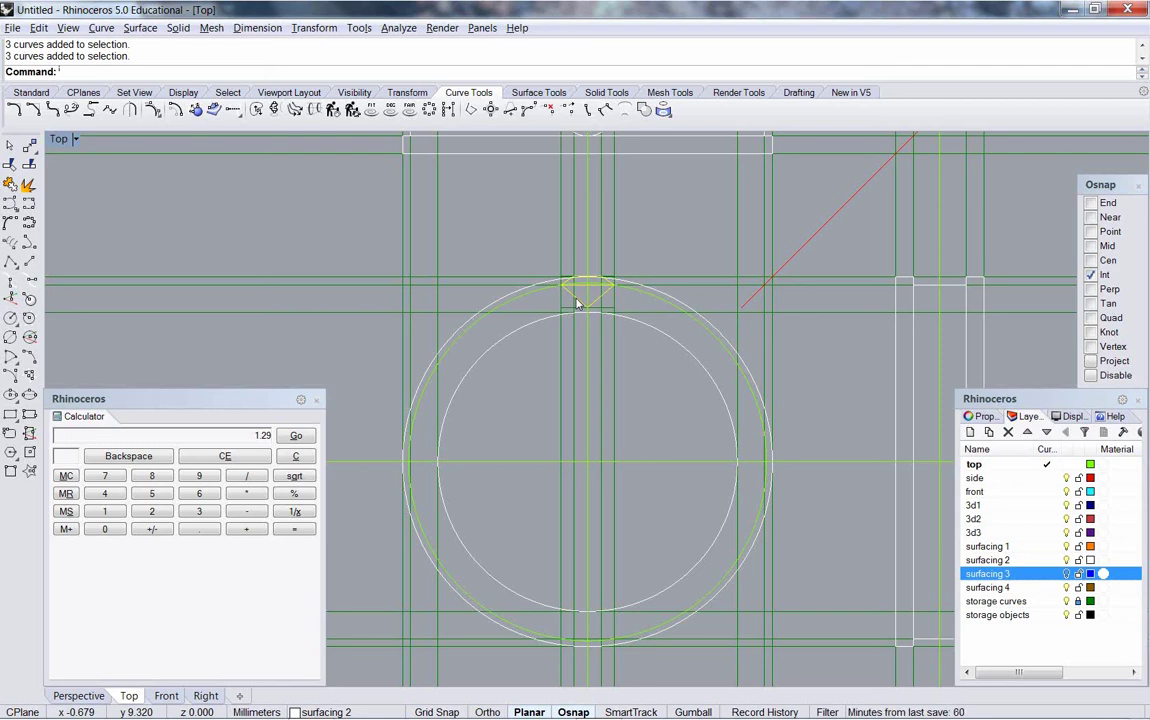
Step: Start an array of the gem profile along a curve, using the green offset circle as the path
{"action": "left_click", "coordinate": [316, 30]}
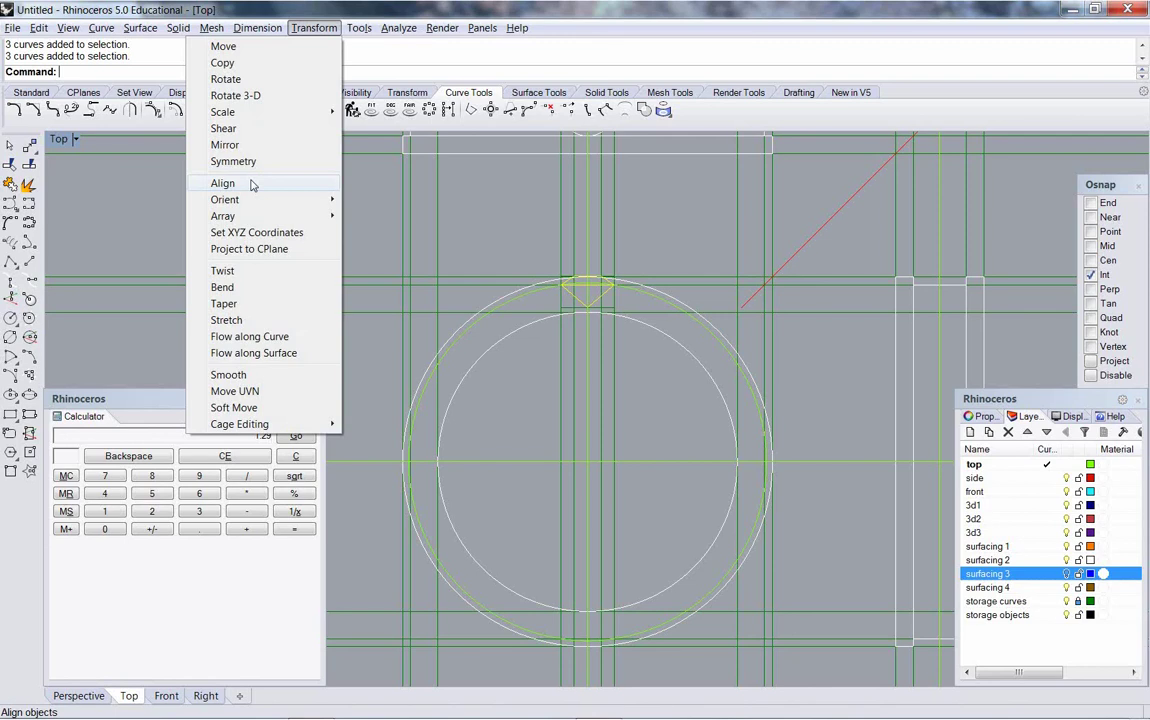
{"action": "mouse_move", "coordinate": [245, 198]}
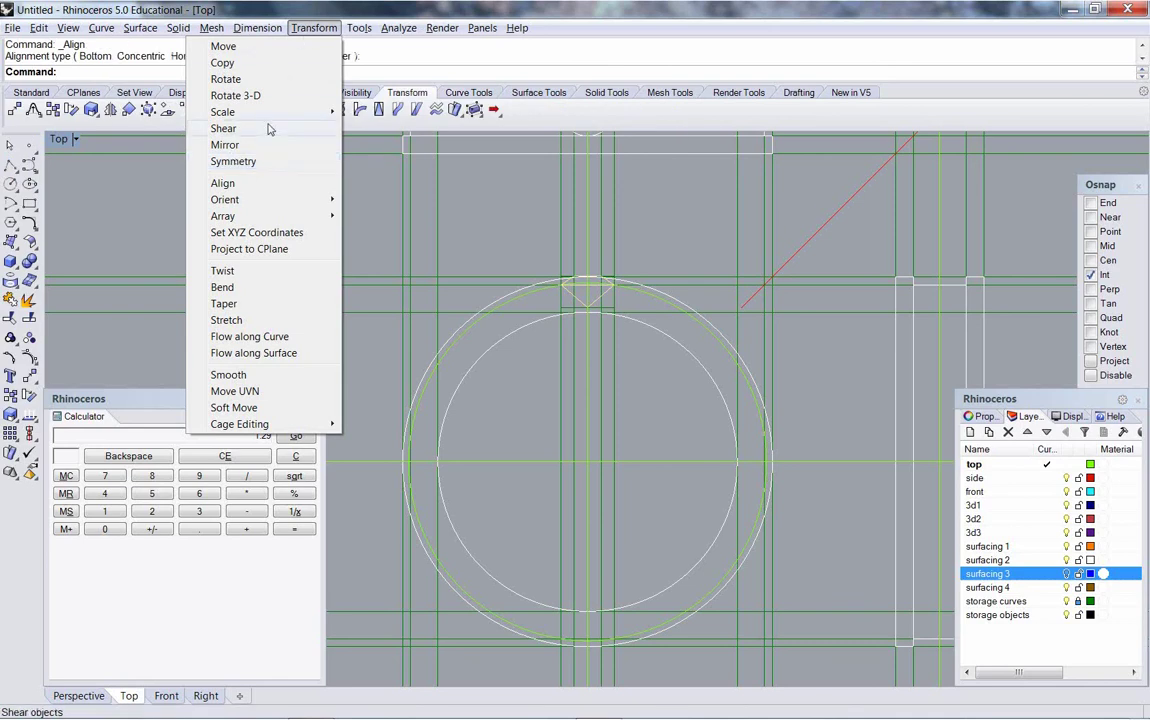
{"action": "mouse_move", "coordinate": [246, 218]}
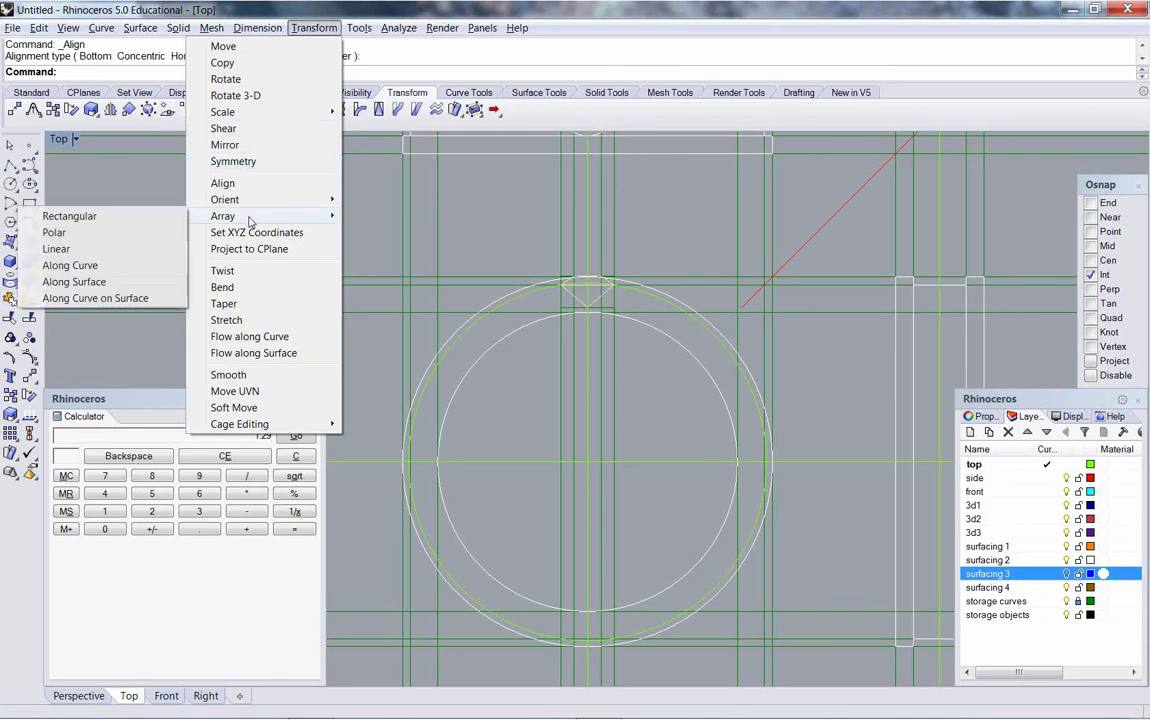
{"action": "left_click", "coordinate": [71, 266]}
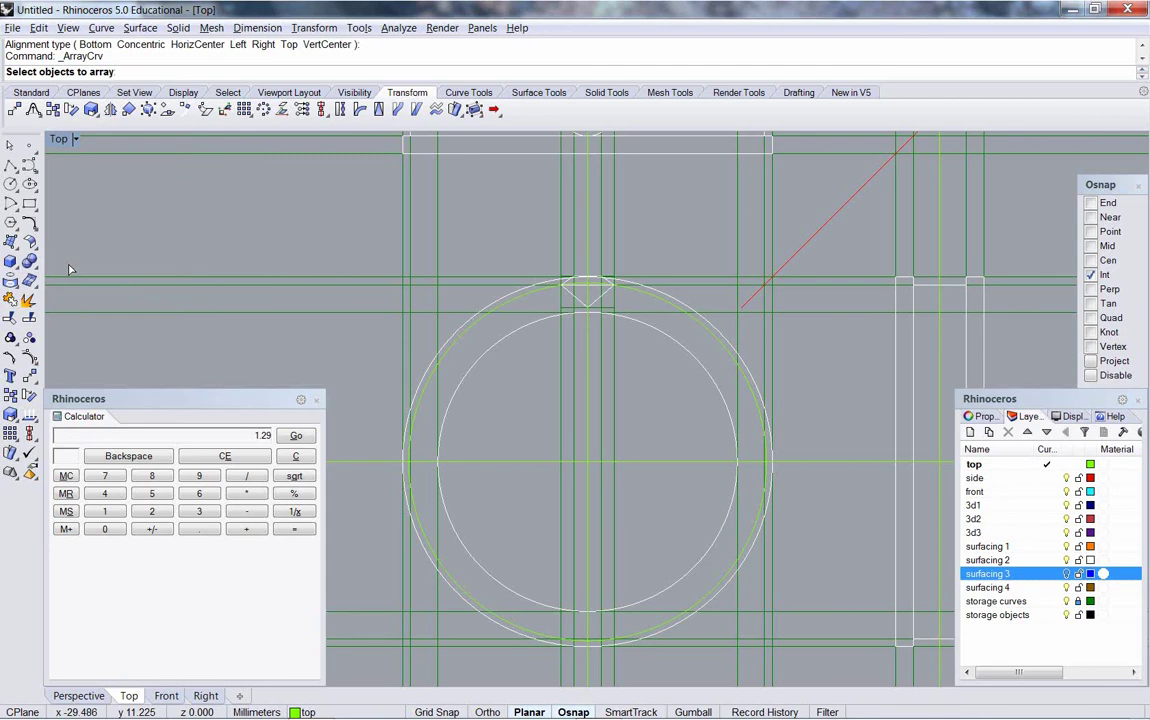
{"action": "left_click", "coordinate": [607, 298]}
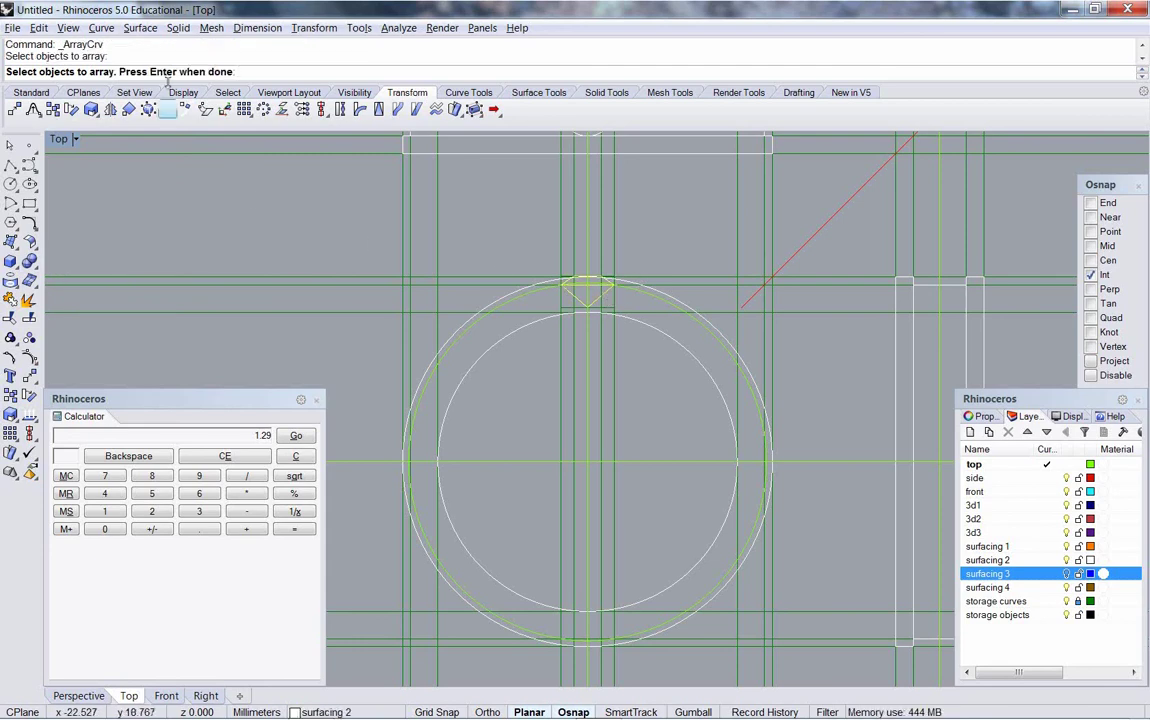
{"action": "key", "text": "Return"}
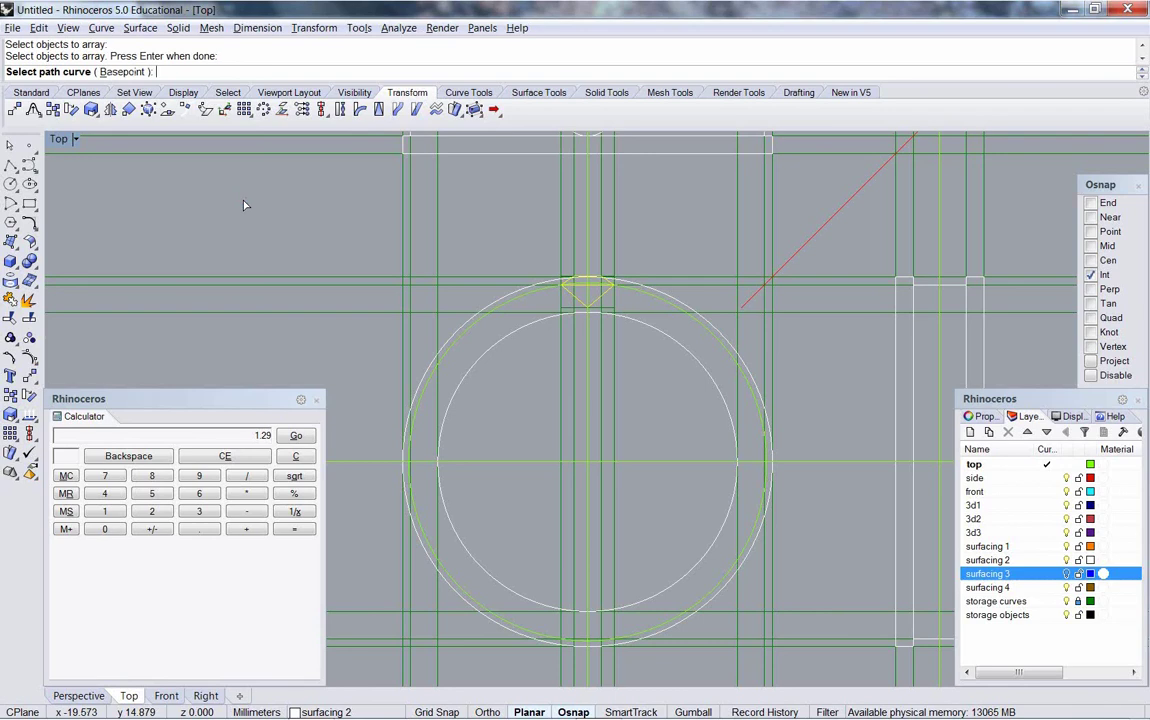
{"action": "left_click", "coordinate": [633, 293]}
{"action": "left_click_drag", "start_coordinate": [579, 274], "coordinate": [352, 184]}
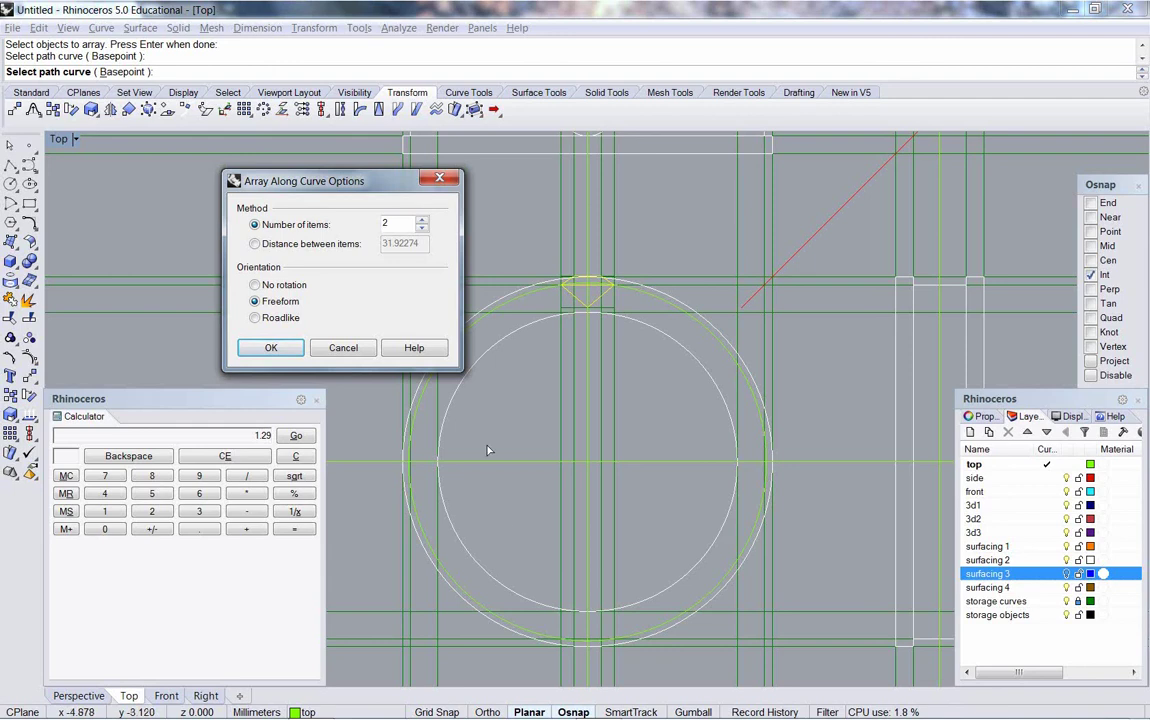
Step: Try spacing the arrayed gems by distance, with 3.4 mm between items
{"action": "left_click", "coordinate": [255, 244]}
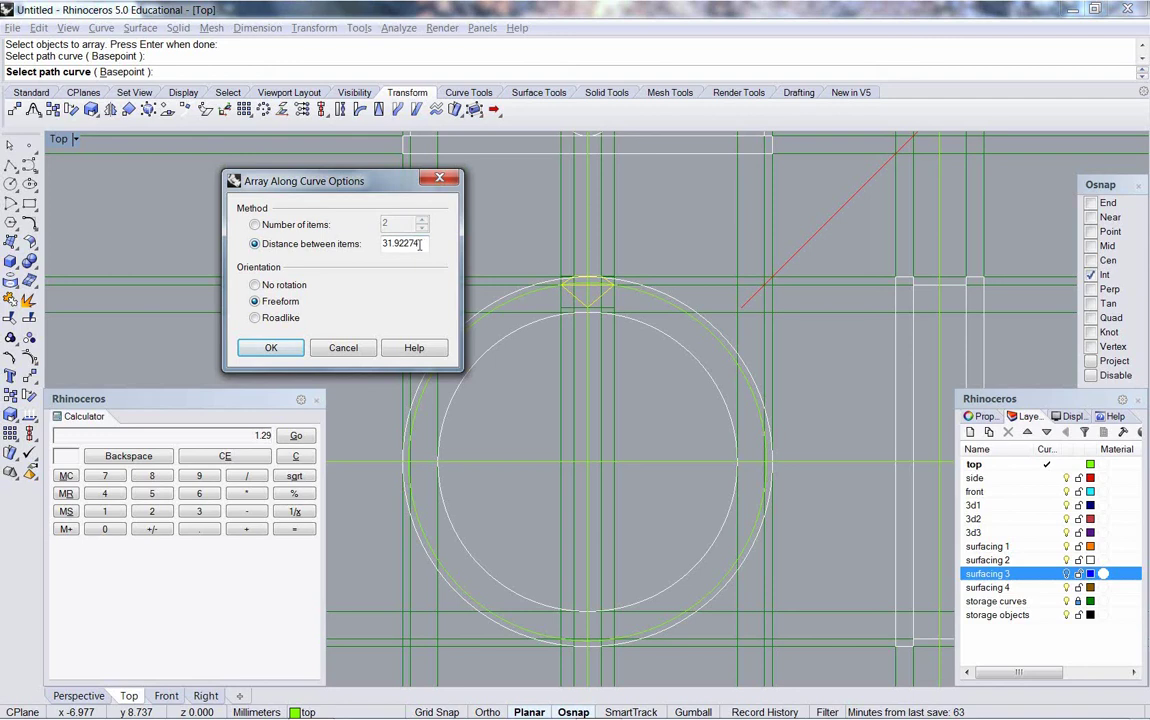
{"action": "left_click_drag", "start_coordinate": [420, 244], "coordinate": [365, 246]}
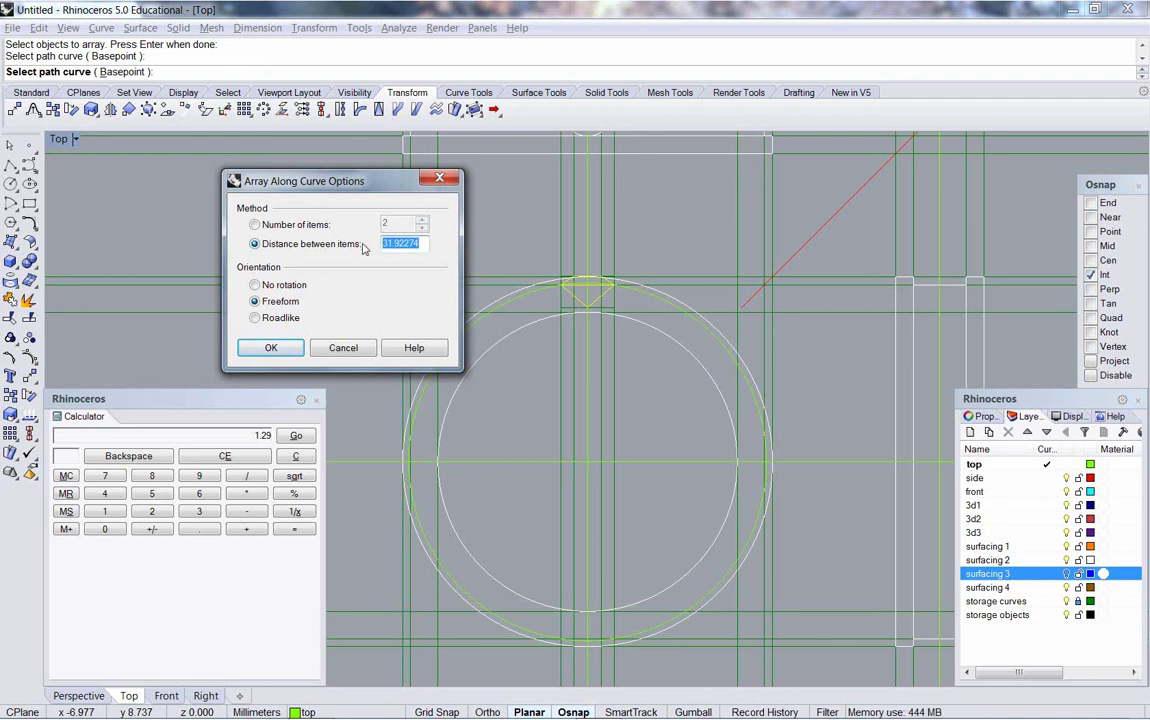
{"action": "type", "text": "3"}
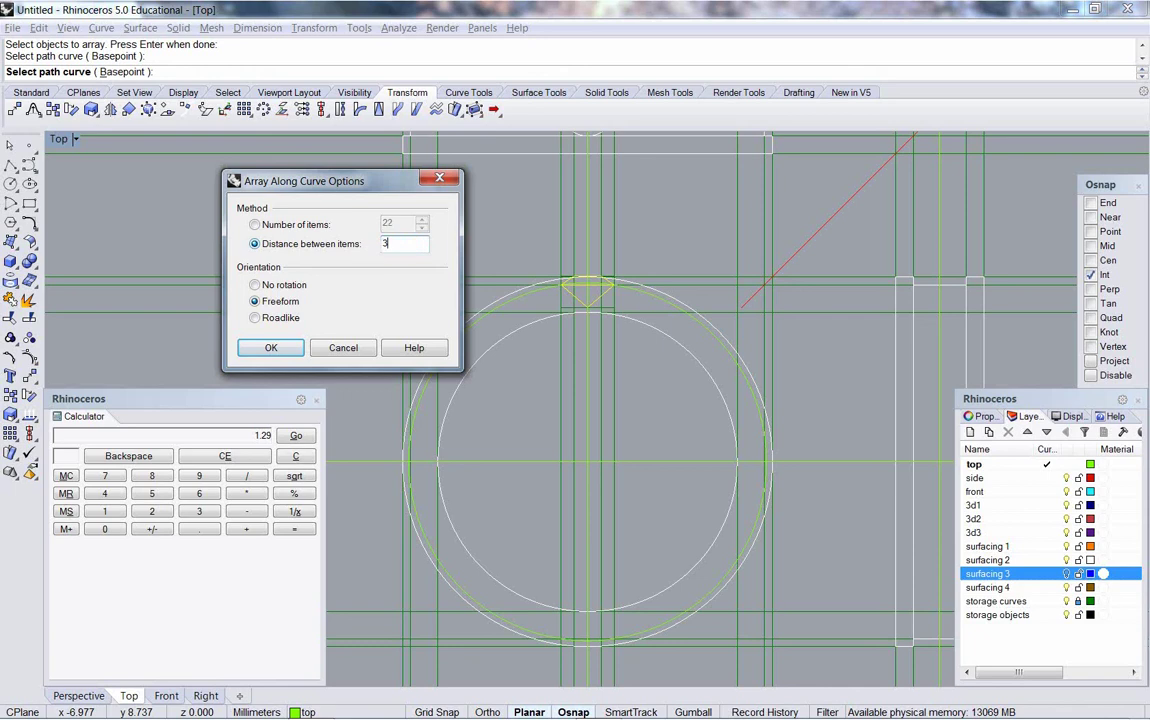
{"action": "type", "text": ".4"}
{"action": "double_click", "coordinate": [399, 244]}
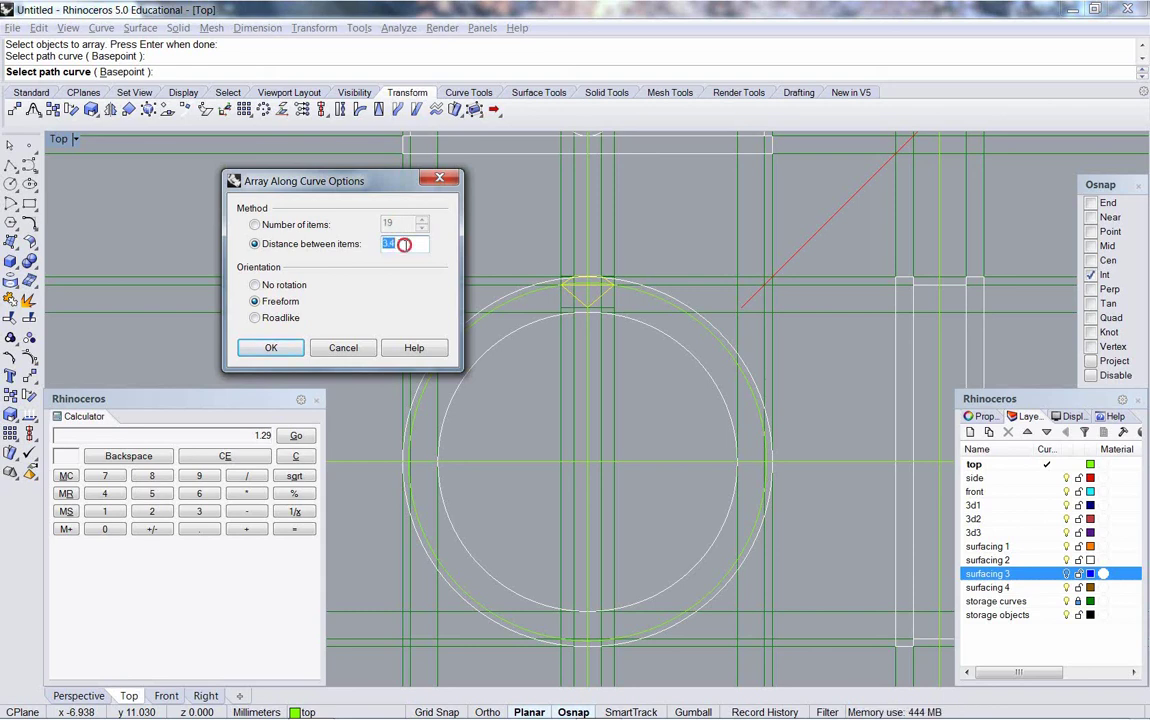
{"action": "left_click", "coordinate": [403, 244]}
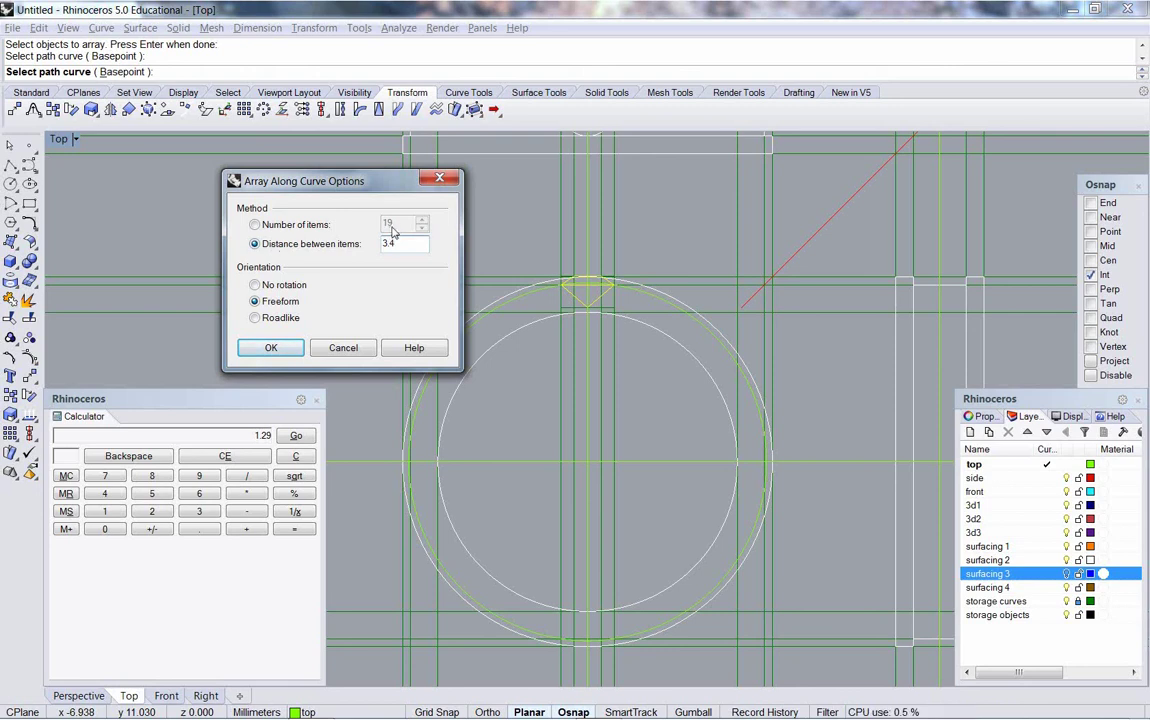
Step: Try defining the gem array by number of items, with 19 gems around the circle
{"action": "left_click", "coordinate": [255, 225]}
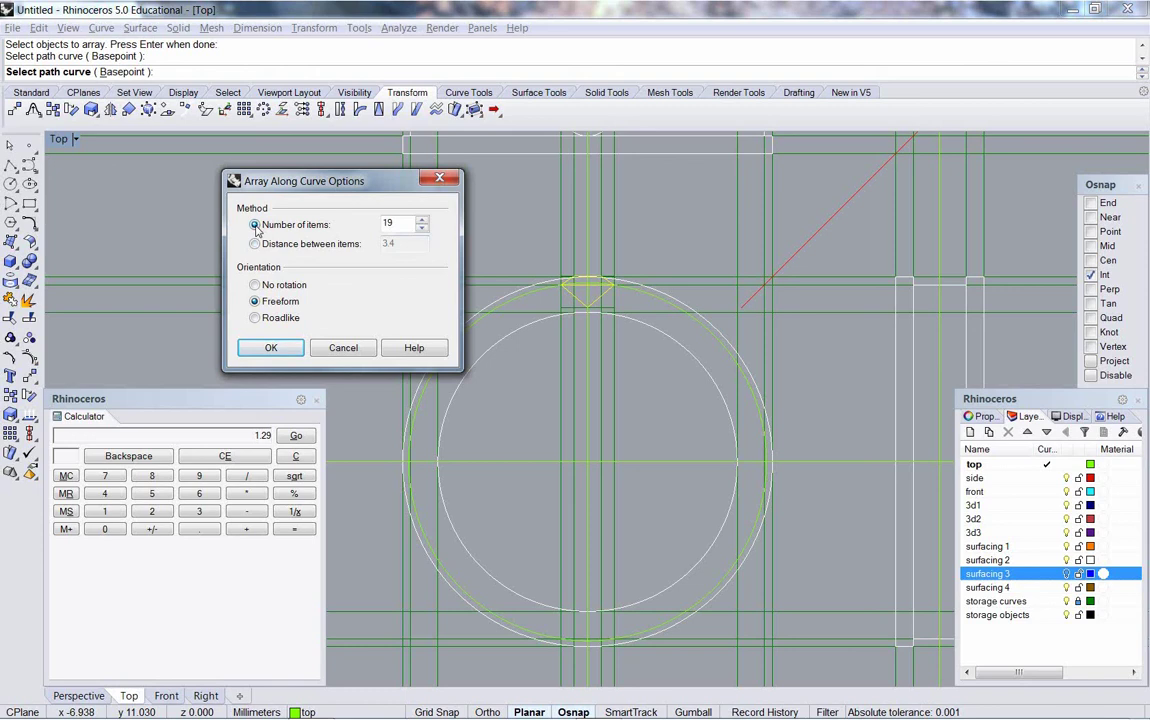
{"action": "double_click", "coordinate": [388, 226]}
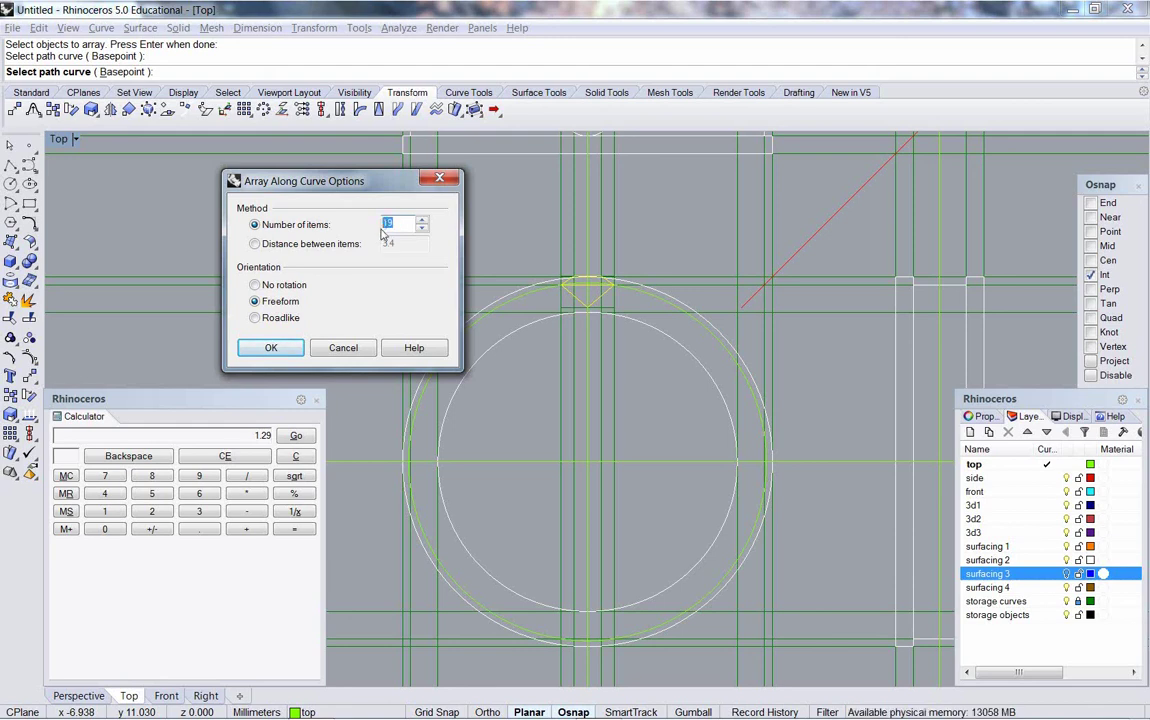
{"action": "type", "text": "19"}
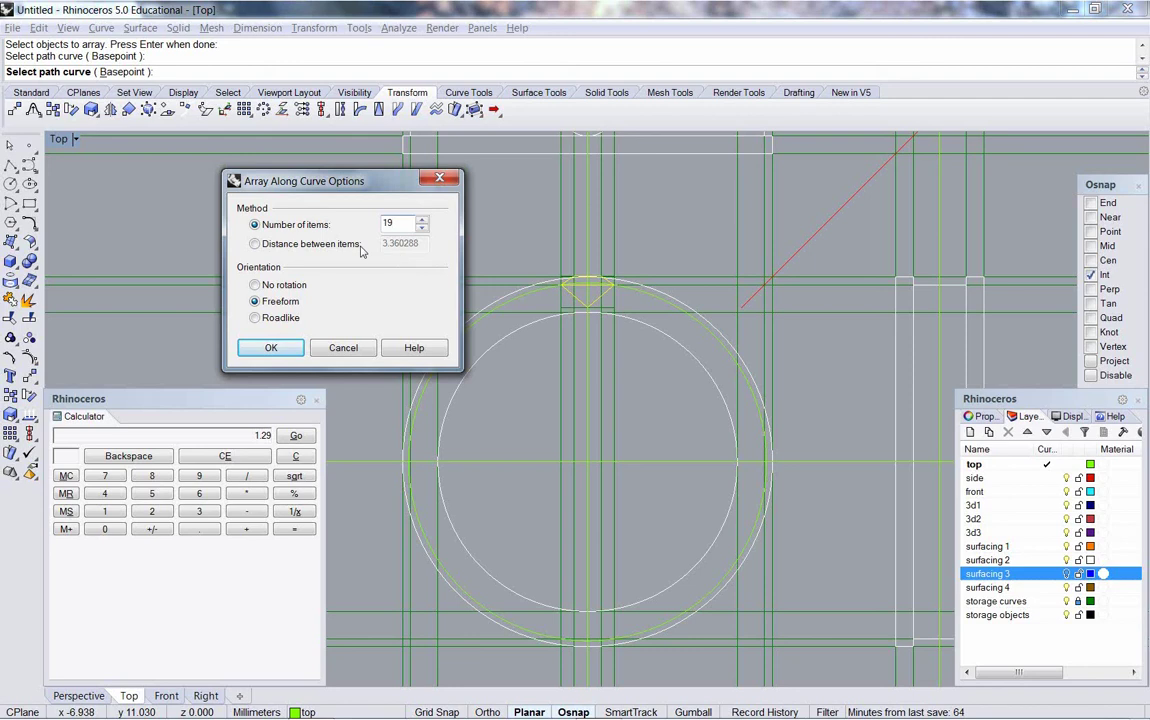
Step: Try a distance of 3.2 mm between the arrayed gems instead
{"action": "left_click", "coordinate": [255, 244]}
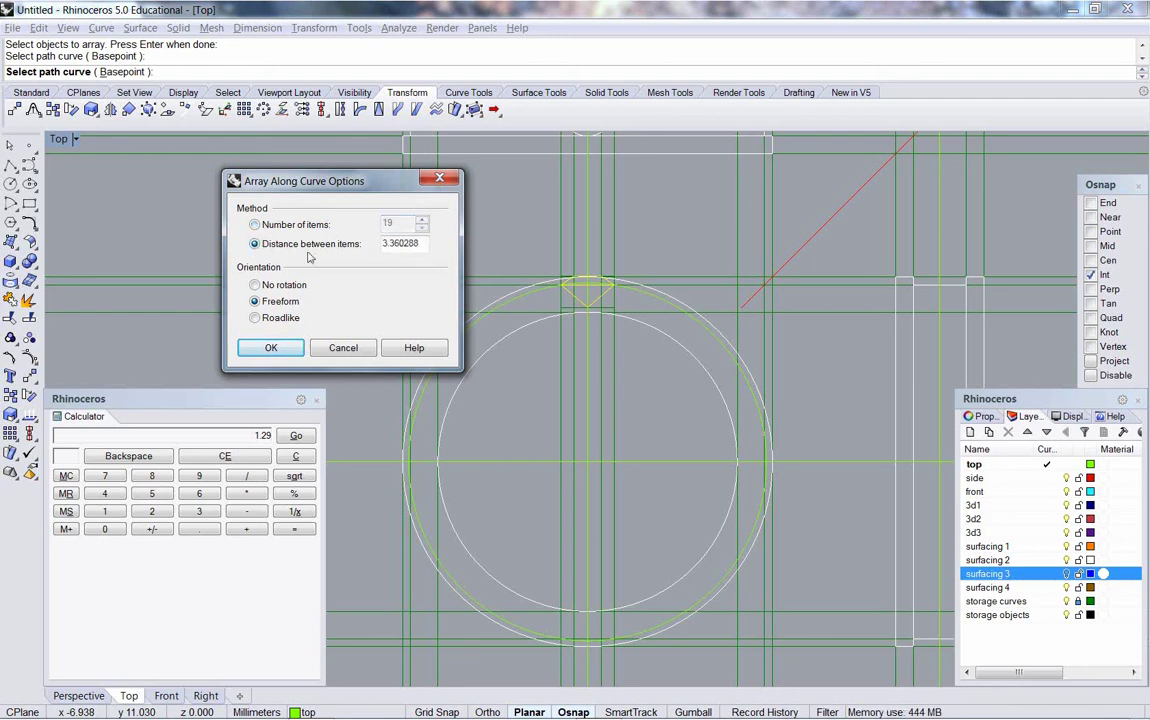
{"action": "left_click", "coordinate": [419, 243]}
{"action": "left_click_drag", "start_coordinate": [419, 243], "coordinate": [332, 211]}
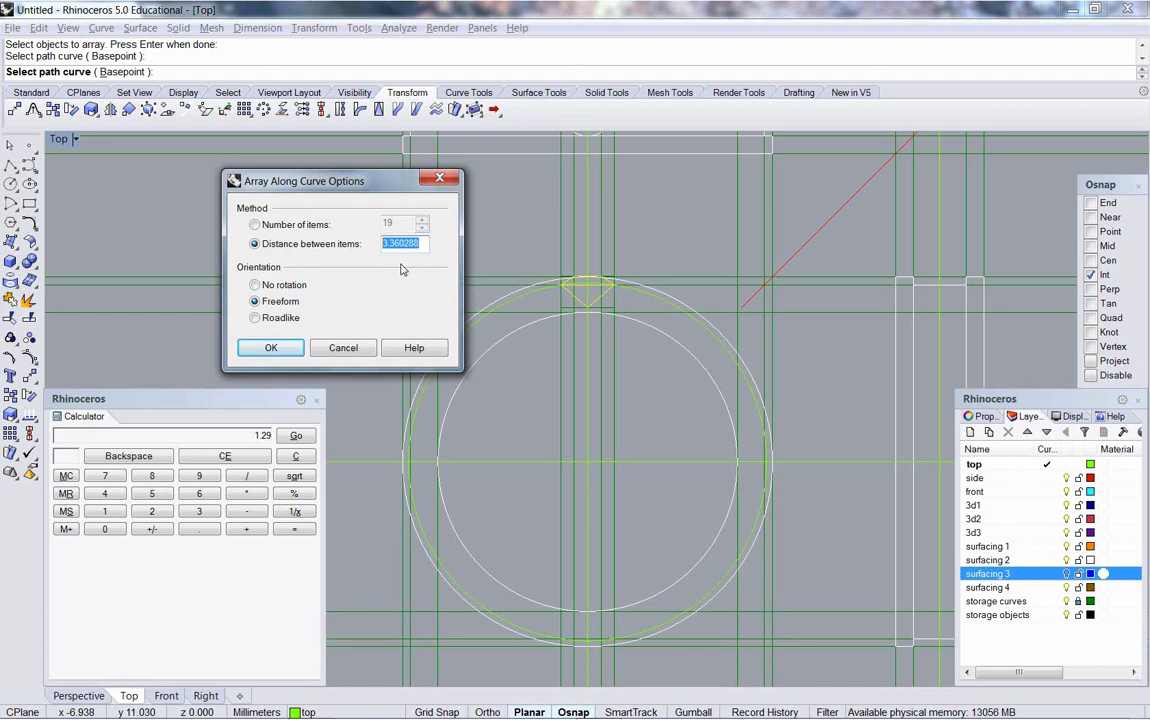
{"action": "type", "text": "3.2"}
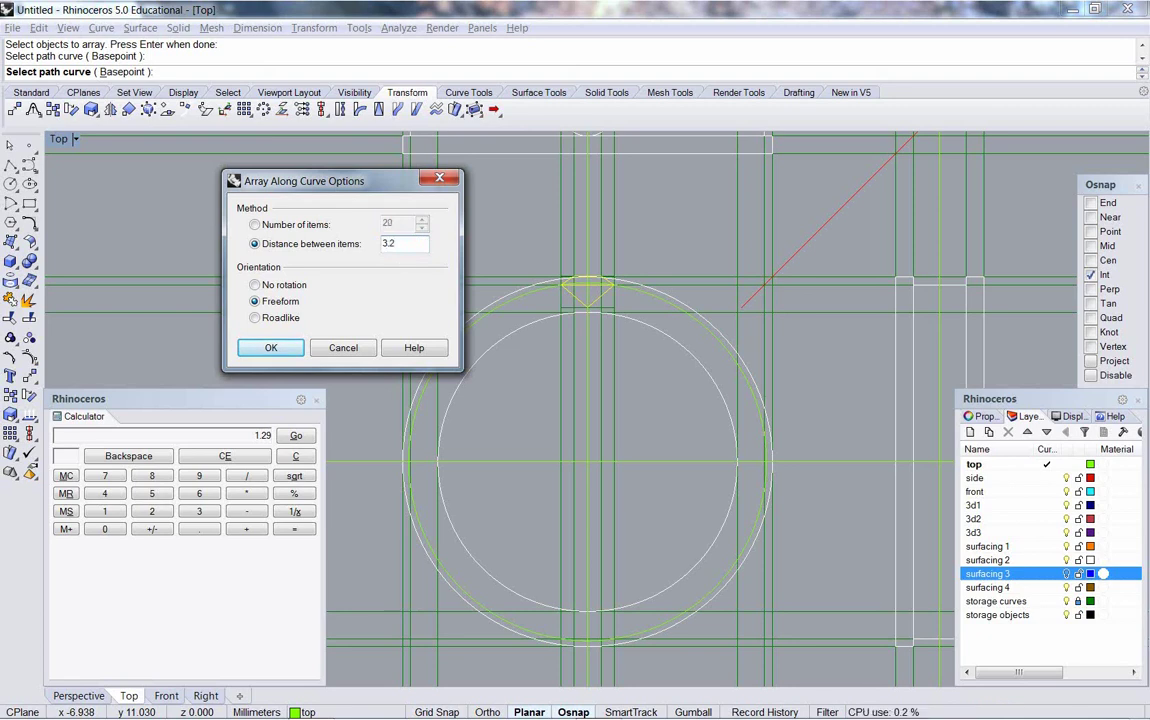
Step: Try defining the gem array by number of items, with 21 and 18 gems around the circle
{"action": "left_click", "coordinate": [256, 225]}
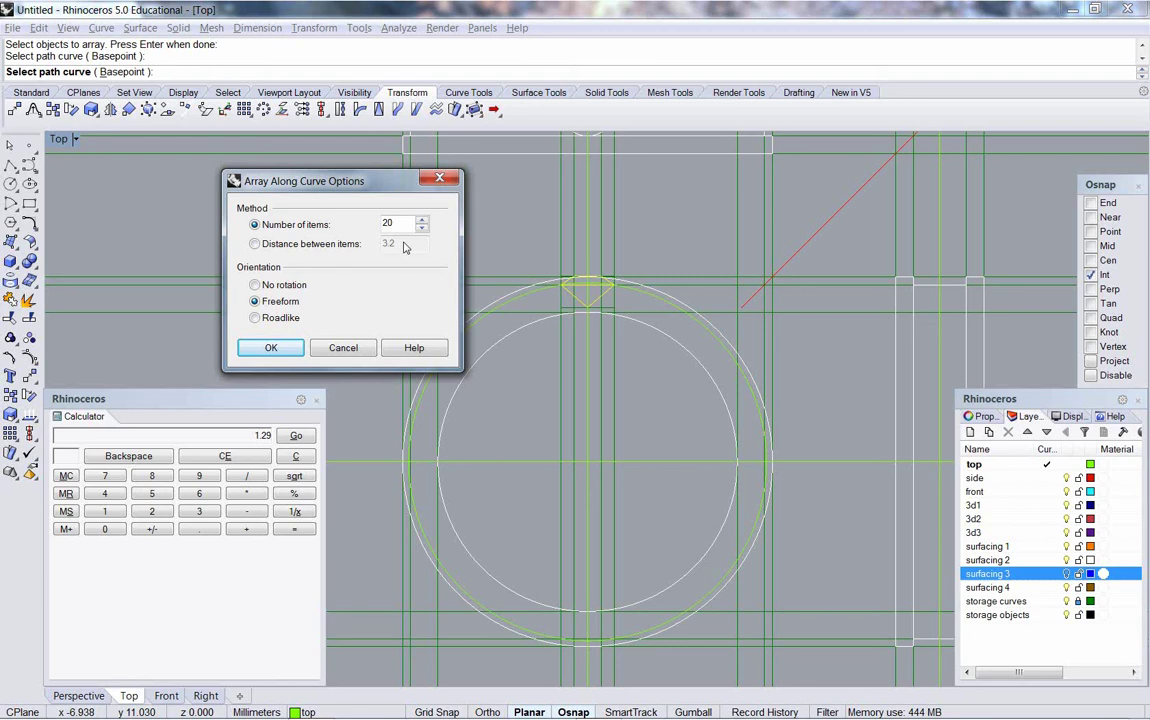
{"action": "key", "text": "Tab"}
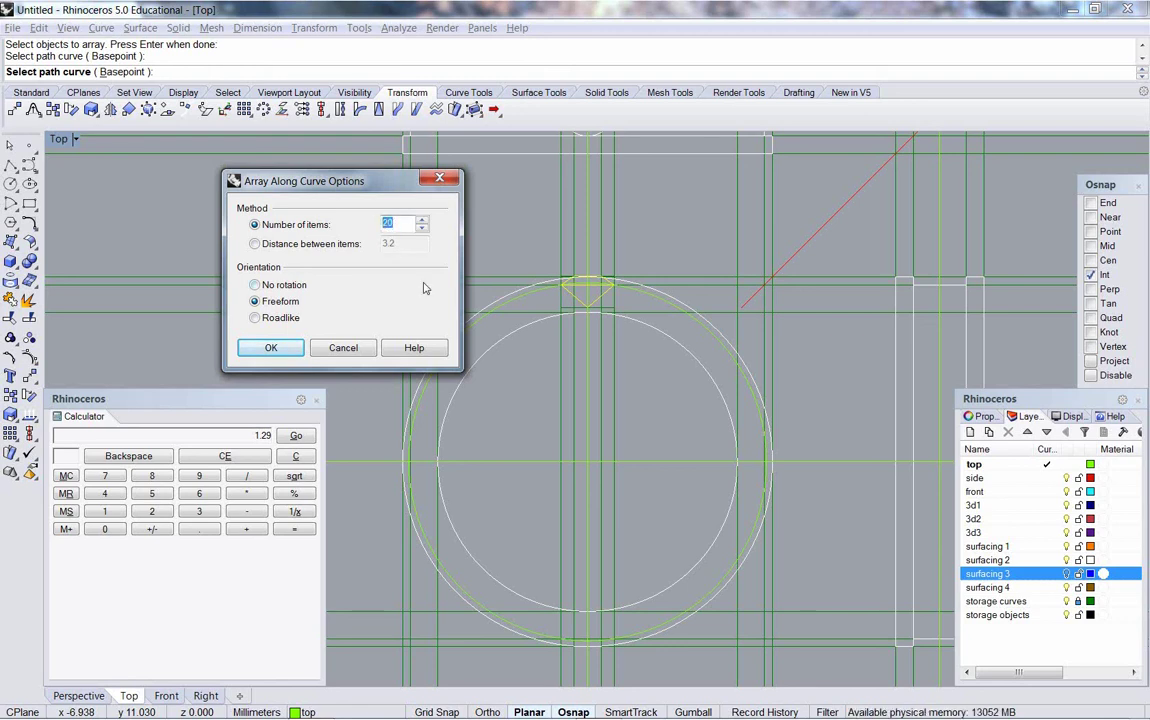
{"action": "type", "text": "2"}
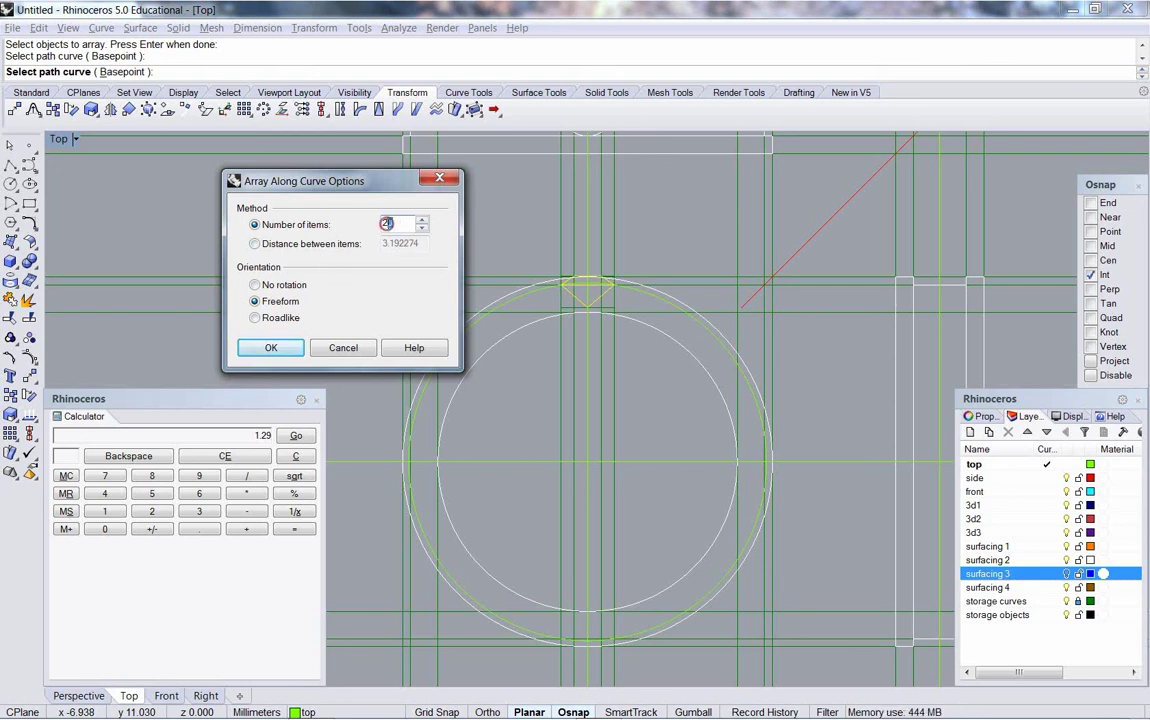
{"action": "key", "text": "BackSpace"}
{"action": "type", "text": "1"}
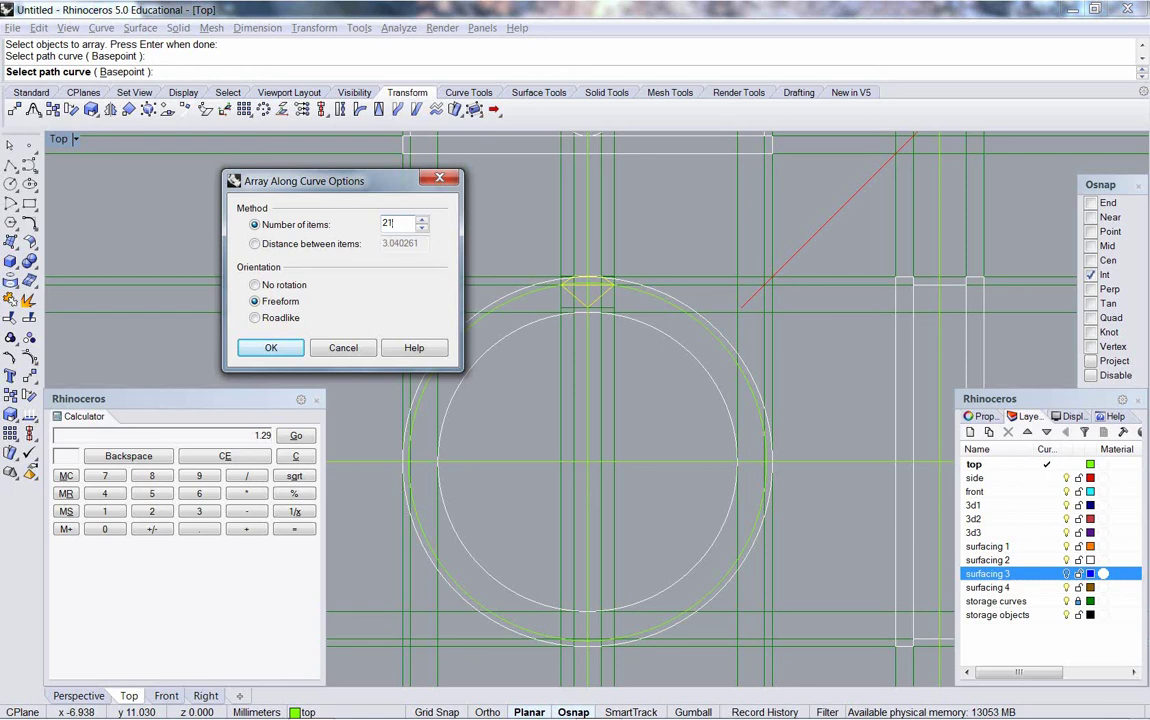
{"action": "left_click", "coordinate": [393, 223]}
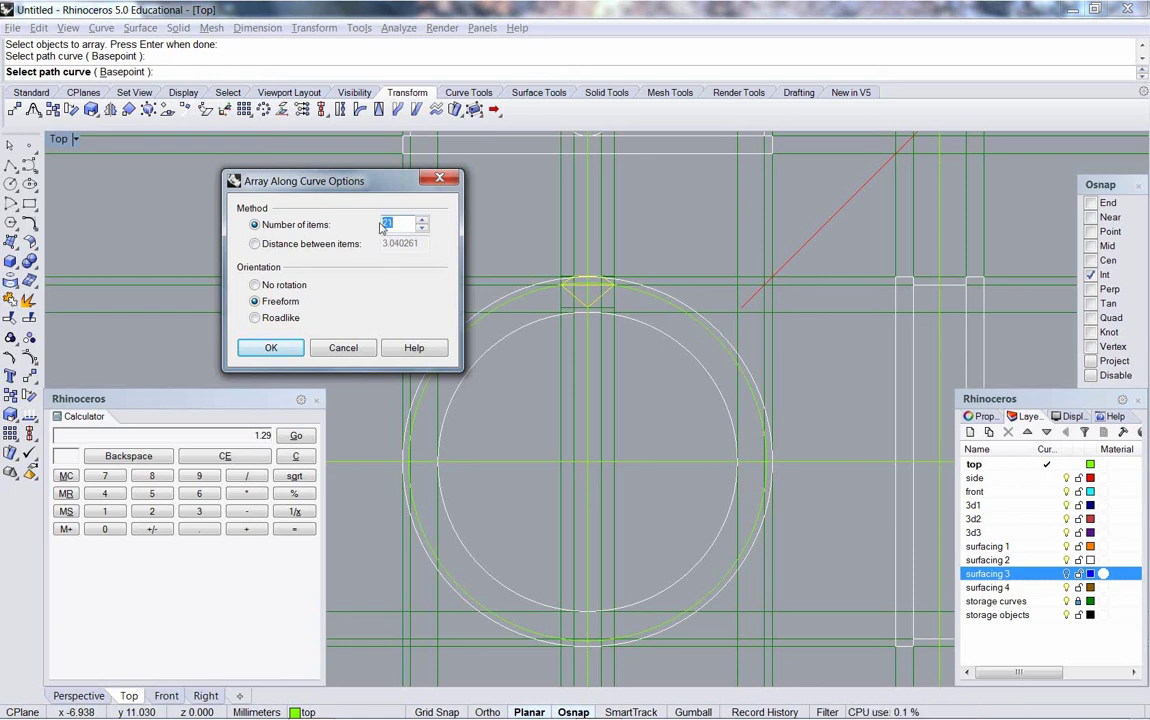
{"action": "type", "text": "18"}
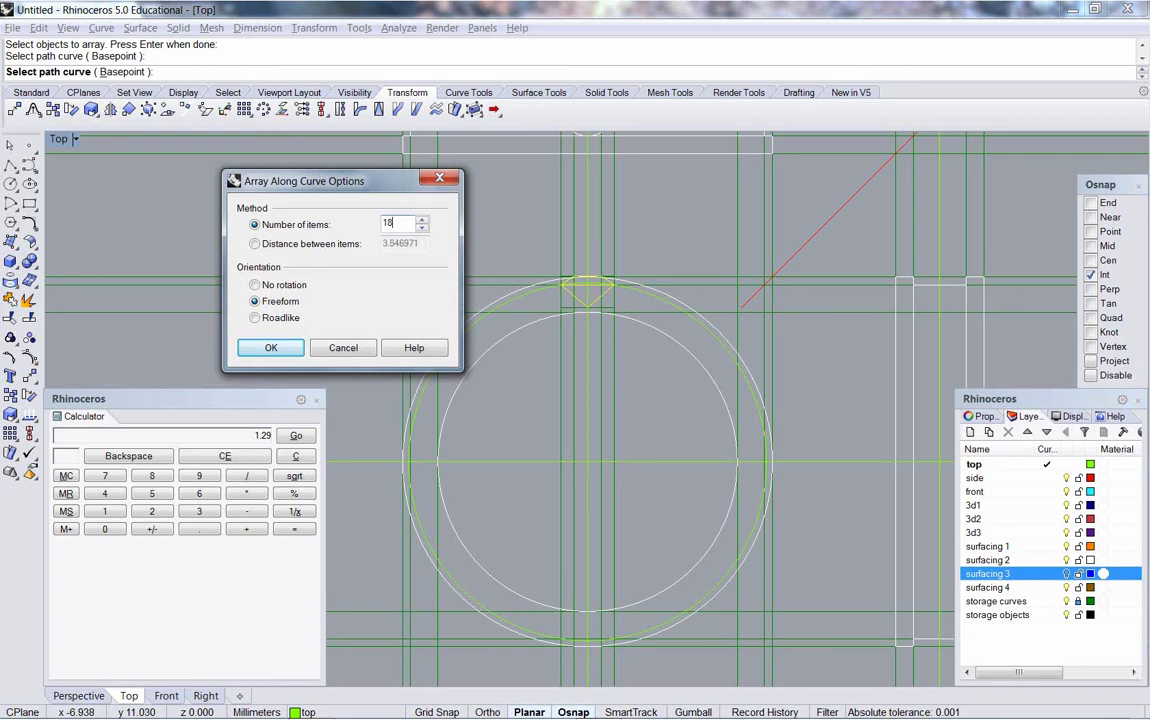
Step: Set the array to 20 items with Freeform orientation and create the ring of gem profiles
{"action": "left_click_drag", "start_coordinate": [413, 226], "coordinate": [371, 231]}
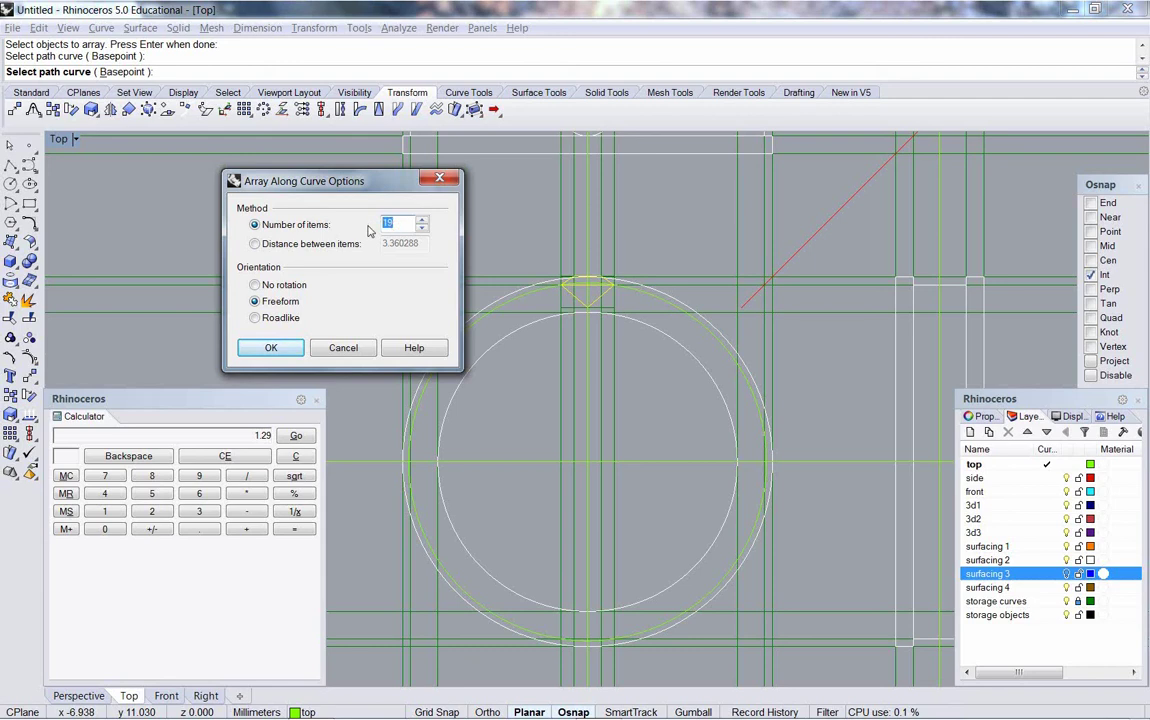
{"action": "type", "text": "20"}
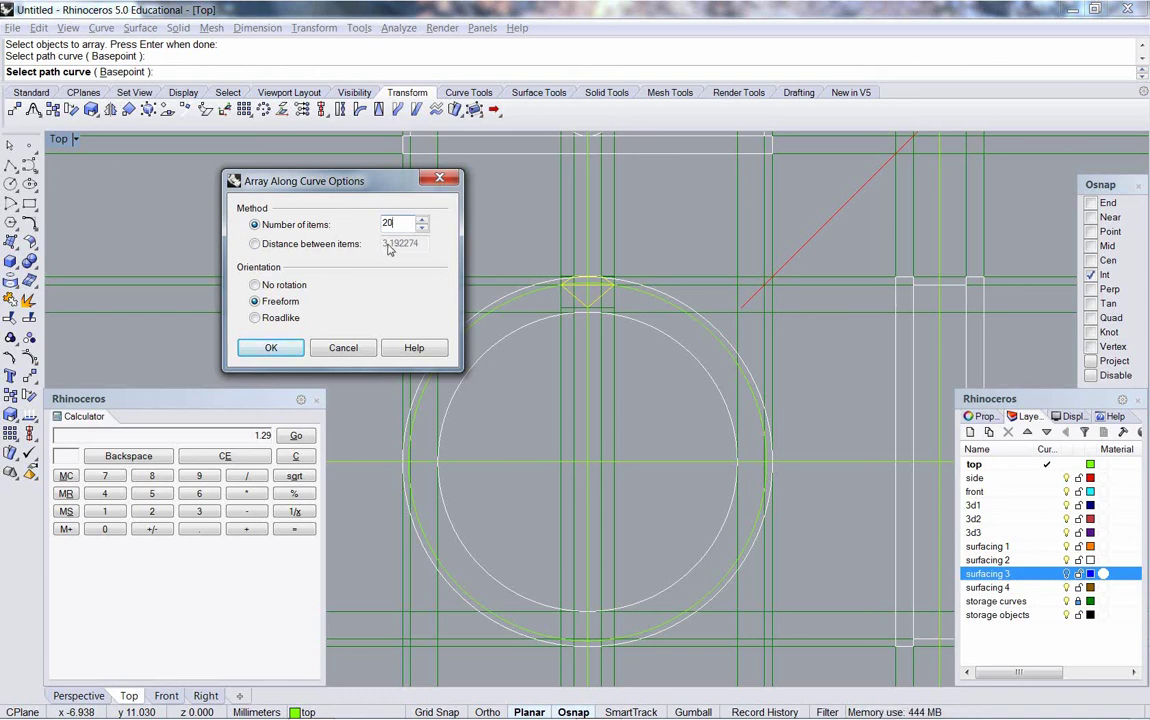
{"action": "left_click", "coordinate": [268, 349]}
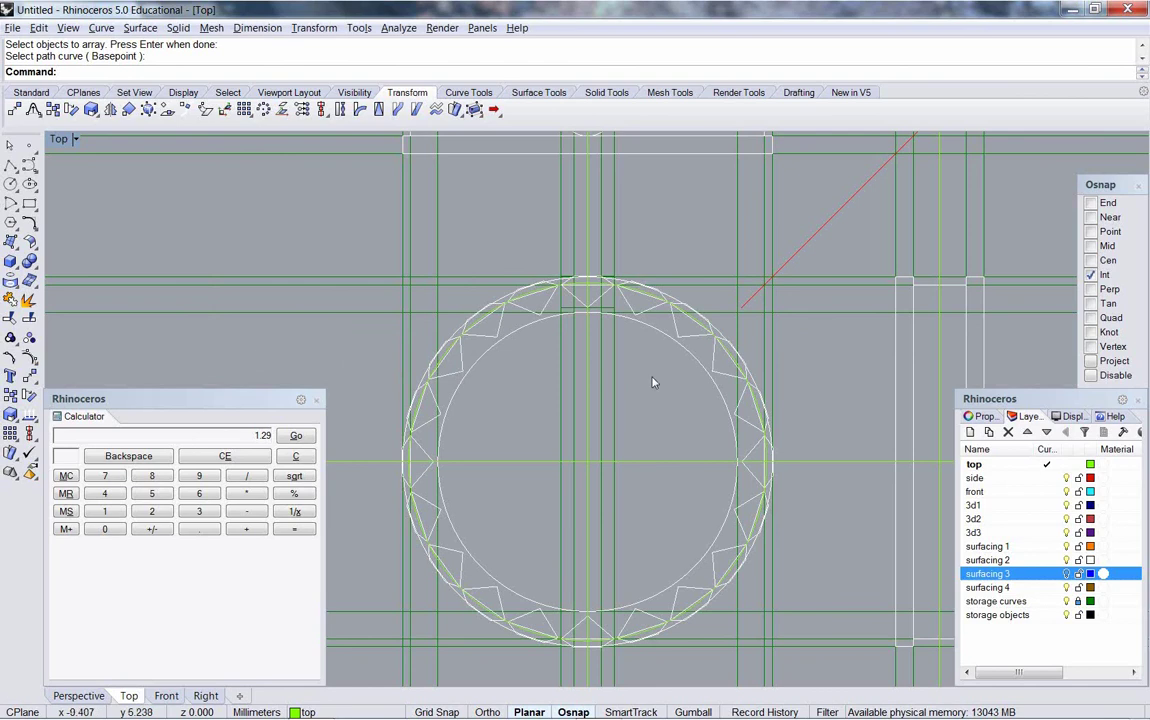
Step: Offset the ring's vertical centre line through the near girdle corner of the gem just right of the topmost one
{"action": "right_click_drag", "start_coordinate": [680, 409], "coordinate": [646, 420]}
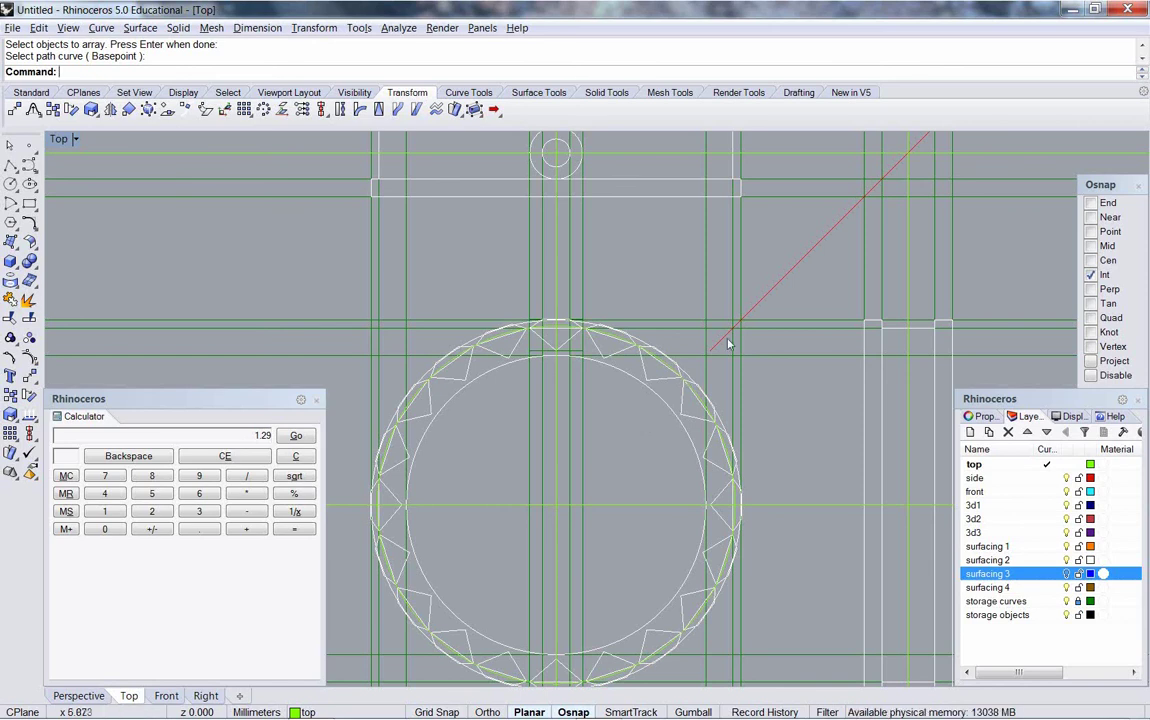
{"action": "right_click_drag", "start_coordinate": [729, 339], "coordinate": [721, 404]}
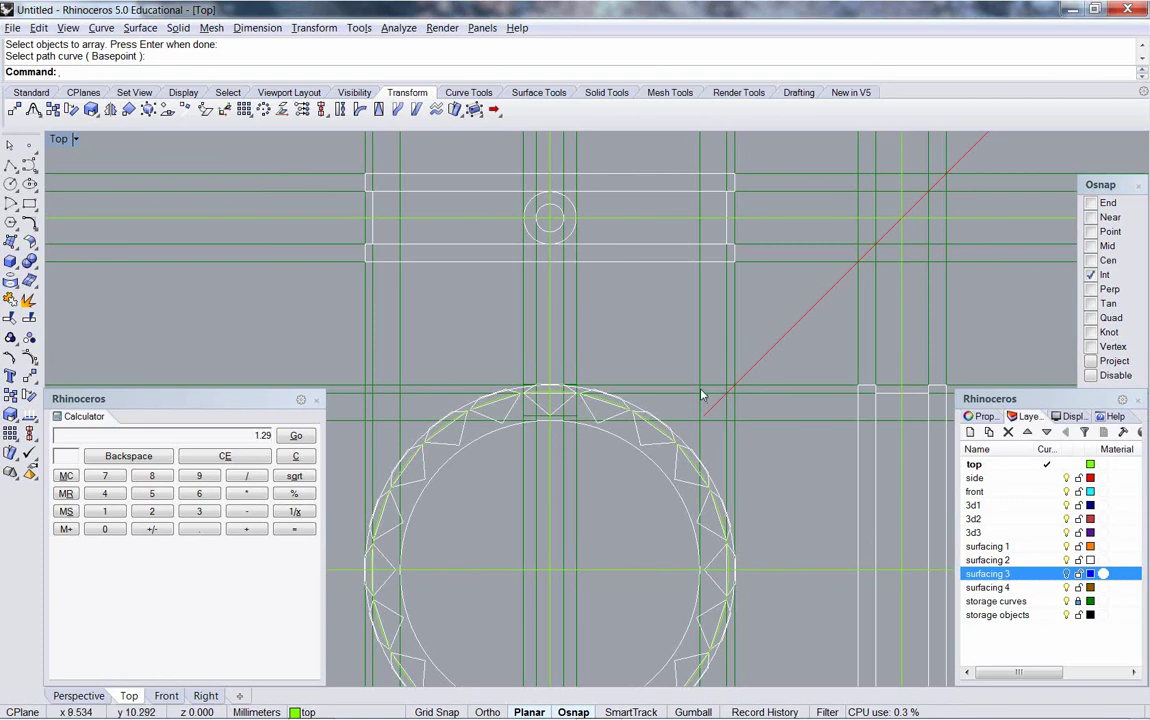
{"action": "left_click", "coordinate": [551, 333]}
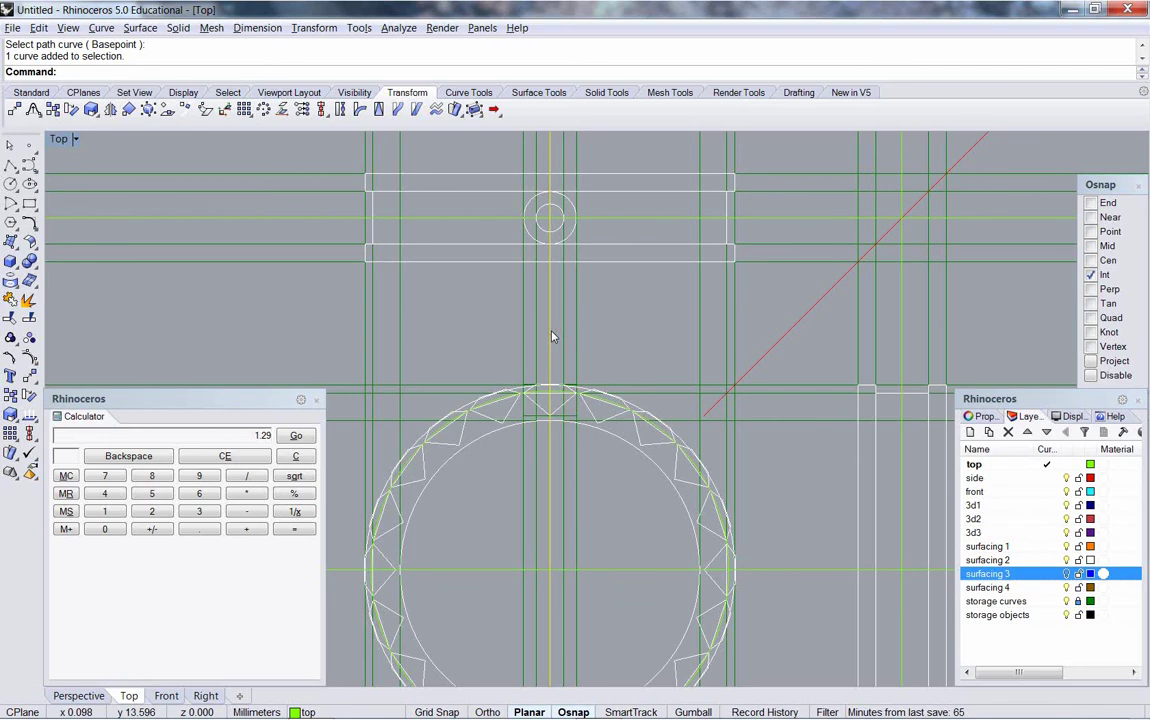
{"action": "right_click_drag", "start_coordinate": [598, 372], "coordinate": [594, 359]}
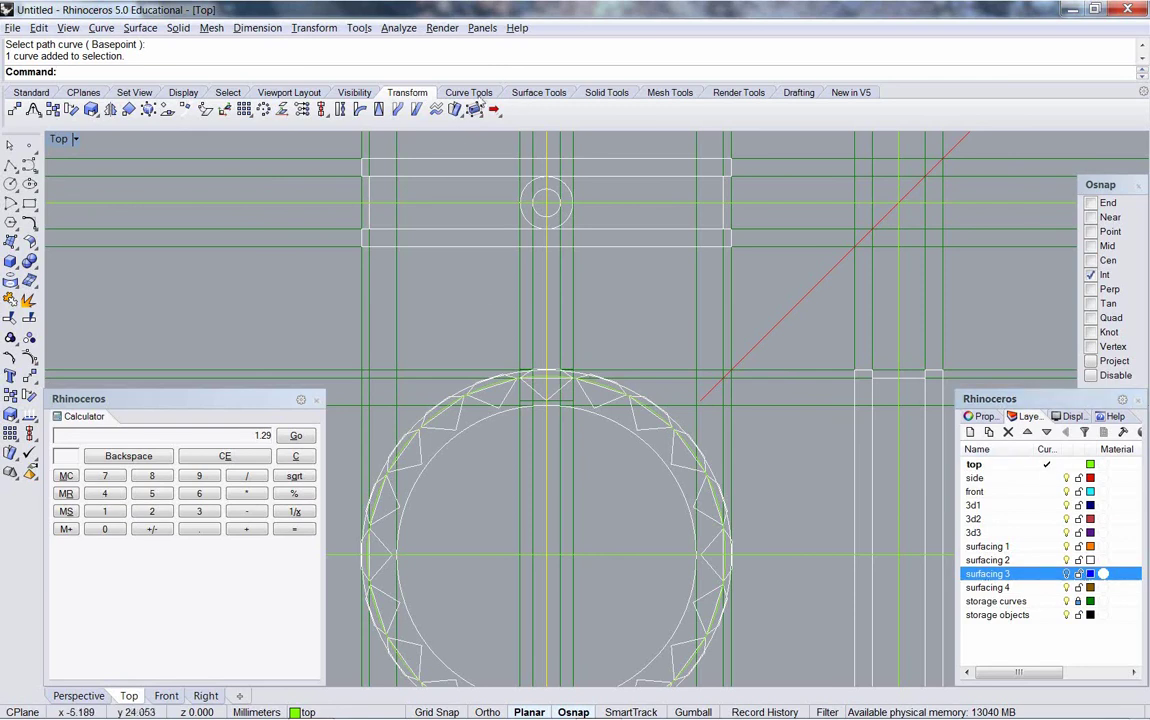
{"action": "left_click", "coordinate": [466, 92]}
{"action": "left_click", "coordinate": [175, 110]}
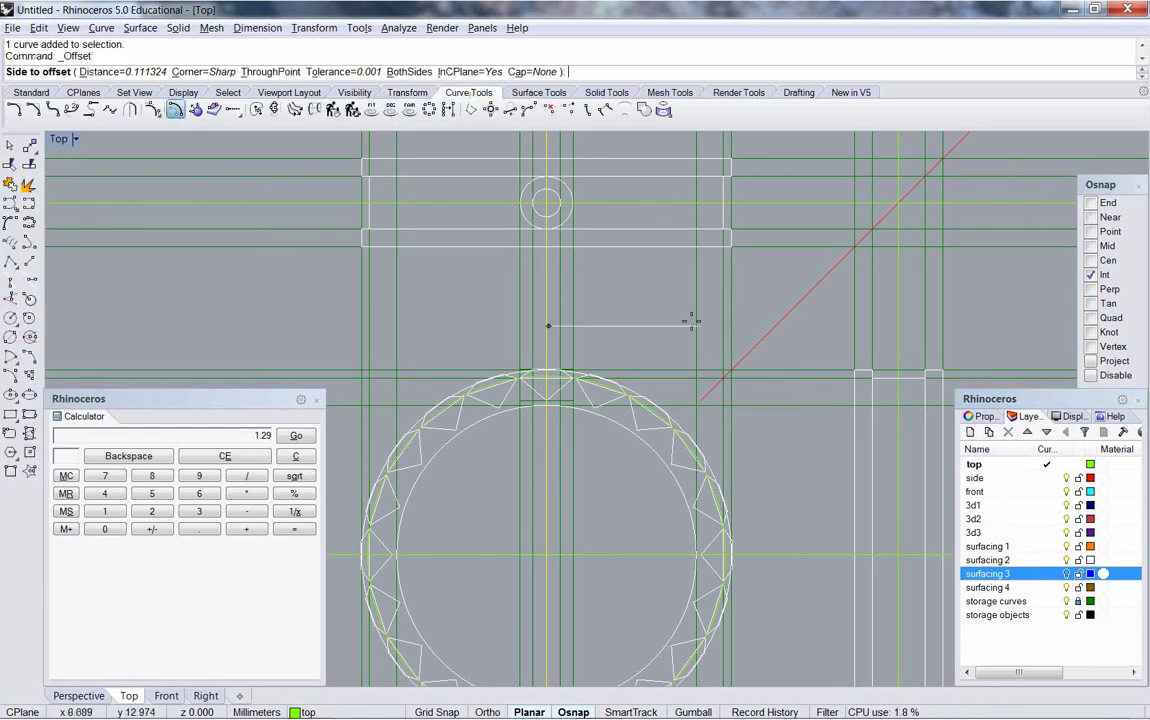
{"action": "type", "text": "t"}
{"action": "key", "text": "Return"}
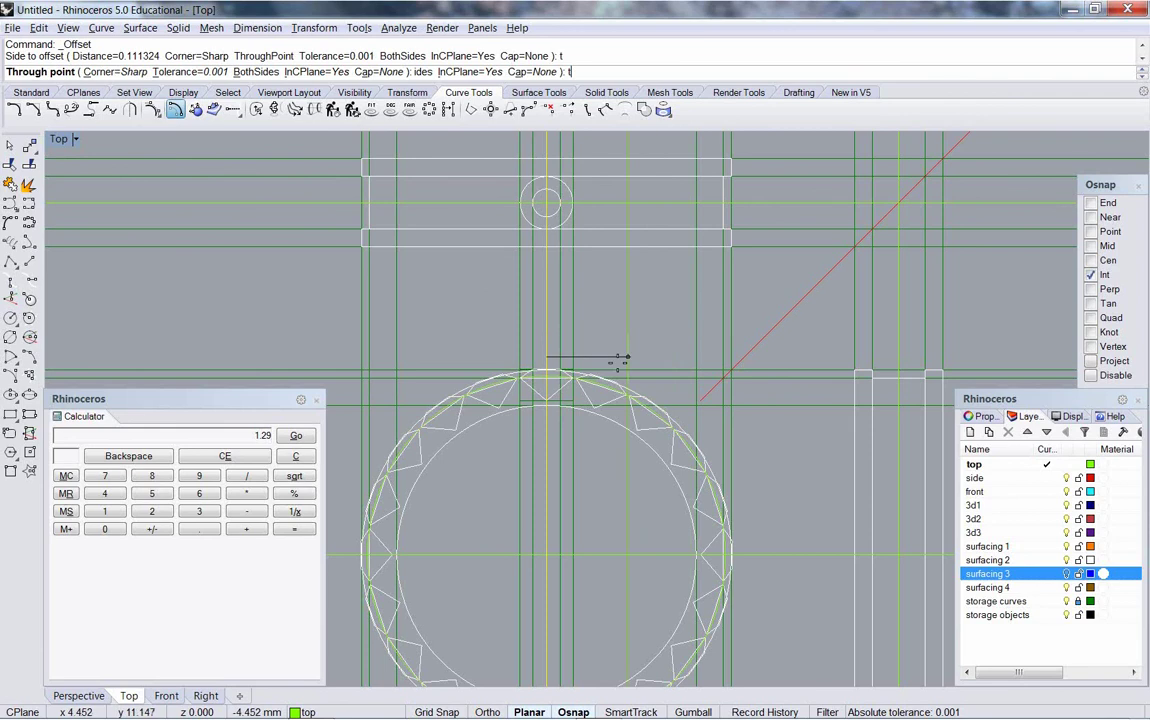
{"action": "left_click", "coordinate": [575, 380]}
Step: Offset the vertical centre line again, through the far girdle corner of that same second gem
{"action": "key", "text": "Return"}
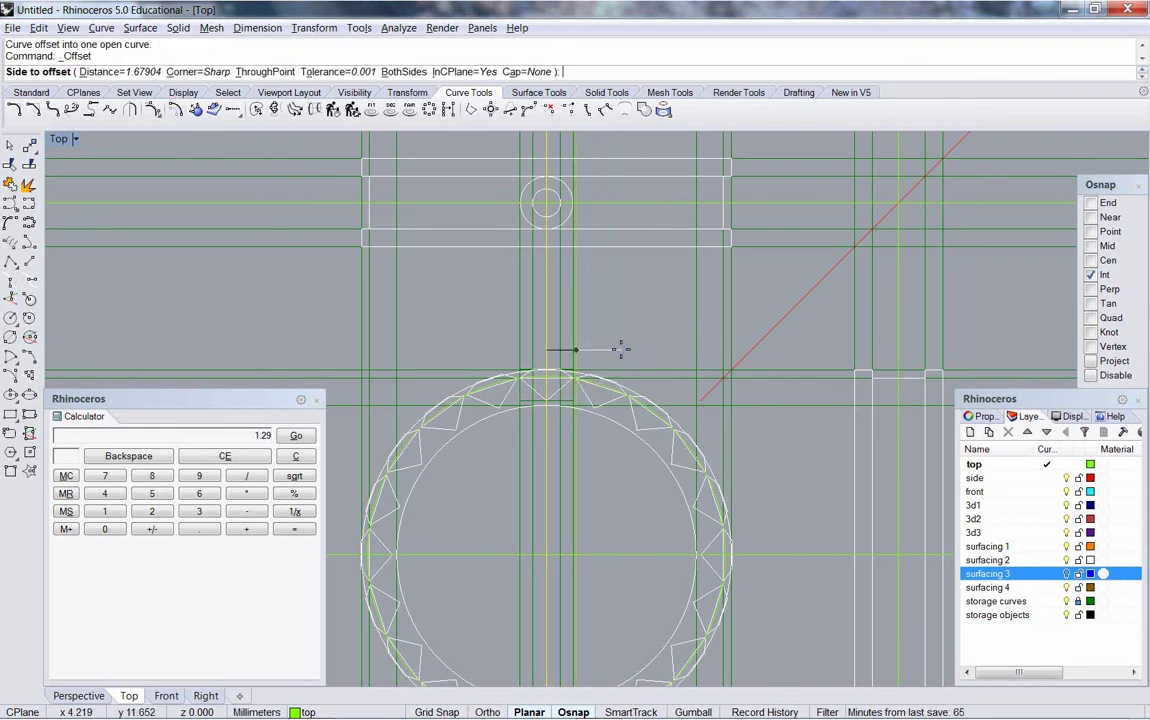
{"action": "type", "text": "t"}
{"action": "key", "text": "Return"}
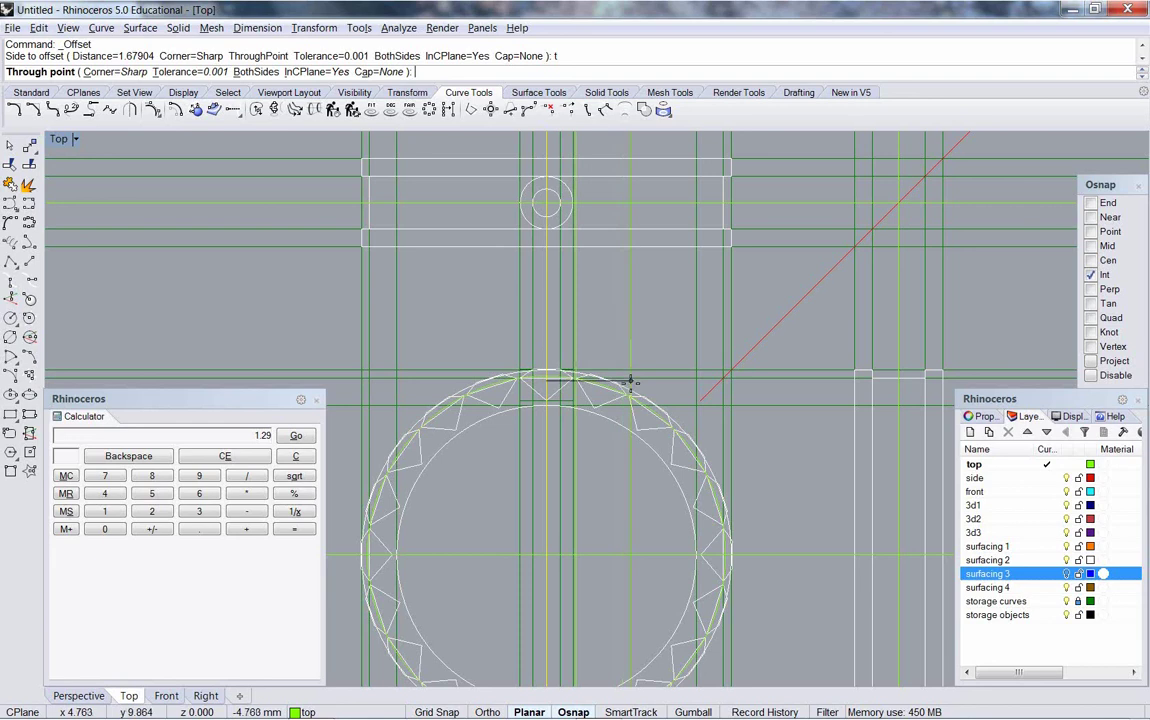
{"action": "left_click", "coordinate": [626, 390]}
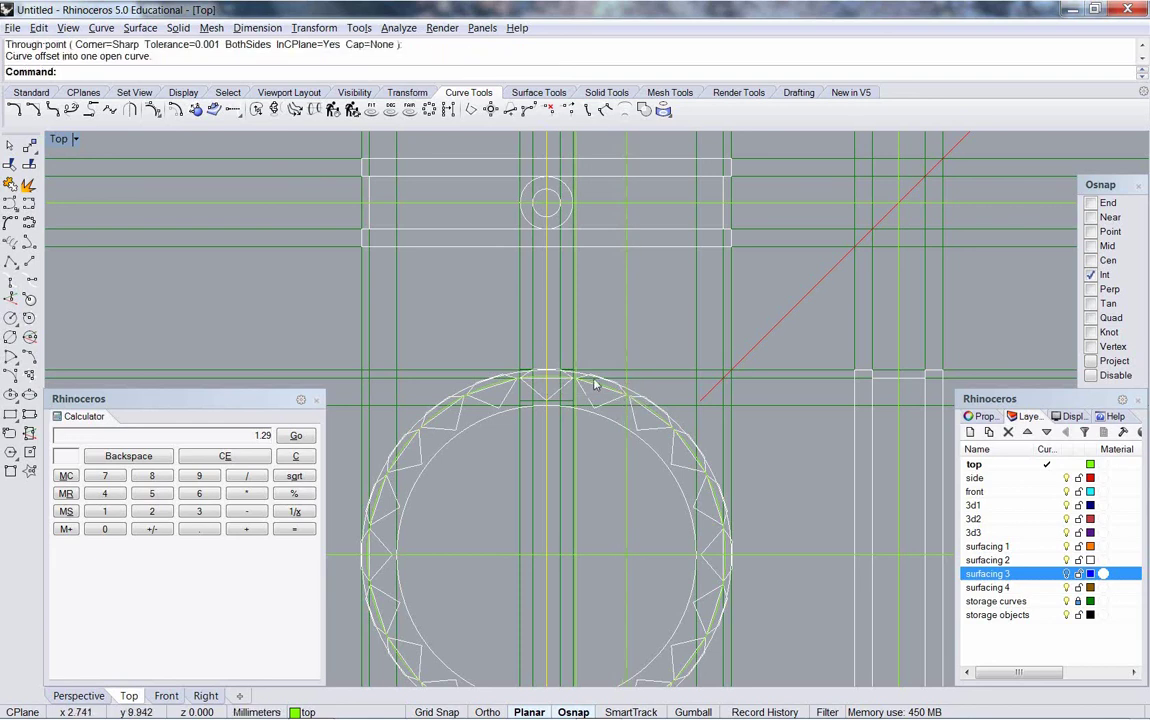
Step: Draw two diameter circles between the two new vertical lines, centred on the inner edges of the upper view's two rails
{"action": "right_click_drag", "start_coordinate": [642, 280], "coordinate": [657, 334]}
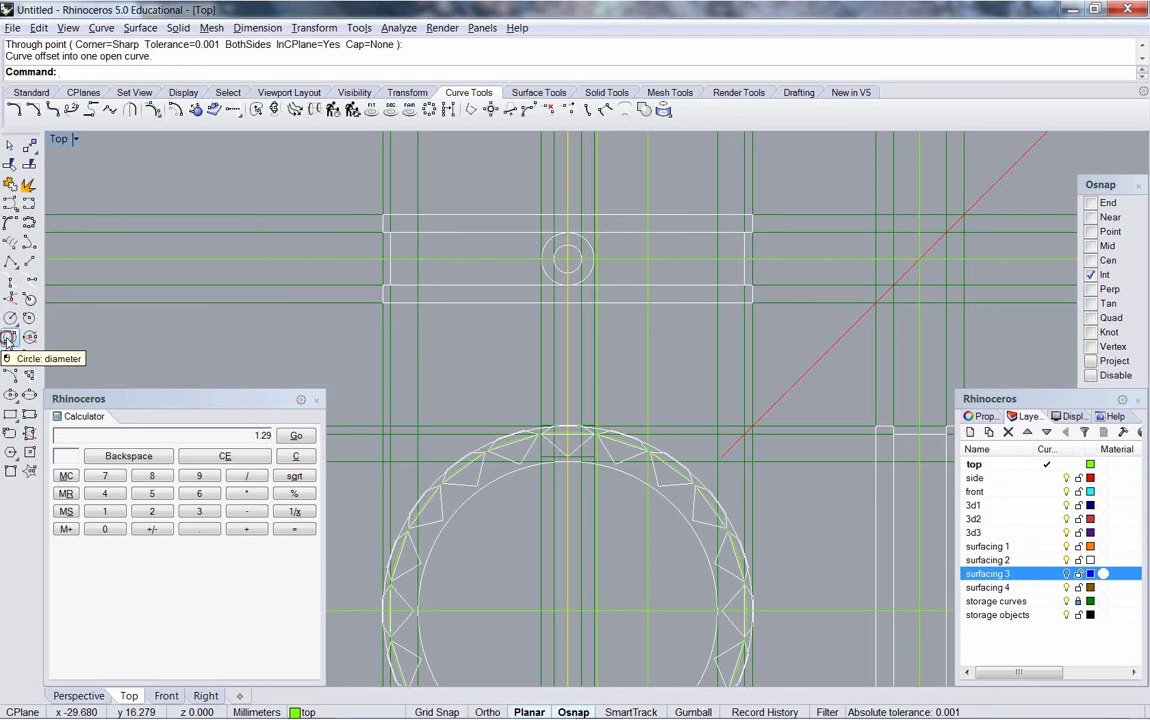
{"action": "left_click", "coordinate": [8, 300]}
{"action": "left_click", "coordinate": [600, 290]}
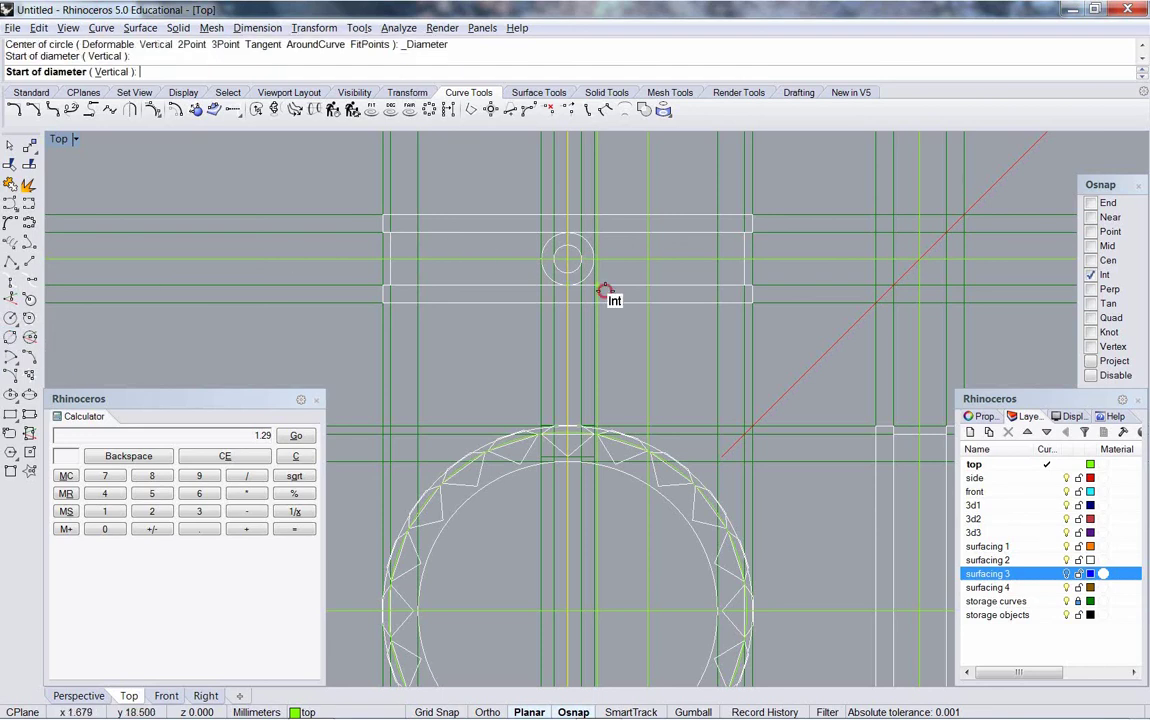
{"action": "left_click", "coordinate": [647, 287]}
{"action": "right_click", "coordinate": [649, 262]}
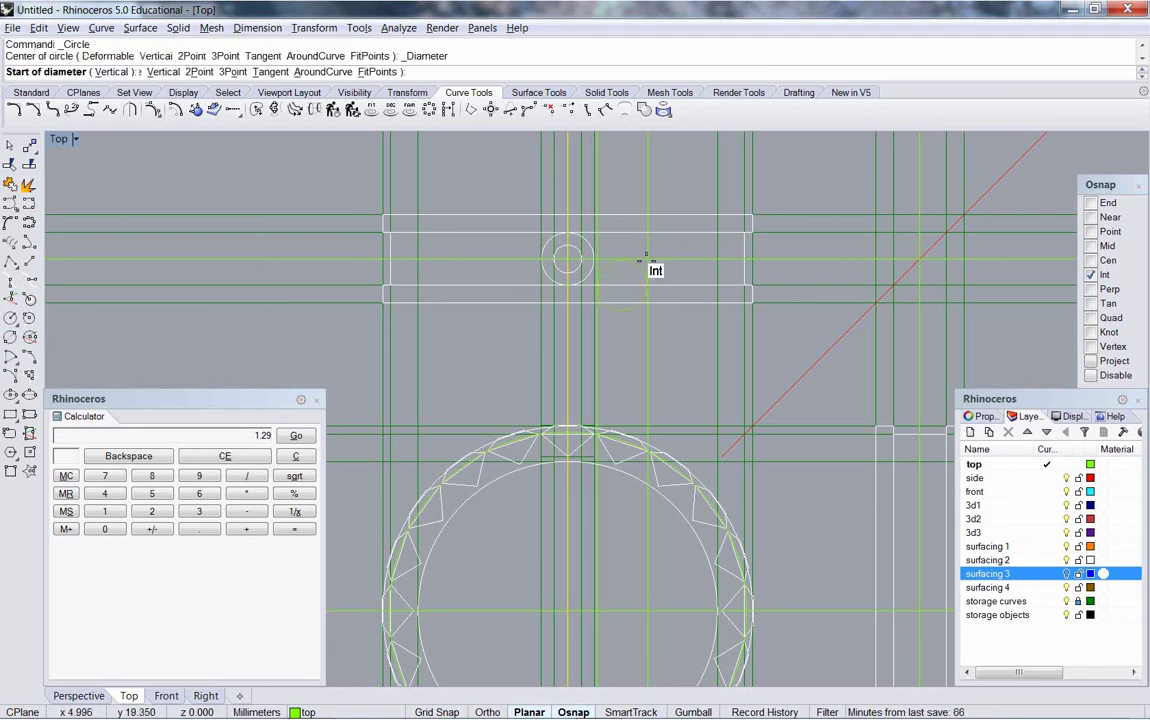
{"action": "left_click", "coordinate": [600, 238]}
{"action": "left_click", "coordinate": [647, 238]}
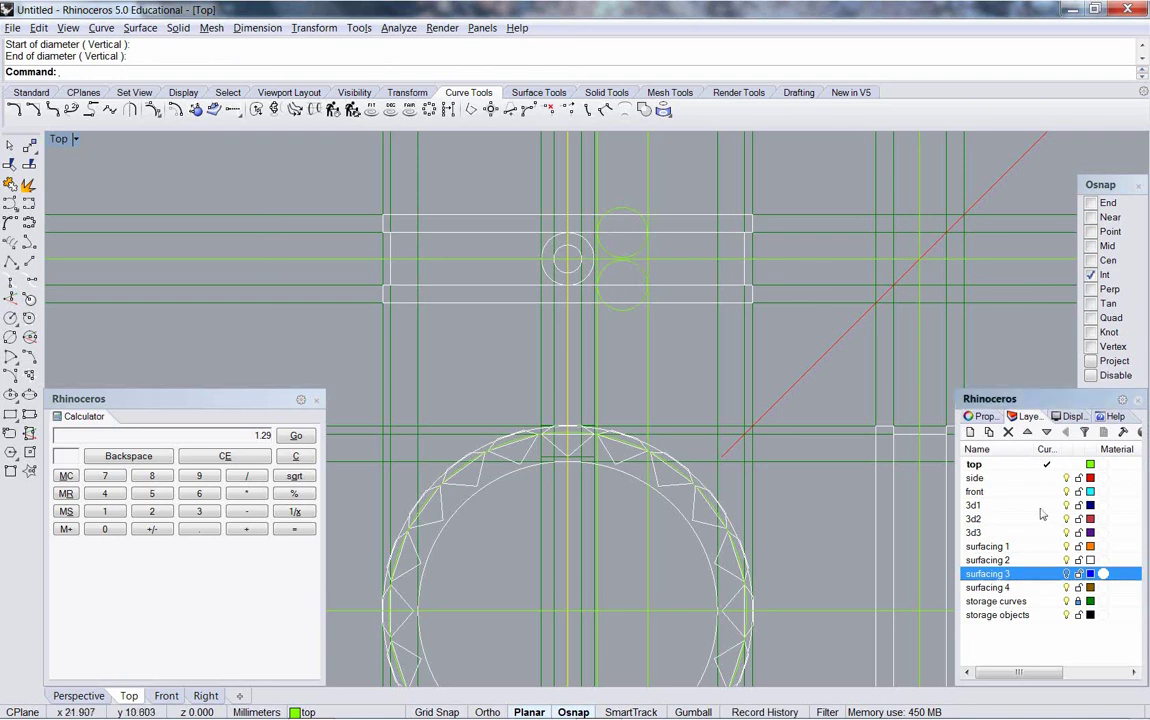
Step: On layer surfacing 2, draw a diameter ellipse between the two circle centres, its second axis reaching the second gem's outer projection line
{"action": "left_click", "coordinate": [1048, 560]}
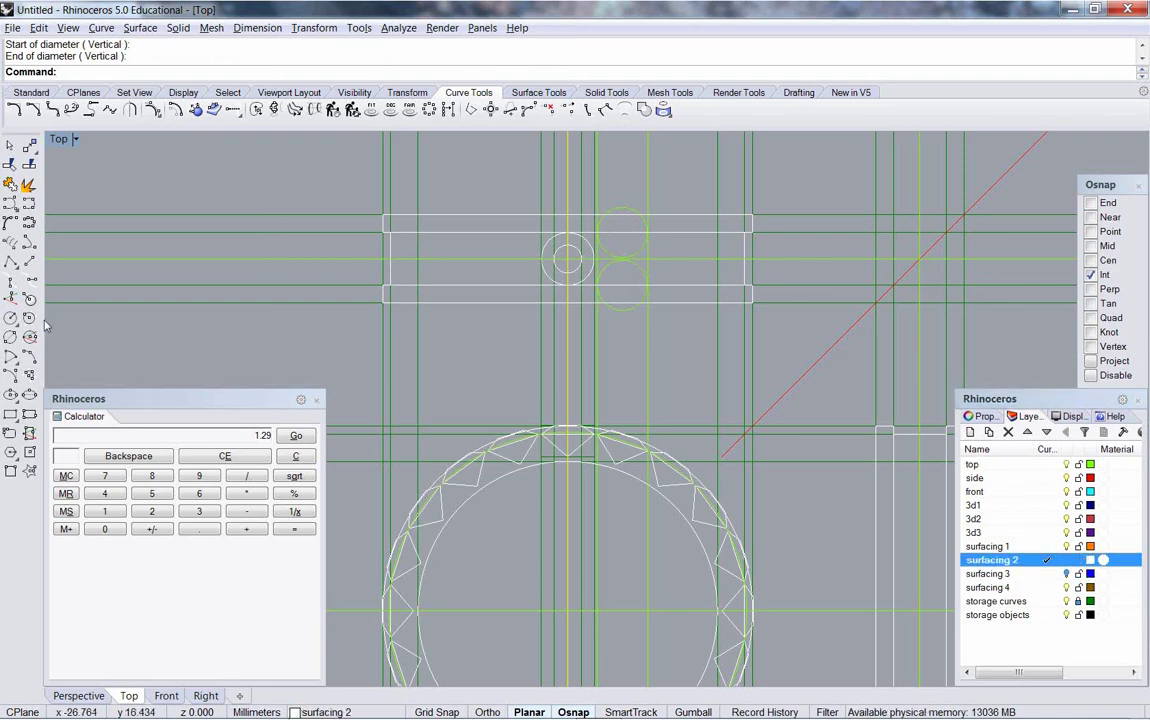
{"action": "left_click", "coordinate": [30, 396]}
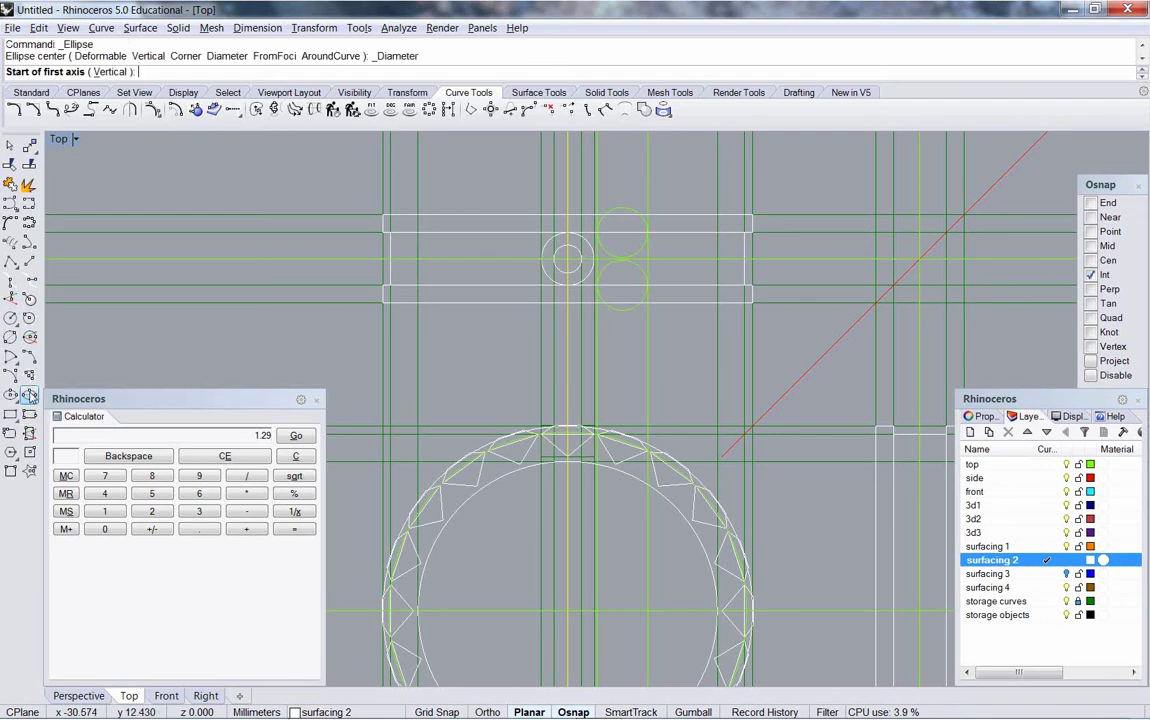
{"action": "left_click", "coordinate": [1104, 261]}
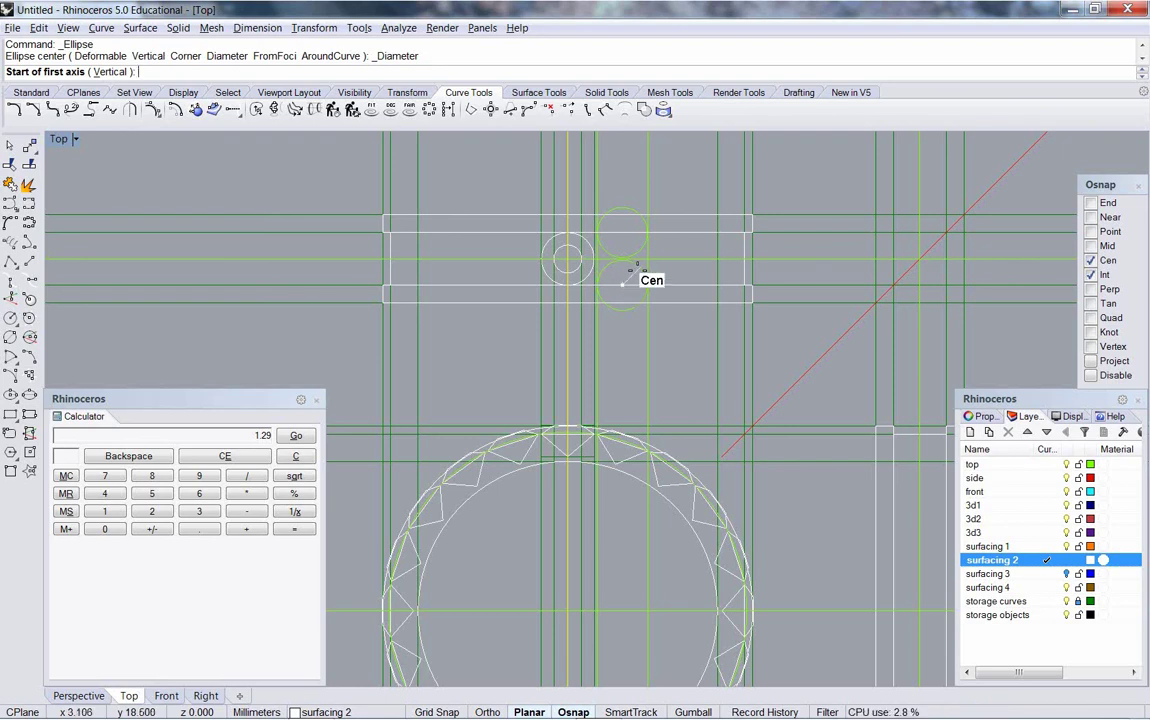
{"action": "left_click", "coordinate": [632, 272]}
{"action": "left_click", "coordinate": [637, 253]}
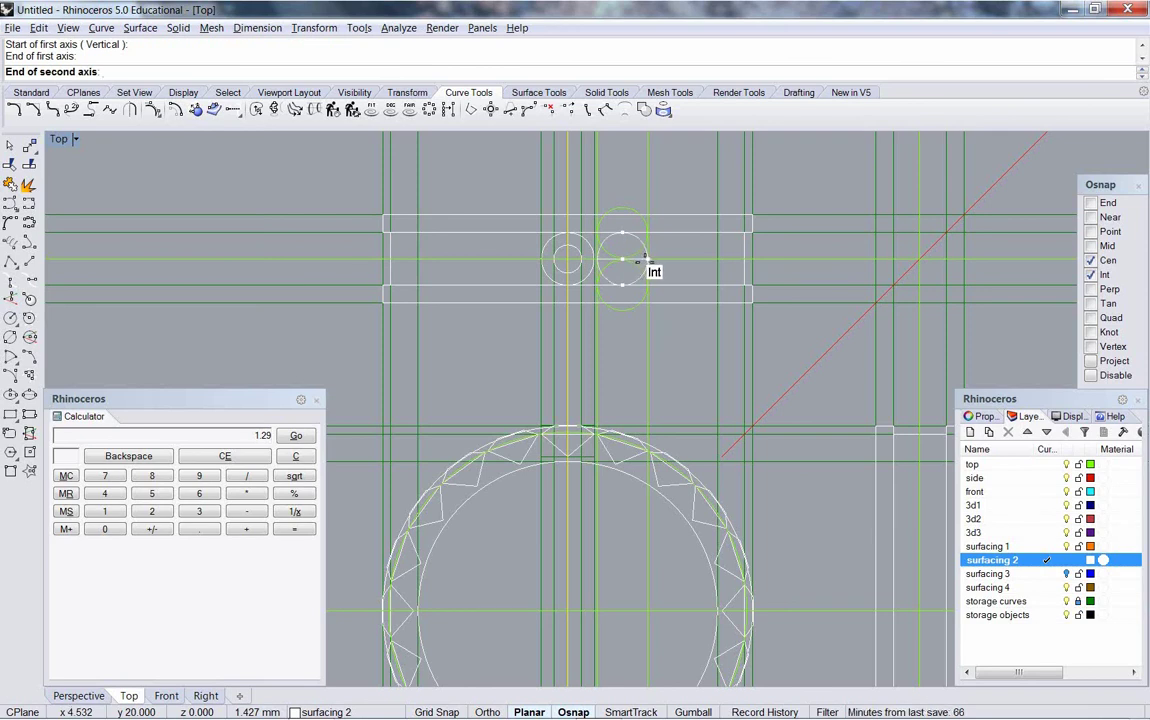
{"action": "left_click", "coordinate": [644, 264]}
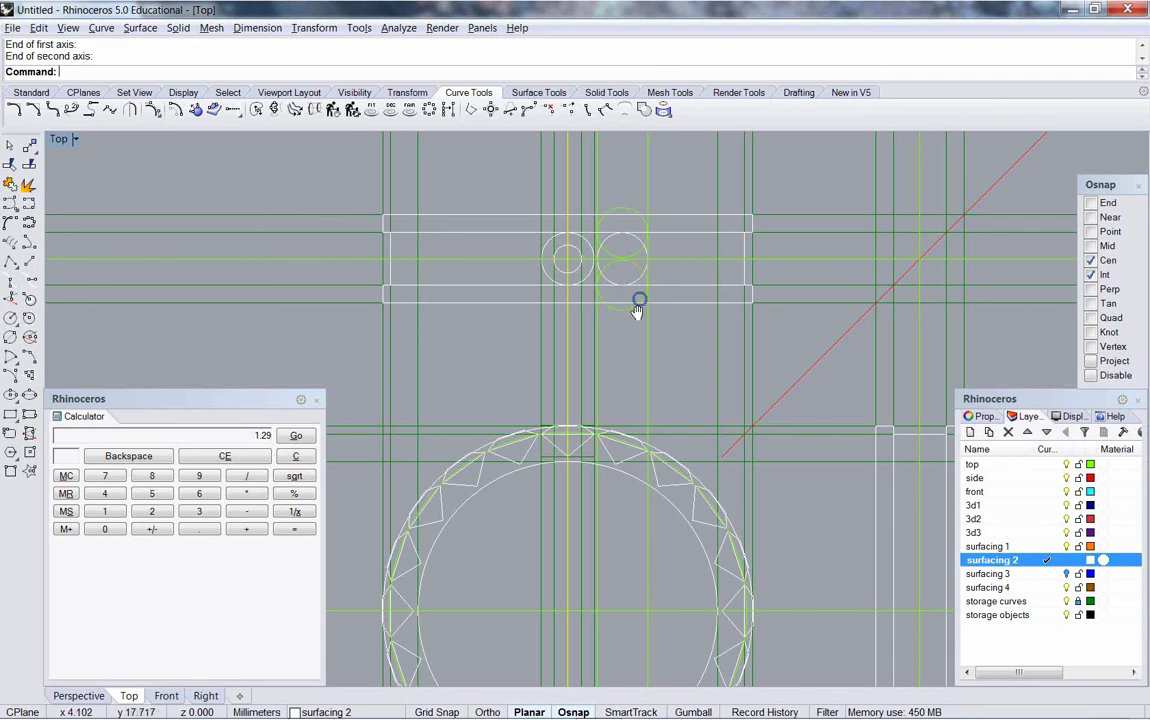
Step: Delete the two green helper circles around the new ellipse
{"action": "mouse_move", "coordinate": [639, 303]}
{"action": "right_mouse_down"}
{"action": "mouse_move", "coordinate": [619, 340]}
{"action": "mouse_move", "coordinate": [624, 329]}
{"action": "right_mouse_up"}
{"action": "left_click", "coordinate": [625, 335]}
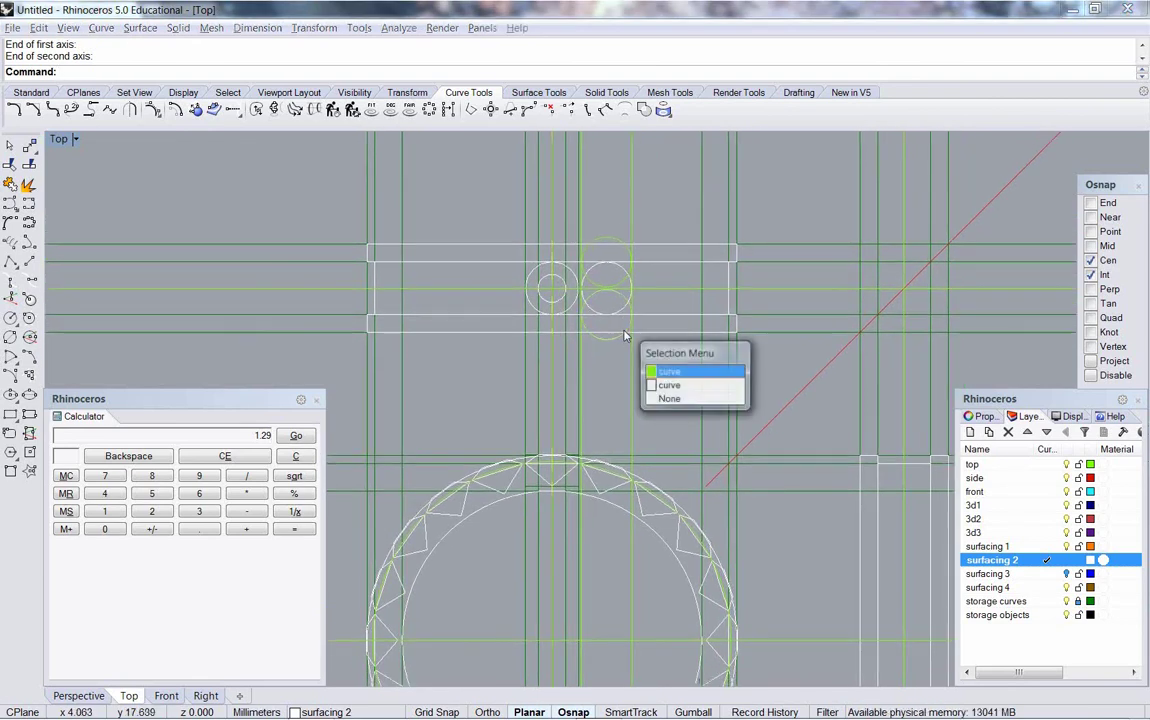
{"action": "key", "text": "Delete"}
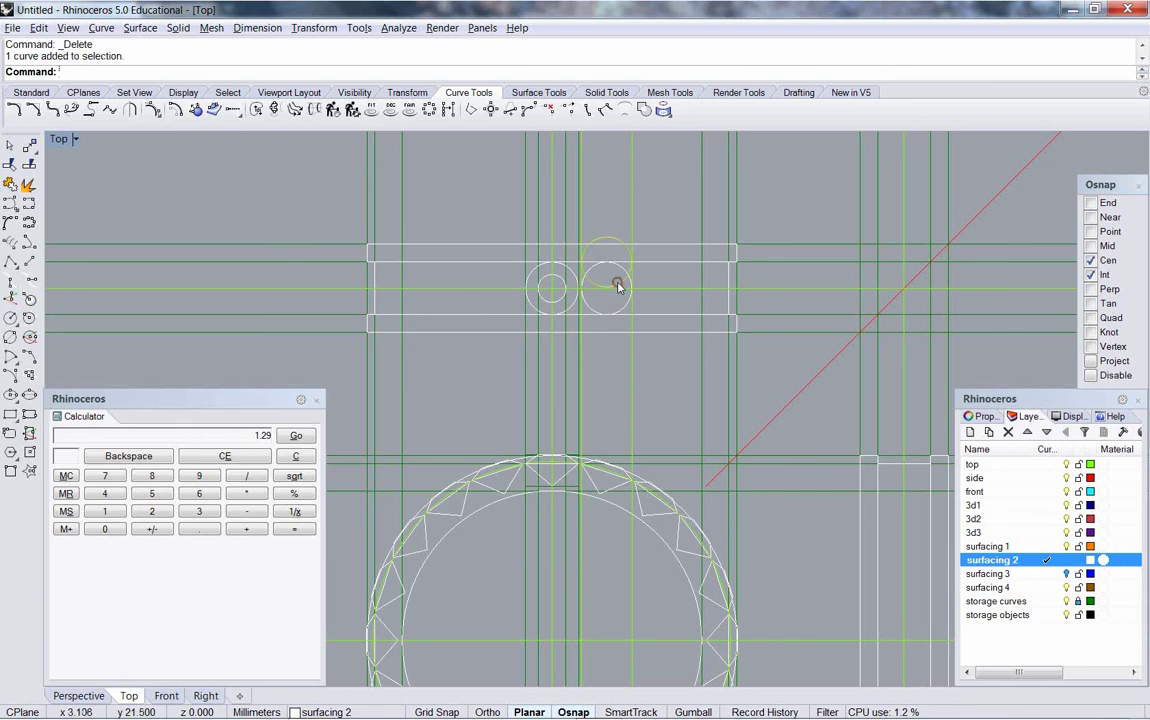
{"action": "right_click_drag", "start_coordinate": [613, 352], "coordinate": [623, 330]}
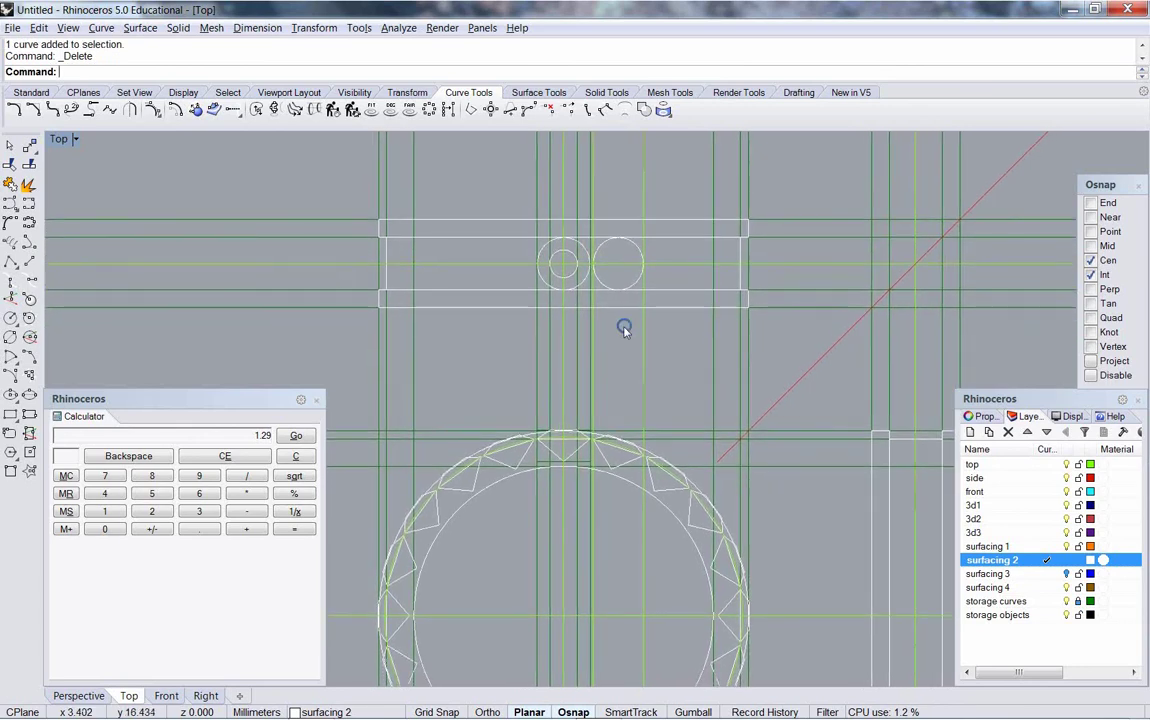
Step: Make top the current layer and offset the second gem's inner projection line through the near corner of its table
{"action": "left_click", "coordinate": [593, 401]}
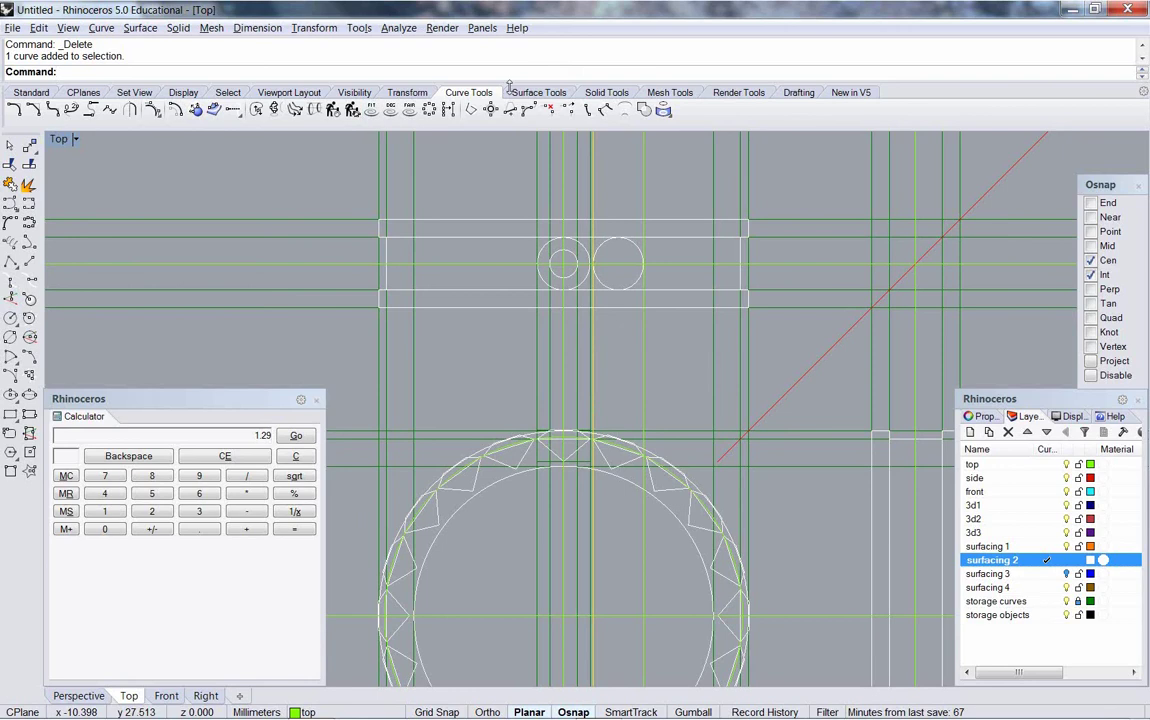
{"action": "left_click", "coordinate": [175, 109]}
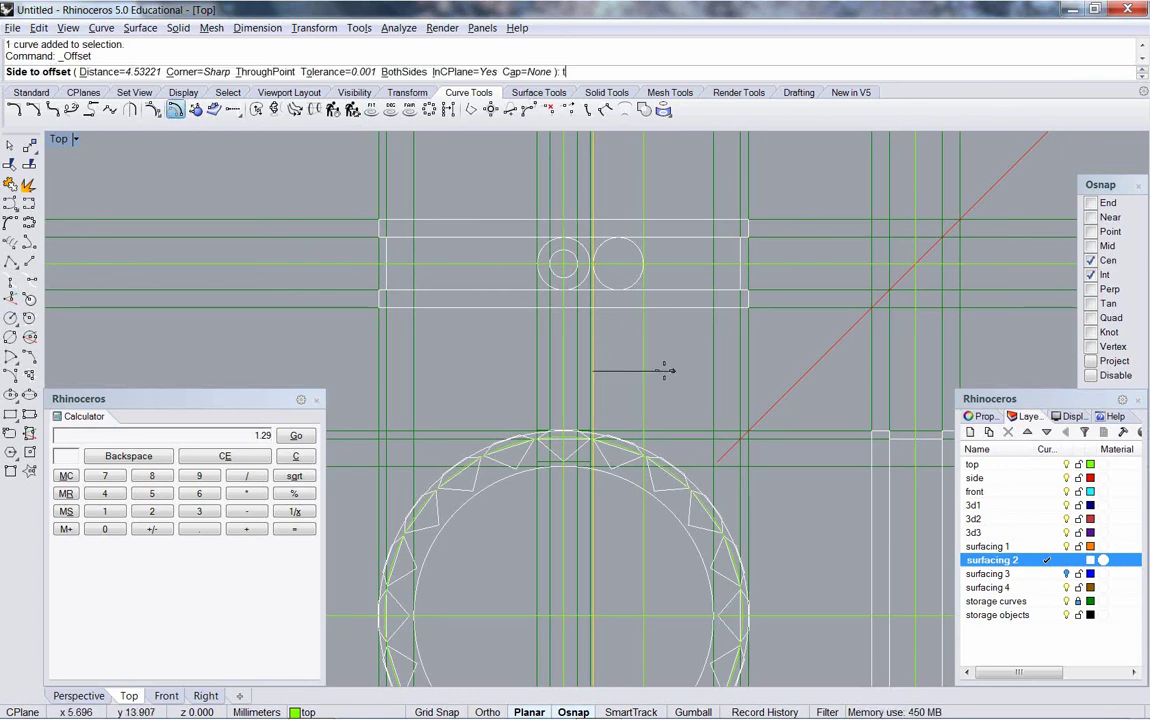
{"action": "key", "text": "Return"}
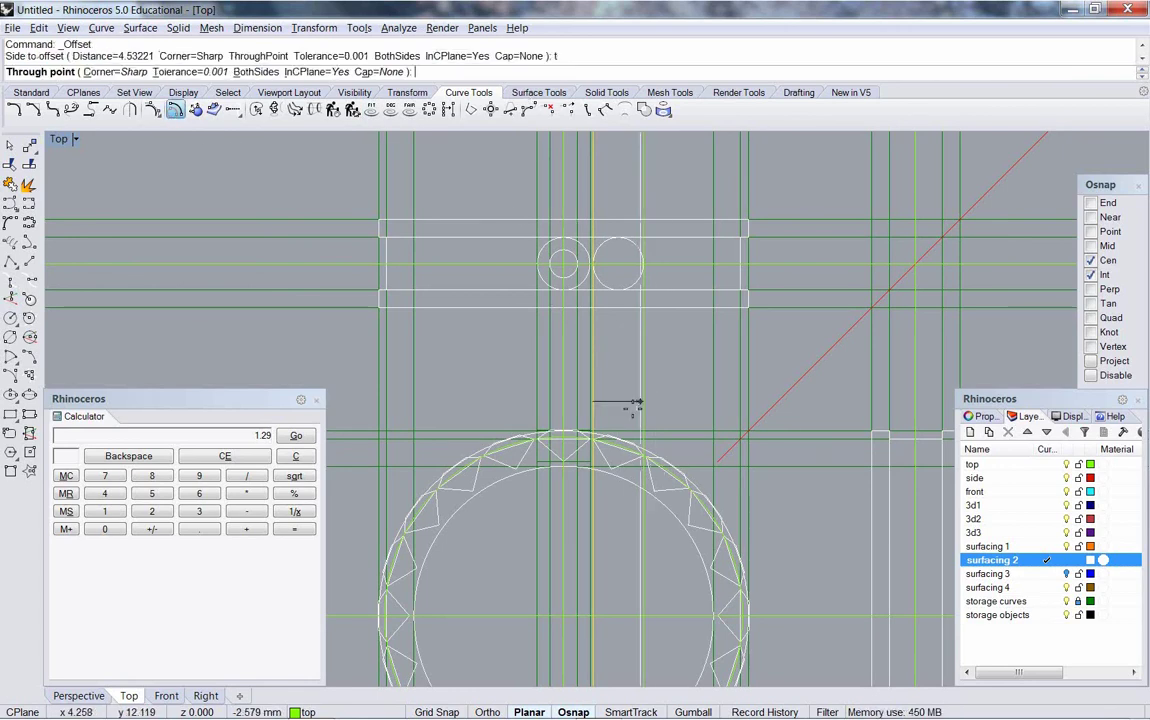
{"action": "left_click", "coordinate": [1052, 465]}
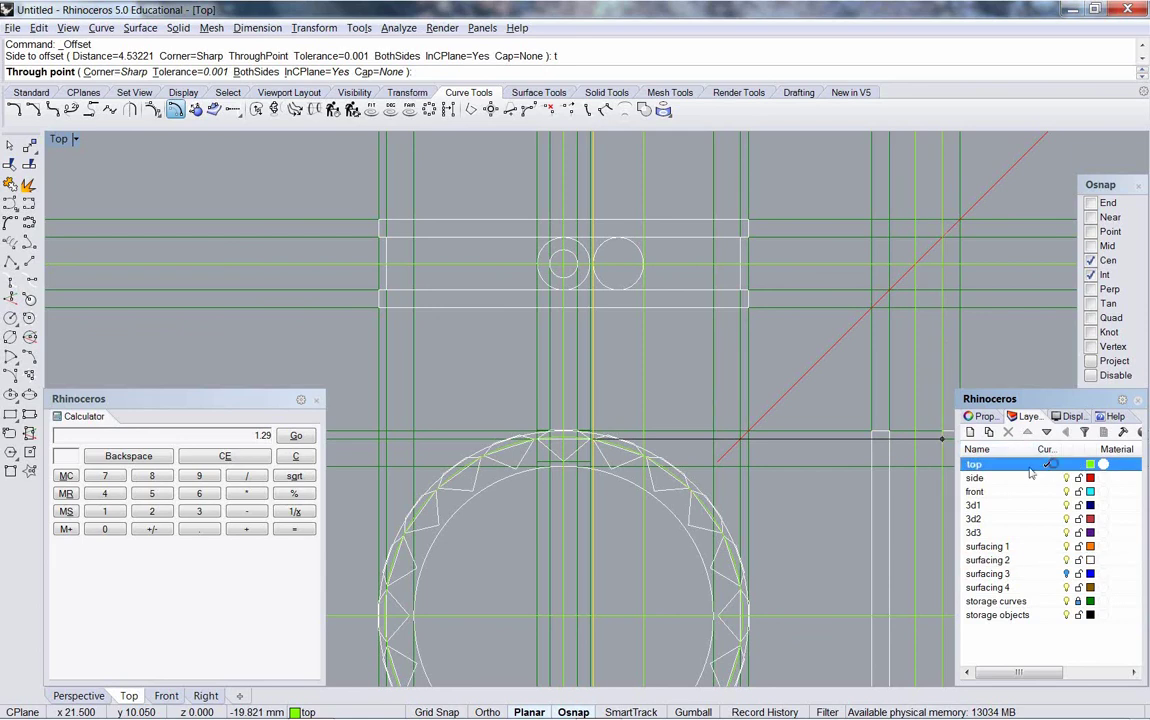
{"action": "left_click", "coordinate": [607, 437]}
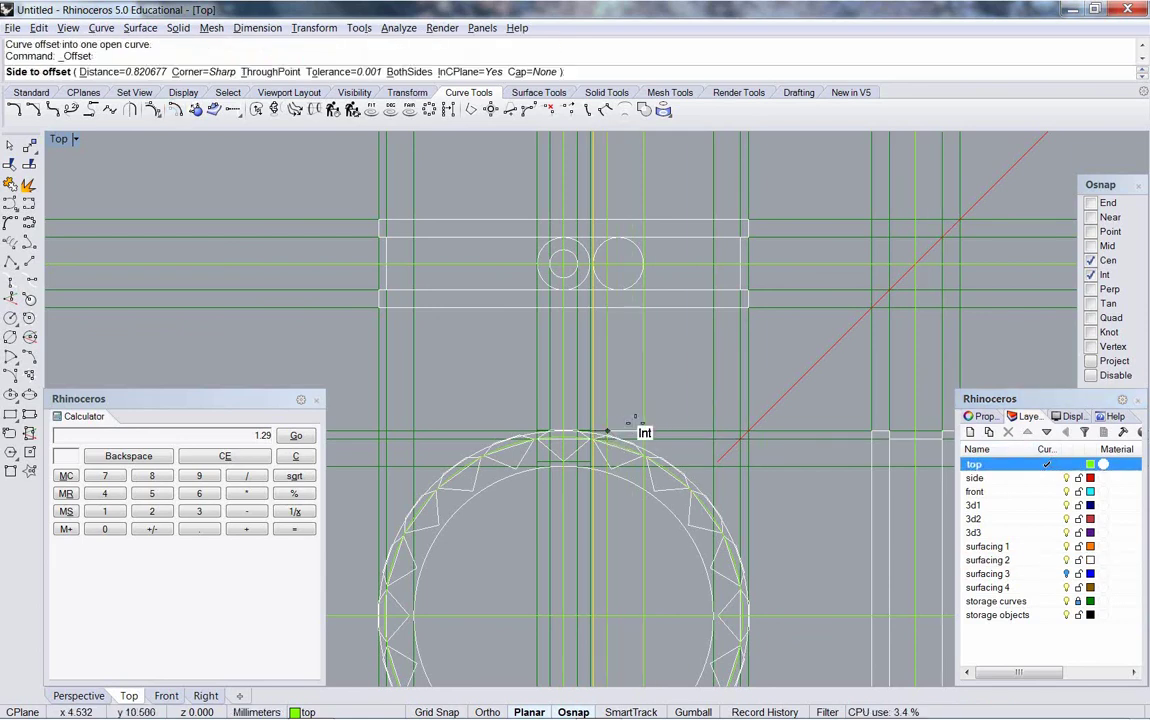
Step: Offset the second gem's inner projection line through the far corner of its table
{"action": "type", "text": "t"}
{"action": "key", "text": "Return"}
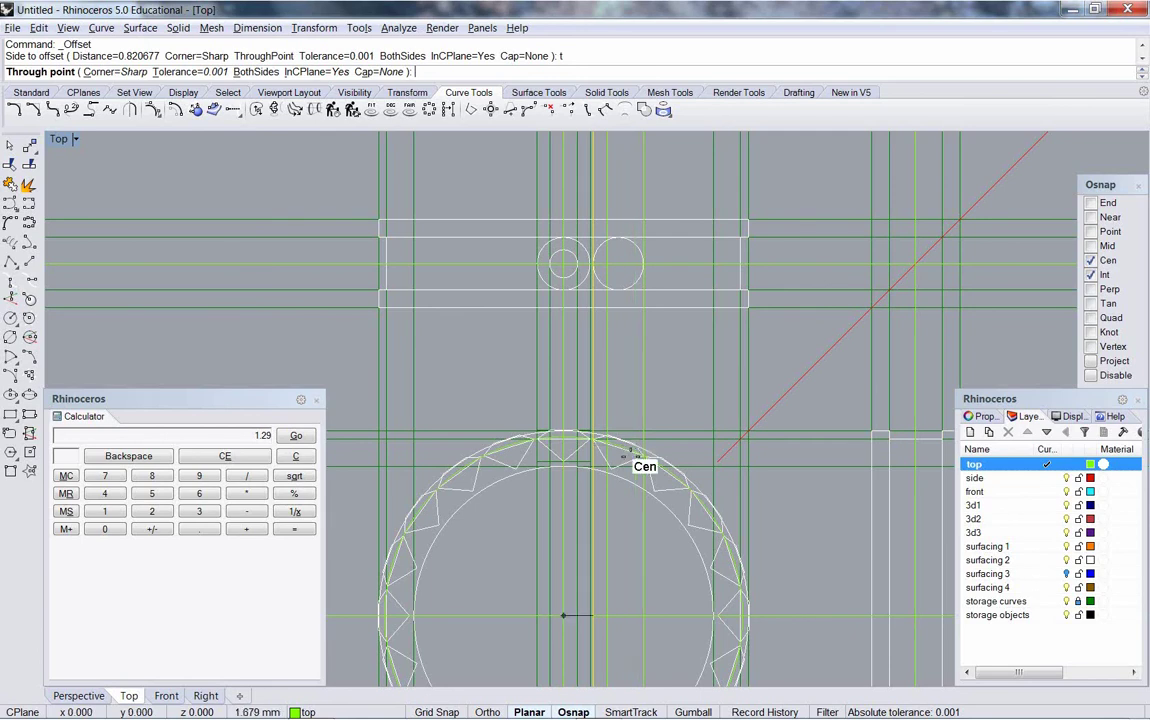
{"action": "scroll", "coordinate": [628, 445], "scroll_direction": "up", "scroll_amount": 5}
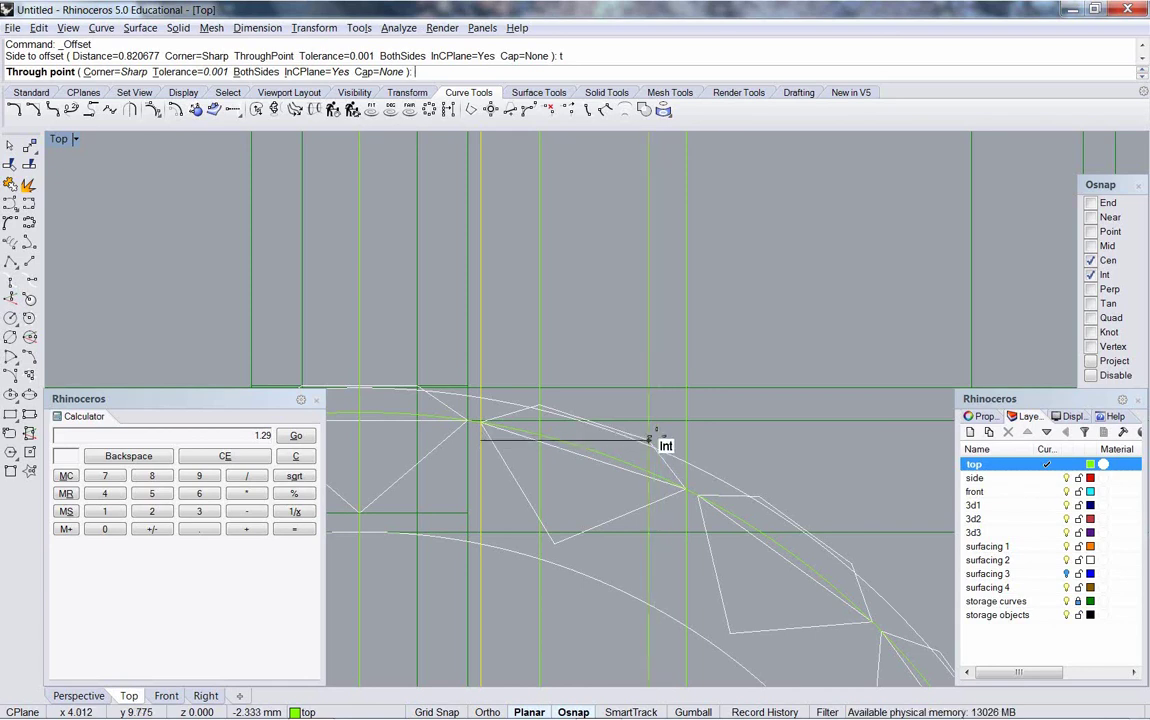
{"action": "left_click", "coordinate": [648, 438]}
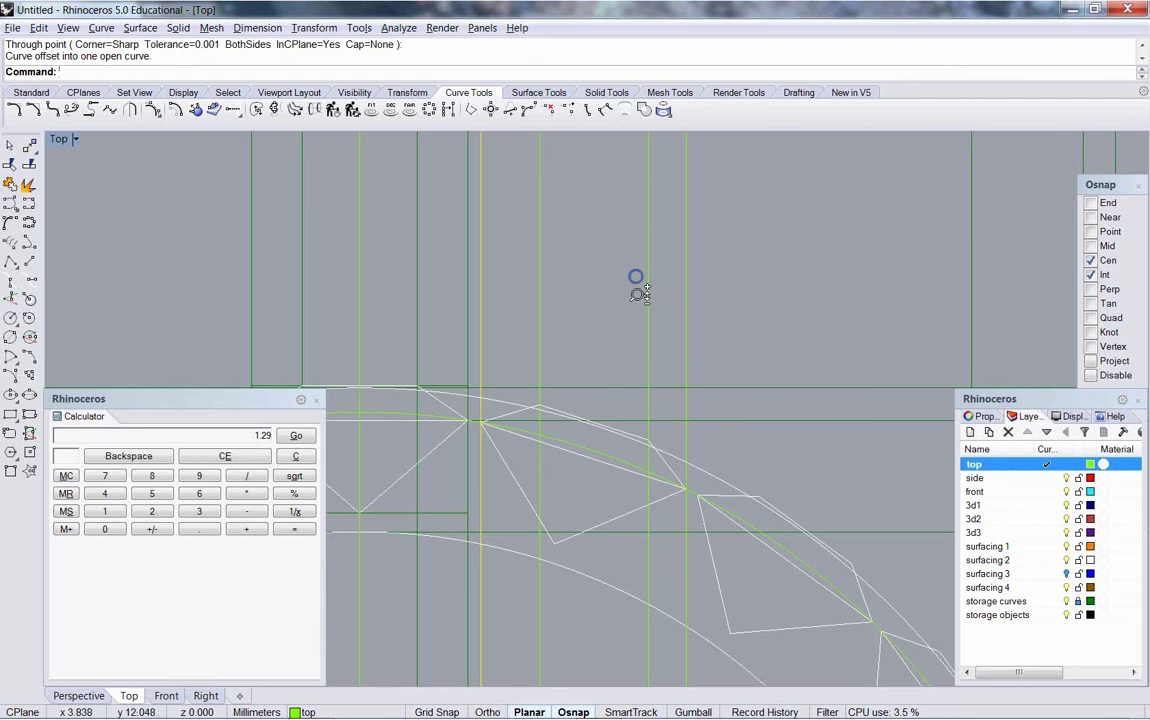
Step: Try to offset the upper view's horizontal centre line to both sides through the edge of the first gem's table circle
{"action": "scroll", "coordinate": [626, 285], "scroll_direction": "down", "scroll_amount": 3}
{"action": "scroll", "coordinate": [605, 340], "scroll_direction": "up", "scroll_amount": 5}
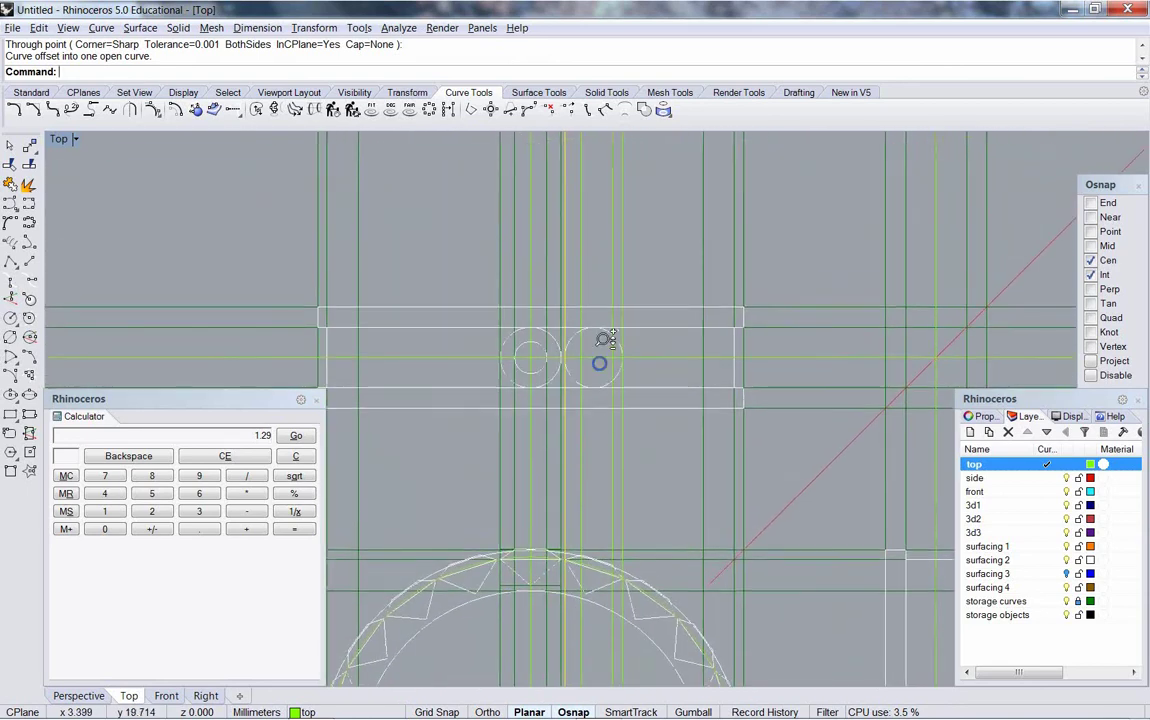
{"action": "scroll", "coordinate": [605, 340], "scroll_direction": "up", "scroll_amount": 4}
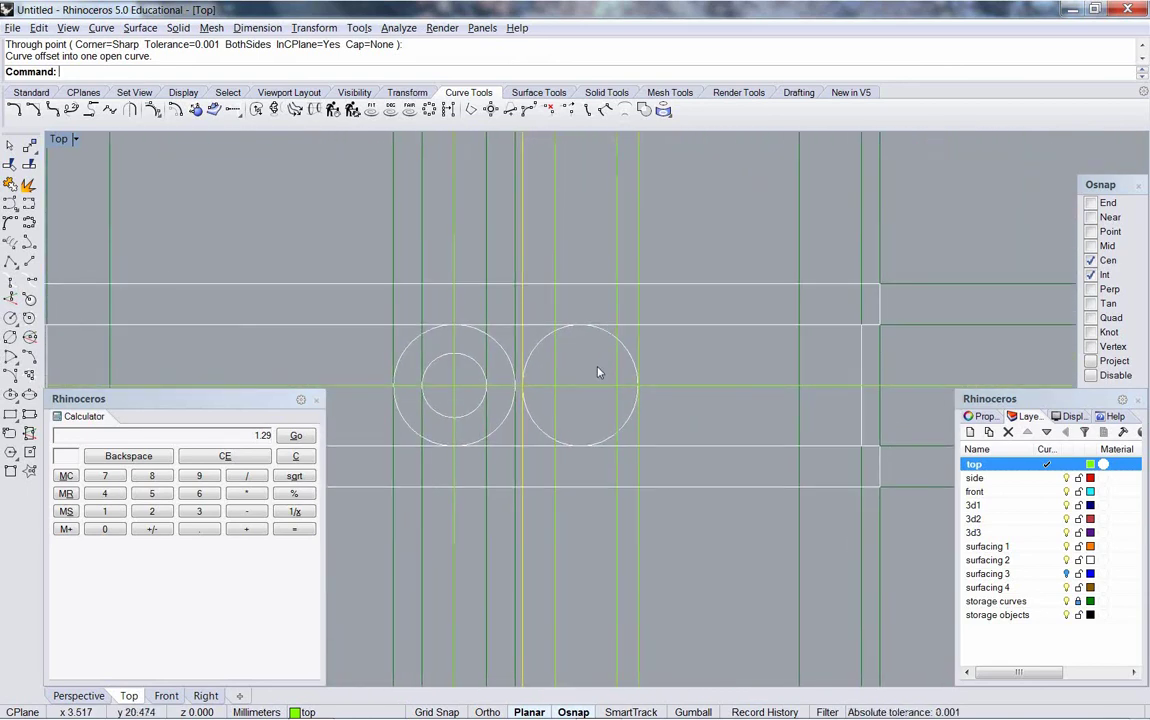
{"action": "right_click_drag", "start_coordinate": [616, 488], "coordinate": [634, 433]}
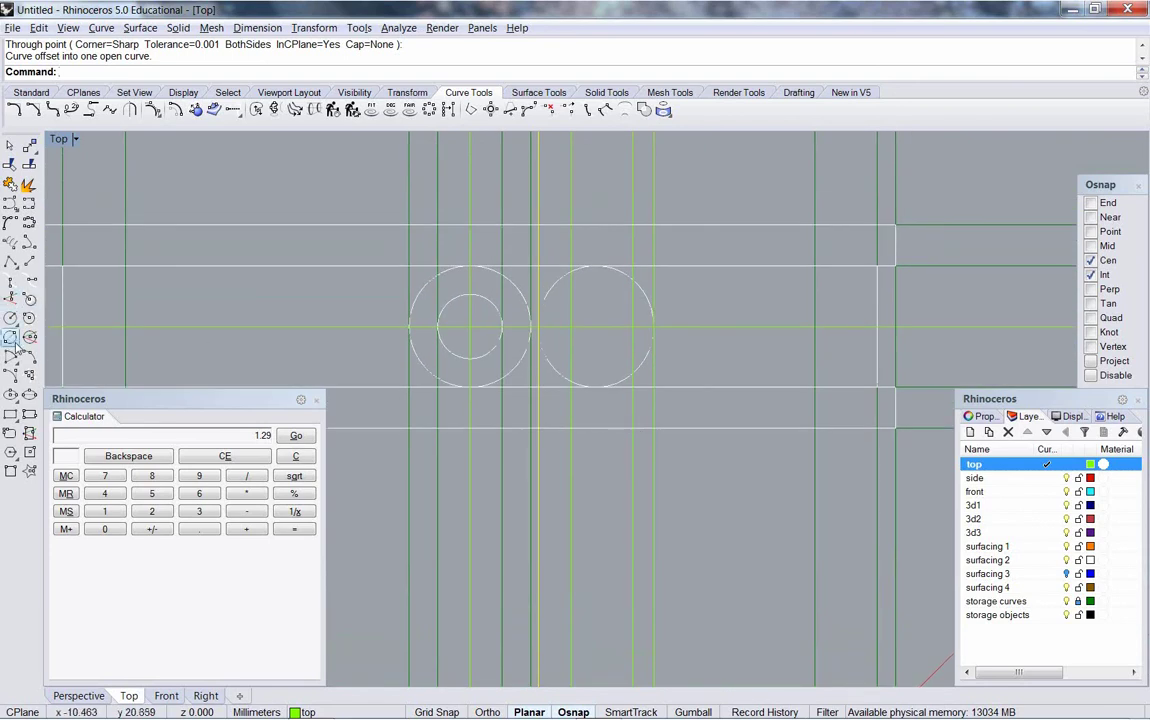
{"action": "left_click", "coordinate": [489, 336]}
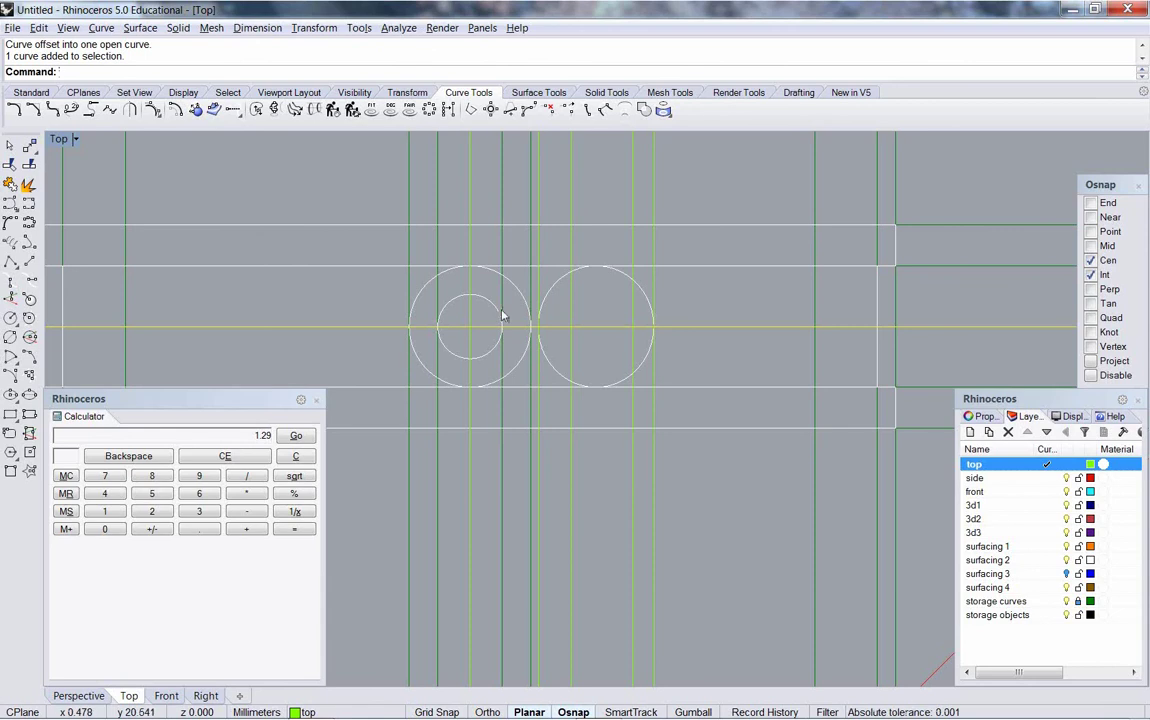
{"action": "scroll", "coordinate": [588, 336], "scroll_direction": "down", "scroll_amount": 5}
{"action": "scroll", "coordinate": [590, 329], "scroll_direction": "up", "scroll_amount": 4}
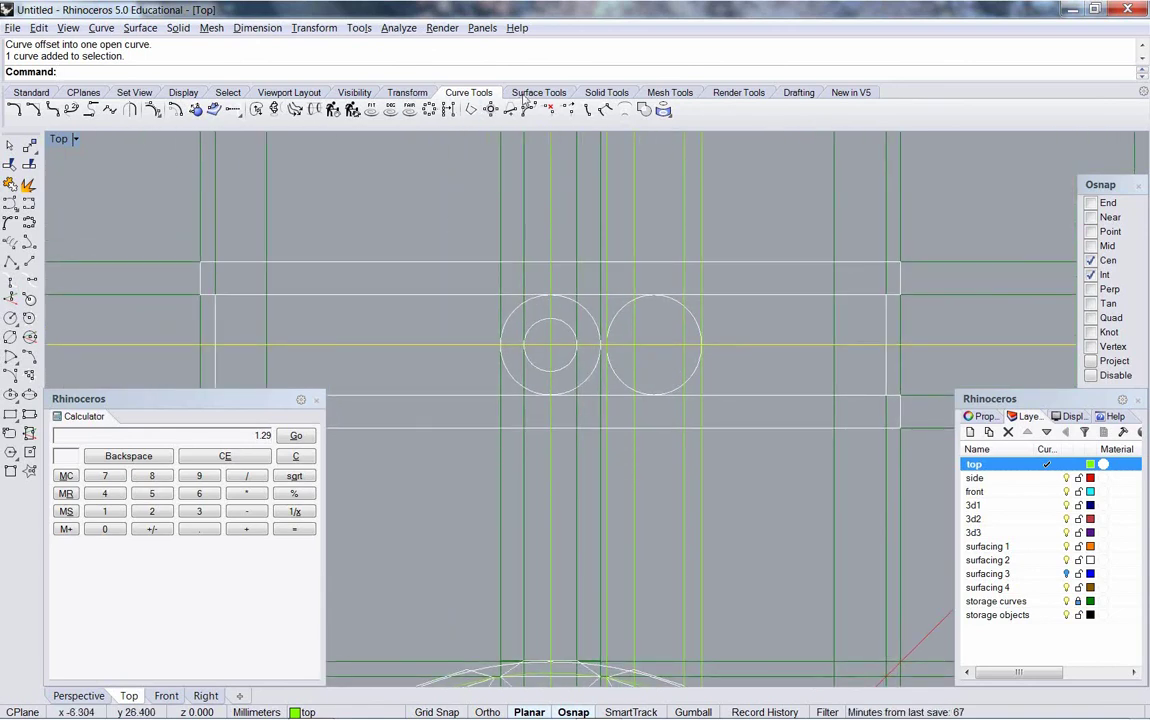
{"action": "left_click", "coordinate": [175, 108]}
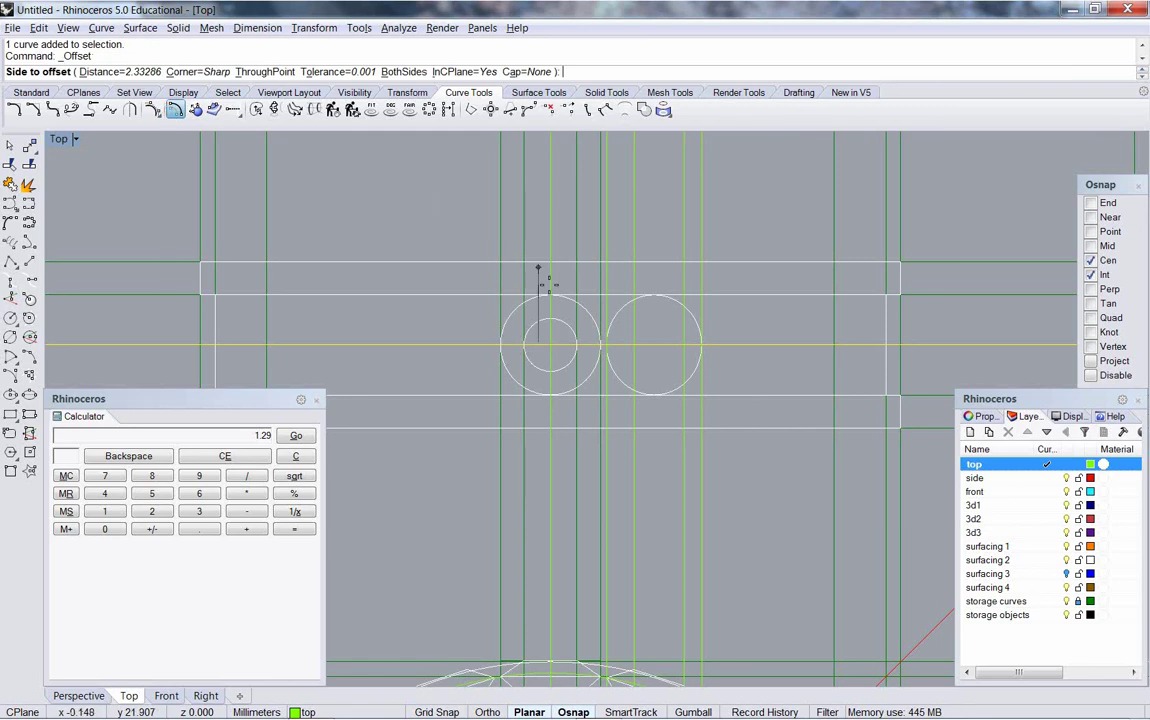
{"action": "type", "text": "t"}
{"action": "key", "text": "Return"}
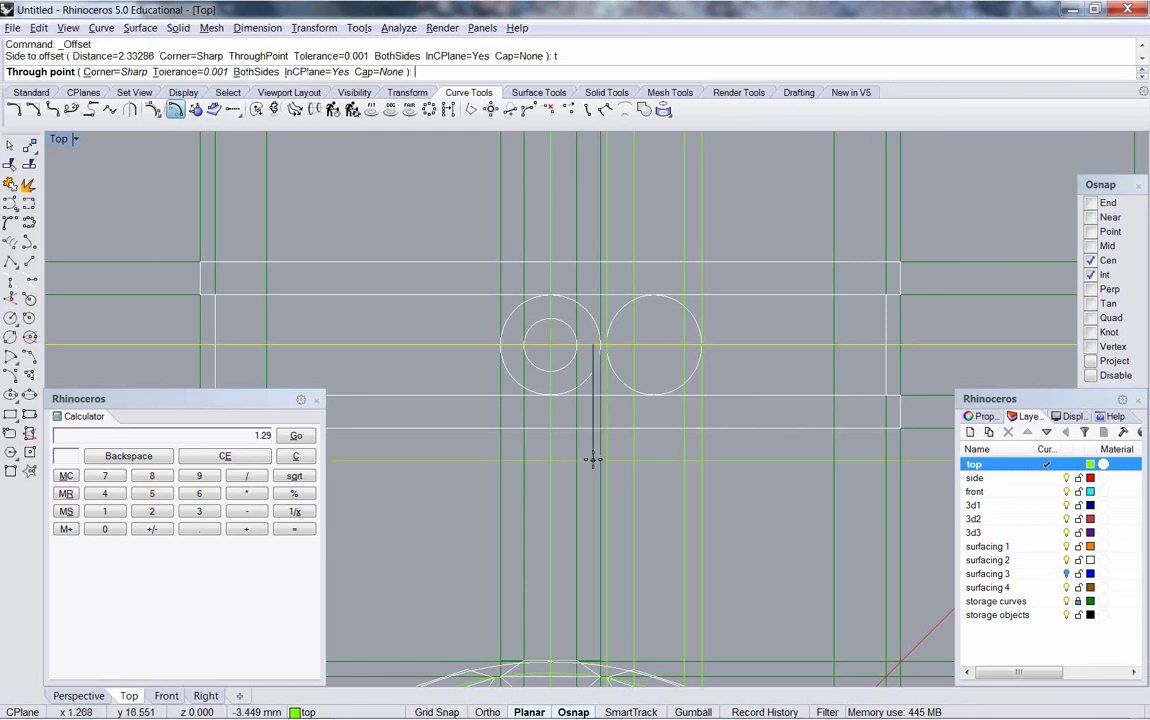
{"action": "type", "text": "b"}
{"action": "key", "text": "Return"}
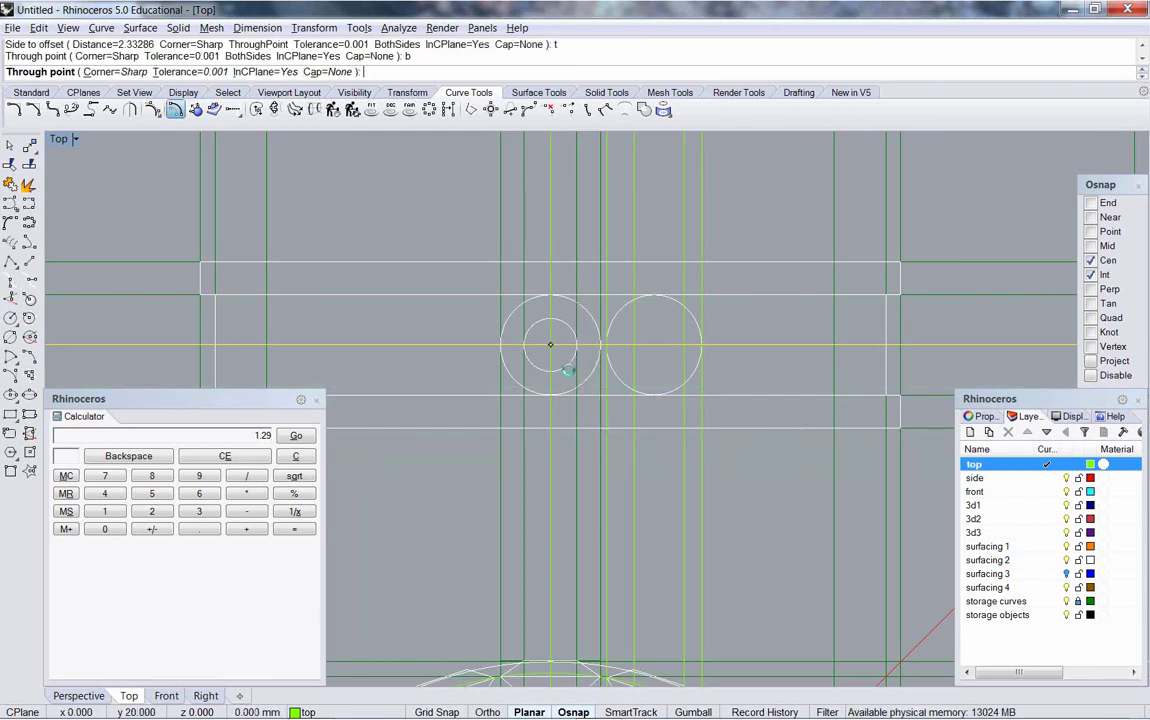
{"action": "left_click", "coordinate": [553, 371]}
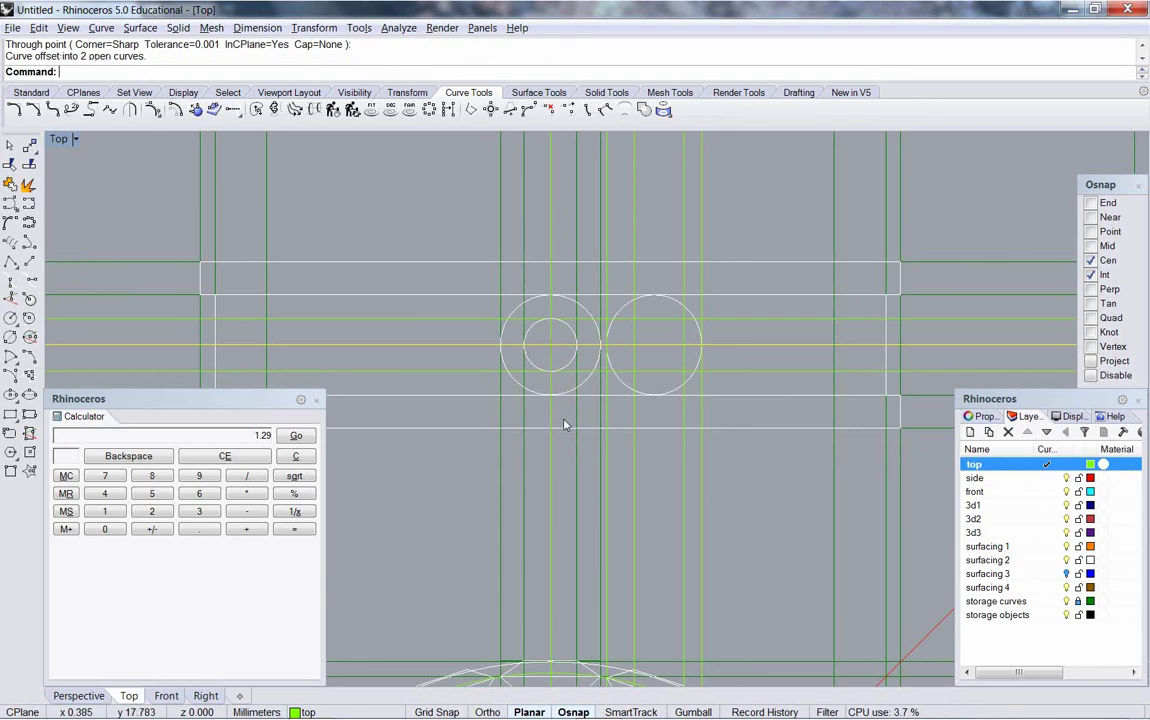
{"action": "key", "text": "ctrl+z"}
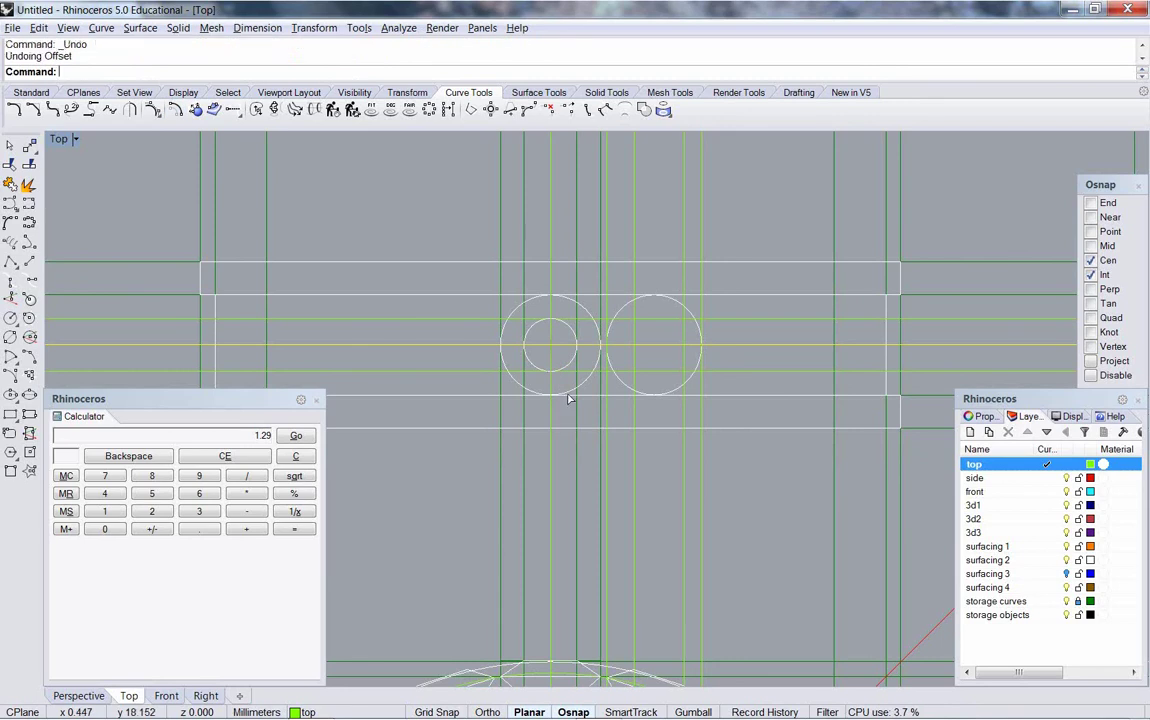
Step: Offset the upper view's horizontal centre line to both sides through the intersection of the first gem's table circle and vertical centre line
{"action": "key", "text": "Return"}
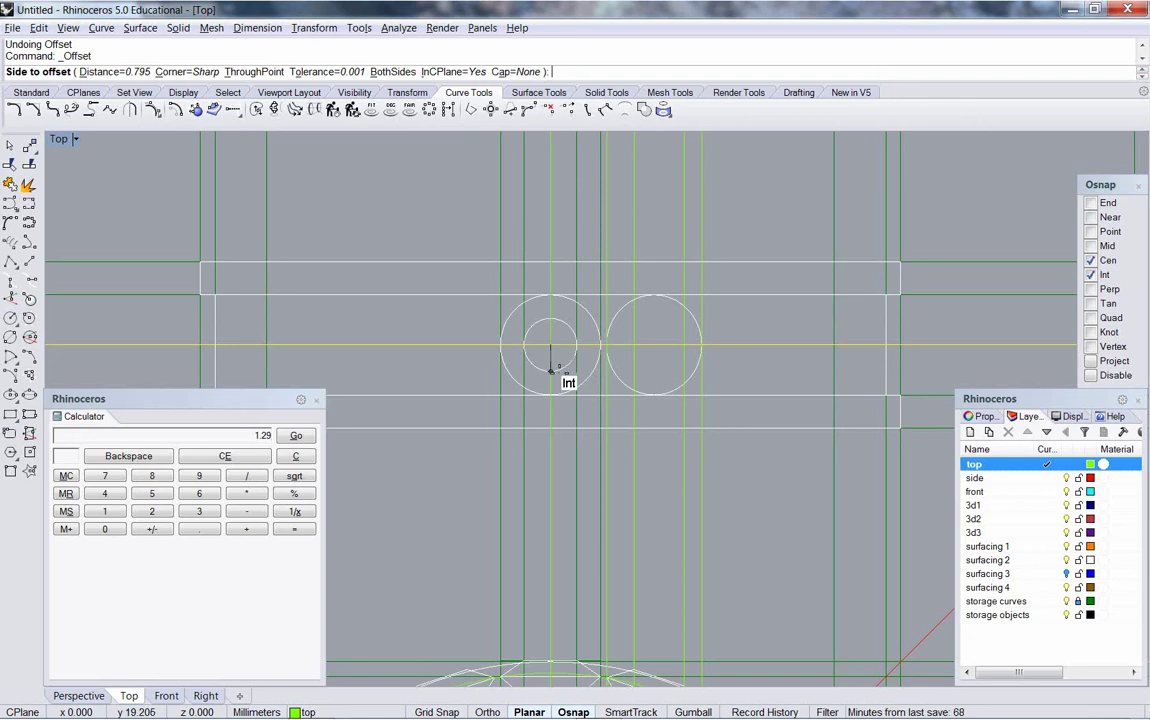
{"action": "type", "text": "t"}
{"action": "key", "text": "Return"}
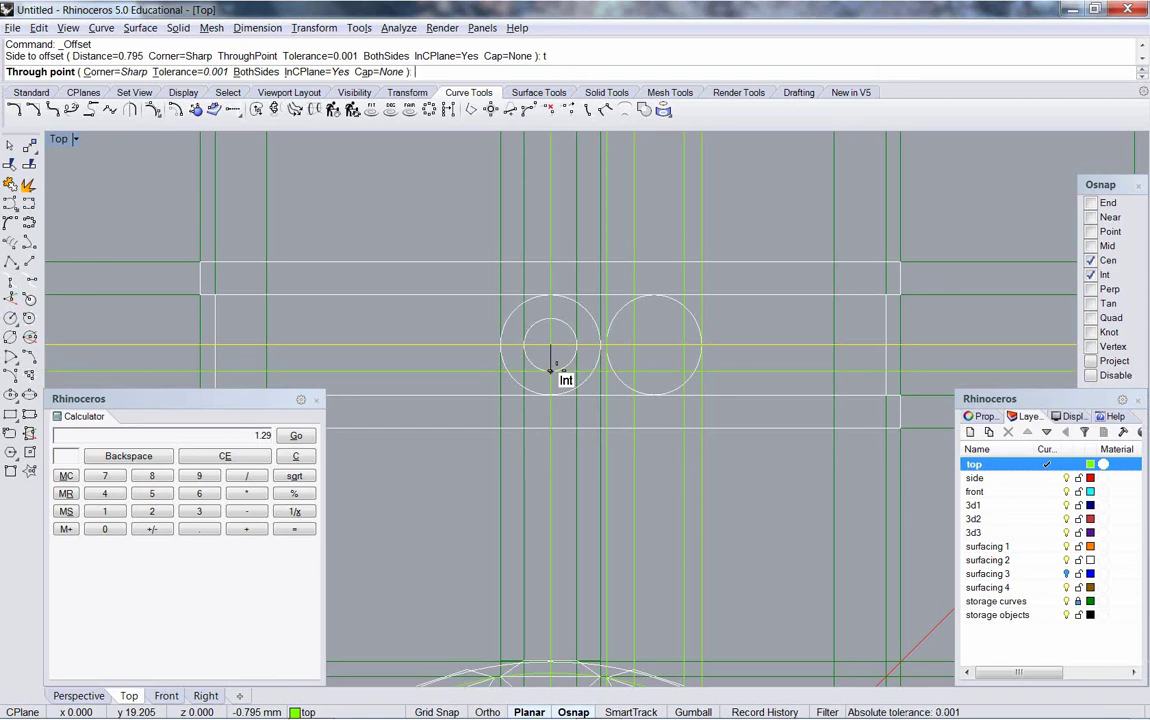
{"action": "type", "text": "b"}
{"action": "key", "text": "Return"}
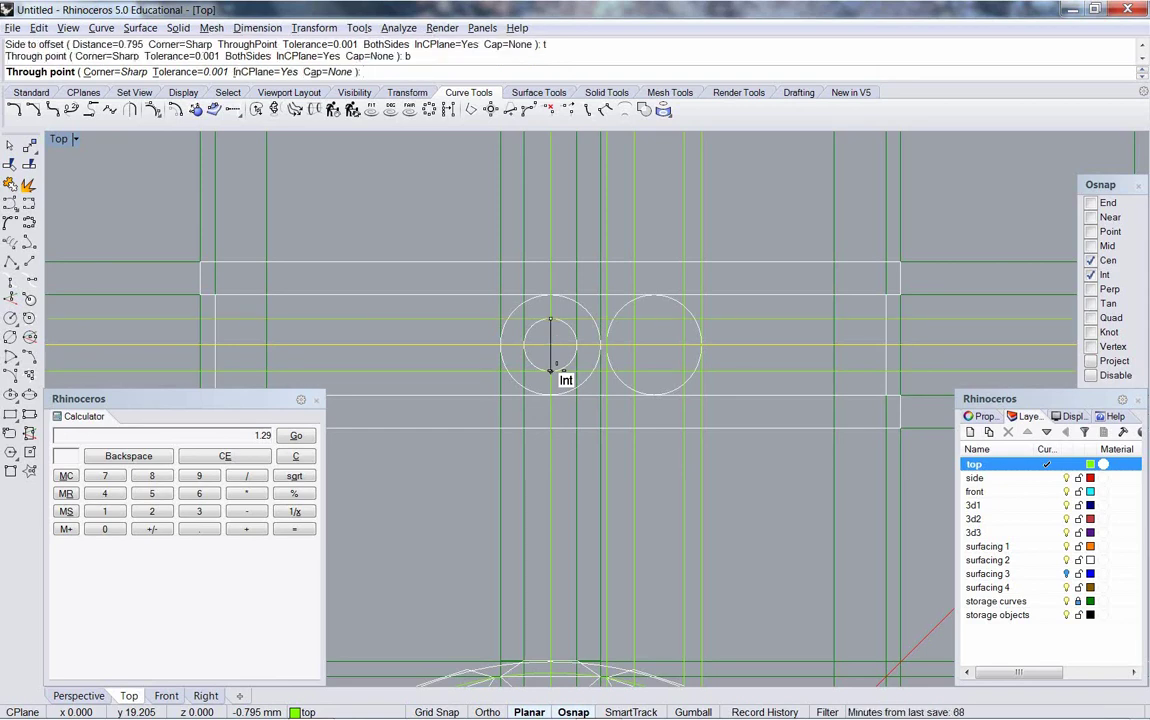
{"action": "left_click", "coordinate": [550, 370]}
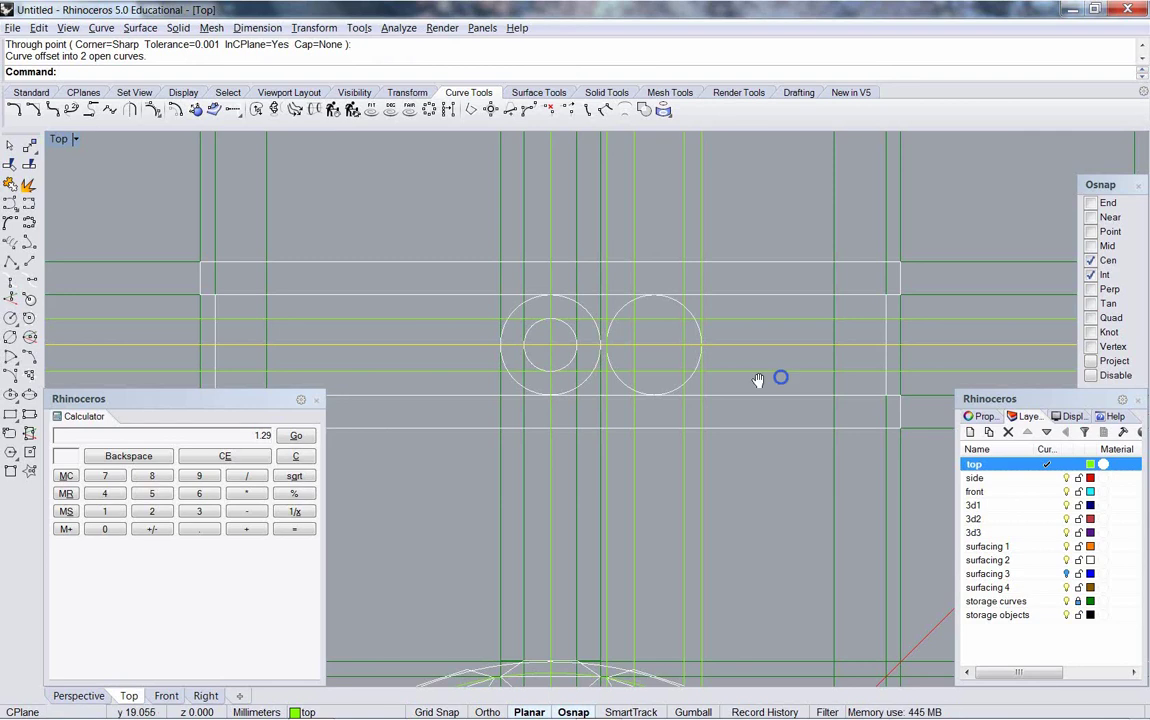
Step: Draw two diameter circles between the second gem's two table projection lines, centred on the new horizontal offset lines
{"action": "right_click_drag", "start_coordinate": [783, 377], "coordinate": [645, 383]}
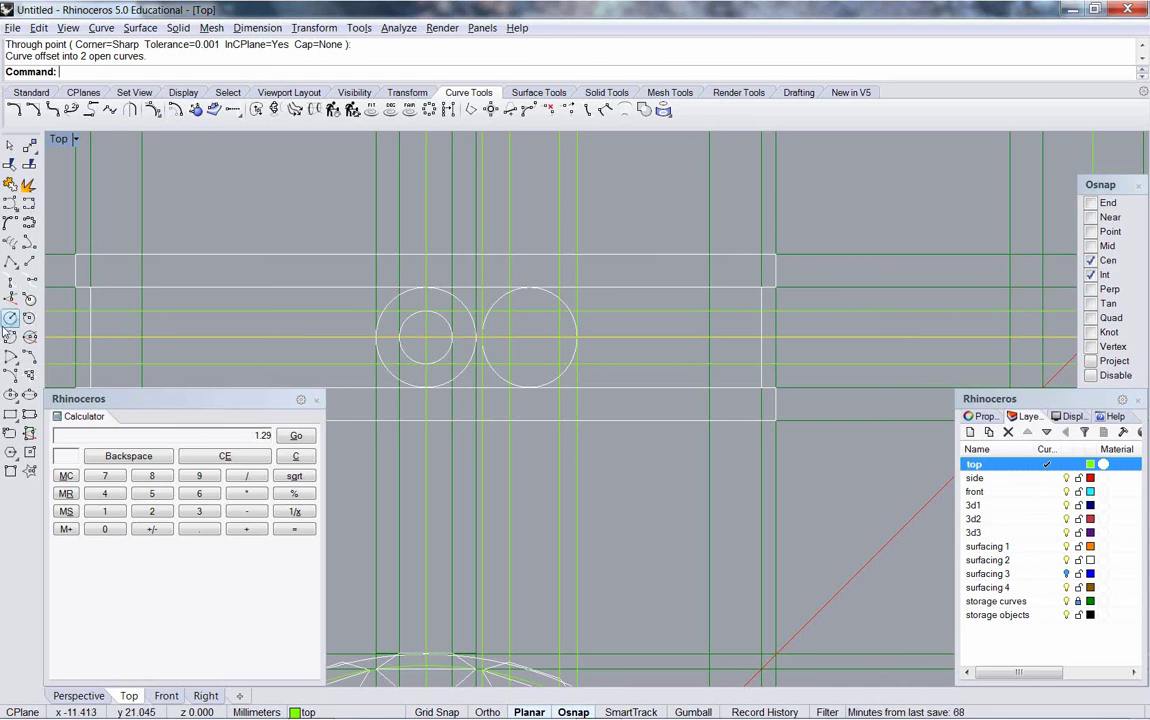
{"action": "left_click", "coordinate": [10, 336]}
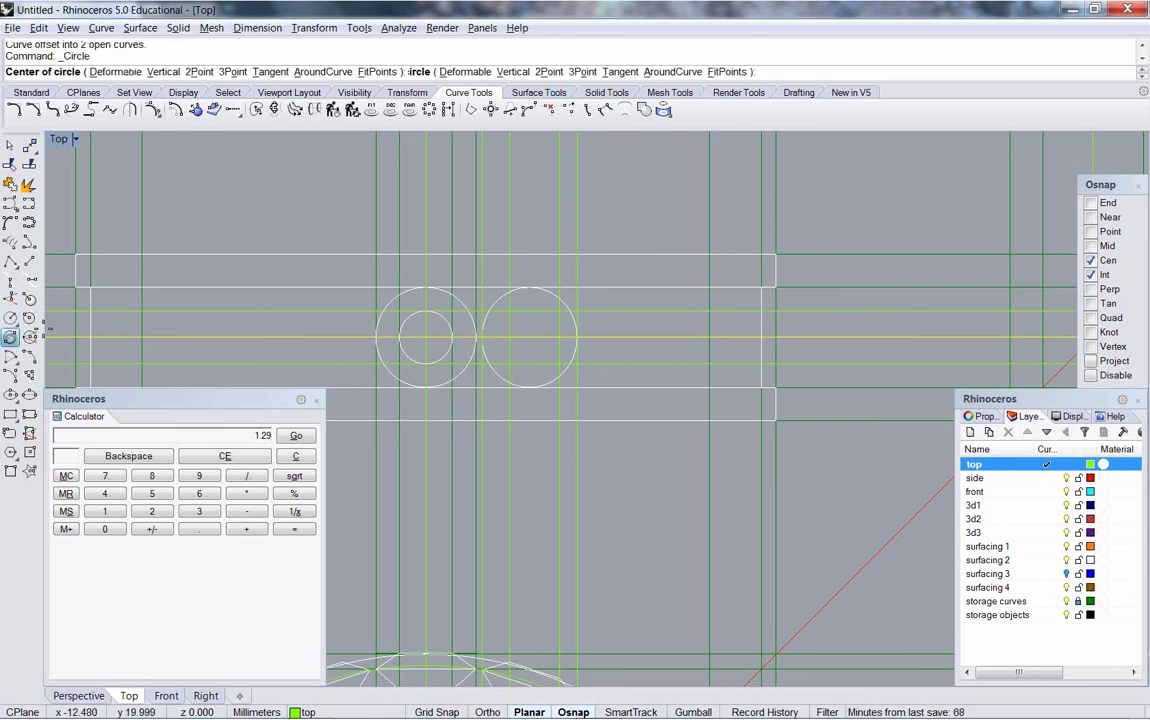
{"action": "left_click", "coordinate": [515, 305]}
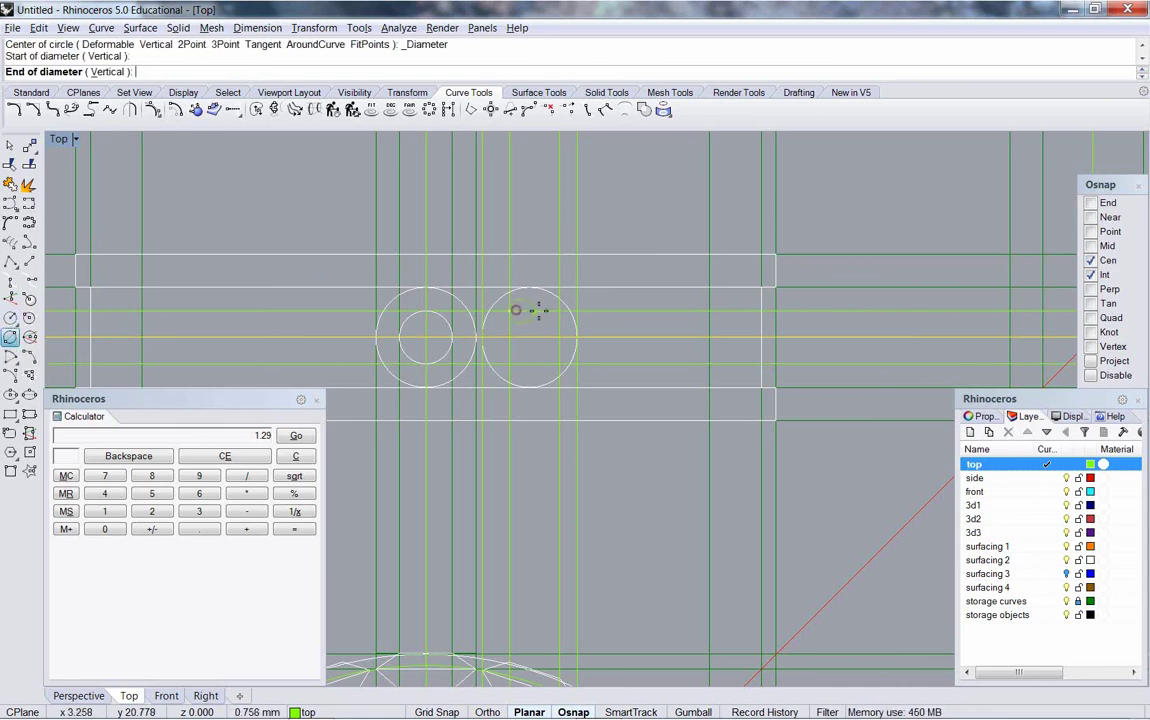
{"action": "left_click", "coordinate": [551, 316]}
{"action": "key", "text": "Return"}
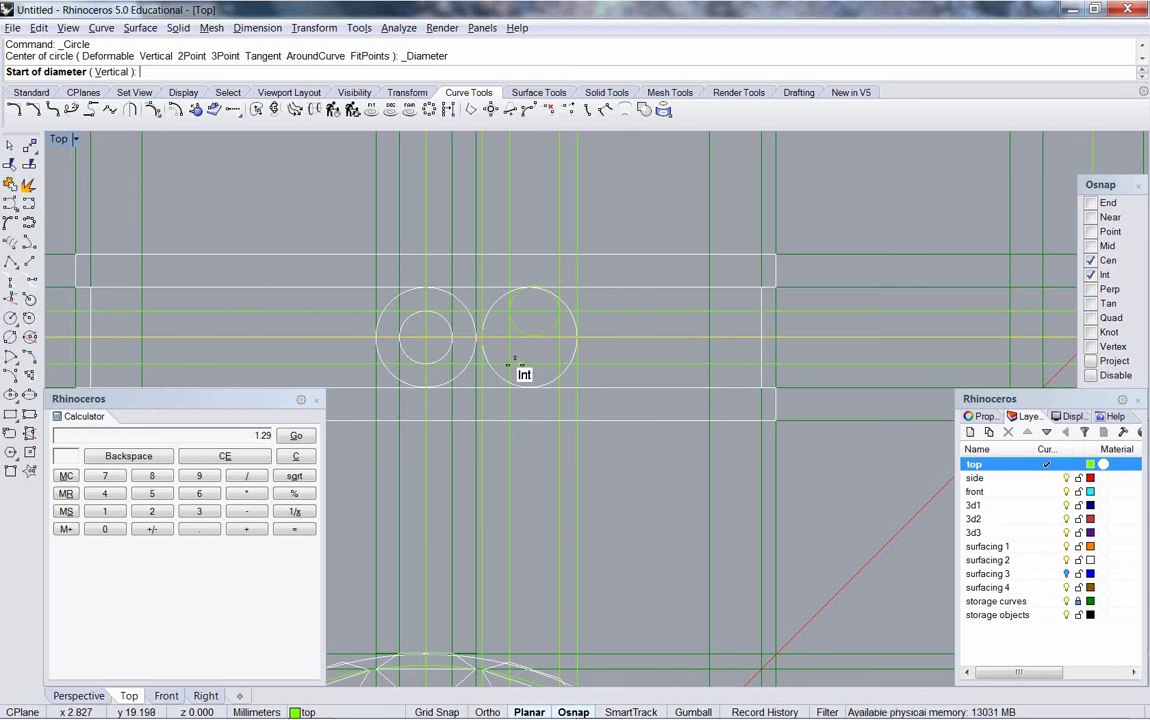
{"action": "left_click", "coordinate": [521, 365]}
{"action": "left_click", "coordinate": [556, 365]}
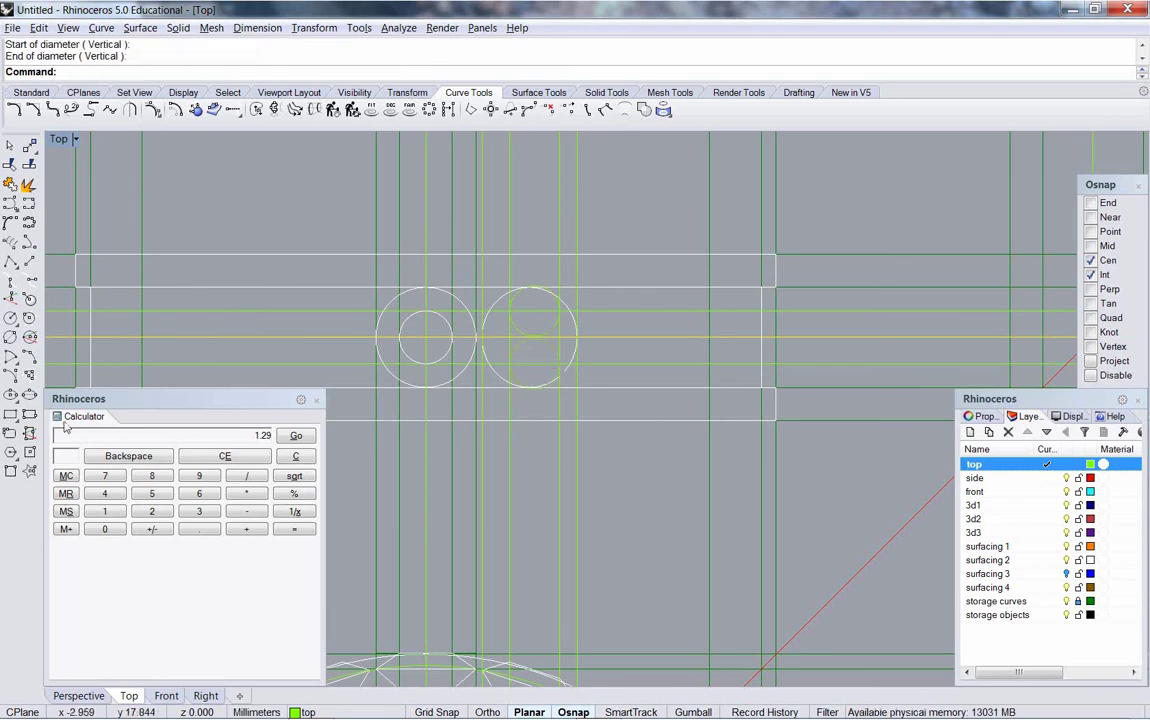
Step: On layer surfacing 2, draw the second gem's table ellipse between the two circle centres, reaching its outer table line, and delete the helper circles
{"action": "left_click", "coordinate": [28, 356]}
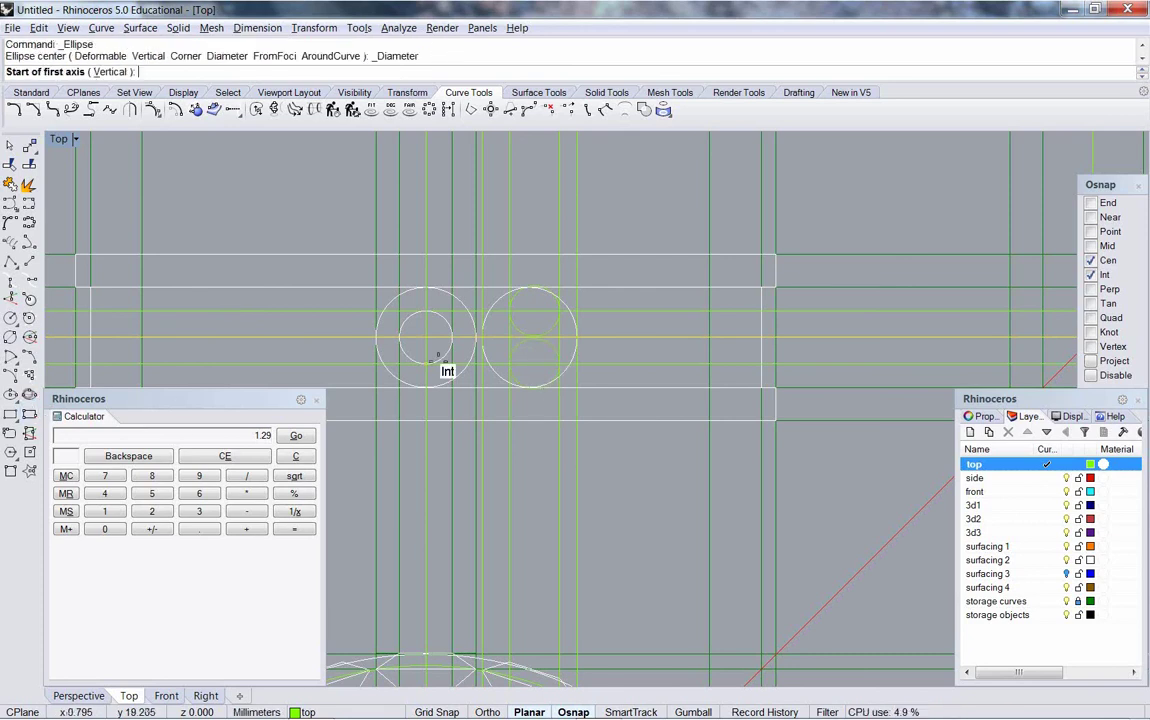
{"action": "left_click", "coordinate": [1048, 560]}
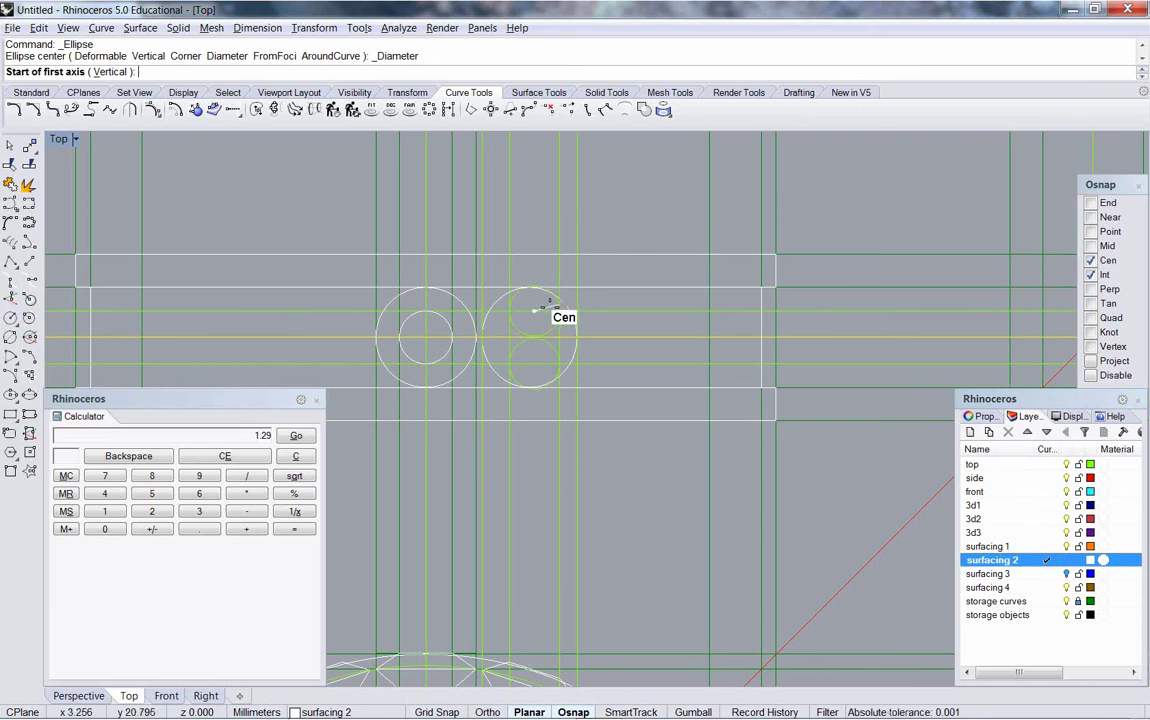
{"action": "left_click", "coordinate": [551, 324]}
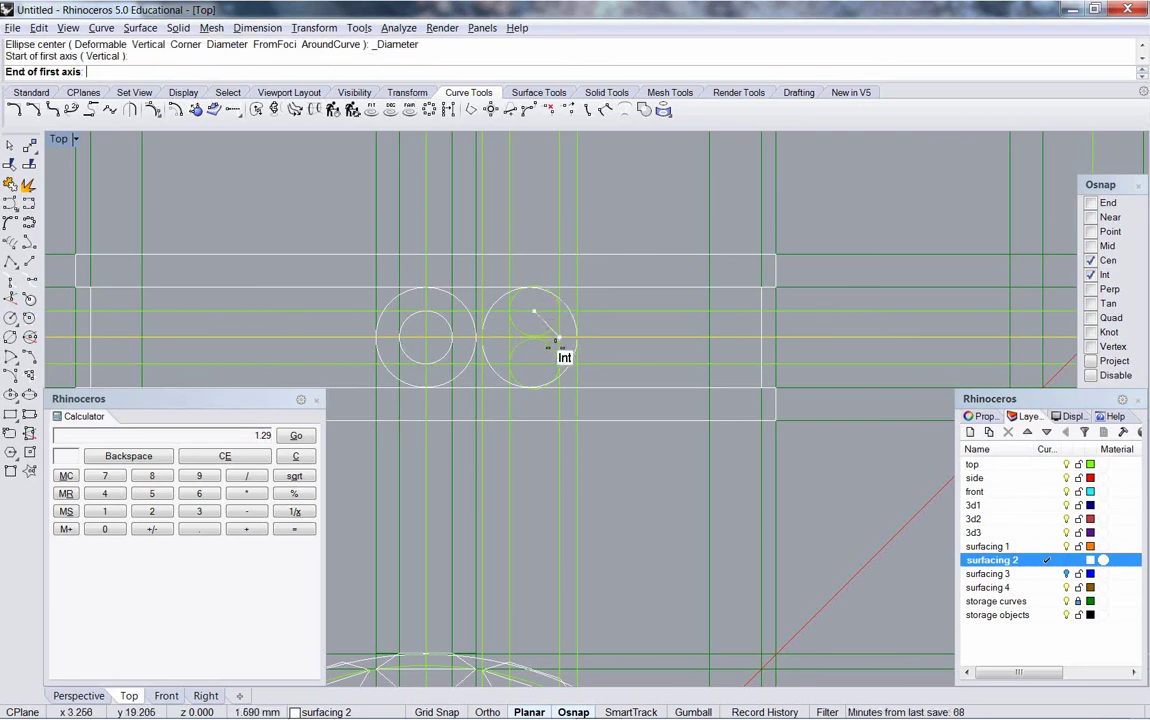
{"action": "left_click", "coordinate": [544, 310]}
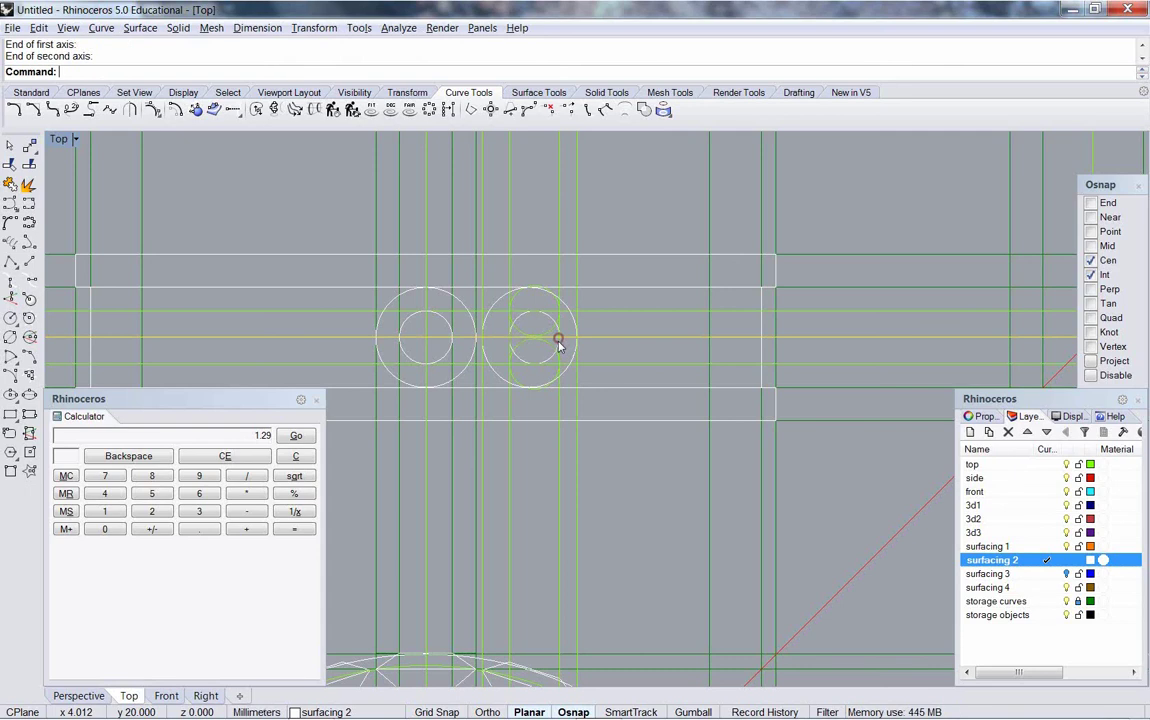
{"action": "left_click", "coordinate": [545, 349]}
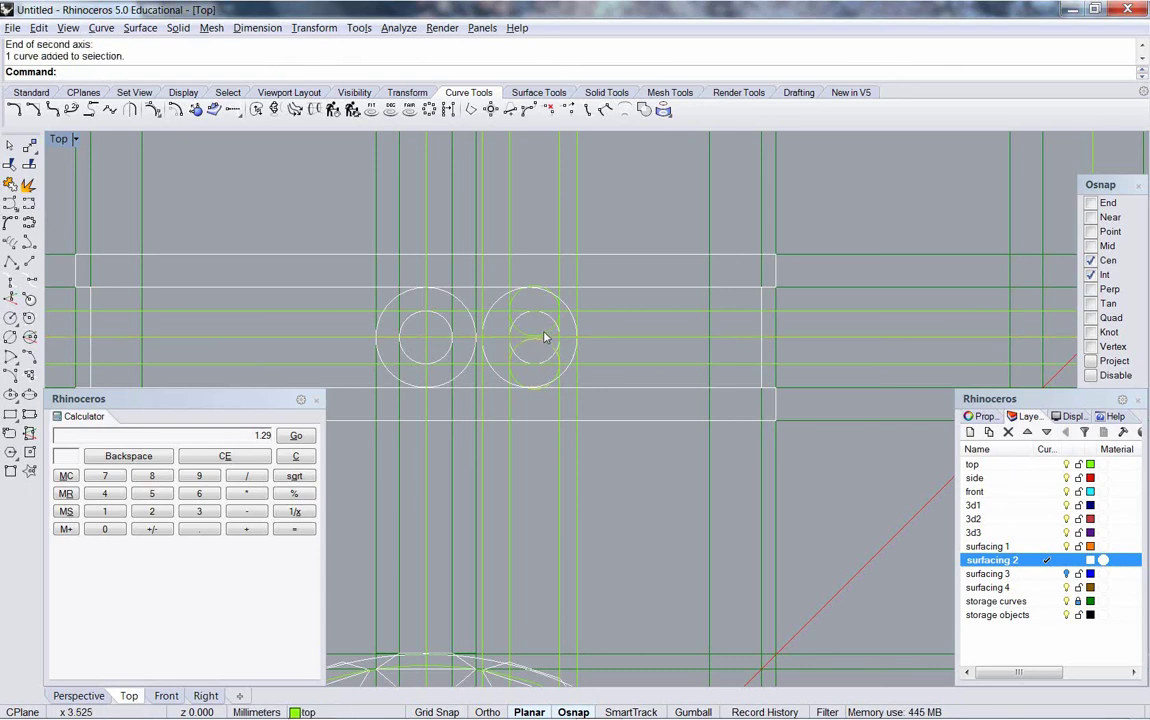
{"action": "key", "text": "Delete"}
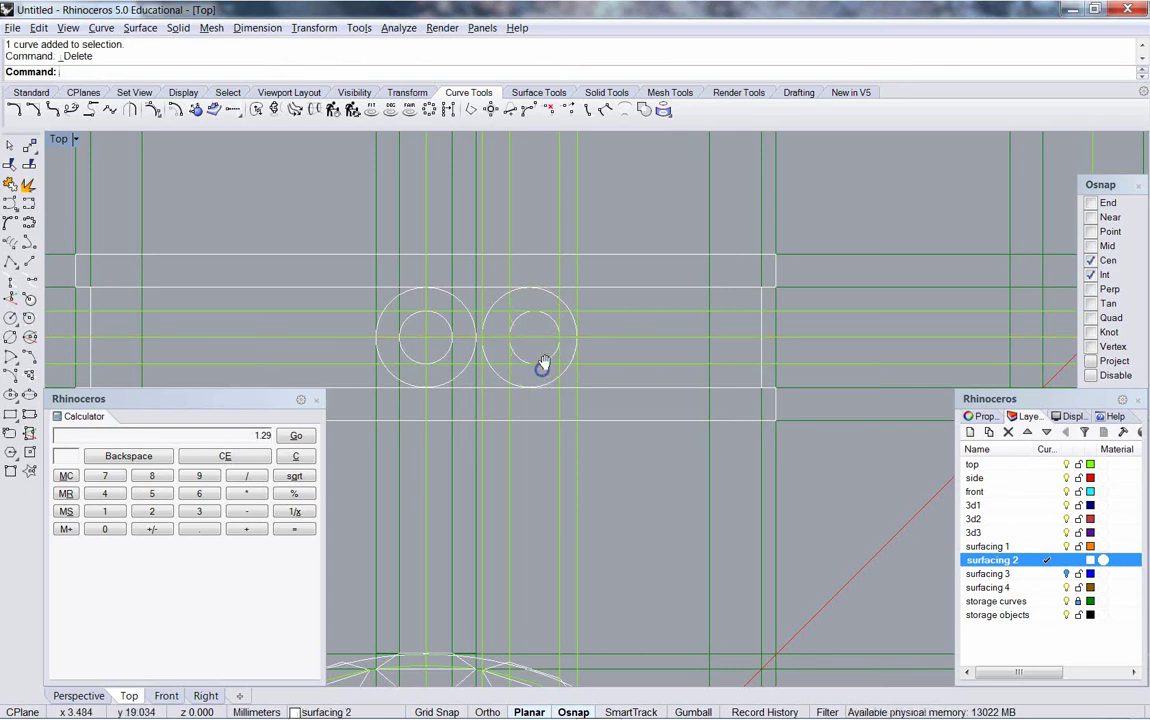
Step: Make top the current layer and offset the second gem's outer projection line through the third gem's near girdle corner
{"action": "scroll", "coordinate": [543, 350], "scroll_direction": "down", "scroll_amount": 3}
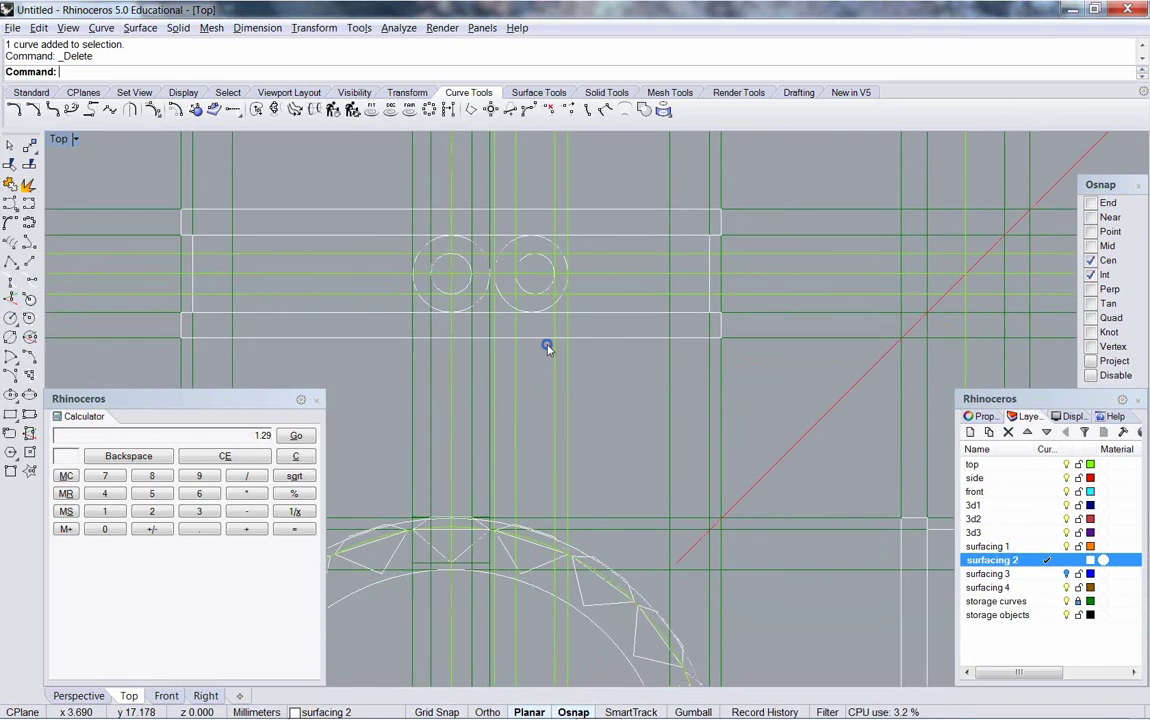
{"action": "scroll", "coordinate": [576, 412], "scroll_direction": "down", "scroll_amount": 1}
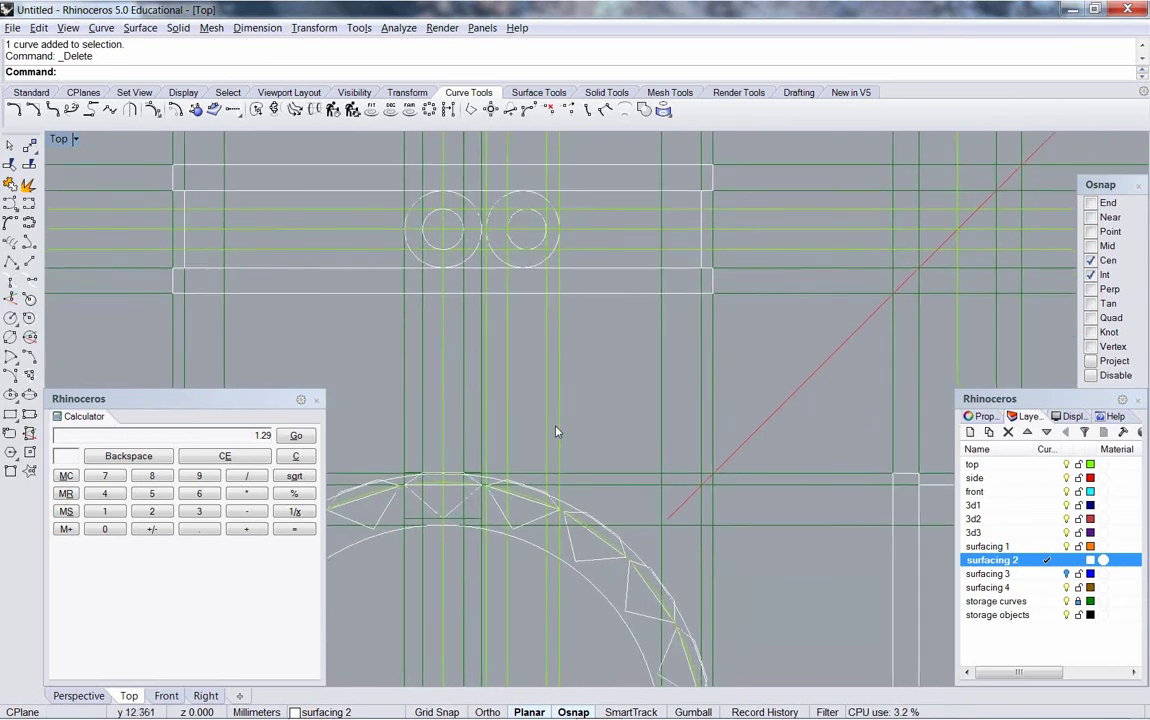
{"action": "left_click", "coordinate": [561, 429]}
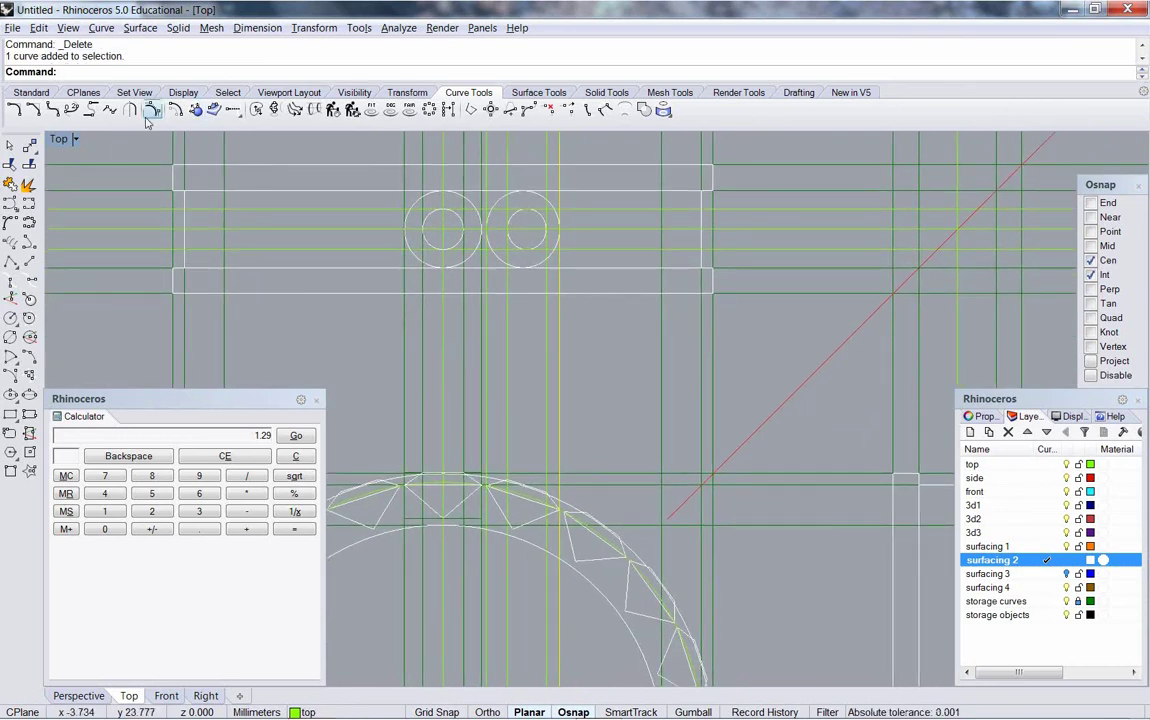
{"action": "left_click", "coordinate": [175, 109]}
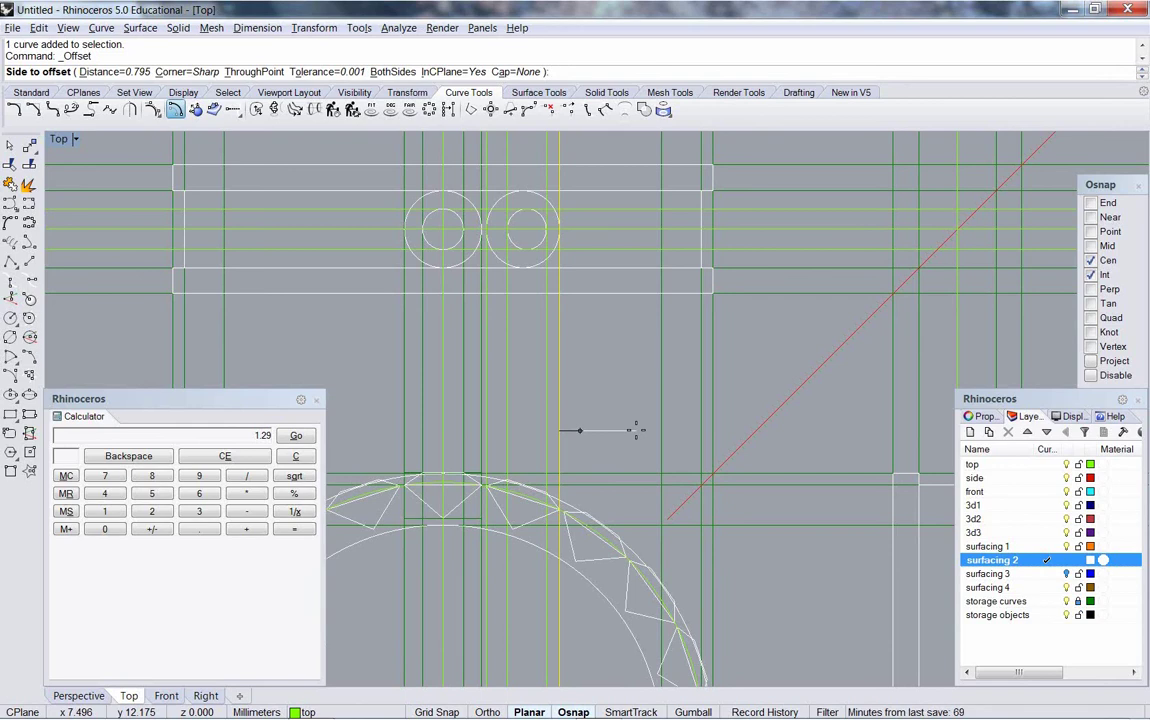
{"action": "type", "text": "y"}
{"action": "key", "text": "Return"}
{"action": "type", "text": "t"}
{"action": "key", "text": "Return"}
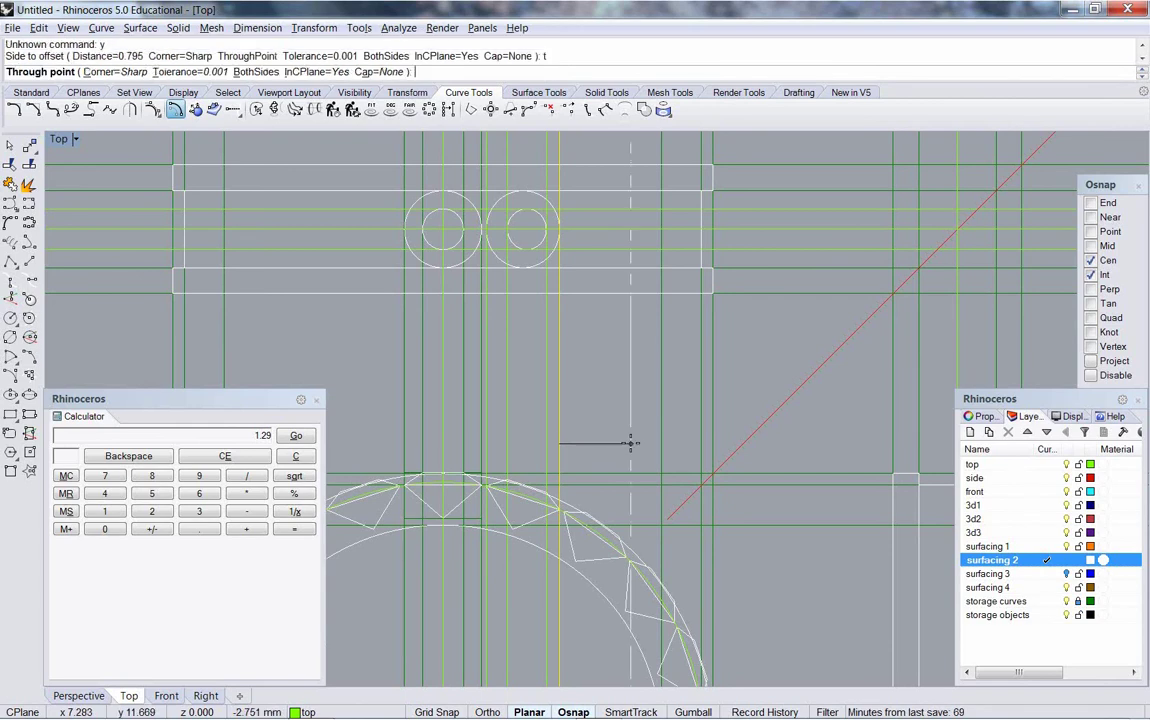
{"action": "left_click", "coordinate": [1050, 464]}
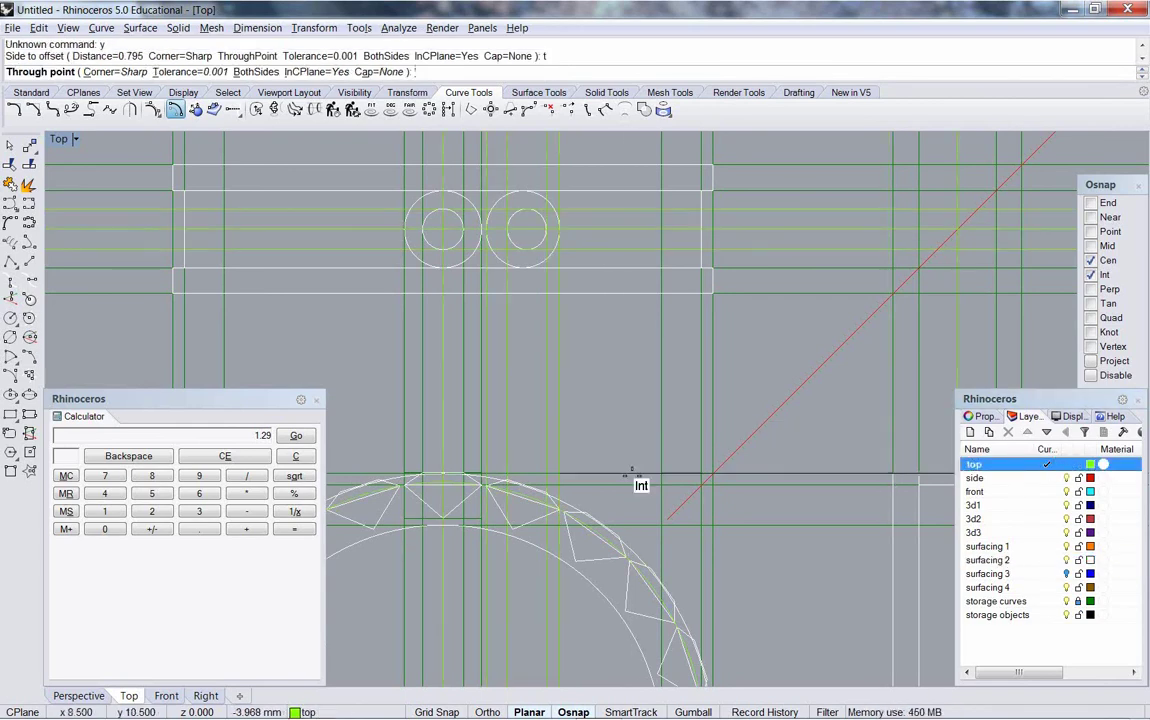
{"action": "left_click", "coordinate": [580, 522]}
{"action": "key", "text": "Return"}
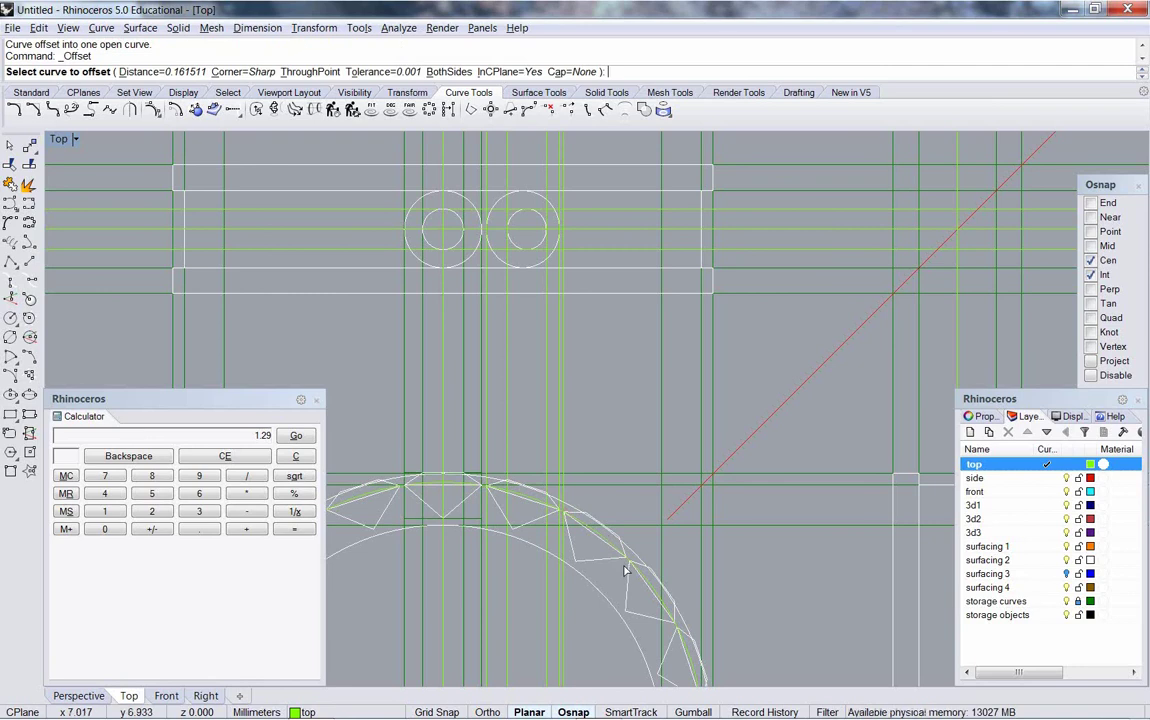
Step: Offset the third gem's near girdle projection line through the gem's far girdle corner
{"action": "type", "text": "t"}
{"action": "key", "text": "Return"}
{"action": "left_click", "coordinate": [567, 415]}
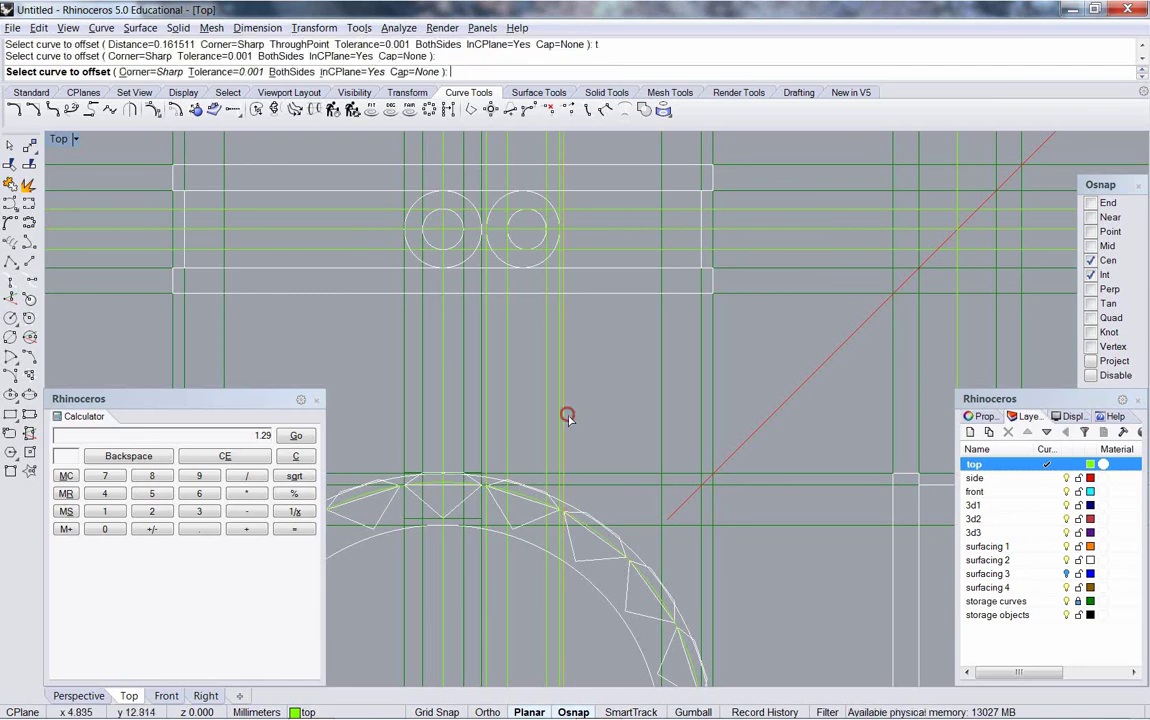
{"action": "left_click", "coordinate": [568, 503]}
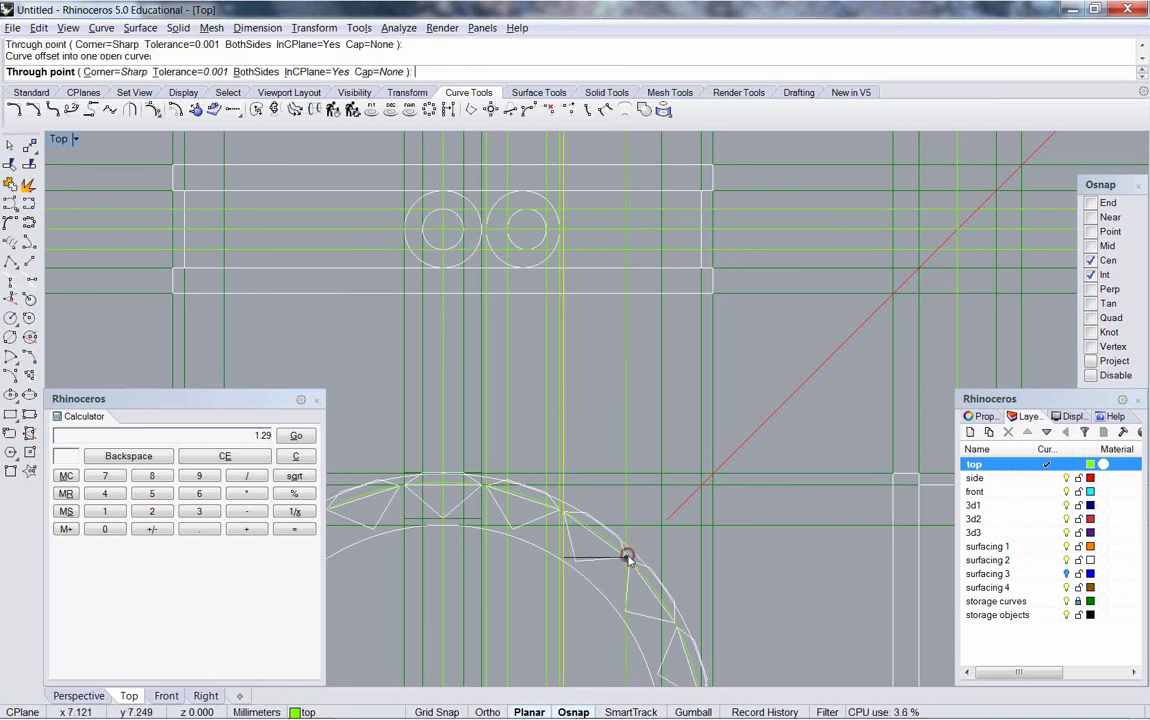
{"action": "key", "text": "Return"}
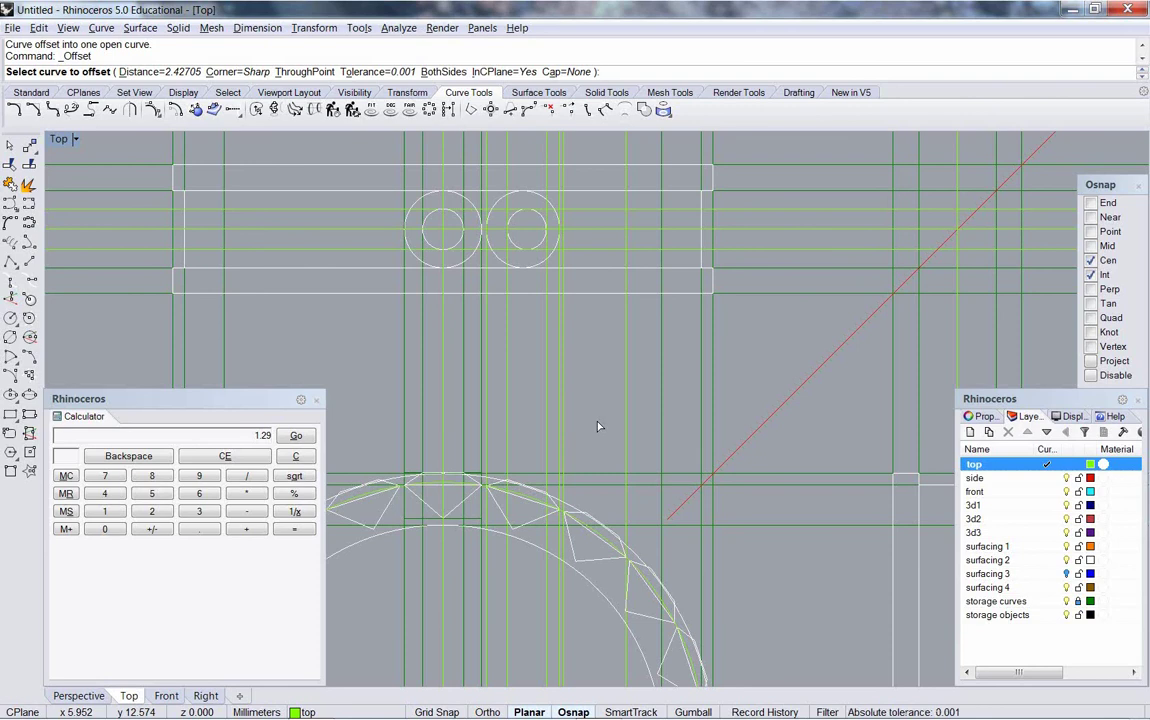
{"action": "left_click", "coordinate": [568, 446]}
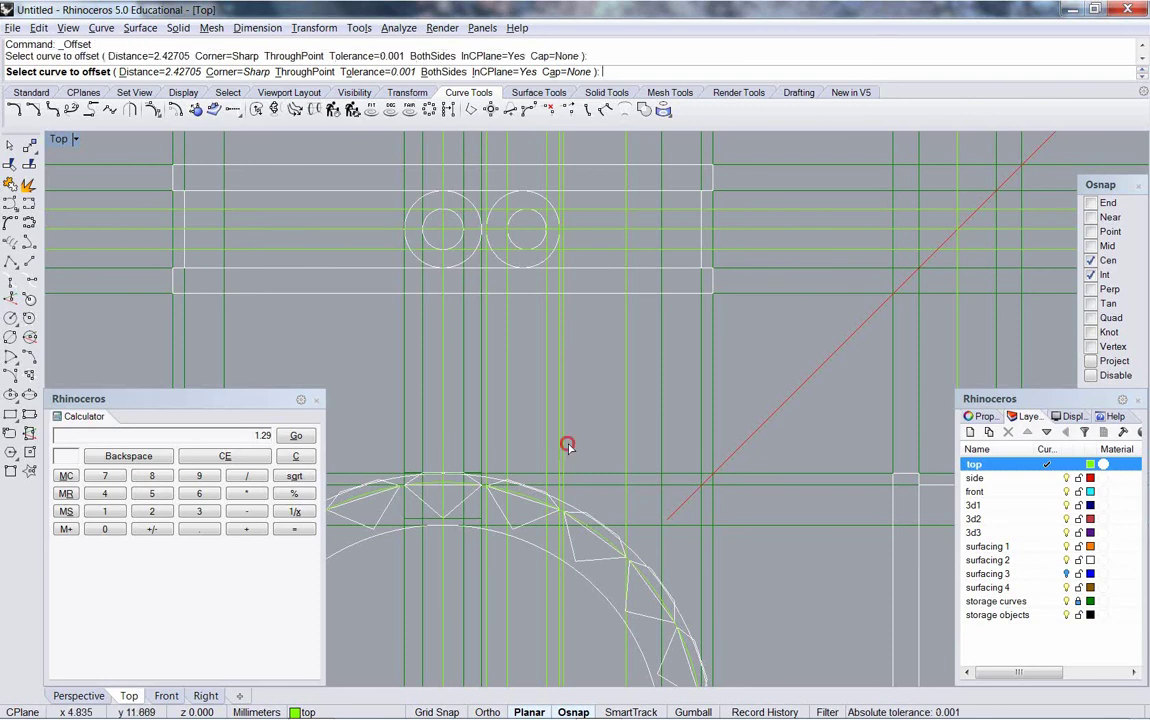
{"action": "type", "text": "t"}
{"action": "key", "text": "Return"}
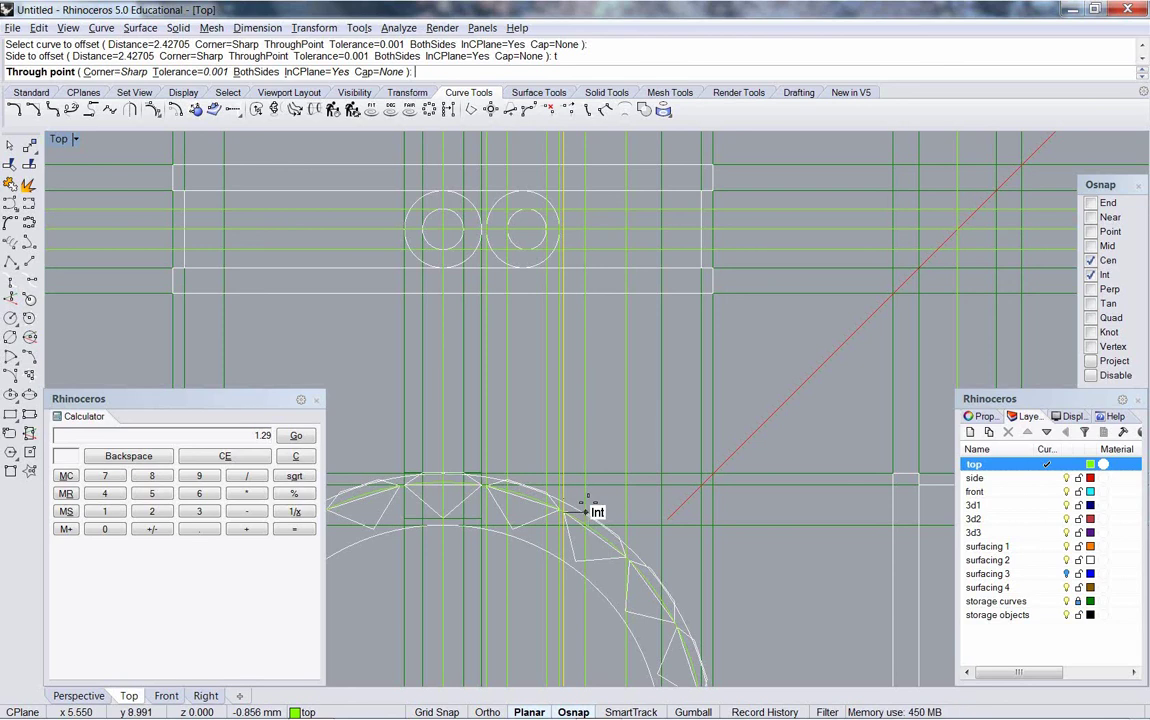
{"action": "left_click", "coordinate": [590, 492]}
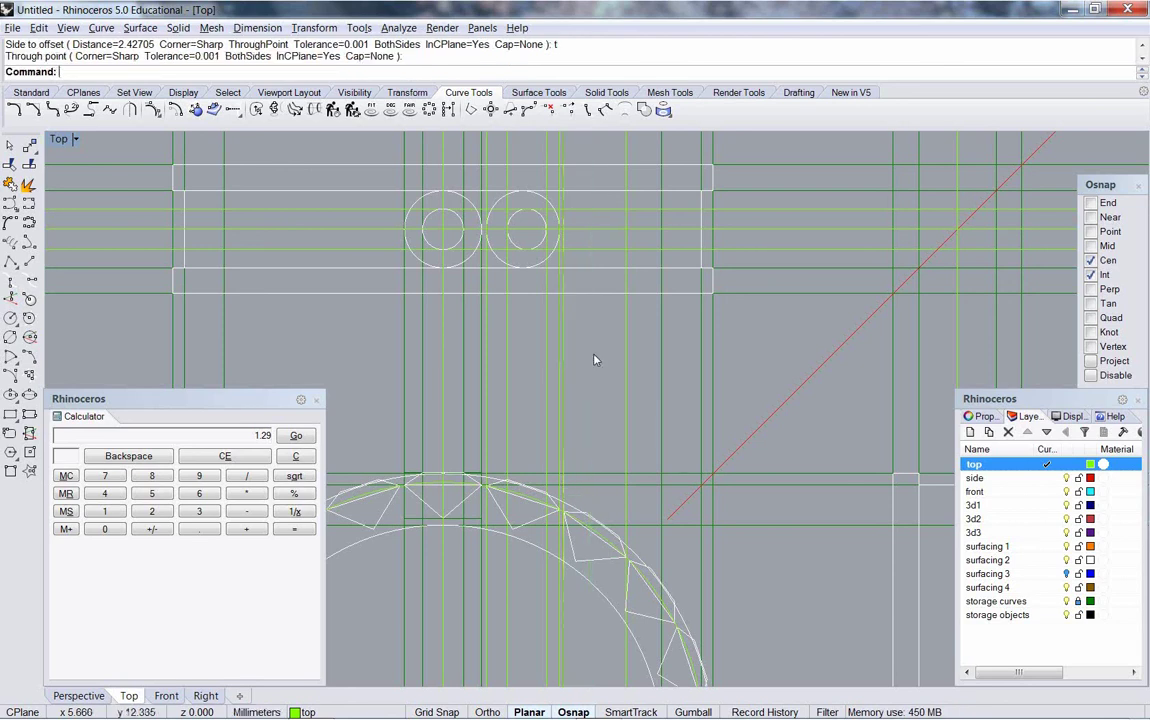
Step: Draw two diameter circles between the third gem's two girdle projection lines, centred on the band's lower and upper inner edges
{"action": "right_click_drag", "start_coordinate": [593, 302], "coordinate": [594, 452]}
{"action": "scroll", "coordinate": [583, 421], "scroll_direction": "up", "scroll_amount": 4}
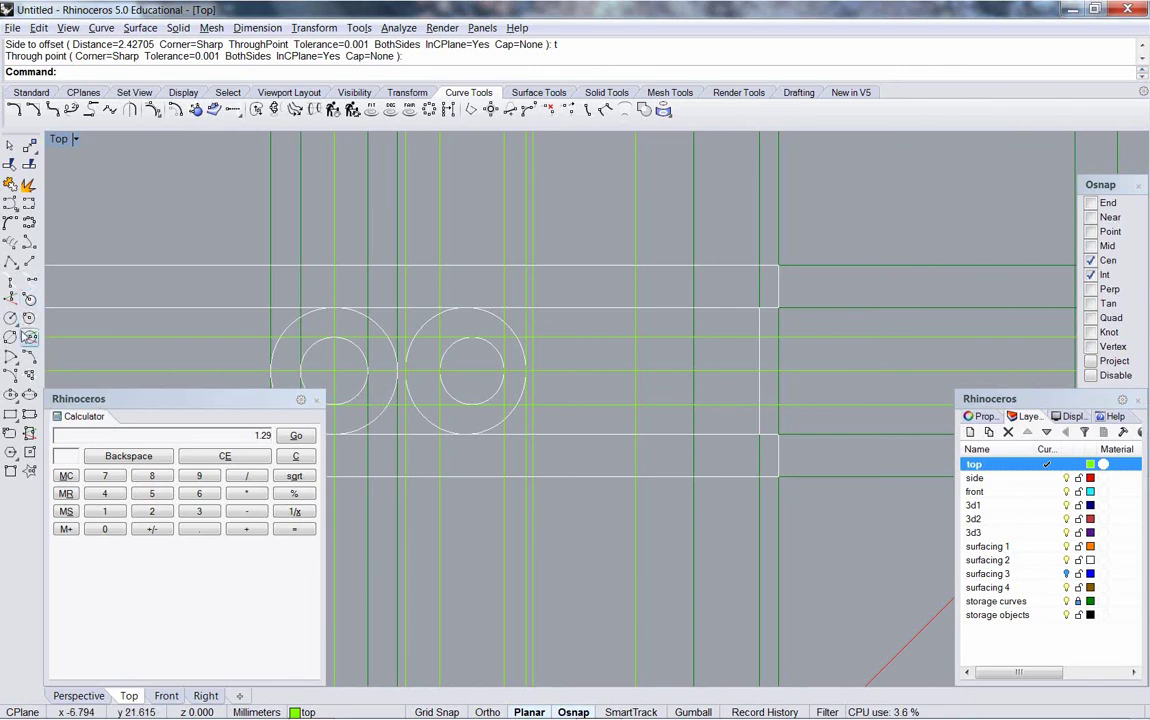
{"action": "left_click", "coordinate": [10, 299]}
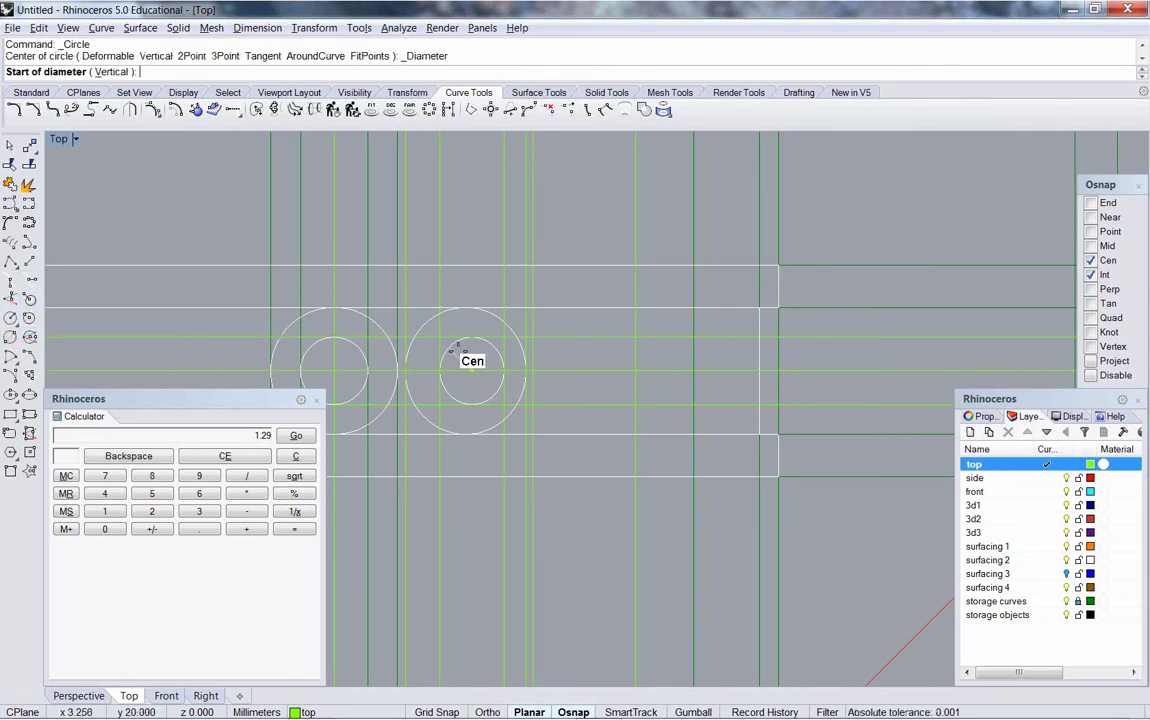
{"action": "left_click", "coordinate": [538, 437]}
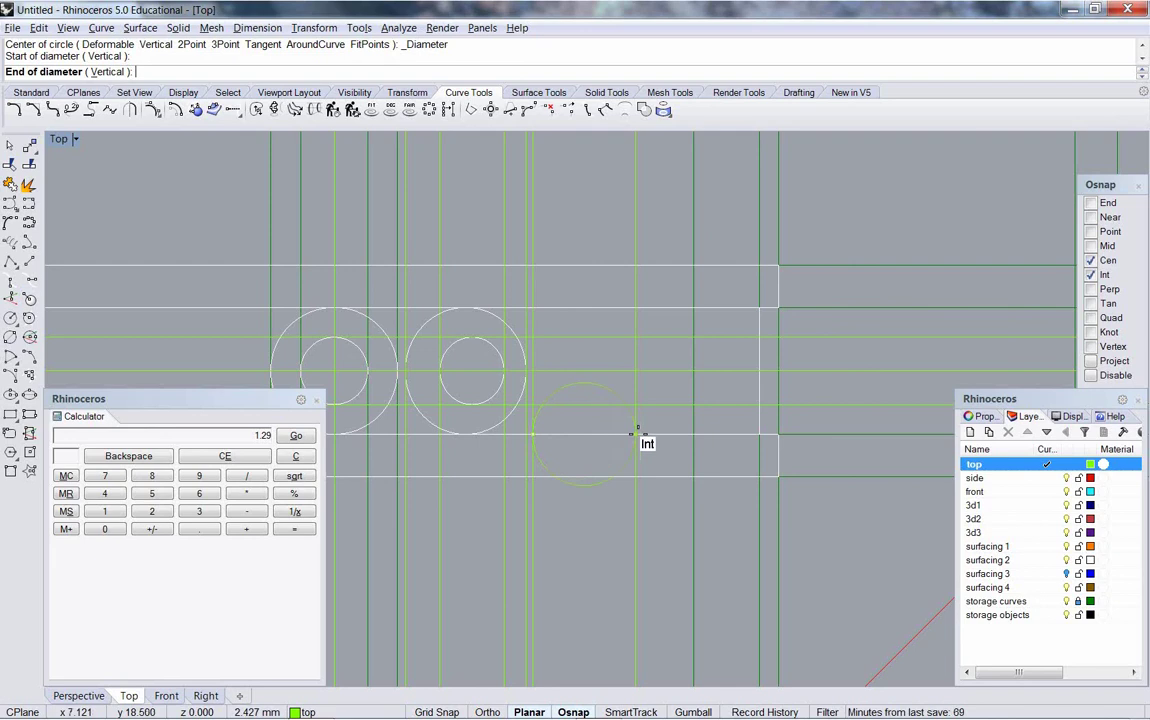
{"action": "left_click", "coordinate": [636, 437]}
{"action": "key", "text": "Return"}
{"action": "left_click", "coordinate": [537, 309]}
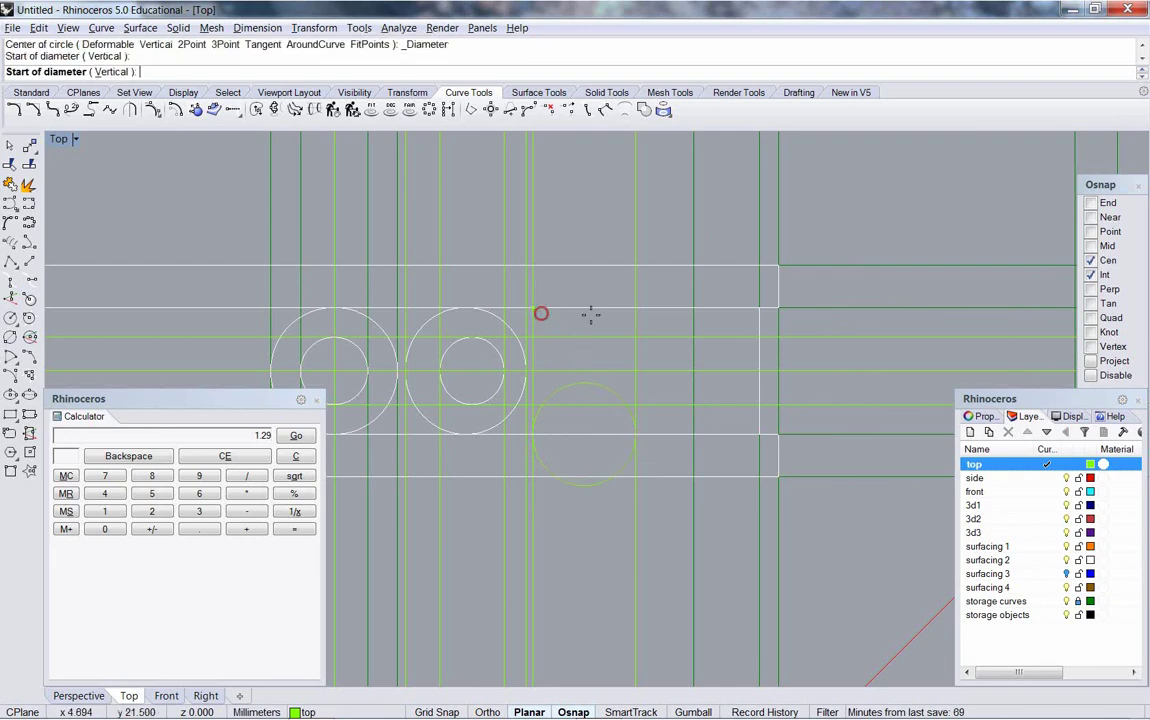
{"action": "left_click", "coordinate": [636, 309]}
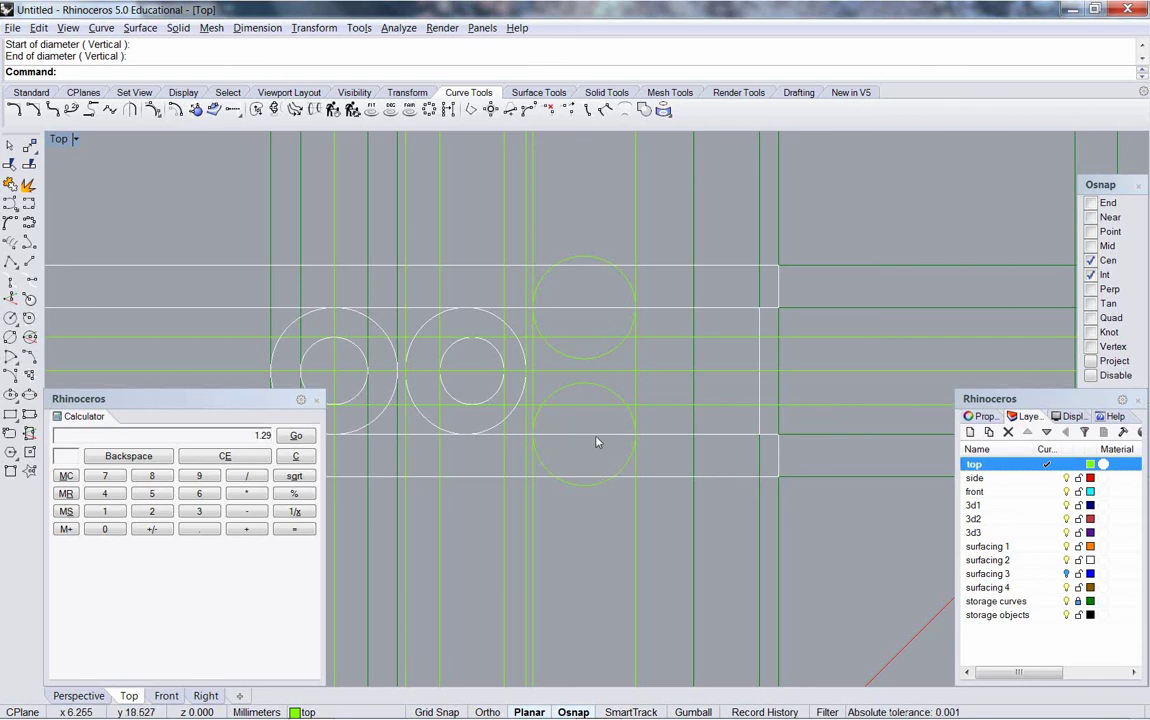
Step: On layer surfacing 2, draw the third gem's girdle ellipse between the two circle centres, reaching its near girdle line, and delete the helper circles
{"action": "left_click", "coordinate": [1047, 560]}
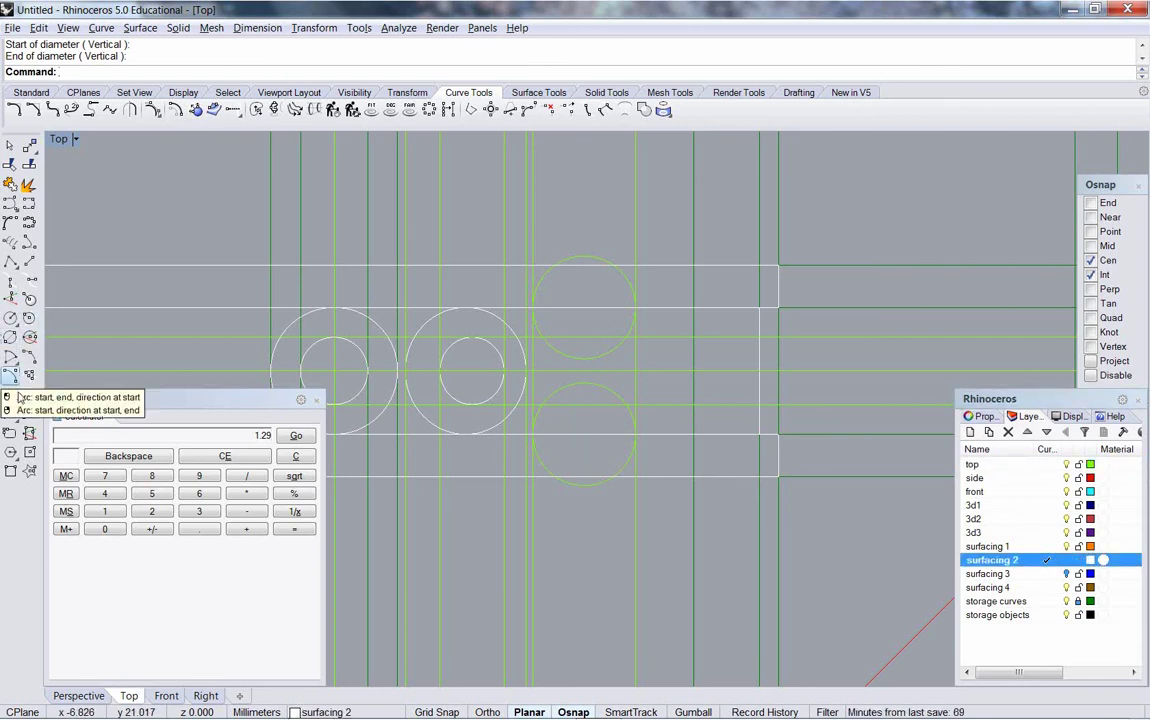
{"action": "left_click", "coordinate": [29, 394]}
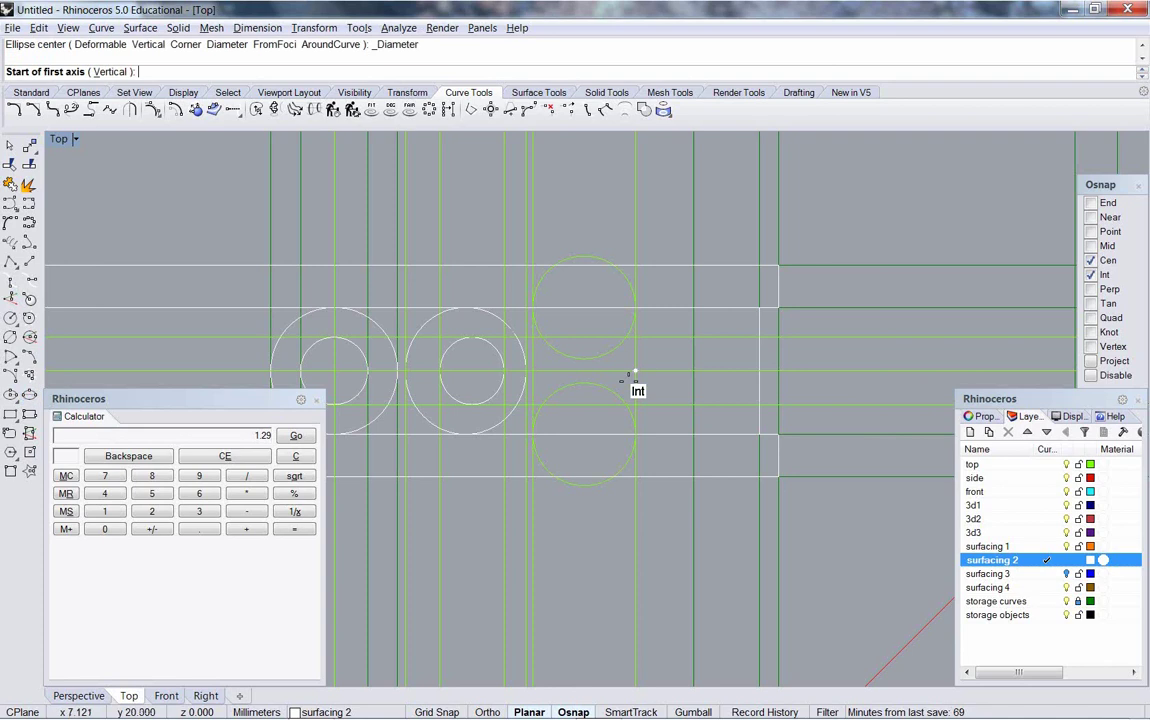
{"action": "left_click", "coordinate": [623, 390]}
{"action": "left_click", "coordinate": [615, 351]}
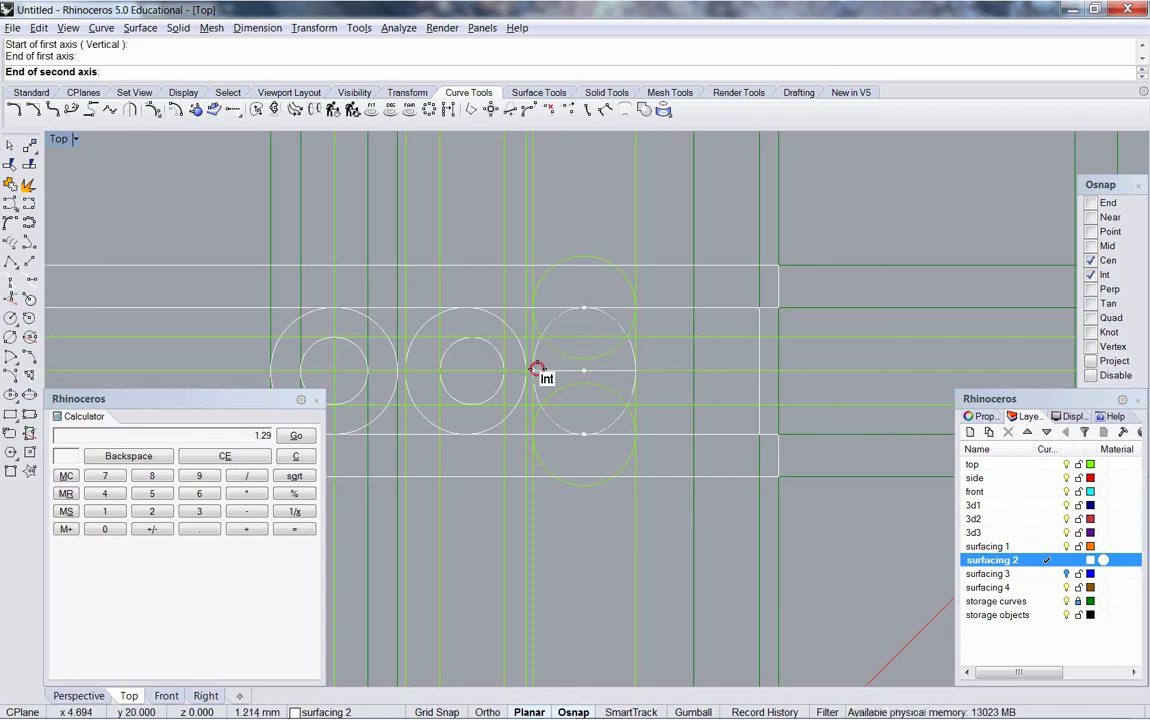
{"action": "left_click", "coordinate": [537, 370]}
{"action": "left_click", "coordinate": [605, 391]}
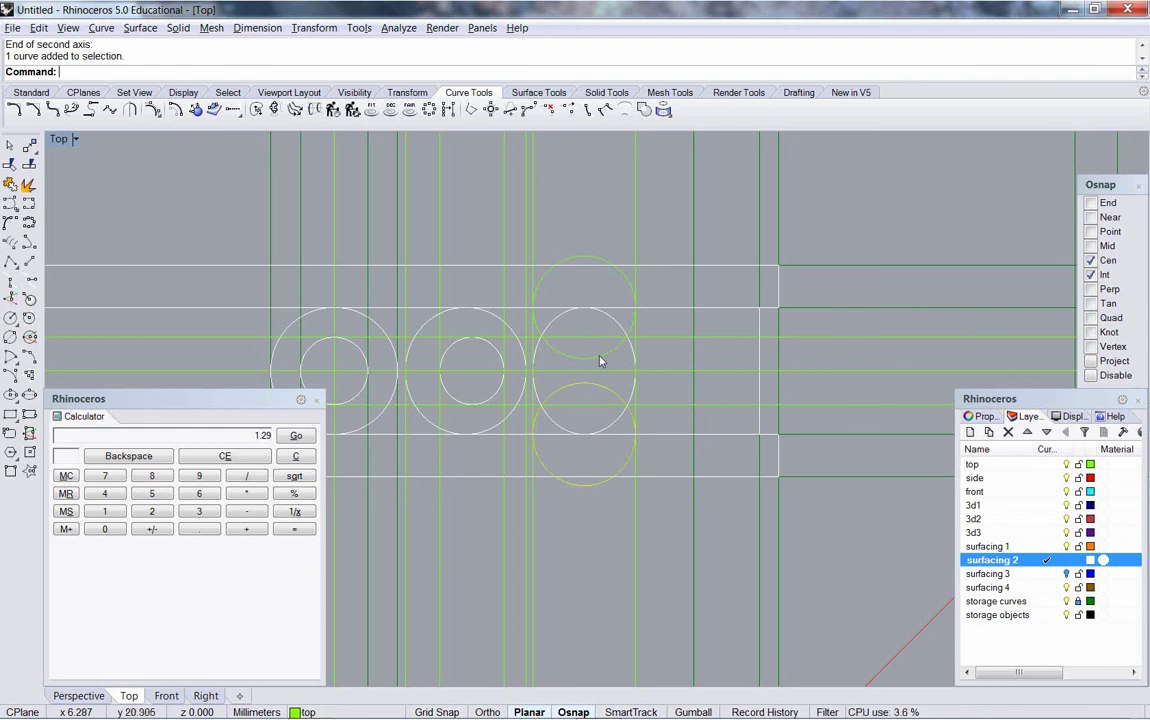
{"action": "left_click", "coordinate": [538, 324]}
{"action": "key", "text": "Delete"}
Step: Select the third gem's near girdle projection line above its profile
{"action": "right_click_drag", "start_coordinate": [552, 455], "coordinate": [549, 342]}
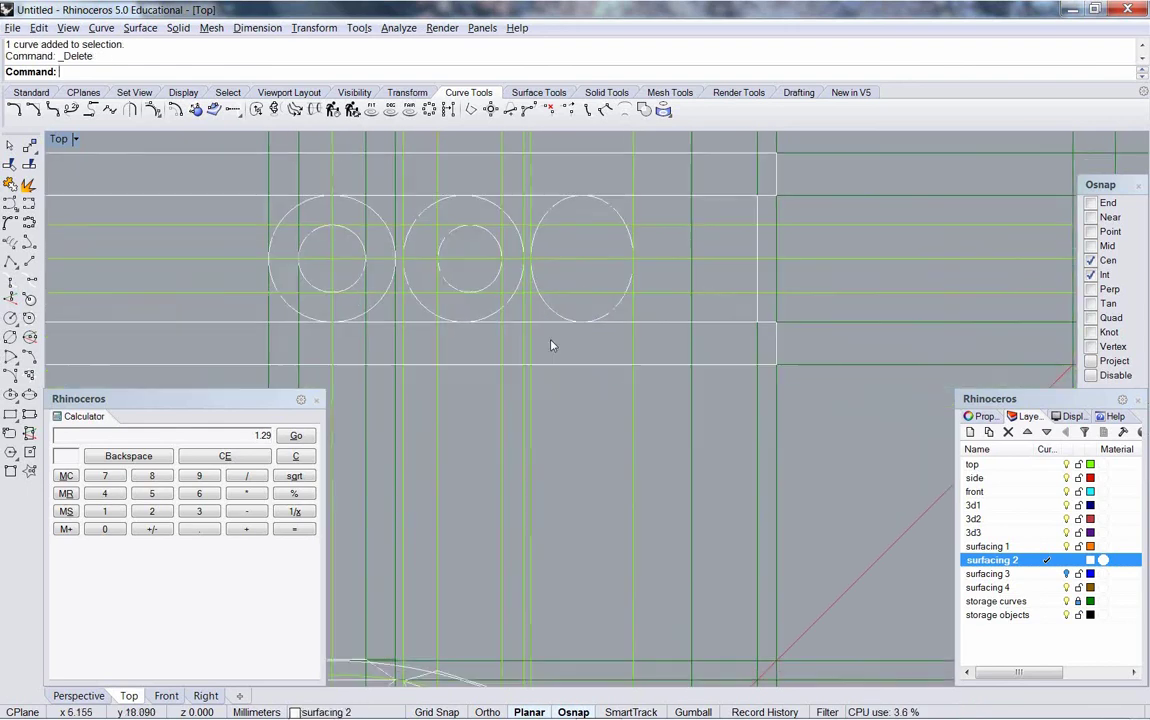
{"action": "scroll", "coordinate": [552, 386], "scroll_direction": "down", "scroll_amount": 4}
{"action": "scroll", "coordinate": [578, 443], "scroll_direction": "up", "scroll_amount": 2}
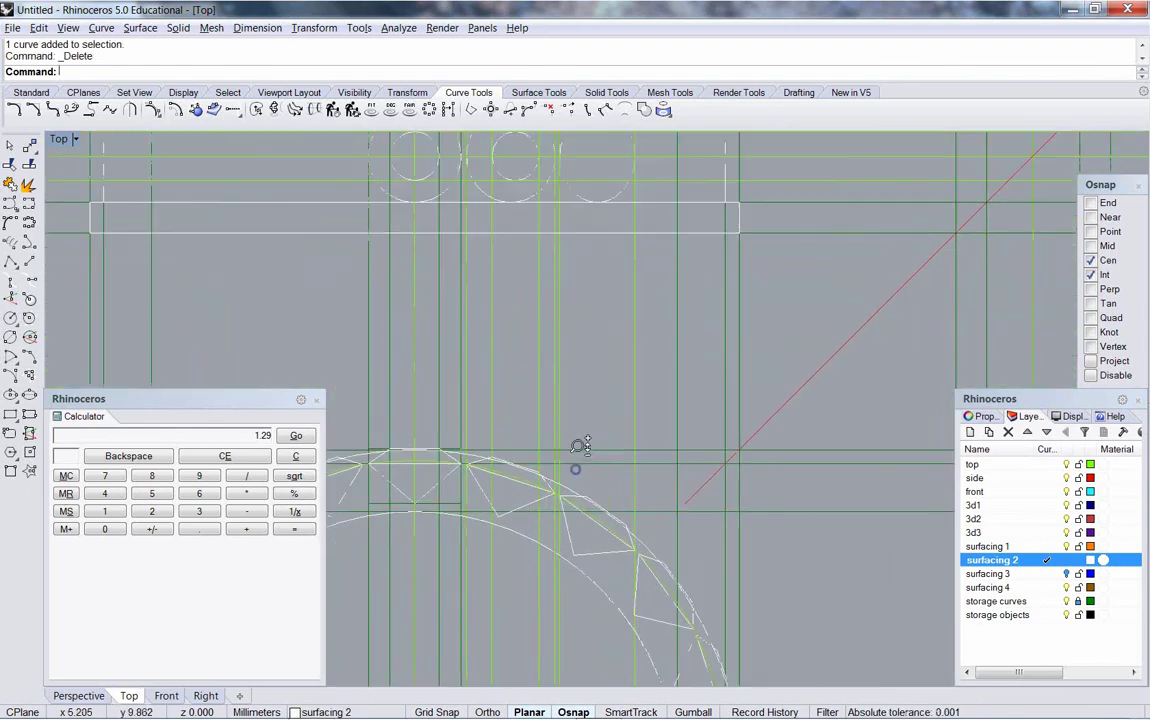
{"action": "left_click", "coordinate": [558, 437]}
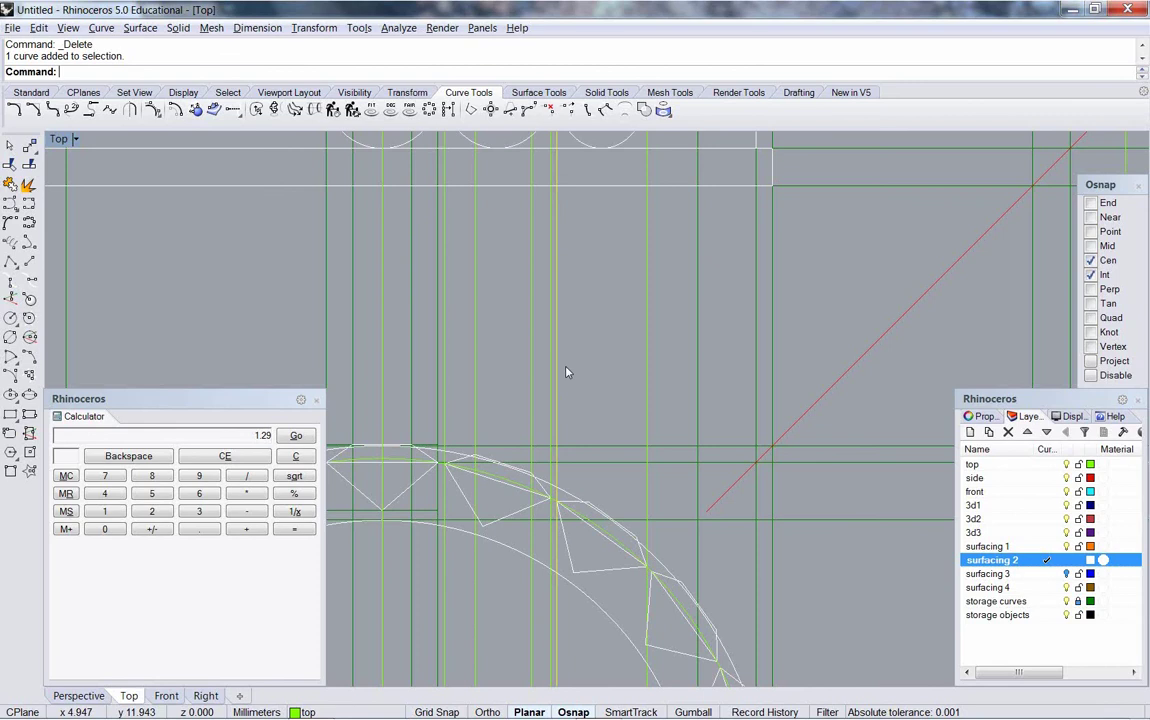
{"action": "right_click", "coordinate": [486, 73]}
{"action": "left_click", "coordinate": [534, 230]}
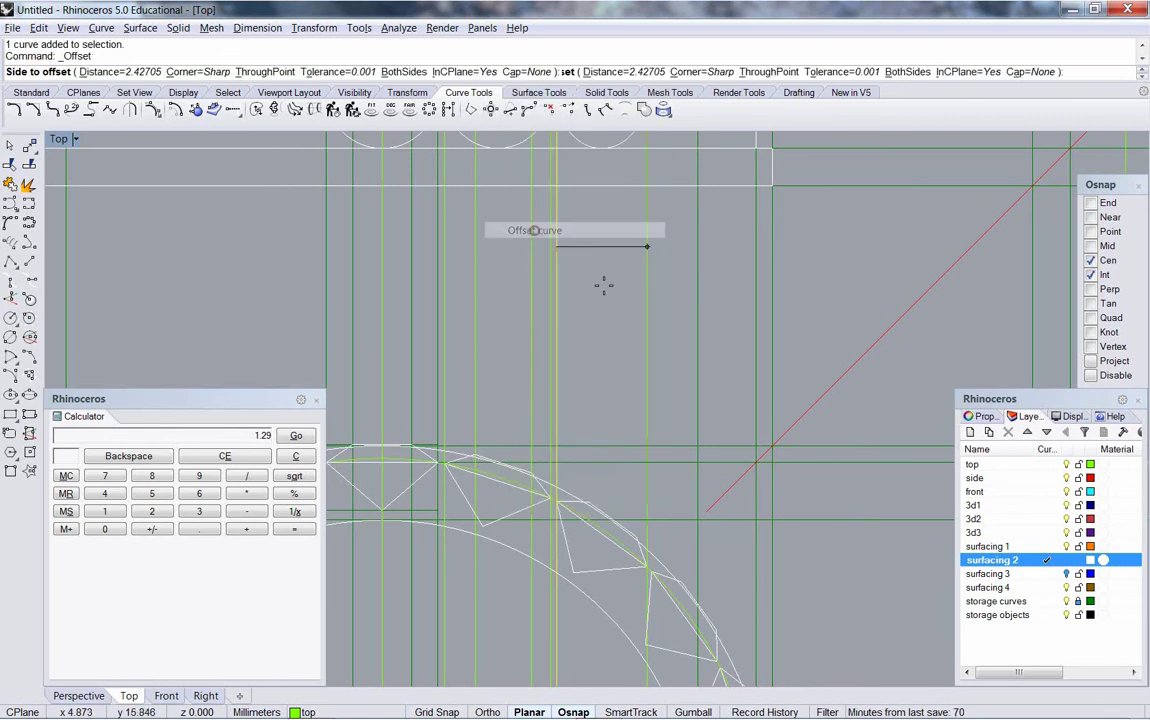
{"action": "key", "text": "Escape"}
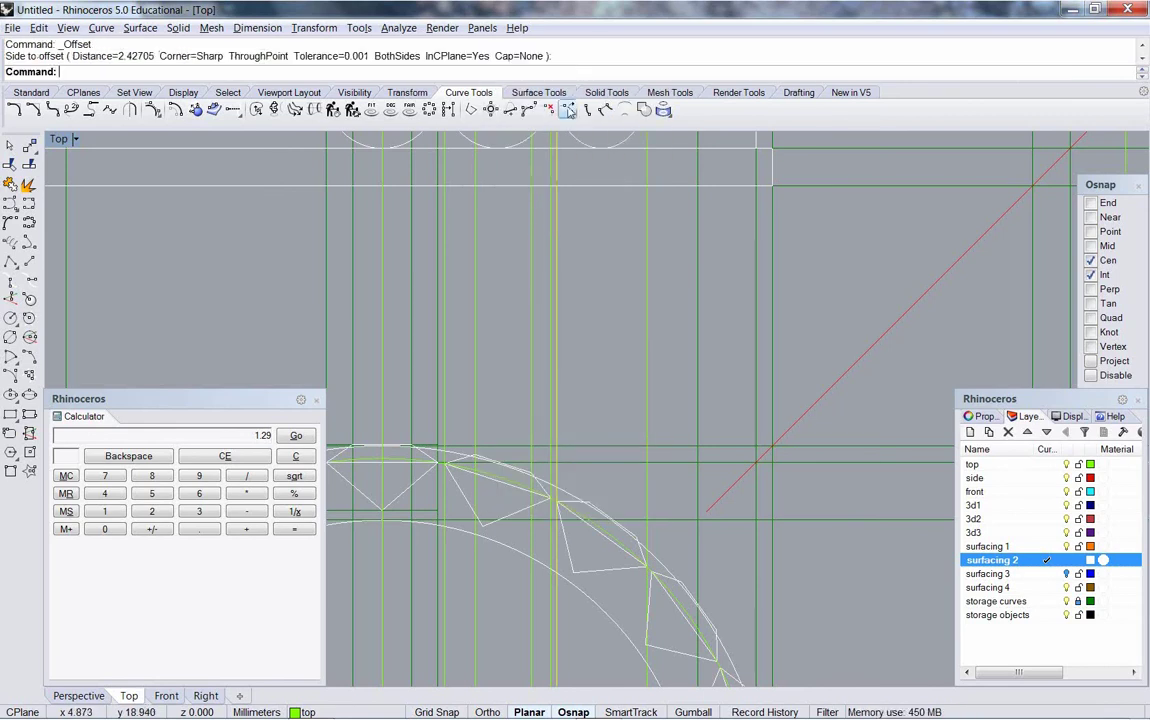
{"action": "right_click", "coordinate": [584, 76]}
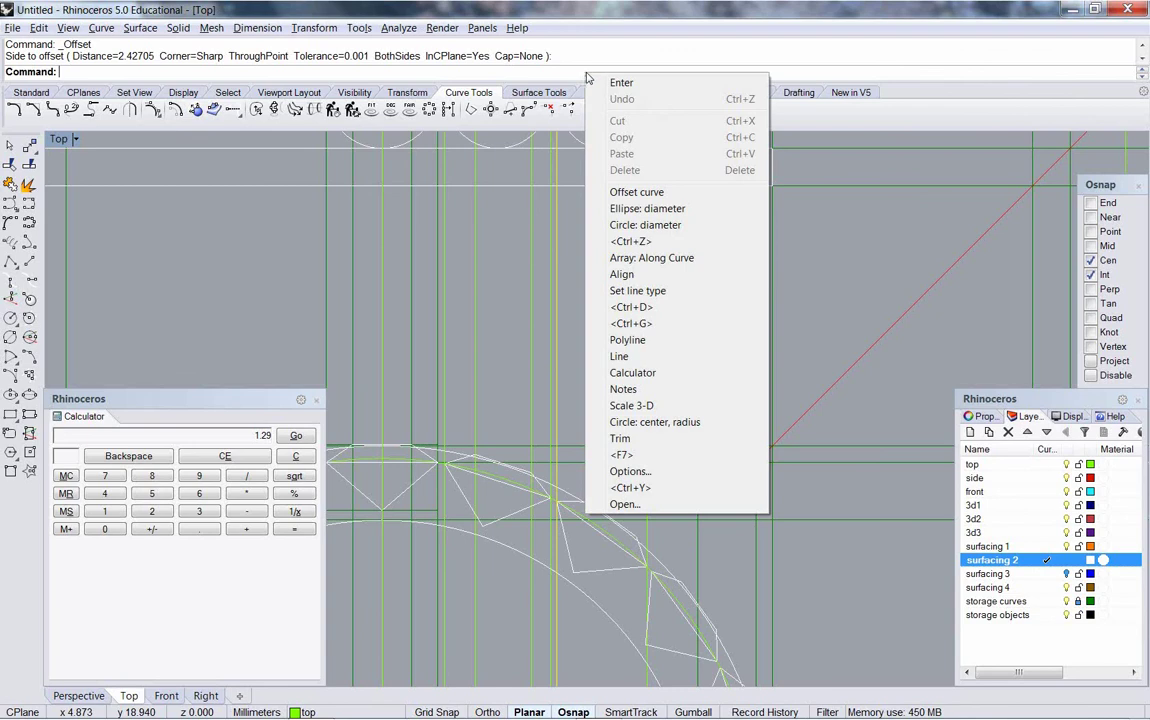
{"action": "right_click", "coordinate": [588, 77]}
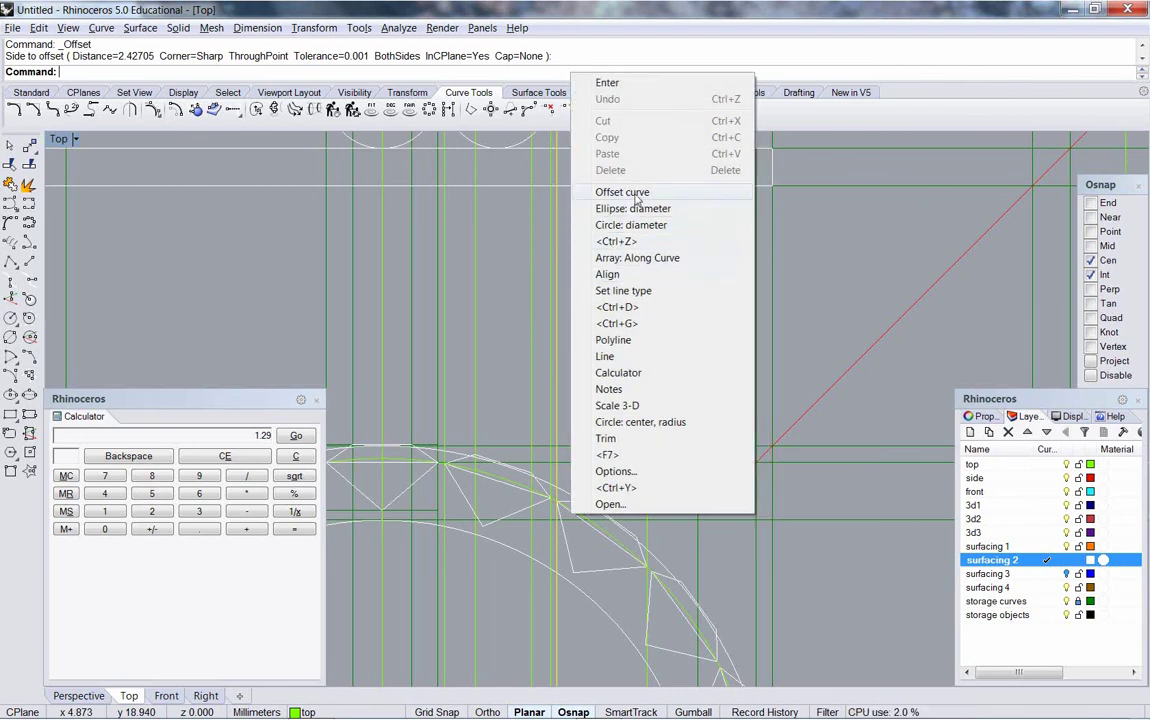
Step: Make top the current layer and offset the selected projection line through the third gem's near table corner
{"action": "left_click", "coordinate": [634, 193]}
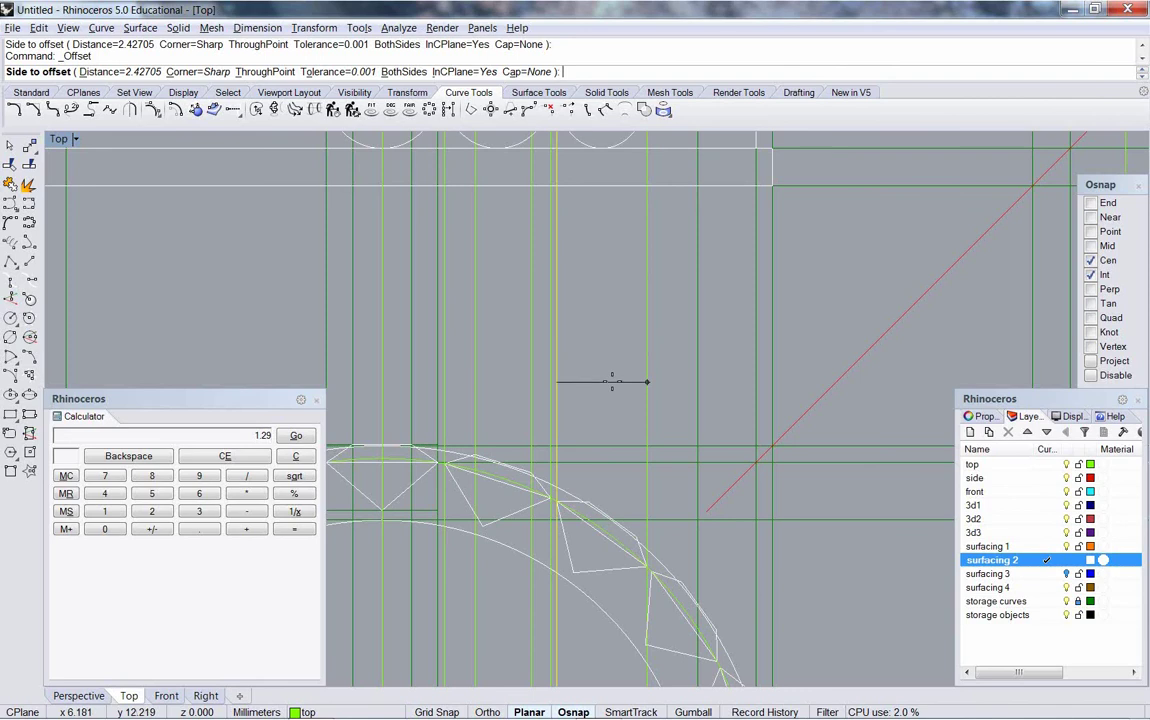
{"action": "type", "text": "t"}
{"action": "key", "text": "Return"}
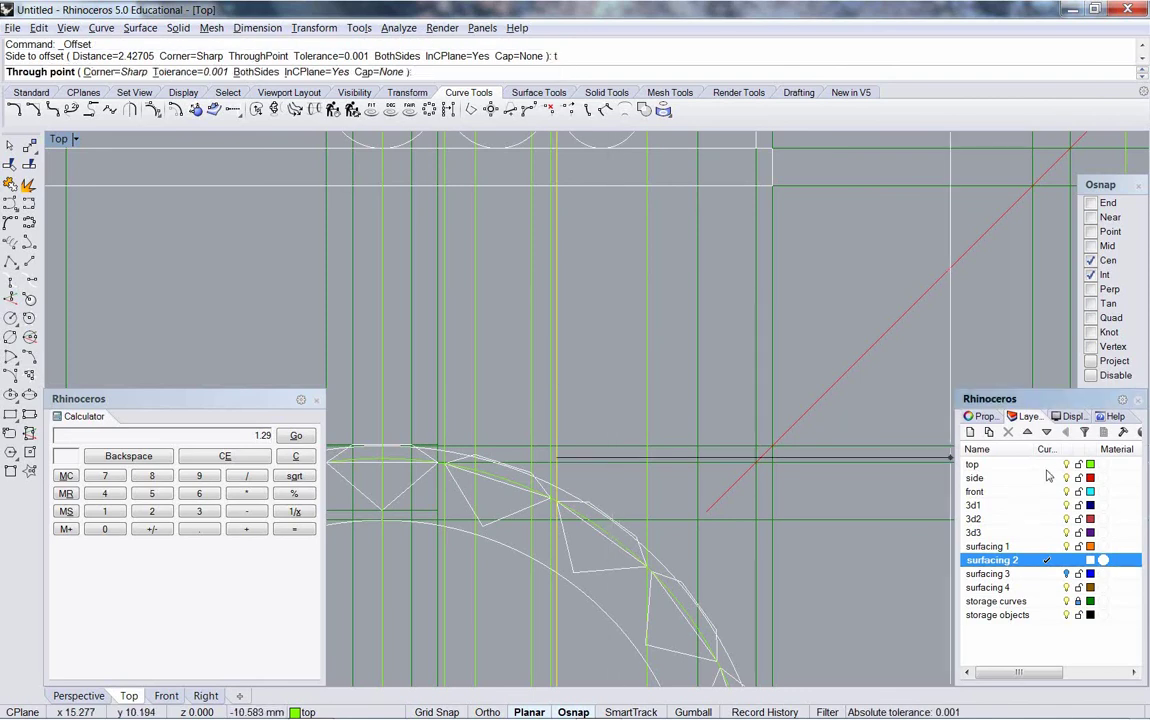
{"action": "double_click", "coordinate": [975, 465]}
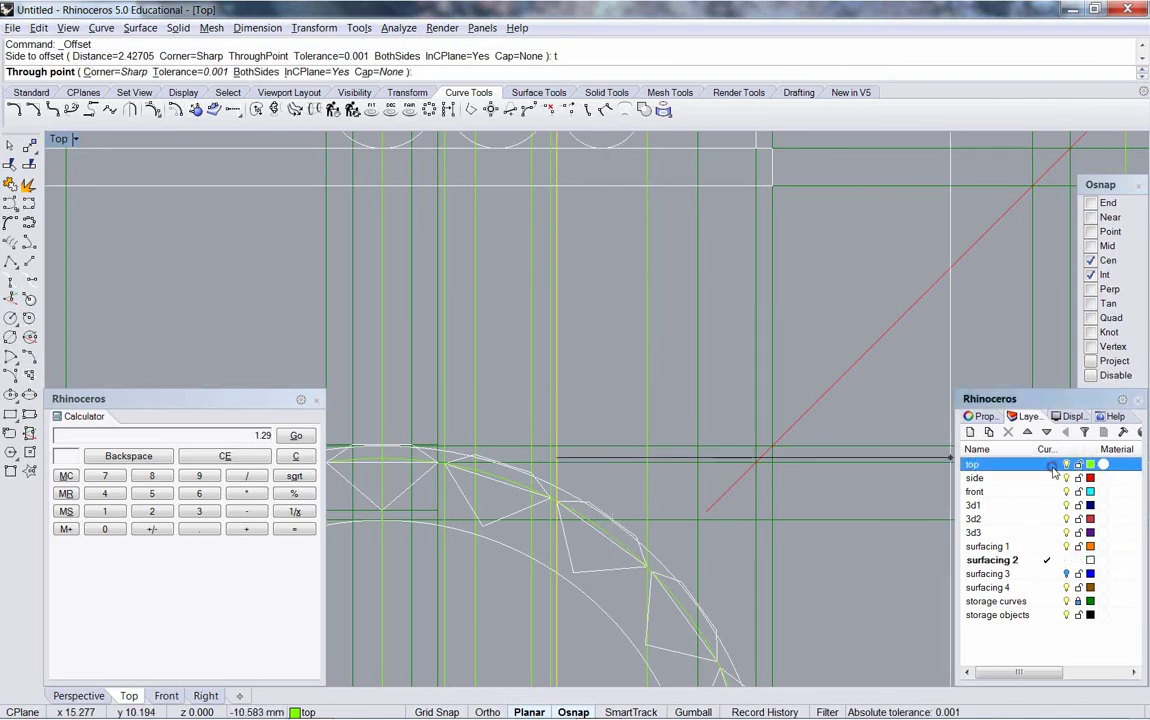
{"action": "left_click", "coordinate": [588, 500]}
Step: Offset the same girdle projection line through the third gem's far table corner
{"action": "key", "text": "Return"}
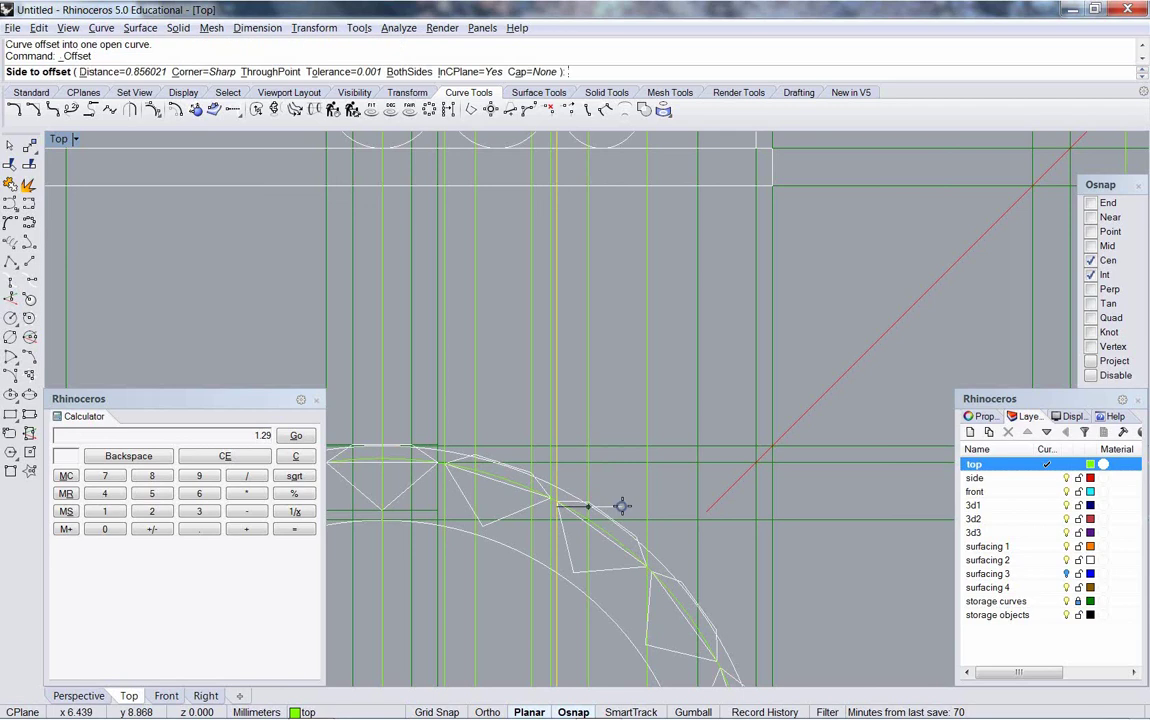
{"action": "type", "text": "t"}
{"action": "key", "text": "Return"}
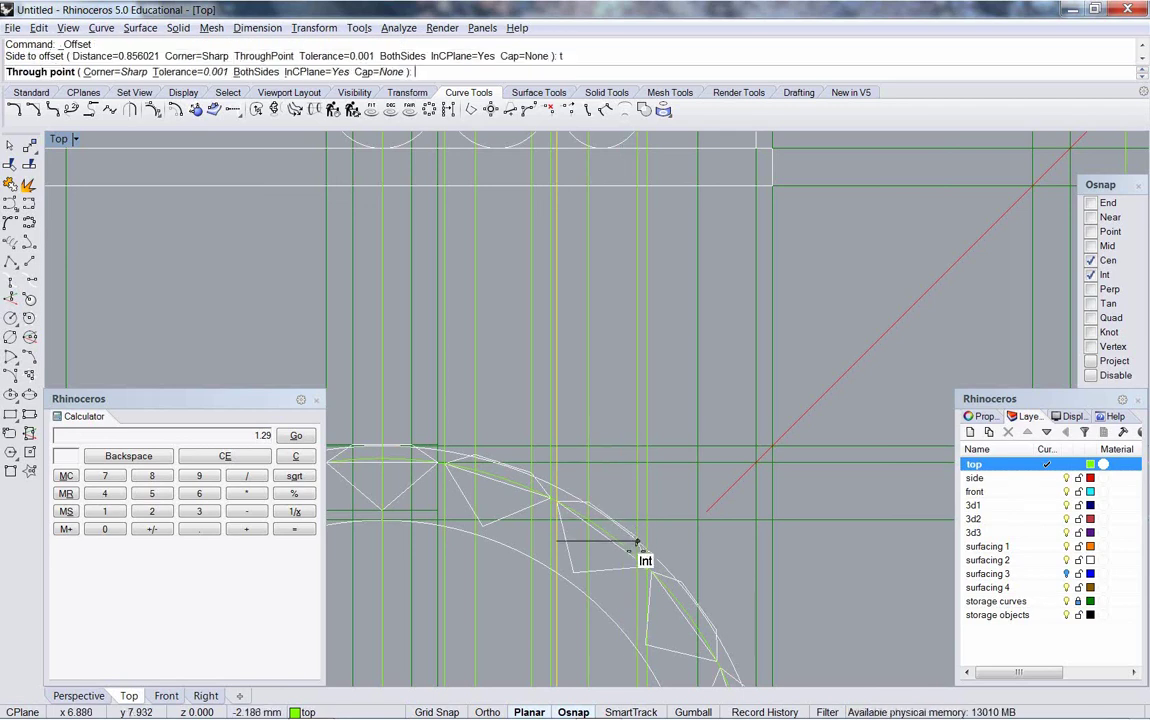
{"action": "scroll", "coordinate": [642, 535], "scroll_direction": "up", "scroll_amount": 4}
{"action": "left_click", "coordinate": [648, 498]}
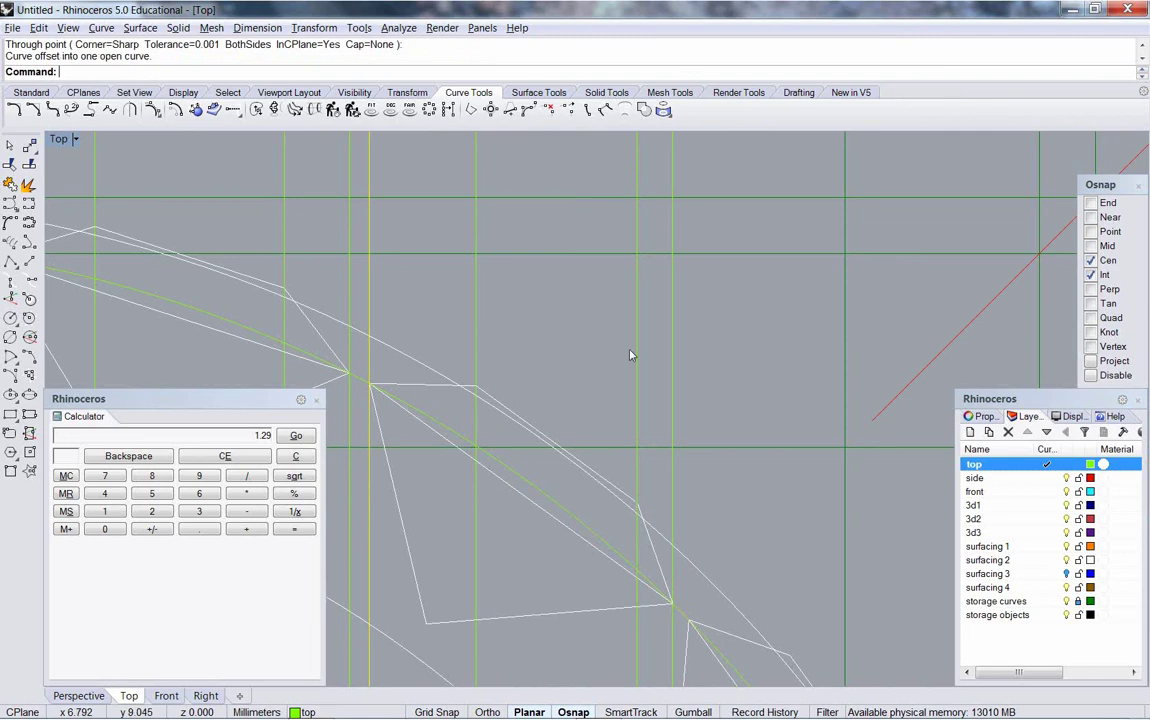
Step: Draw two diameter circles between the third gem's two table projection lines, centred on the horizontal offset lines
{"action": "scroll", "coordinate": [629, 350], "scroll_direction": "down", "scroll_amount": 3}
{"action": "right_click_drag", "start_coordinate": [589, 459], "coordinate": [583, 481]}
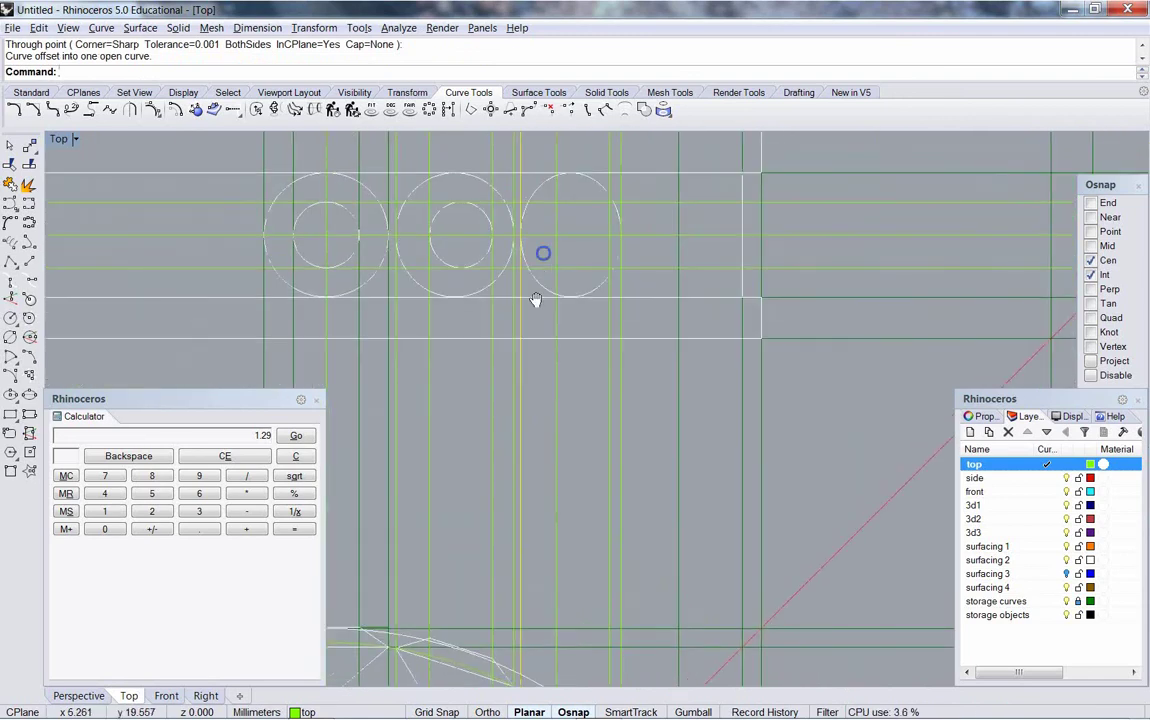
{"action": "right_click_drag", "start_coordinate": [535, 300], "coordinate": [513, 408]}
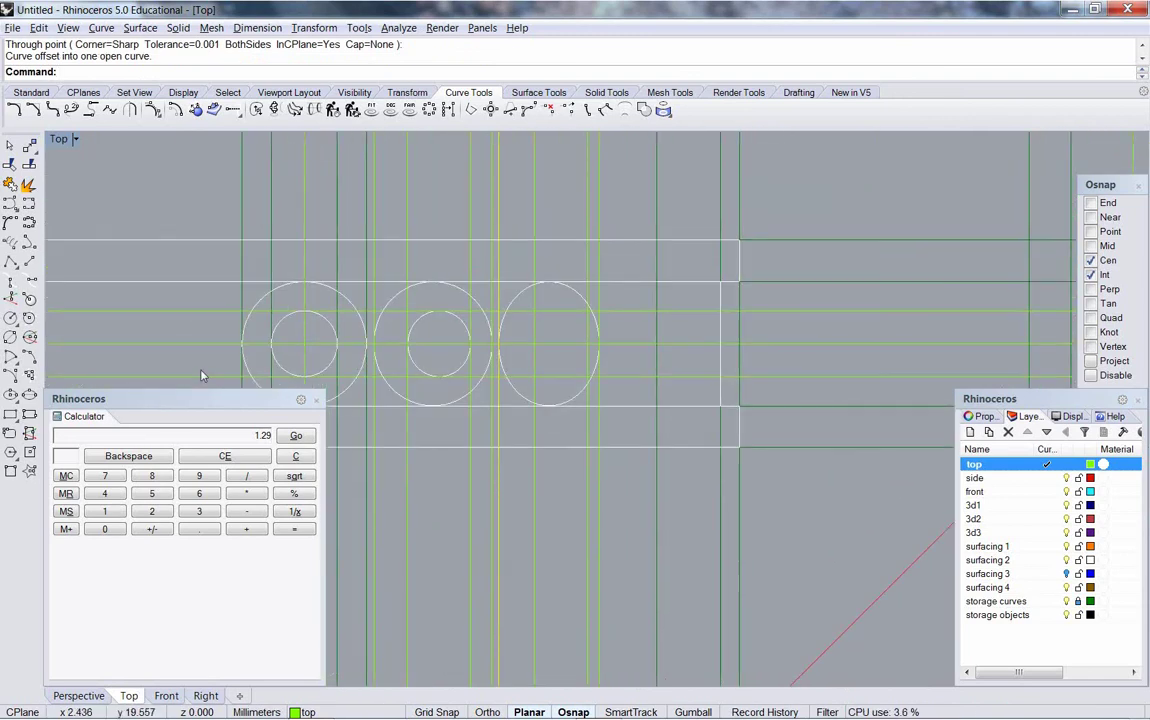
{"action": "left_click", "coordinate": [10, 338]}
{"action": "left_click", "coordinate": [533, 309]}
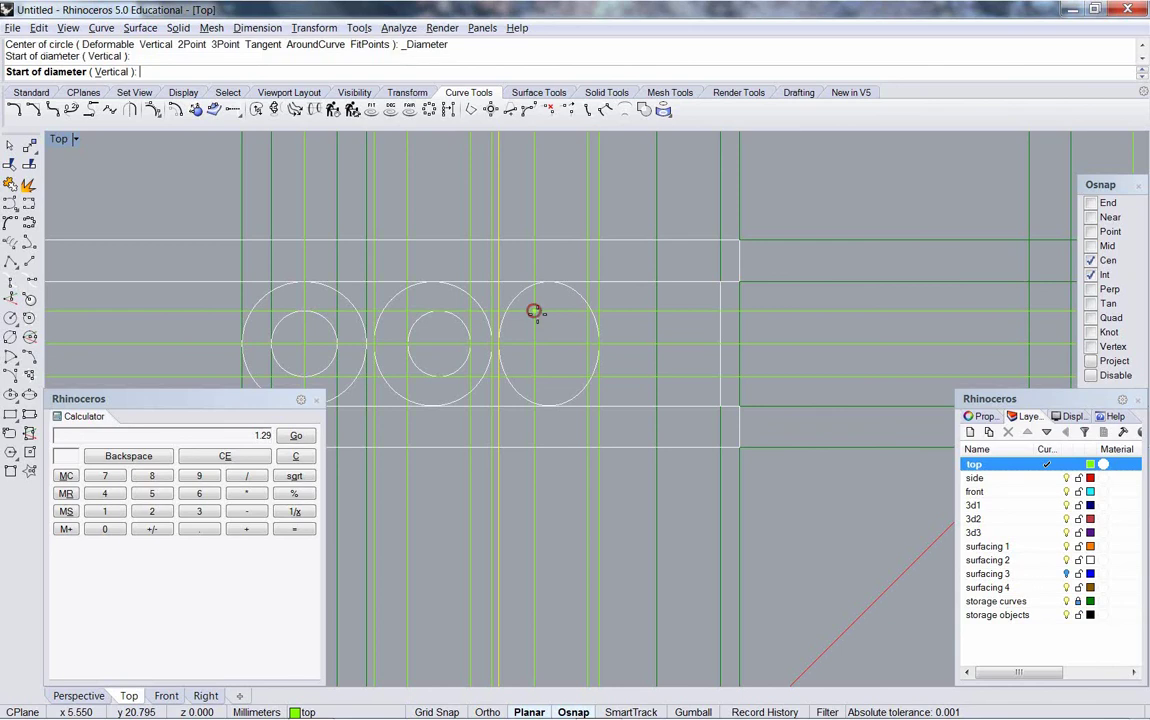
{"action": "left_click", "coordinate": [582, 313]}
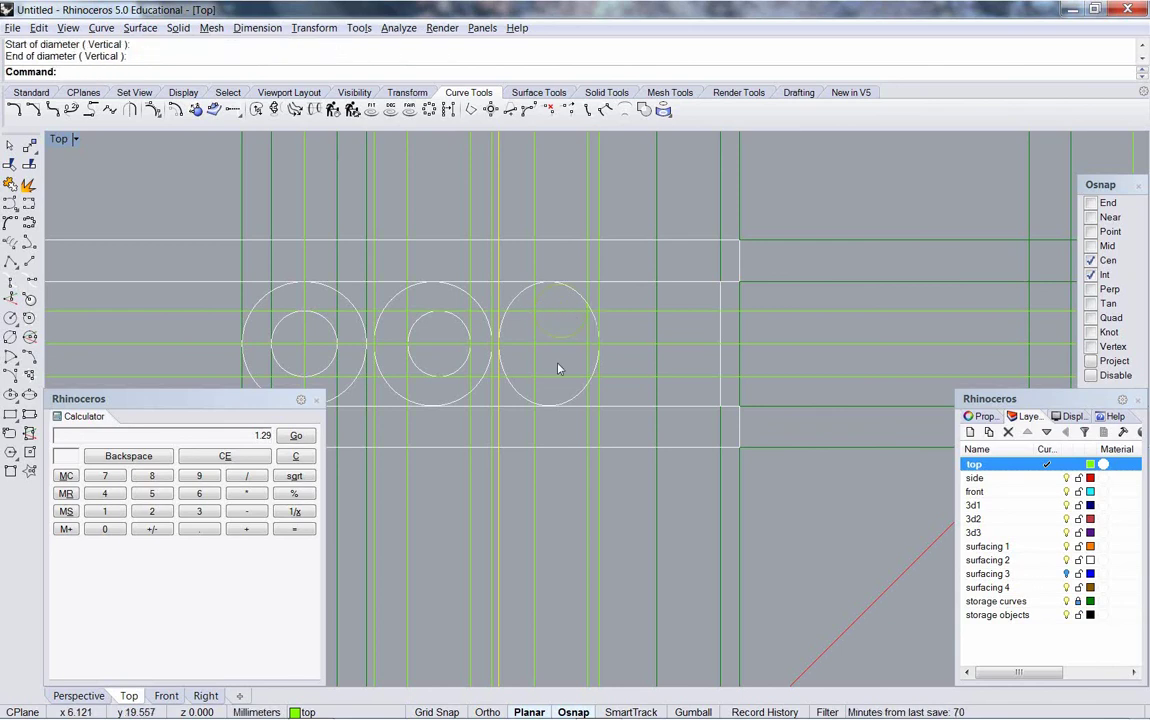
{"action": "key", "text": "Return"}
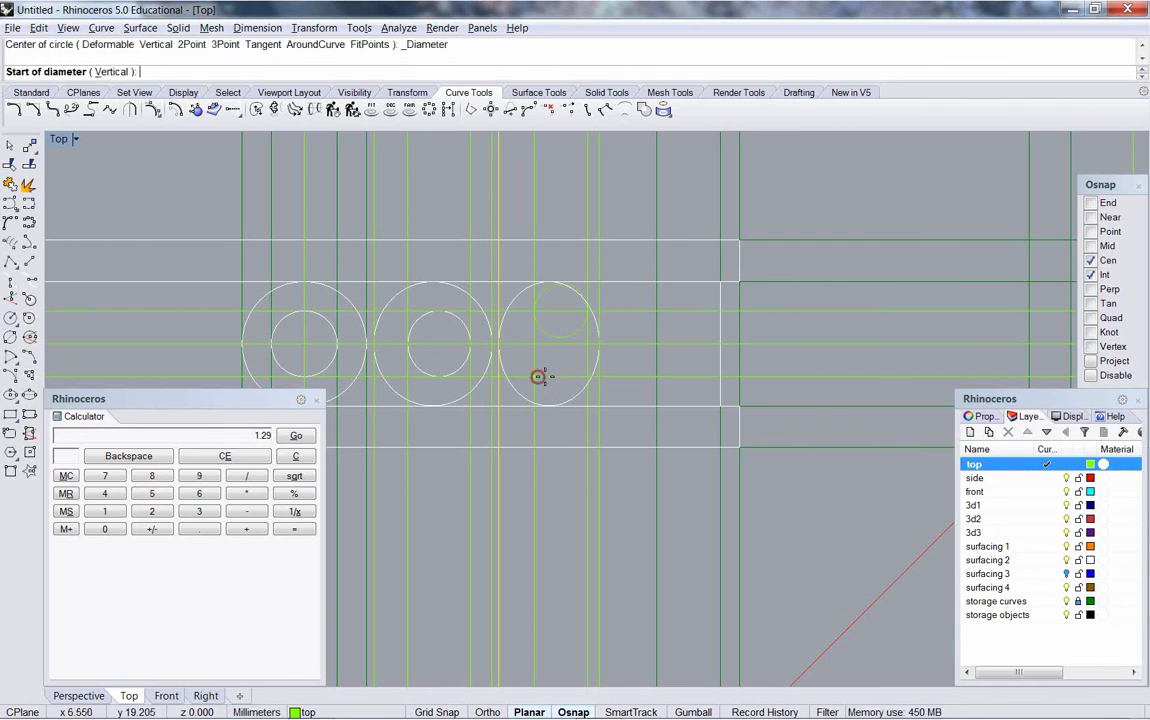
{"action": "left_click", "coordinate": [535, 377]}
{"action": "left_click", "coordinate": [581, 377]}
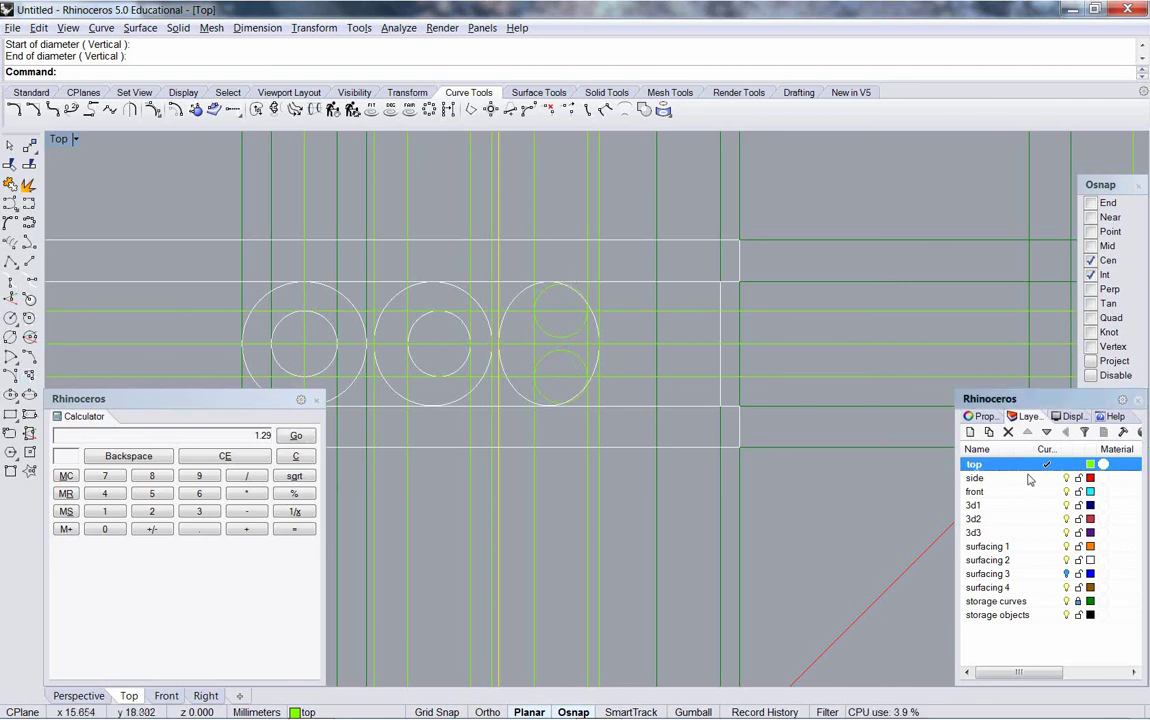
Step: Make surfacing 2 the current layer and draw the third gem's table ellipse by diameter, using the two construction circles' centres and the near table line
{"action": "left_click", "coordinate": [1048, 561]}
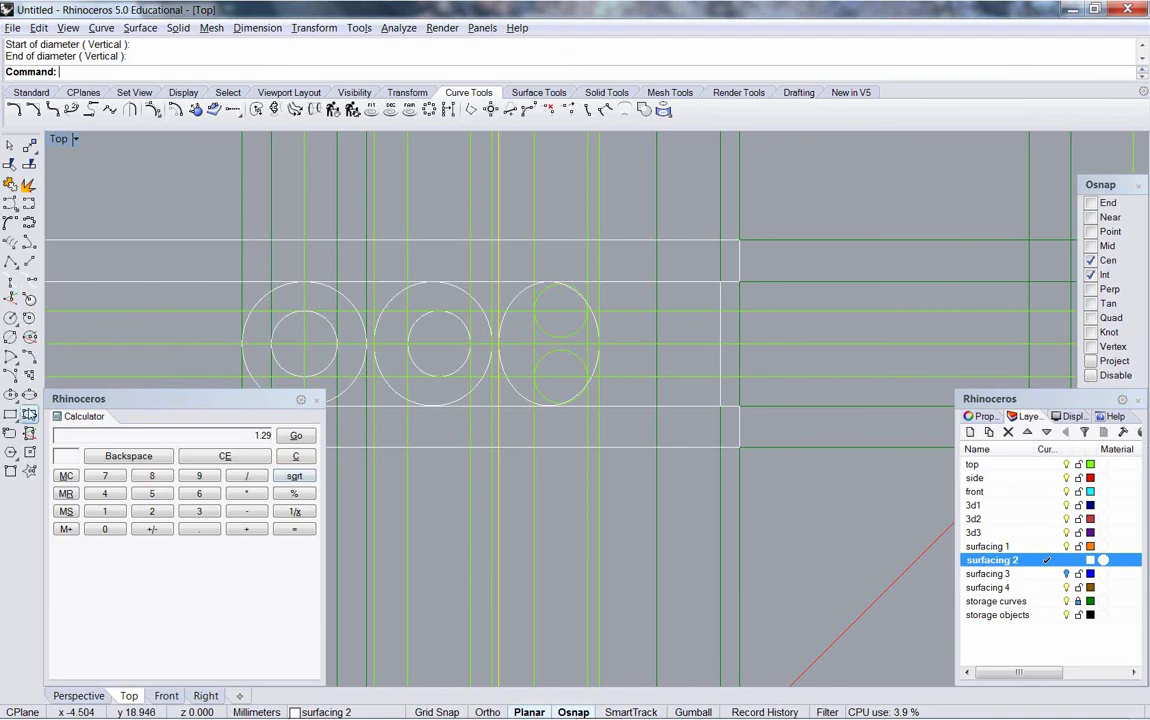
{"action": "left_click", "coordinate": [20, 360]}
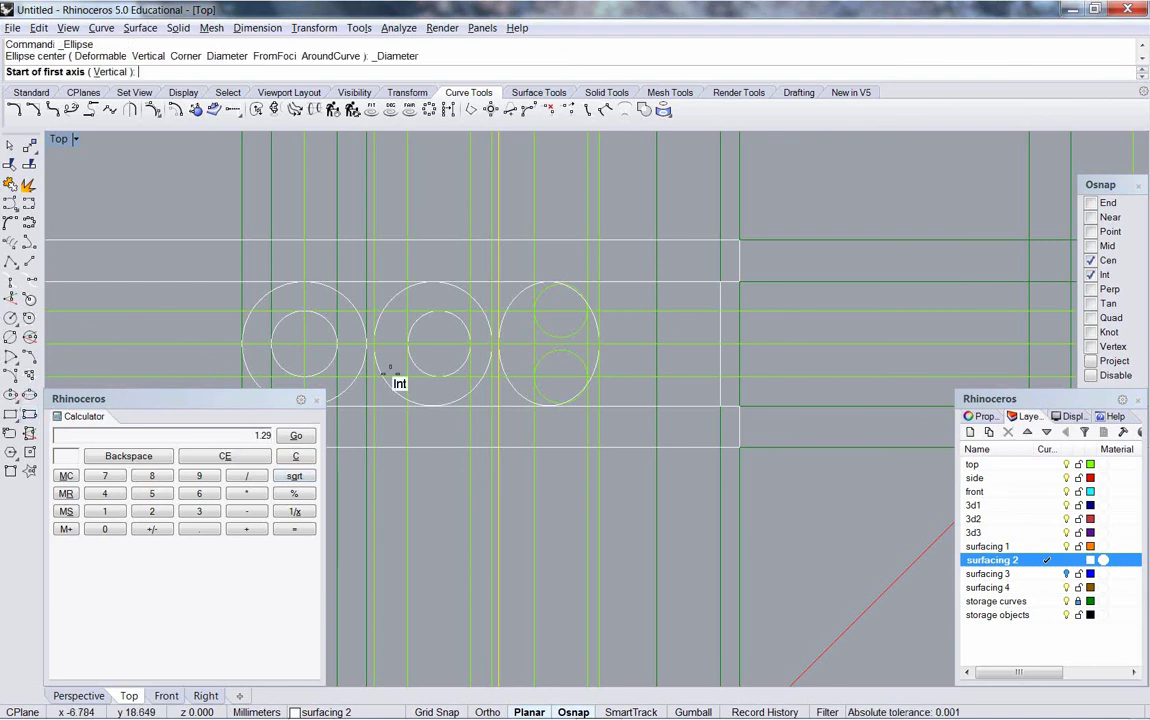
{"action": "left_click", "coordinate": [572, 318]}
{"action": "left_click", "coordinate": [572, 348]}
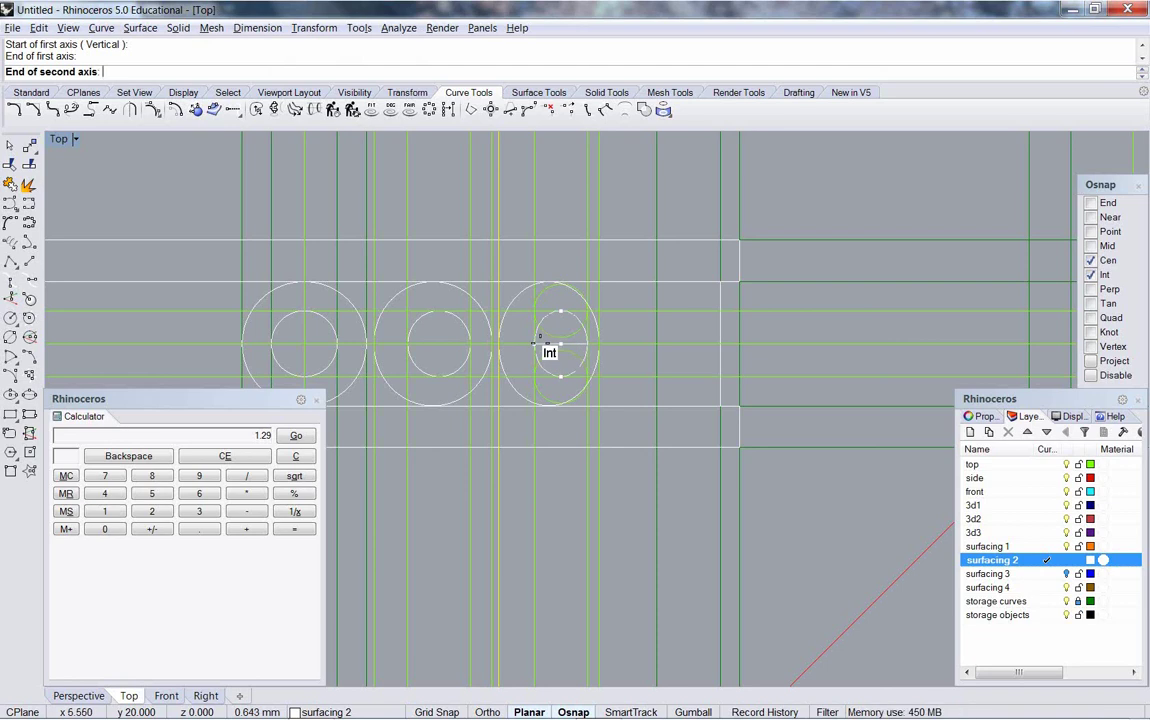
{"action": "left_click", "coordinate": [540, 345]}
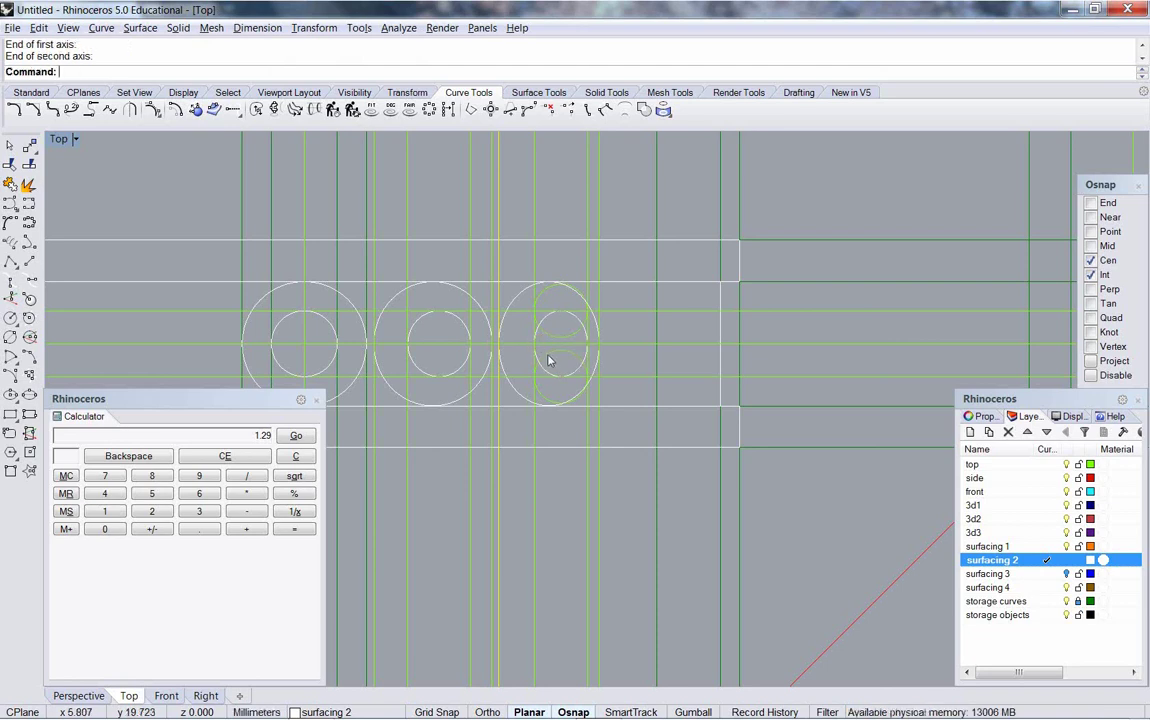
Step: Delete the third gem's two table construction circles
{"action": "left_click", "coordinate": [556, 352]}
{"action": "left_click", "coordinate": [559, 352]}
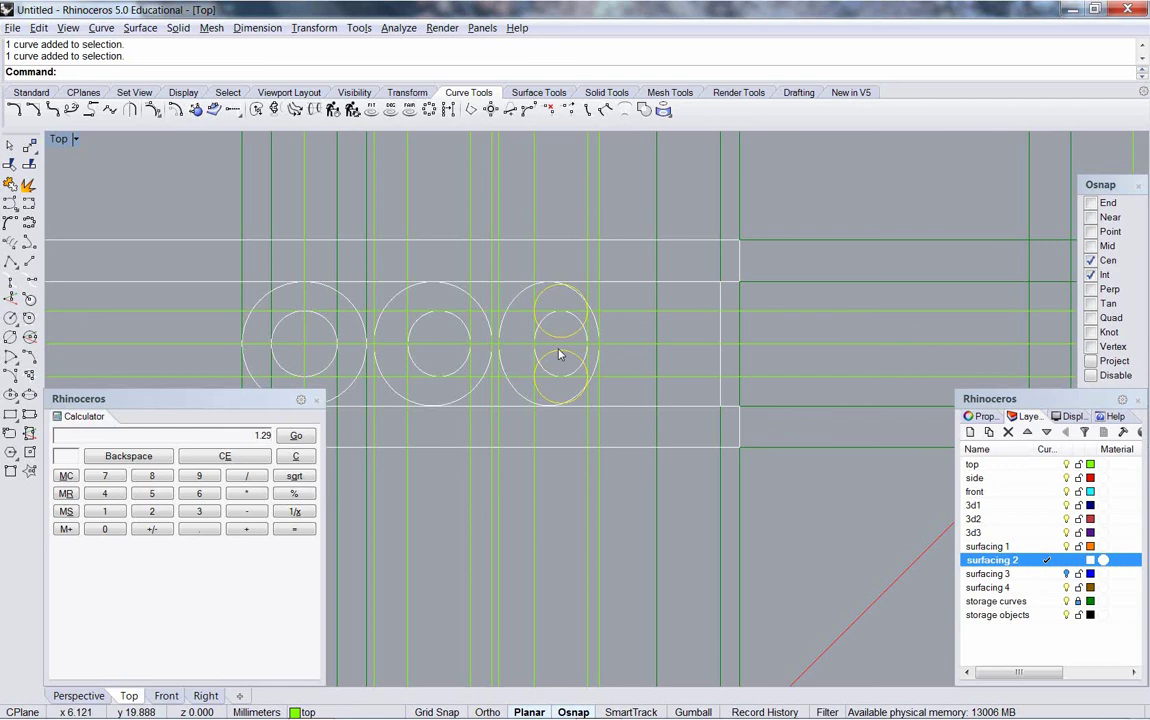
{"action": "key", "text": "Delete"}
Step: Make top the current layer and offset the third gem's far girdle projection line through the fourth gem's near girdle corner
{"action": "scroll", "coordinate": [534, 368], "scroll_direction": "down", "scroll_amount": 5}
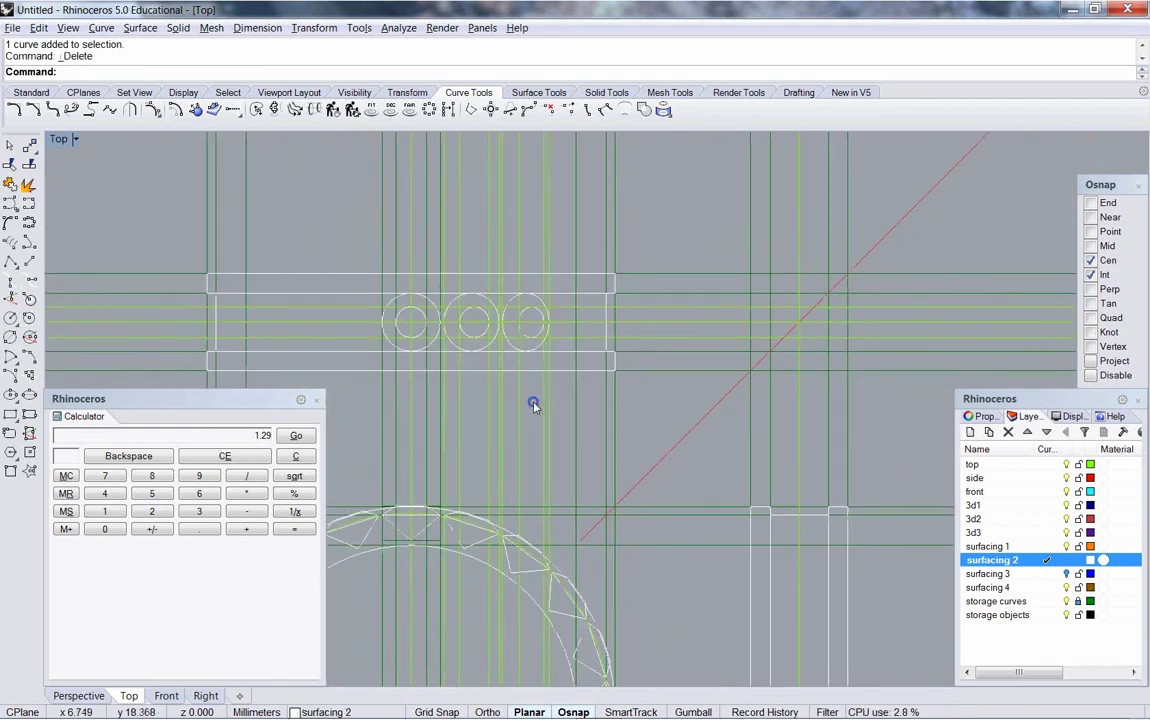
{"action": "scroll", "coordinate": [562, 470], "scroll_direction": "up", "scroll_amount": 2}
{"action": "scroll", "coordinate": [555, 472], "scroll_direction": "up", "scroll_amount": 1}
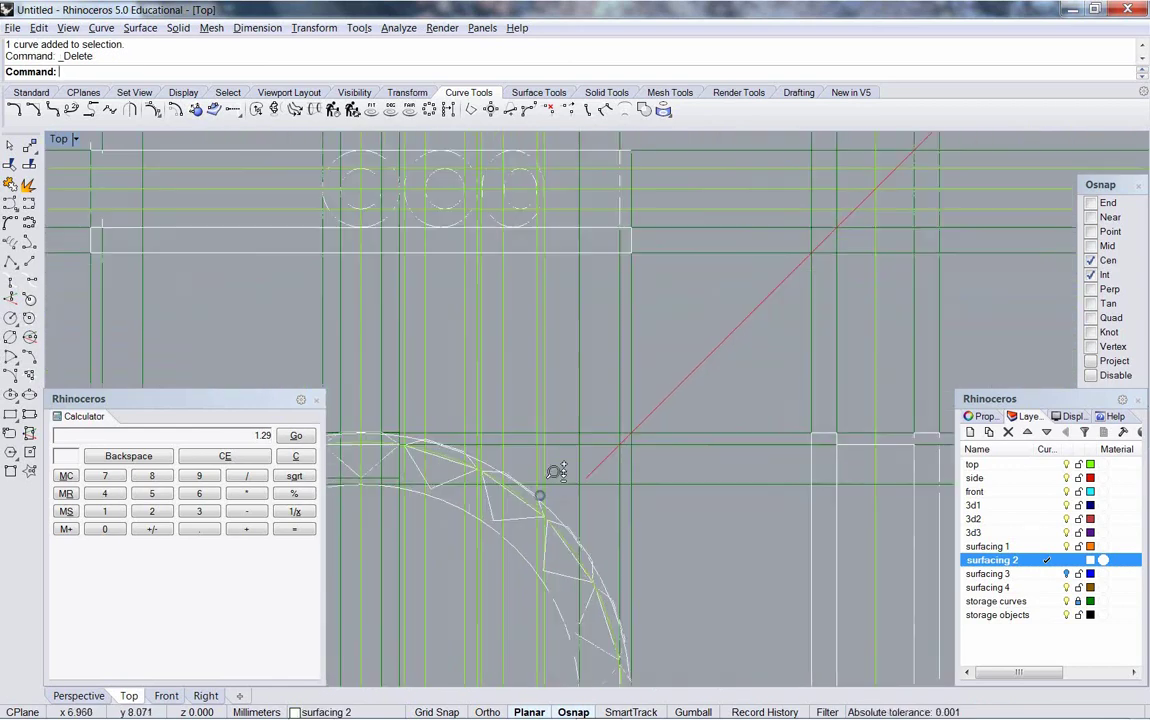
{"action": "scroll", "coordinate": [554, 466], "scroll_direction": "up", "scroll_amount": 1}
{"action": "scroll", "coordinate": [548, 458], "scroll_direction": "up", "scroll_amount": 2}
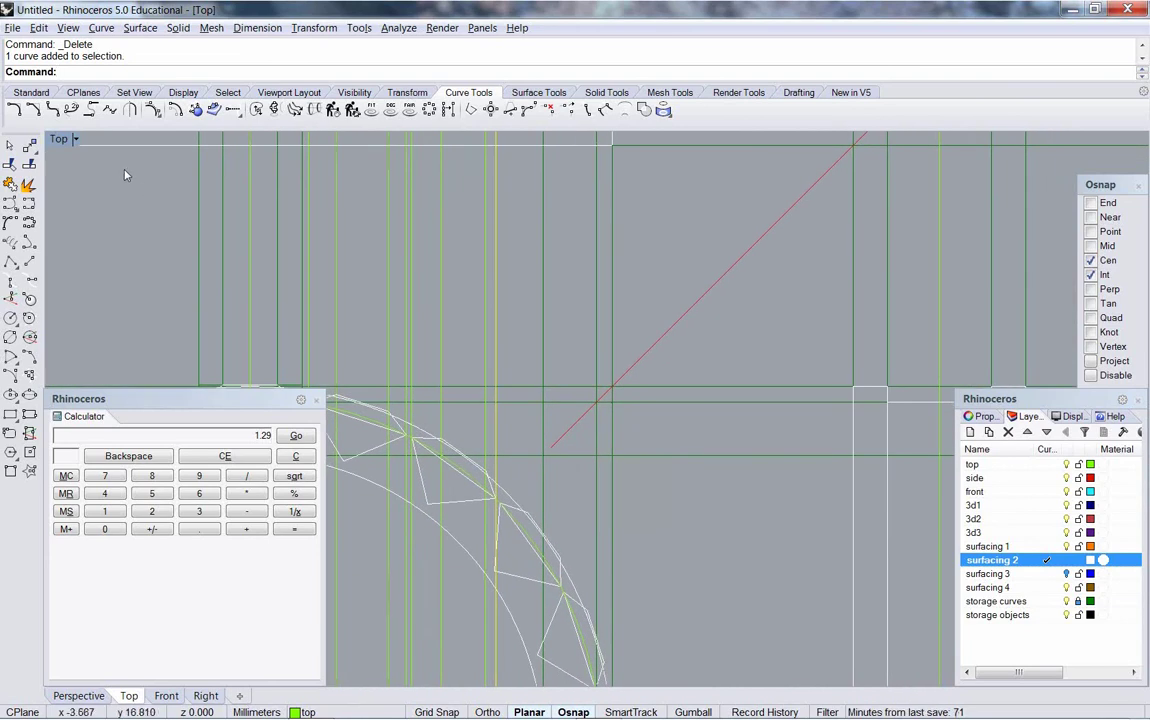
{"action": "left_click", "coordinate": [174, 110]}
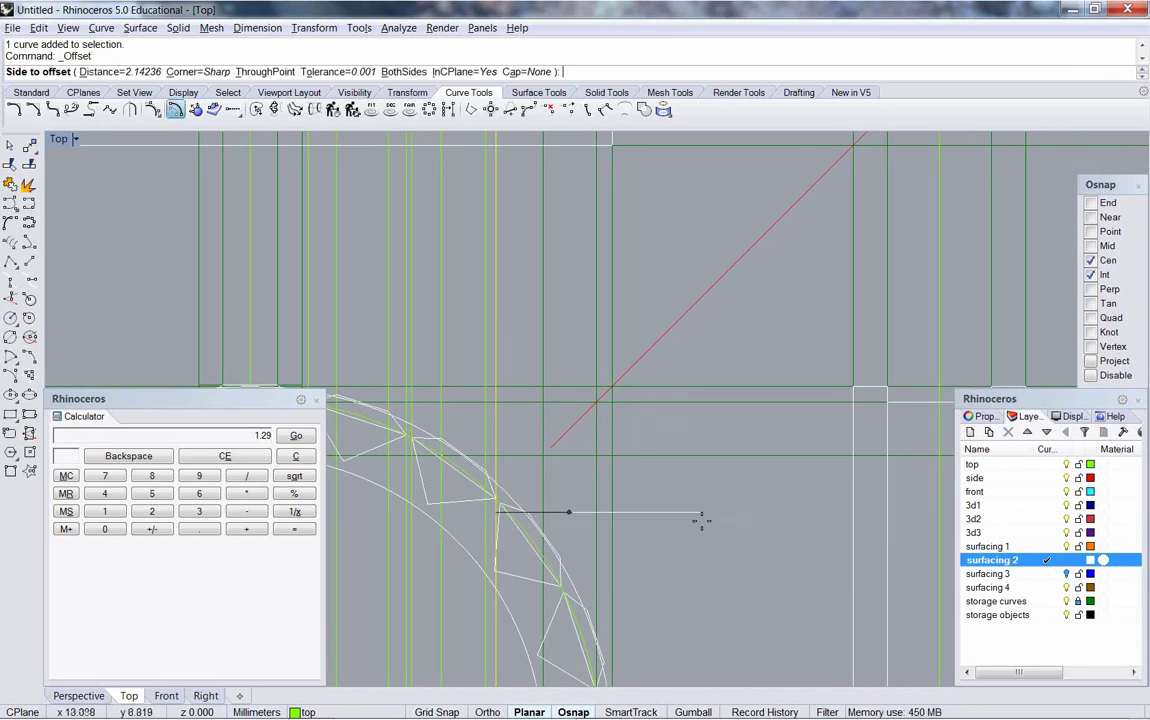
{"action": "type", "text": "t"}
{"action": "key", "text": "Return"}
{"action": "left_click", "coordinate": [1046, 464]}
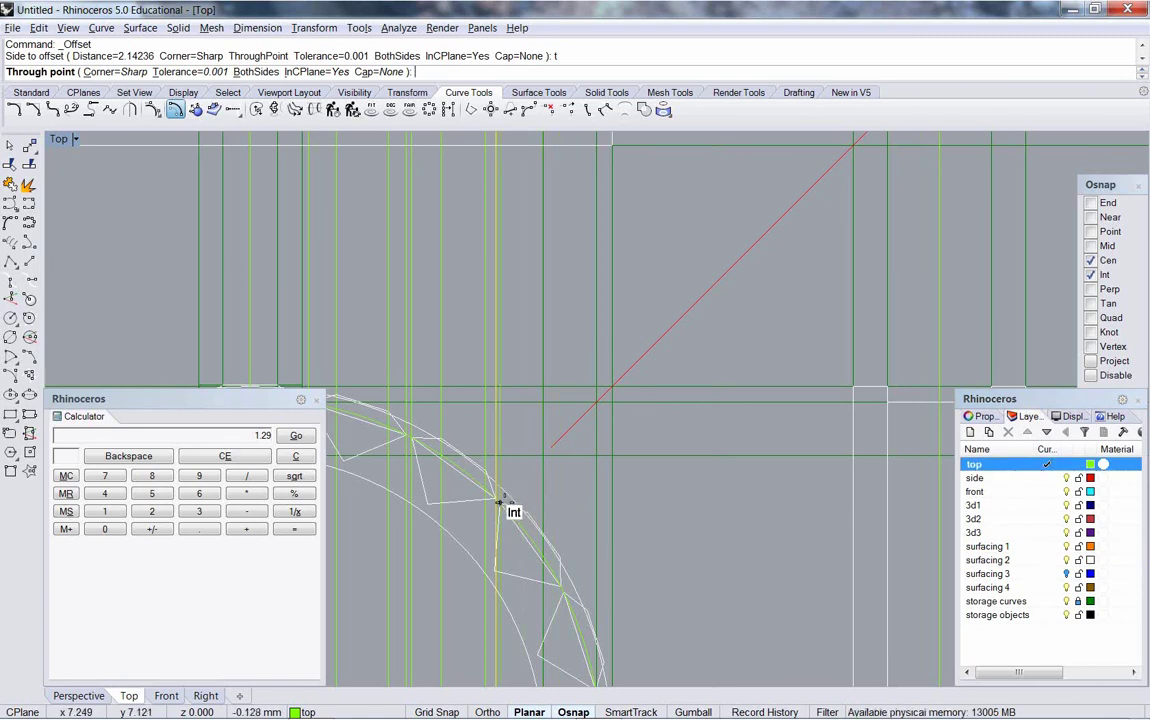
{"action": "left_click", "coordinate": [515, 510]}
Step: Offset the same projection line through the fourth gem's far girdle corner
{"action": "key", "text": "Return"}
{"action": "type", "text": "t"}
{"action": "key", "text": "Return"}
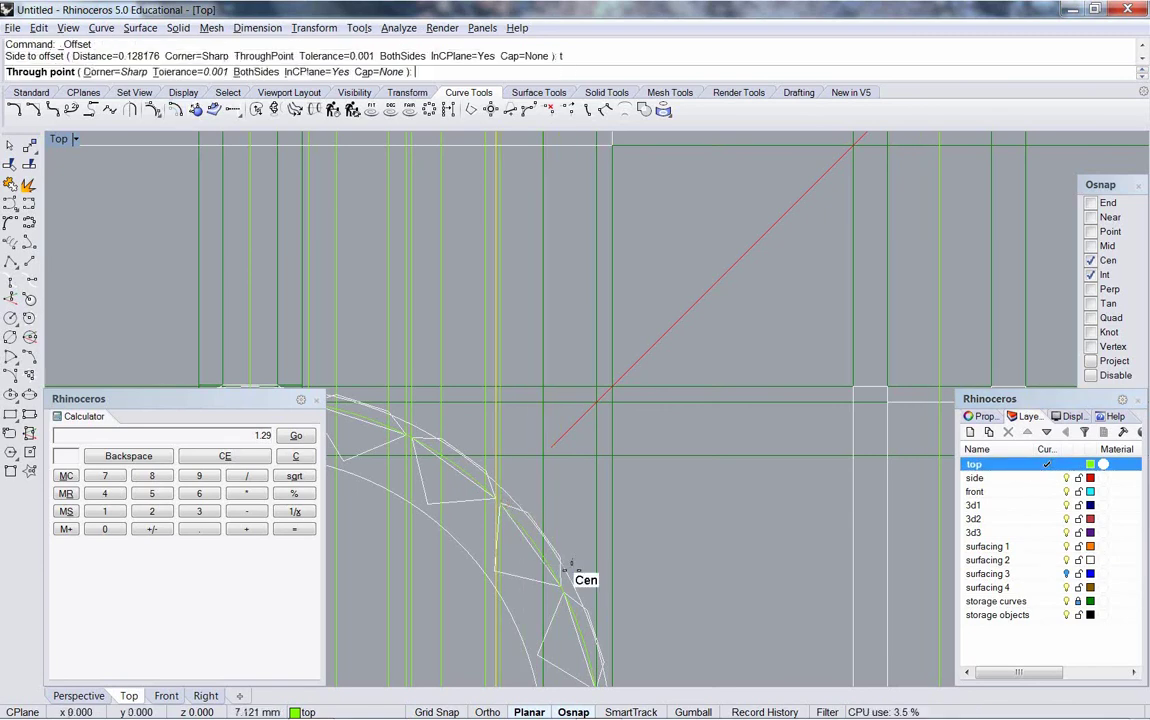
{"action": "left_click", "coordinate": [565, 586]}
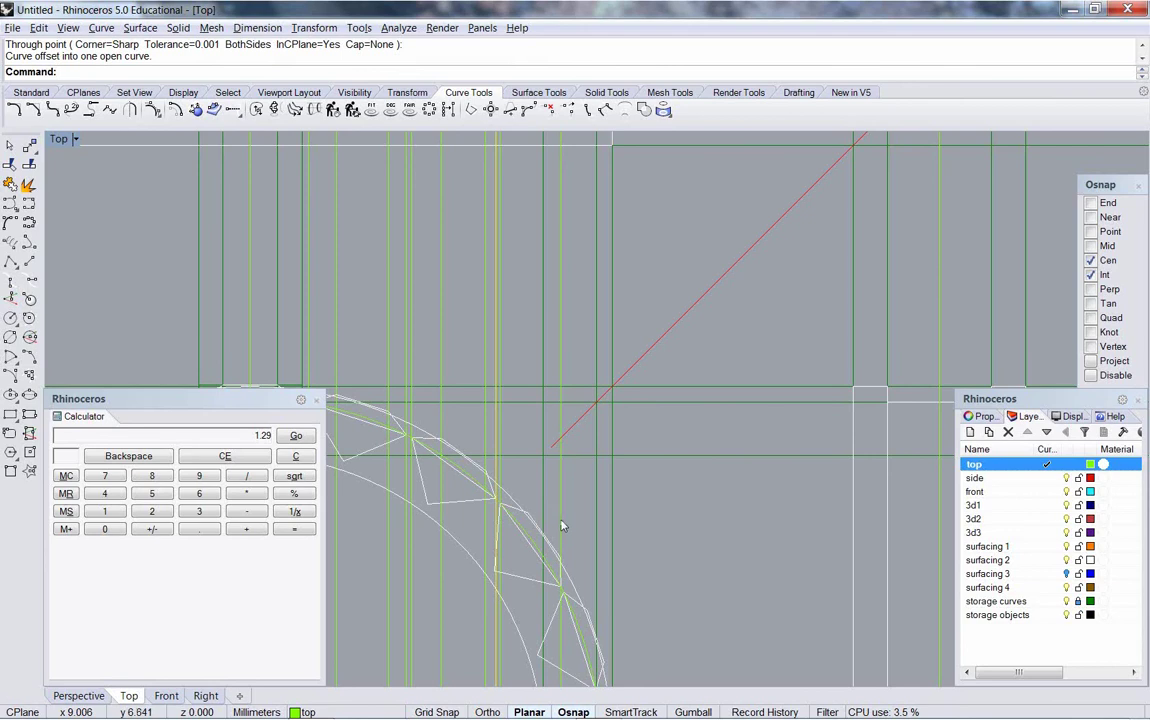
Step: Offset the same projection line through the fourth gem's near and far table corners
{"action": "key", "text": "Return"}
{"action": "type", "text": "t"}
{"action": "key", "text": "Return"}
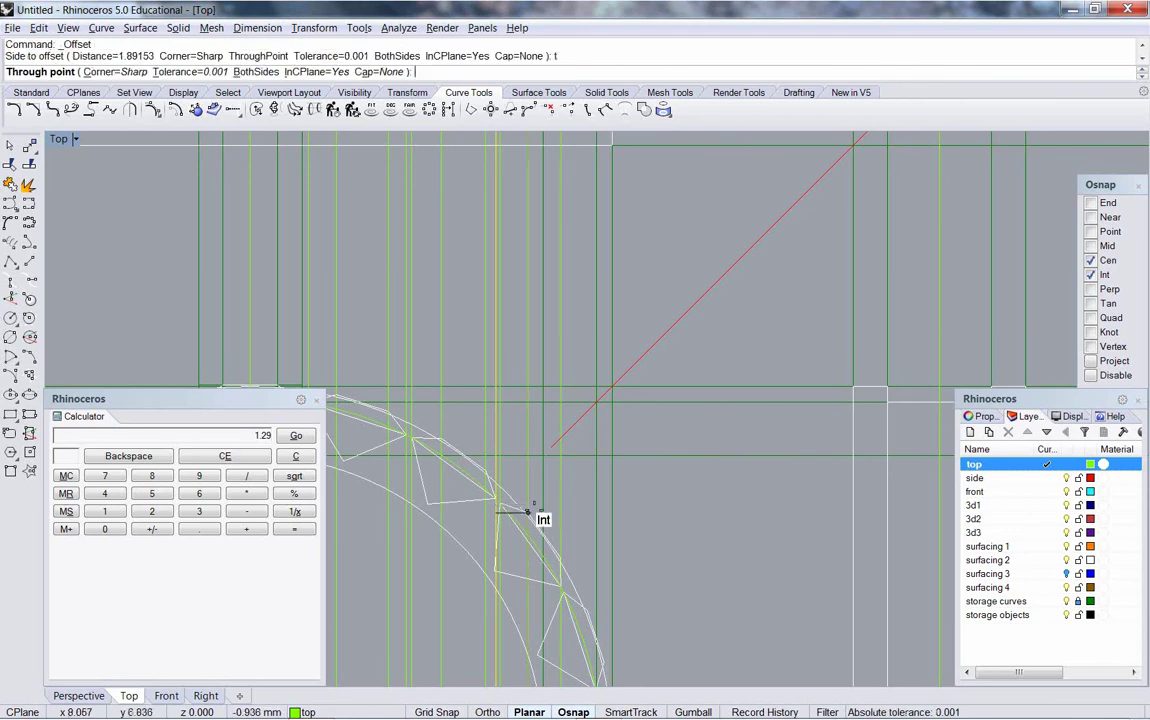
{"action": "left_click", "coordinate": [565, 529]}
{"action": "key", "text": "Return"}
{"action": "type", "text": "t"}
{"action": "key", "text": "Return"}
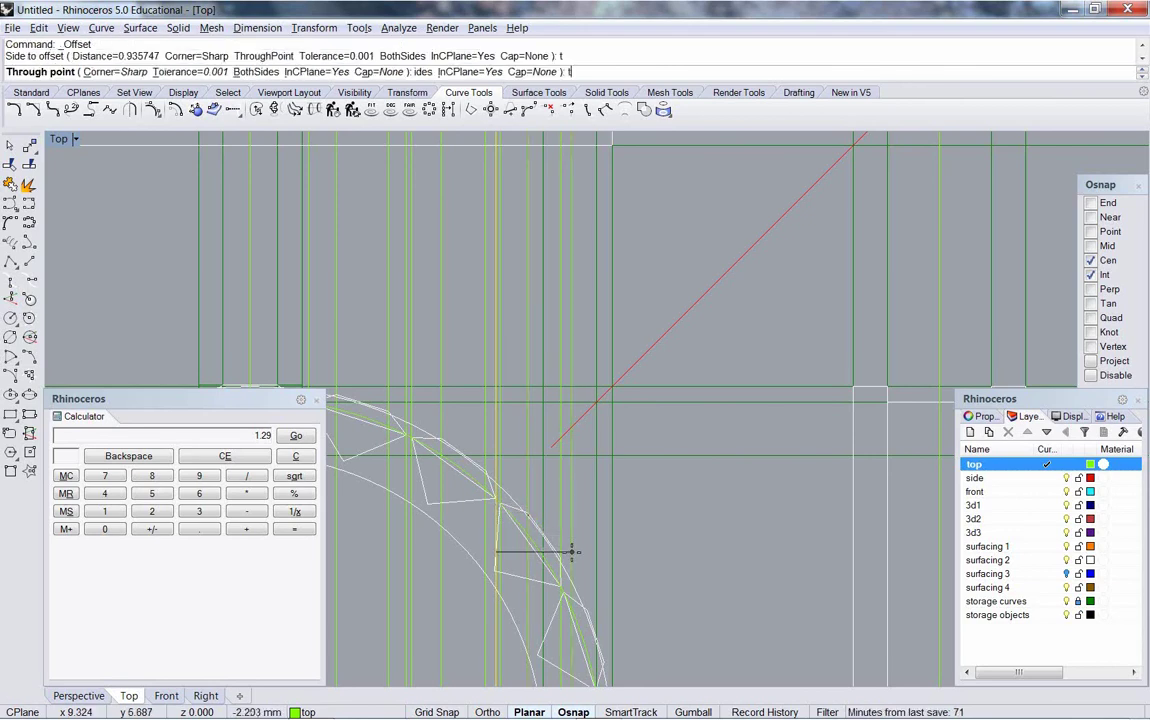
{"action": "scroll", "coordinate": [570, 530], "scroll_direction": "up", "scroll_amount": 5}
{"action": "scroll", "coordinate": [578, 461], "scroll_direction": "up", "scroll_amount": 2}
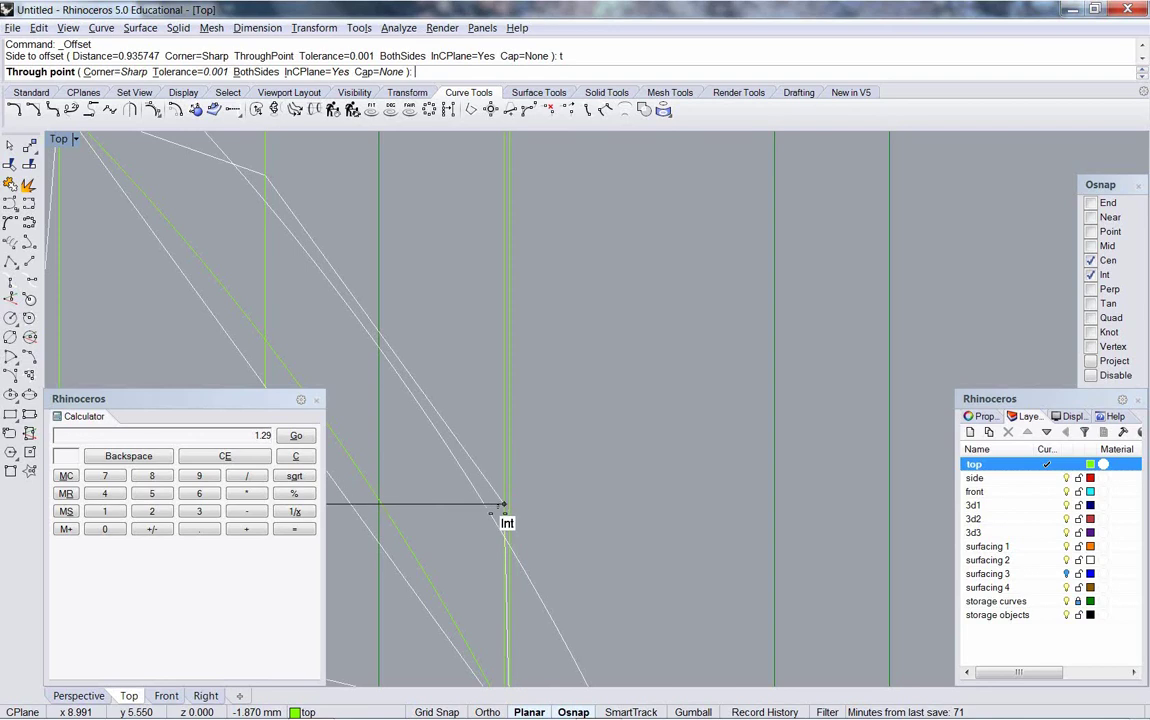
{"action": "left_click", "coordinate": [506, 512]}
Step: Draw two diameter circles between the fourth gem's girdle projection lines, centred on the inner edges of the ring's two side bands
{"action": "scroll", "coordinate": [520, 470], "scroll_direction": "down", "scroll_amount": 2}
{"action": "scroll", "coordinate": [513, 479], "scroll_direction": "down", "scroll_amount": 3}
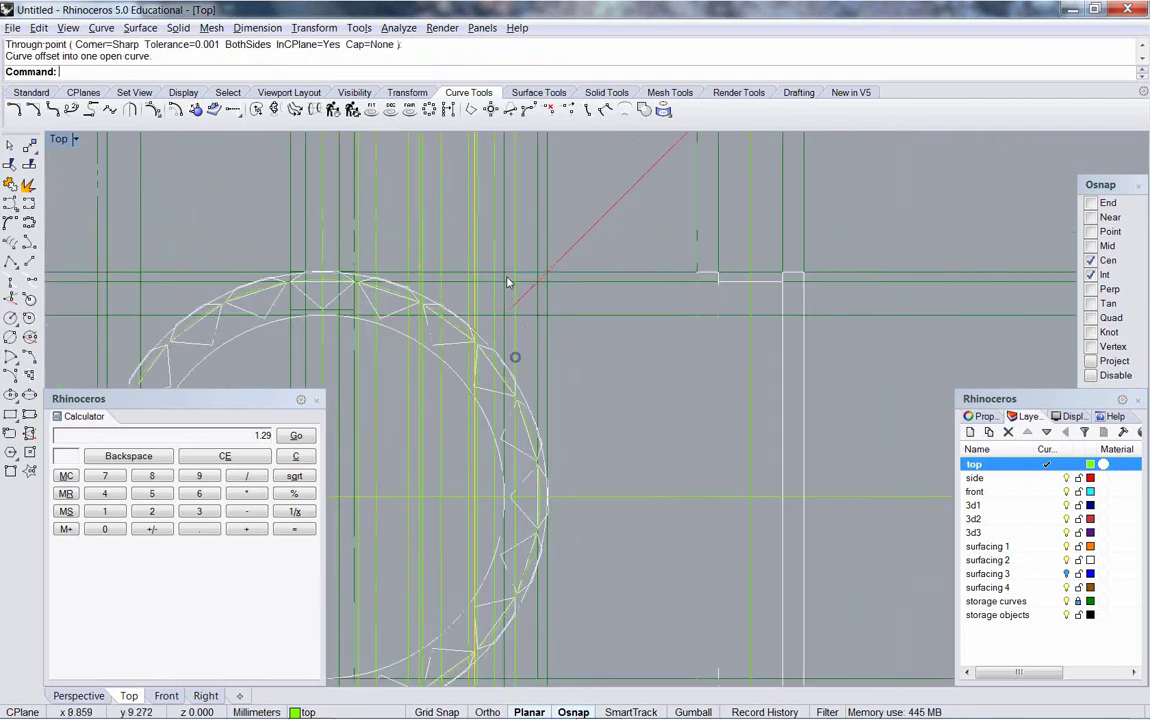
{"action": "right_click_drag", "start_coordinate": [513, 355], "coordinate": [500, 526]}
{"action": "scroll", "coordinate": [489, 304], "scroll_direction": "up", "scroll_amount": 1}
{"action": "scroll", "coordinate": [489, 304], "scroll_direction": "up", "scroll_amount": 3}
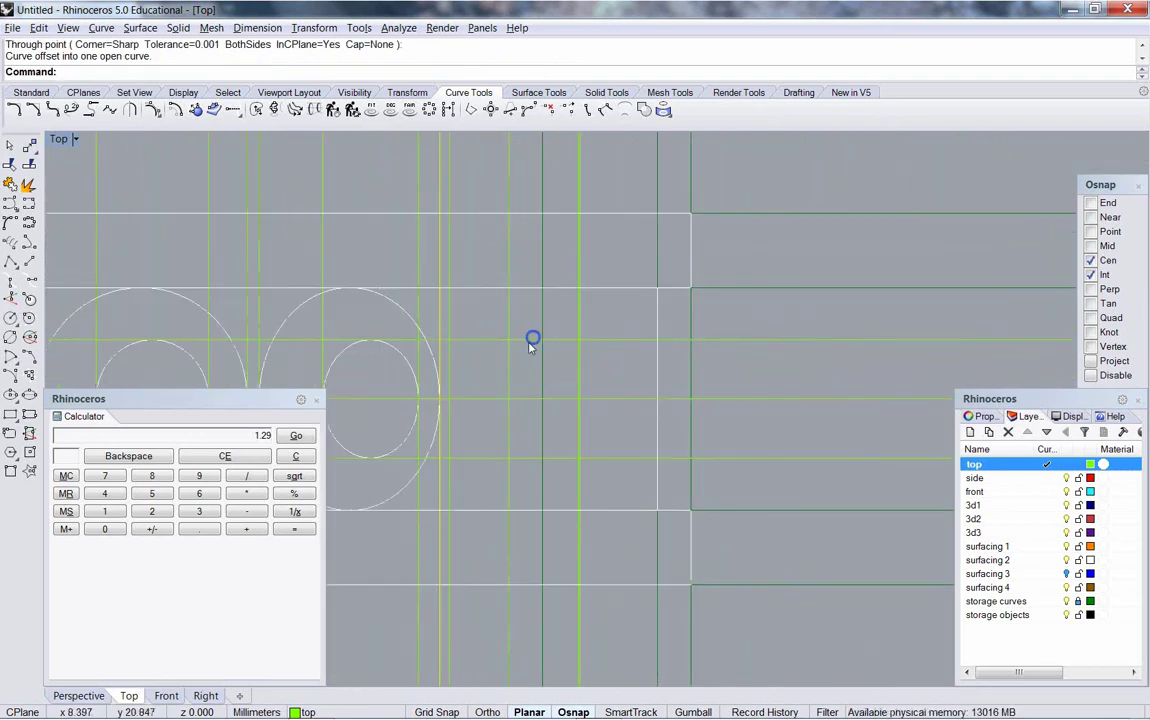
{"action": "left_click", "coordinate": [12, 340]}
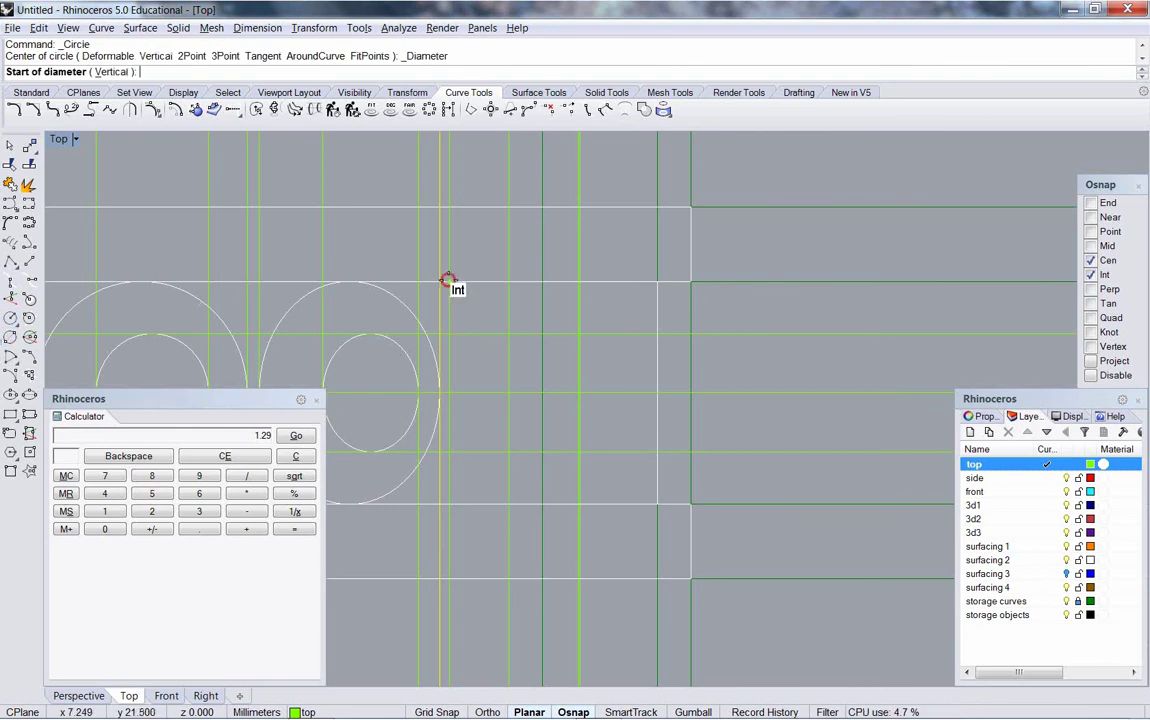
{"action": "left_click", "coordinate": [447, 280]}
{"action": "scroll", "coordinate": [590, 270], "scroll_direction": "down", "scroll_amount": 2}
{"action": "left_click", "coordinate": [598, 257]}
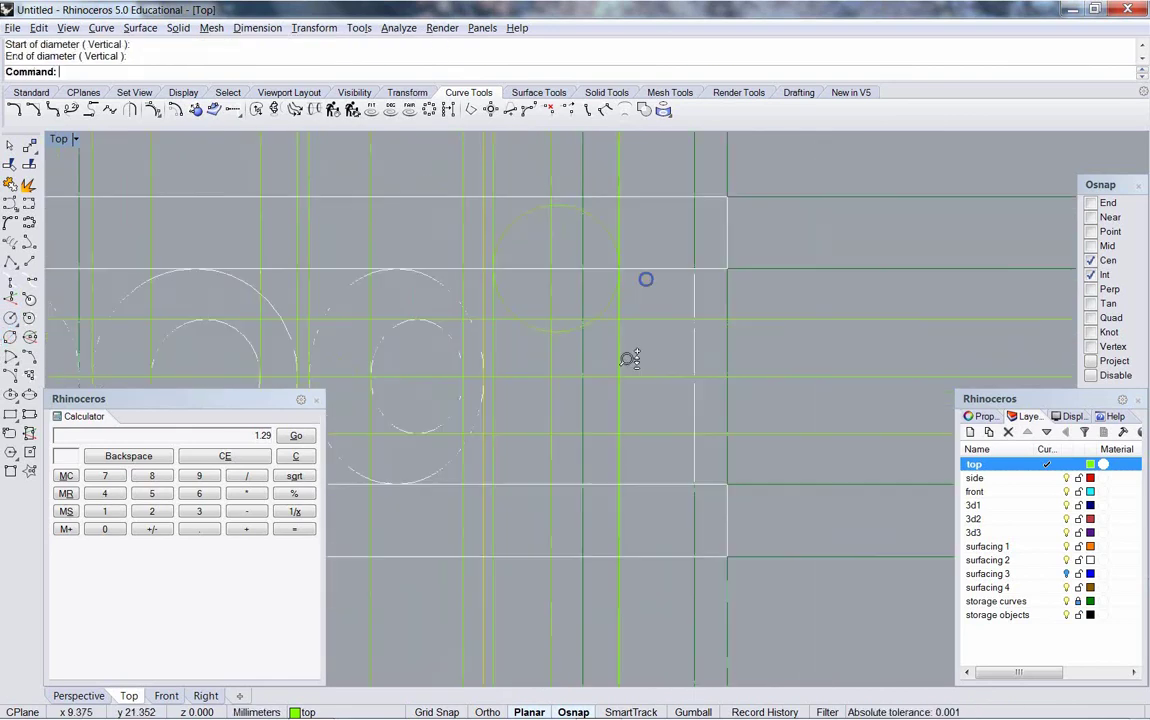
{"action": "scroll", "coordinate": [585, 412], "scroll_direction": "down", "scroll_amount": 2}
{"action": "key", "text": "Return"}
{"action": "left_click", "coordinate": [567, 399]}
{"action": "scroll", "coordinate": [624, 403], "scroll_direction": "up", "scroll_amount": 3}
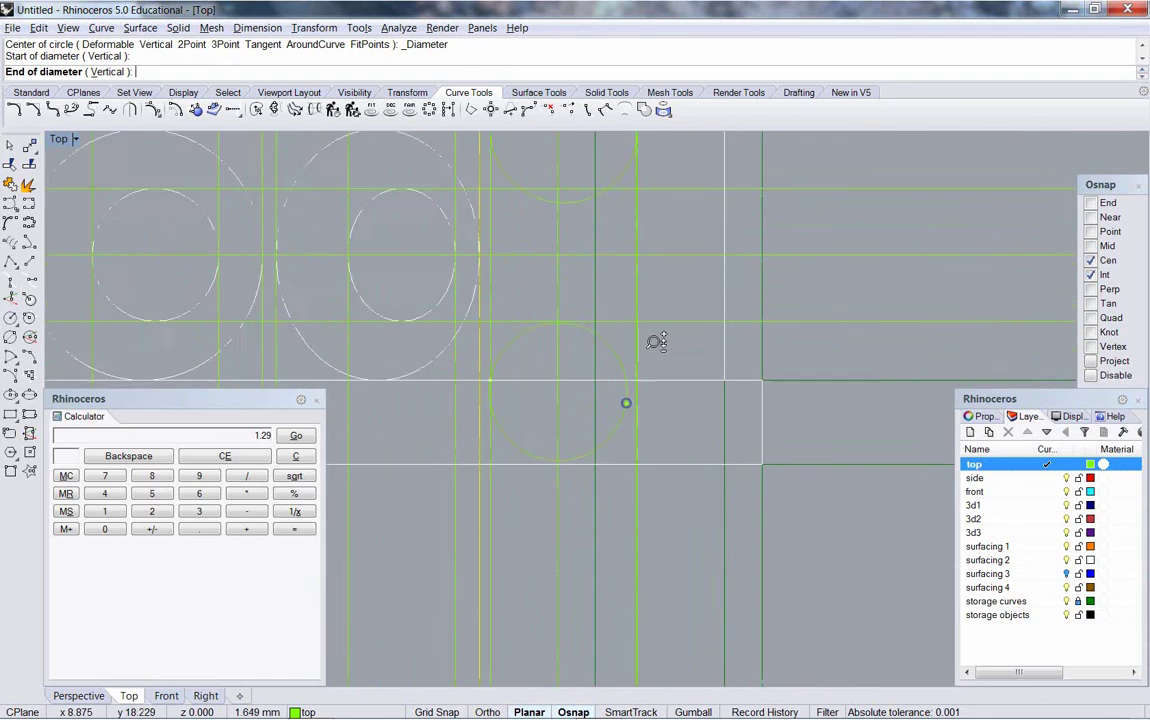
{"action": "left_click", "coordinate": [650, 377]}
{"action": "scroll", "coordinate": [572, 349], "scroll_direction": "up", "scroll_amount": 3}
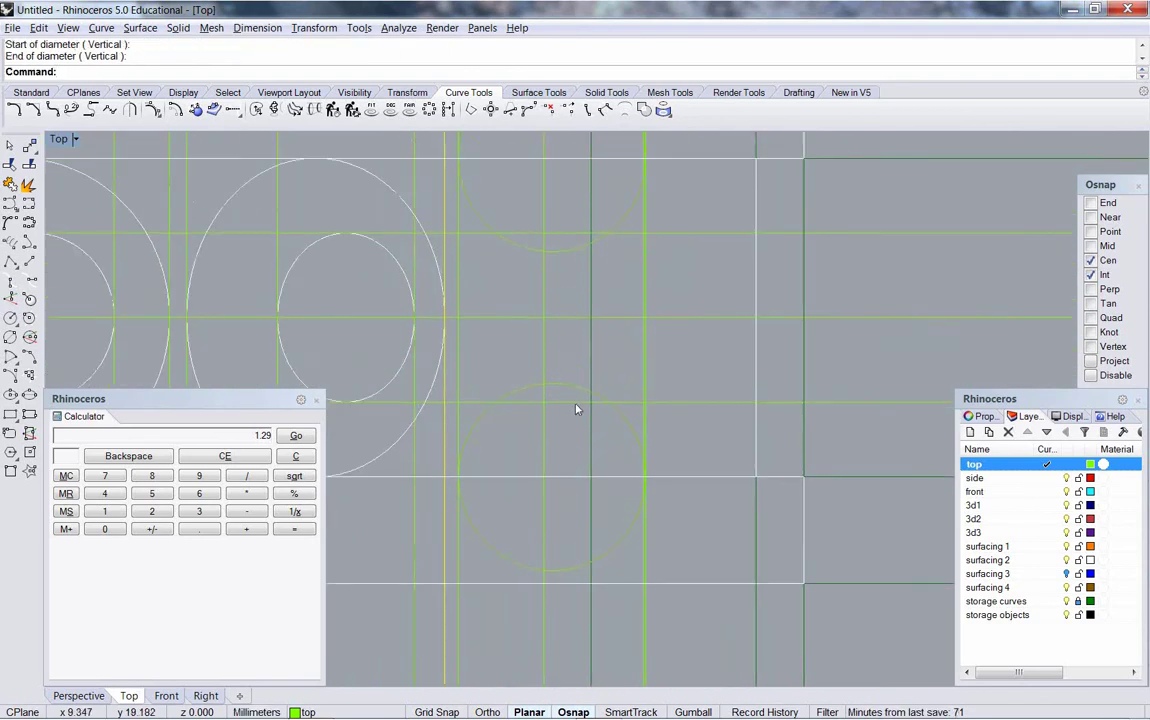
Step: Draw two diameter circles between the fourth gem's table projection lines, centred on the horizontal offset lines
{"action": "scroll", "coordinate": [565, 395], "scroll_direction": "down", "scroll_amount": 3}
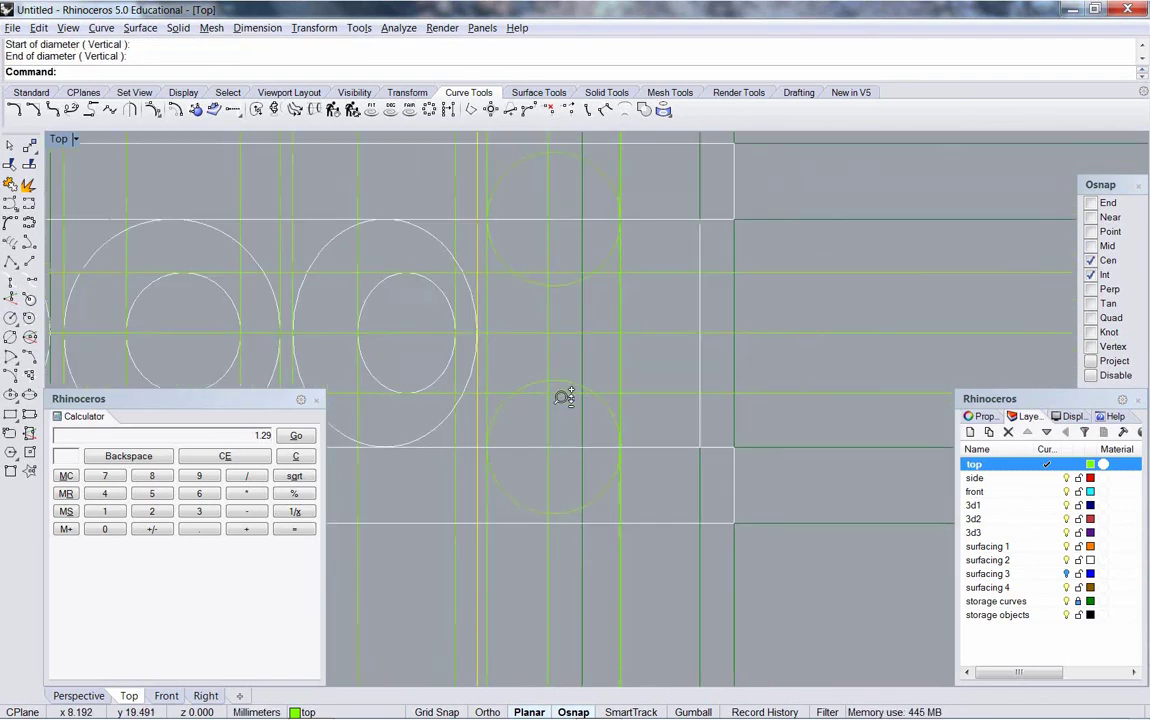
{"action": "scroll", "coordinate": [563, 398], "scroll_direction": "down", "scroll_amount": 1}
{"action": "scroll", "coordinate": [565, 398], "scroll_direction": "up", "scroll_amount": 3}
{"action": "right_click", "coordinate": [563, 390]}
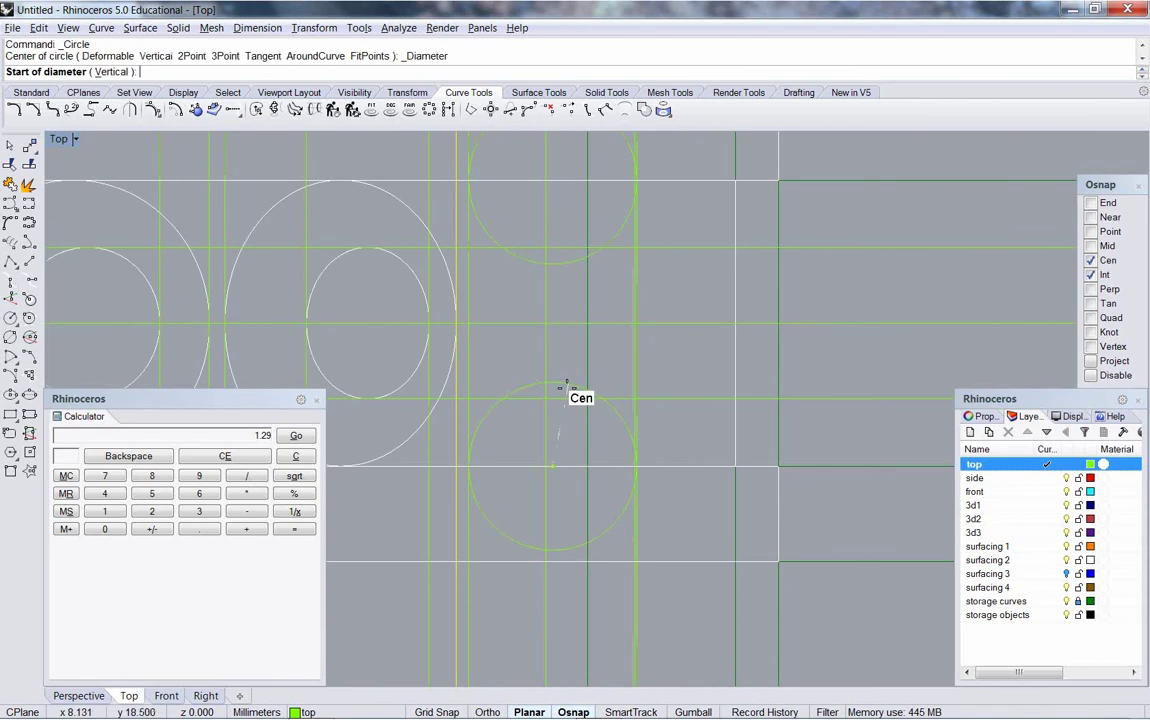
{"action": "left_click", "coordinate": [545, 400]}
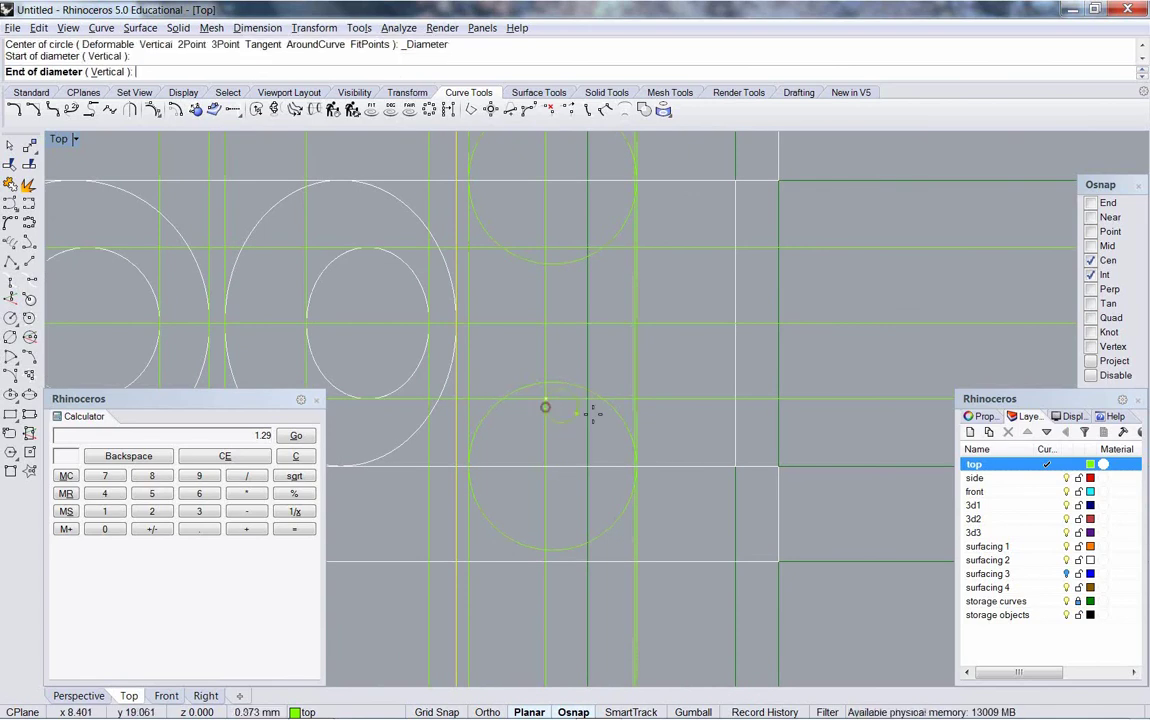
{"action": "left_click", "coordinate": [630, 398]}
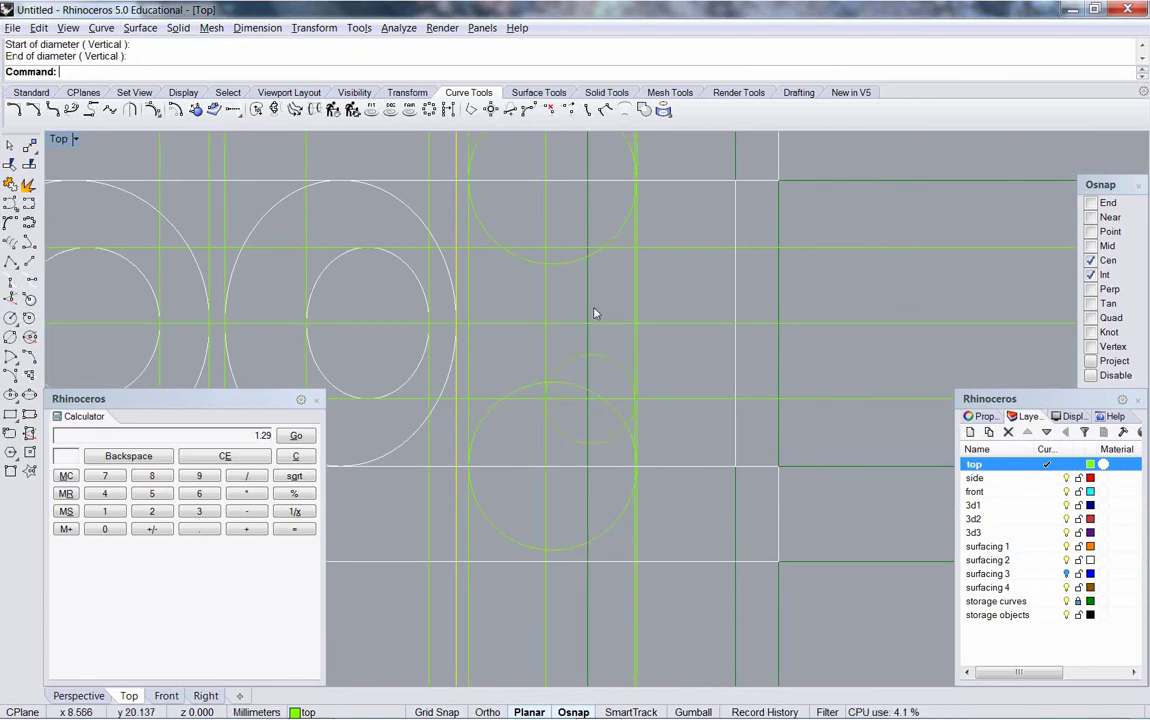
{"action": "right_click_drag", "start_coordinate": [596, 313], "coordinate": [575, 398]}
{"action": "right_click", "coordinate": [575, 398]}
{"action": "left_click", "coordinate": [530, 345]}
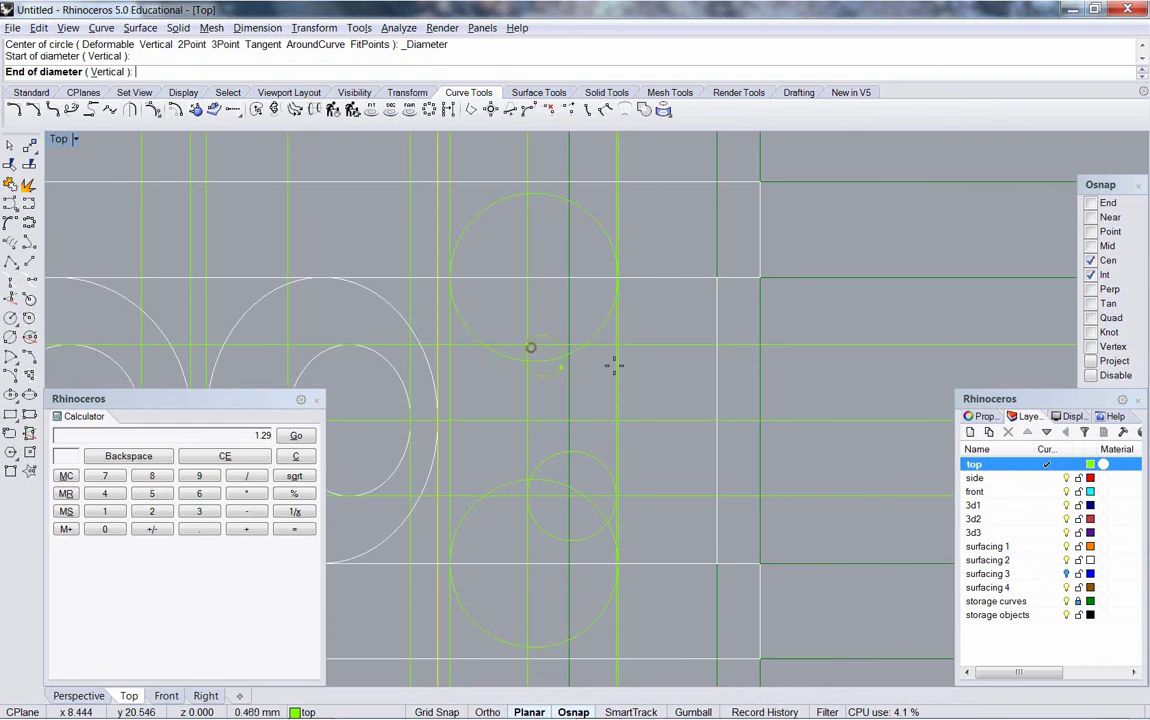
{"action": "left_click", "coordinate": [614, 350]}
{"action": "scroll", "coordinate": [600, 374], "scroll_direction": "down", "scroll_amount": 2}
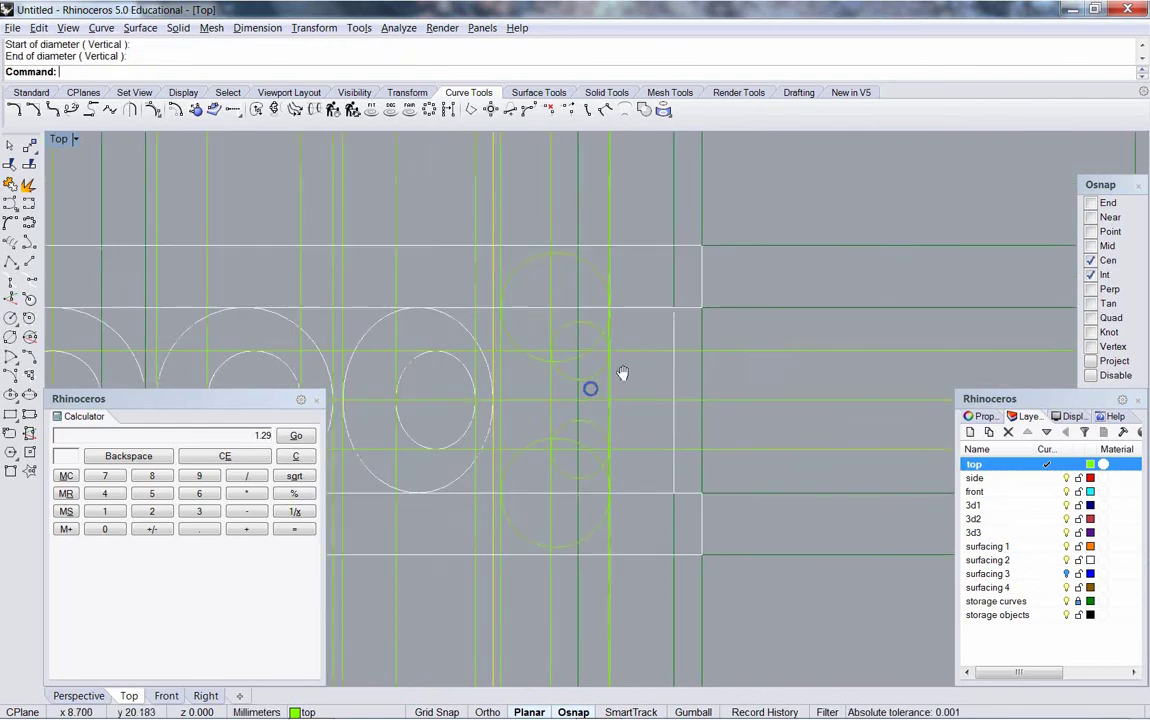
Step: Make surfacing 2 the current layer and draw the fourth gem's girdle ellipse by diameter through the larger circles' centres and the near girdle line
{"action": "left_click", "coordinate": [29, 394]}
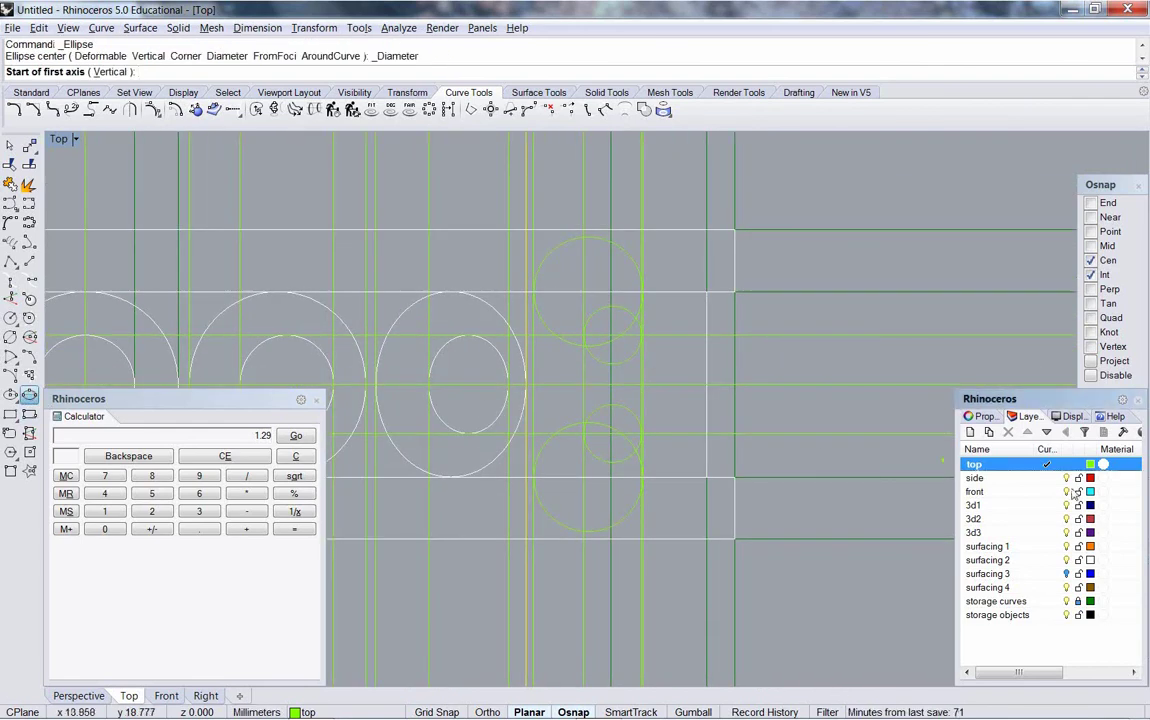
{"action": "left_click", "coordinate": [1048, 560]}
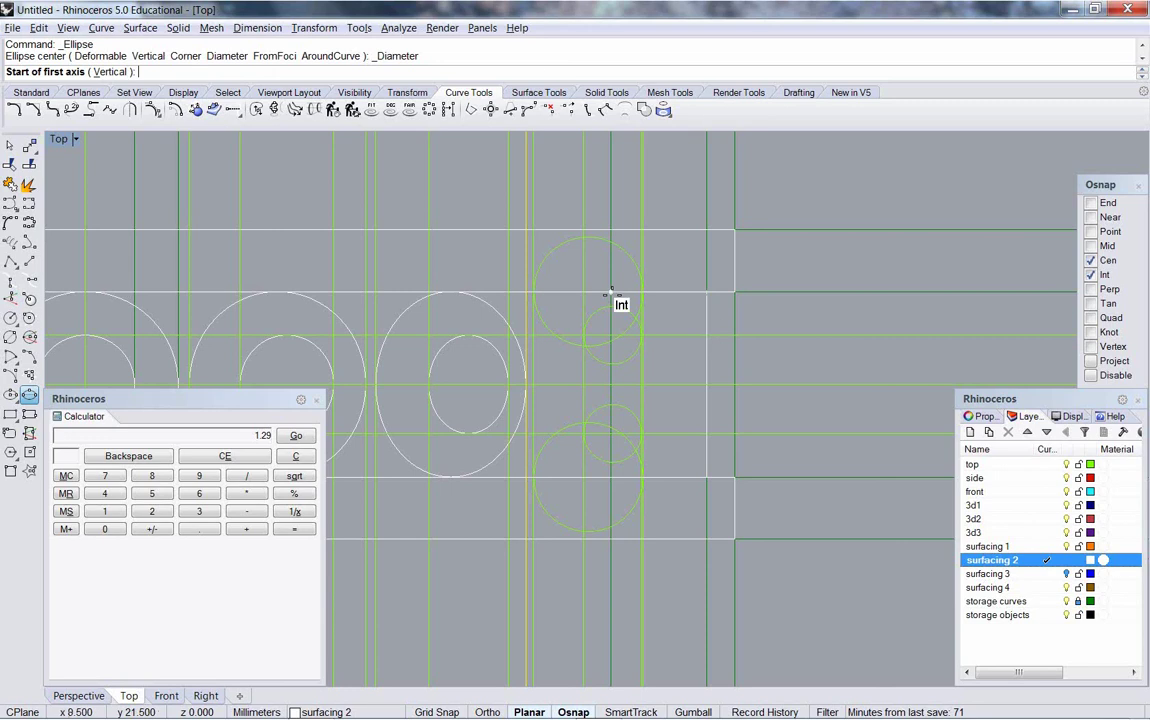
{"action": "left_click", "coordinate": [634, 264]}
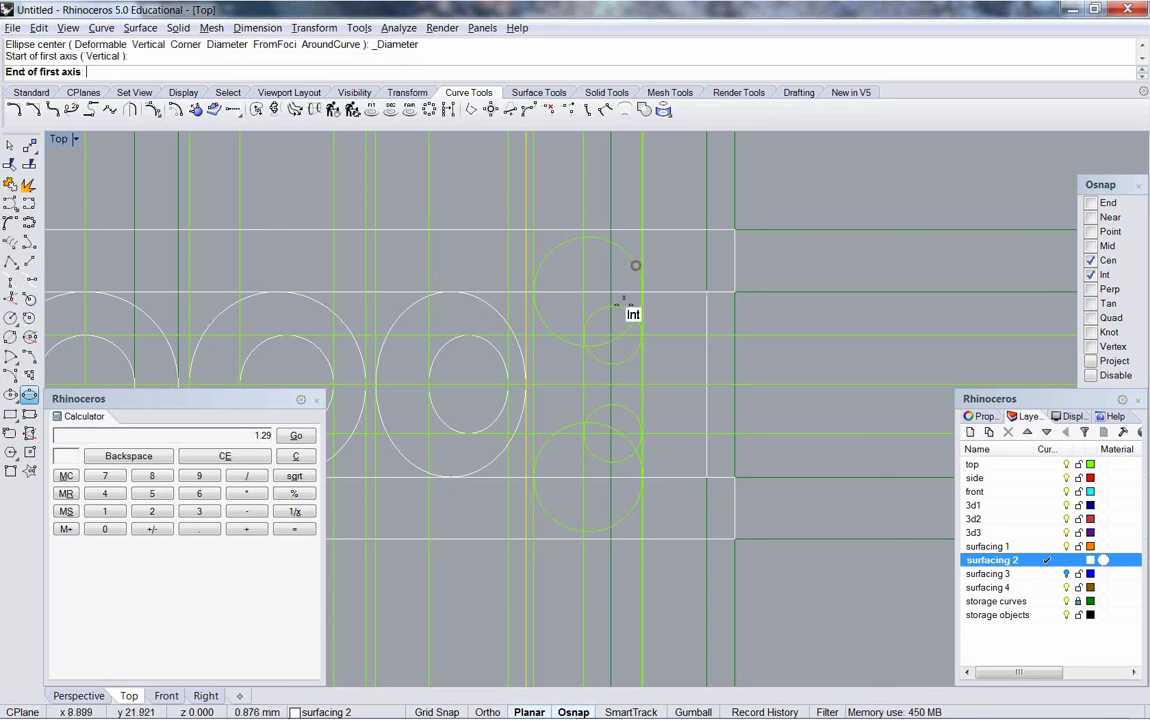
{"action": "left_click", "coordinate": [622, 515]}
{"action": "left_click", "coordinate": [541, 393]}
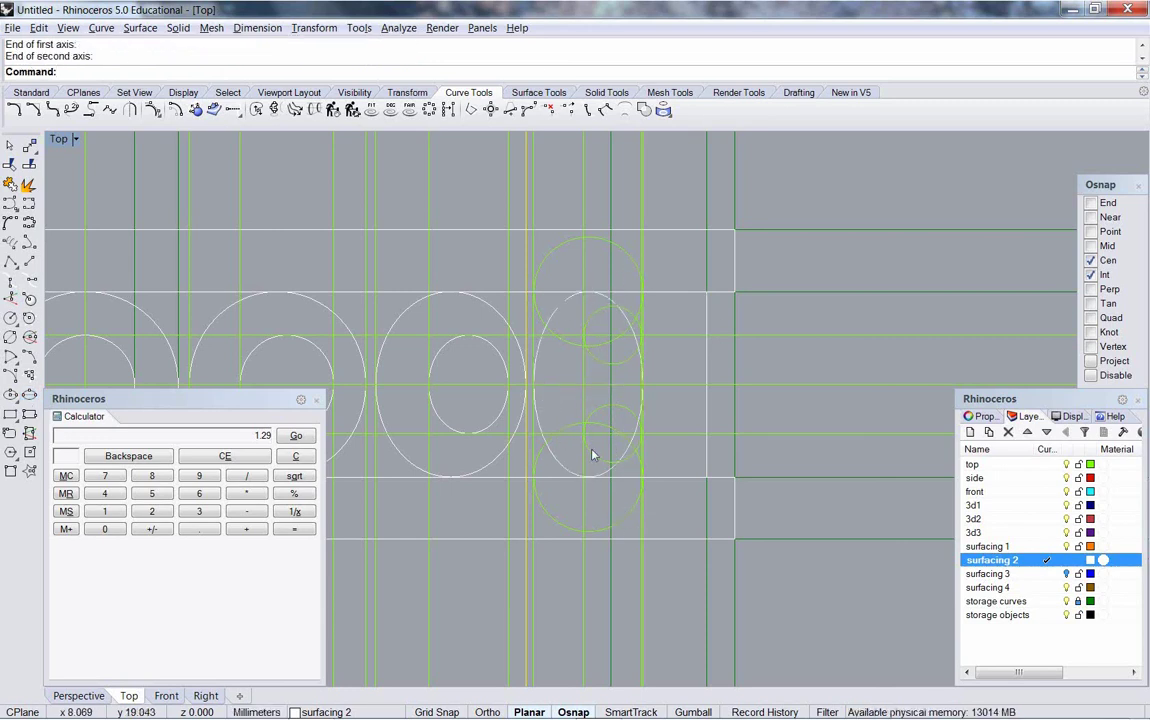
Step: Draw the fourth gem's table ellipse by diameter through the smaller circles' centres and the near table line
{"action": "key", "text": "Return"}
{"action": "left_click", "coordinate": [625, 410]}
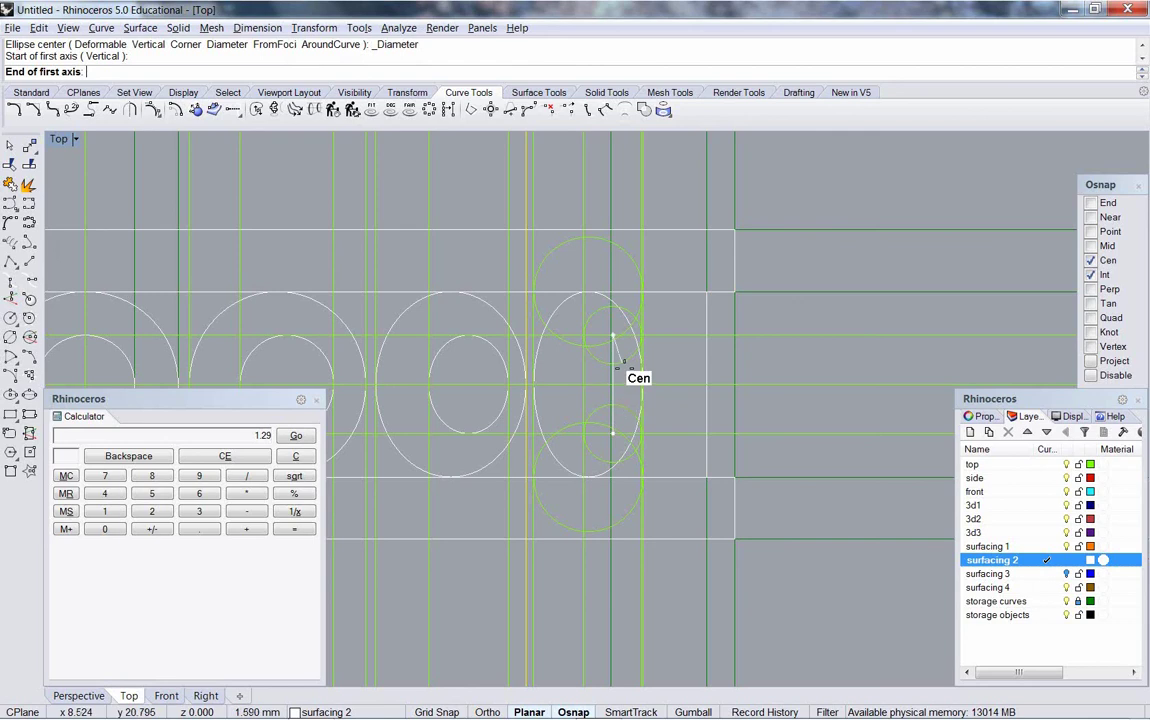
{"action": "left_click", "coordinate": [620, 364]}
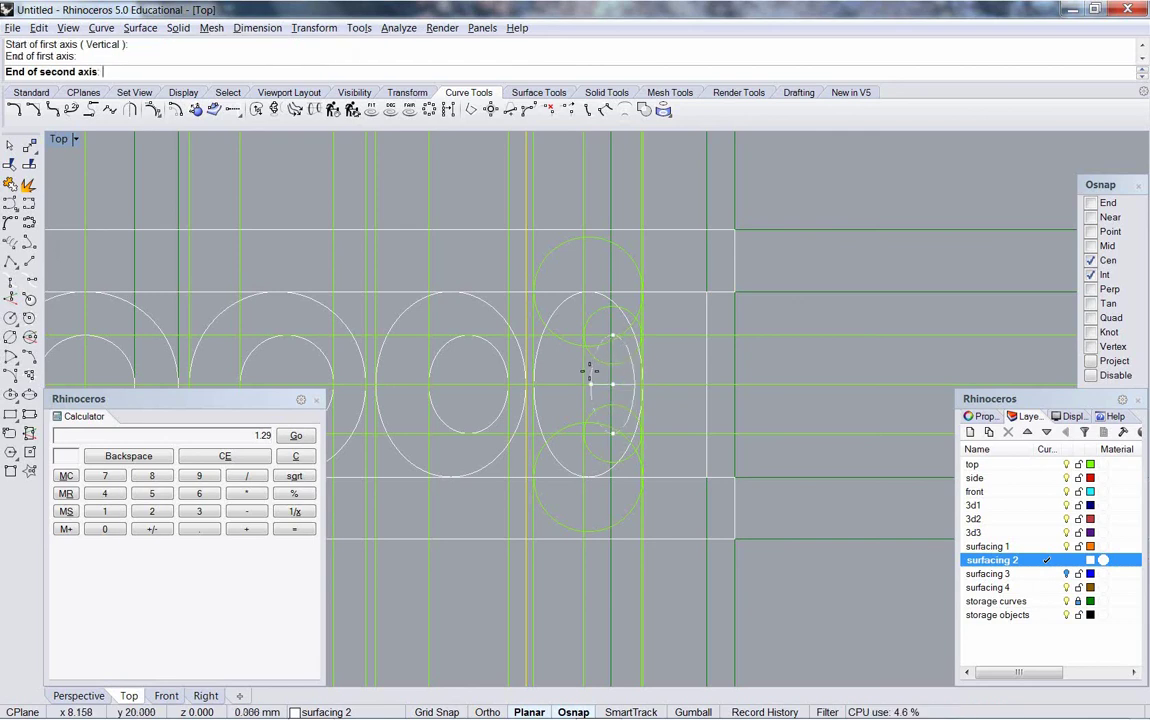
{"action": "left_click", "coordinate": [588, 383]}
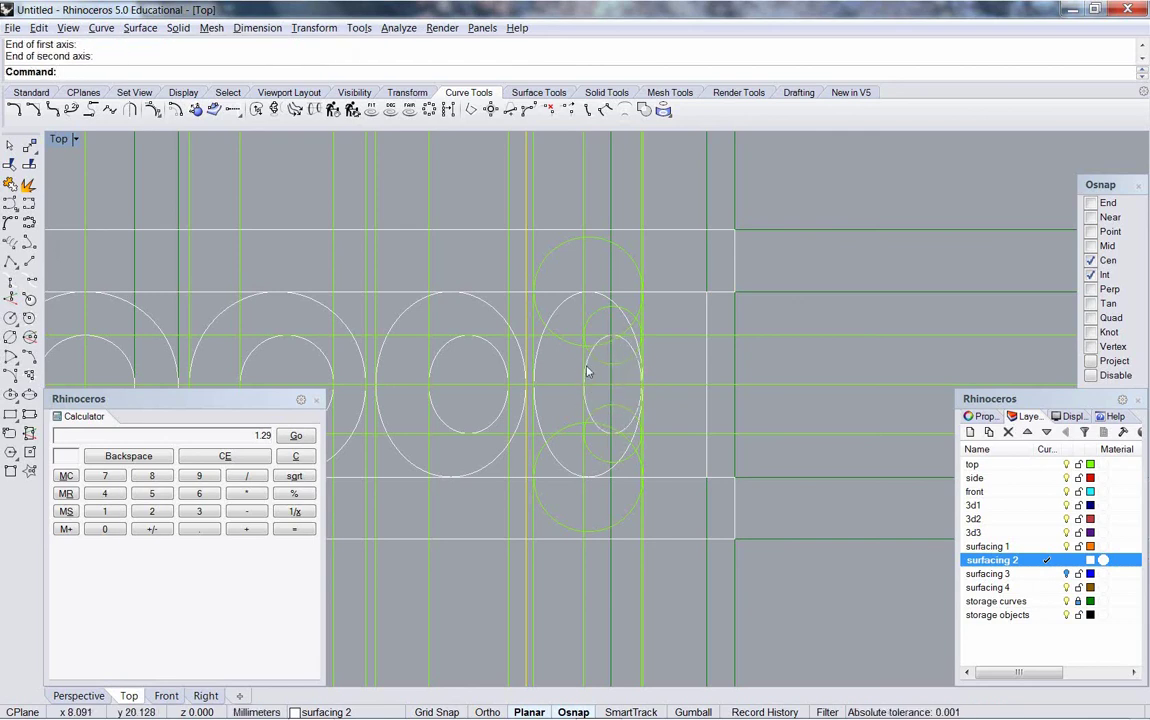
Step: Delete the four construction circles around the fourth gem's ellipses in the upper view
{"action": "left_click", "coordinate": [605, 368]}
{"action": "left_click", "coordinate": [578, 347]}
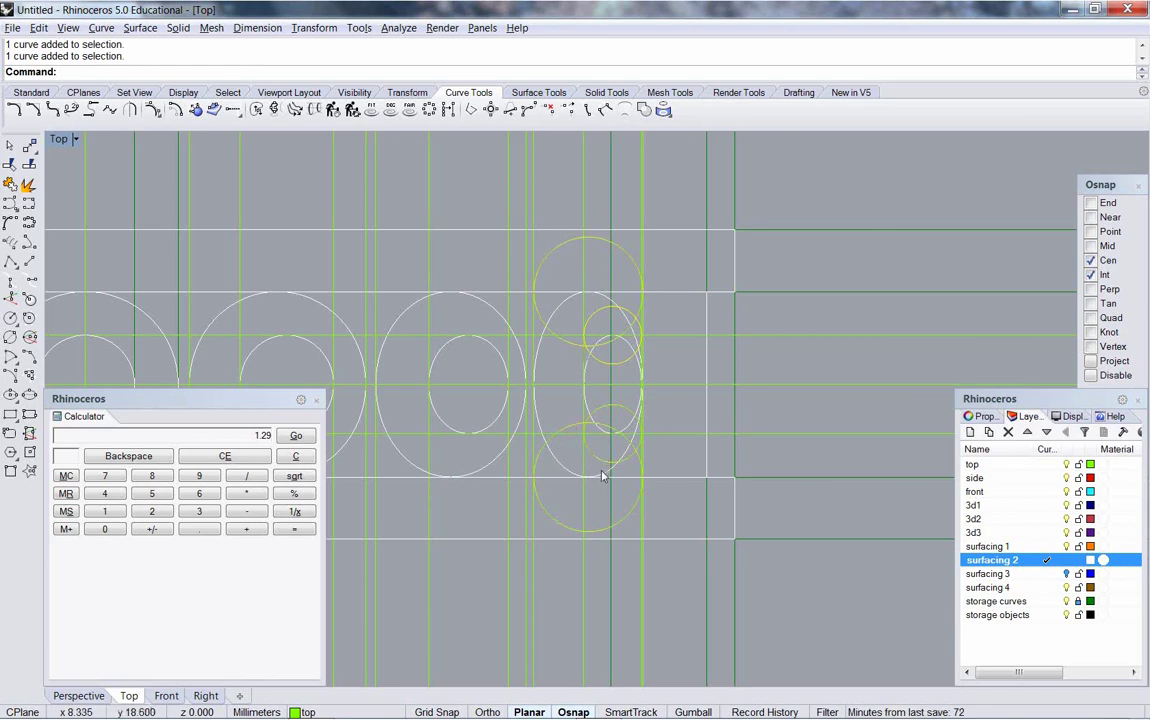
{"action": "key", "text": "Delete"}
Step: Make top the current layer and offset the fourth gem's outer vertical projection line through the fifth gem's near girdle corner
{"action": "right_click_drag", "start_coordinate": [639, 446], "coordinate": [585, 259]}
{"action": "scroll", "coordinate": [597, 402], "scroll_direction": "down", "scroll_amount": 3}
{"action": "scroll", "coordinate": [593, 561], "scroll_direction": "up", "scroll_amount": 2}
{"action": "scroll", "coordinate": [593, 561], "scroll_direction": "up", "scroll_amount": 6}
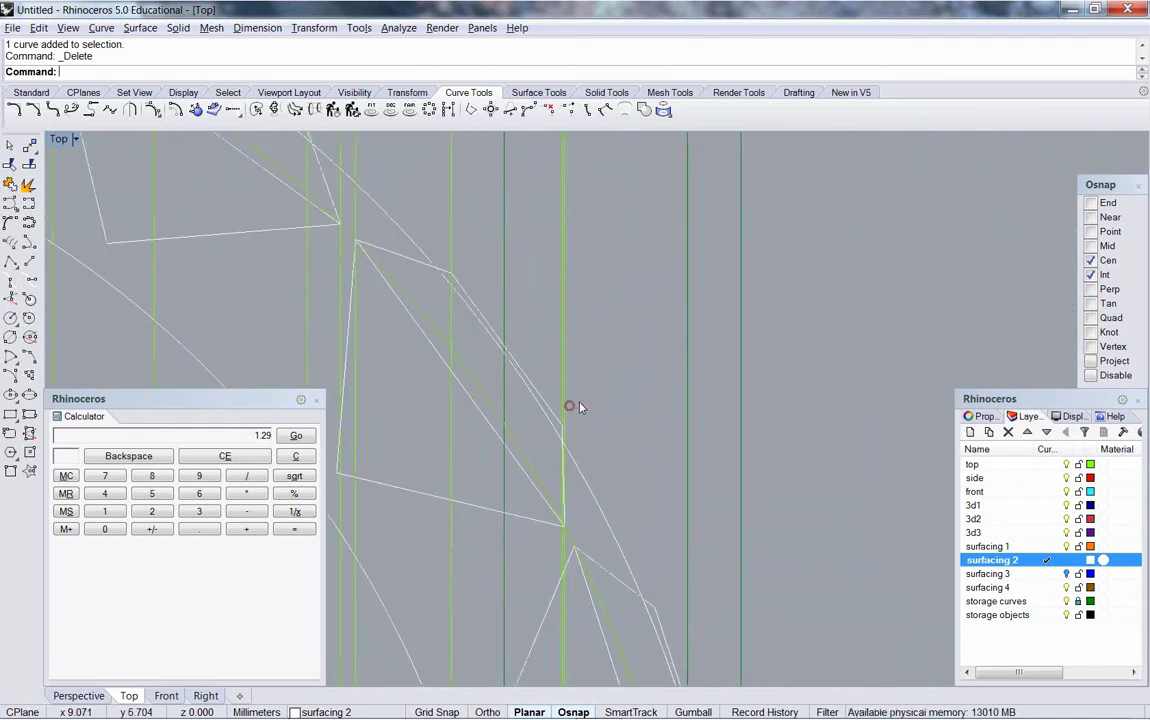
{"action": "left_click", "coordinate": [570, 405]}
{"action": "scroll", "coordinate": [601, 386], "scroll_direction": "down", "scroll_amount": 2}
{"action": "right_click_drag", "start_coordinate": [596, 488], "coordinate": [538, 229]}
{"action": "left_click", "coordinate": [533, 92]}
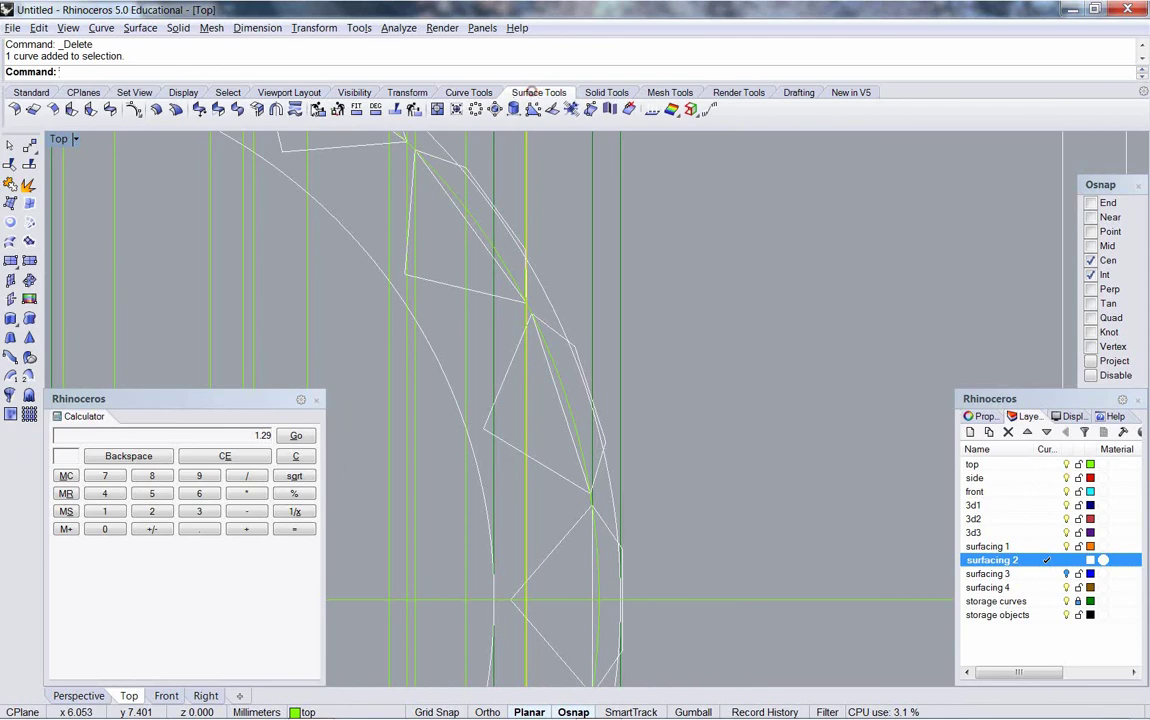
{"action": "left_click", "coordinate": [468, 92]}
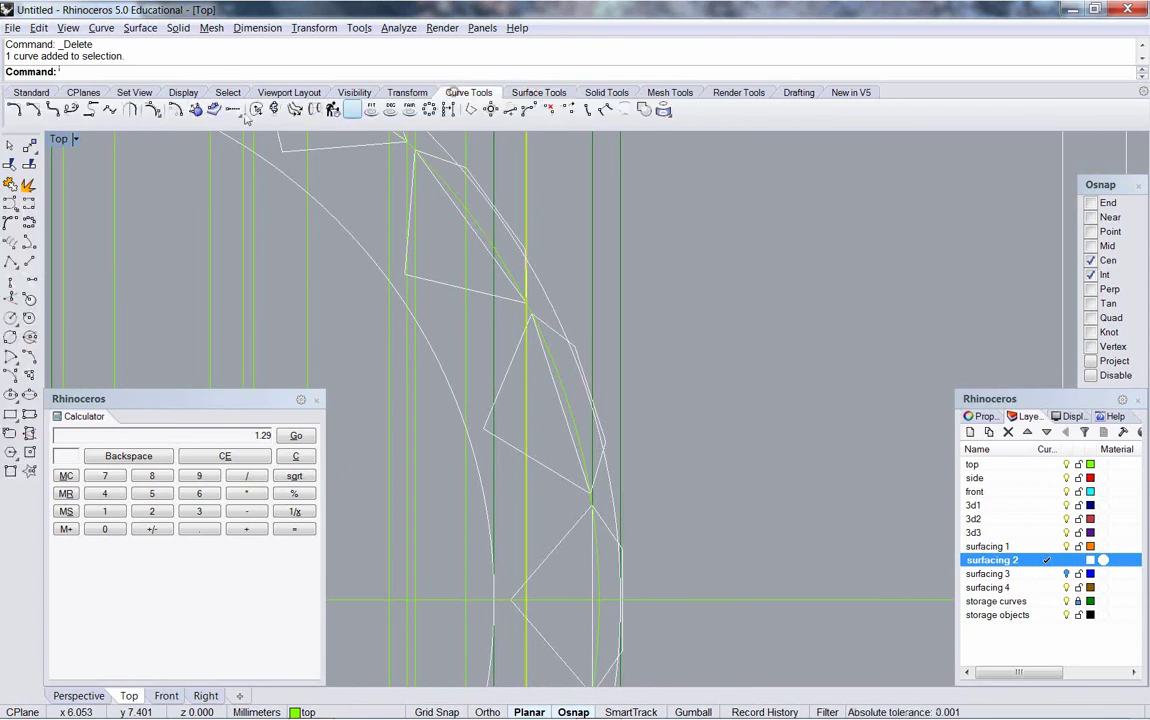
{"action": "left_click", "coordinate": [178, 112]}
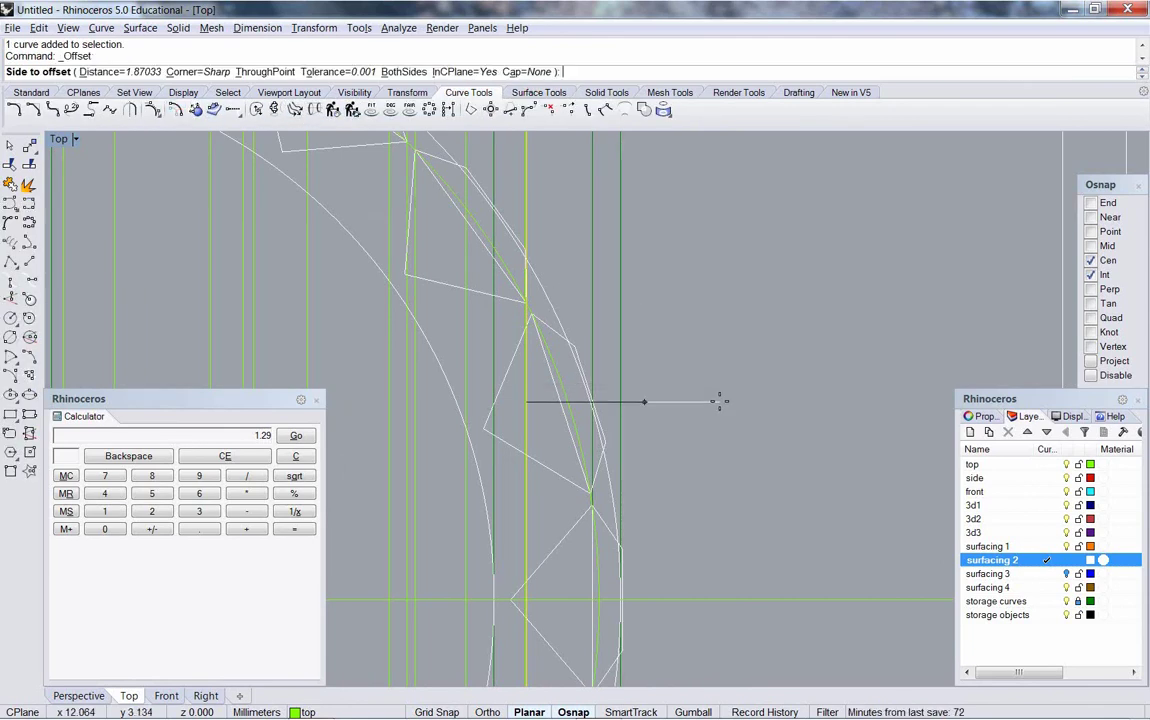
{"action": "type", "text": "t"}
{"action": "key", "text": "Return"}
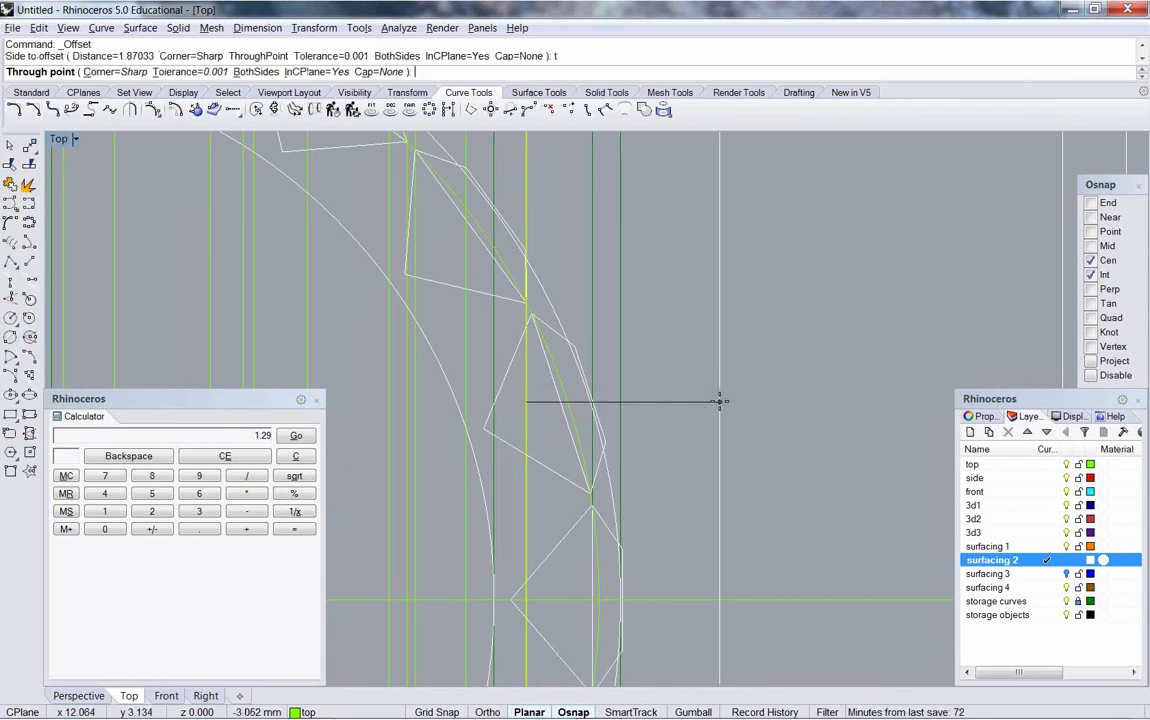
{"action": "left_click", "coordinate": [1043, 465]}
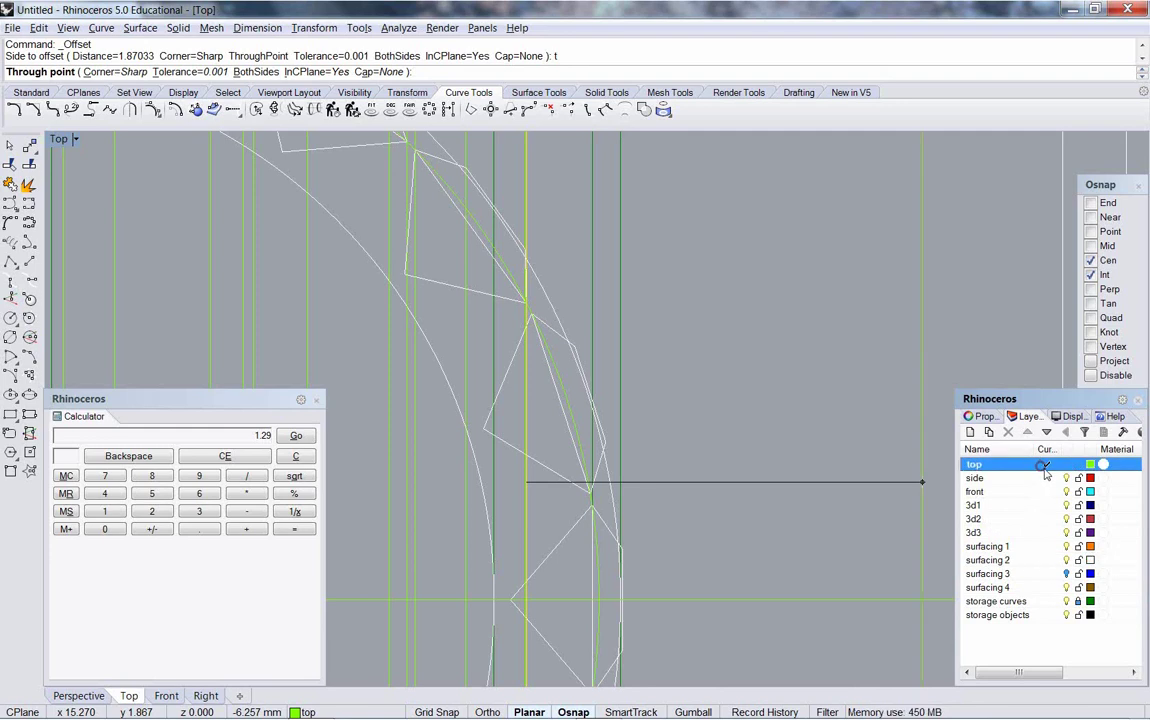
{"action": "left_click", "coordinate": [531, 313]}
Step: Offset the same vertical projection line through the fifth gem's far girdle corner
{"action": "key", "text": "Return"}
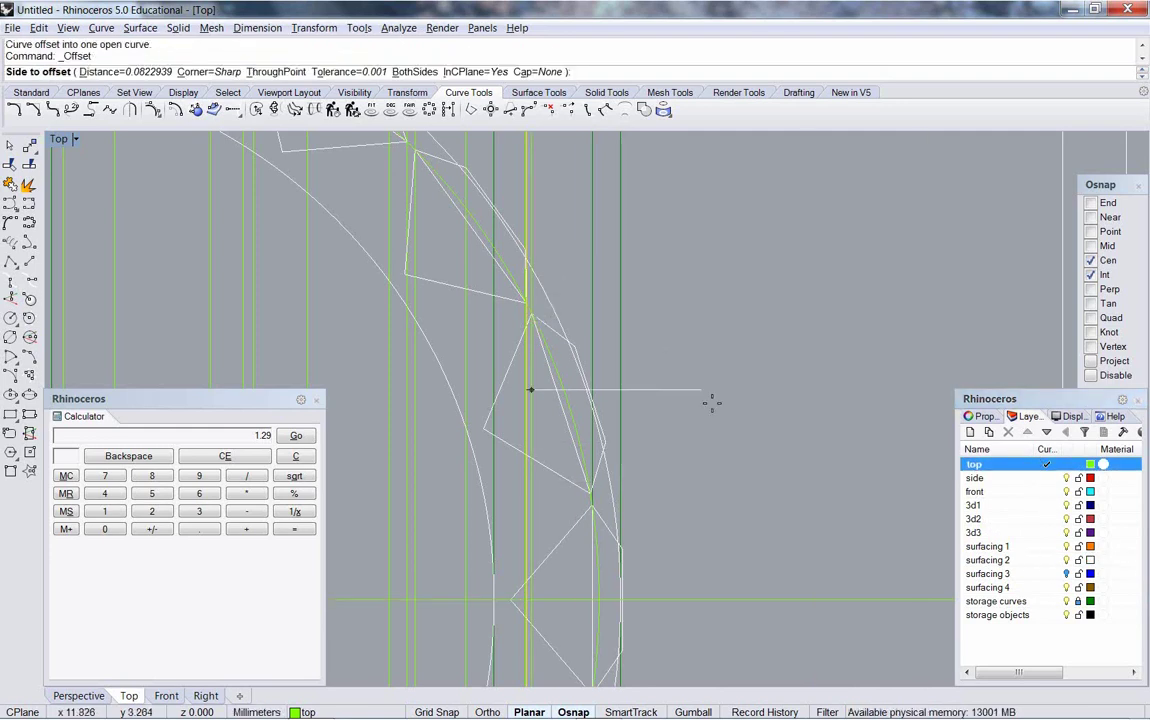
{"action": "type", "text": "t"}
{"action": "key", "text": "Return"}
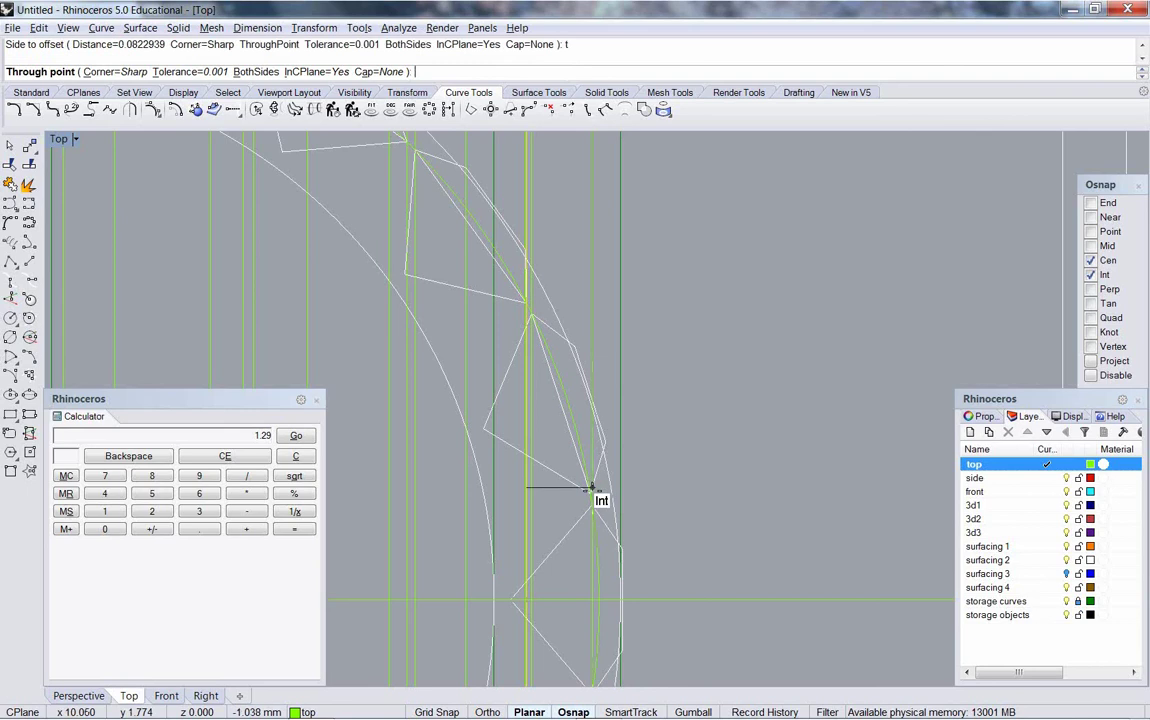
{"action": "scroll", "coordinate": [590, 488], "scroll_direction": "up", "scroll_amount": 3}
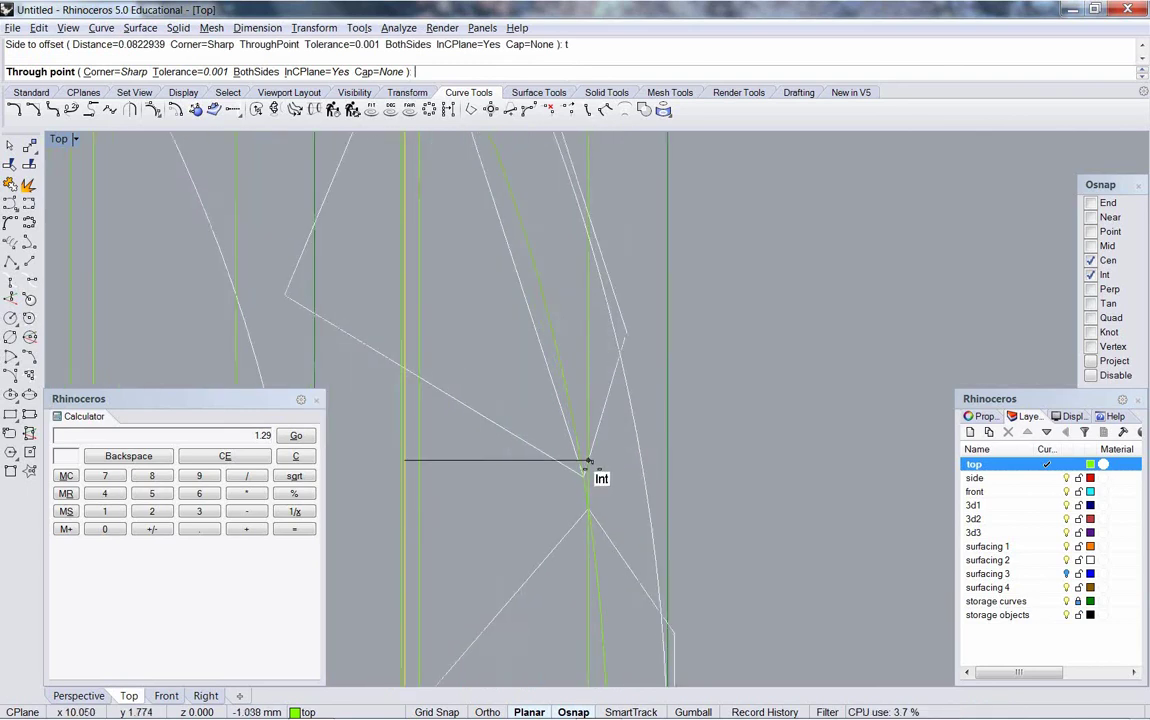
{"action": "left_click", "coordinate": [585, 475]}
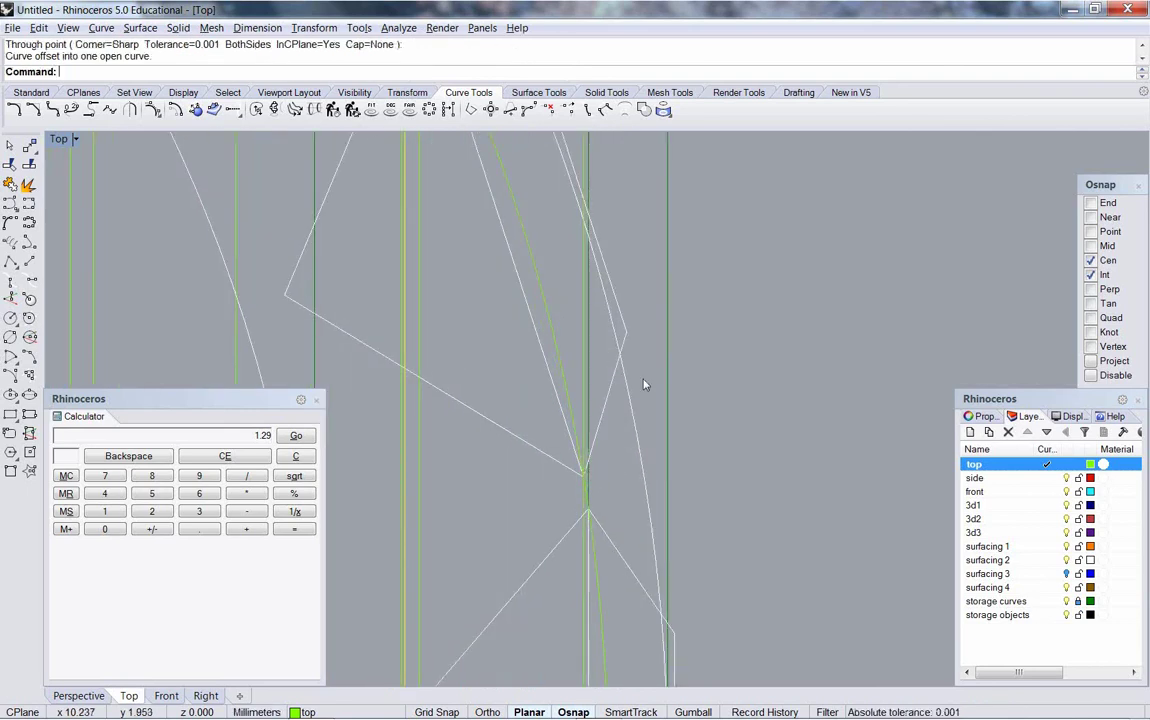
Step: Offset the fourth gem's outer vertical projection line through both table corners of the fifth gem
{"action": "scroll", "coordinate": [652, 348], "scroll_direction": "down", "scroll_amount": 1}
{"action": "scroll", "coordinate": [652, 348], "scroll_direction": "up", "scroll_amount": 2}
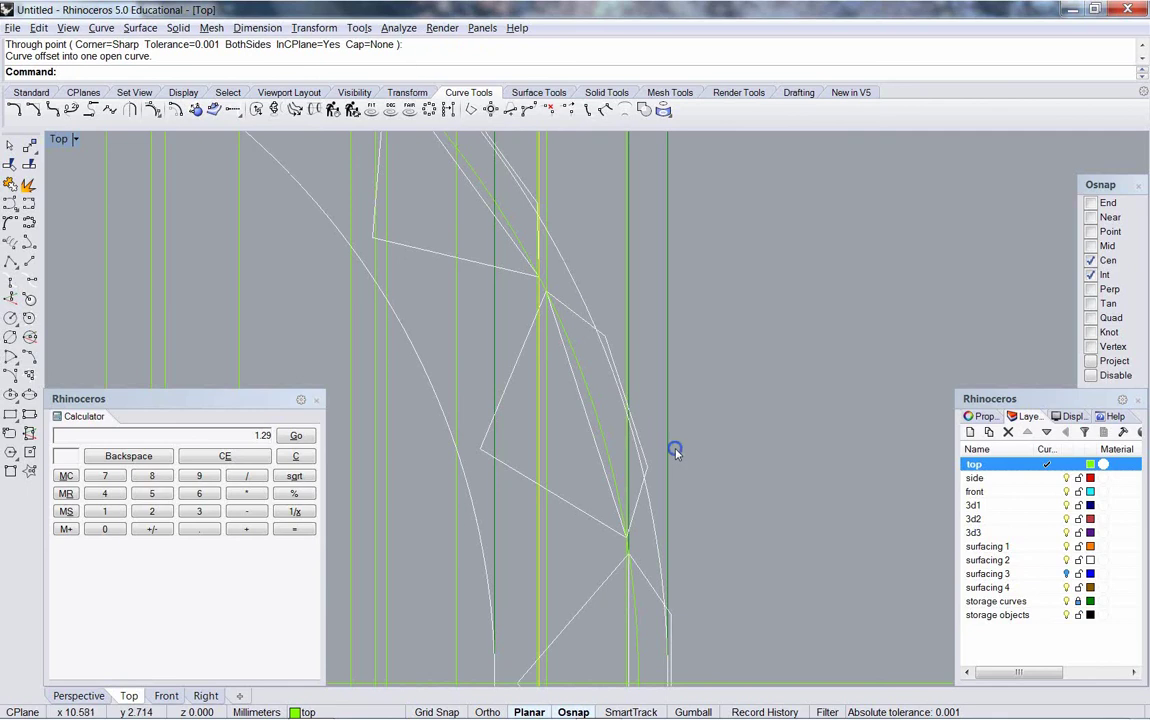
{"action": "key", "text": "Return"}
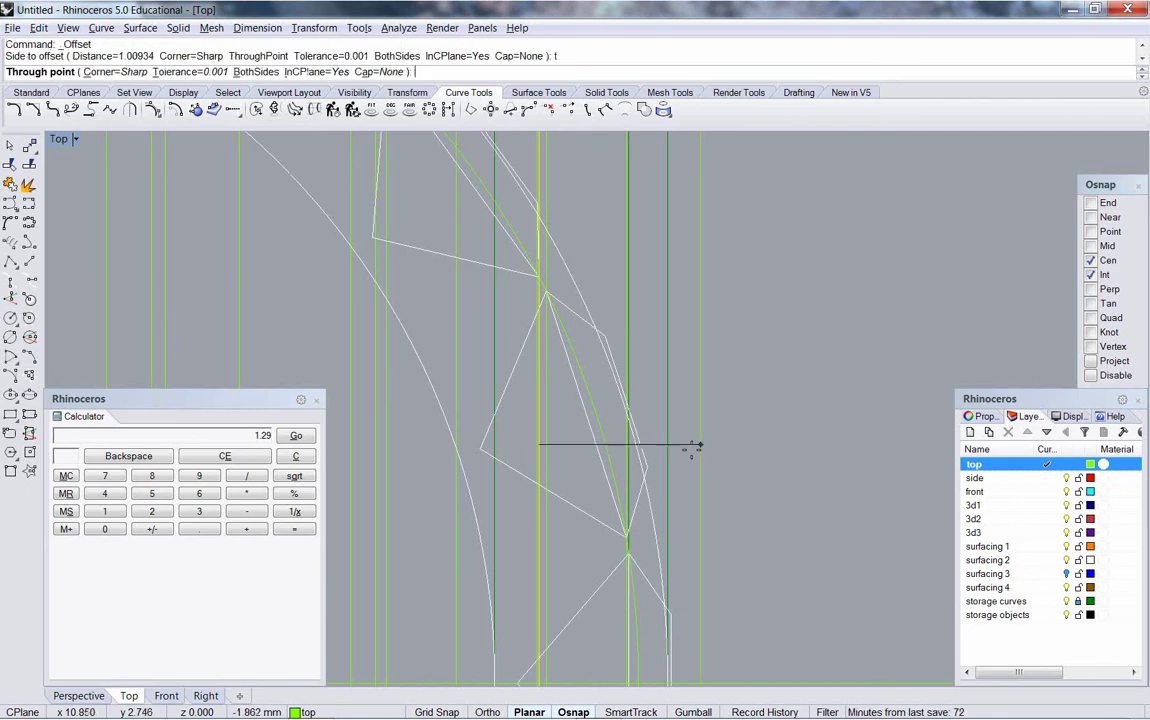
{"action": "left_click", "coordinate": [652, 469]}
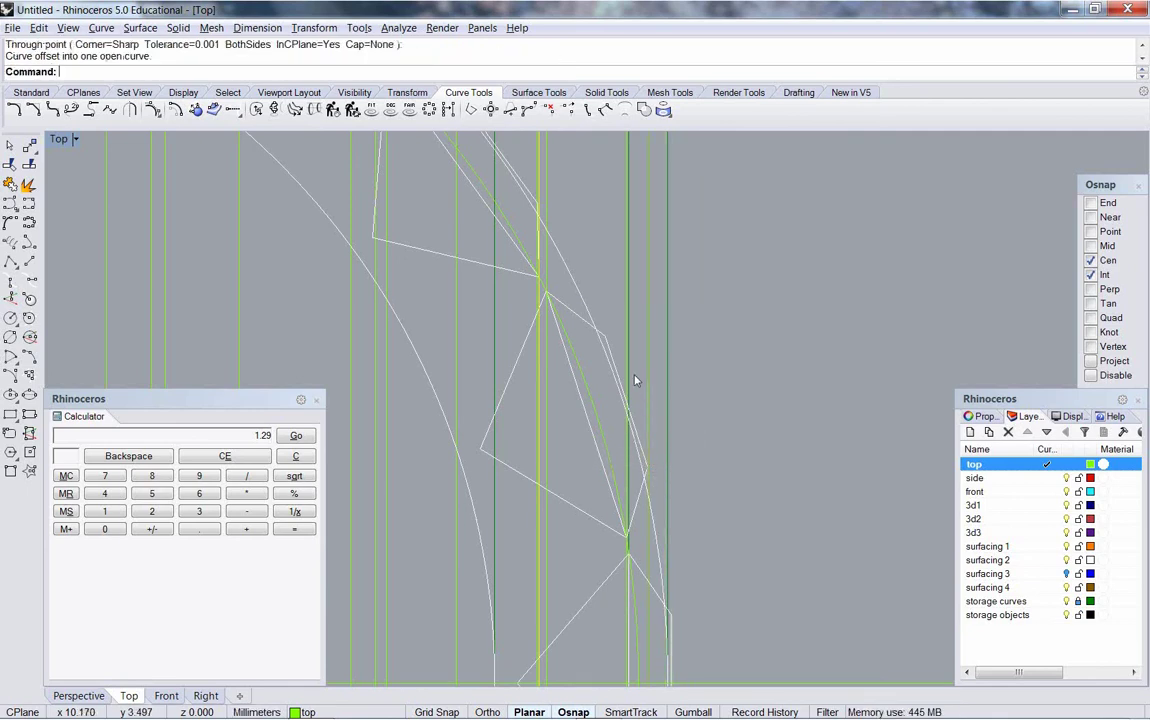
{"action": "key", "text": "Return"}
{"action": "type", "text": "t"}
{"action": "key", "text": "Return"}
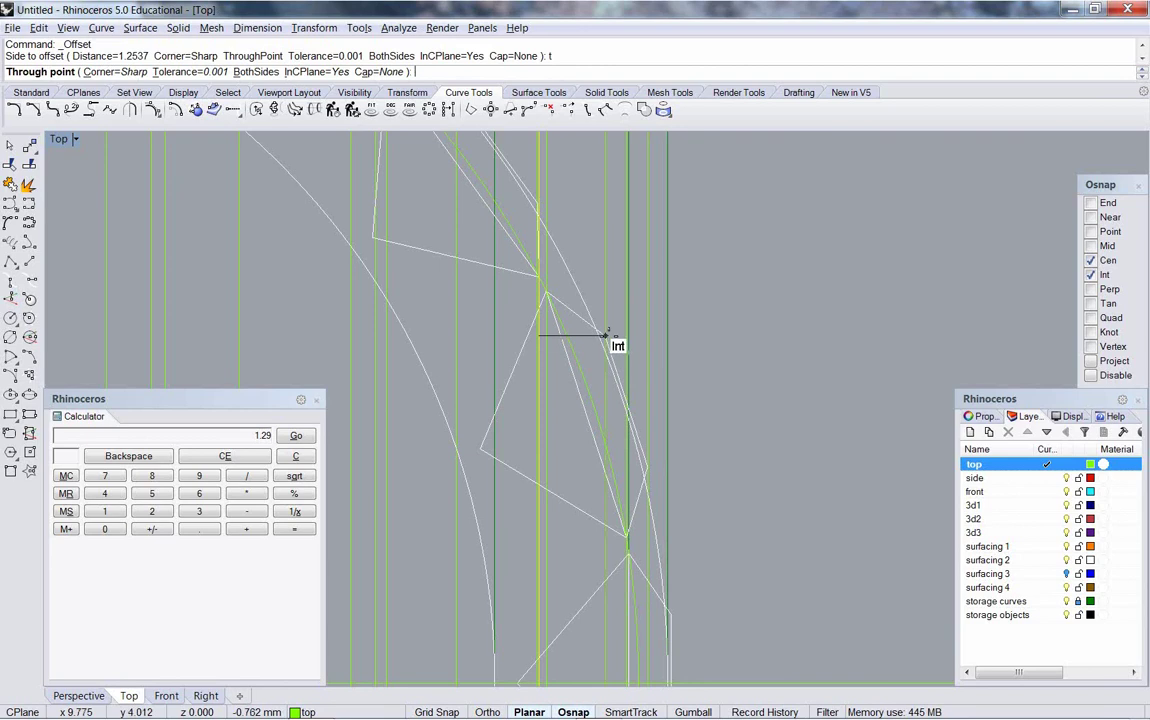
{"action": "left_click", "coordinate": [608, 333]}
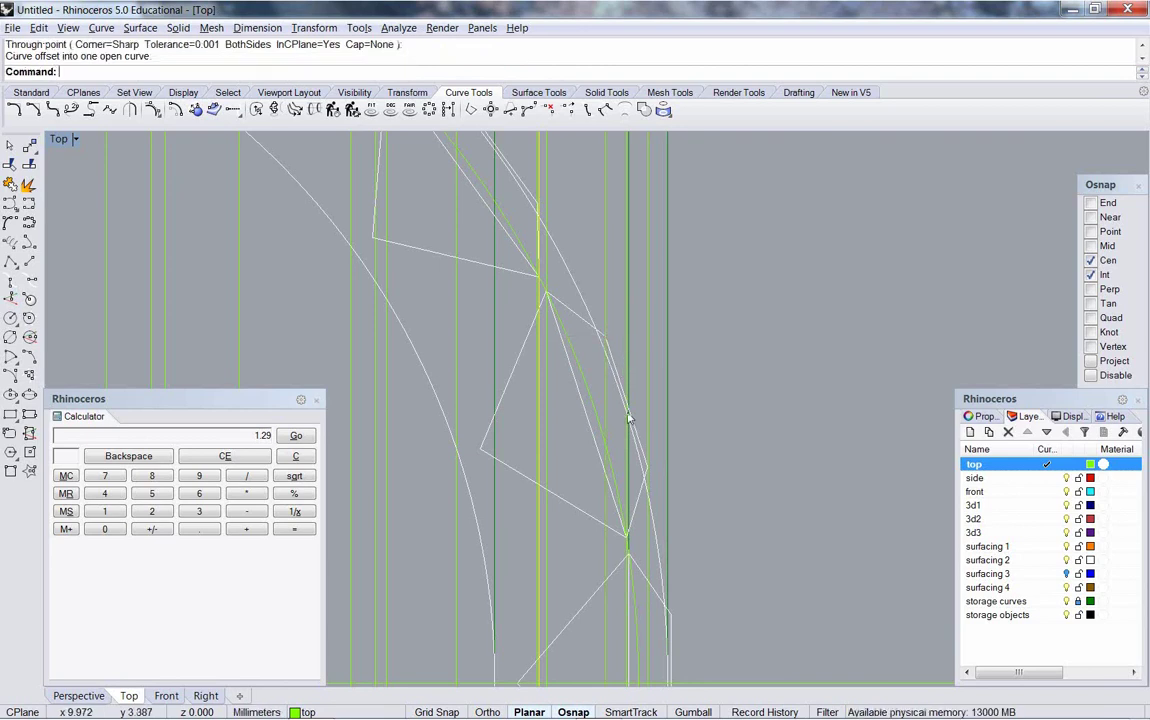
{"action": "left_click", "coordinate": [548, 424]}
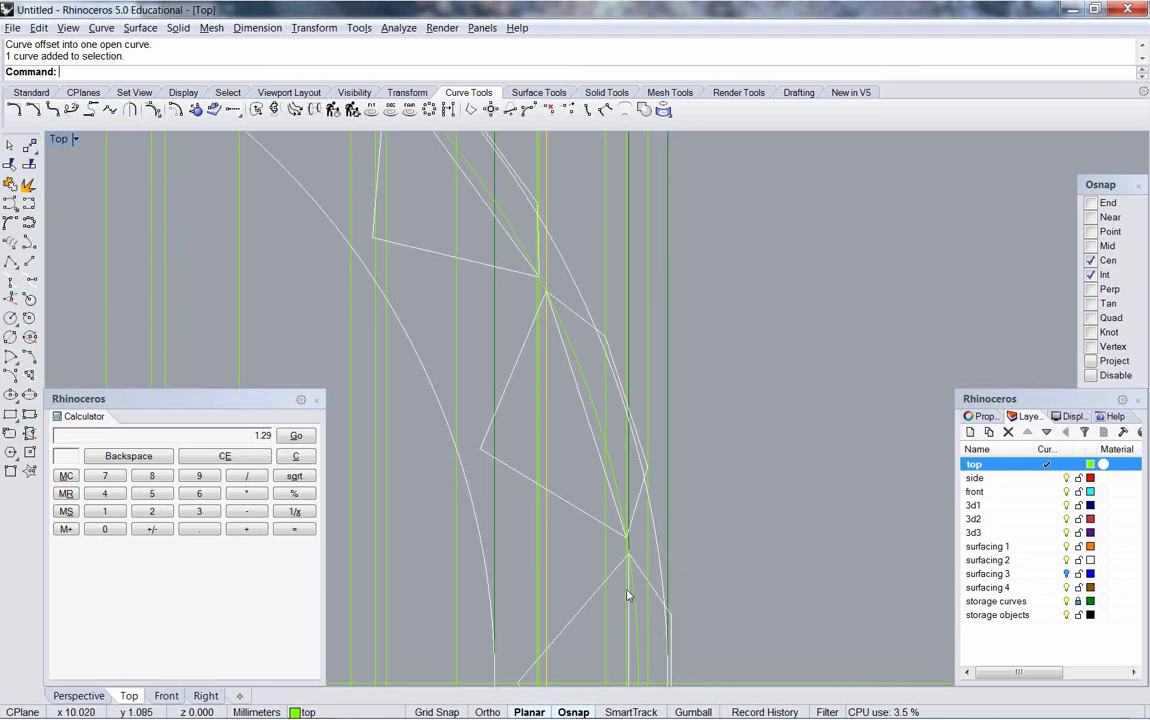
{"action": "left_click", "coordinate": [628, 353]}
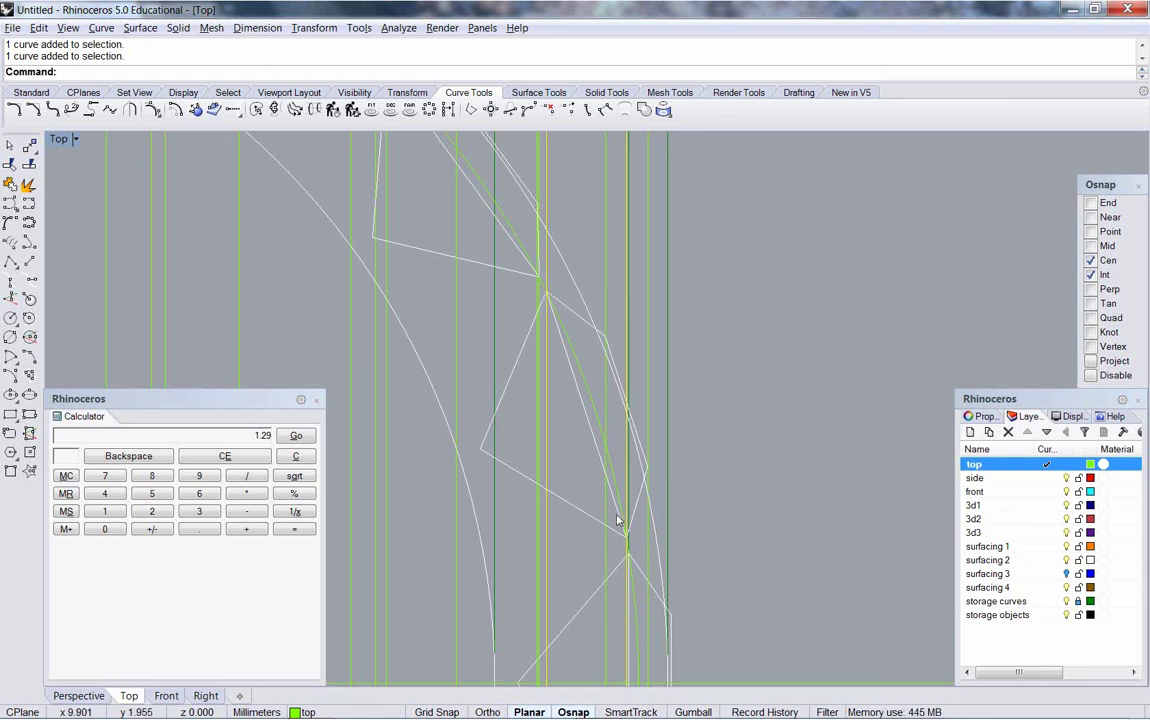
{"action": "left_click", "coordinate": [604, 312]}
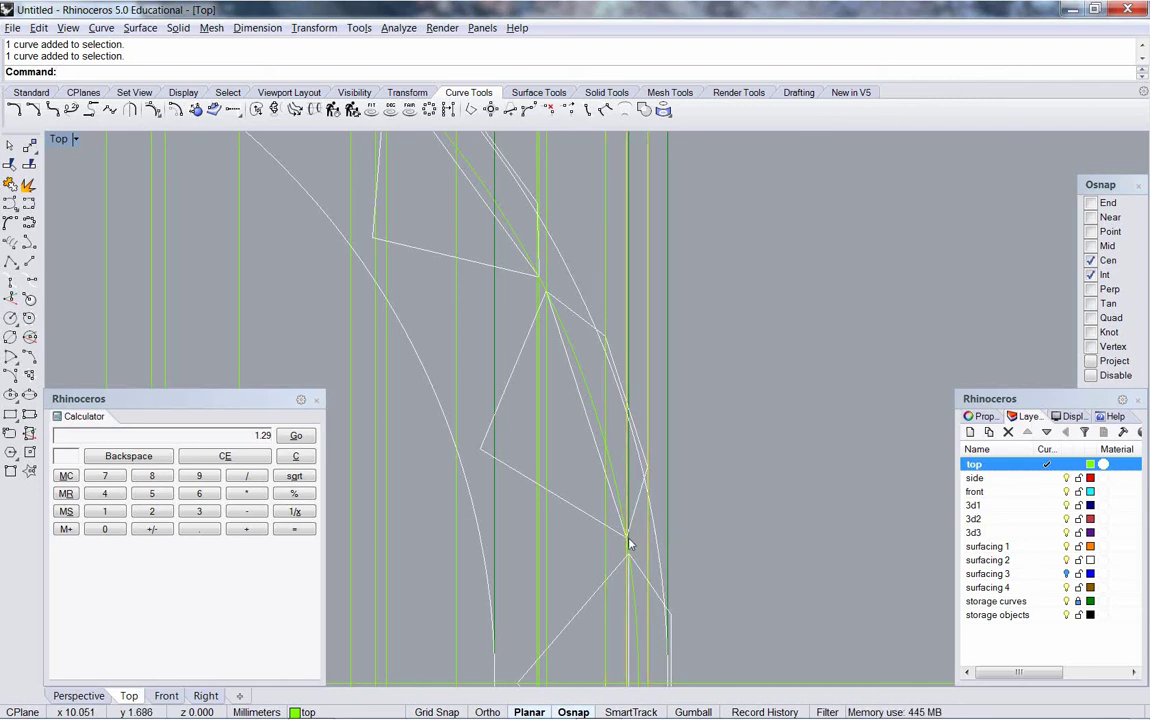
Step: Draw two diameter circles between the fifth gem's girdle projection lines, centred on the inner edges of the ring's two side bands
{"action": "right_click_drag", "start_coordinate": [629, 334], "coordinate": [629, 400], "text": "ctrl"}
{"action": "right_click_drag", "start_coordinate": [598, 233], "coordinate": [577, 577]}
{"action": "right_click_drag", "start_coordinate": [588, 259], "coordinate": [575, 557]}
{"action": "right_click_drag", "start_coordinate": [598, 470], "coordinate": [612, 296], "text": "ctrl"}
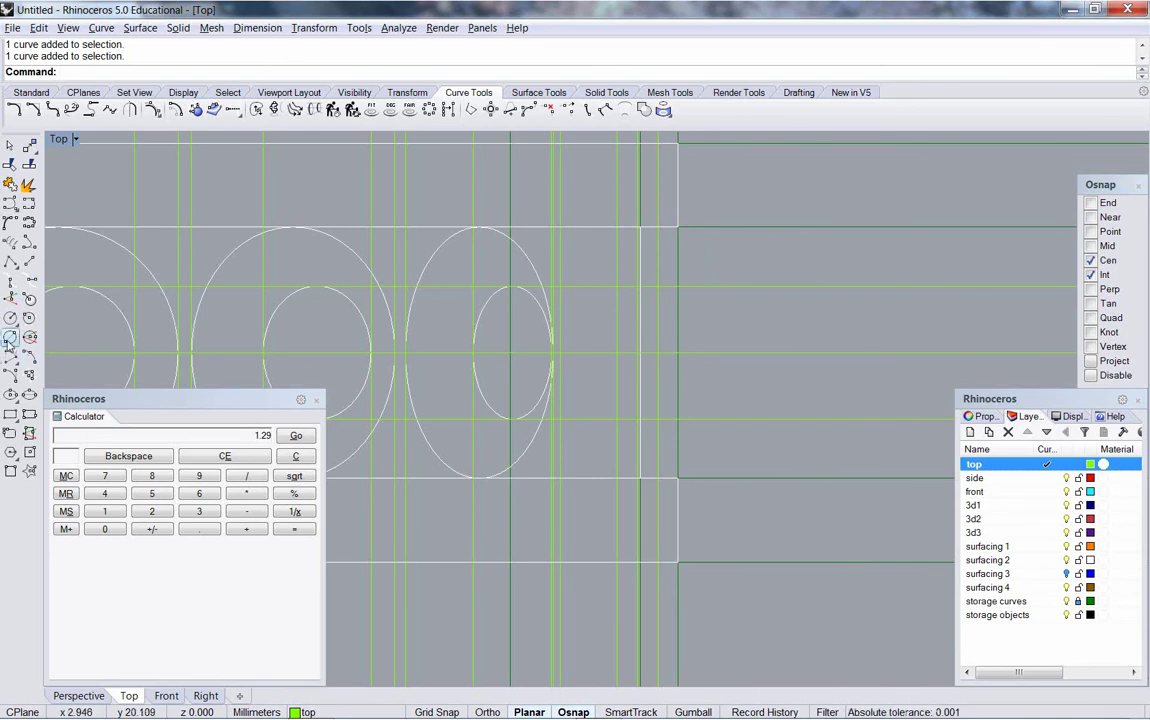
{"action": "left_click", "coordinate": [9, 339]}
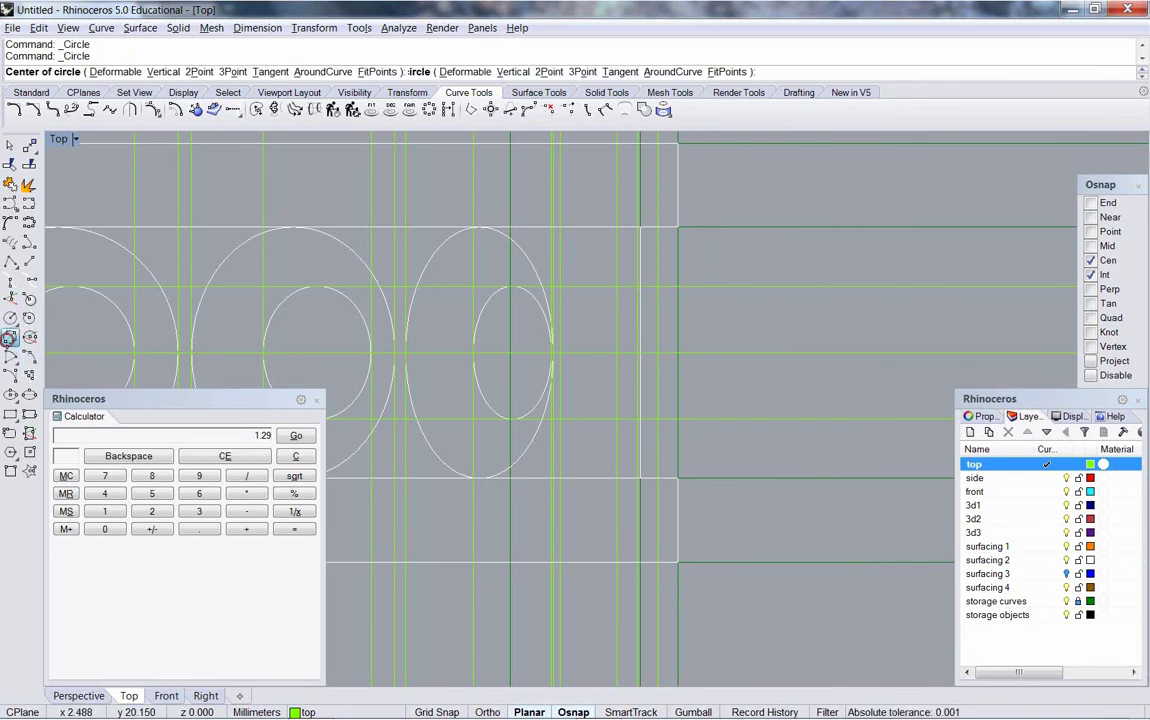
{"action": "left_click", "coordinate": [561, 229]}
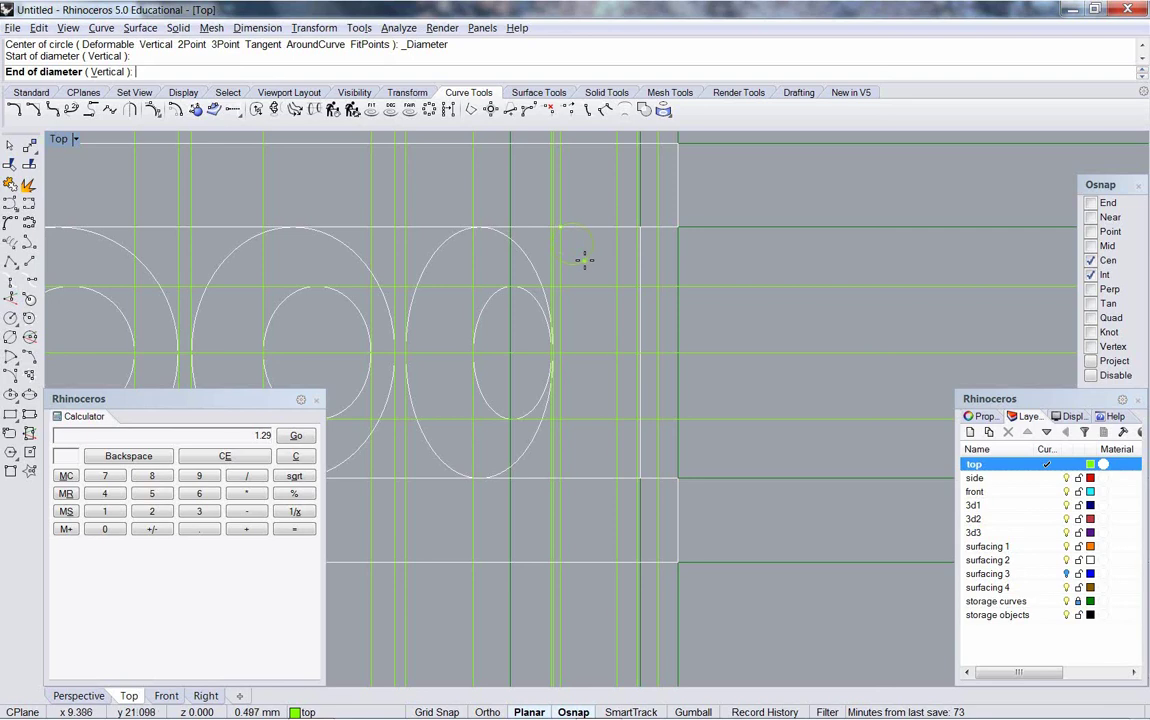
{"action": "left_click", "coordinate": [637, 230]}
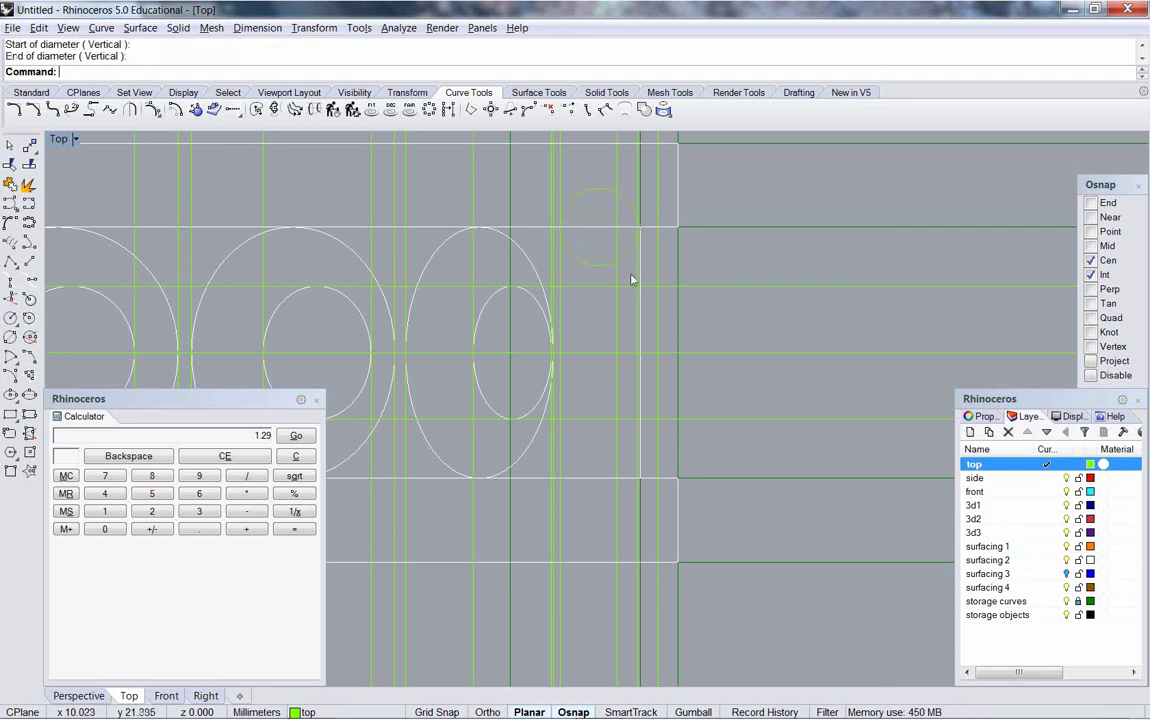
{"action": "key", "text": "Return"}
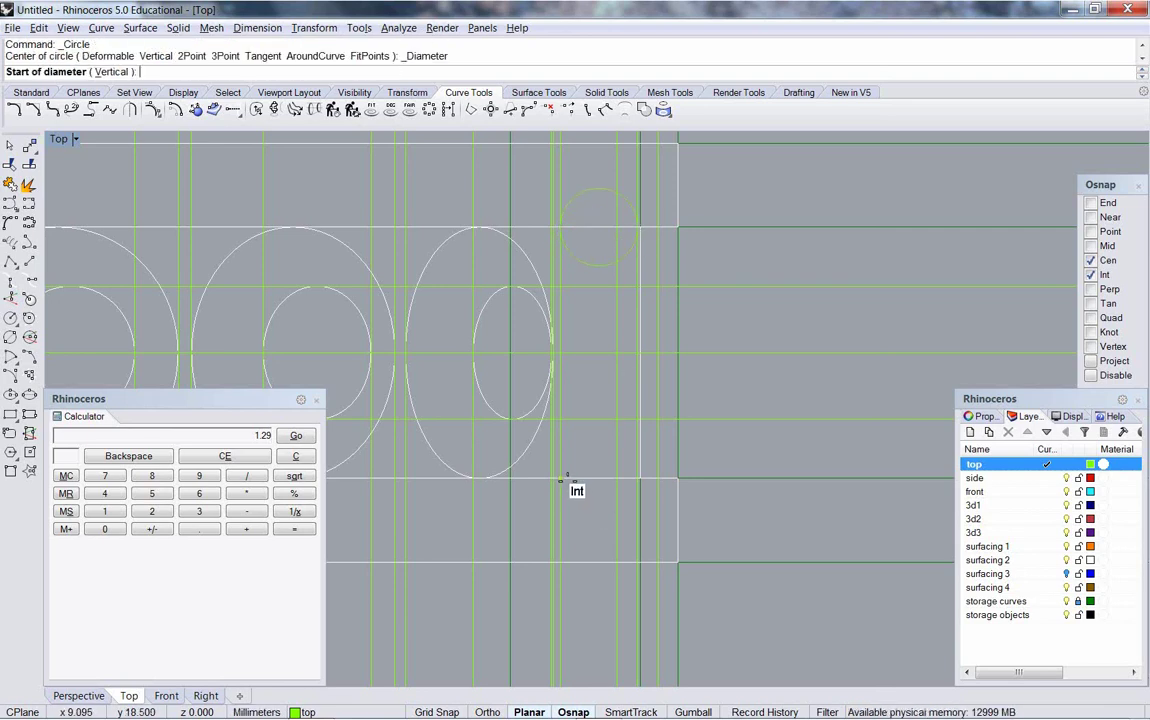
{"action": "left_click", "coordinate": [561, 481]}
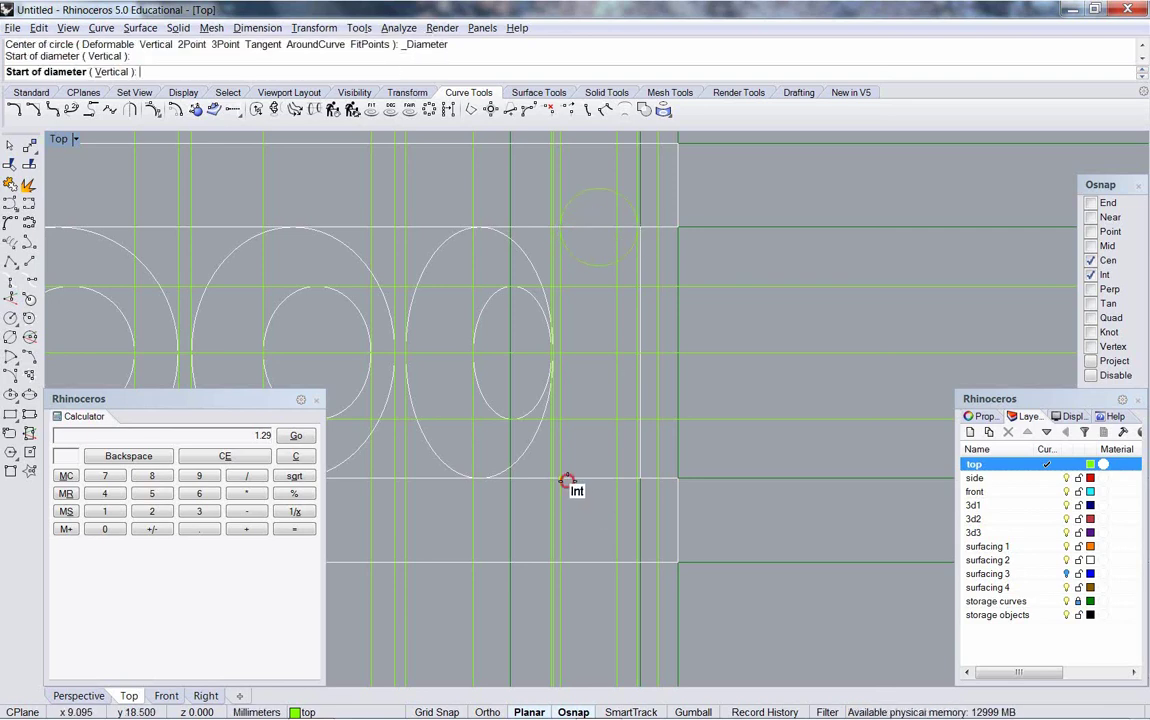
{"action": "left_click", "coordinate": [637, 485]}
Step: Draw two diameter circles between the fifth gem's table projection lines, centred on the horizontal offset lines
{"action": "key", "text": "Return"}
{"action": "left_click", "coordinate": [616, 419]}
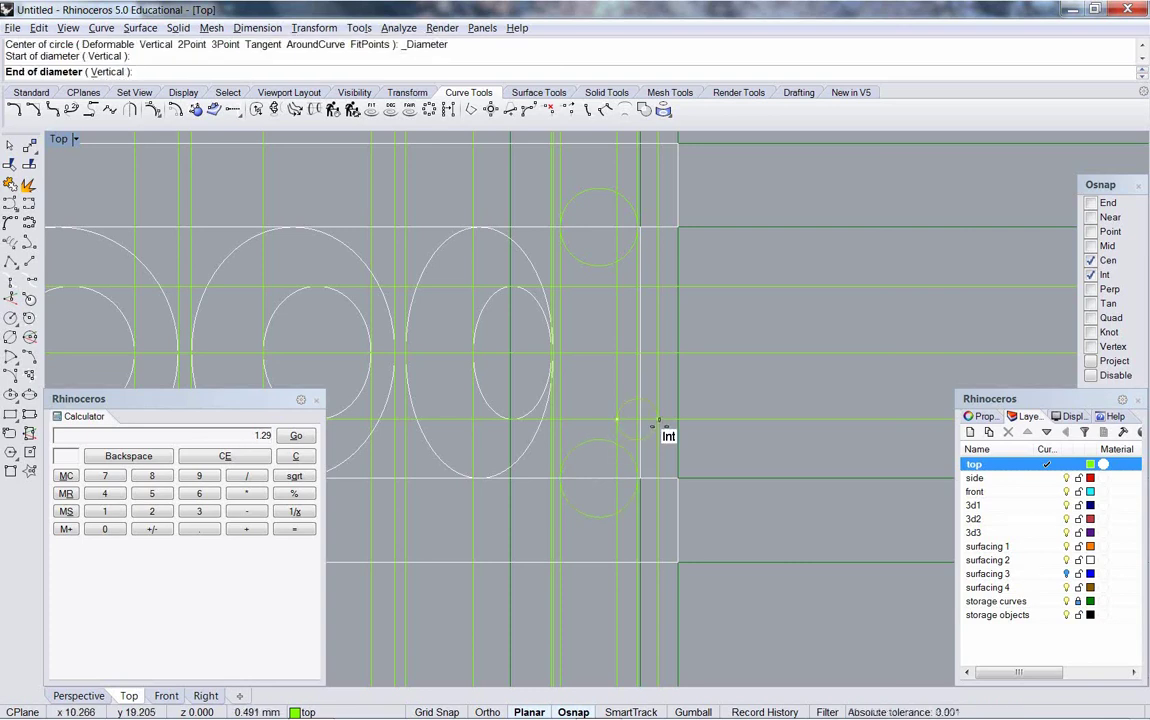
{"action": "left_click", "coordinate": [657, 425]}
{"action": "key", "text": "Return"}
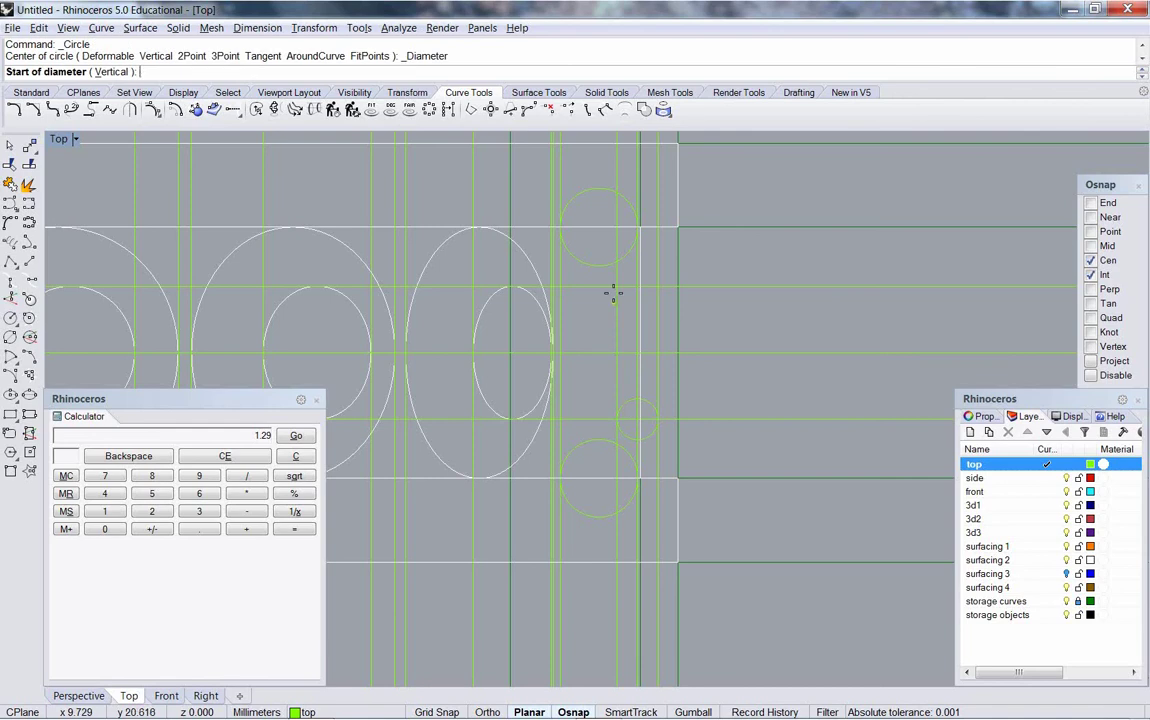
{"action": "left_click", "coordinate": [614, 290]}
{"action": "left_click", "coordinate": [657, 290]}
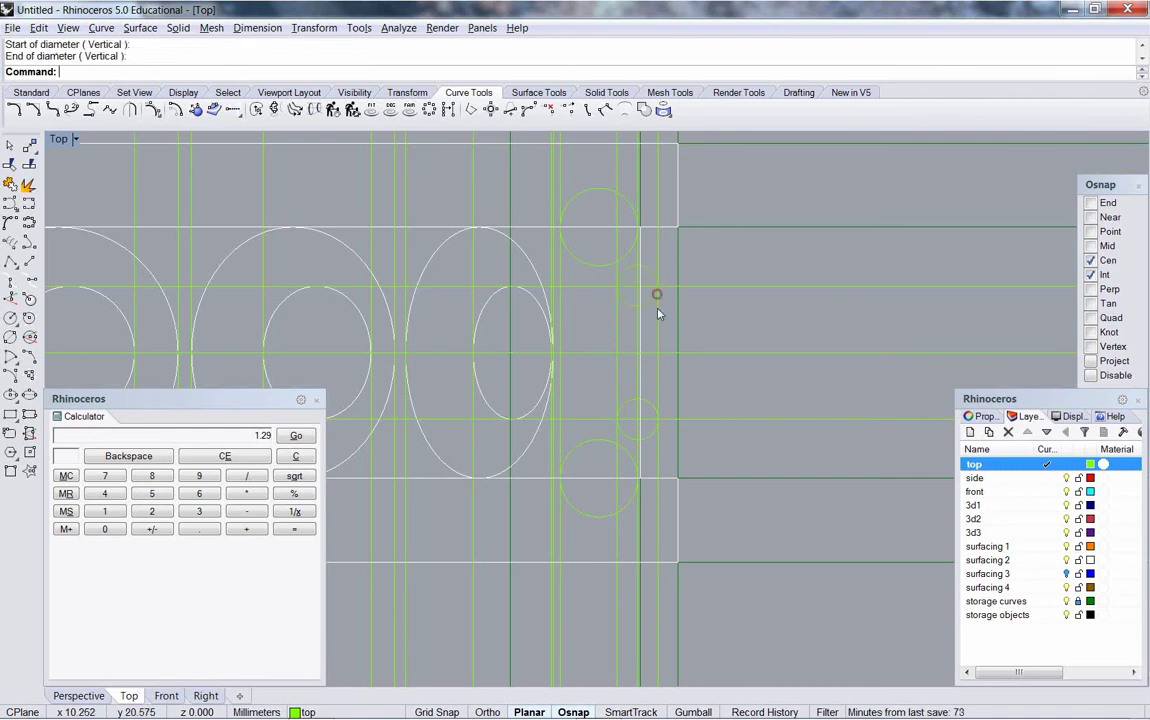
Step: Make surfacing 2 the current layer and draw the fifth gem's girdle ellipse by diameter through the larger circles' centres and the near girdle line
{"action": "left_click", "coordinate": [1047, 561]}
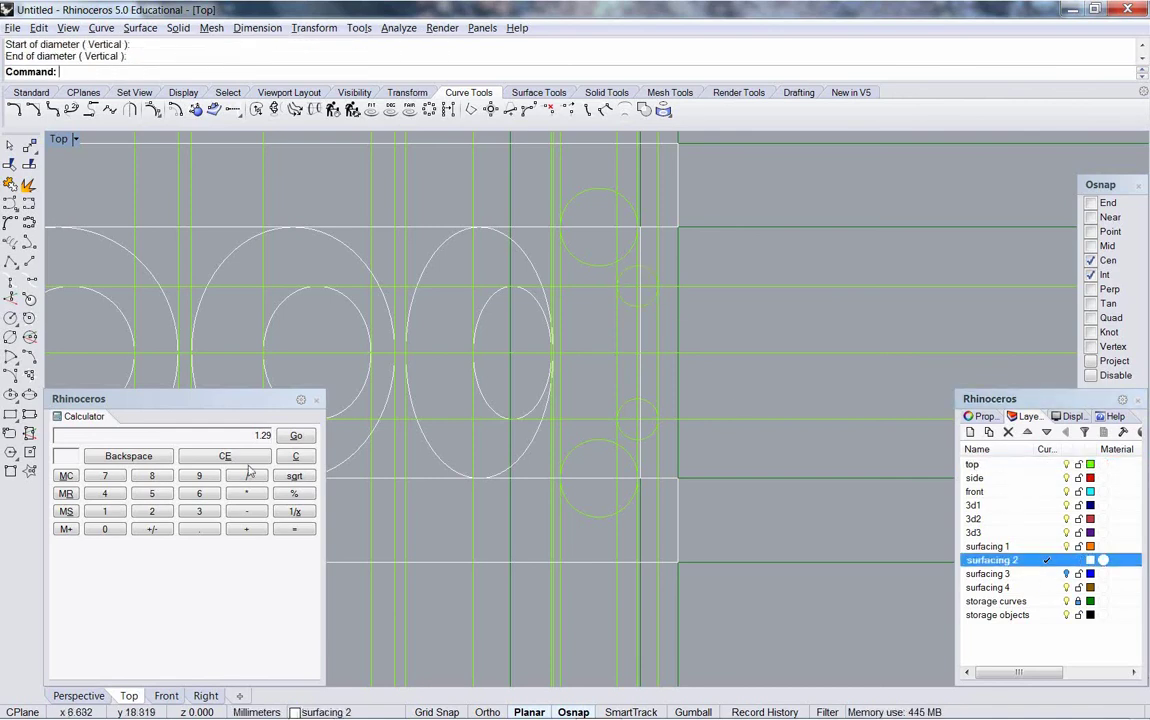
{"action": "left_click", "coordinate": [29, 394]}
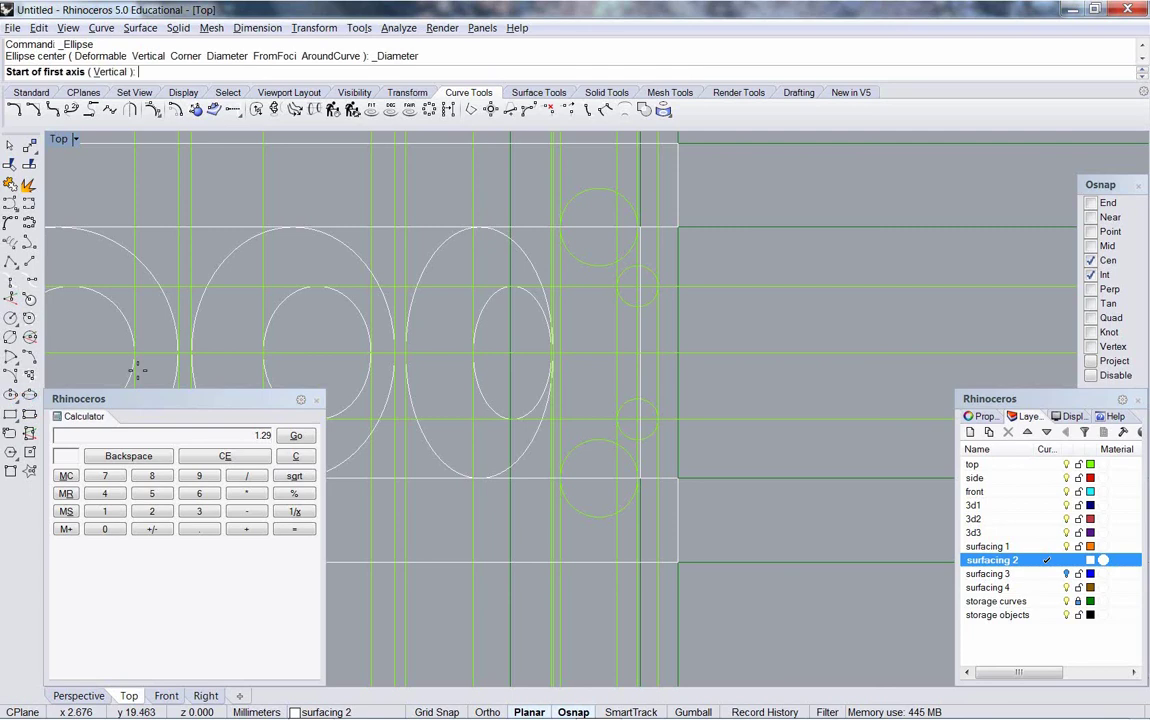
{"action": "left_click", "coordinate": [596, 270]}
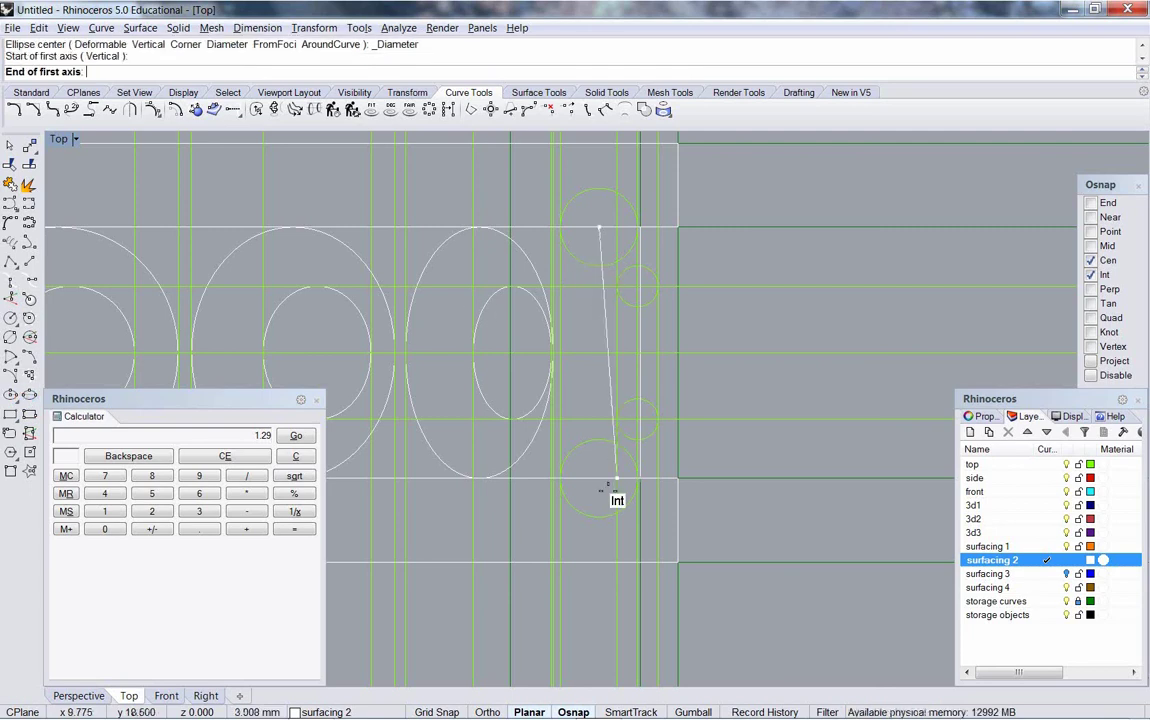
{"action": "left_click", "coordinate": [600, 520]}
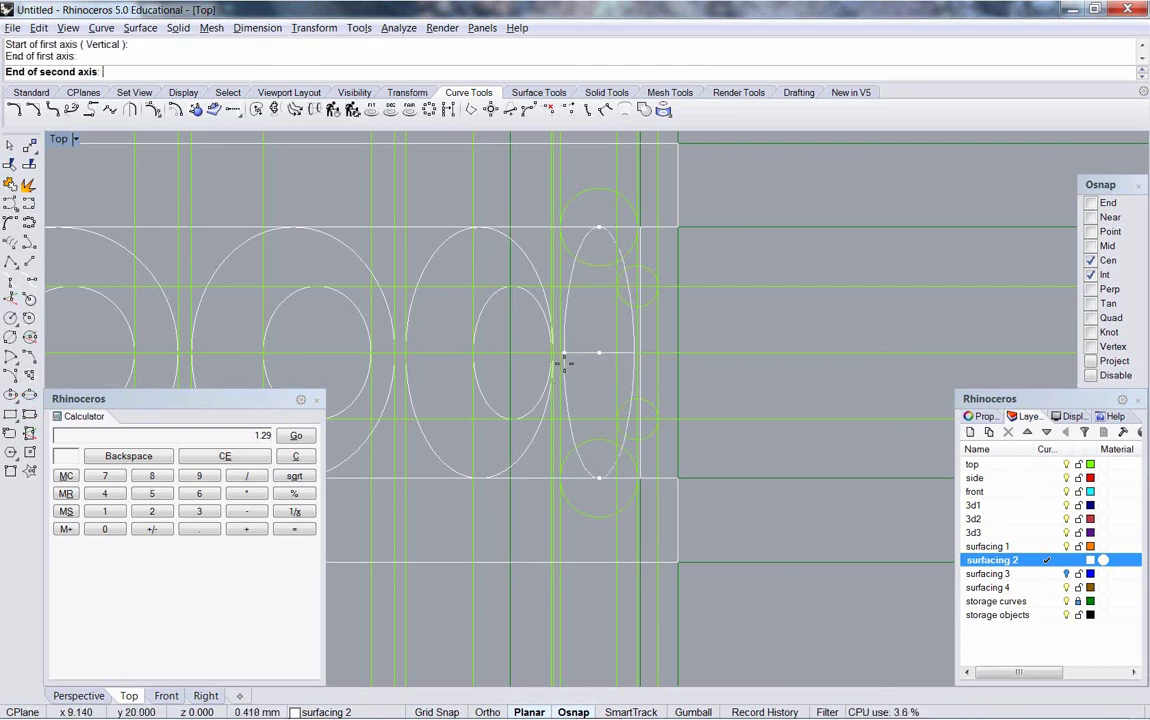
{"action": "left_click", "coordinate": [561, 363]}
Step: Draw the fifth gem's table ellipse by diameter through the smaller circles' centres and the near table line
{"action": "key", "text": "Return"}
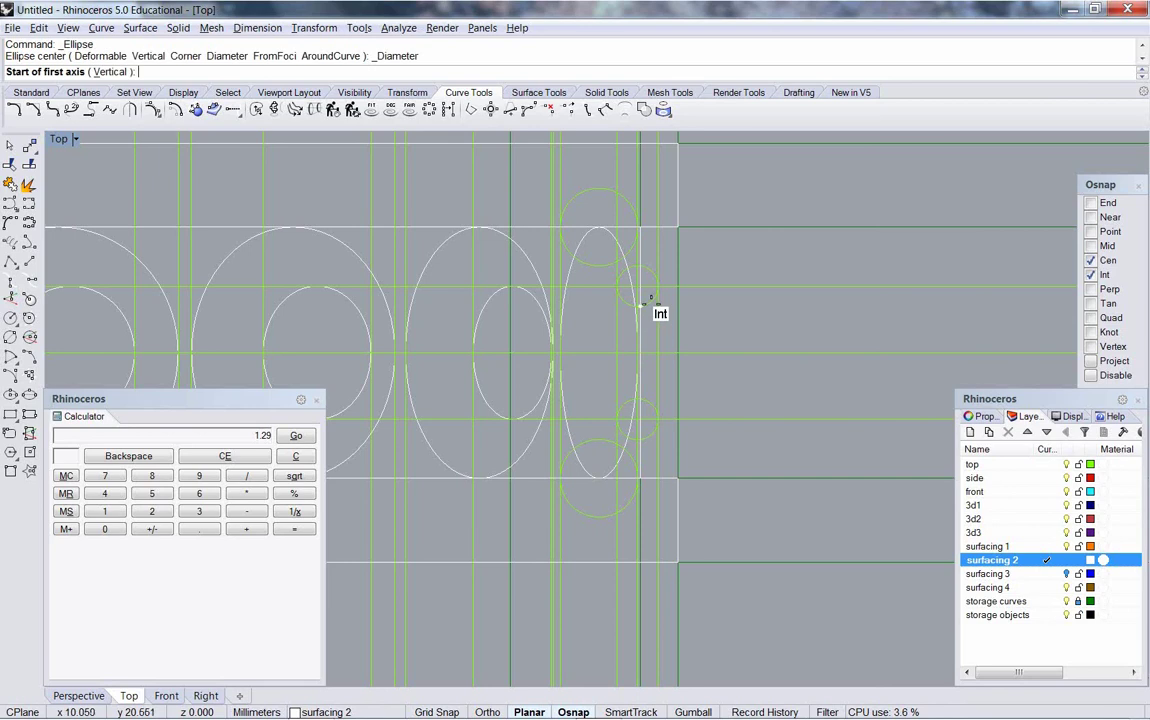
{"action": "left_click", "coordinate": [641, 296]}
{"action": "left_click", "coordinate": [648, 400]}
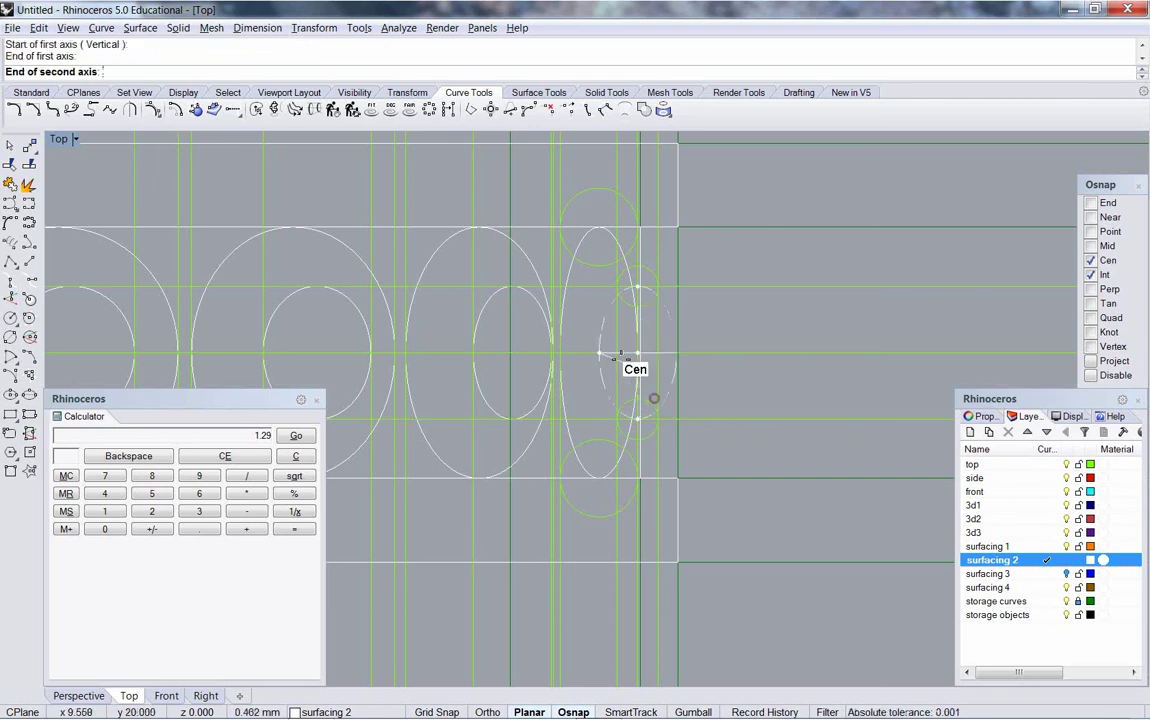
{"action": "left_click", "coordinate": [618, 400]}
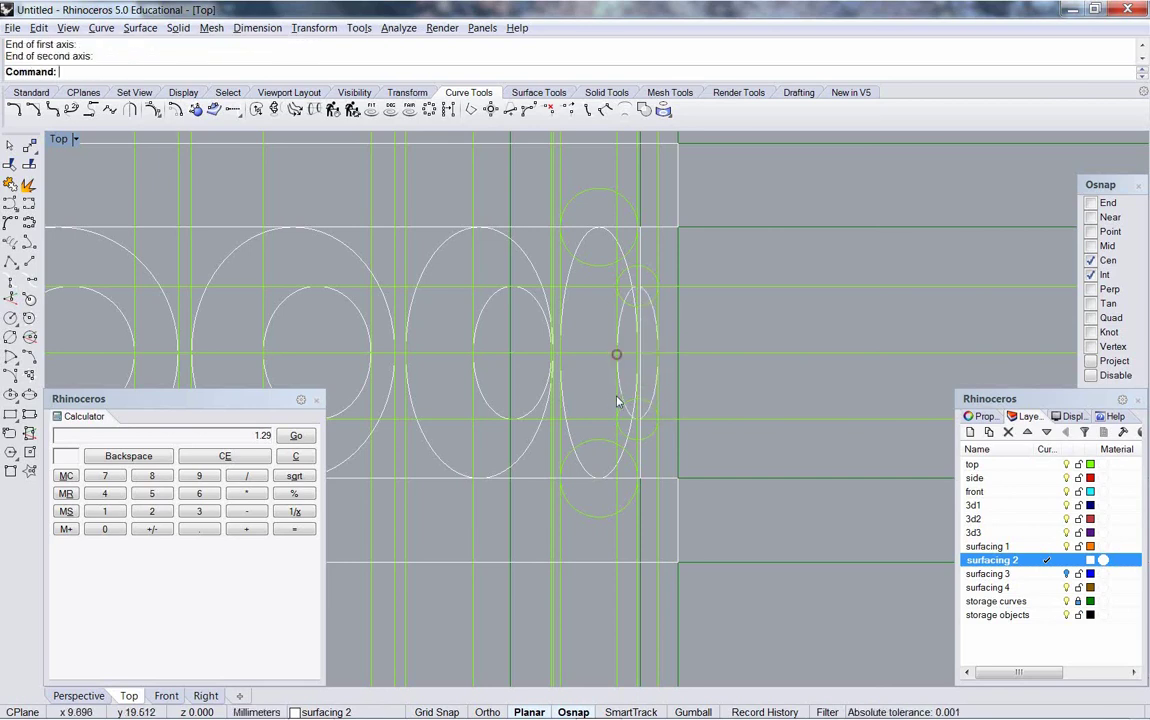
Step: Delete the fifth gem's four construction circles around its girdle and table ellipses
{"action": "left_click", "coordinate": [624, 304]}
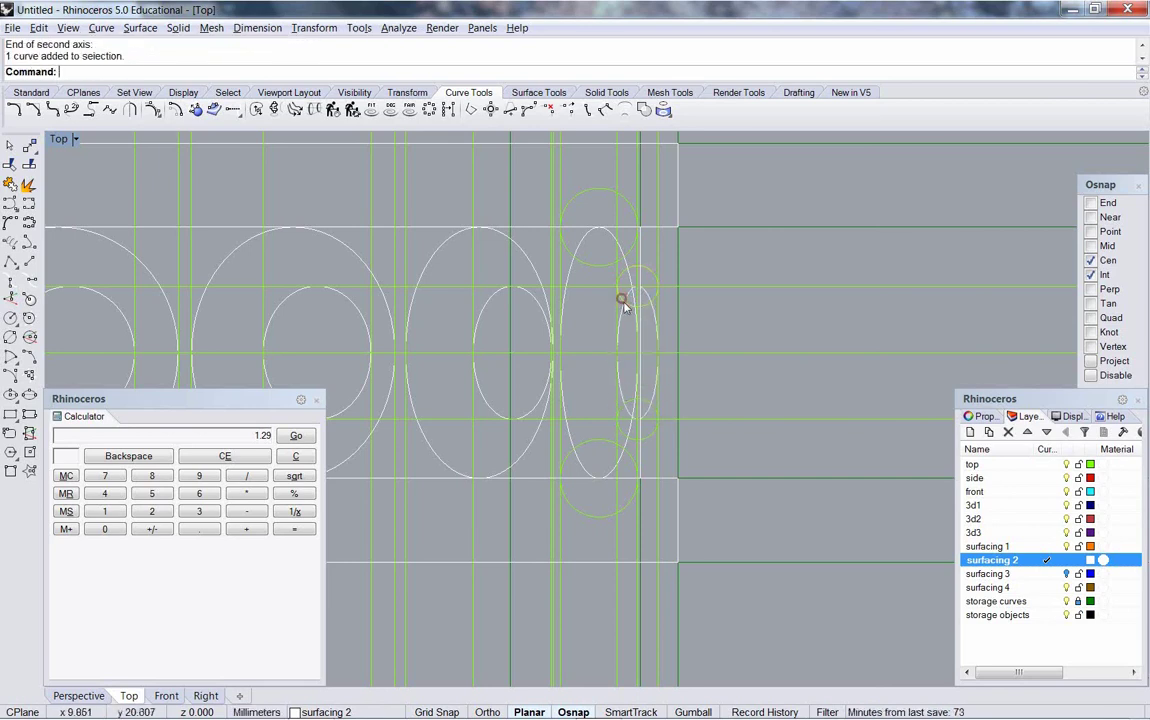
{"action": "left_click", "coordinate": [628, 400]}
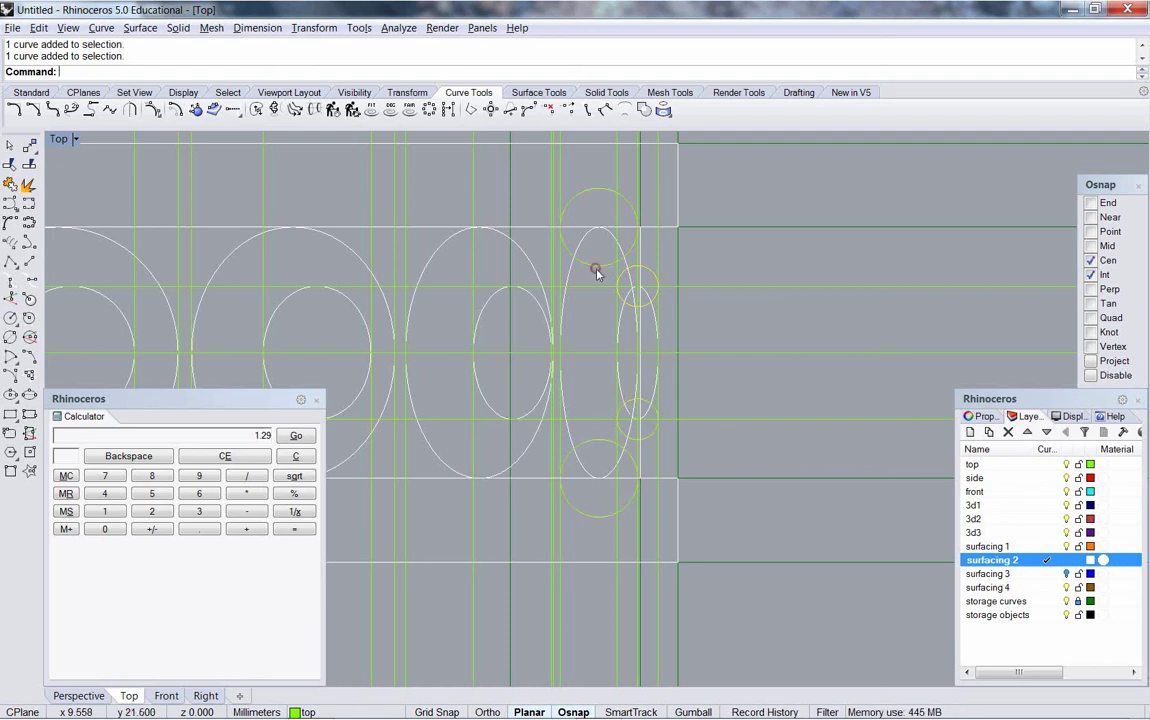
{"action": "key", "text": "Delete"}
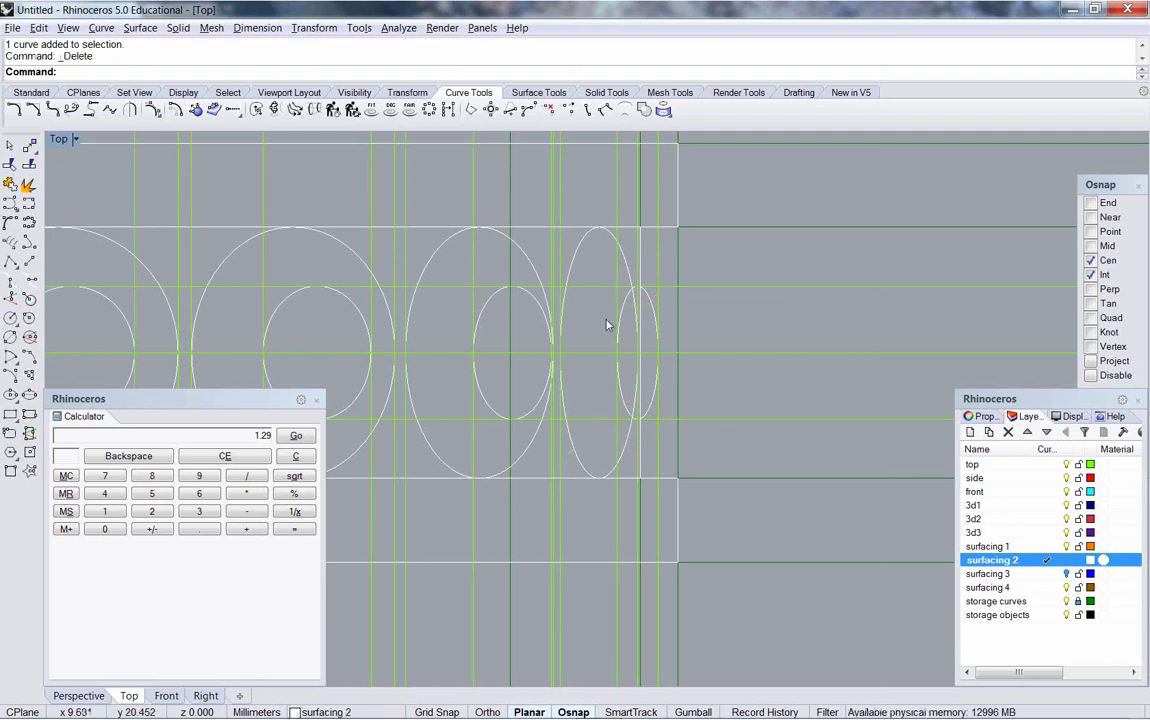
Step: Compare the sixth gem's side-on profile in the ring's front view with the vertical edge line beside the fifth ellipses in the upper view
{"action": "scroll", "coordinate": [660, 390], "scroll_direction": "down", "scroll_amount": 3}
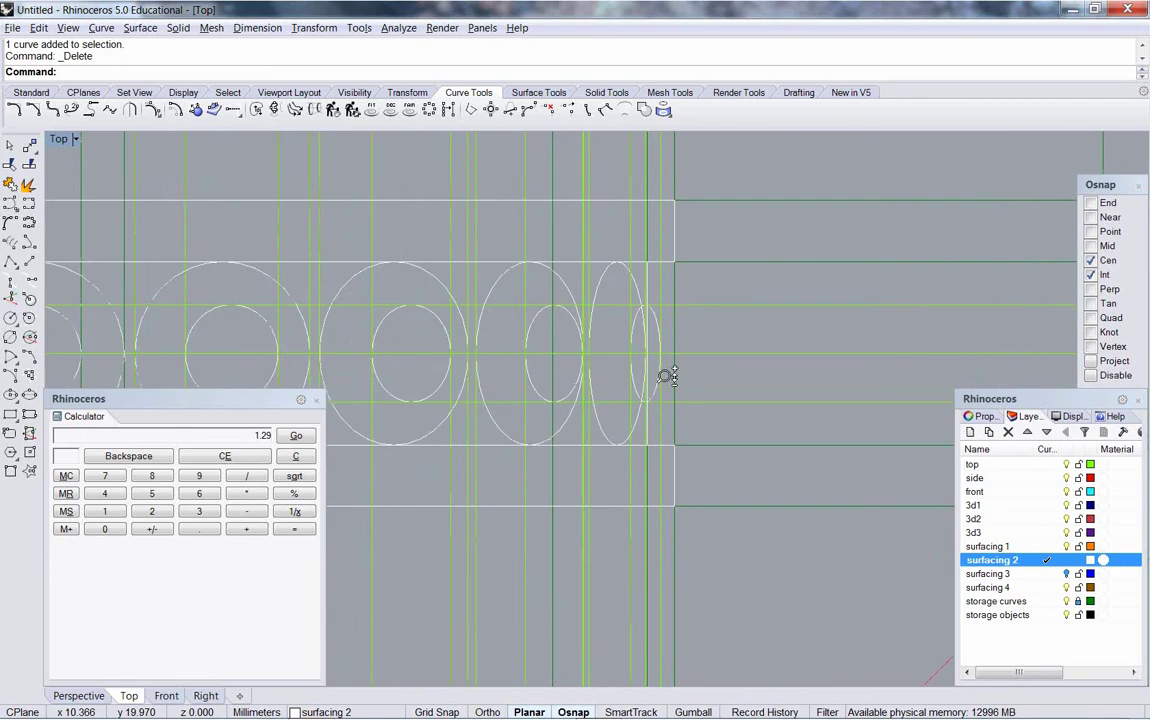
{"action": "scroll", "coordinate": [665, 386], "scroll_direction": "down", "scroll_amount": 1}
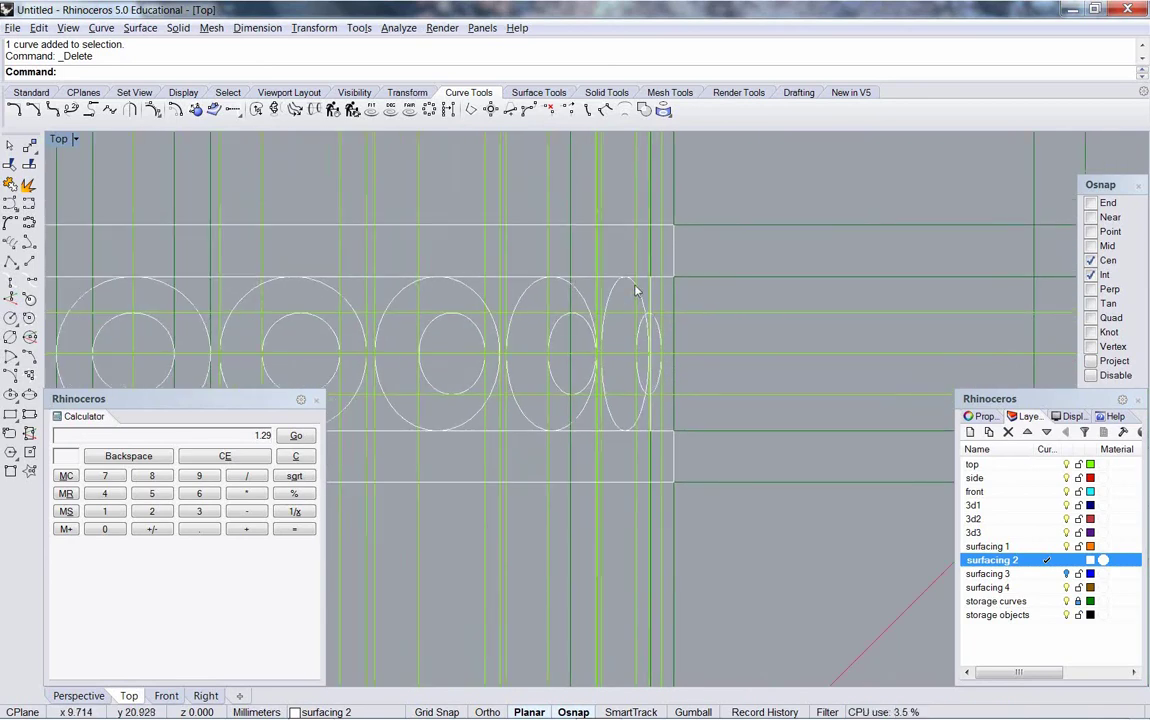
{"action": "scroll", "coordinate": [660, 334], "scroll_direction": "down", "scroll_amount": 2}
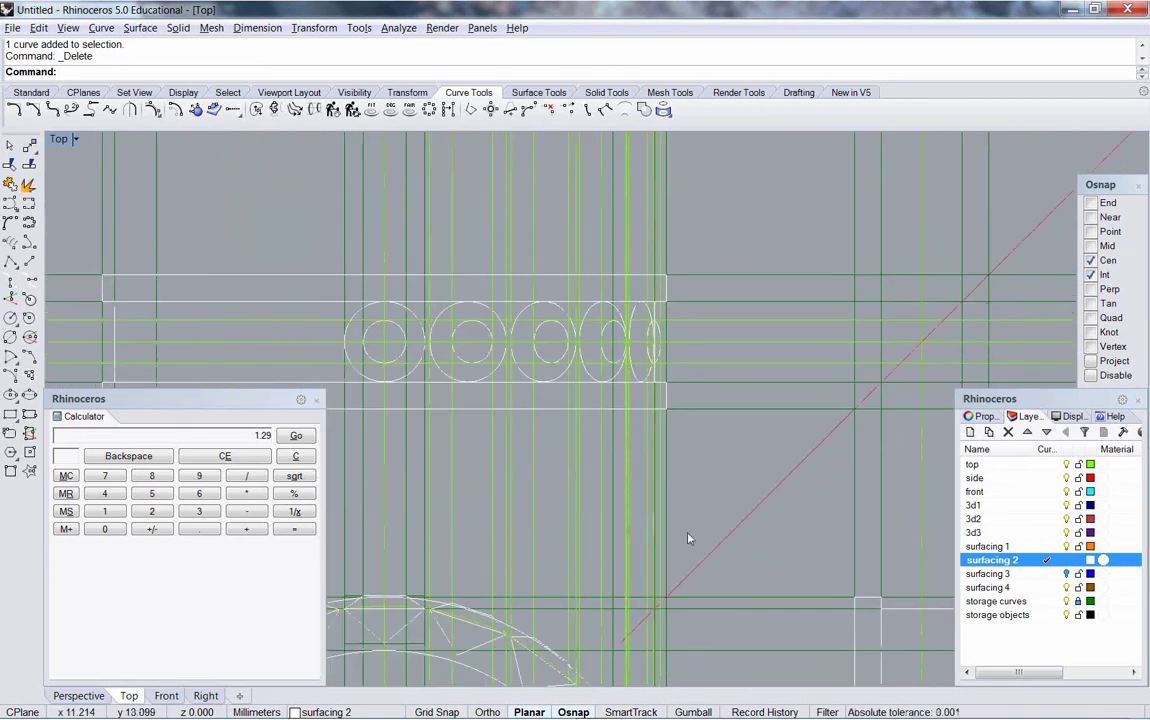
{"action": "right_click_drag", "start_coordinate": [688, 534], "coordinate": [665, 233]}
{"action": "scroll", "coordinate": [660, 515], "scroll_direction": "up", "scroll_amount": 5}
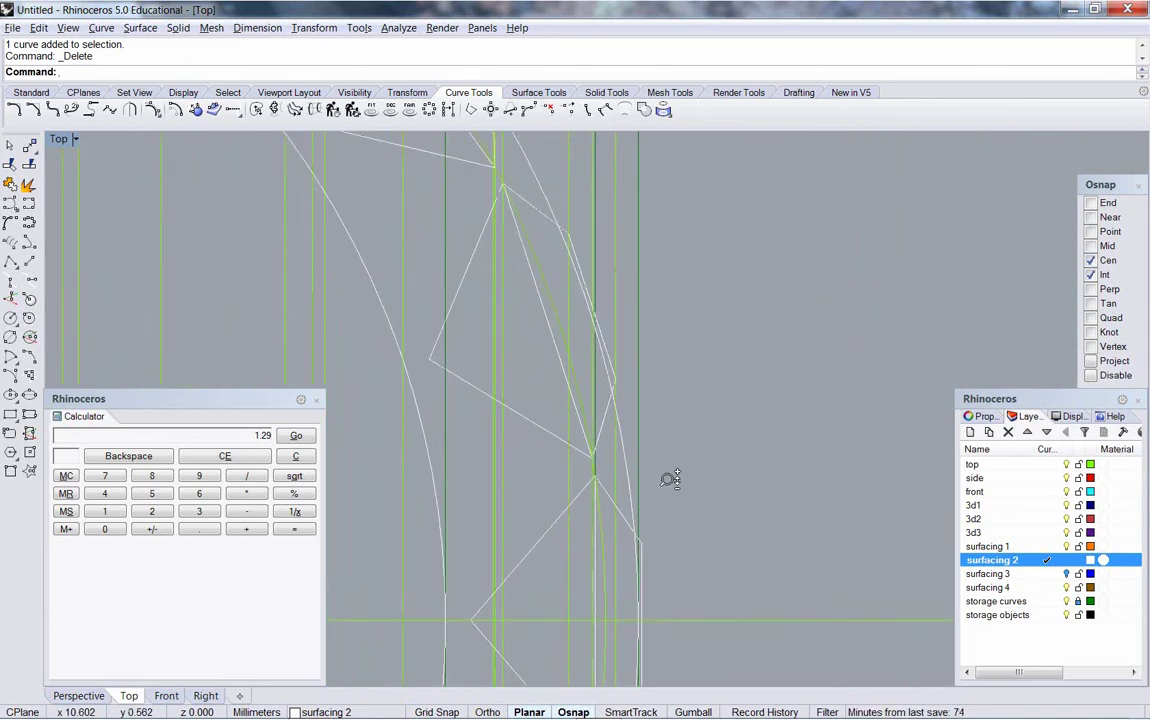
{"action": "scroll", "coordinate": [669, 478], "scroll_direction": "up", "scroll_amount": 2}
{"action": "scroll", "coordinate": [670, 475], "scroll_direction": "down", "scroll_amount": 1}
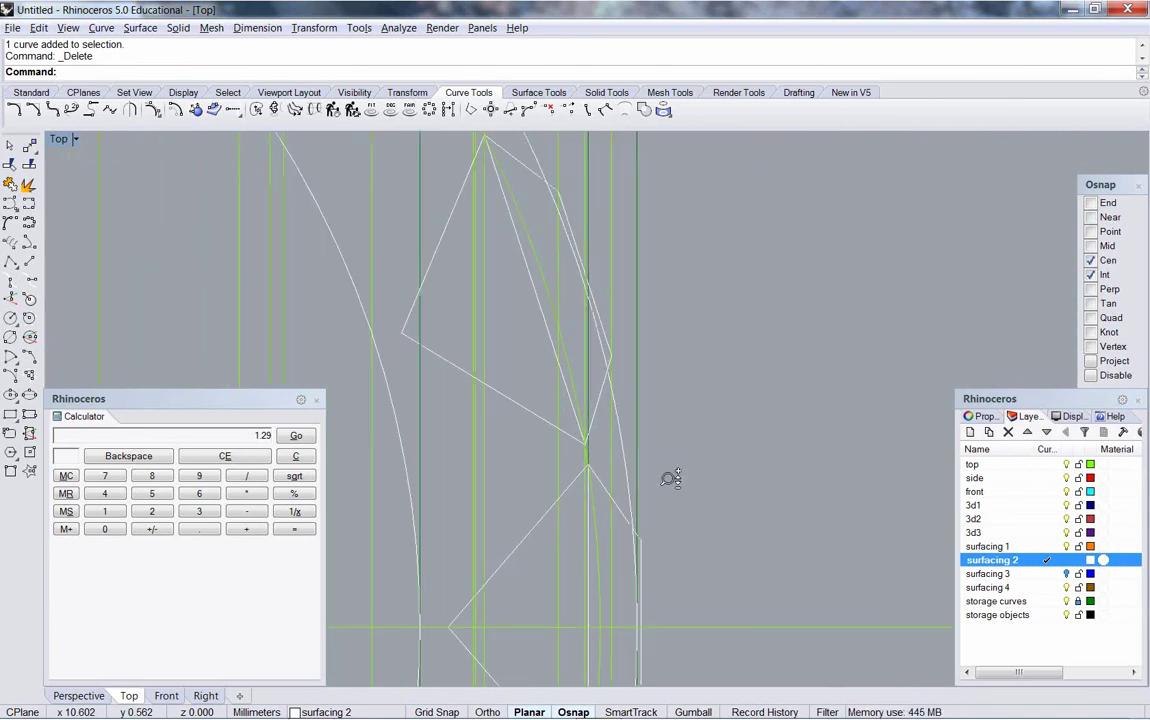
{"action": "left_click", "coordinate": [605, 490]}
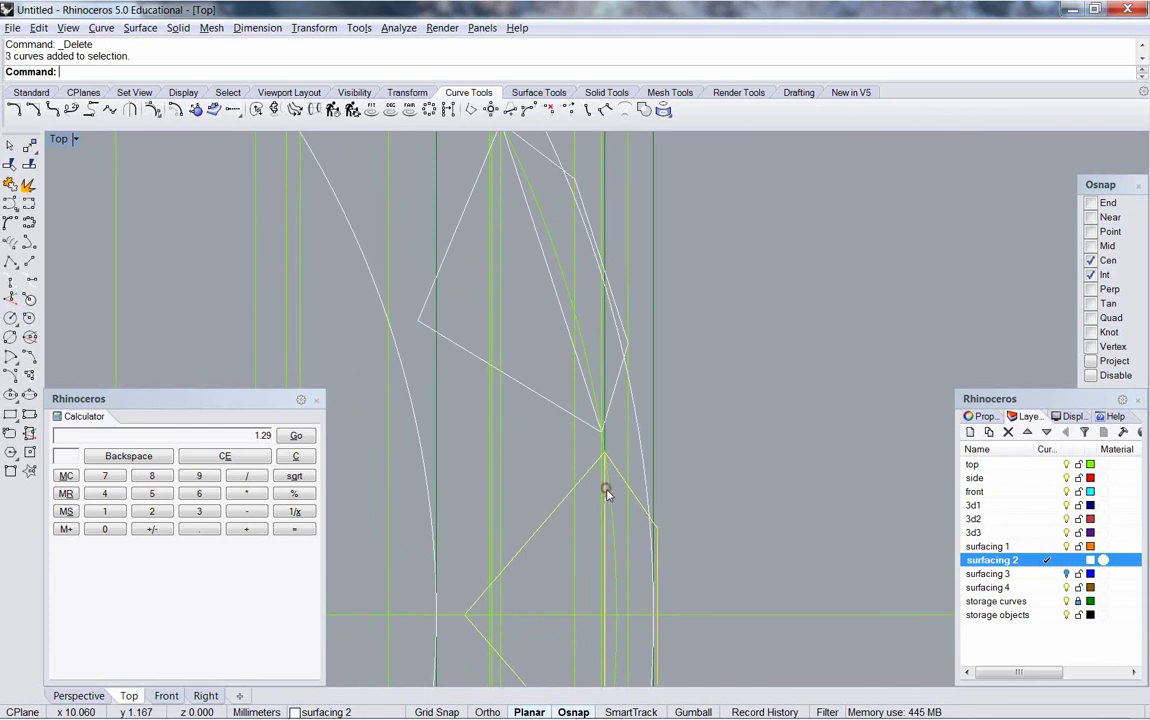
{"action": "scroll", "coordinate": [613, 488], "scroll_direction": "down", "scroll_amount": 1}
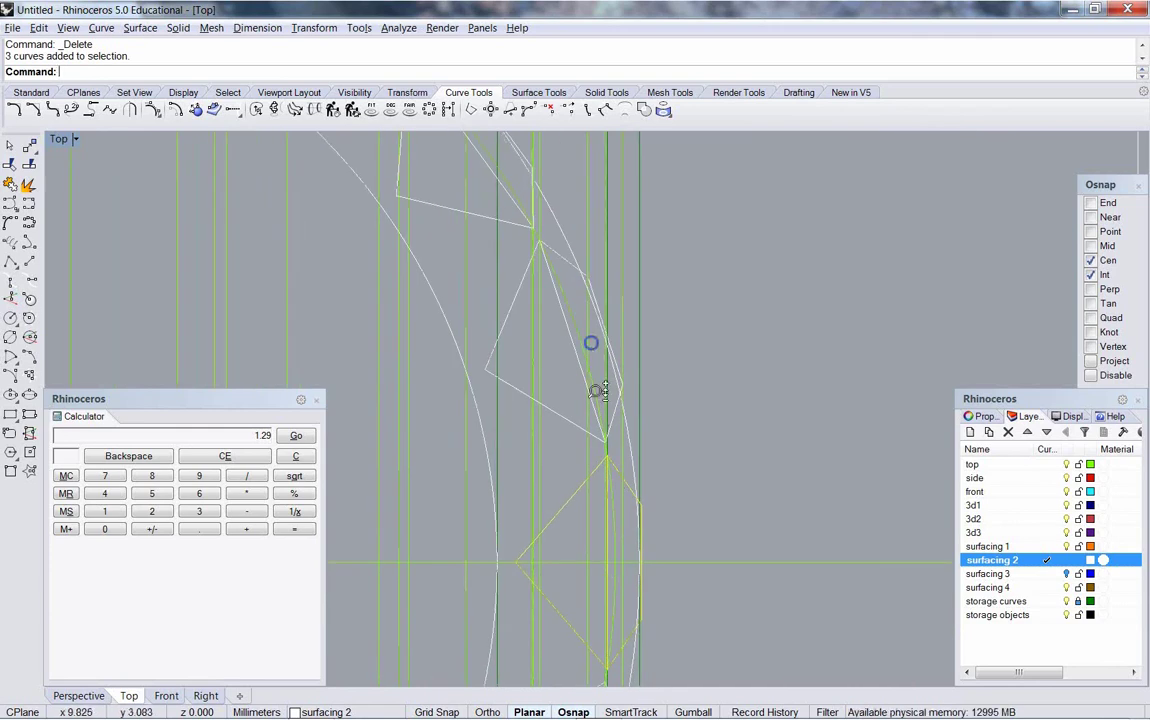
{"action": "scroll", "coordinate": [572, 367], "scroll_direction": "down", "scroll_amount": 3}
{"action": "scroll", "coordinate": [603, 398], "scroll_direction": "up", "scroll_amount": 3}
{"action": "right_click_drag", "start_coordinate": [603, 398], "coordinate": [584, 384]}
{"action": "scroll", "coordinate": [590, 395], "scroll_direction": "up", "scroll_amount": 6}
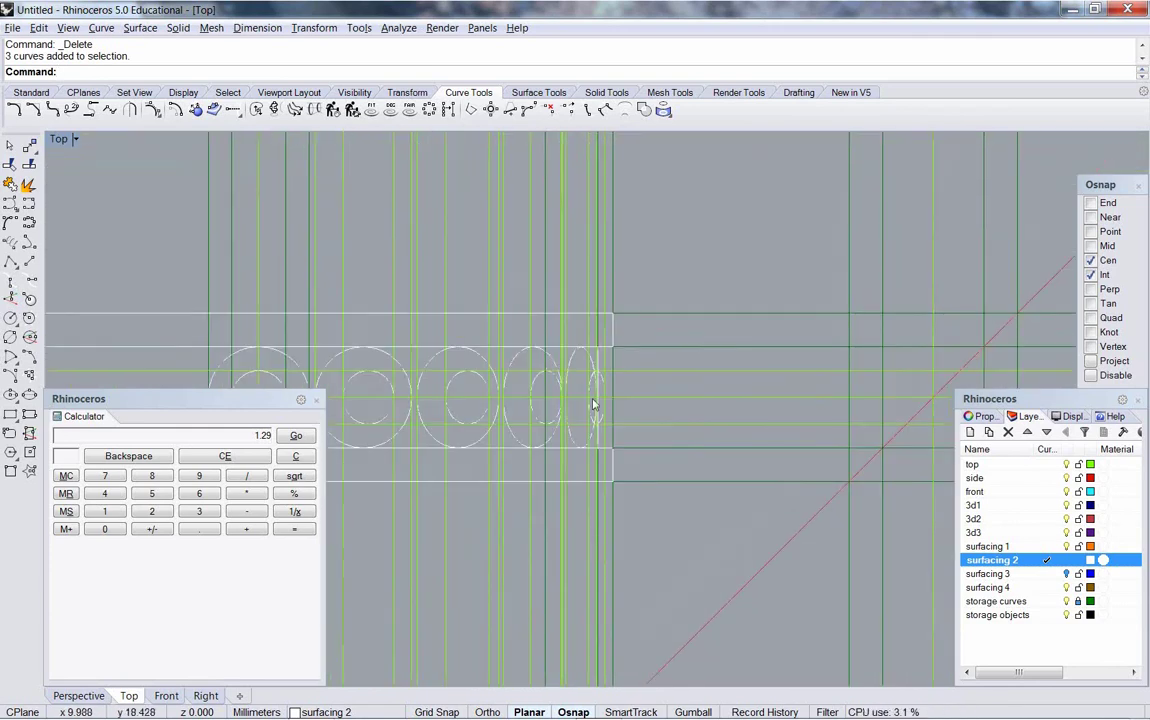
{"action": "left_click", "coordinate": [614, 320]}
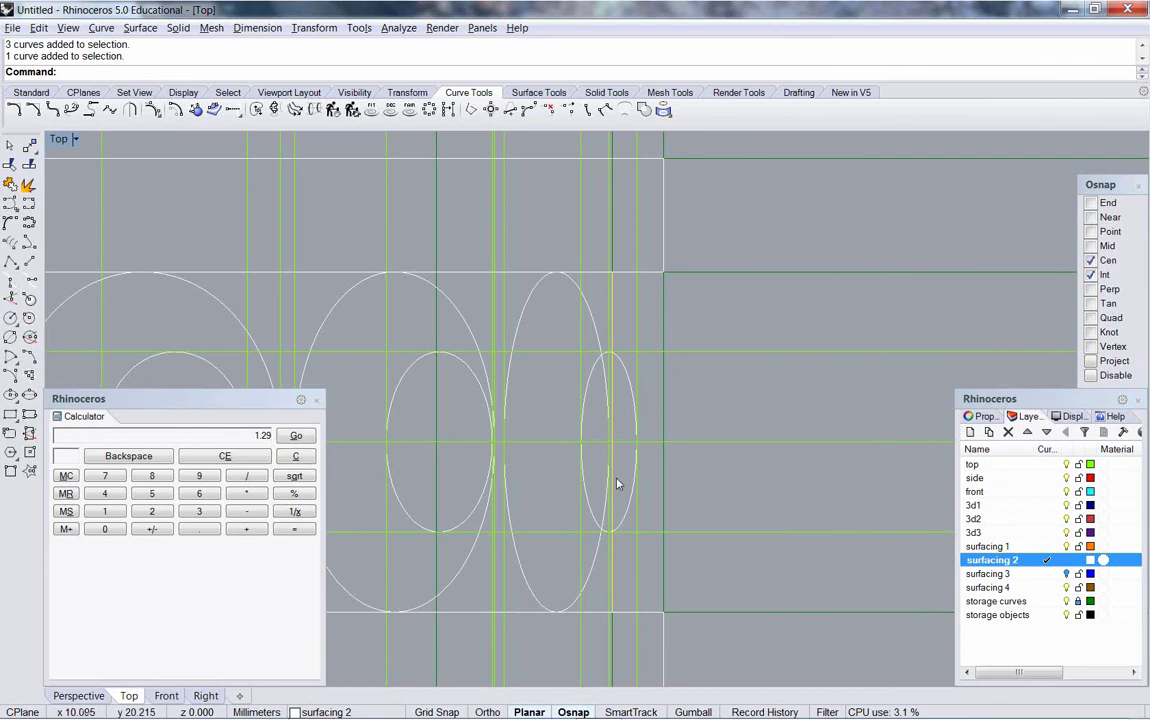
{"action": "scroll", "coordinate": [645, 535], "scroll_direction": "down", "scroll_amount": 3}
{"action": "scroll", "coordinate": [642, 244], "scroll_direction": "up", "scroll_amount": 2}
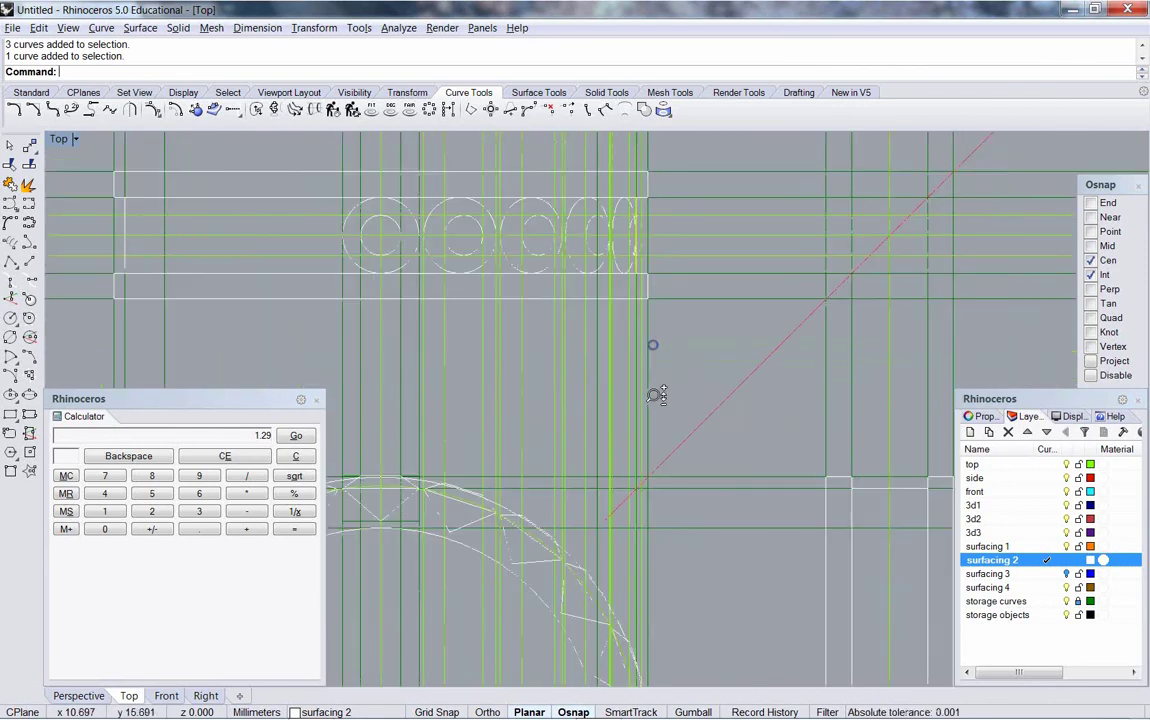
{"action": "scroll", "coordinate": [668, 470], "scroll_direction": "up", "scroll_amount": 5}
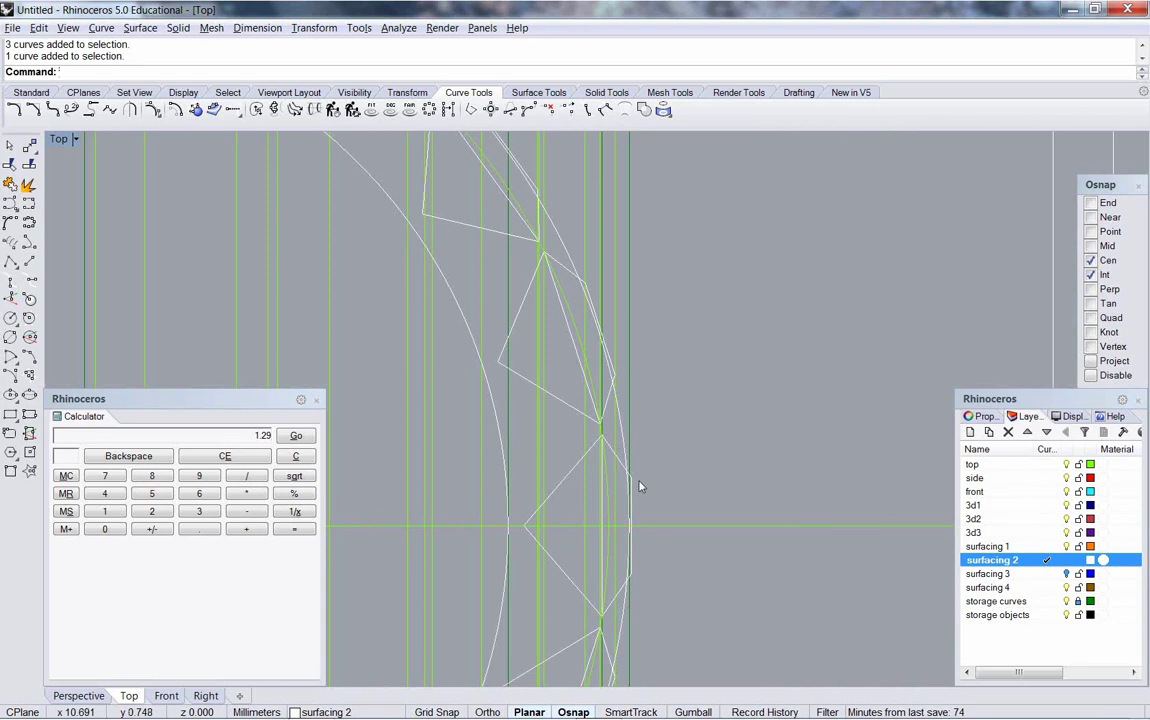
Step: Make top the current layer and offset the fifth gem's outer table projection line through the table corner of the sixth gem's profile
{"action": "left_click", "coordinate": [617, 295]}
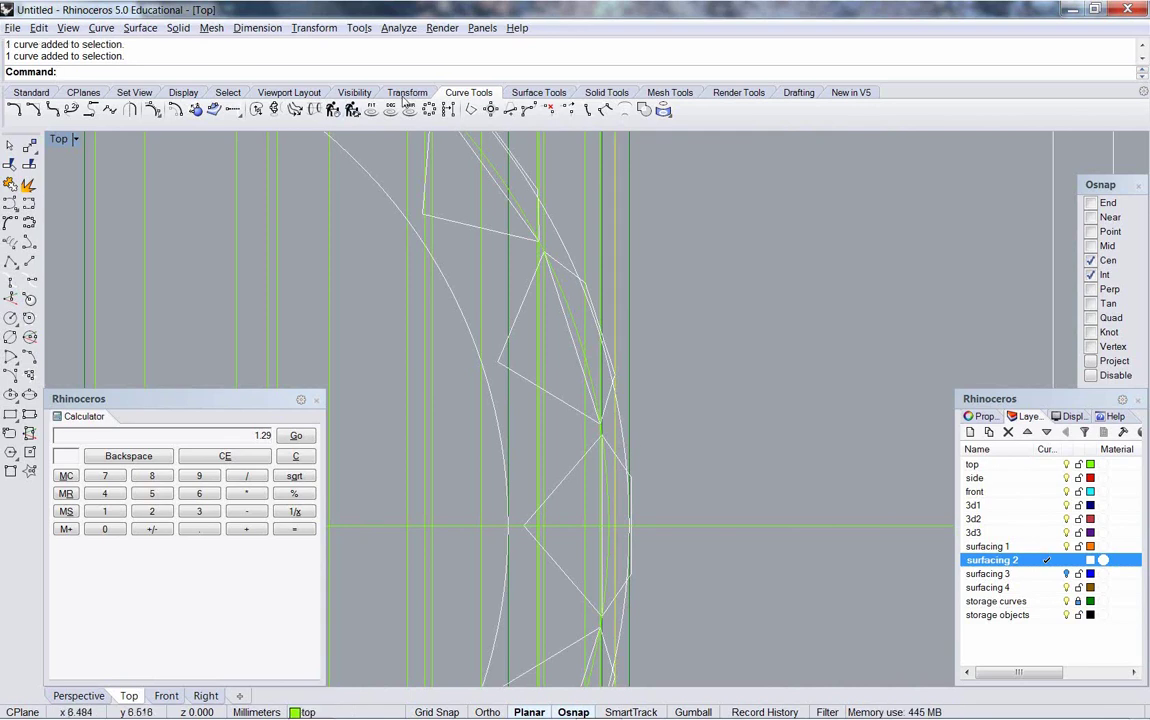
{"action": "left_click", "coordinate": [173, 109]}
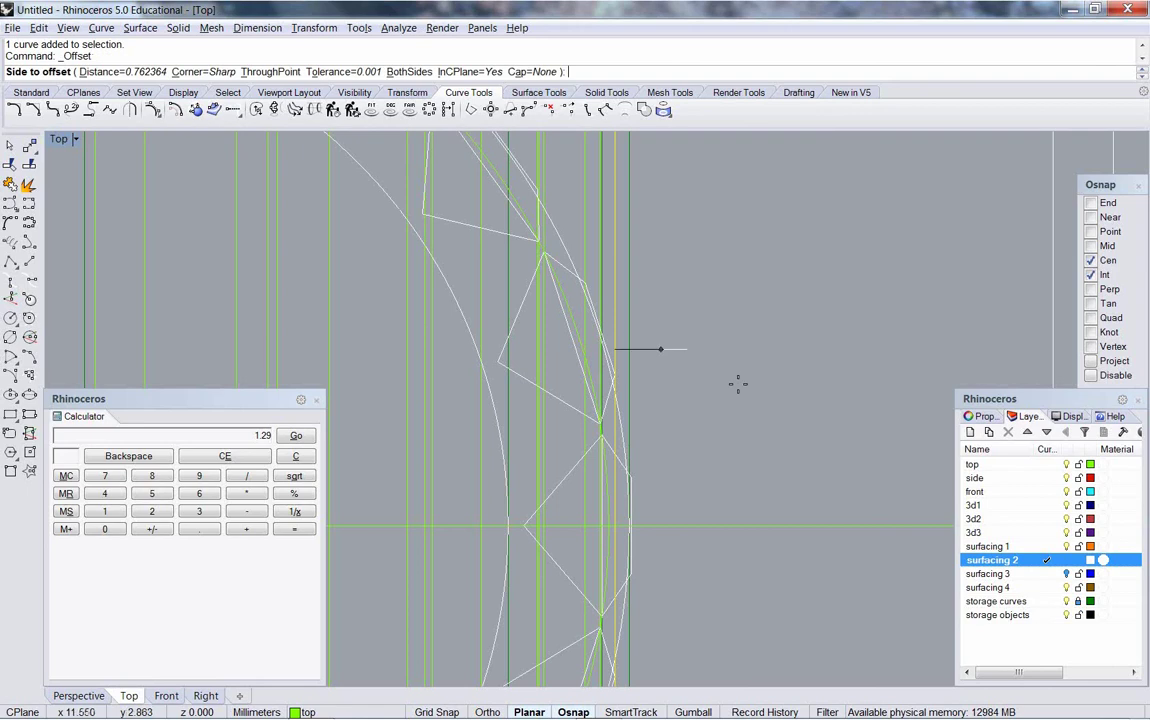
{"action": "type", "text": "t"}
{"action": "key", "text": "Return"}
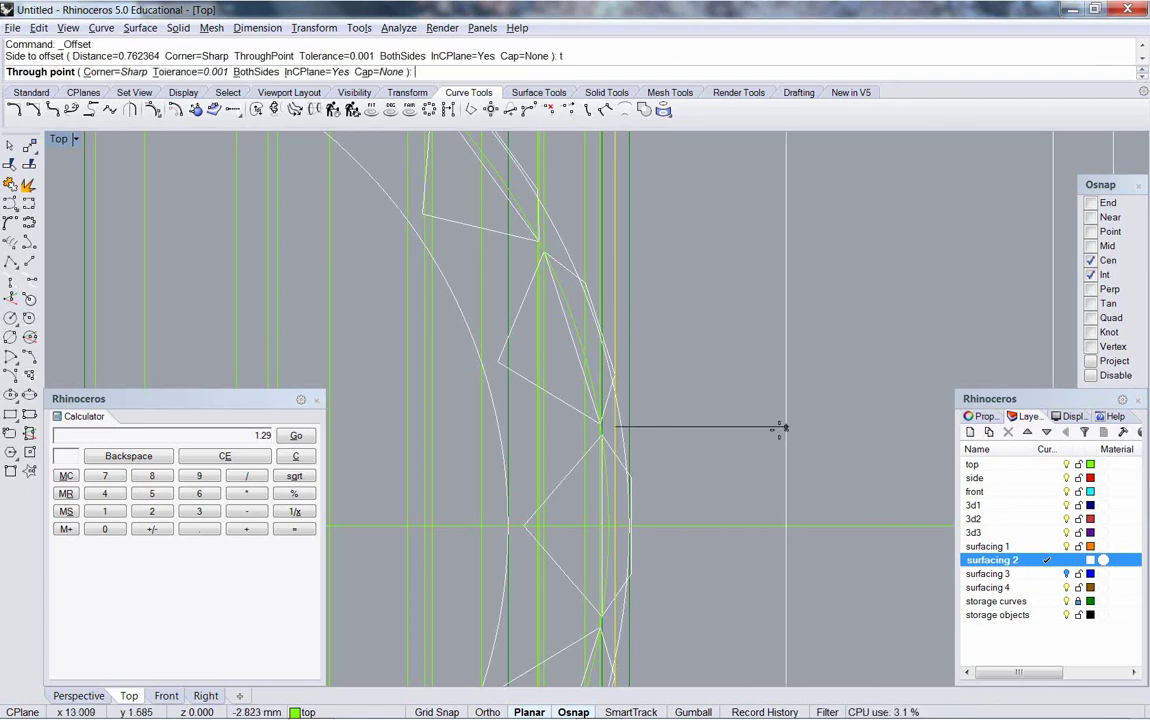
{"action": "left_click", "coordinate": [1048, 465]}
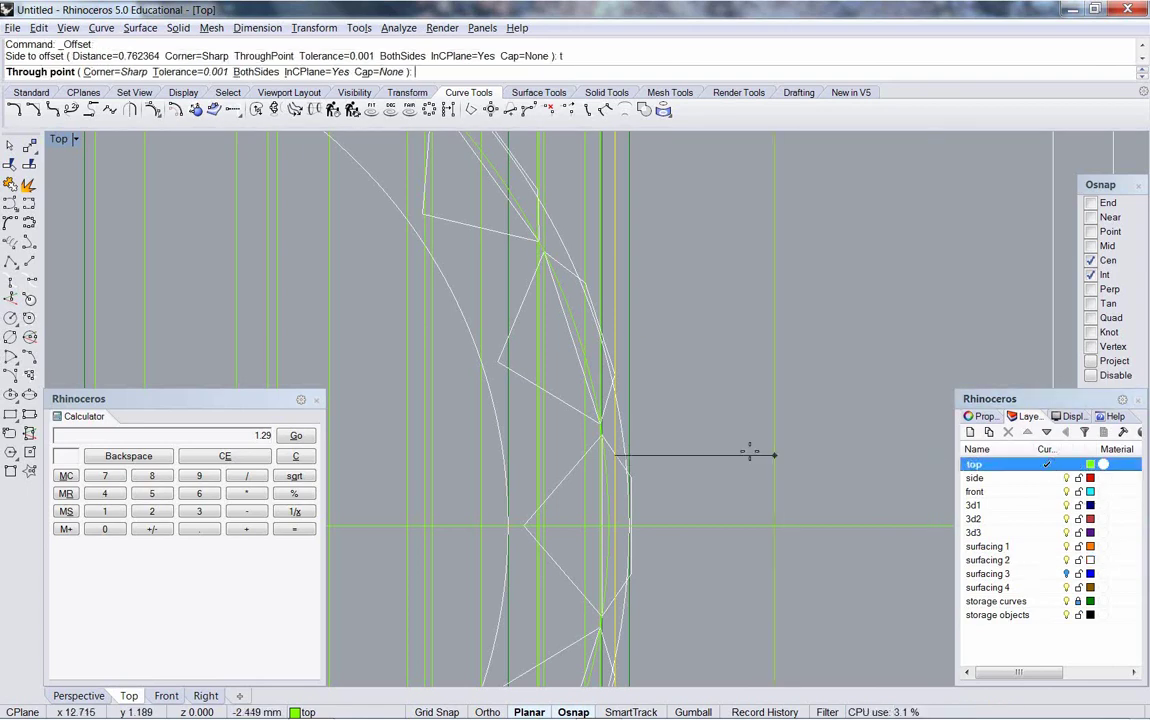
{"action": "left_click", "coordinate": [630, 477]}
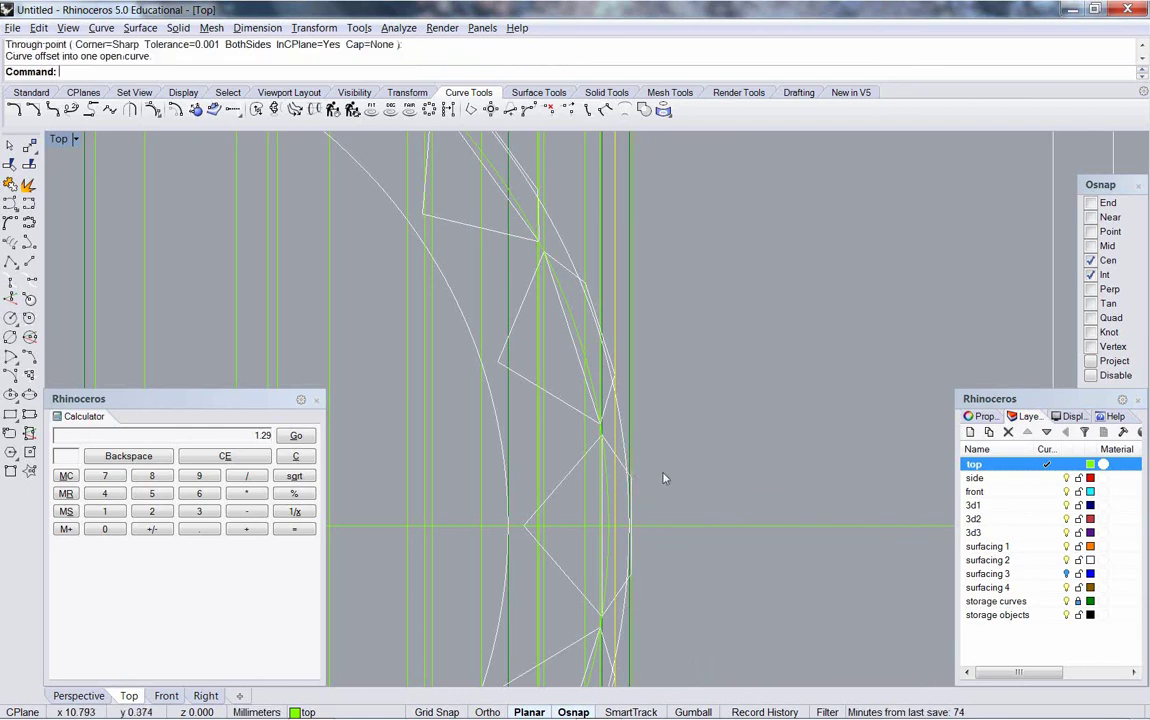
Step: Draw the sixth gem's crown outline in the upper view as a polyline from girdle to table line between the side bands' inner edges
{"action": "scroll", "coordinate": [669, 345], "scroll_direction": "down", "scroll_amount": 5}
{"action": "right_click_drag", "start_coordinate": [669, 345], "coordinate": [642, 586]}
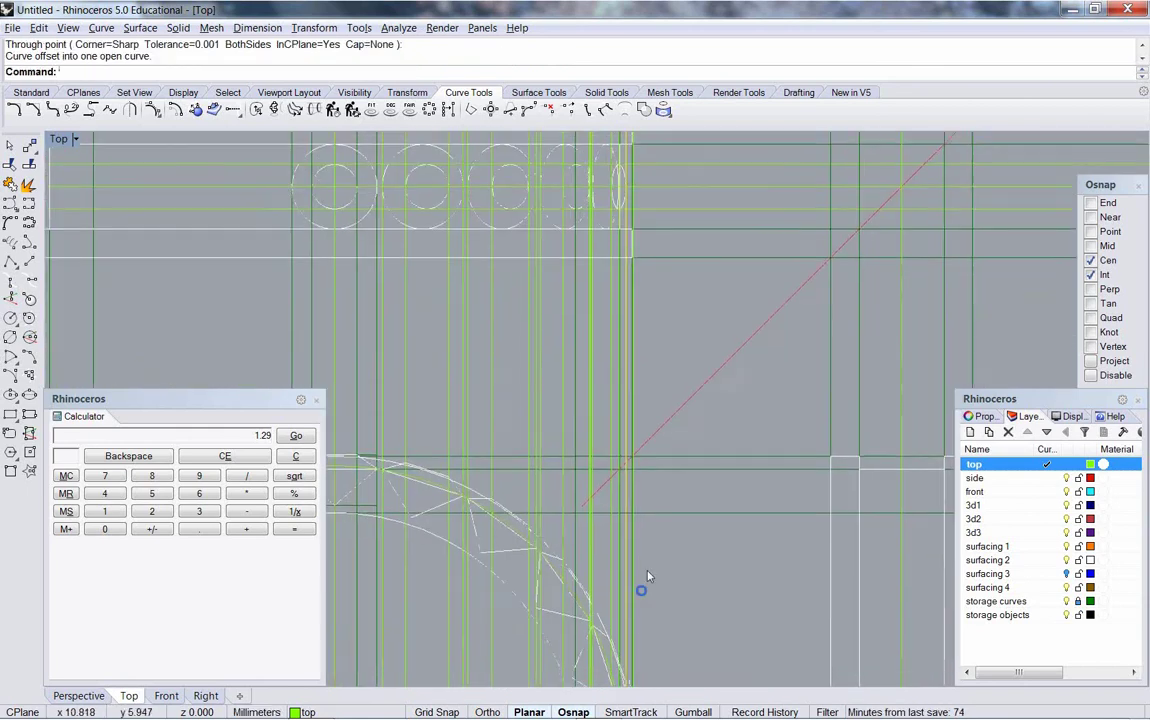
{"action": "right_click_drag", "start_coordinate": [632, 257], "coordinate": [588, 496]}
{"action": "scroll", "coordinate": [590, 400], "scroll_direction": "up", "scroll_amount": 5}
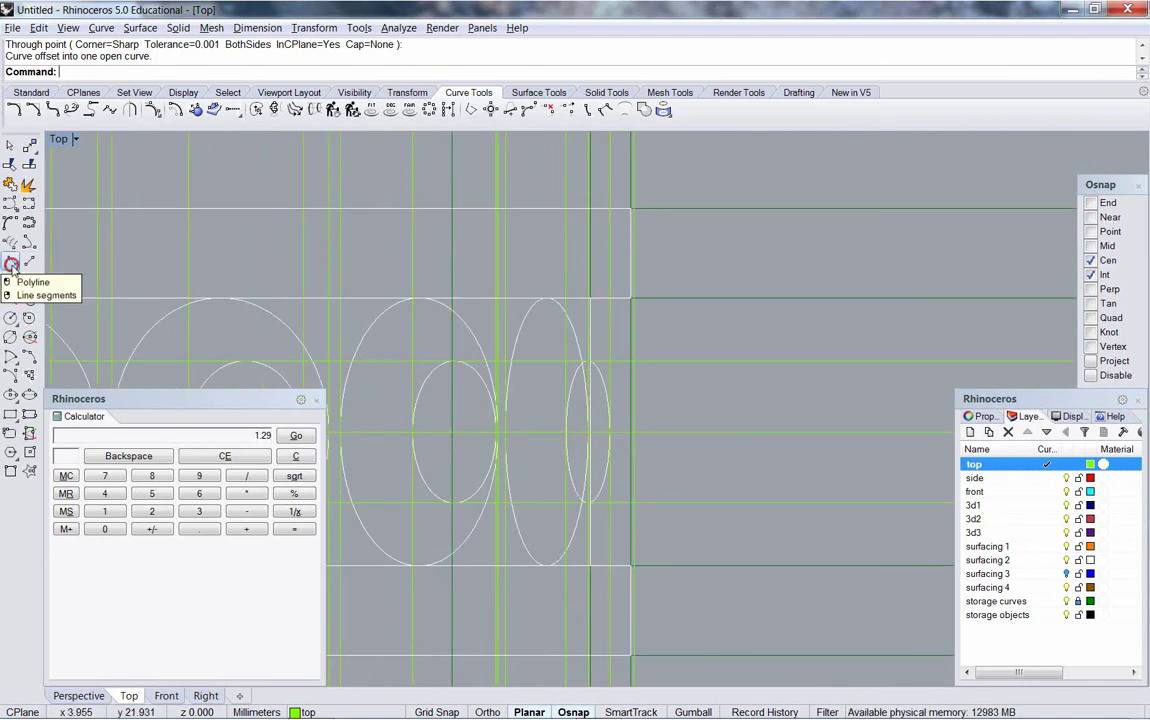
{"action": "left_click", "coordinate": [12, 267]}
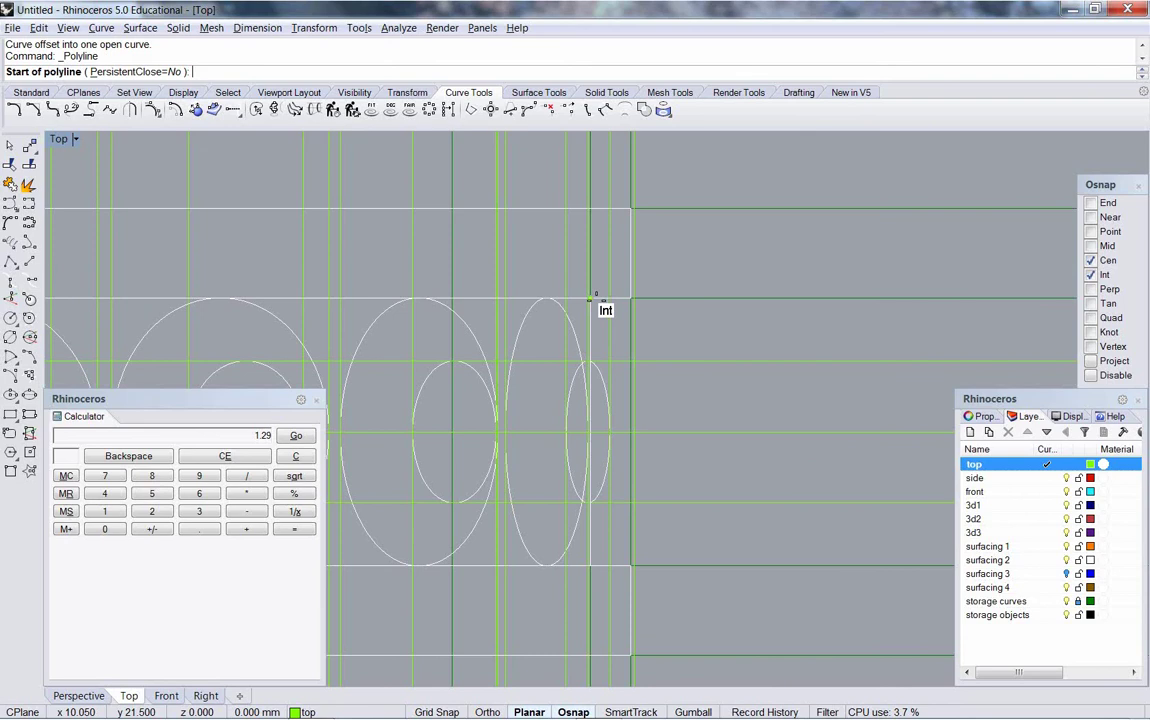
{"action": "left_click", "coordinate": [591, 299]}
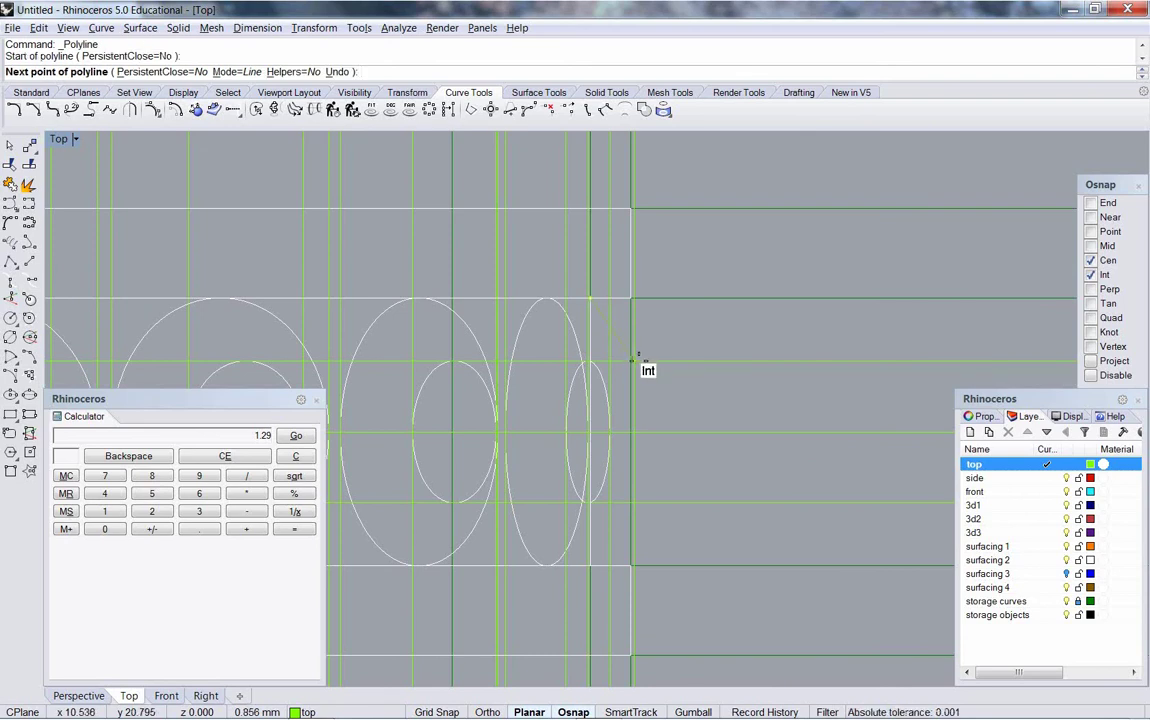
{"action": "left_click", "coordinate": [632, 361]}
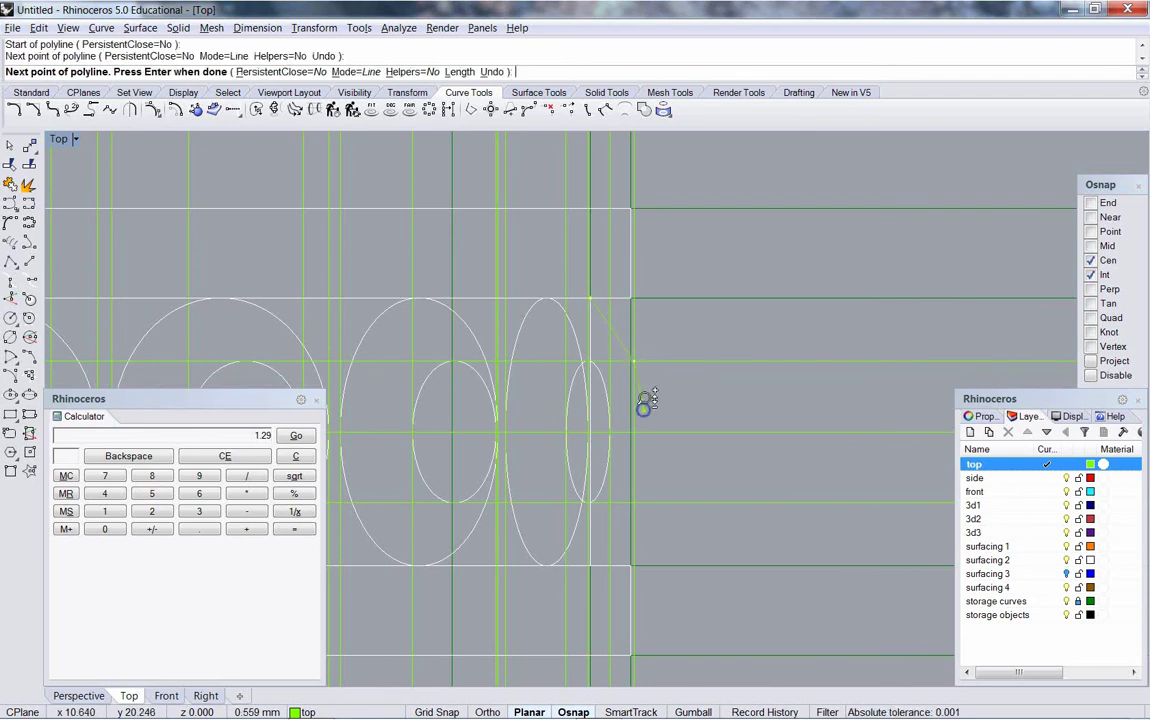
{"action": "scroll", "coordinate": [640, 400], "scroll_direction": "up", "scroll_amount": 2}
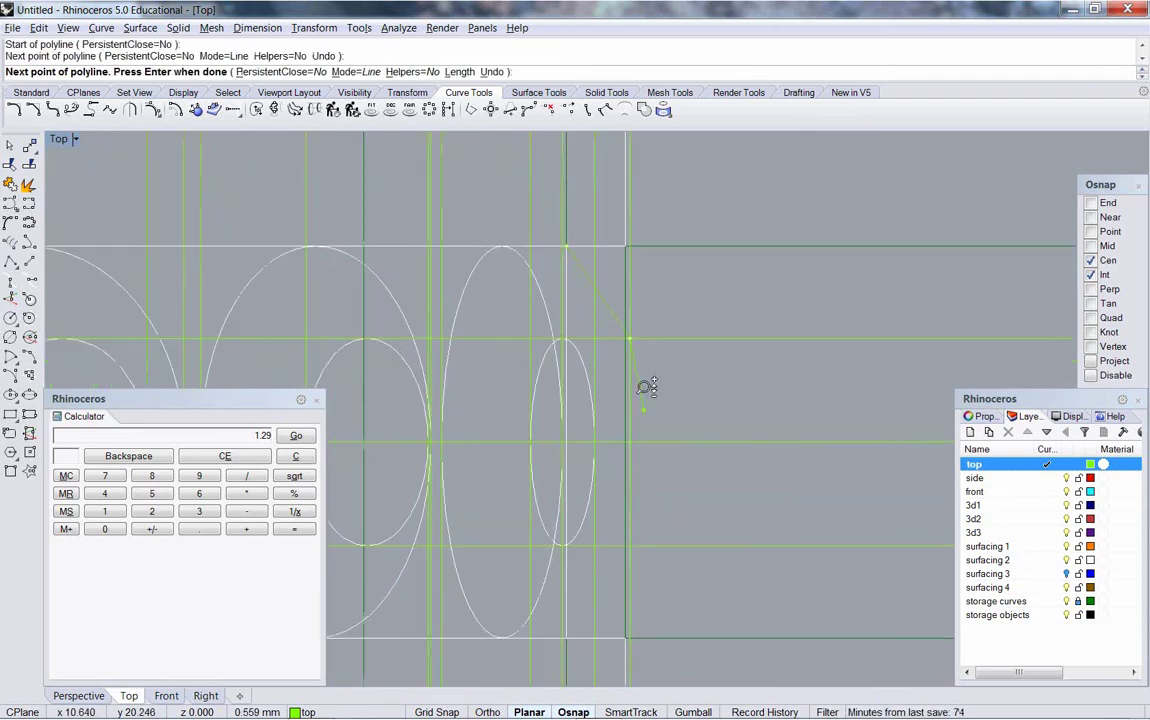
{"action": "left_click", "coordinate": [631, 544]}
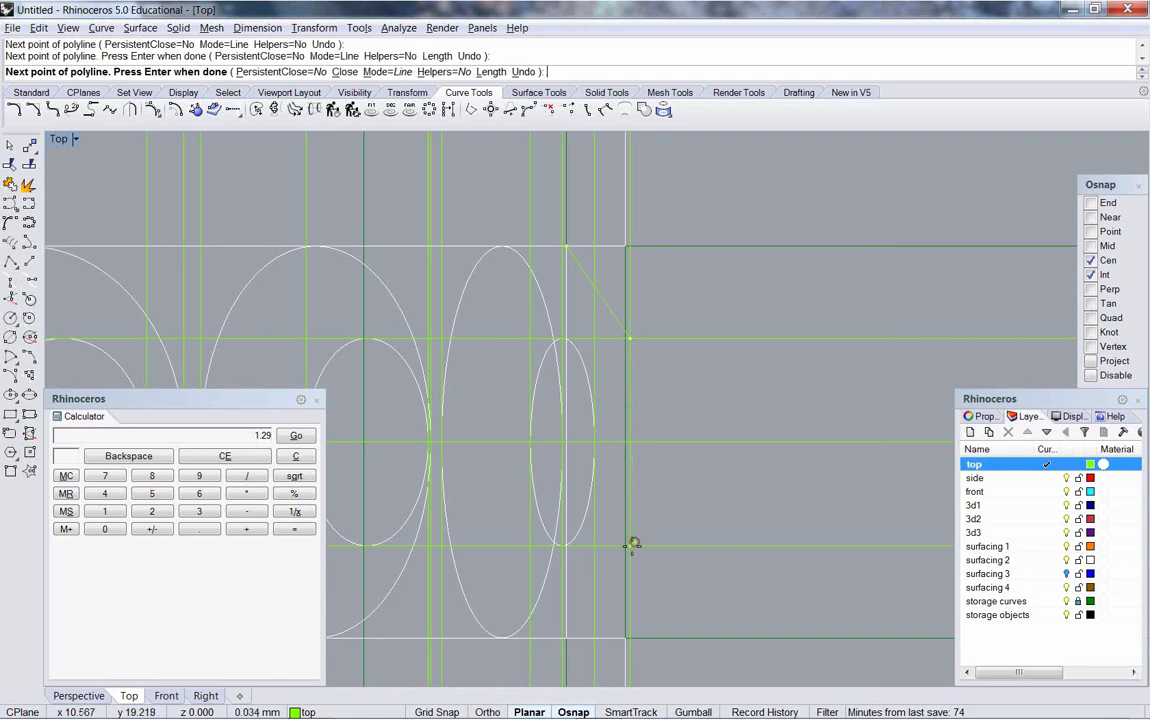
{"action": "left_click", "coordinate": [576, 638]}
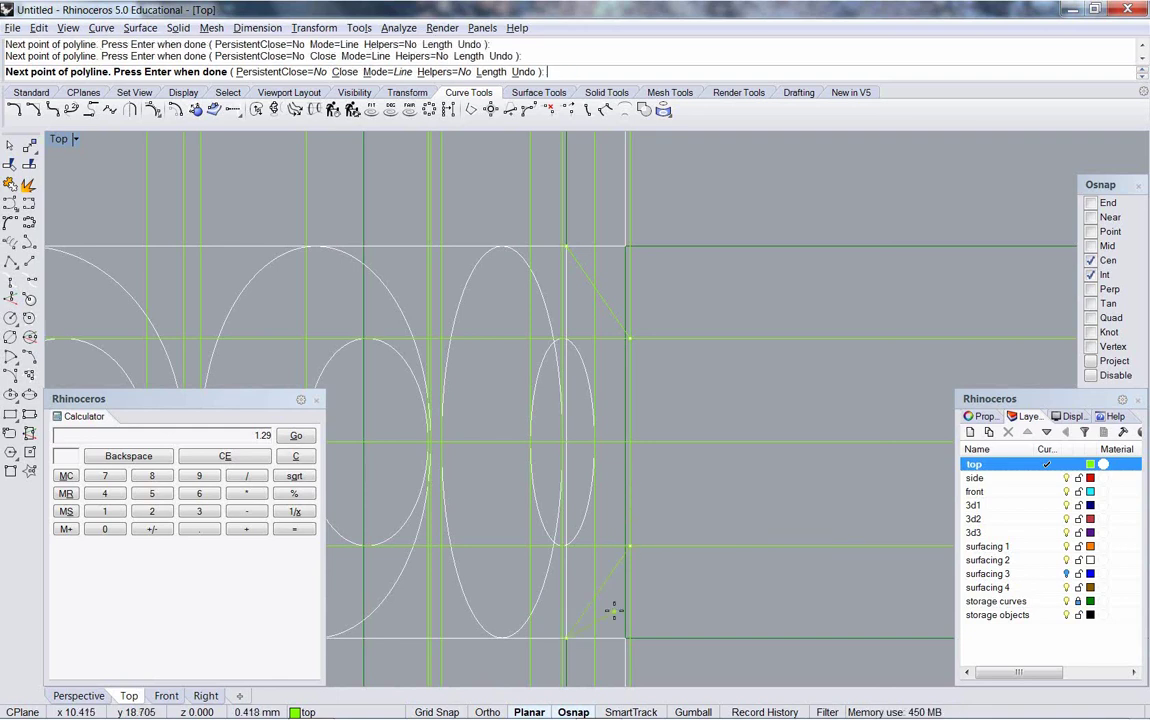
{"action": "right_click", "coordinate": [612, 609]}
Step: Move the sixth gem's crown polyline to the surfacing 2 layer
{"action": "right_click_drag", "start_coordinate": [615, 511], "coordinate": [619, 540], "text": "ctrl"}
{"action": "left_click", "coordinate": [619, 547]}
{"action": "key", "text": "F4"}
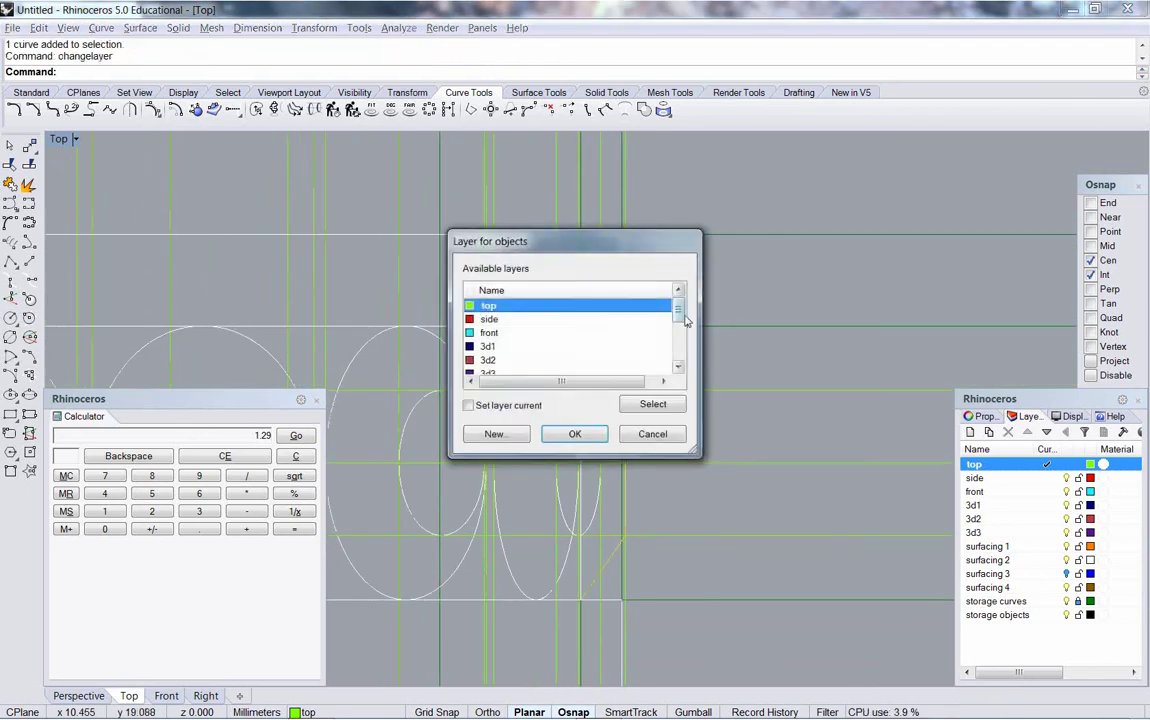
{"action": "left_click_drag", "start_coordinate": [677, 309], "coordinate": [677, 333]}
{"action": "left_click", "coordinate": [595, 346]}
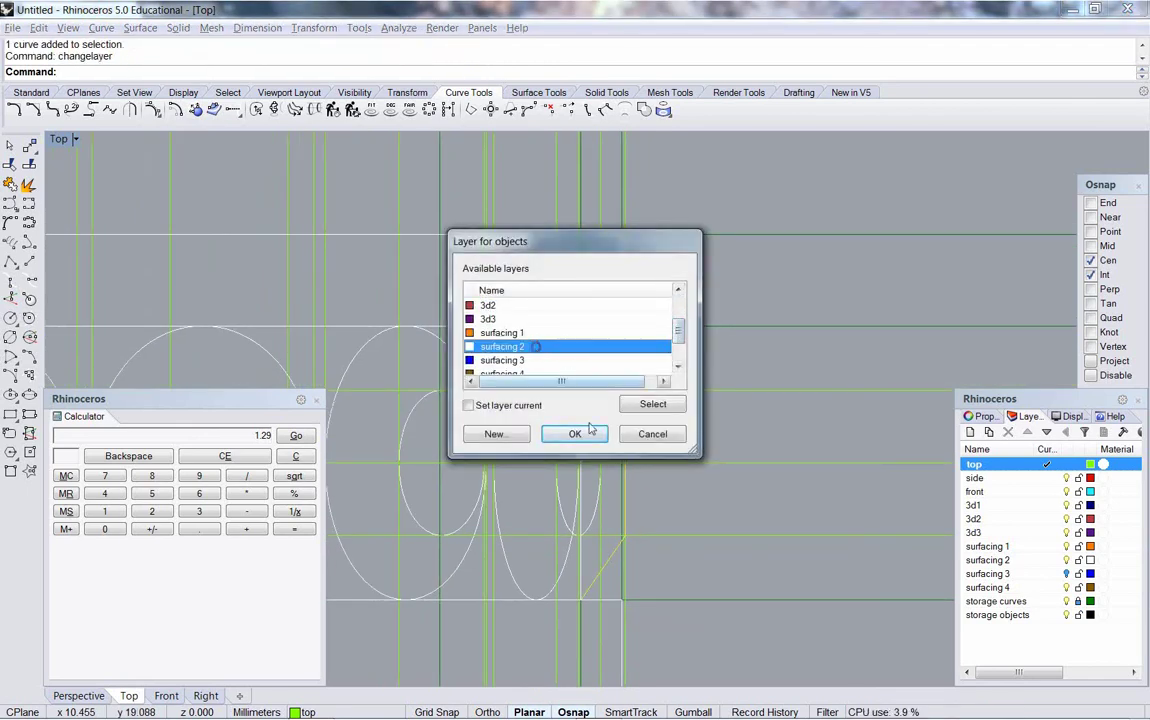
{"action": "left_click", "coordinate": [577, 433]}
{"action": "scroll", "coordinate": [723, 334], "scroll_direction": "down", "scroll_amount": 4}
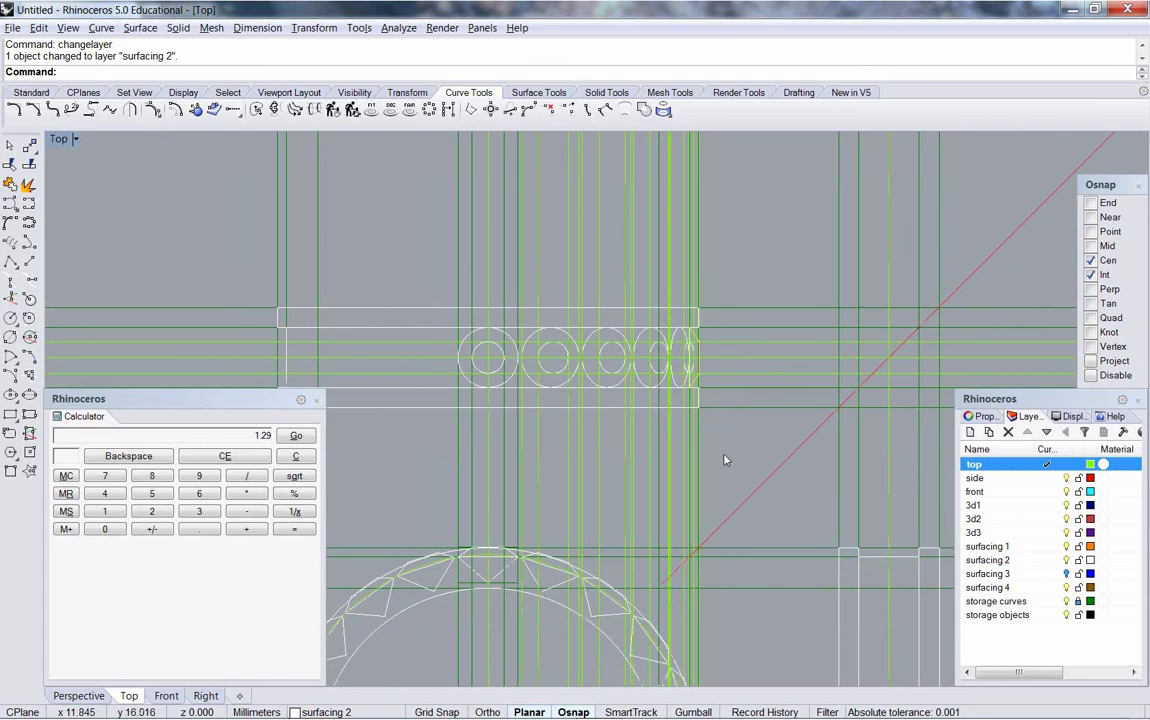
{"action": "key", "text": "Escape"}
Step: Hide the surfacing 2 layer
{"action": "scroll", "coordinate": [690, 362], "scroll_direction": "down", "scroll_amount": 4}
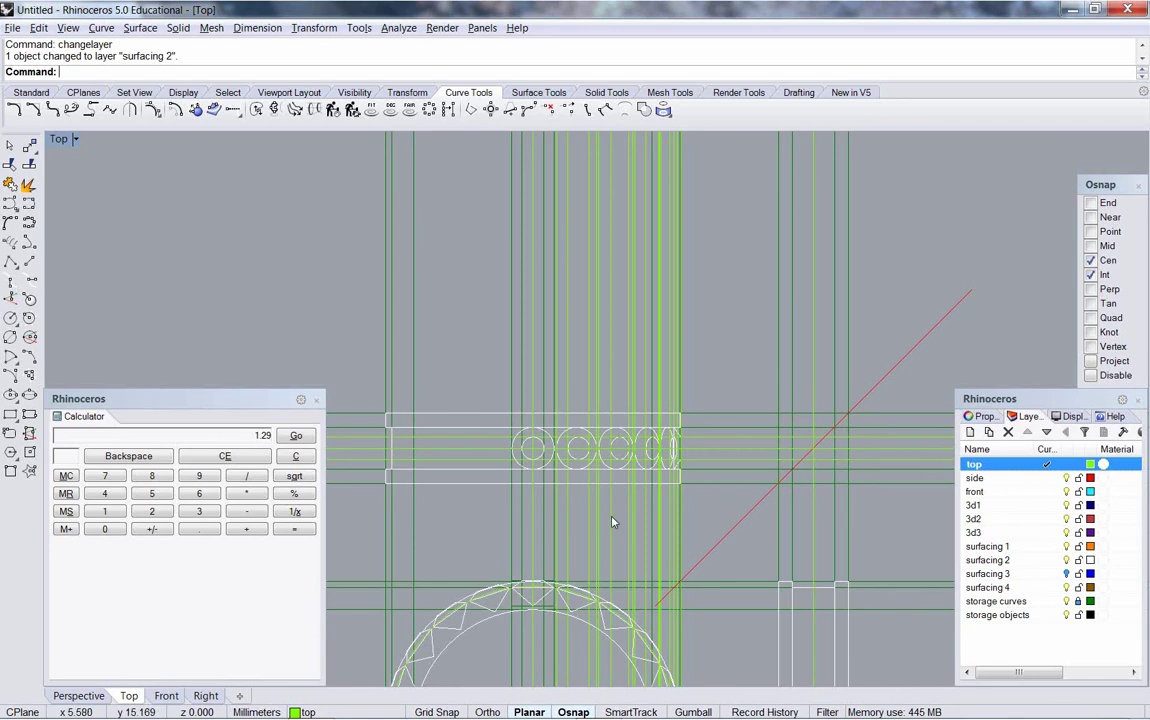
{"action": "left_click", "coordinate": [1066, 560]}
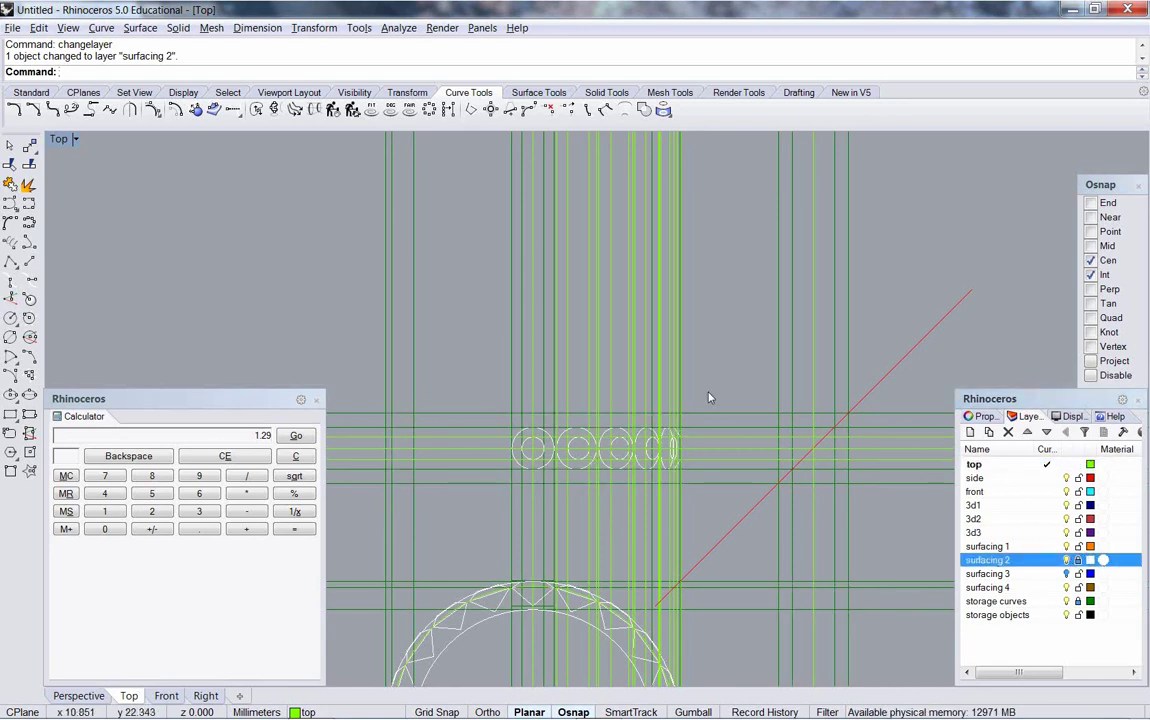
{"action": "left_click_drag", "start_coordinate": [728, 391], "coordinate": [563, 324]}
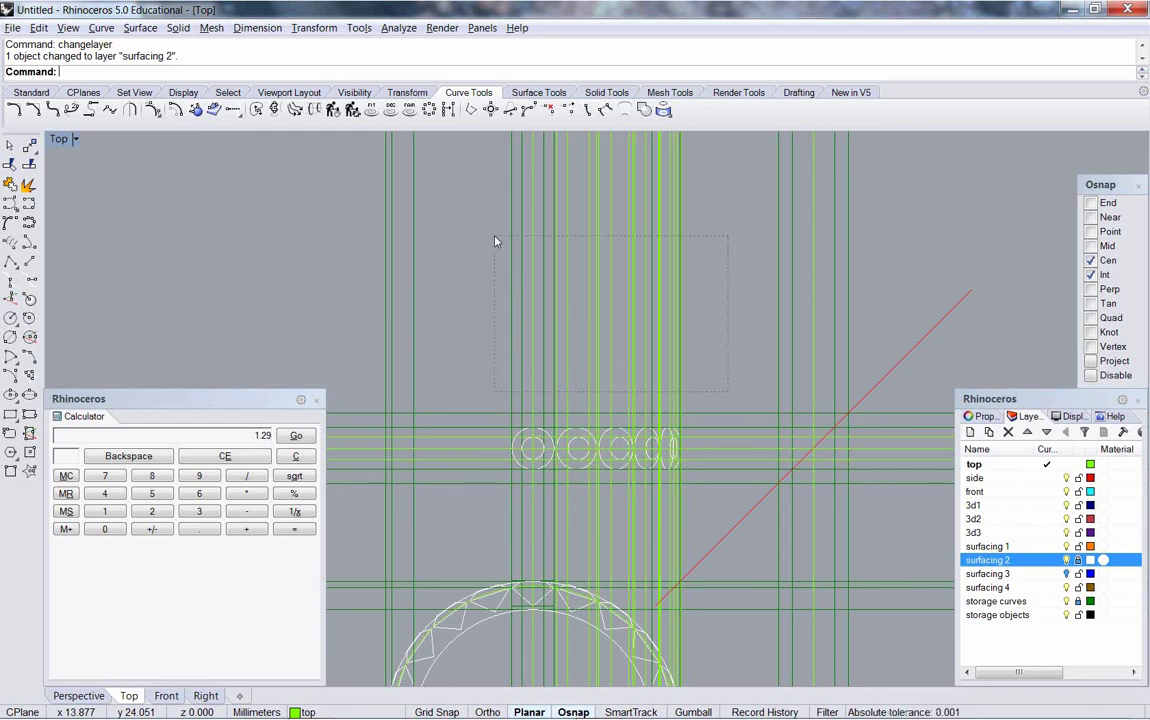
{"action": "left_click_drag", "start_coordinate": [494, 241], "coordinate": [494, 239]}
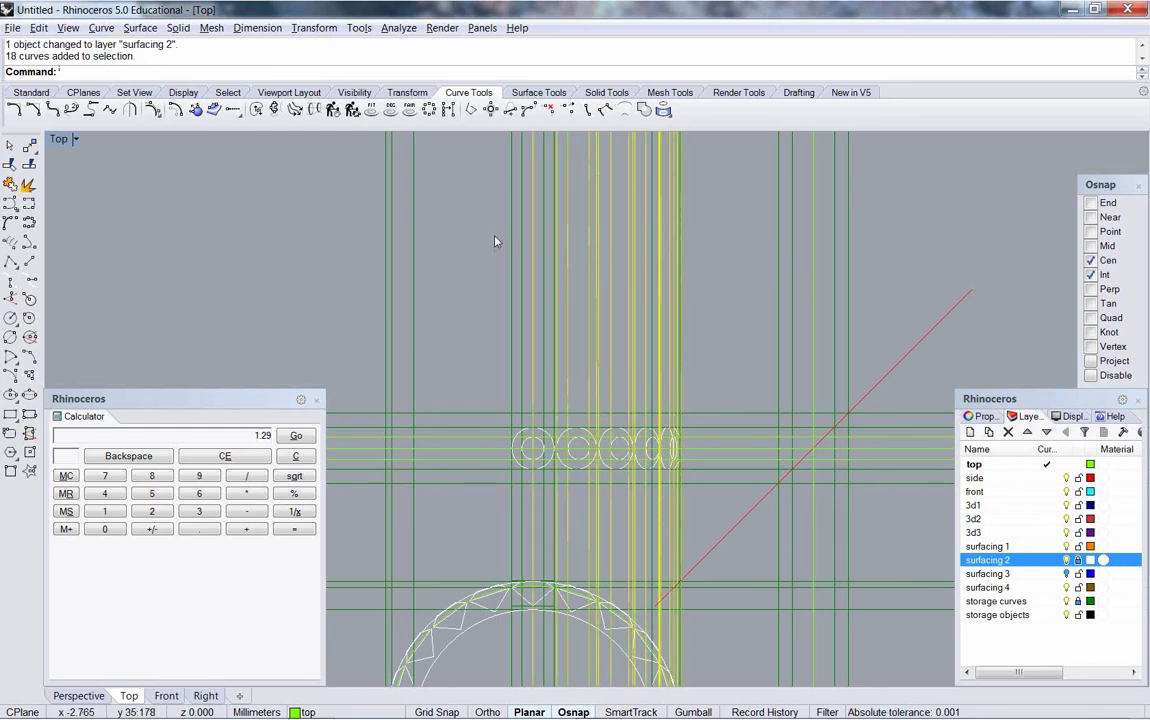
{"action": "scroll", "coordinate": [685, 490], "scroll_direction": "up", "scroll_amount": 3}
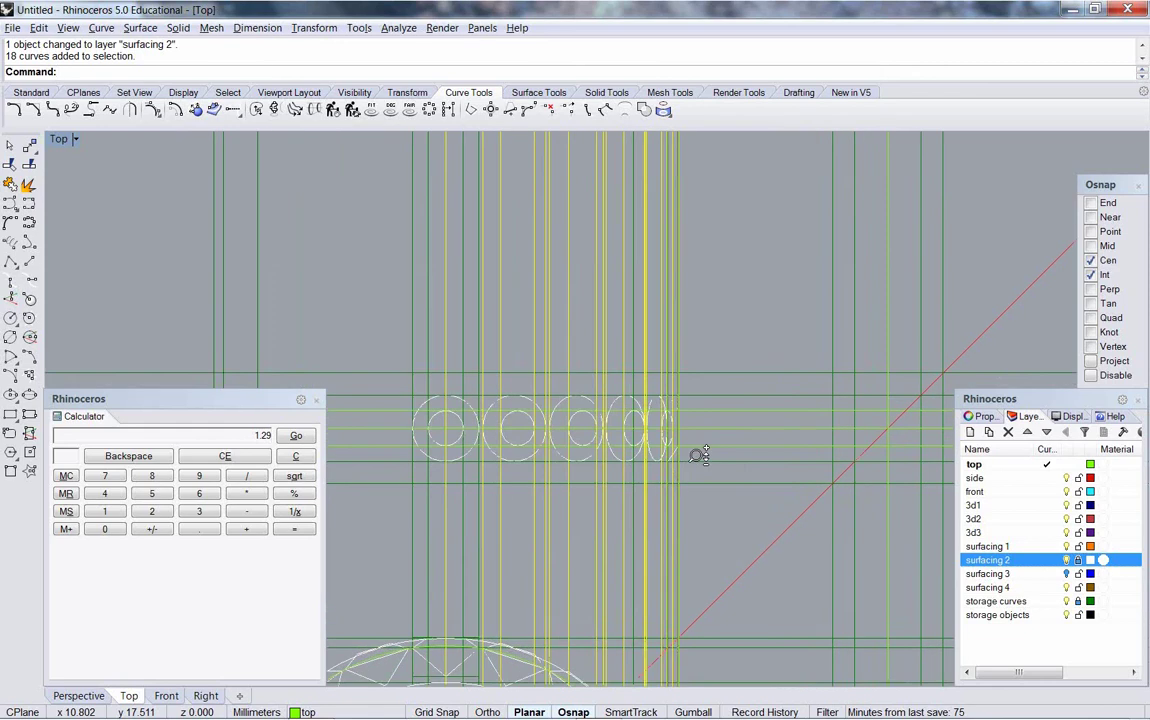
{"action": "key", "text": "Escape"}
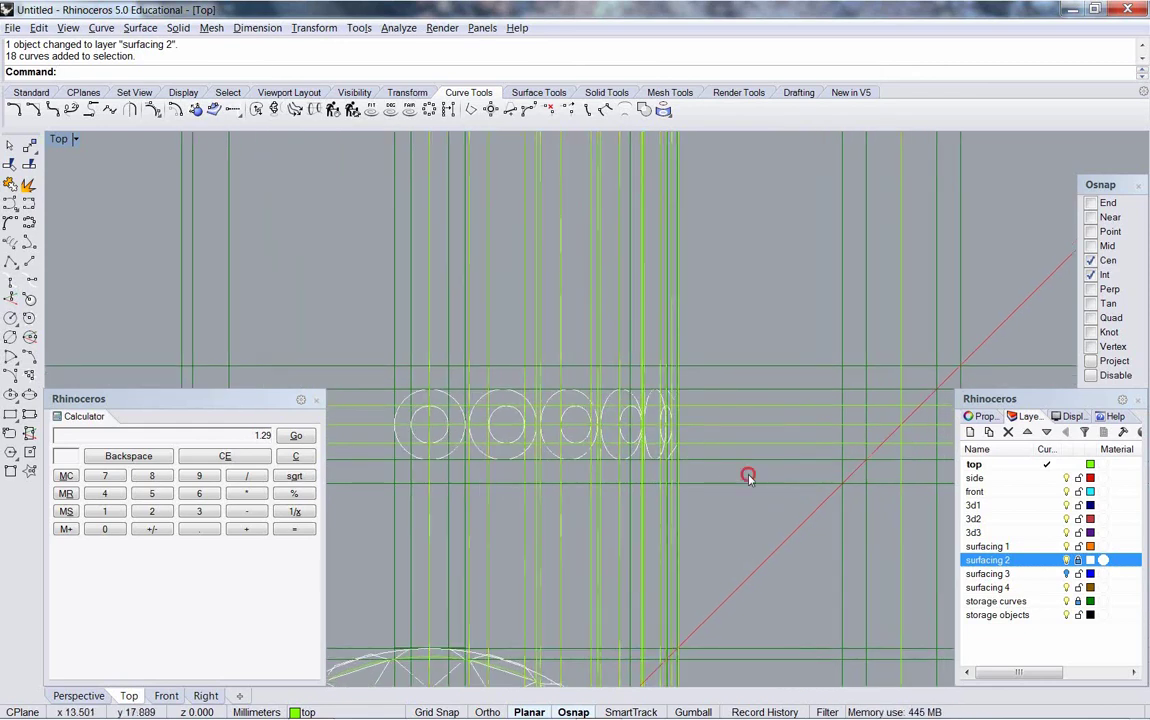
Step: Move the gems' vertical projection lines, without the centre line and horizontal lines, to the storage curves layer and show surfacing 2 again
{"action": "left_click_drag", "start_coordinate": [748, 477], "coordinate": [583, 420]}
{"action": "left_click_drag", "start_coordinate": [392, 263], "coordinate": [390, 255]}
{"action": "scroll", "coordinate": [632, 390], "scroll_direction": "down", "scroll_amount": 5}
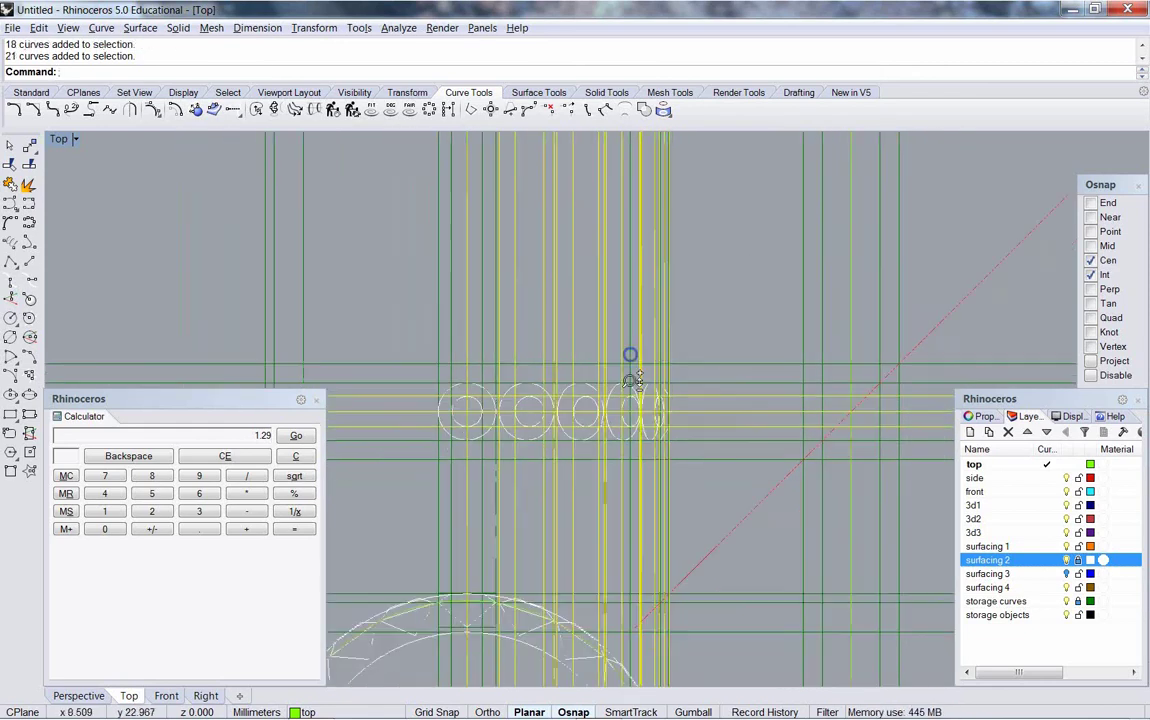
{"action": "scroll", "coordinate": [675, 363], "scroll_direction": "up", "scroll_amount": 5}
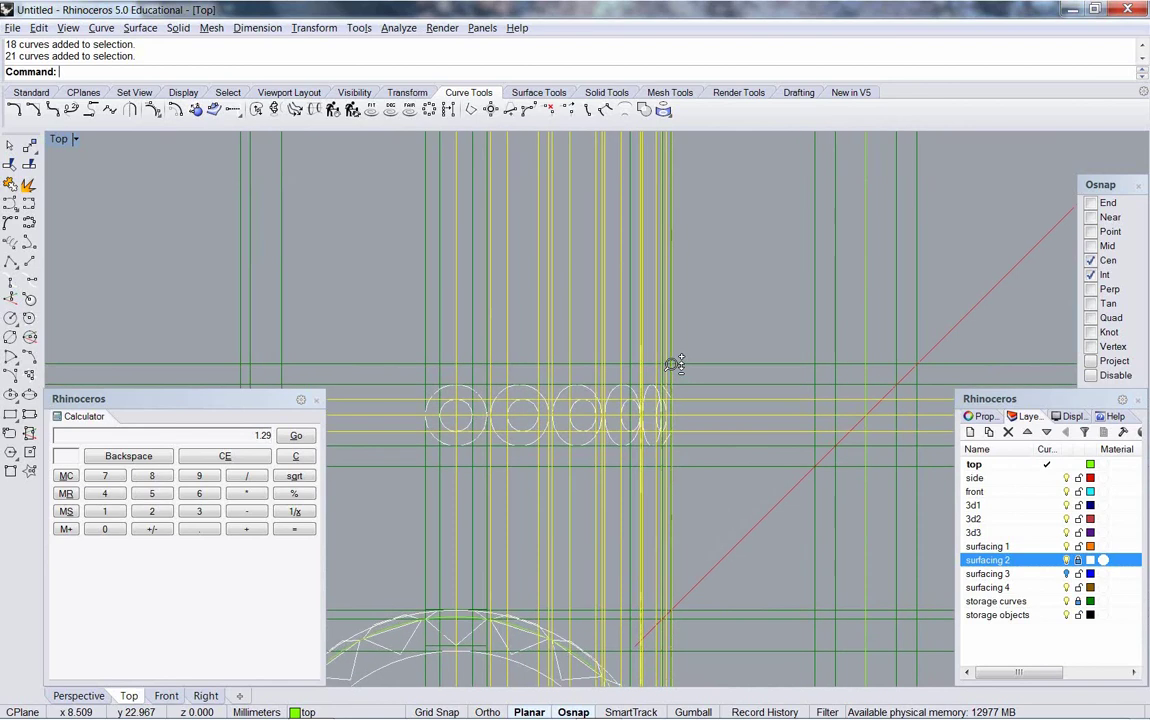
{"action": "left_click", "coordinate": [690, 389], "text": "ctrl"}
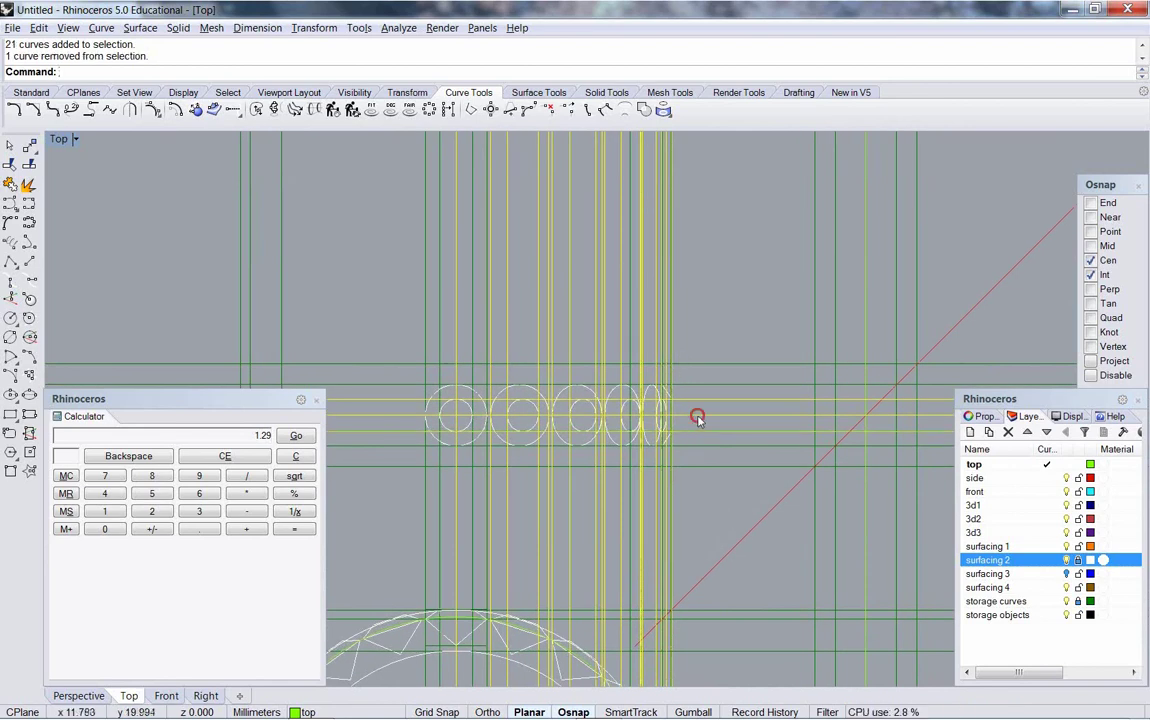
{"action": "left_click", "coordinate": [695, 405], "text": "ctrl"}
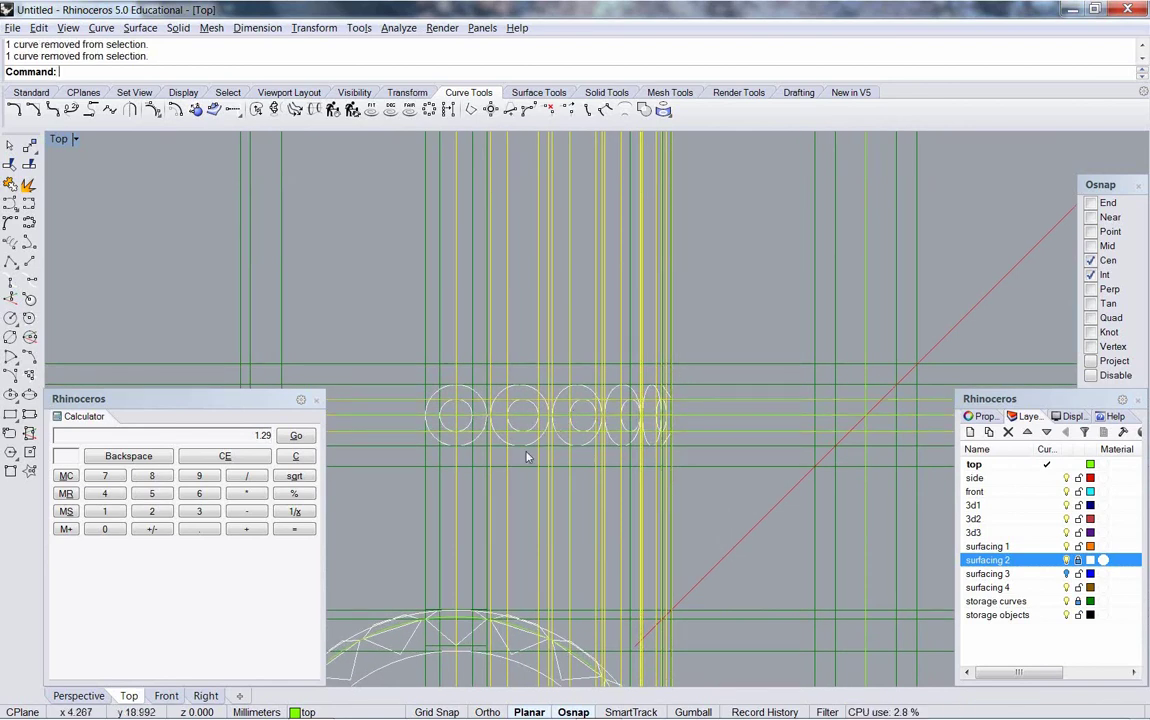
{"action": "scroll", "coordinate": [565, 457], "scroll_direction": "down", "scroll_amount": 3}
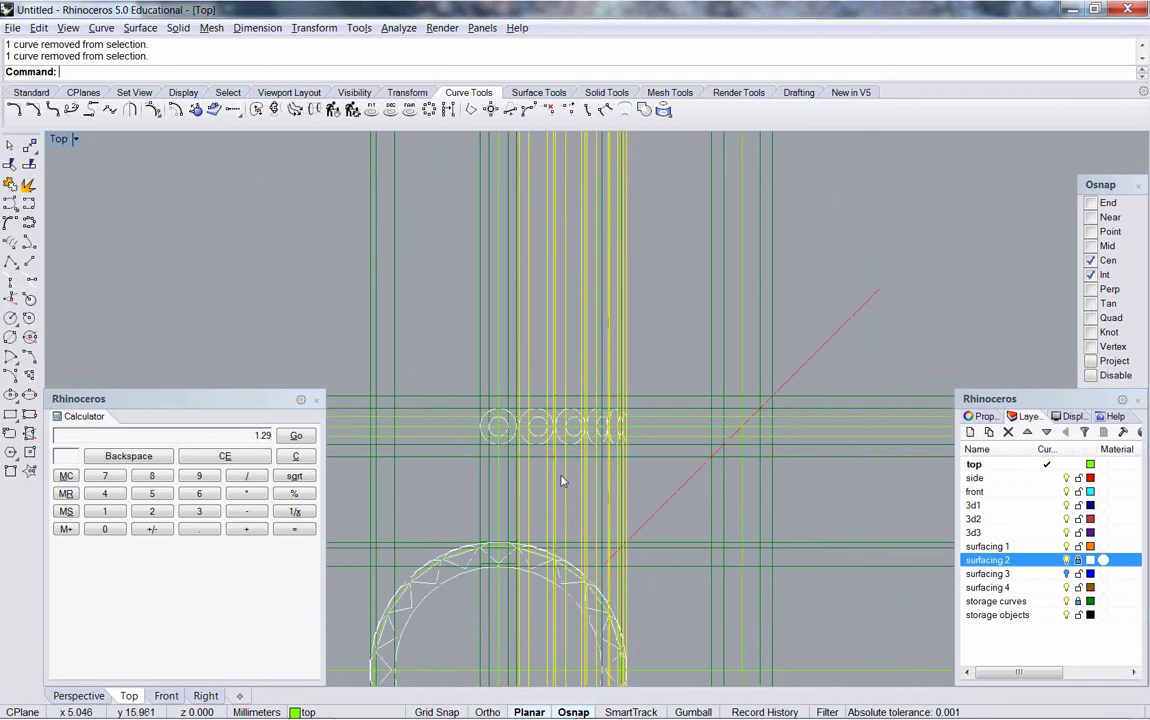
{"action": "right_click", "coordinate": [562, 481]}
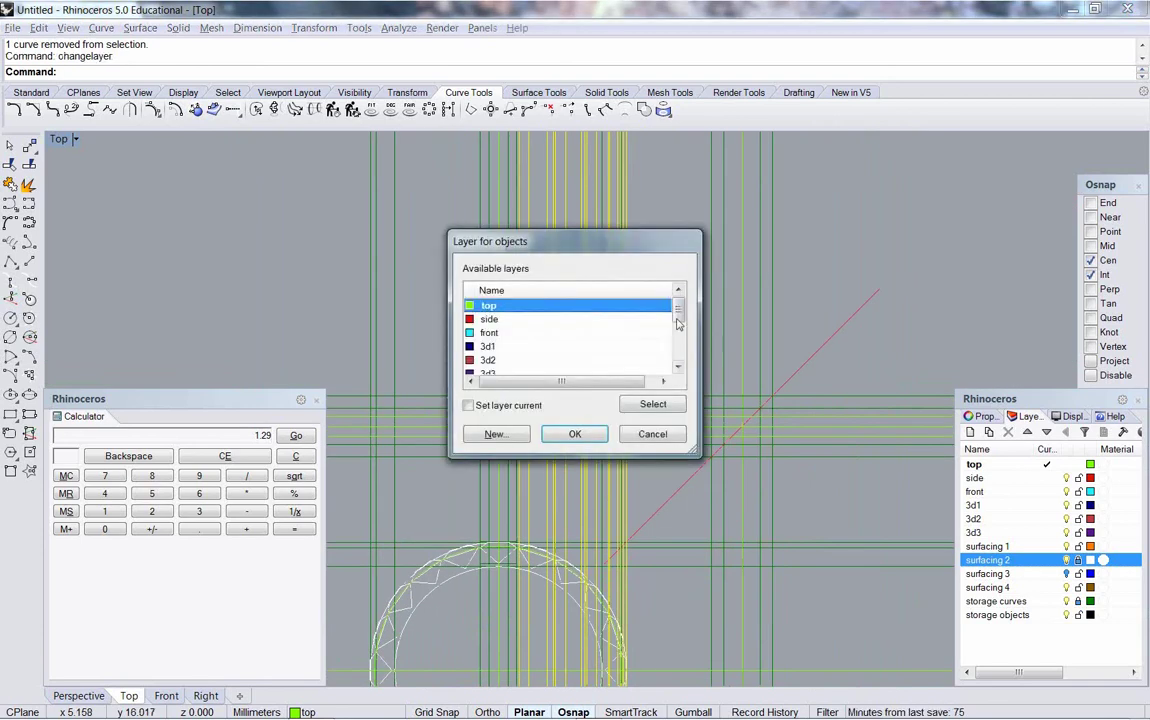
{"action": "left_click_drag", "start_coordinate": [678, 300], "coordinate": [678, 350]}
{"action": "left_click", "coordinate": [510, 346]}
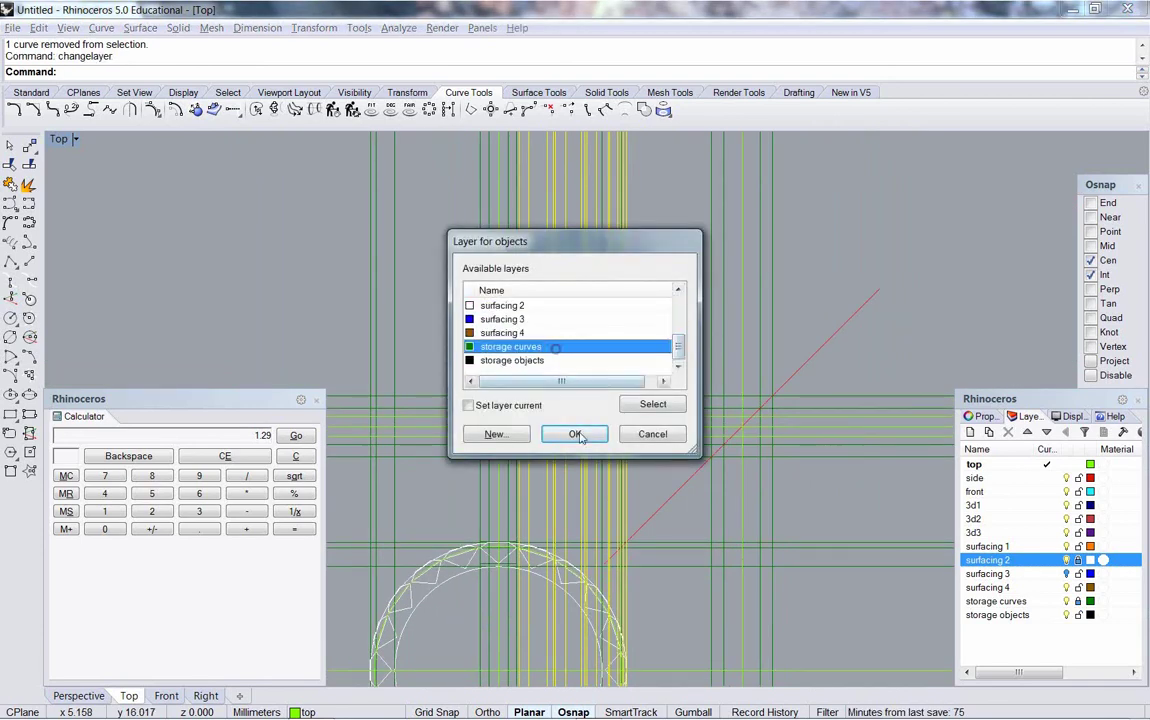
{"action": "left_click", "coordinate": [576, 433]}
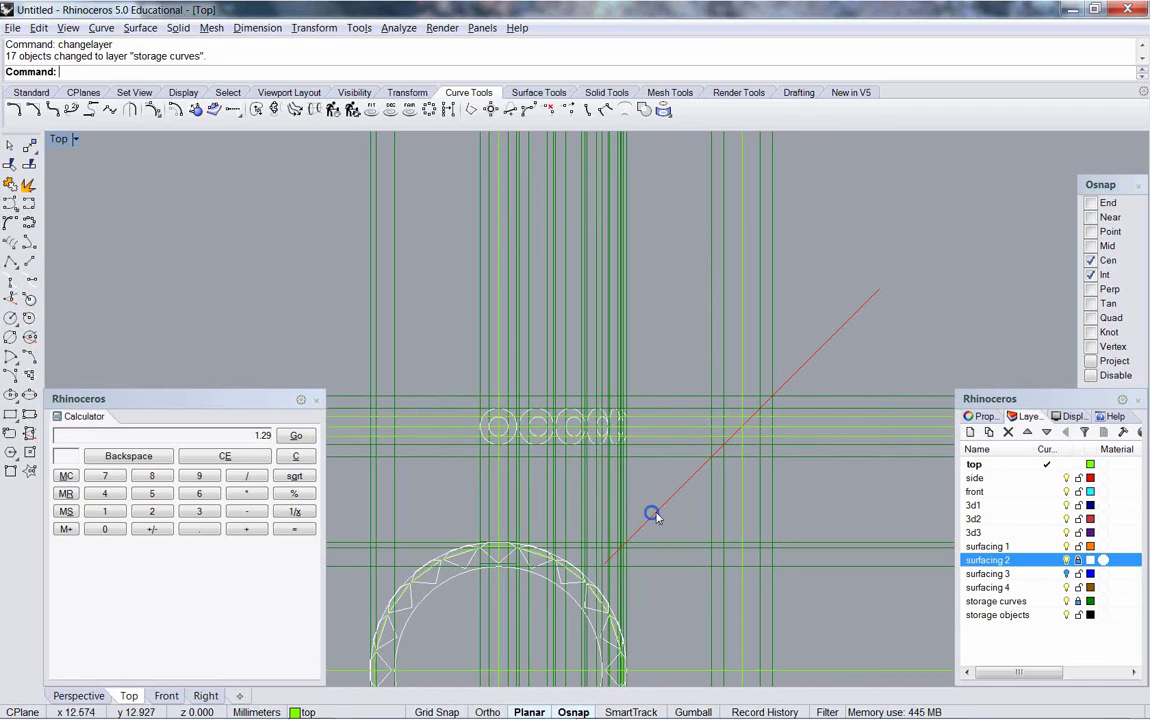
{"action": "right_click_drag", "start_coordinate": [652, 511], "coordinate": [660, 421]}
{"action": "left_click", "coordinate": [1065, 560]}
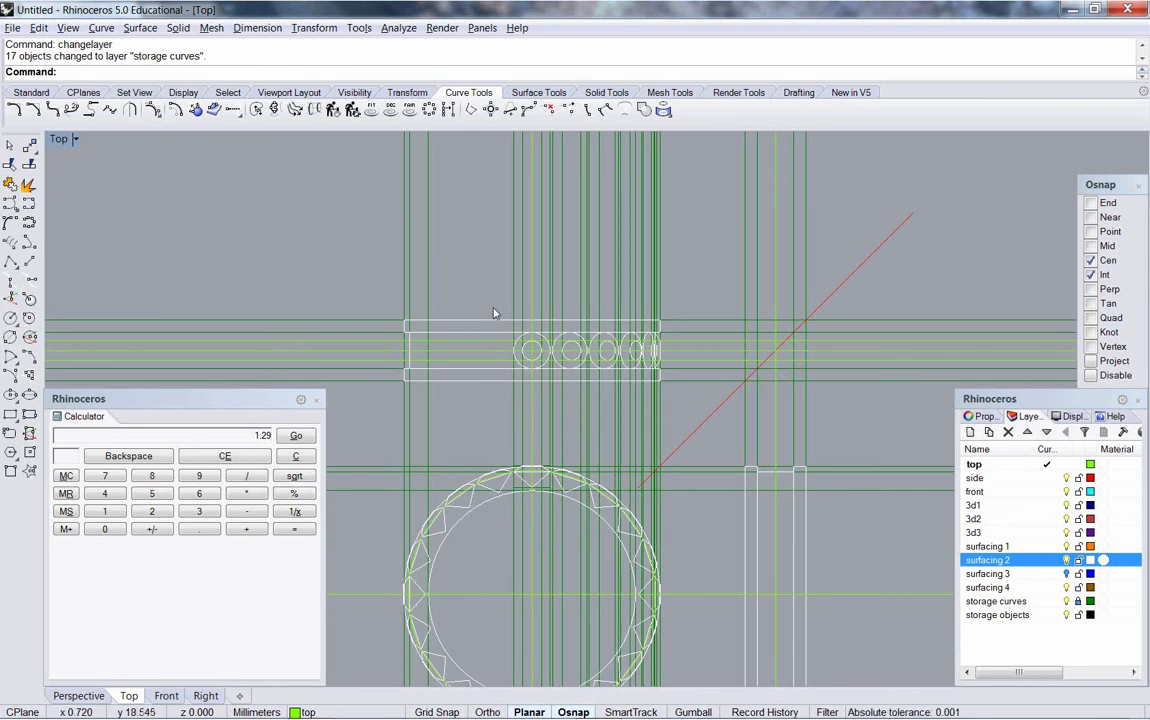
Step: Try to mirror the second to sixth gem outlines in the upper view about the vertical axis through origin 0, keeping the originals
{"action": "left_click_drag", "start_coordinate": [562, 326], "coordinate": [671, 396]}
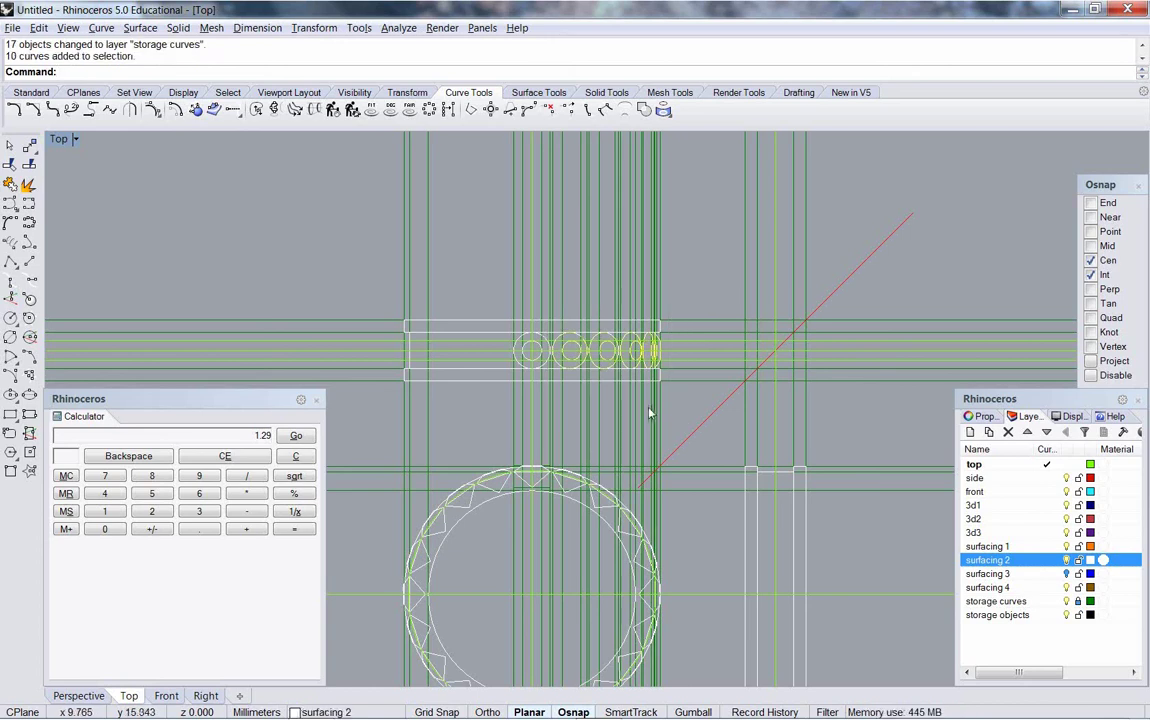
{"action": "right_click", "coordinate": [488, 394]}
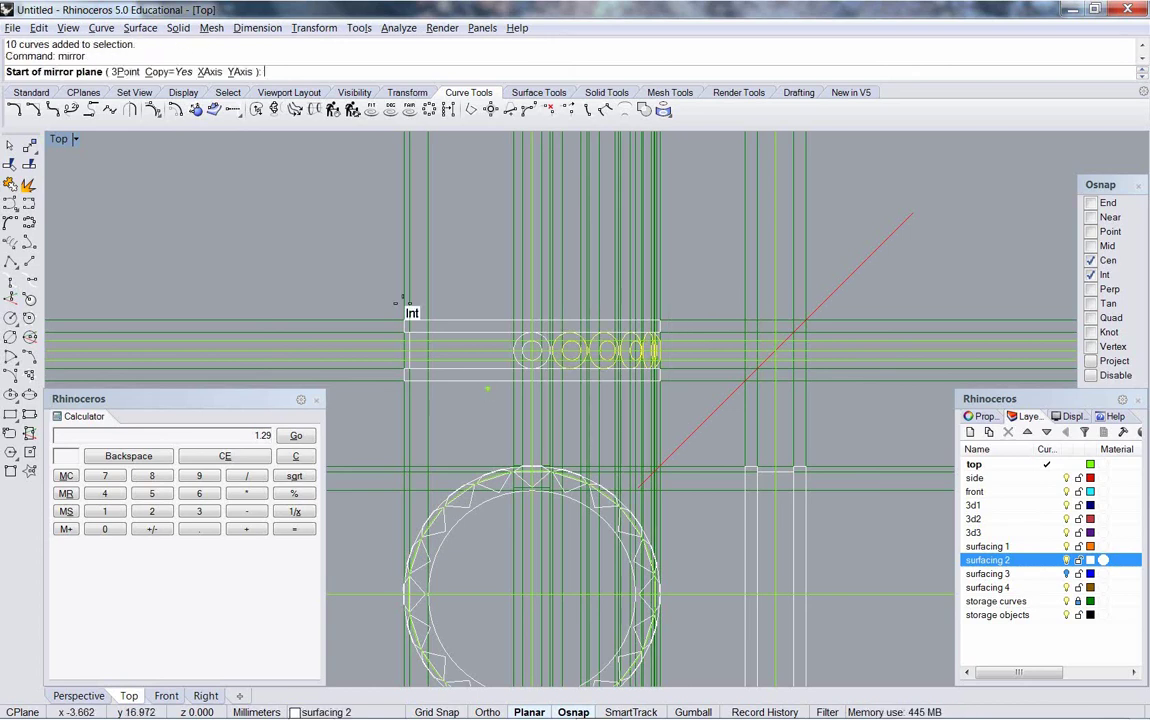
{"action": "left_click", "coordinate": [407, 92]}
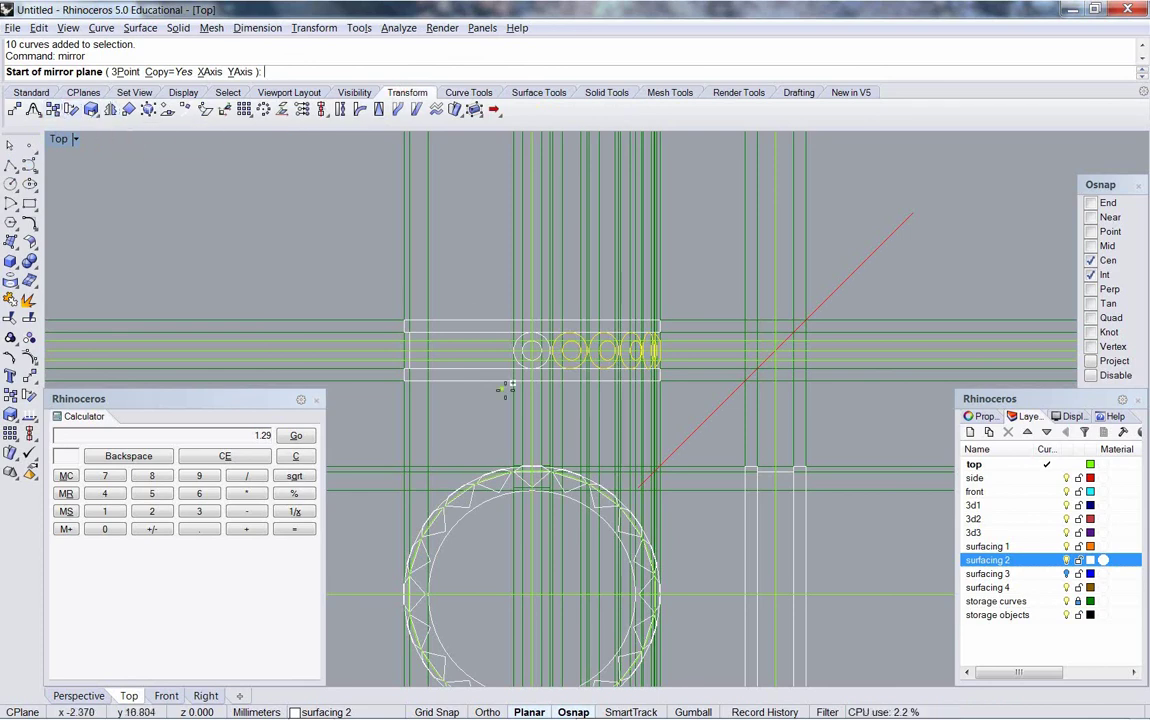
{"action": "type", "text": "0"}
{"action": "key", "text": "Return"}
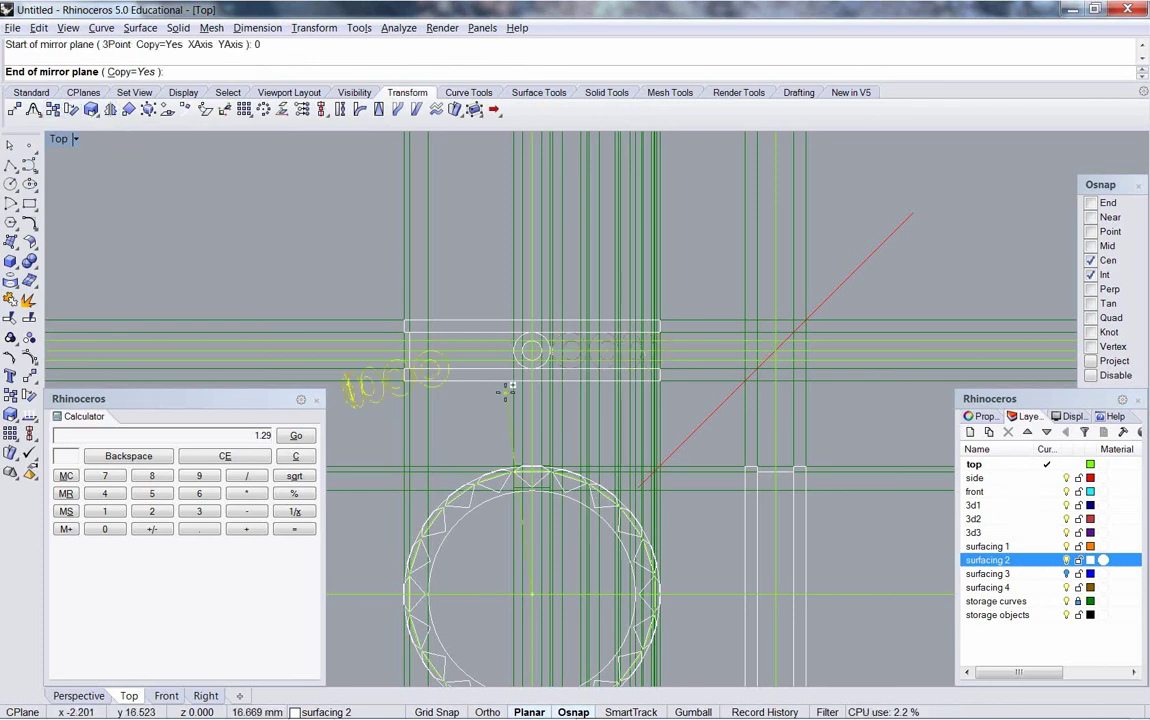
{"action": "key", "text": "F8"}
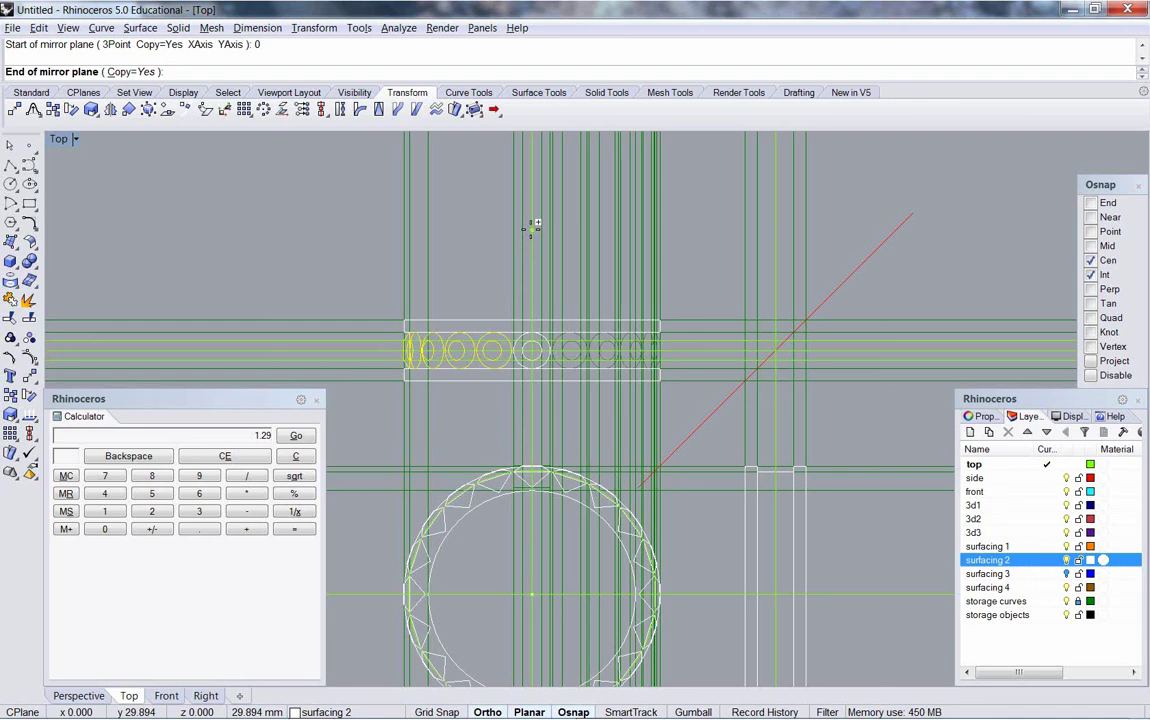
{"action": "left_click", "coordinate": [532, 228]}
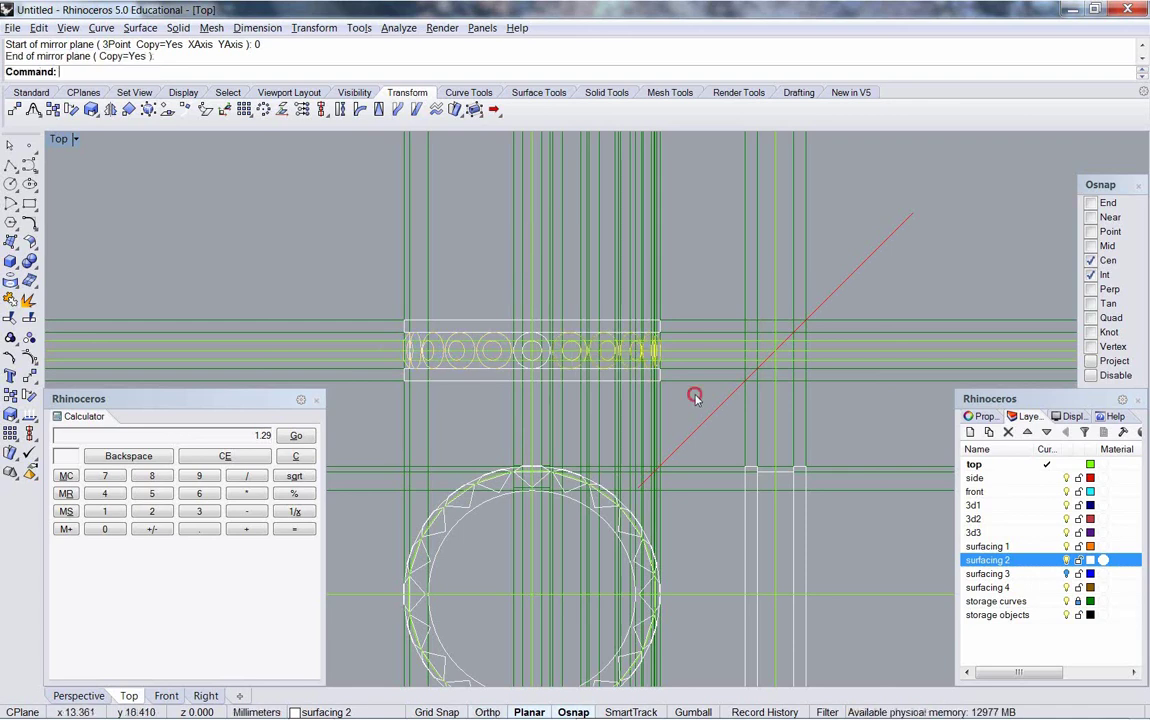
{"action": "scroll", "coordinate": [686, 377], "scroll_direction": "down", "scroll_amount": 2}
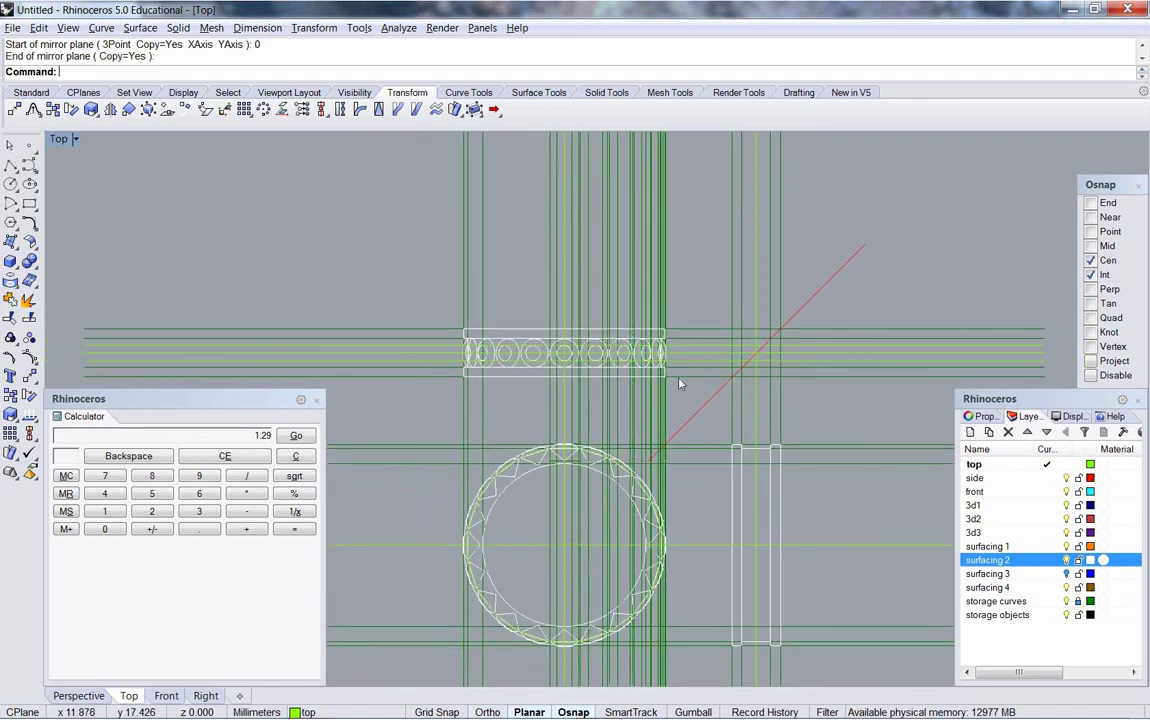
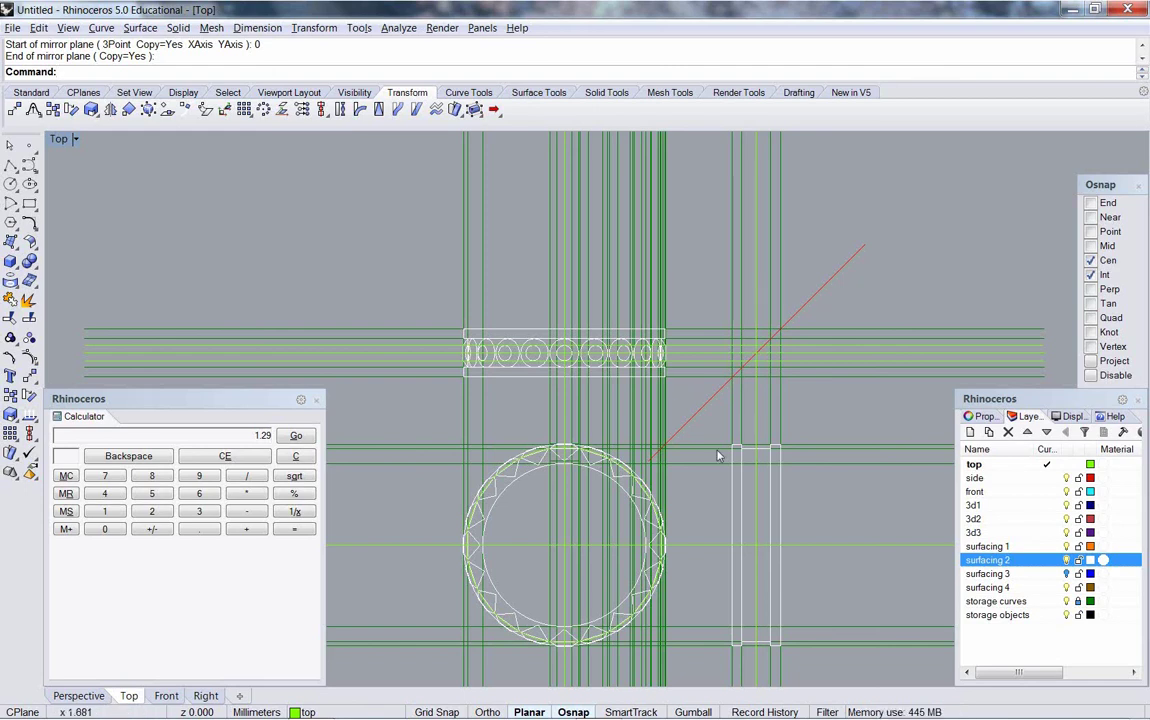
Step: Undo the mirror of the gem outlines
{"action": "right_click_drag", "start_coordinate": [722, 499], "coordinate": [704, 474]}
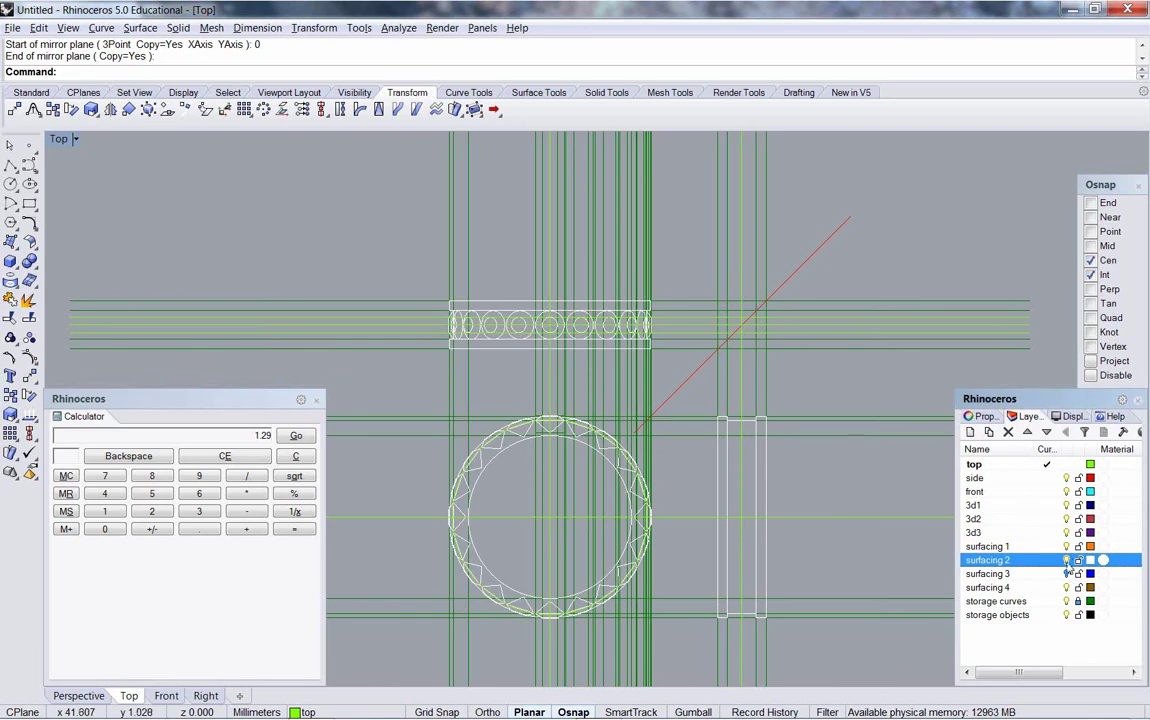
{"action": "key", "text": "ctrl+z"}
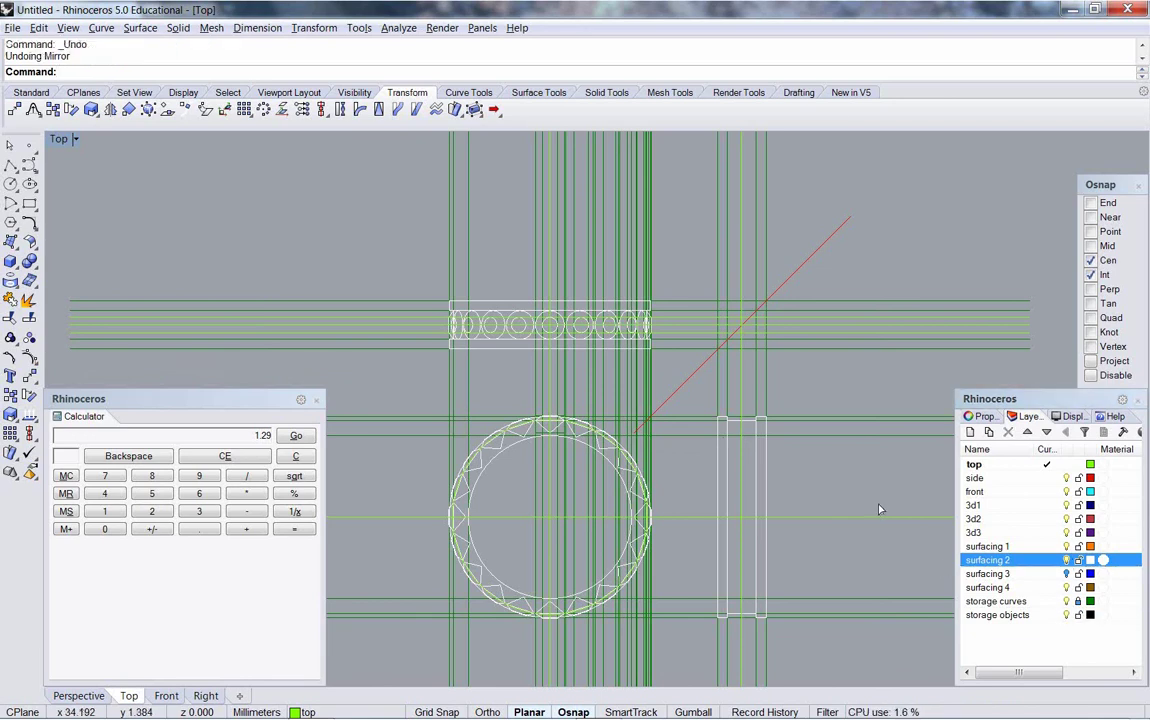
Step: Make surfacing 2 the current layer and hide the storage curves and top layers
{"action": "left_click", "coordinate": [1066, 601]}
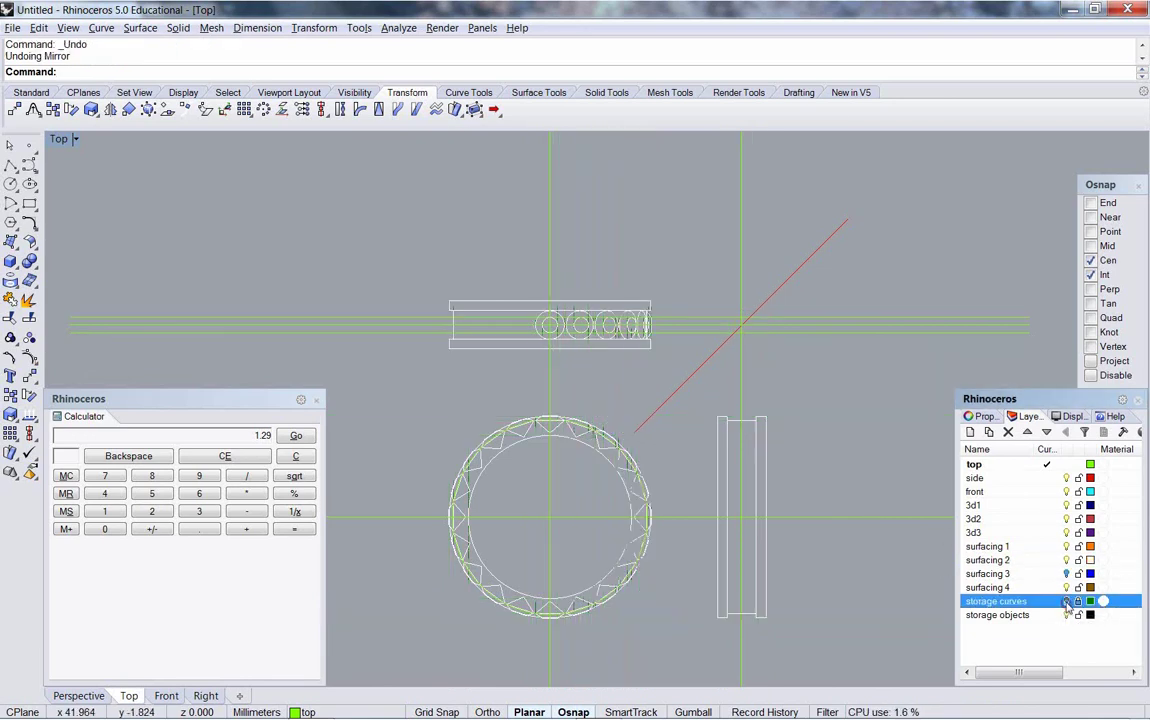
{"action": "scroll", "coordinate": [648, 315], "scroll_direction": "up", "scroll_amount": 8}
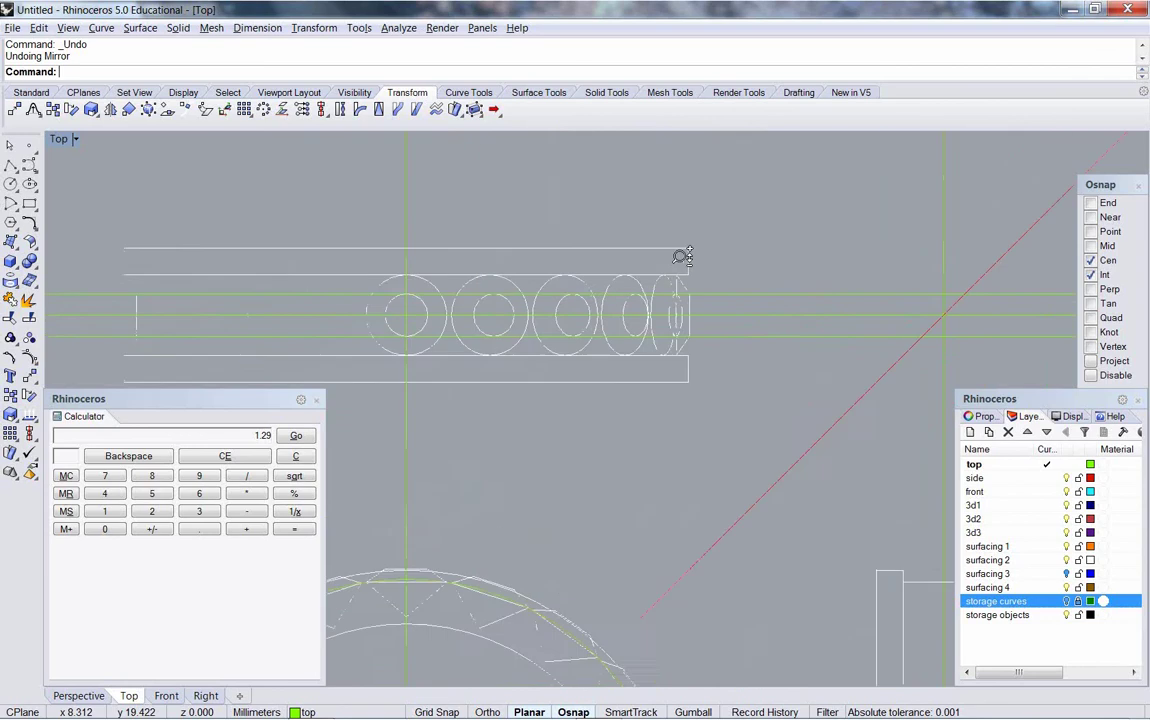
{"action": "scroll", "coordinate": [648, 343], "scroll_direction": "up", "scroll_amount": 3}
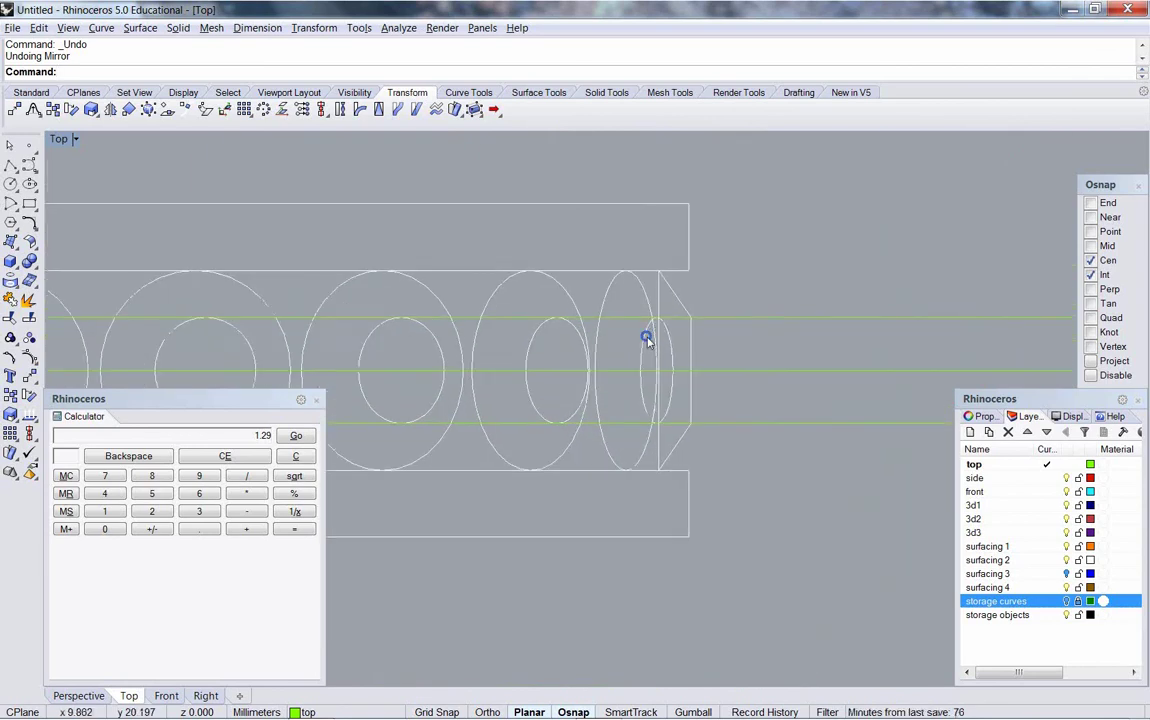
{"action": "left_click", "coordinate": [1056, 563]}
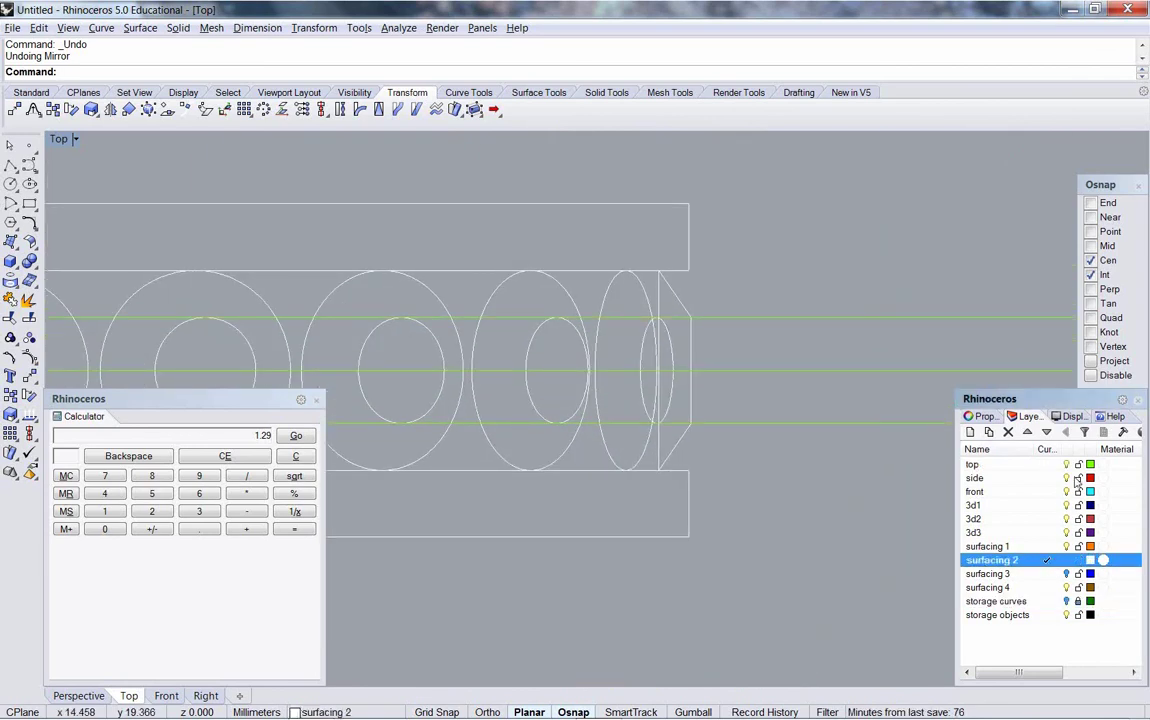
{"action": "left_click", "coordinate": [1067, 465]}
{"action": "right_click_drag", "start_coordinate": [592, 386], "coordinate": [615, 427]}
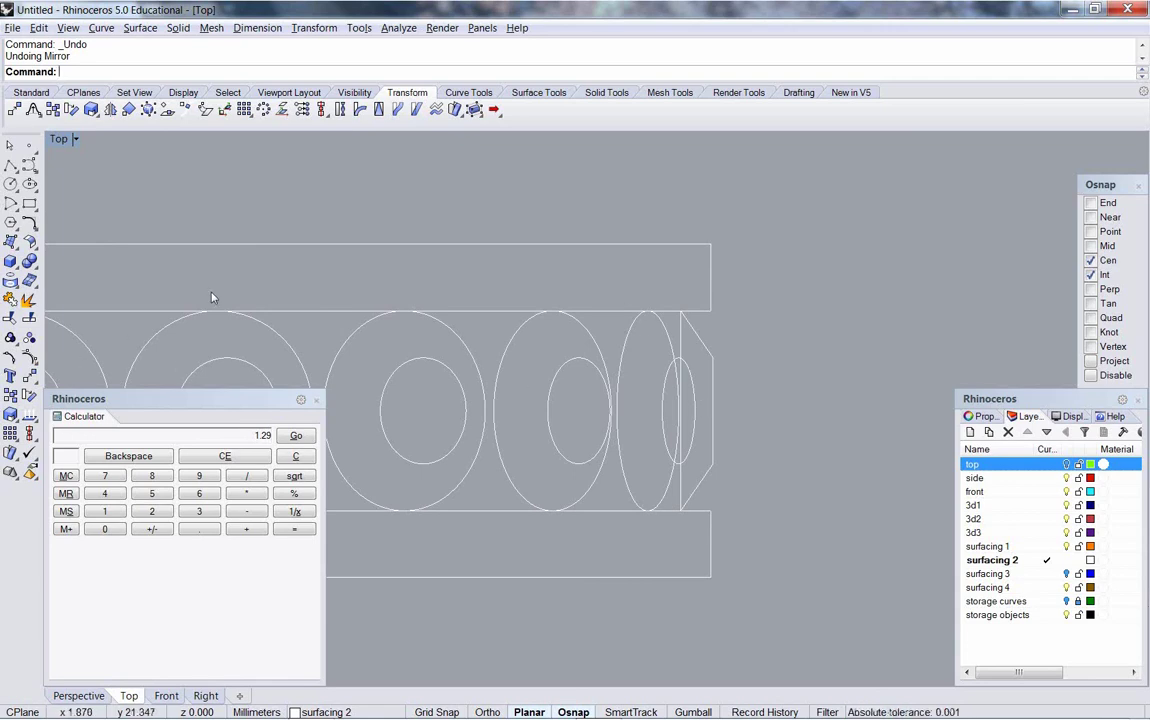
{"action": "left_click", "coordinate": [469, 92]}
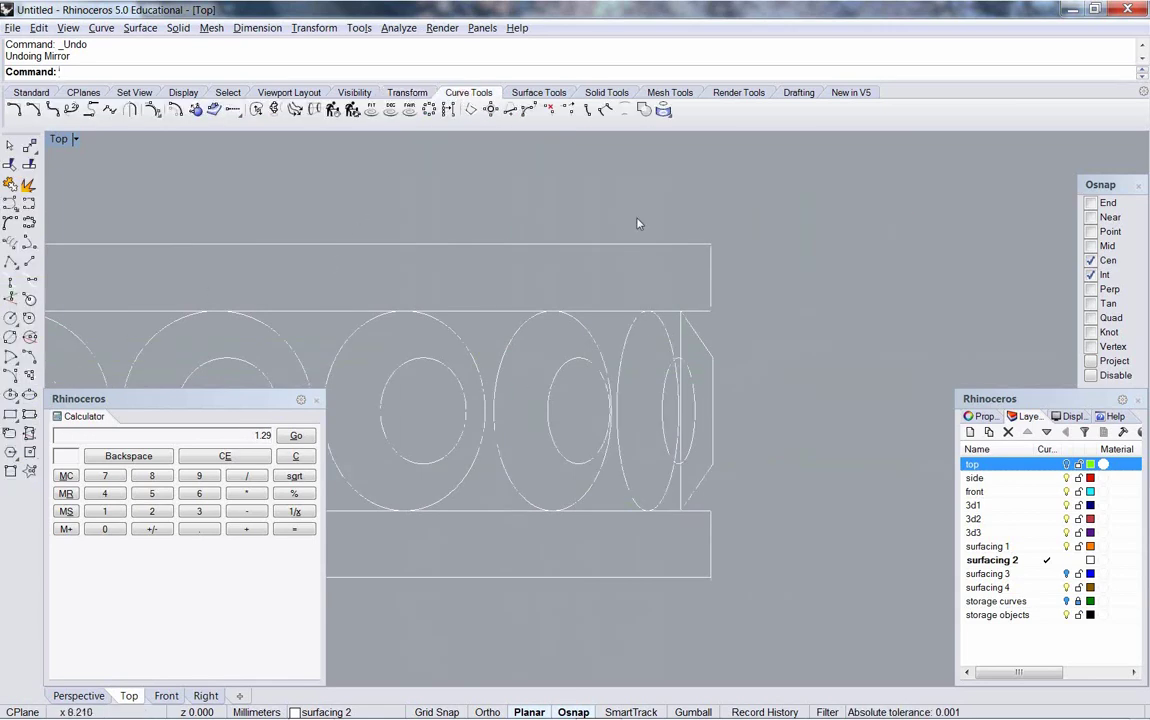
Step: Try to draw a line between the two rightmost ellipses at their upper ends using the Near snap
{"action": "left_click", "coordinate": [29, 261]}
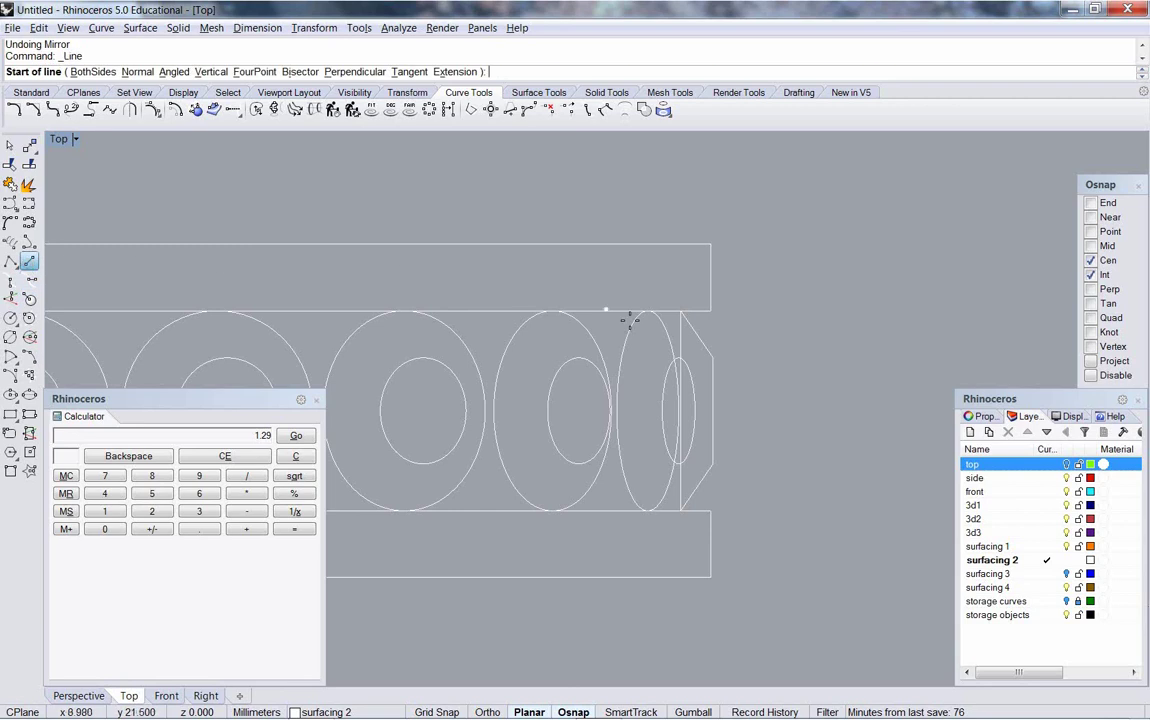
{"action": "right_click", "coordinate": [1094, 219]}
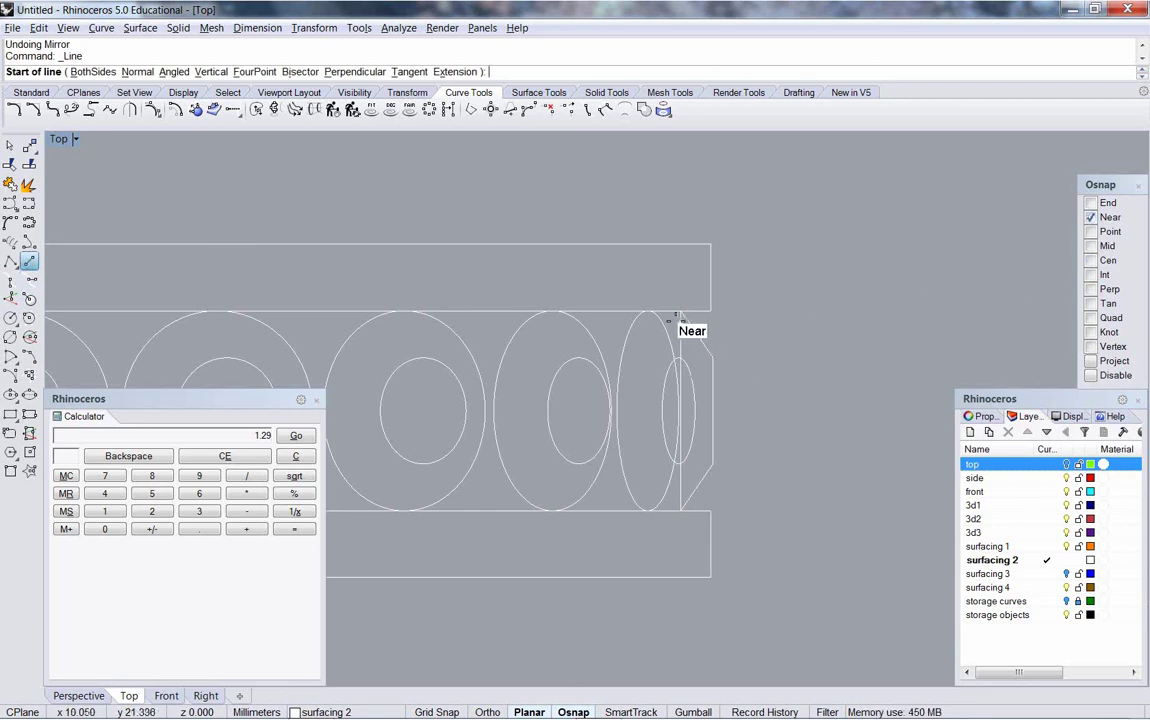
{"action": "left_click", "coordinate": [660, 320]}
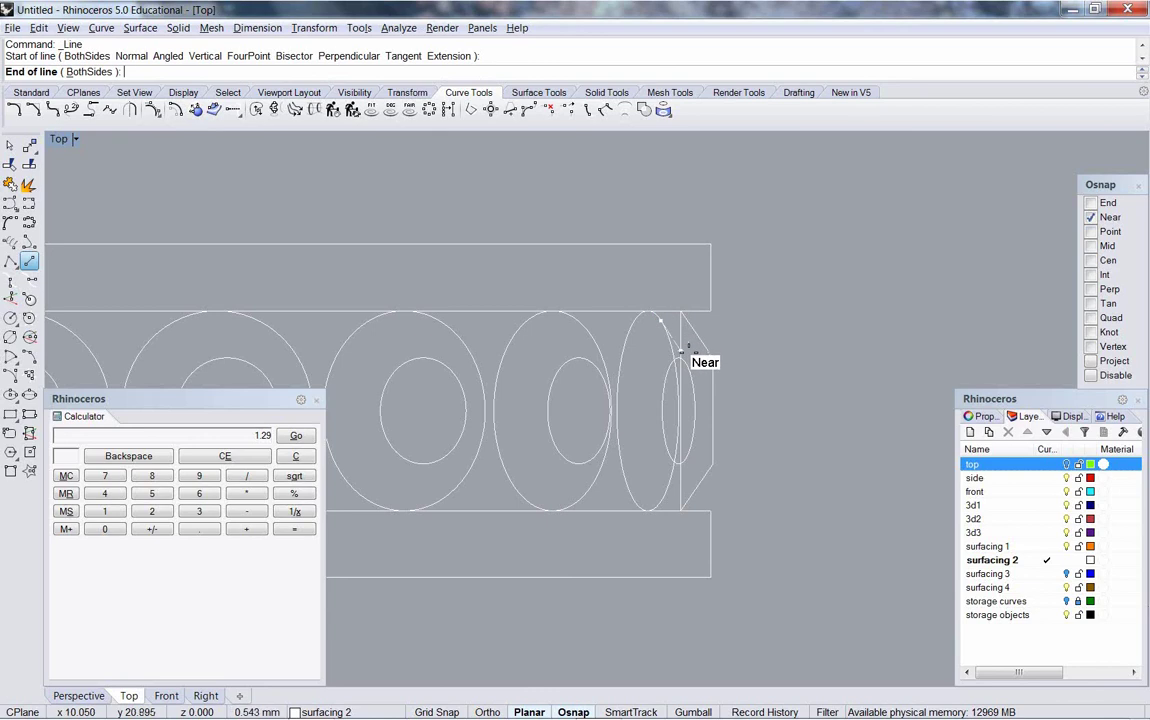
{"action": "left_click", "coordinate": [684, 352]}
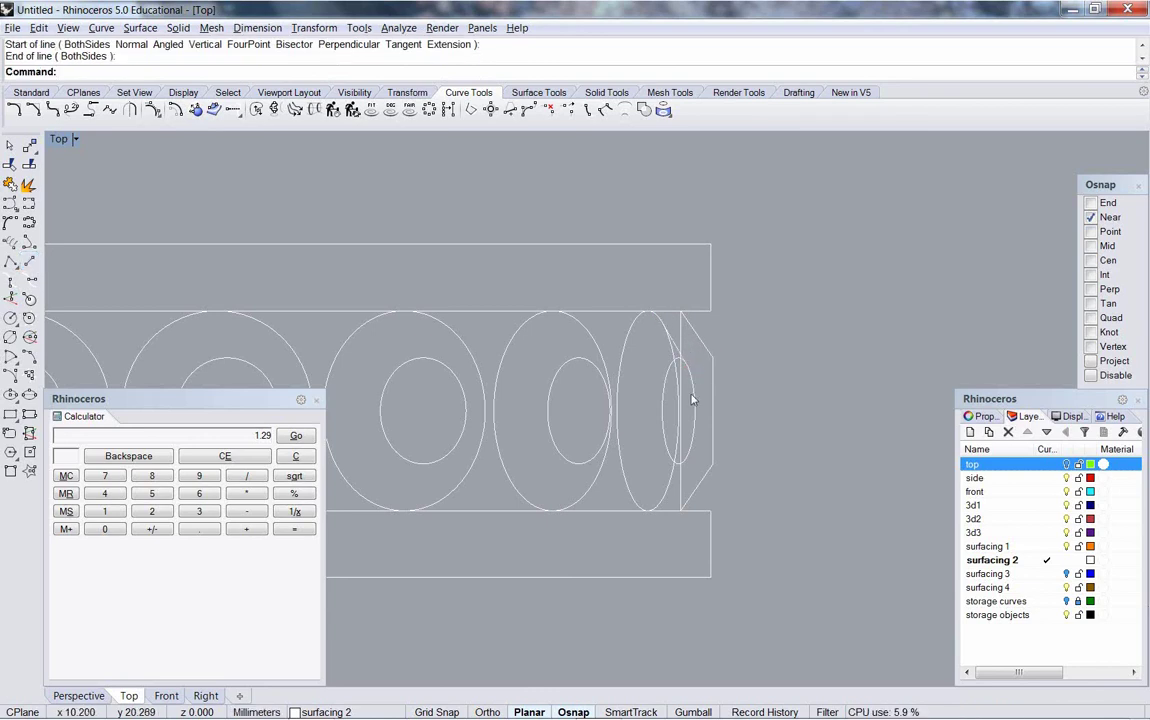
{"action": "key", "text": "ctrl+z"}
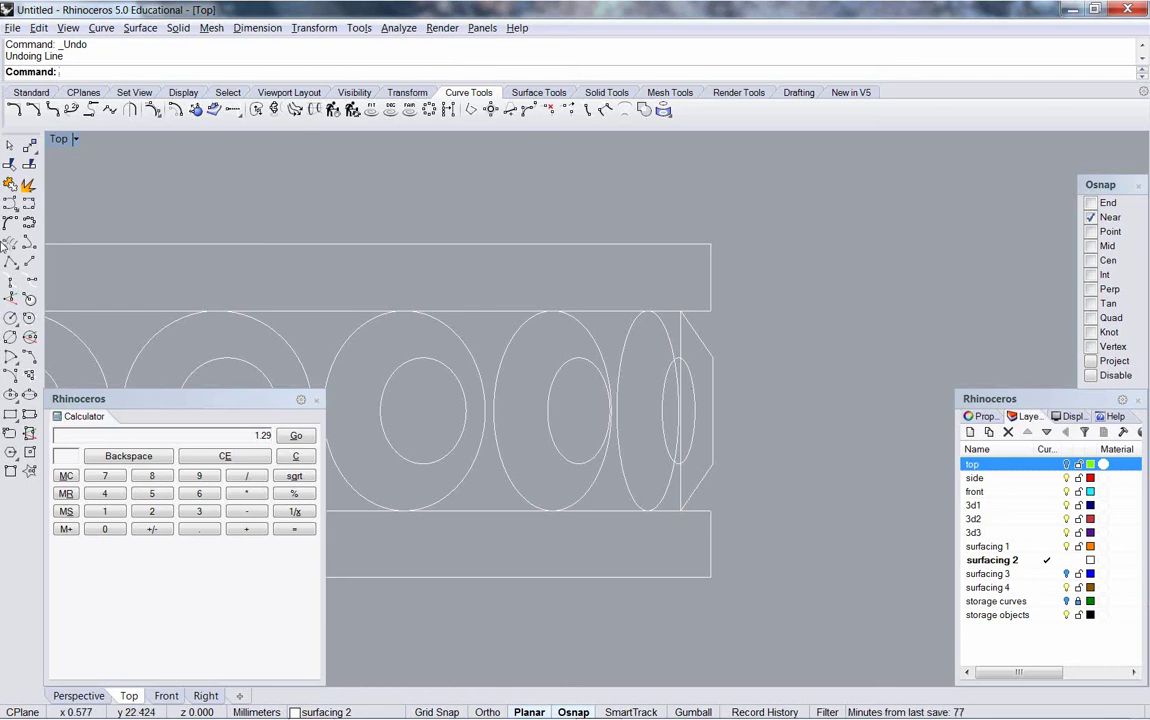
Step: Draw a line tangent to both the small and large rightmost ellipses along their upper ends
{"action": "left_click", "coordinate": [29, 259]}
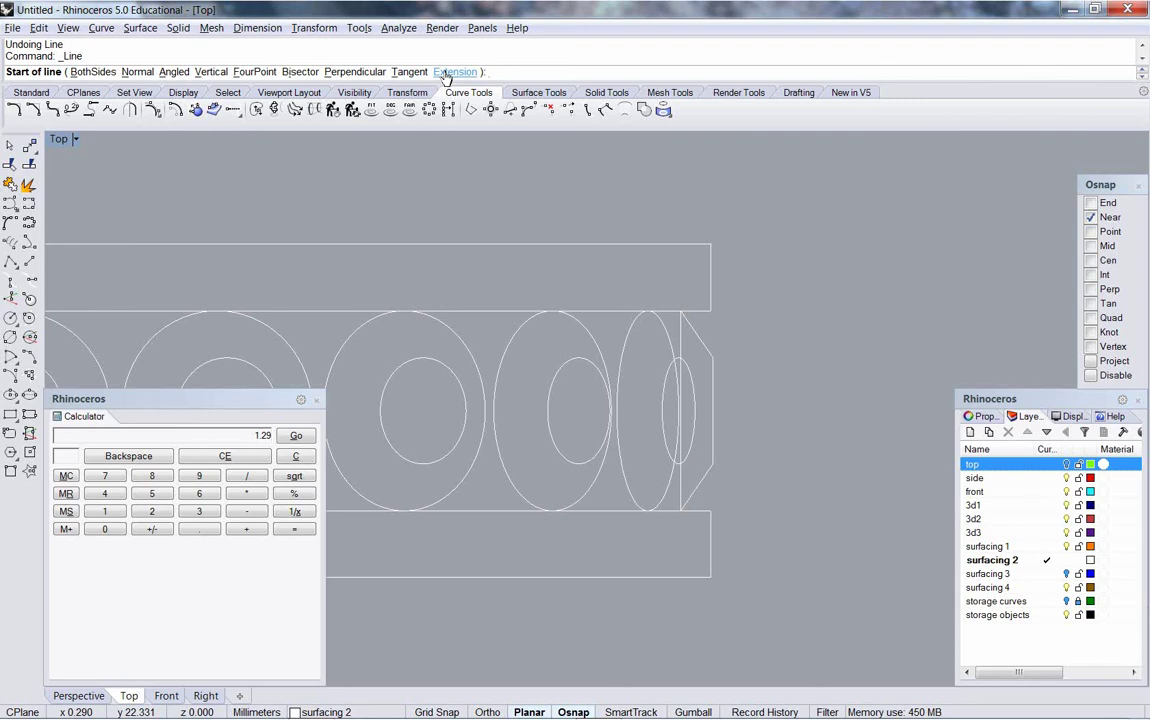
{"action": "left_click", "coordinate": [410, 72]}
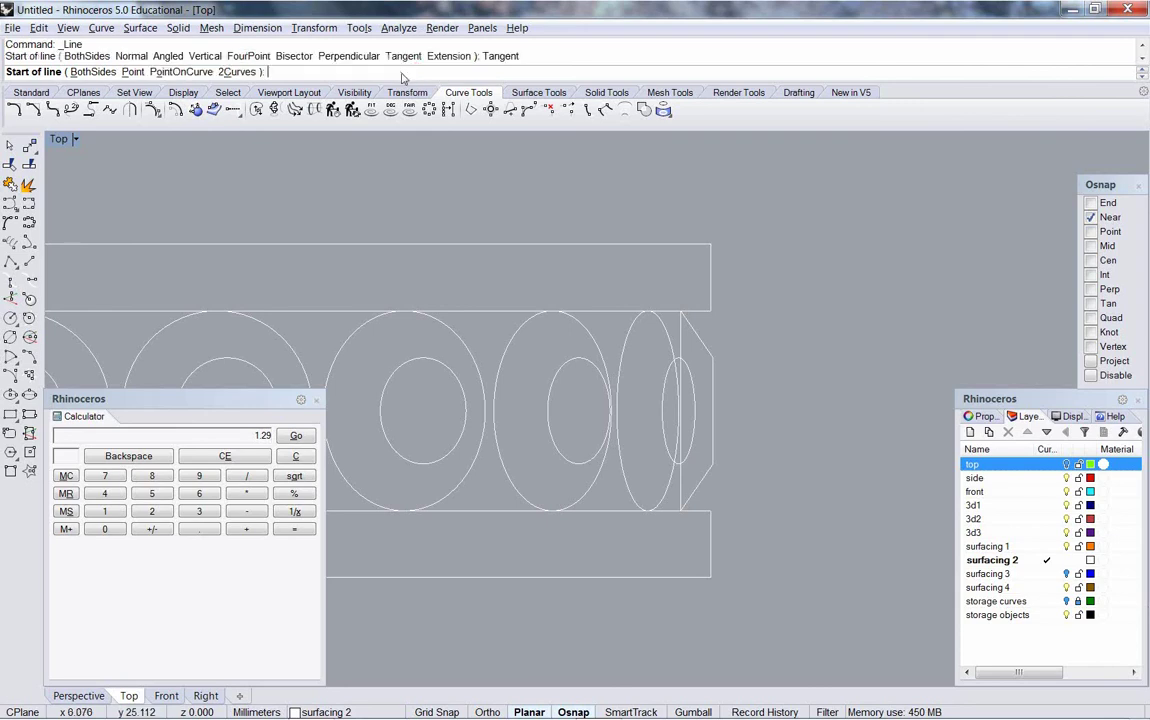
{"action": "left_click", "coordinate": [229, 72]}
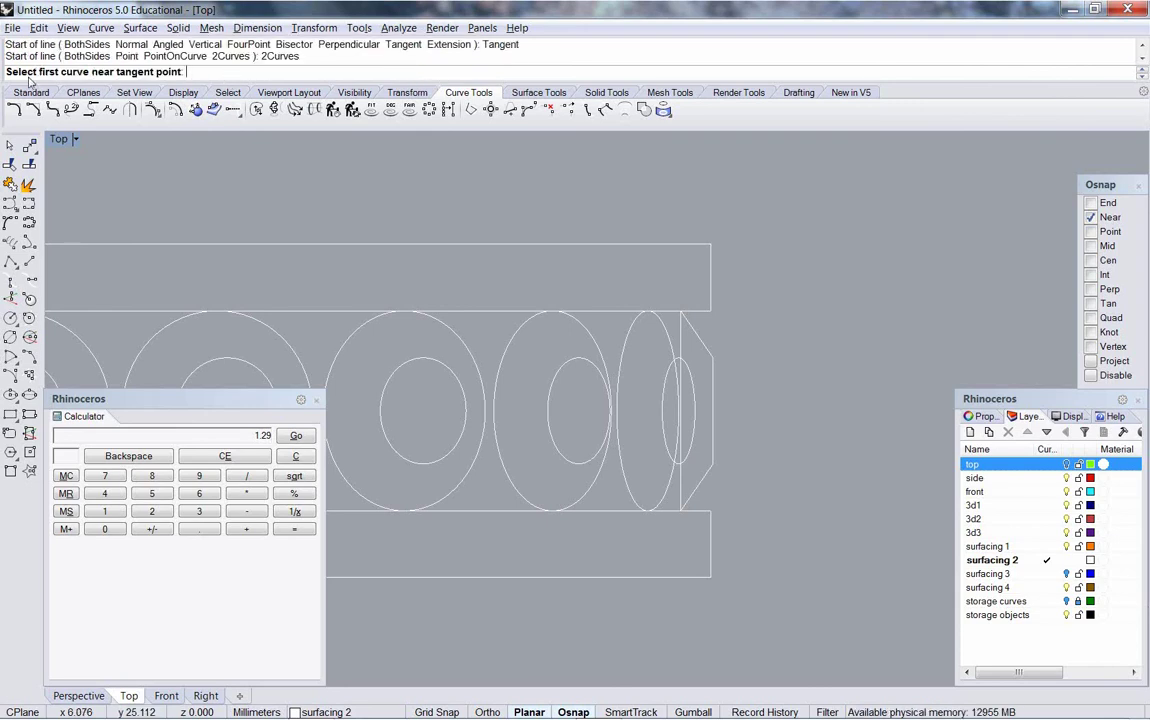
{"action": "left_click", "coordinate": [678, 364]}
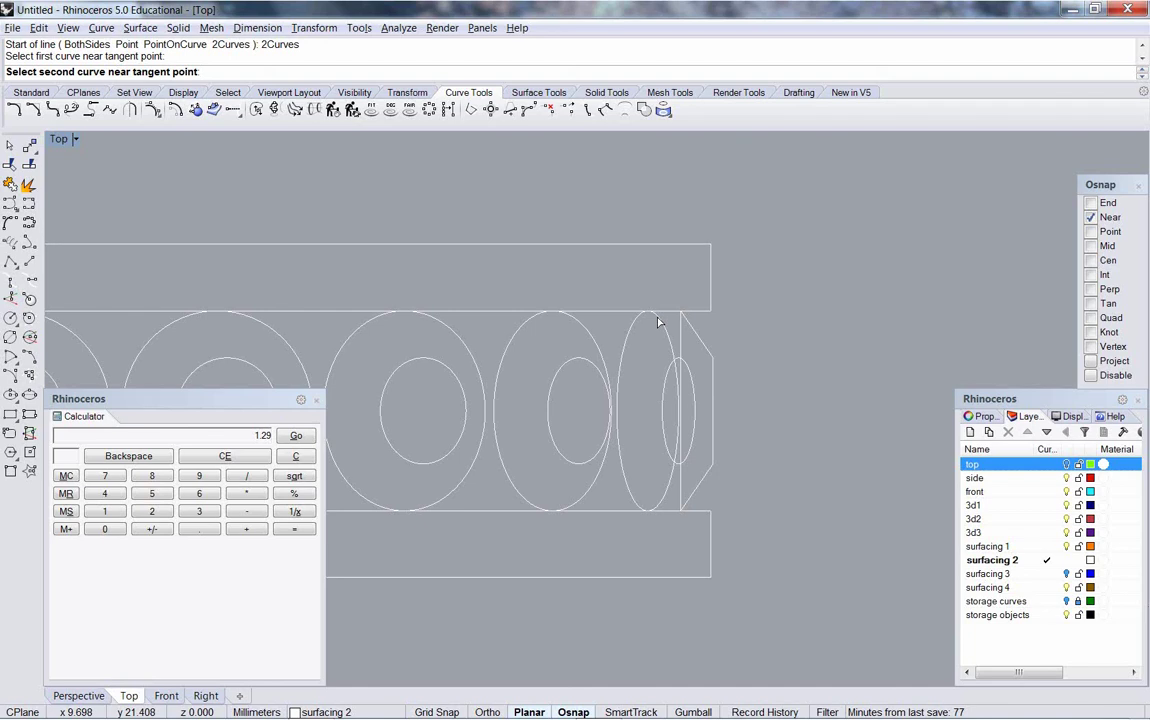
{"action": "left_click", "coordinate": [657, 320]}
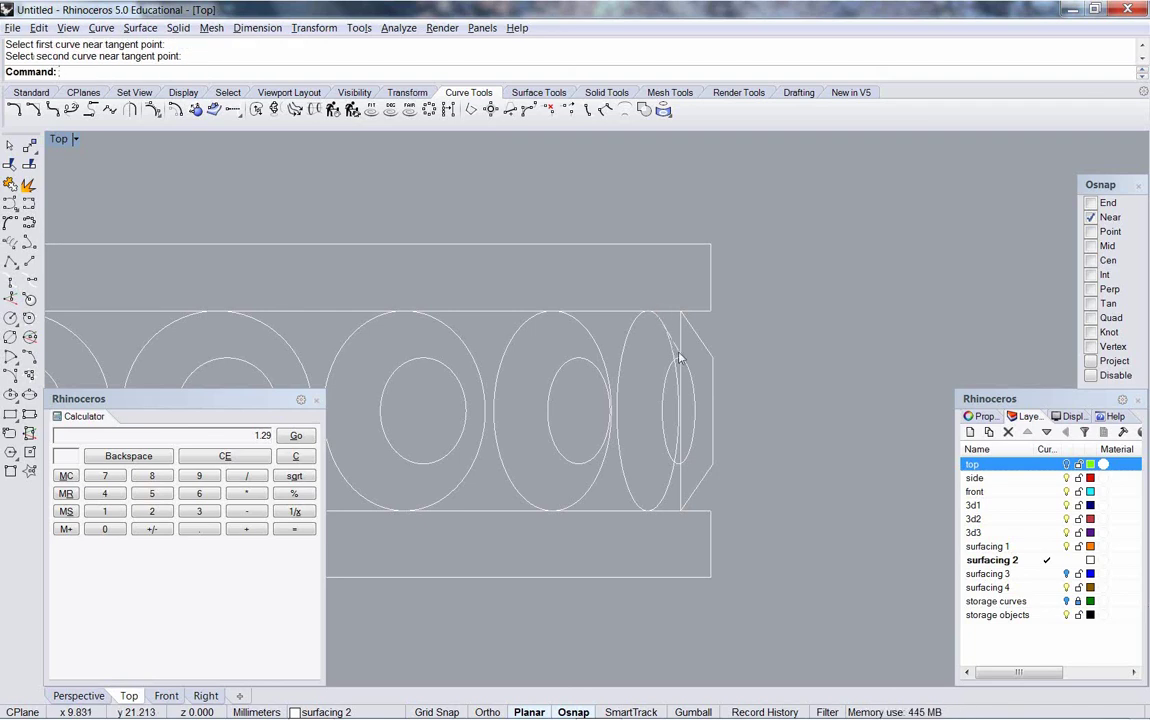
Step: Draw a matching line tangent to the same two ellipses along their lower ends
{"action": "right_click", "coordinate": [687, 467]}
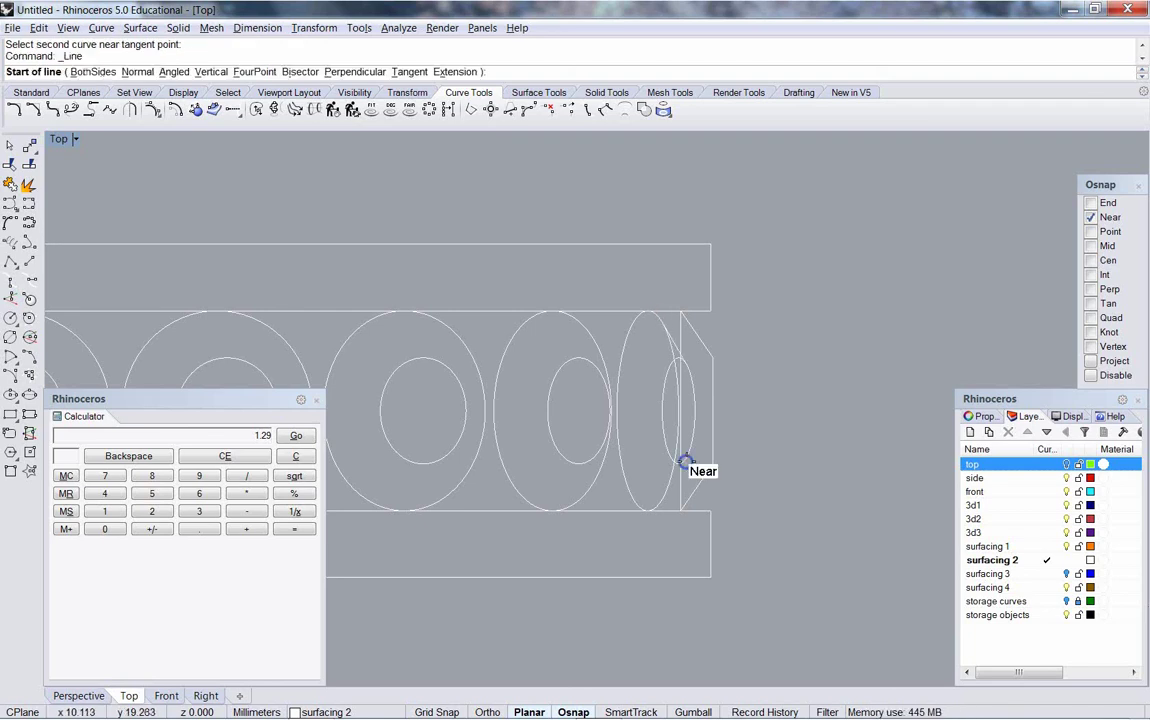
{"action": "left_click", "coordinate": [409, 72]}
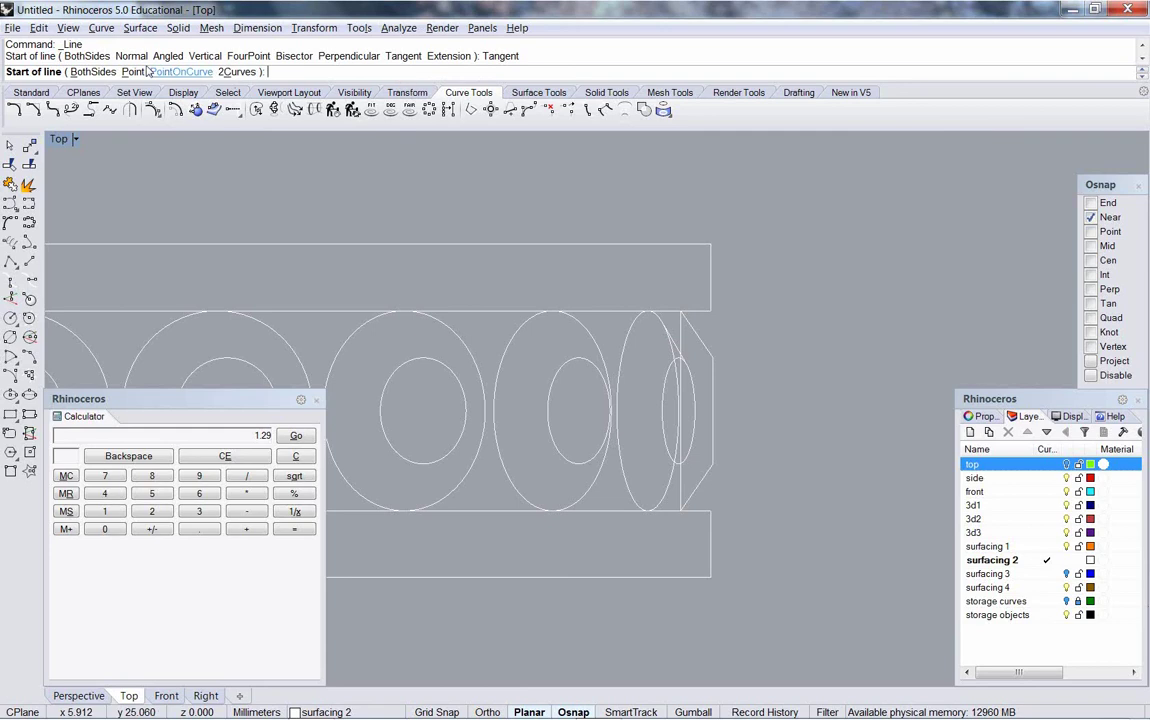
{"action": "left_click", "coordinate": [223, 73]}
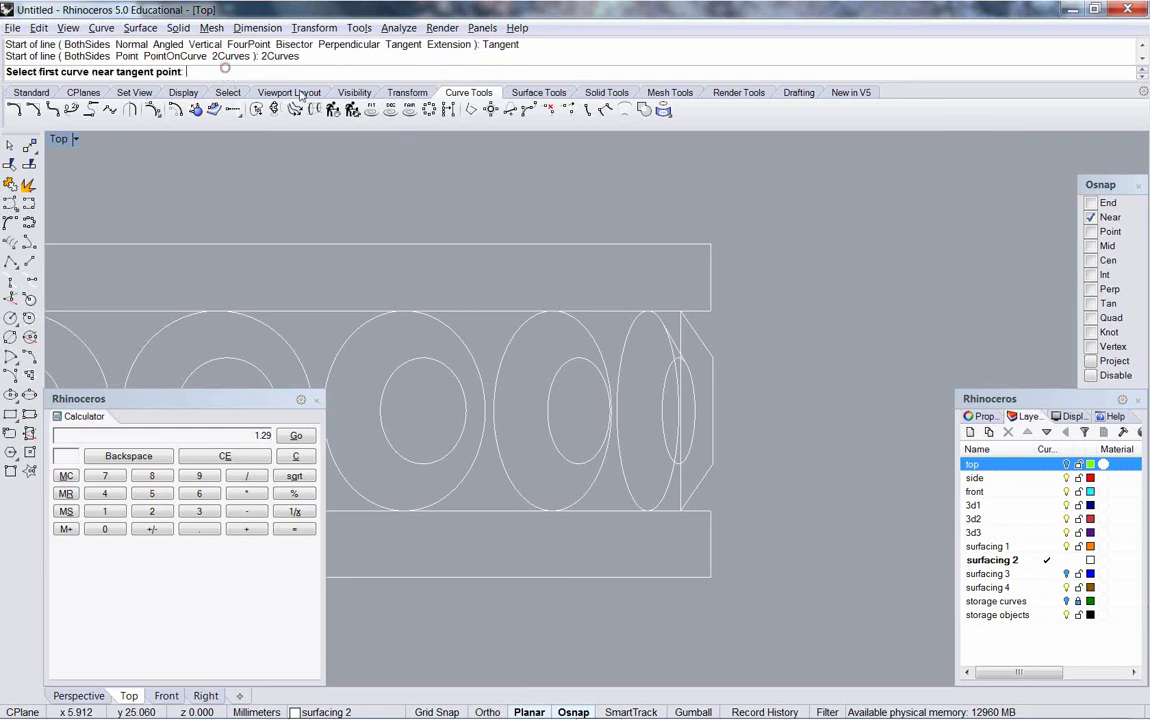
{"action": "left_click", "coordinate": [686, 467]}
{"action": "left_click", "coordinate": [660, 506]}
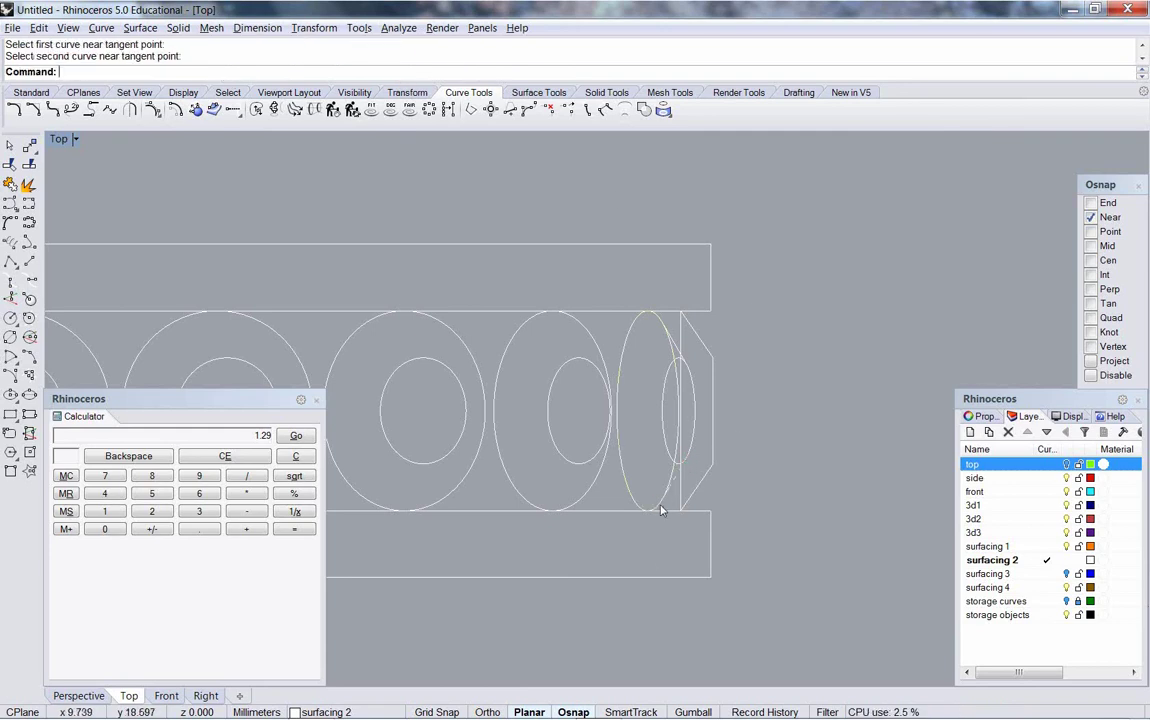
Step: Trim away the large ellipse's edge and the vertical line where they cross inside the small rightmost ellipse
{"action": "left_click", "coordinate": [663, 451]}
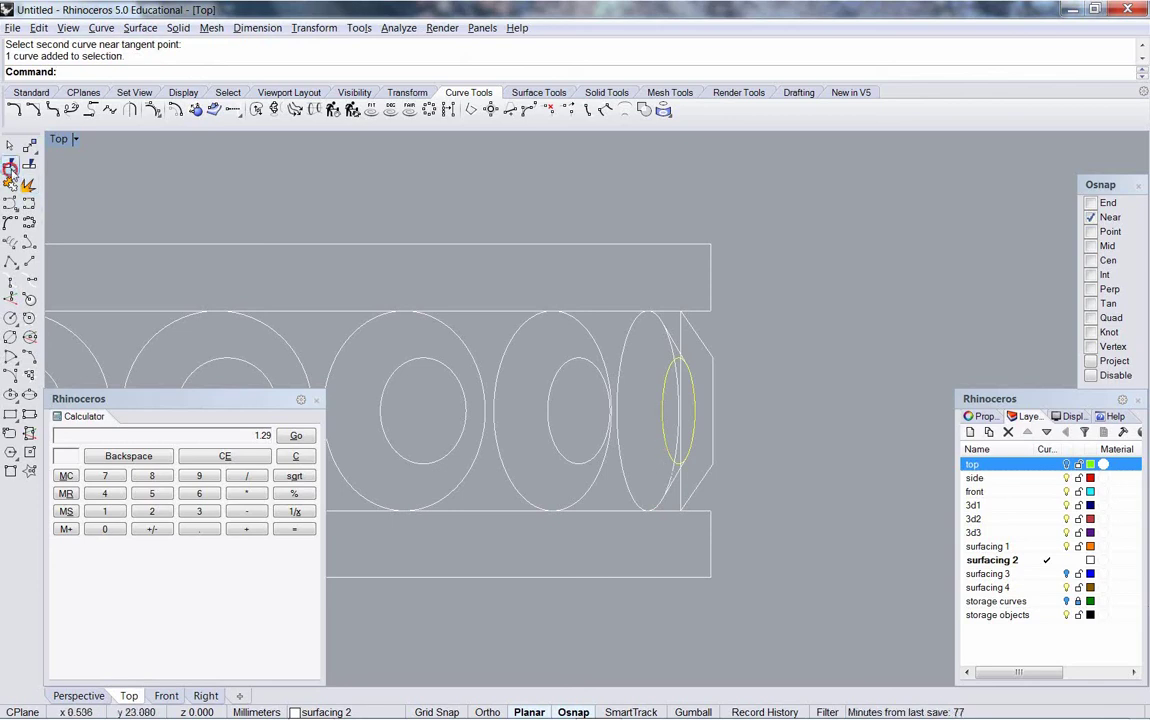
{"action": "left_click", "coordinate": [30, 185]}
{"action": "left_click", "coordinate": [680, 378]}
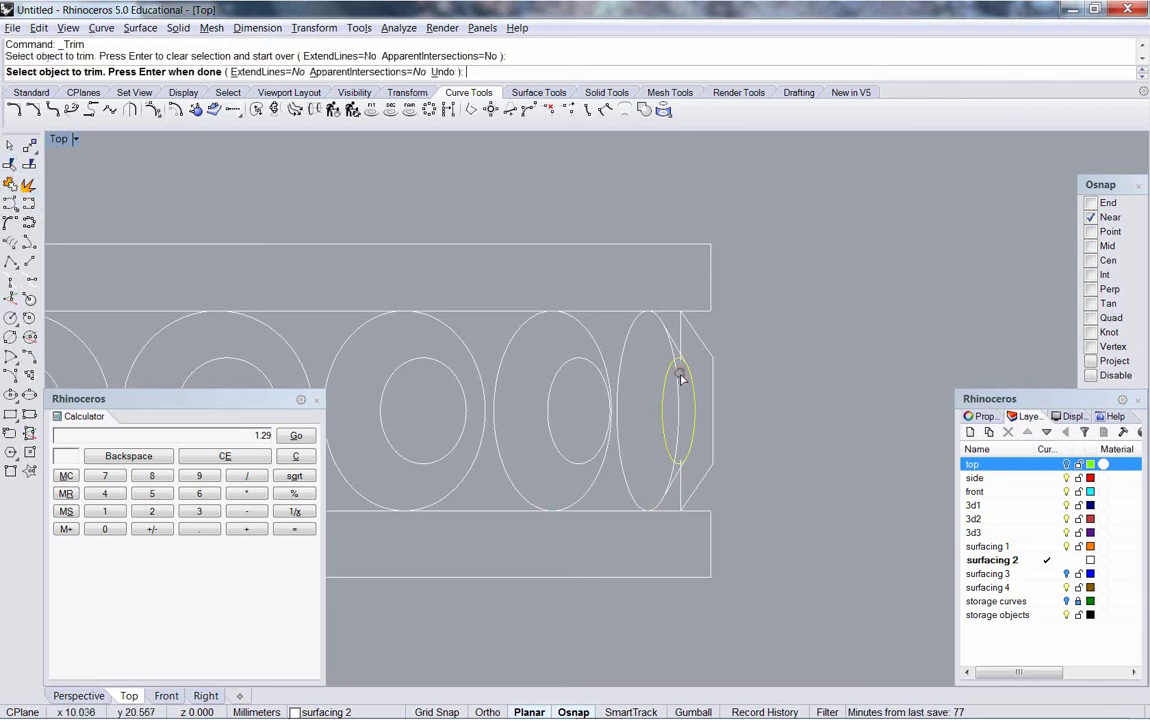
{"action": "left_click", "coordinate": [680, 389]}
{"action": "key", "text": "Return"}
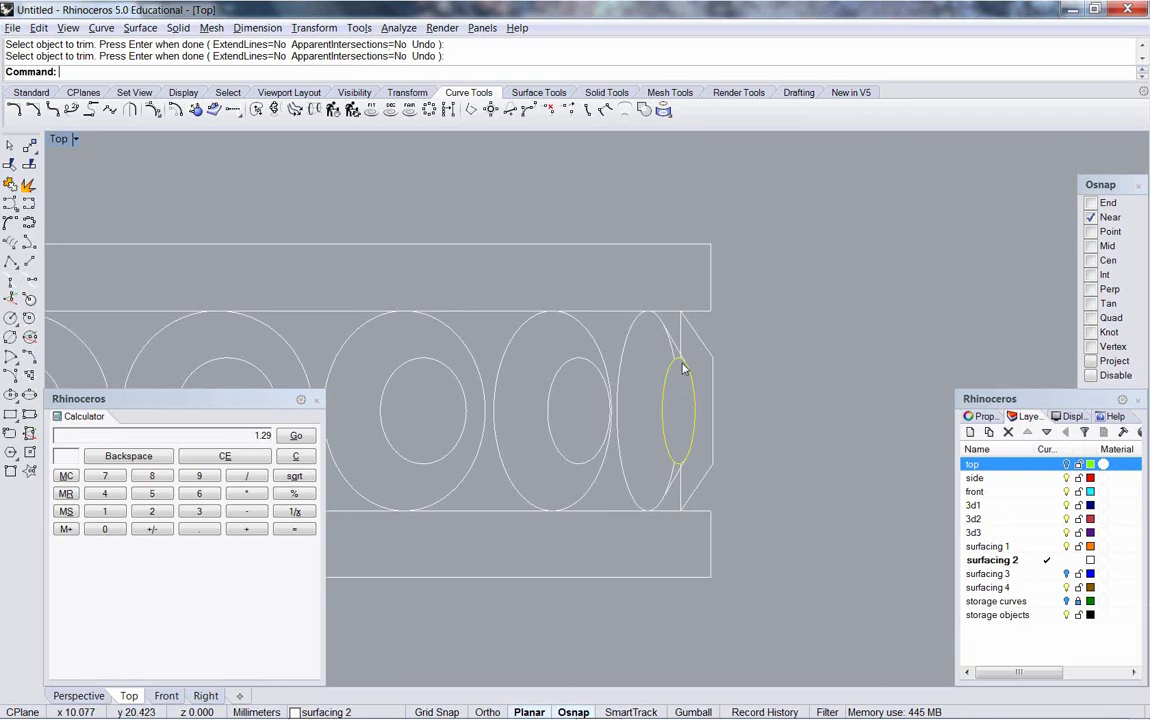
Step: Trim the large rightmost ellipse's leftover edge pieces using the two tangent lines as cutting objects
{"action": "left_click", "coordinate": [677, 347]}
{"action": "left_click", "coordinate": [676, 481]}
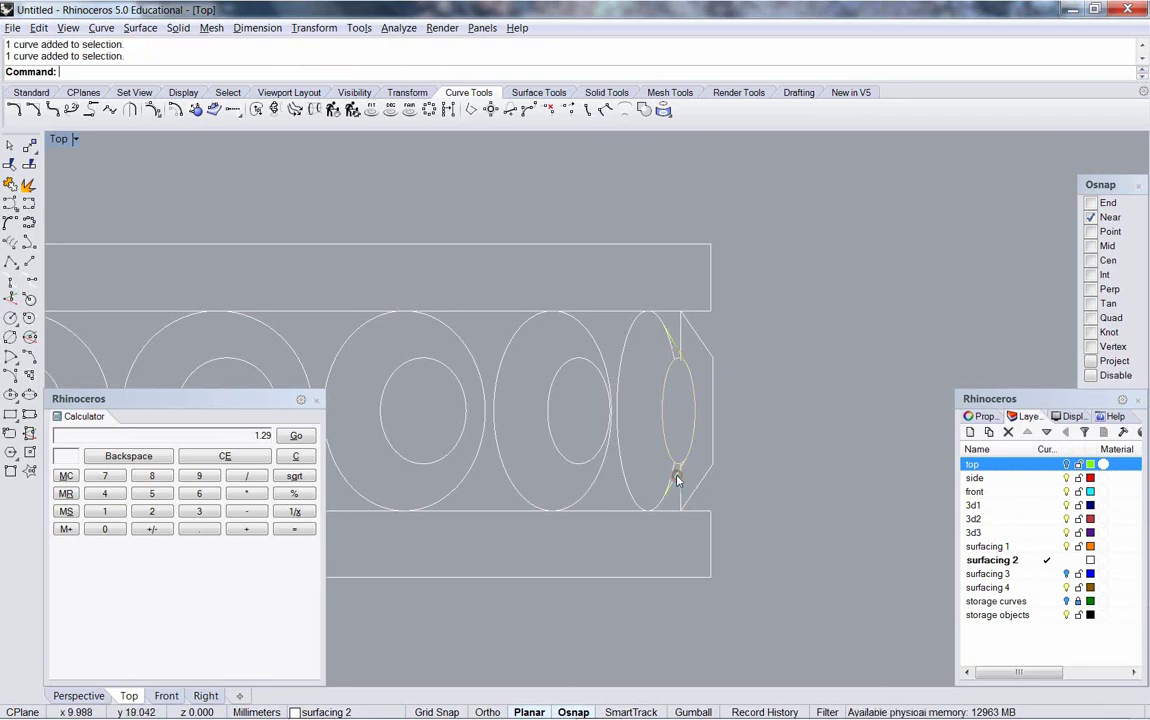
{"action": "key", "text": "Return"}
{"action": "left_click", "coordinate": [670, 476]}
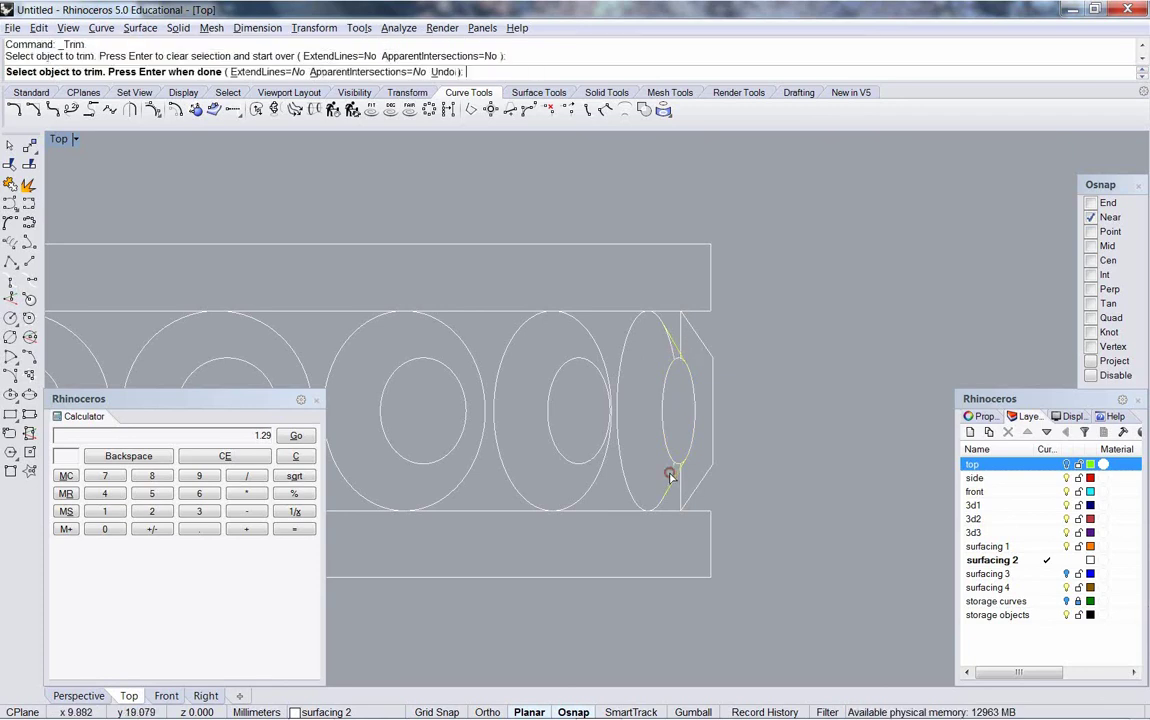
{"action": "left_click", "coordinate": [668, 347]}
{"action": "key", "text": "Return"}
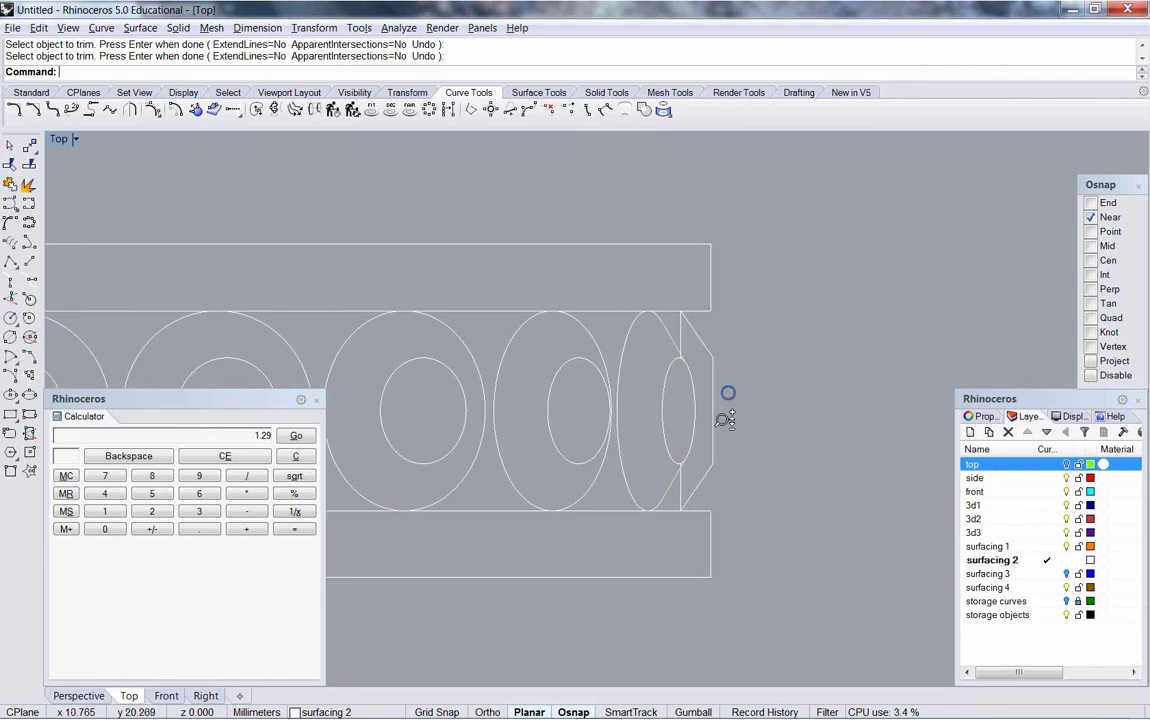
Step: Mirror a copy of the setting curves right of the center ellipse pair across the vertical axis through the origin, with the grid shown
{"action": "scroll", "coordinate": [725, 420], "scroll_direction": "down", "scroll_amount": 5}
{"action": "left_click_drag", "start_coordinate": [439, 298], "coordinate": [805, 482]}
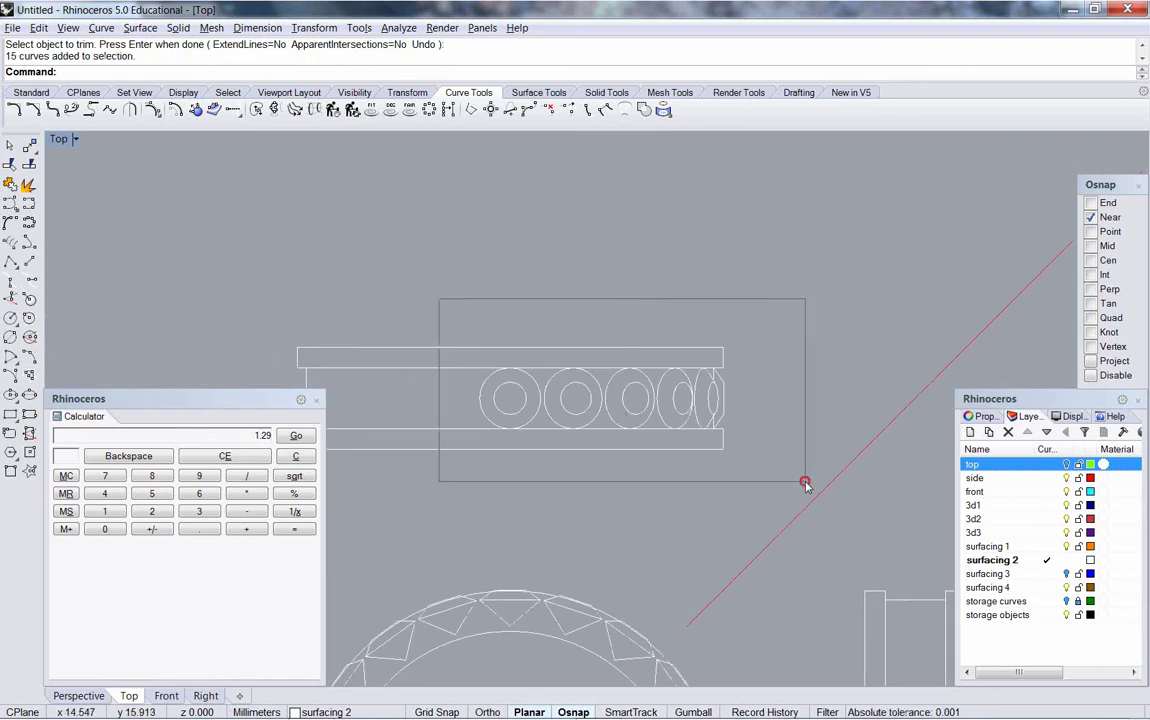
{"action": "left_click_drag", "start_coordinate": [431, 301], "coordinate": [560, 488], "text": "ctrl"}
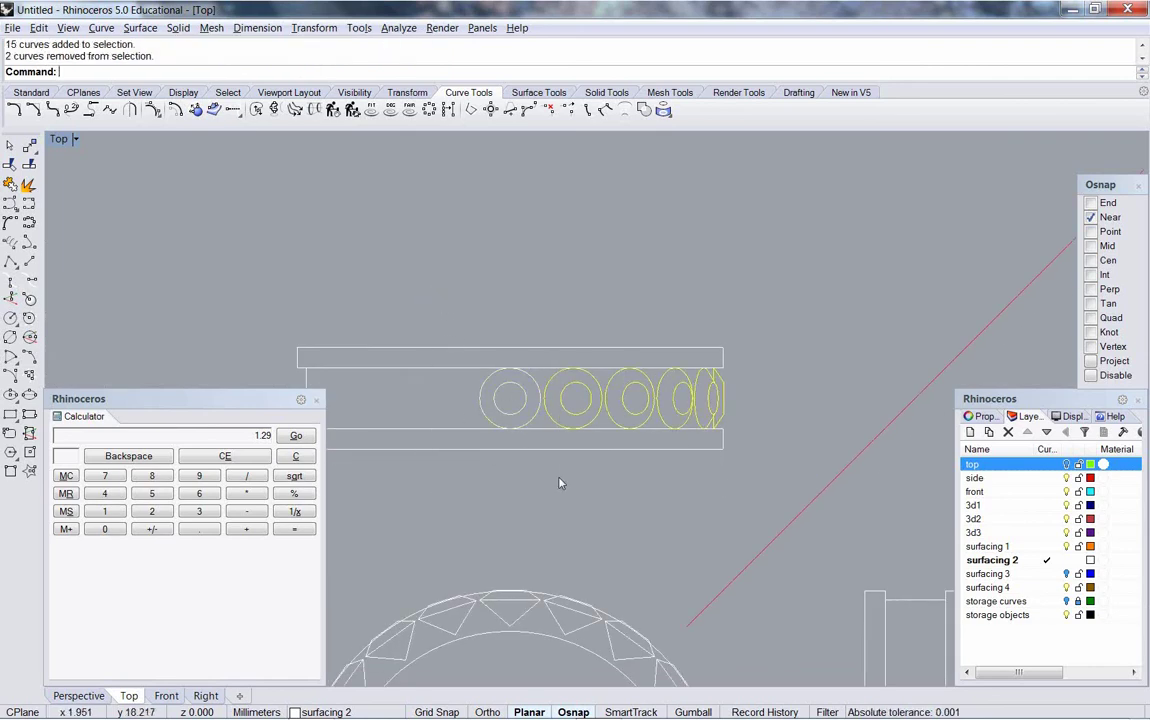
{"action": "key", "text": "F7"}
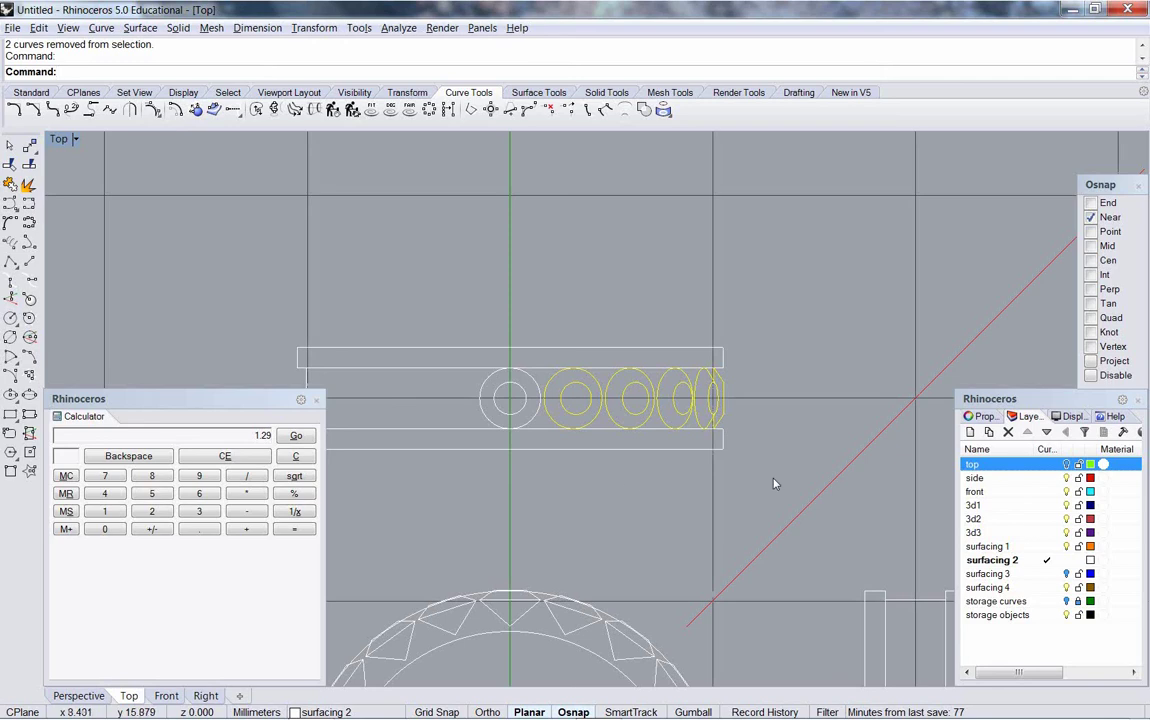
{"action": "scroll", "coordinate": [585, 392], "scroll_direction": "down", "scroll_amount": 2}
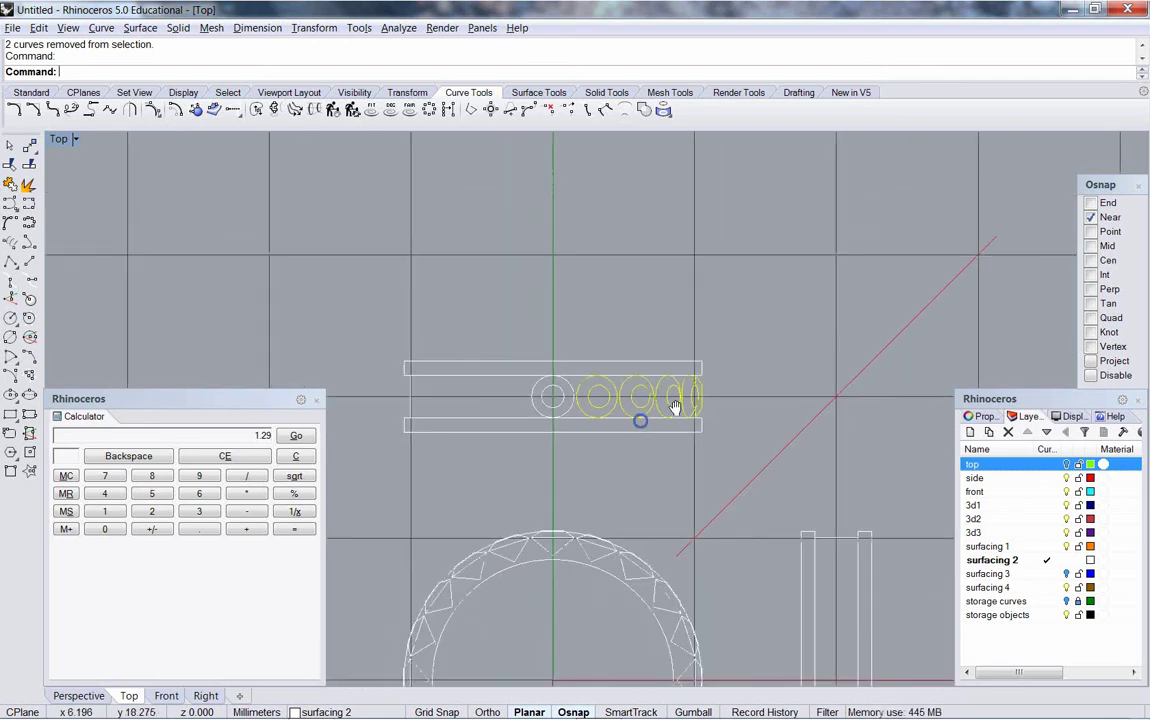
{"action": "type", "text": "mirror"}
{"action": "key", "text": "Return"}
{"action": "type", "text": "0"}
{"action": "key", "text": "Return"}
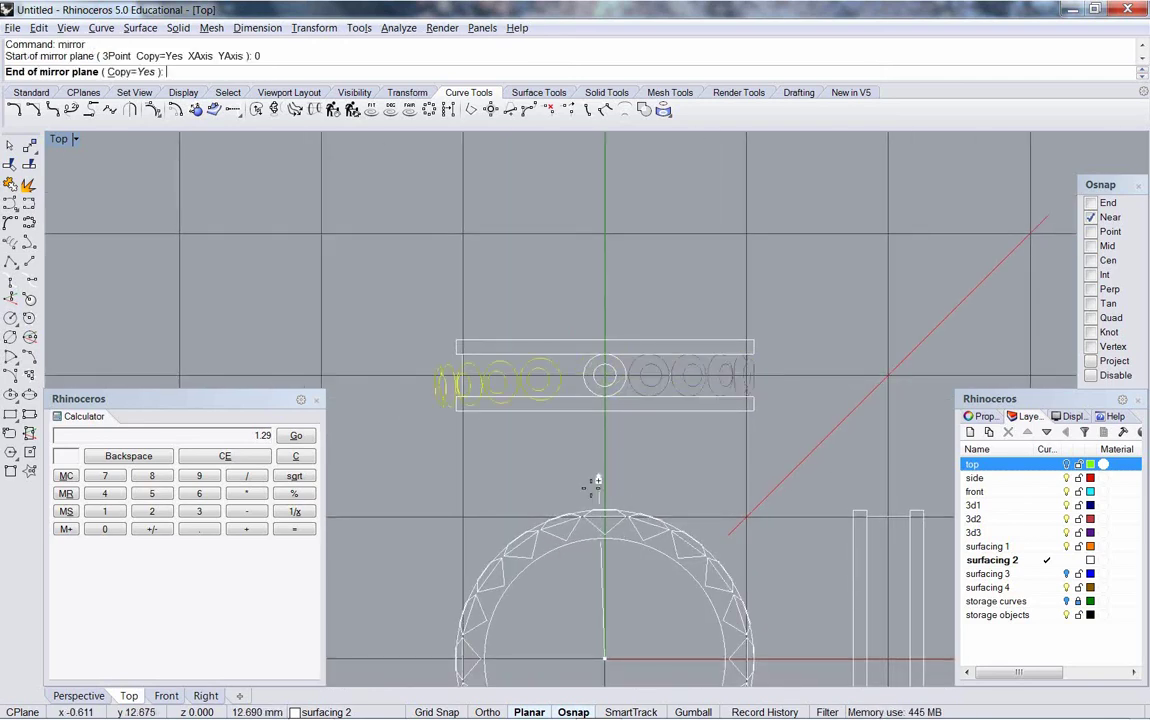
{"action": "left_click", "coordinate": [613, 484]}
{"action": "scroll", "coordinate": [652, 450], "scroll_direction": "down", "scroll_amount": 3}
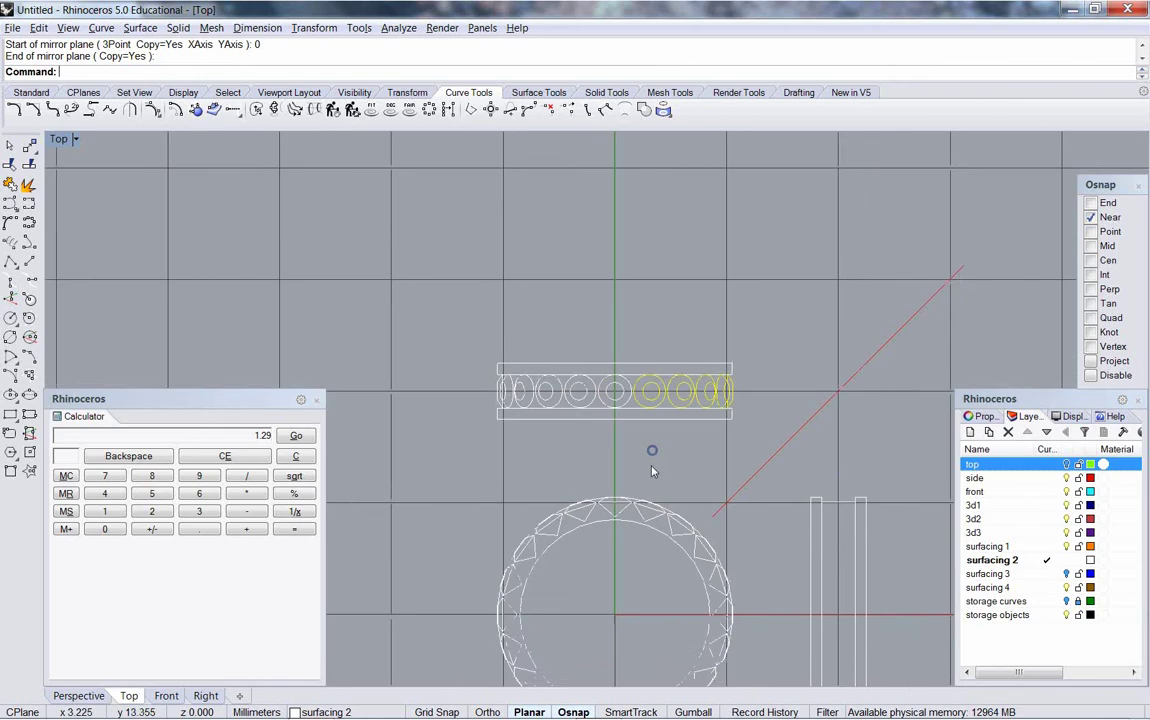
Step: Turn on the visibility of the top and storage curves layers
{"action": "right_click_drag", "start_coordinate": [681, 413], "coordinate": [639, 365]}
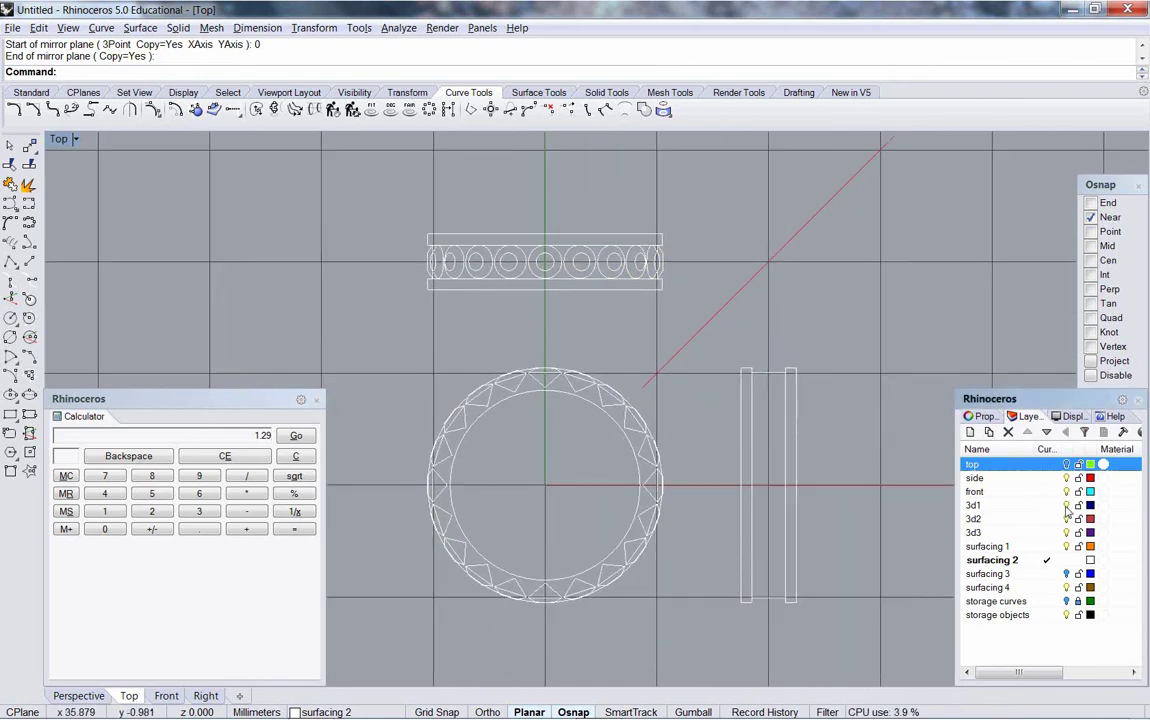
{"action": "left_click", "coordinate": [1066, 465]}
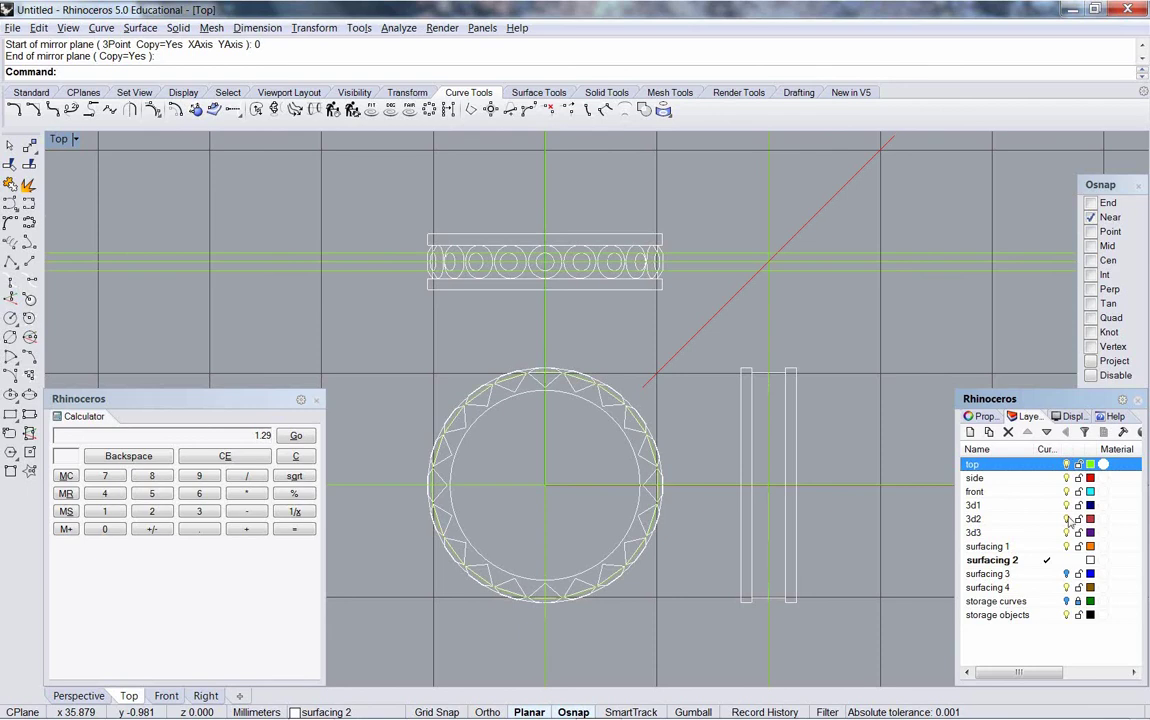
{"action": "left_click", "coordinate": [1066, 601]}
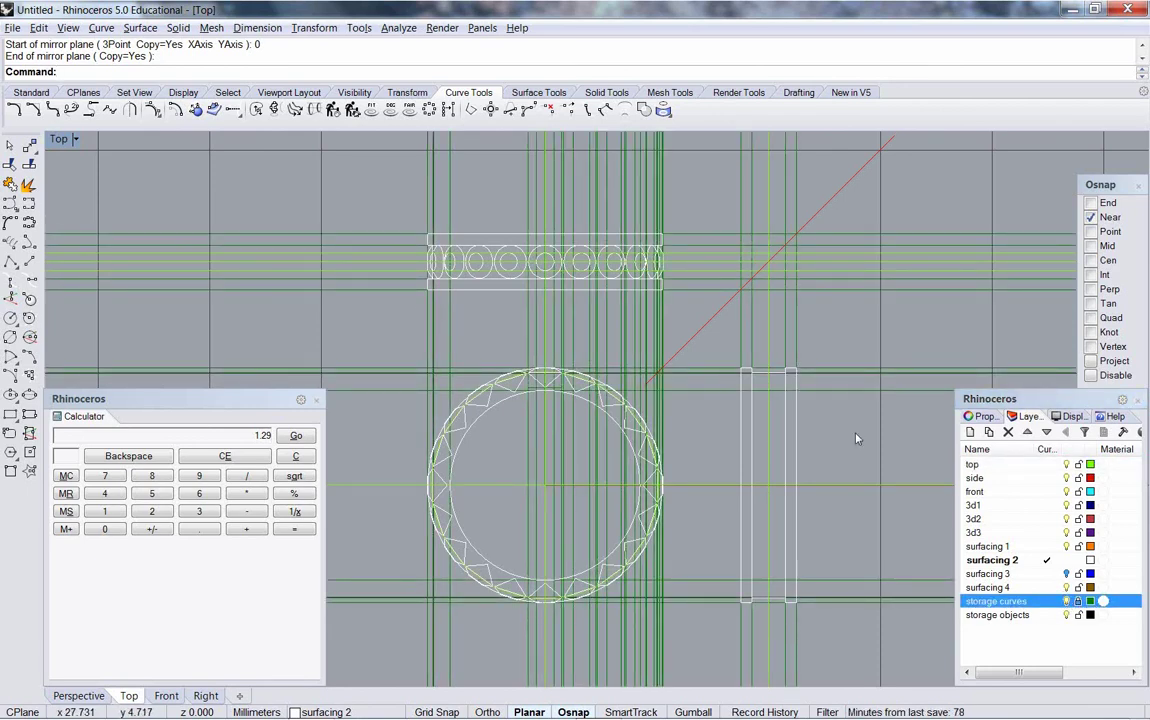
{"action": "key", "text": "Escape"}
{"action": "right_click_drag", "start_coordinate": [793, 475], "coordinate": [790, 478]}
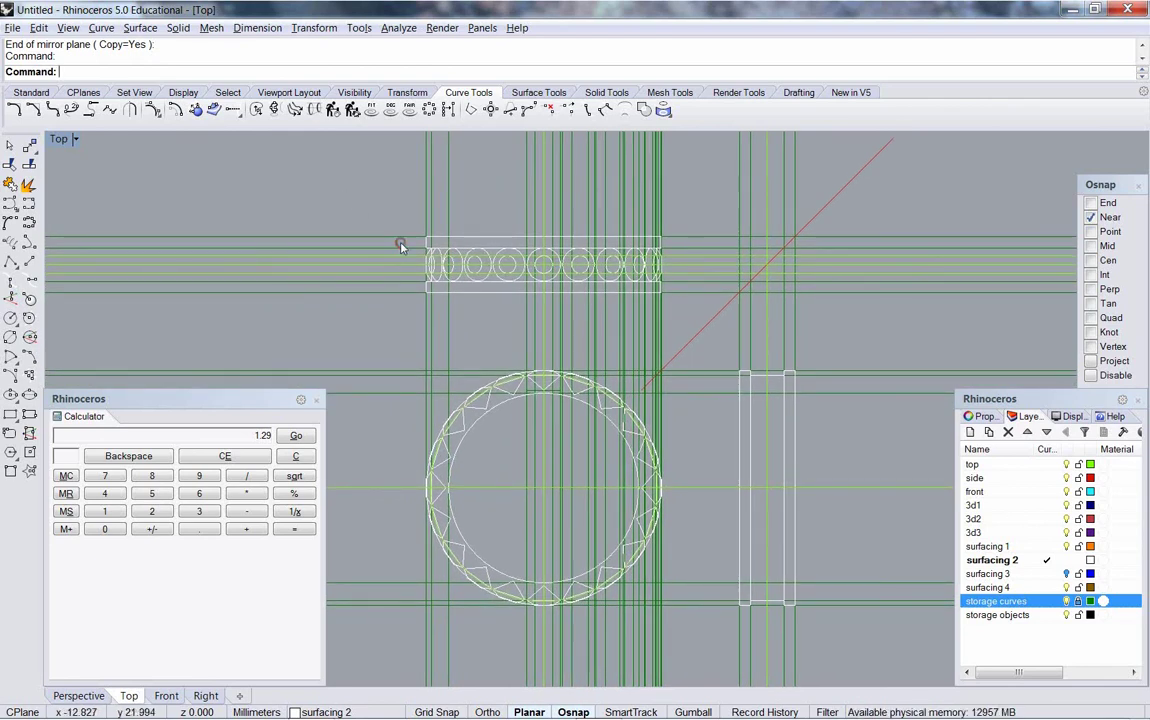
Step: Pick out the setting curves in the top view, leaving out the two straight edge lines, and restrict object snaps to intersections
{"action": "left_click_drag", "start_coordinate": [499, 289], "coordinate": [672, 293]}
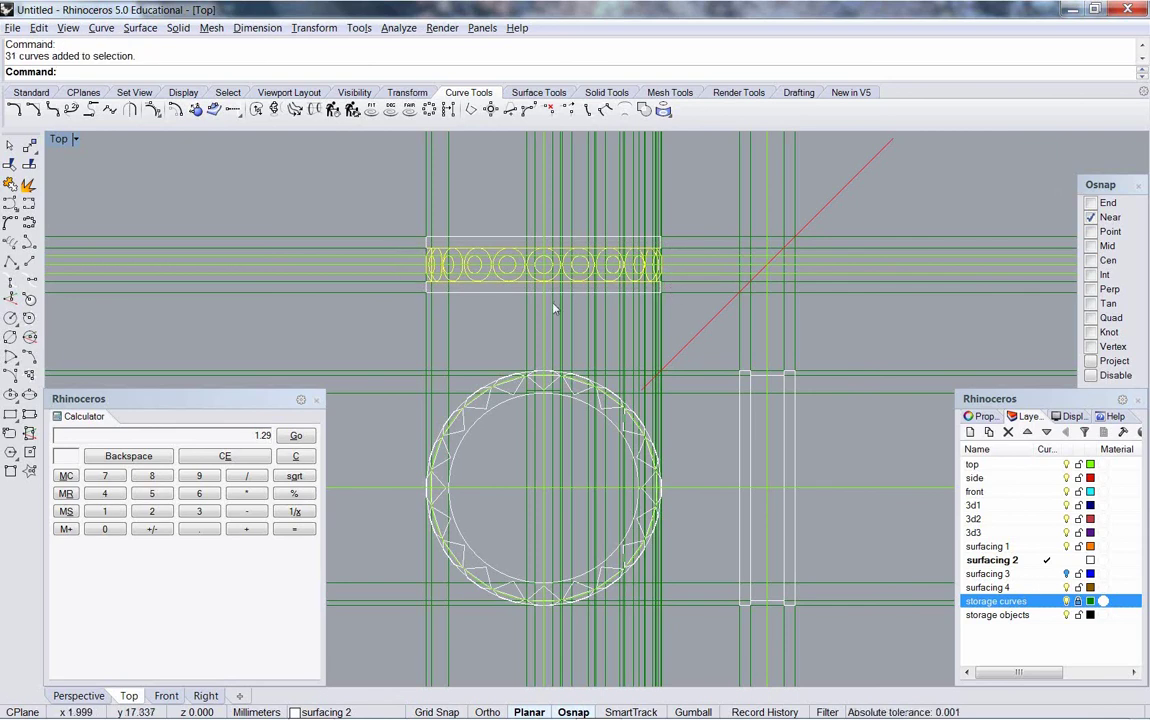
{"action": "scroll", "coordinate": [553, 296], "scroll_direction": "up", "scroll_amount": 3}
{"action": "left_click", "coordinate": [566, 277], "text": "ctrl"}
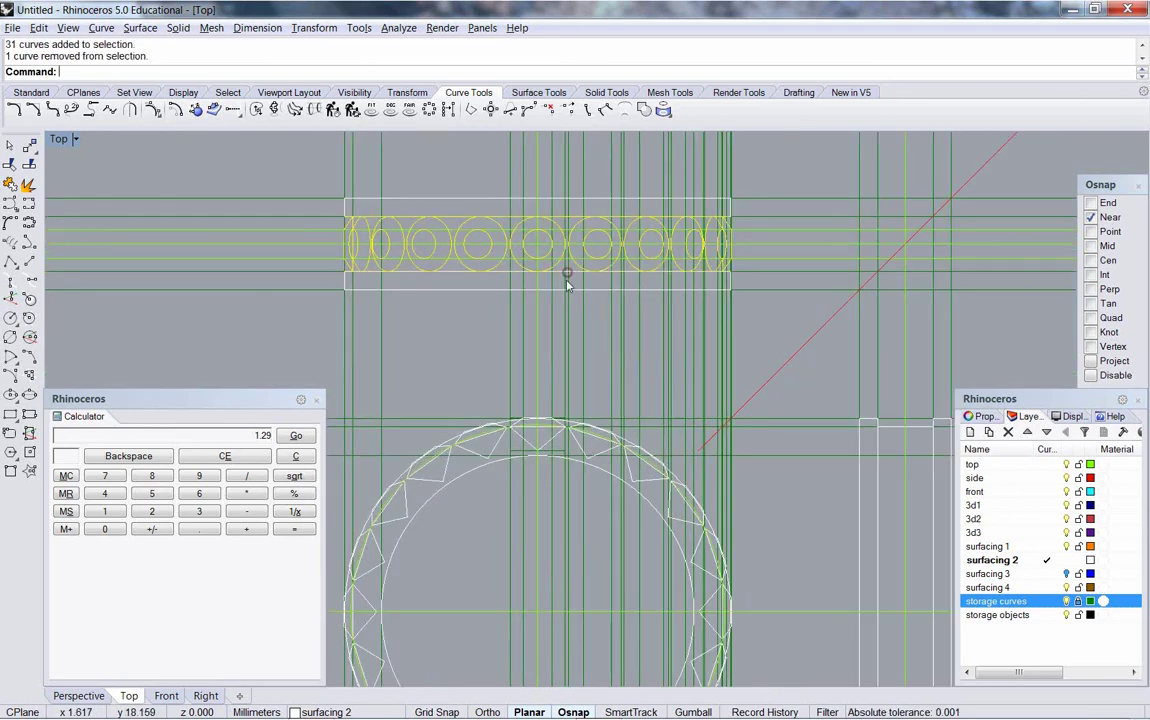
{"action": "left_click", "coordinate": [565, 224], "text": "ctrl"}
{"action": "scroll", "coordinate": [580, 262], "scroll_direction": "down", "scroll_amount": 4}
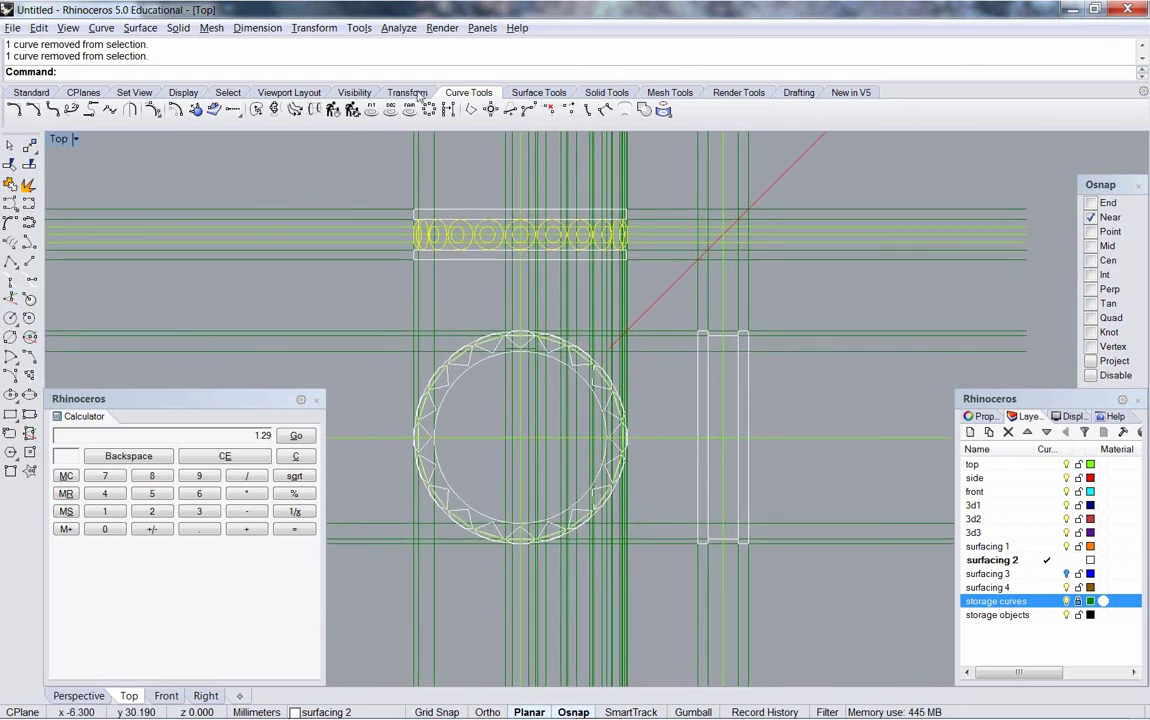
{"action": "left_click", "coordinate": [413, 93]}
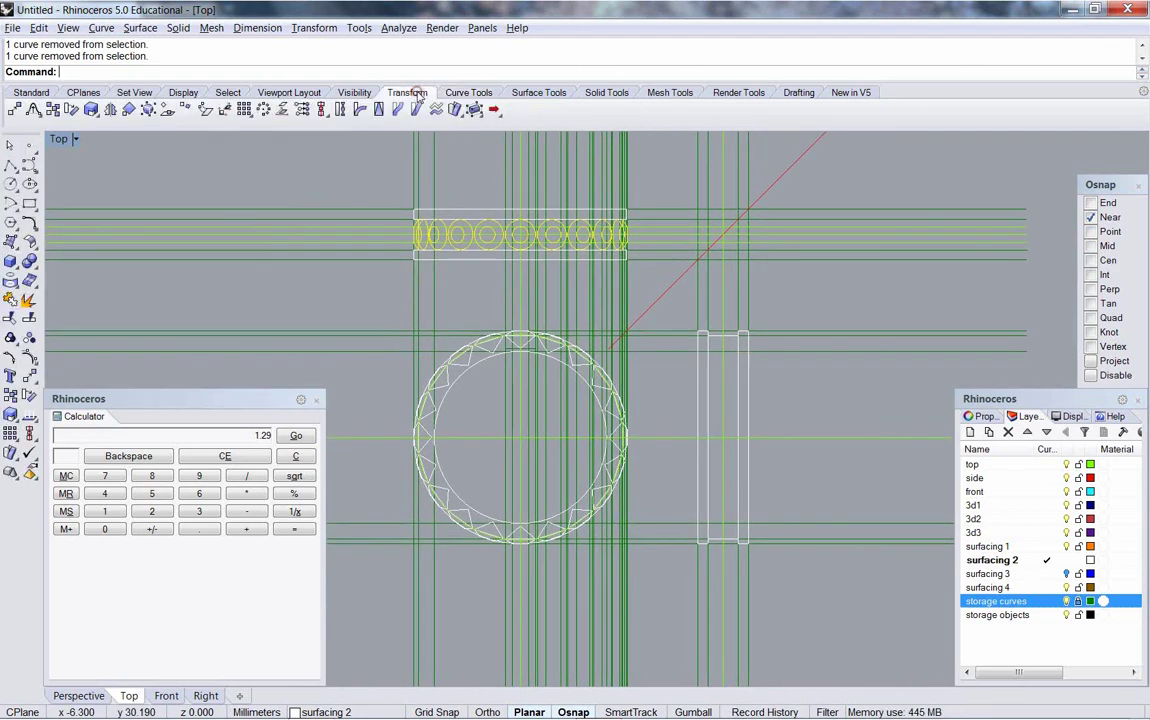
{"action": "left_click", "coordinate": [73, 111]}
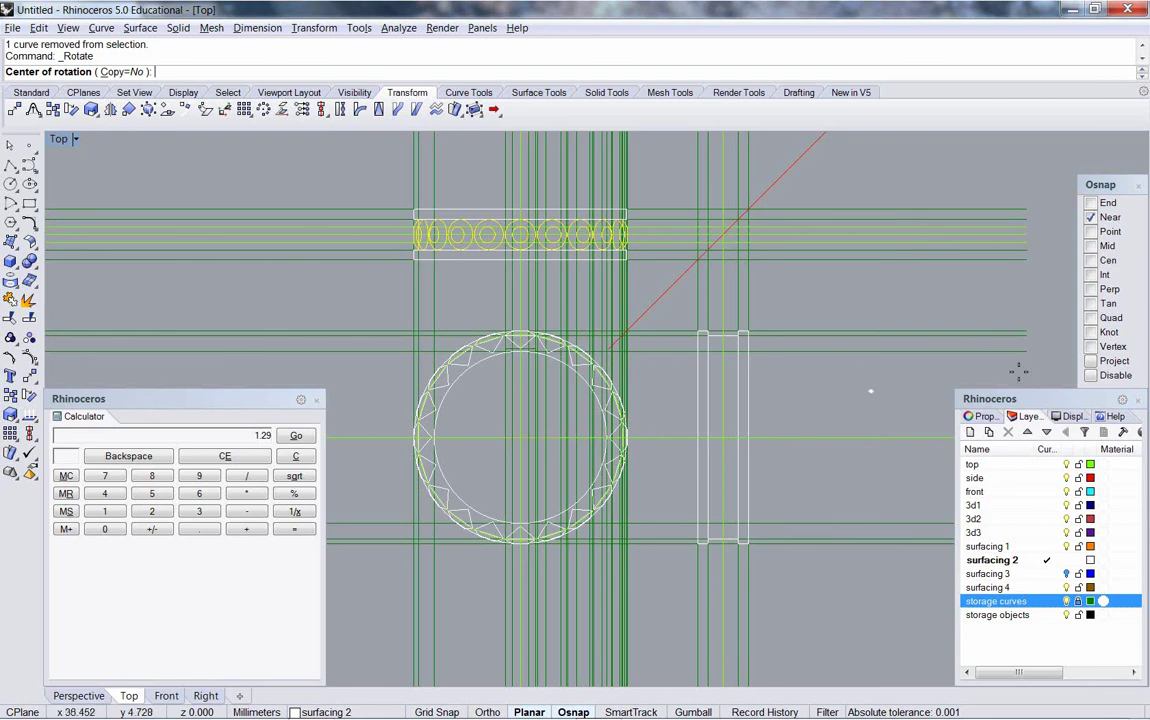
{"action": "left_click", "coordinate": [1099, 274]}
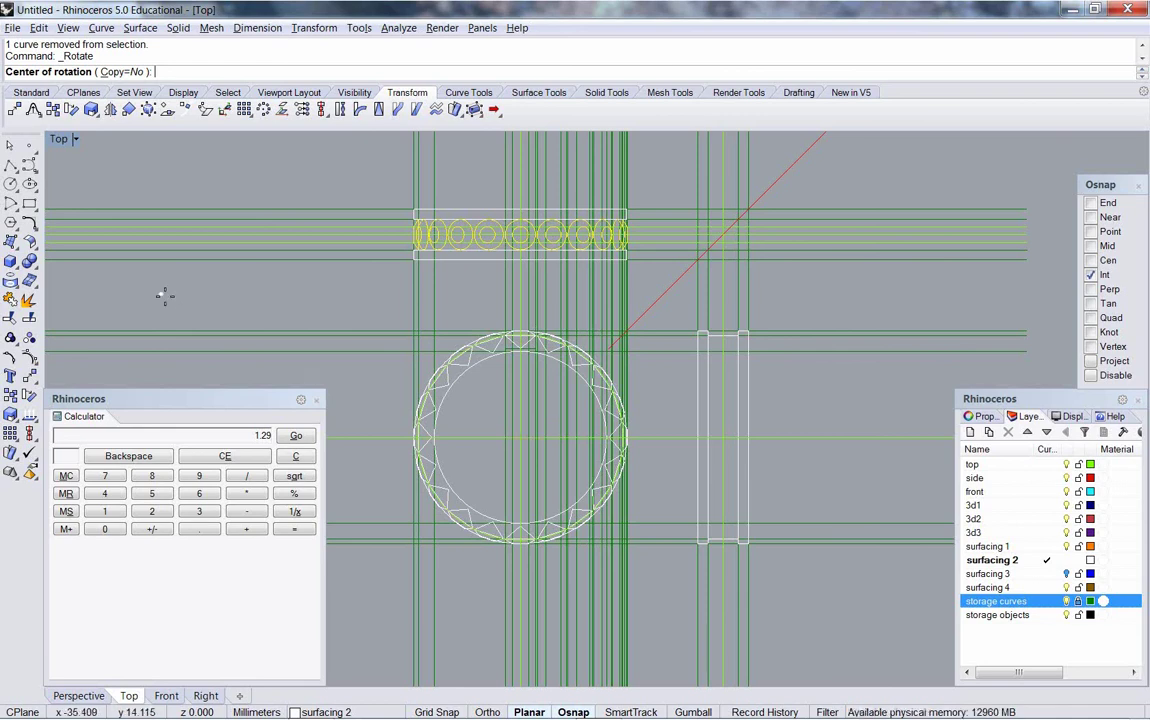
{"action": "key", "text": "Escape"}
Step: Draw a test circle on the front layer from the origin to the center of the top view, and delete it
{"action": "left_click", "coordinate": [10, 183]}
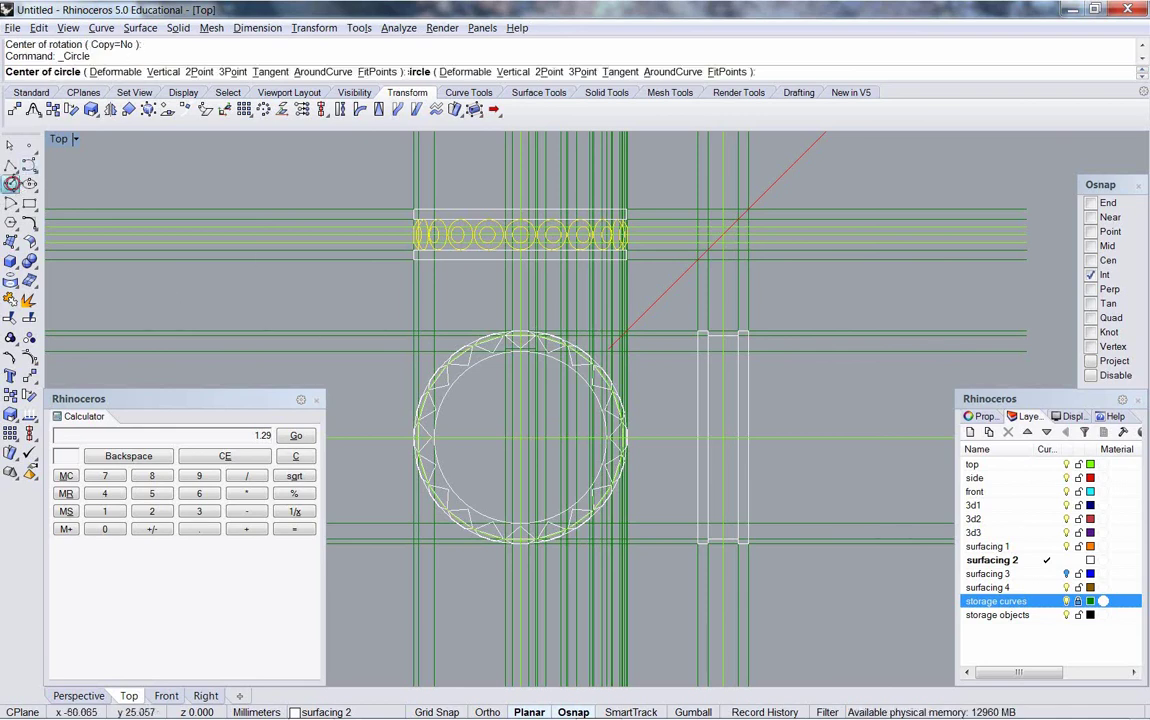
{"action": "left_click", "coordinate": [1047, 491]}
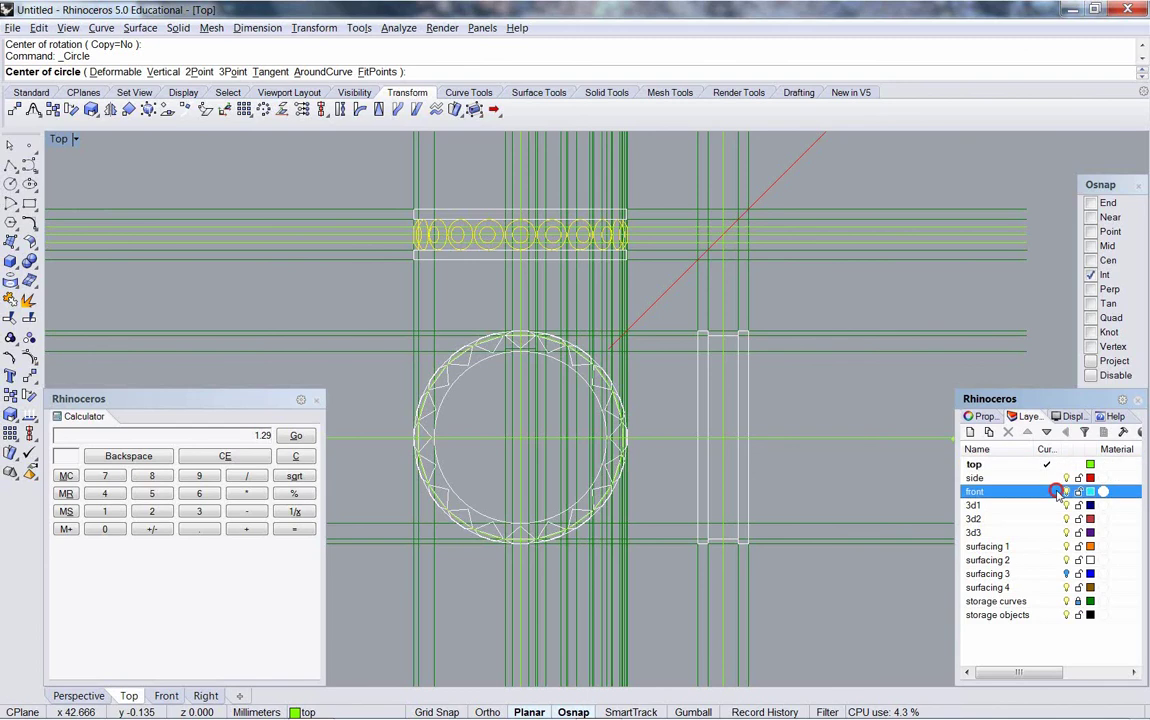
{"action": "left_click", "coordinate": [519, 436]}
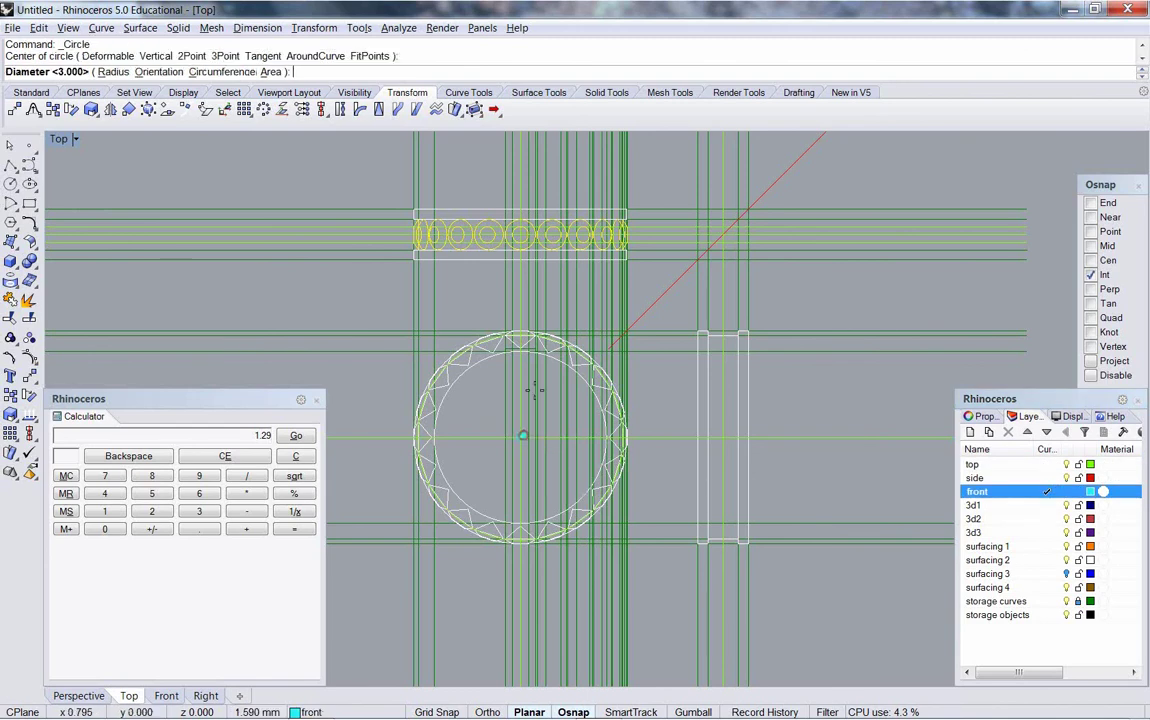
{"action": "left_click", "coordinate": [517, 236]}
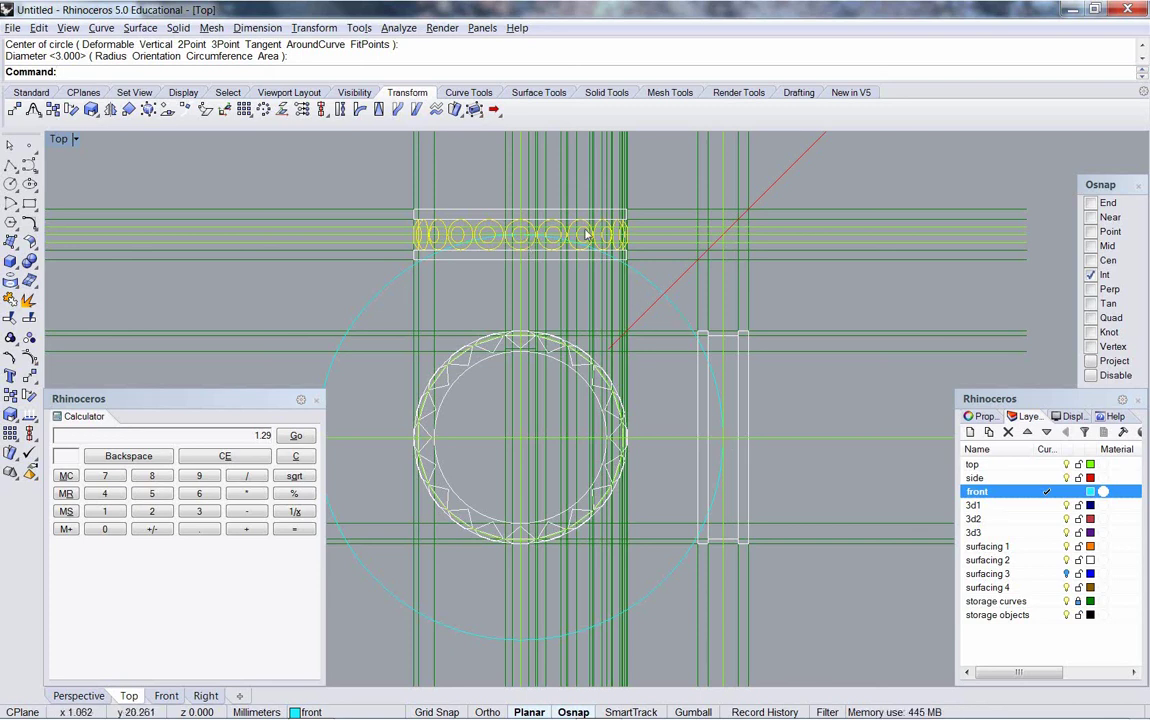
{"action": "left_click", "coordinate": [686, 316]}
{"action": "key", "text": "Delete"}
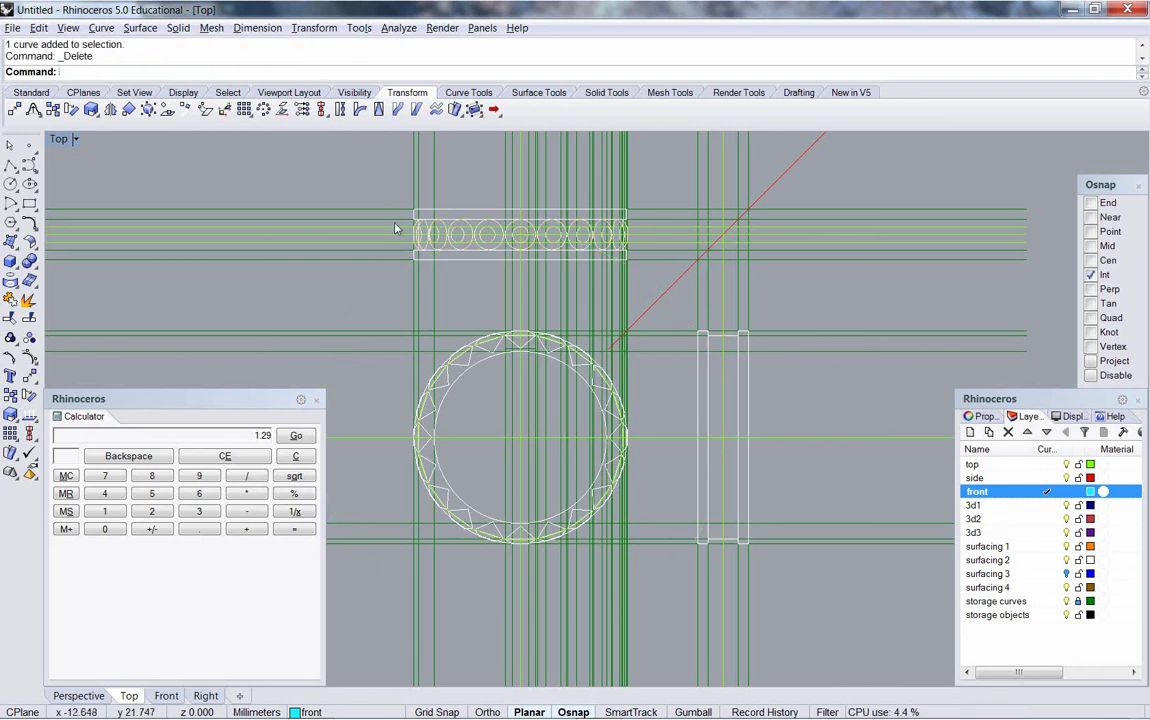
Step: Rotate a copy of the top view's setting curves, without the two straight edge lines, 90 degrees clockwise about the origin onto the side view
{"action": "scroll", "coordinate": [395, 218], "scroll_direction": "up", "scroll_amount": 2}
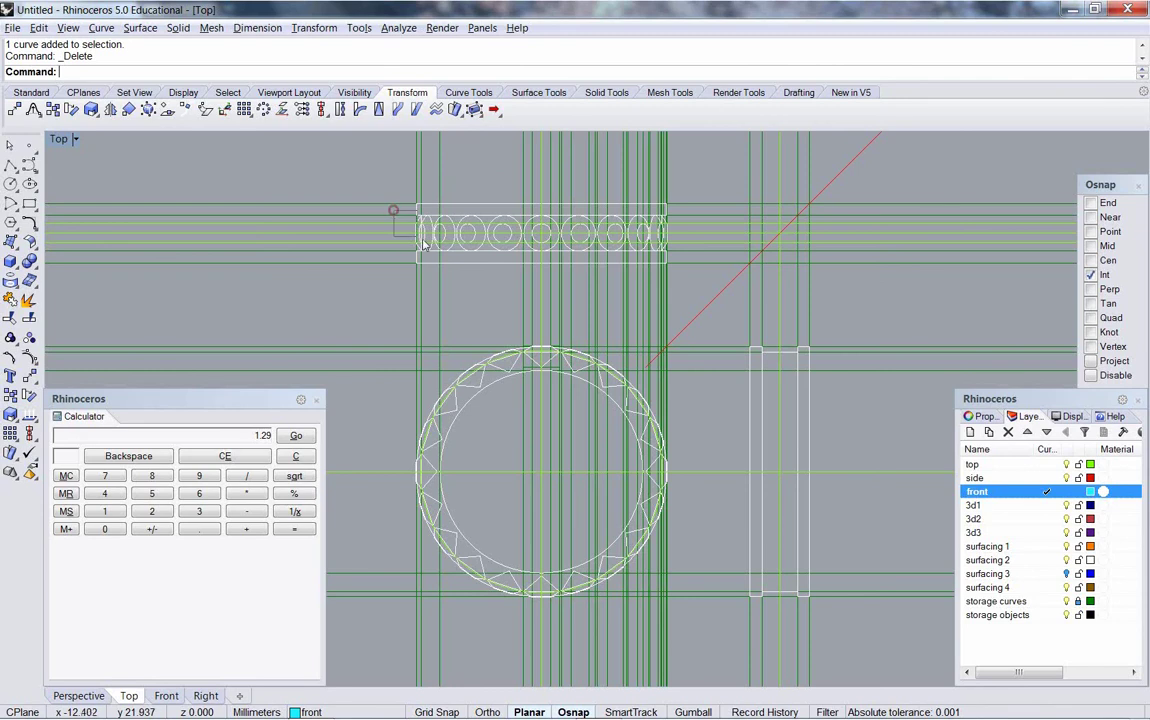
{"action": "left_click_drag", "start_coordinate": [392, 212], "coordinate": [713, 256]}
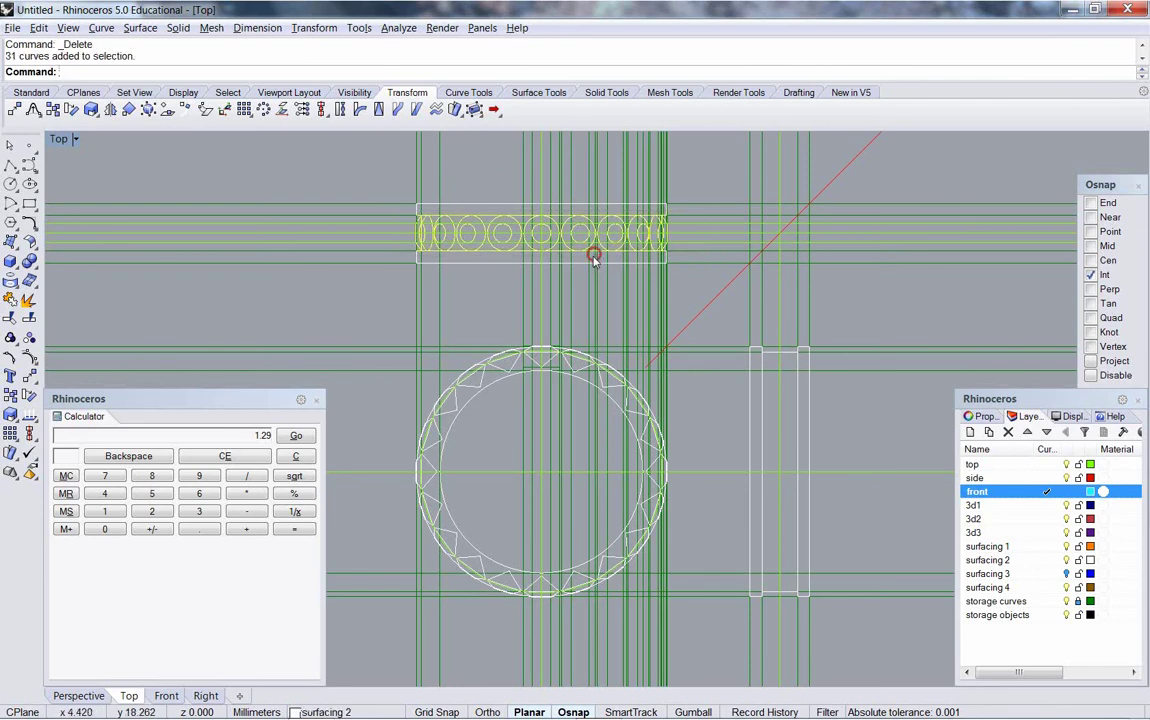
{"action": "left_click", "coordinate": [594, 256], "text": "ctrl"}
{"action": "left_click", "coordinate": [594, 216], "text": "ctrl"}
{"action": "scroll", "coordinate": [534, 244], "scroll_direction": "down", "scroll_amount": 3}
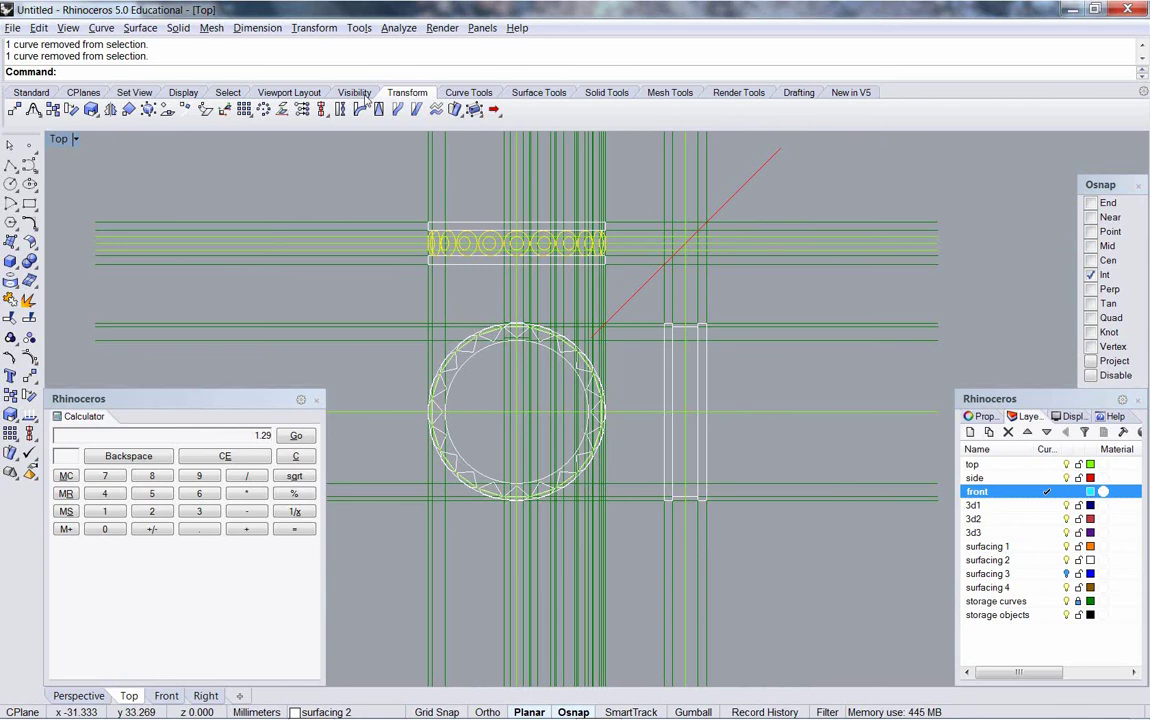
{"action": "left_click", "coordinate": [55, 109]}
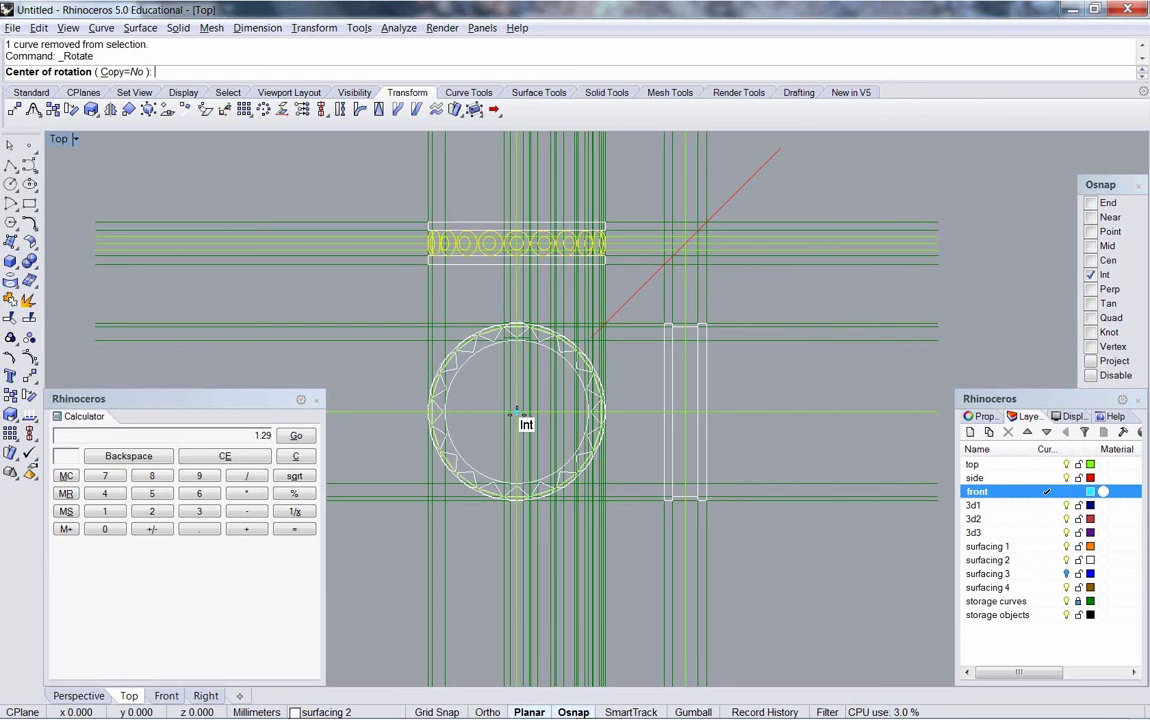
{"action": "left_click", "coordinate": [516, 411]}
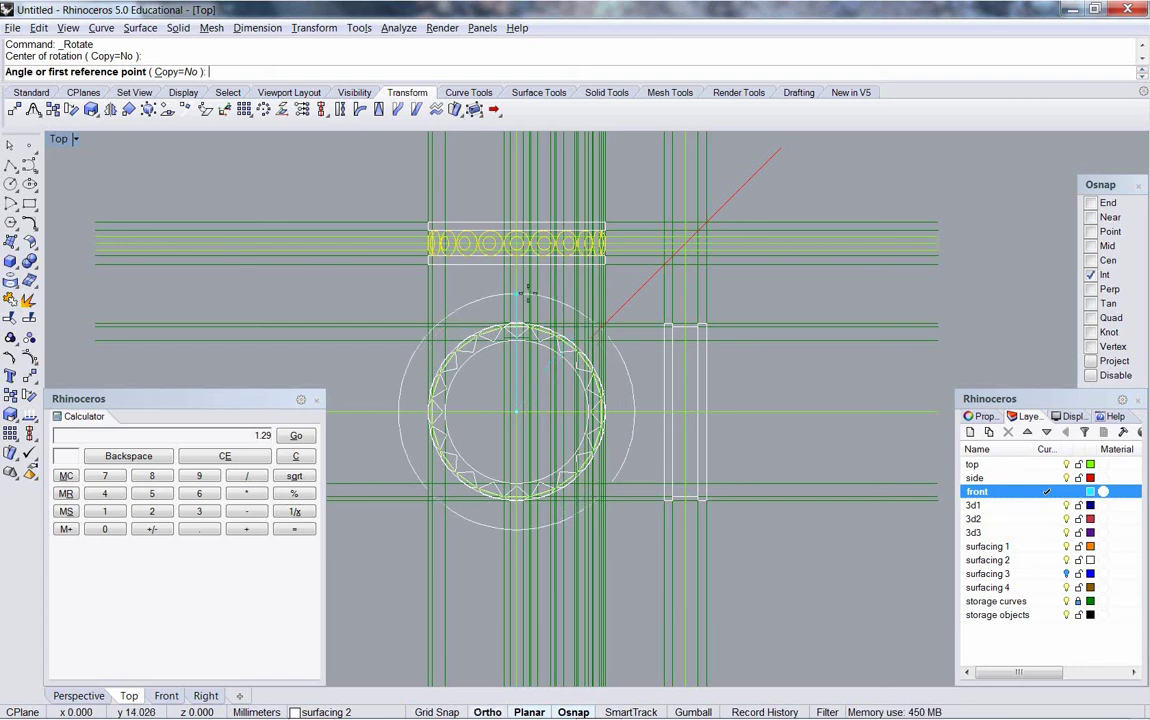
{"action": "key", "text": "F8"}
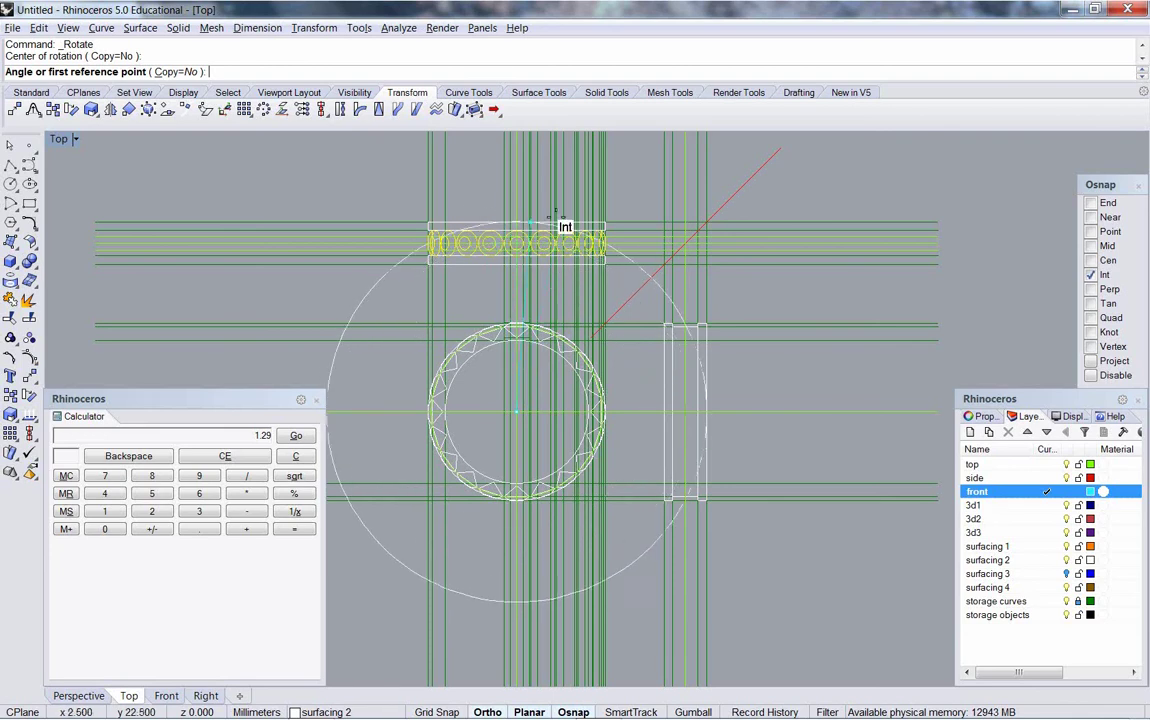
{"action": "key", "text": "F8"}
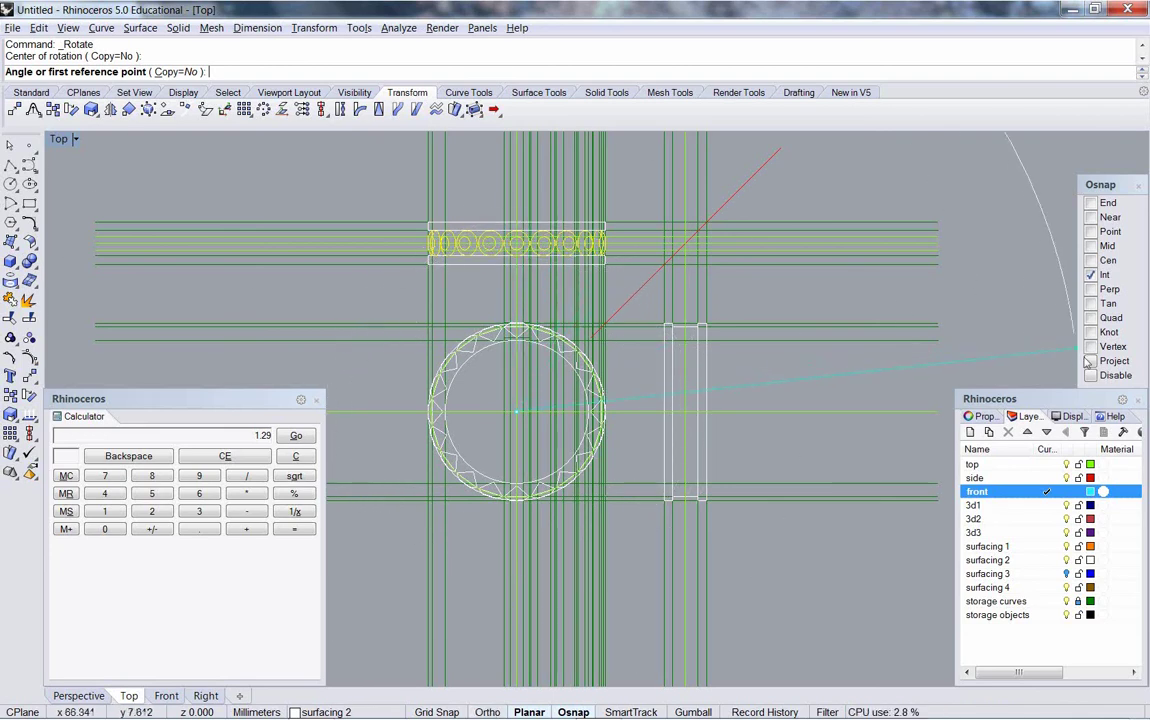
{"action": "left_click", "coordinate": [1092, 377]}
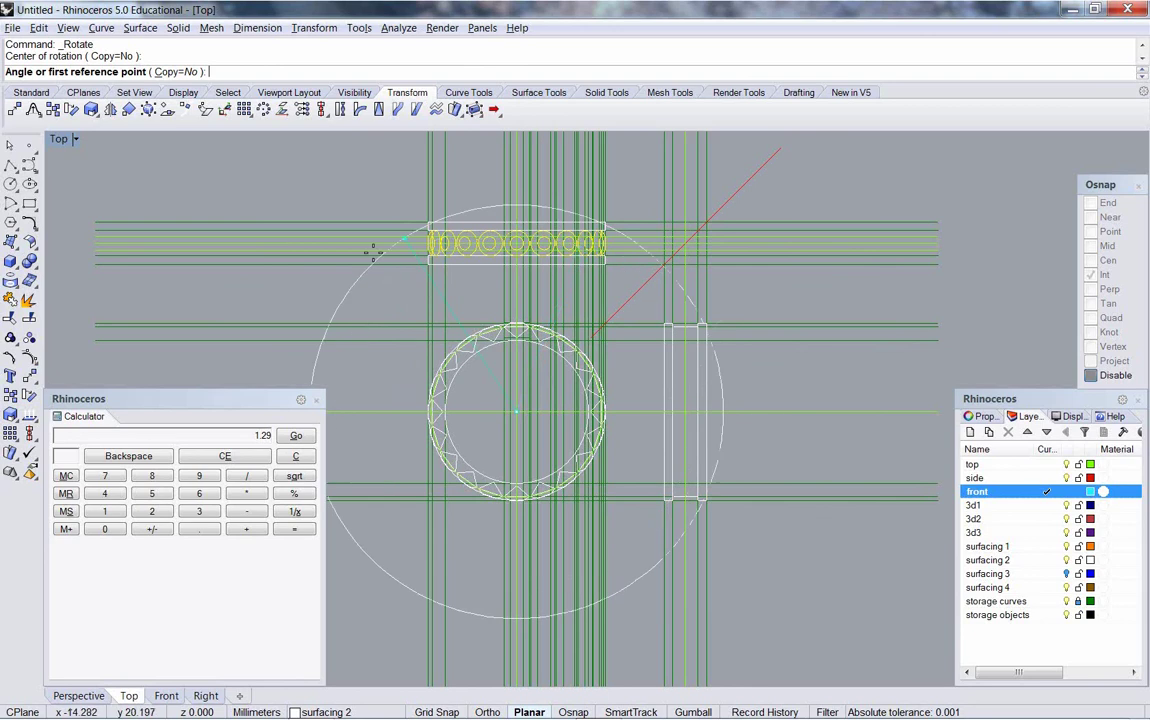
{"action": "key", "text": "F8"}
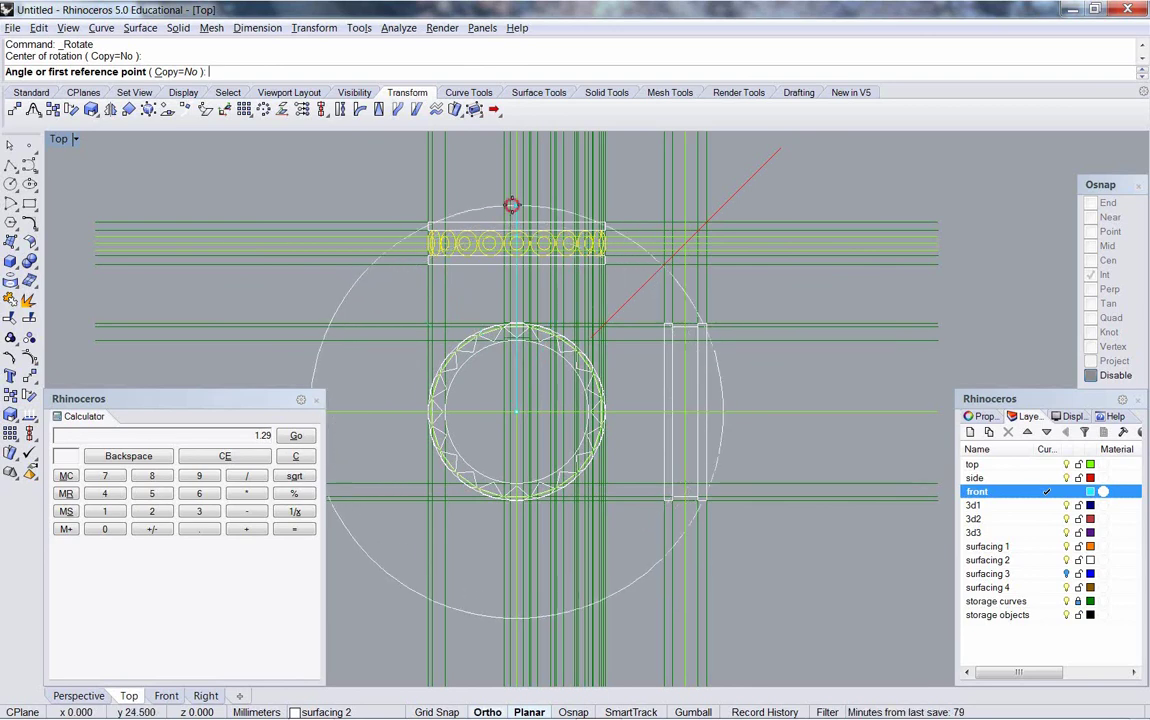
{"action": "left_click", "coordinate": [511, 205]}
{"action": "key", "text": "F8"}
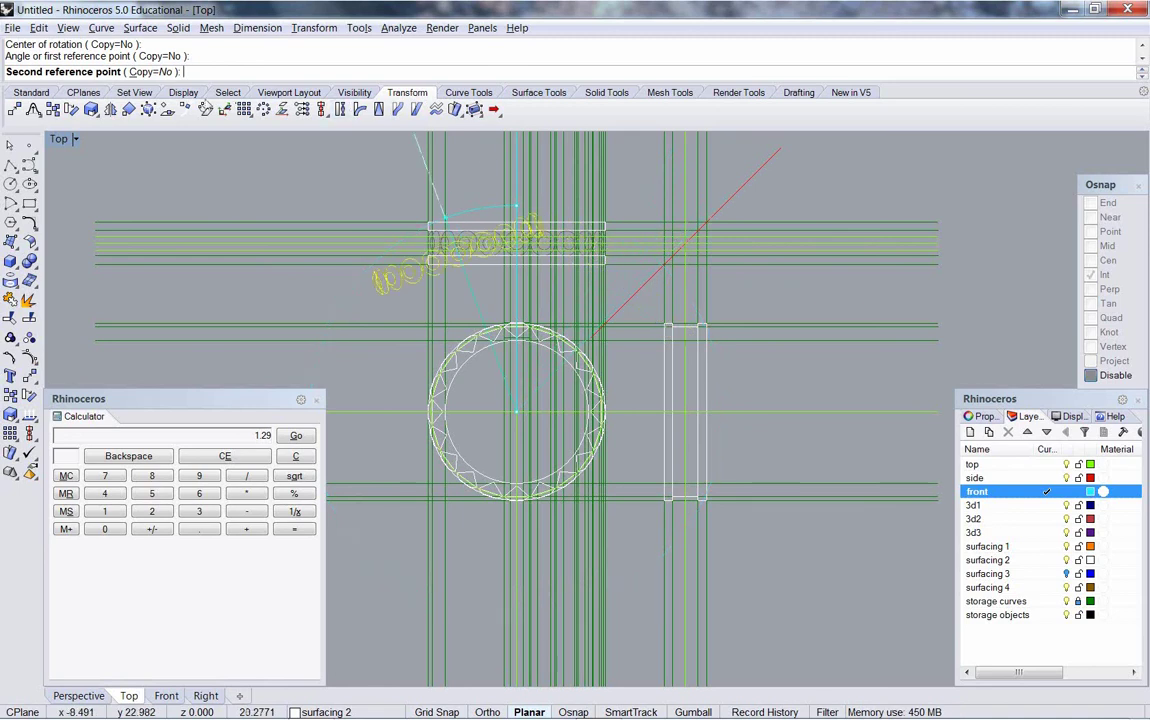
{"action": "left_click", "coordinate": [163, 74]}
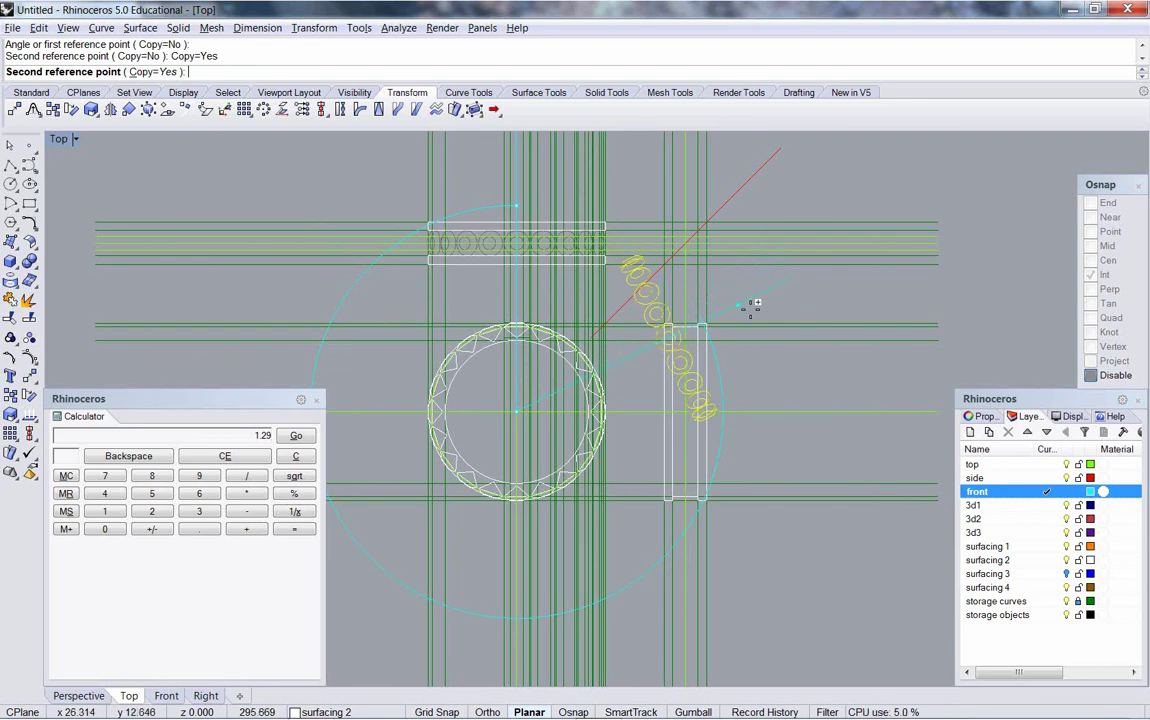
{"action": "key", "text": "shift"}
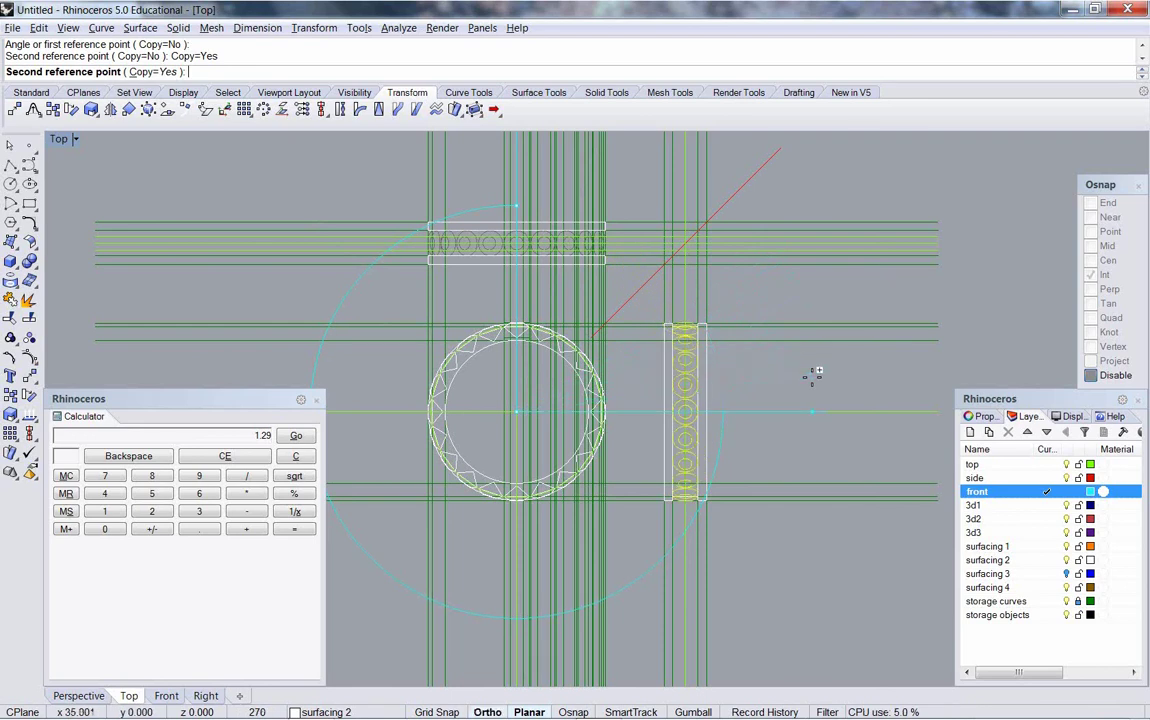
{"action": "key", "text": "F8"}
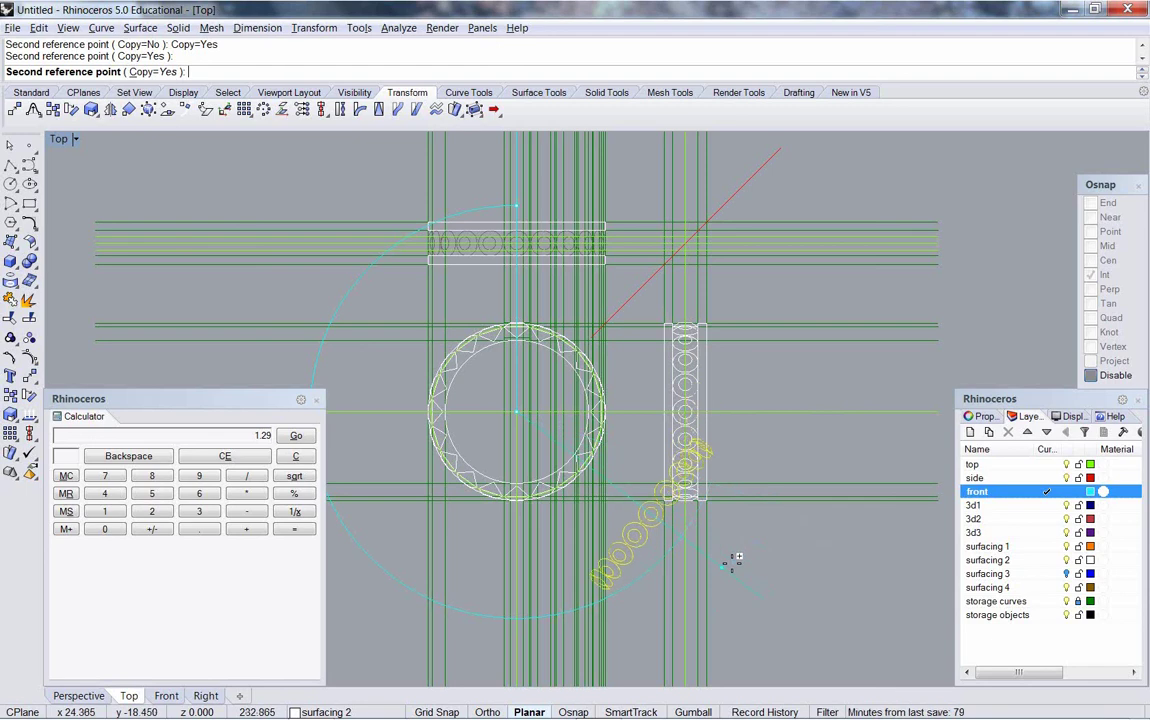
{"action": "key", "text": "Return"}
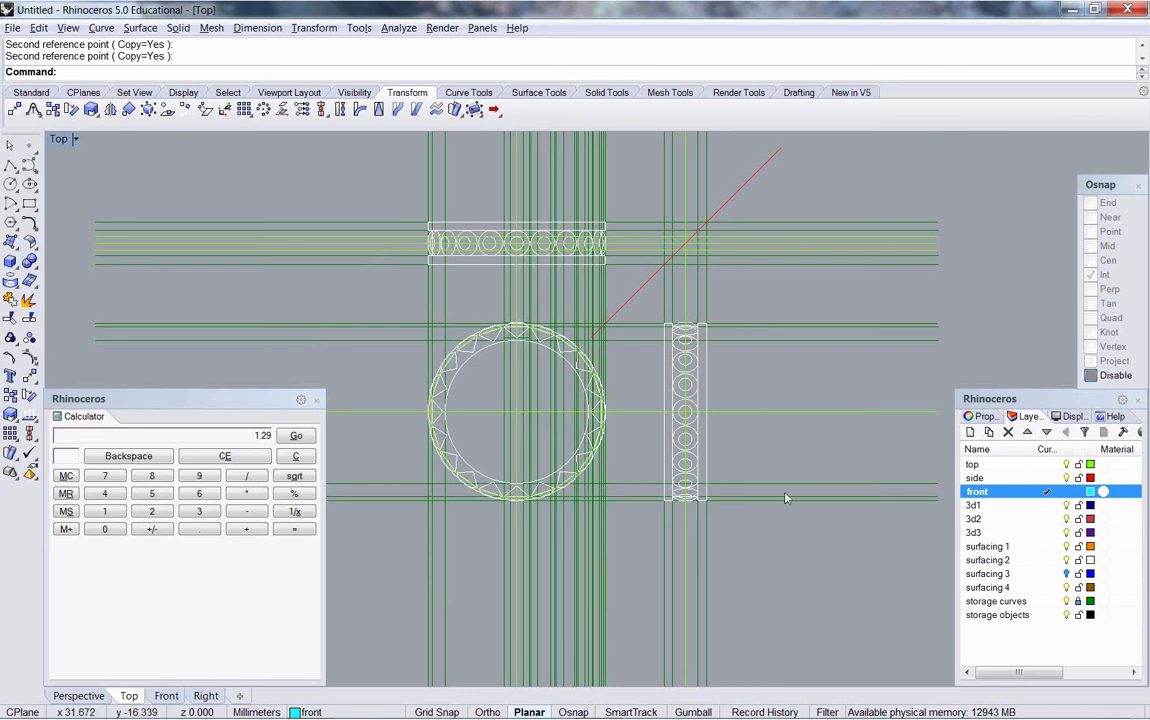
Step: Move the two horizontal guide lines beside the top view's centerline to the storage curves layer and hide that layer
{"action": "left_click", "coordinate": [741, 241]}
{"action": "left_click", "coordinate": [743, 242]}
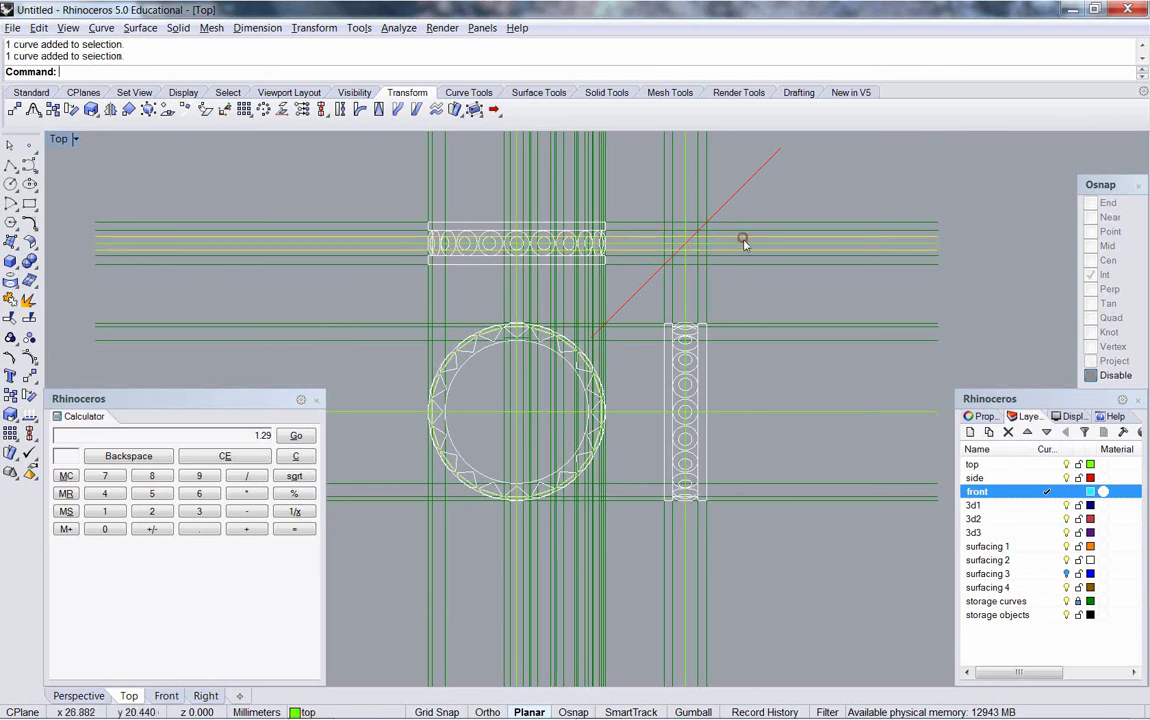
{"action": "type", "text": "changelayer"}
{"action": "key", "text": "Return"}
{"action": "scroll", "coordinate": [678, 368], "scroll_direction": "down", "scroll_amount": 3}
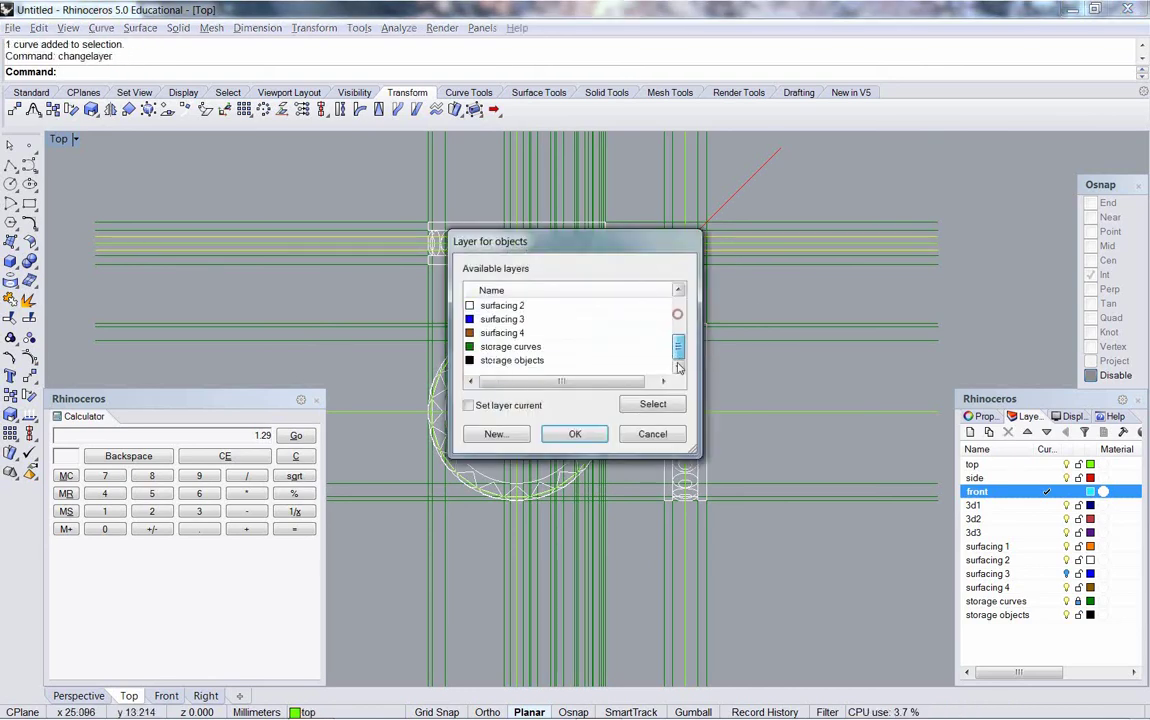
{"action": "left_click", "coordinate": [518, 346]}
{"action": "left_click", "coordinate": [577, 433]}
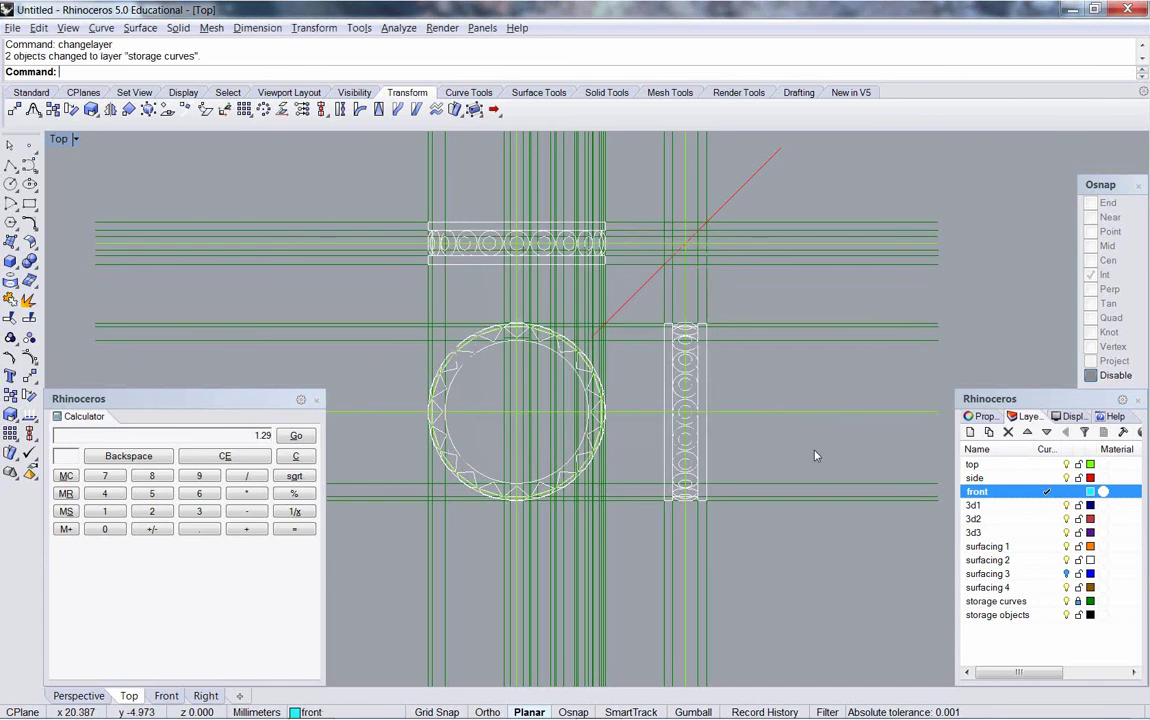
{"action": "left_click", "coordinate": [1066, 601]}
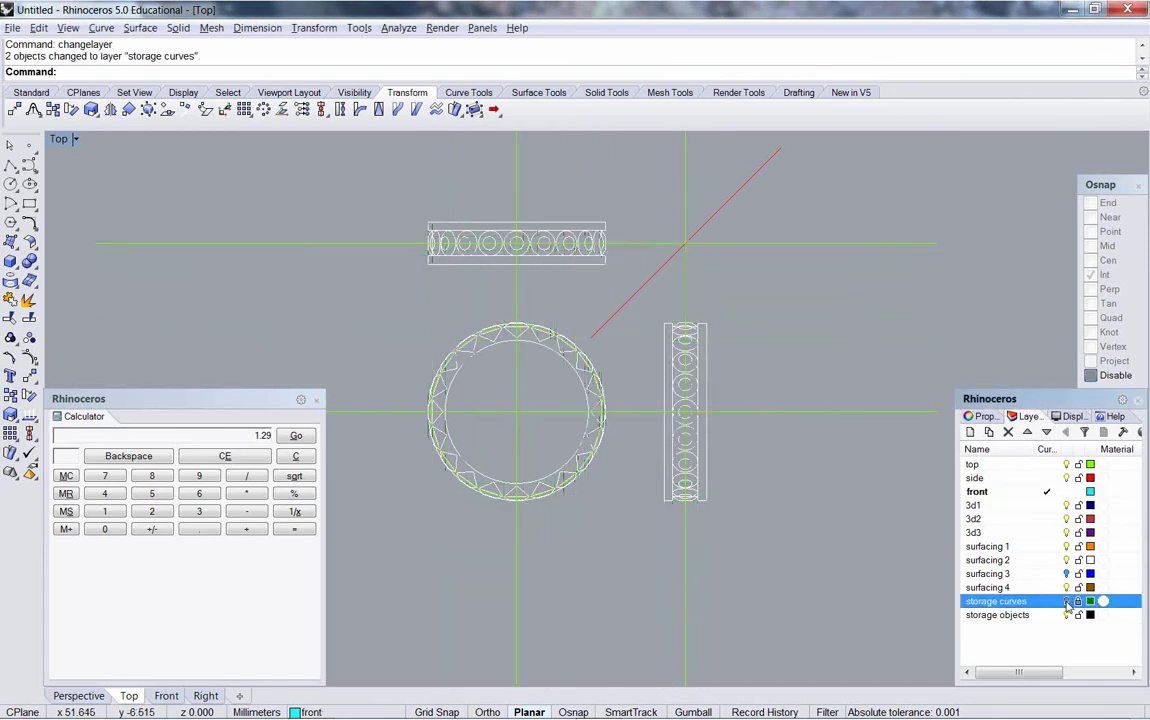
{"action": "right_click_drag", "start_coordinate": [506, 350], "coordinate": [544, 370]}
{"action": "scroll", "coordinate": [544, 370], "scroll_direction": "down", "scroll_amount": 4}
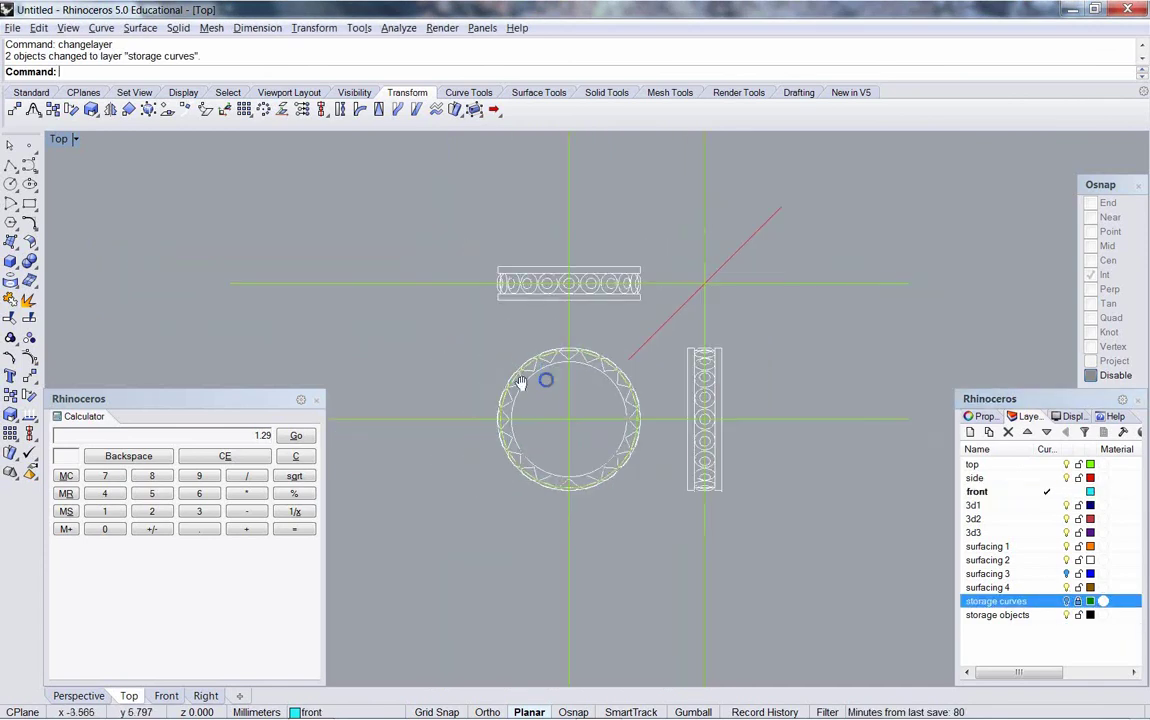
{"action": "scroll", "coordinate": [536, 366], "scroll_direction": "up", "scroll_amount": 3}
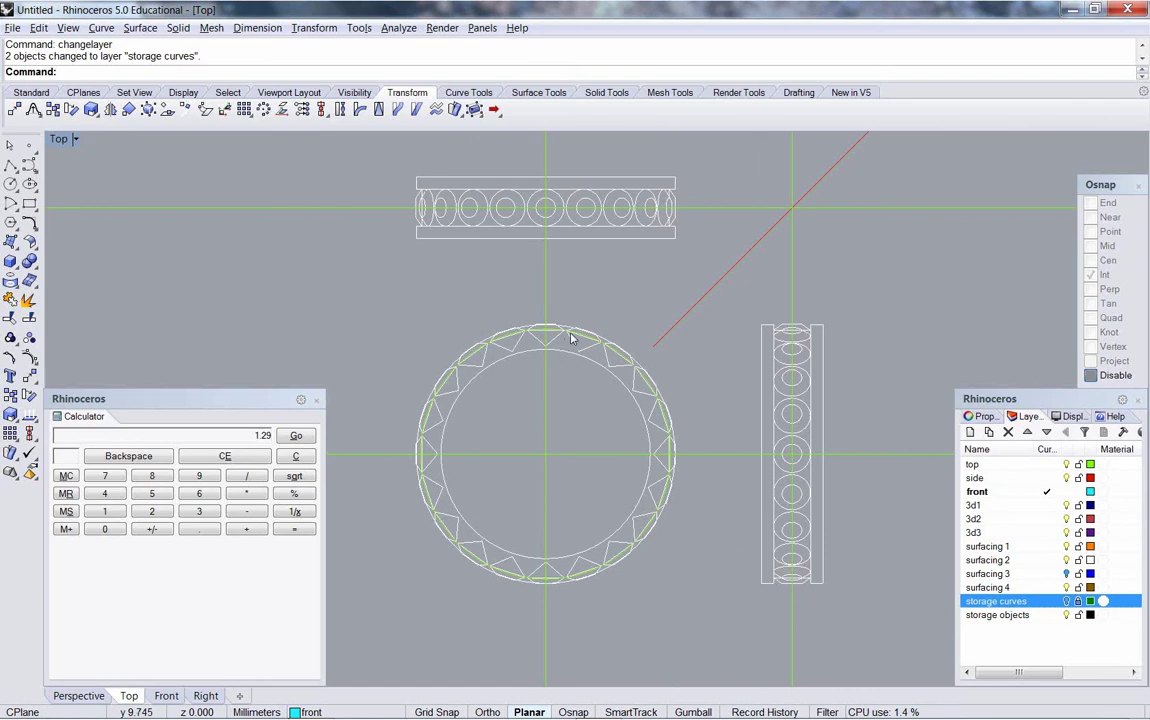
Step: Move the green circle running through the gem profiles in the front view to the storage curves layer
{"action": "left_click", "coordinate": [579, 337]}
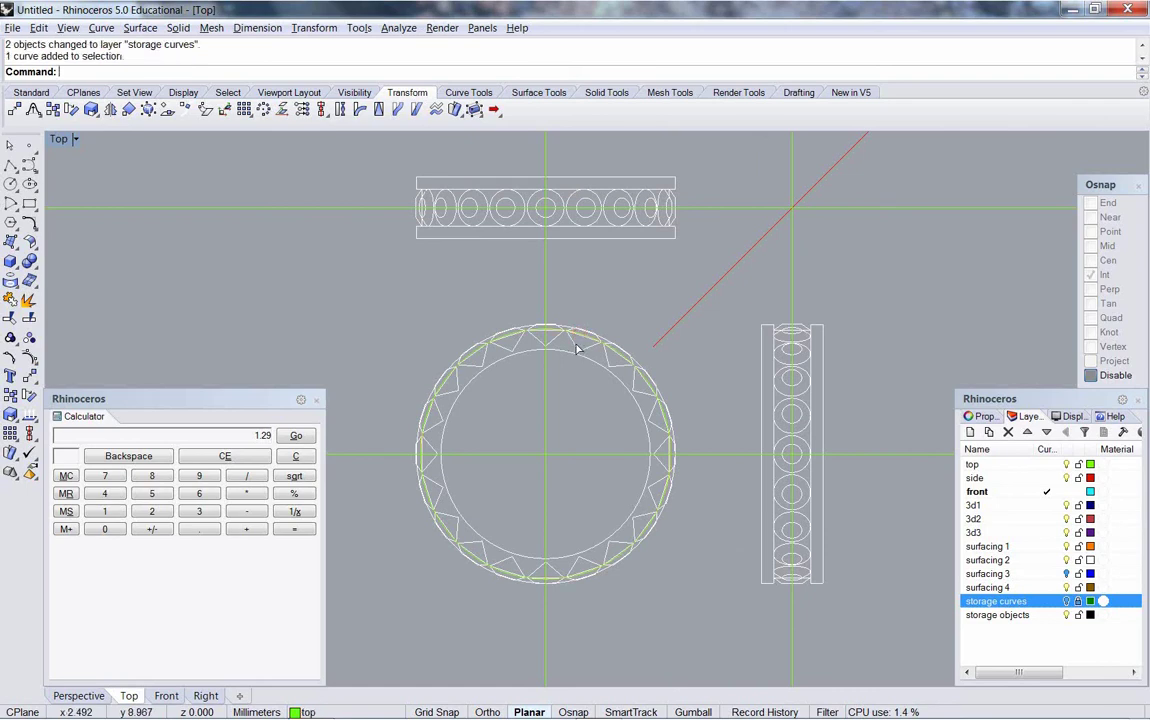
{"action": "right_click", "coordinate": [576, 344]}
{"action": "left_click_drag", "start_coordinate": [677, 313], "coordinate": [677, 339]}
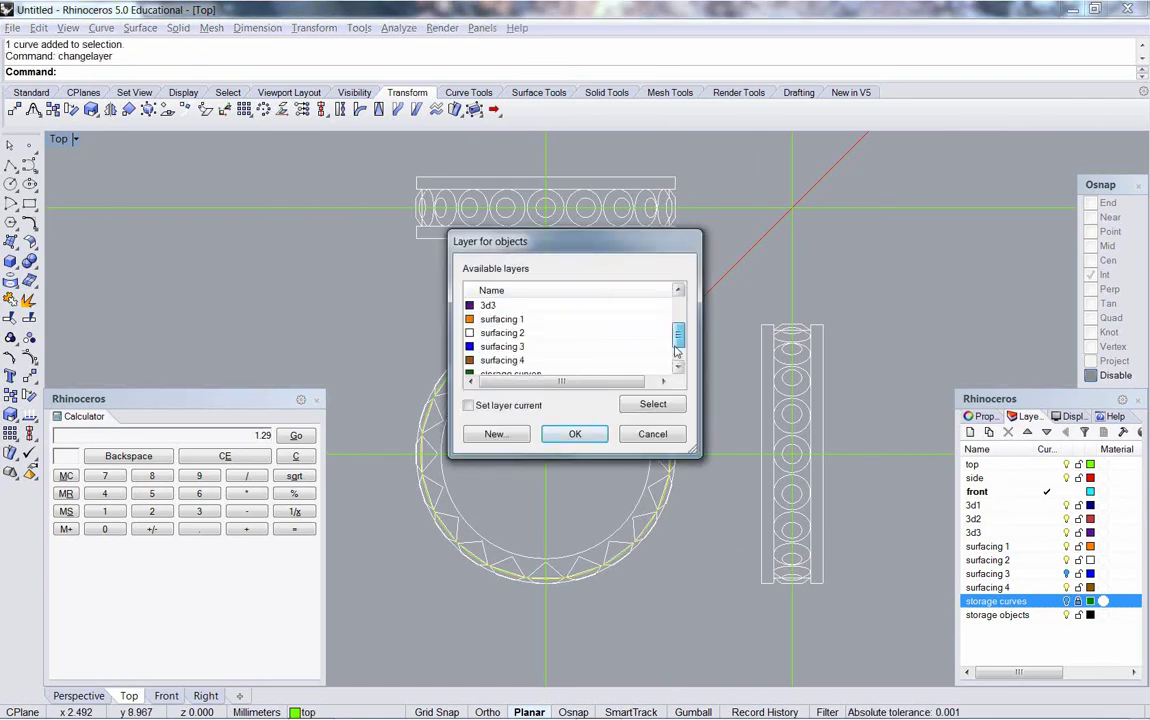
{"action": "scroll", "coordinate": [677, 350], "scroll_direction": "down", "scroll_amount": 1}
{"action": "left_click", "coordinate": [510, 360]}
{"action": "left_click", "coordinate": [573, 434]}
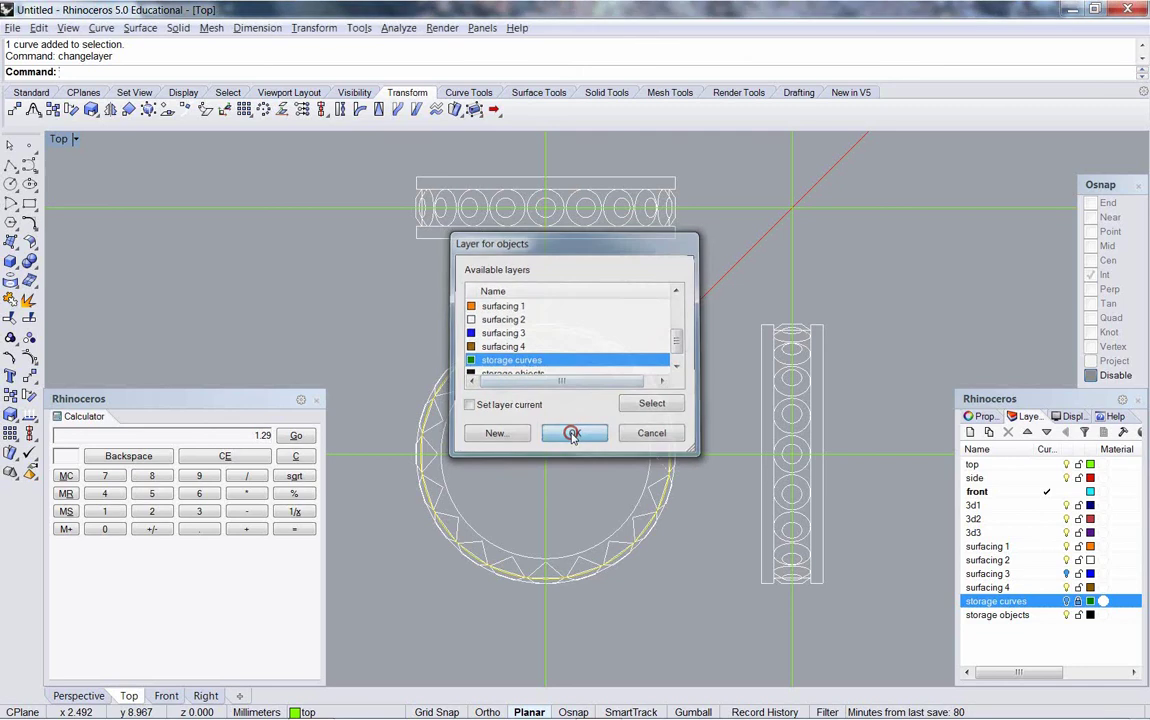
{"action": "scroll", "coordinate": [527, 345], "scroll_direction": "up", "scroll_amount": 3}
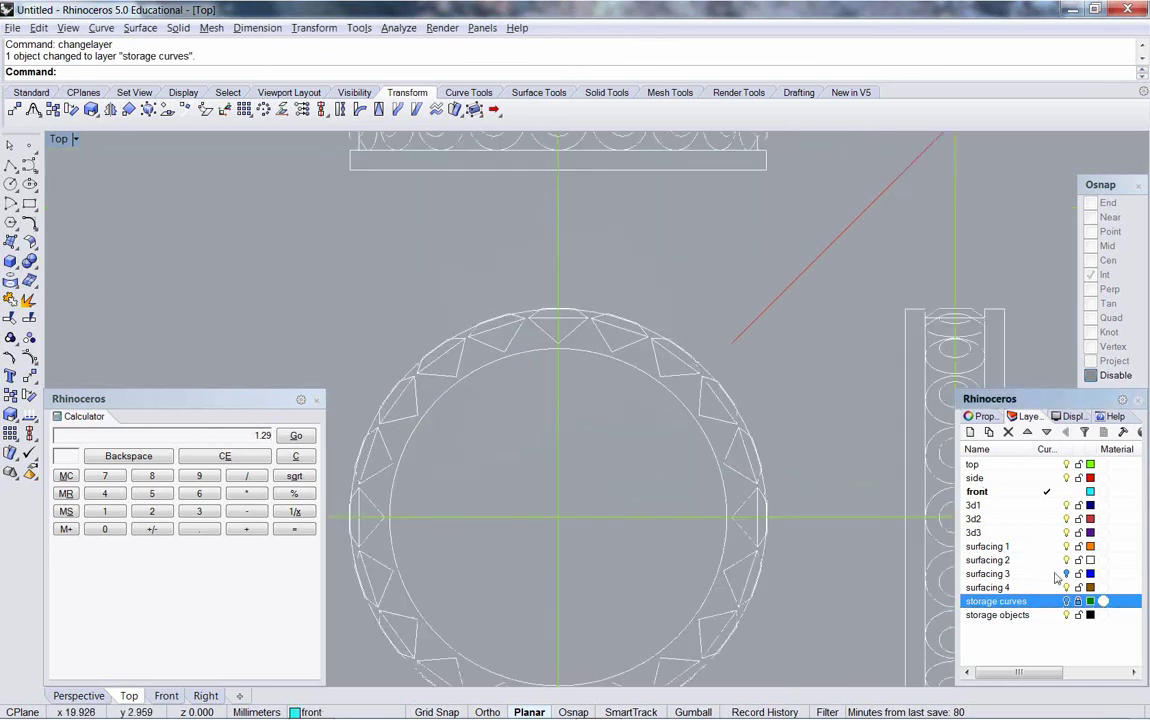
Step: Show the surfacing 3 layer to check its contents in the front view, and hide it again
{"action": "left_click", "coordinate": [1066, 574]}
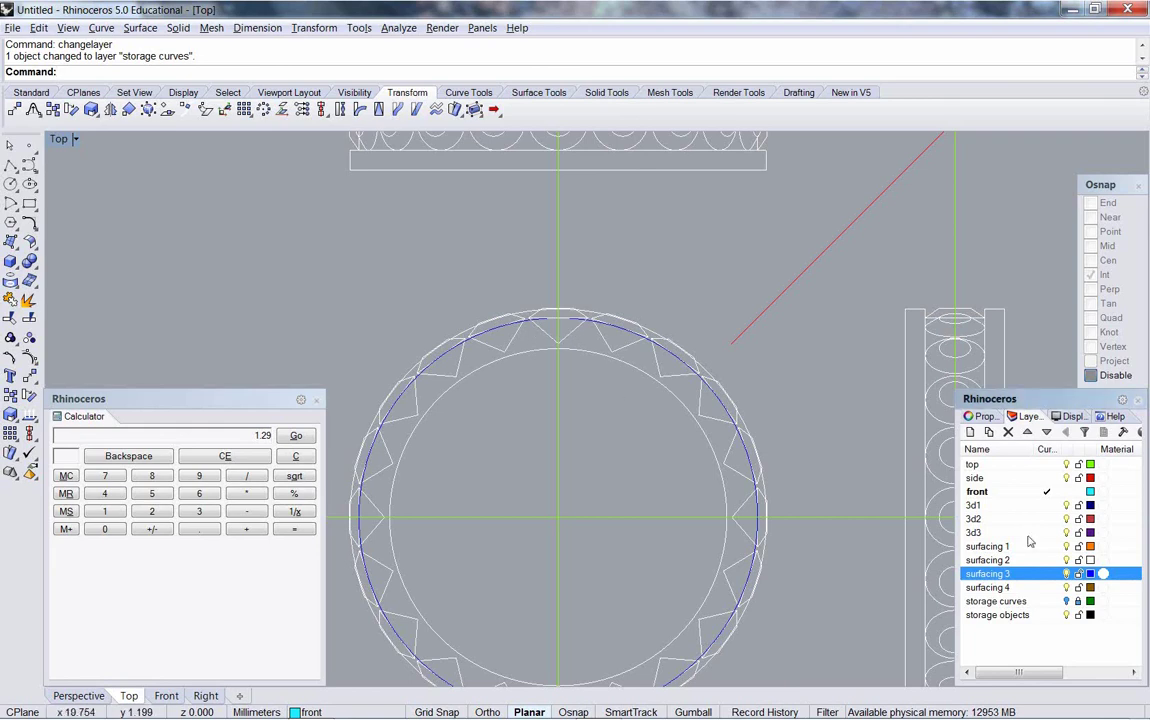
{"action": "left_click", "coordinate": [1067, 575]}
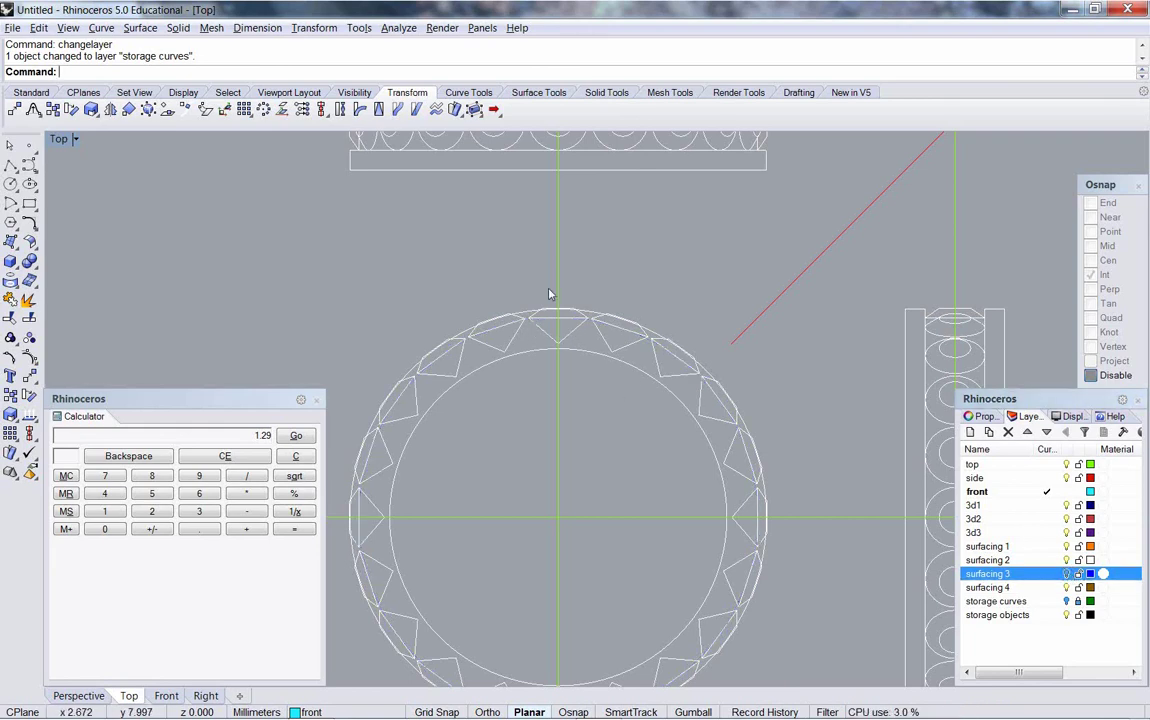
Step: Split all the gem profiles around the front view using the ring's outer circle as the cutting object
{"action": "left_click", "coordinate": [612, 336], "text": "shift"}
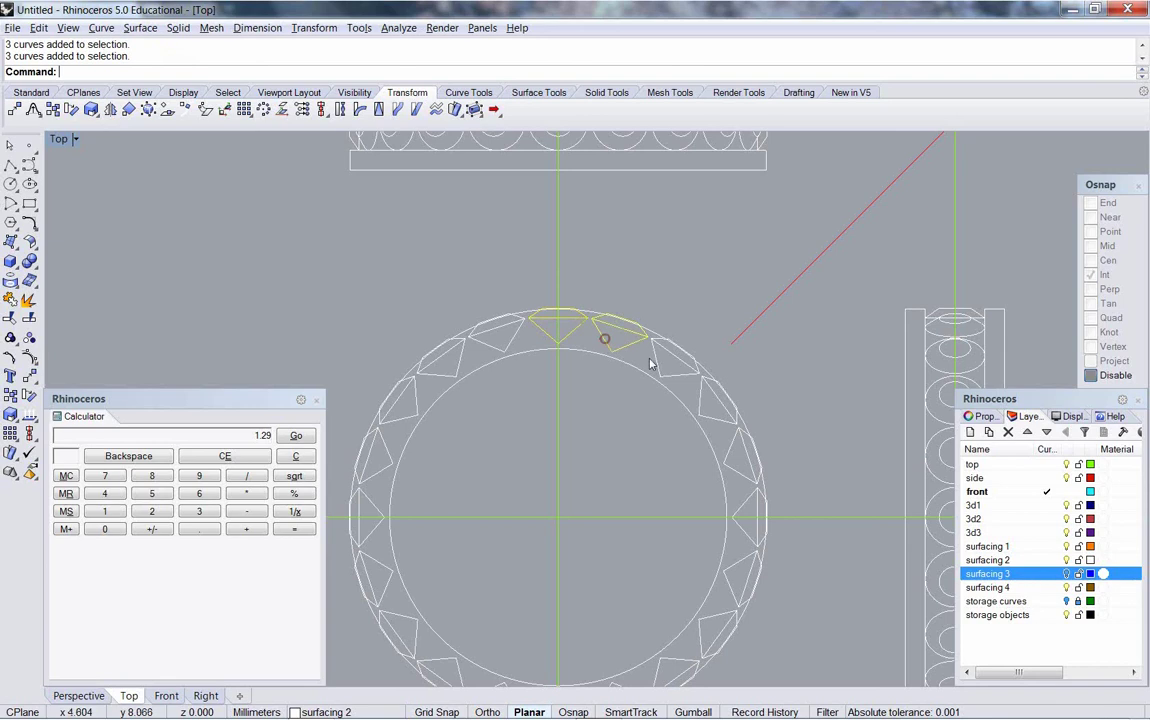
{"action": "left_click", "coordinate": [672, 360], "text": "shift"}
{"action": "left_click", "coordinate": [731, 453], "text": "shift"}
{"action": "left_click", "coordinate": [740, 496], "text": "shift"}
{"action": "left_click", "coordinate": [739, 562], "text": "shift"}
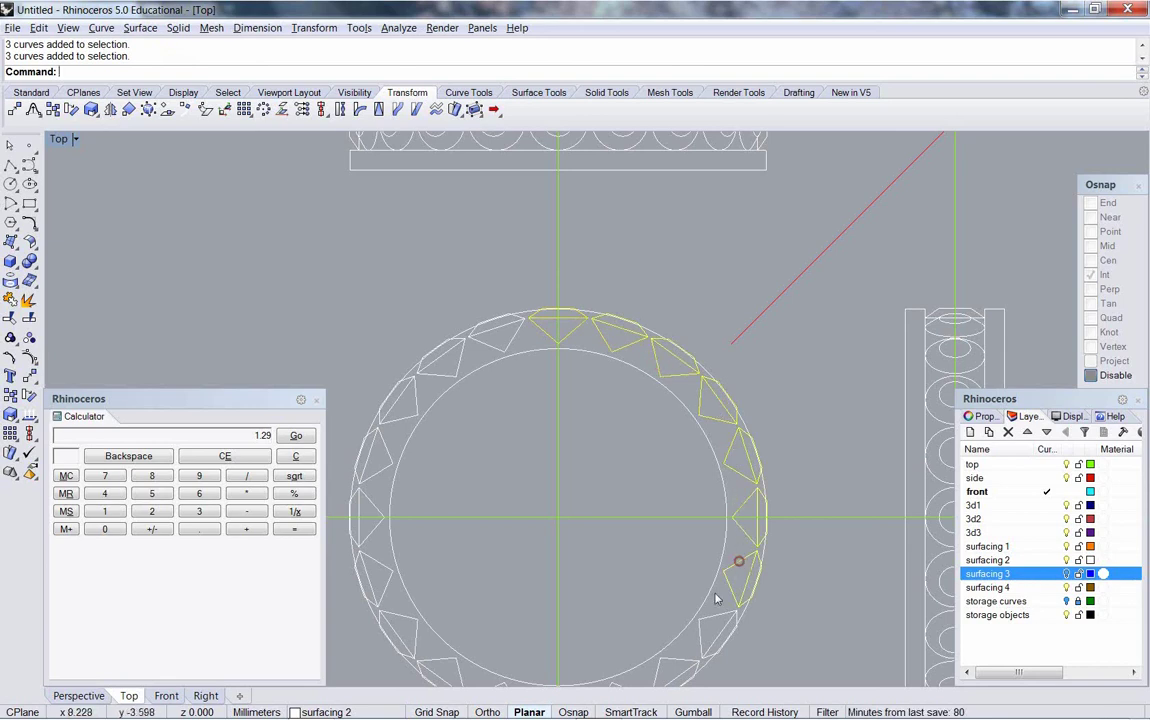
{"action": "right_click_drag", "start_coordinate": [716, 598], "coordinate": [736, 472]}
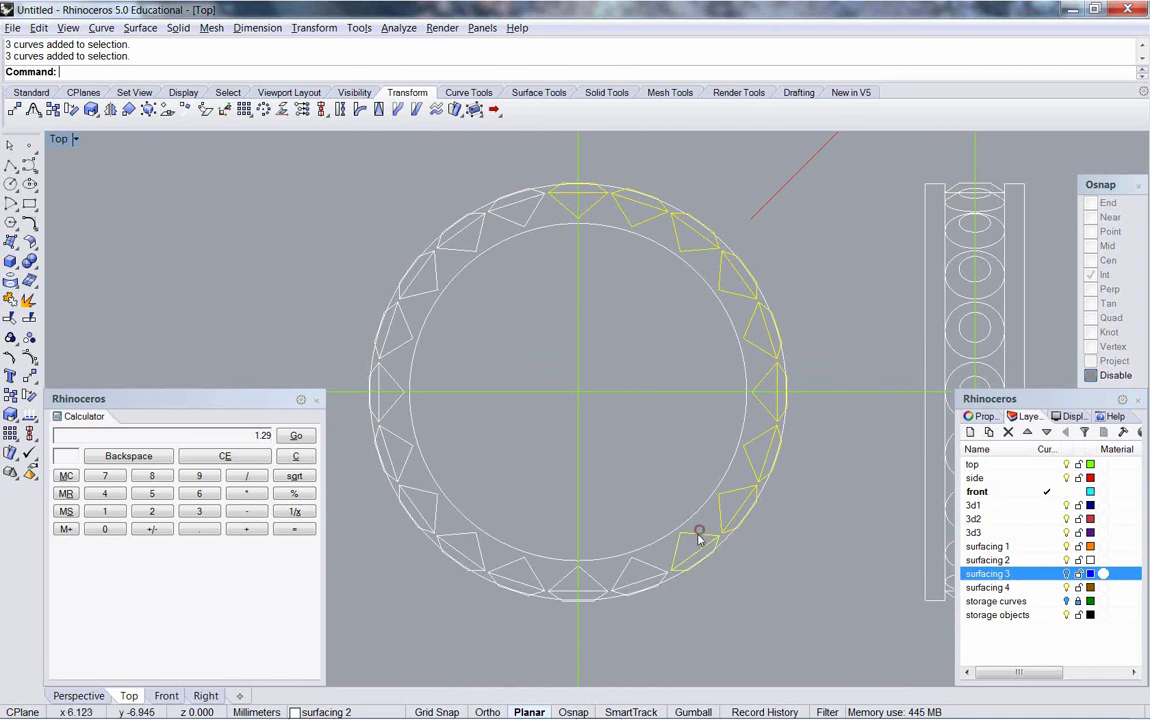
{"action": "left_click", "coordinate": [637, 561], "text": "shift"}
{"action": "left_click", "coordinate": [598, 579], "text": "shift"}
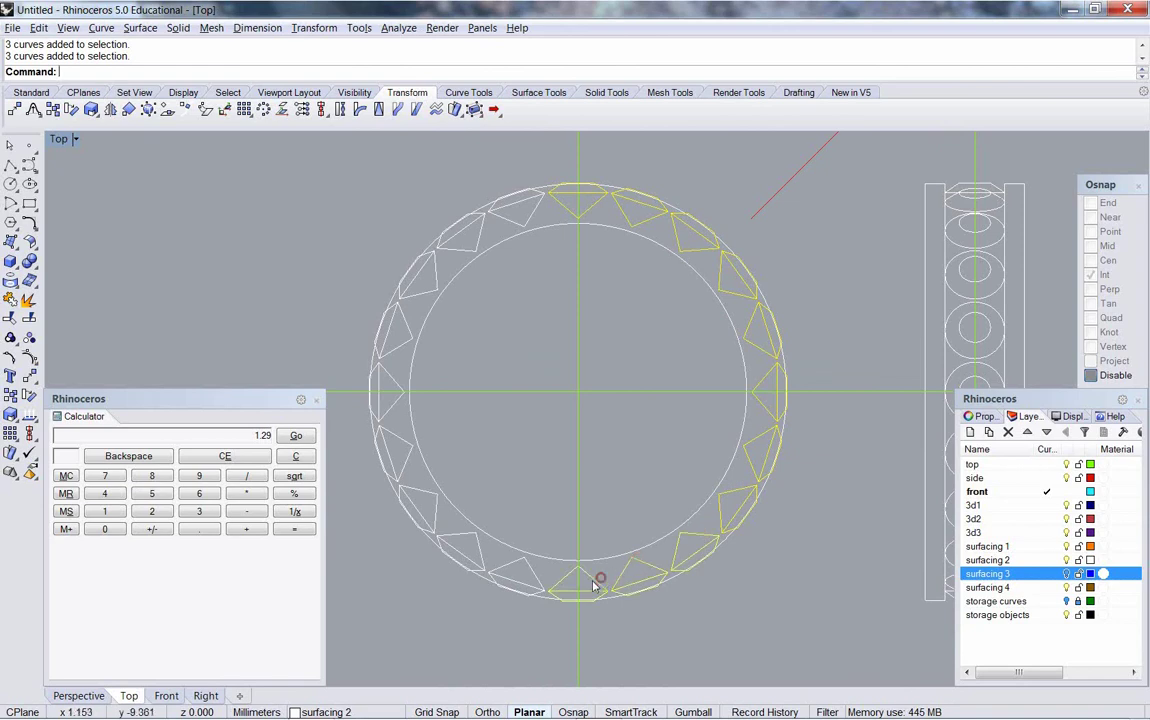
{"action": "left_click", "coordinate": [530, 568], "text": "shift"}
{"action": "left_click", "coordinate": [478, 553], "text": "shift"}
{"action": "left_click", "coordinate": [436, 508], "text": "shift"}
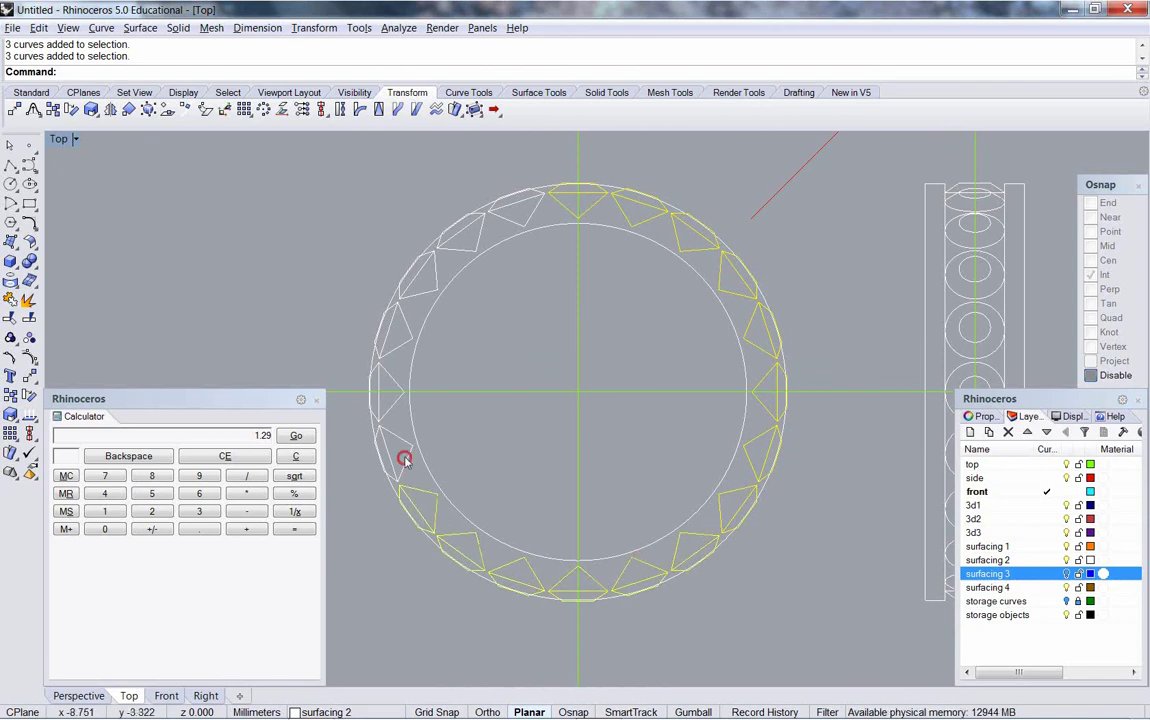
{"action": "left_click", "coordinate": [404, 458], "text": "shift"}
{"action": "left_click", "coordinate": [393, 403], "text": "shift"}
{"action": "left_click", "coordinate": [398, 347], "text": "shift"}
{"action": "left_click", "coordinate": [417, 300], "text": "shift"}
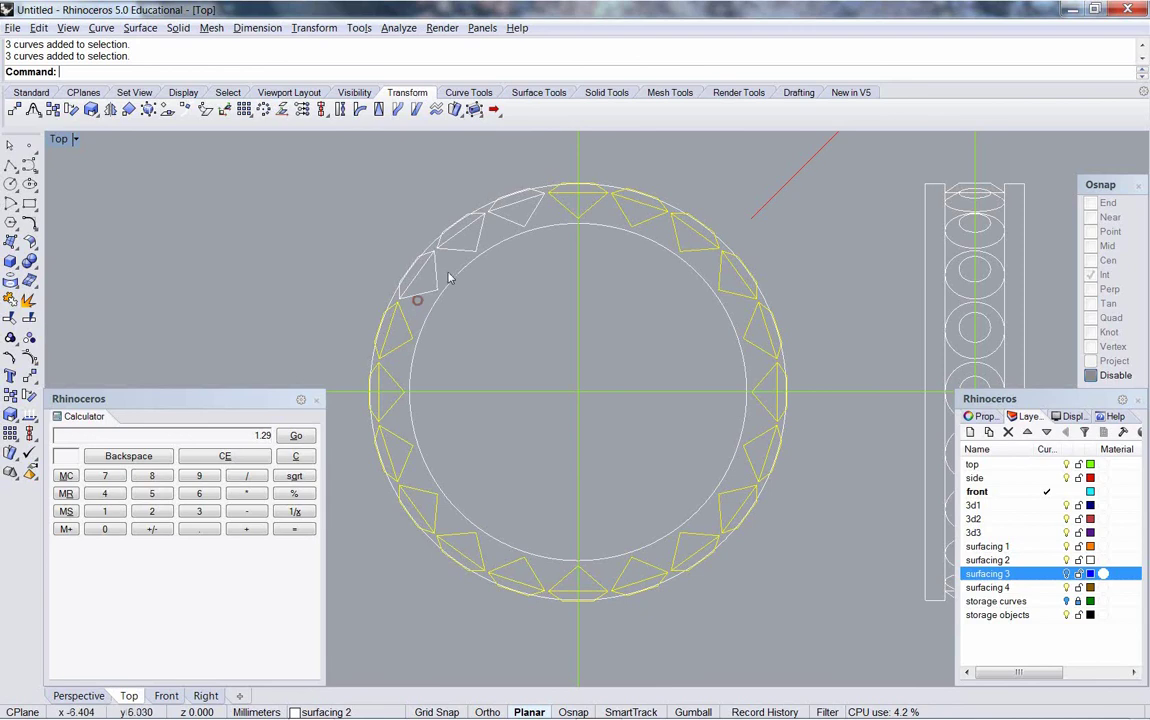
{"action": "left_click", "coordinate": [467, 248], "text": "shift"}
{"action": "left_click", "coordinate": [521, 223], "text": "shift"}
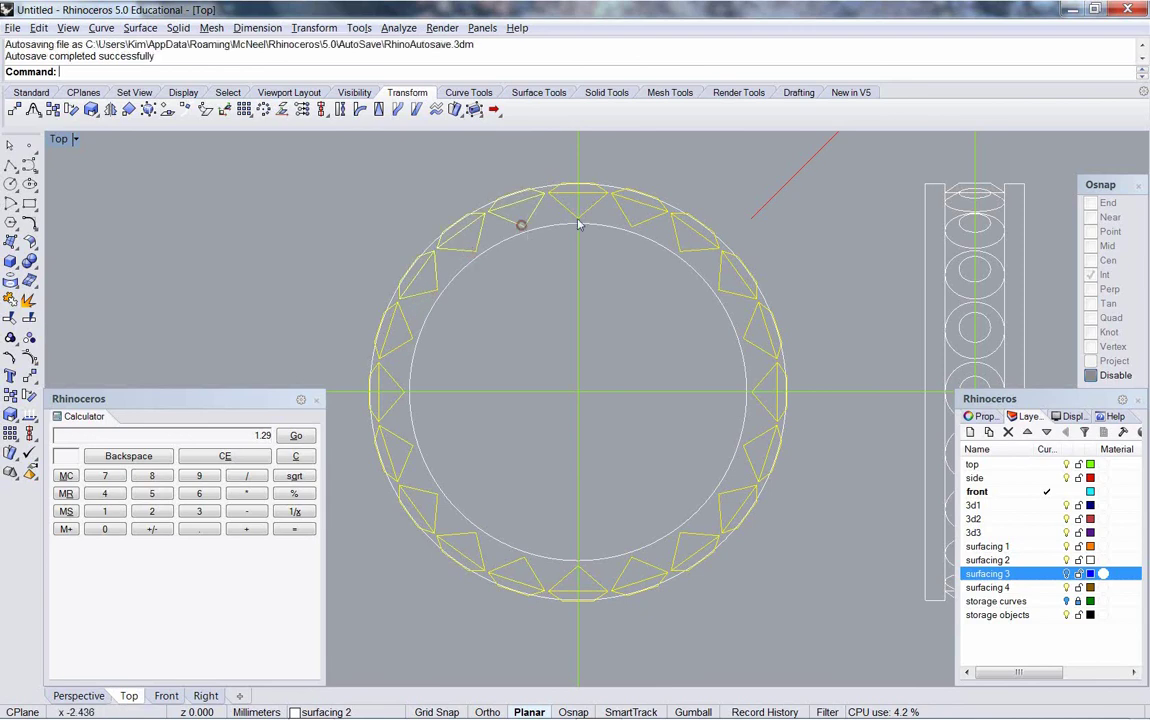
{"action": "right_click_drag", "start_coordinate": [576, 218], "coordinate": [543, 289]}
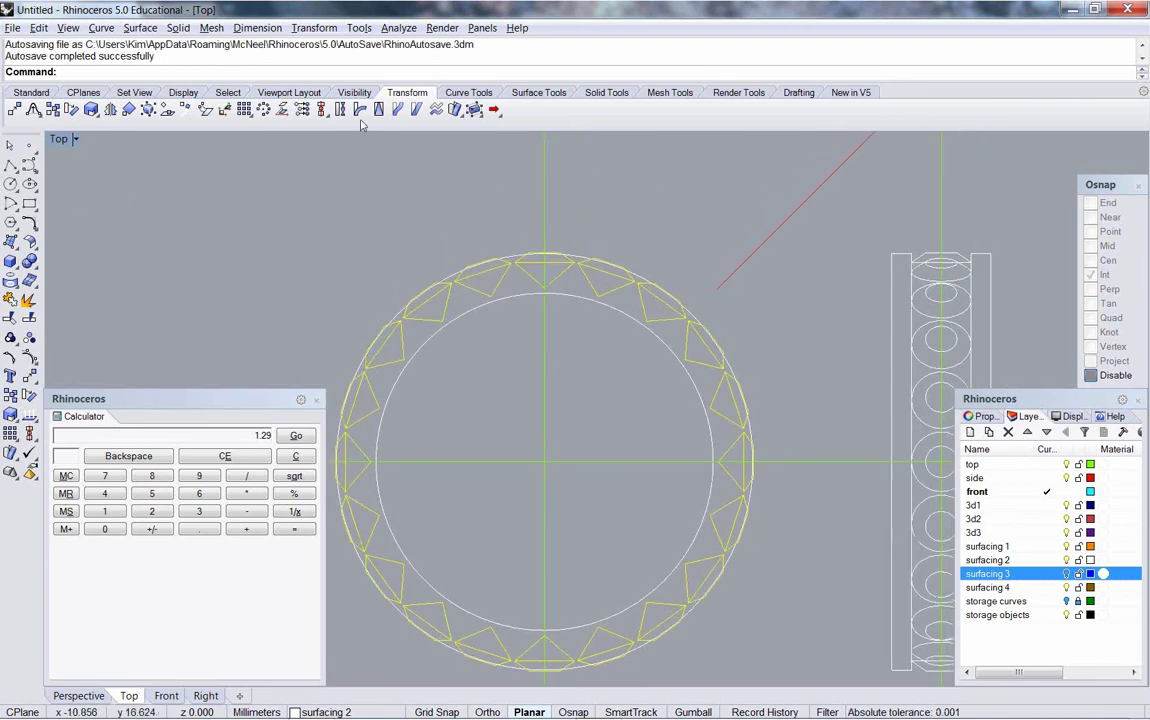
{"action": "left_click", "coordinate": [472, 93]}
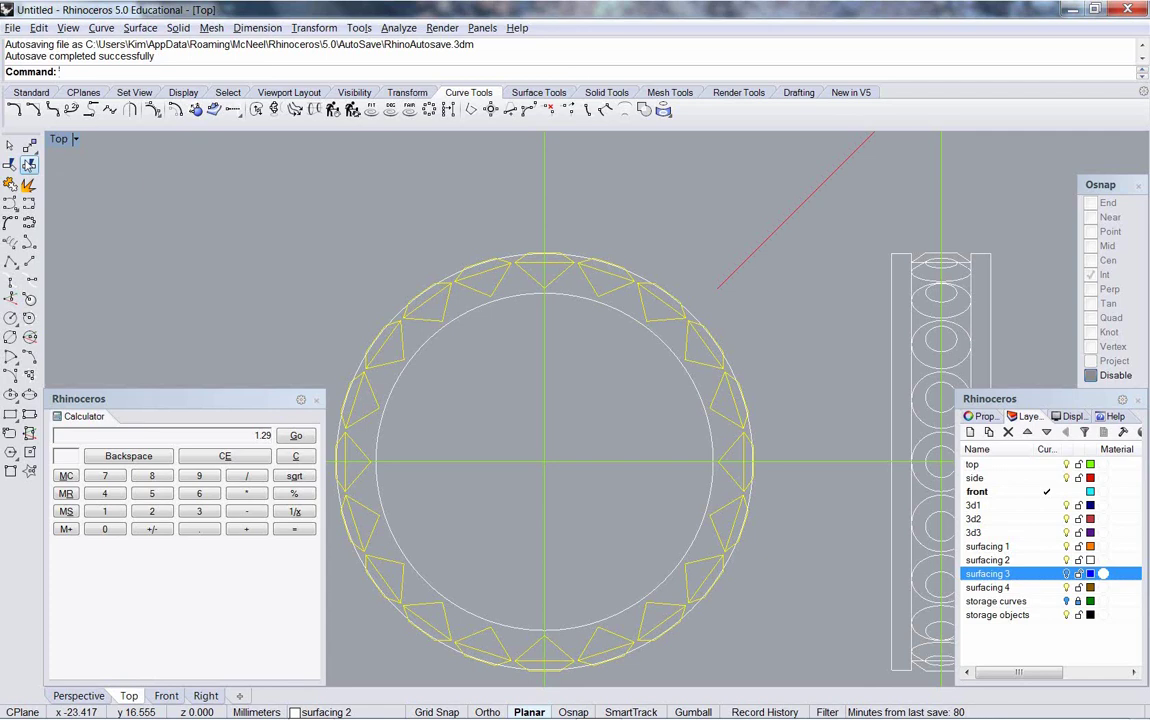
{"action": "left_click", "coordinate": [29, 164]}
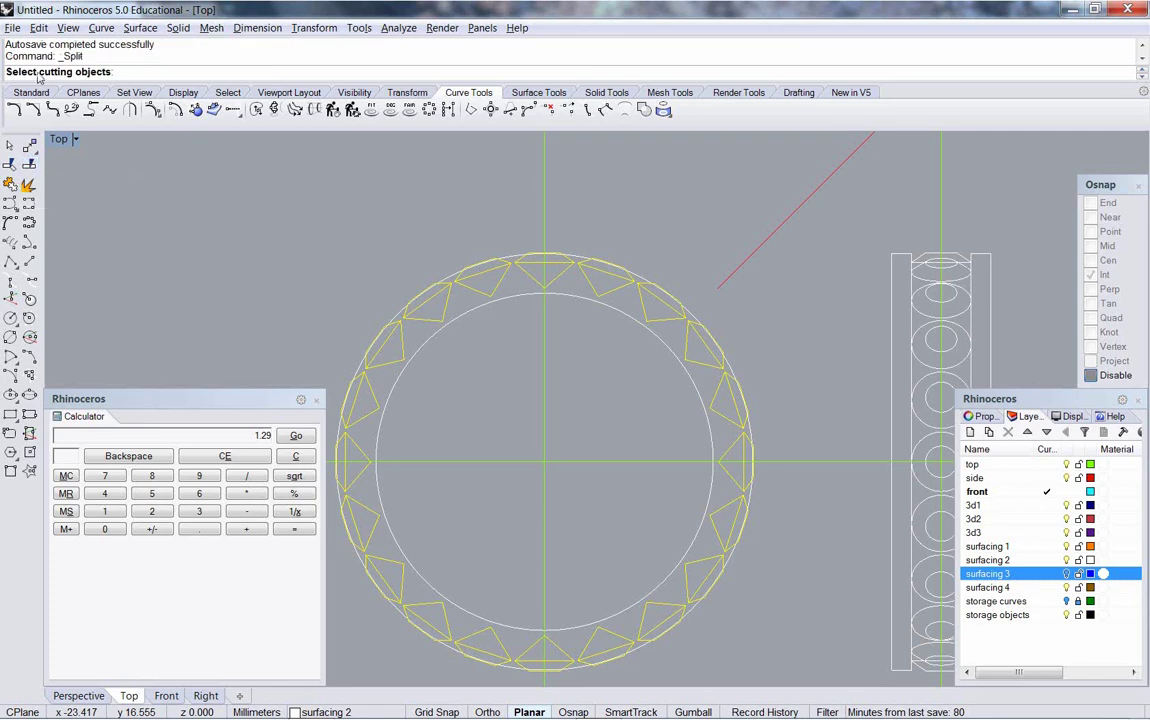
{"action": "left_click", "coordinate": [511, 259]}
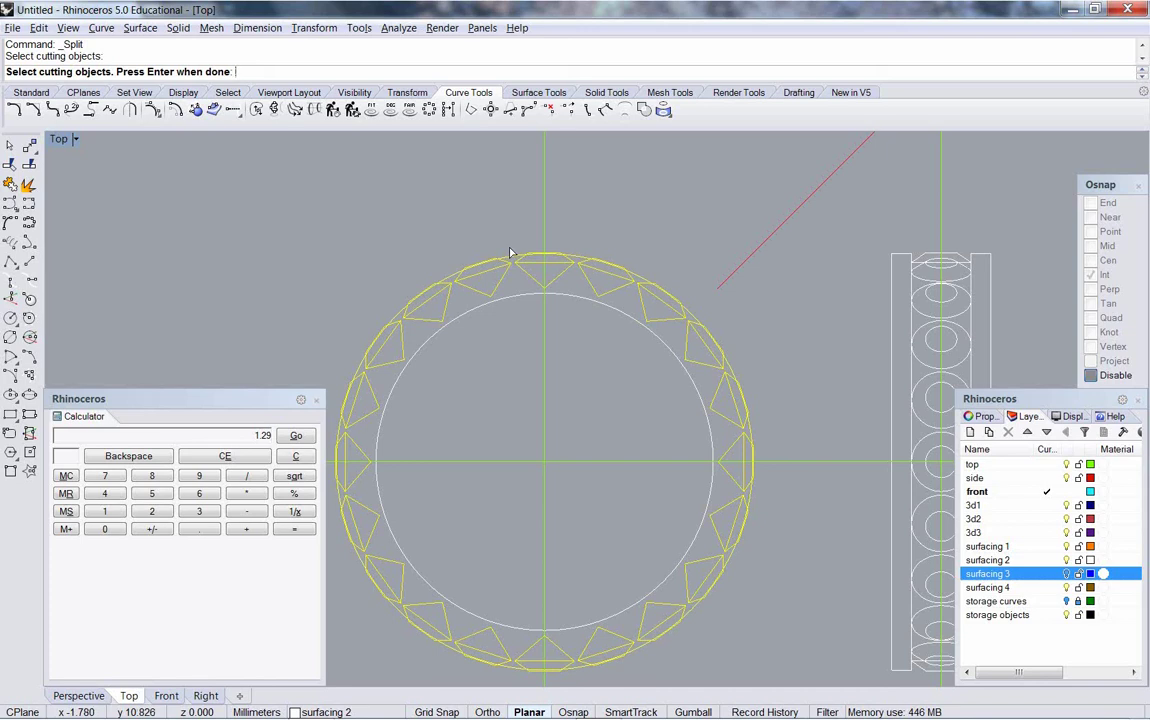
{"action": "key", "text": "Return"}
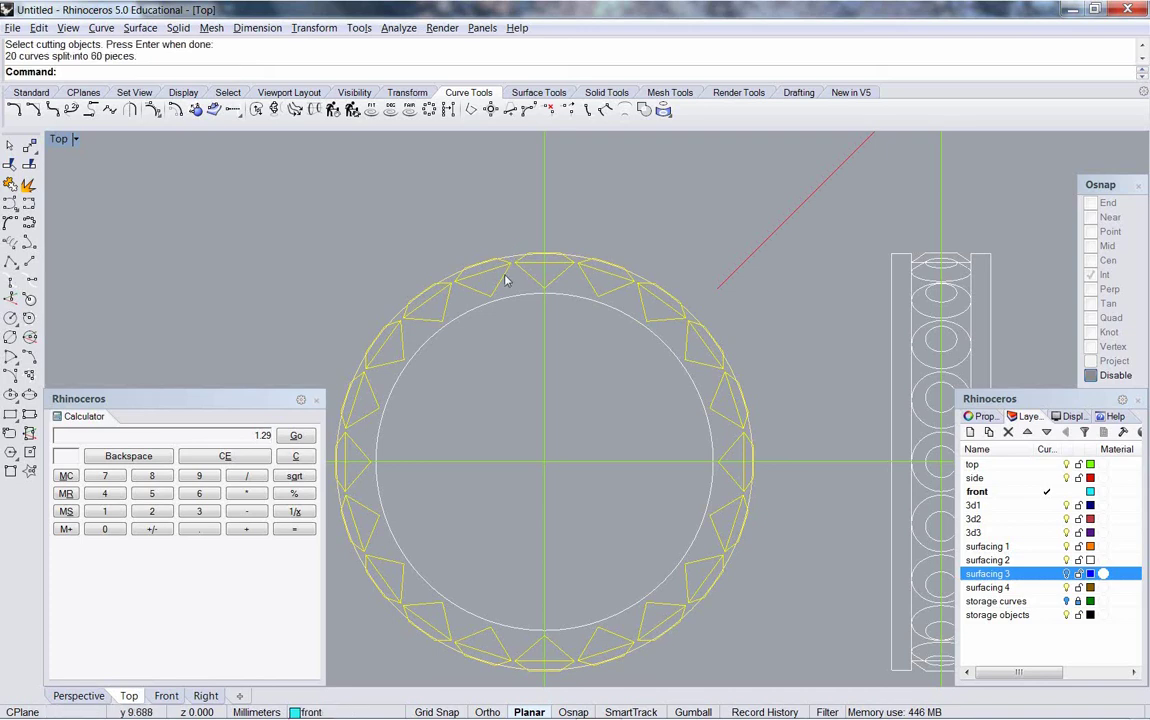
Step: Ungroup all the split gem profile pieces in the front view, excluding the ring's inner and outer circles
{"action": "left_click", "coordinate": [506, 278]}
{"action": "left_click", "coordinate": [526, 276]}
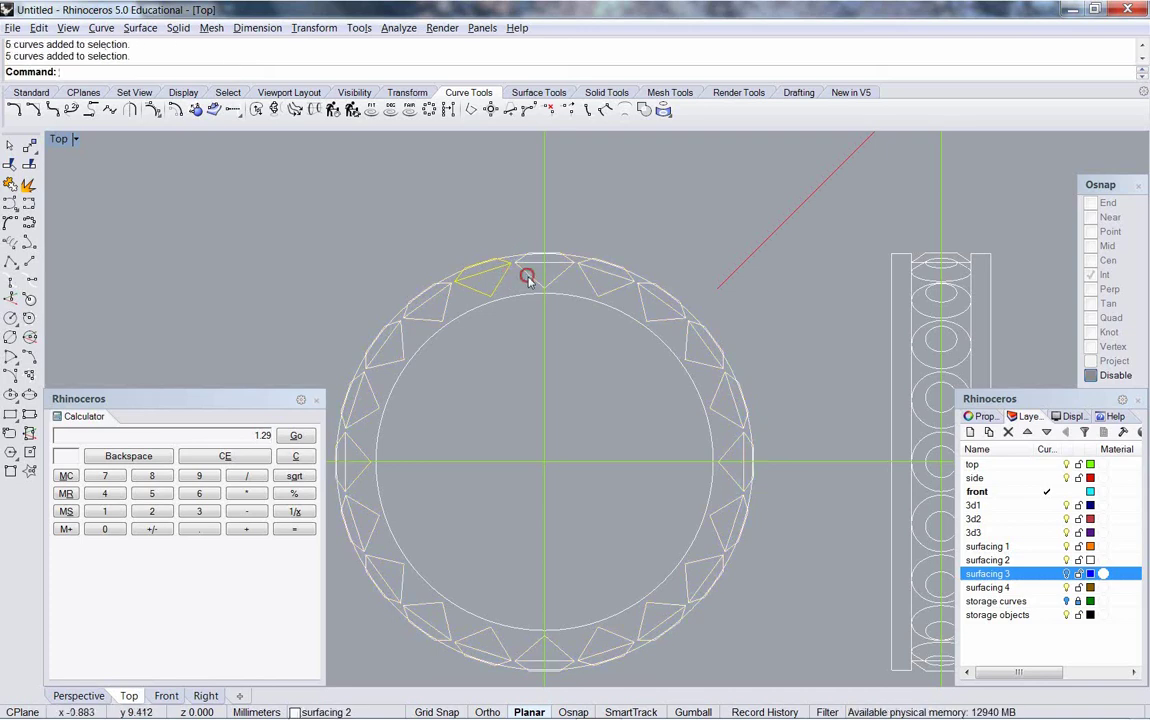
{"action": "scroll", "coordinate": [584, 190], "scroll_direction": "up", "scroll_amount": 5}
{"action": "scroll", "coordinate": [581, 190], "scroll_direction": "down", "scroll_amount": 1}
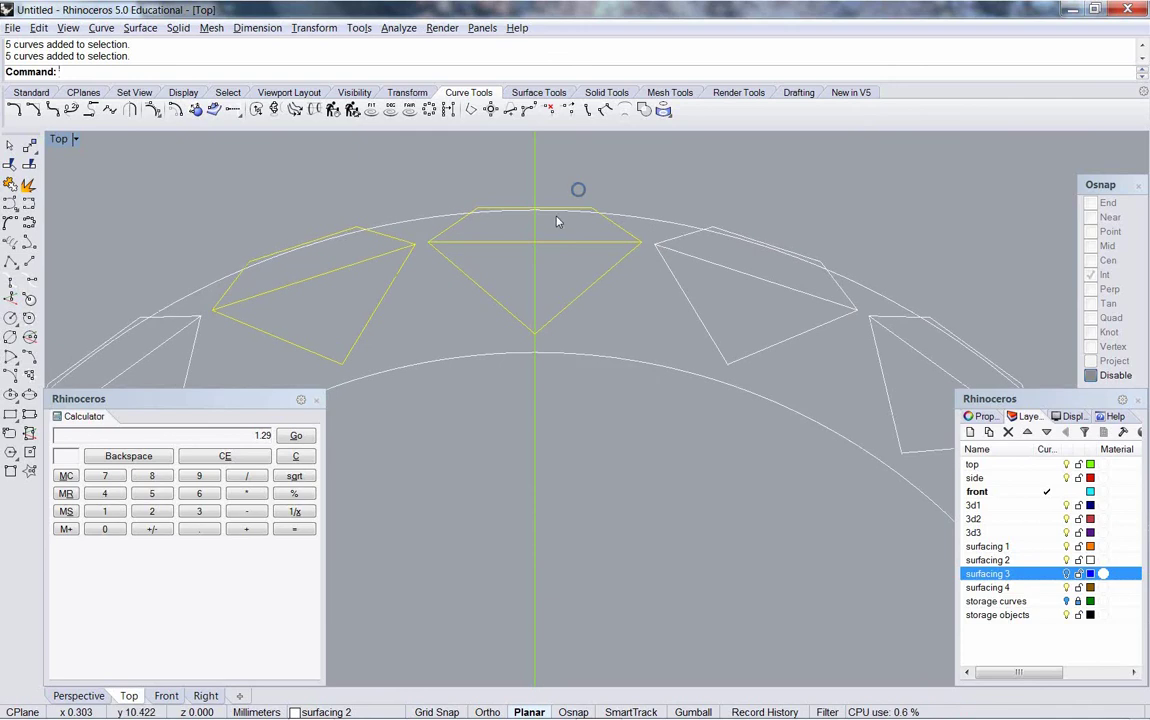
{"action": "scroll", "coordinate": [592, 250], "scroll_direction": "down", "scroll_amount": 5}
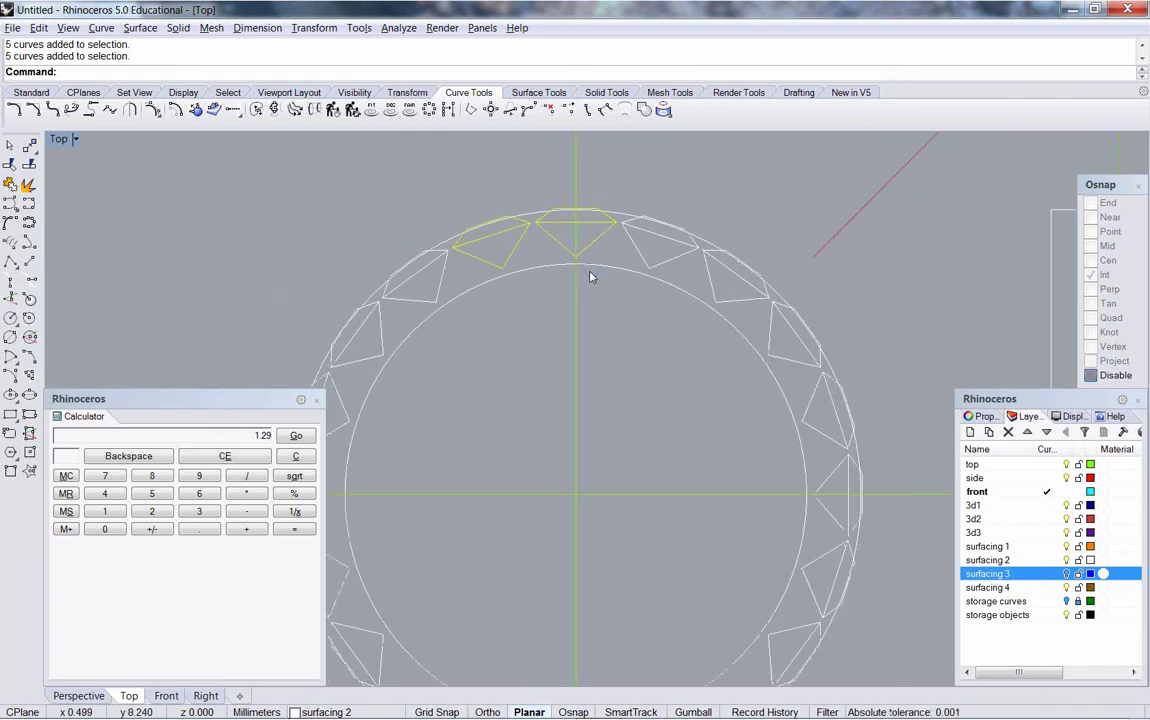
{"action": "scroll", "coordinate": [624, 257], "scroll_direction": "down", "scroll_amount": 3}
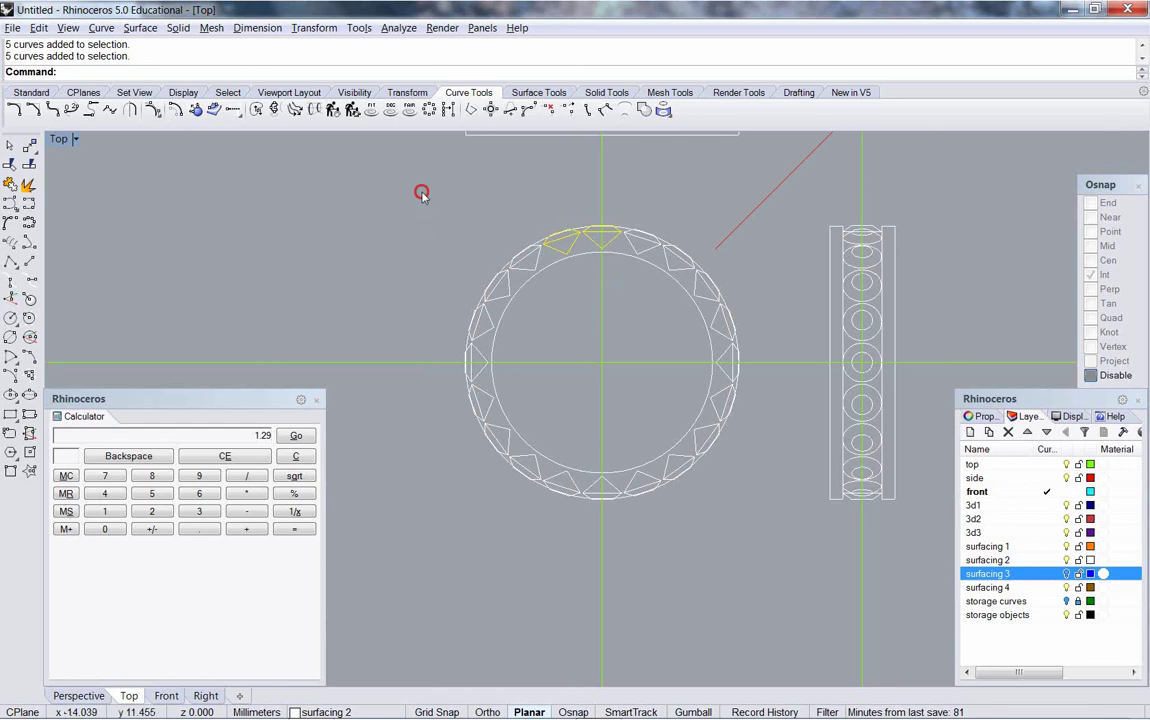
{"action": "left_click_drag", "start_coordinate": [421, 190], "coordinate": [755, 547]}
{"action": "scroll", "coordinate": [721, 264], "scroll_direction": "up", "scroll_amount": 4}
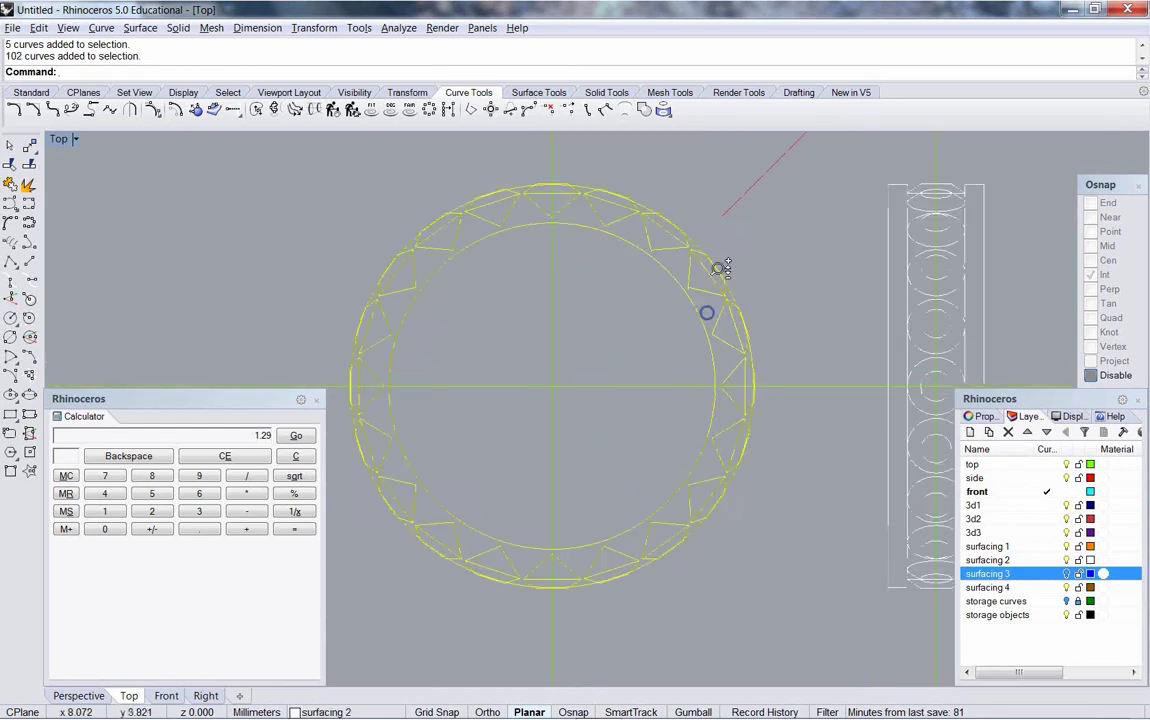
{"action": "left_click", "coordinate": [731, 293], "text": "ctrl"}
{"action": "left_click", "coordinate": [690, 310], "text": "ctrl"}
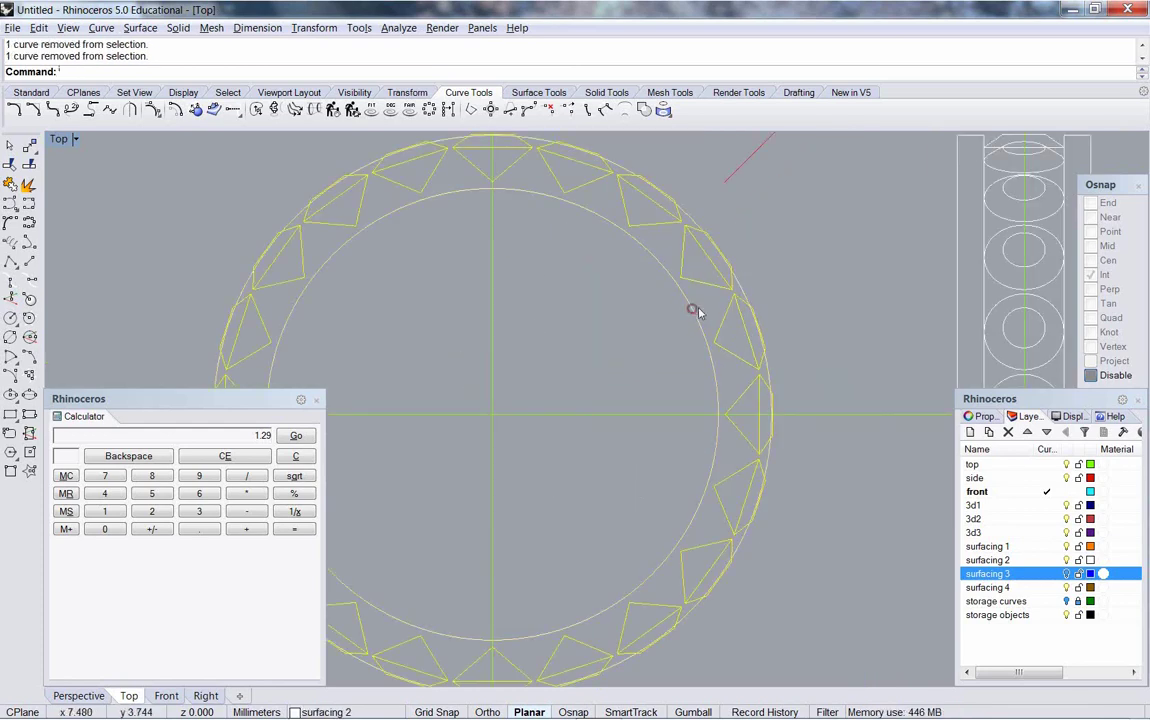
{"action": "scroll", "coordinate": [692, 320], "scroll_direction": "down", "scroll_amount": 3}
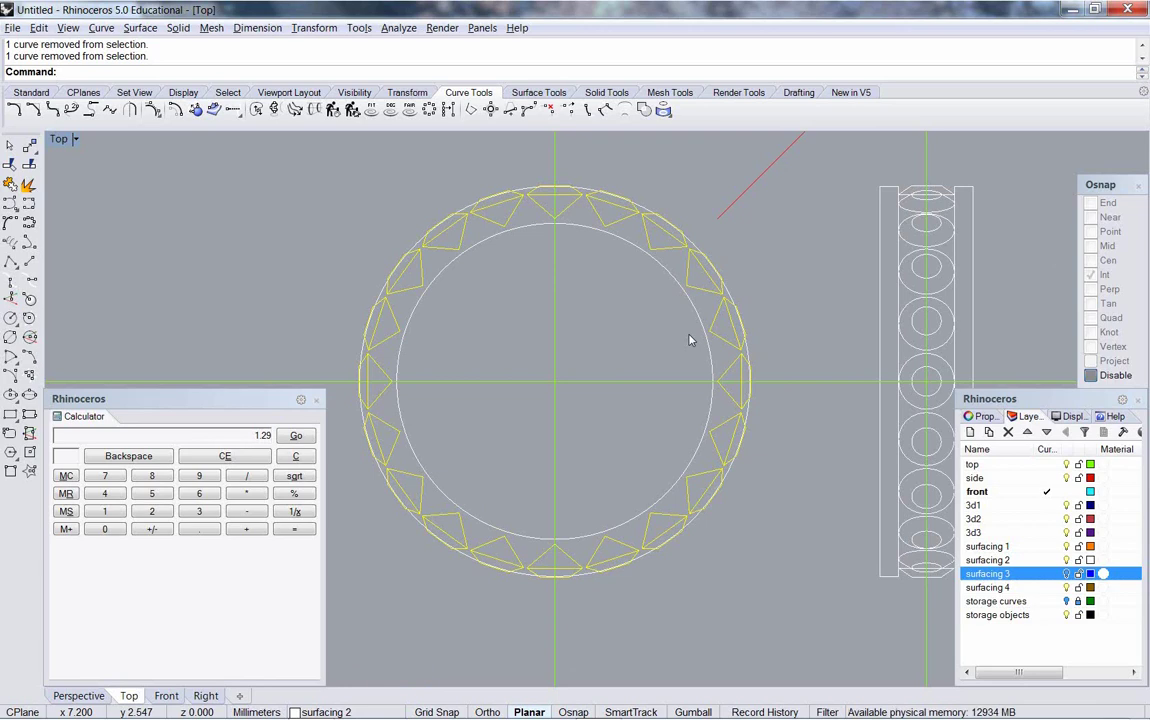
{"action": "key", "text": "ctrl+shift+g"}
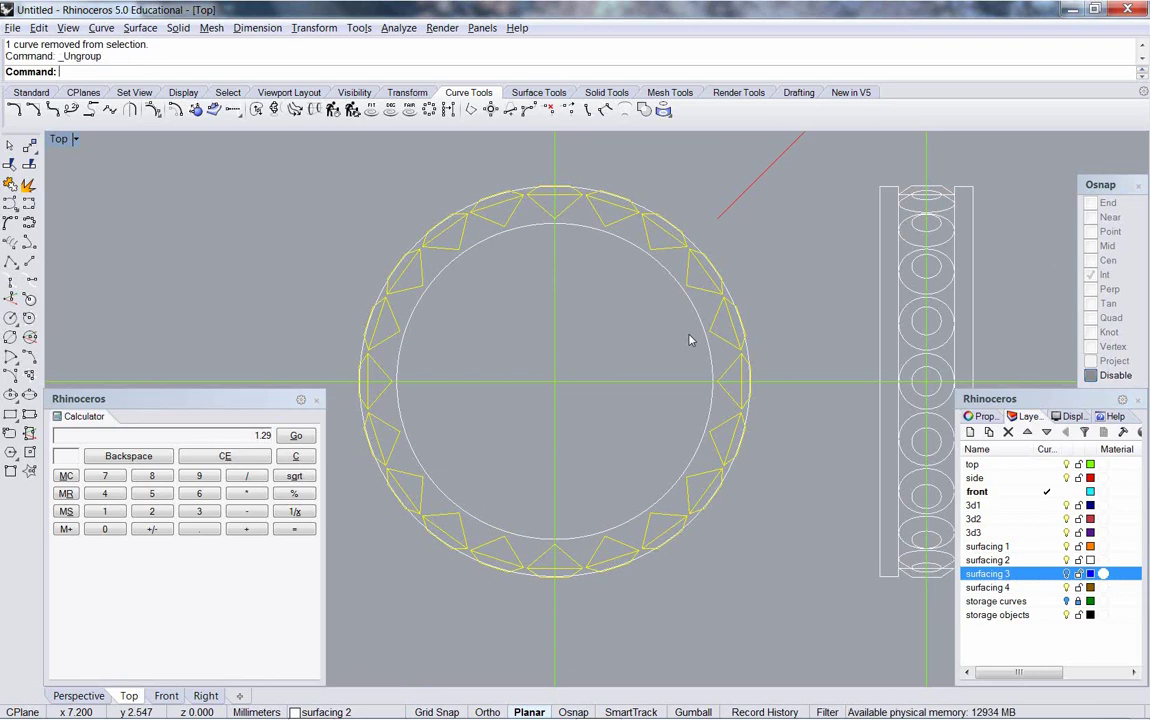
{"action": "key", "text": "ctrl+shift+g"}
Step: Check individual pieces of the top gem profile to see where the outer circle has split them
{"action": "right_click_drag", "start_coordinate": [552, 216], "coordinate": [563, 285]}
{"action": "scroll", "coordinate": [563, 285], "scroll_direction": "up", "scroll_amount": 3}
{"action": "left_click", "coordinate": [573, 255]}
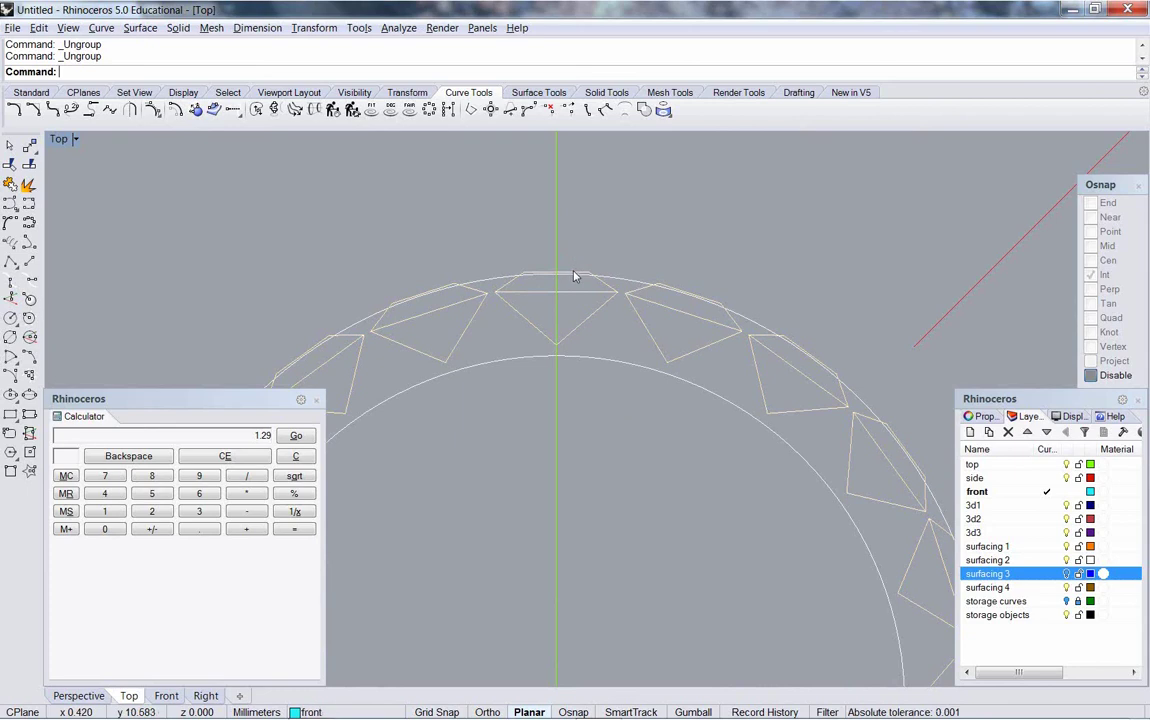
{"action": "left_click", "coordinate": [530, 294]}
{"action": "scroll", "coordinate": [562, 248], "scroll_direction": "up", "scroll_amount": 2}
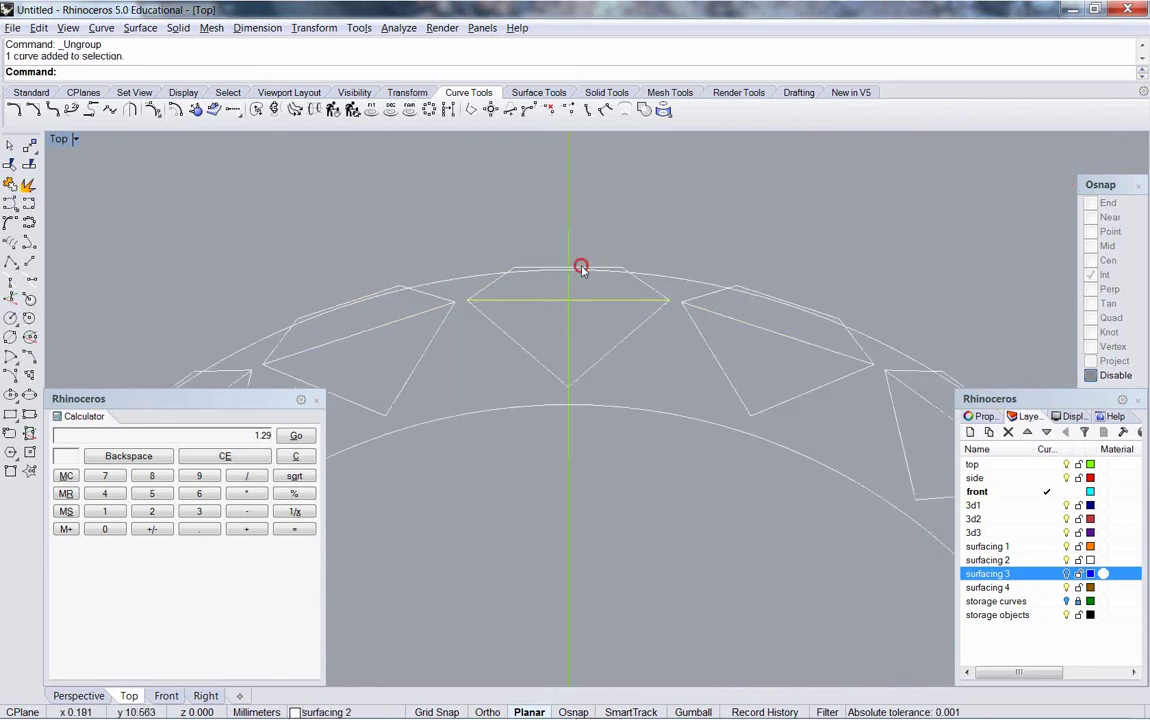
{"action": "left_click", "coordinate": [566, 271]}
{"action": "scroll", "coordinate": [600, 248], "scroll_direction": "up", "scroll_amount": 3}
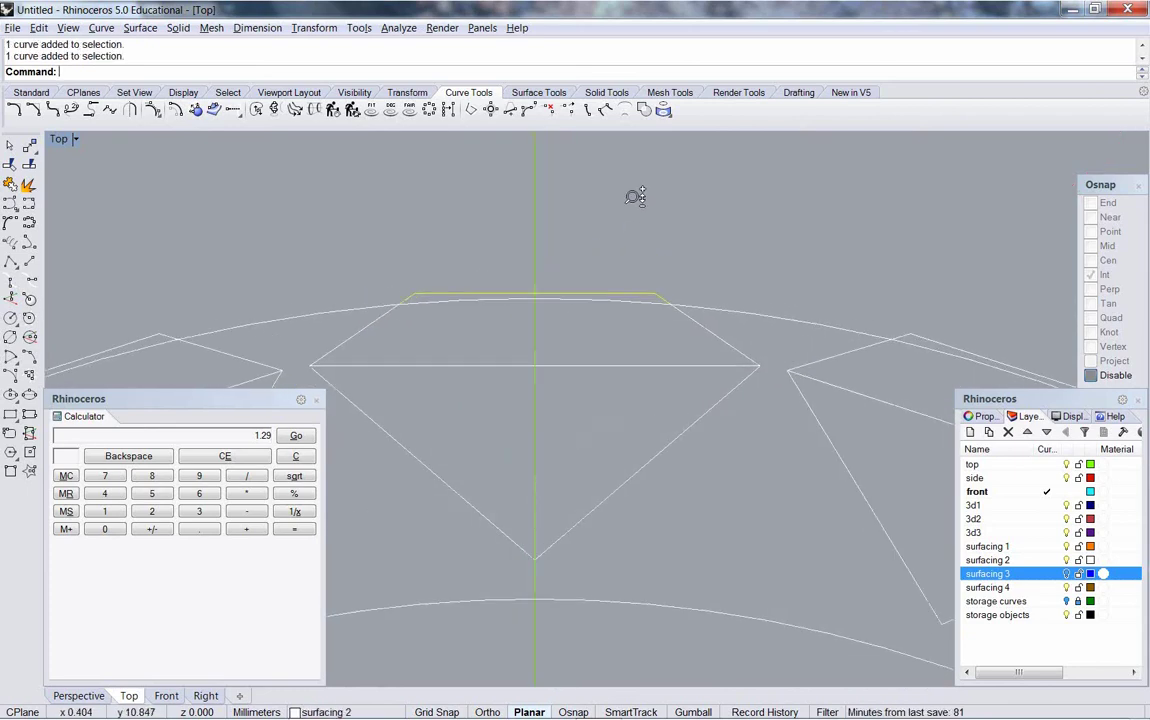
{"action": "scroll", "coordinate": [600, 285], "scroll_direction": "down", "scroll_amount": 5}
Step: Move all gem profile pieces lying inside the front view's outer circle to the surfacing 3 layer
{"action": "left_click", "coordinate": [611, 277]}
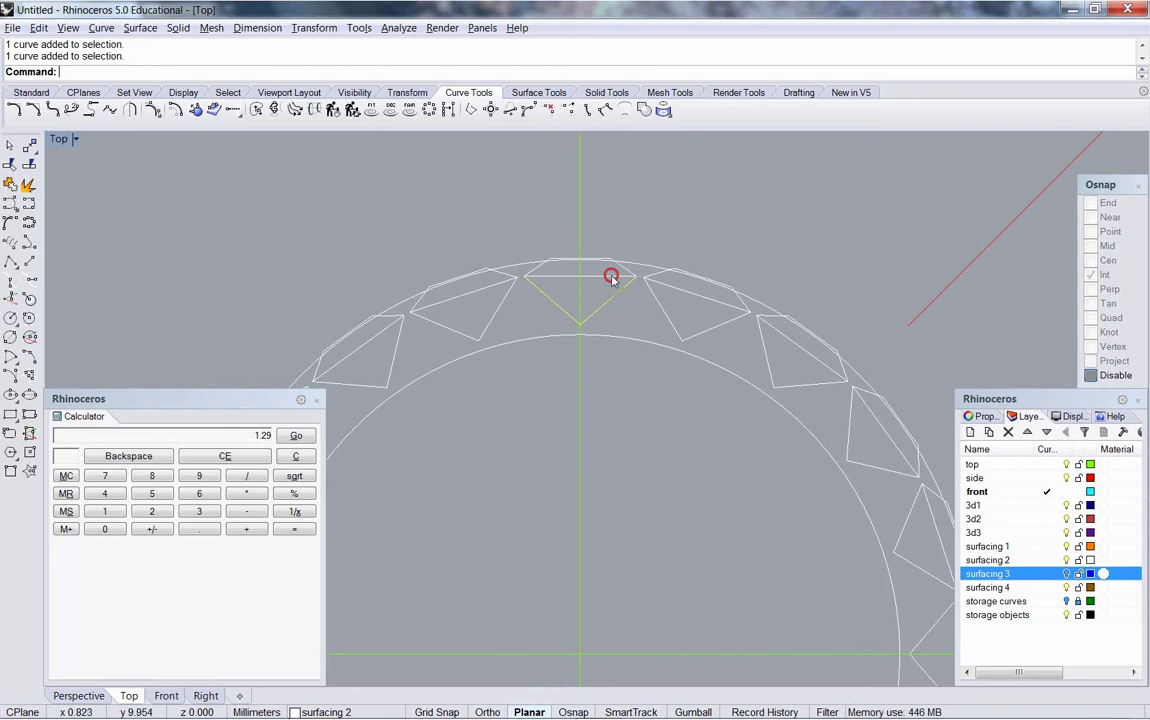
{"action": "left_click", "coordinate": [663, 311], "text": "shift"}
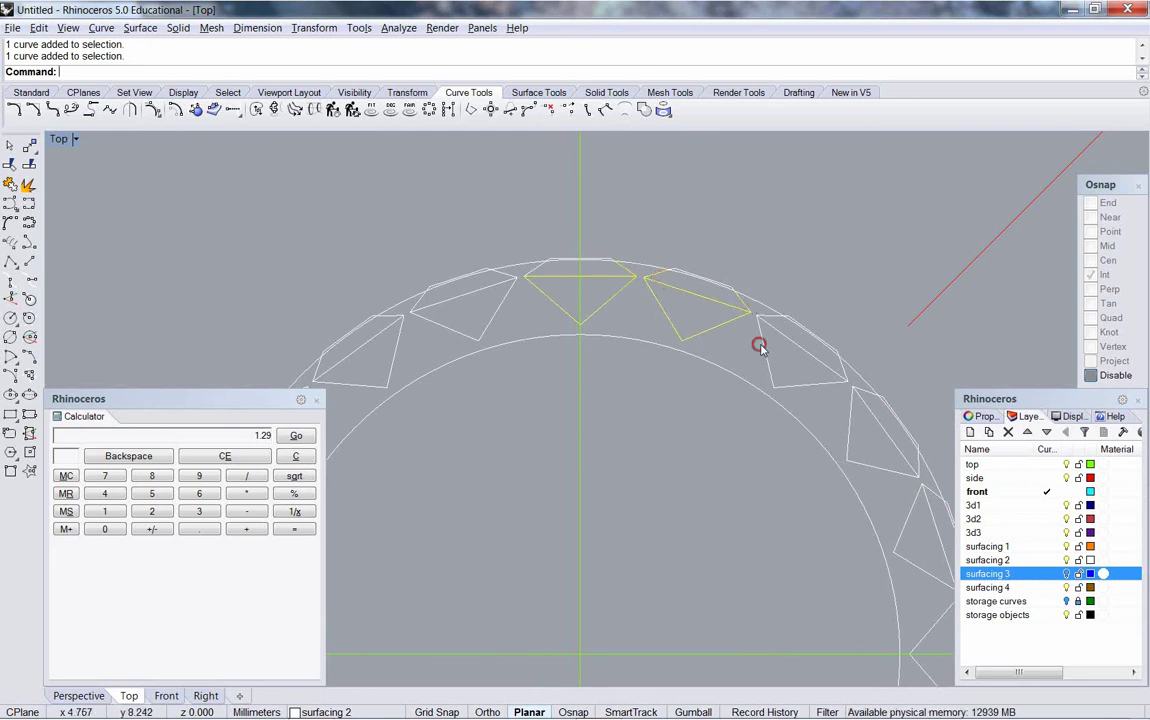
{"action": "left_click", "coordinate": [805, 384], "text": "shift"}
{"action": "right_click_drag", "start_coordinate": [847, 438], "coordinate": [699, 314]}
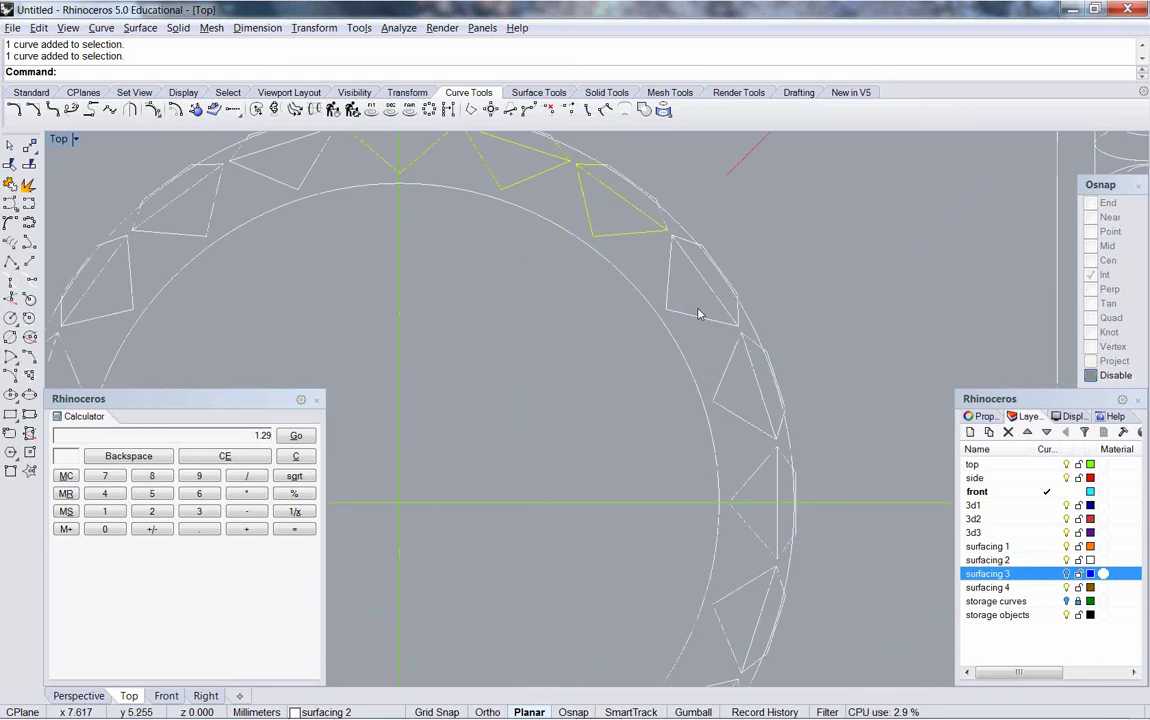
{"action": "left_click", "coordinate": [702, 320], "text": "shift"}
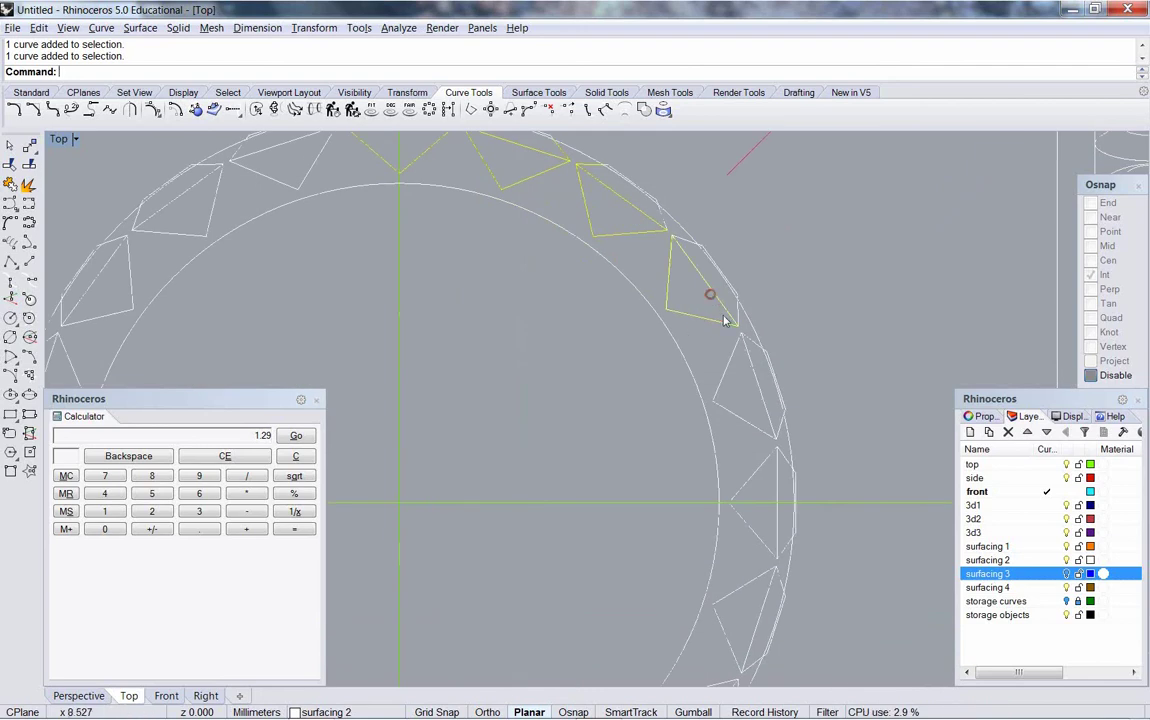
{"action": "left_click", "coordinate": [749, 365], "text": "shift"}
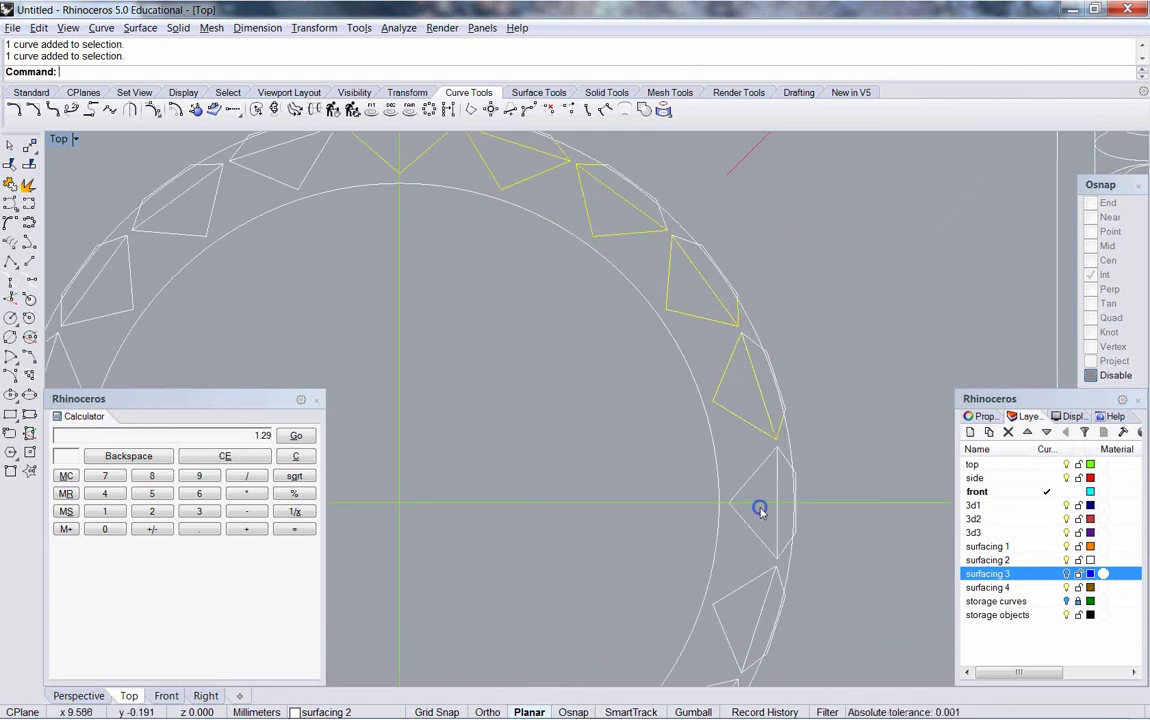
{"action": "right_click_drag", "start_coordinate": [760, 504], "coordinate": [748, 311]}
{"action": "left_click", "coordinate": [742, 247], "text": "shift"}
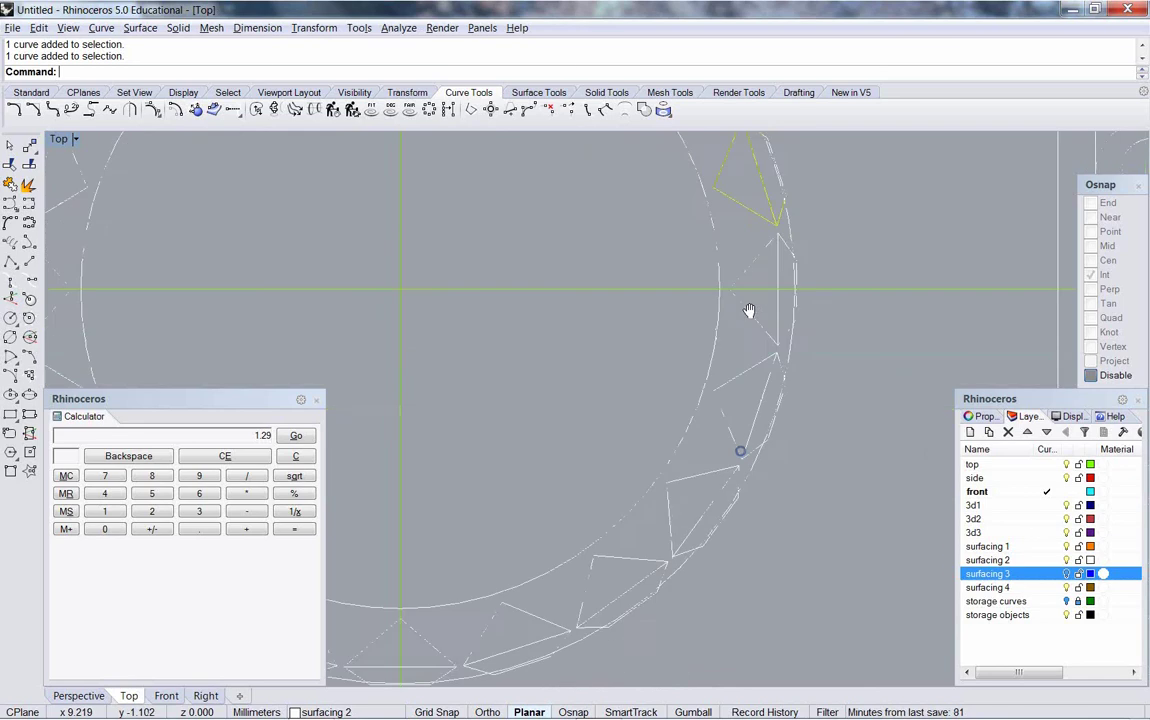
{"action": "left_click", "coordinate": [777, 294], "text": "shift"}
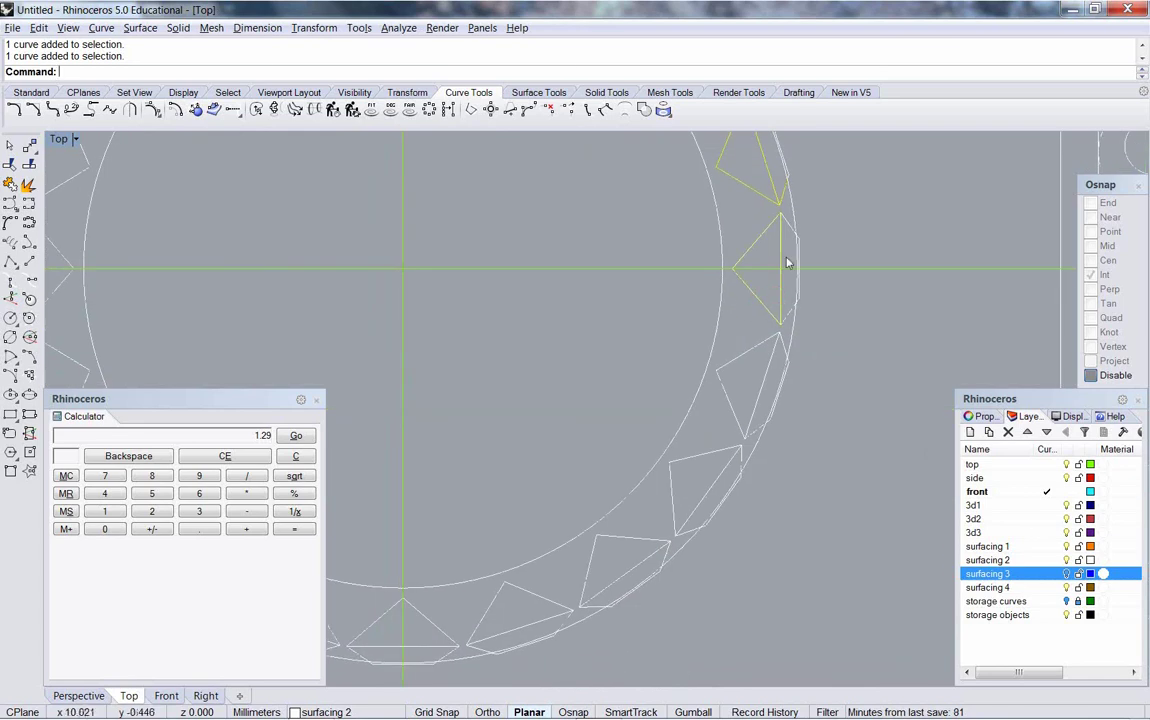
{"action": "left_click", "coordinate": [788, 231], "text": "shift"}
{"action": "left_click", "coordinate": [786, 316], "text": "shift"}
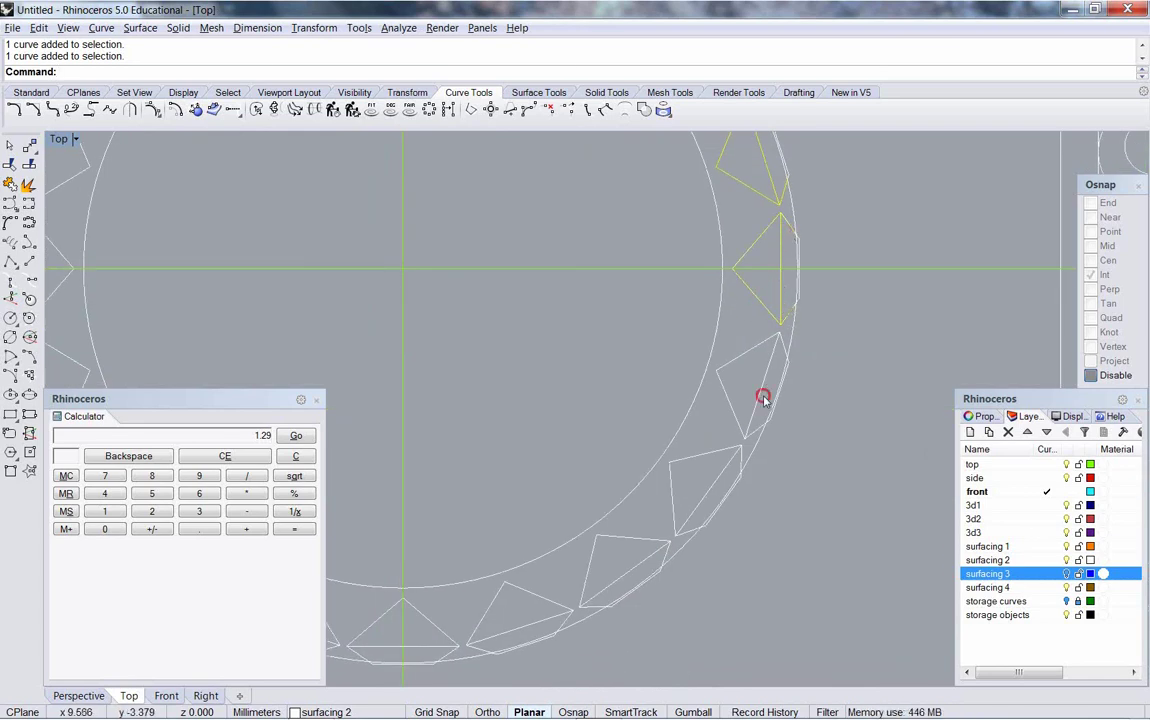
{"action": "left_click", "coordinate": [732, 400], "text": "shift"}
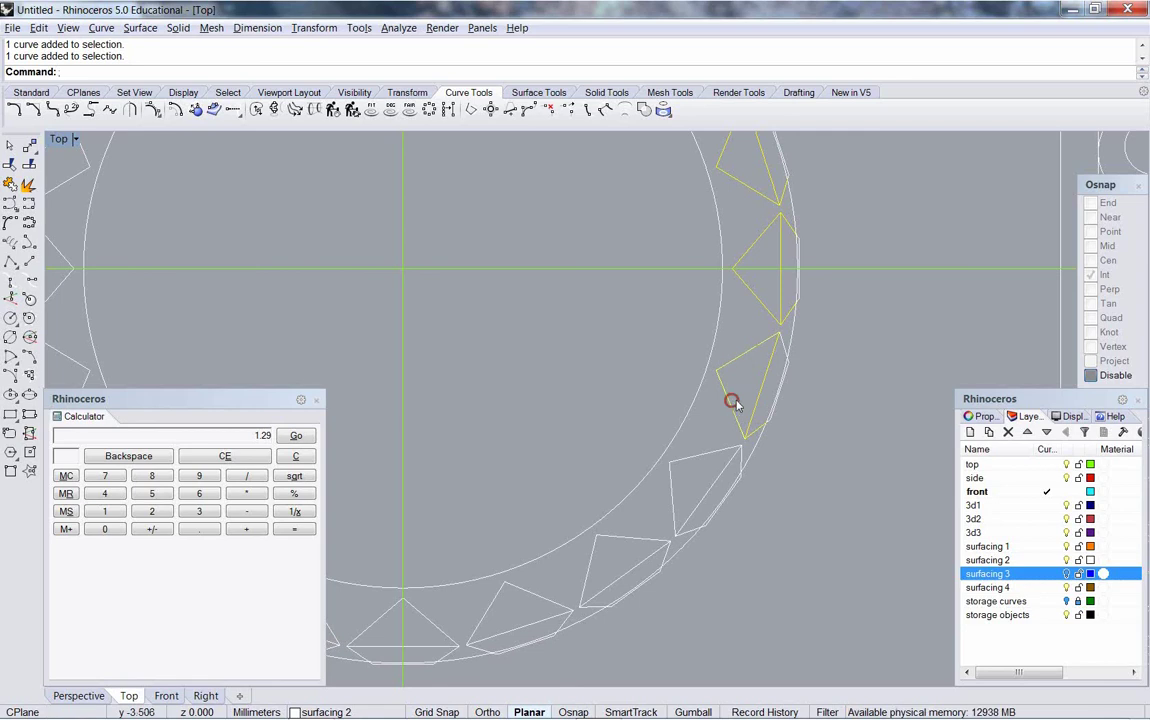
{"action": "left_click", "coordinate": [784, 348], "text": "shift"}
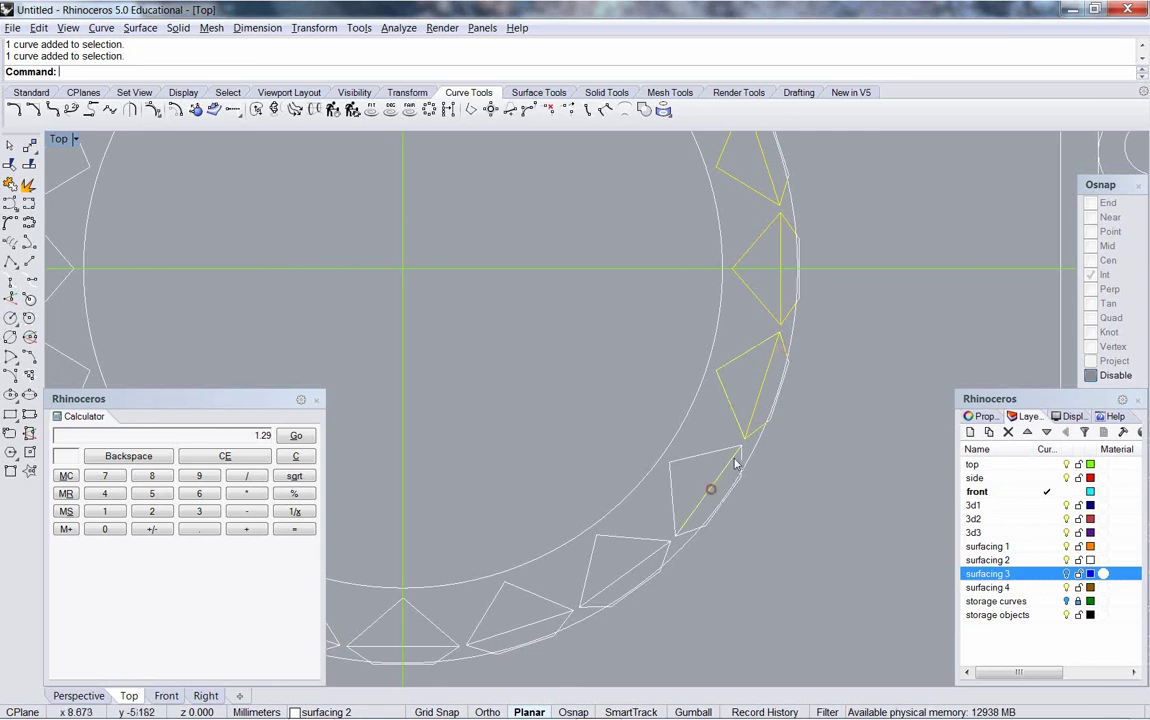
{"action": "left_click", "coordinate": [742, 456], "text": "shift"}
{"action": "left_click", "coordinate": [705, 468], "text": "shift"}
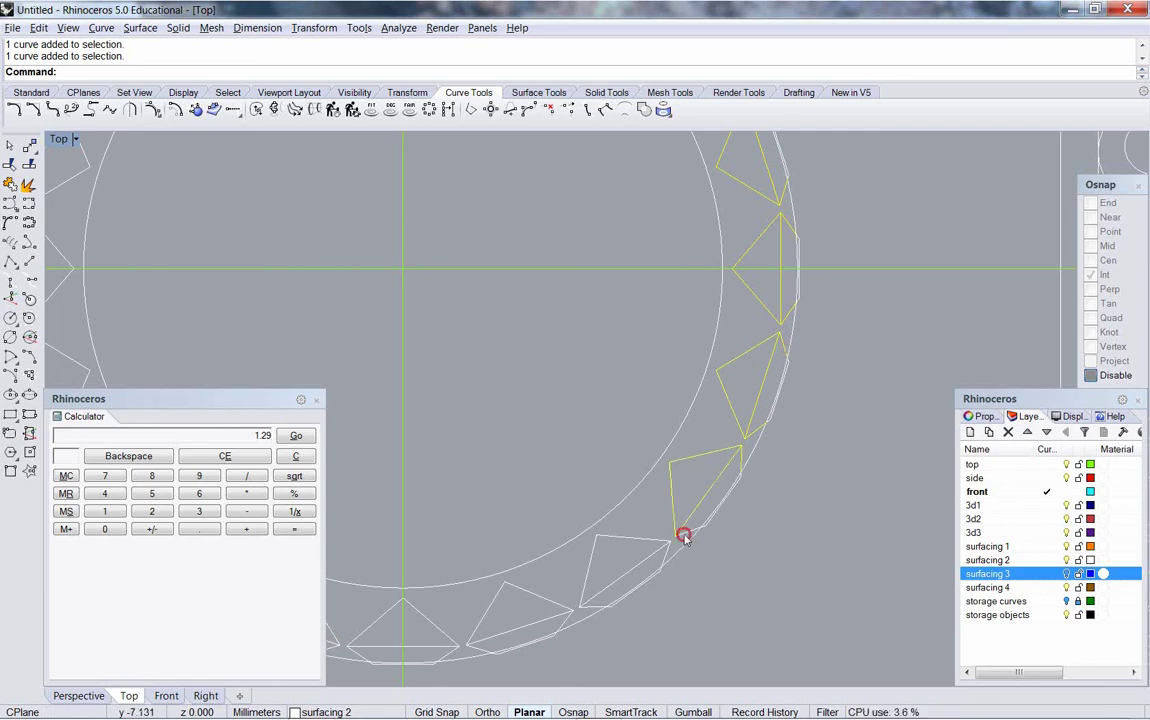
{"action": "right_click_drag", "start_coordinate": [663, 532], "coordinate": [744, 449]}
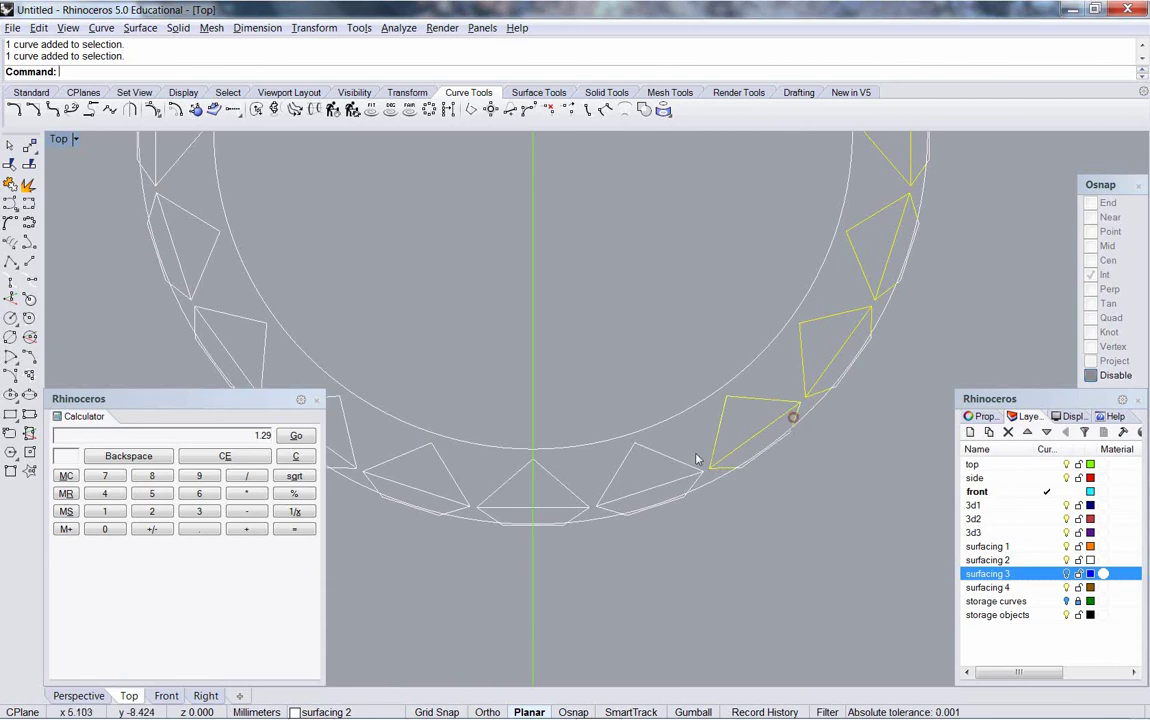
{"action": "left_click", "coordinate": [667, 462], "text": "shift"}
{"action": "left_click", "coordinate": [657, 484], "text": "shift"}
{"action": "left_click", "coordinate": [609, 508], "text": "shift"}
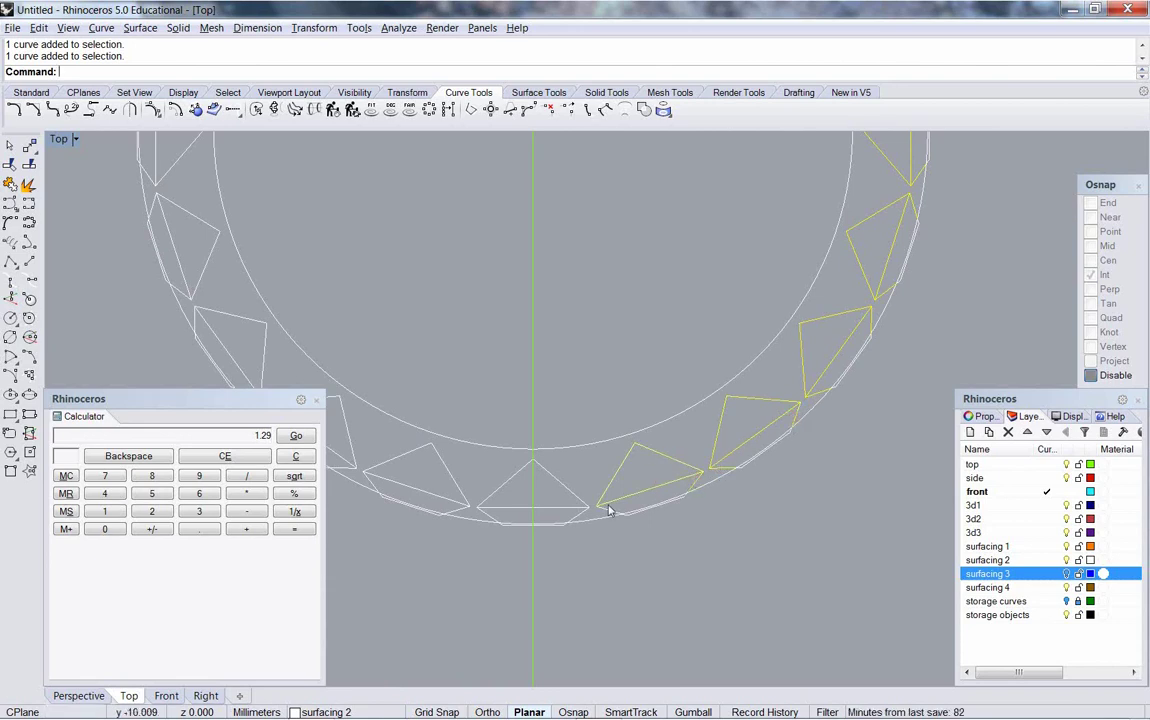
{"action": "left_click", "coordinate": [560, 487], "text": "shift"}
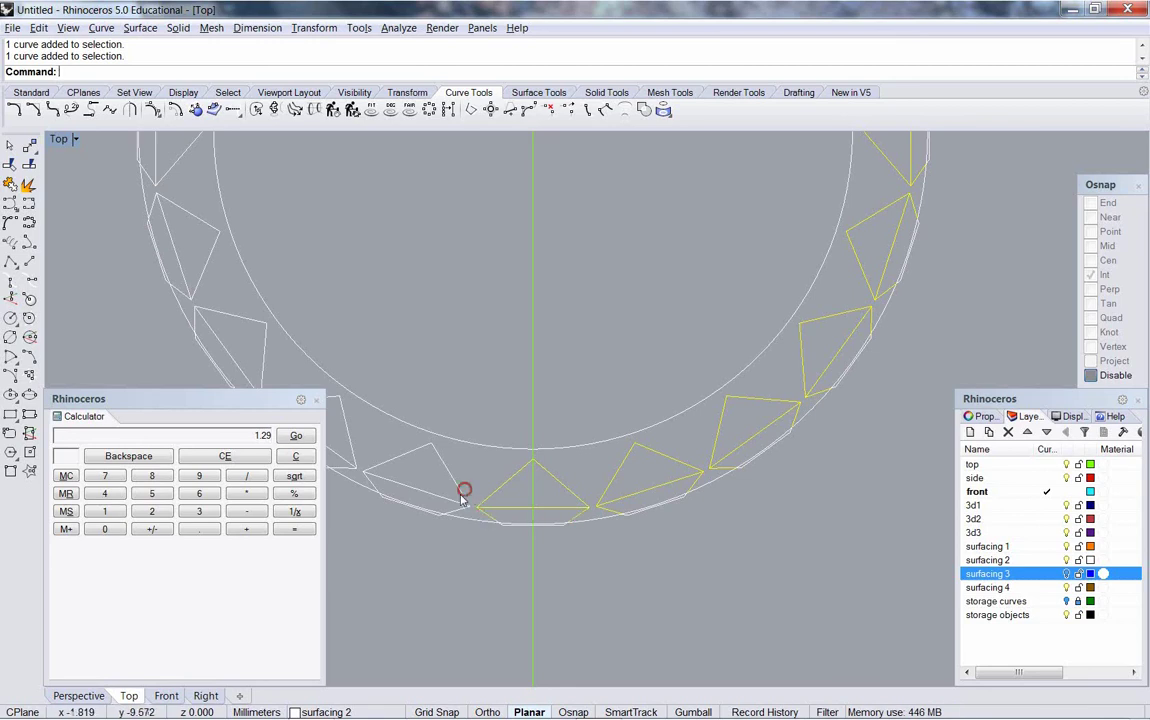
{"action": "right_click_drag", "start_coordinate": [442, 496], "coordinate": [593, 512]}
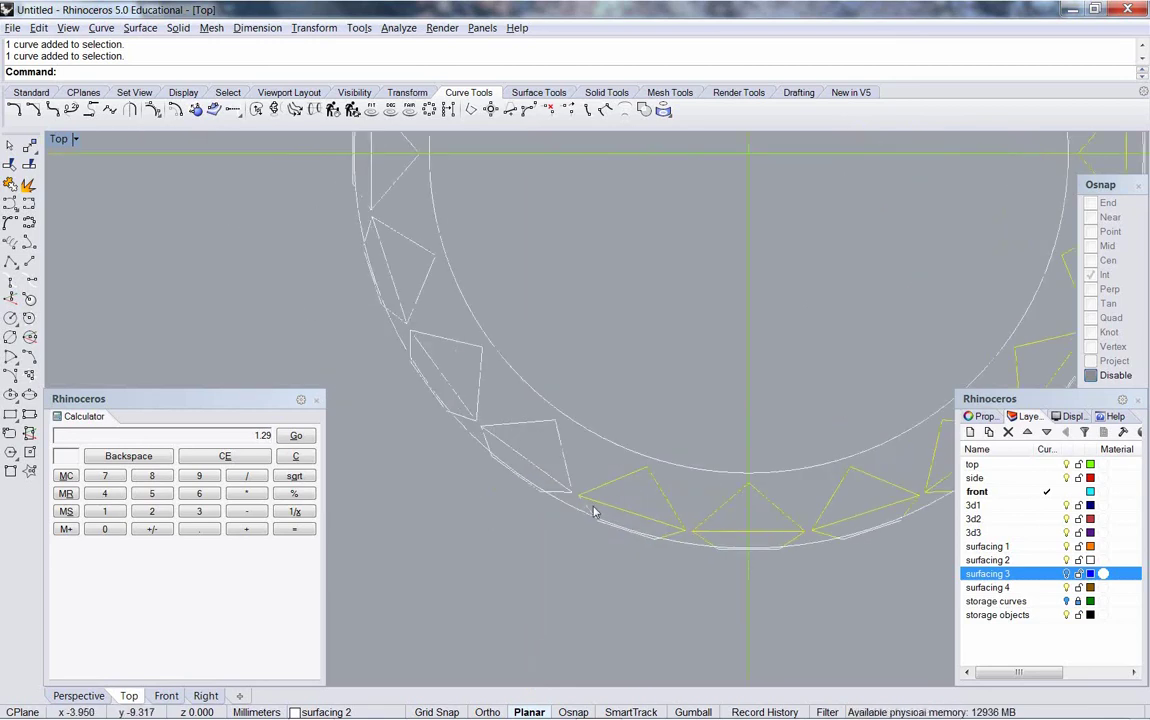
{"action": "left_click", "coordinate": [557, 477], "text": "shift"}
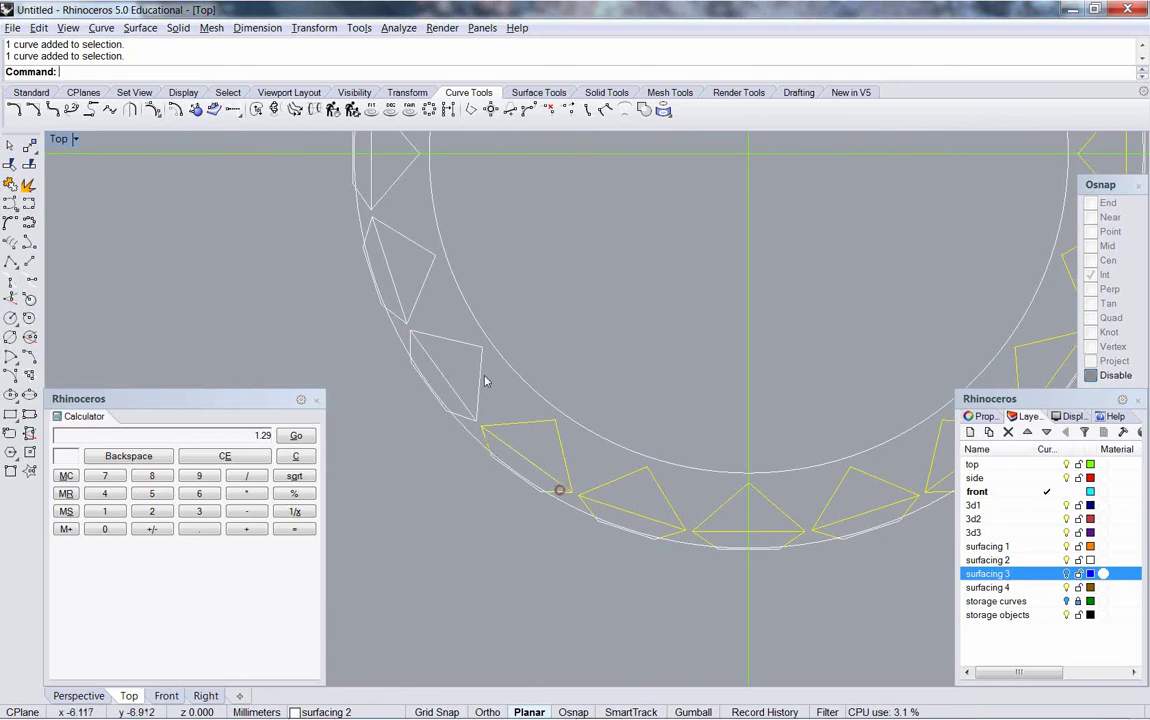
{"action": "right_click_drag", "start_coordinate": [483, 381], "coordinate": [526, 454]}
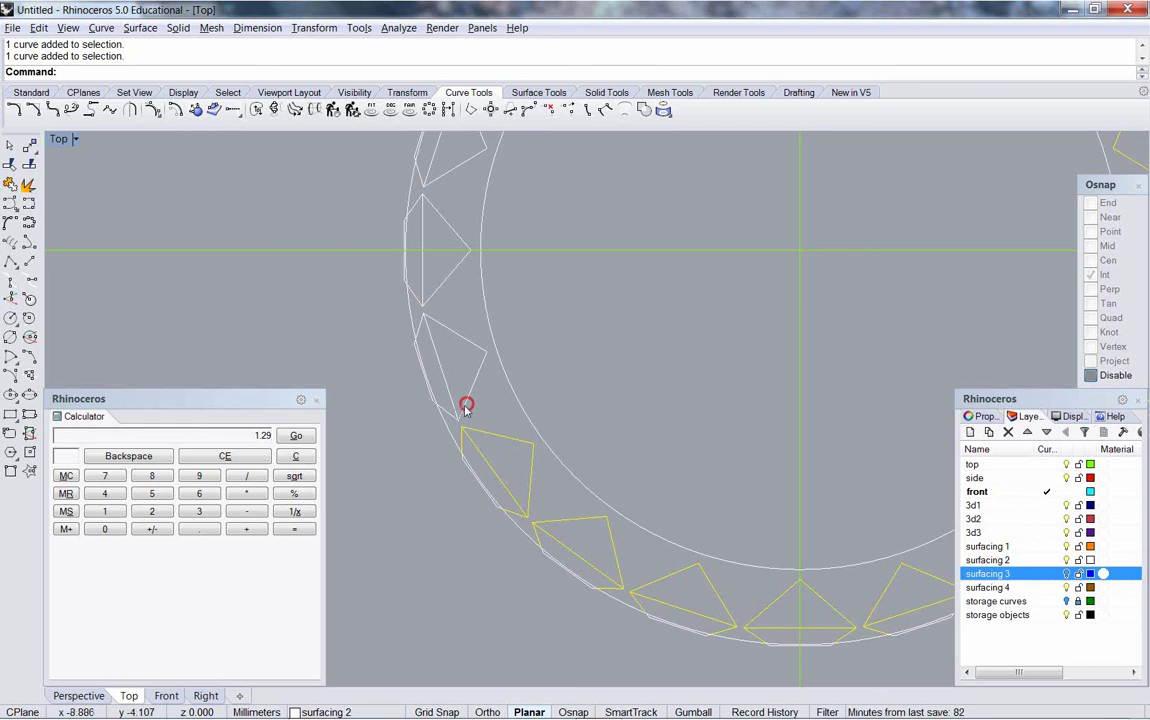
{"action": "right_click_drag", "start_coordinate": [457, 341], "coordinate": [459, 418], "text": "ctrl+shift"}
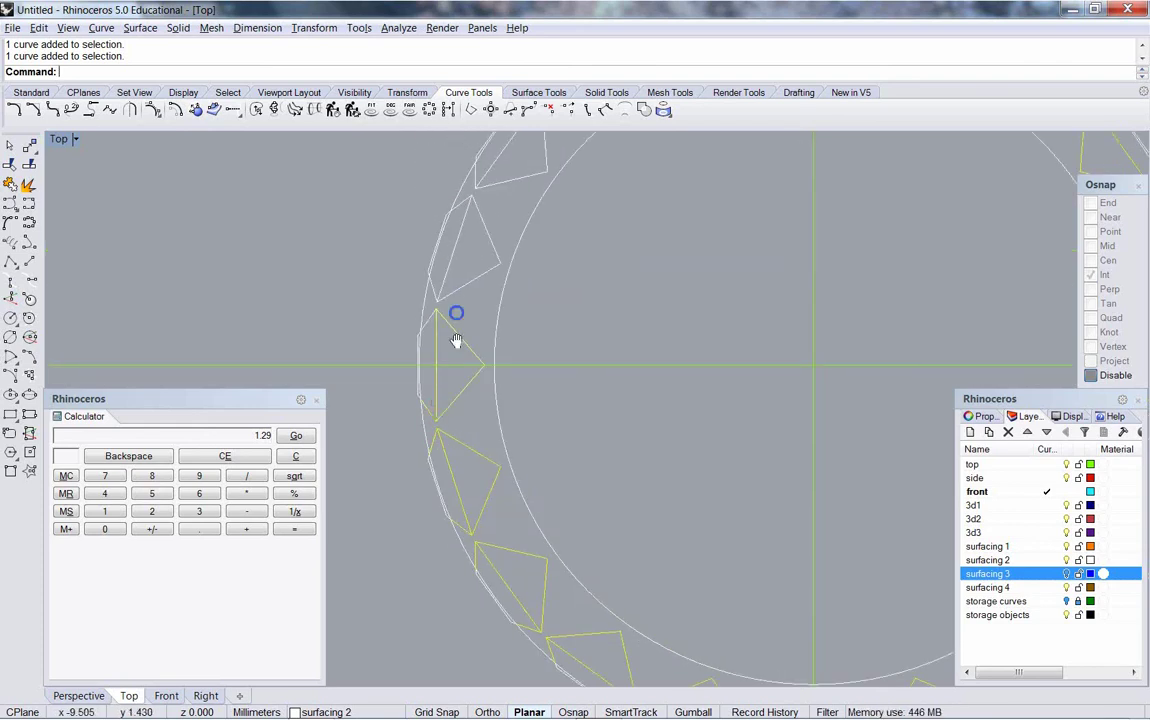
{"action": "right_click_drag", "start_coordinate": [456, 341], "coordinate": [441, 404], "text": "ctrl+shift"}
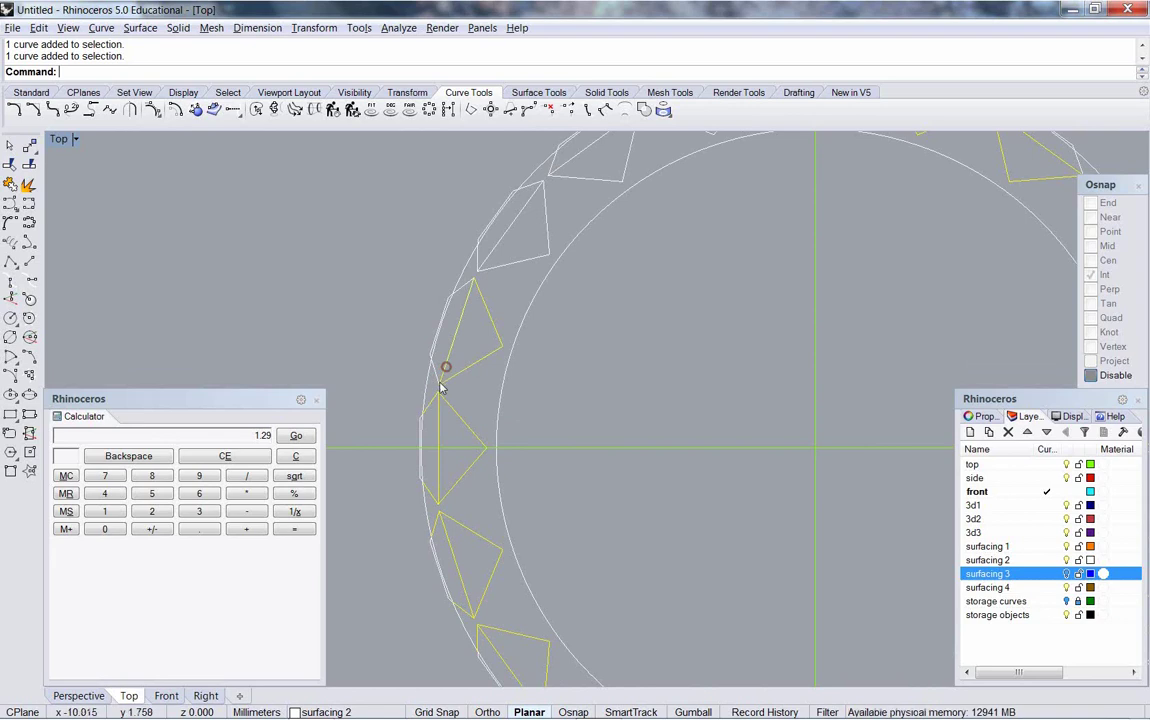
{"action": "left_click", "coordinate": [471, 283]}
{"action": "right_click_drag", "start_coordinate": [471, 285], "coordinate": [483, 403], "text": "ctrl+shift"}
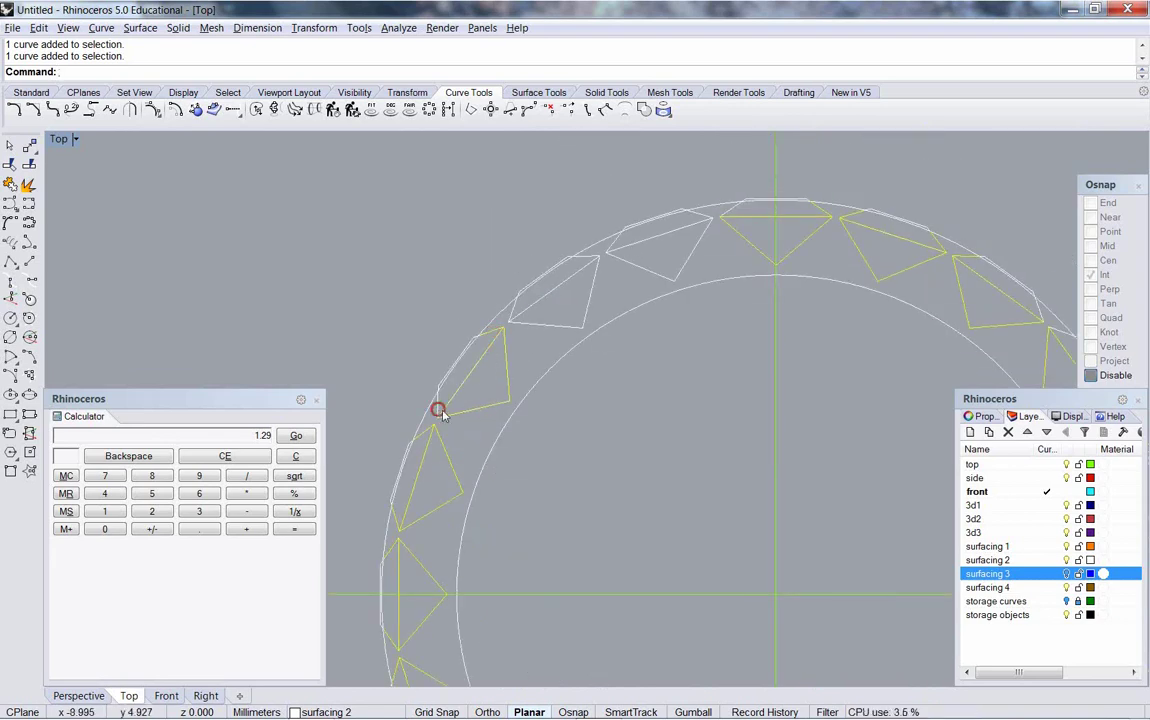
{"action": "left_click_drag", "start_coordinate": [580, 320], "coordinate": [514, 315]}
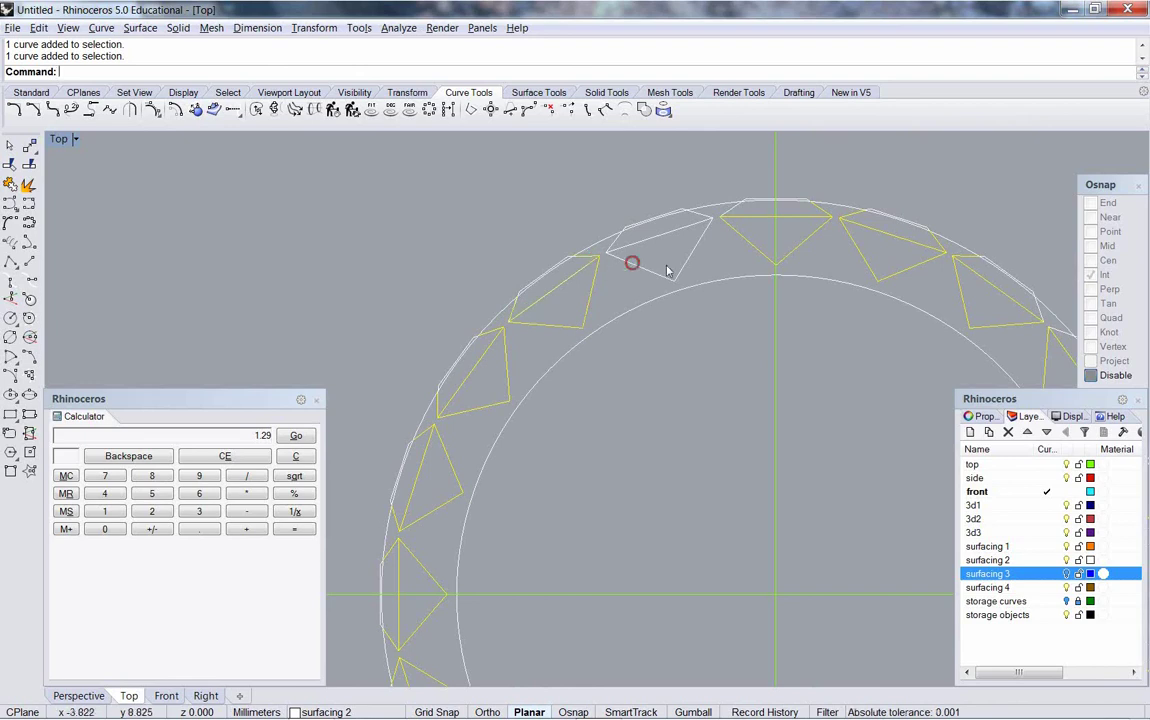
{"action": "left_click", "coordinate": [624, 252]}
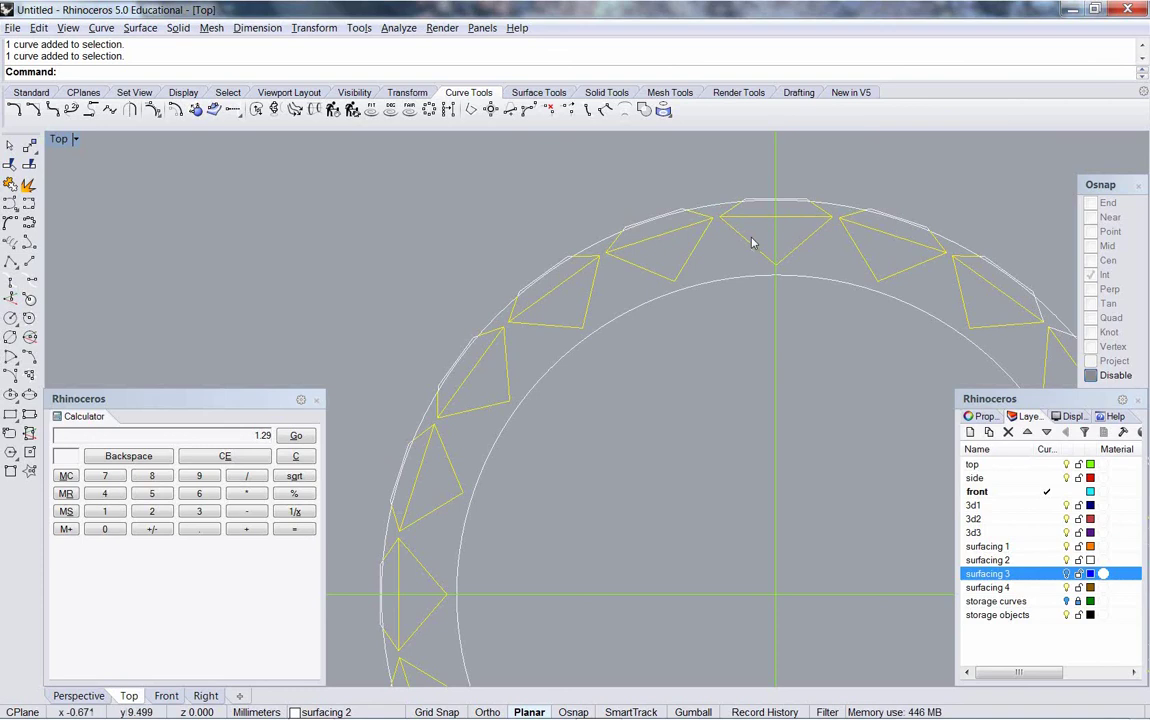
{"action": "scroll", "coordinate": [752, 265], "scroll_direction": "down", "scroll_amount": 3}
{"action": "scroll", "coordinate": [752, 265], "scroll_direction": "down", "scroll_amount": 2}
{"action": "right_click_drag", "start_coordinate": [765, 334], "coordinate": [598, 302]}
{"action": "right_click", "coordinate": [599, 300]}
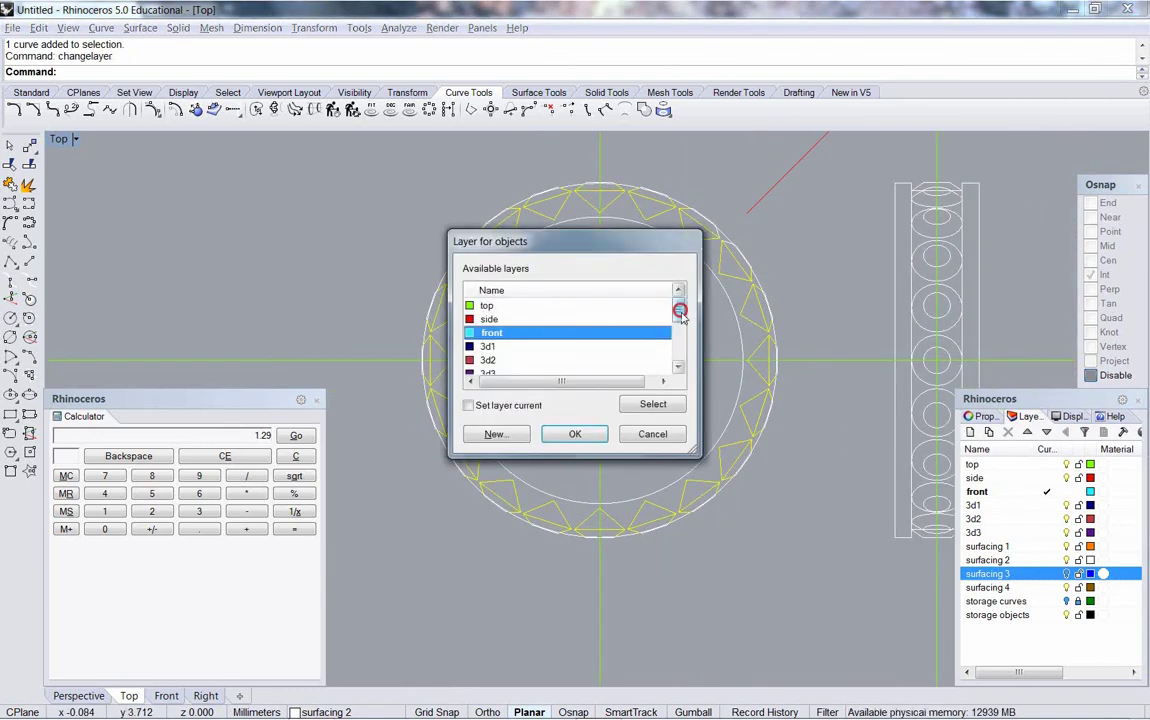
{"action": "left_click_drag", "start_coordinate": [680, 311], "coordinate": [681, 338]}
{"action": "left_click", "coordinate": [530, 346]}
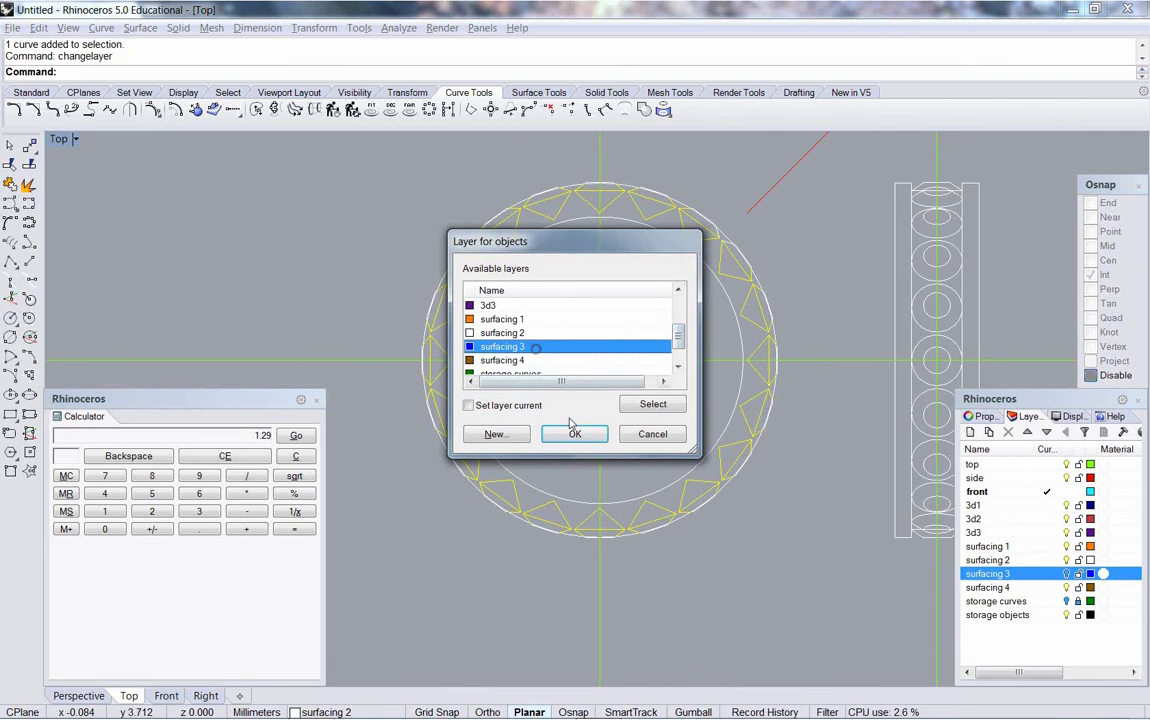
{"action": "left_click", "coordinate": [575, 436]}
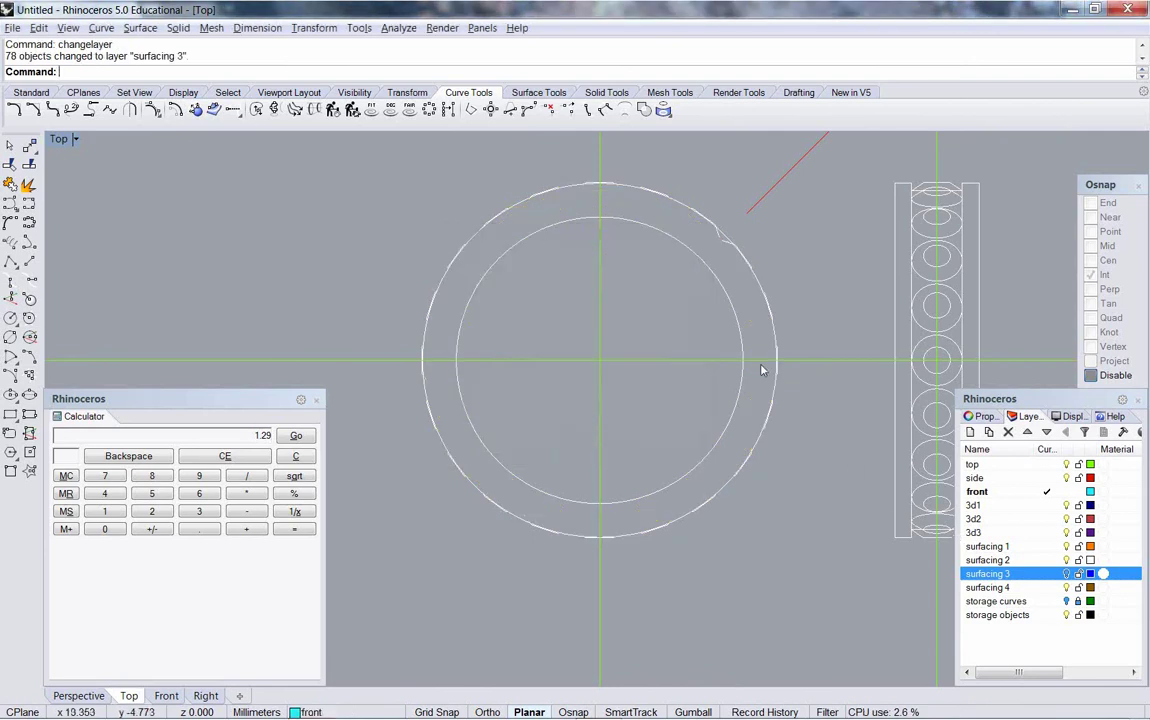
Step: Move the two missed gem profile pieces at the front view's upper-right edge to the surfacing 3 layer
{"action": "scroll", "coordinate": [720, 275], "scroll_direction": "up", "scroll_amount": 3}
{"action": "left_click", "coordinate": [726, 240]}
{"action": "left_click", "coordinate": [723, 253]}
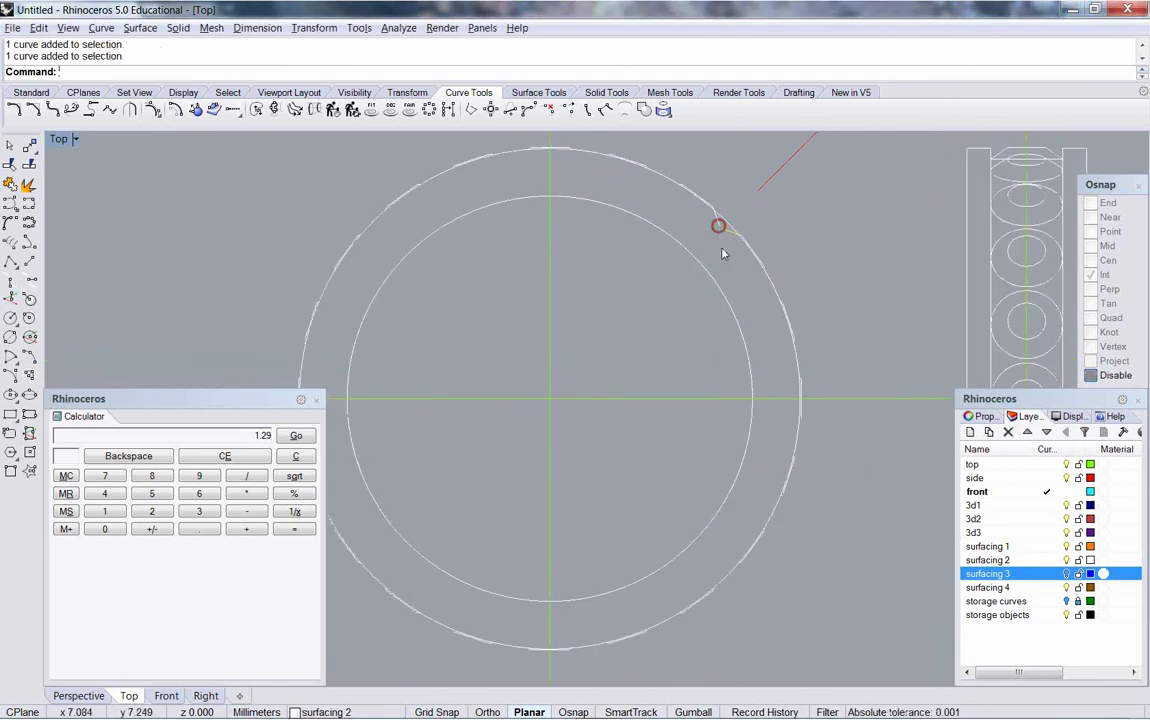
{"action": "right_click", "coordinate": [718, 309]}
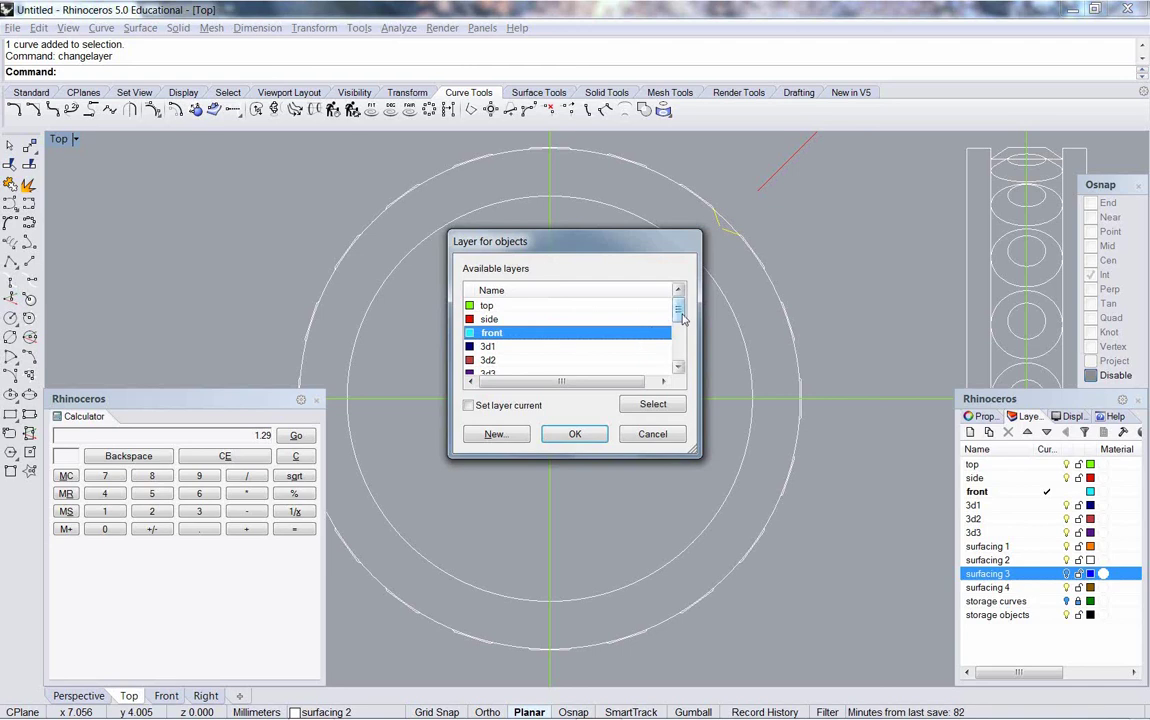
{"action": "left_click_drag", "start_coordinate": [680, 318], "coordinate": [680, 338]}
{"action": "left_click", "coordinate": [575, 334]}
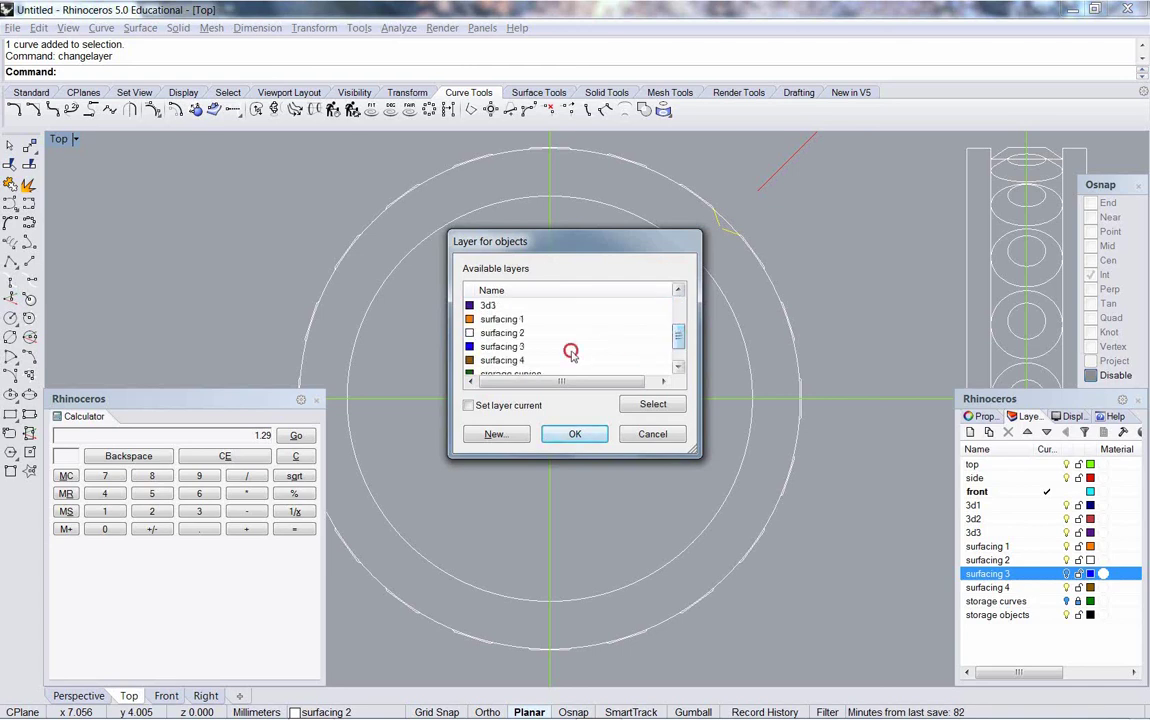
{"action": "left_click", "coordinate": [580, 434]}
Step: Show the surfacing 3 layer to check the moved gem pieces against the three views
{"action": "right_click_drag", "start_coordinate": [602, 420], "coordinate": [706, 352]}
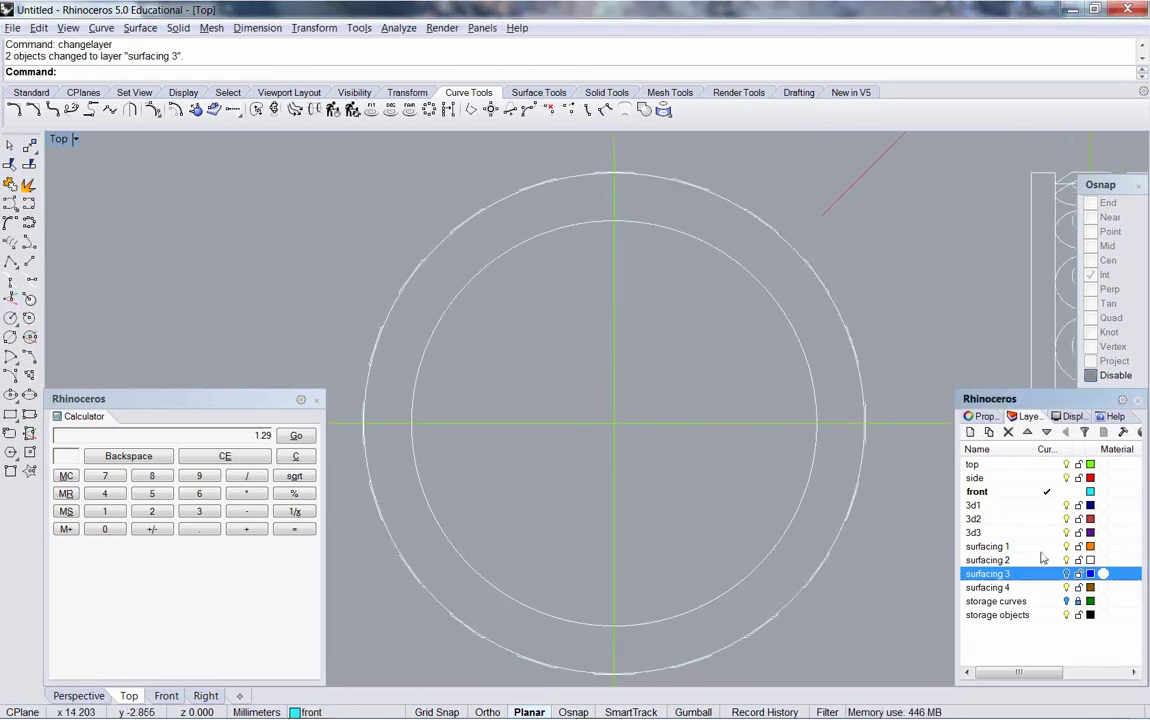
{"action": "left_click", "coordinate": [1066, 574]}
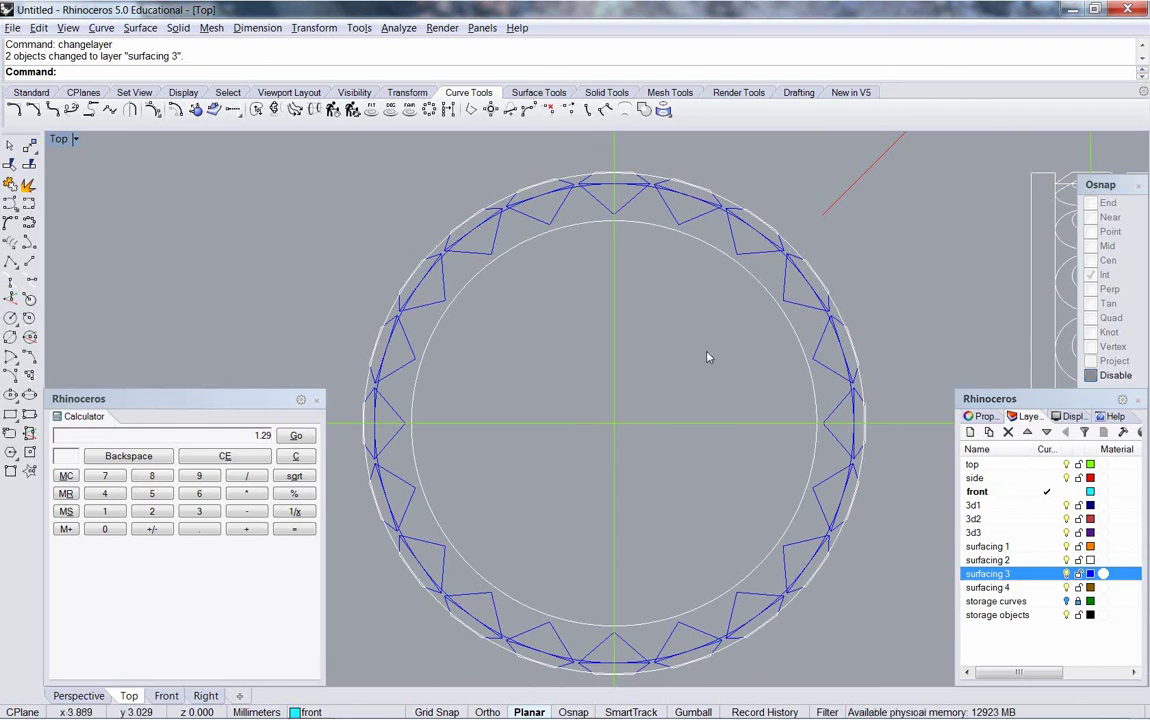
{"action": "scroll", "coordinate": [706, 357], "scroll_direction": "down", "scroll_amount": 5}
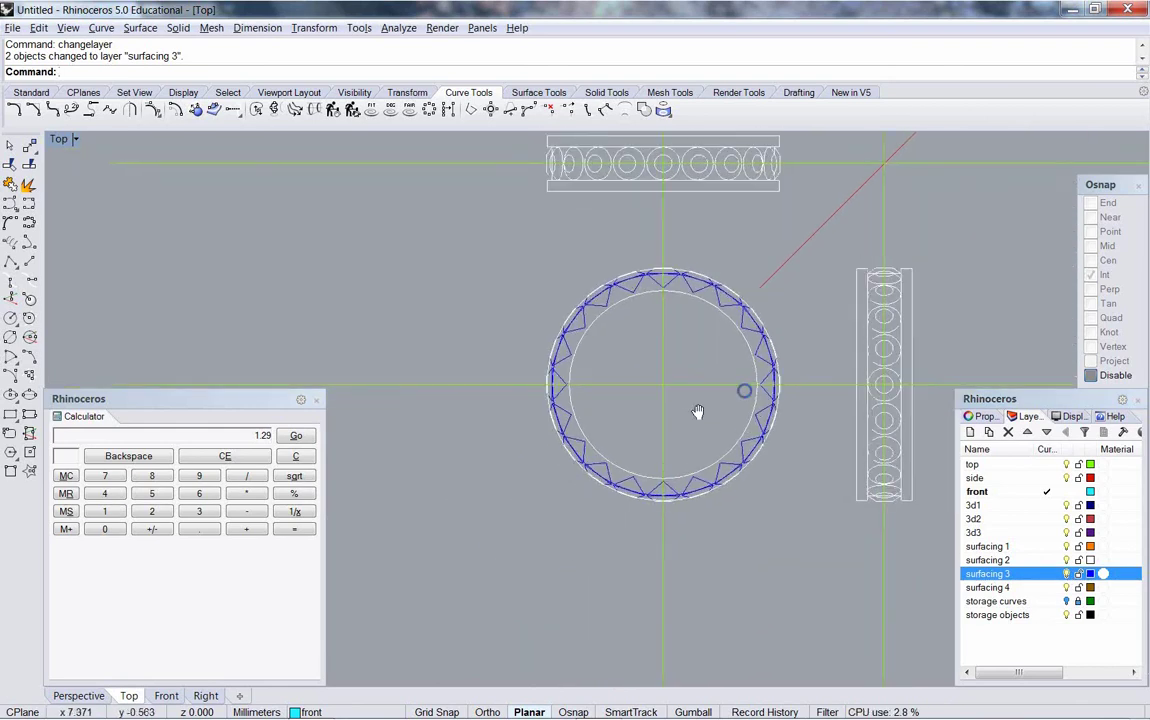
{"action": "right_click_drag", "start_coordinate": [698, 411], "coordinate": [645, 418]}
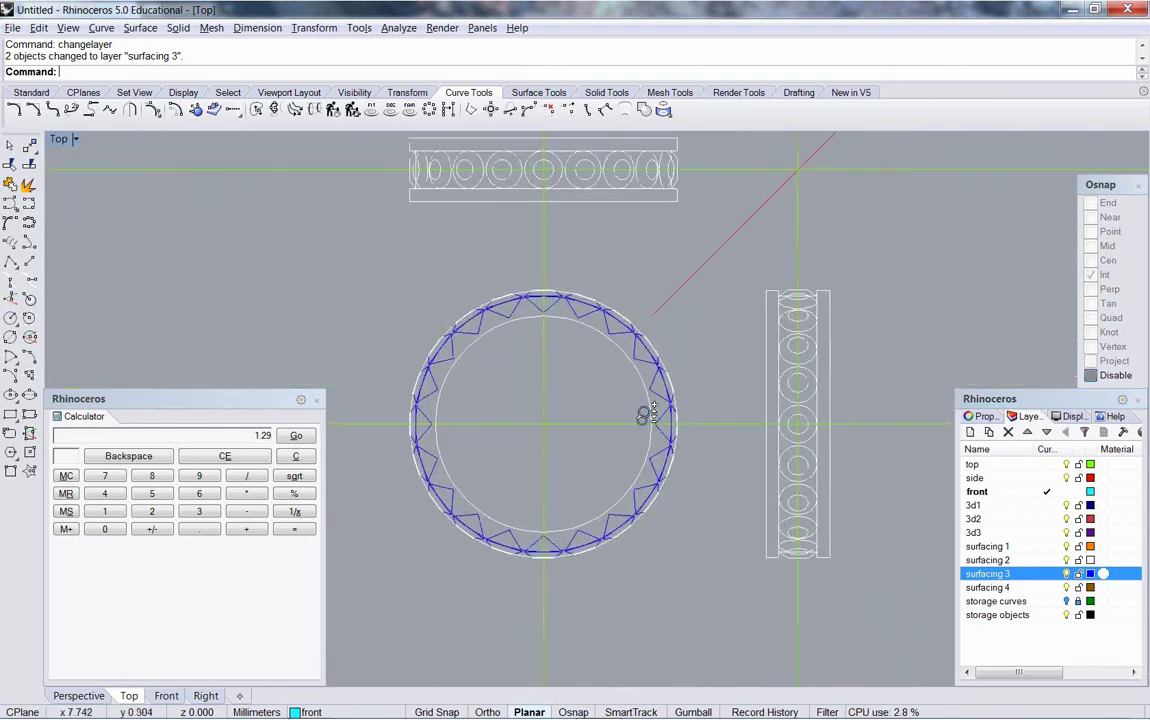
Step: Set the surfacing 3 layer's color to light blue (RGB 106, 166, 255) and lock the layer
{"action": "left_click", "coordinate": [1090, 574]}
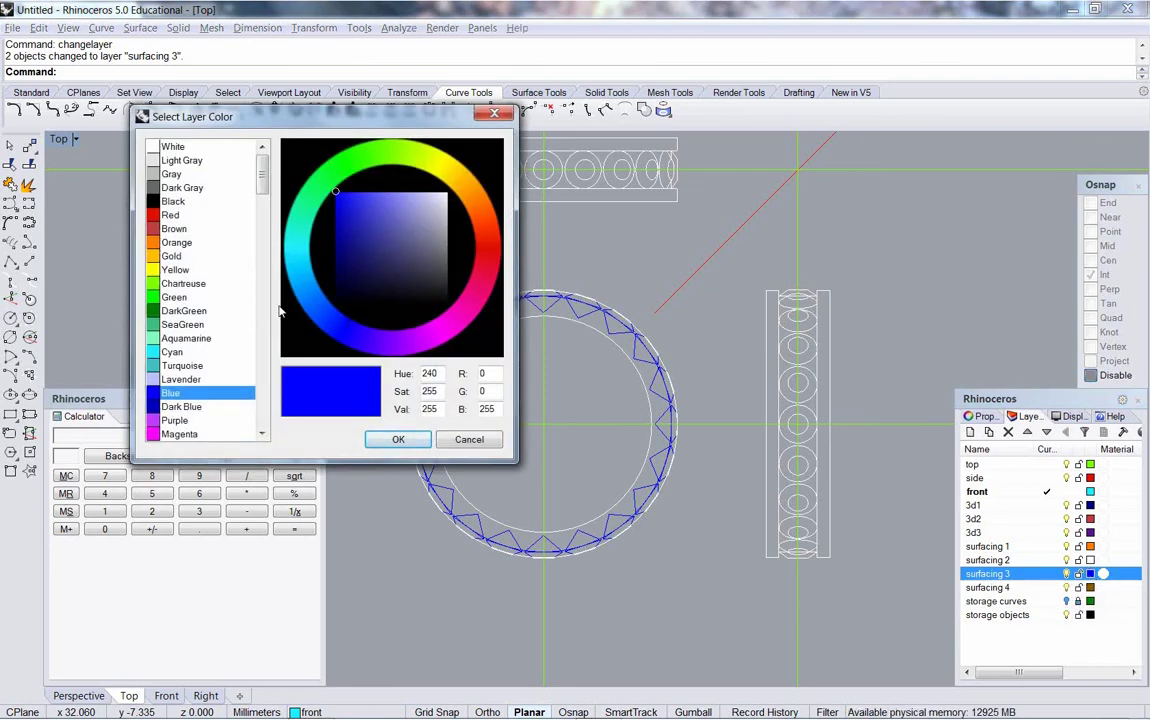
{"action": "left_click", "coordinate": [321, 312]}
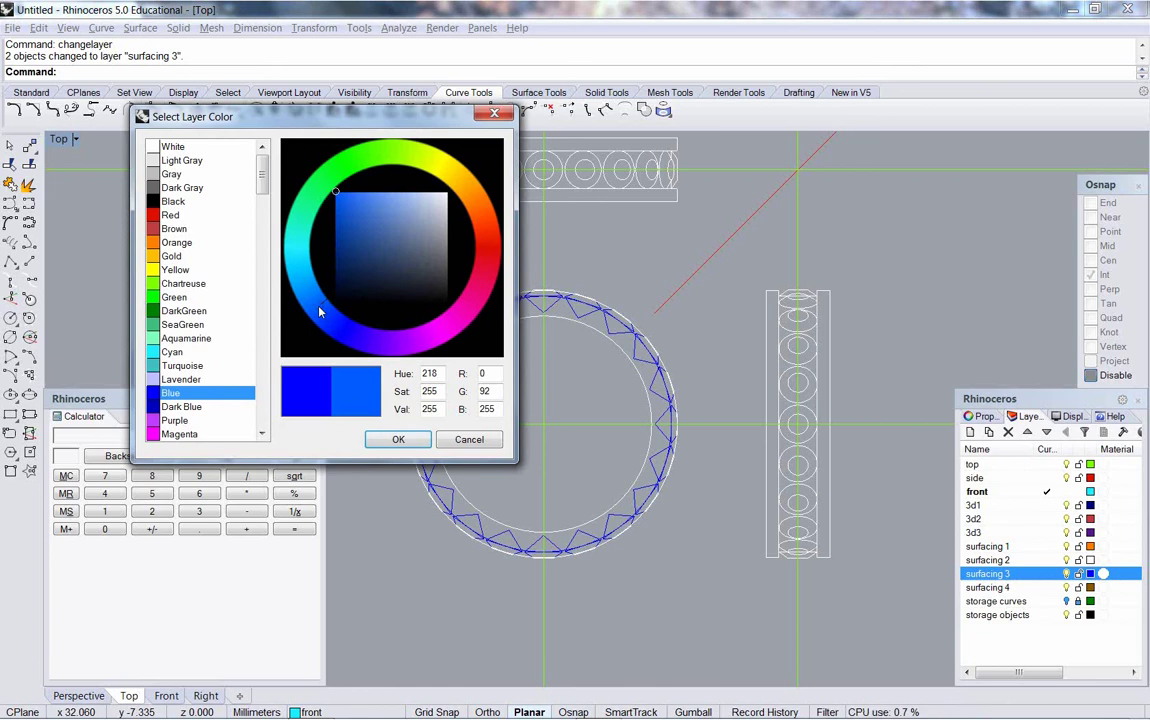
{"action": "left_click", "coordinate": [377, 201]}
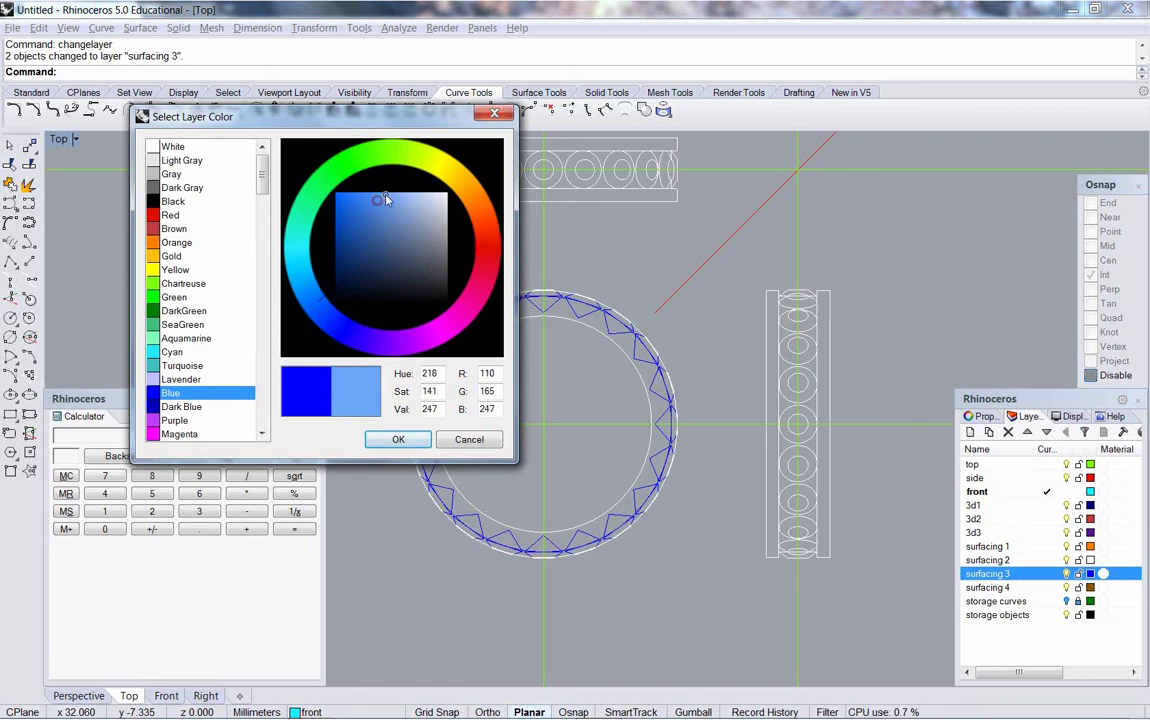
{"action": "left_click_drag", "start_coordinate": [387, 197], "coordinate": [383, 194]}
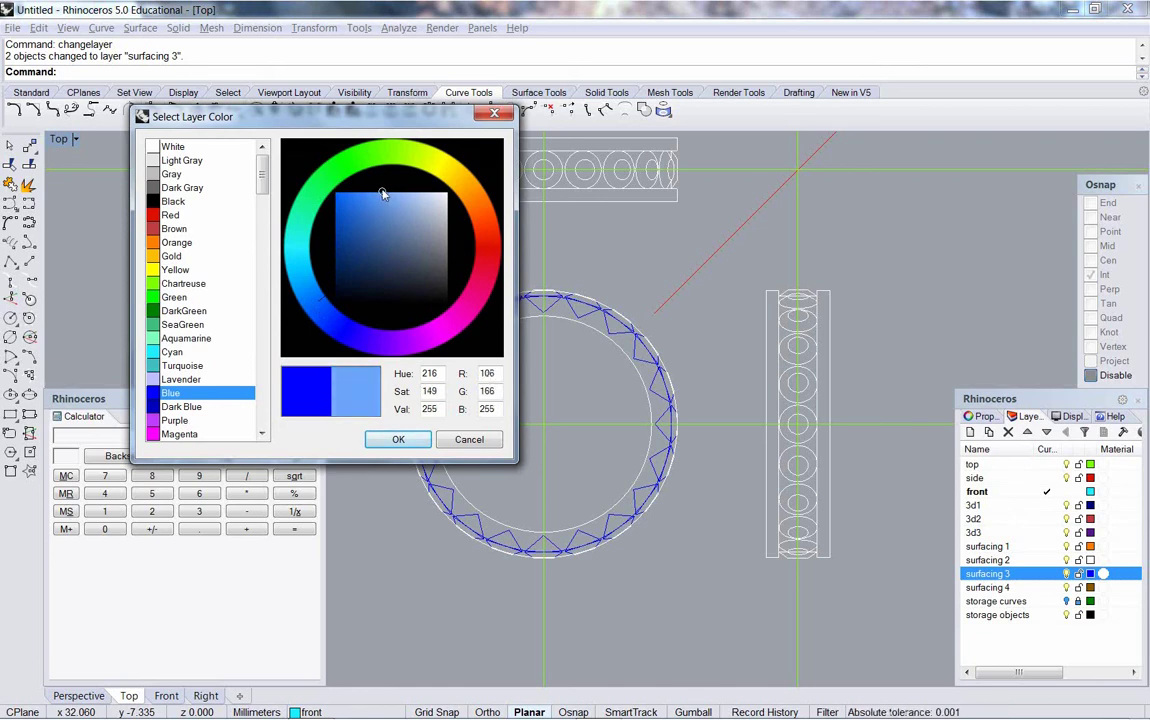
{"action": "left_click", "coordinate": [398, 440]}
Step: Hide the top and side layers so their construction lines are out of the drawing
{"action": "right_click_drag", "start_coordinate": [531, 382], "coordinate": [596, 398]}
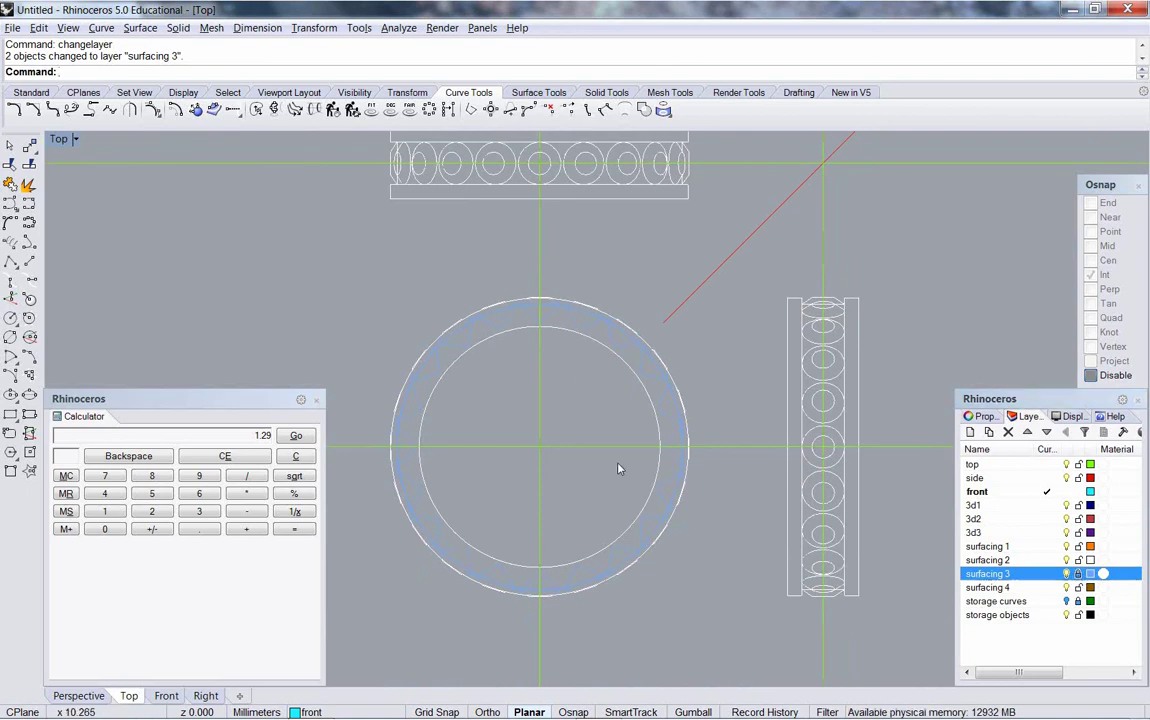
{"action": "scroll", "coordinate": [619, 460], "scroll_direction": "down", "scroll_amount": 3}
{"action": "left_click", "coordinate": [1068, 465]}
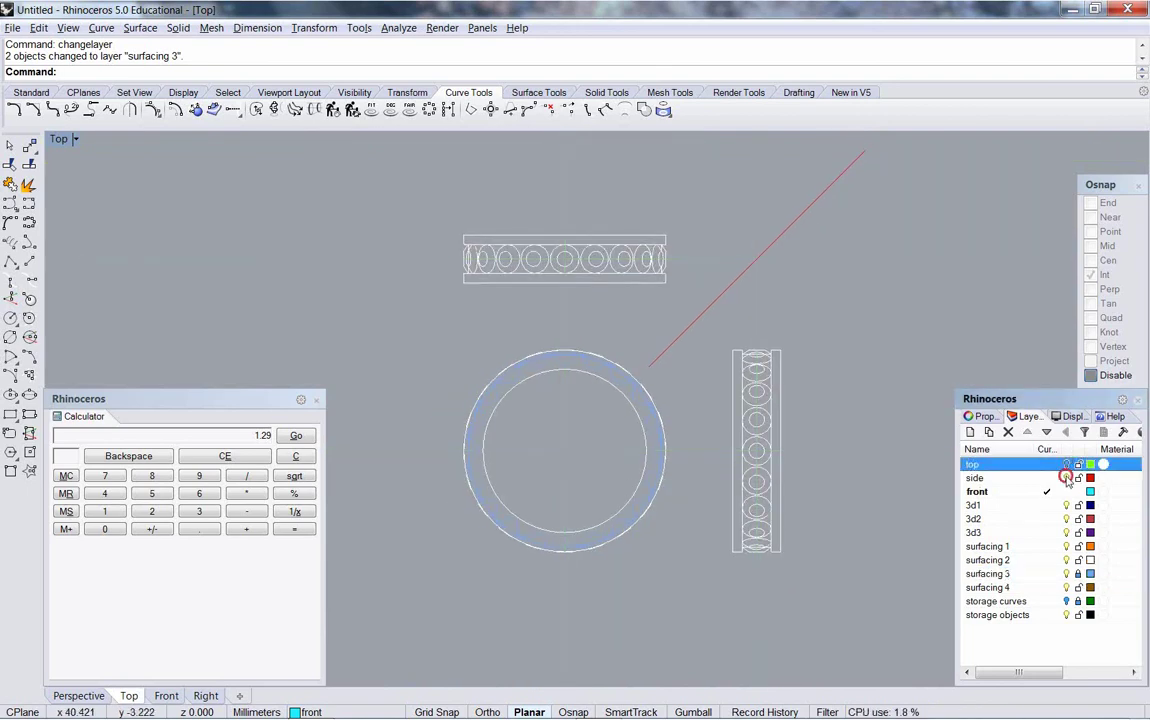
{"action": "left_click", "coordinate": [1066, 478]}
Step: Move all the unlocked curves of the three ring views to the storage objects layer
{"action": "scroll", "coordinate": [596, 445], "scroll_direction": "down", "scroll_amount": 3}
{"action": "left_click_drag", "start_coordinate": [410, 266], "coordinate": [822, 630]}
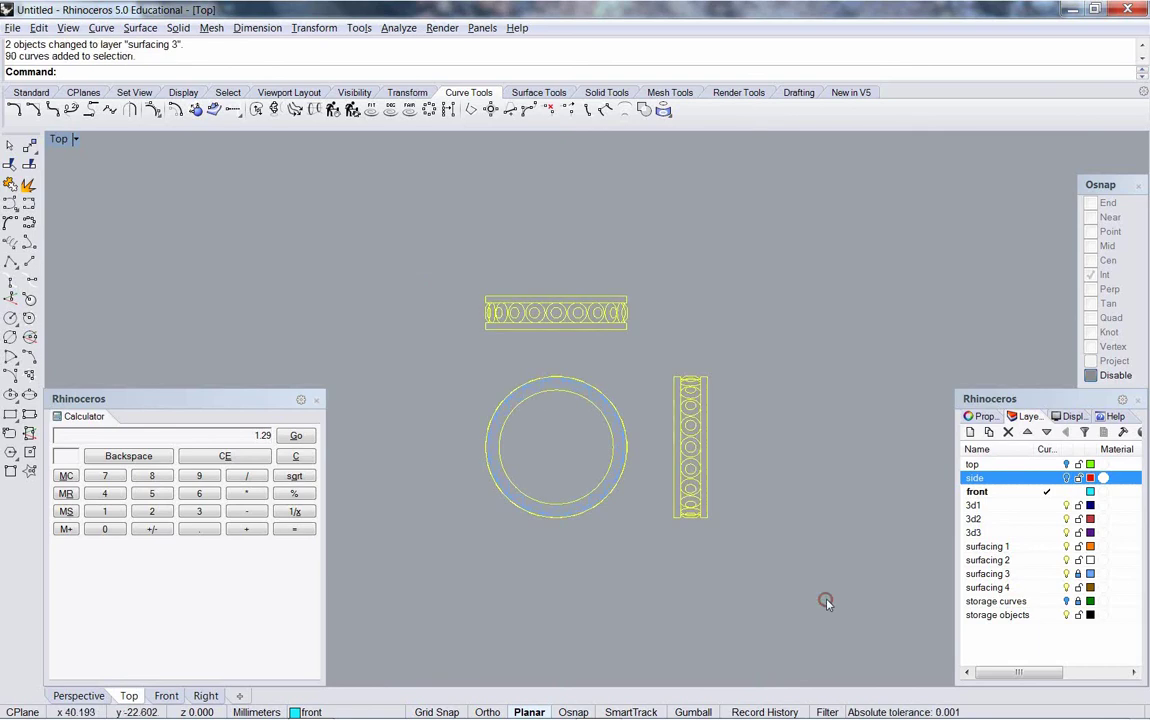
{"action": "right_click", "coordinate": [797, 543]}
{"action": "scroll", "coordinate": [686, 330], "scroll_direction": "down", "scroll_amount": 3}
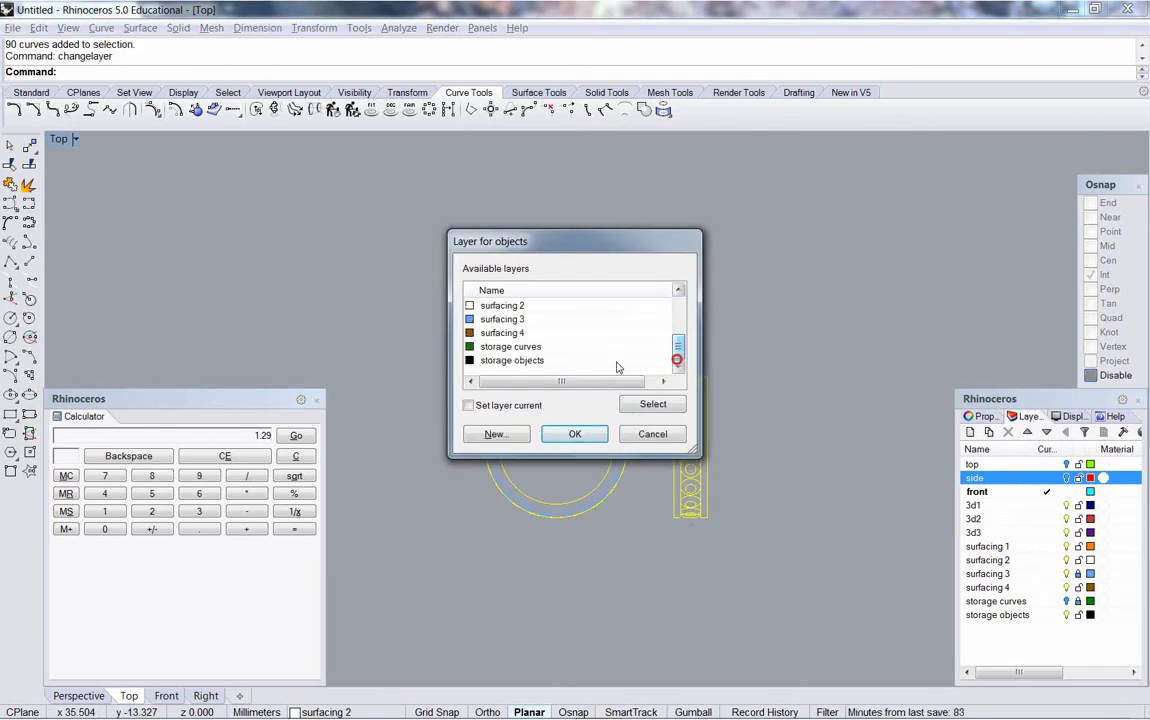
{"action": "left_click", "coordinate": [530, 360]}
{"action": "left_click", "coordinate": [575, 434]}
{"action": "left_click", "coordinate": [588, 570]}
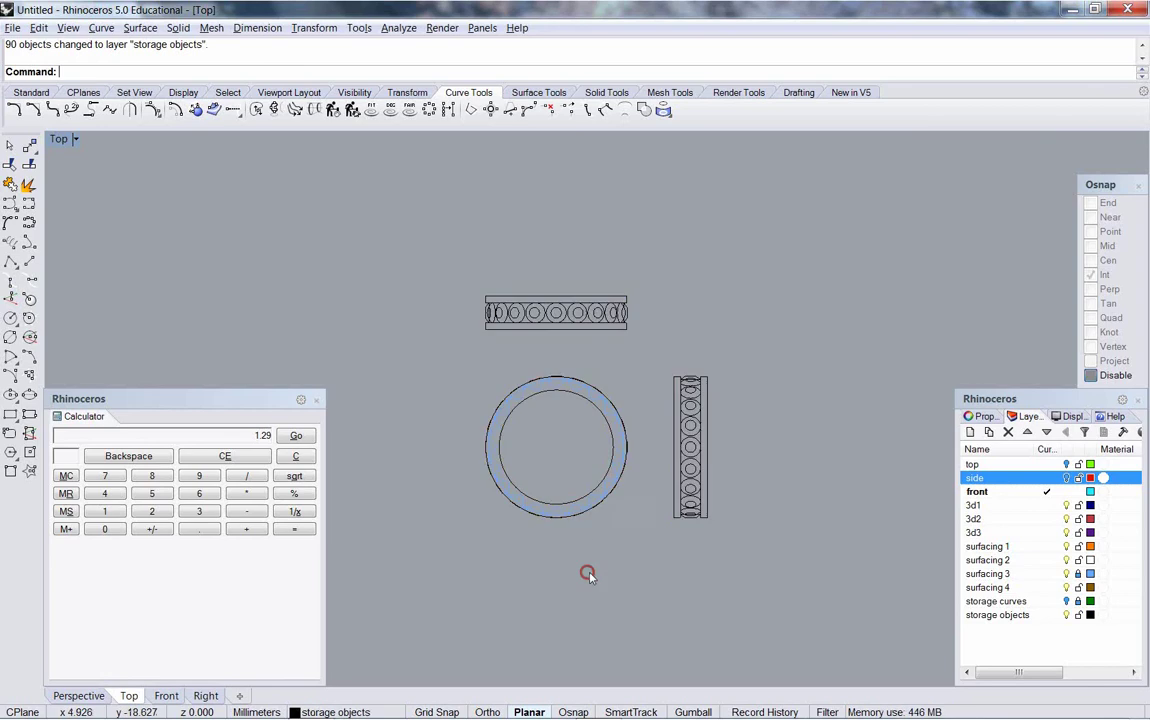
Step: Make 3d2 the current layer and turn on the grid in the Top view
{"action": "right_click_drag", "start_coordinate": [612, 478], "coordinate": [663, 479]}
{"action": "scroll", "coordinate": [611, 485], "scroll_direction": "up", "scroll_amount": 1}
{"action": "scroll", "coordinate": [616, 485], "scroll_direction": "down", "scroll_amount": 1}
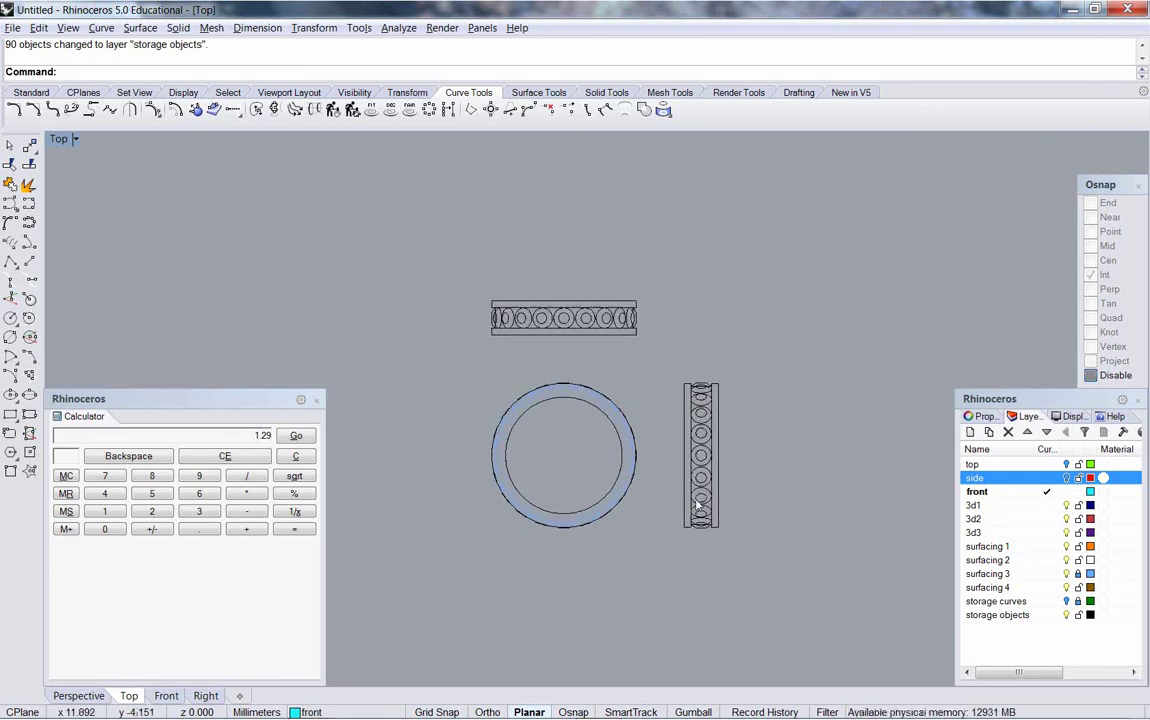
{"action": "left_click", "coordinate": [1057, 519]}
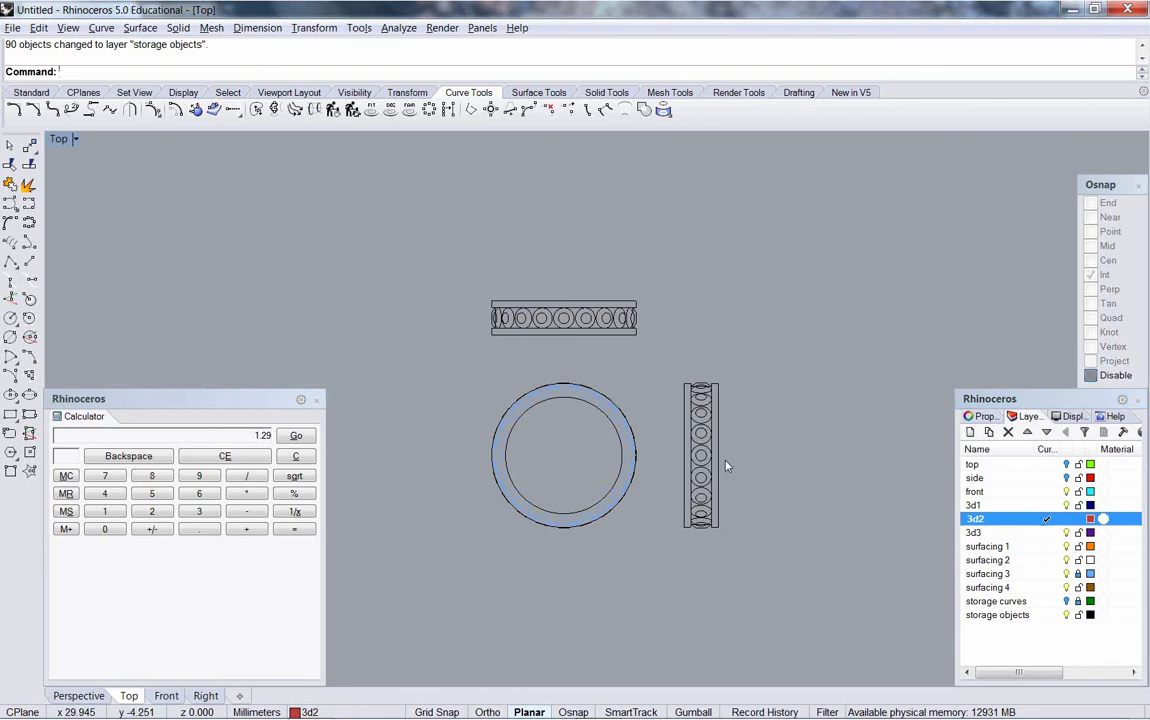
{"action": "key", "text": "F7"}
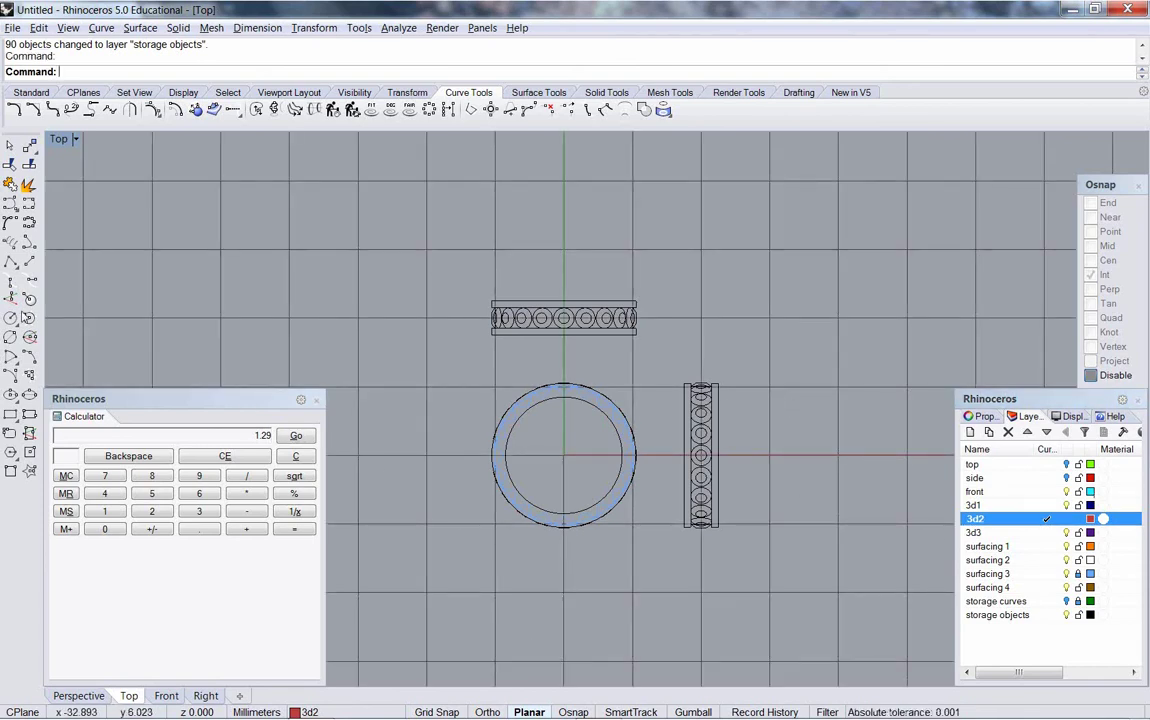
Step: Draw a rectangle centered on the origin, about 51 by 48 mm, and select it
{"action": "left_click", "coordinate": [12, 417]}
{"action": "left_click", "coordinate": [48, 422]}
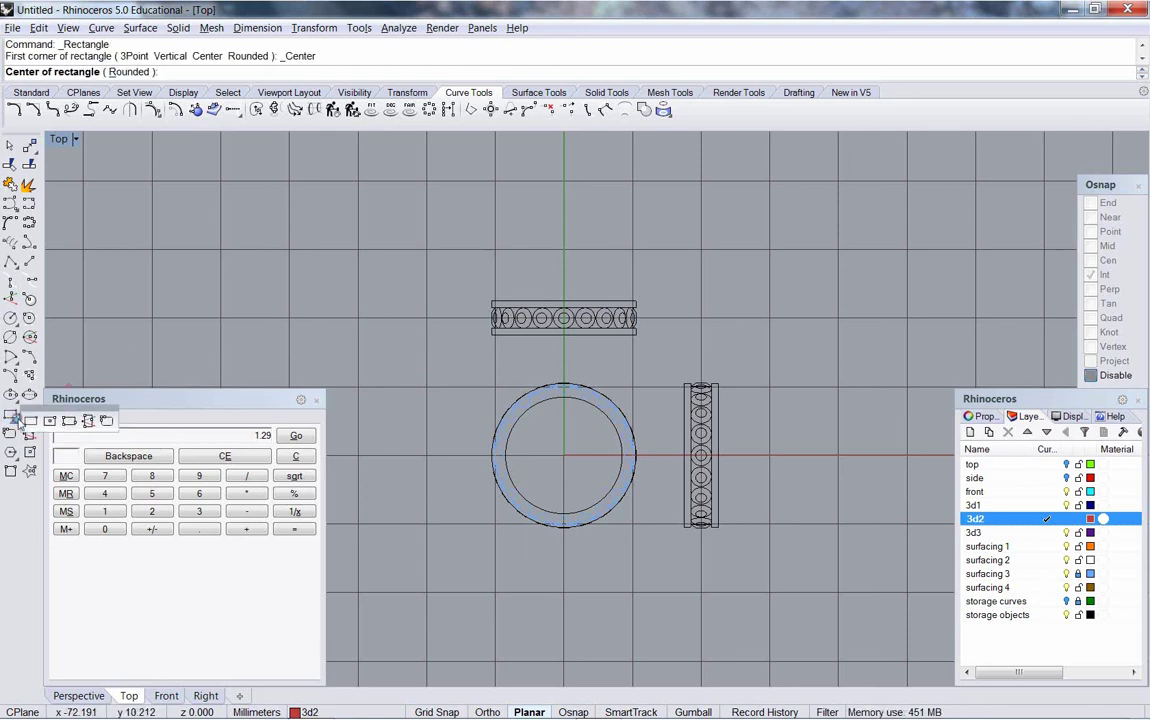
{"action": "left_click", "coordinate": [30, 416]}
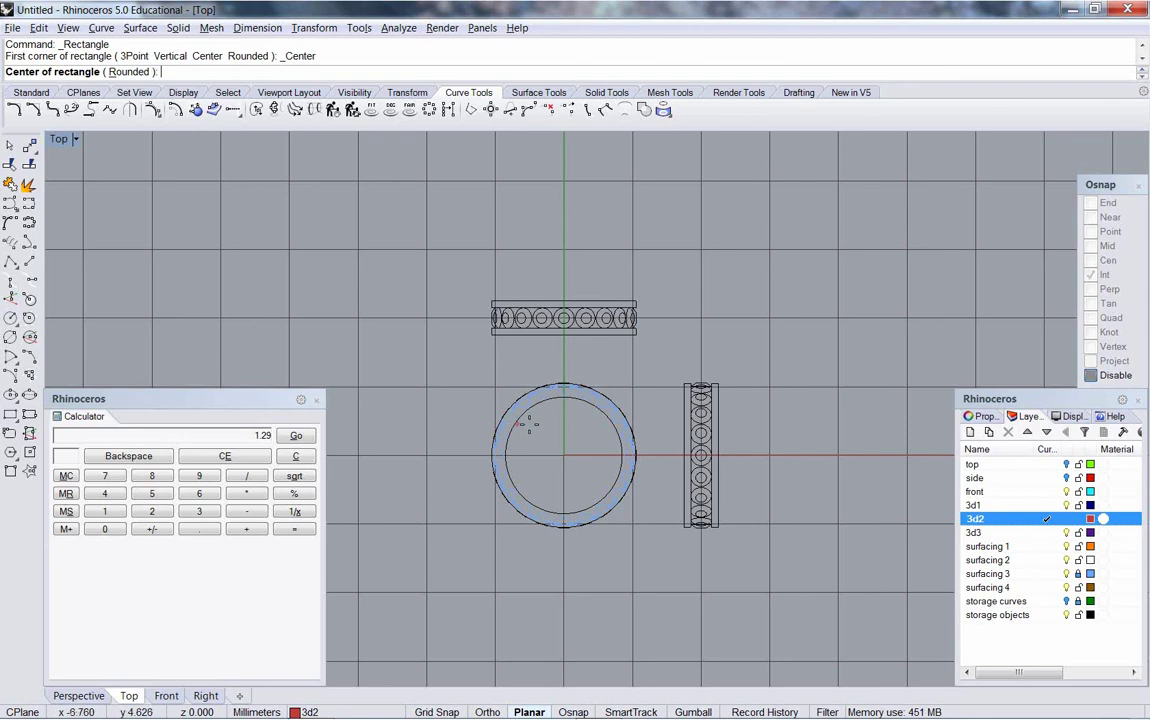
{"action": "type", "text": "0"}
{"action": "key", "text": "Return"}
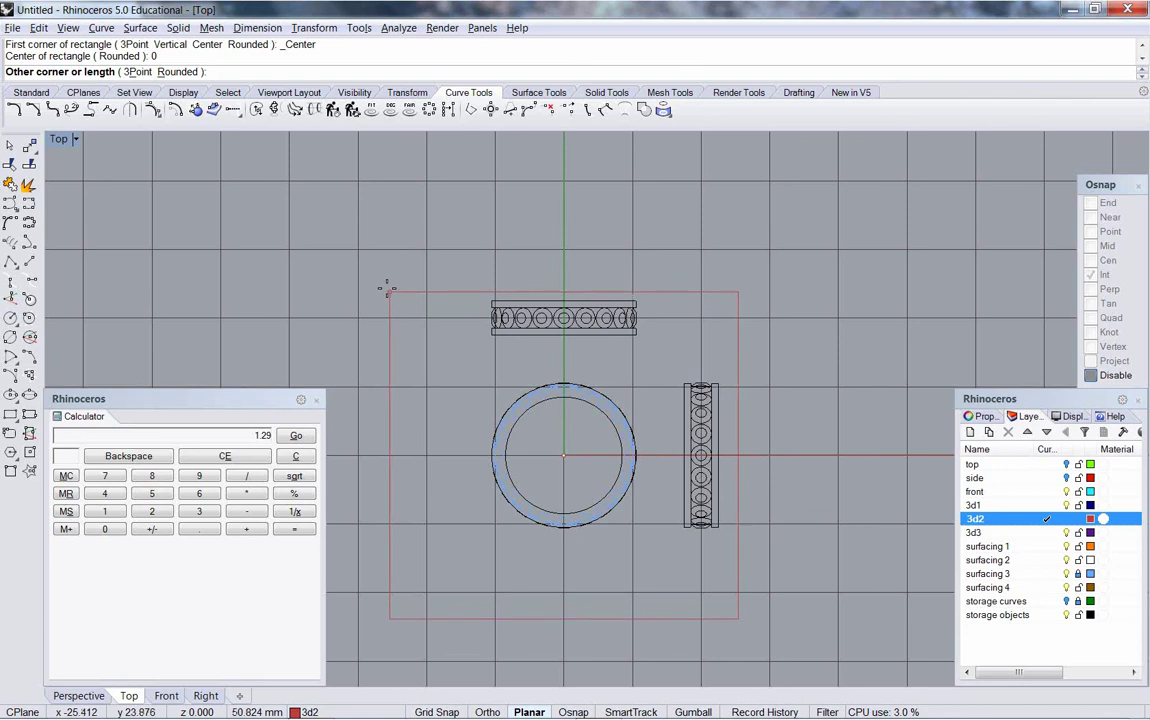
{"action": "left_click", "coordinate": [386, 289]}
{"action": "left_click", "coordinate": [386, 289]}
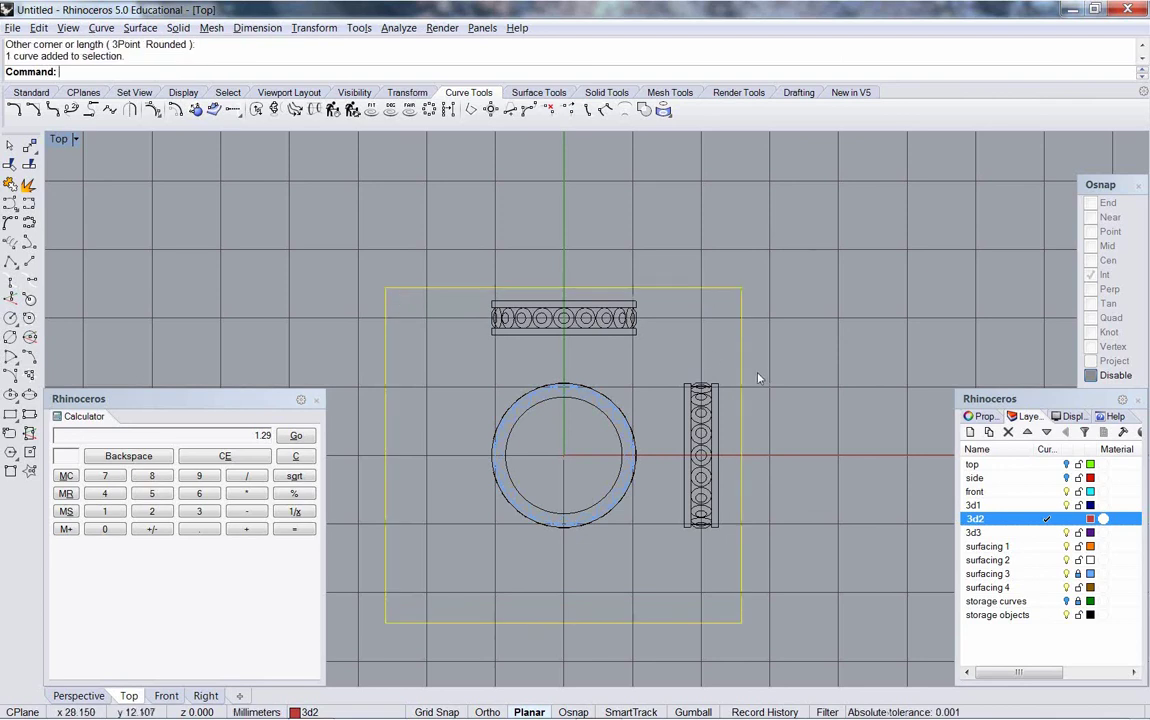
Step: Move the rectangle about 7.4 mm diagonally up and to the right so it frames all three views
{"action": "type", "text": "m"}
{"action": "key", "text": "Return"}
{"action": "left_click", "coordinate": [776, 410]}
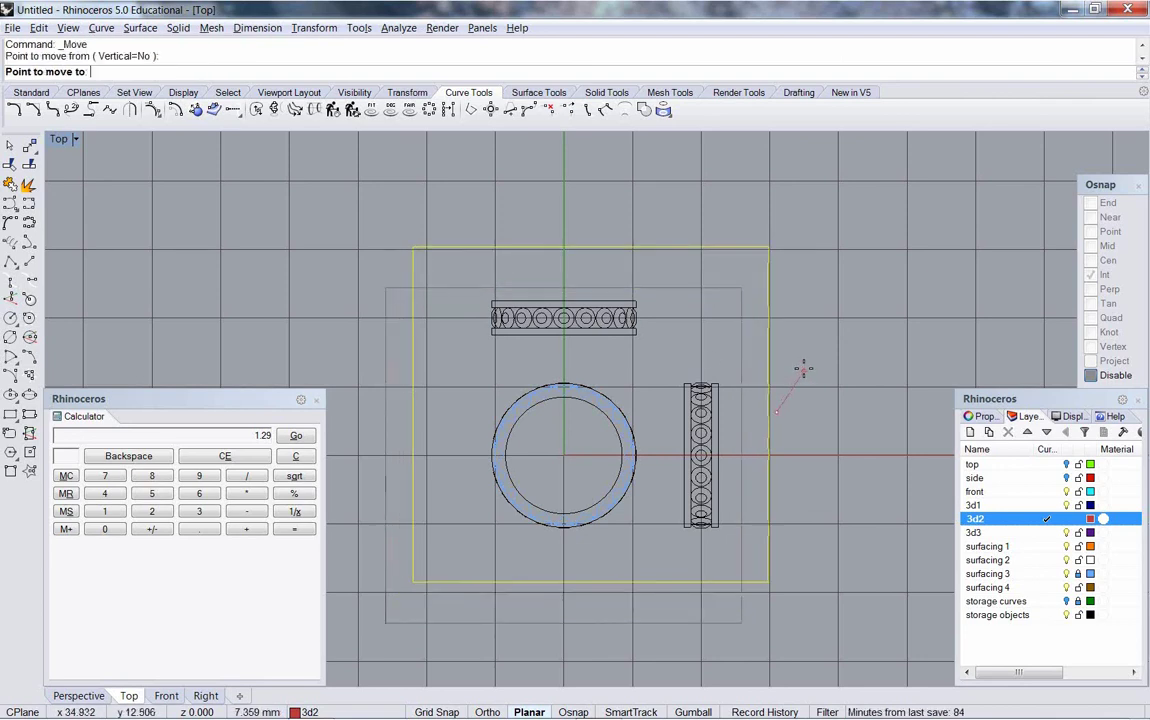
{"action": "left_click", "coordinate": [804, 369]}
{"action": "key", "text": "Escape"}
{"action": "right_click_drag", "start_coordinate": [811, 393], "coordinate": [786, 398]}
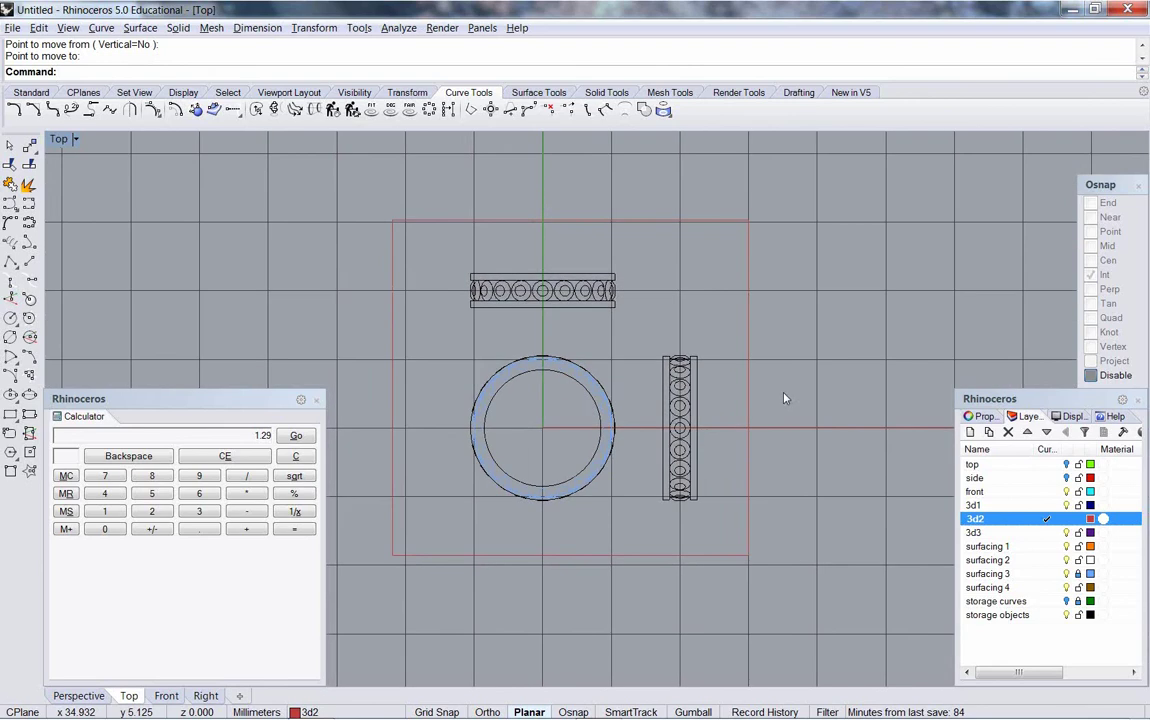
{"action": "scroll", "coordinate": [787, 398], "scroll_direction": "down", "scroll_amount": 2}
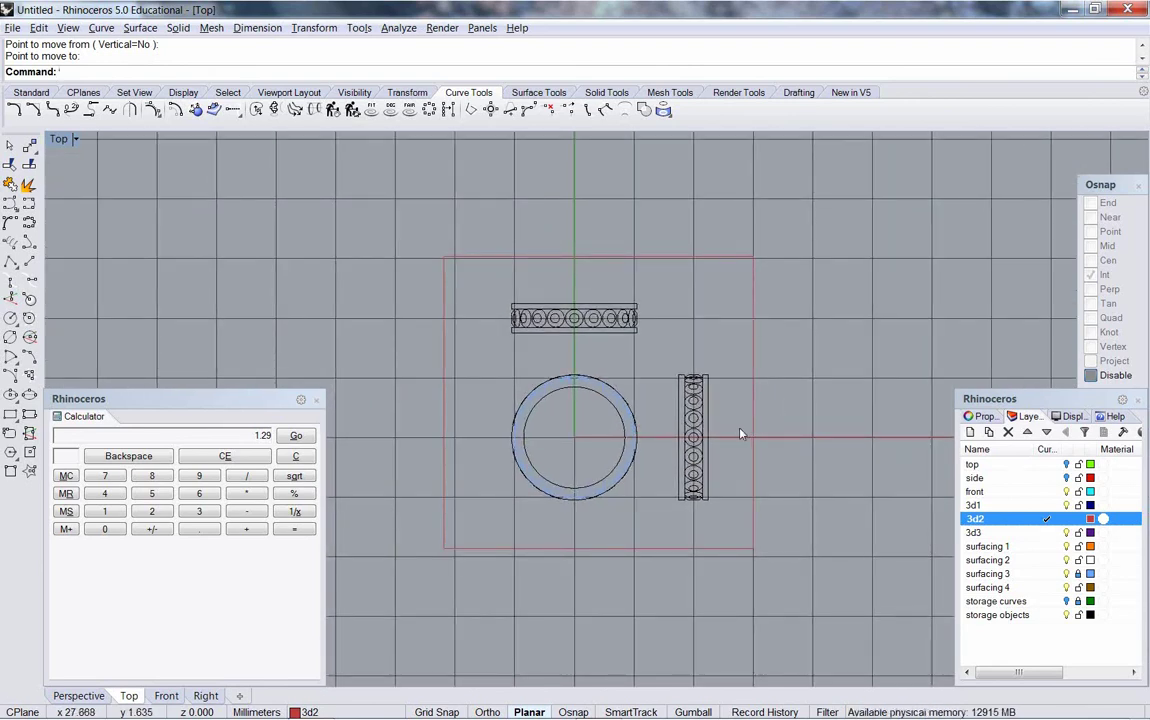
Step: Start saving the model and browse to the FIT folder in the Documents library
{"action": "key", "text": "ctrl+s"}
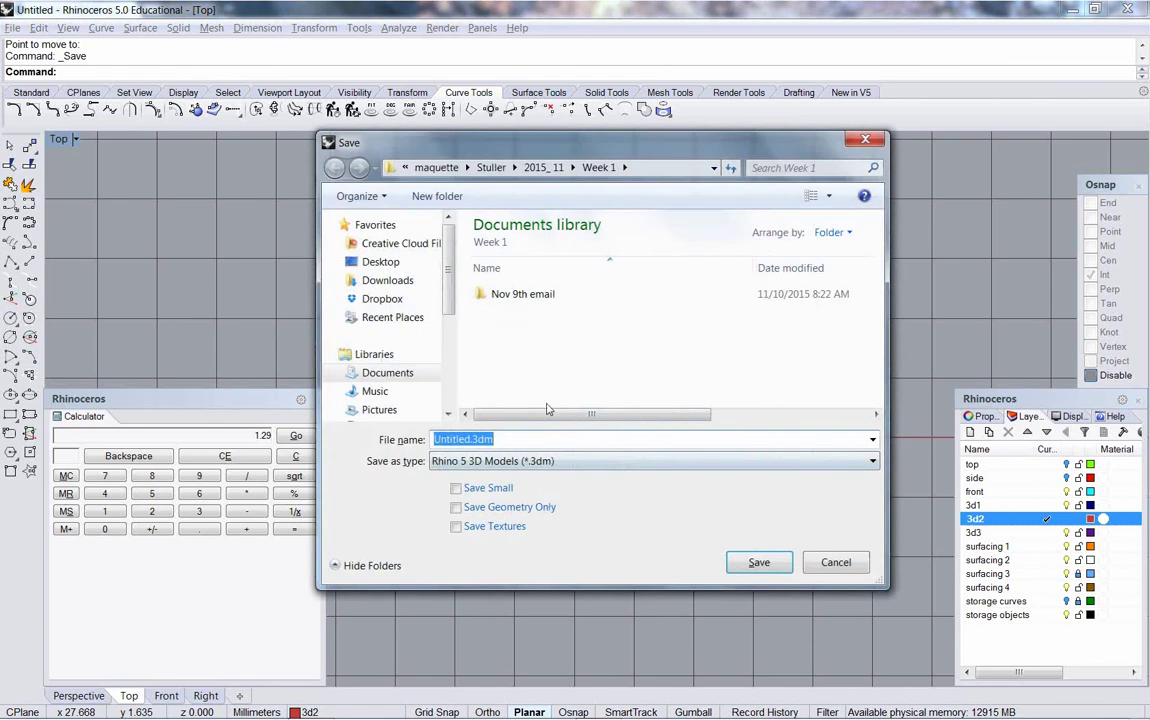
{"action": "left_click", "coordinate": [430, 168]}
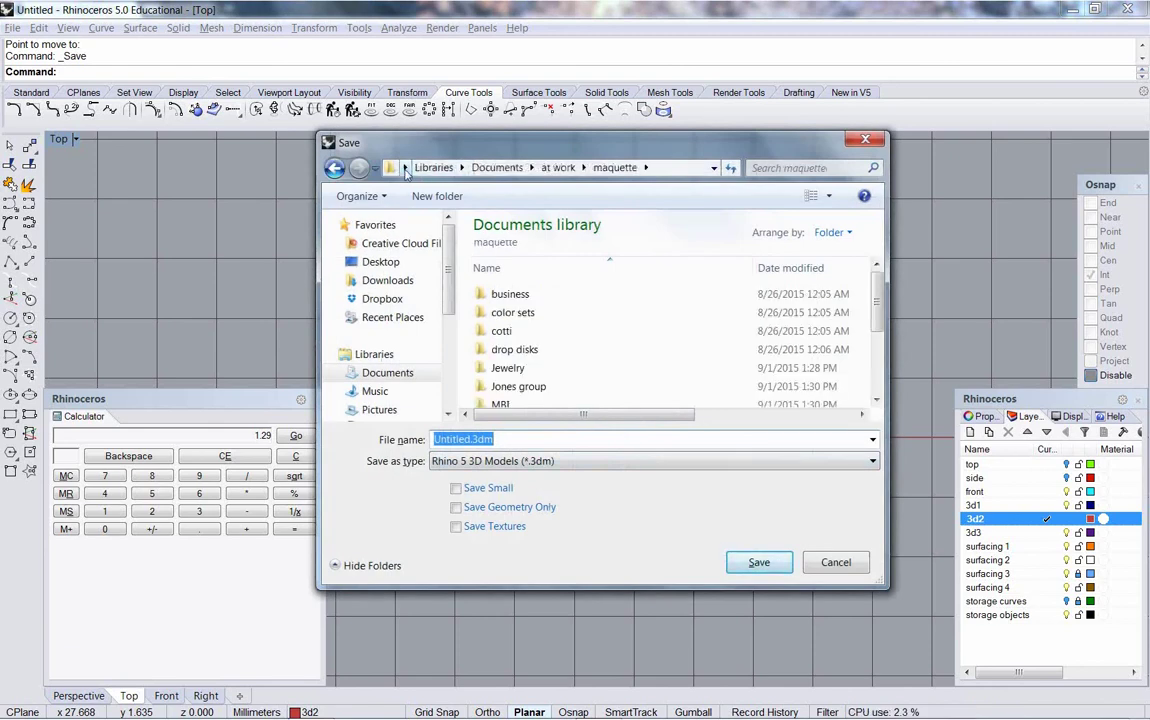
{"action": "left_click", "coordinate": [556, 167]}
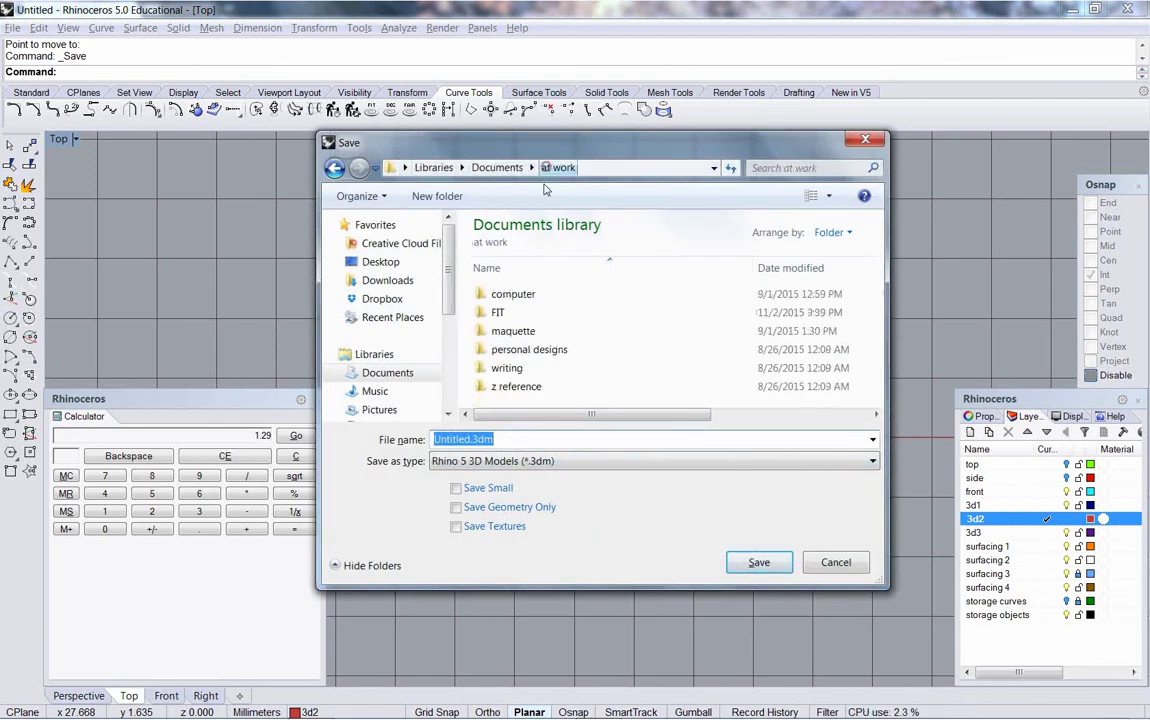
{"action": "double_click", "coordinate": [500, 312]}
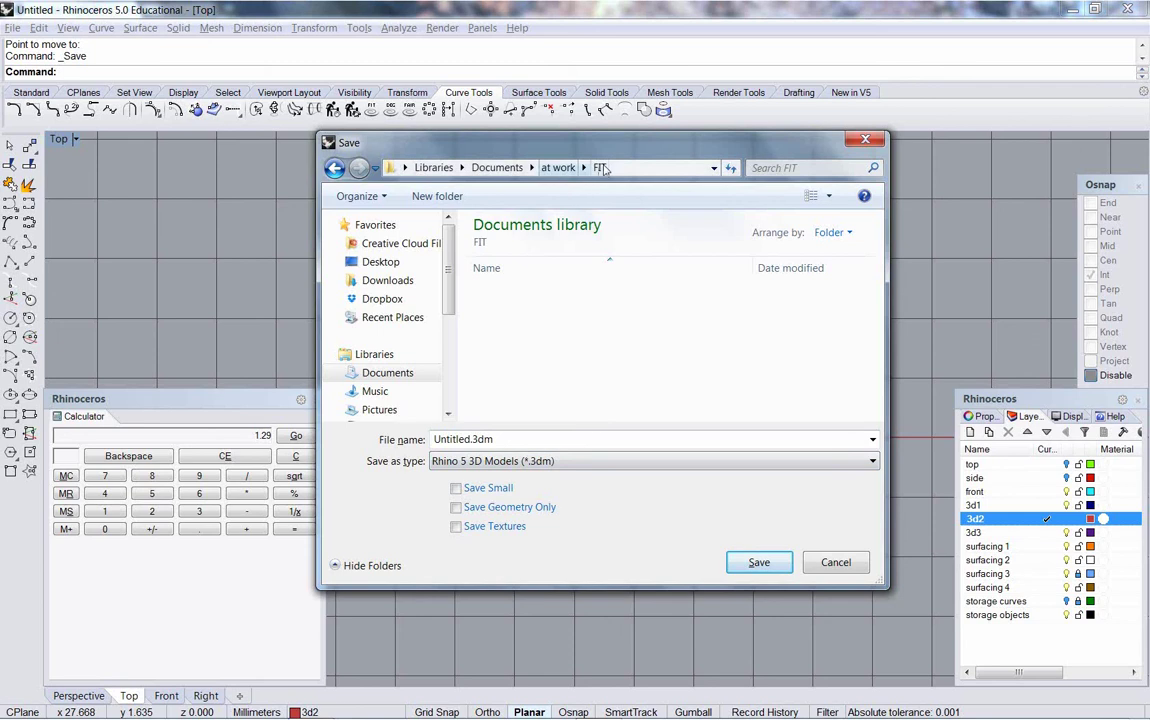
{"action": "left_click", "coordinate": [398, 373]}
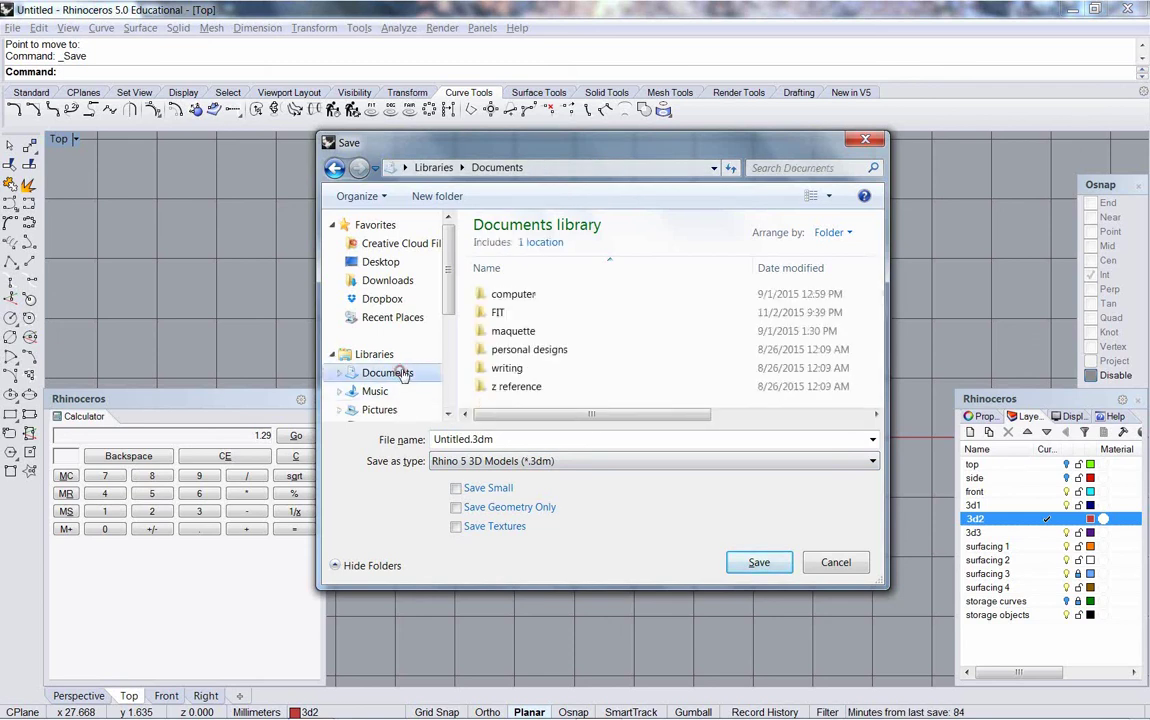
{"action": "double_click", "coordinate": [500, 312]}
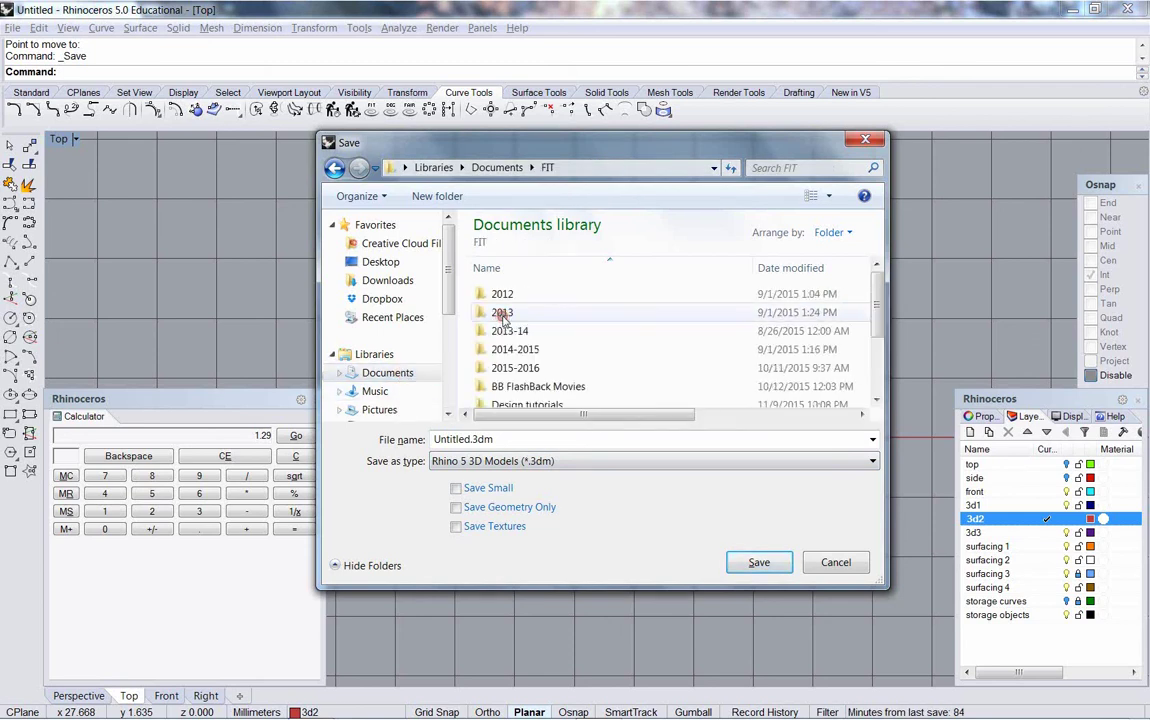
{"action": "double_click", "coordinate": [515, 368]}
{"action": "double_click", "coordinate": [522, 377]}
{"action": "scroll", "coordinate": [530, 346], "scroll_direction": "down", "scroll_amount": 2}
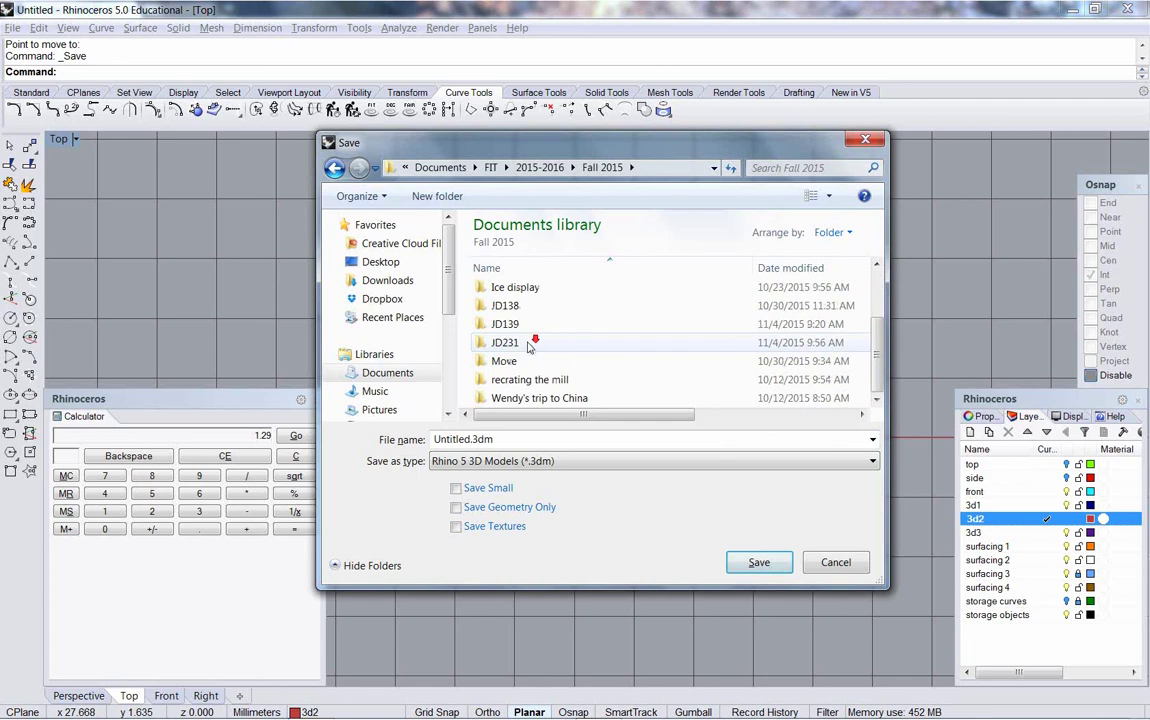
{"action": "double_click", "coordinate": [505, 324]}
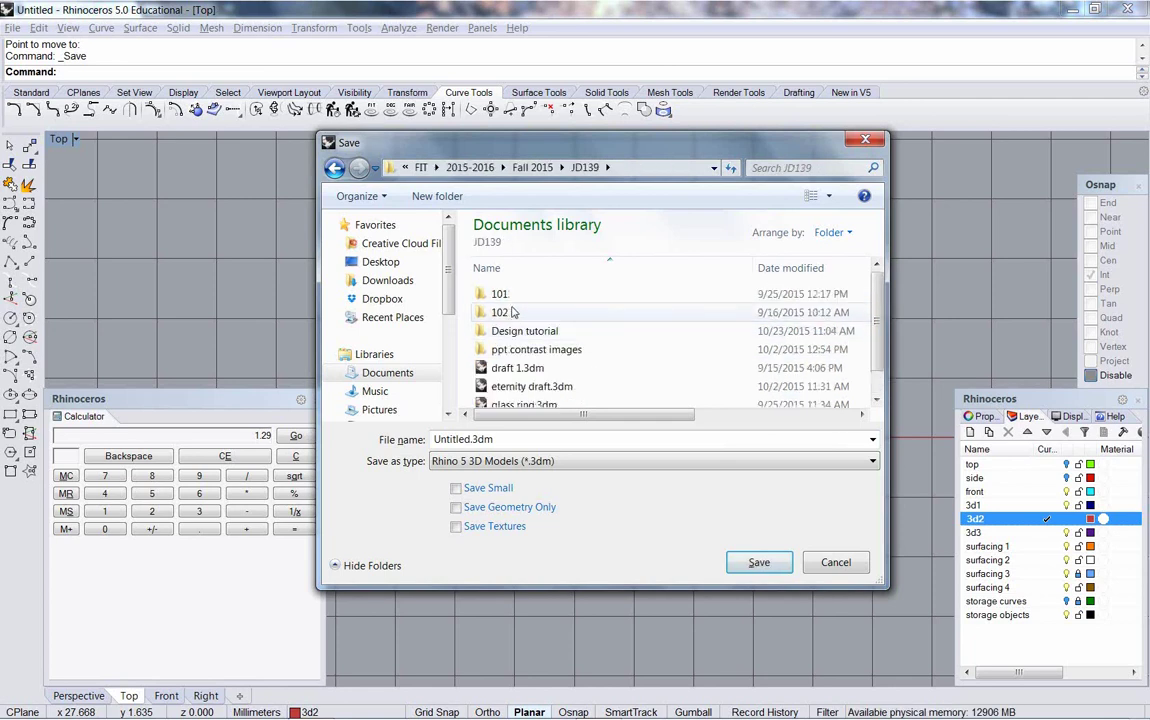
{"action": "double_click", "coordinate": [500, 294]}
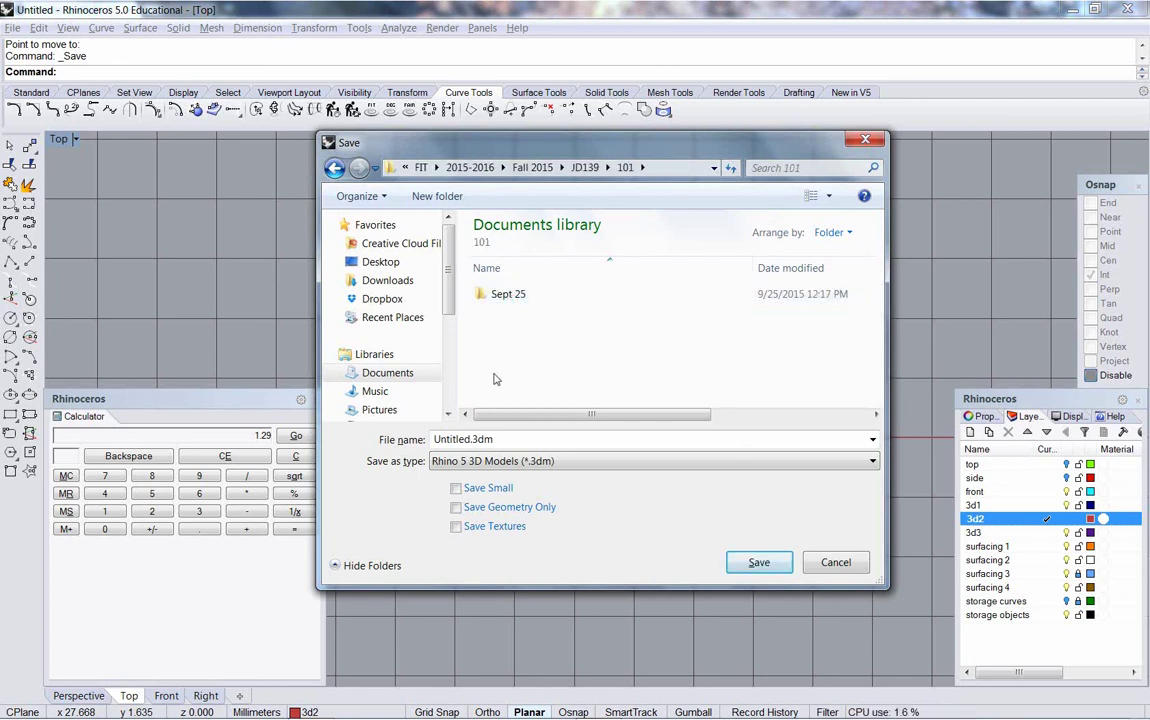
{"action": "left_click", "coordinate": [424, 169]}
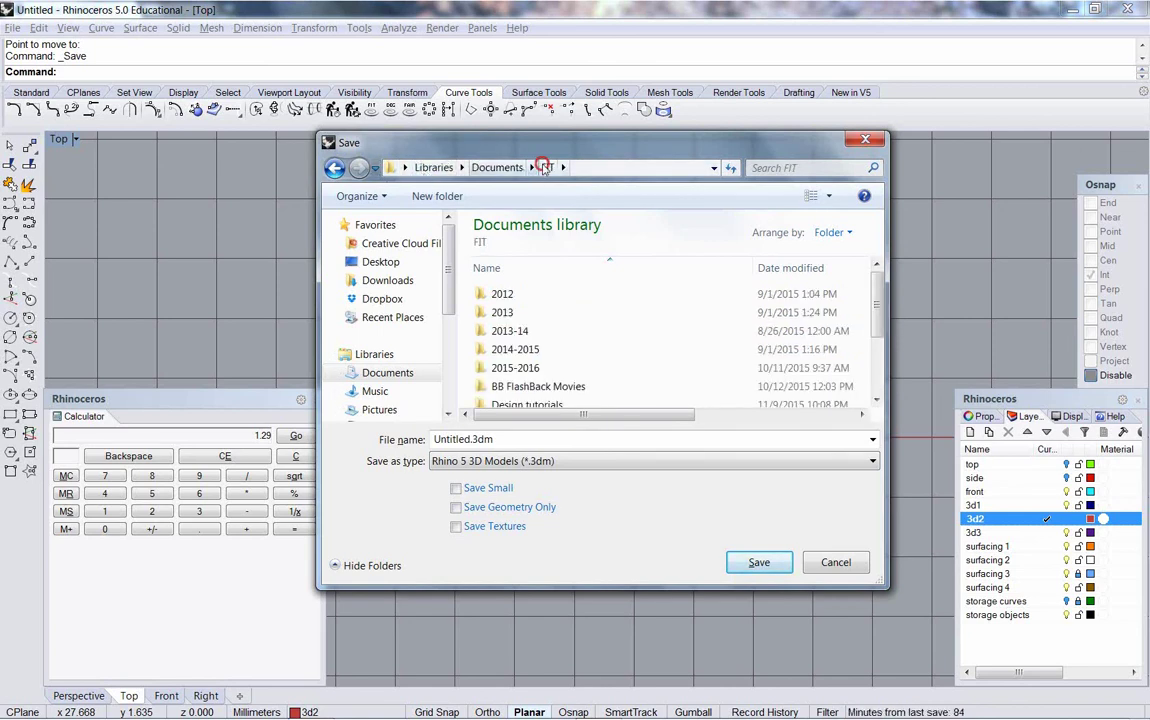
Step: Save the model as eten.3dm in the Drafting tutorials folder inside FIT
{"action": "scroll", "coordinate": [625, 337], "scroll_direction": "down", "scroll_amount": 2}
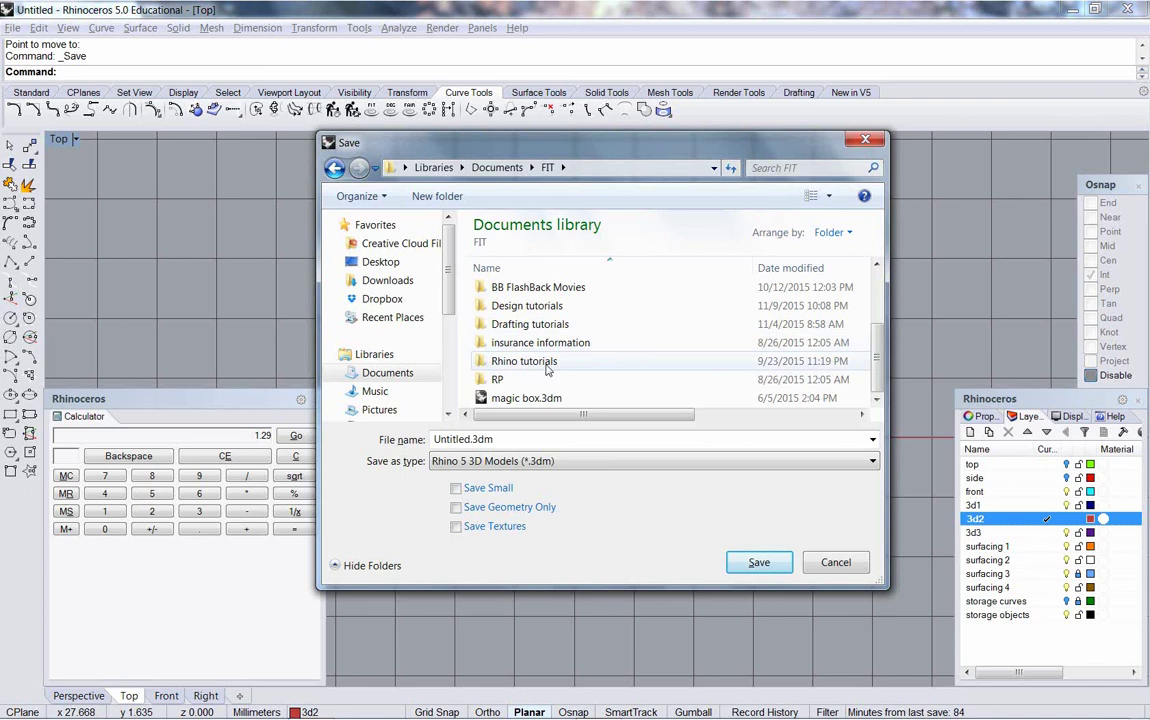
{"action": "double_click", "coordinate": [545, 324]}
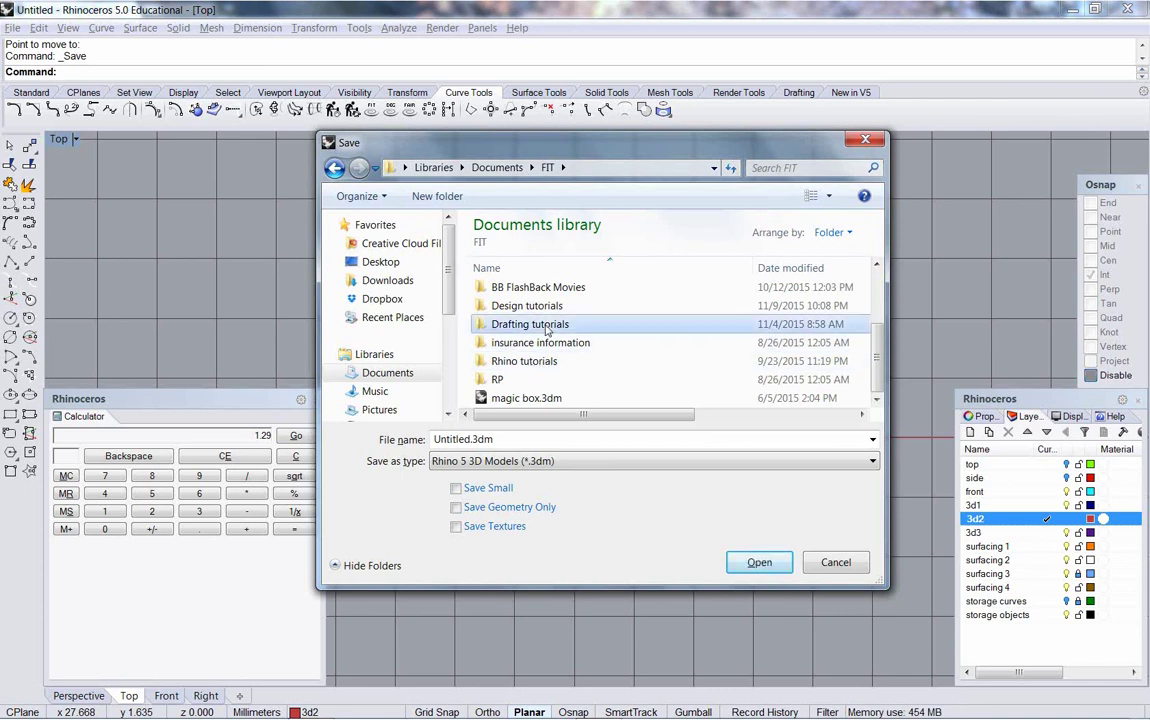
{"action": "double_click", "coordinate": [500, 441]}
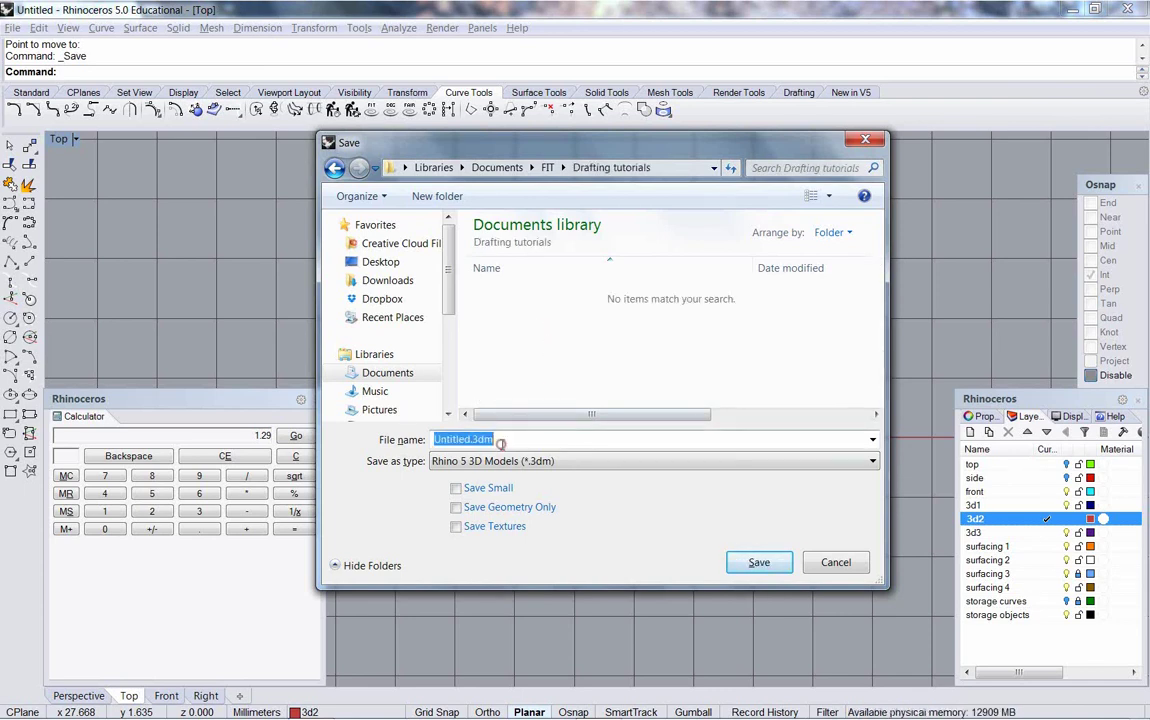
{"action": "type", "text": "eten"}
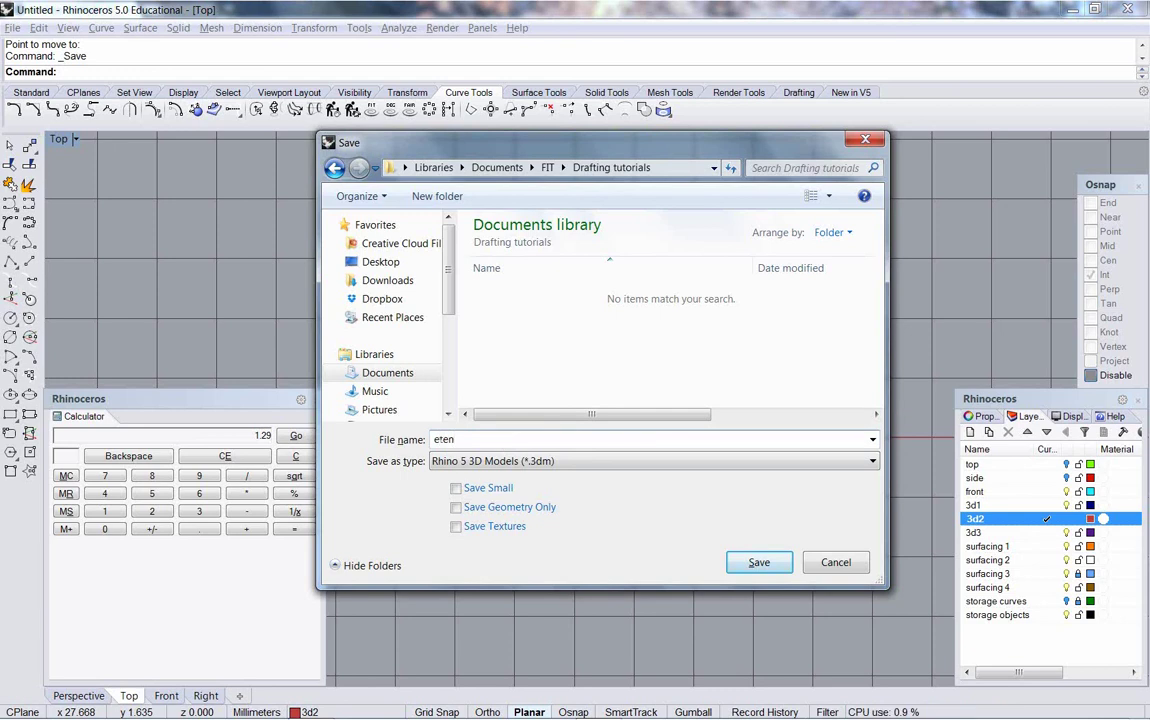
{"action": "key", "text": "Return"}
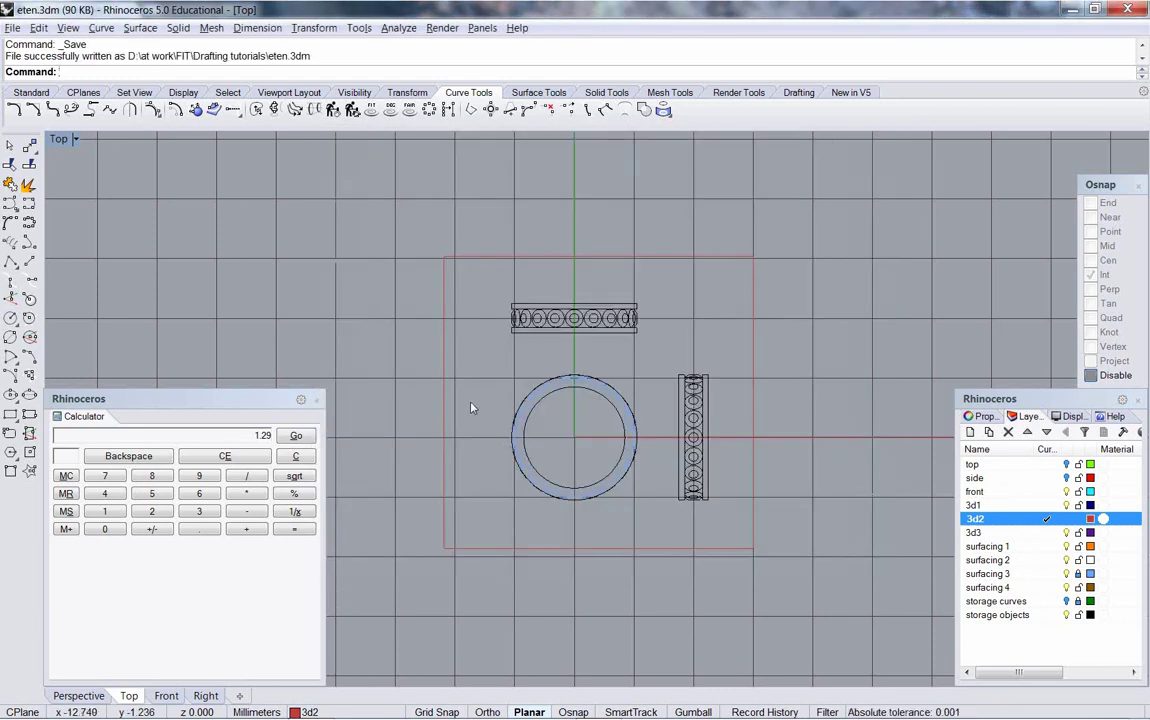
Step: Save a copy of the model under the name eternity band in the Drafting tutorials folder
{"action": "left_click", "coordinate": [12, 28]}
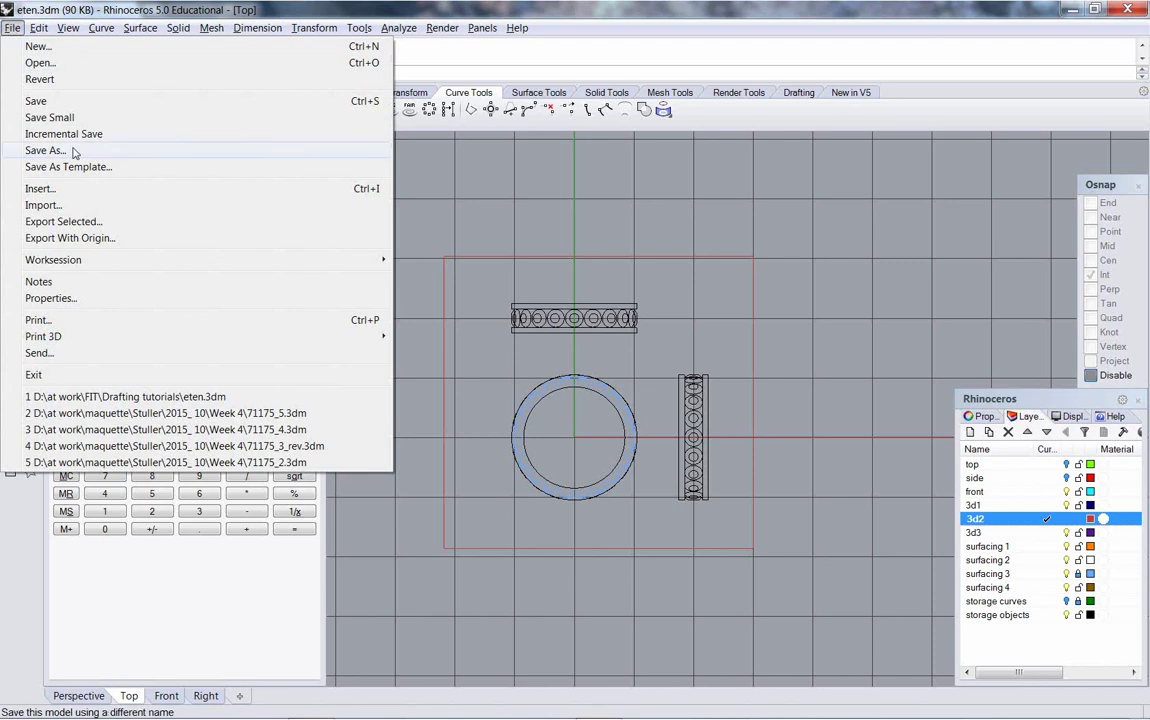
{"action": "left_click", "coordinate": [54, 100]}
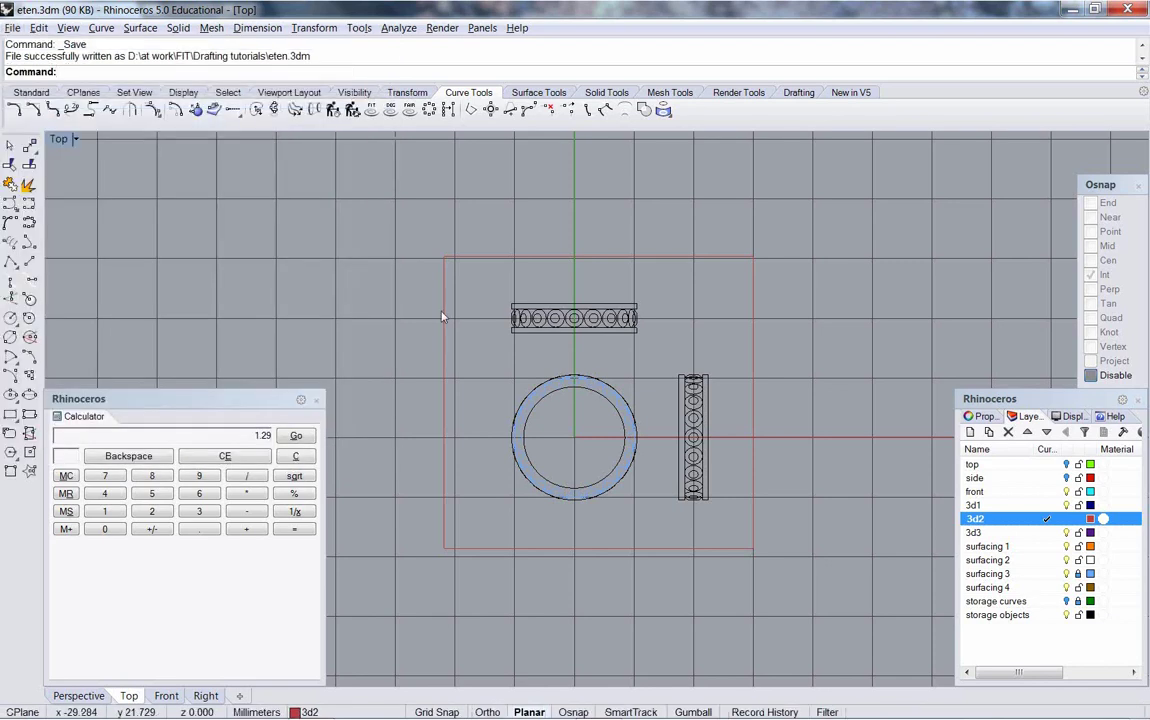
{"action": "left_click", "coordinate": [12, 28]}
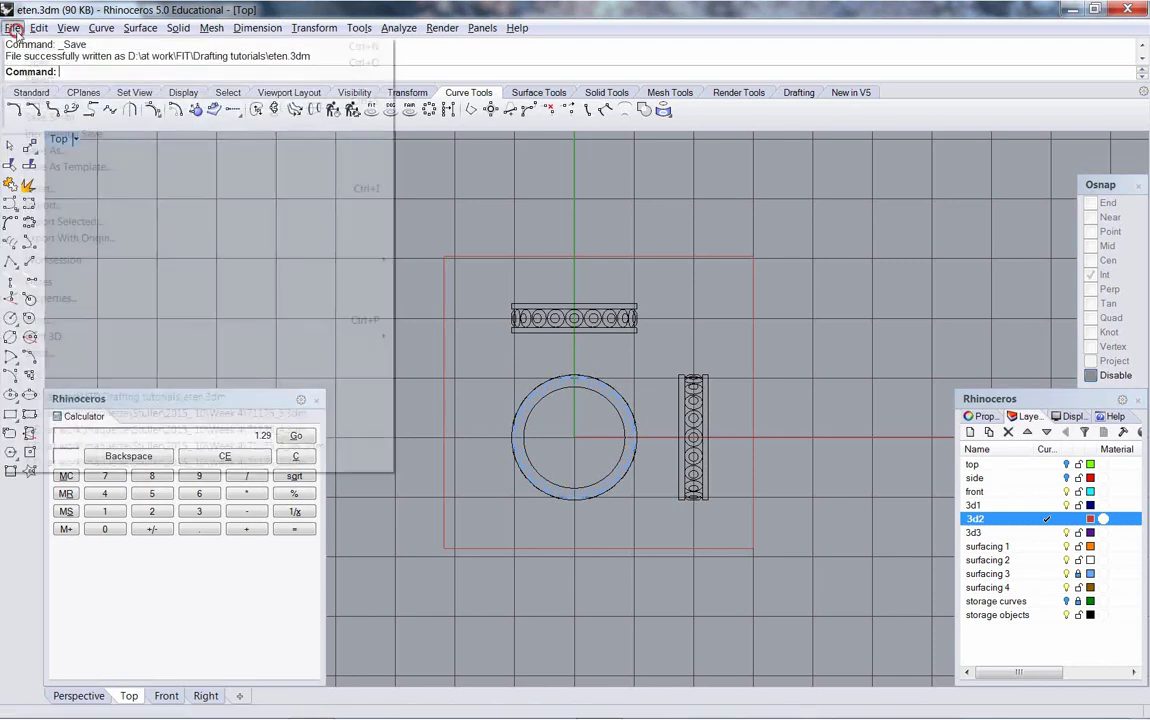
{"action": "left_click", "coordinate": [88, 151]}
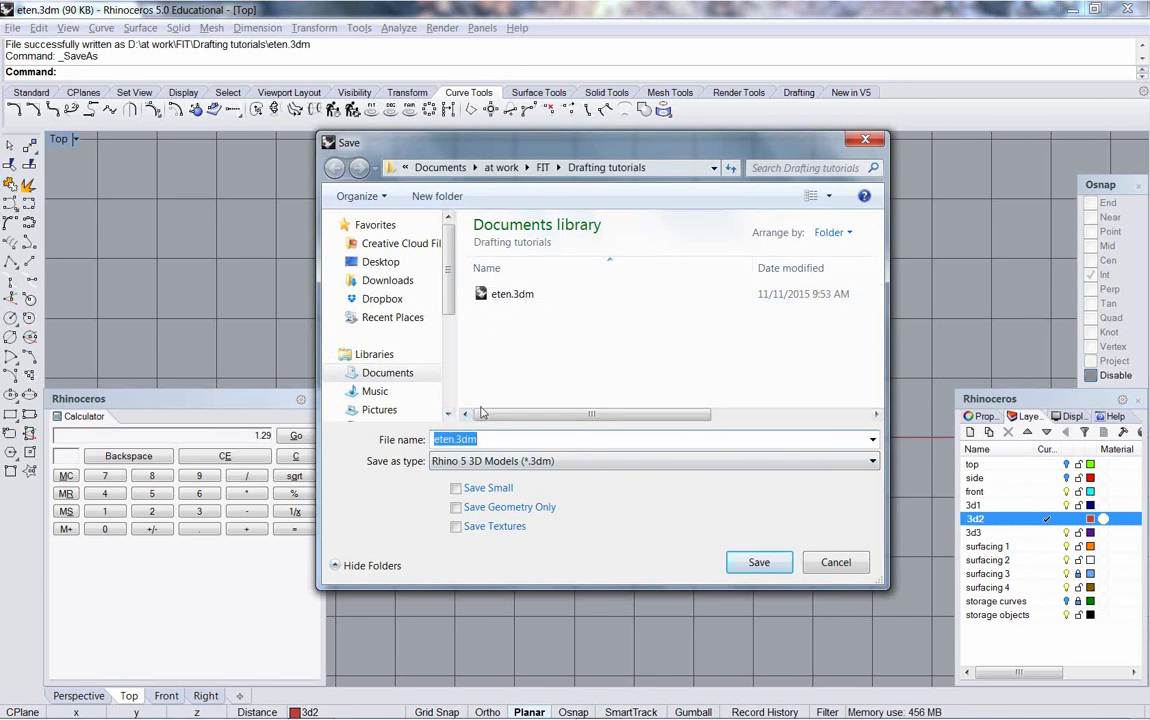
{"action": "type", "text": "ete"}
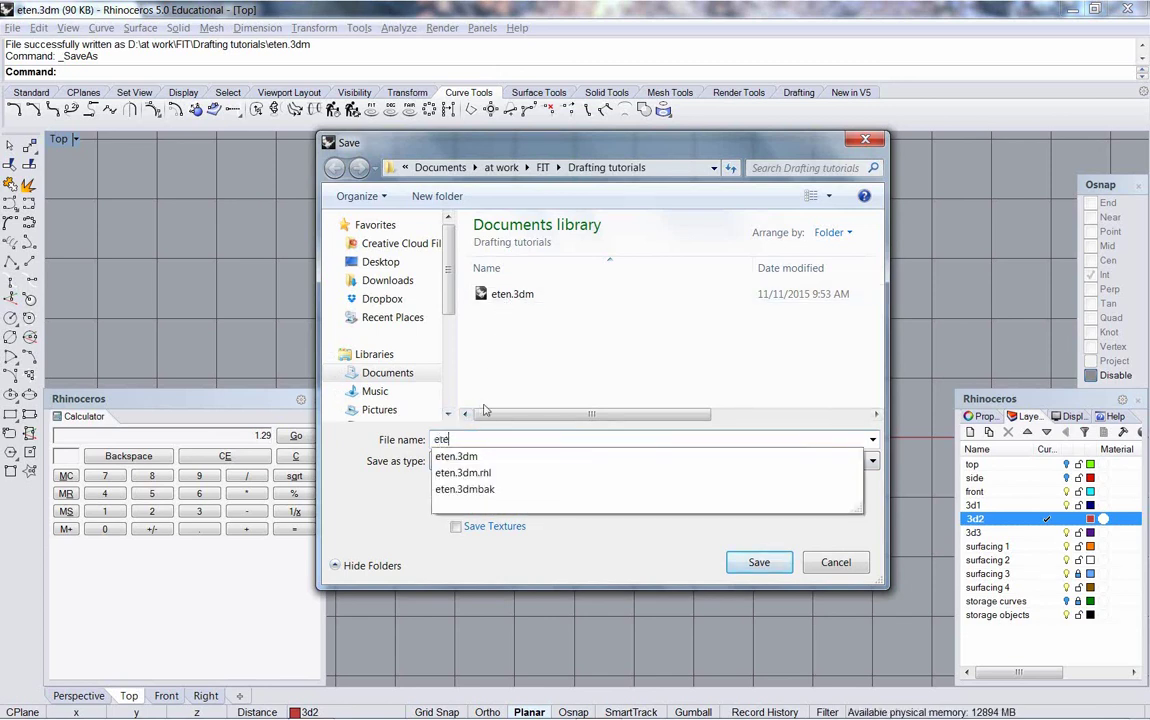
{"action": "type", "text": "mi"}
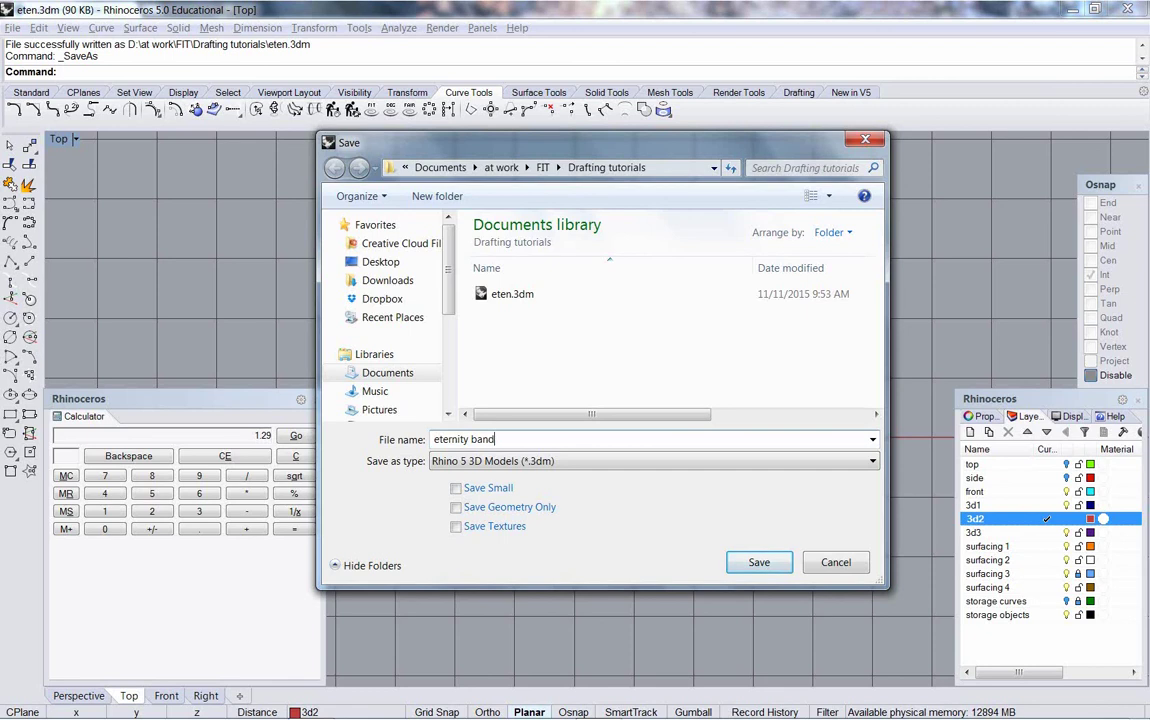
{"action": "key", "text": "Return"}
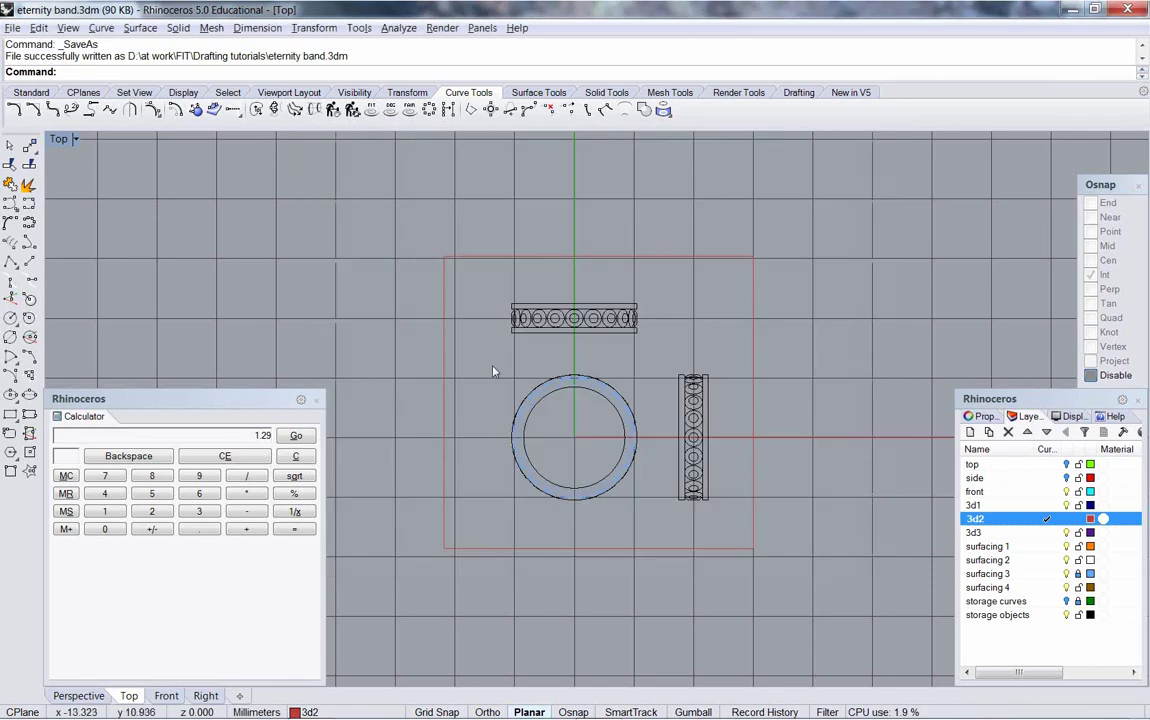
Step: Unlock the surfacing 3 layer and select all curves of the three views together with the frame rectangle
{"action": "right_click_drag", "start_coordinate": [552, 366], "coordinate": [549, 359]}
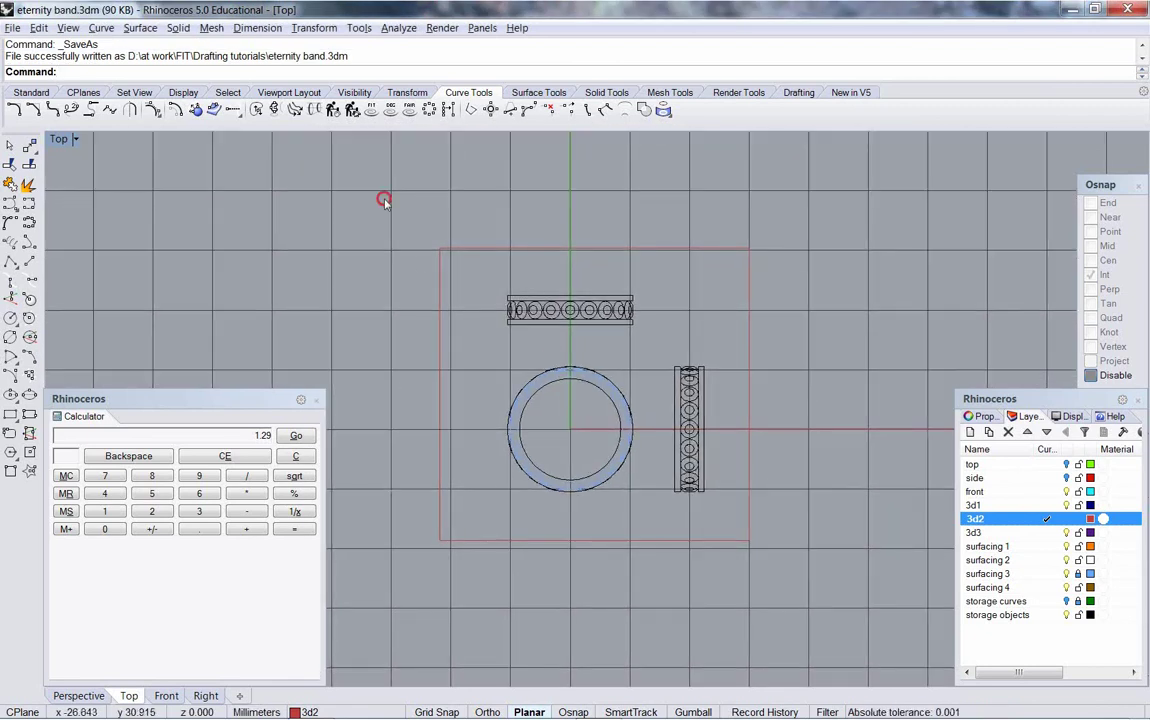
{"action": "left_click_drag", "start_coordinate": [345, 180], "coordinate": [806, 592]}
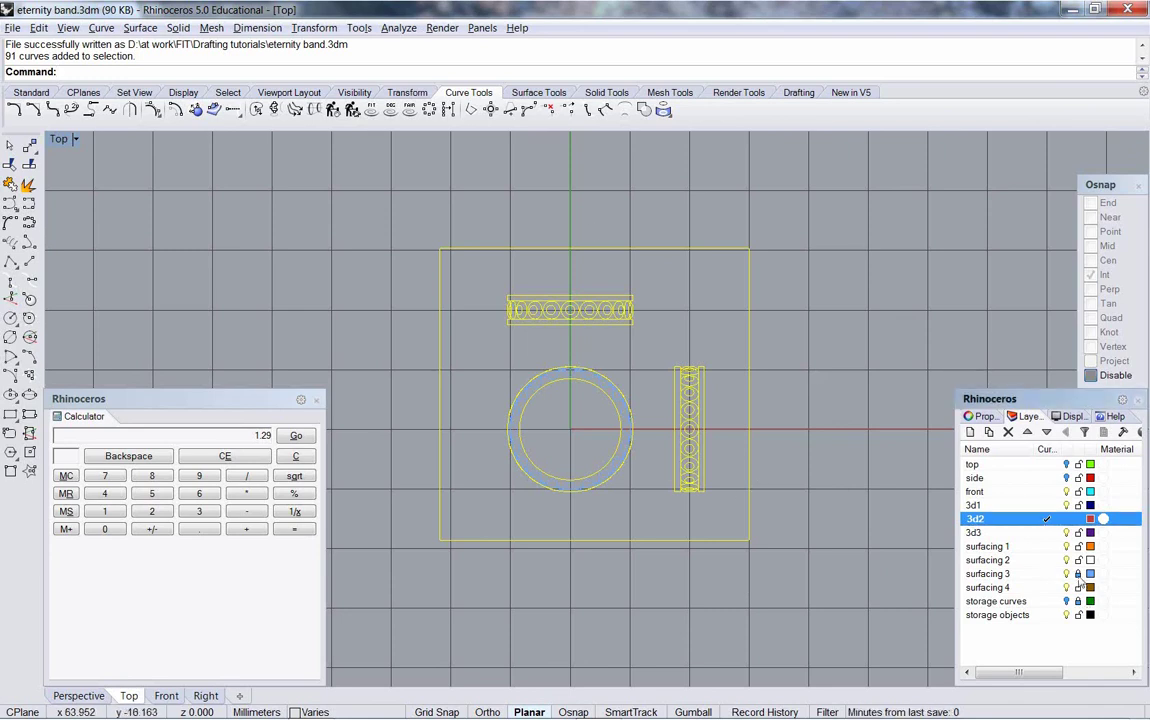
{"action": "left_click", "coordinate": [1040, 574]}
{"action": "left_click", "coordinate": [829, 570]}
{"action": "left_click", "coordinate": [353, 207]}
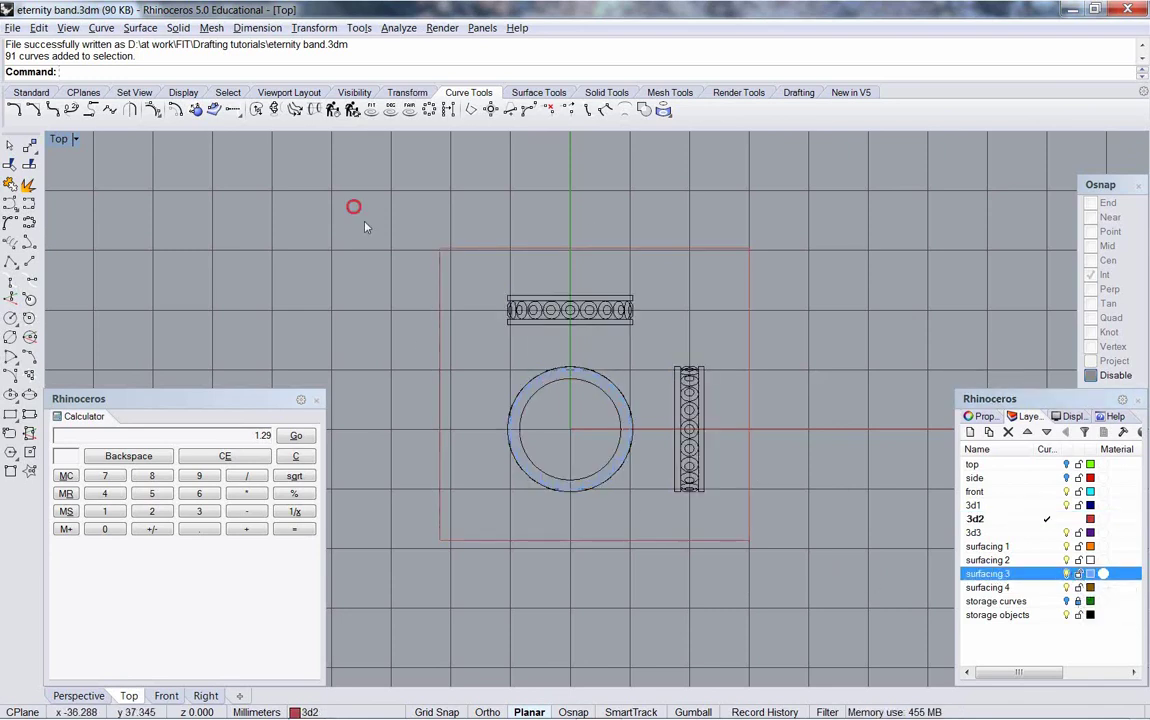
{"action": "left_click_drag", "start_coordinate": [330, 190], "coordinate": [811, 558]}
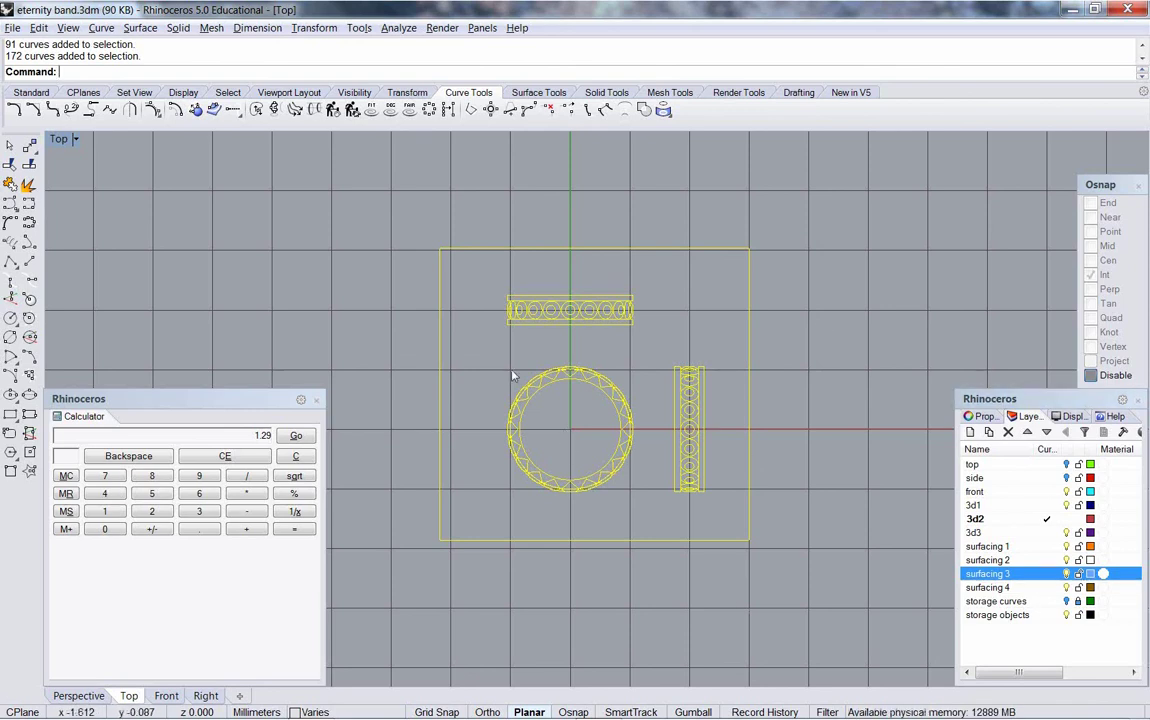
Step: Start exporting the selected curves and set the file format to Adobe Illustrator (*.ai)
{"action": "left_click", "coordinate": [12, 27]}
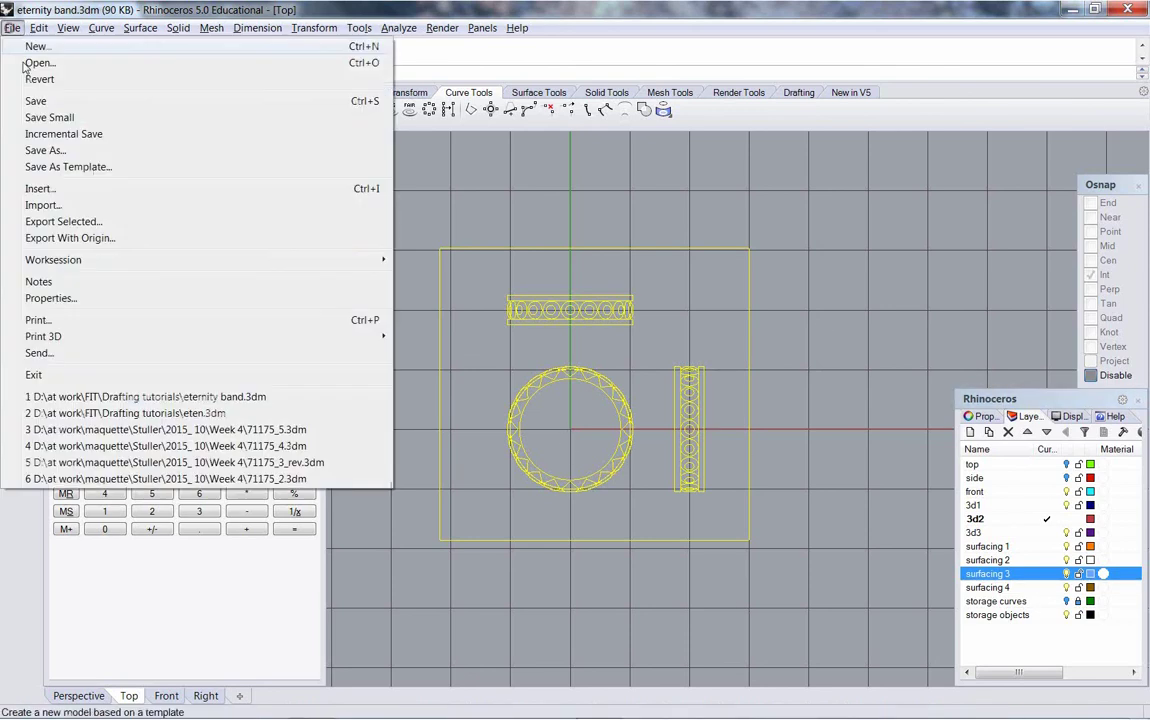
{"action": "left_click", "coordinate": [79, 222]}
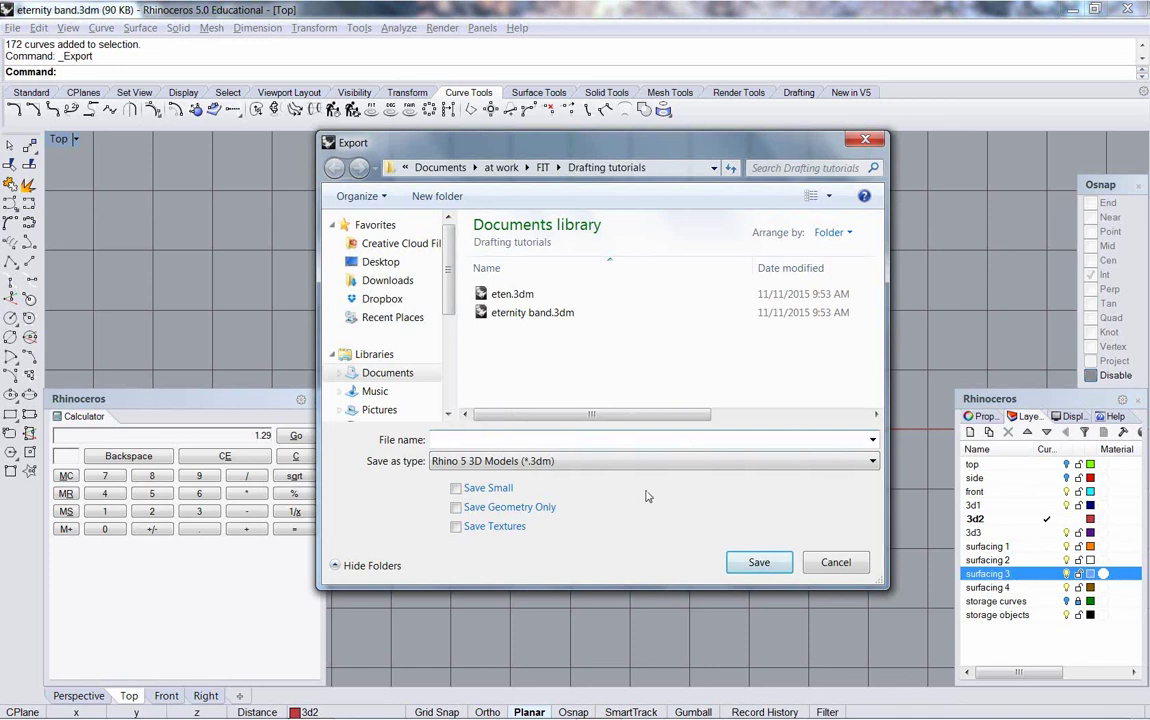
{"action": "left_click", "coordinate": [872, 463]}
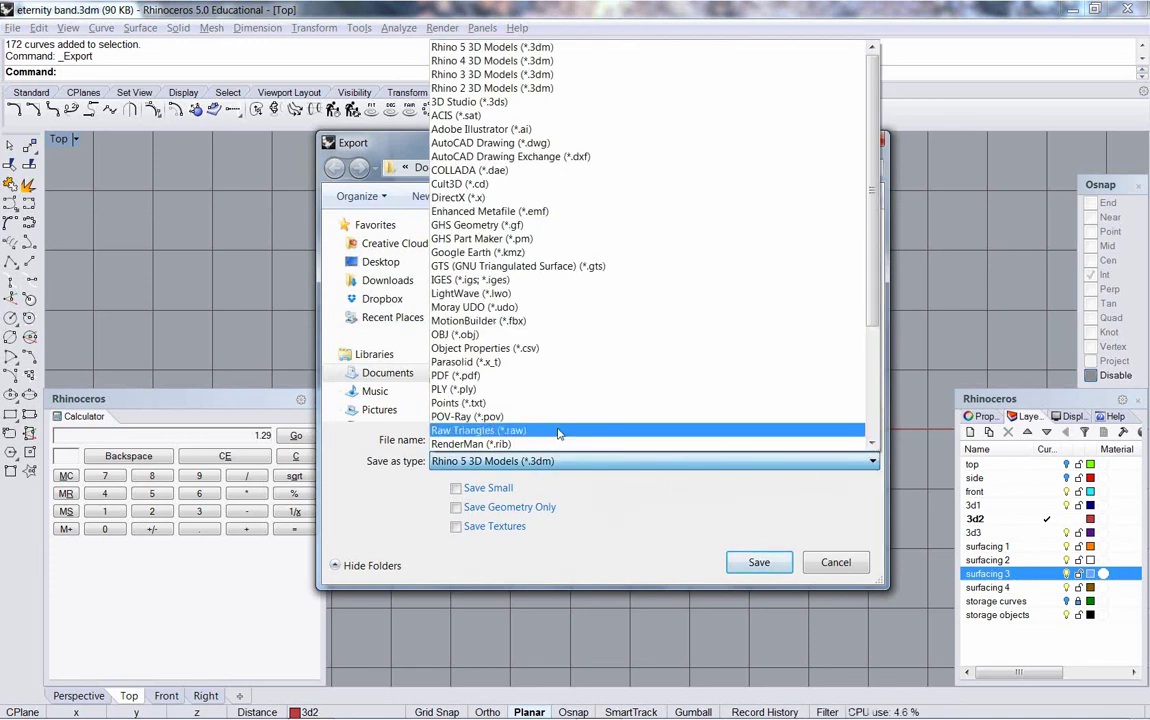
{"action": "left_click", "coordinate": [491, 130]}
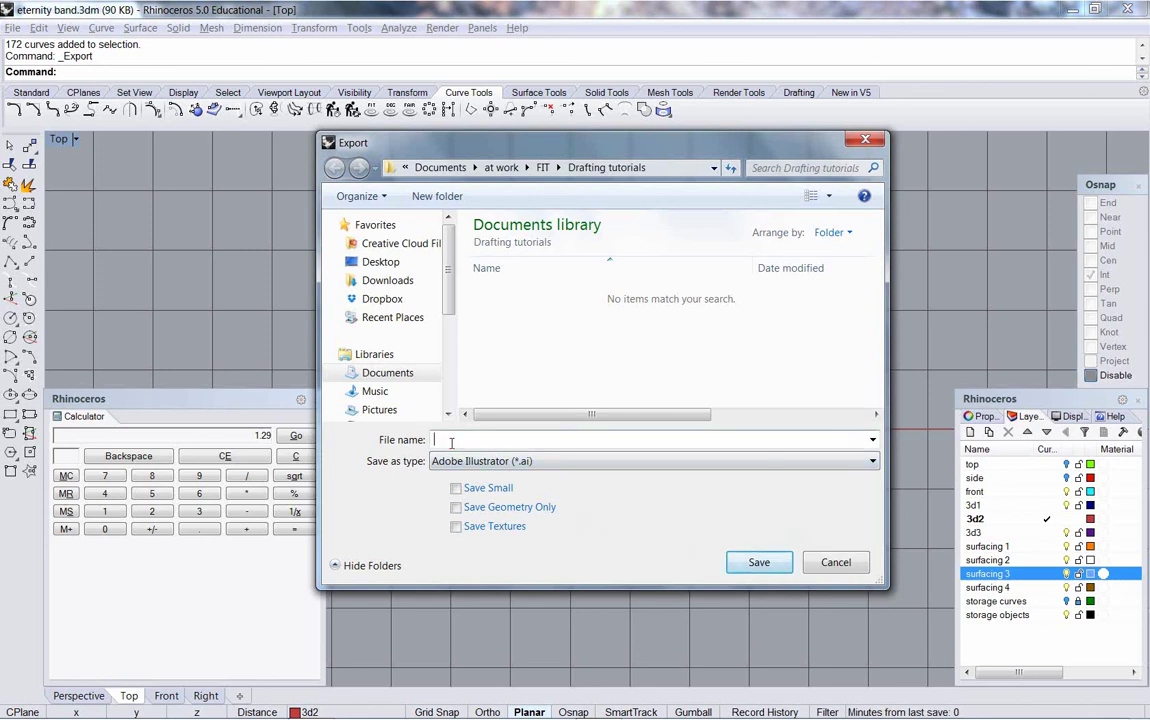
Step: Name the export file eternity band without the 3dm extension and save it in the Drafting tutorials folder
{"action": "type", "text": "egte"}
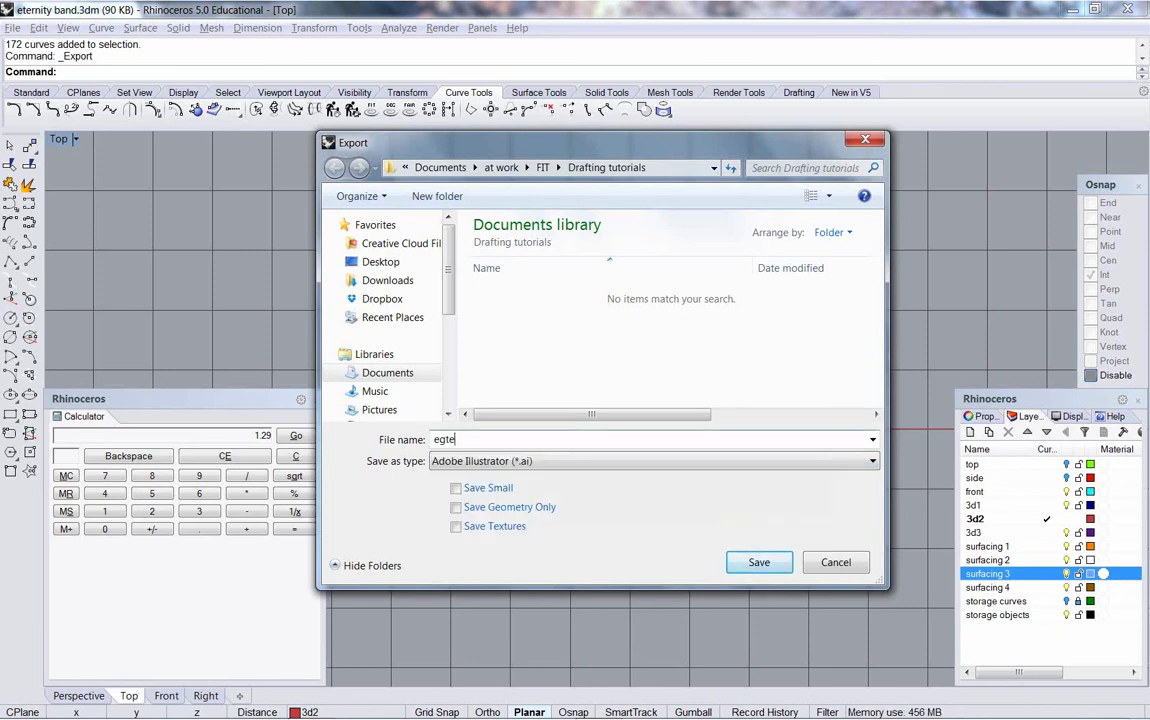
{"action": "key", "text": "BackSpace"}
{"action": "type", "text": "t"}
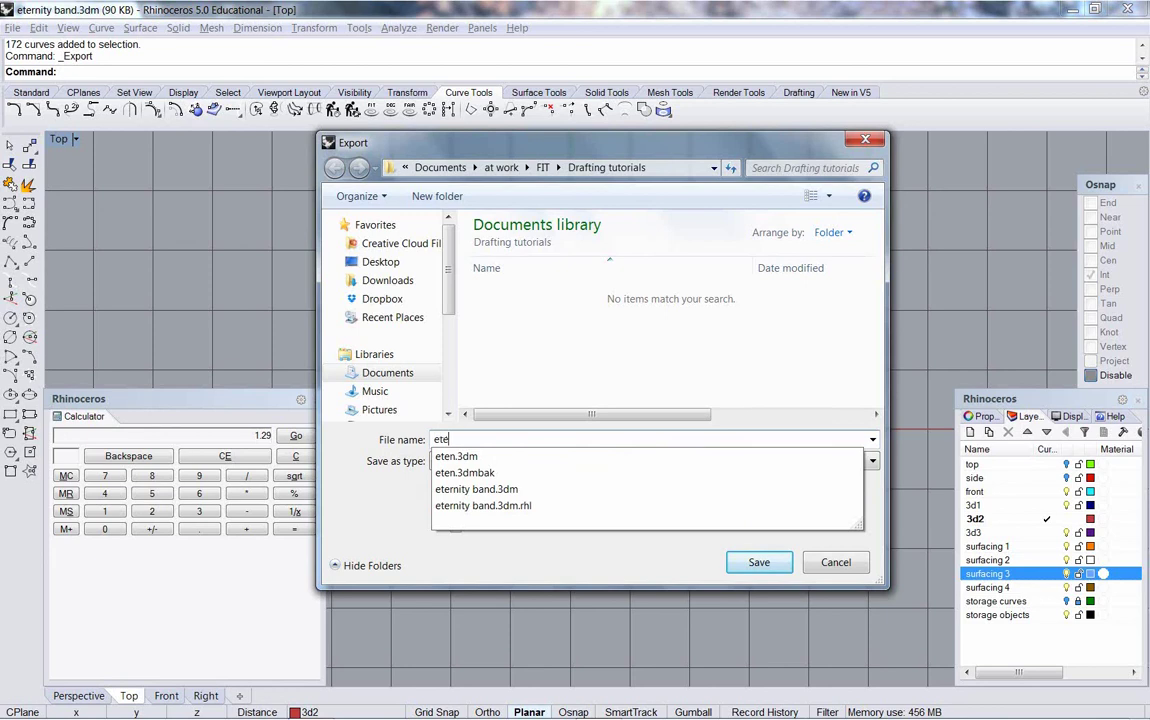
{"action": "left_click", "coordinate": [485, 490]}
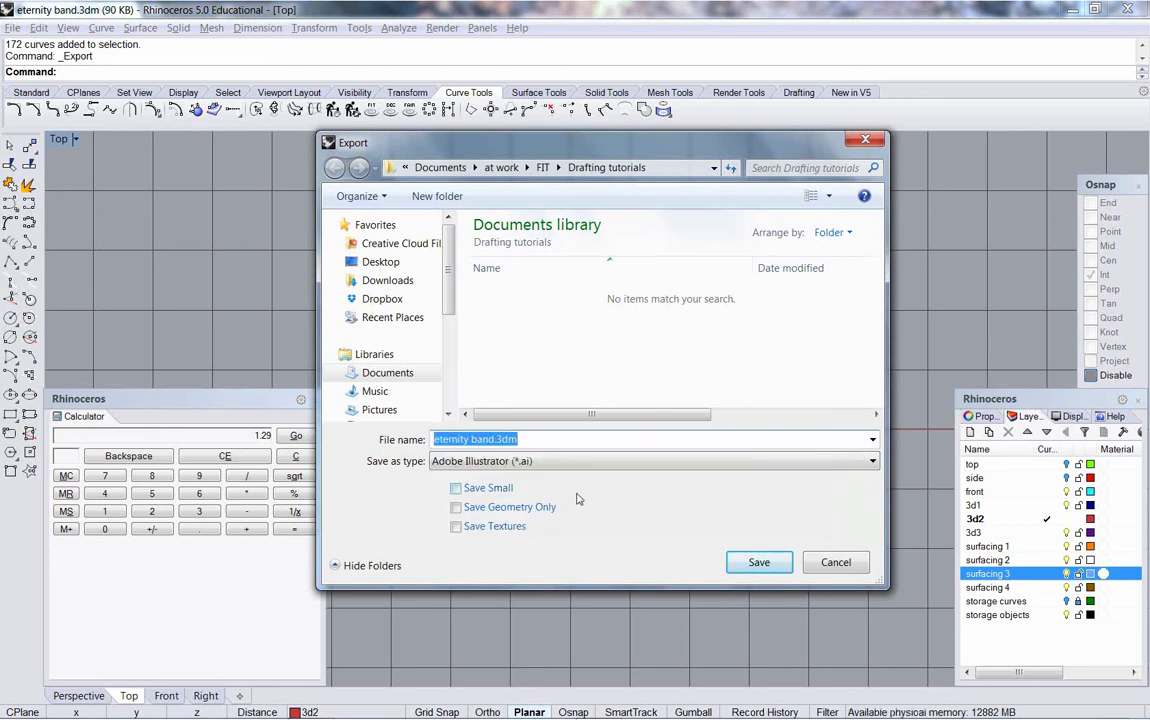
{"action": "left_click", "coordinate": [523, 441]}
{"action": "key", "text": "BackSpace"}
{"action": "key", "text": "BackSpace"}
{"action": "key", "text": "BackSpace"}
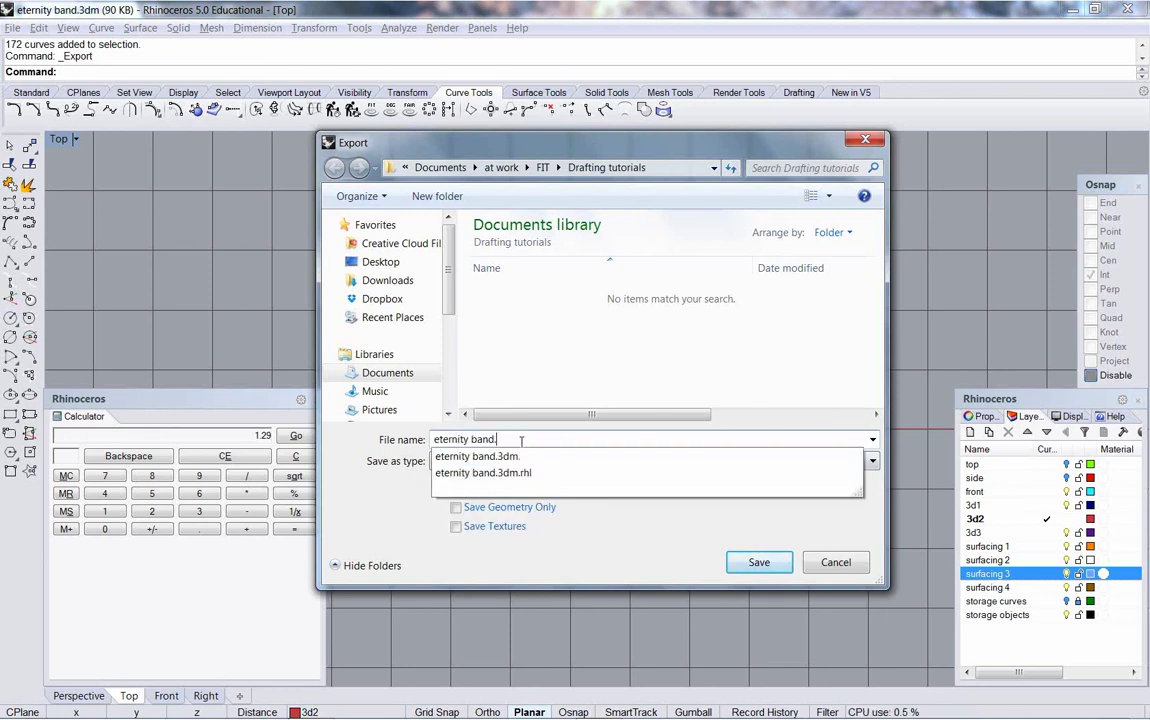
{"action": "left_click", "coordinate": [521, 441]}
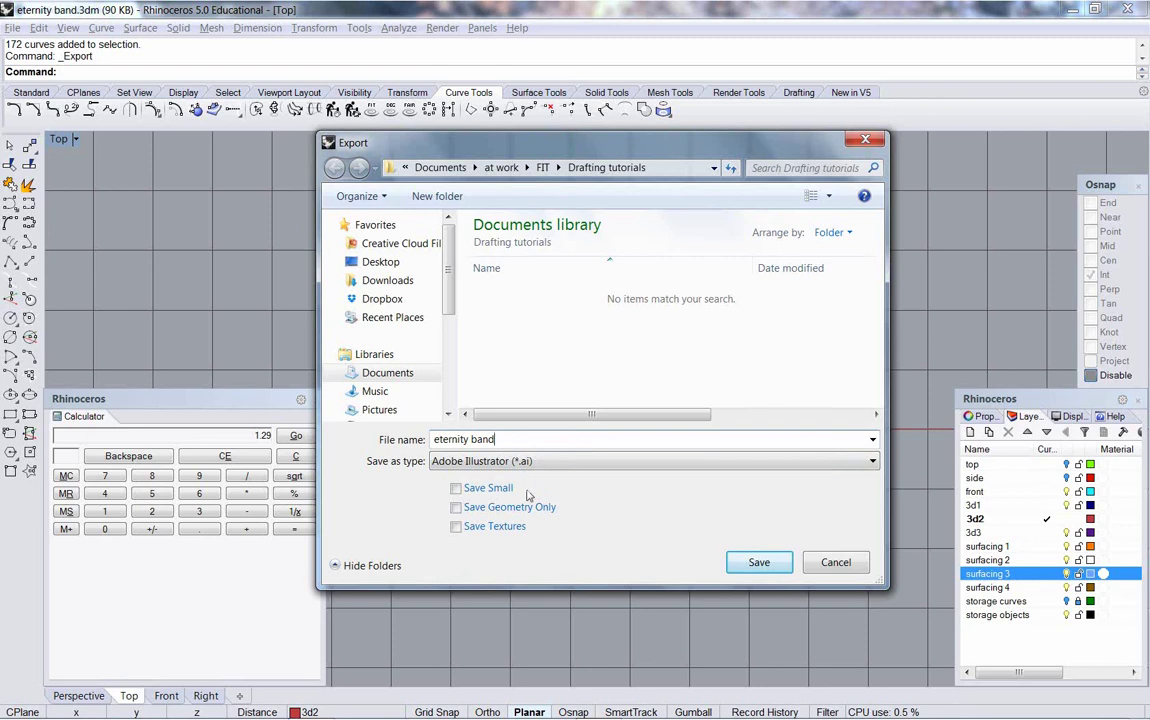
{"action": "left_click", "coordinate": [757, 563]}
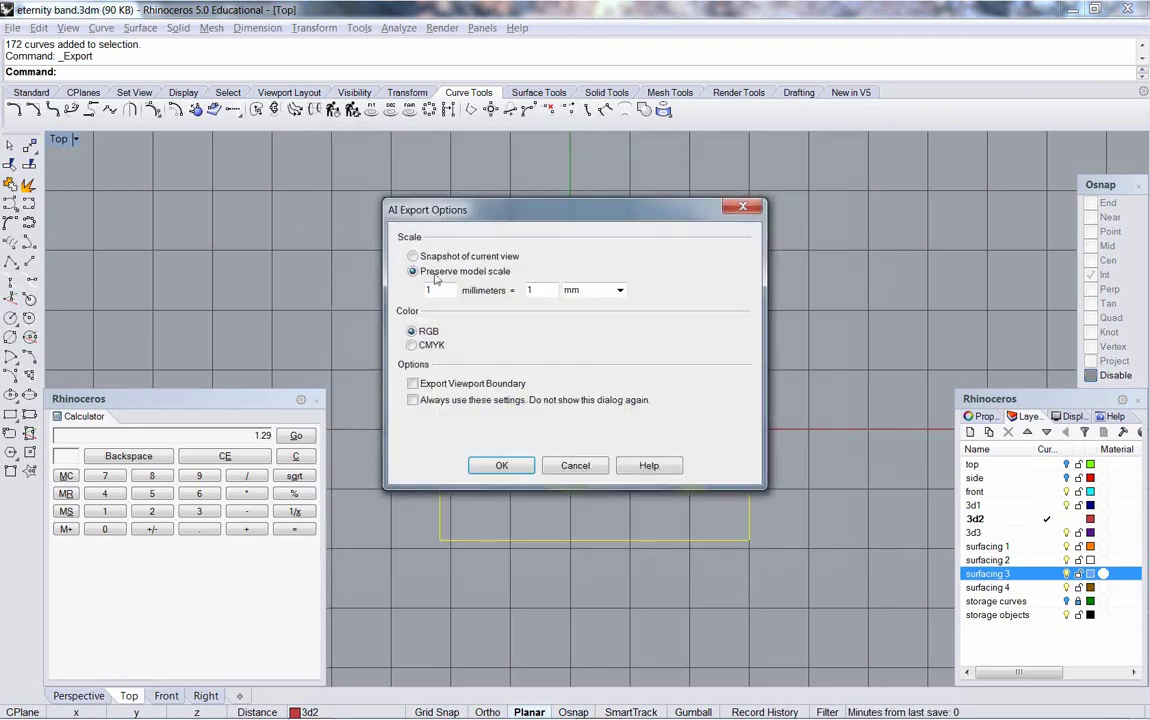
Step: Finish the AI export with the model scale preserved at 1 millimeter = 1 mm and RGB color
{"action": "left_click", "coordinate": [413, 257]}
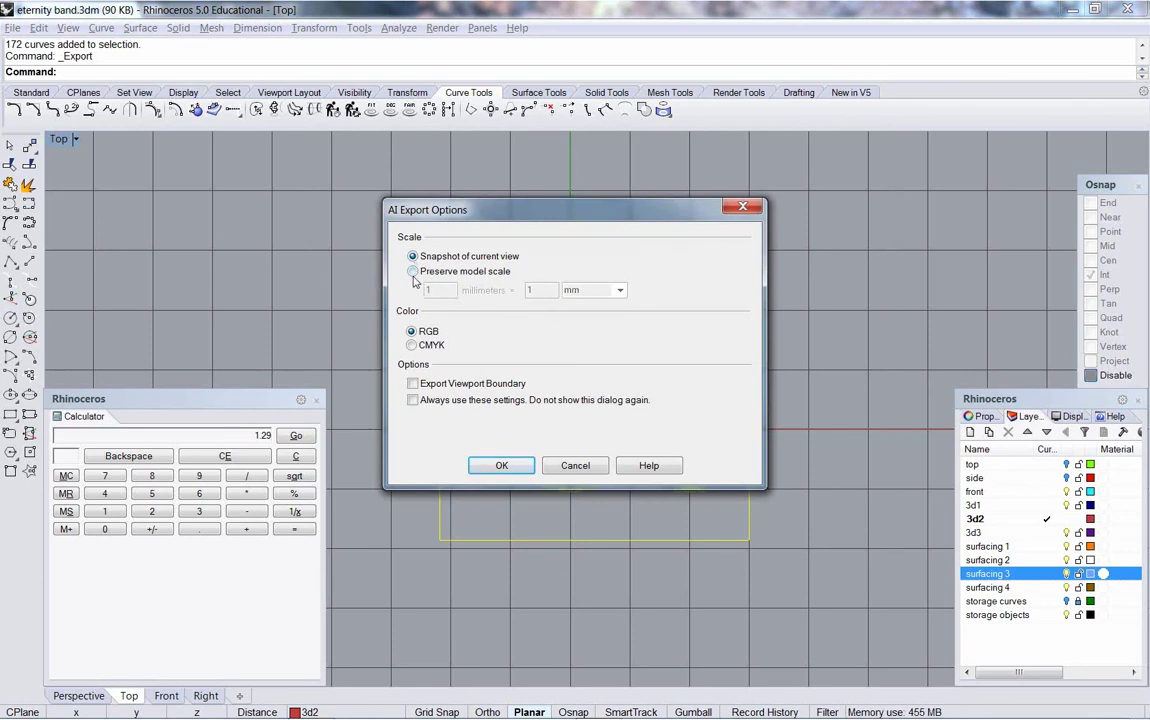
{"action": "left_click", "coordinate": [412, 271]}
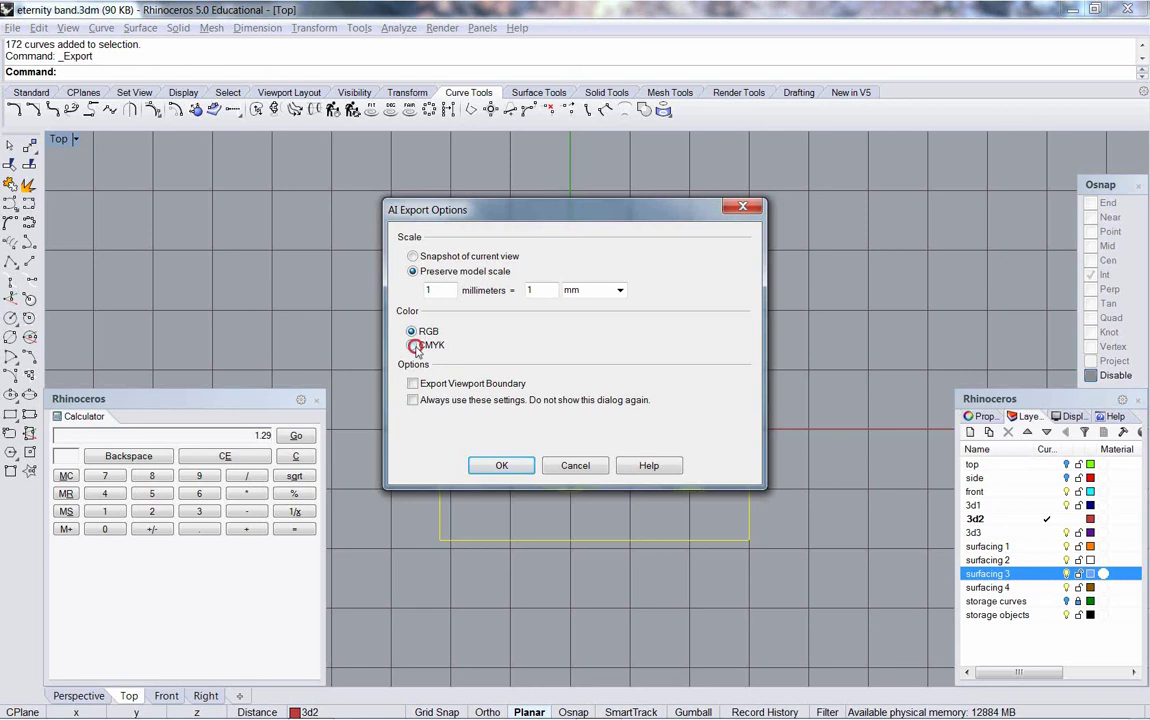
{"action": "left_click", "coordinate": [411, 345]}
{"action": "left_click", "coordinate": [411, 331]}
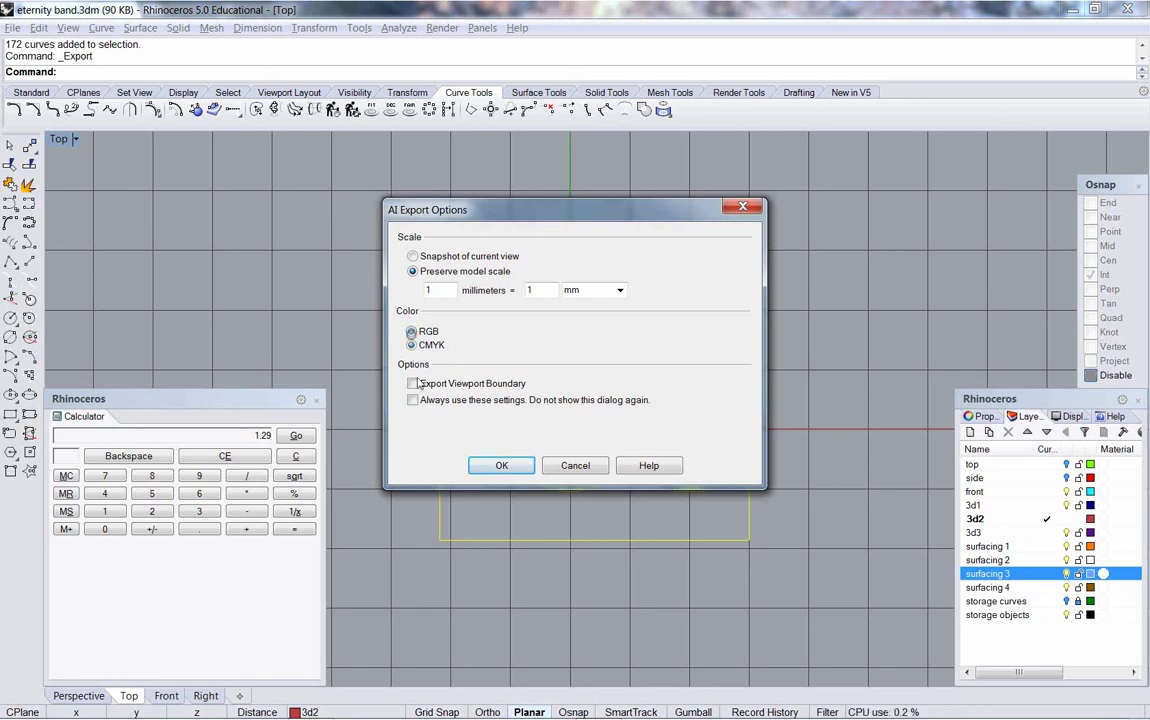
{"action": "left_click", "coordinate": [504, 465]}
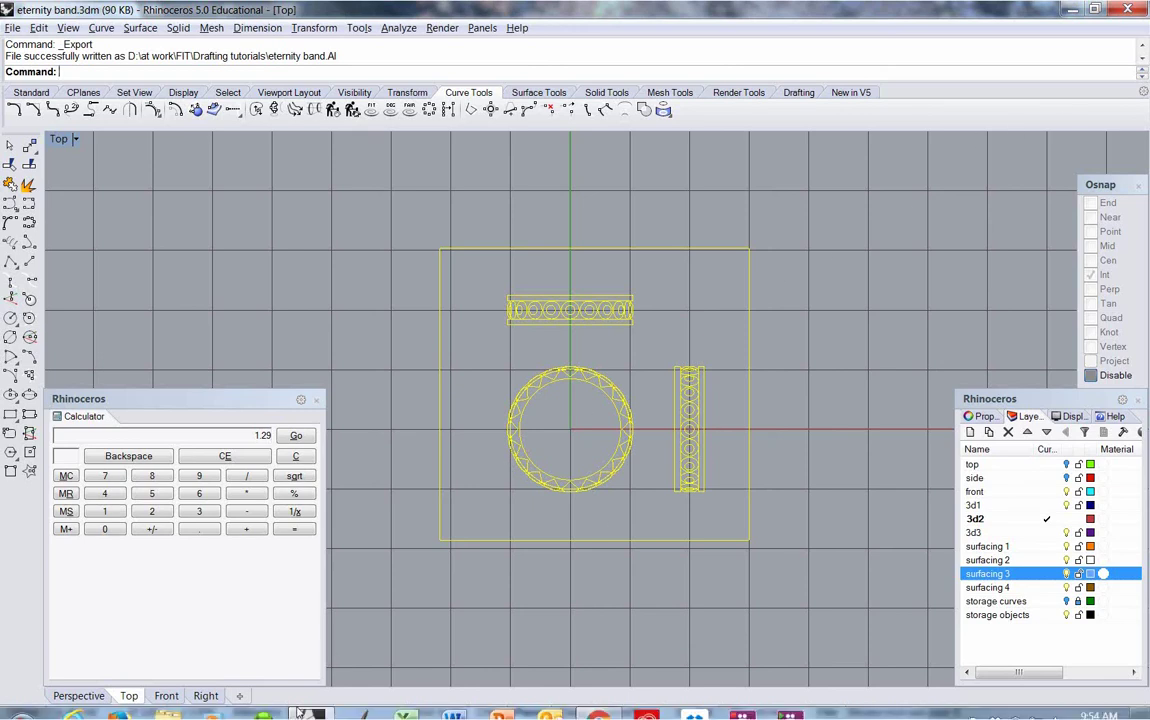
Step: Launch Adobe Illustrator CC 2015 and close its Welcome window
{"action": "left_click", "coordinate": [20, 703]}
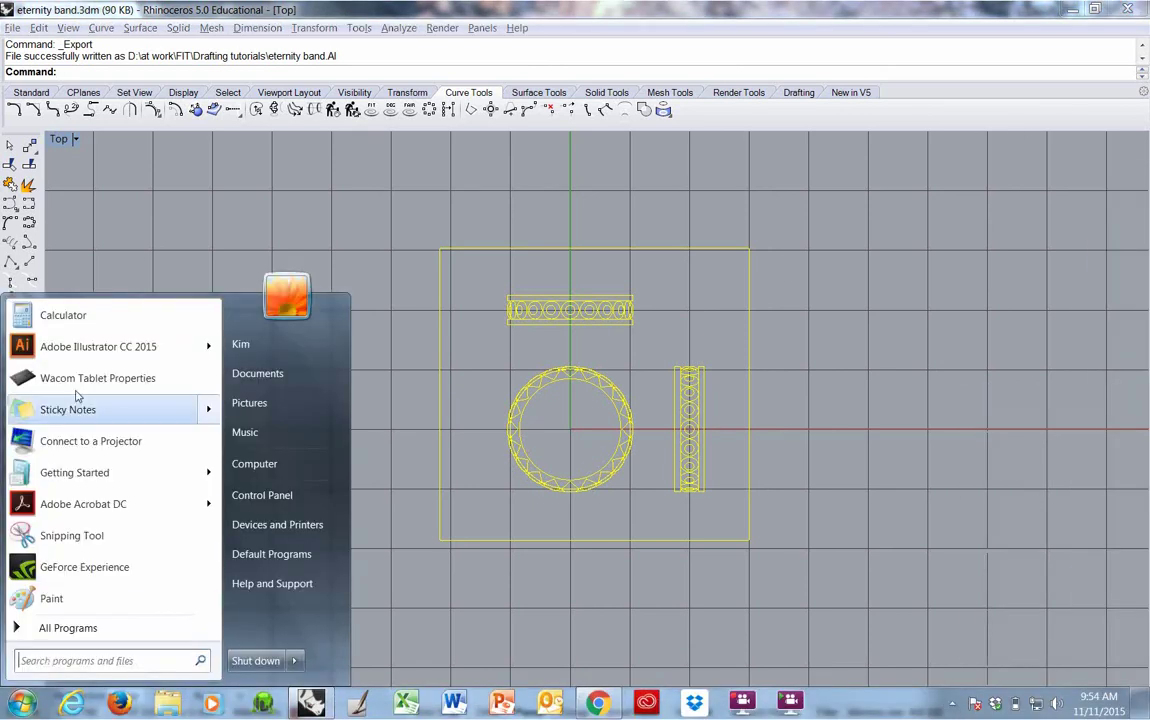
{"action": "left_click", "coordinate": [98, 346]}
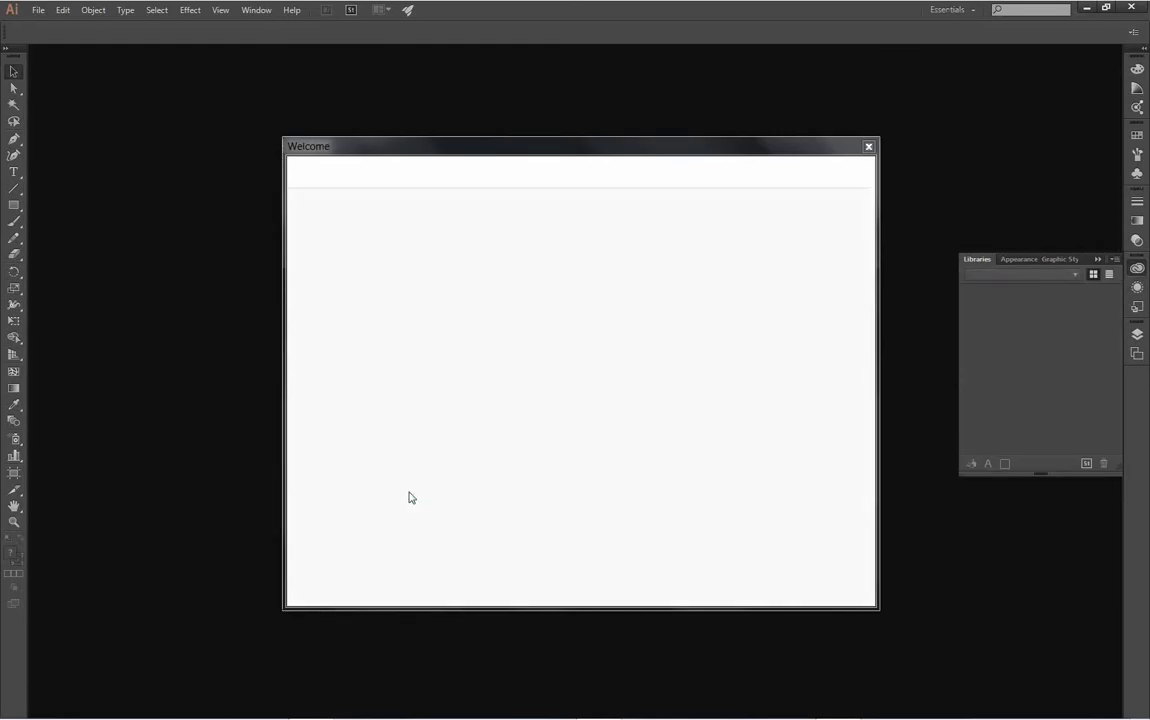
{"action": "left_click", "coordinate": [868, 146]}
Step: Open eternity band.AI from the Drafting tutorials folder inside FIT
{"action": "left_click", "coordinate": [40, 11]}
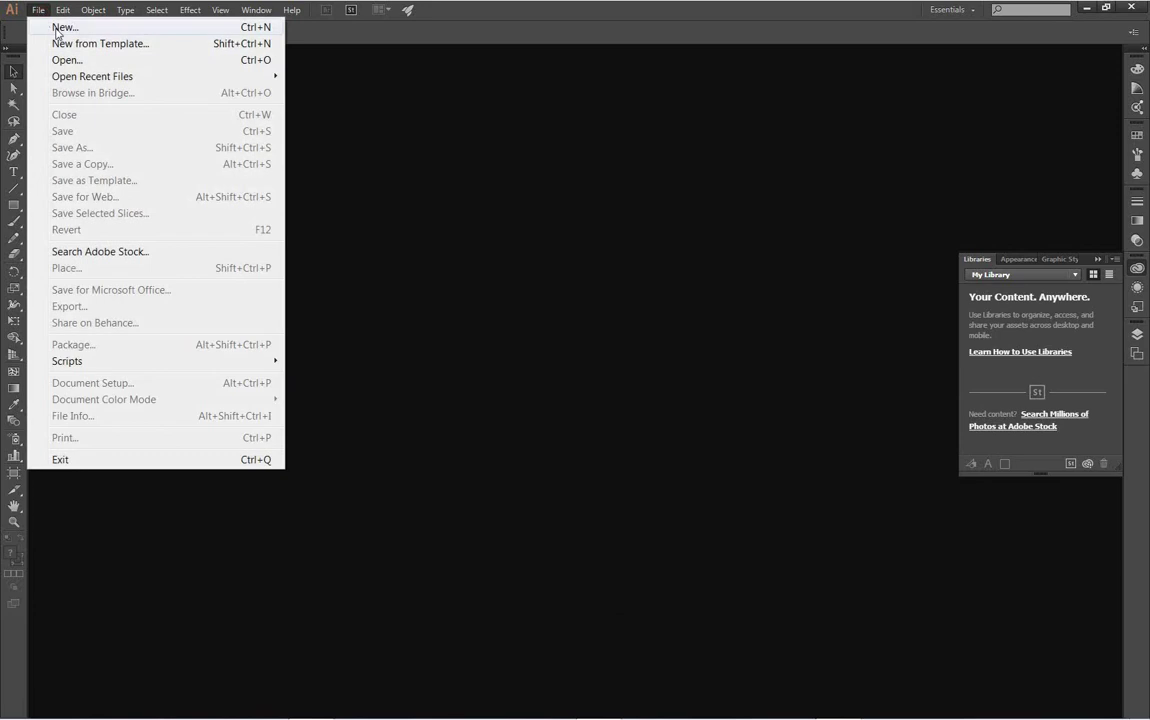
{"action": "left_click", "coordinate": [57, 62]}
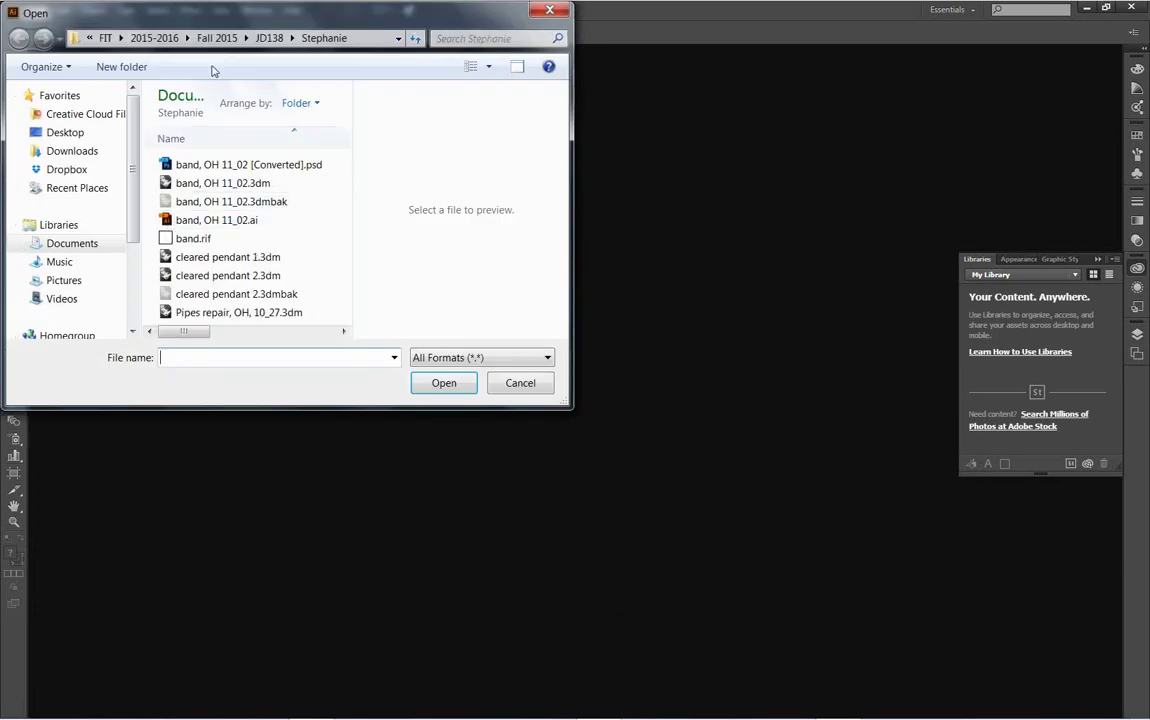
{"action": "left_click", "coordinate": [108, 38]}
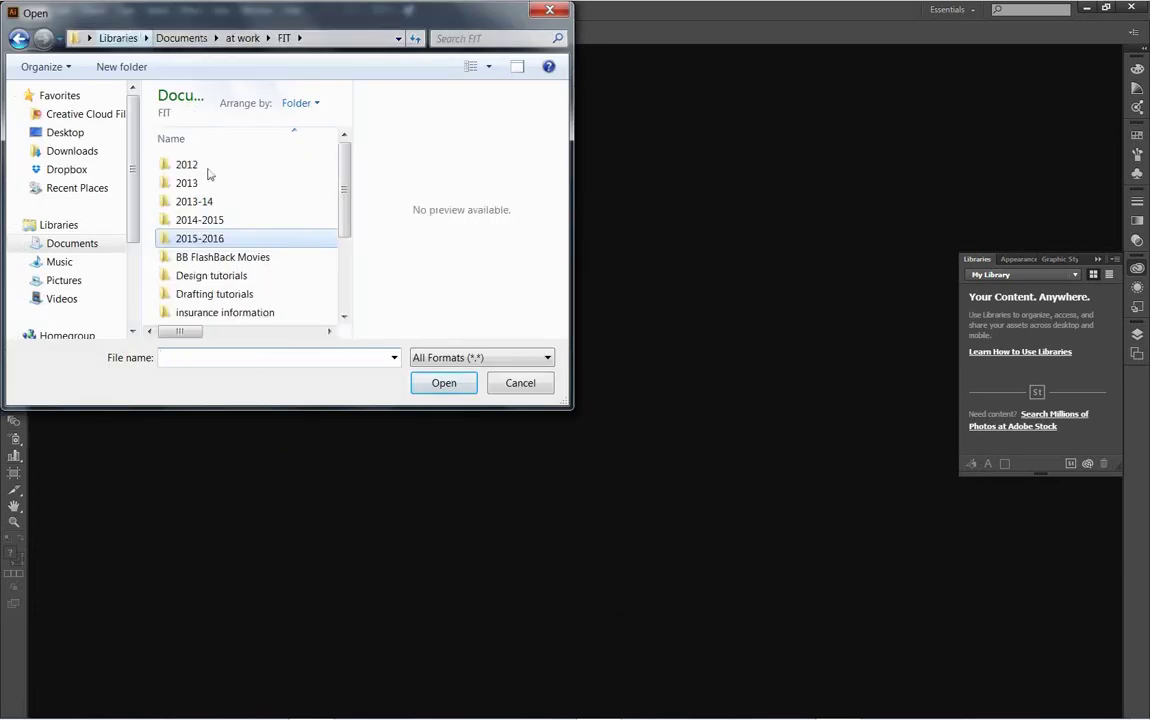
{"action": "left_click", "coordinate": [235, 297]}
{"action": "double_click", "coordinate": [235, 297]}
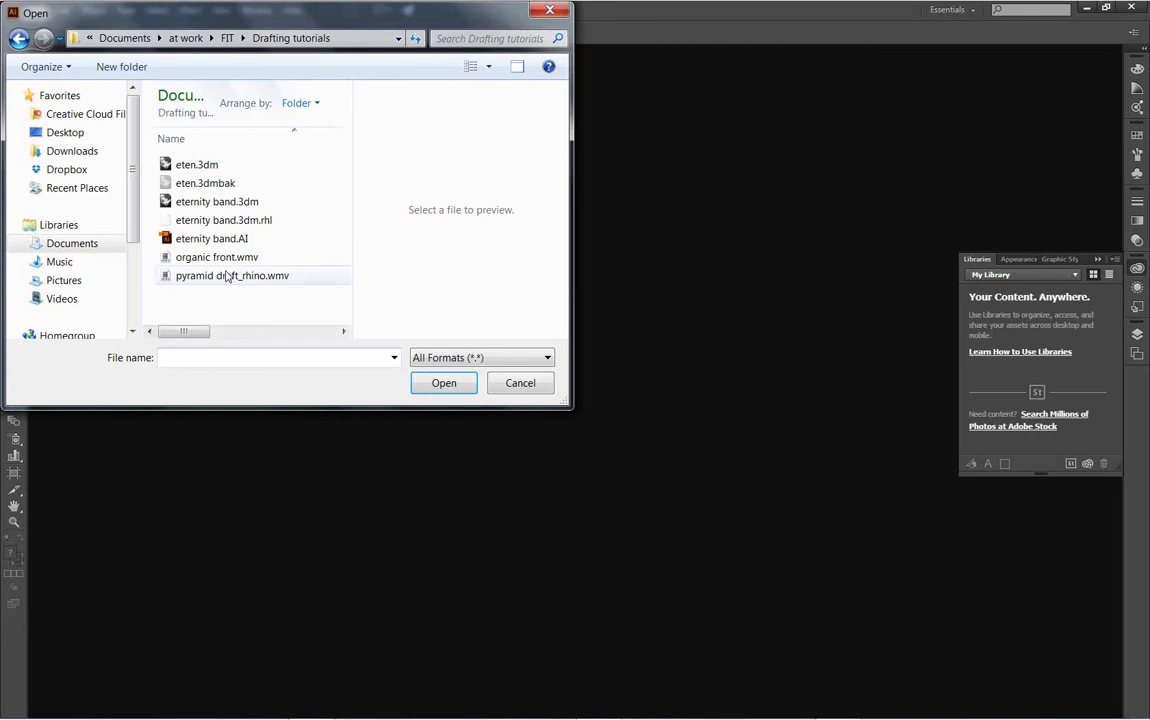
{"action": "double_click", "coordinate": [236, 240]}
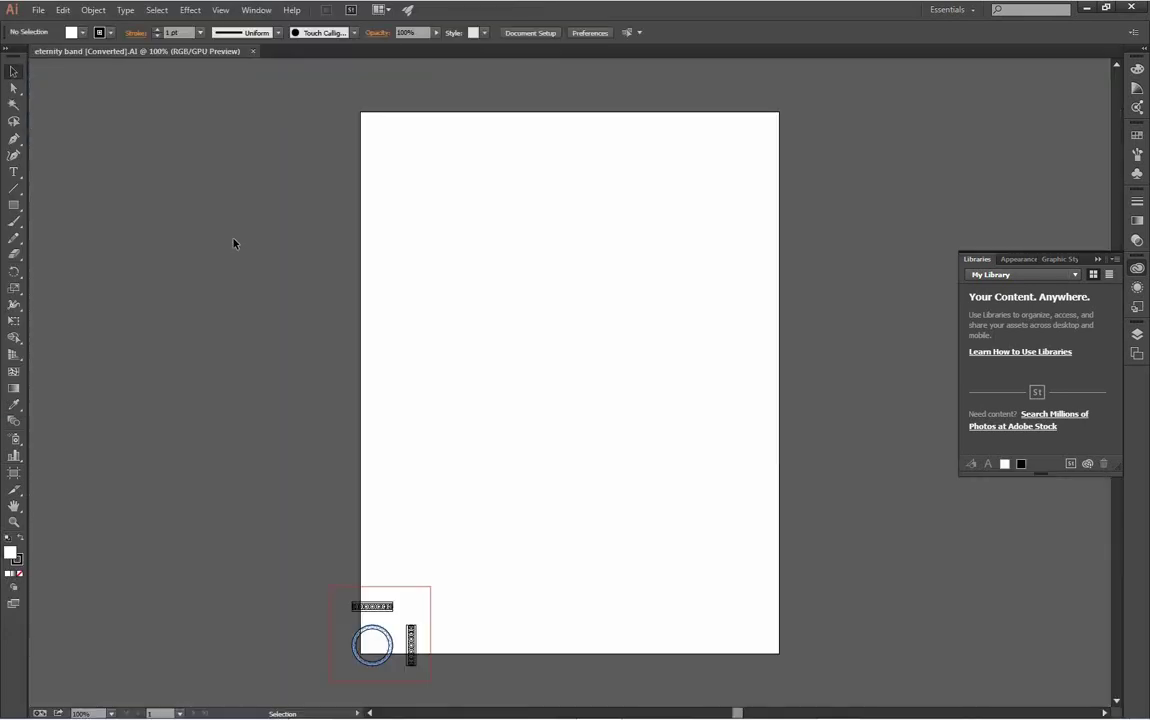
Step: Select all the ring view paths and the frame rectangle and group them
{"action": "left_click_drag", "start_coordinate": [359, 541], "coordinate": [478, 699]}
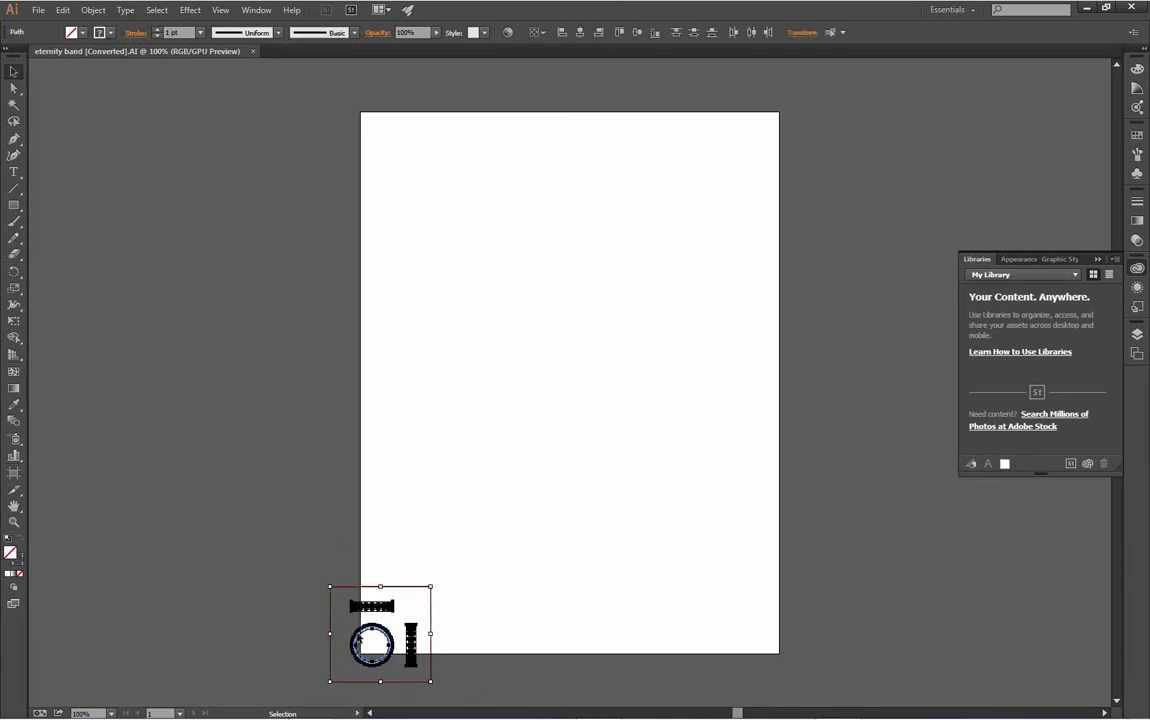
{"action": "left_click_drag", "start_coordinate": [277, 538], "coordinate": [495, 699]}
{"action": "left_click", "coordinate": [93, 10]}
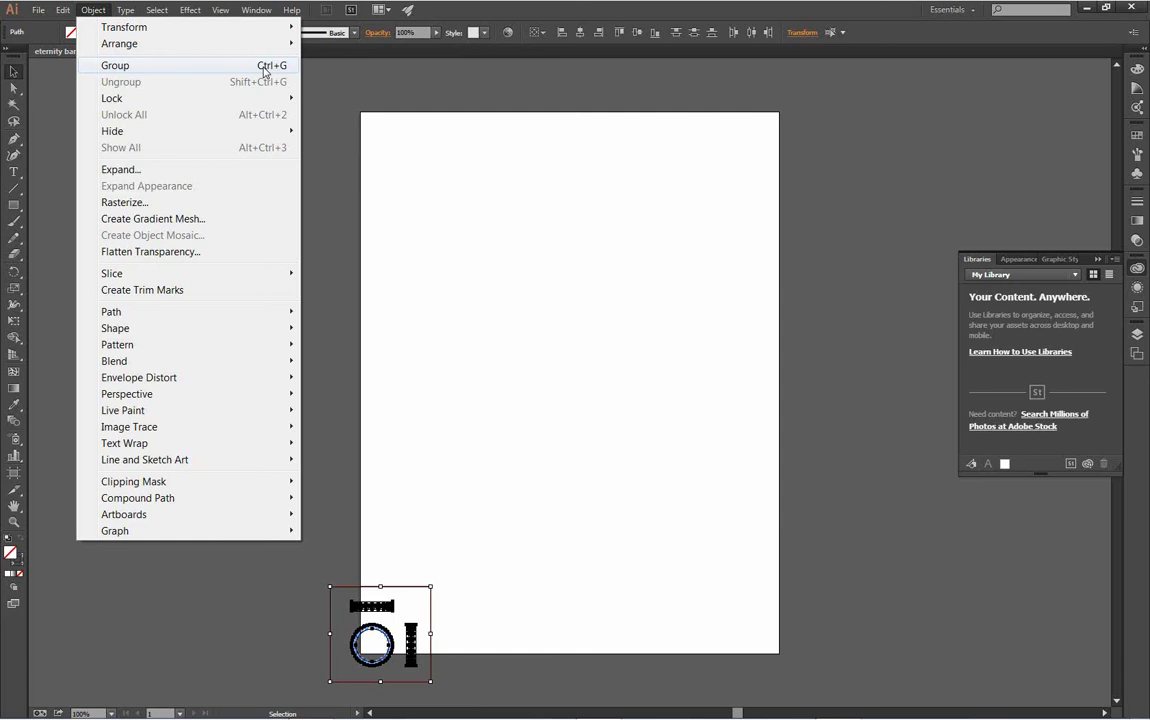
{"action": "left_click", "coordinate": [116, 66]}
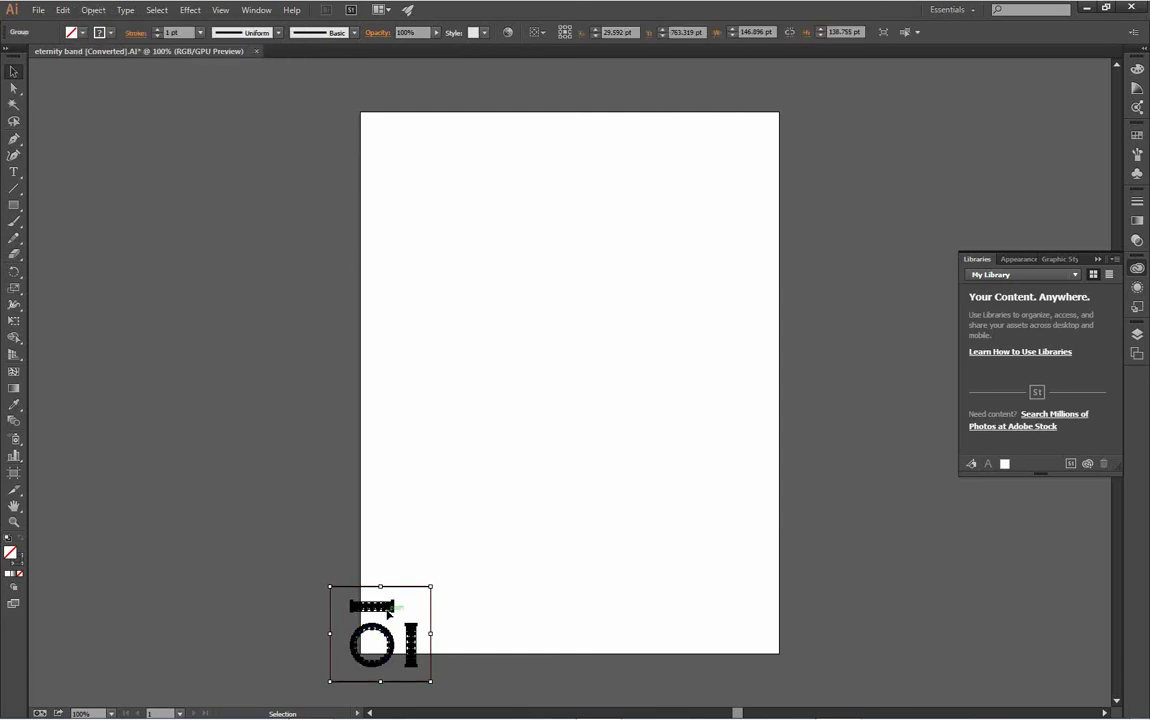
Step: Move the grouped ring views and their frame to the centre of the page
{"action": "left_click_drag", "start_coordinate": [380, 606], "coordinate": [572, 322]}
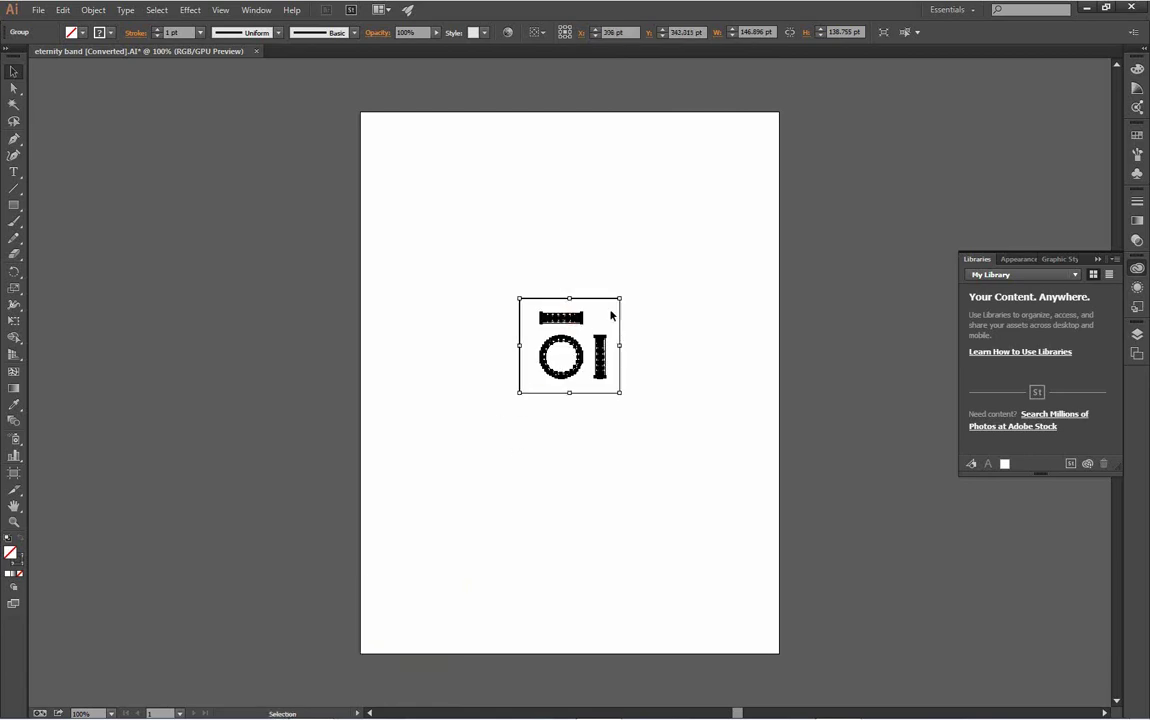
{"action": "scroll", "coordinate": [632, 303], "scroll_direction": "up", "scroll_amount": 1}
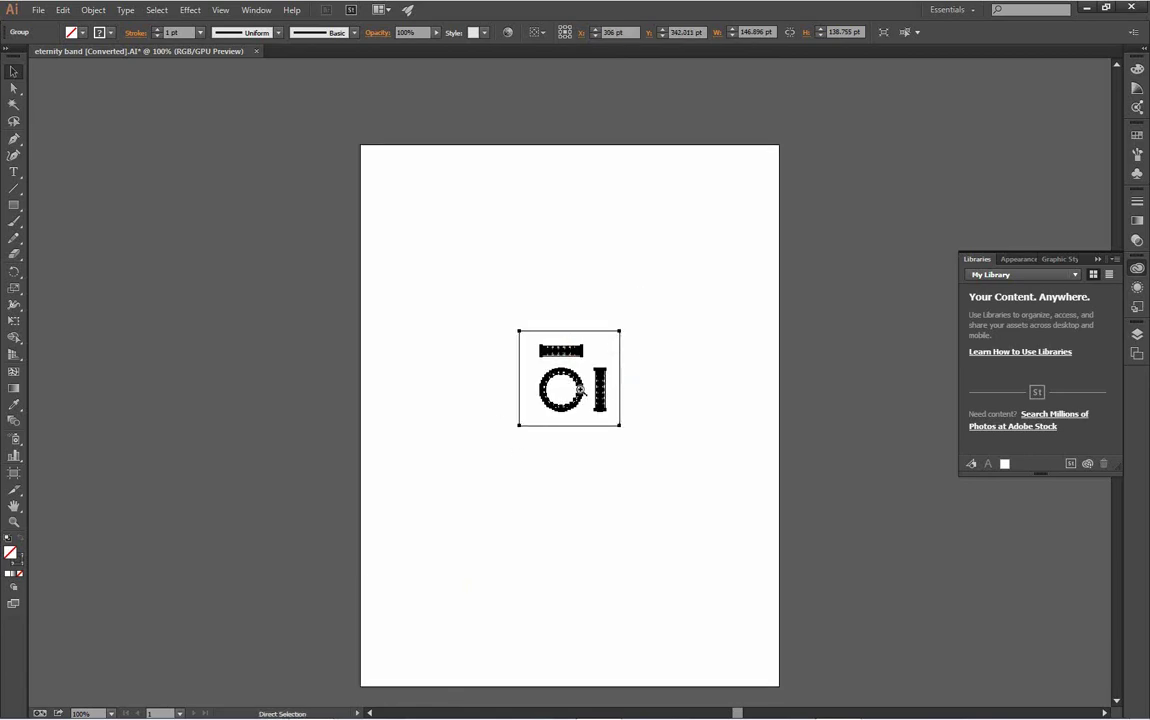
Step: Examine the line thickness of the three ring views up close at 800% magnification
{"action": "key", "text": "z"}
{"action": "left_click", "coordinate": [559, 373]}
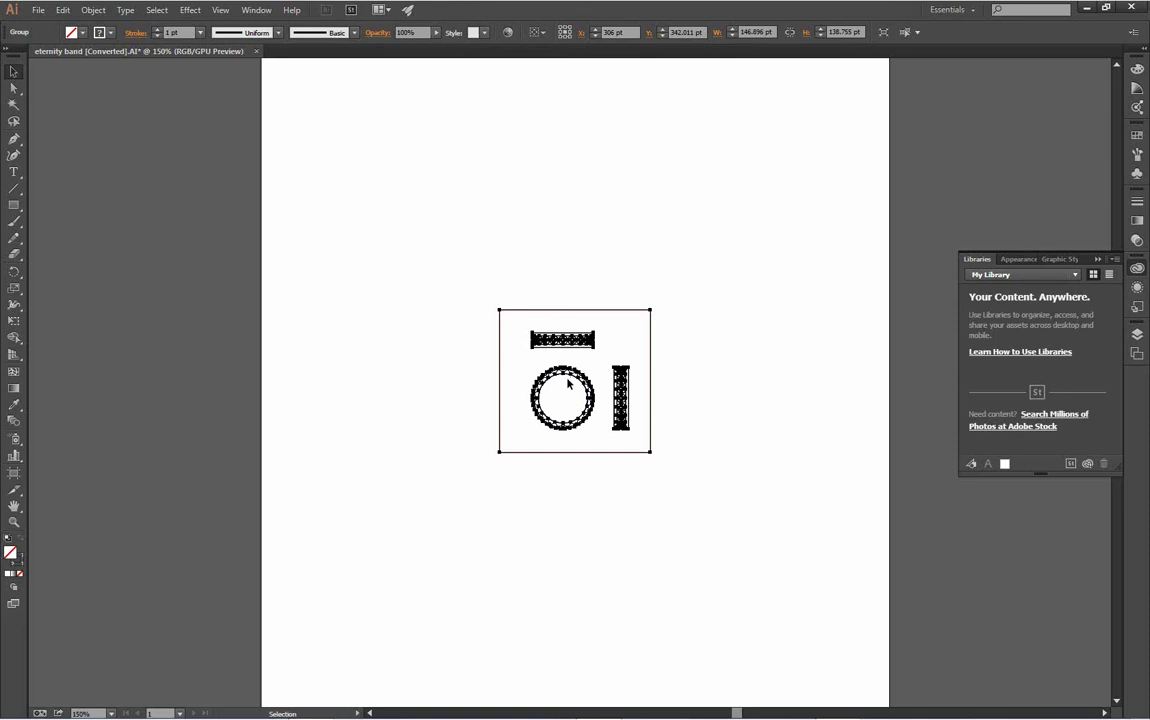
{"action": "left_click", "coordinate": [570, 379]}
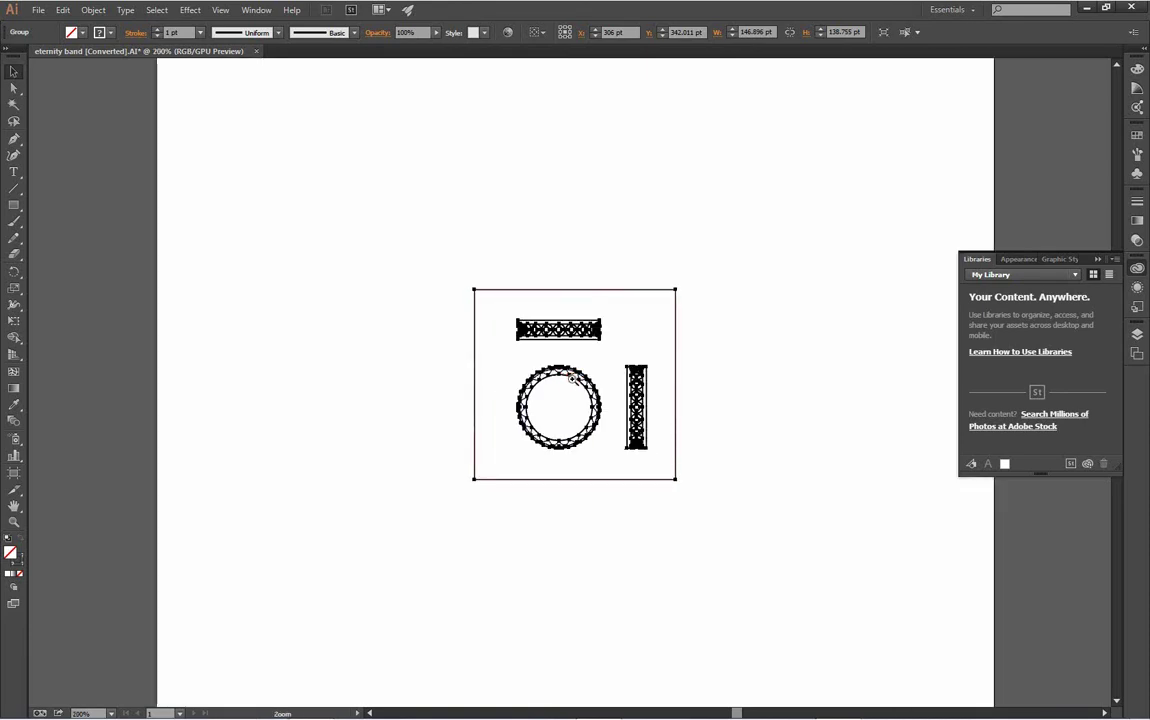
{"action": "left_click", "coordinate": [572, 378]}
{"action": "left_click", "coordinate": [572, 378]}
{"action": "left_click", "coordinate": [572, 378]}
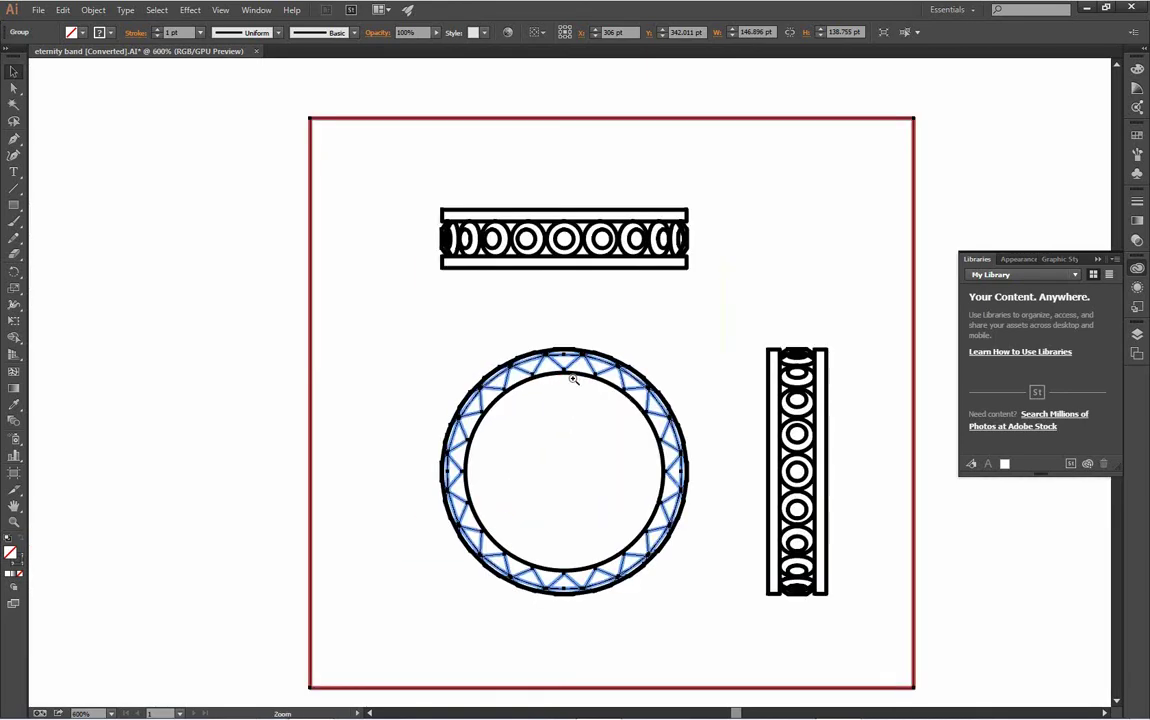
{"action": "left_click", "coordinate": [579, 396]}
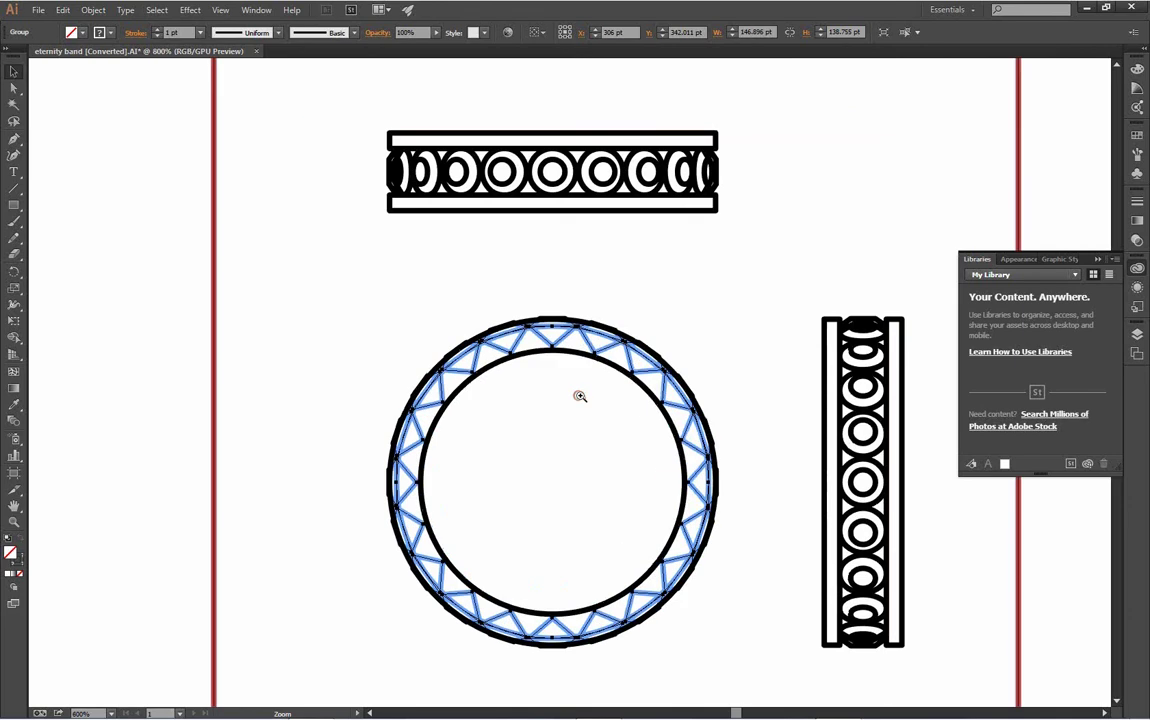
{"action": "key", "text": "v"}
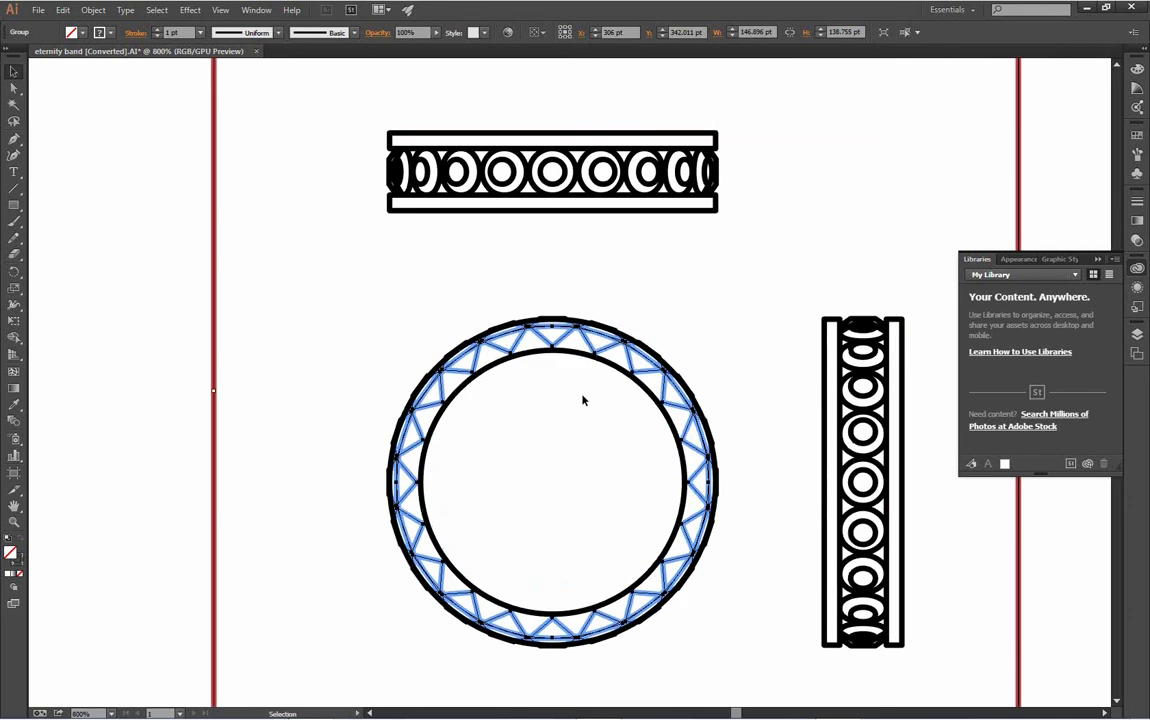
{"action": "left_click", "coordinate": [681, 349]}
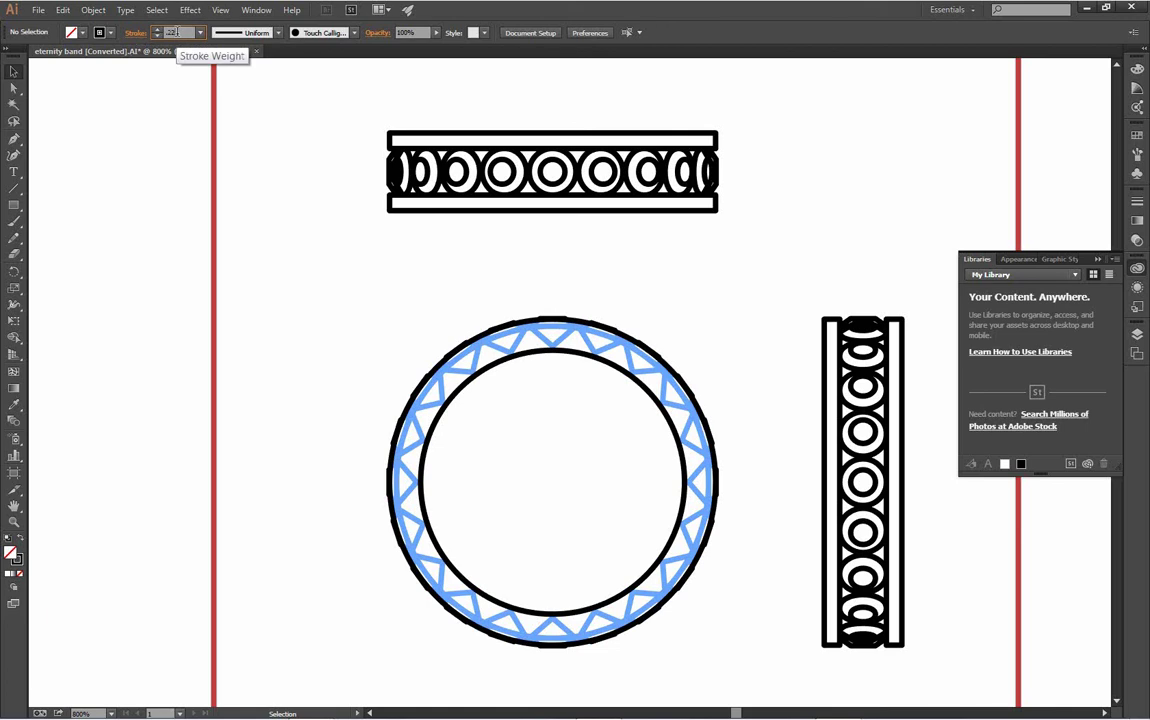
{"action": "key", "text": "Return"}
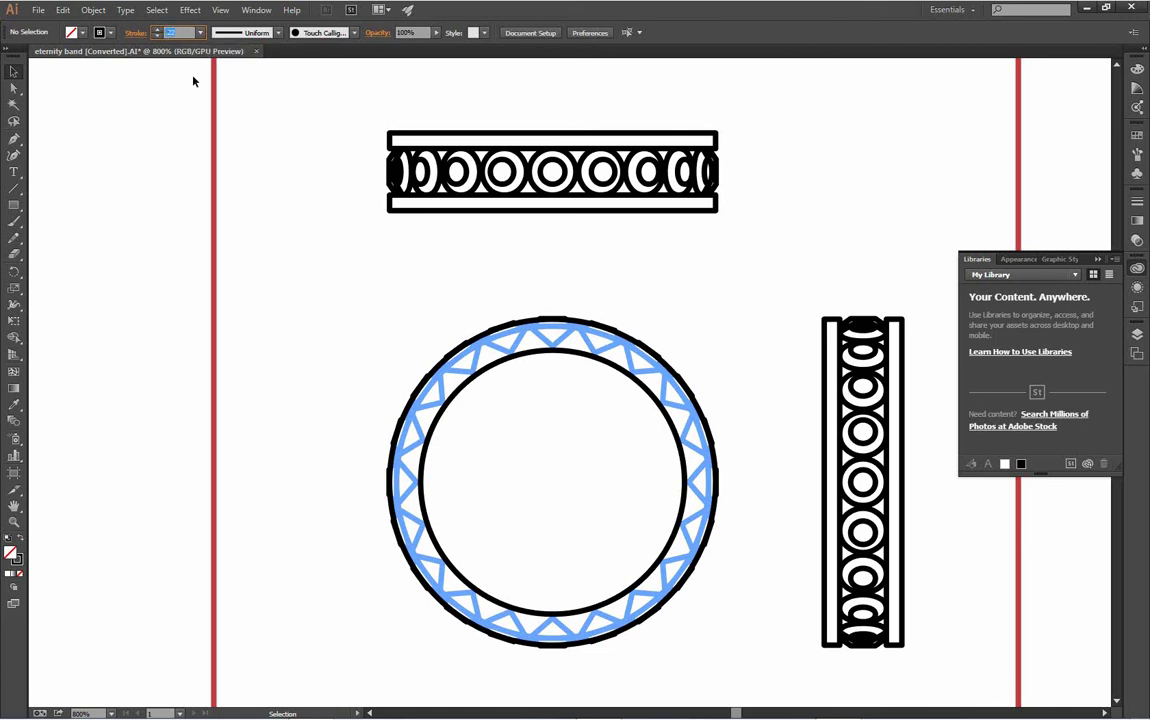
{"action": "type", "text": "22"}
{"action": "key", "text": "Return"}
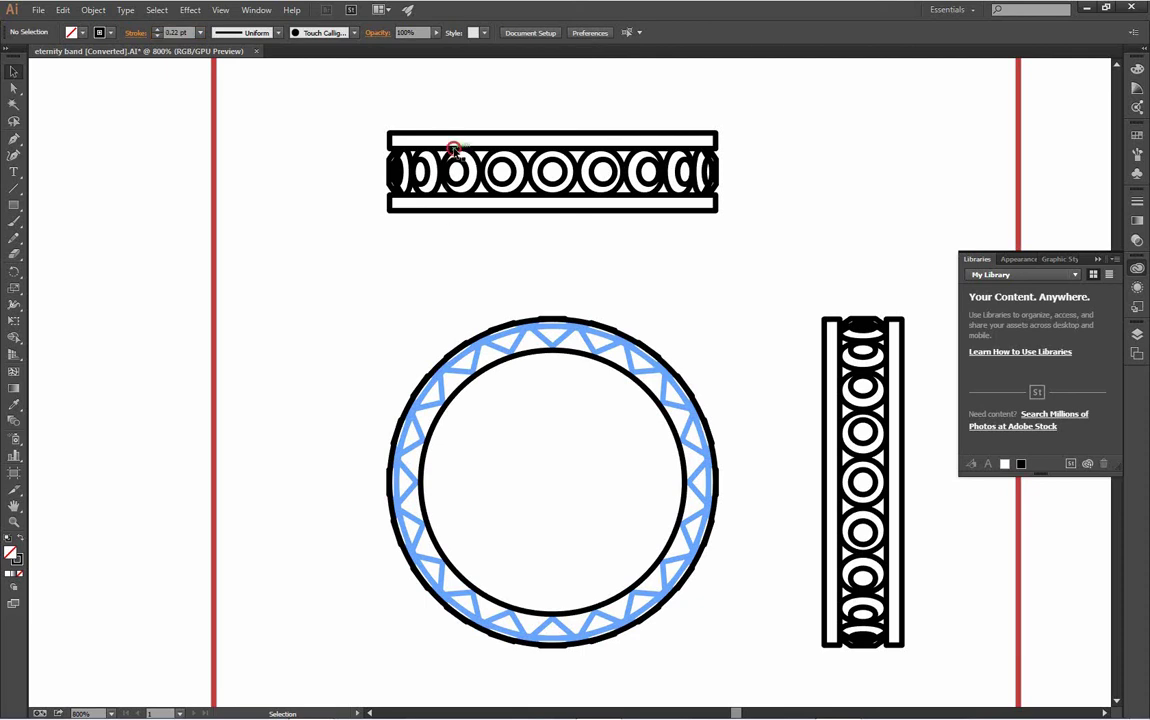
{"action": "key", "text": "ctrl+z"}
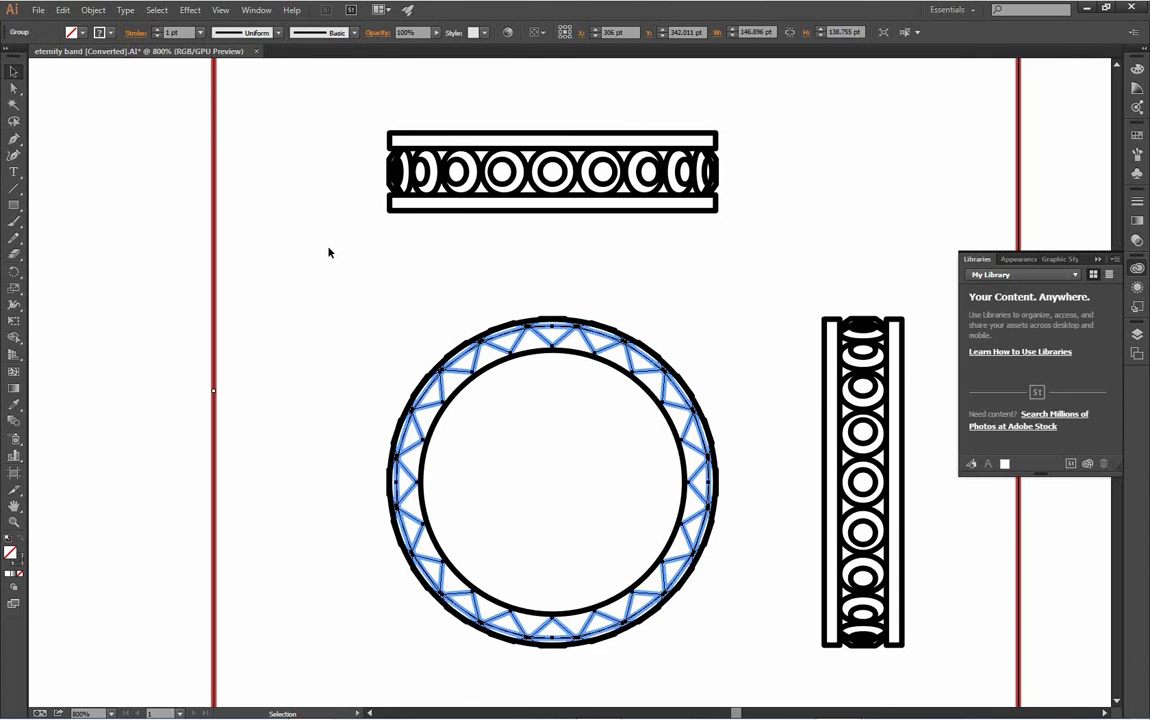
Step: Set the stroke weight of the grouped ring views and frame to 0.22 pt and deselect the group
{"action": "left_click", "coordinate": [168, 32]}
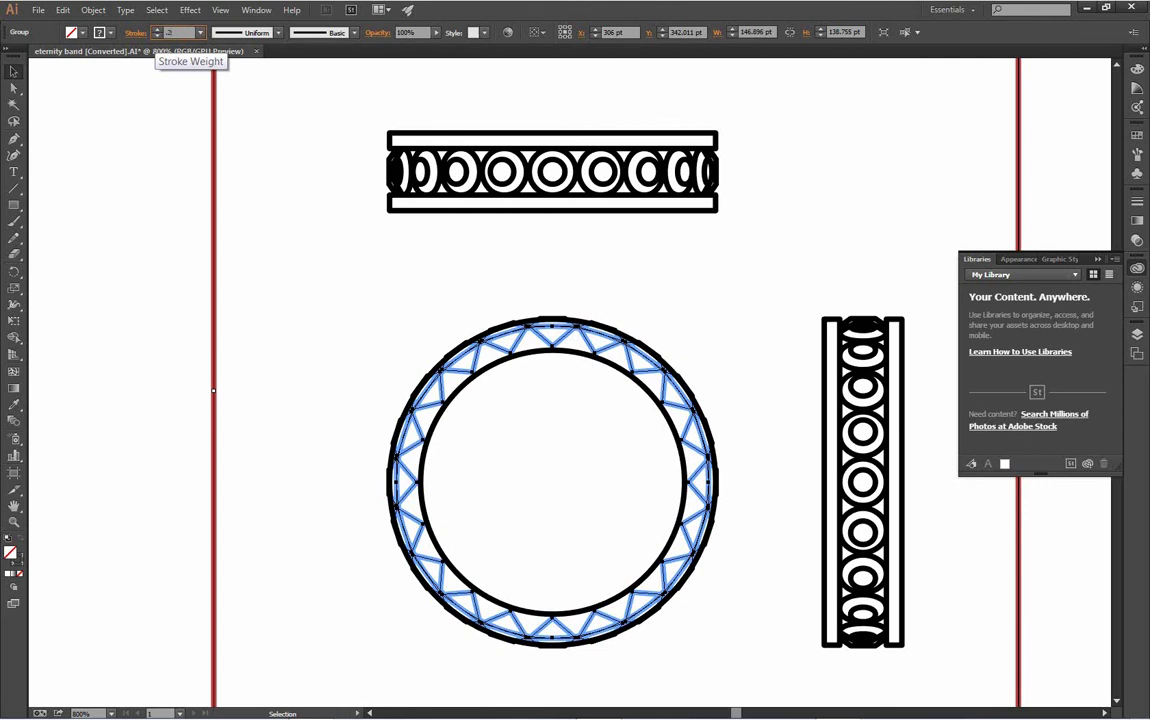
{"action": "type", "text": "0.22"}
{"action": "key", "text": "Return"}
{"action": "key", "text": "ctrl+y"}
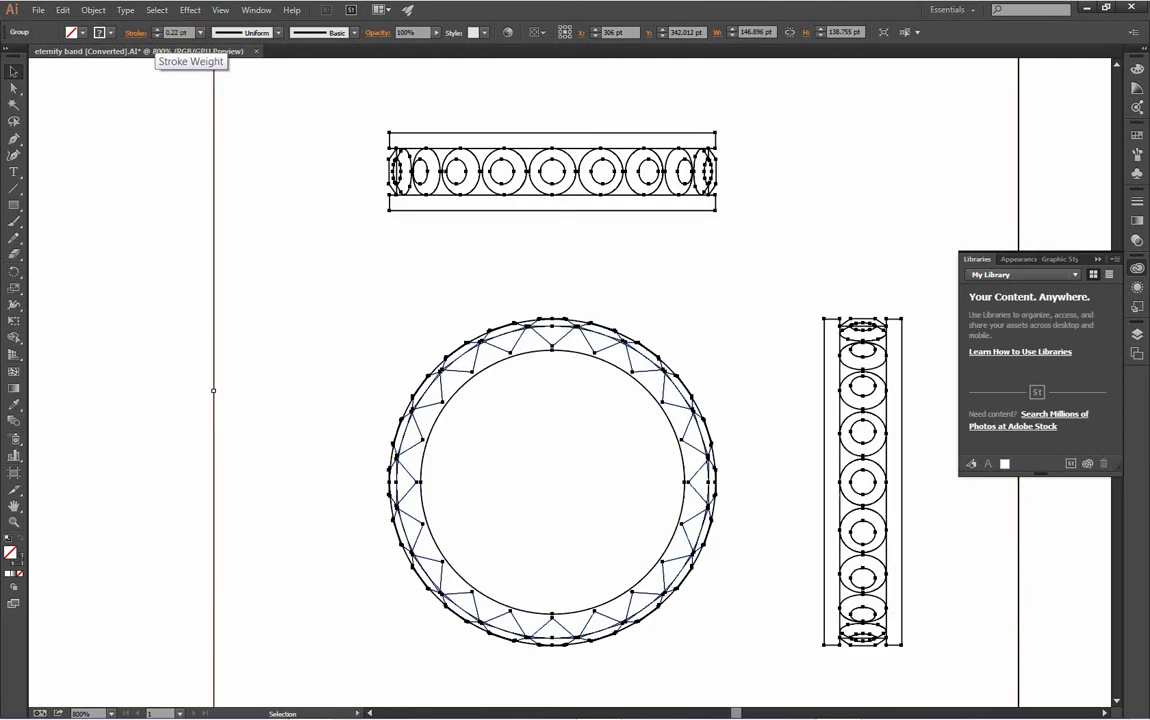
{"action": "left_click", "coordinate": [170, 260]}
{"action": "key", "text": "ctrl+y"}
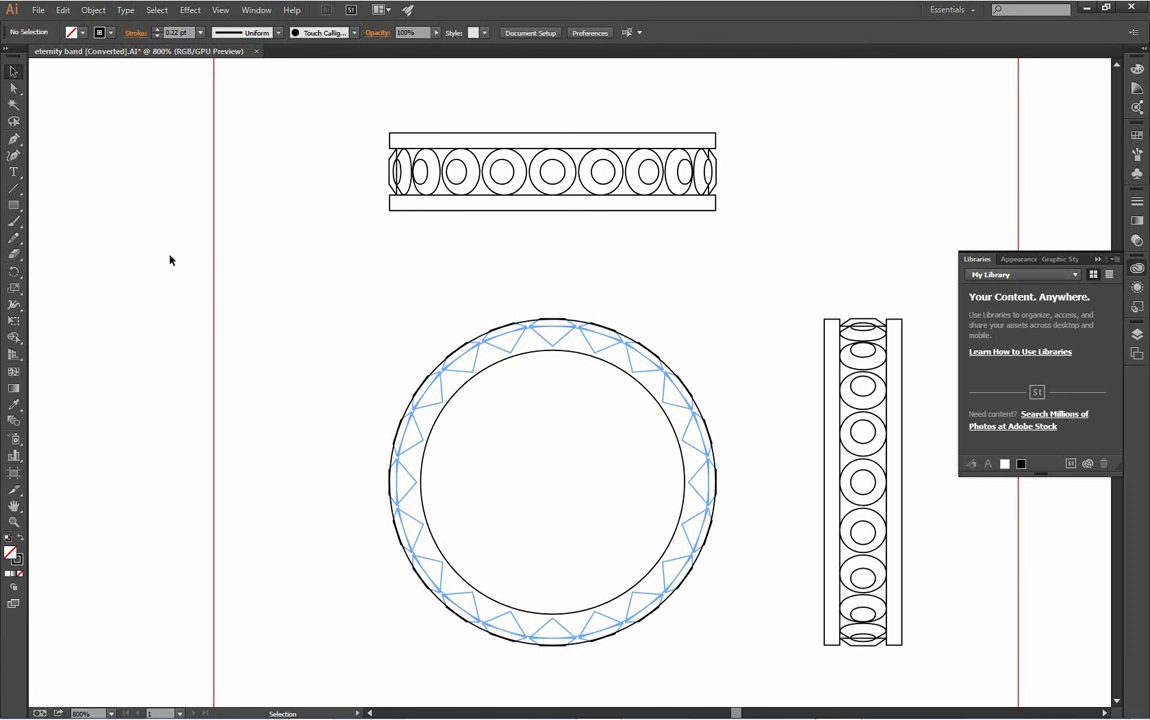
{"action": "scroll", "coordinate": [491, 307], "scroll_direction": "down", "scroll_amount": 1}
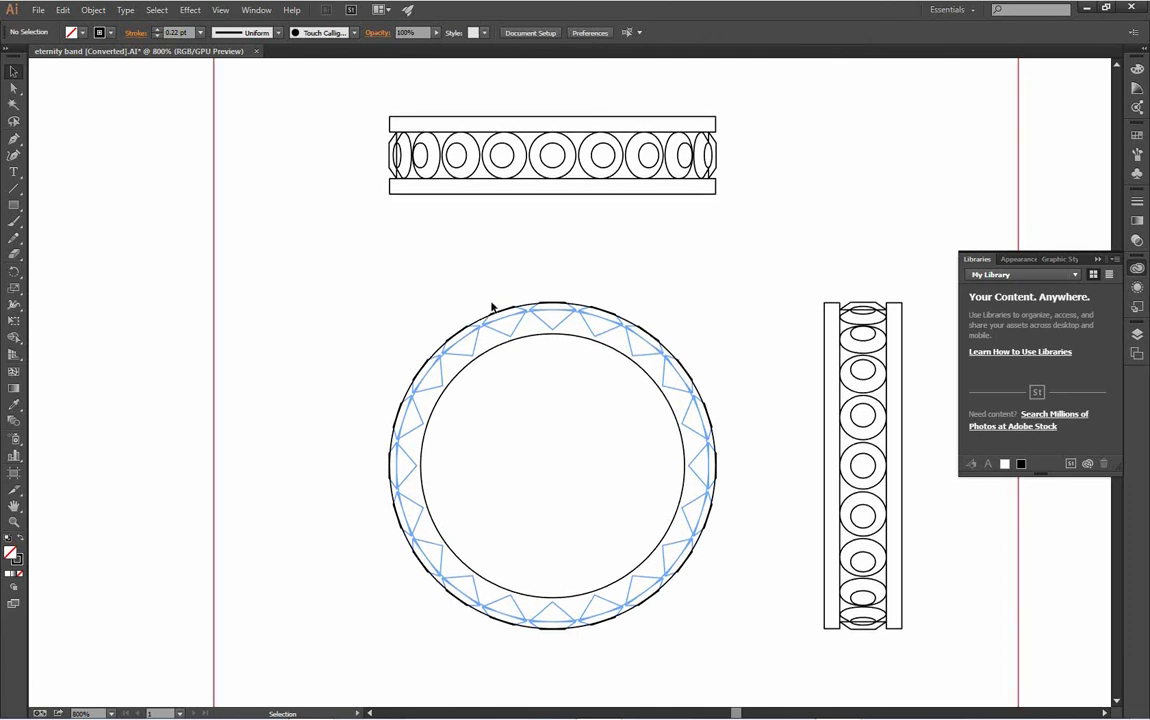
Step: Start exporting the drawing in JPEG format as eternity band [Converted].jpg in the Drafting tutorials folder
{"action": "left_click", "coordinate": [37, 10]}
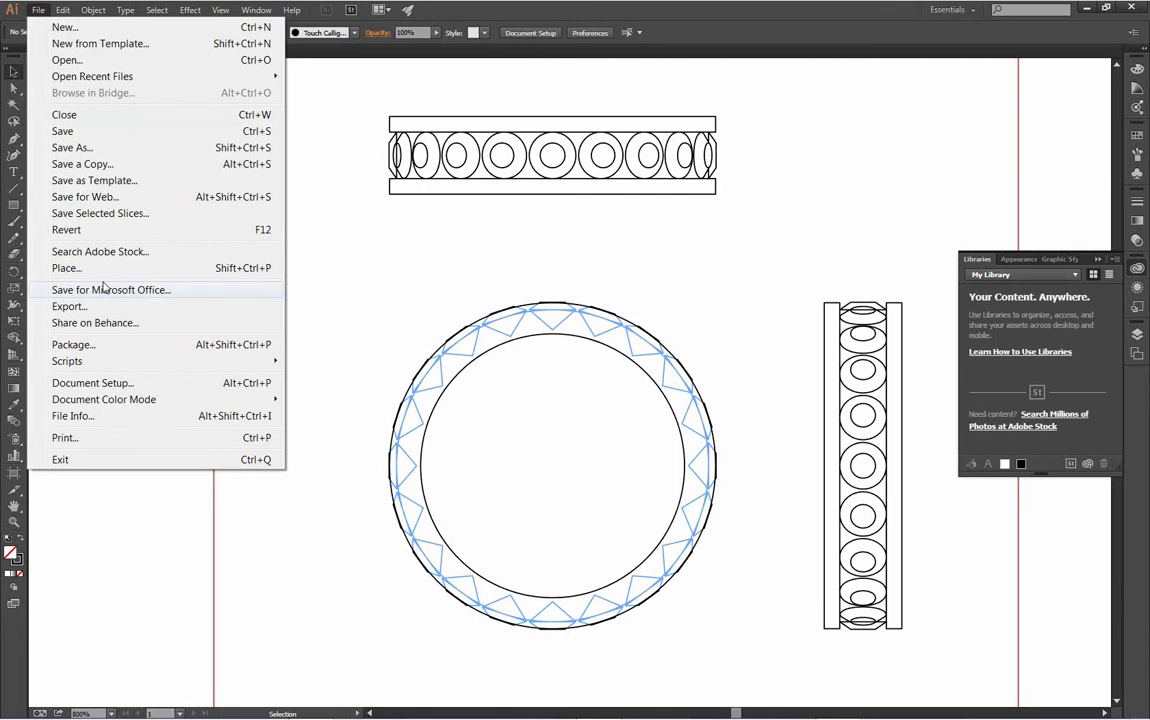
{"action": "left_click", "coordinate": [80, 306]}
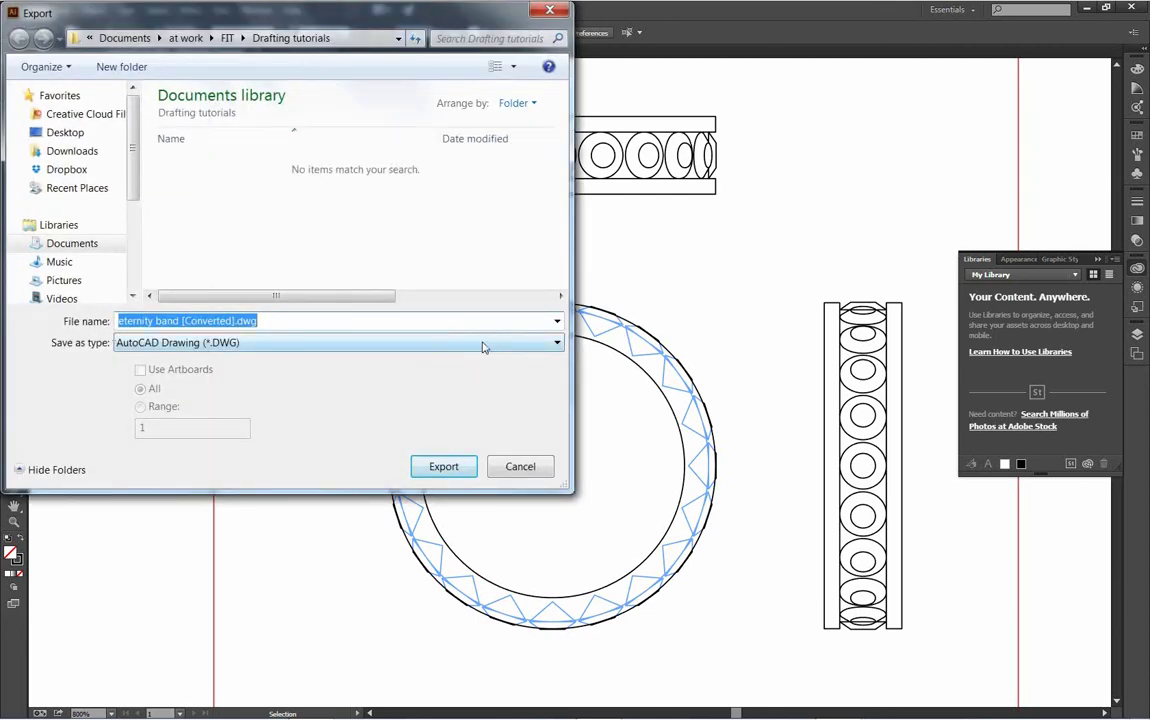
{"action": "left_click", "coordinate": [553, 343]}
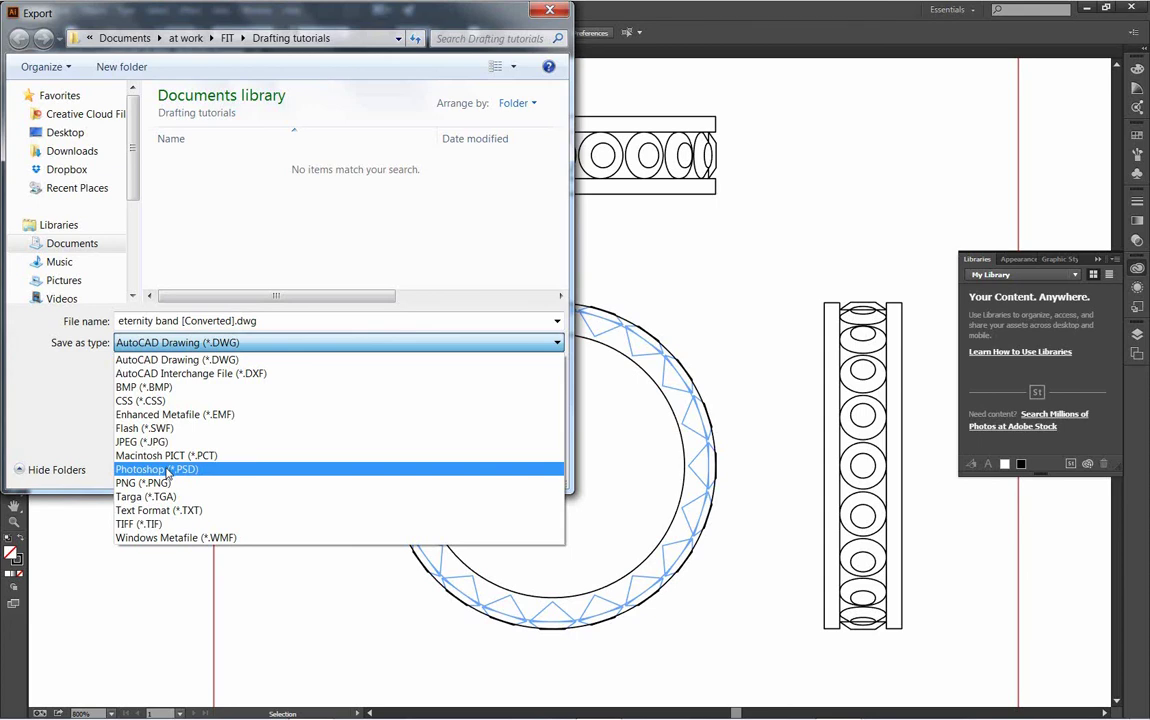
{"action": "left_click", "coordinate": [148, 441]}
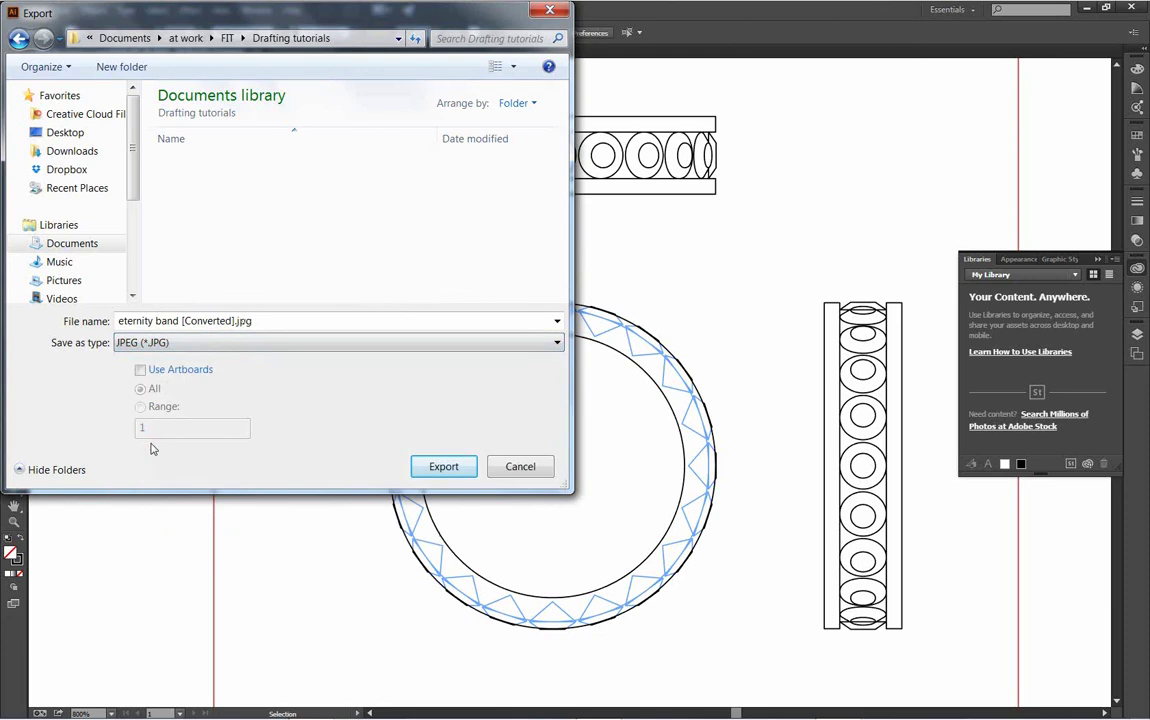
{"action": "left_click", "coordinate": [437, 468]}
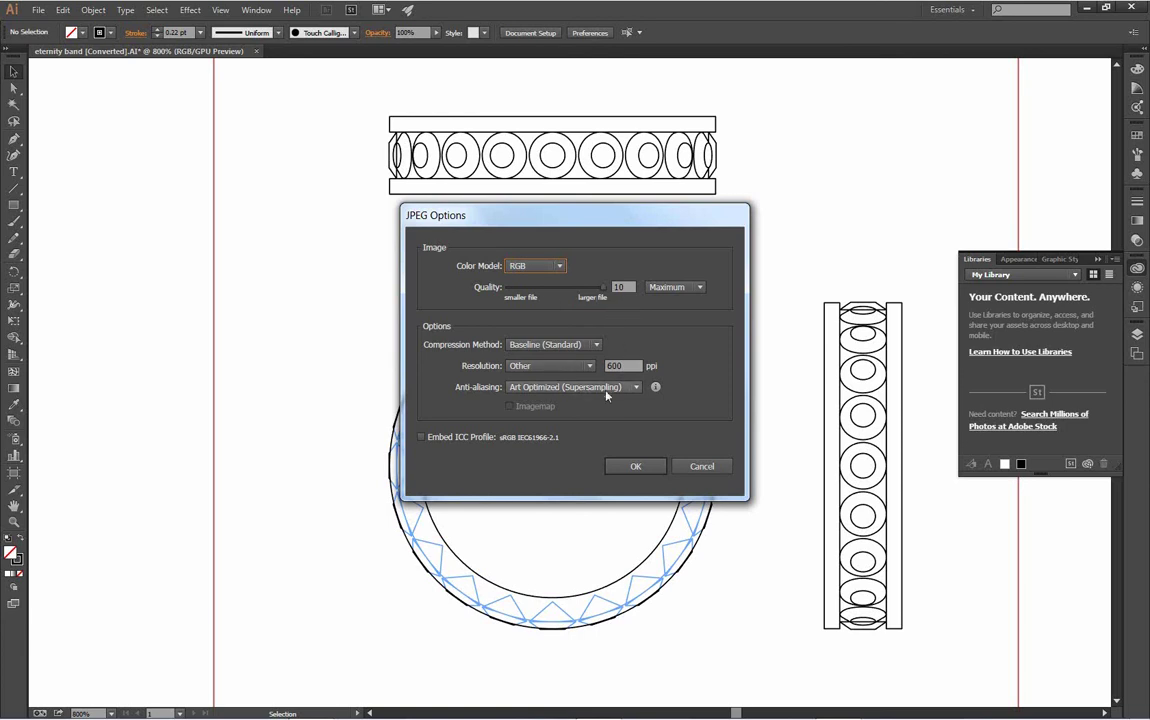
Step: Finish the JPEG export with RGB color, maximum quality, 600 ppi resolution and Art Optimized (Supersampling) anti-aliasing
{"action": "left_click", "coordinate": [635, 387]}
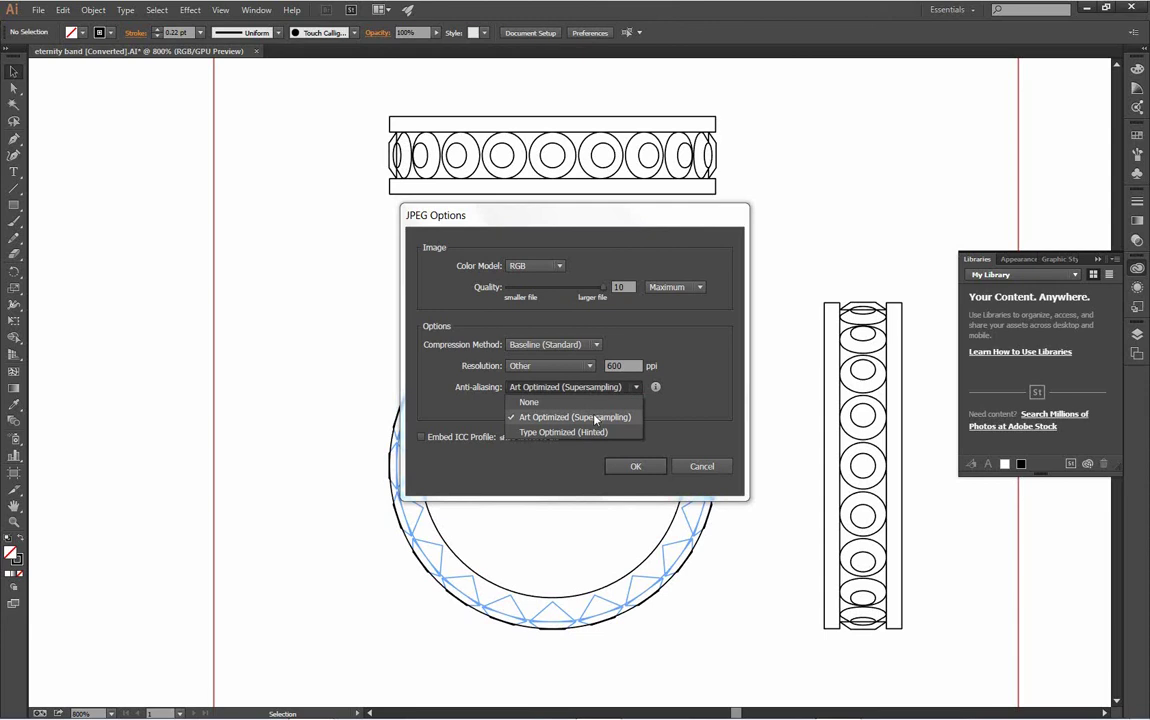
{"action": "left_click", "coordinate": [595, 417]}
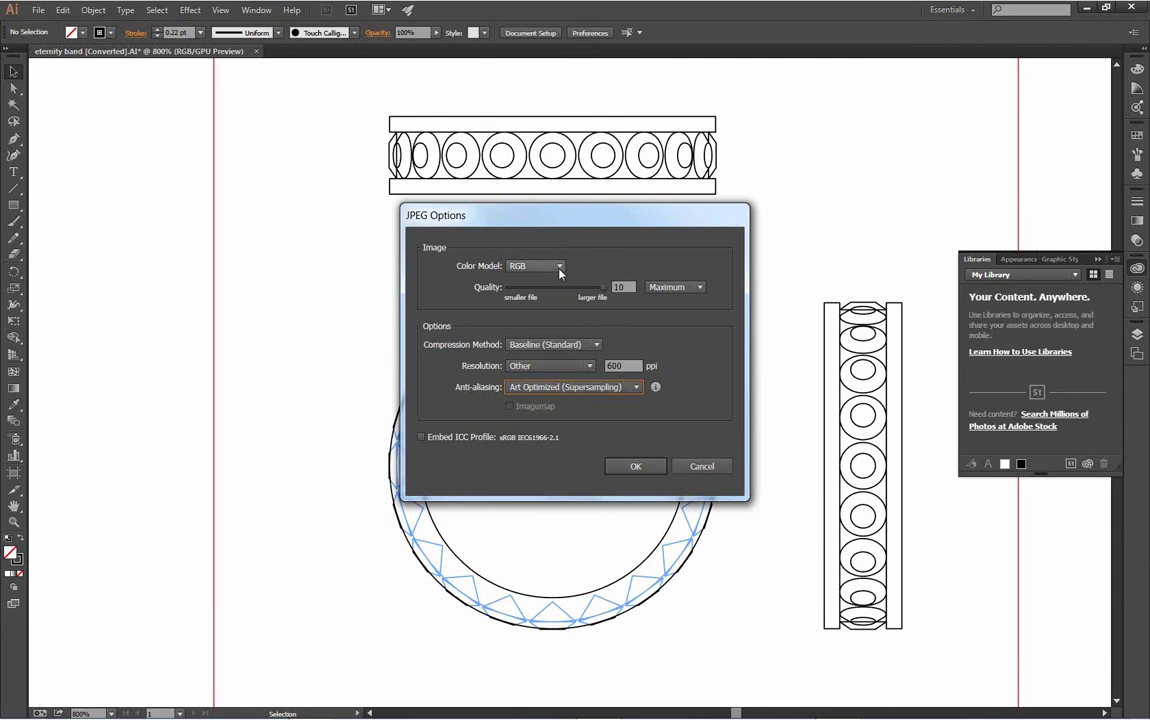
{"action": "left_click", "coordinate": [638, 466]}
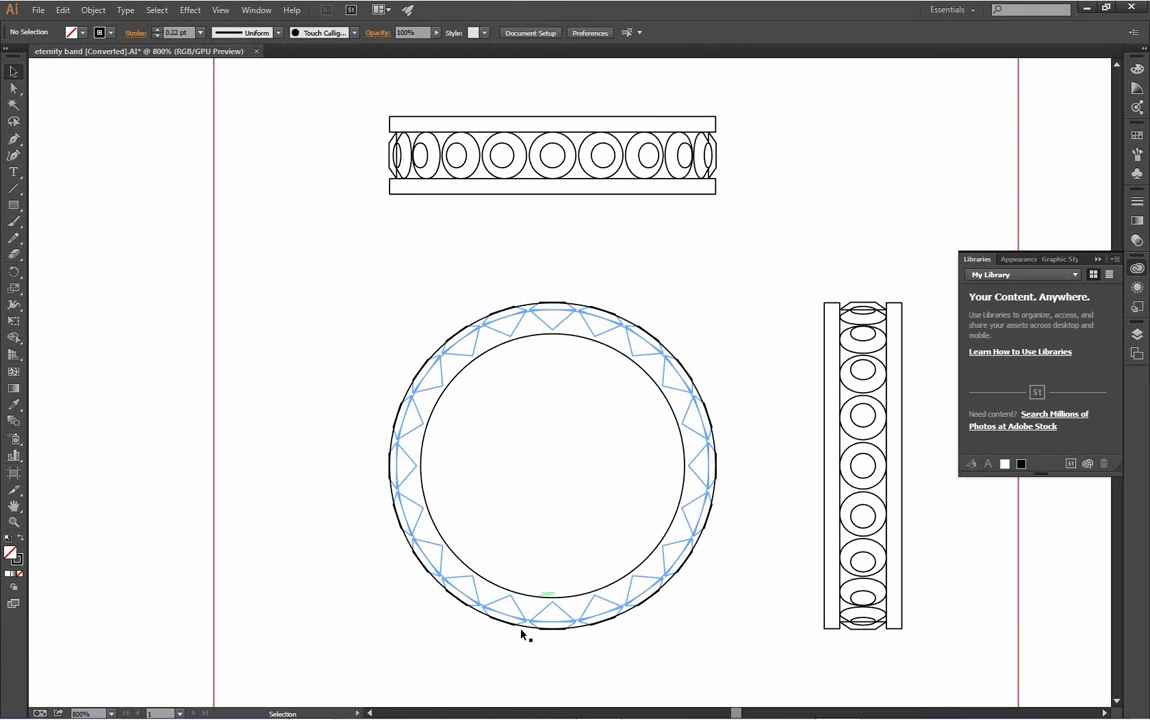
Step: Launch Corel Painter 12 and dismiss its registration and welcome windows
{"action": "mouse_move", "coordinate": [480, 712]}
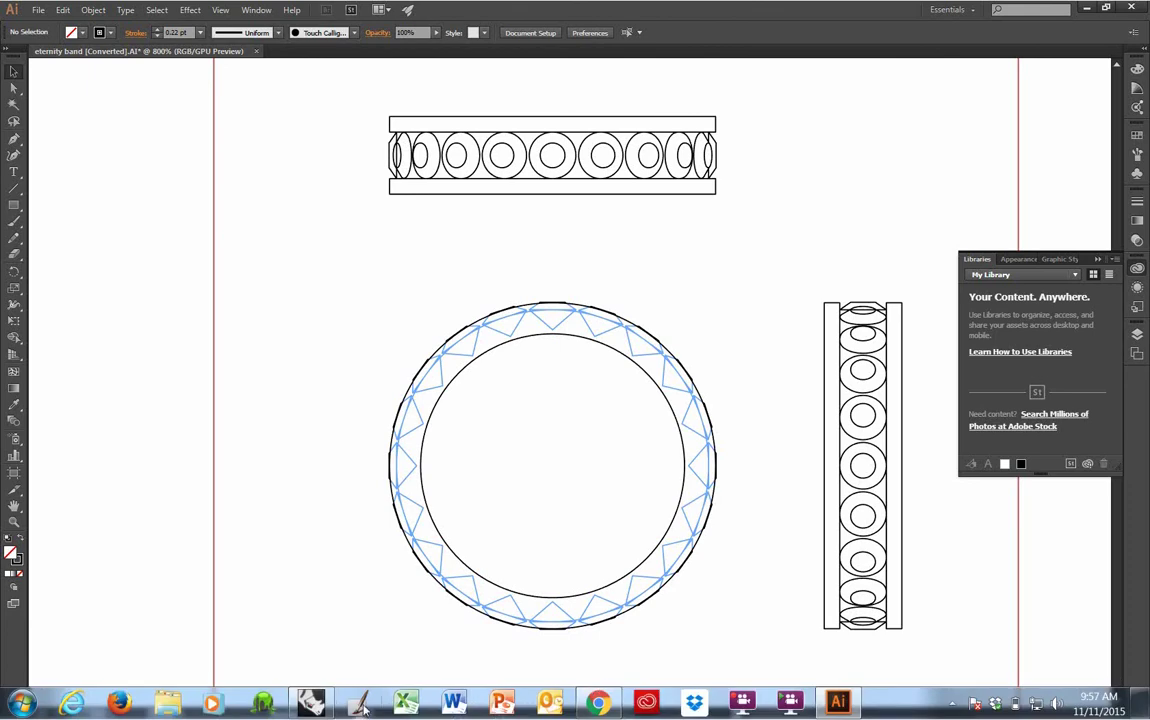
{"action": "left_click", "coordinate": [358, 704]}
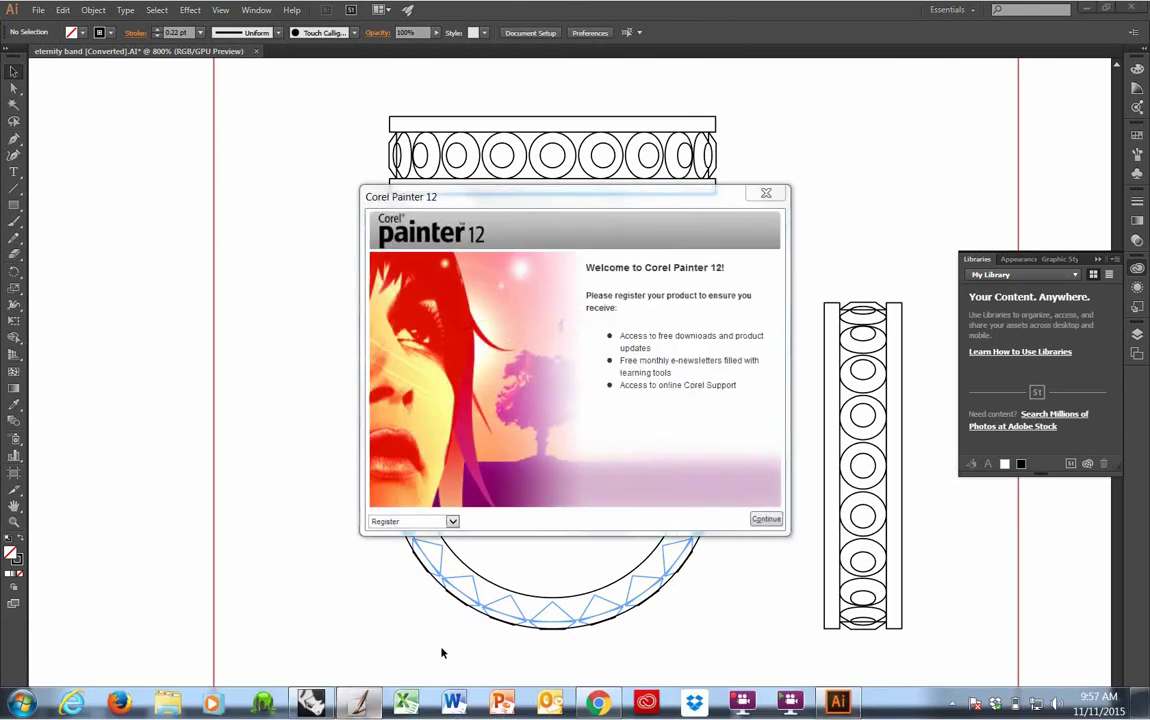
{"action": "left_click", "coordinate": [766, 193]}
{"action": "left_click", "coordinate": [571, 427]}
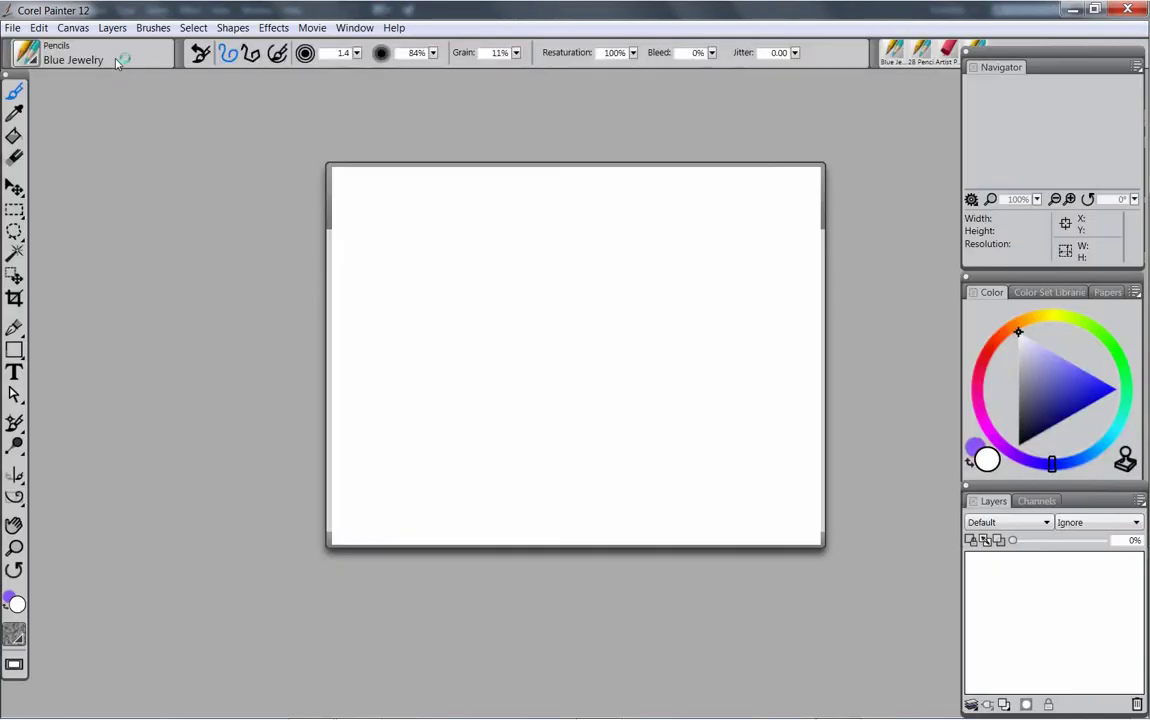
{"action": "left_click", "coordinate": [812, 174]}
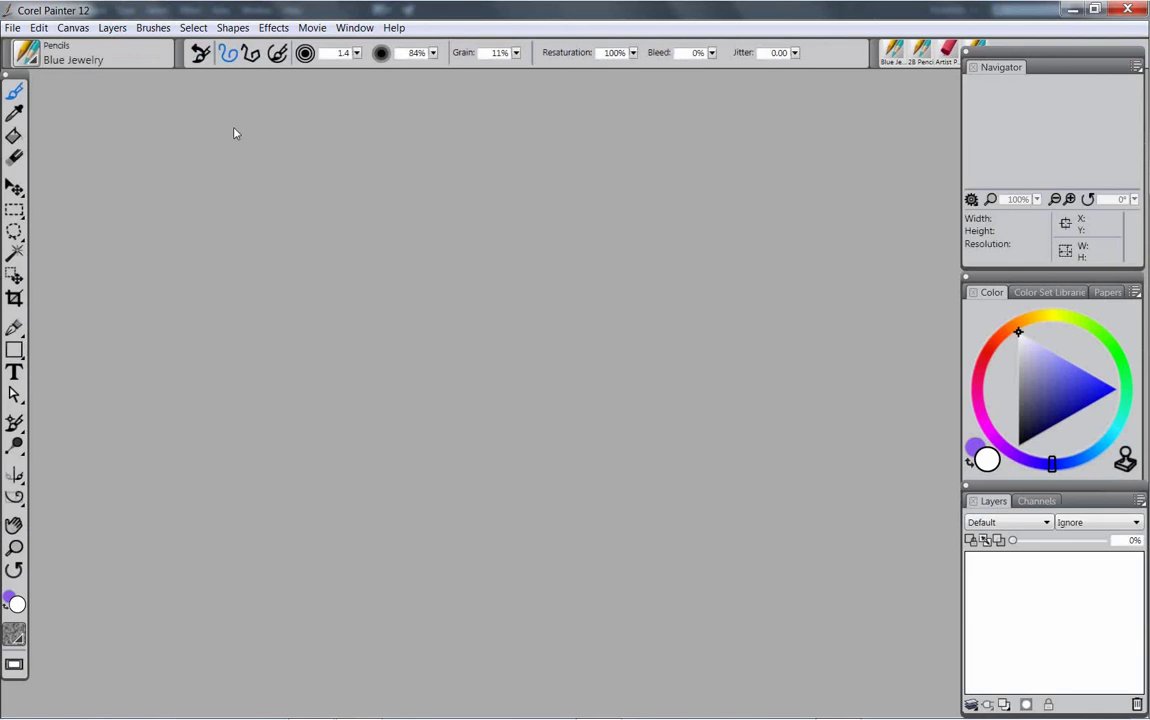
Step: Create a blank 6 by 6 inch image at 300 pixels per inch and show it in full-screen view
{"action": "left_click", "coordinate": [12, 27]}
{"action": "left_click", "coordinate": [38, 46]}
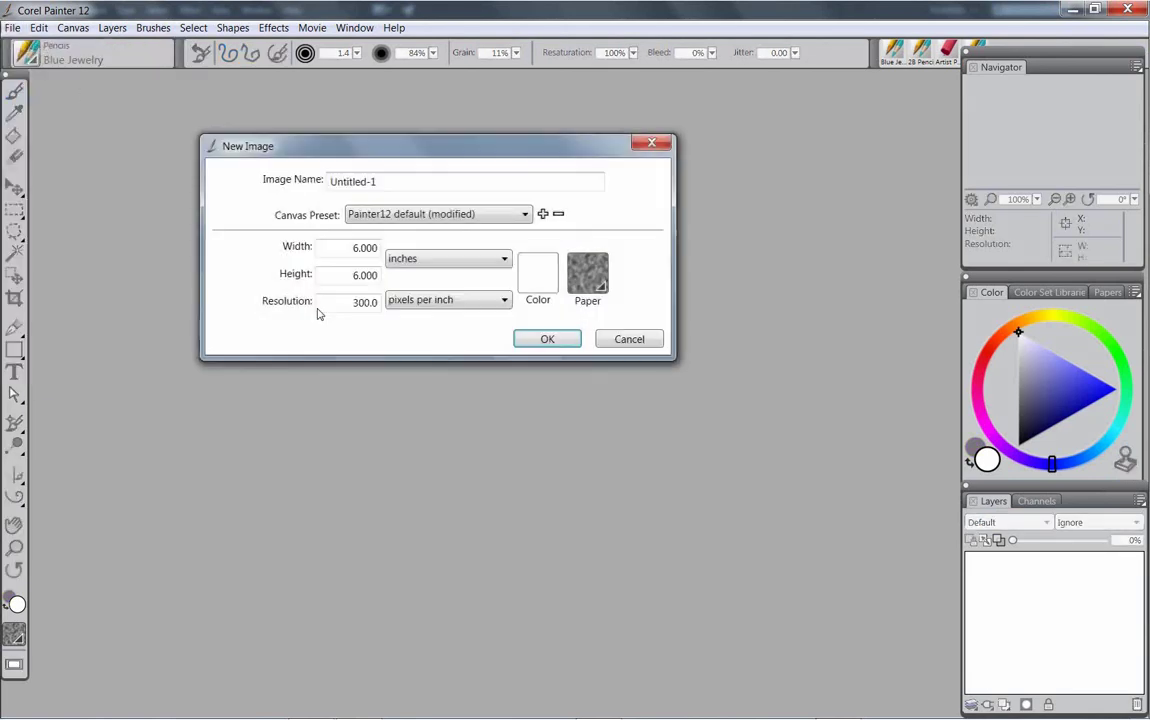
{"action": "left_click", "coordinate": [562, 340]}
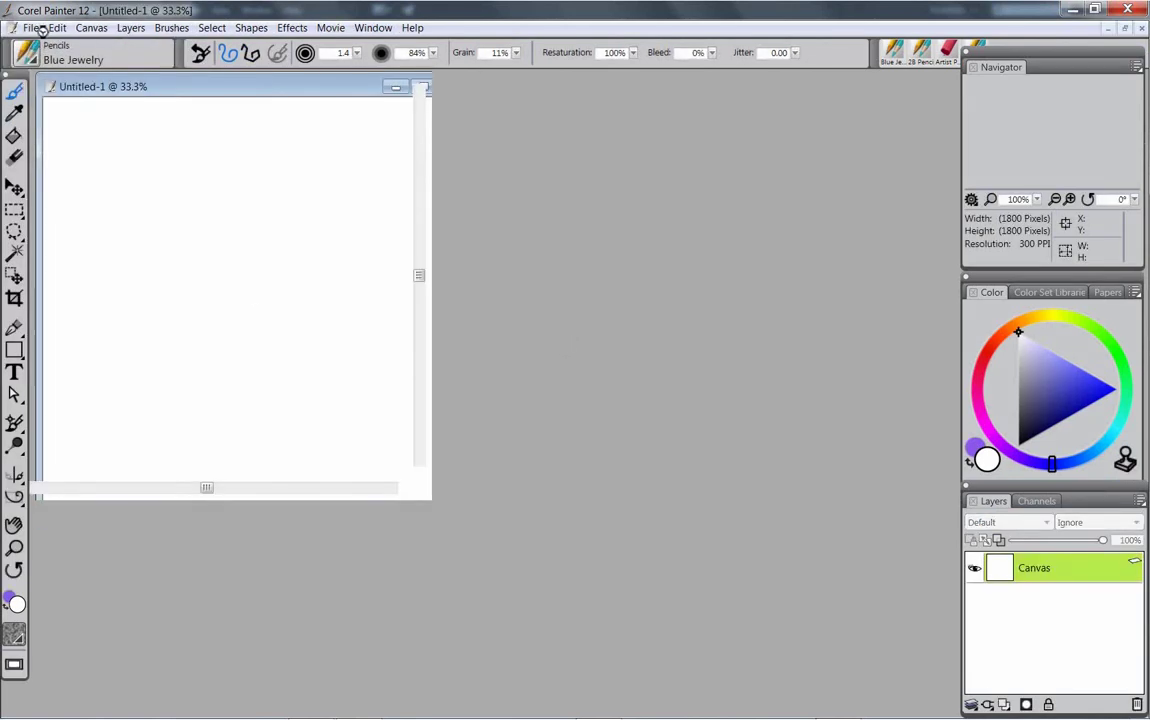
{"action": "key", "text": "ctrl+m"}
Step: Open eternity band [Converted].jpg from the Drafting tutorials folder inside FIT
{"action": "left_click", "coordinate": [30, 28]}
{"action": "left_click", "coordinate": [40, 62]}
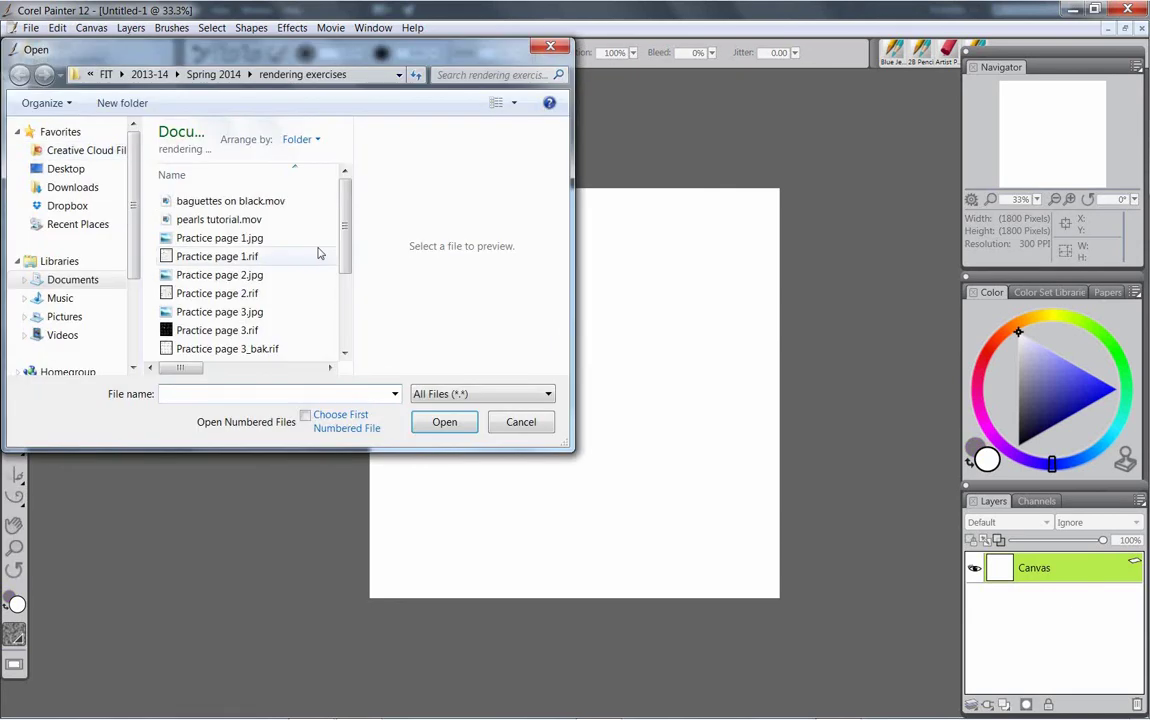
{"action": "left_click", "coordinate": [105, 74]}
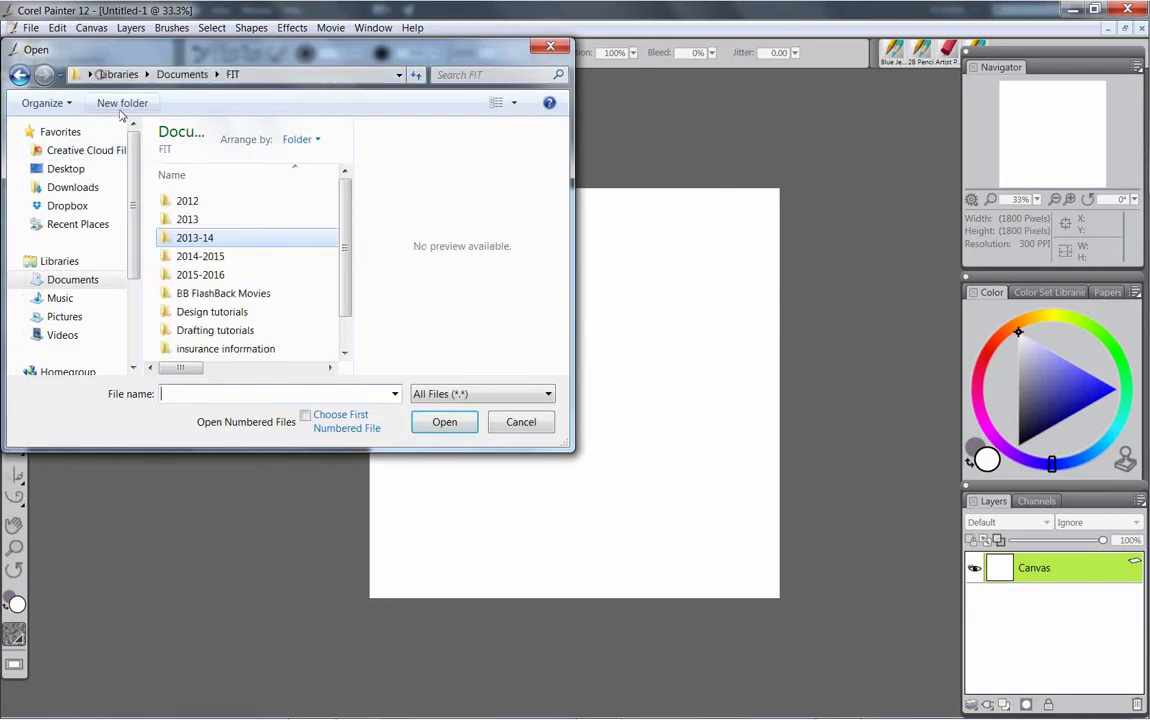
{"action": "double_click", "coordinate": [229, 330]}
{"action": "double_click", "coordinate": [243, 201]}
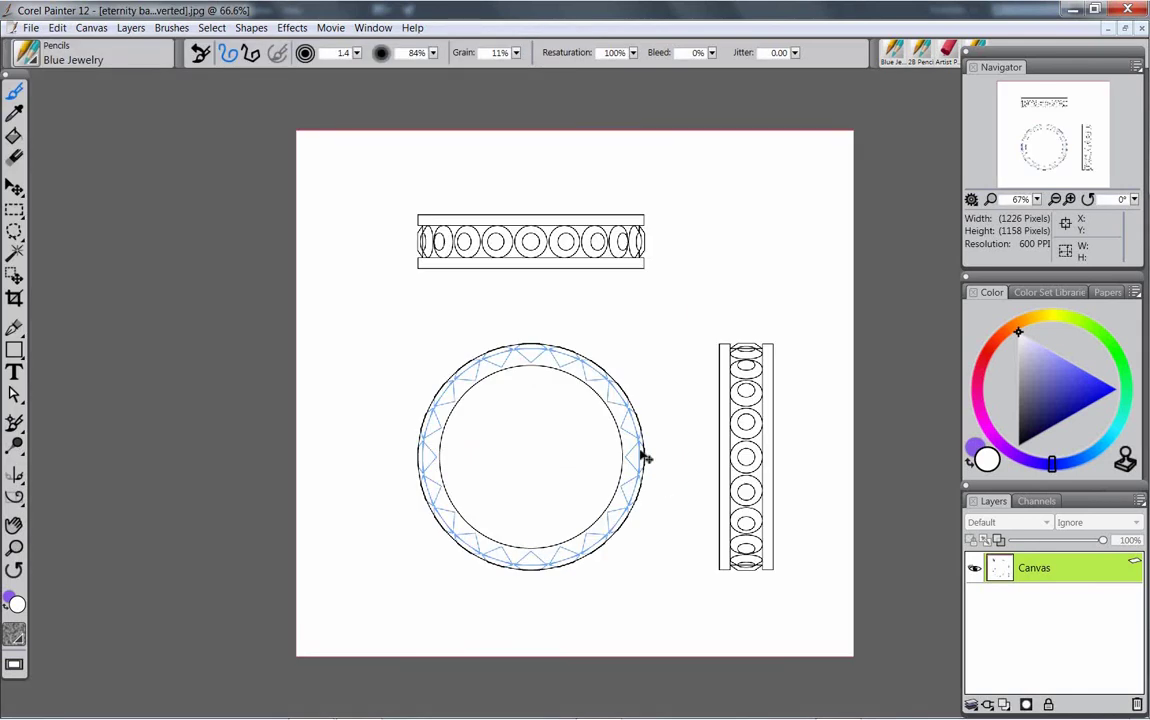
Step: Transfer the whole ring drawing from the JPEG into the blank 6 by 6 inch image, closing the JPEG without saving changes
{"action": "key", "text": "ctrl+a"}
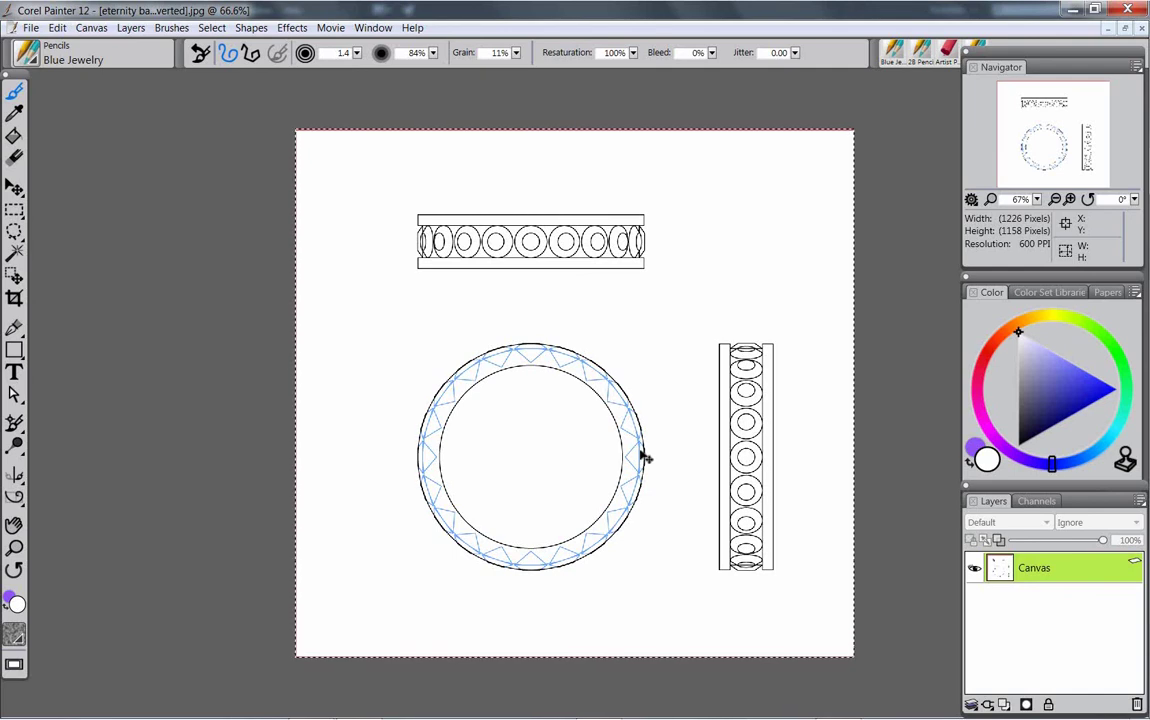
{"action": "key", "text": "Delete"}
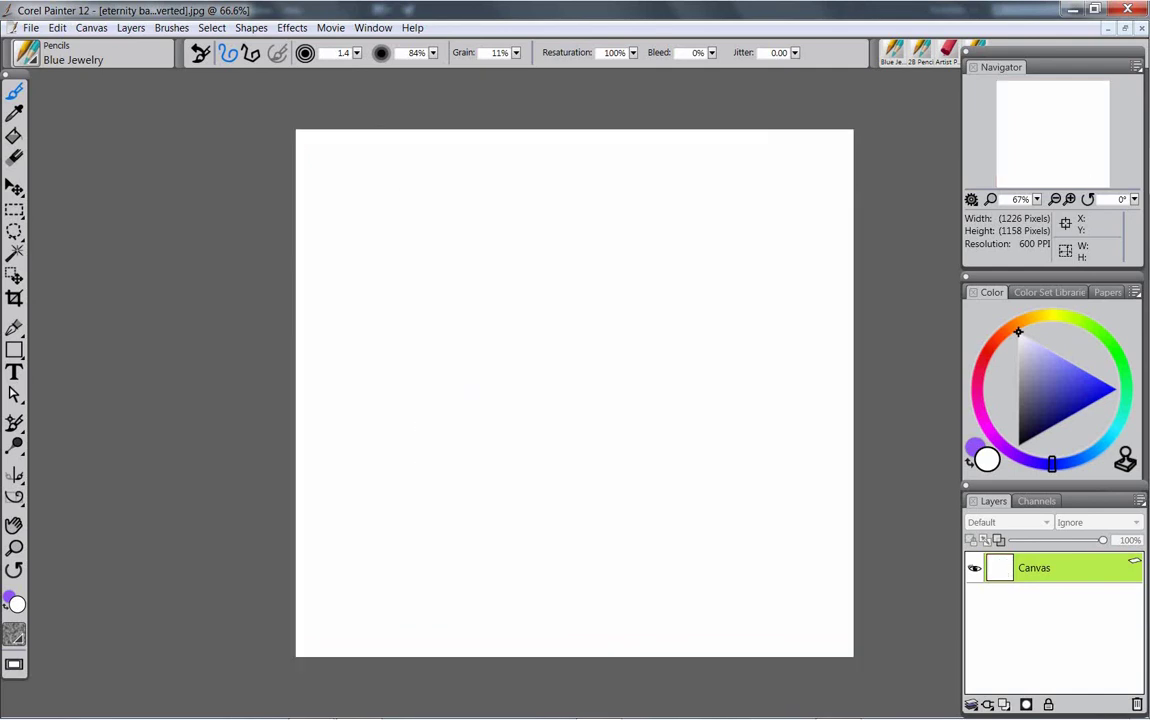
{"action": "key", "text": "ctrl+w"}
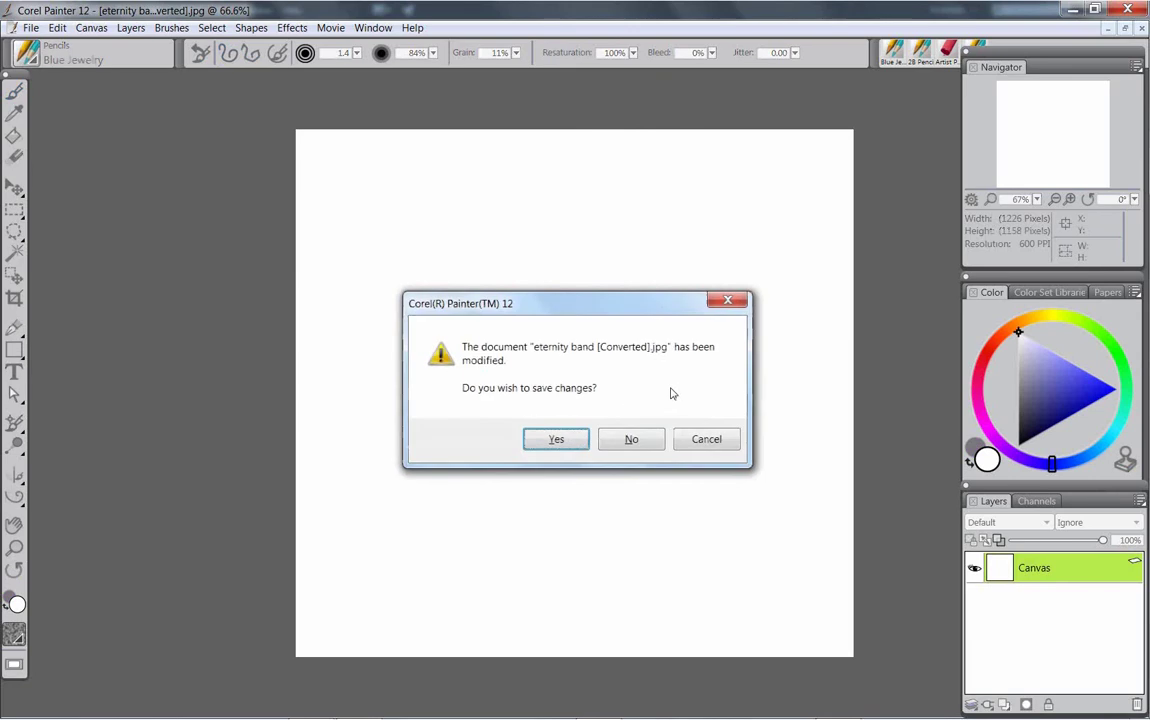
{"action": "left_click", "coordinate": [632, 440]}
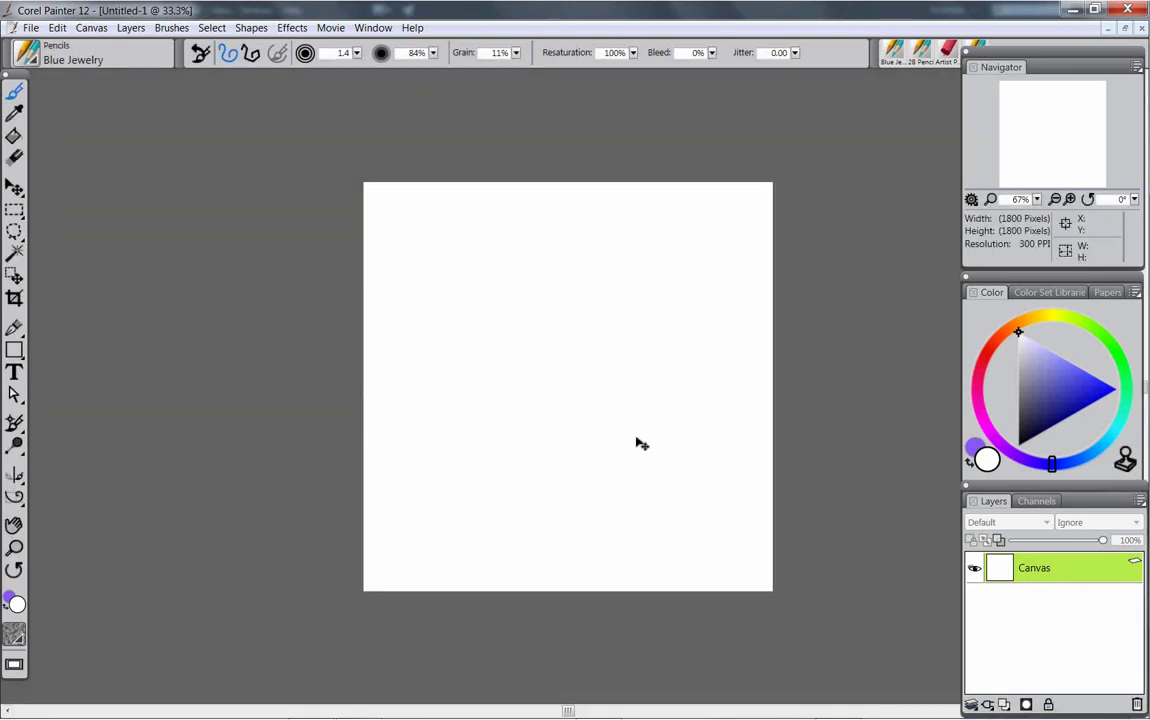
{"action": "key", "text": "ctrl+v"}
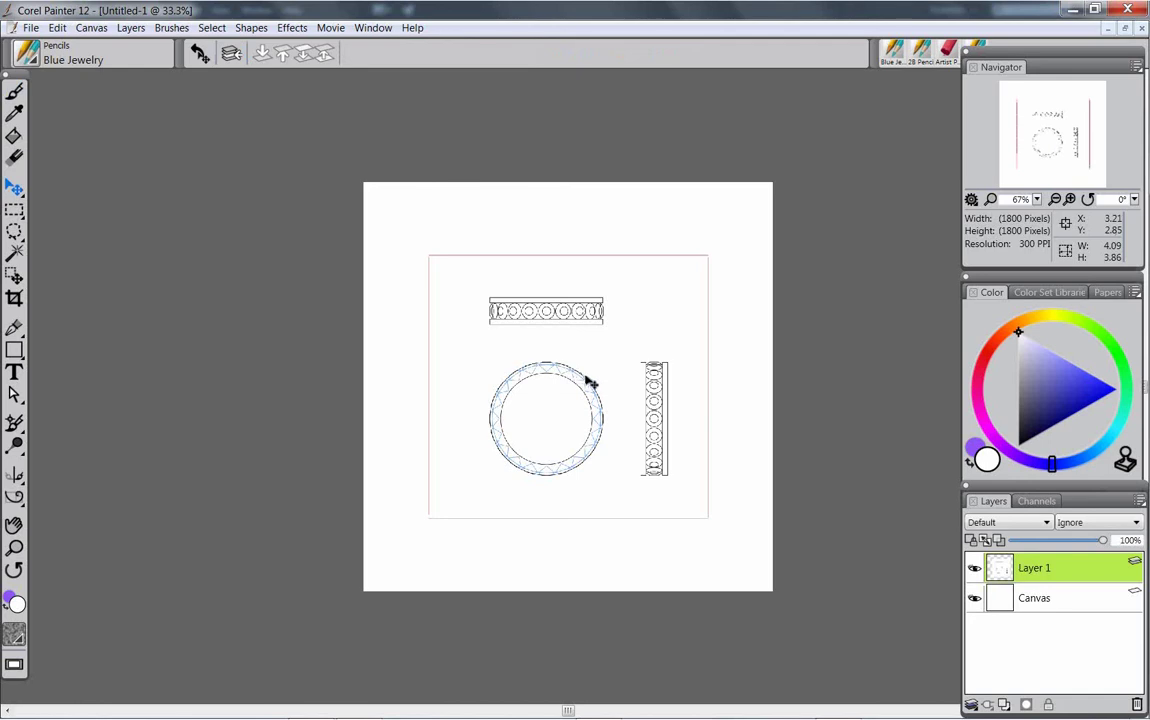
Step: Erase the red border outside the three ring views on Layer 1 using an inverted rectangular selection, leaving nothing selected
{"action": "scroll", "coordinate": [640, 401], "scroll_direction": "up", "scroll_amount": 2}
{"action": "scroll", "coordinate": [640, 403], "scroll_direction": "up", "scroll_amount": 1}
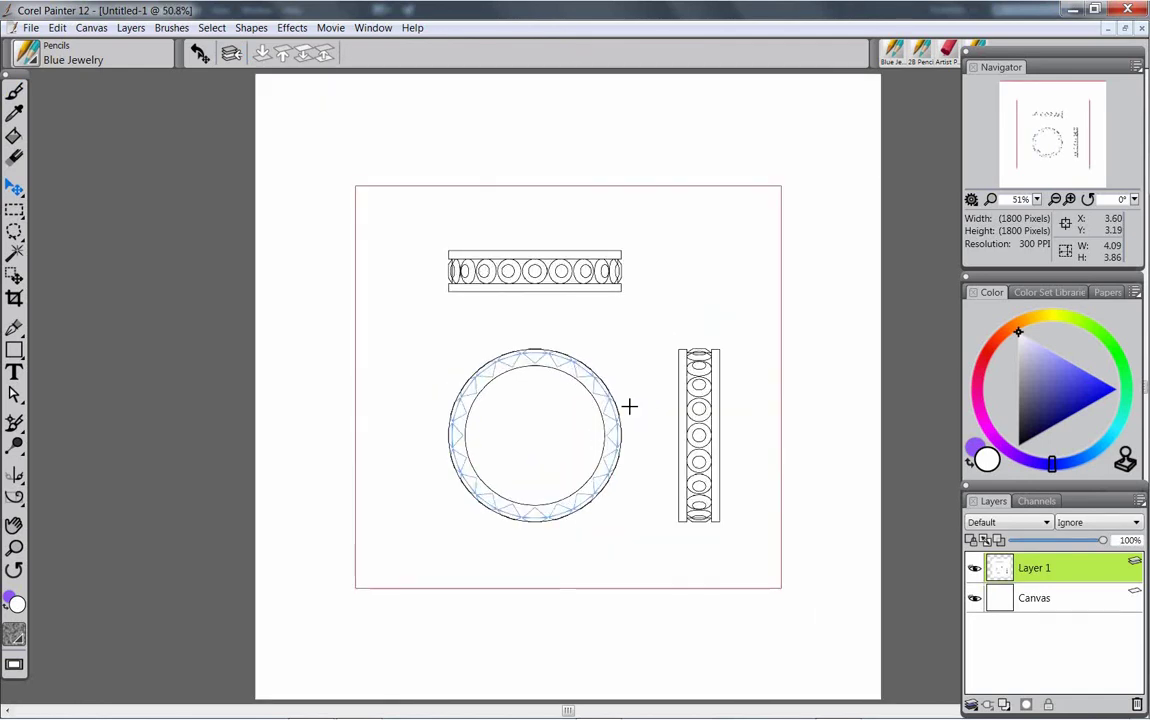
{"action": "key", "text": "r"}
{"action": "left_click_drag", "start_coordinate": [404, 221], "coordinate": [750, 554]}
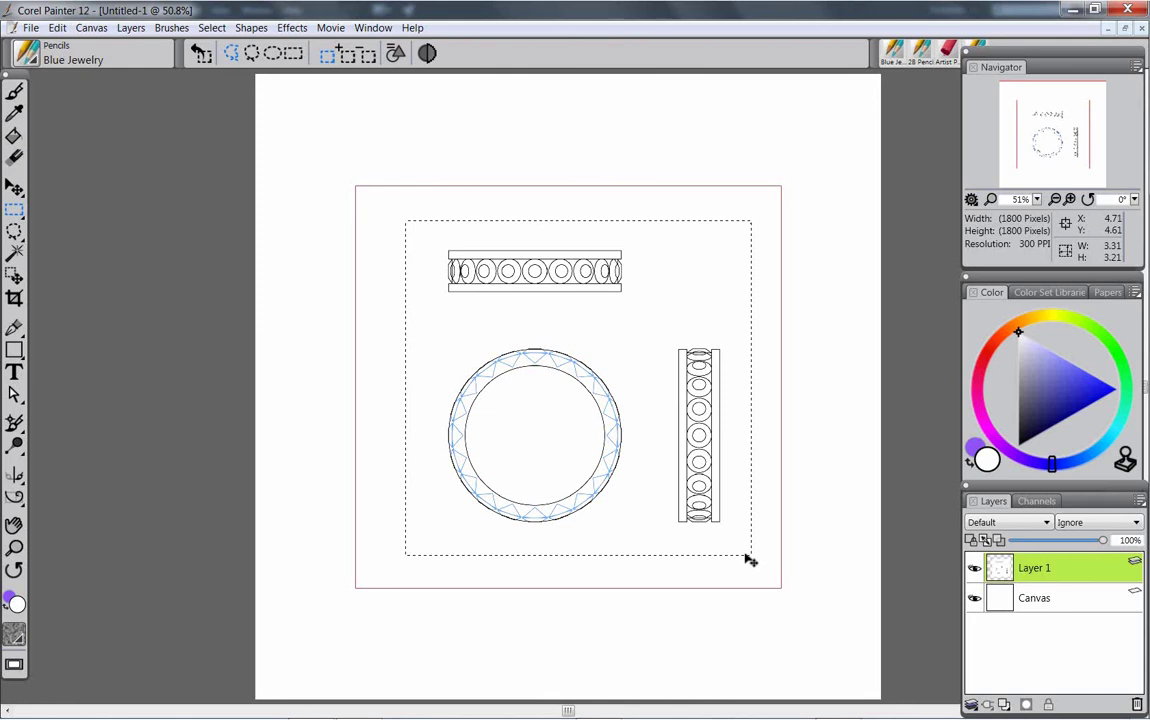
{"action": "key", "text": "ctrl+shift+i"}
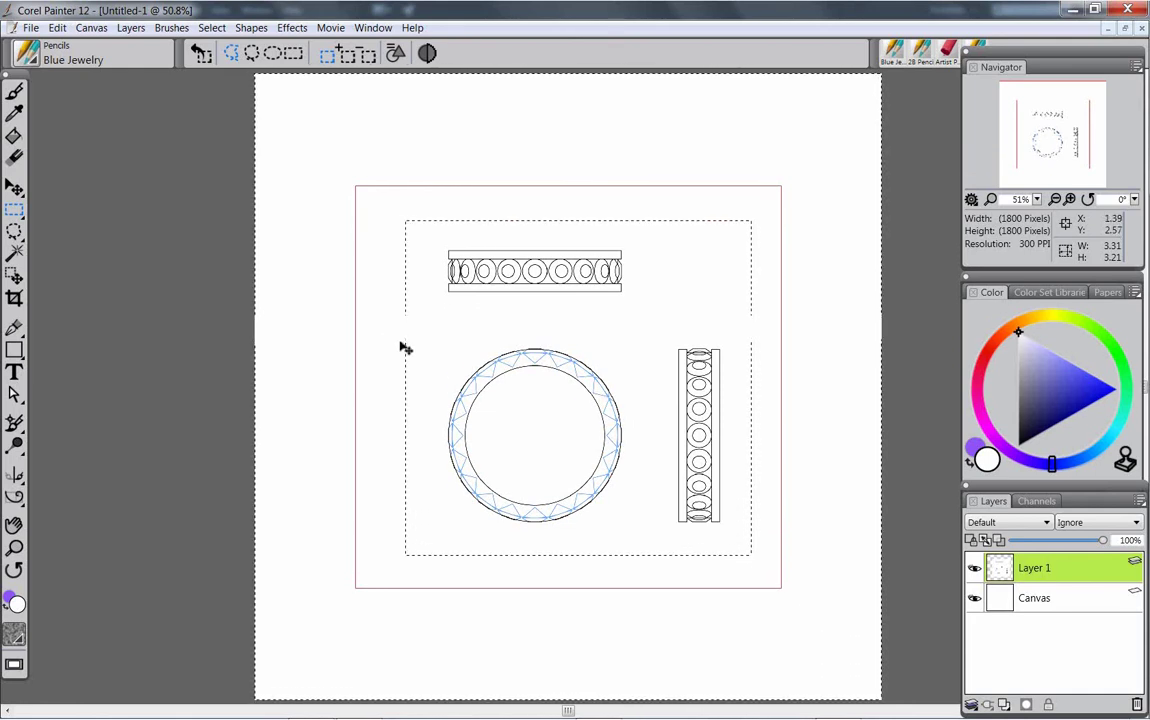
{"action": "key", "text": "ctrl+d"}
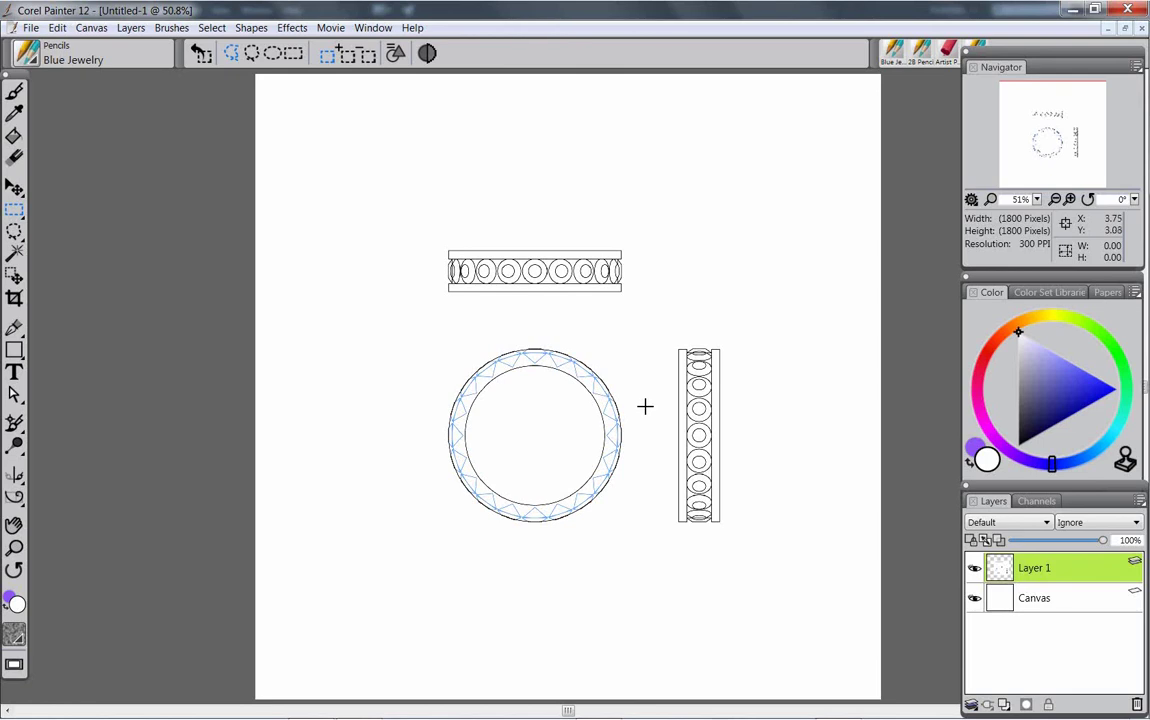
Step: Drop the pasted ring drawing layer onto the canvas
{"action": "scroll", "coordinate": [650, 425], "scroll_direction": "up", "scroll_amount": 3}
{"action": "scroll", "coordinate": [650, 425], "scroll_direction": "up", "scroll_amount": 4}
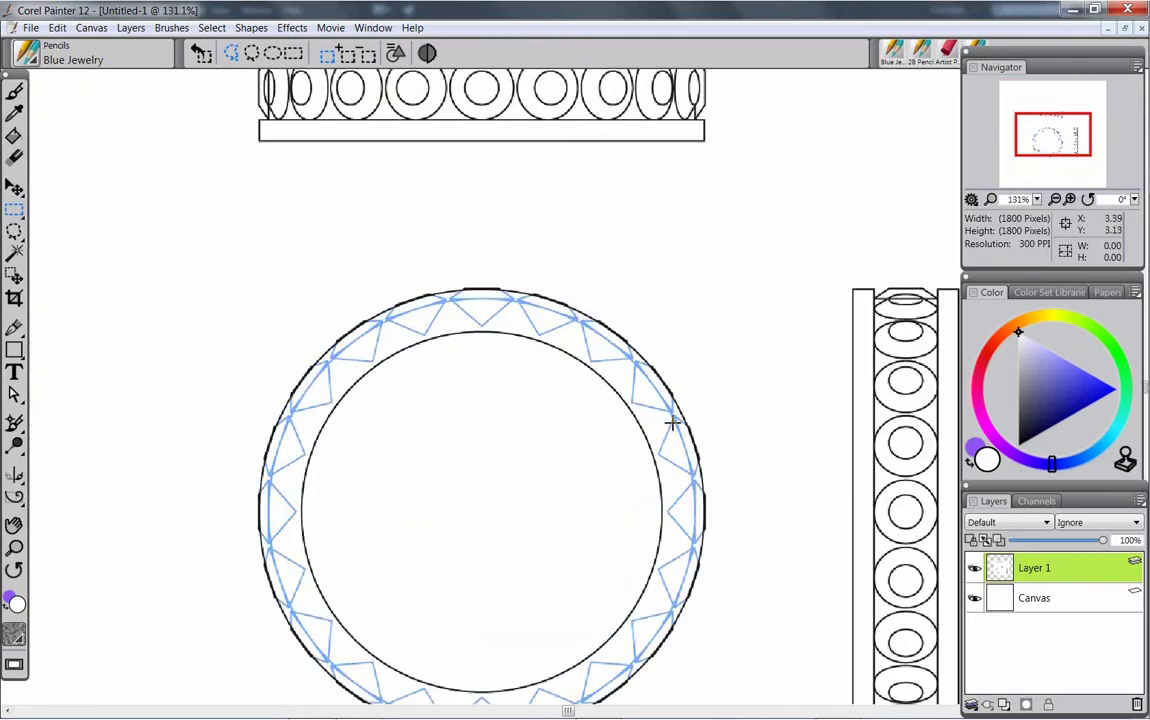
{"action": "scroll", "coordinate": [563, 348], "scroll_direction": "down", "scroll_amount": 2}
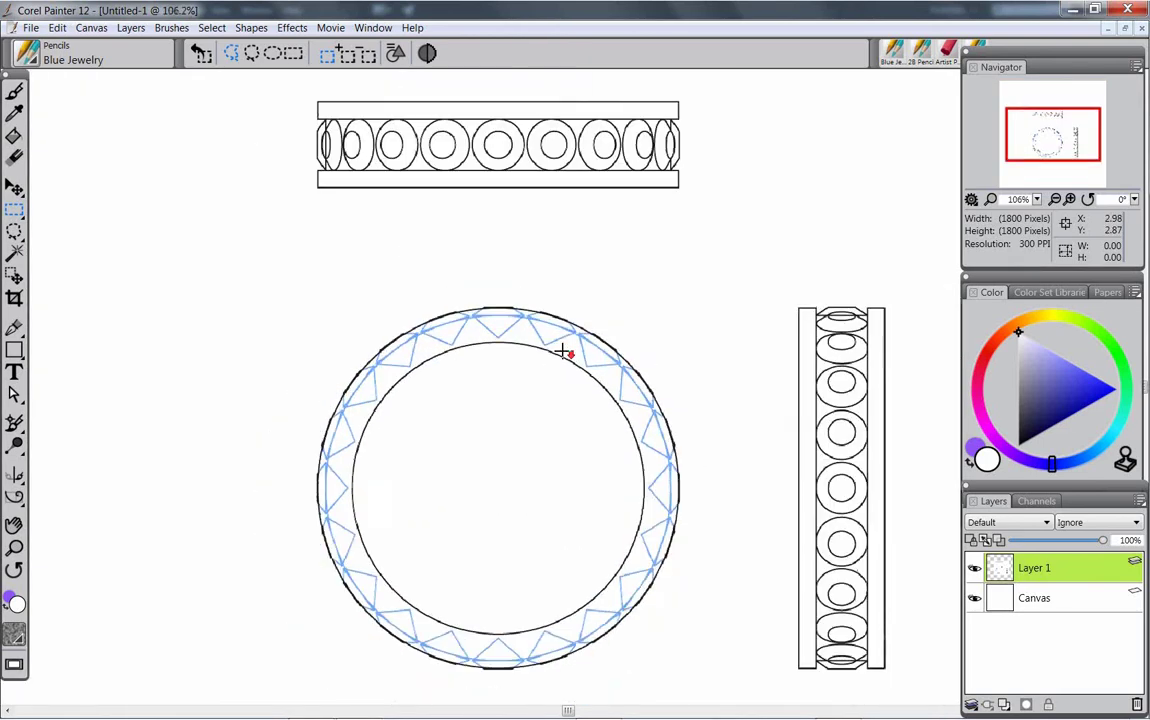
{"action": "scroll", "coordinate": [565, 352], "scroll_direction": "down", "scroll_amount": 1}
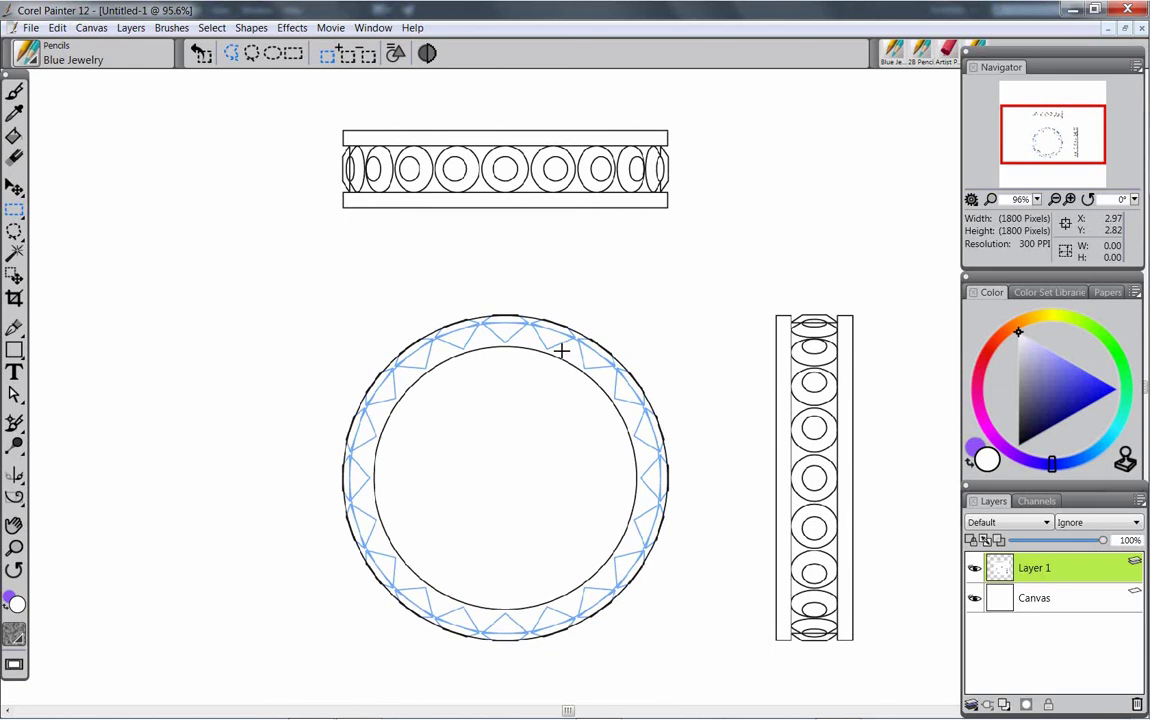
{"action": "scroll", "coordinate": [563, 351], "scroll_direction": "down", "scroll_amount": 2}
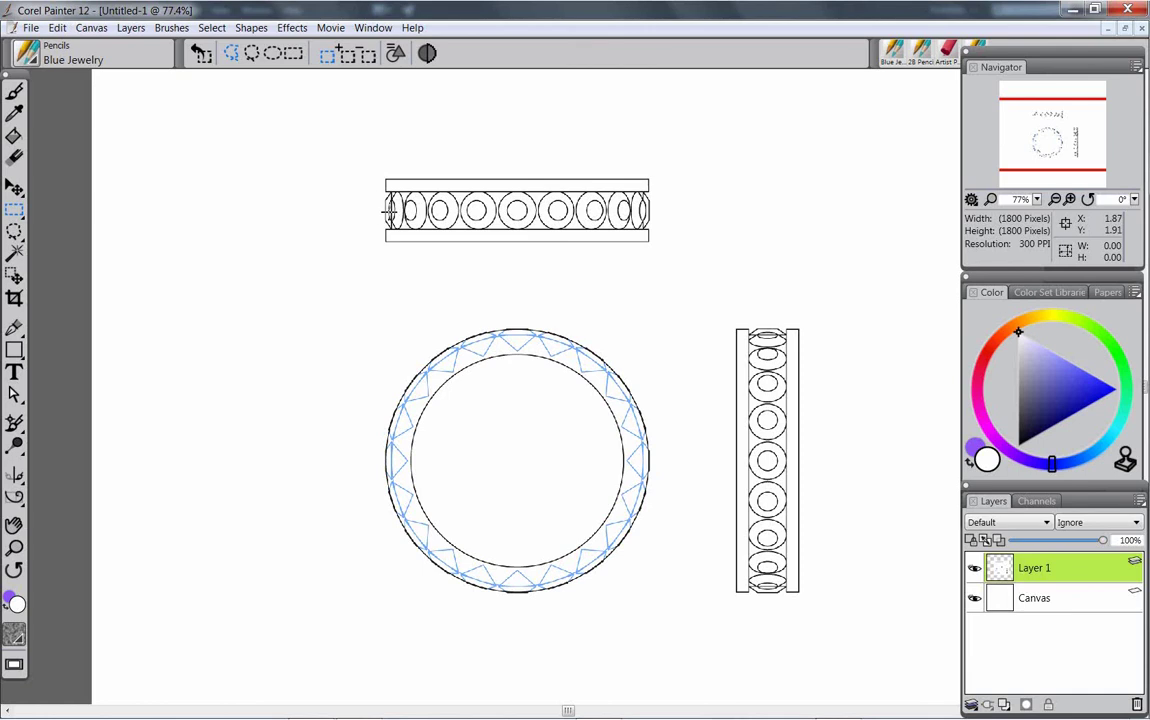
{"action": "key", "text": "ctrl+minus"}
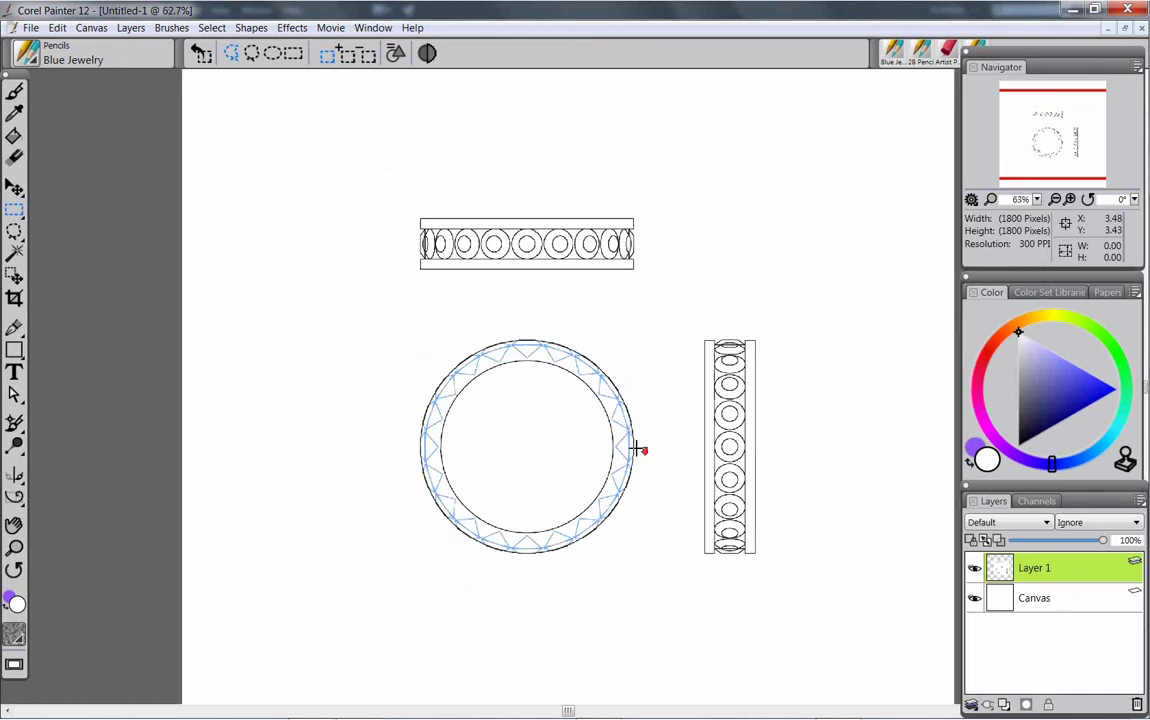
{"action": "key", "text": "ctrl+plus"}
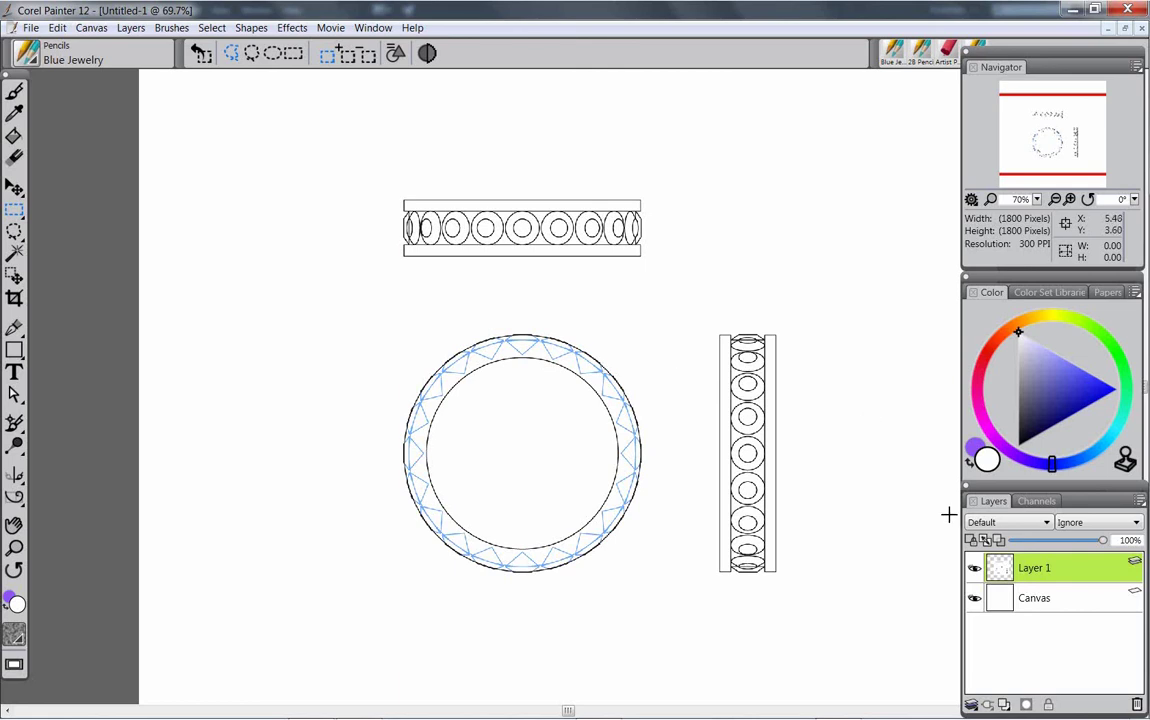
{"action": "left_click", "coordinate": [974, 705]}
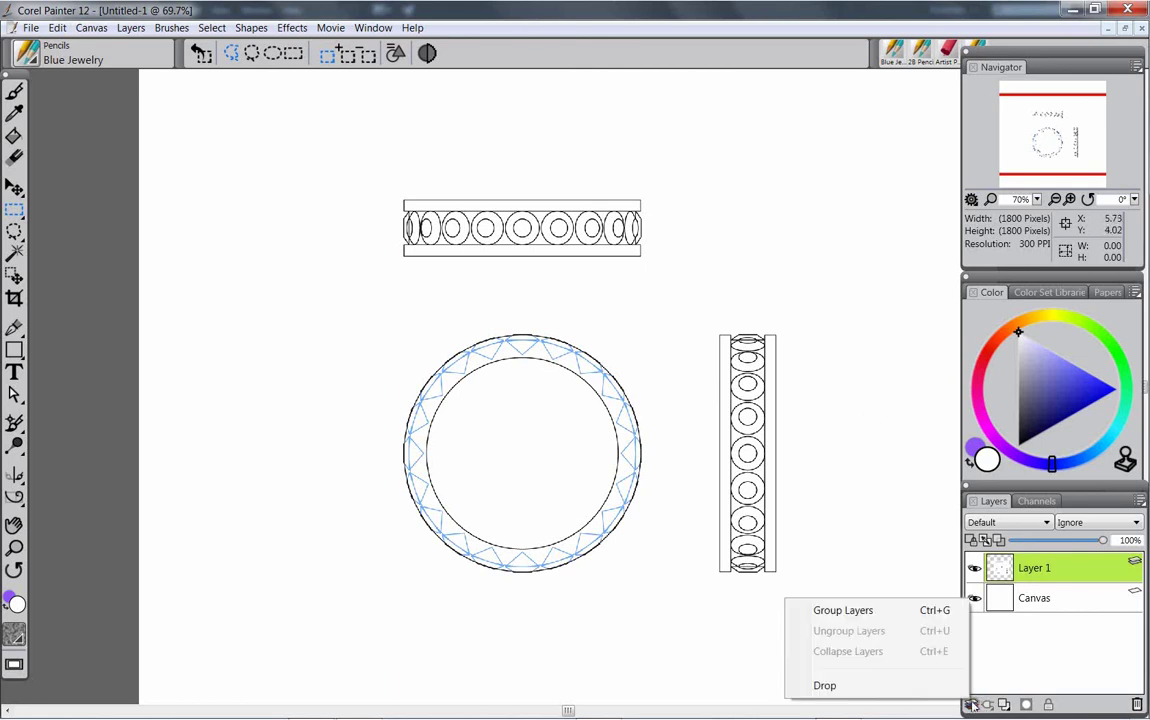
{"action": "left_click", "coordinate": [830, 687]}
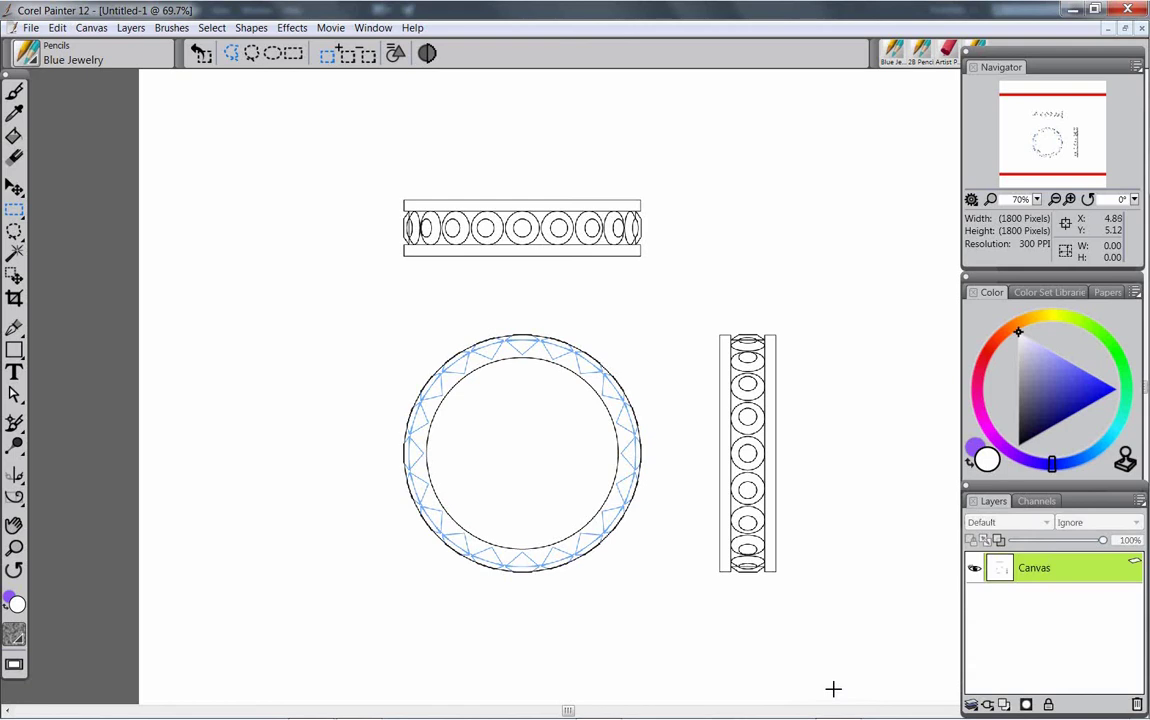
Step: Select all three ring views with a rectangular selection, rotate them by 11 degrees and commit the transformation
{"action": "left_click", "coordinate": [16, 210]}
{"action": "left_click_drag", "start_coordinate": [345, 148], "coordinate": [819, 632]}
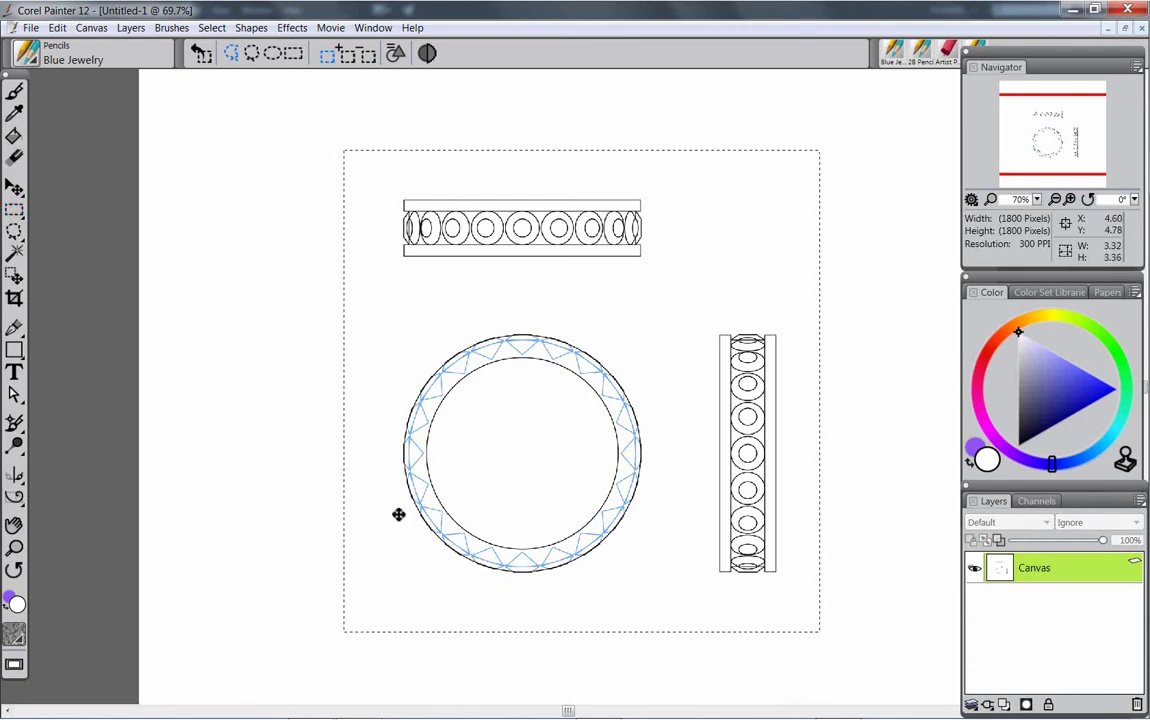
{"action": "left_click", "coordinate": [57, 28]}
{"action": "mouse_move", "coordinate": [47, 263]}
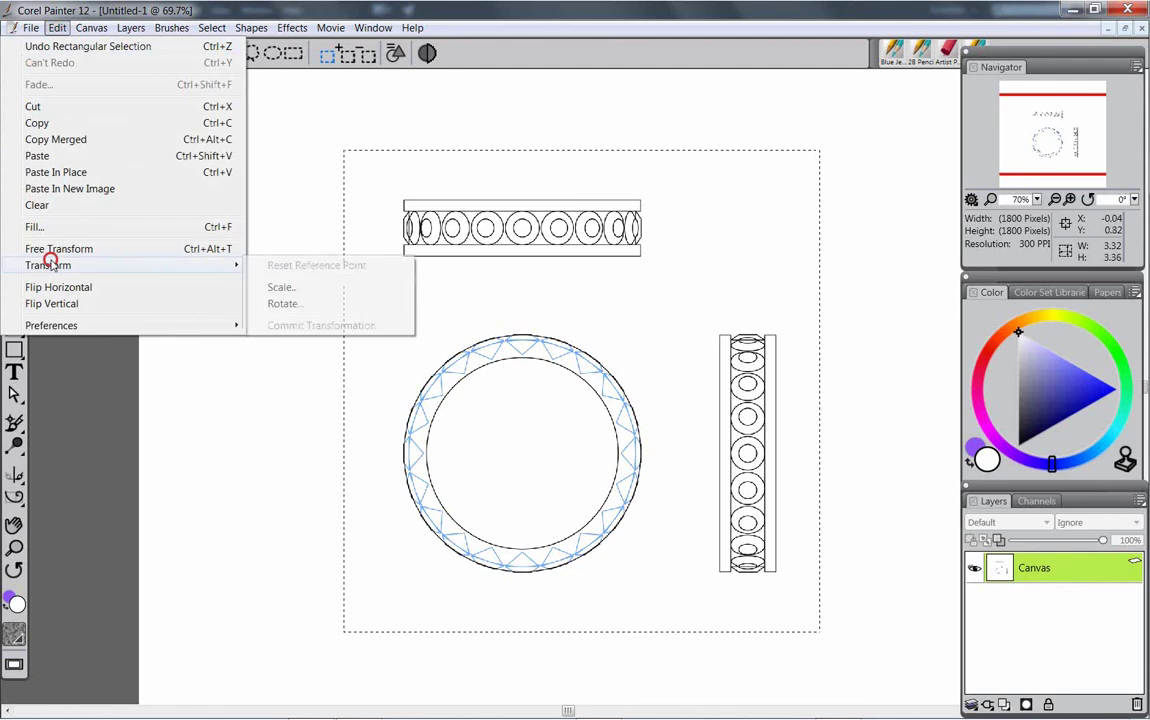
{"action": "left_click", "coordinate": [270, 301]}
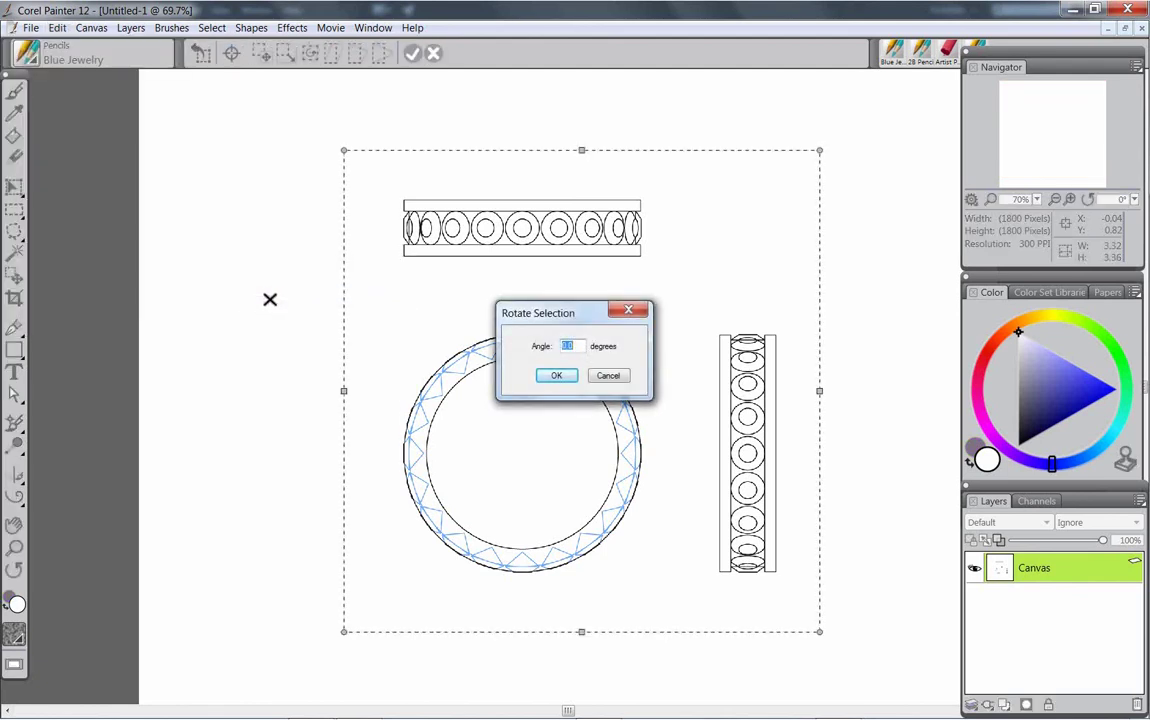
{"action": "type", "text": "11"}
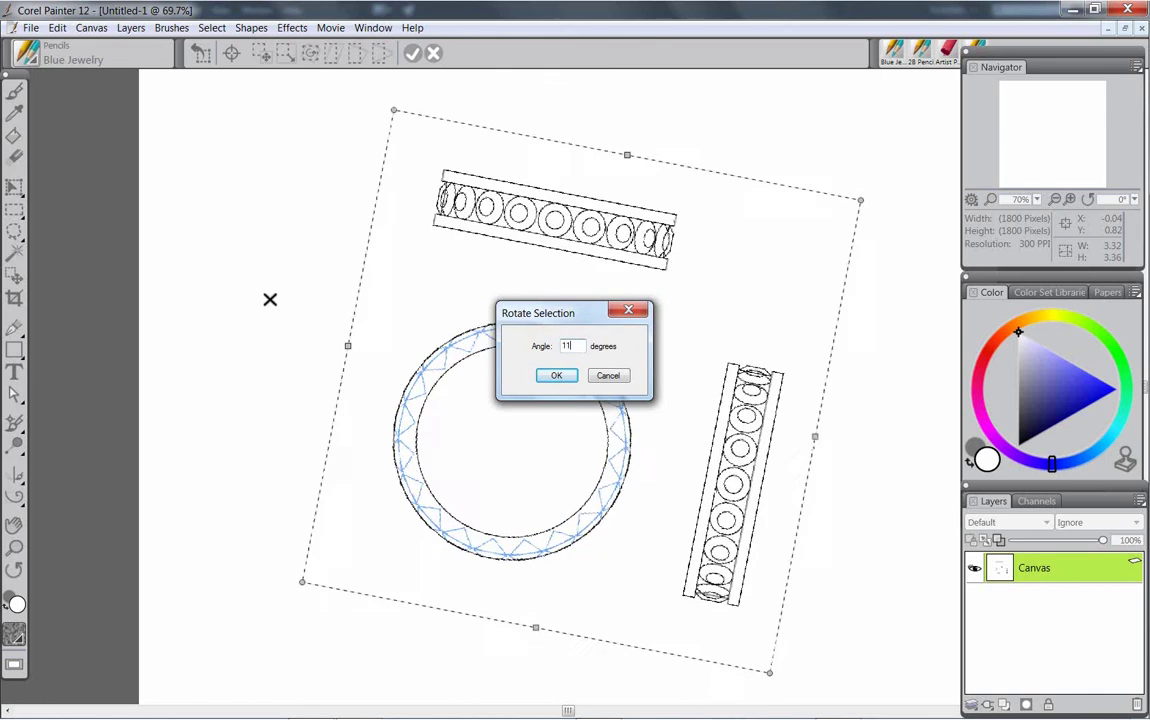
{"action": "left_click", "coordinate": [556, 377]}
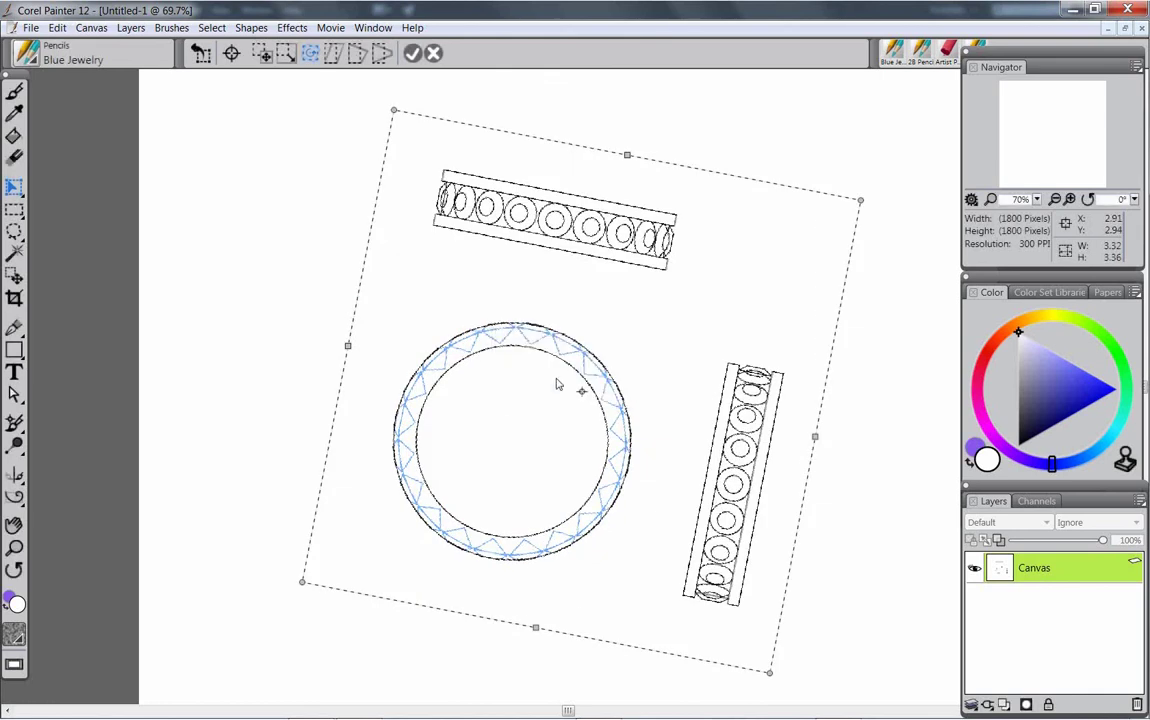
{"action": "left_click", "coordinate": [58, 28]}
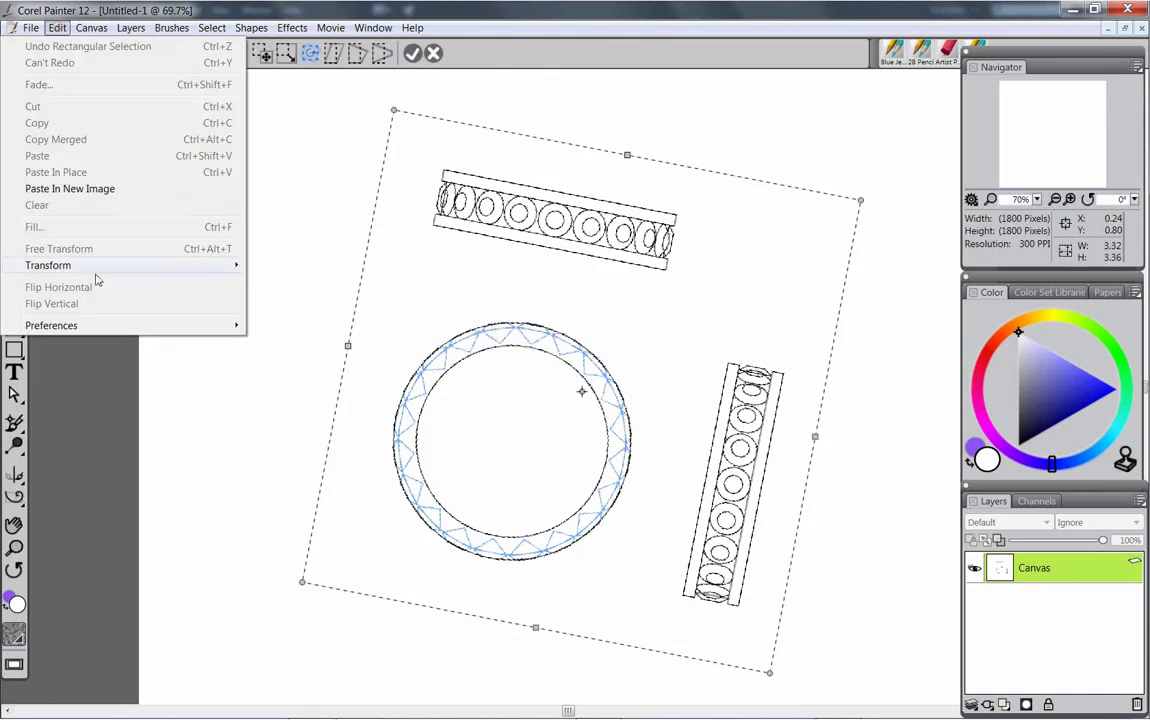
{"action": "left_click", "coordinate": [94, 264]}
{"action": "left_click", "coordinate": [284, 327]}
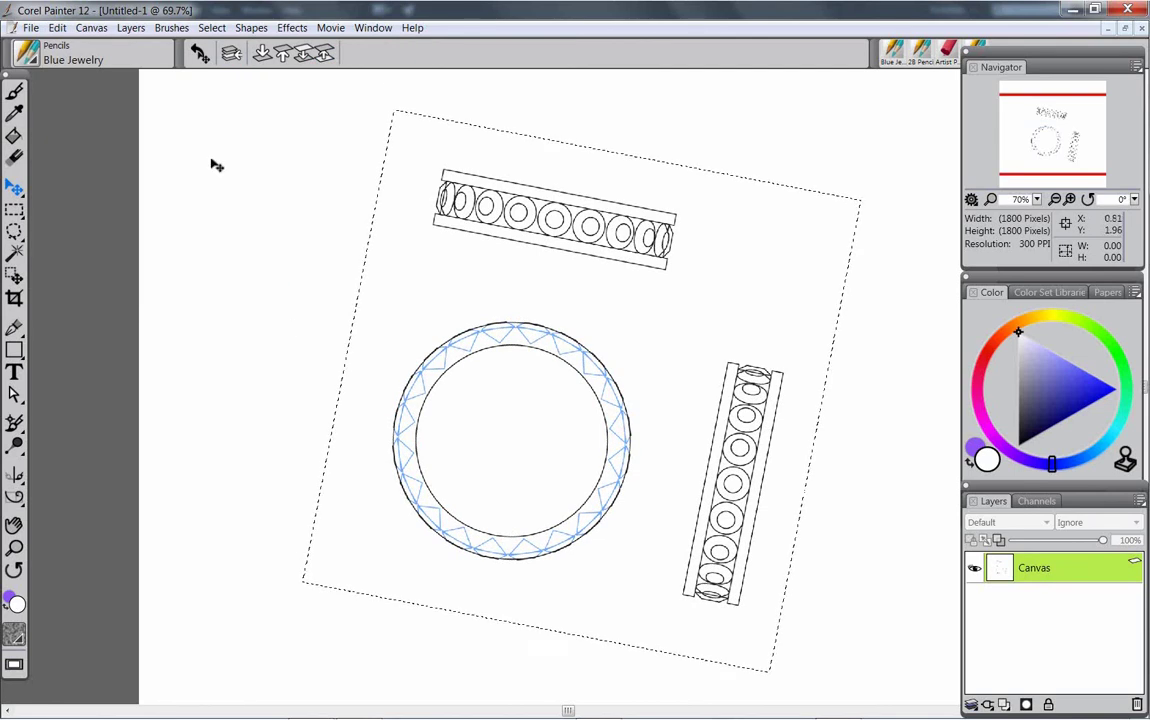
Step: Rotate the selected ring views by -11 degrees, commit the transformation and deselect
{"action": "left_click", "coordinate": [58, 28]}
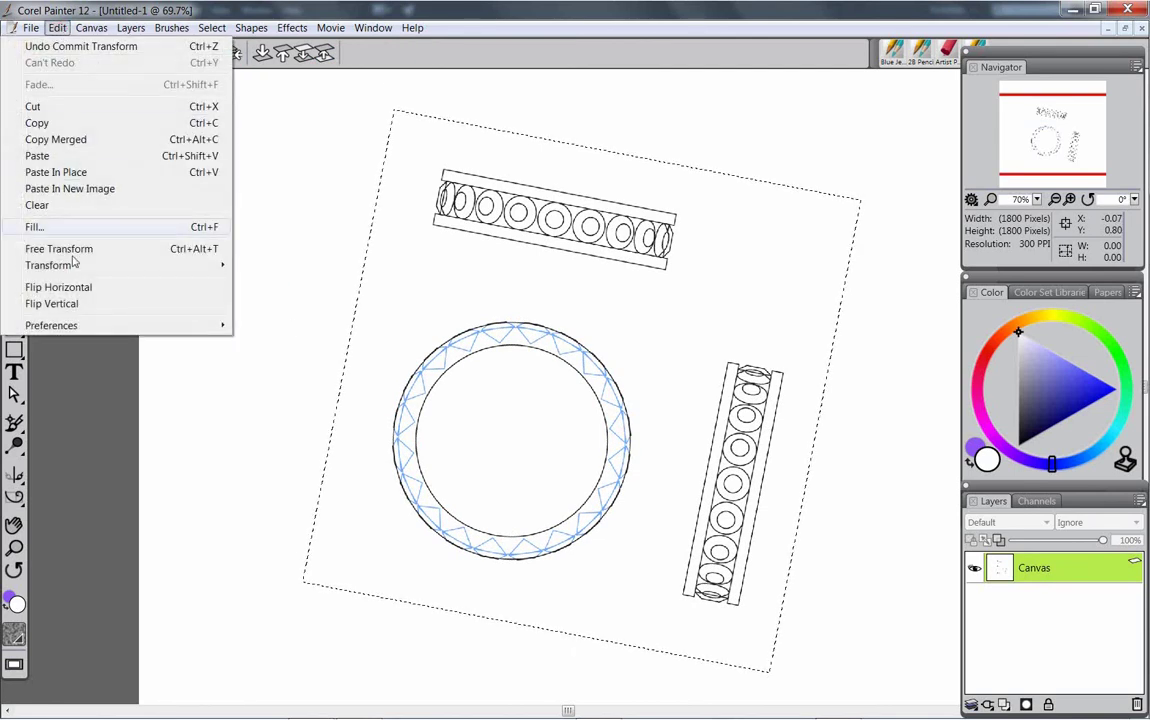
{"action": "mouse_move", "coordinate": [70, 264]}
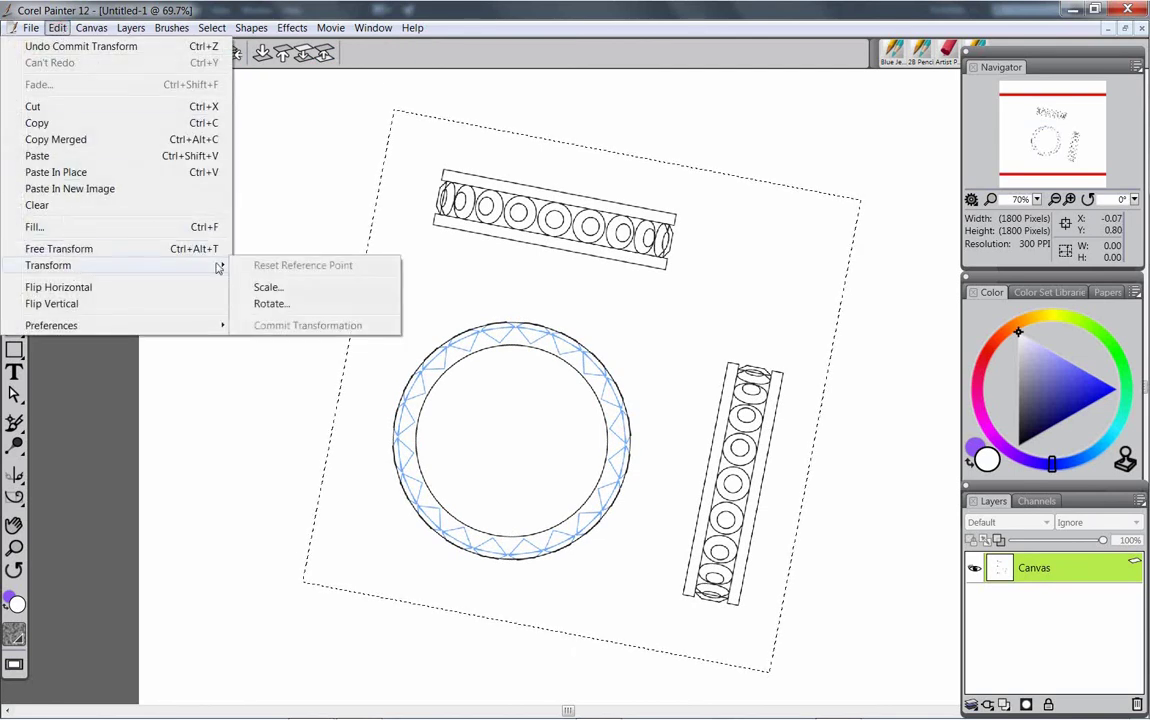
{"action": "left_click", "coordinate": [270, 304]}
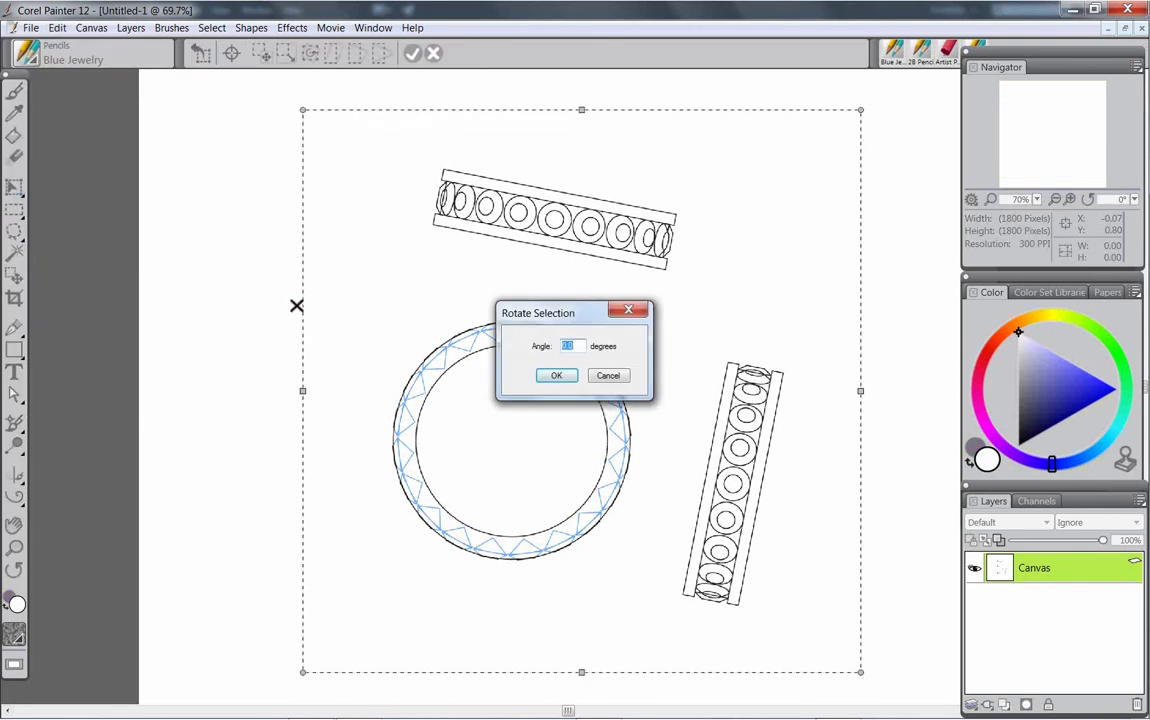
{"action": "type", "text": "-"}
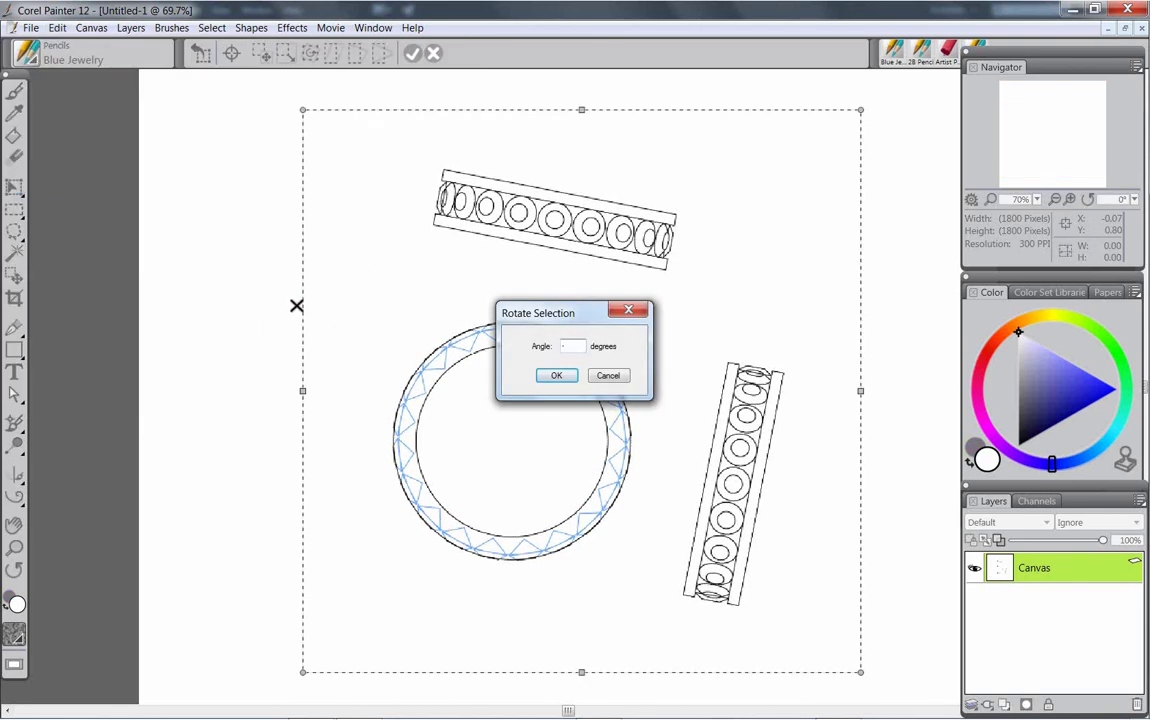
{"action": "type", "text": "10"}
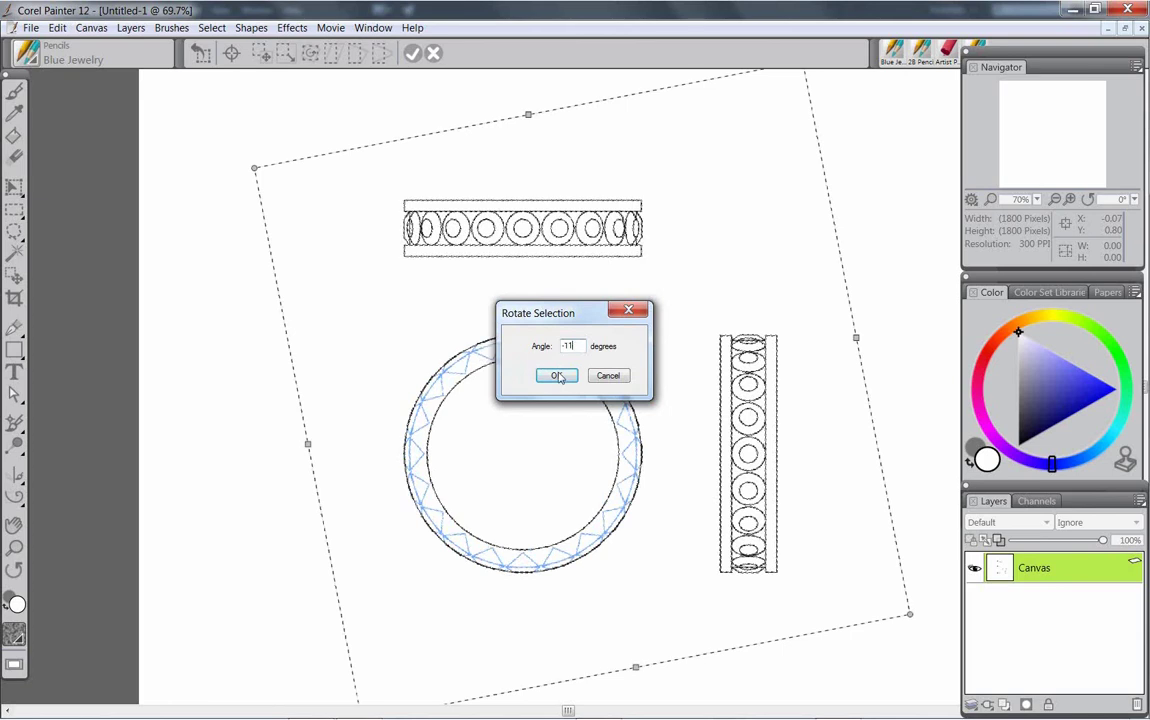
{"action": "left_click", "coordinate": [556, 375]}
{"action": "left_click", "coordinate": [58, 27]}
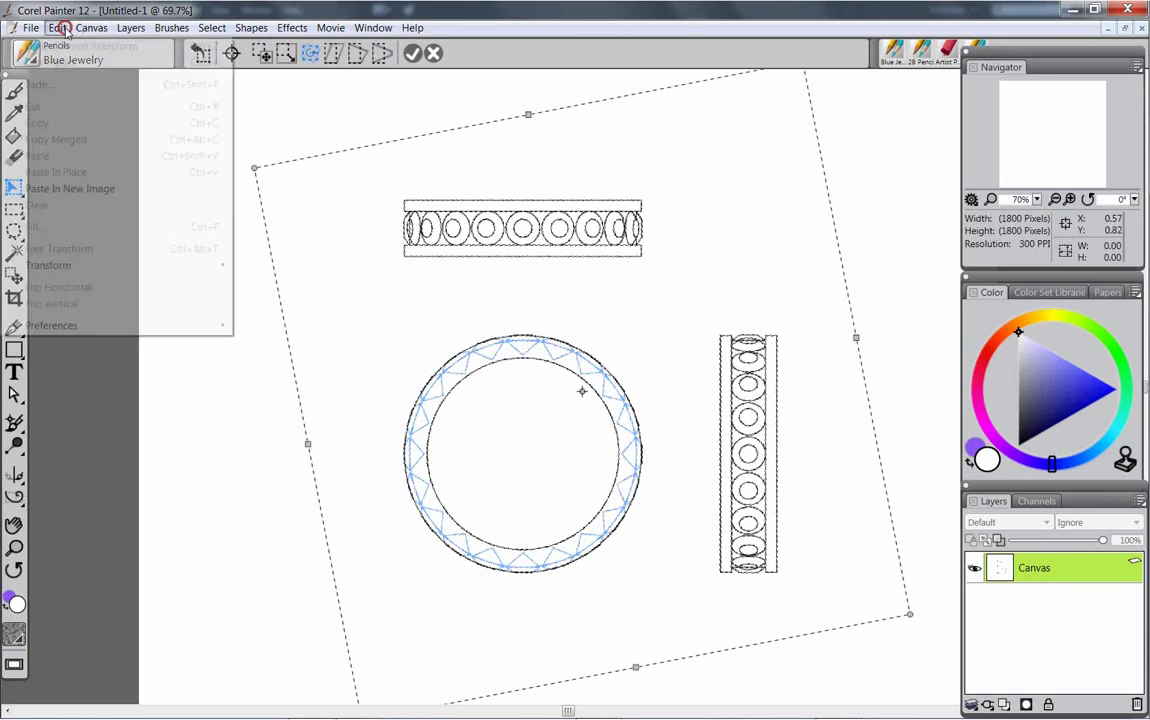
{"action": "mouse_move", "coordinate": [82, 265]}
{"action": "left_click", "coordinate": [289, 324]}
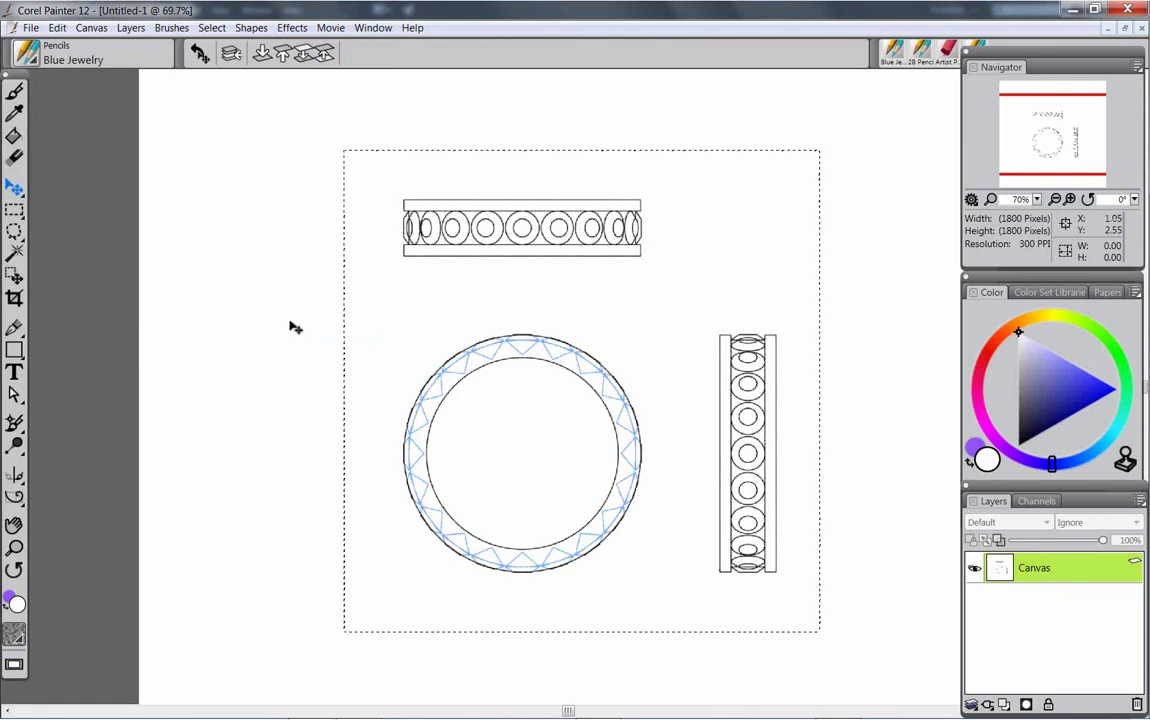
{"action": "key", "text": "ctrl+d"}
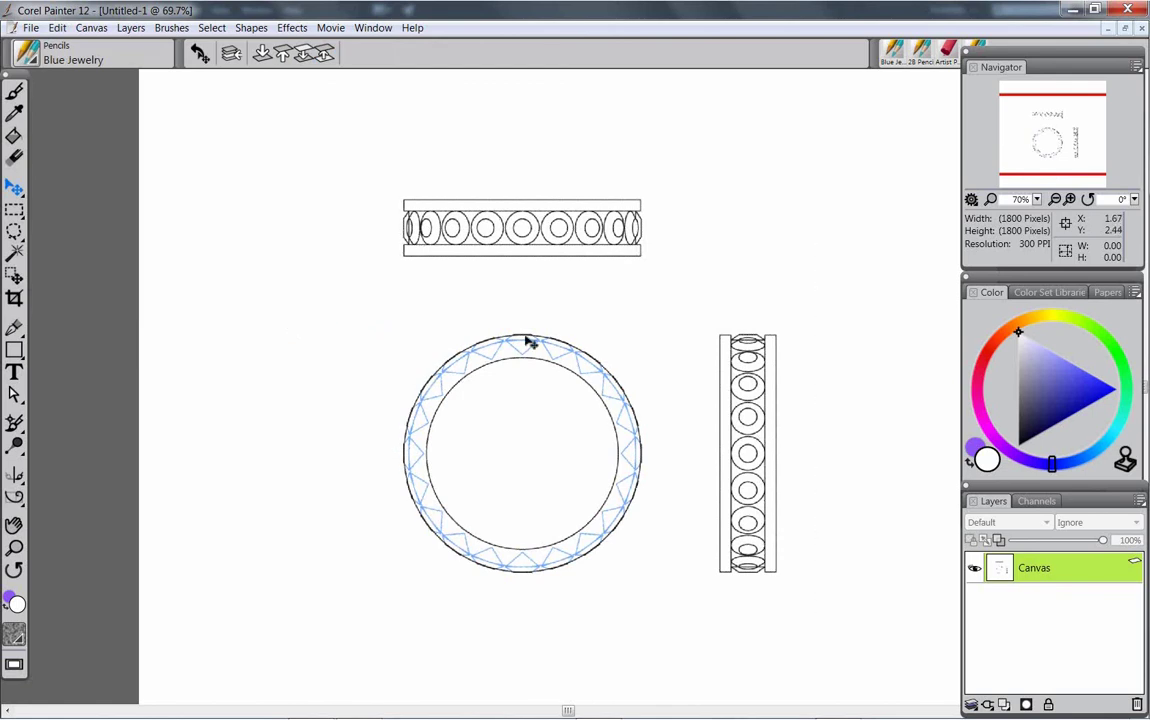
Step: Examine the linework of the ring views up close and at 100% zoom
{"action": "scroll", "coordinate": [540, 395], "scroll_direction": "up", "scroll_amount": 4}
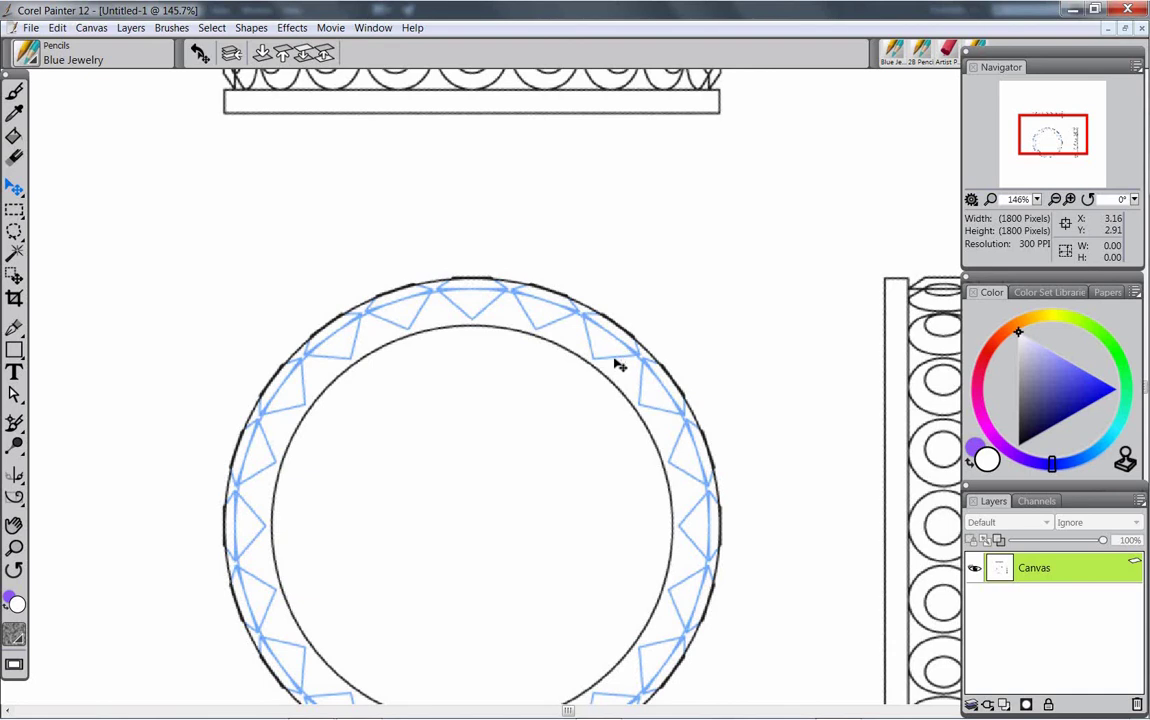
{"action": "left_click", "coordinate": [560, 376], "text": "ctrl+alt"}
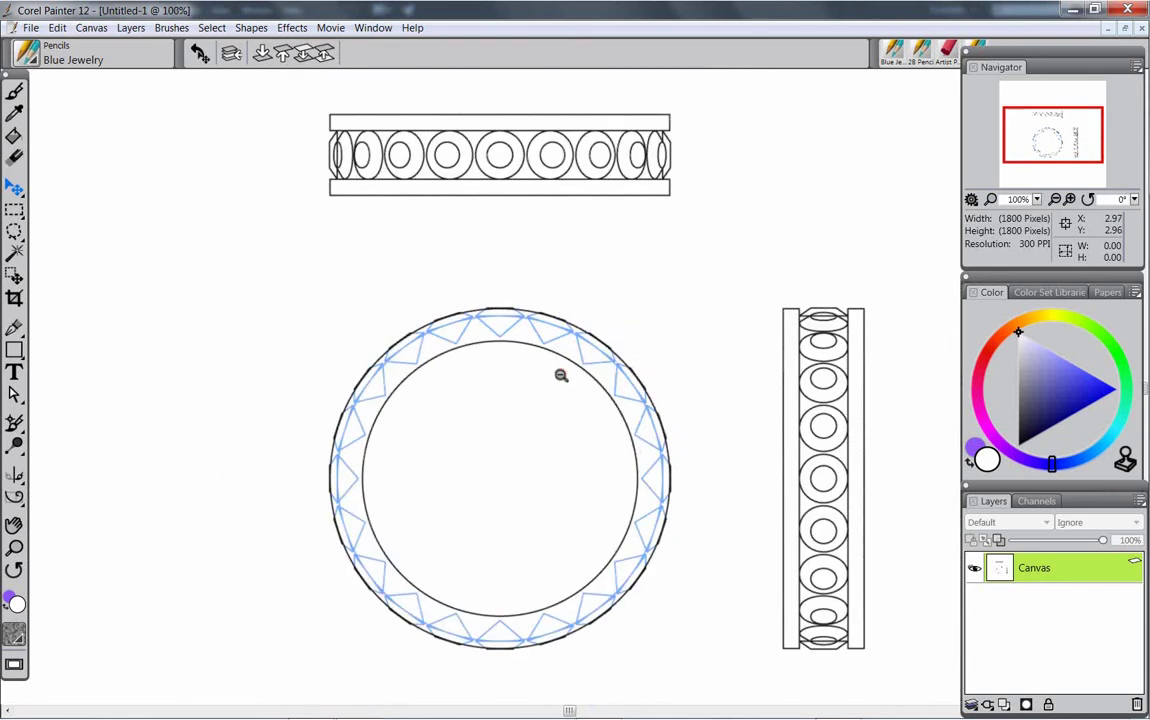
{"action": "left_click_drag", "start_coordinate": [637, 352], "coordinate": [533, 316]}
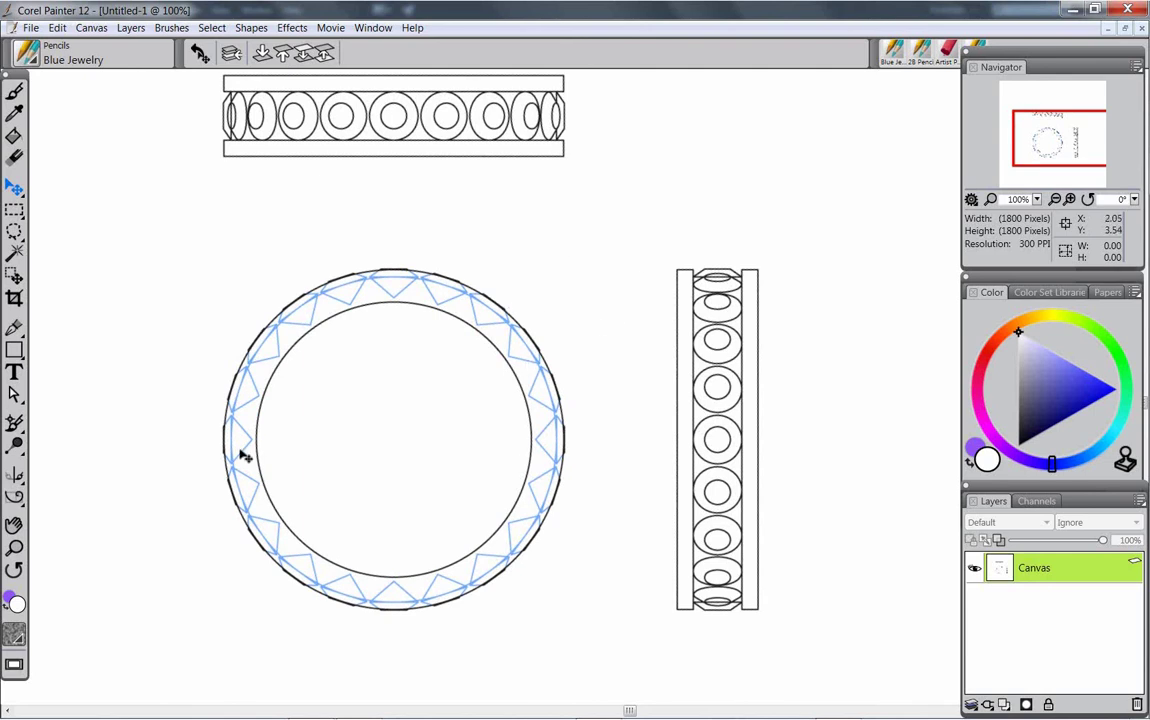
Step: Paint out in white the vertical line crossing the inner ellipse of the leftmost stone in the upper ring view
{"action": "left_click", "coordinate": [14, 91]}
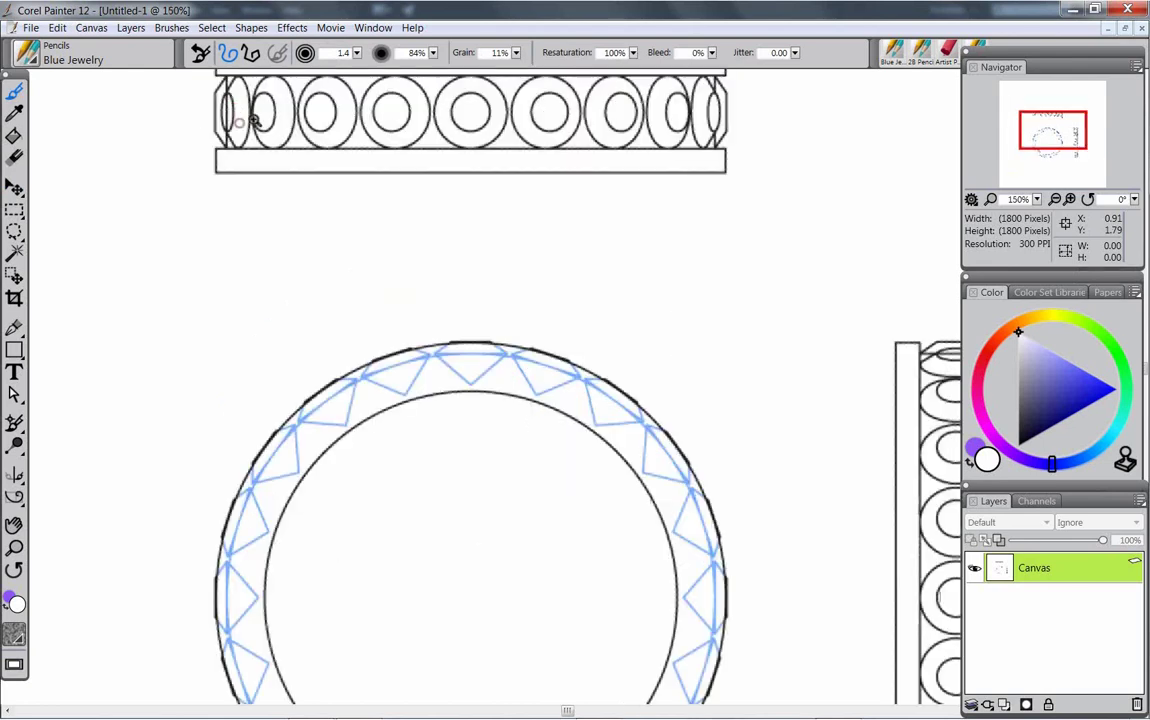
{"action": "scroll", "coordinate": [245, 110], "scroll_direction": "up", "scroll_amount": 1}
{"action": "scroll", "coordinate": [238, 108], "scroll_direction": "up", "scroll_amount": 1}
{"action": "scroll", "coordinate": [259, 135], "scroll_direction": "up", "scroll_amount": 3}
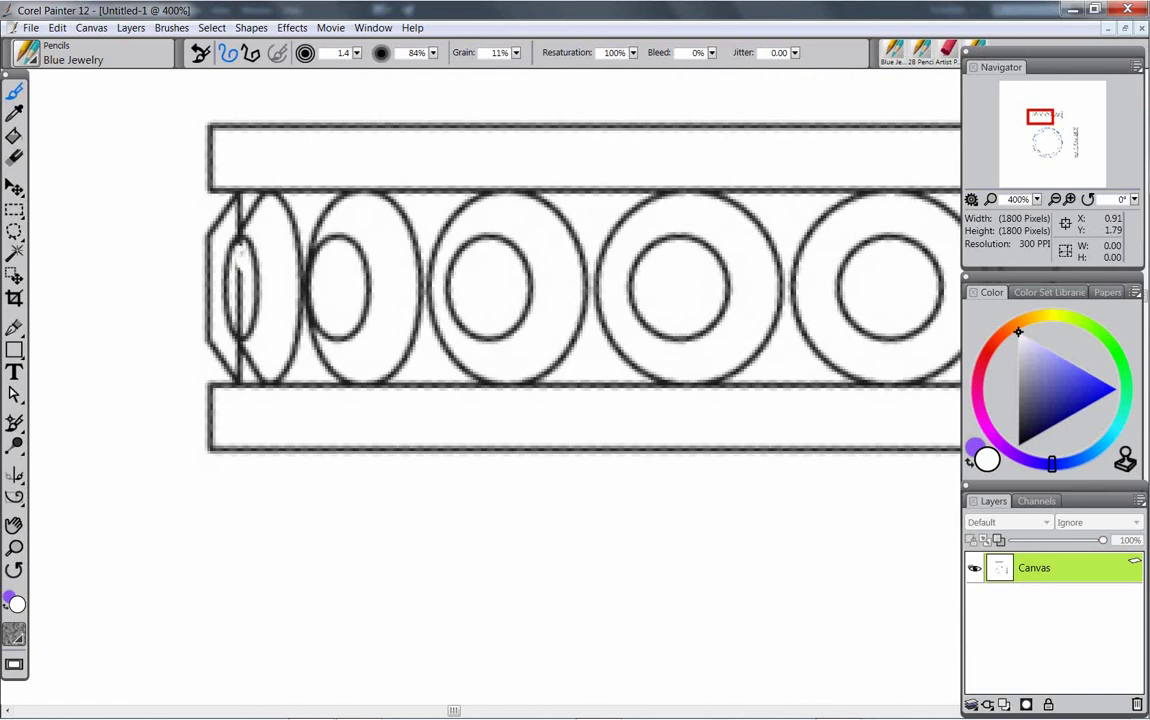
{"action": "left_click_drag", "start_coordinate": [238, 253], "coordinate": [239, 330]}
Step: Paint out the horizontal line crossing the inner ellipse of the uppermost stone in the side view
{"action": "left_click", "coordinate": [423, 410], "text": "ctrl+alt"}
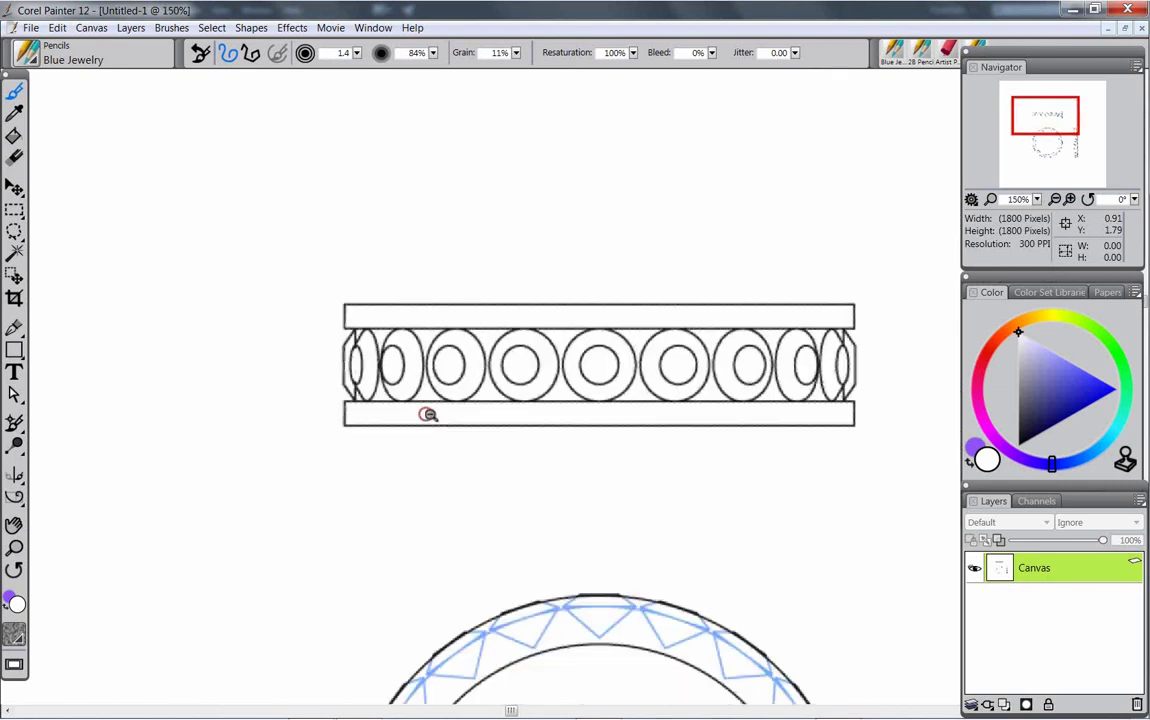
{"action": "left_click_drag", "start_coordinate": [688, 481], "coordinate": [382, 188]}
{"action": "left_click_drag", "start_coordinate": [672, 437], "coordinate": [572, 404]}
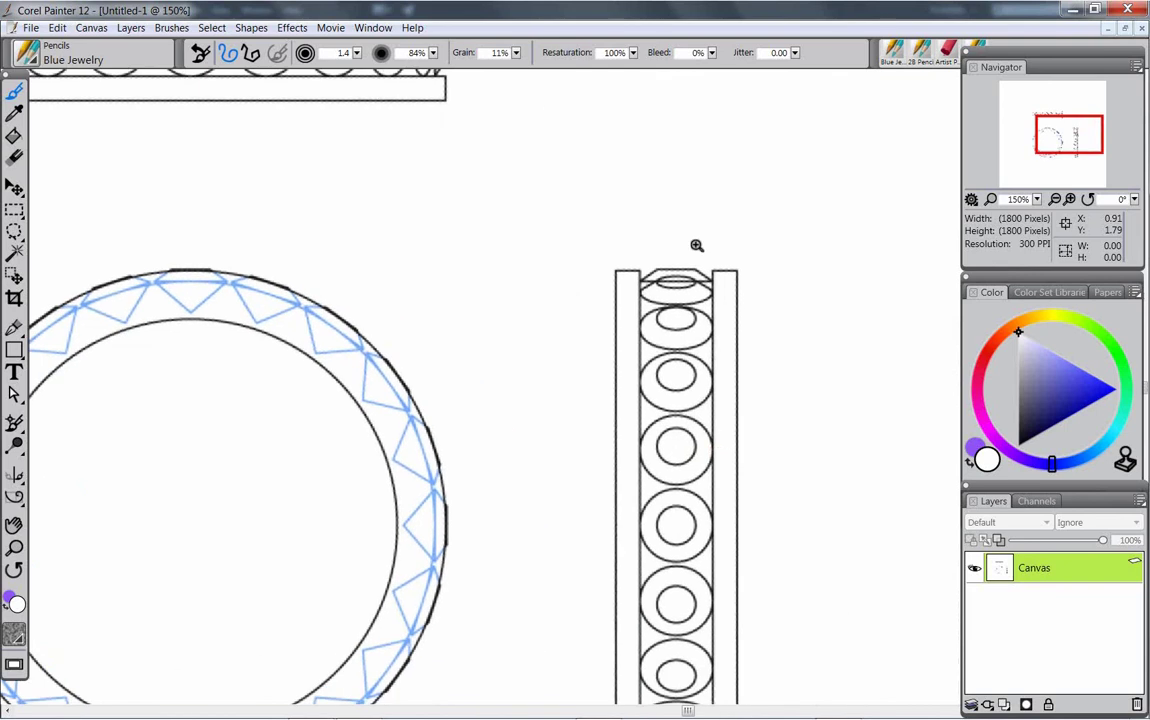
{"action": "left_click", "coordinate": [680, 285], "text": "ctrl"}
{"action": "left_click", "coordinate": [678, 283], "text": "ctrl"}
{"action": "left_click", "coordinate": [665, 260], "text": "ctrl"}
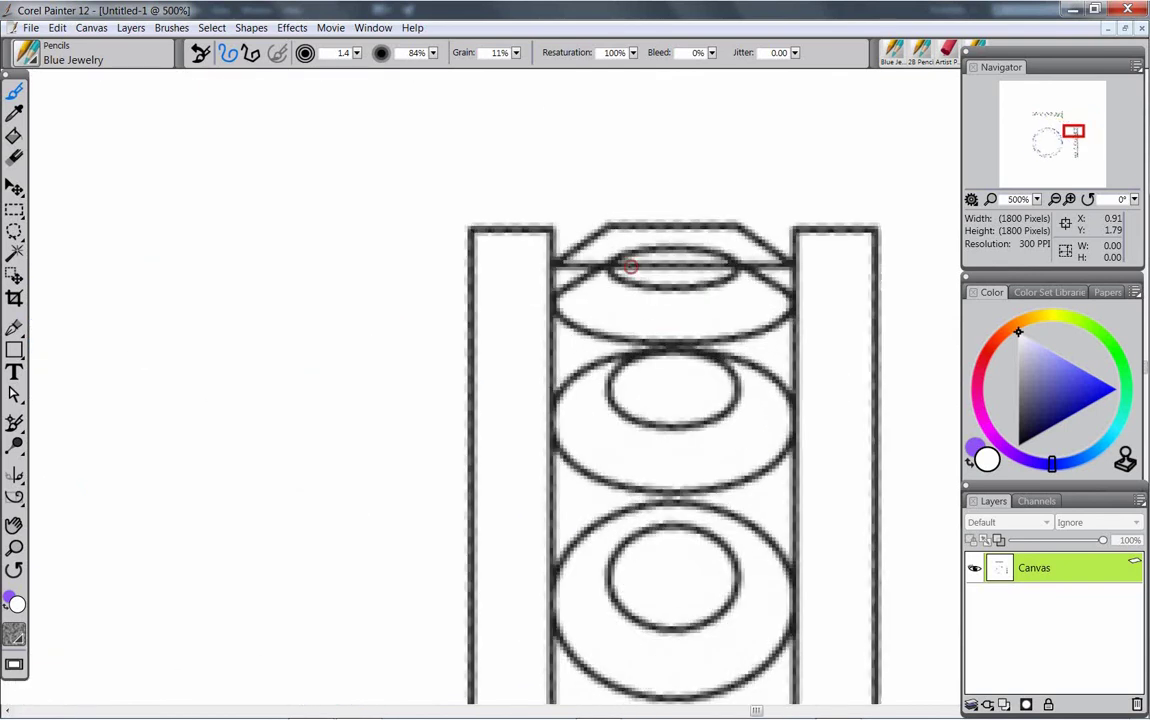
{"action": "left_click_drag", "start_coordinate": [620, 265], "coordinate": [699, 264]}
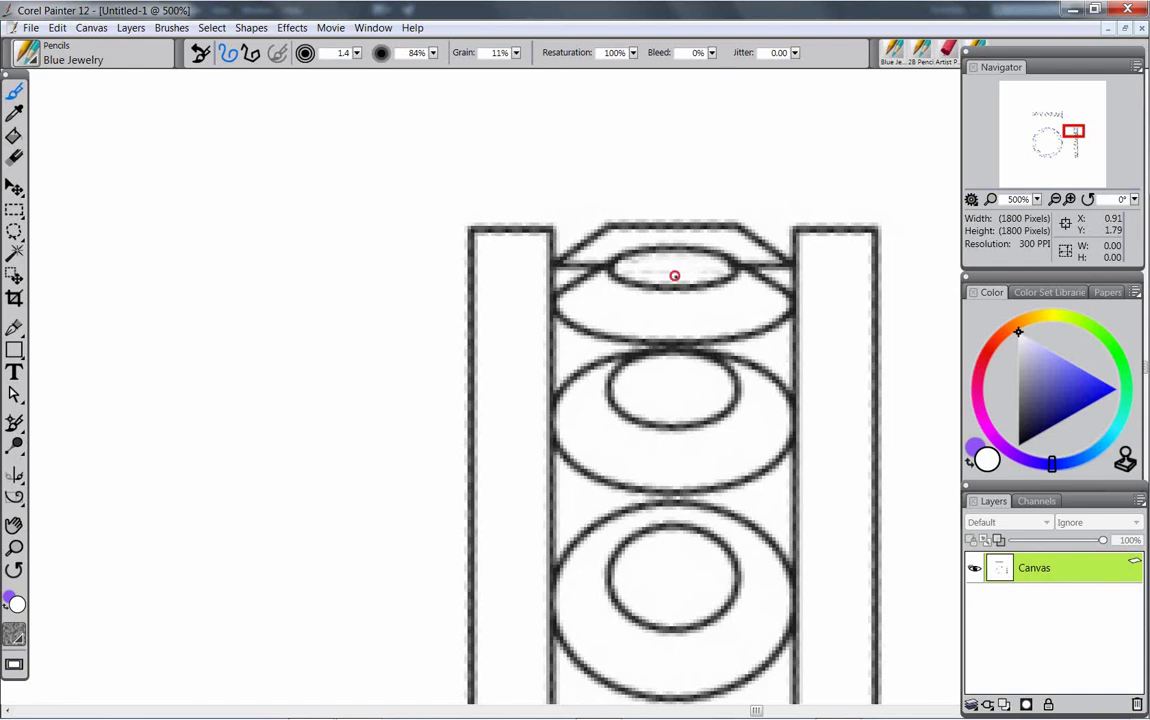
Step: Paint out the horizontal line crossing the inner ellipse of the lowest stone in the side view
{"action": "left_click", "coordinate": [658, 400], "text": "ctrl+alt"}
{"action": "left_click", "coordinate": [662, 430], "text": "ctrl+alt"}
{"action": "left_click", "coordinate": [666, 466], "text": "ctrl+alt"}
{"action": "scroll", "coordinate": [666, 466], "scroll_direction": "down", "scroll_amount": 8}
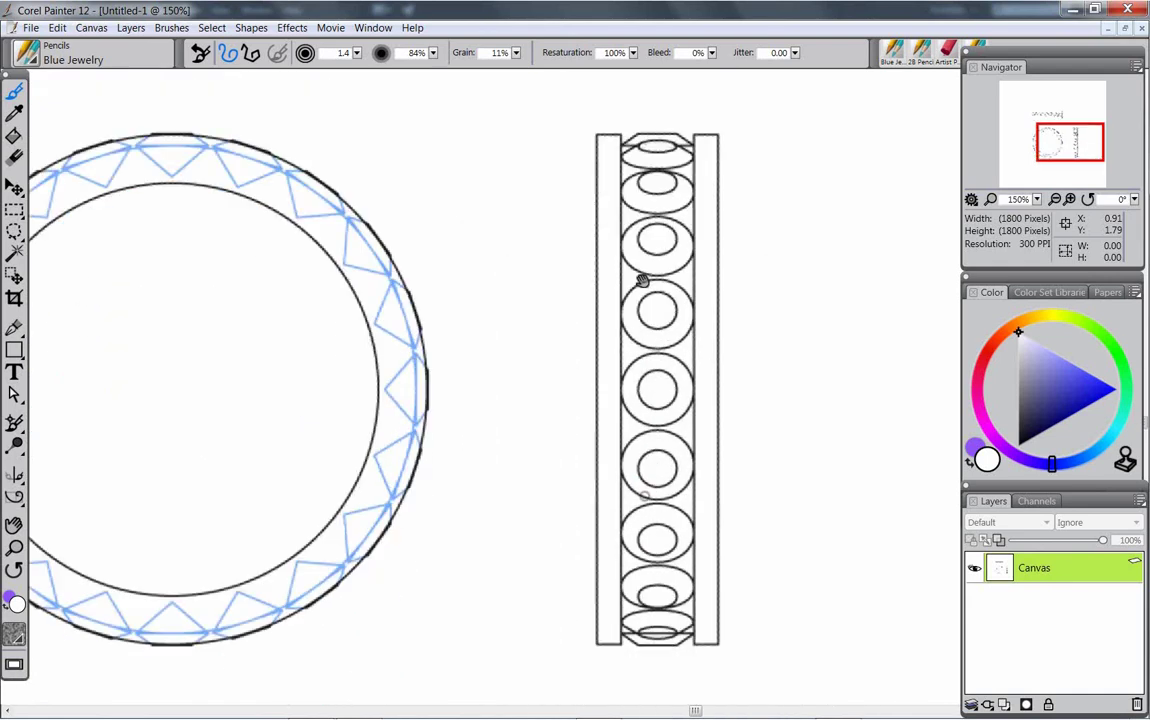
{"action": "left_click", "coordinate": [665, 490], "text": "ctrl"}
{"action": "left_click", "coordinate": [665, 490], "text": "ctrl"}
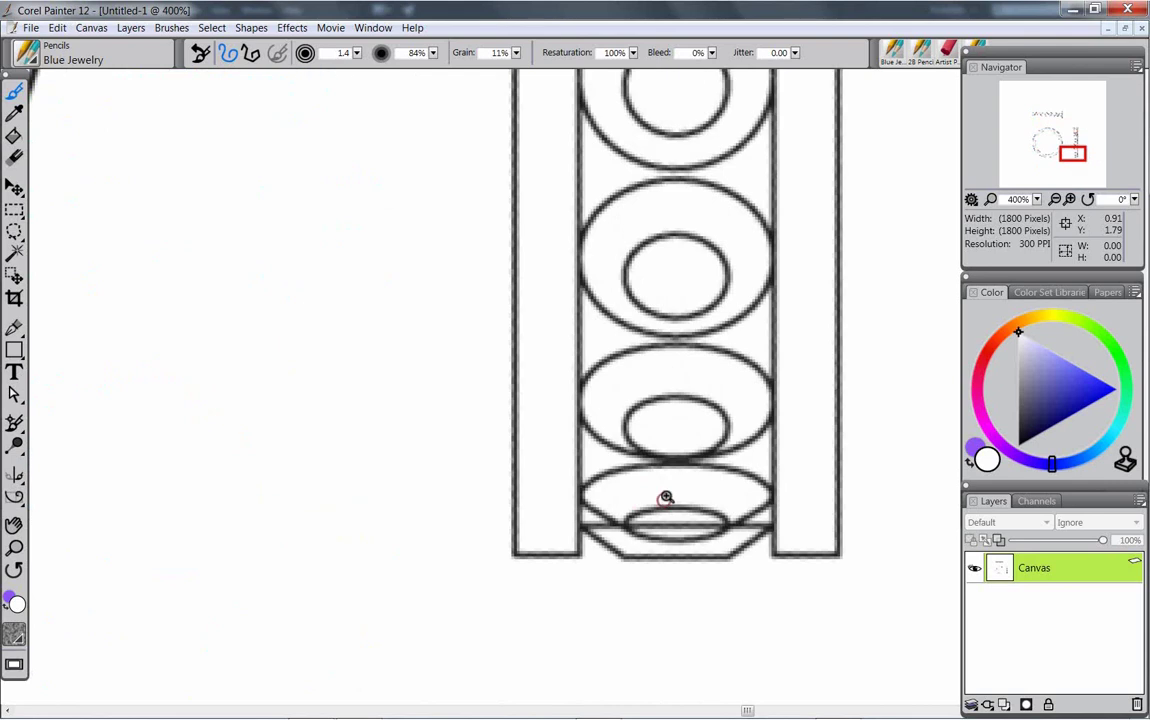
{"action": "left_click", "coordinate": [665, 484], "text": "ctrl"}
{"action": "mouse_move", "coordinate": [645, 533]}
{"action": "left_mouse_down"}
{"action": "mouse_move", "coordinate": [633, 532]}
{"action": "mouse_move", "coordinate": [727, 528]}
{"action": "left_mouse_up"}
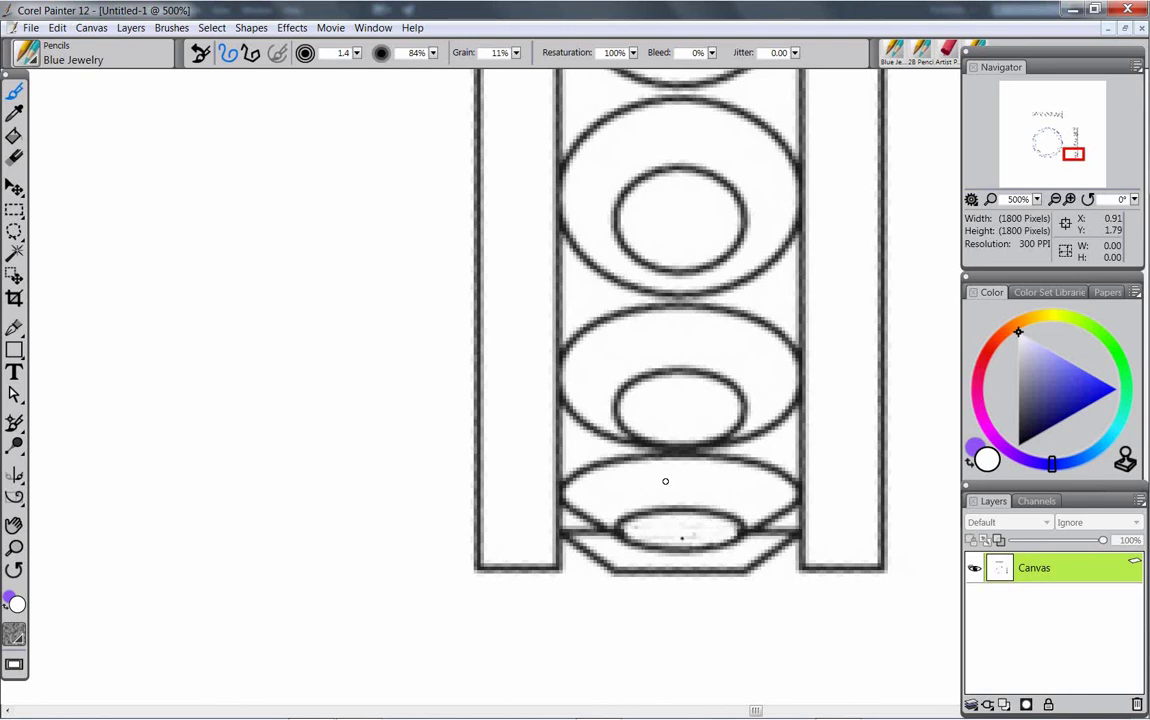
Step: Select all three ring views with a rectangular selection and lift them from the canvas onto their own layer
{"action": "left_click", "coordinate": [500, 437], "text": "ctrl+alt"}
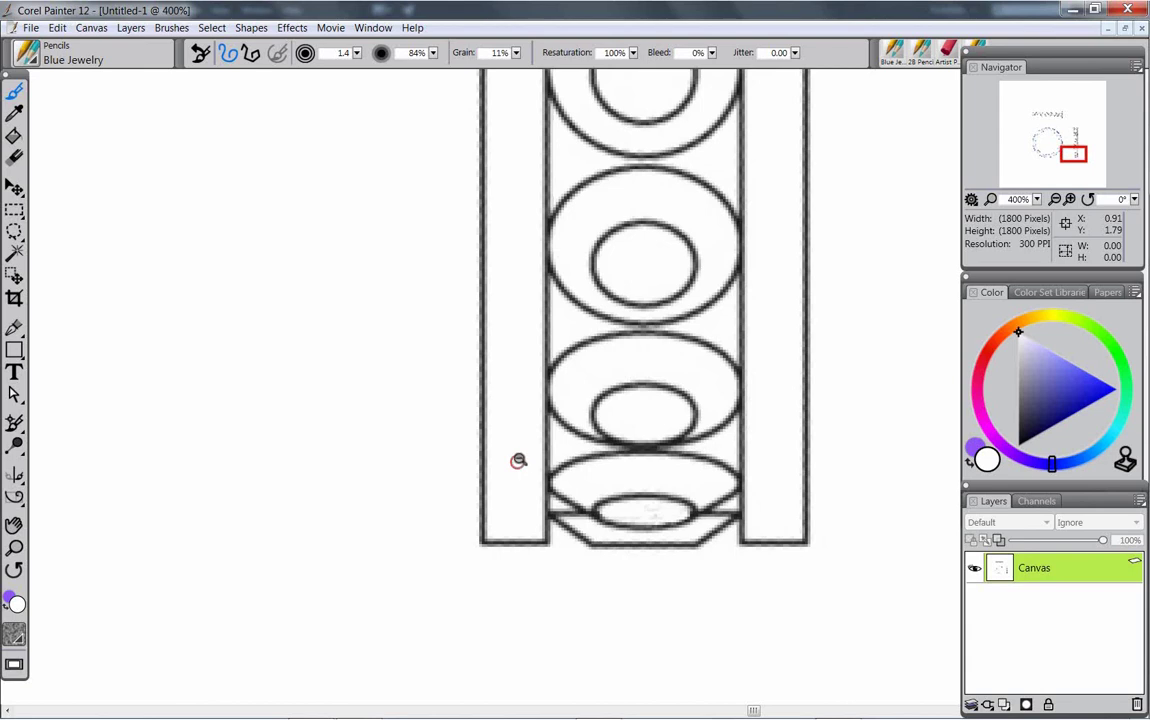
{"action": "left_click", "coordinate": [518, 460], "text": "ctrl+alt"}
{"action": "left_click", "coordinate": [521, 455], "text": "ctrl+alt"}
{"action": "left_click", "coordinate": [495, 388], "text": "ctrl+alt"}
{"action": "left_click", "coordinate": [447, 349], "text": "ctrl+alt"}
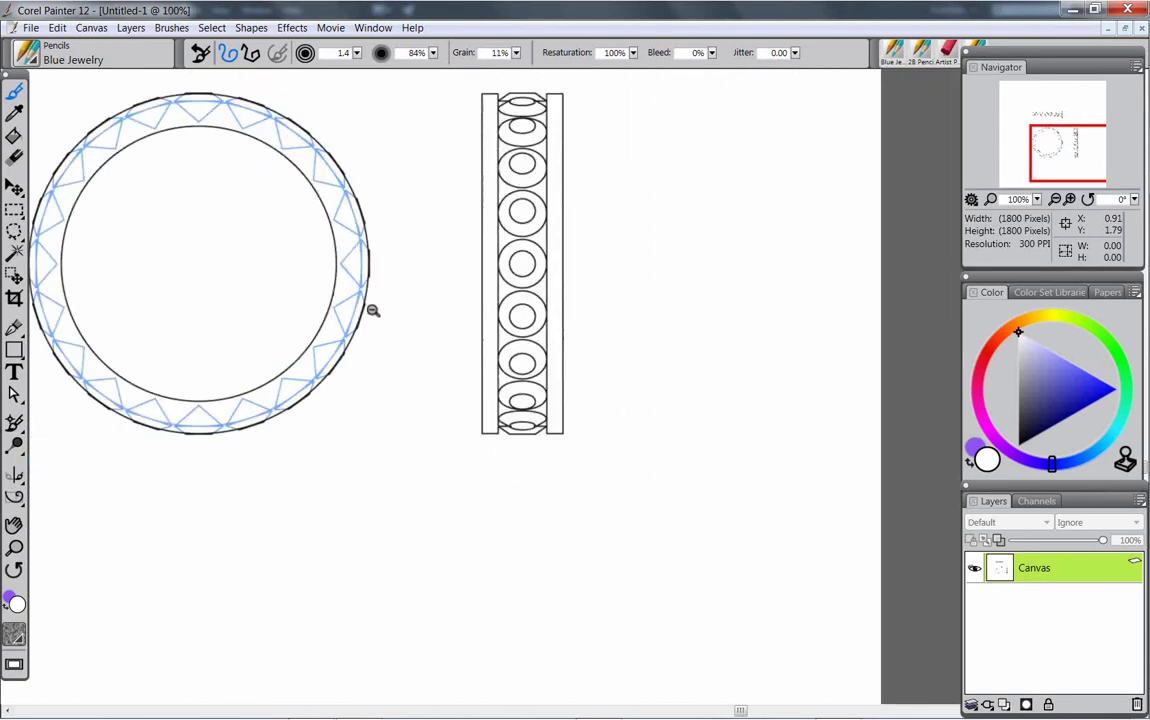
{"action": "left_click", "coordinate": [375, 308], "text": "ctrl+alt"}
{"action": "mouse_move", "coordinate": [364, 251]}
{"action": "left_mouse_down"}
{"action": "mouse_move", "coordinate": [513, 465]}
{"action": "mouse_move", "coordinate": [752, 500]}
{"action": "left_mouse_up"}
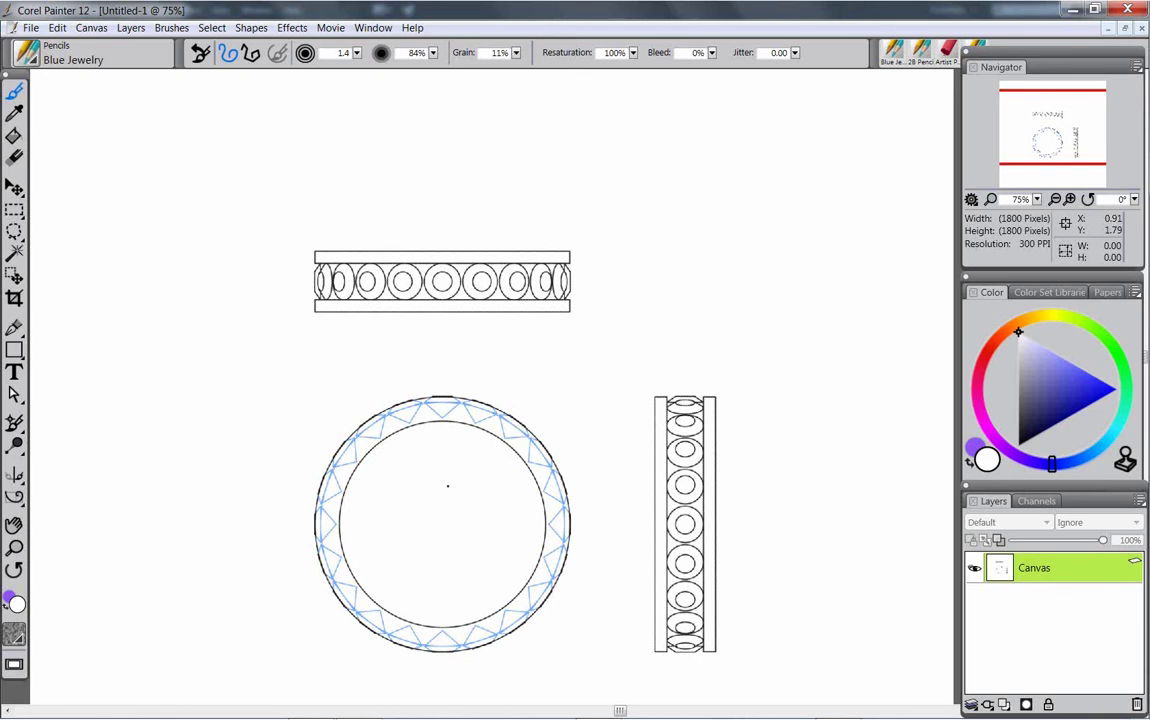
{"action": "key", "text": "r"}
{"action": "left_click_drag", "start_coordinate": [253, 222], "coordinate": [742, 674]}
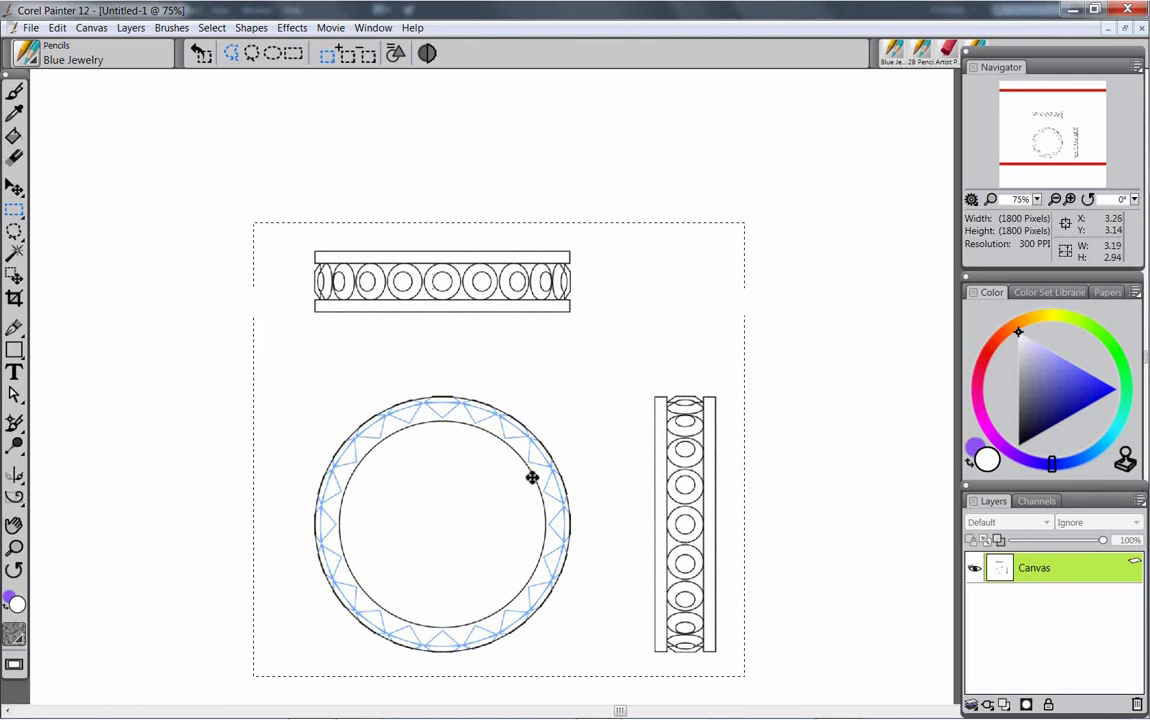
{"action": "key", "text": "f"}
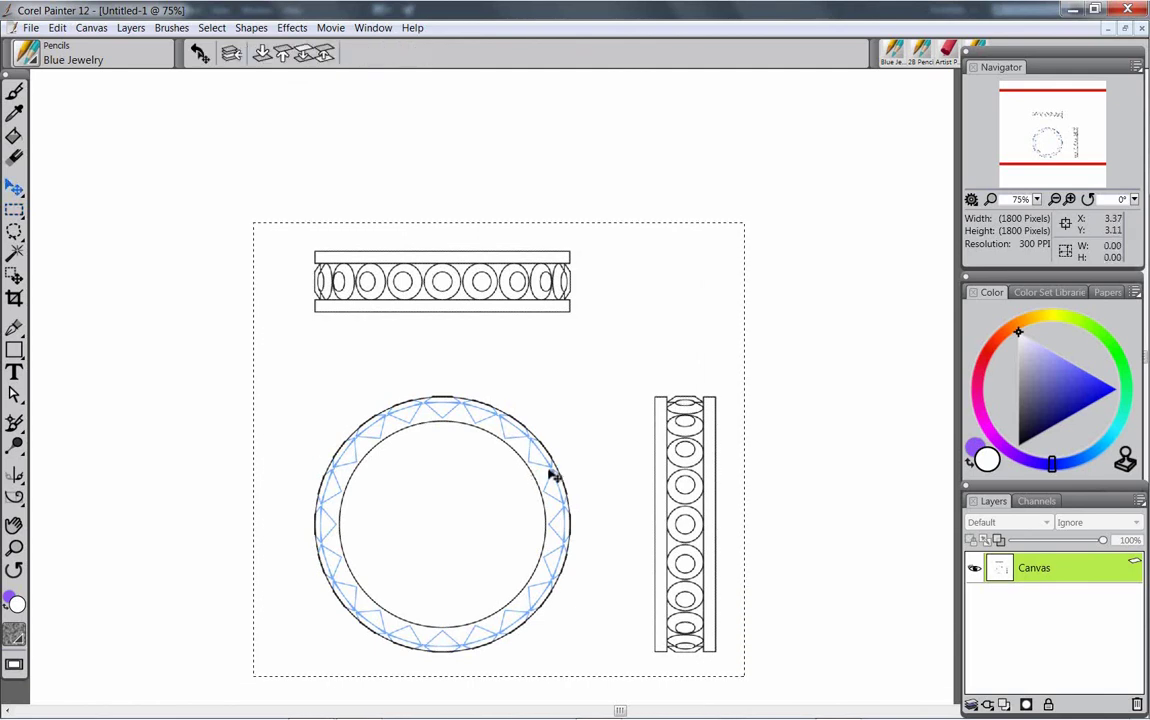
{"action": "left_click", "coordinate": [557, 483]}
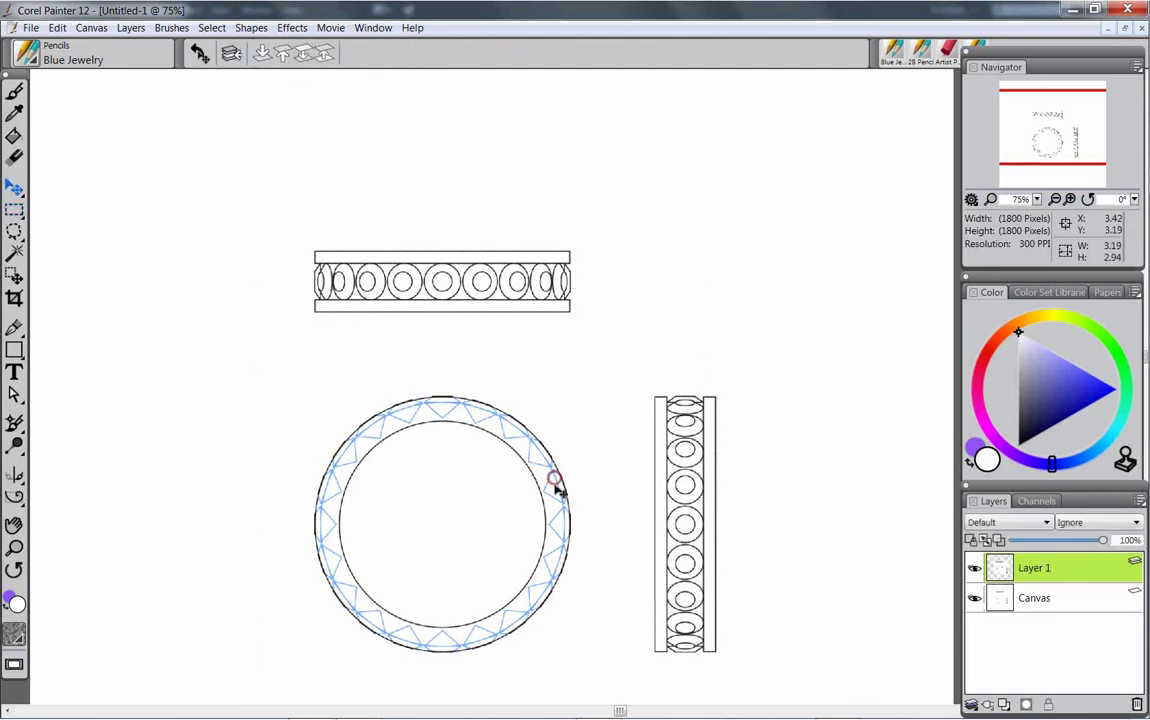
Step: Set the linework layer's composite method to Gel and make the Canvas the active layer for painting
{"action": "left_click", "coordinate": [1046, 523]}
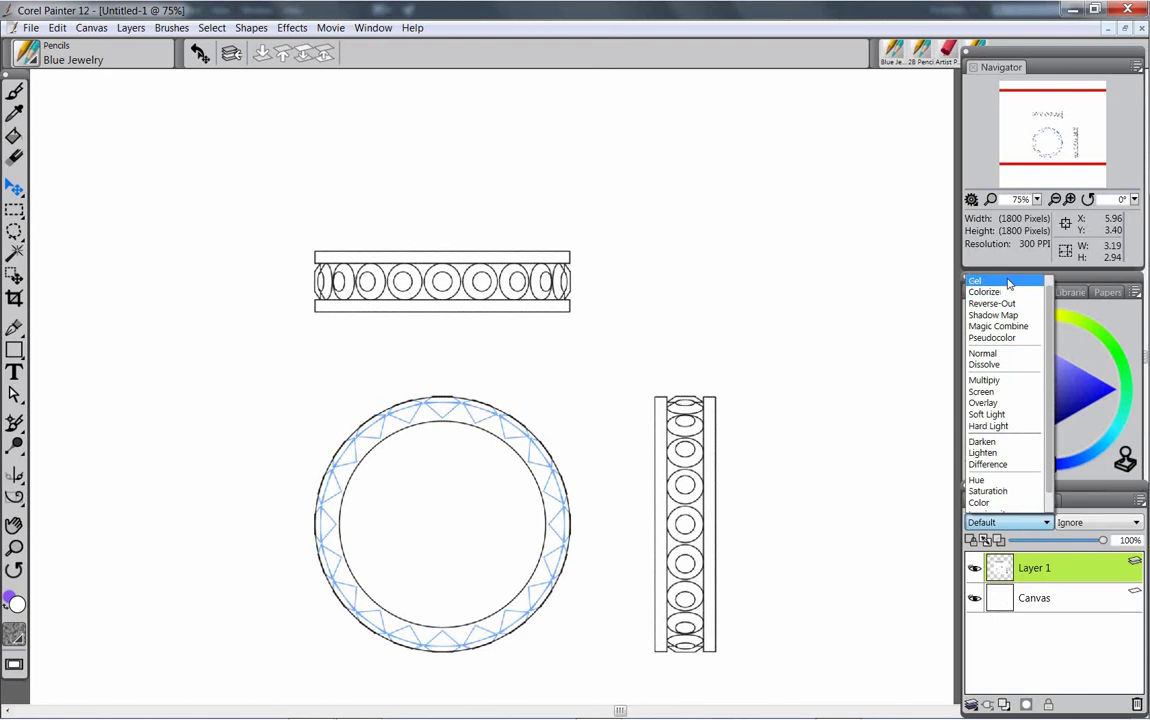
{"action": "left_click", "coordinate": [990, 279]}
{"action": "left_click", "coordinate": [1060, 598]}
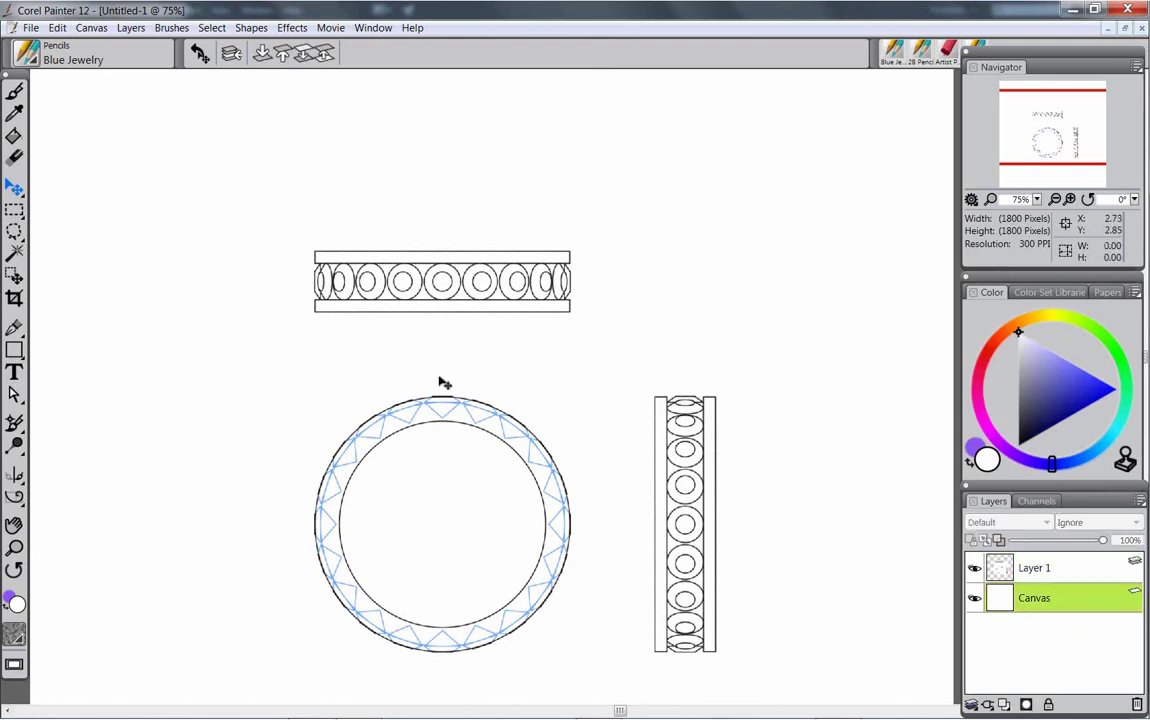
Step: Choose the third gray of the Plat and Dia color set as the Blue Jewelry pencil's color
{"action": "left_click", "coordinate": [443, 288]}
{"action": "left_click", "coordinate": [443, 288]}
{"action": "left_click", "coordinate": [443, 288]}
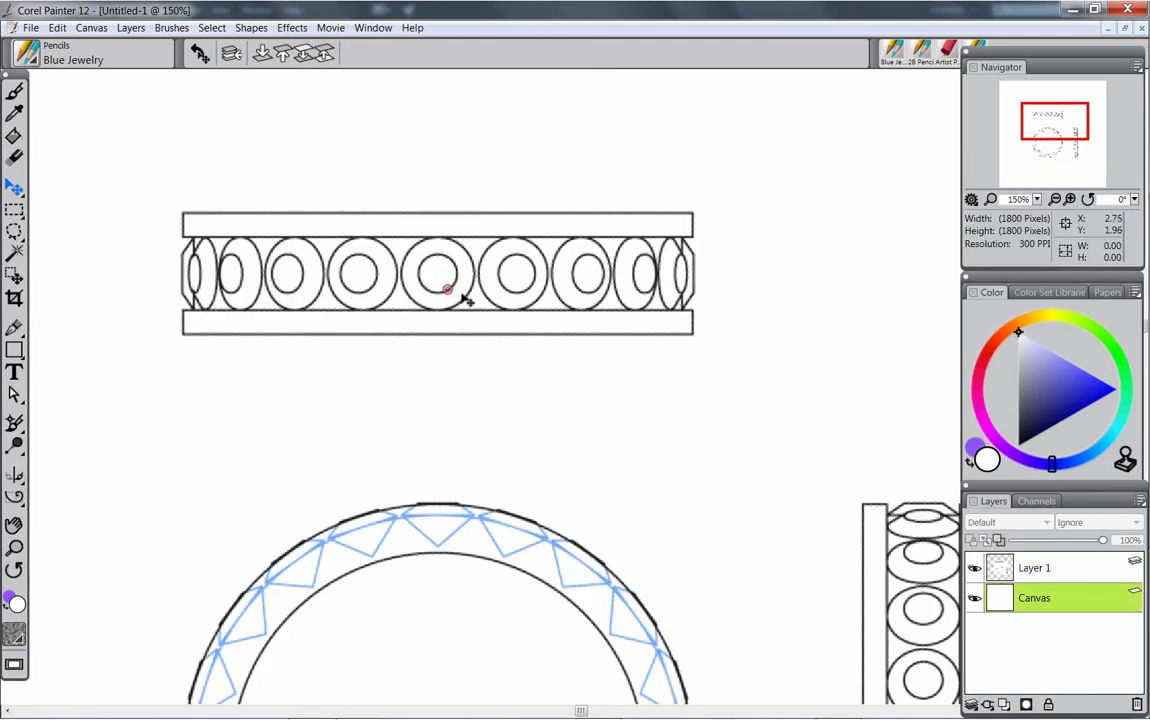
{"action": "left_click_drag", "start_coordinate": [447, 303], "coordinate": [424, 373]}
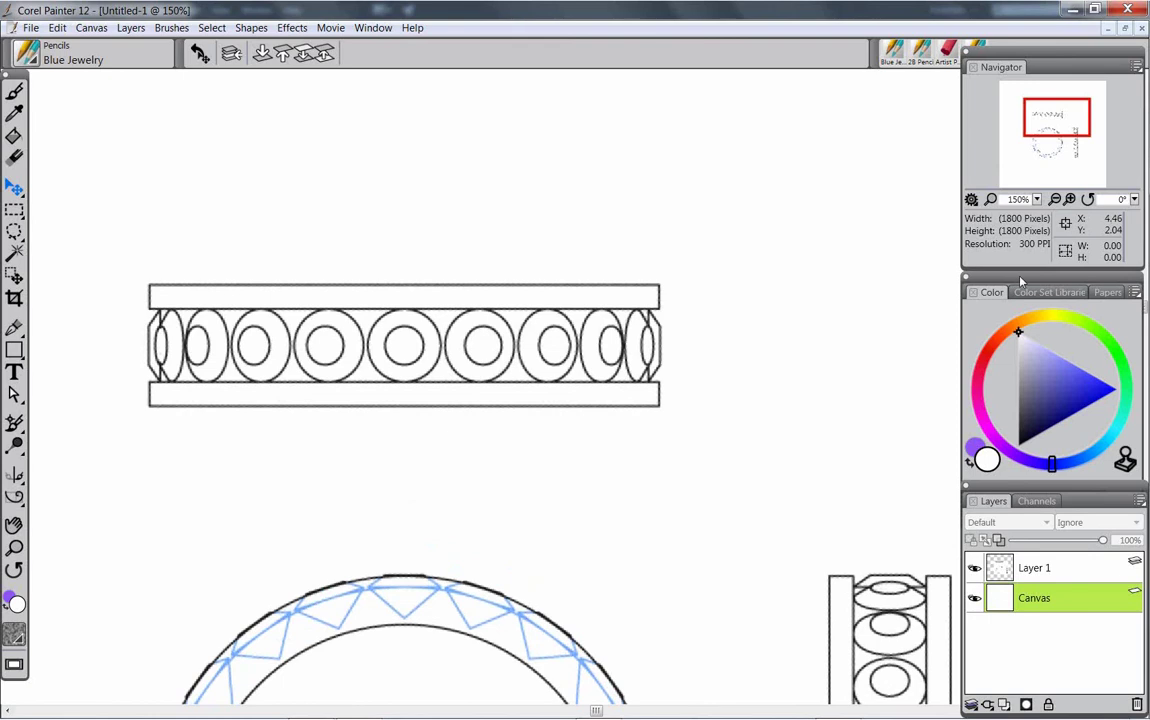
{"action": "left_click", "coordinate": [1038, 292]}
{"action": "left_click", "coordinate": [1038, 292]}
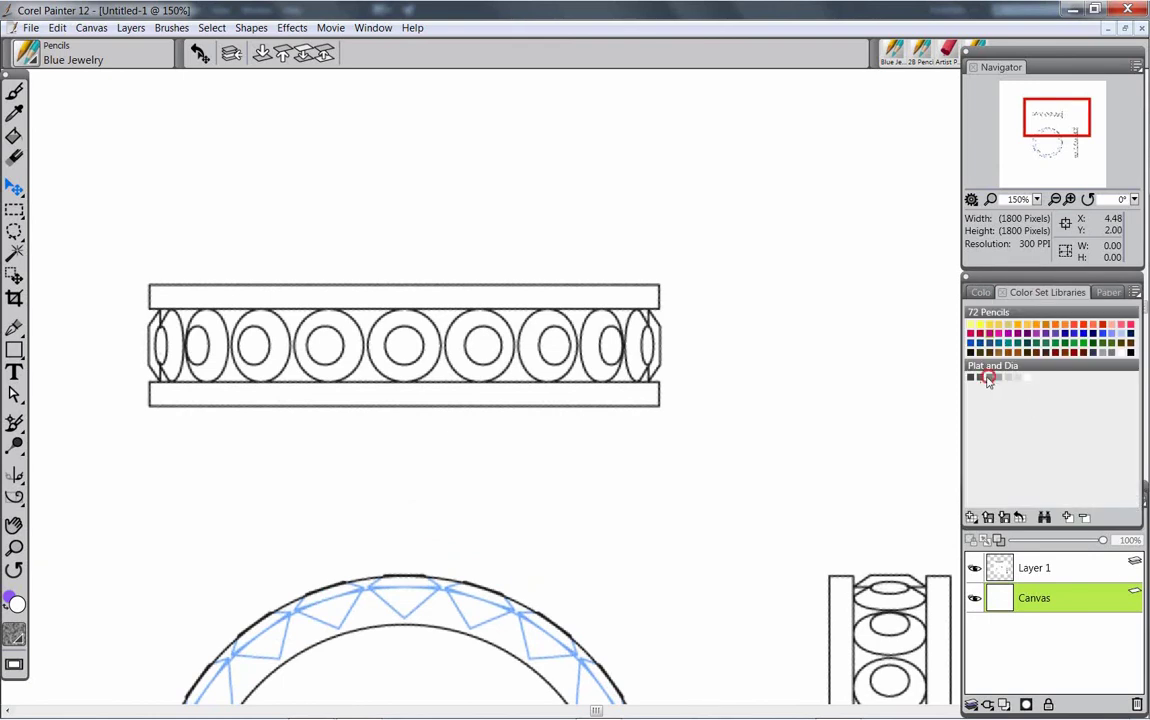
{"action": "left_click", "coordinate": [14, 91]}
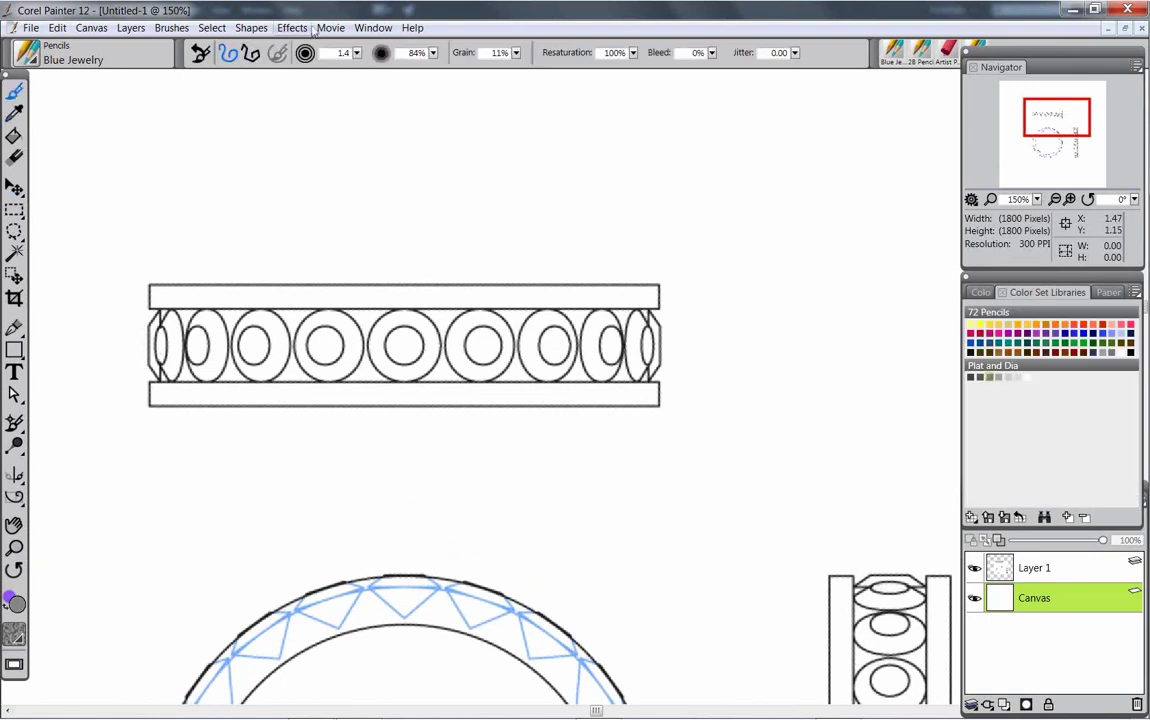
Step: Fill the centre stone of the upper ring view with gray, using a brush size of 4.9 and 35% opacity
{"action": "left_click", "coordinate": [355, 55]}
{"action": "left_click_drag", "start_coordinate": [138, 58], "coordinate": [150, 58]}
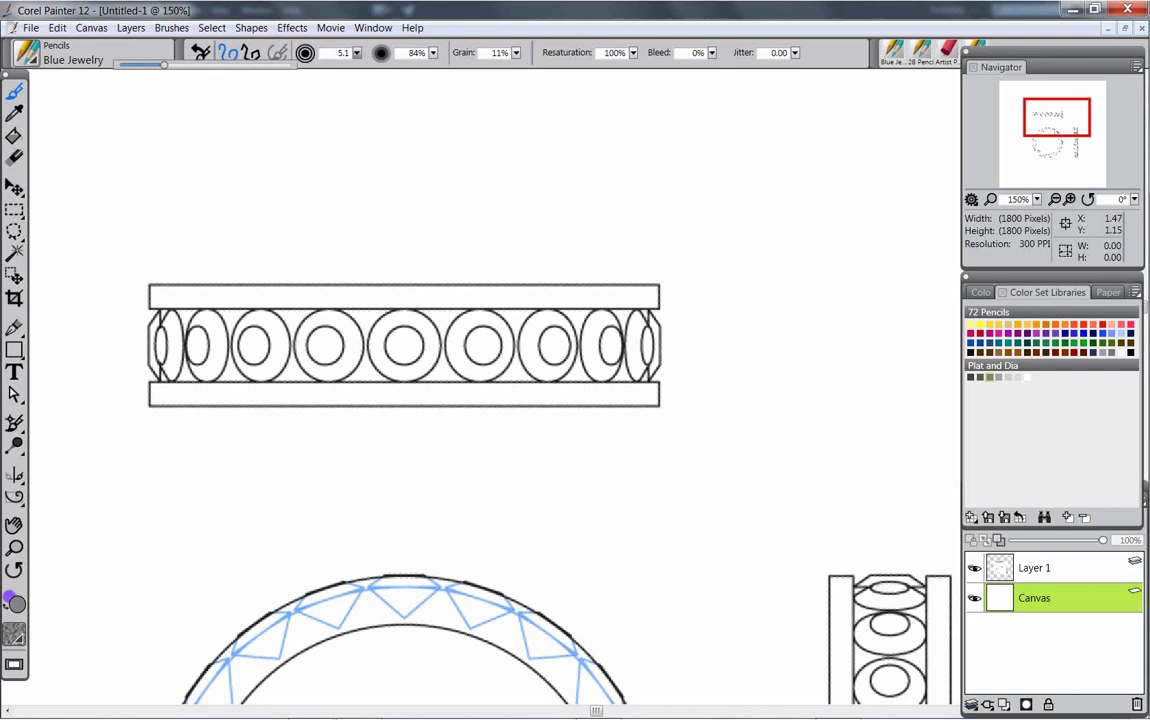
{"action": "left_click", "coordinate": [432, 52]}
{"action": "left_click_drag", "start_coordinate": [344, 64], "coordinate": [293, 64]}
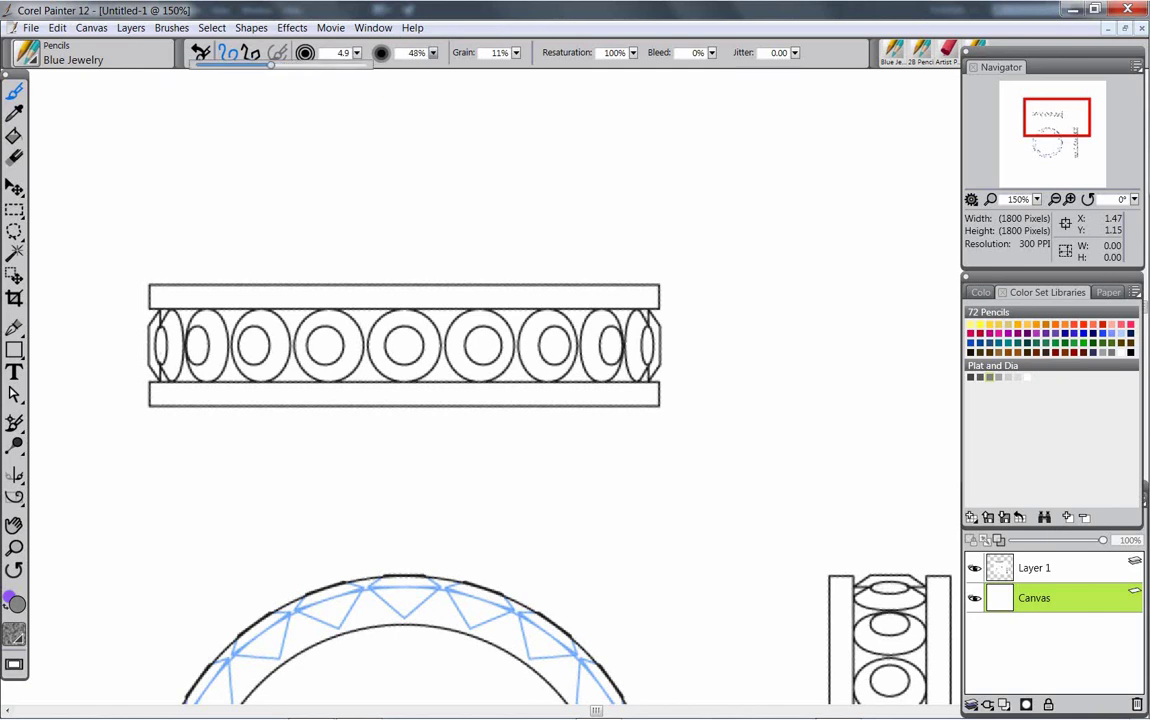
{"action": "left_click_drag", "start_coordinate": [270, 64], "coordinate": [257, 64]}
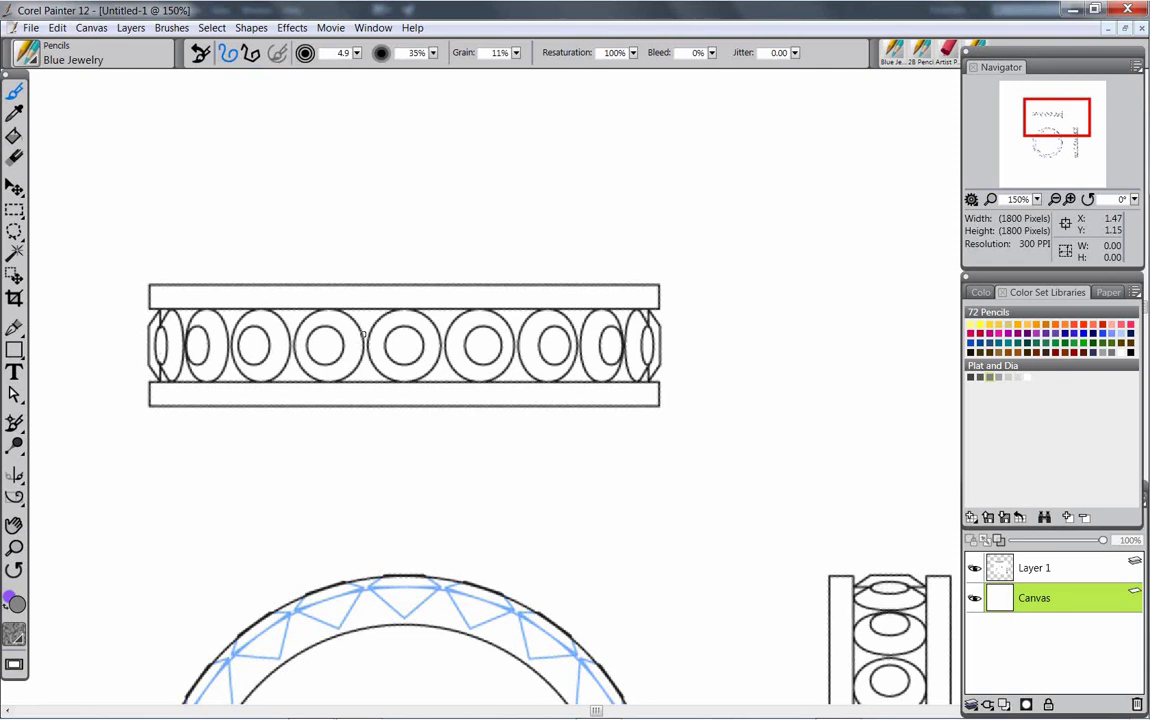
{"action": "mouse_move", "coordinate": [389, 329]}
{"action": "left_mouse_down"}
{"action": "mouse_move", "coordinate": [406, 348]}
{"action": "mouse_move", "coordinate": [436, 346]}
{"action": "left_mouse_up"}
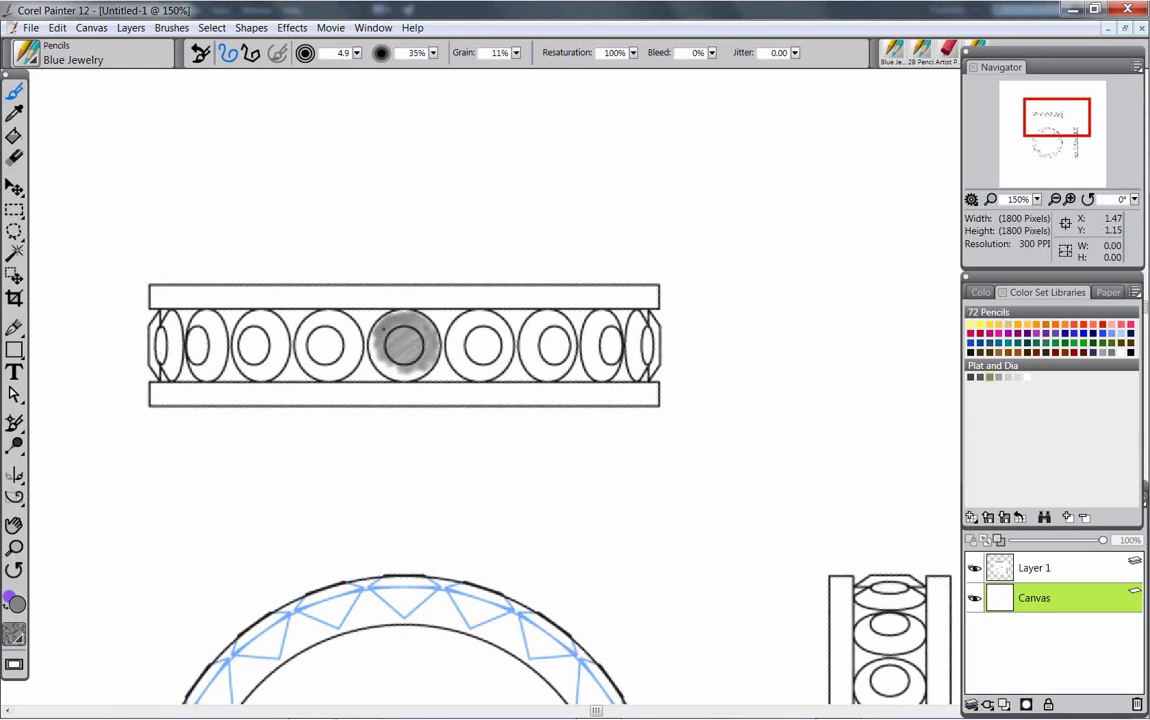
{"action": "mouse_move", "coordinate": [384, 328]}
{"action": "left_mouse_down"}
{"action": "mouse_move", "coordinate": [376, 358]}
{"action": "mouse_move", "coordinate": [398, 377]}
{"action": "mouse_move", "coordinate": [409, 370]}
{"action": "left_mouse_up"}
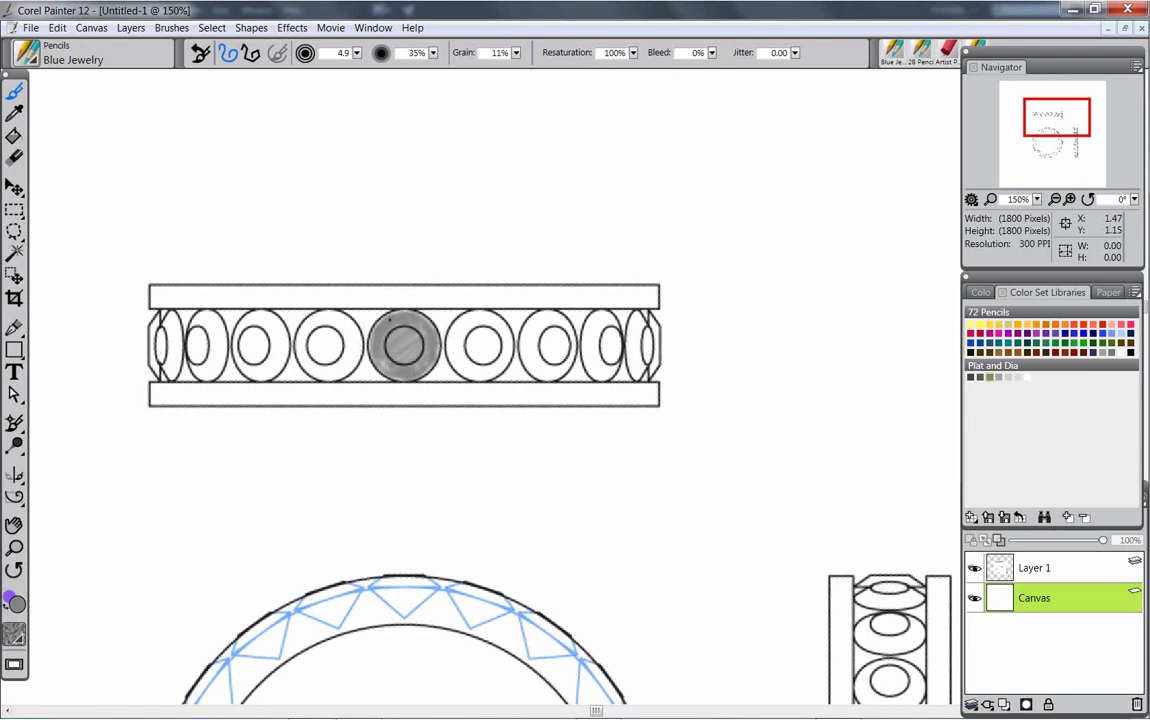
{"action": "left_click_drag", "start_coordinate": [415, 318], "coordinate": [402, 359]}
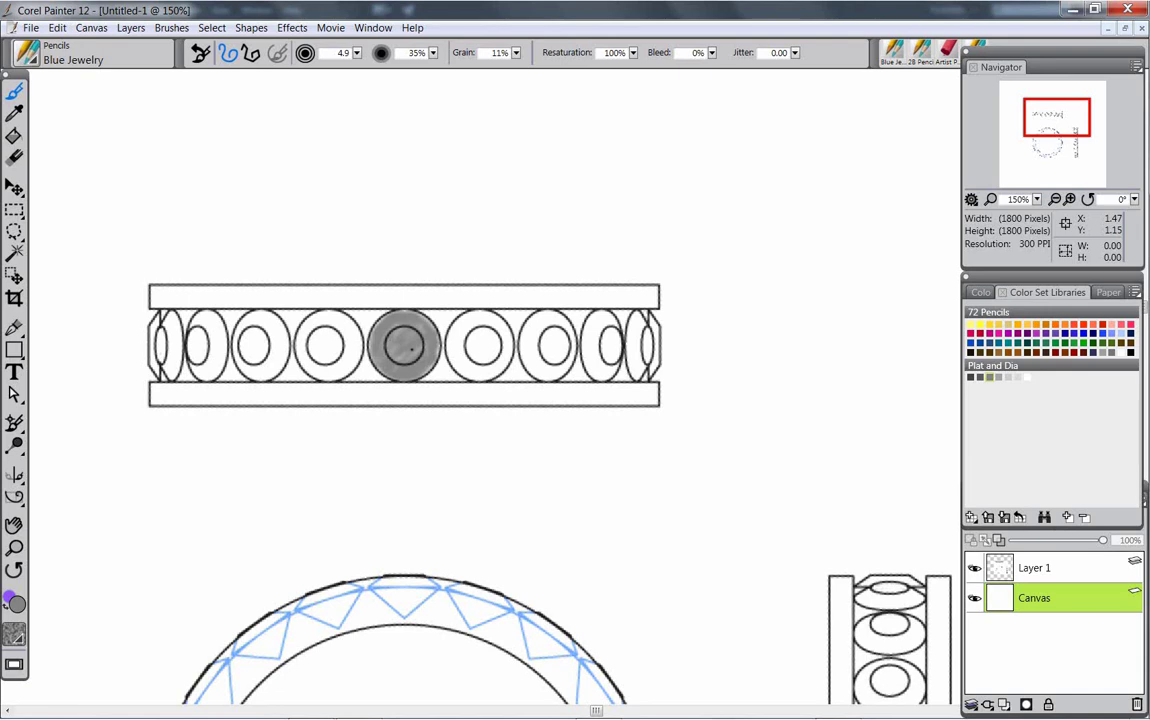
Step: Shade the centre stone's upper-left area with a darker gray at brush size 8.7 and paint a white highlight toward its lower right
{"action": "left_click", "coordinate": [980, 378]}
{"action": "left_click_drag", "start_coordinate": [356, 52], "coordinate": [382, 69]}
{"action": "left_click_drag", "start_coordinate": [381, 341], "coordinate": [397, 319]}
{"action": "key", "text": "shift+x"}
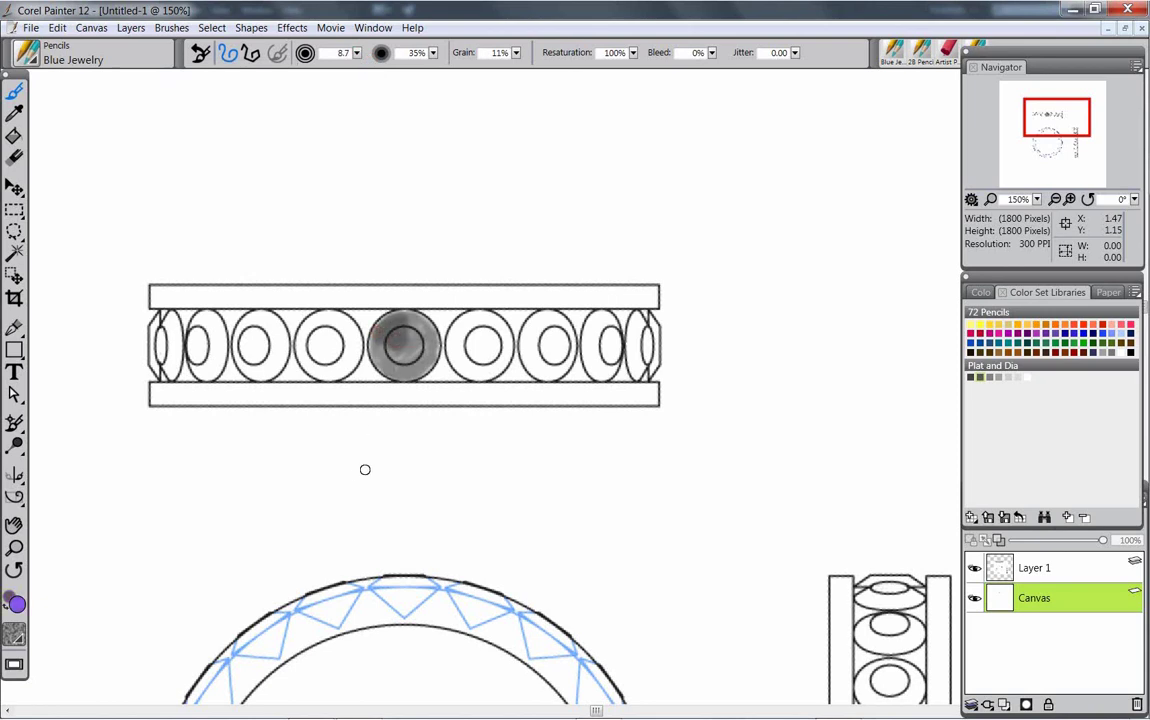
{"action": "left_click", "coordinate": [380, 485], "text": "alt"}
{"action": "mouse_move", "coordinate": [385, 338]}
{"action": "left_mouse_down"}
{"action": "mouse_move", "coordinate": [372, 318]}
{"action": "mouse_move", "coordinate": [431, 355]}
{"action": "mouse_move", "coordinate": [375, 325]}
{"action": "mouse_move", "coordinate": [362, 335]}
{"action": "mouse_move", "coordinate": [372, 318]}
{"action": "mouse_move", "coordinate": [416, 346]}
{"action": "left_mouse_up"}
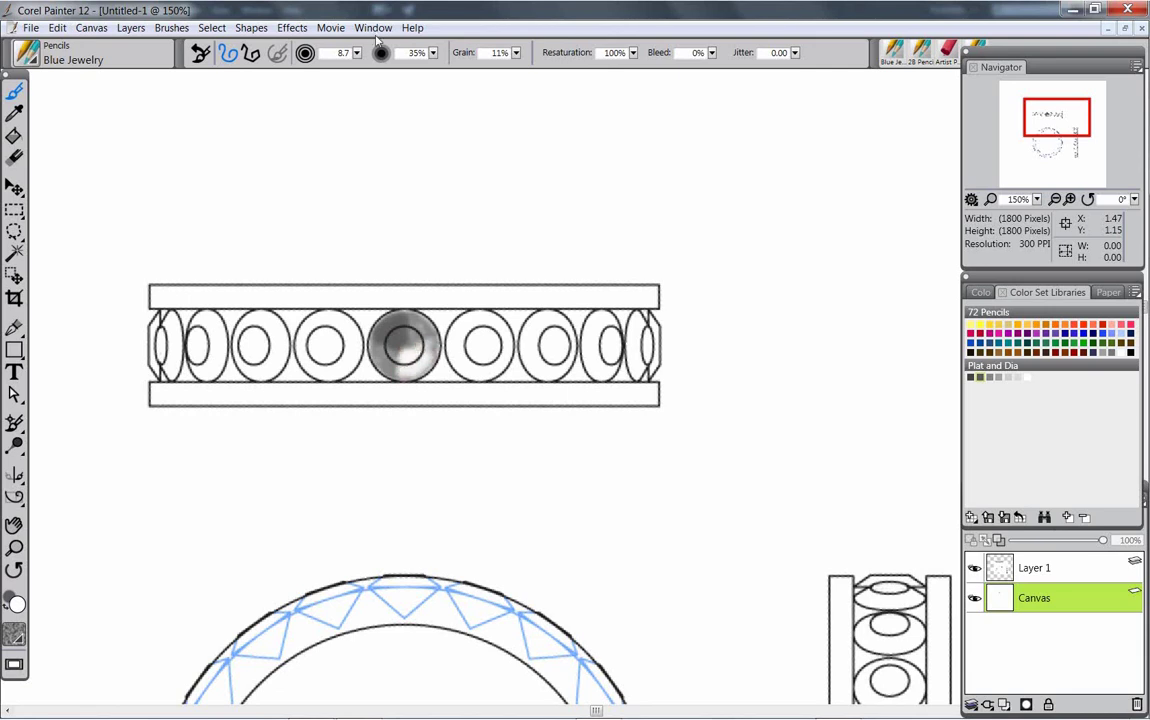
Step: Draw fine white and dark gray facet lines inside the centre stone with the brush at size 1.4 and 90% opacity
{"action": "left_click_drag", "start_coordinate": [381, 53], "coordinate": [123, 63]}
{"action": "mouse_move", "coordinate": [381, 373]}
{"action": "left_mouse_down"}
{"action": "mouse_move", "coordinate": [404, 344]}
{"action": "mouse_move", "coordinate": [414, 351]}
{"action": "left_mouse_up"}
{"action": "key", "text": "ctrl+z"}
{"action": "key", "text": "ctrl+z"}
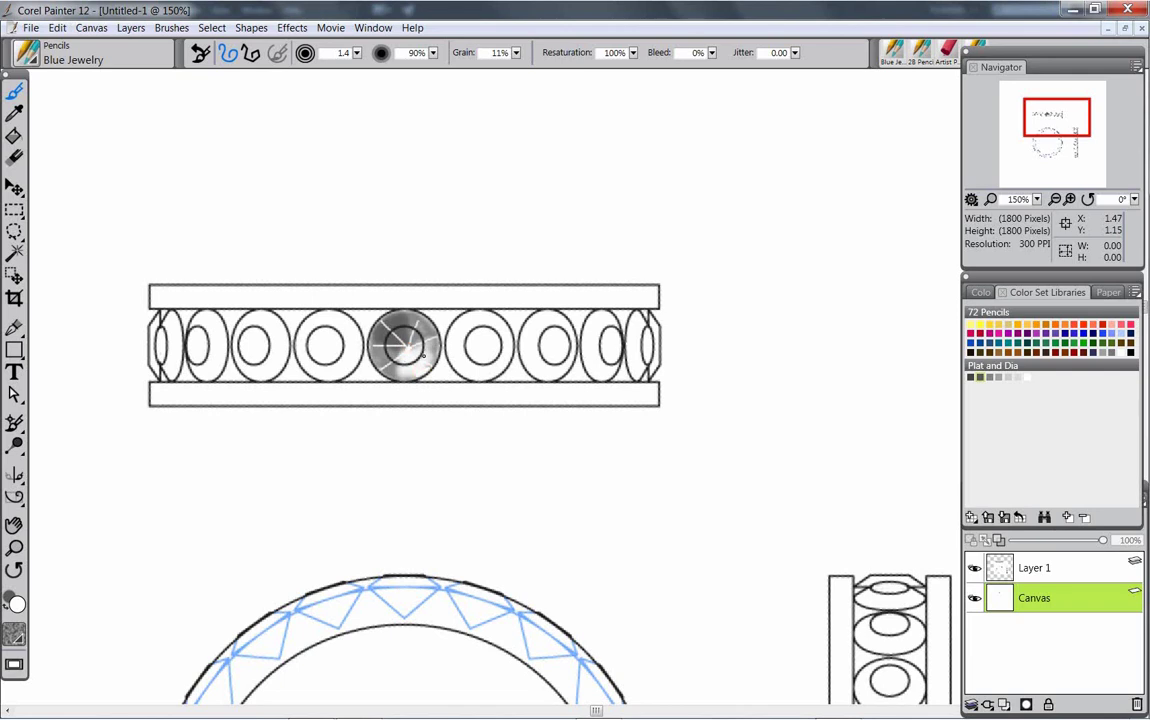
{"action": "left_click_drag", "start_coordinate": [366, 350], "coordinate": [377, 362]}
{"action": "left_click_drag", "start_coordinate": [410, 318], "coordinate": [405, 333]}
{"action": "left_click", "coordinate": [14, 600]}
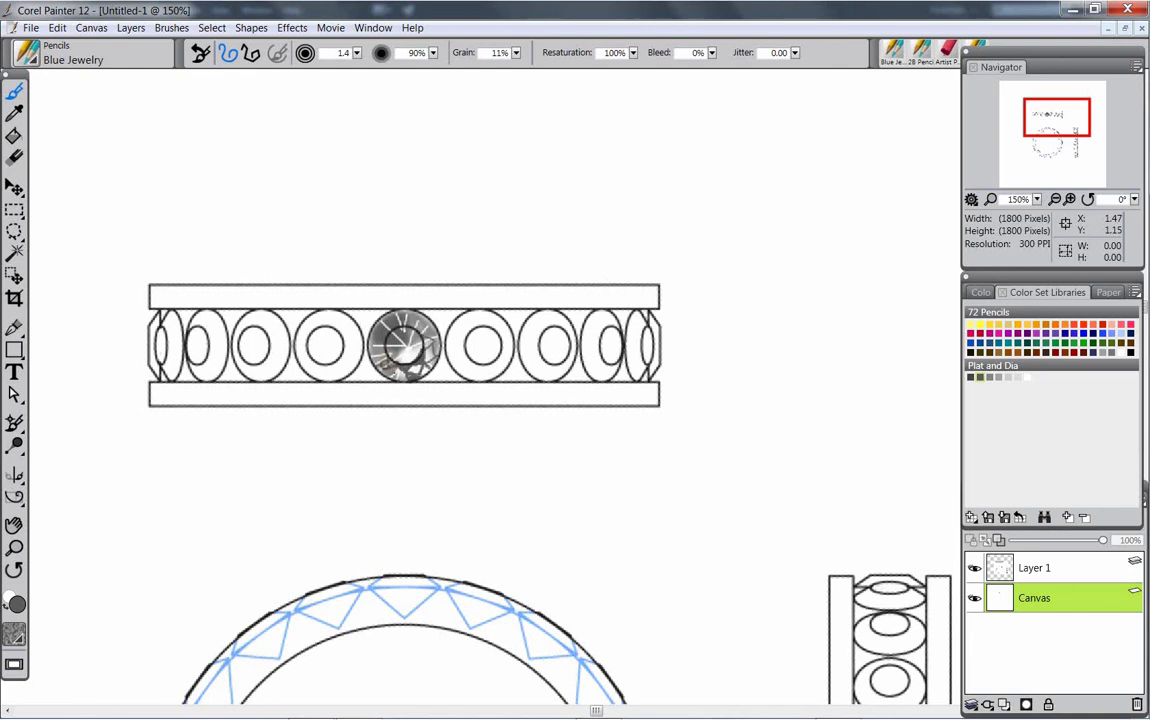
Step: Add a new layer above the linework layer and draw white facet edges around the centre stone's table on it
{"action": "left_click", "coordinate": [1061, 578]}
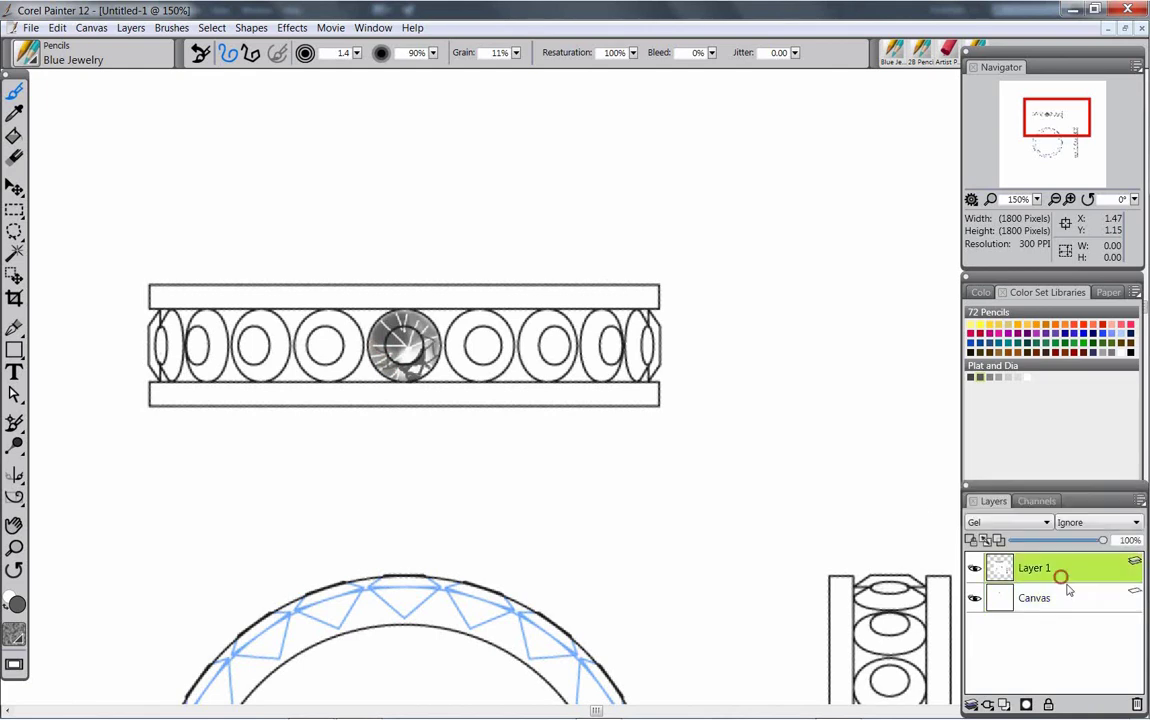
{"action": "key", "text": "ctrl+shift+n"}
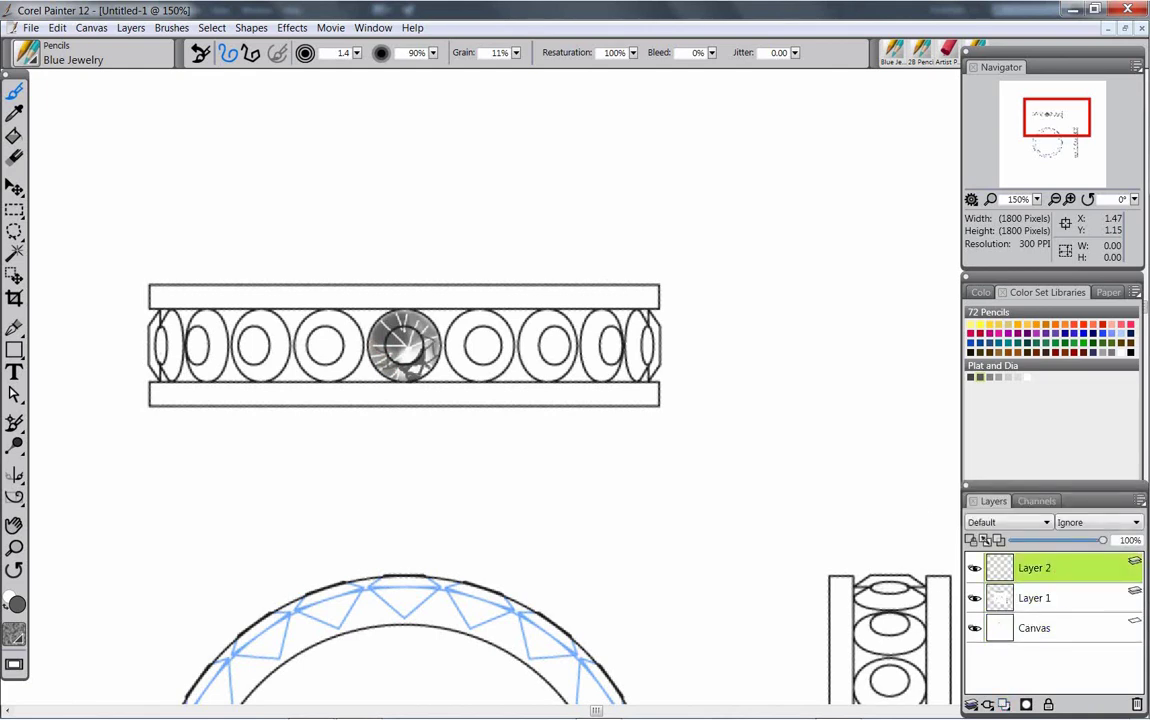
{"action": "key", "text": "shift+s"}
{"action": "left_click_drag", "start_coordinate": [426, 321], "coordinate": [418, 330]}
{"action": "left_click_drag", "start_coordinate": [423, 326], "coordinate": [408, 328]}
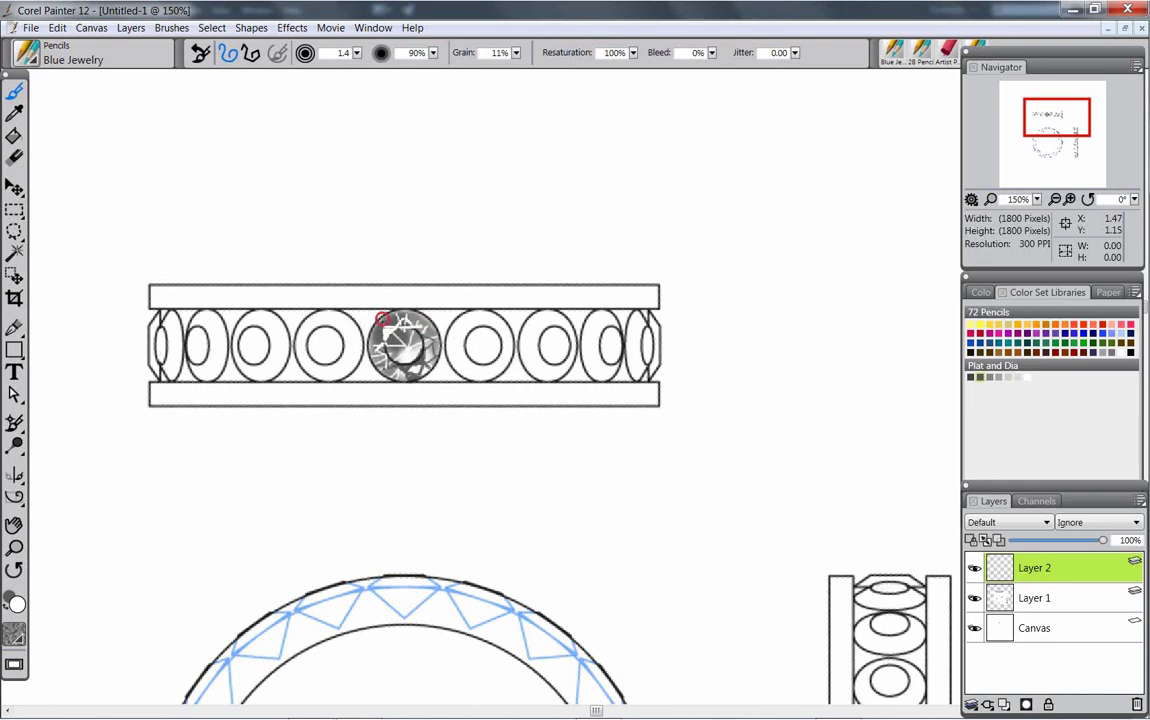
{"action": "left_click_drag", "start_coordinate": [384, 322], "coordinate": [393, 315]}
{"action": "key", "text": "shift+s"}
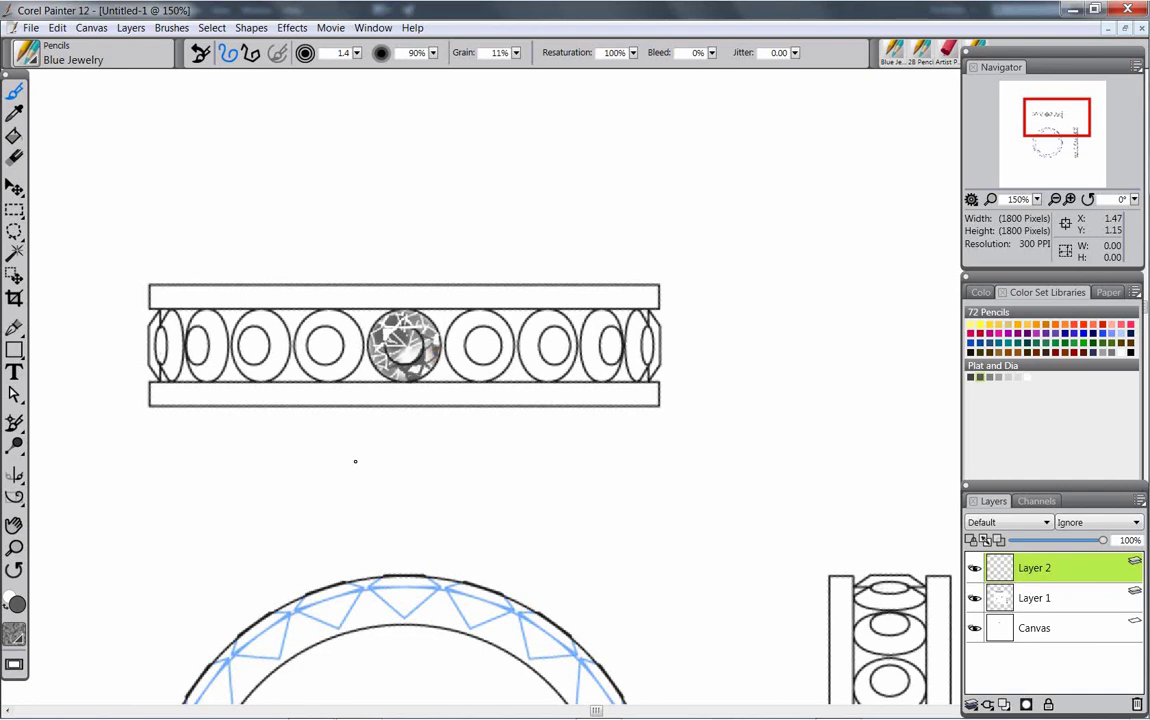
{"action": "scroll", "coordinate": [524, 475], "scroll_direction": "down", "scroll_amount": 1}
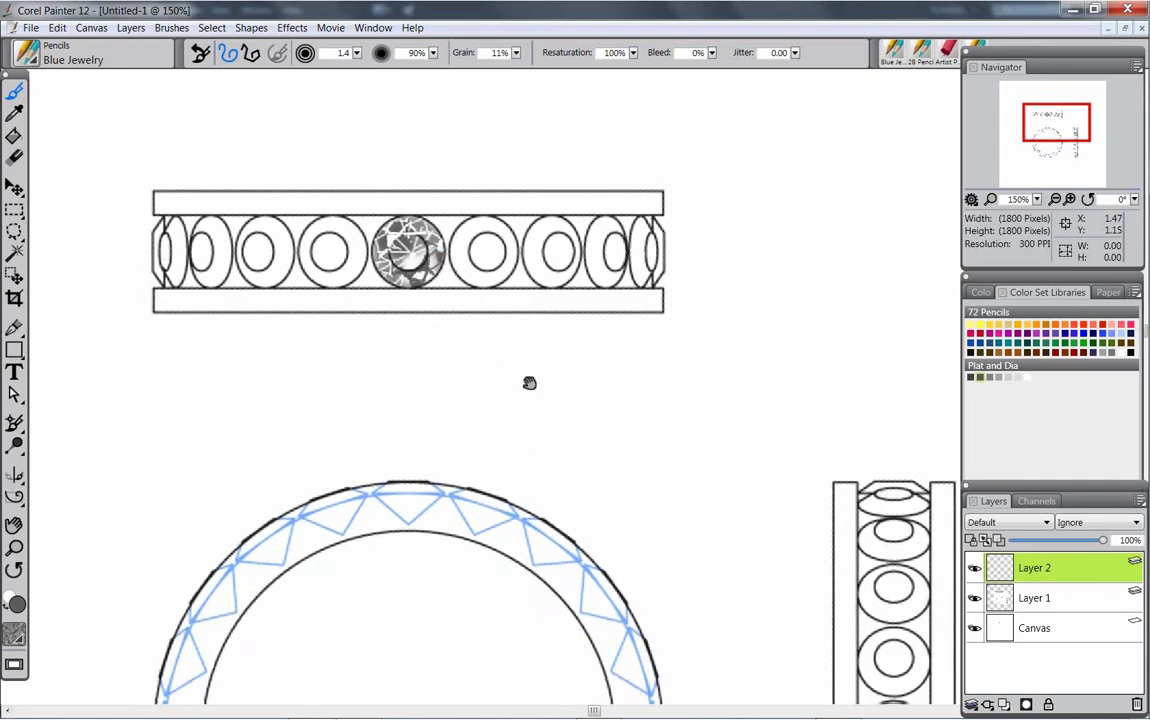
{"action": "left_click_drag", "start_coordinate": [528, 393], "coordinate": [601, 367]}
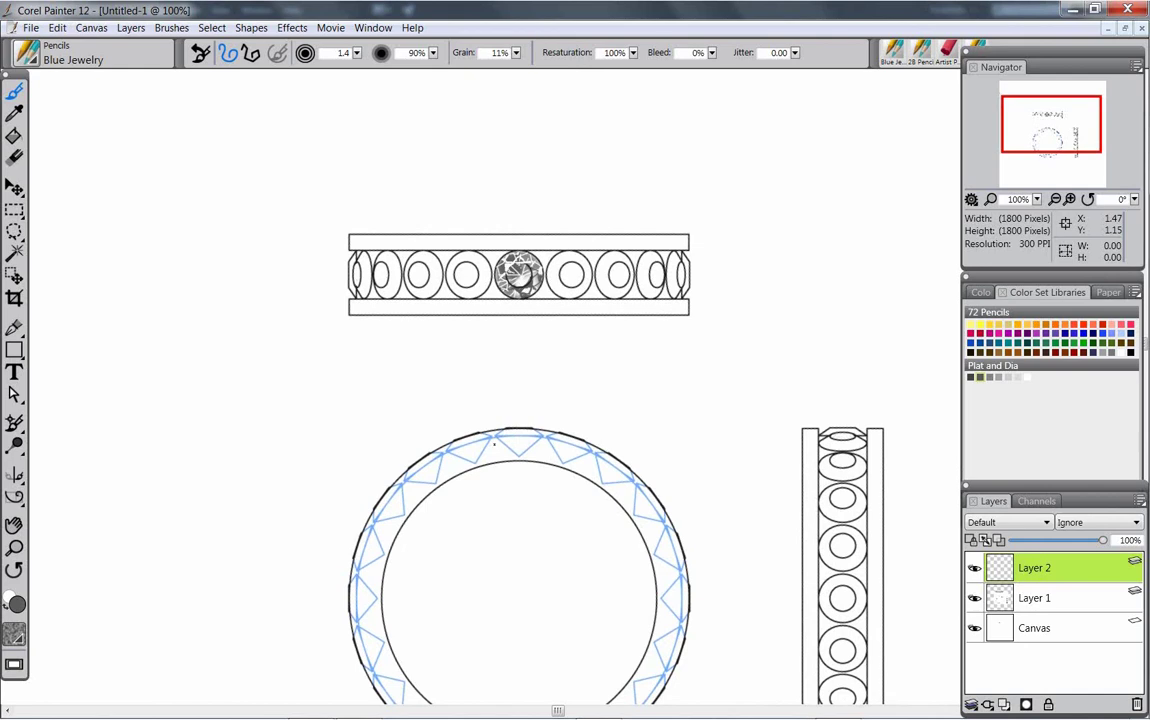